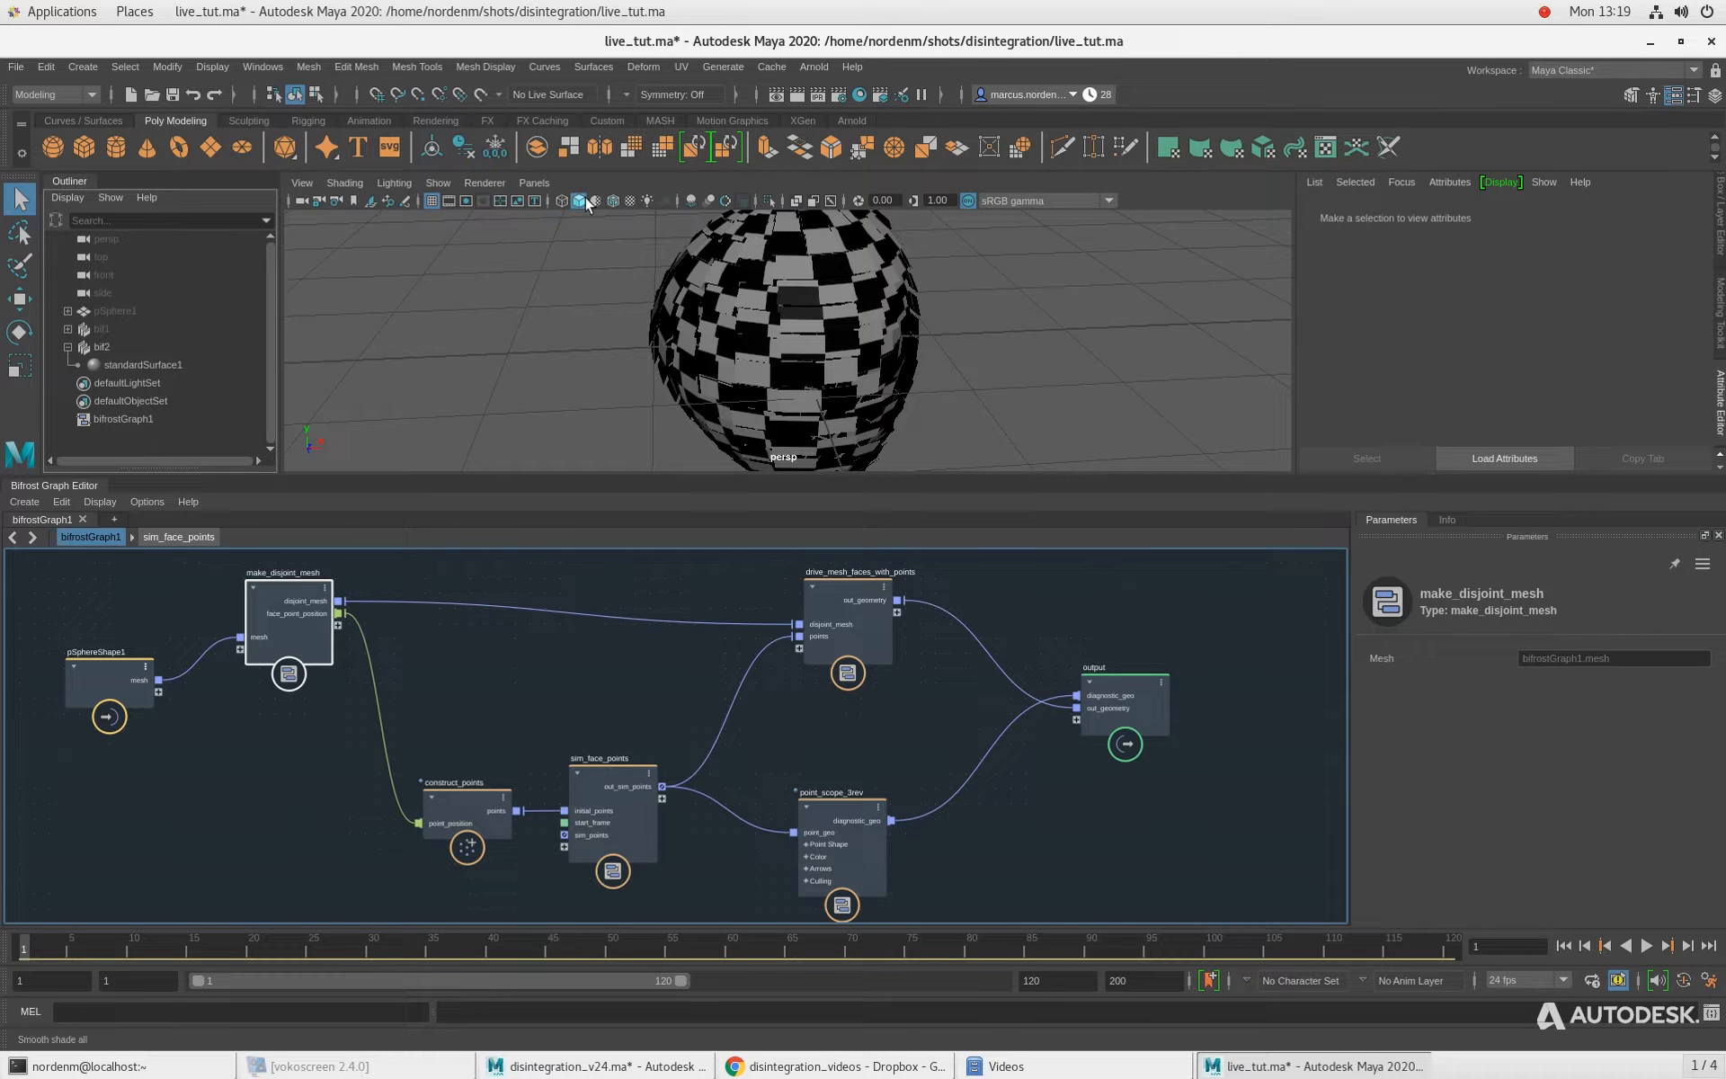
Step: Select the checkered bif2 sphere mesh and examine its separated faces up close and from another angle
{"action": "left_click", "coordinate": [870, 325]}
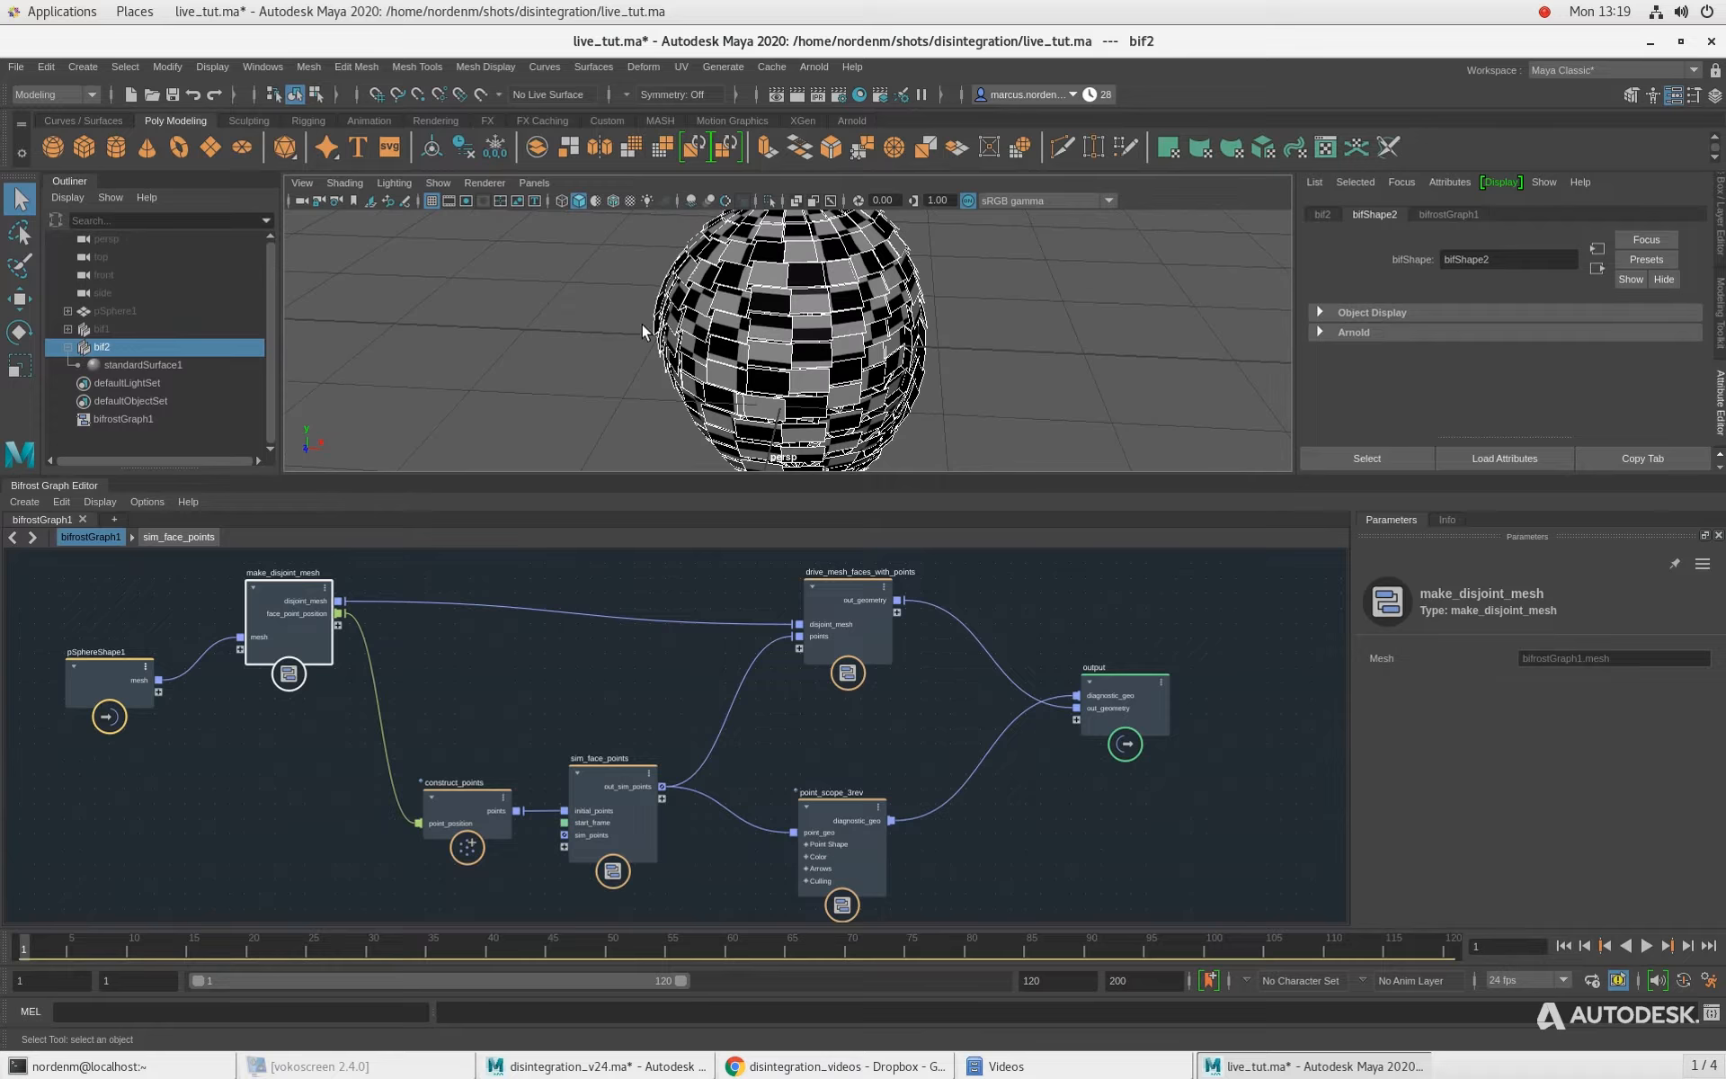
{"action": "scroll", "coordinate": [817, 389], "scroll_direction": "up", "scroll_amount": 5}
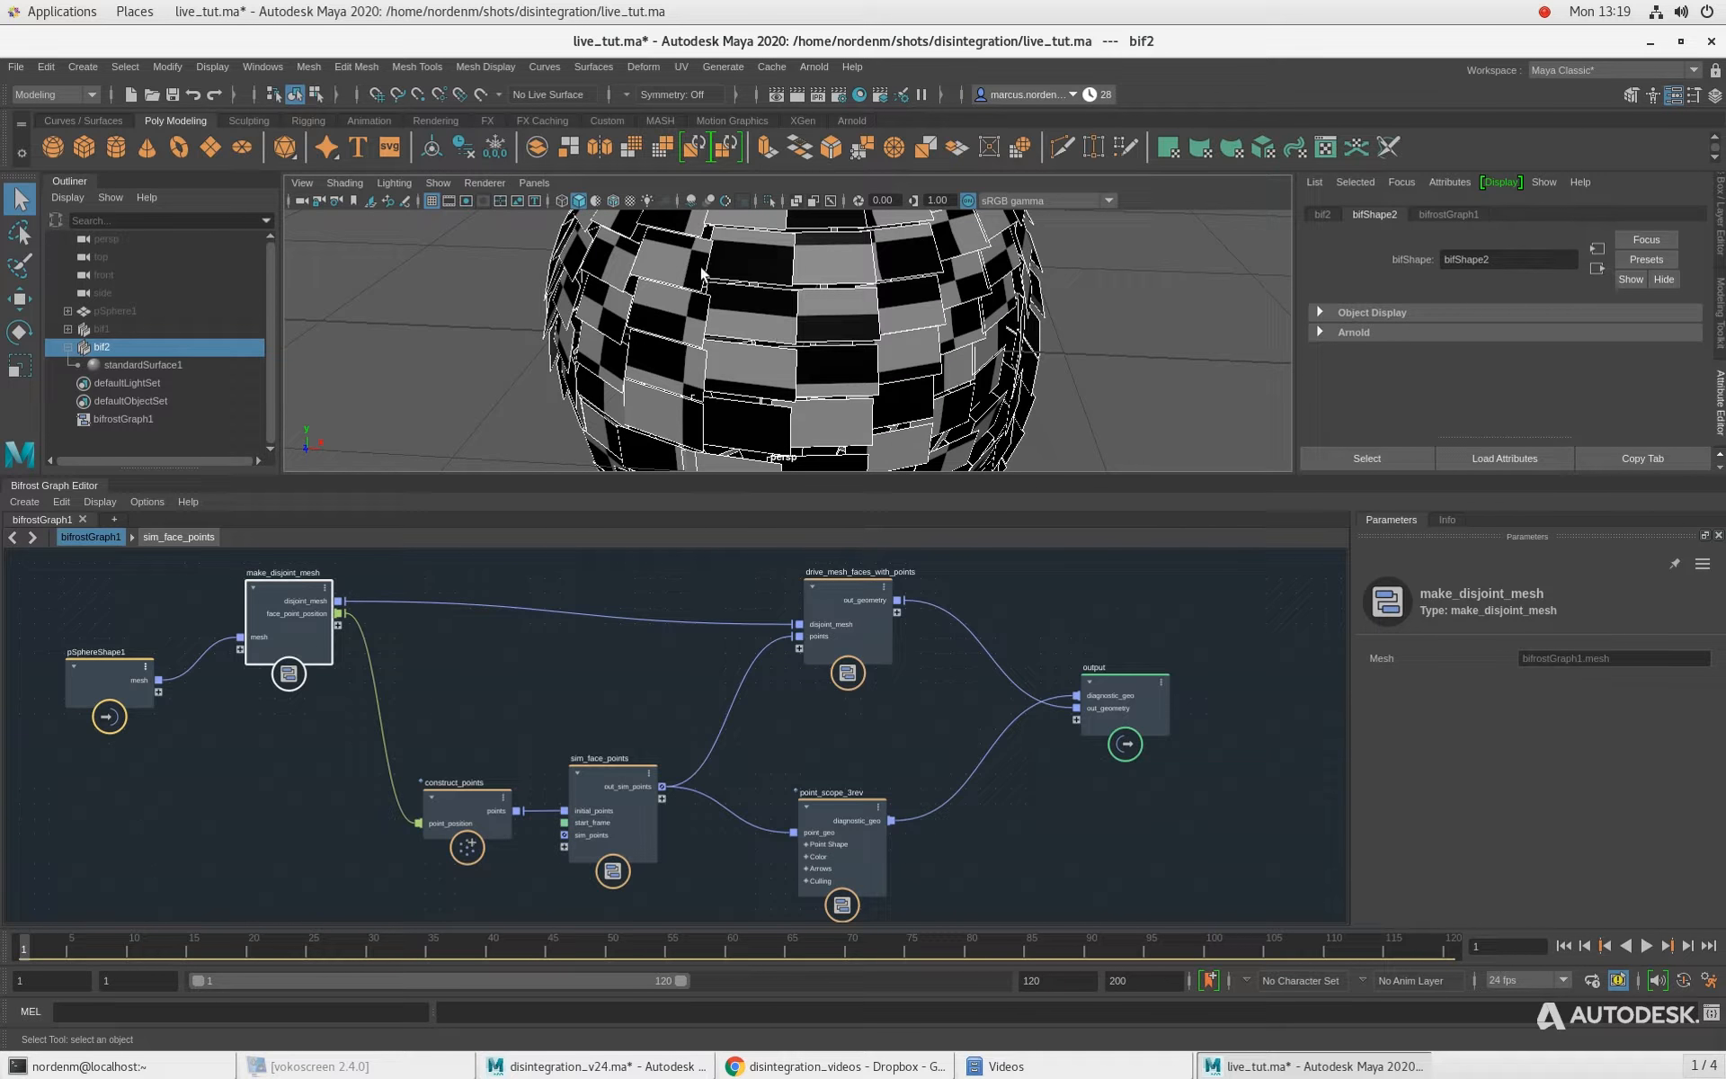
{"action": "scroll", "coordinate": [921, 331], "scroll_direction": "down", "scroll_amount": 3}
{"action": "left_click_drag", "start_coordinate": [921, 330], "coordinate": [811, 324], "text": "alt"}
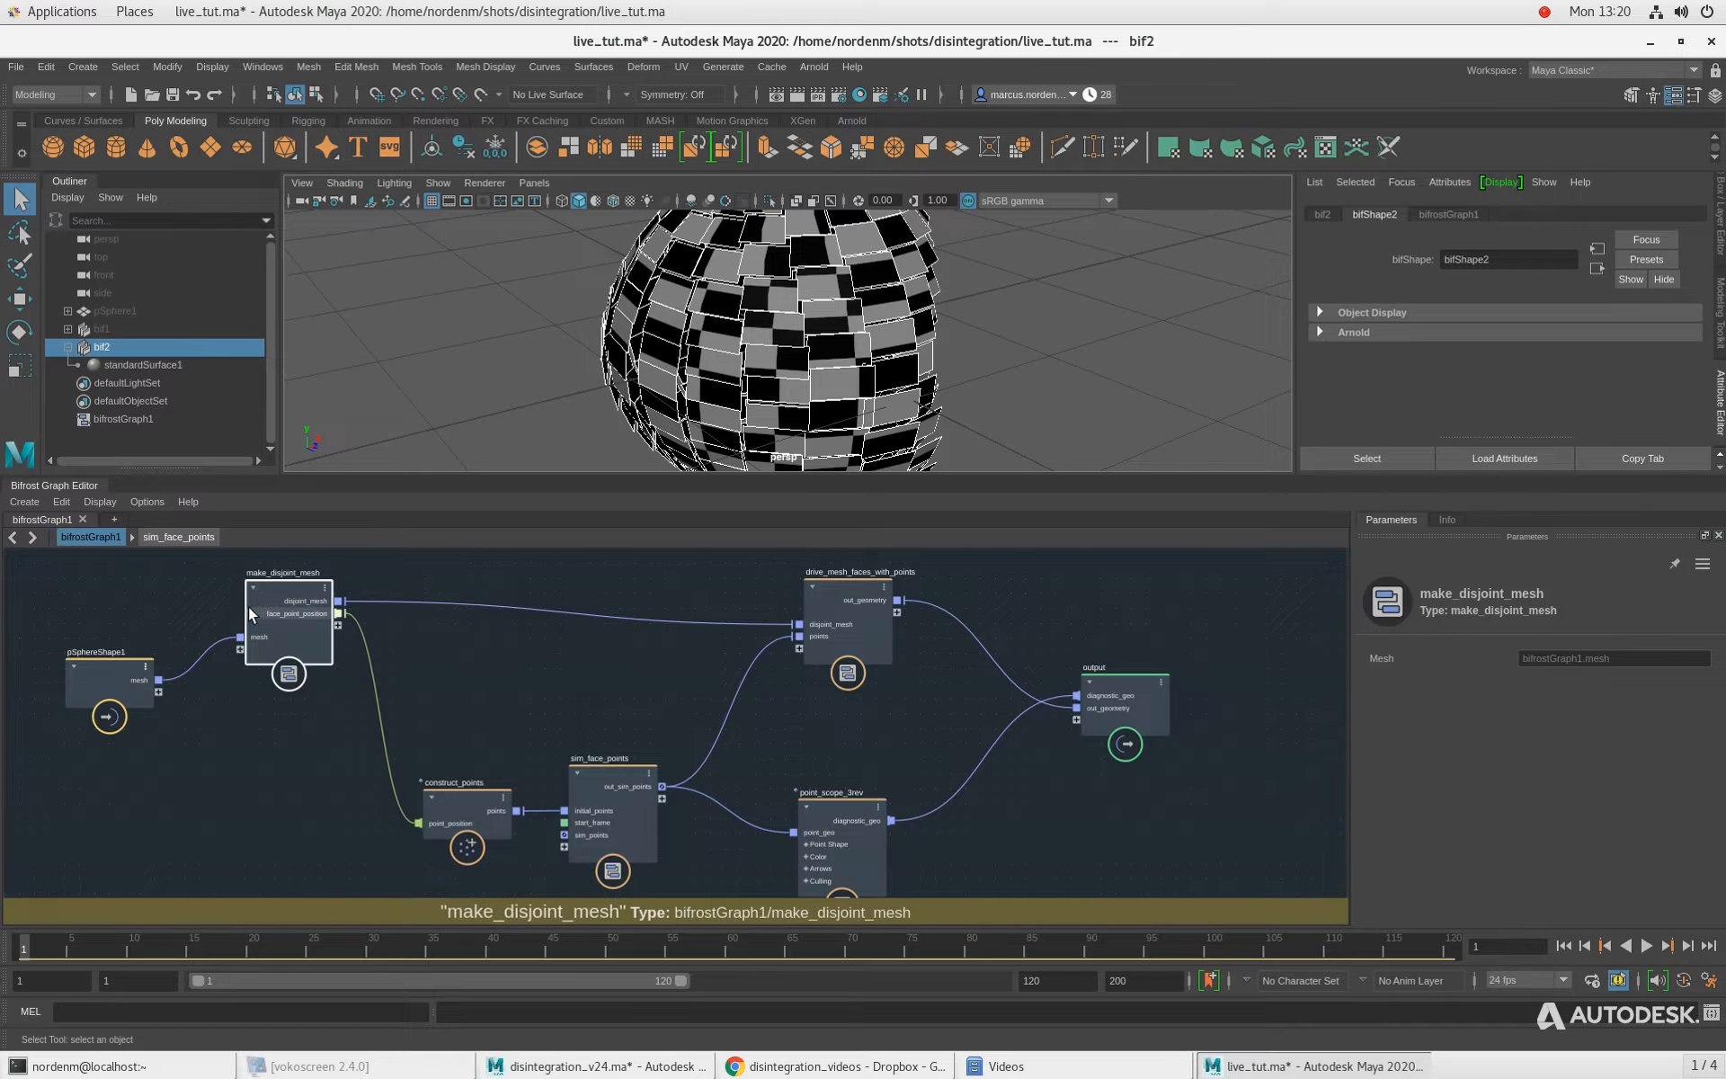
Step: Move the make_disjoint_mesh and construct_points nodes to make room in front of sim_face_points
{"action": "left_click_drag", "start_coordinate": [248, 606], "coordinate": [215, 600]}
{"action": "middle_click_drag", "start_coordinate": [489, 684], "coordinate": [477, 674]}
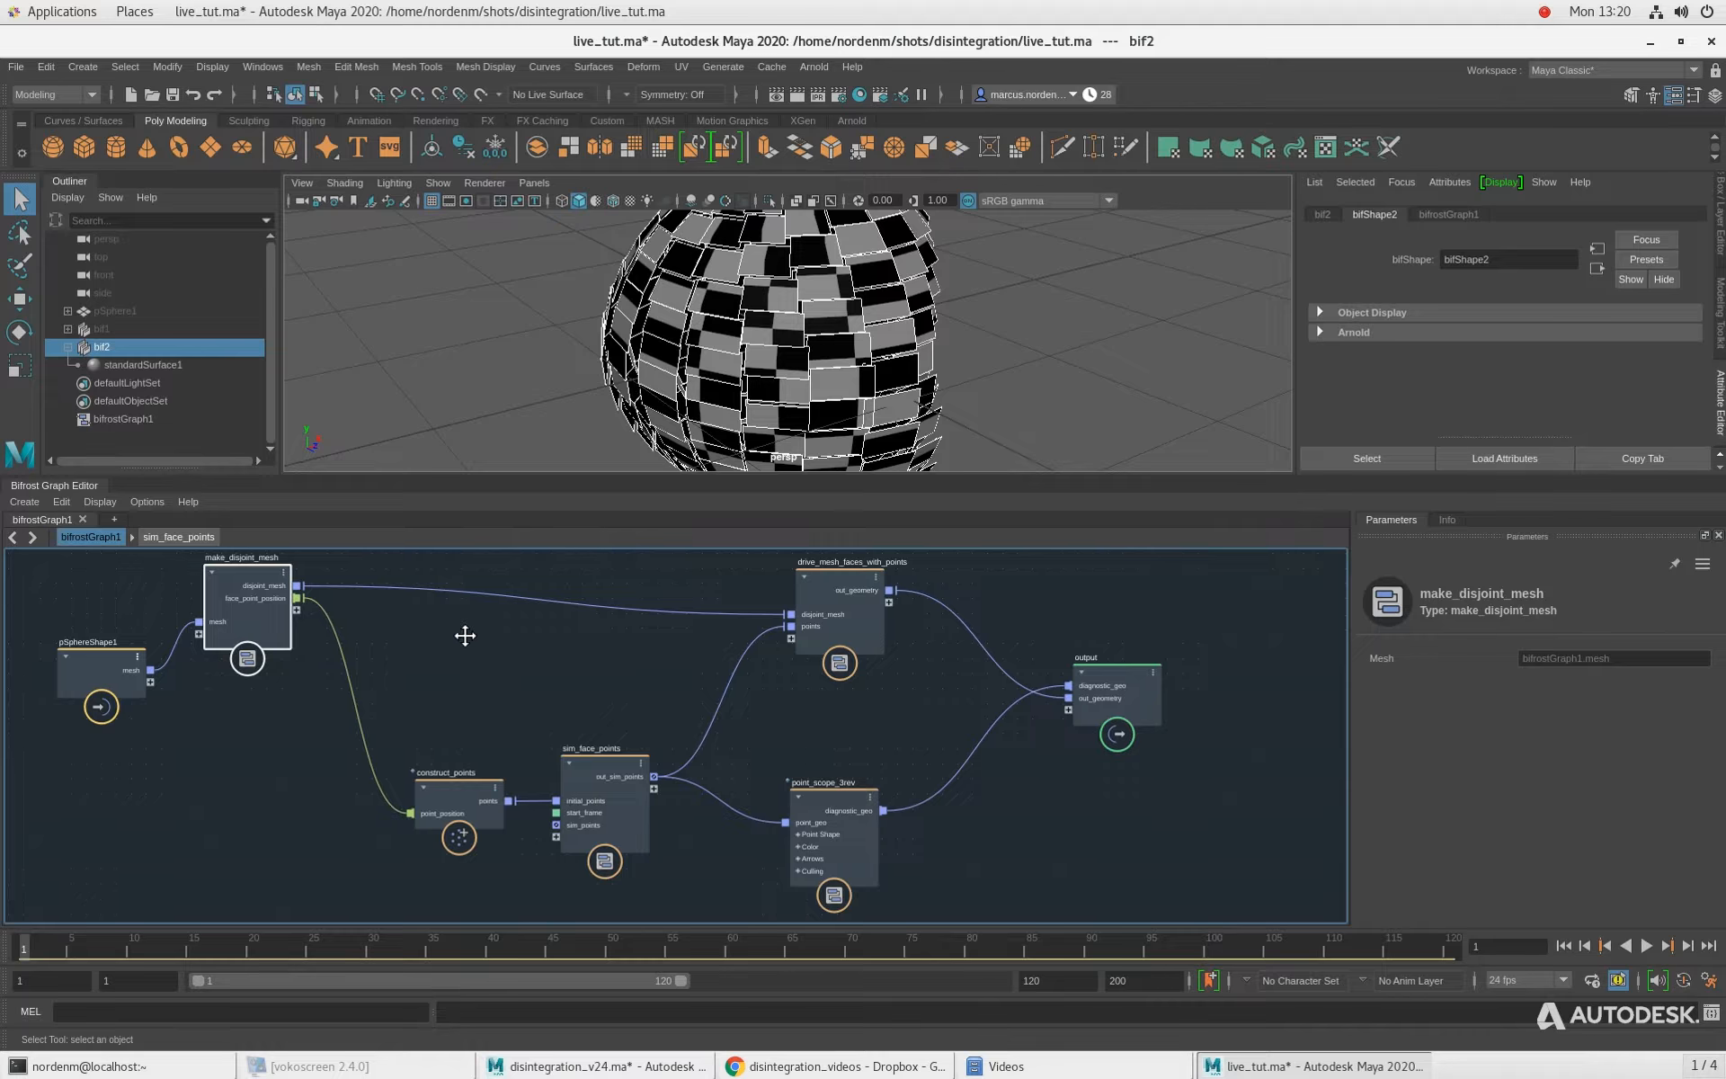
{"action": "middle_click_drag", "start_coordinate": [462, 629], "coordinate": [493, 629]}
{"action": "left_click_drag", "start_coordinate": [498, 790], "coordinate": [376, 770]}
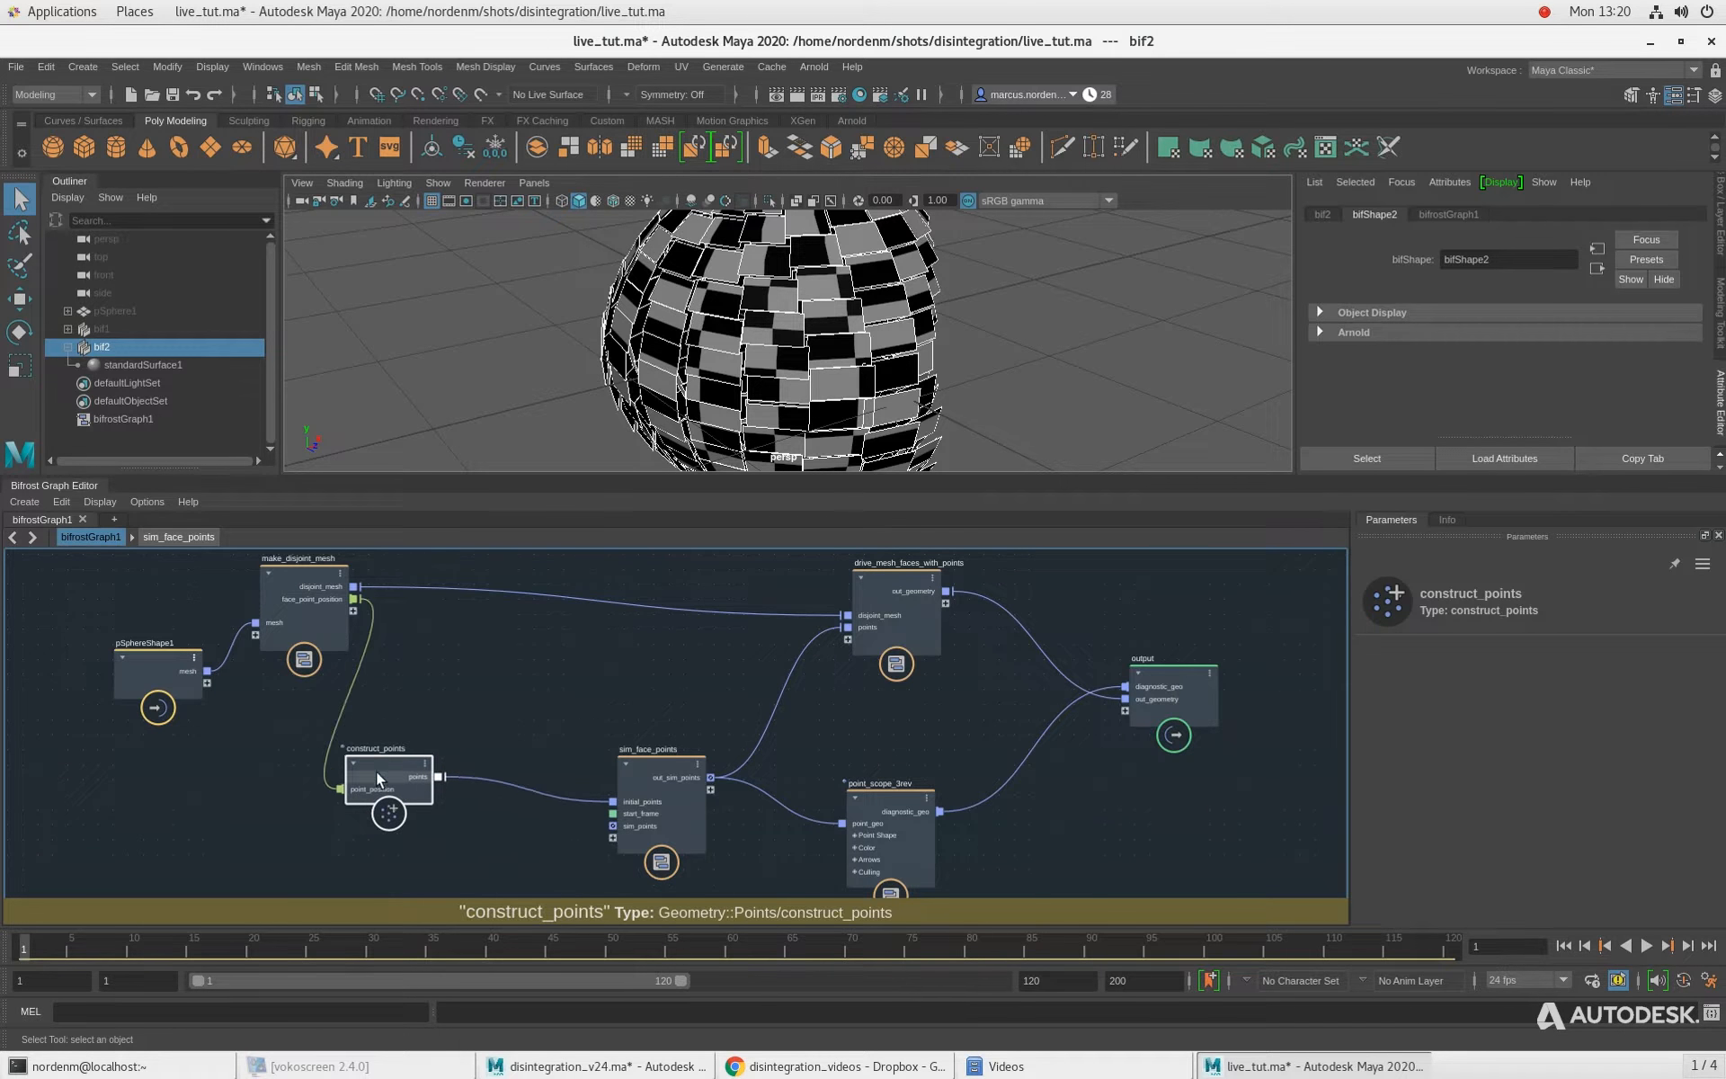
Step: Add a set_geo_property node between construct_points and sim_face_points and set its property to point_age
{"action": "left_click", "coordinate": [519, 715]}
{"action": "middle_click_drag", "start_coordinate": [546, 727], "coordinate": [540, 708]}
{"action": "scroll", "coordinate": [524, 643], "scroll_direction": "up", "scroll_amount": 1}
{"action": "key", "text": "Tab"}
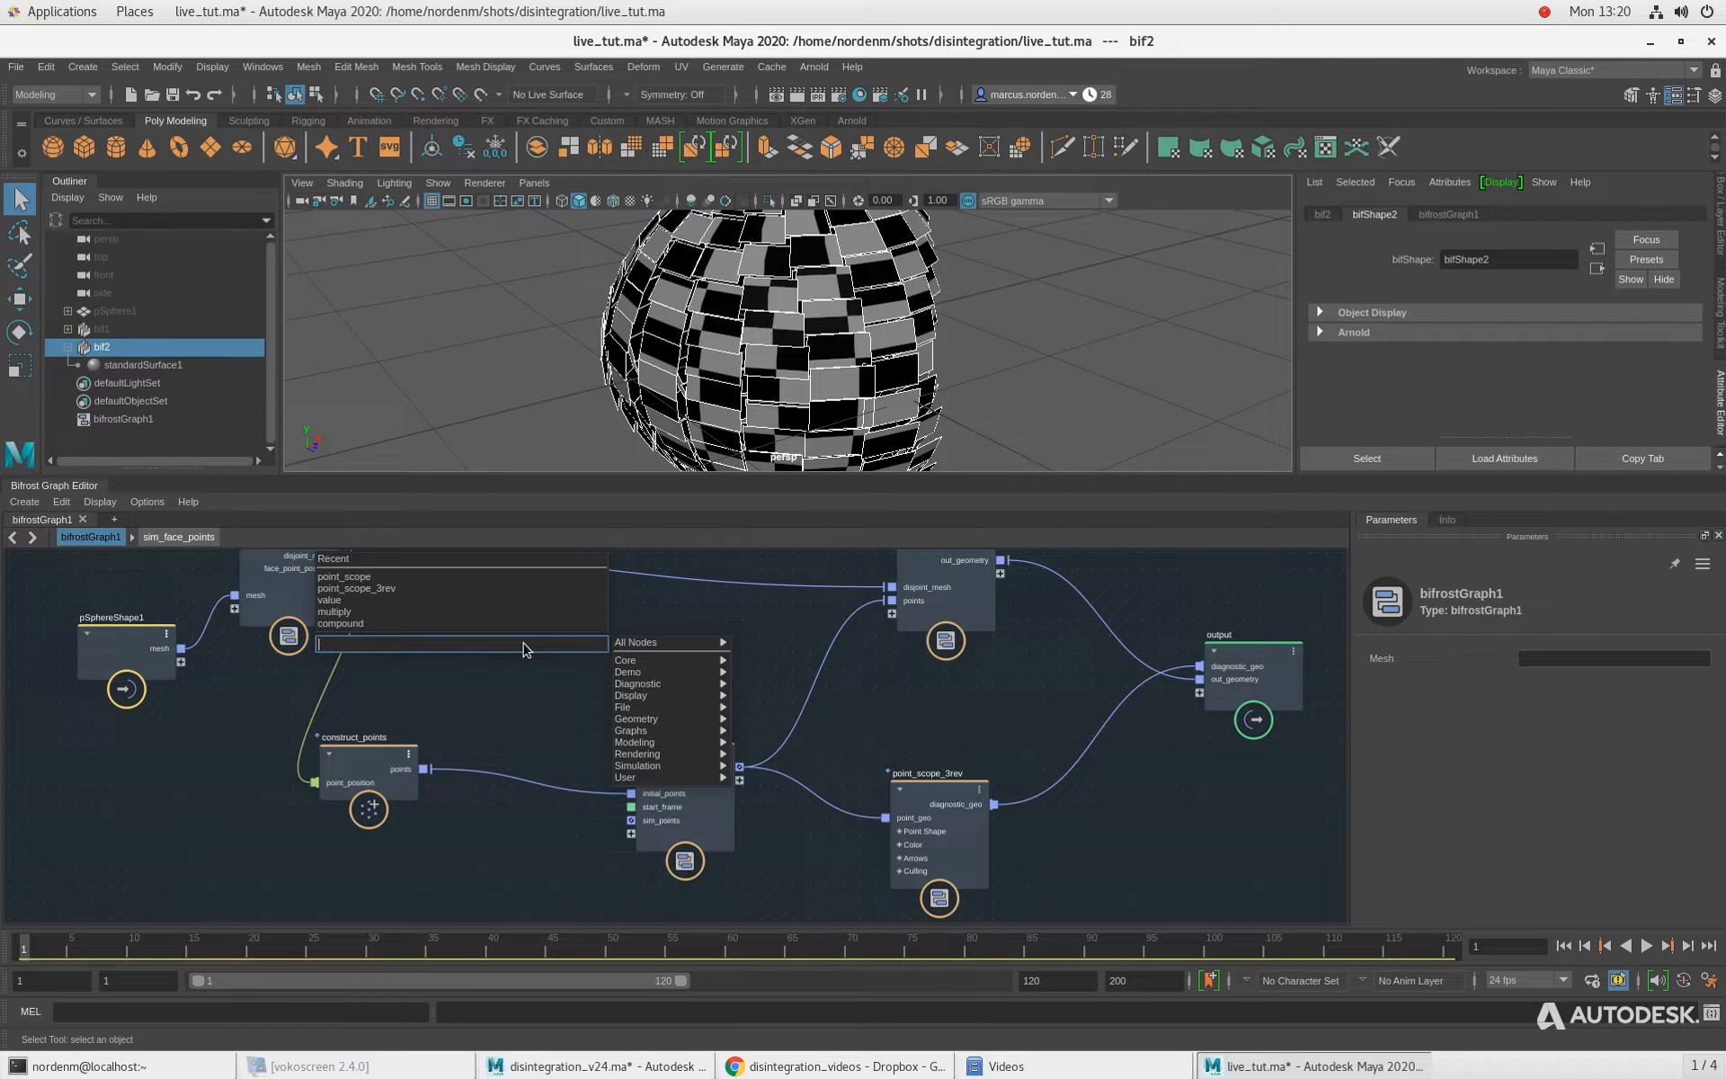
{"action": "type", "text": "set_geo"}
{"action": "left_click", "coordinate": [548, 659]}
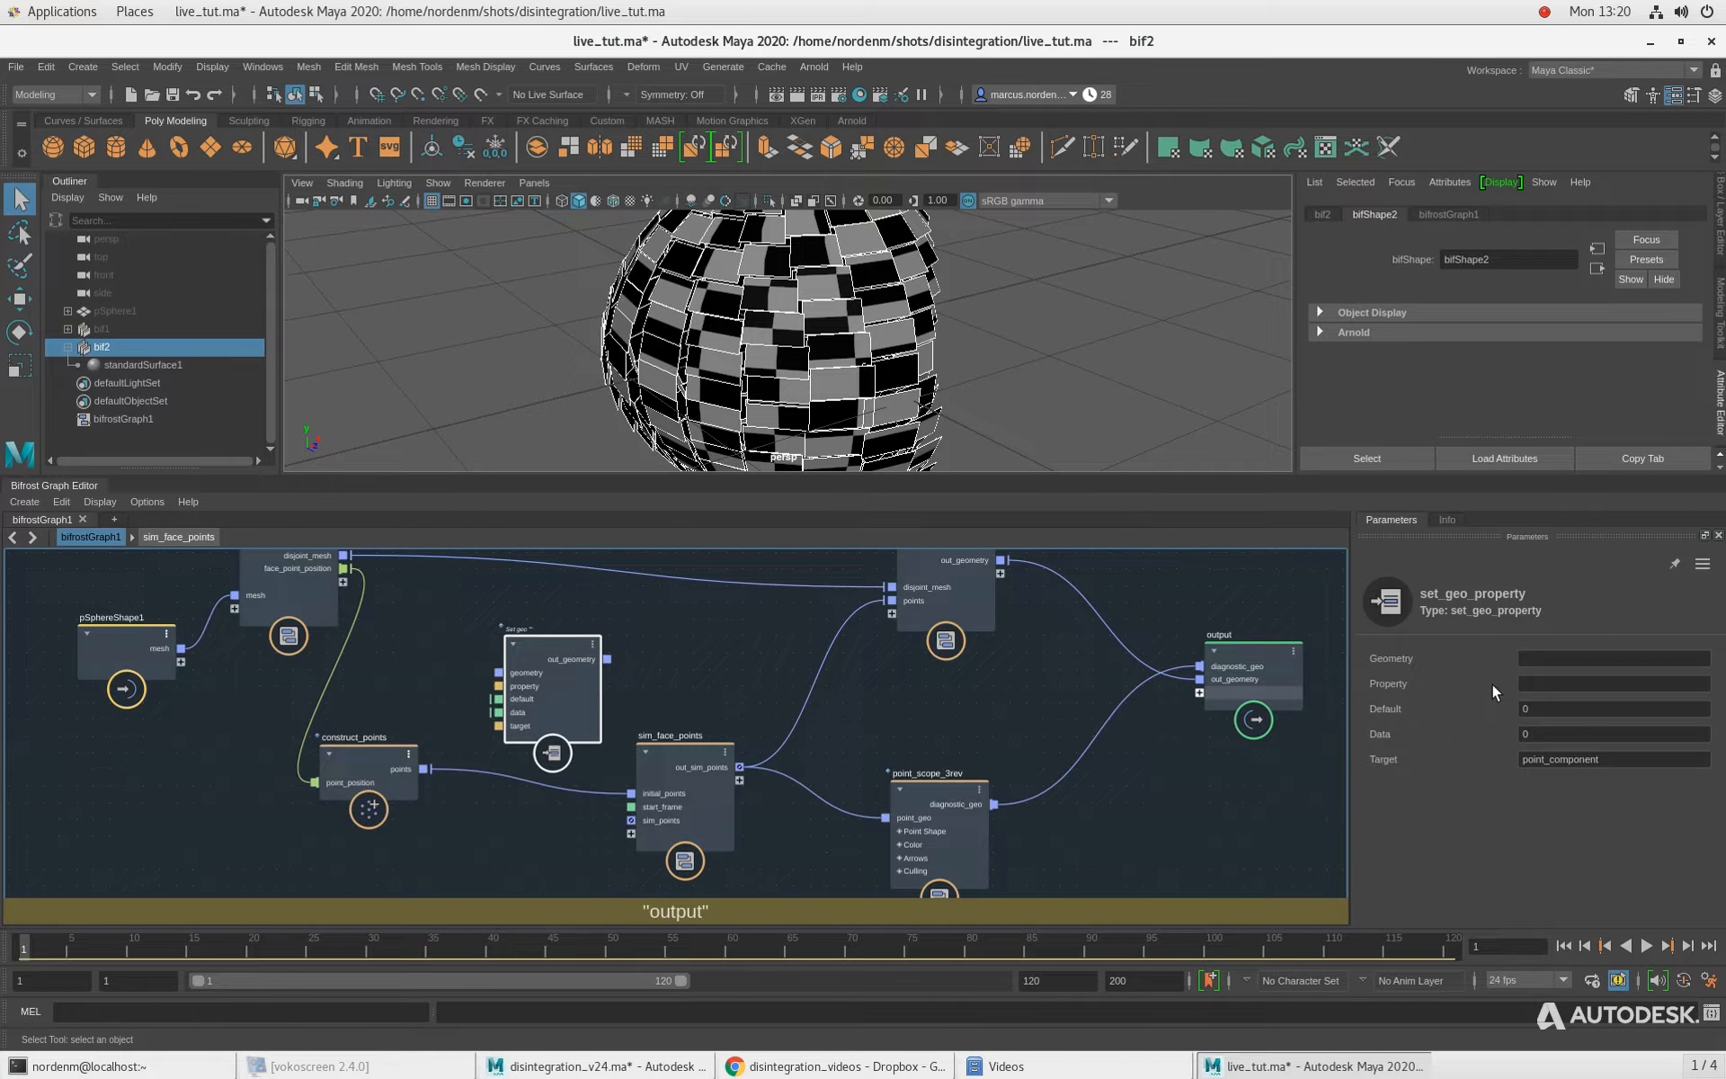
{"action": "left_click", "coordinate": [1527, 684]}
{"action": "type", "text": "point_age"}
{"action": "key", "text": "Return"}
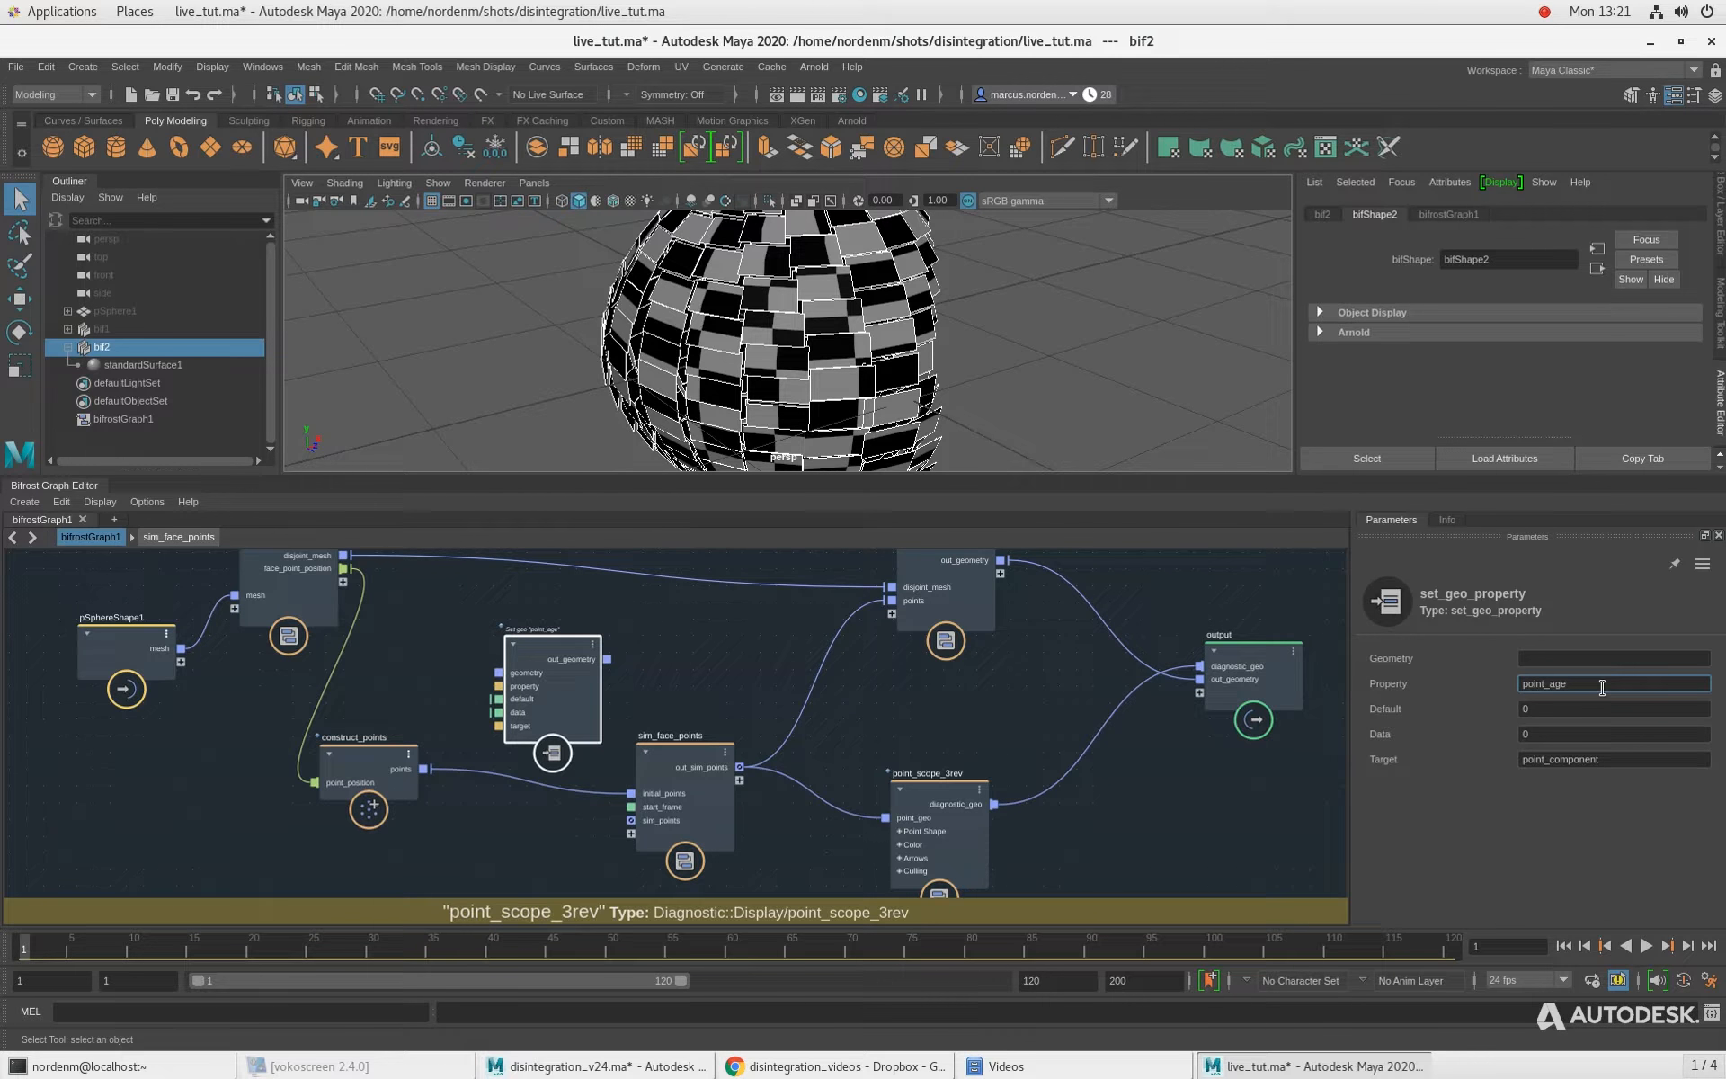
Step: Wire construct_points through the point_age node's geometry into the initial_points input of sim_face_points, lining up the nodes
{"action": "scroll", "coordinate": [705, 678], "scroll_direction": "up", "scroll_amount": 2}
{"action": "left_click_drag", "start_coordinate": [577, 647], "coordinate": [596, 647]}
{"action": "left_click_drag", "start_coordinate": [404, 775], "coordinate": [625, 800]}
{"action": "left_click_drag", "start_coordinate": [512, 670], "coordinate": [516, 794]}
{"action": "left_click_drag", "start_coordinate": [370, 768], "coordinate": [314, 765]}
{"action": "left_click", "coordinate": [670, 764]}
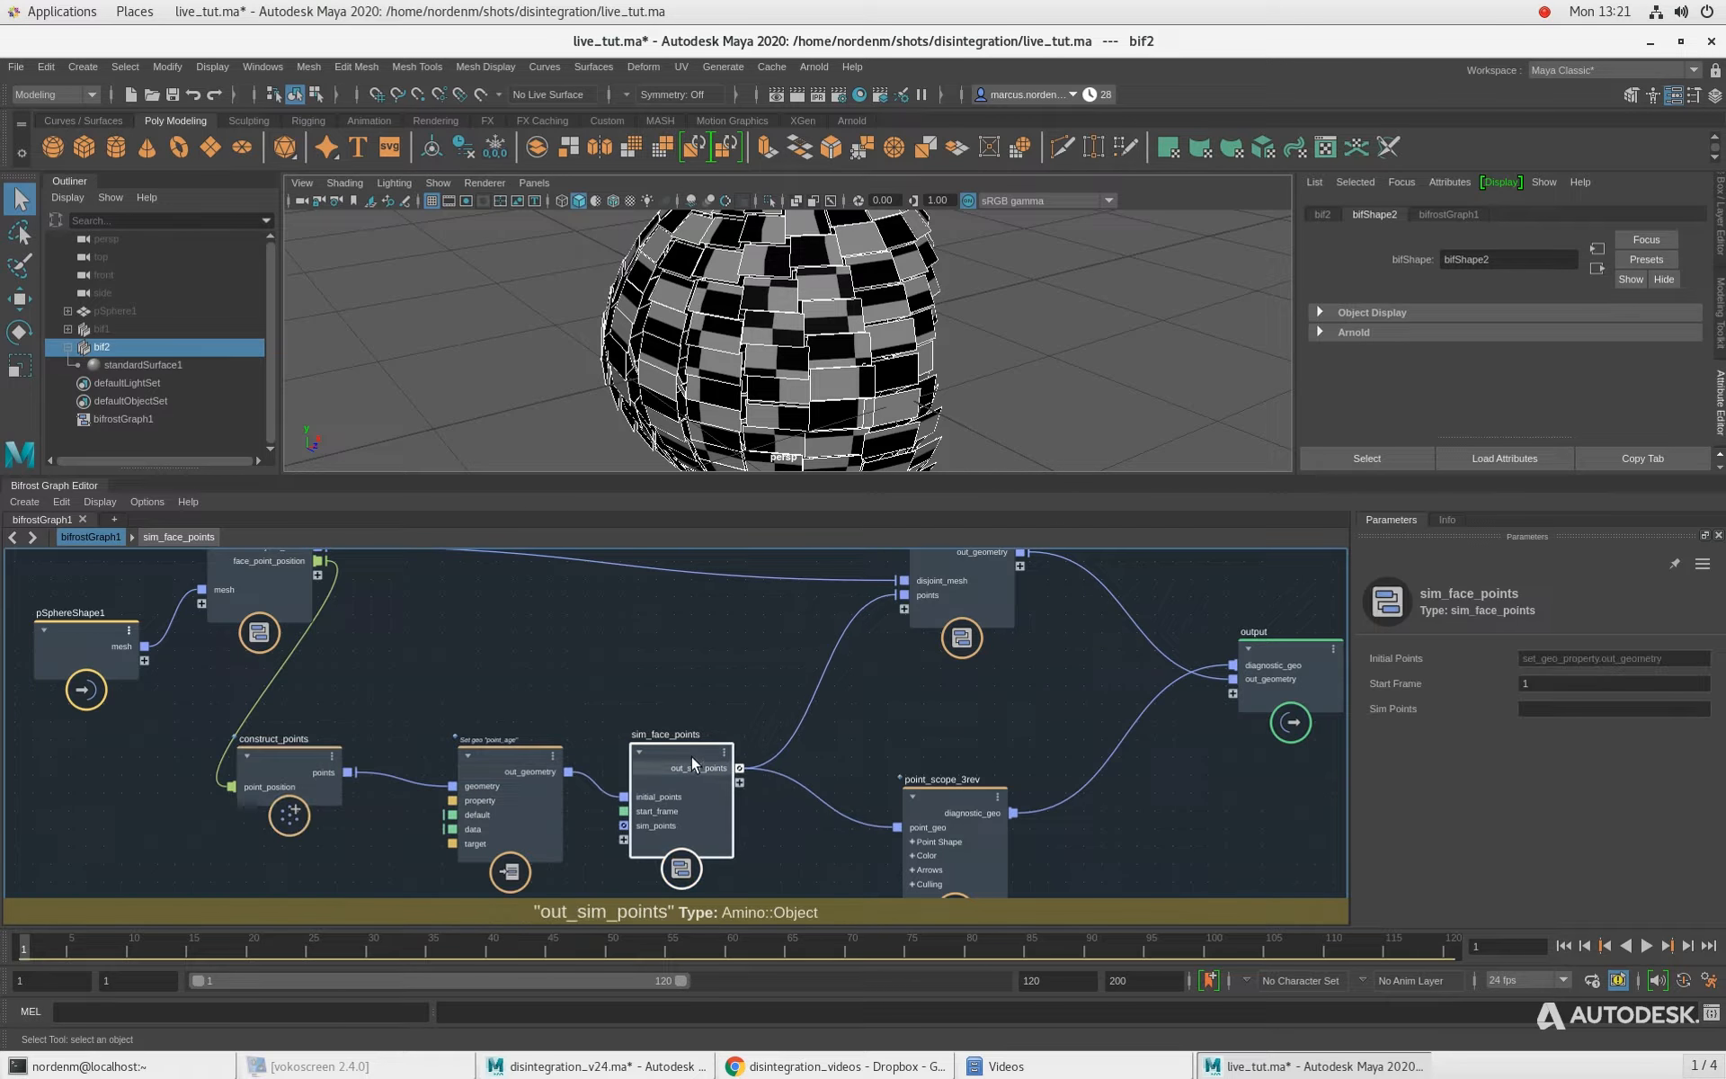
{"action": "left_click_drag", "start_coordinate": [491, 764], "coordinate": [468, 762]}
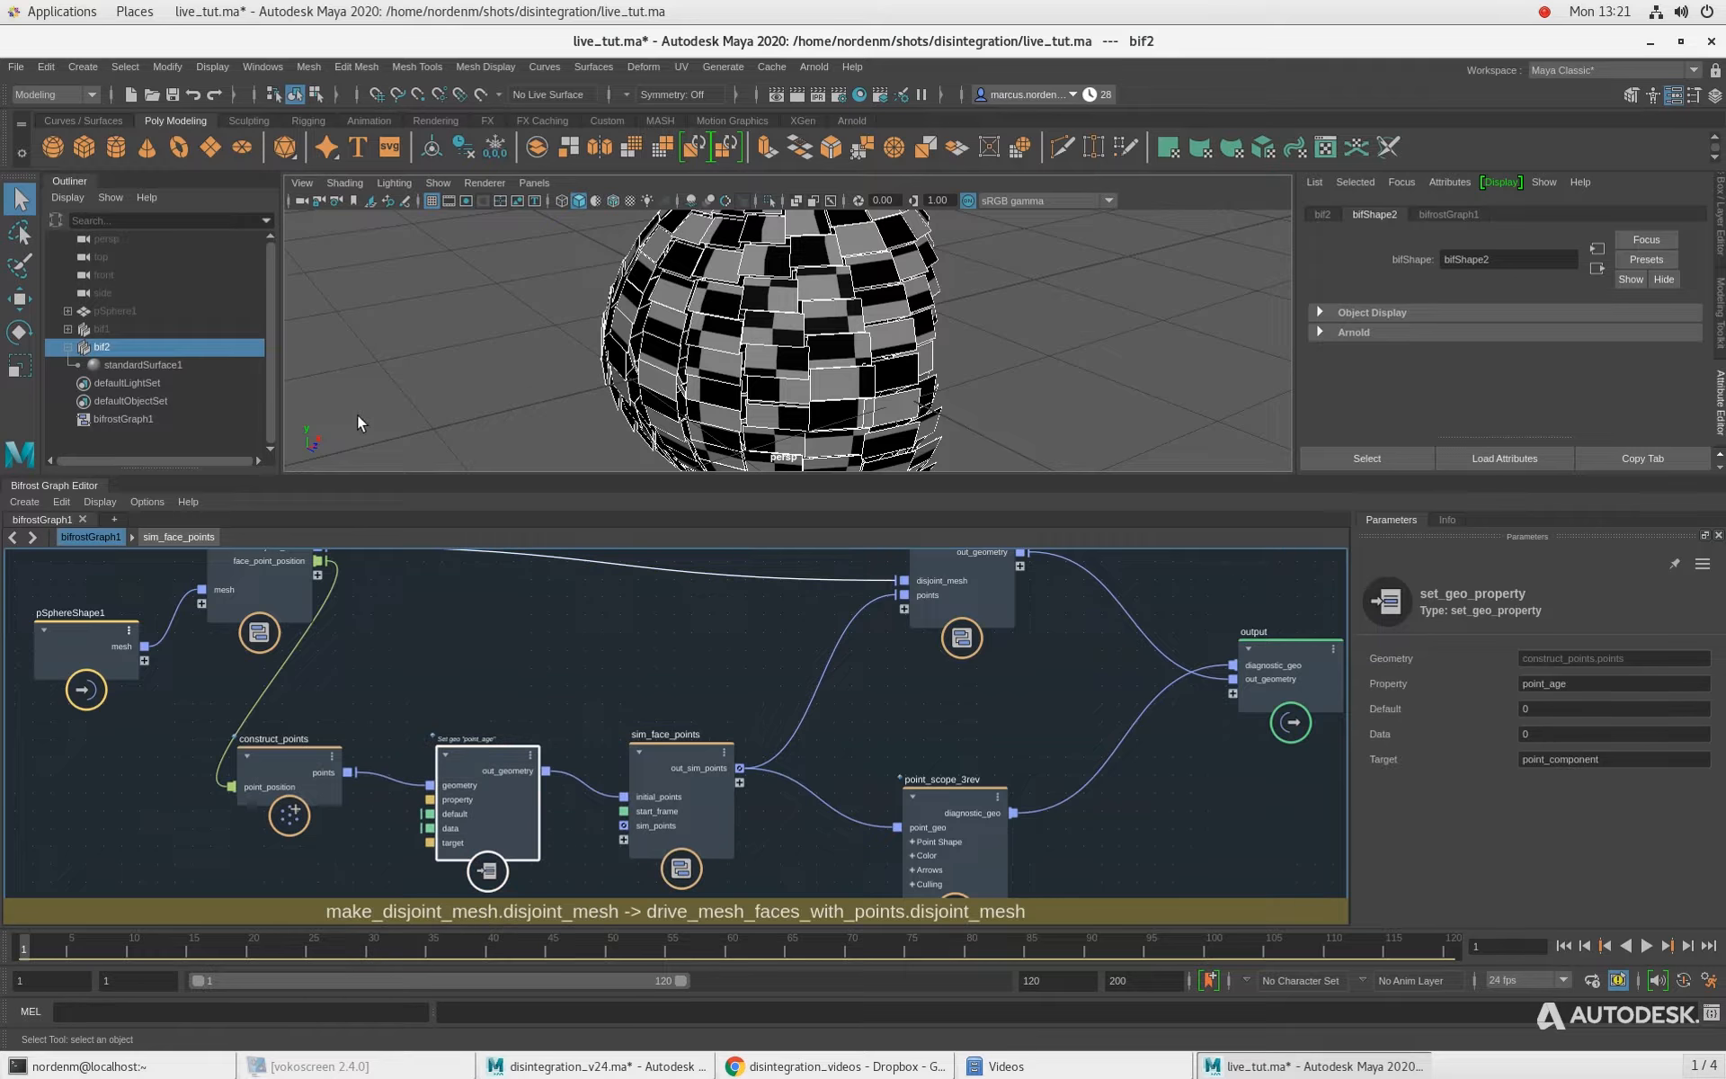
Step: Disconnect drive_mesh_faces_with_points from the output node and move the two nodes farther apart
{"action": "middle_click_drag", "start_coordinate": [754, 694], "coordinate": [663, 697], "text": "alt"}
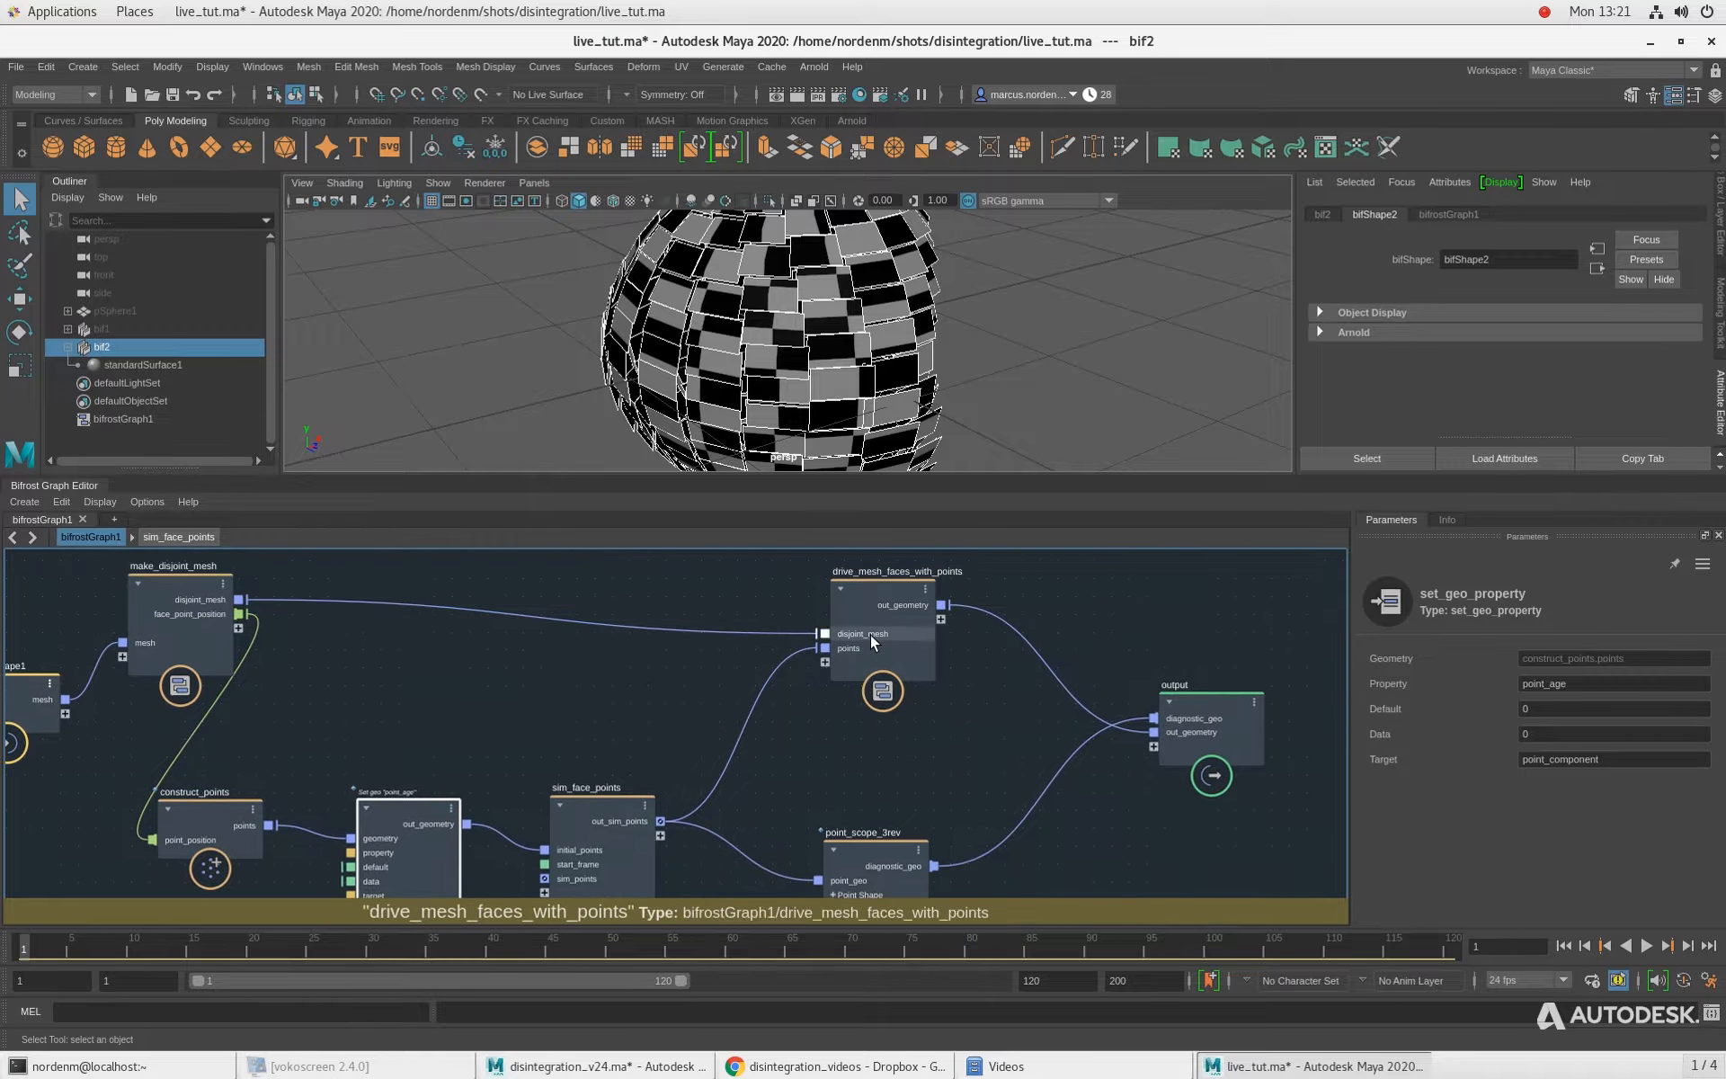
{"action": "left_click_drag", "start_coordinate": [868, 648], "coordinate": [868, 634]}
{"action": "left_click_drag", "start_coordinate": [1006, 678], "coordinate": [1099, 554], "text": "ctrl+alt+shift"}
{"action": "left_click_drag", "start_coordinate": [1239, 762], "coordinate": [1203, 862]}
{"action": "left_click_drag", "start_coordinate": [861, 629], "coordinate": [869, 593]}
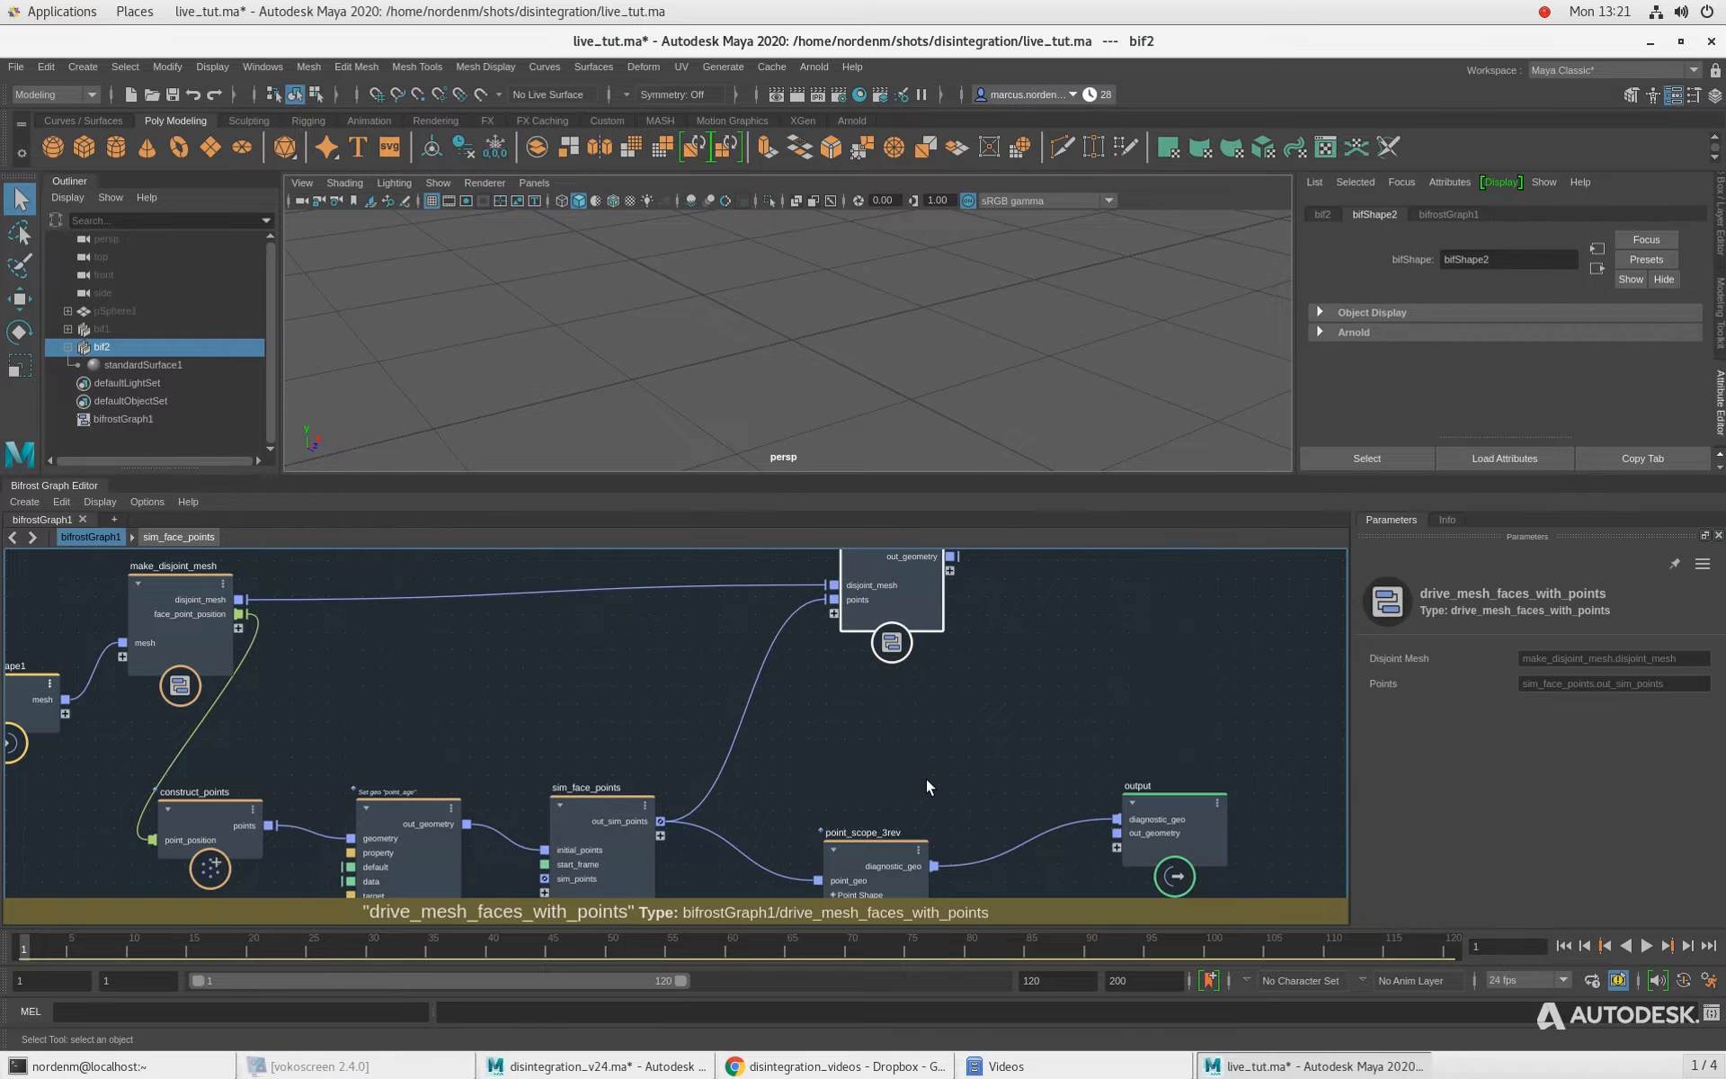
Step: Place the output node beside point_scope_3rev and show the bif1 points in the viewport
{"action": "scroll", "coordinate": [917, 780], "scroll_direction": "down", "scroll_amount": 2}
{"action": "left_click", "coordinate": [892, 841]}
{"action": "left_click", "coordinate": [1068, 800]}
{"action": "left_click_drag", "start_coordinate": [1068, 800], "coordinate": [1030, 794]}
{"action": "left_click", "coordinate": [133, 333]}
{"action": "key", "text": "f"}
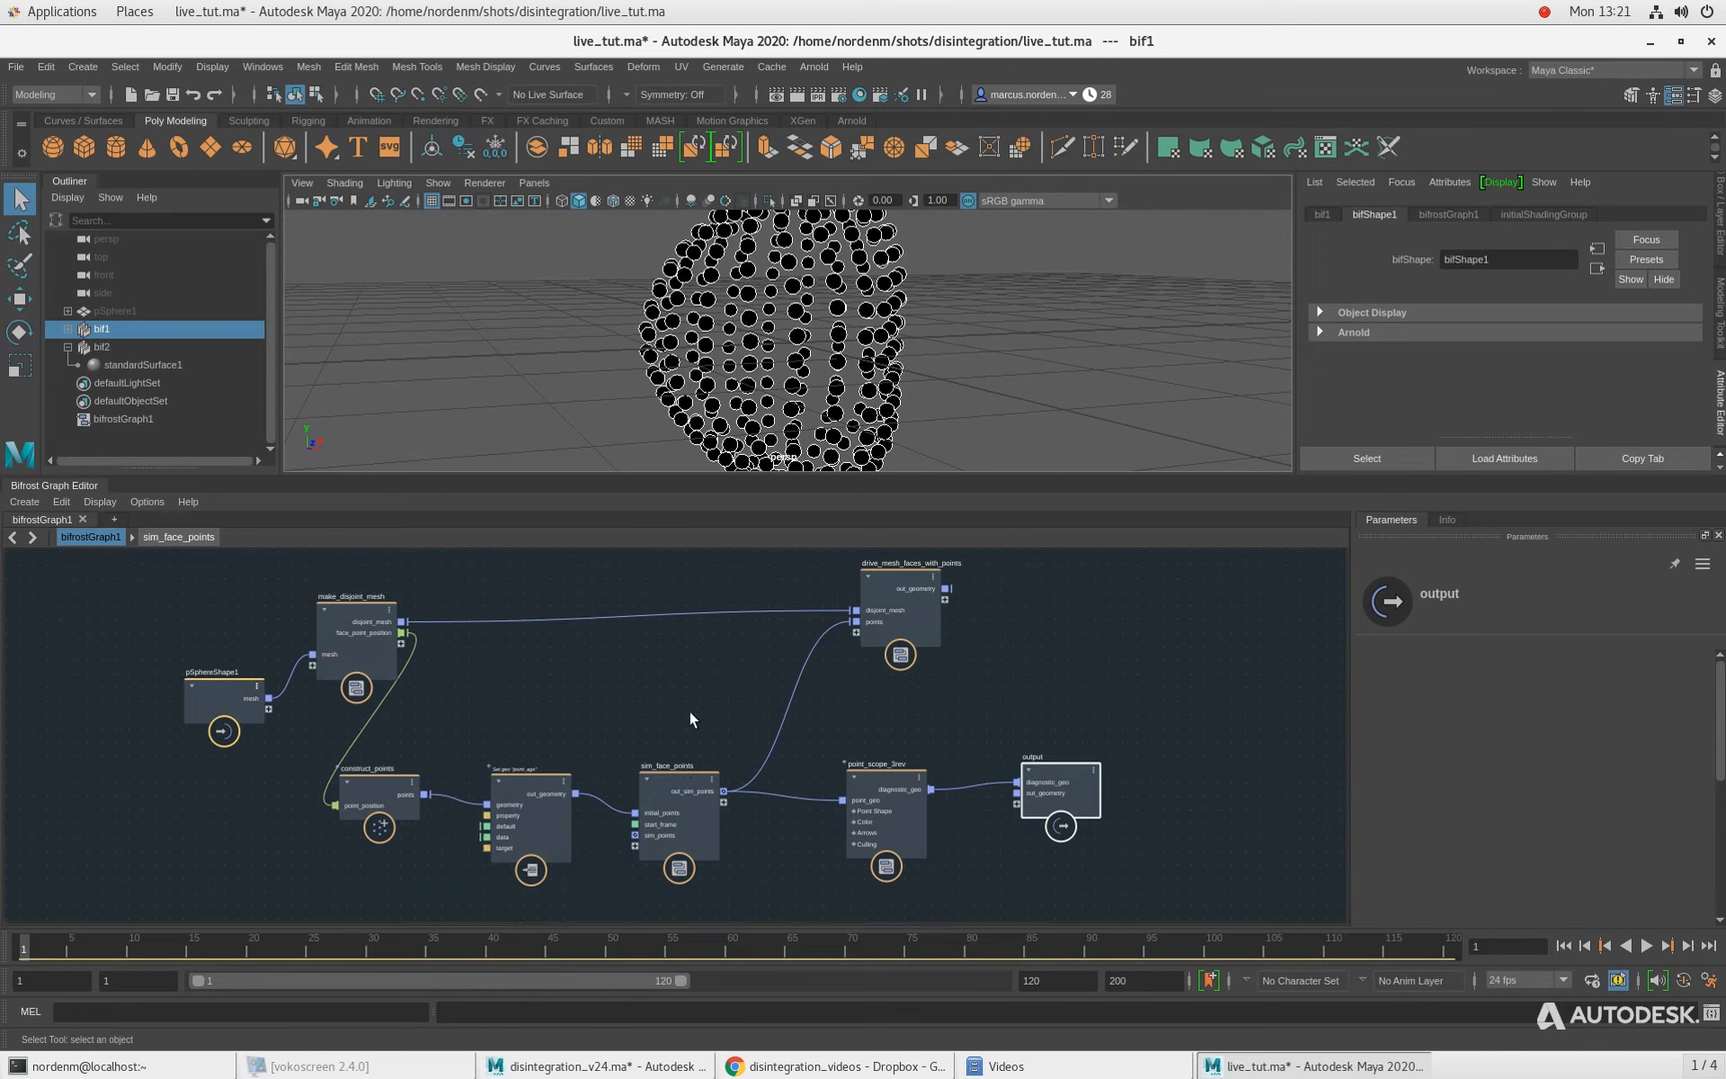
Step: Rearrange the make_disjoint_mesh, construct_points and point_age nodes so the chain into sim_face_points has more room
{"action": "middle_click_drag", "start_coordinate": [476, 689], "coordinate": [503, 683], "text": "alt"}
{"action": "right_click_drag", "start_coordinate": [501, 683], "coordinate": [556, 680], "text": "alt"}
{"action": "left_click_drag", "start_coordinate": [379, 647], "coordinate": [287, 629]}
{"action": "left_click_drag", "start_coordinate": [556, 801], "coordinate": [548, 735]}
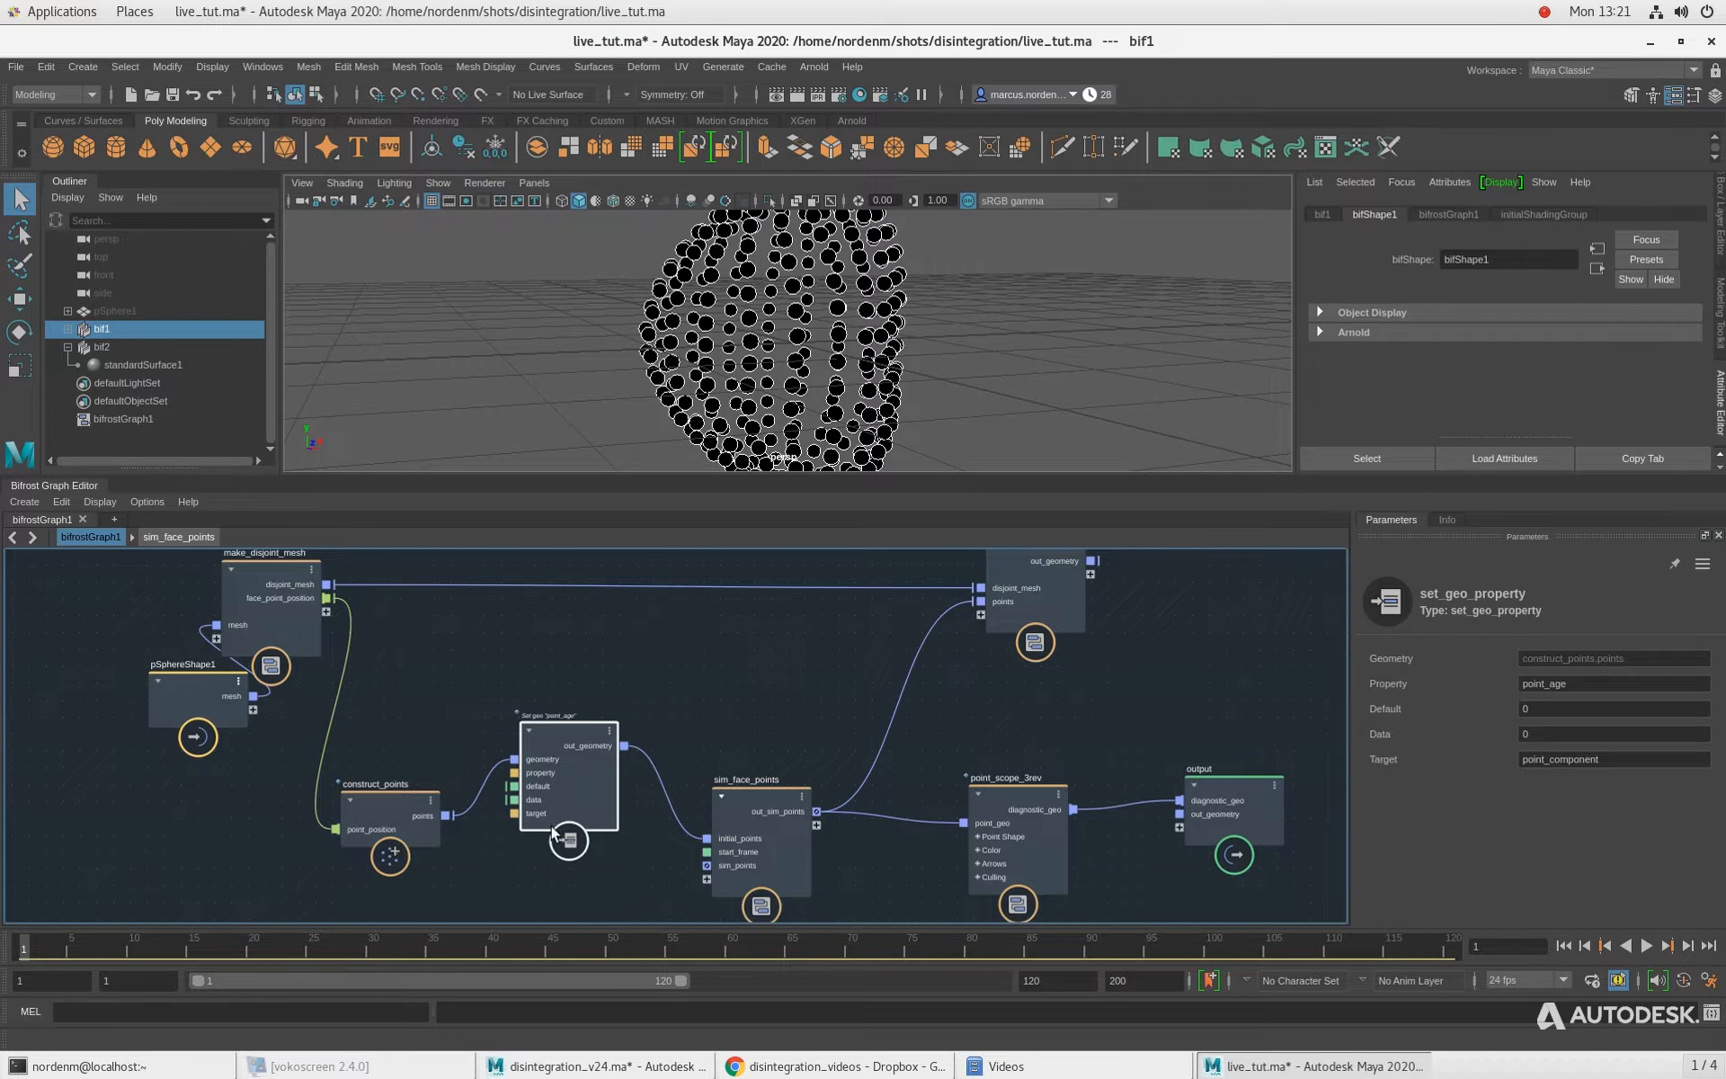
{"action": "scroll", "coordinate": [352, 685], "scroll_direction": "up", "scroll_amount": 1}
{"action": "scroll", "coordinate": [597, 693], "scroll_direction": "down", "scroll_amount": 1}
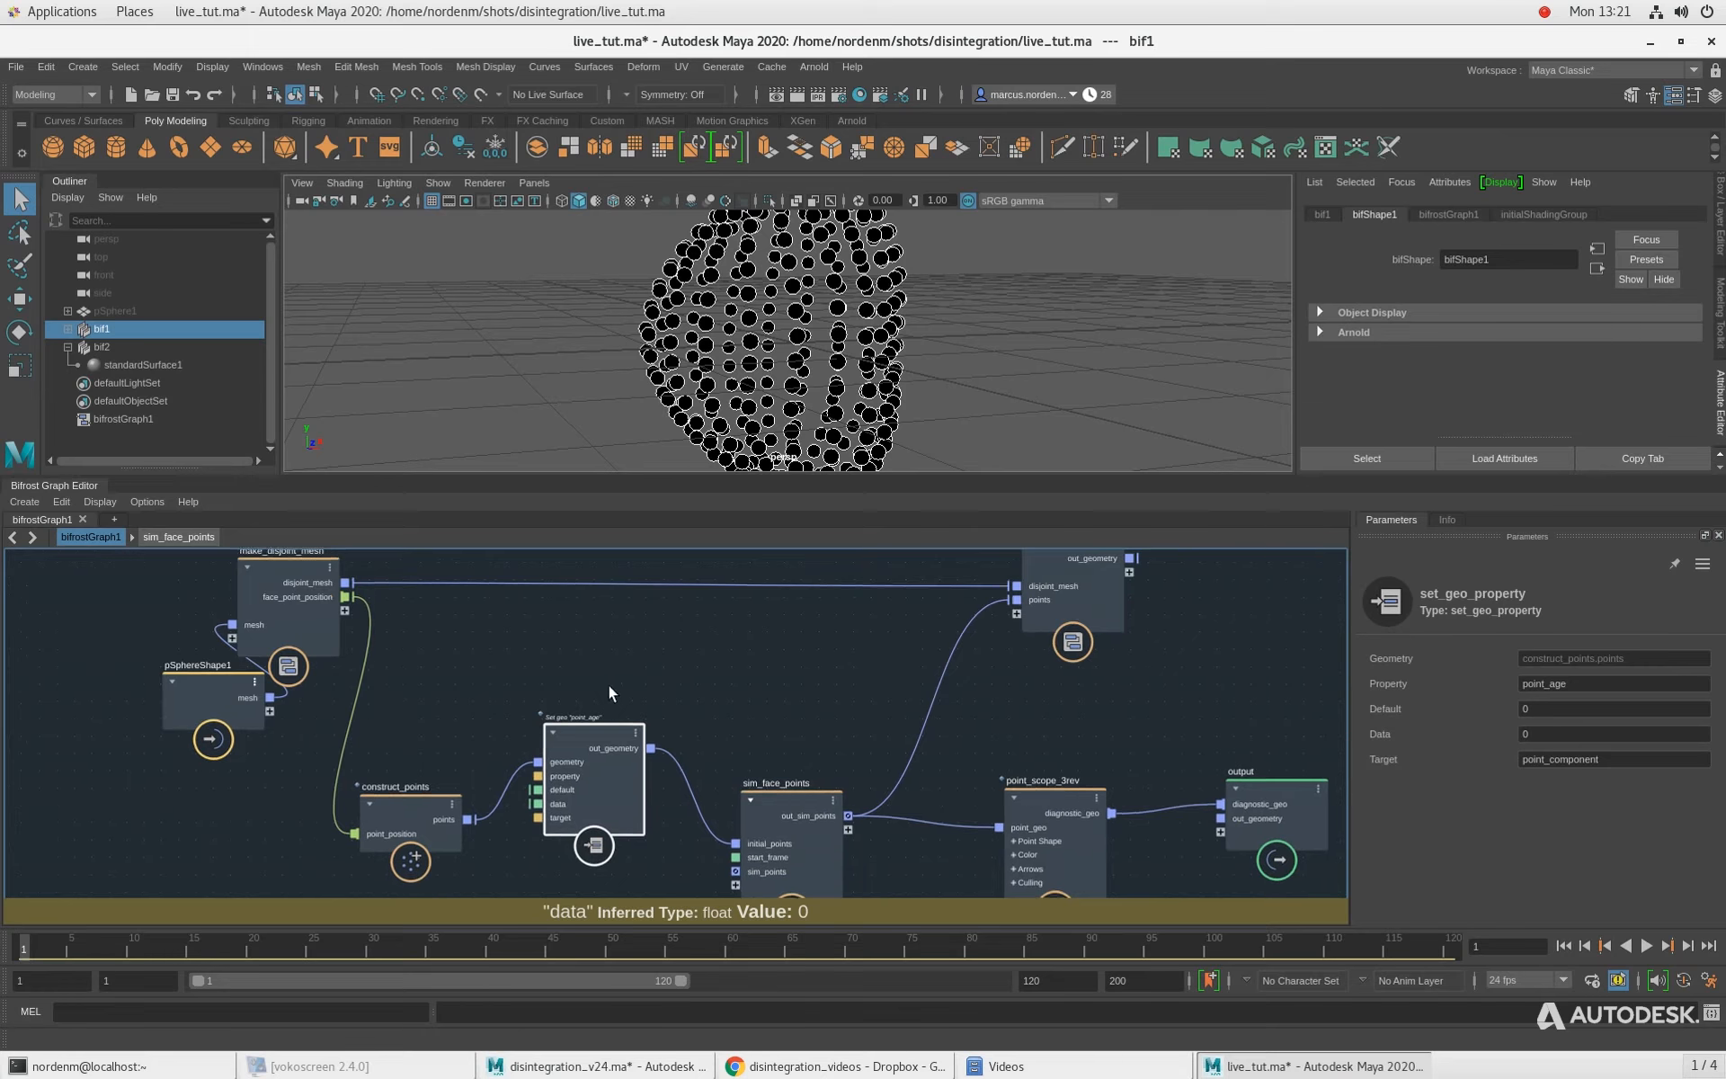
{"action": "middle_click_drag", "start_coordinate": [608, 693], "coordinate": [647, 630], "text": "alt"}
{"action": "left_click_drag", "start_coordinate": [477, 760], "coordinate": [487, 705]}
{"action": "left_click_drag", "start_coordinate": [631, 703], "coordinate": [638, 717]}
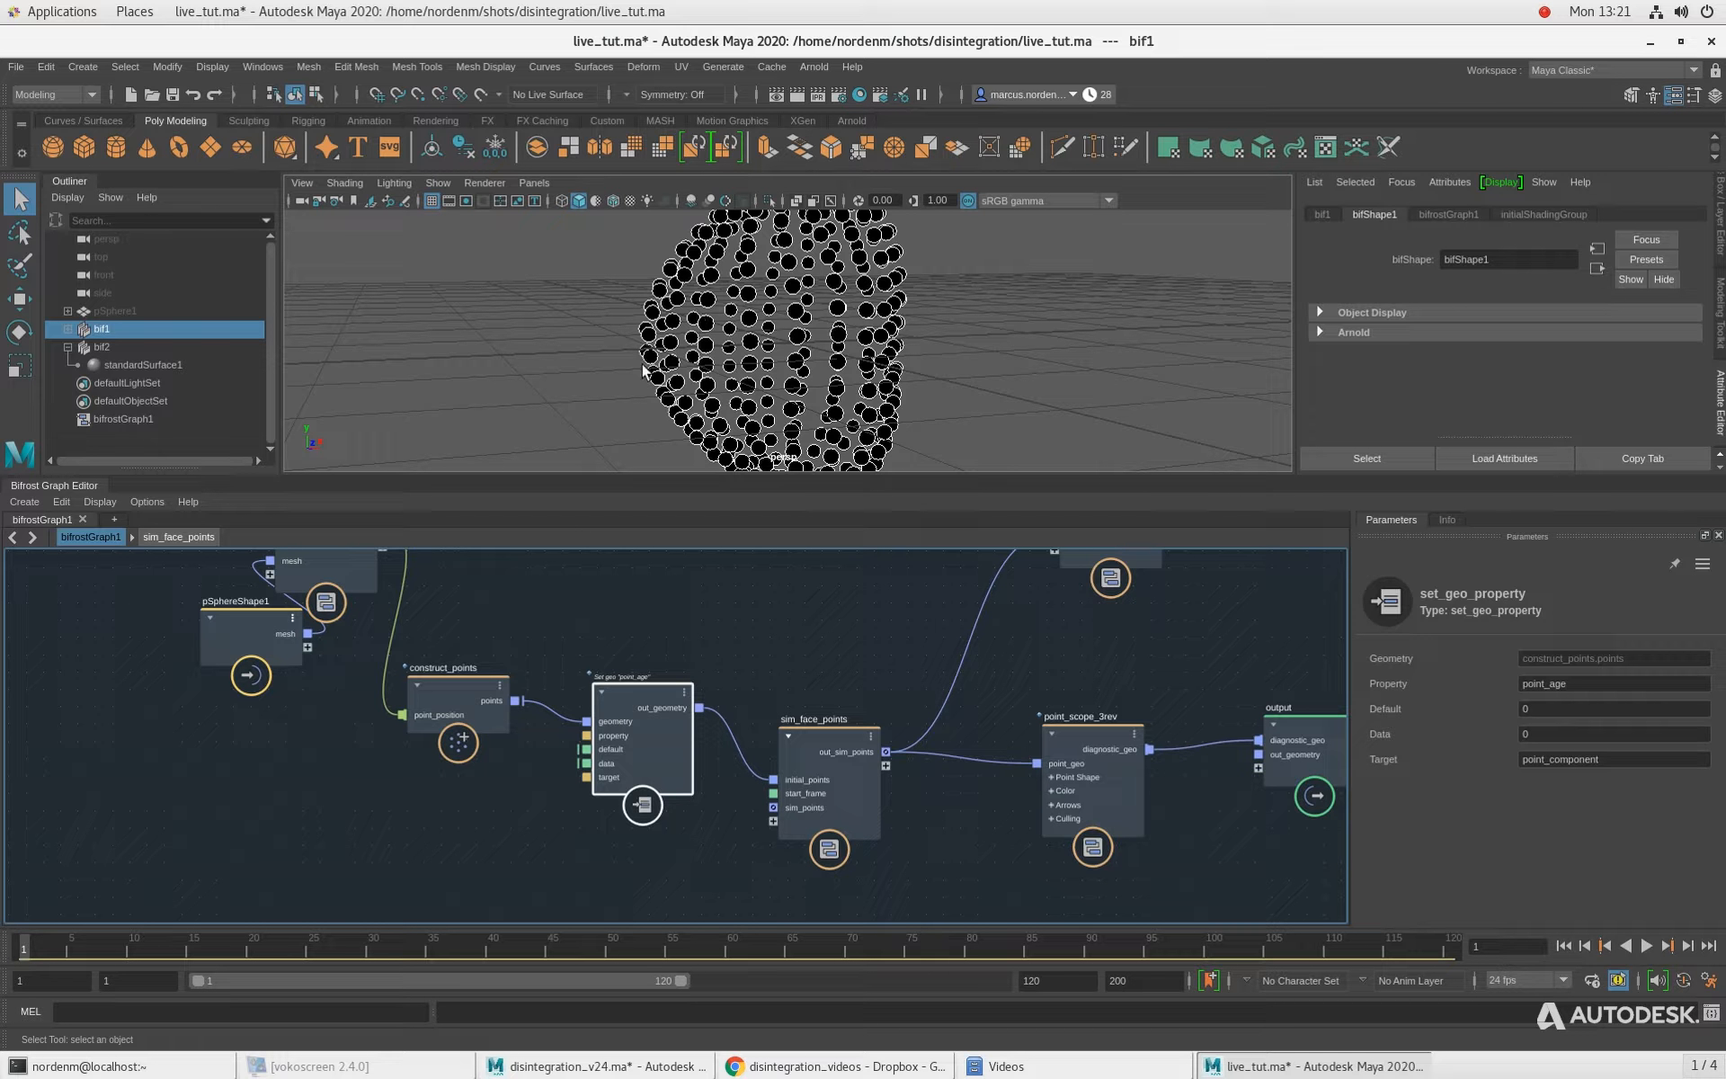
Step: Create a polygon sphere and place it at the side of the bif1 point cloud
{"action": "left_click_drag", "start_coordinate": [595, 334], "coordinate": [684, 345], "text": "alt"}
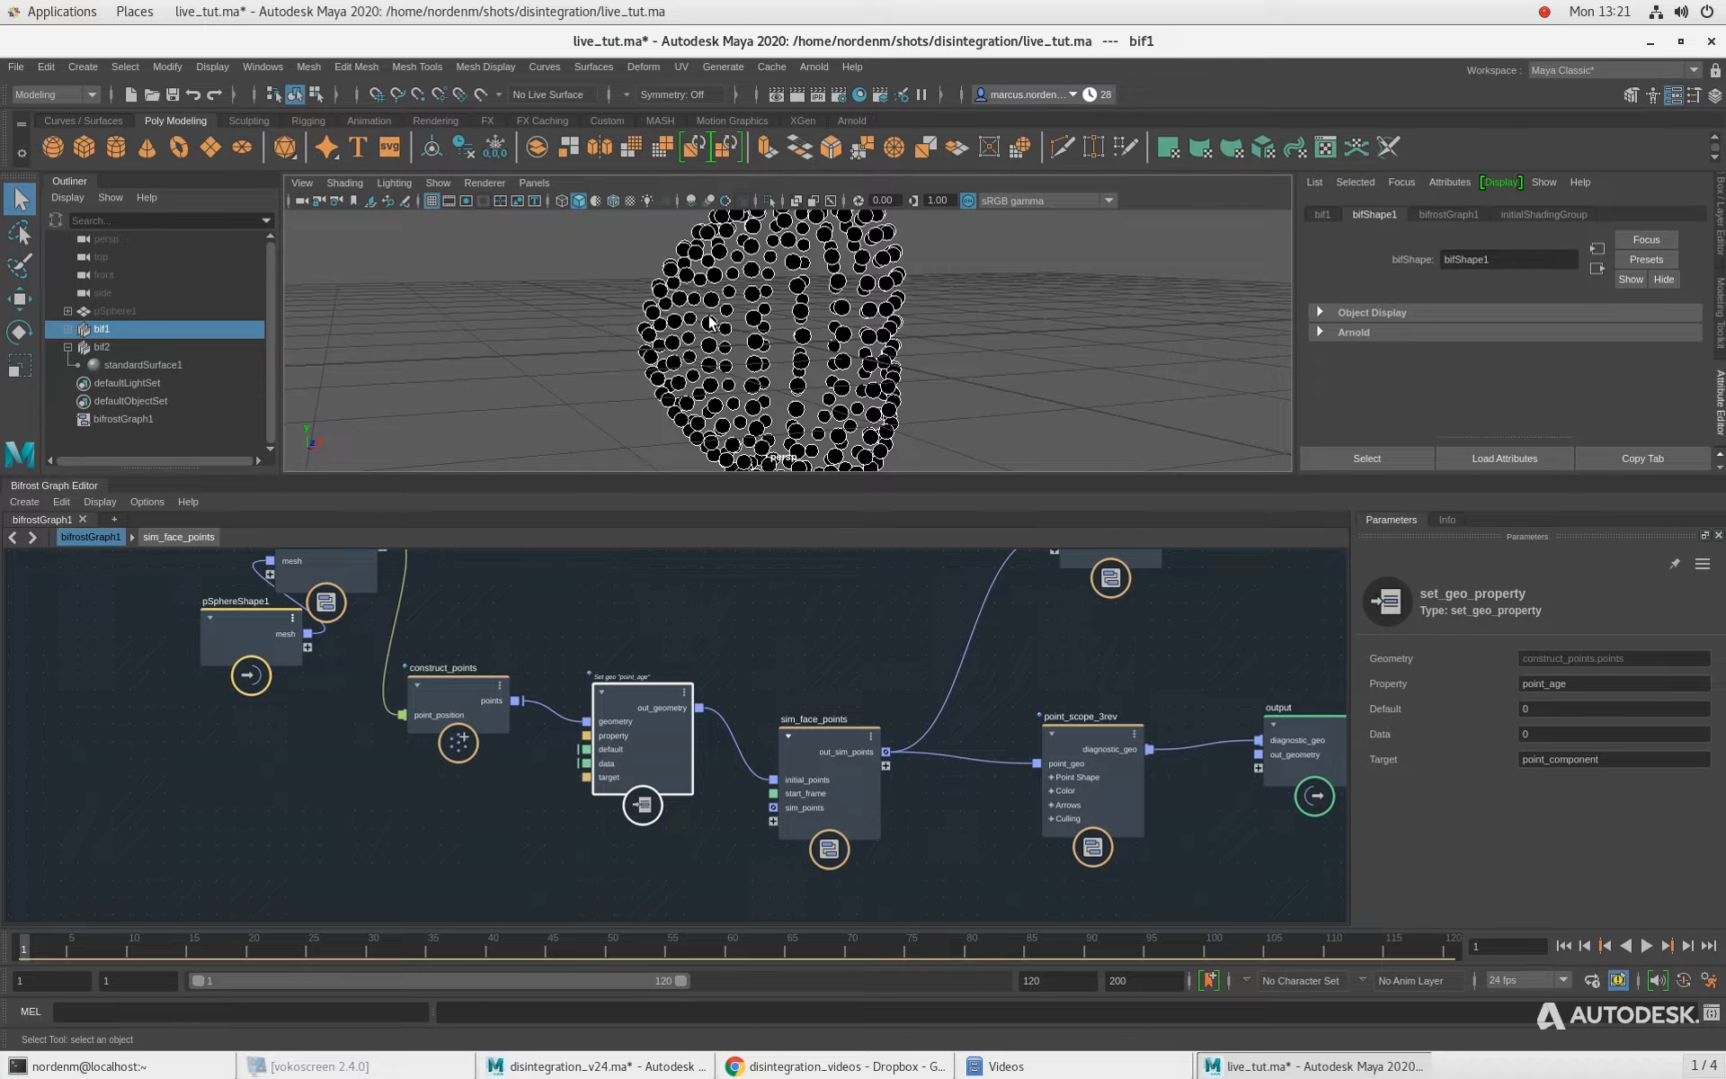
{"action": "left_click_drag", "start_coordinate": [580, 315], "coordinate": [689, 313], "text": "alt"}
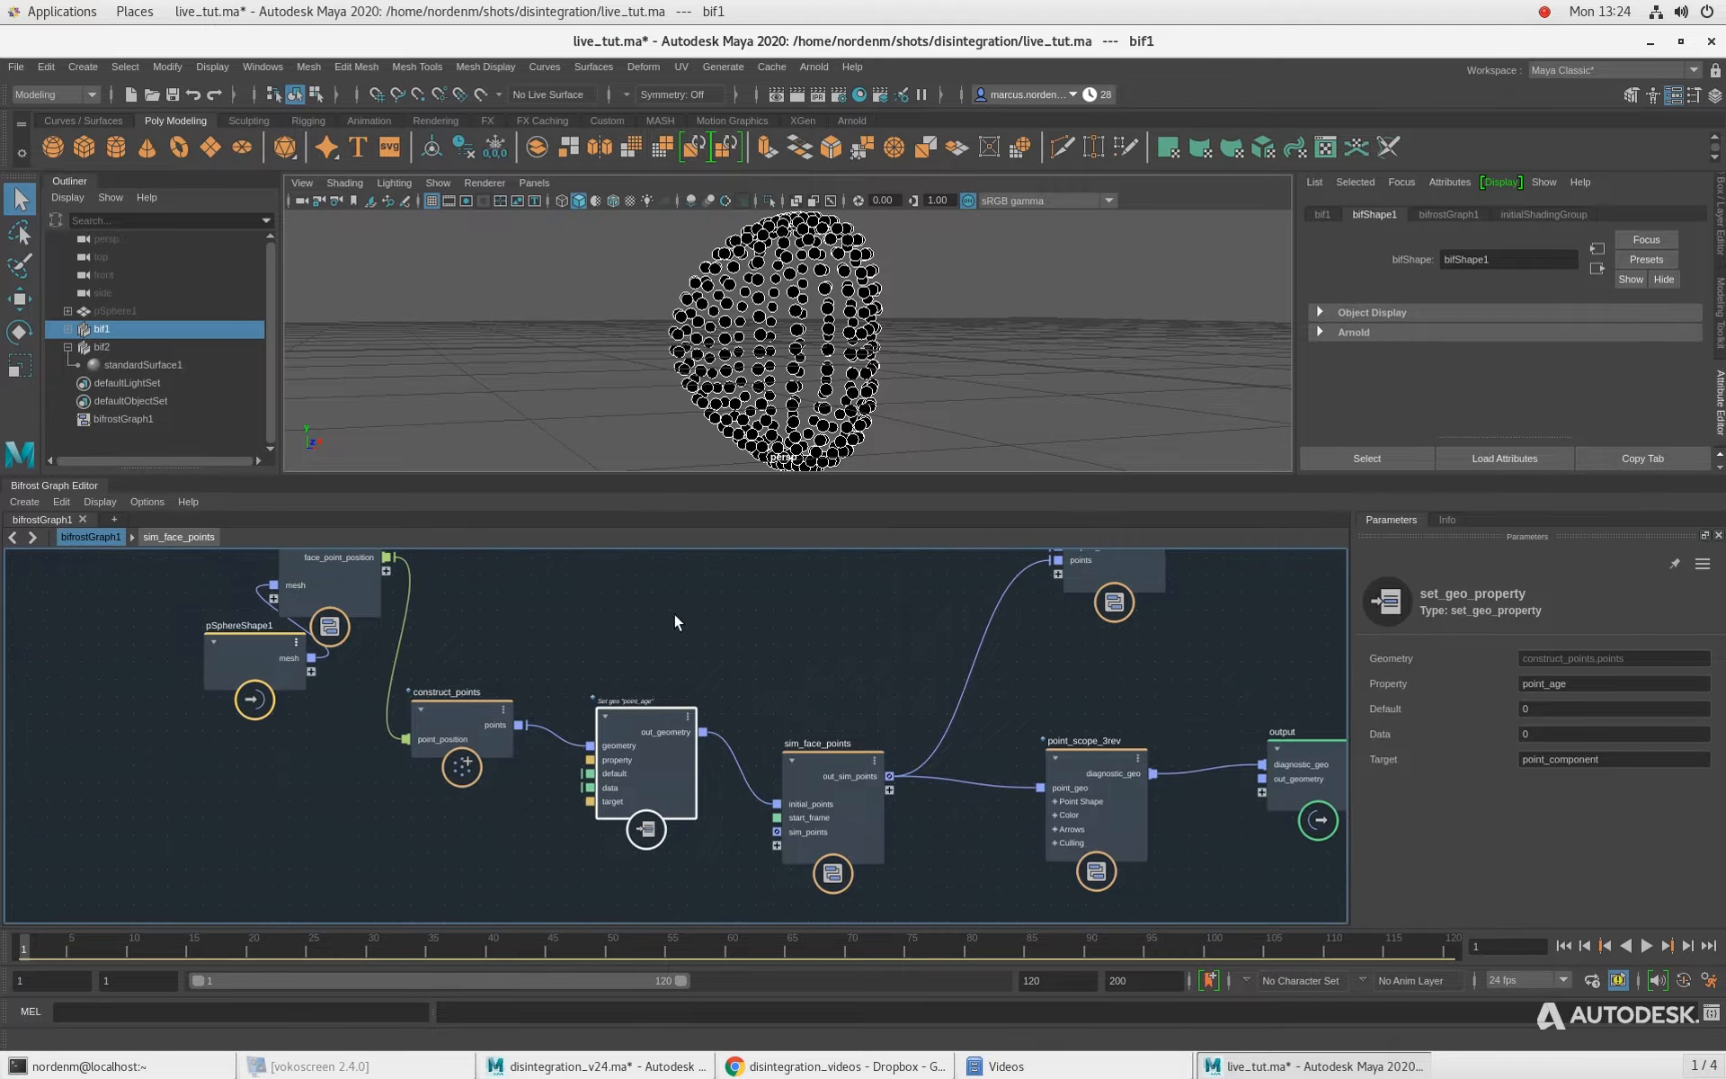
{"action": "scroll", "coordinate": [773, 588], "scroll_direction": "down", "scroll_amount": 2}
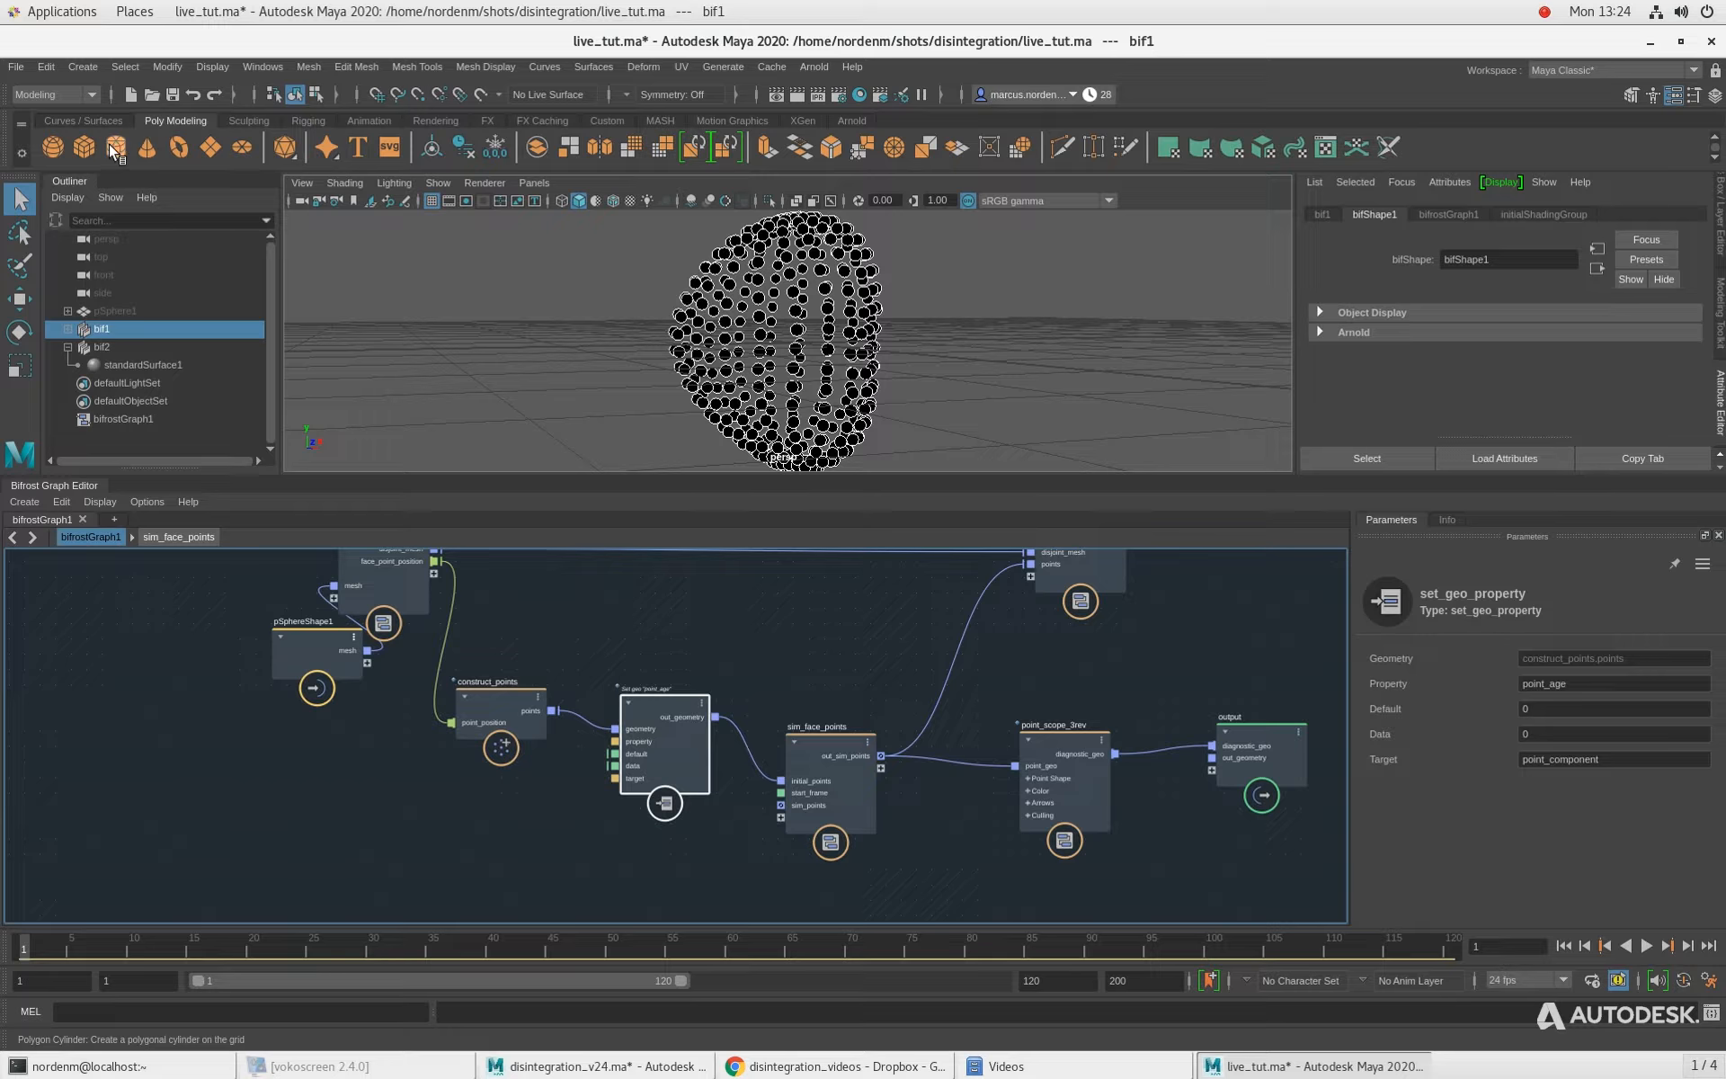
{"action": "left_click", "coordinate": [54, 146]}
{"action": "scroll", "coordinate": [739, 369], "scroll_direction": "down", "scroll_amount": 2}
{"action": "key", "text": "e"}
{"action": "key", "text": "r"}
{"action": "left_click_drag", "start_coordinate": [691, 348], "coordinate": [671, 352], "text": "alt"}
{"action": "left_click_drag", "start_coordinate": [794, 343], "coordinate": [710, 356]}
{"action": "key", "text": "w"}
{"action": "left_click_drag", "start_coordinate": [710, 356], "coordinate": [727, 432], "text": "alt"}
{"action": "scroll", "coordinate": [719, 361], "scroll_direction": "up", "scroll_amount": 3}
{"action": "left_click_drag", "start_coordinate": [688, 359], "coordinate": [659, 286], "text": "alt"}
Step: Display the viewport in wireframe and adjust the new sphere's placement so it overlaps some of the points
{"action": "key", "text": "4"}
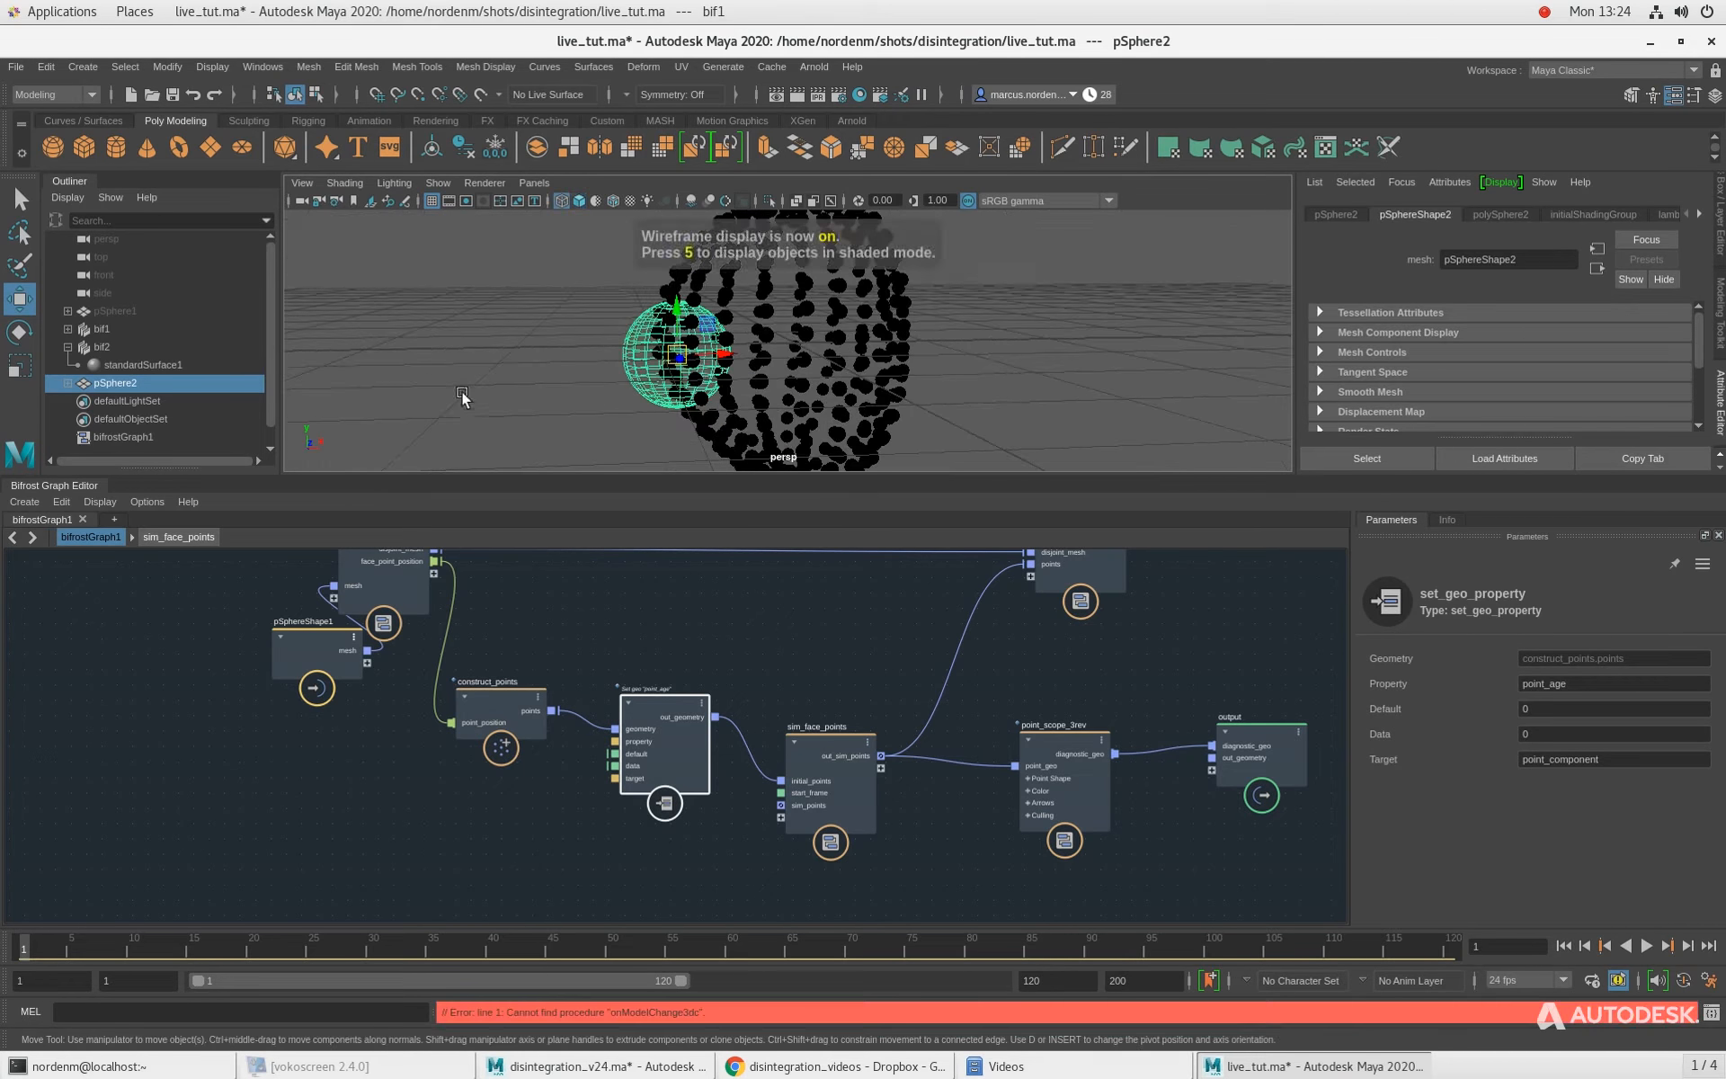
{"action": "scroll", "coordinate": [478, 392], "scroll_direction": "up", "scroll_amount": 5}
{"action": "mouse_move", "coordinate": [479, 382]}
{"action": "left_mouse_down", "text": "alt"}
{"action": "mouse_move", "coordinate": [727, 354]}
{"action": "mouse_move", "coordinate": [497, 356]}
{"action": "left_mouse_up", "text": "alt"}
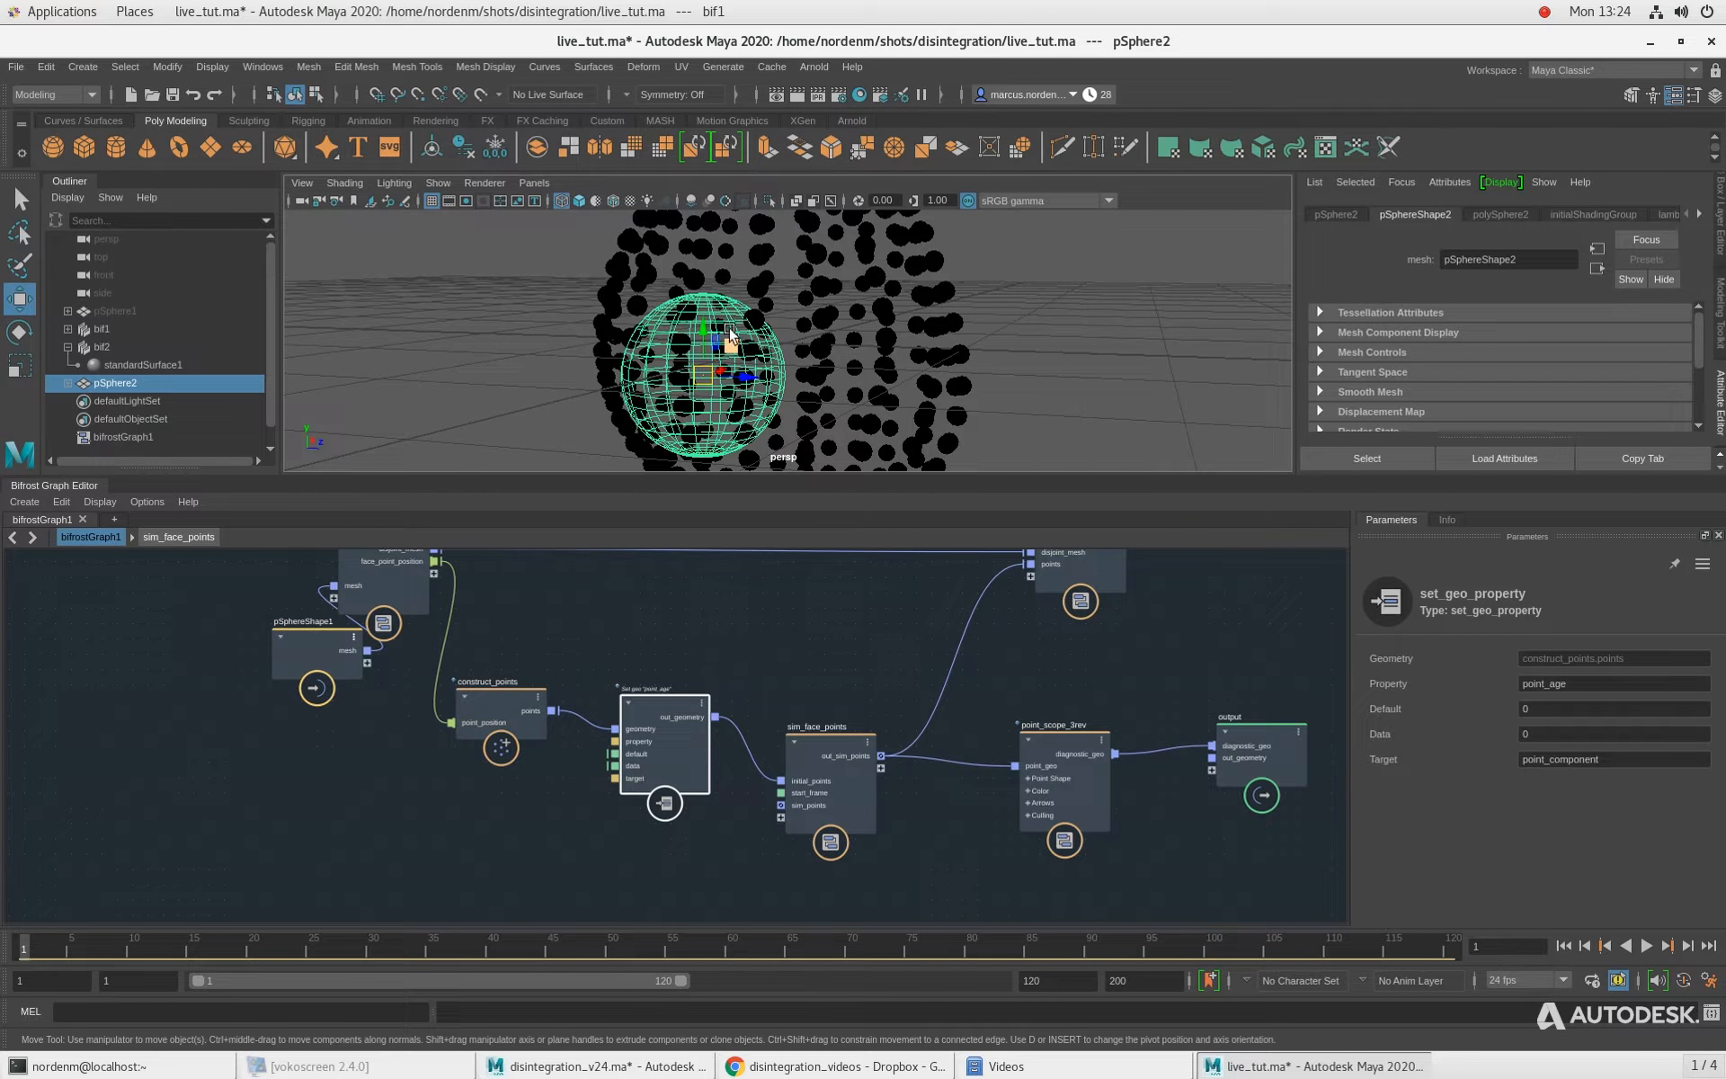
{"action": "left_click_drag", "start_coordinate": [925, 309], "coordinate": [685, 374], "text": "alt"}
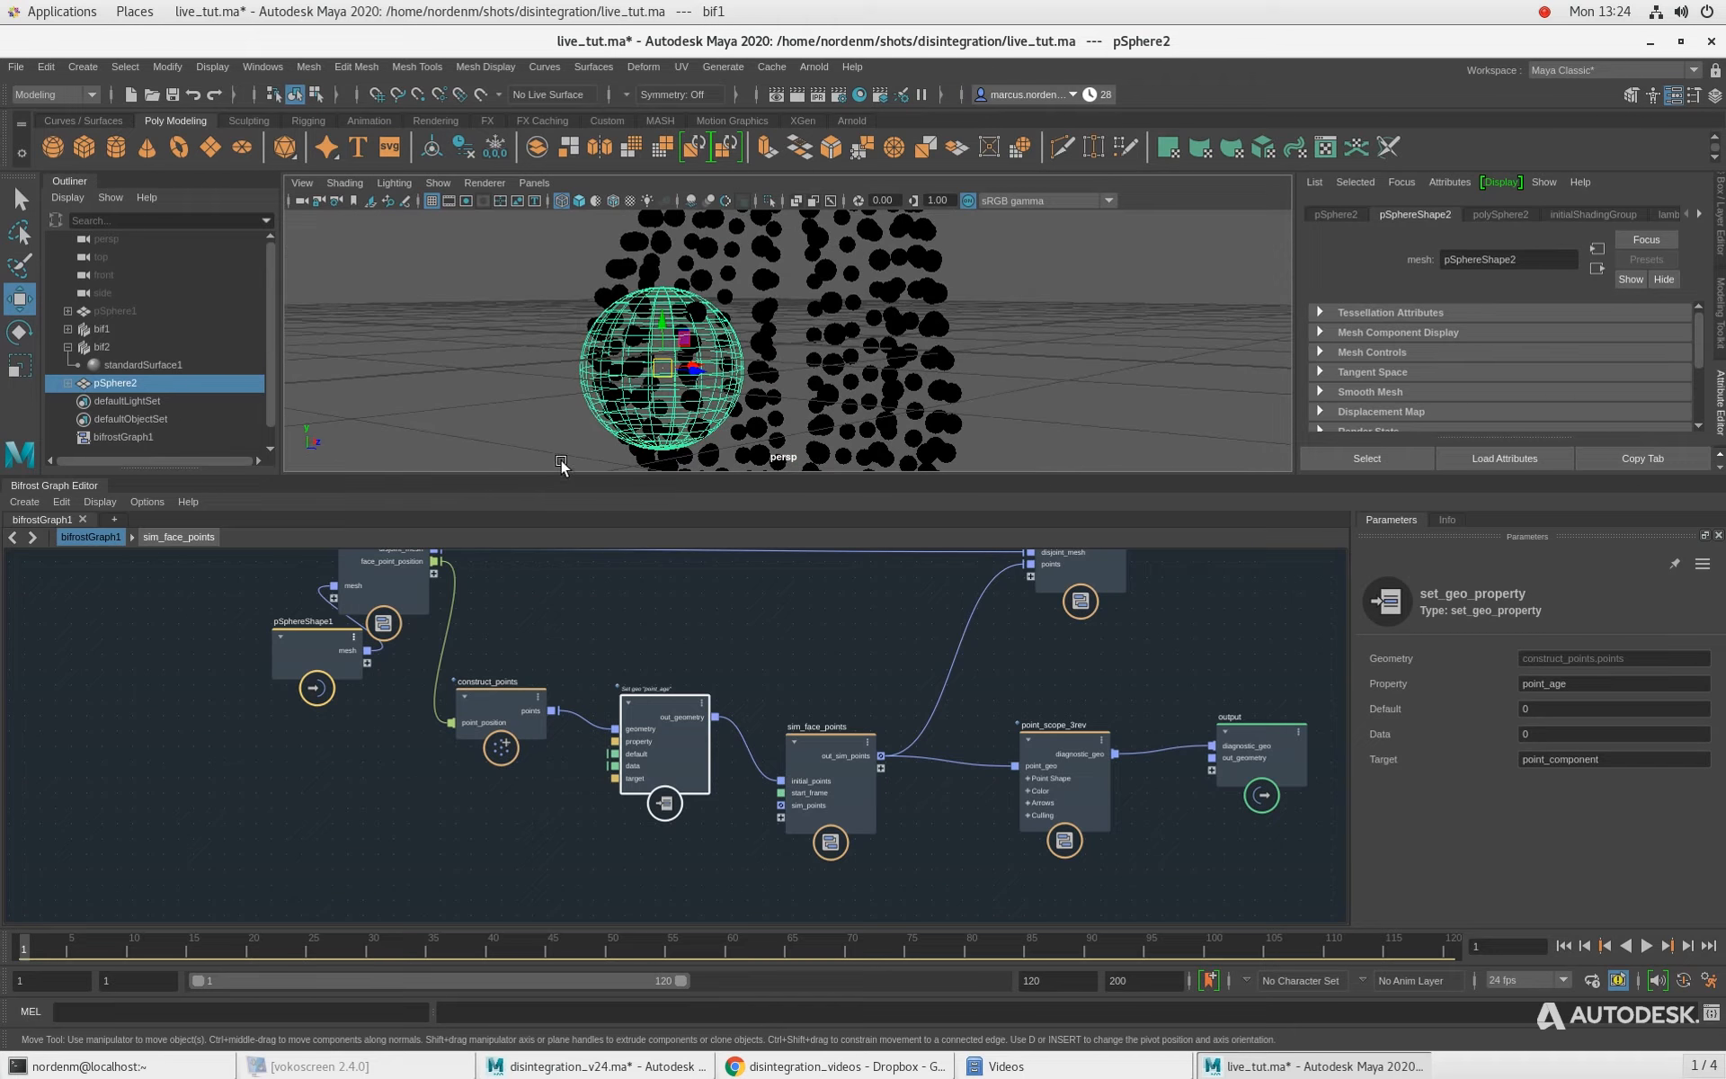
Step: Bring pSphere2 into the Bifrost graph as a mesh input and place its node below pSphereShape1
{"action": "left_click", "coordinate": [658, 617]}
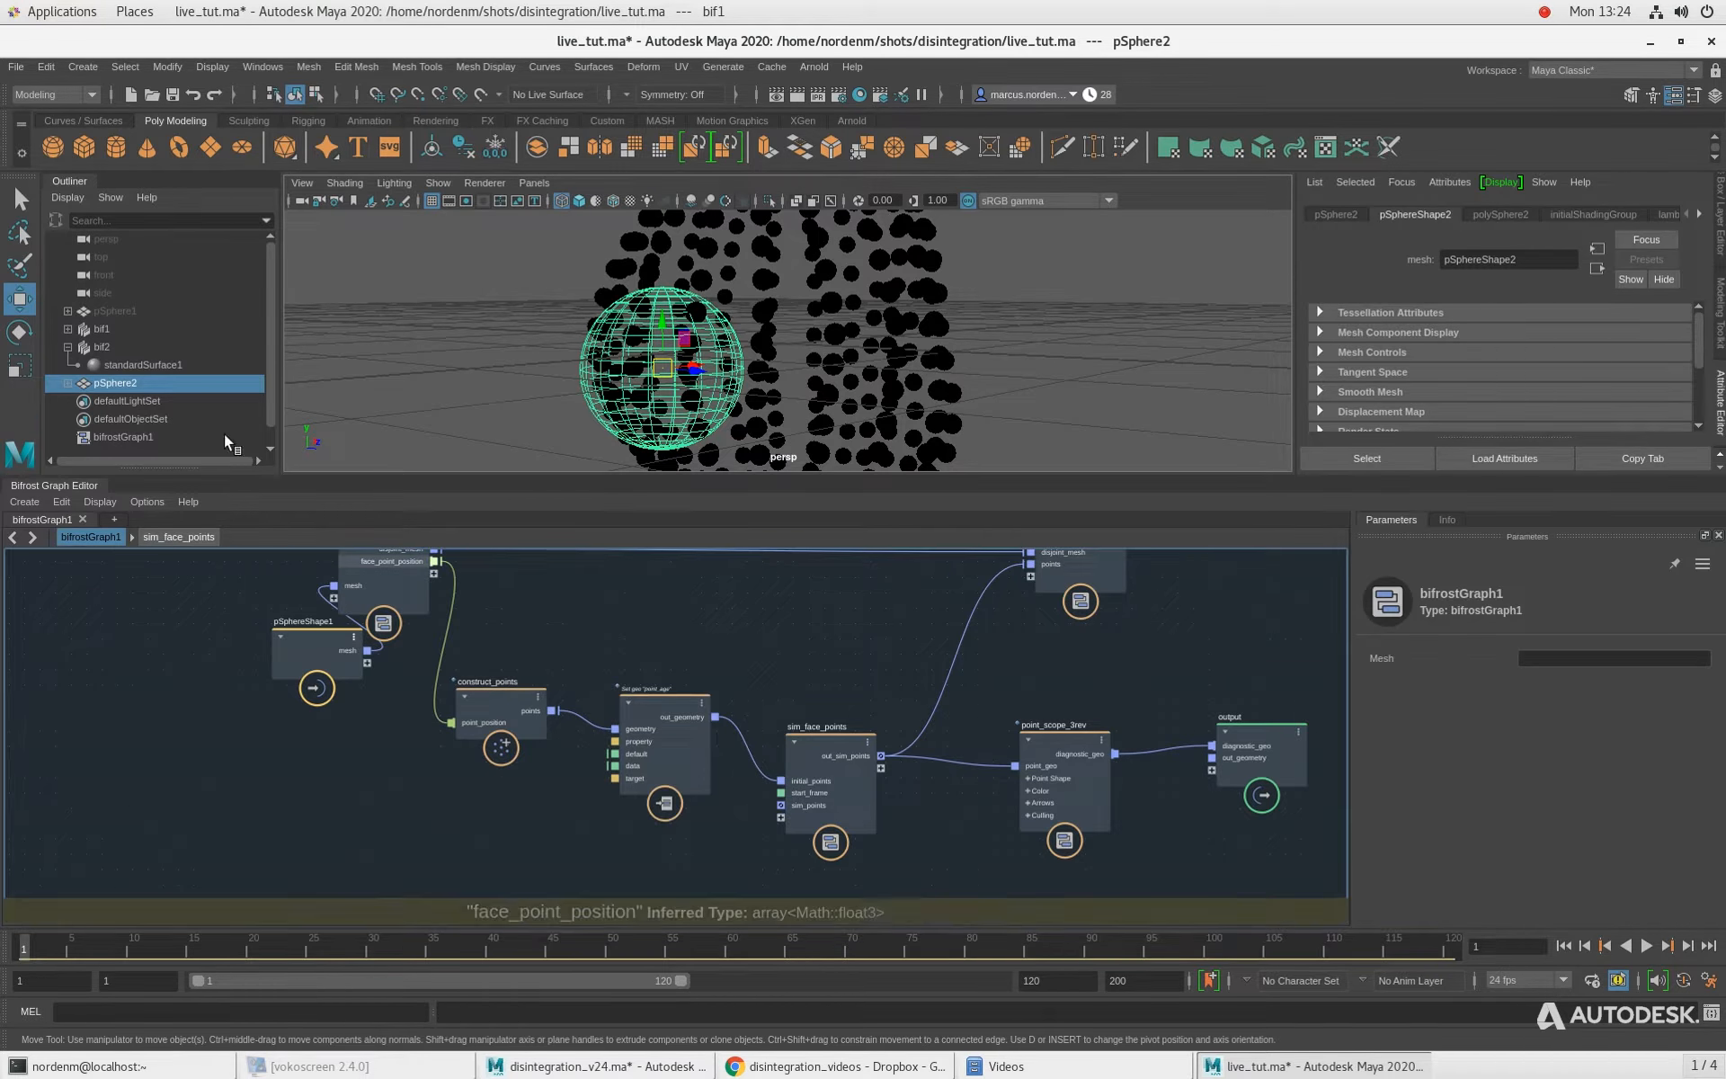
{"action": "left_click", "coordinate": [157, 346]}
{"action": "left_click", "coordinate": [124, 381]}
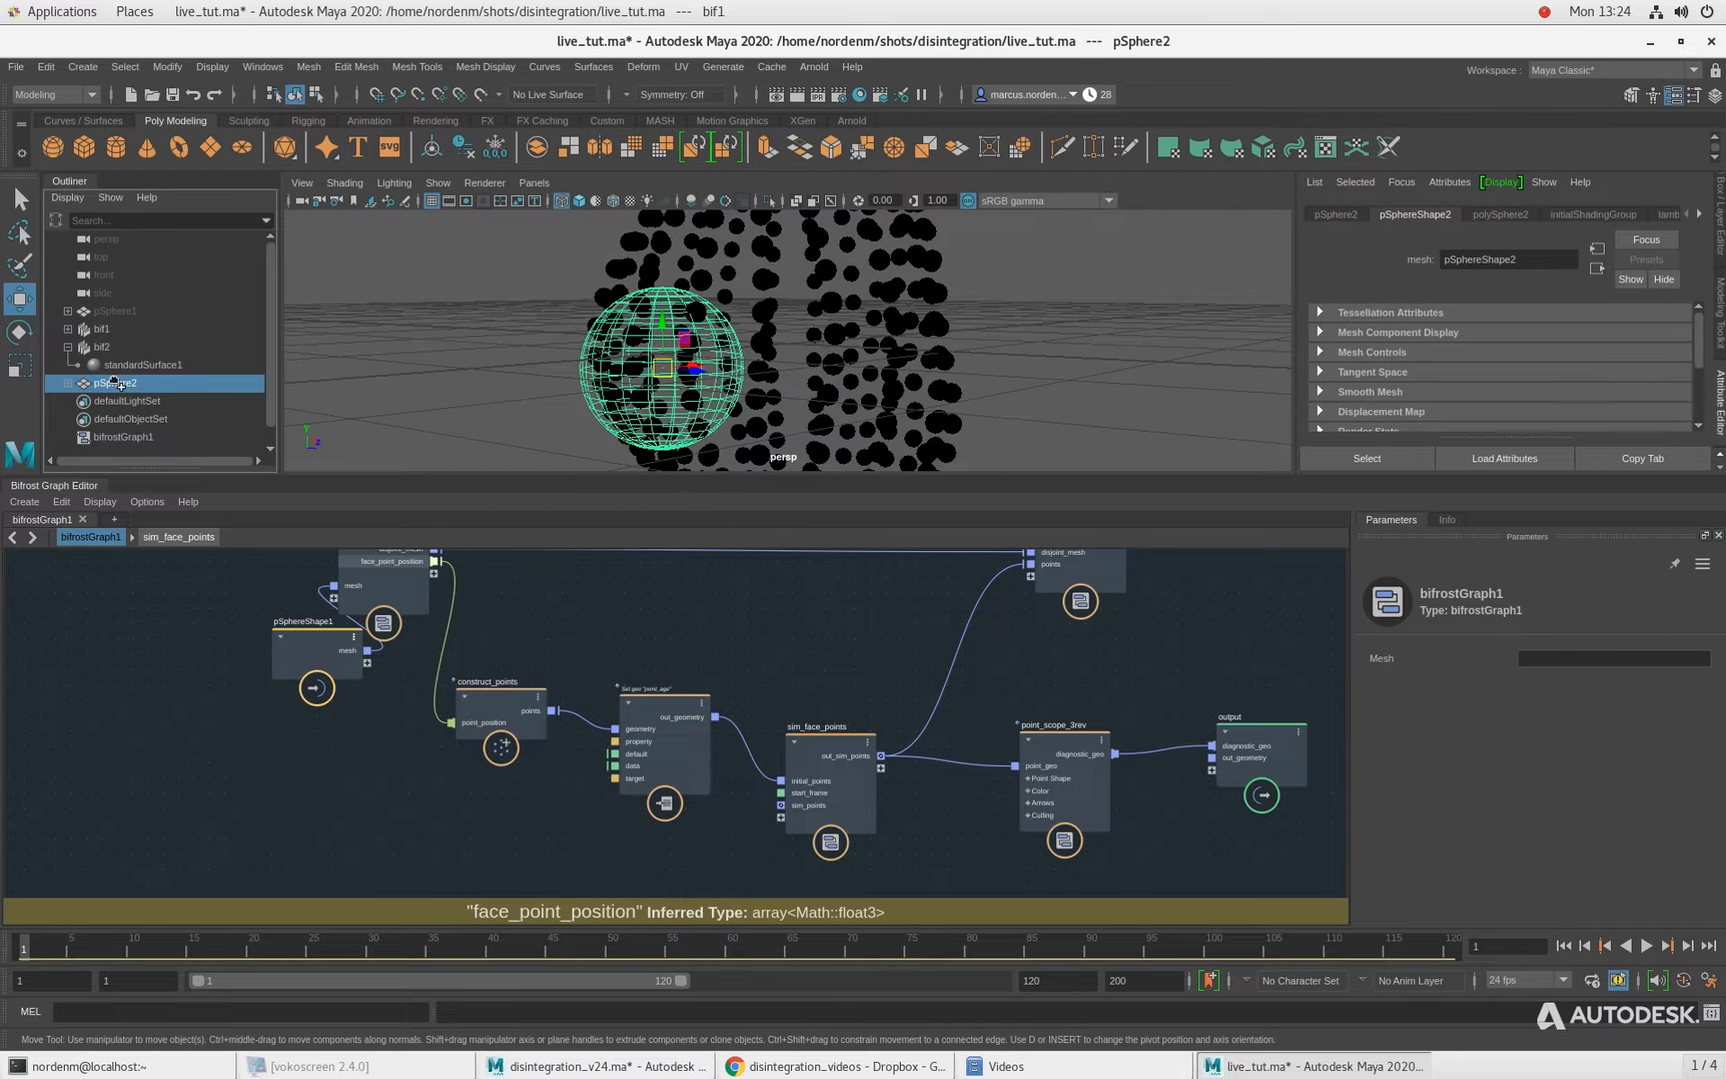
{"action": "middle_click_drag", "start_coordinate": [196, 747], "coordinate": [196, 749]}
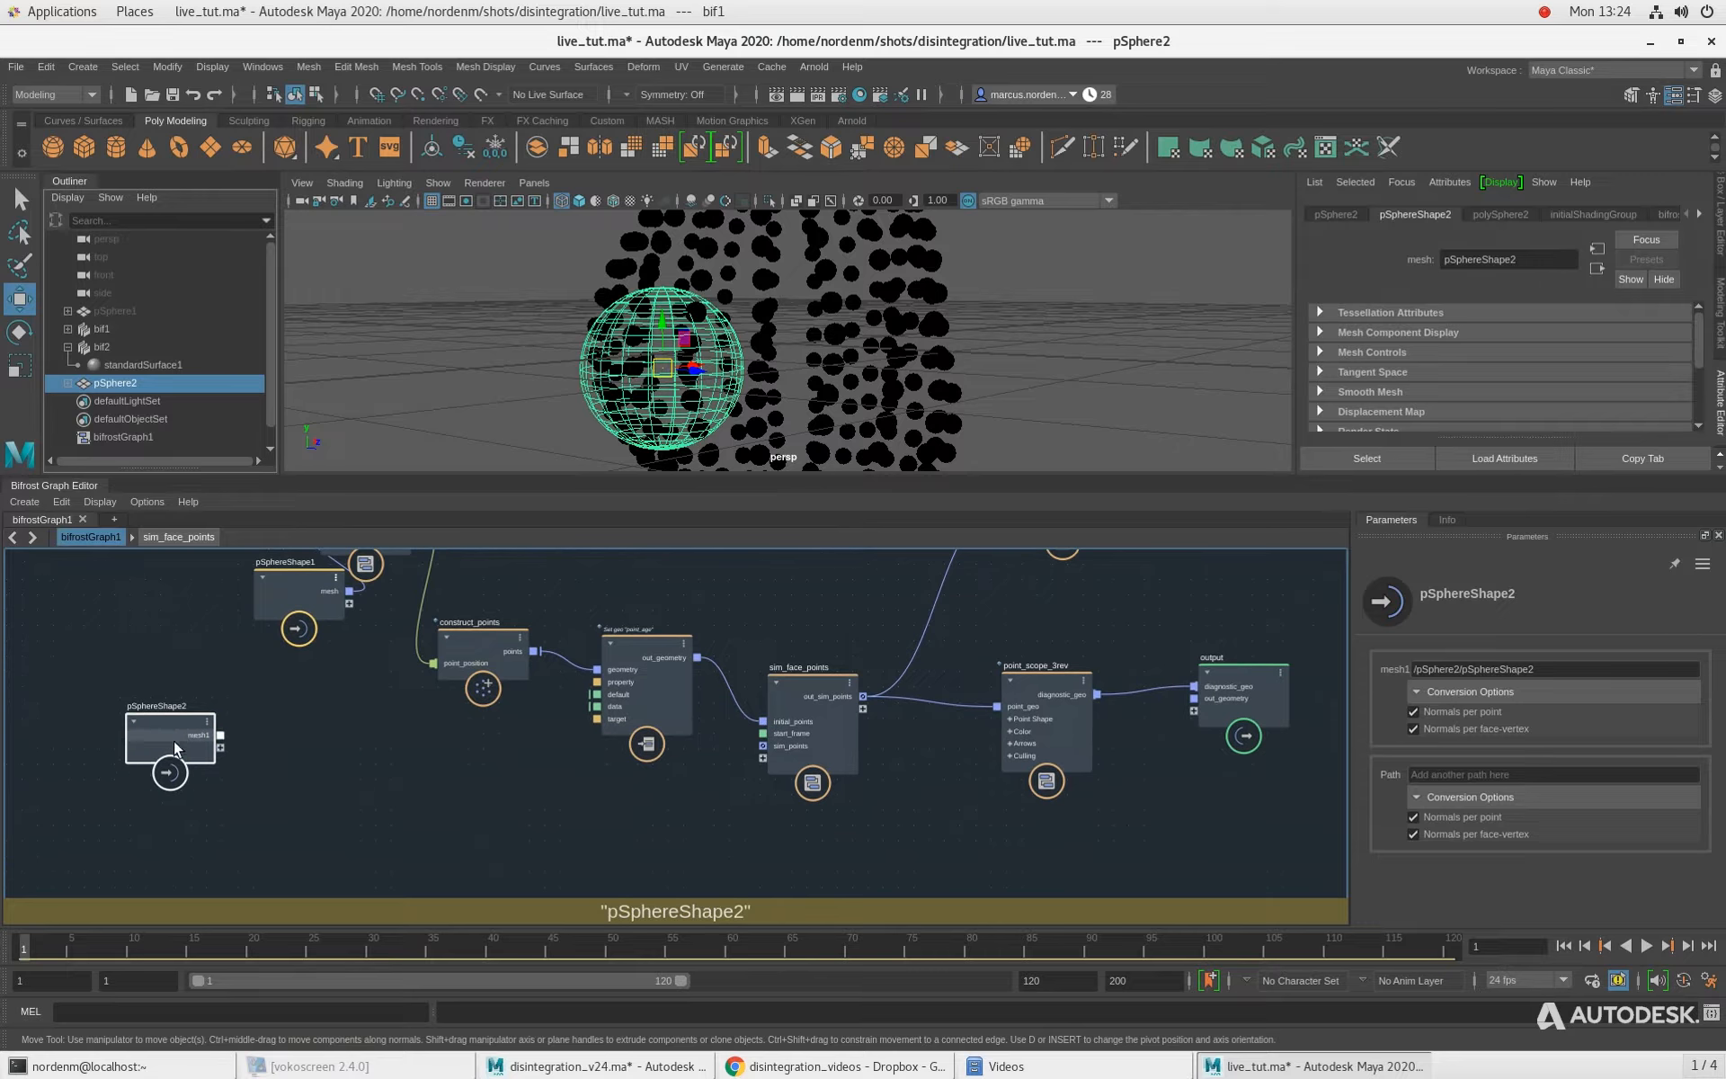
{"action": "left_click_drag", "start_coordinate": [160, 715], "coordinate": [191, 753]}
{"action": "left_click", "coordinate": [349, 765]}
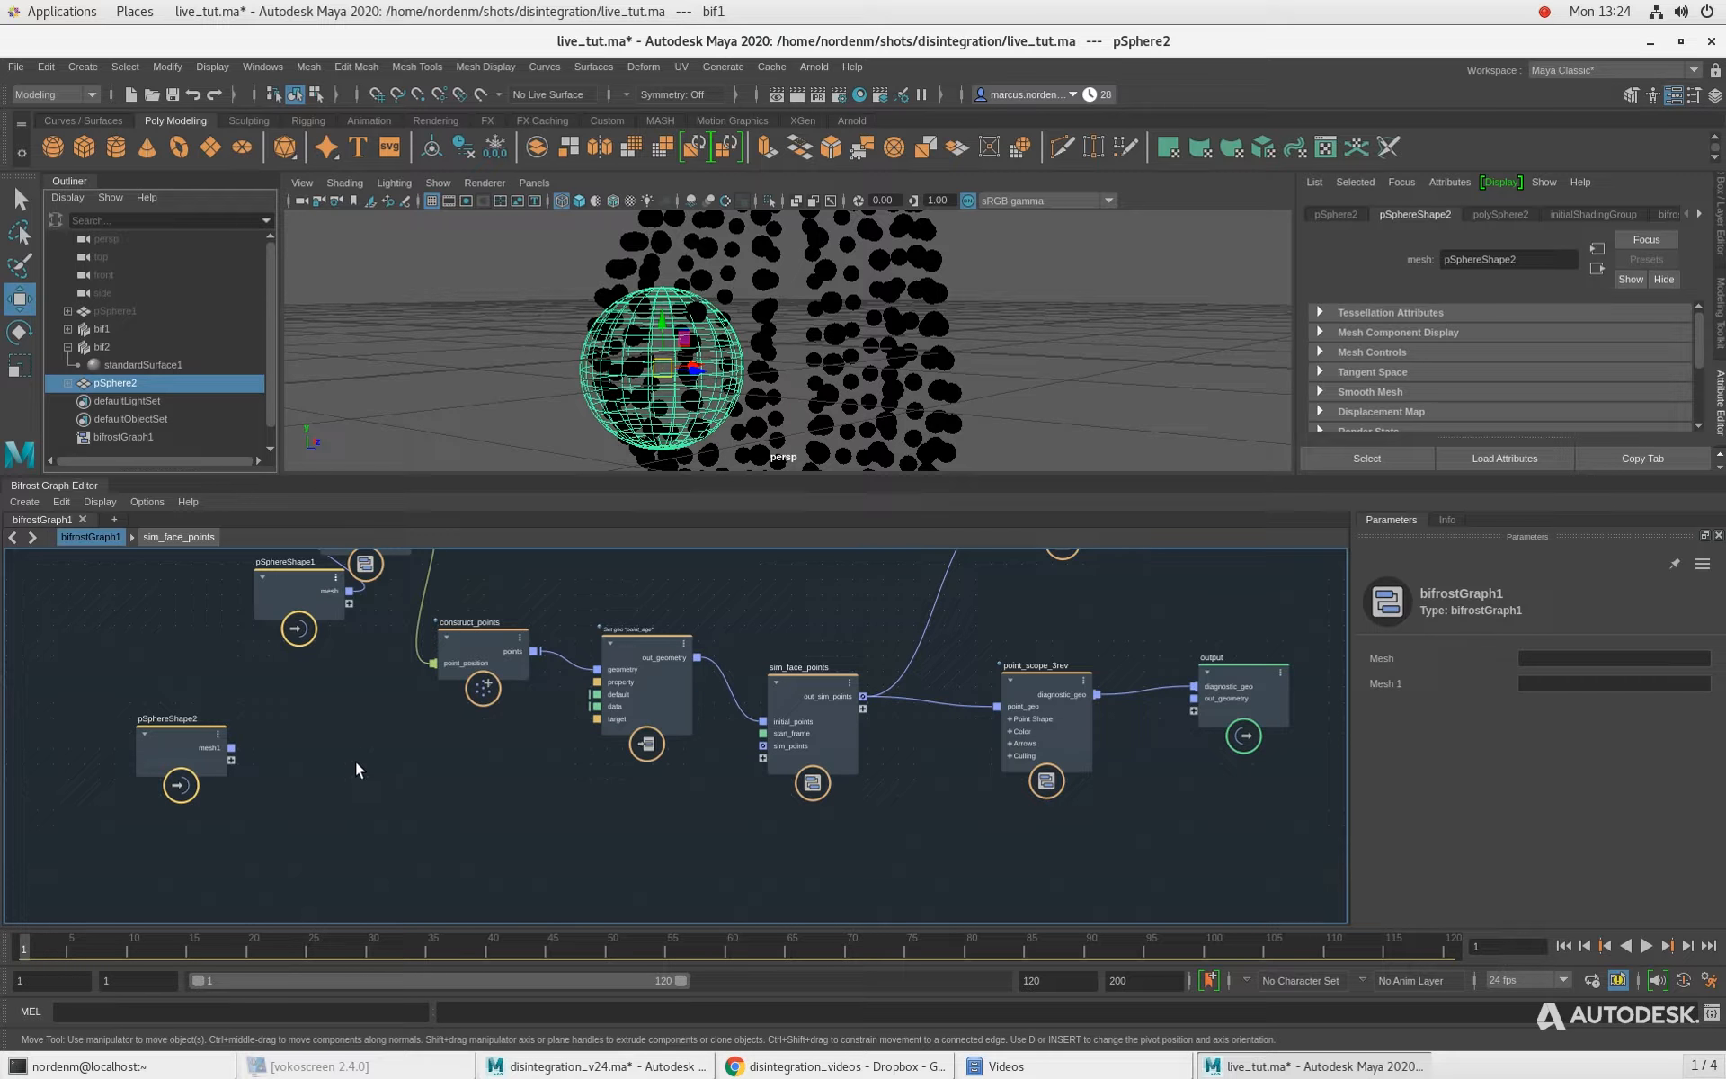
{"action": "scroll", "coordinate": [341, 775], "scroll_direction": "up", "scroll_amount": 2}
{"action": "left_click", "coordinate": [181, 748]}
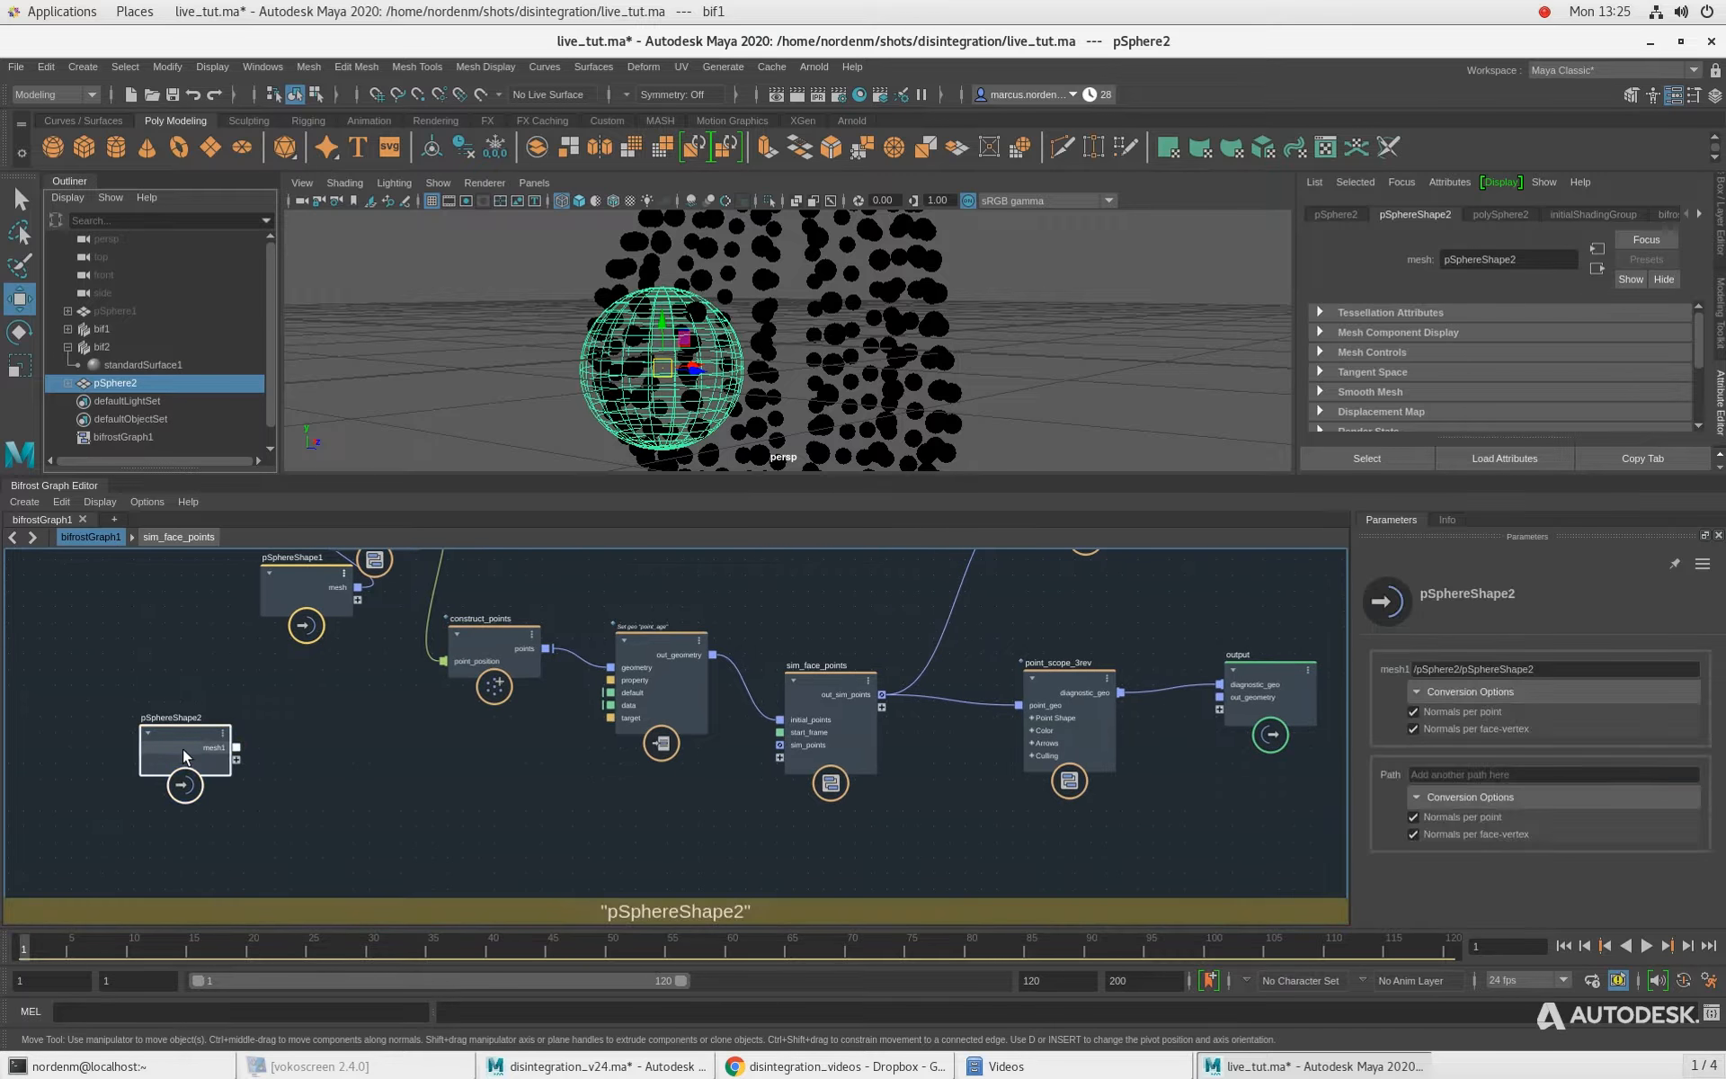
{"action": "left_click_drag", "start_coordinate": [181, 748], "coordinate": [165, 748]}
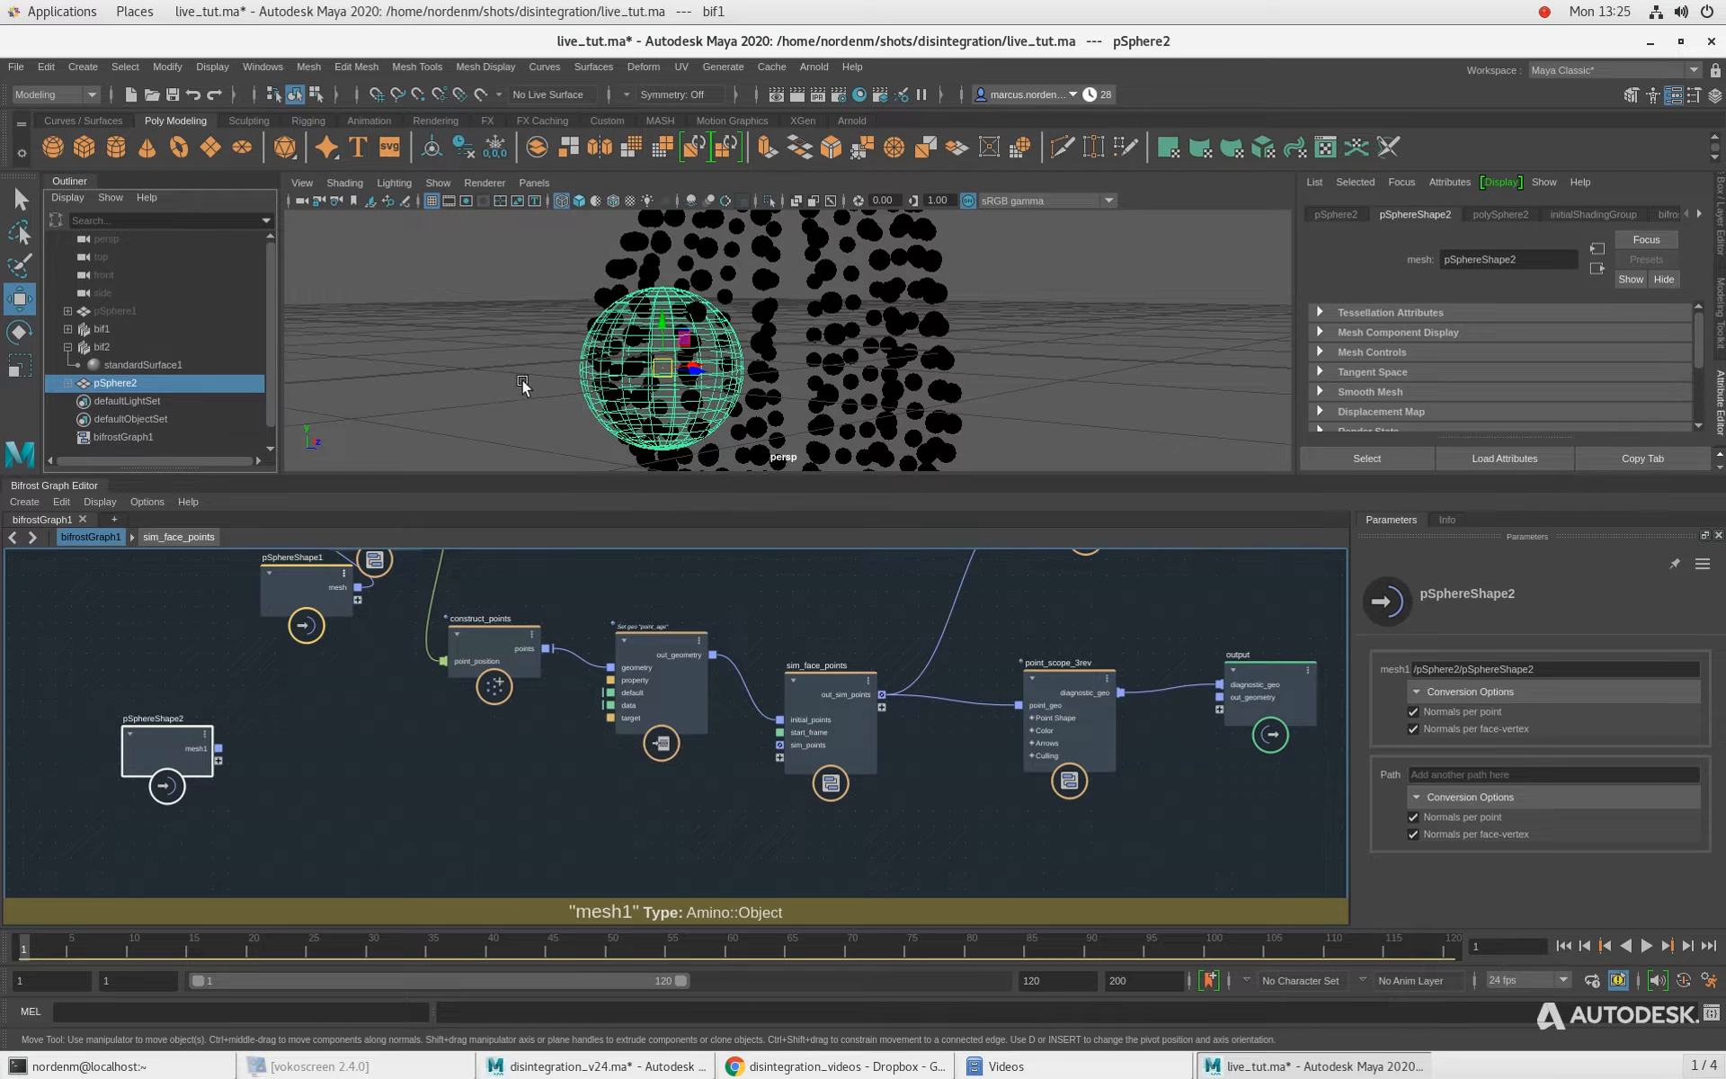
{"action": "middle_click_drag", "start_coordinate": [162, 832], "coordinate": [175, 861], "text": "alt"}
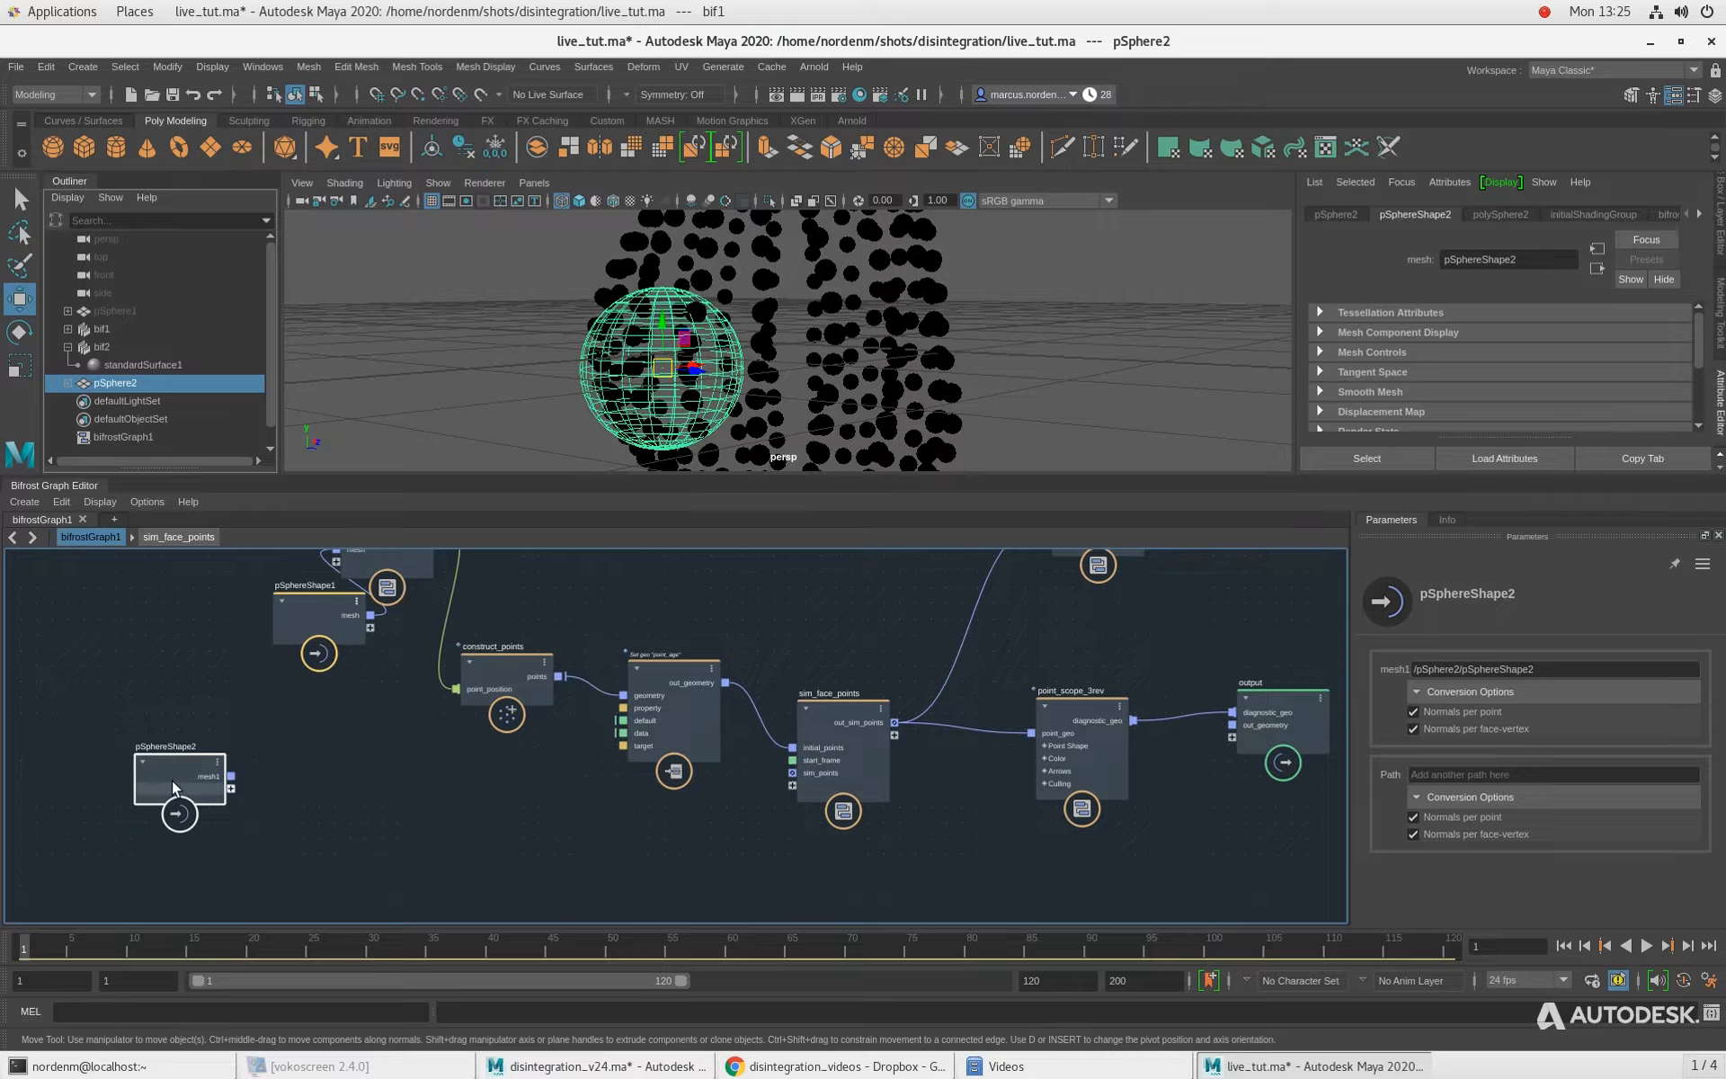
{"action": "left_click_drag", "start_coordinate": [171, 780], "coordinate": [179, 780]}
Step: Add an empty compound node next to the pSphereShape2 input node
{"action": "left_click", "coordinate": [468, 818]}
{"action": "key", "text": "Tab"}
{"action": "type", "text": "compou"}
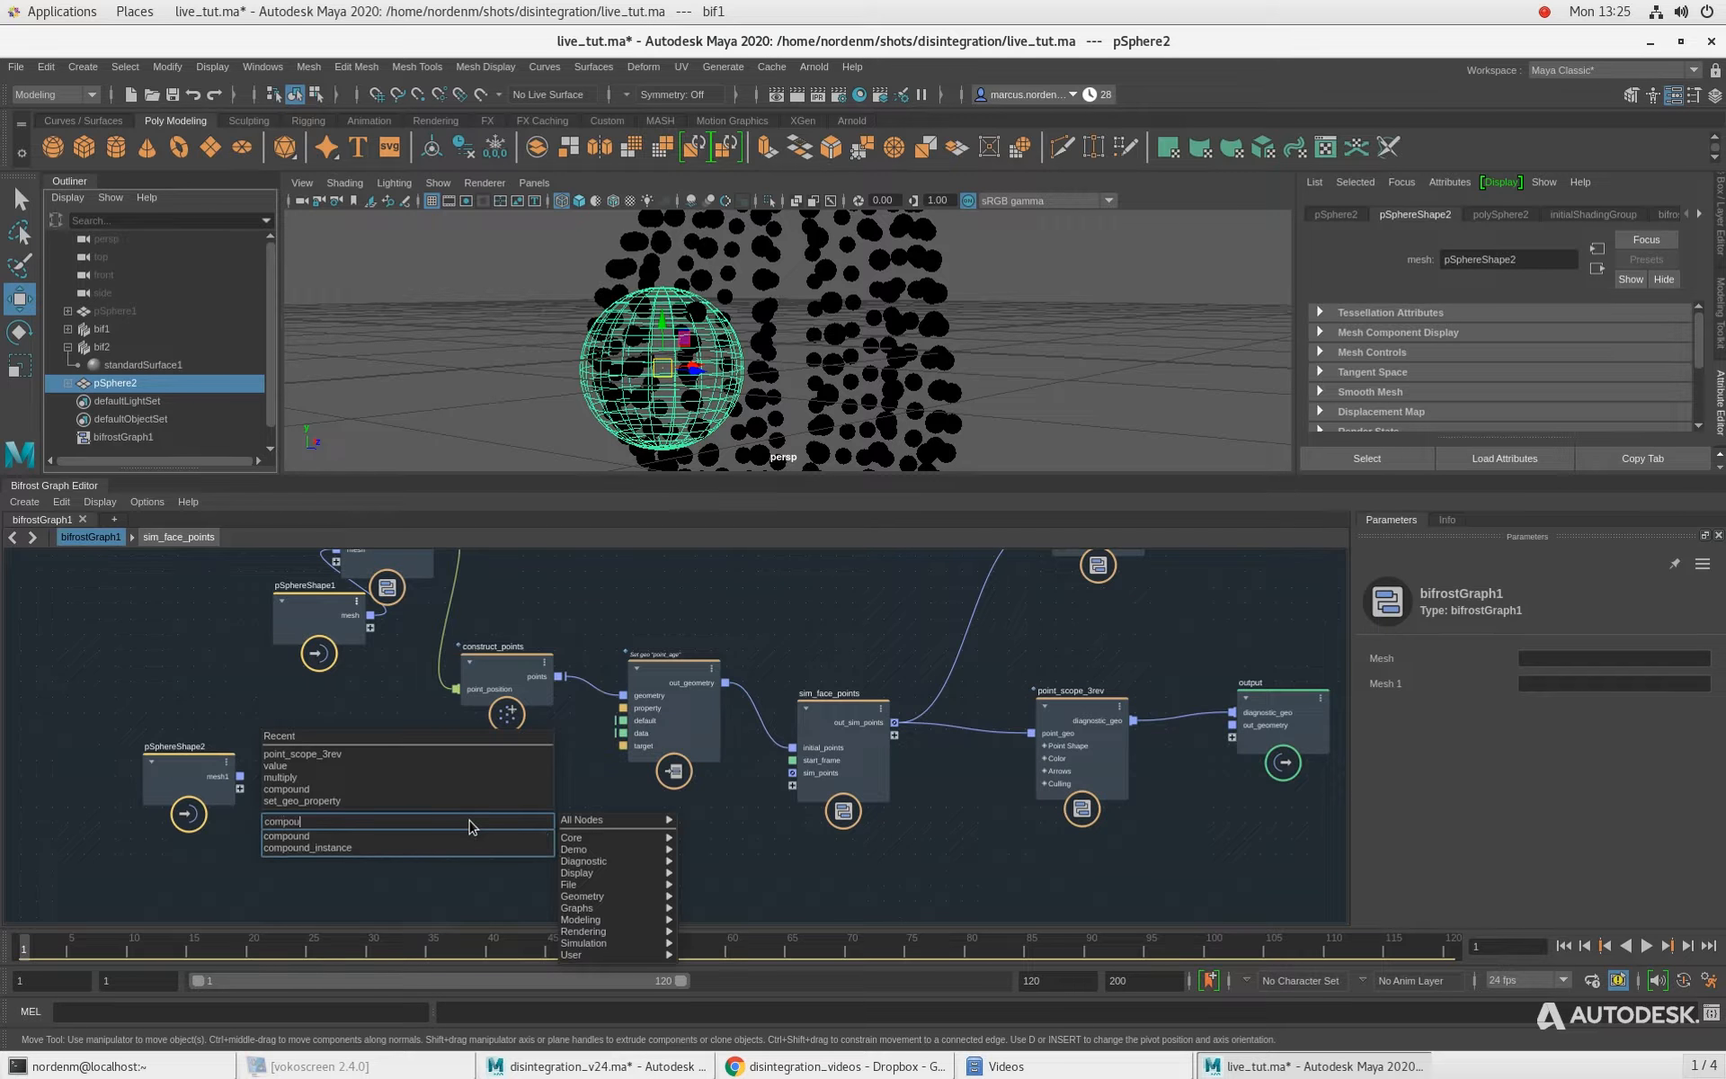
{"action": "key", "text": "Return"}
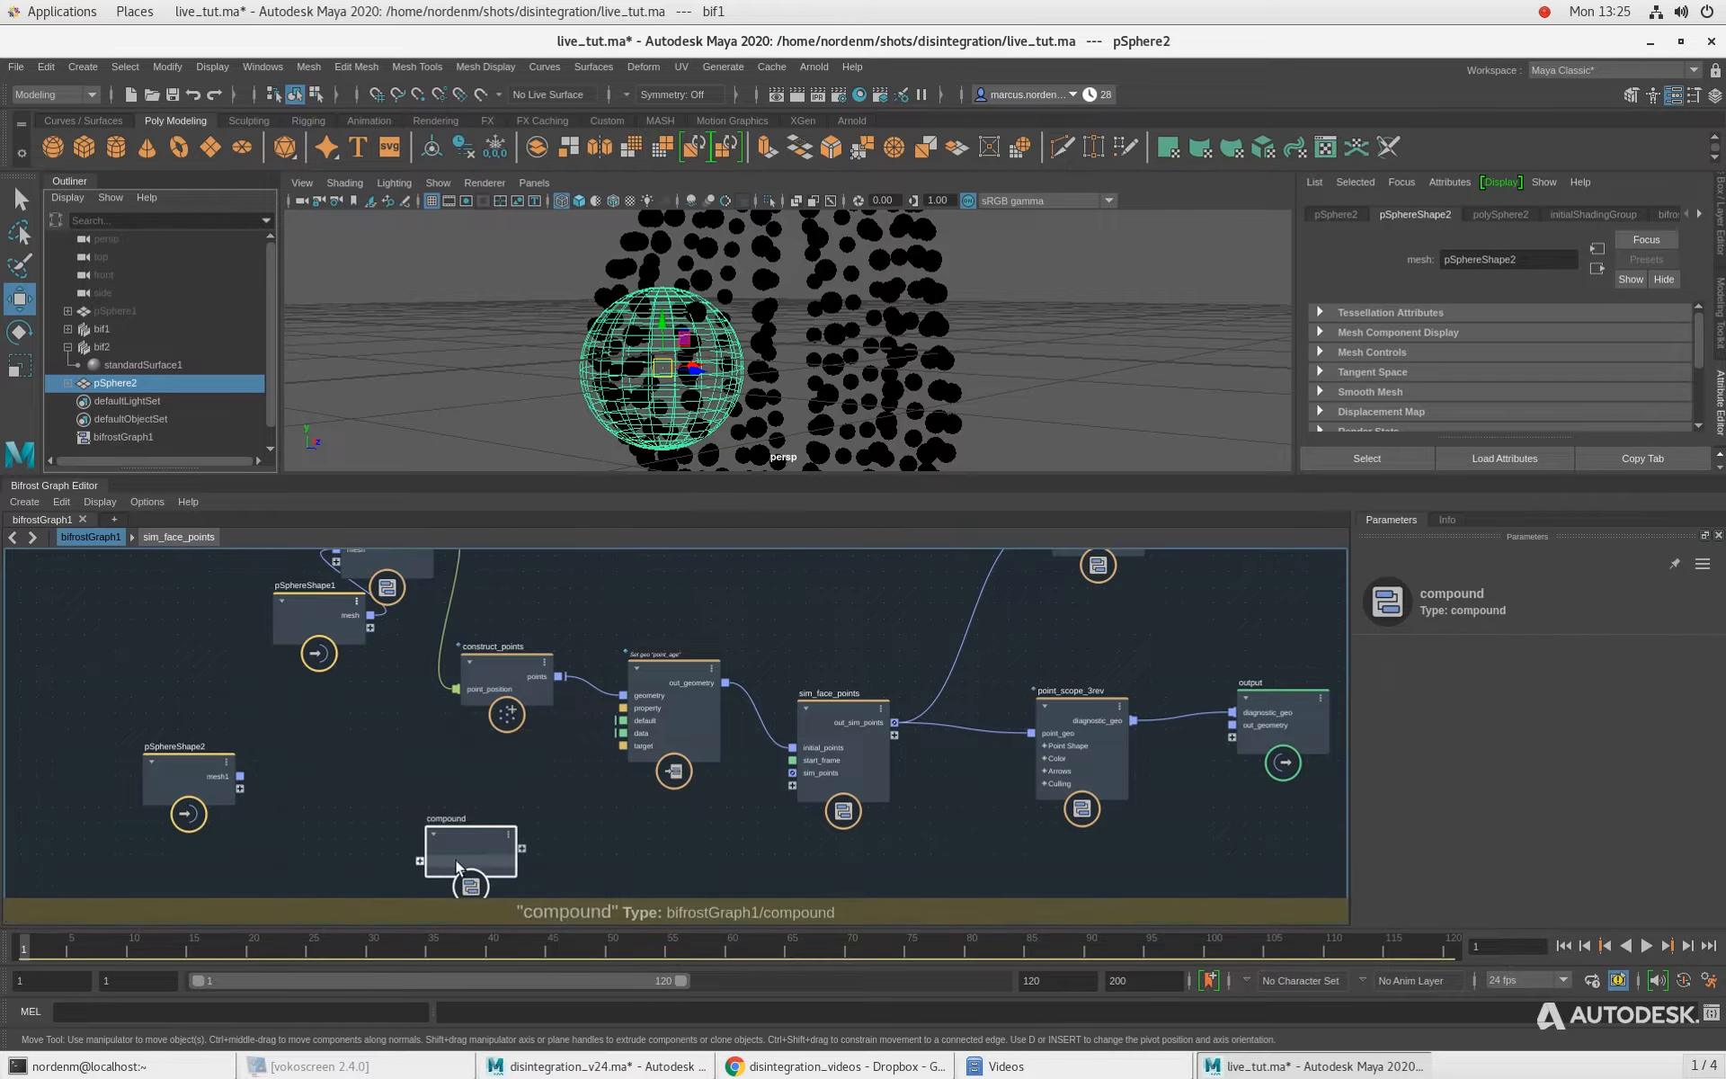
{"action": "scroll", "coordinate": [386, 773], "scroll_direction": "up", "scroll_amount": 1}
{"action": "right_click_drag", "start_coordinate": [386, 773], "coordinate": [398, 775], "text": "alt"}
{"action": "left_click_drag", "start_coordinate": [397, 815], "coordinate": [395, 802]}
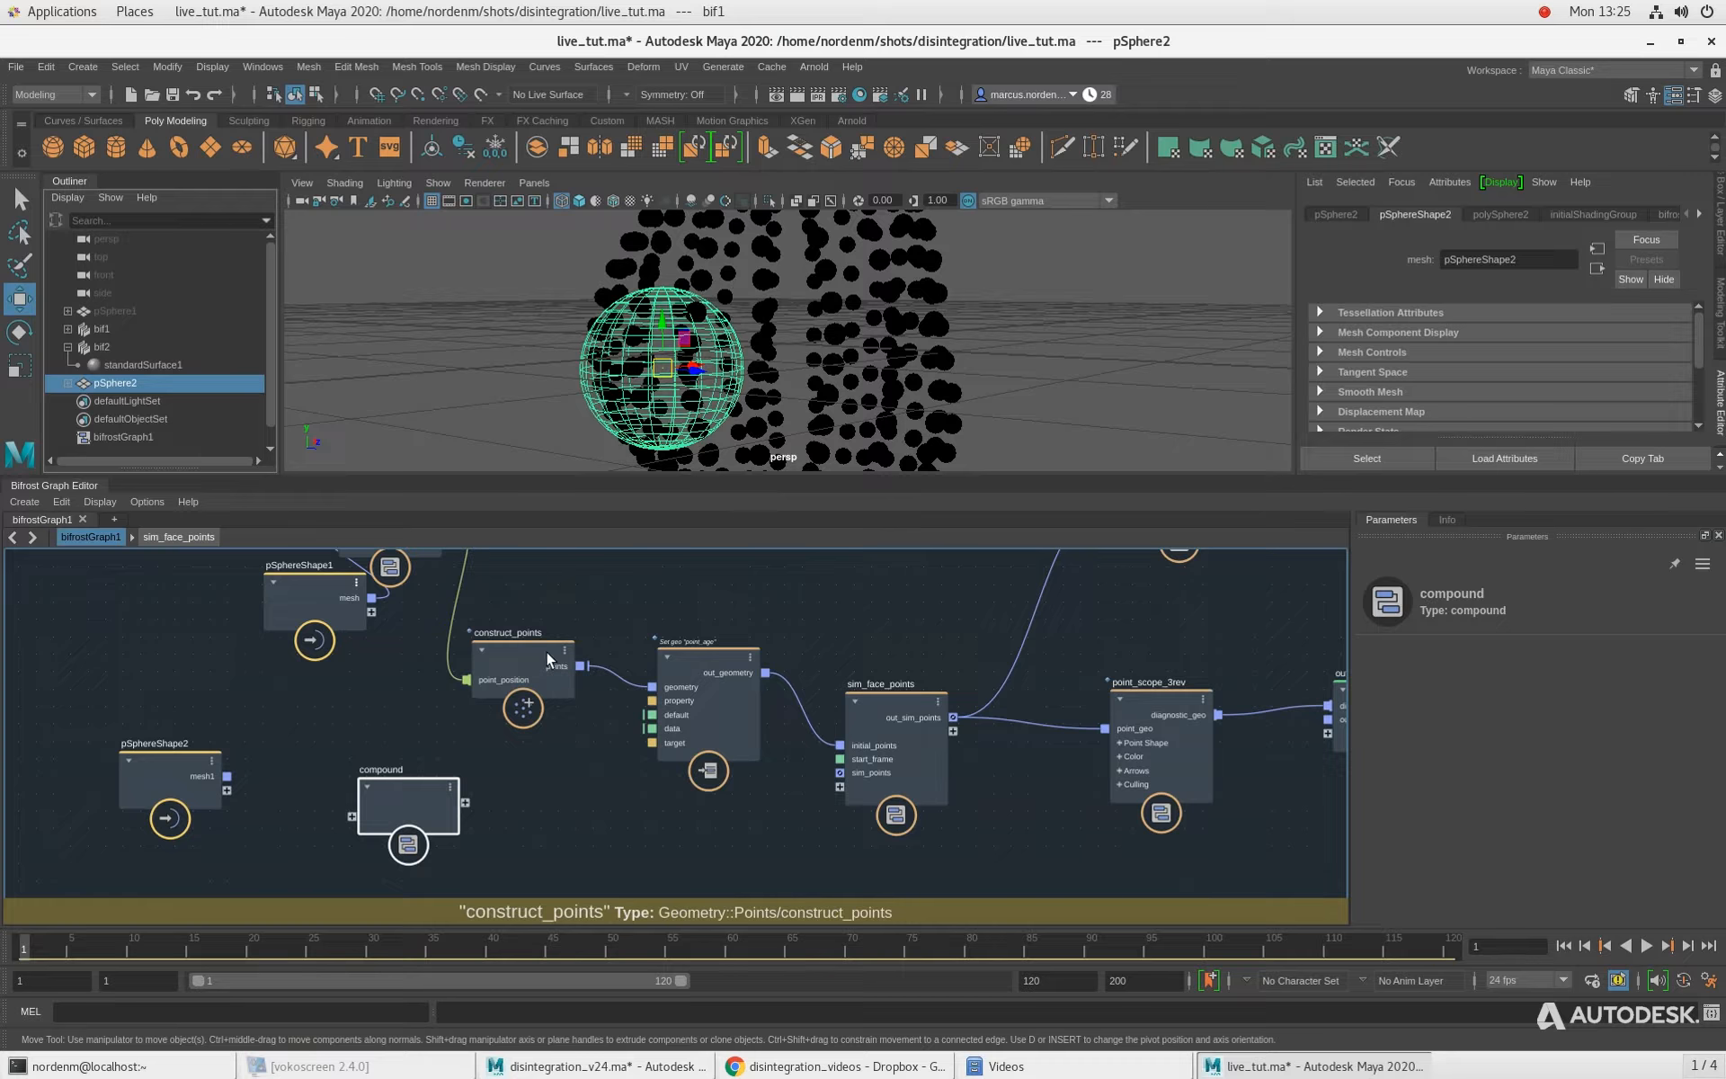
Step: Place the compound below the point_age node and connect construct_points' points and pSphereShape2's mesh1 into it
{"action": "left_click_drag", "start_coordinate": [434, 798], "coordinate": [561, 810]}
{"action": "left_click_drag", "start_coordinate": [180, 772], "coordinate": [341, 826]}
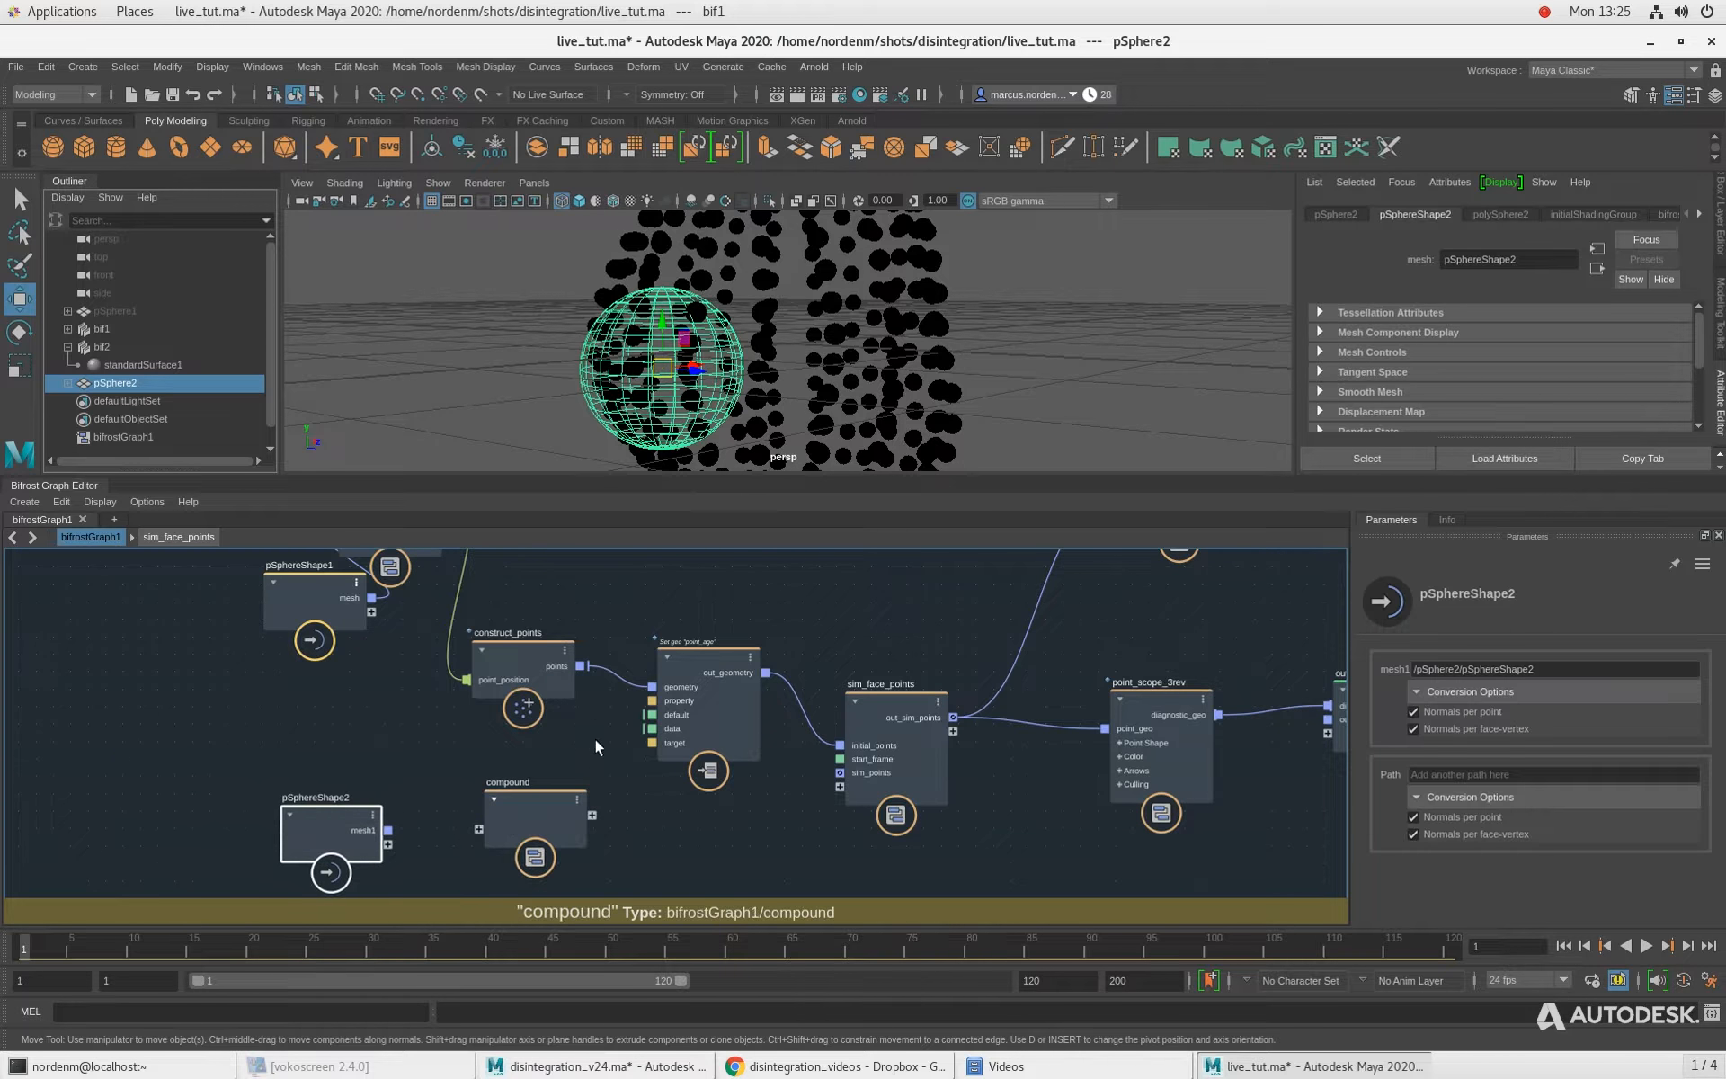
{"action": "middle_click_drag", "start_coordinate": [559, 765], "coordinate": [277, 768]}
{"action": "left_click", "coordinate": [287, 821]}
{"action": "left_click_drag", "start_coordinate": [288, 821], "coordinate": [432, 840]}
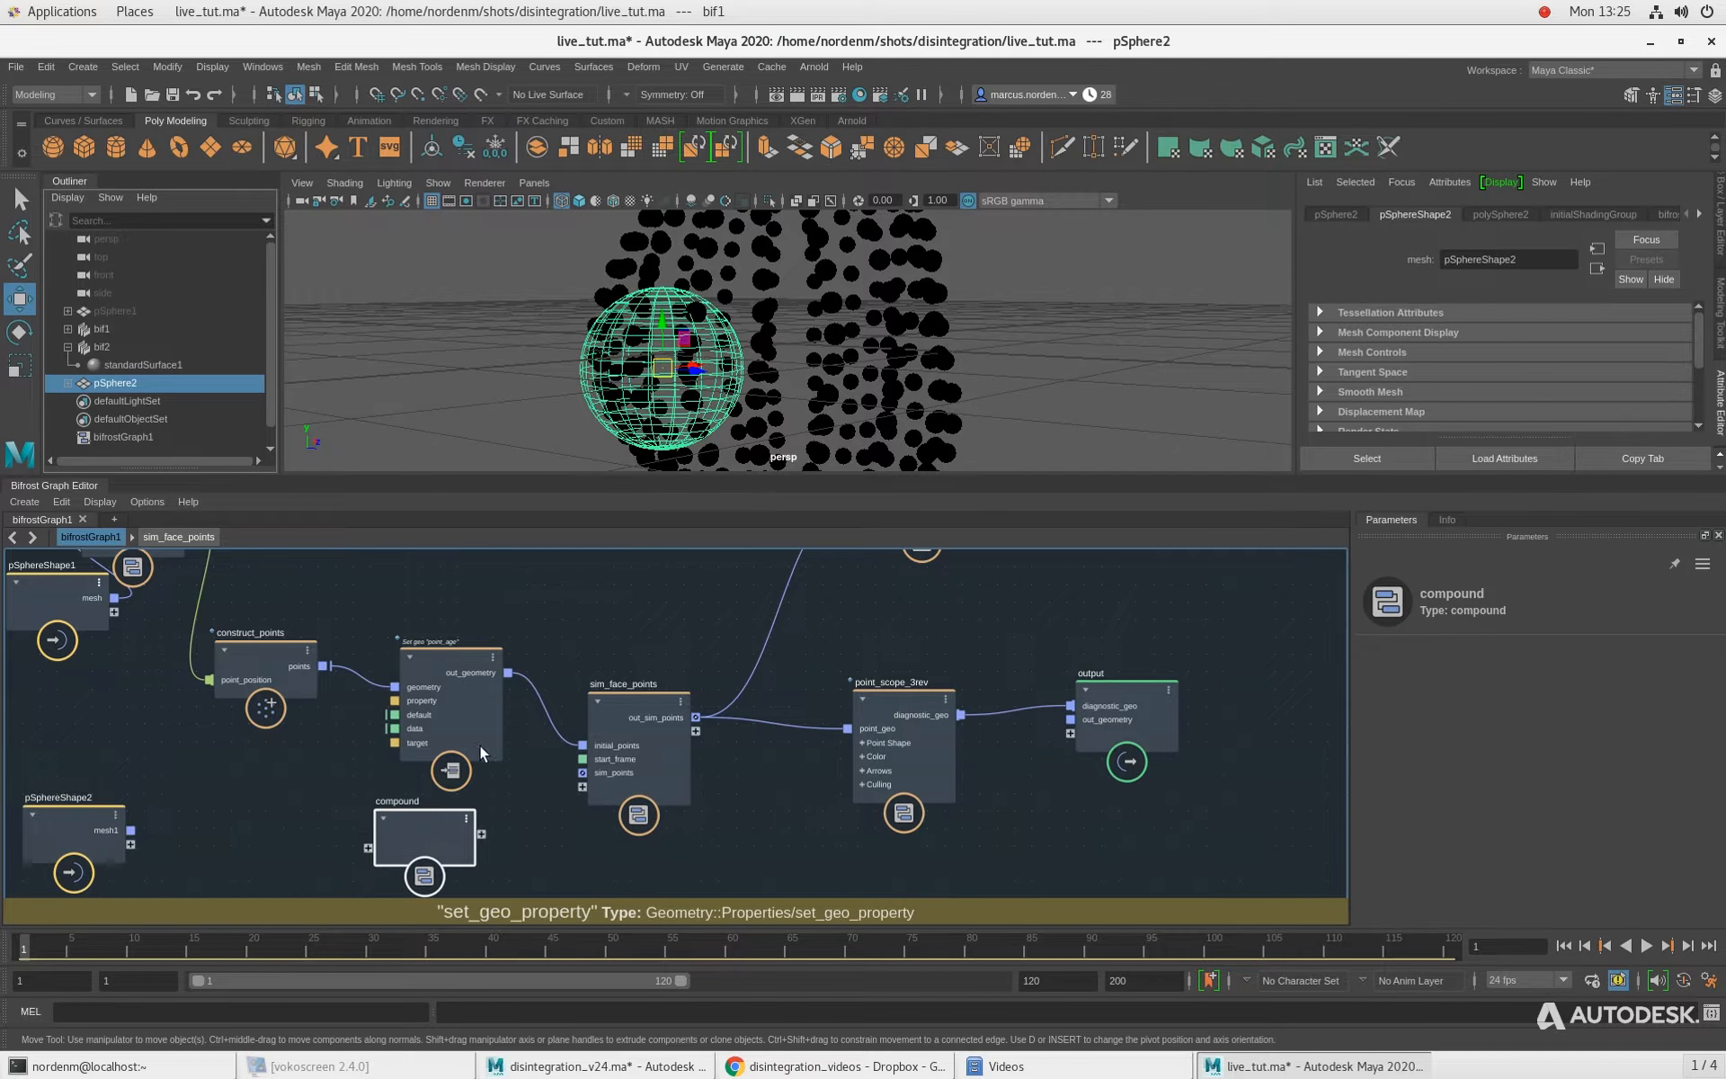
{"action": "left_click_drag", "start_coordinate": [322, 665], "coordinate": [369, 848]}
{"action": "left_click_drag", "start_coordinate": [131, 830], "coordinate": [360, 862]}
{"action": "left_click_drag", "start_coordinate": [68, 824], "coordinate": [237, 867]}
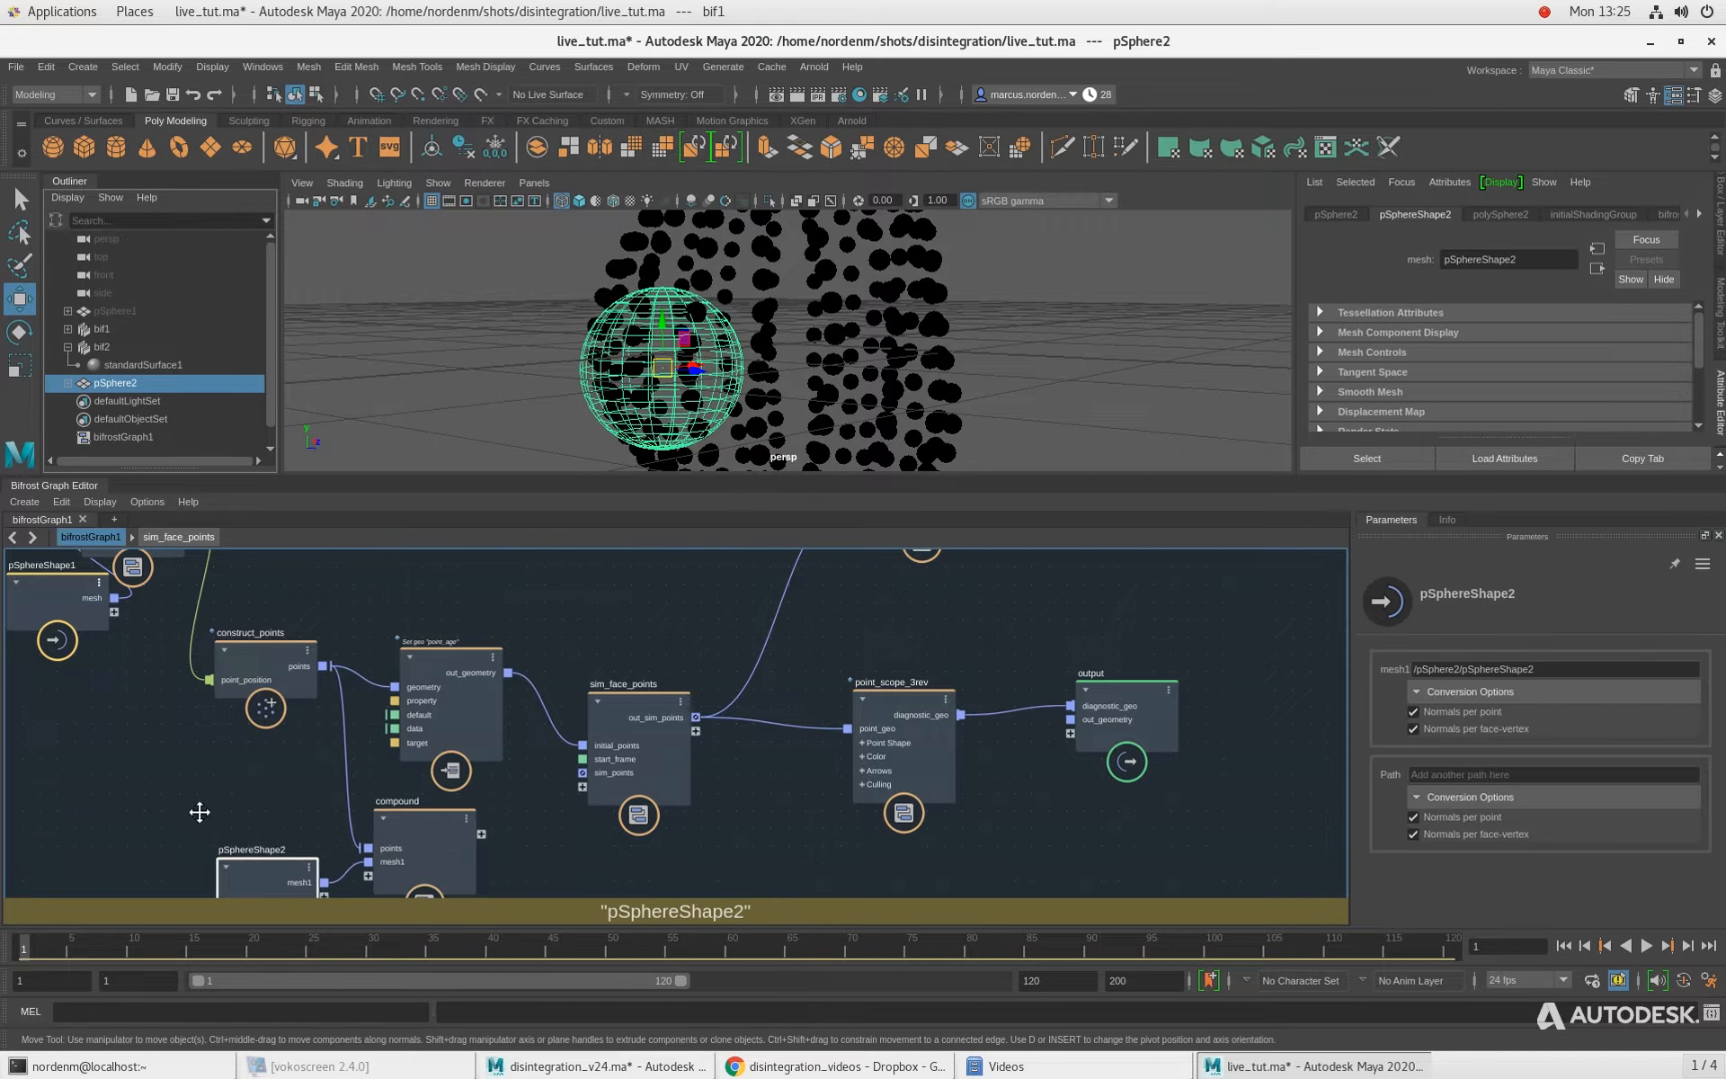
Step: Rearrange the compound and pSphereShape2 nodes so they sit neatly below construct_points and point_age
{"action": "middle_click_drag", "start_coordinate": [199, 812], "coordinate": [168, 749], "text": "alt"}
{"action": "left_click_drag", "start_coordinate": [247, 823], "coordinate": [213, 873]}
{"action": "left_click_drag", "start_coordinate": [391, 791], "coordinate": [399, 812]}
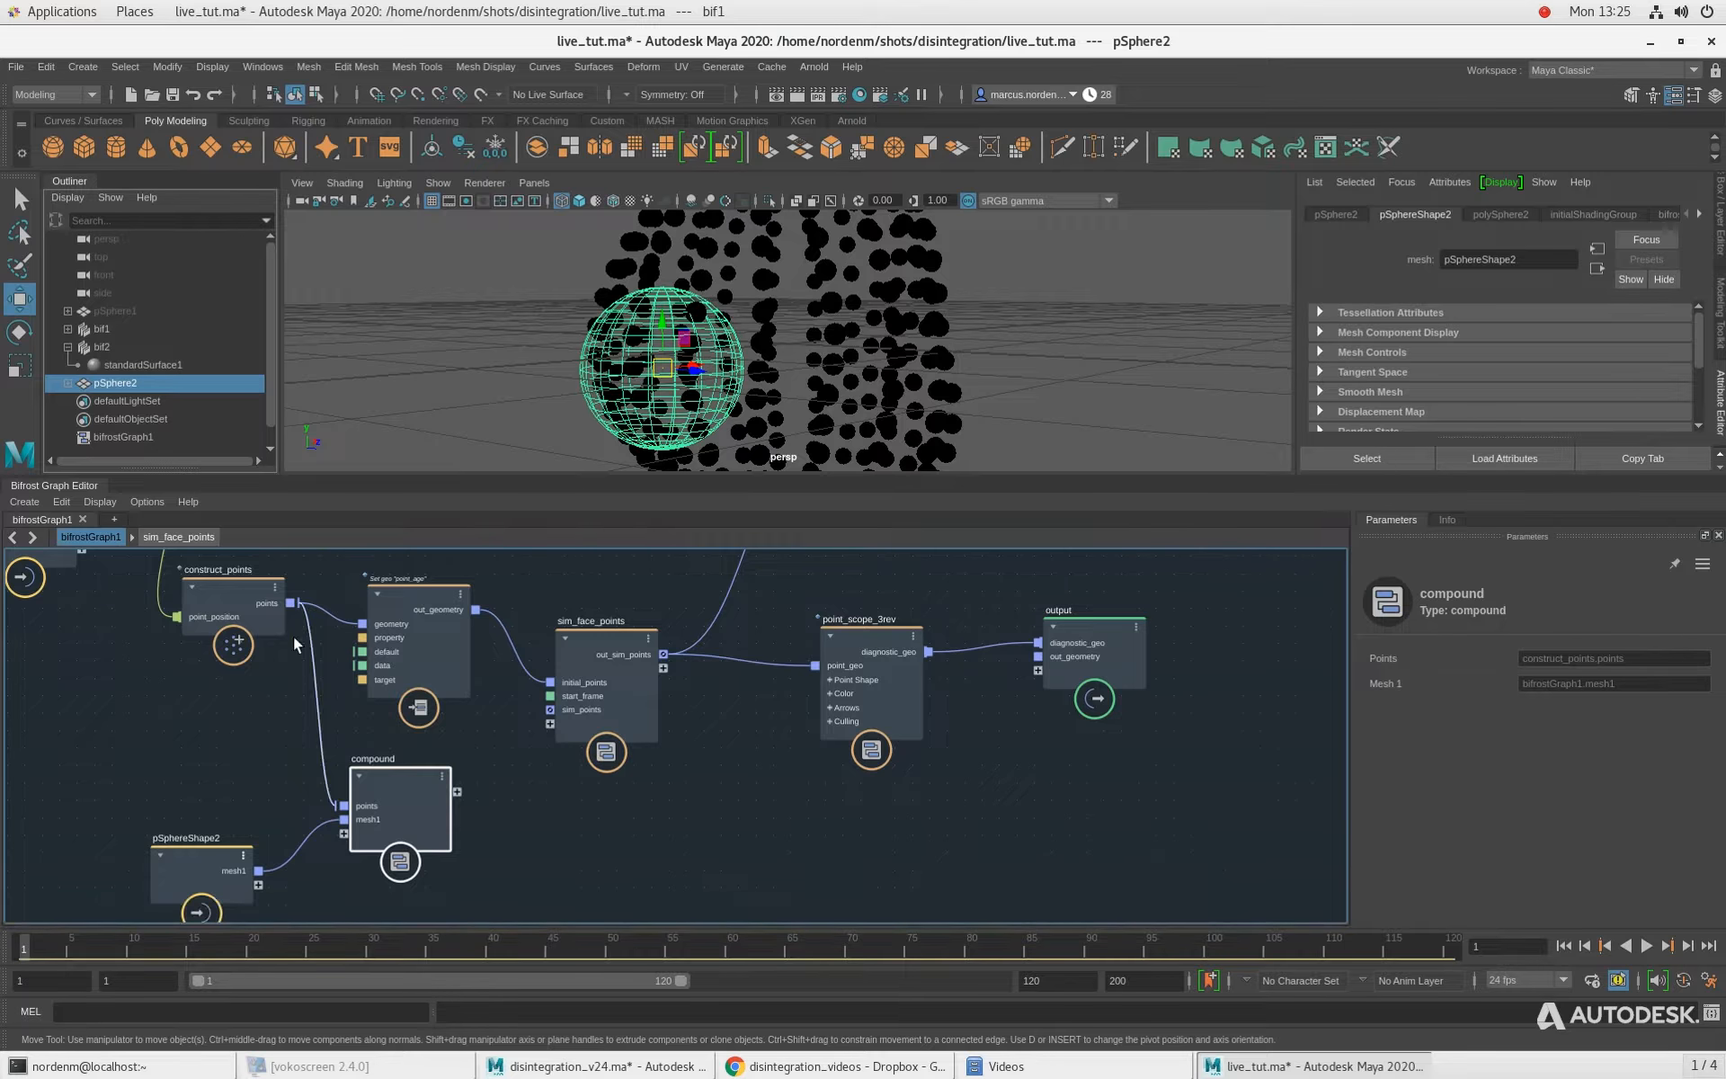
{"action": "left_click_drag", "start_coordinate": [192, 867], "coordinate": [205, 834]}
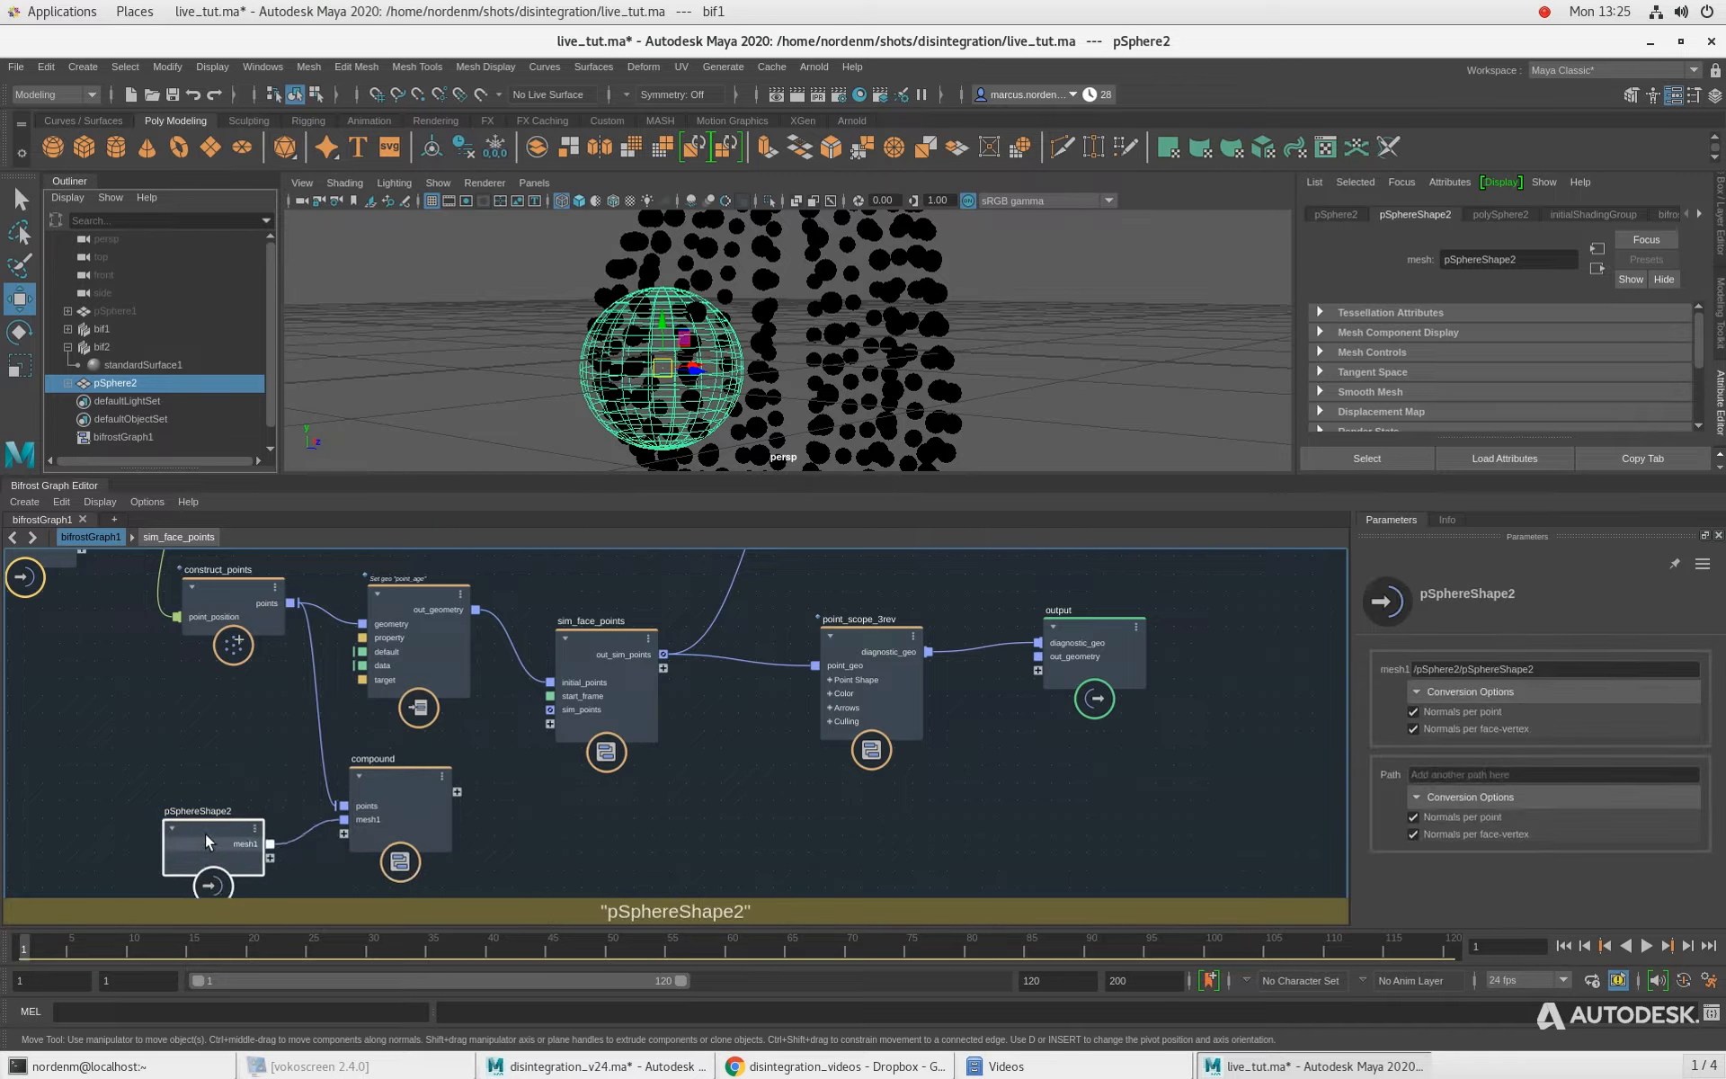
Step: Rename the new compound point_indices_in_convex_mesh and shift the pSphereShape2 node clear of it
{"action": "right_click", "coordinate": [378, 819]}
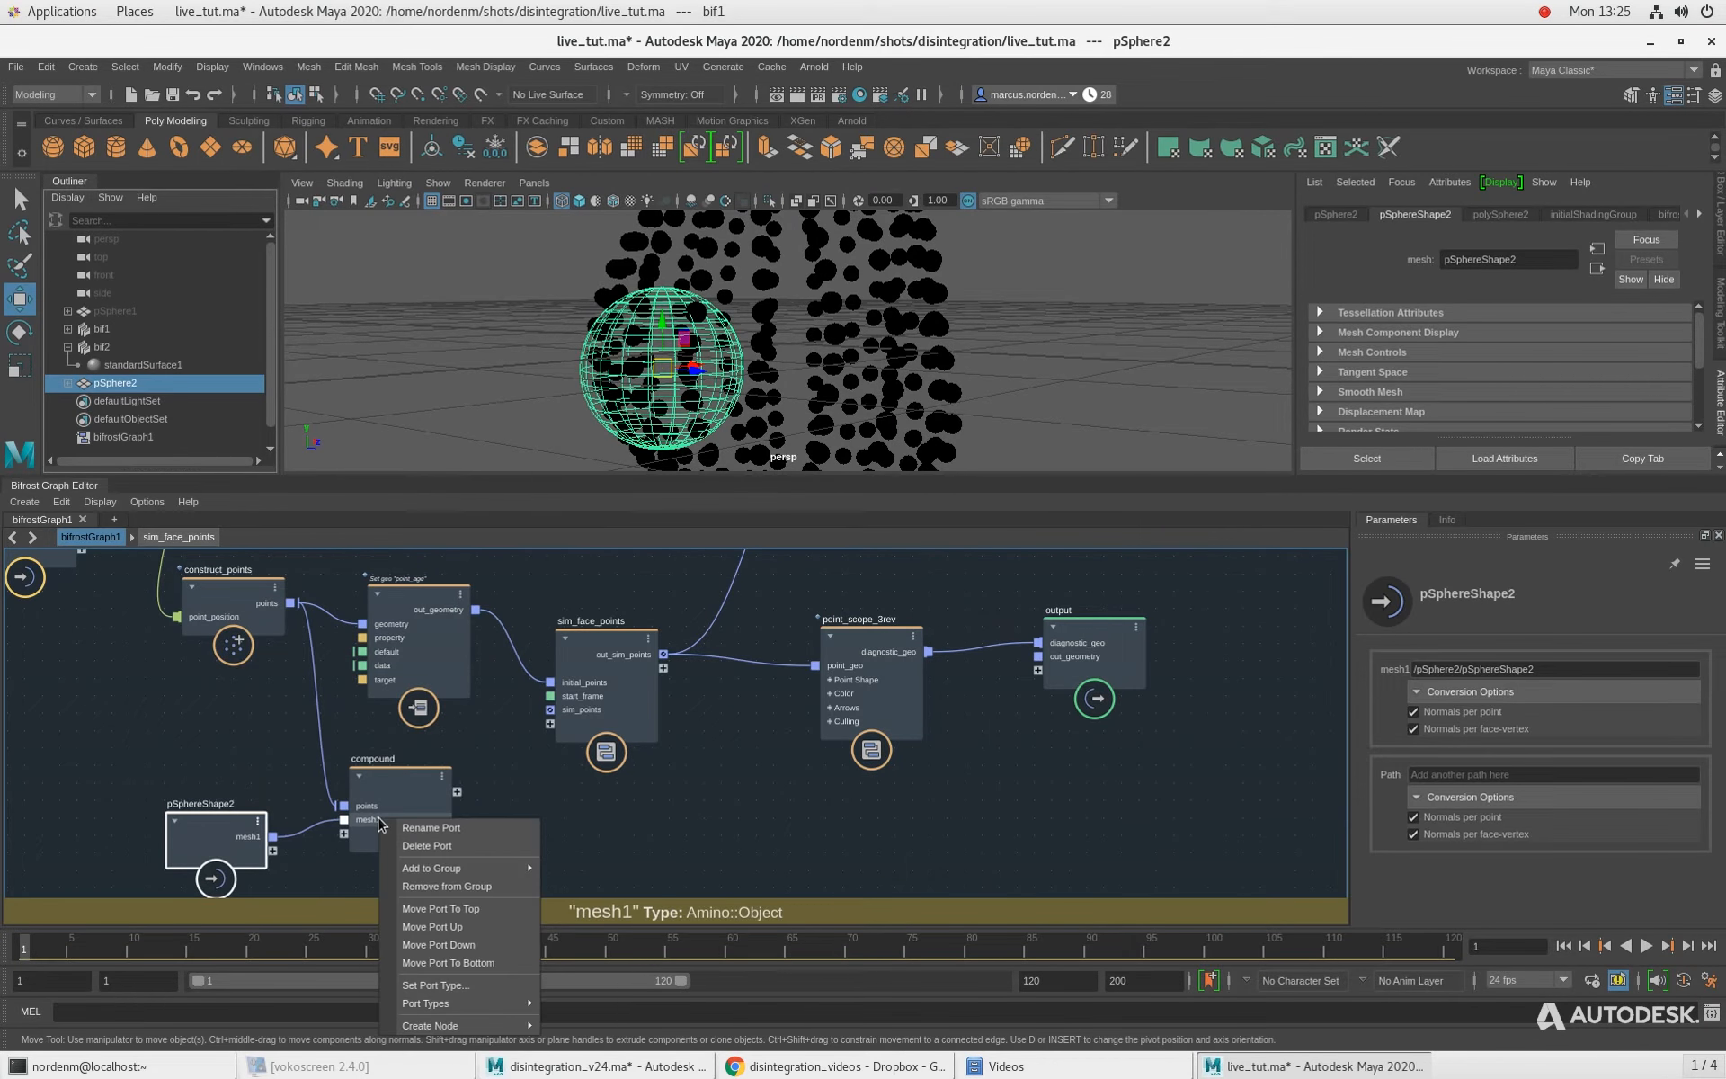
{"action": "left_click", "coordinate": [404, 785]}
{"action": "double_click", "coordinate": [383, 758]}
{"action": "type", "text": "po"}
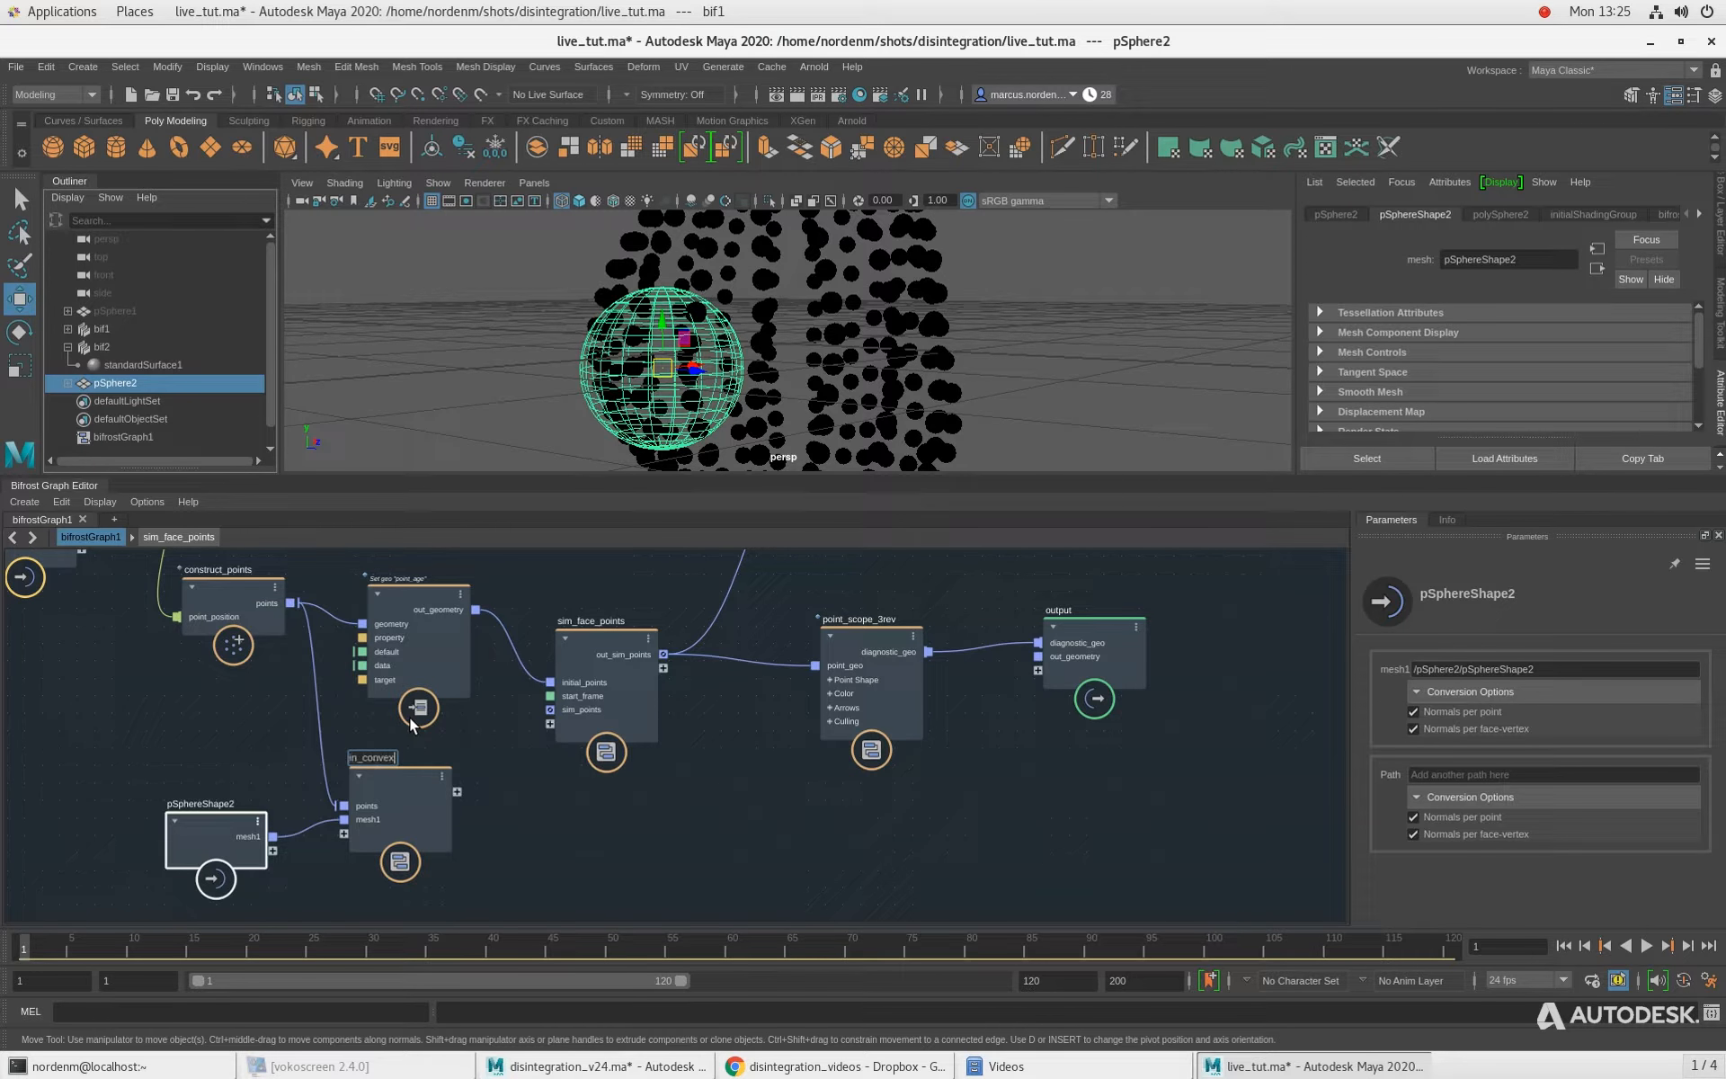
{"action": "key", "text": "Return"}
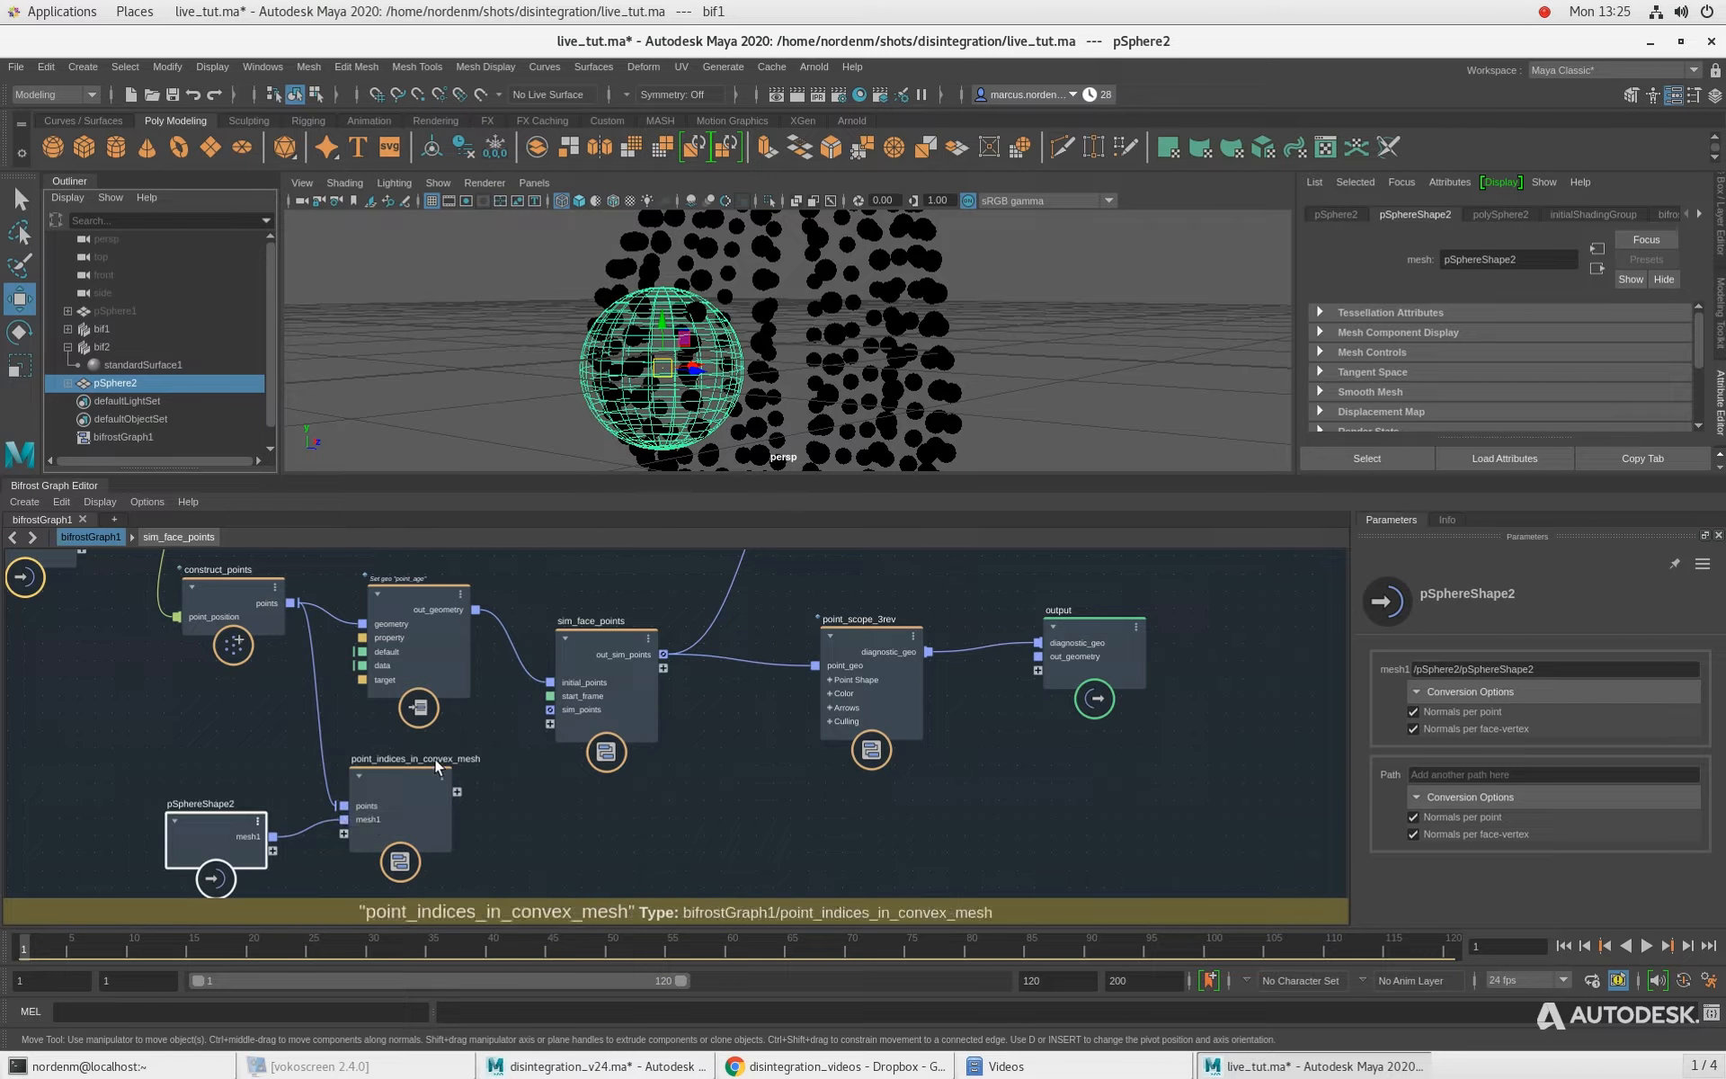
{"action": "left_click_drag", "start_coordinate": [210, 815], "coordinate": [219, 836]}
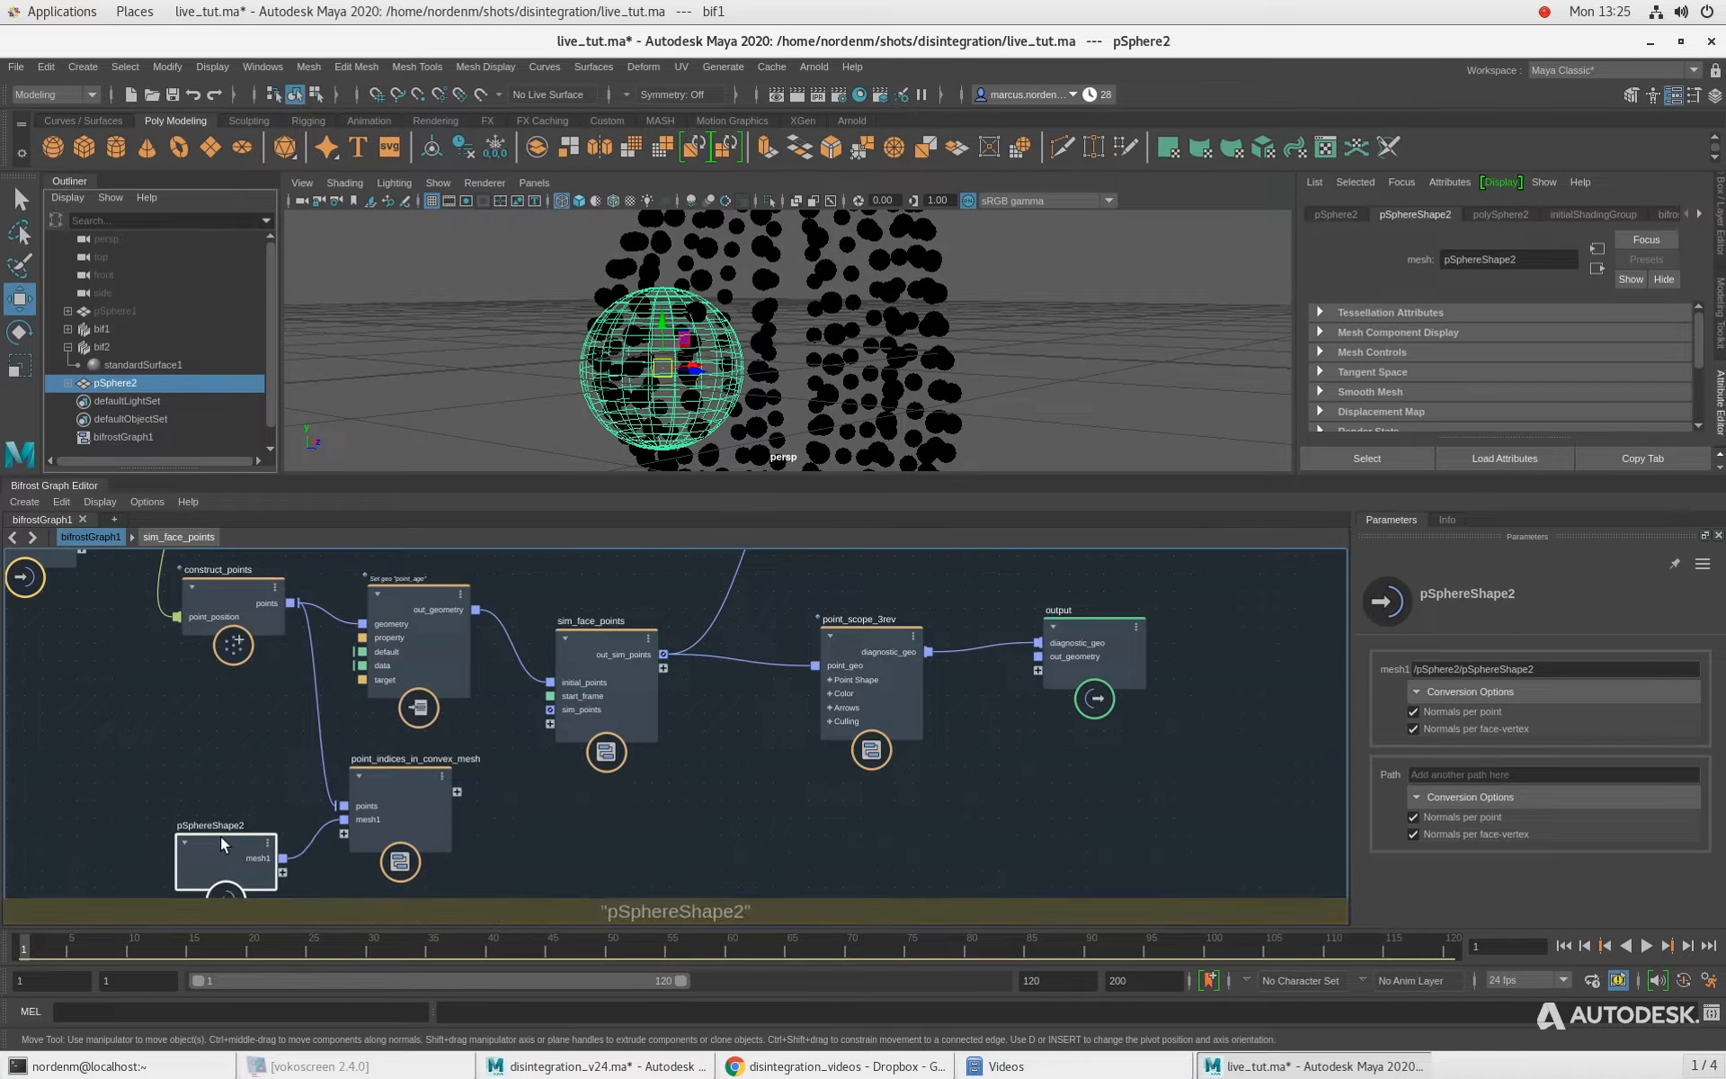
Step: Open the point_indices_in_convex_mesh compound and spread its input and output nodes apart to make room
{"action": "double_click", "coordinate": [399, 775]}
{"action": "left_click_drag", "start_coordinate": [543, 704], "coordinate": [266, 708]}
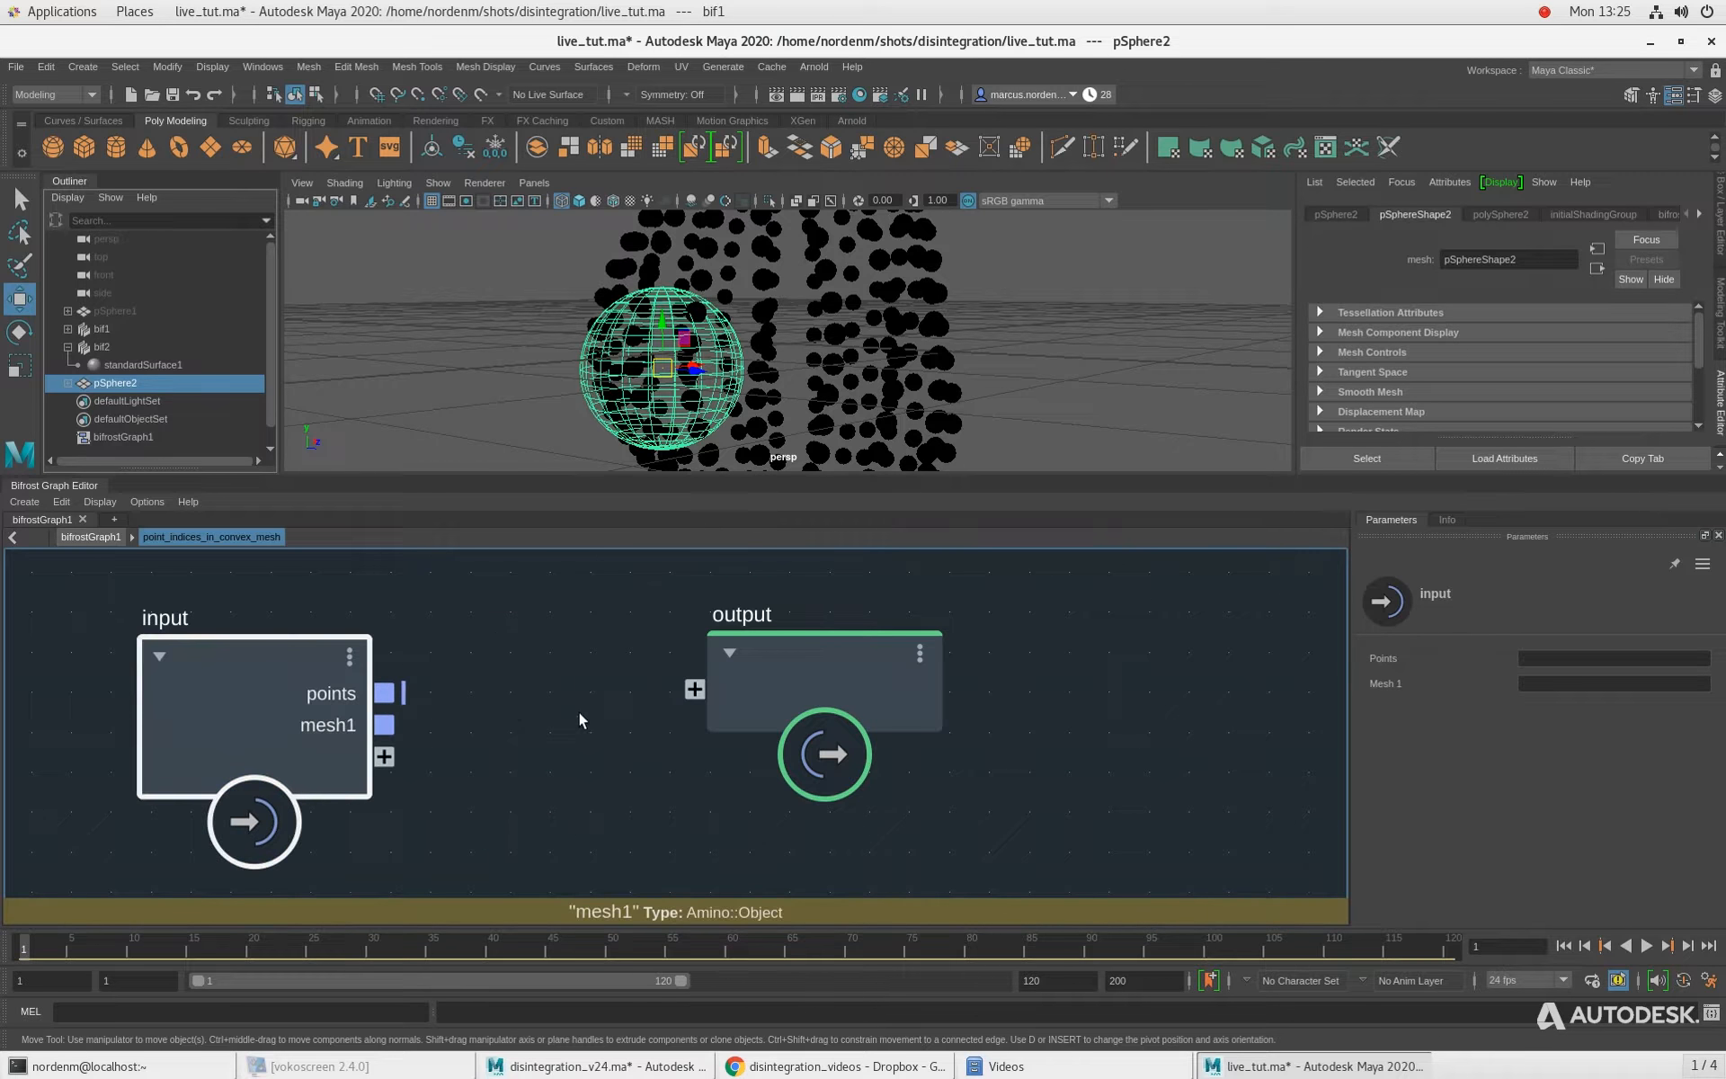
{"action": "scroll", "coordinate": [579, 710], "scroll_direction": "down", "scroll_amount": 3}
{"action": "middle_click_drag", "start_coordinate": [590, 751], "coordinate": [490, 804], "text": "alt"}
{"action": "left_click_drag", "start_coordinate": [717, 744], "coordinate": [954, 743]}
{"action": "scroll", "coordinate": [576, 732], "scroll_direction": "down", "scroll_amount": 3}
{"action": "middle_click_drag", "start_coordinate": [575, 732], "coordinate": [568, 676], "text": "alt"}
{"action": "left_click_drag", "start_coordinate": [316, 710], "coordinate": [253, 702]}
{"action": "left_click", "coordinate": [497, 685]}
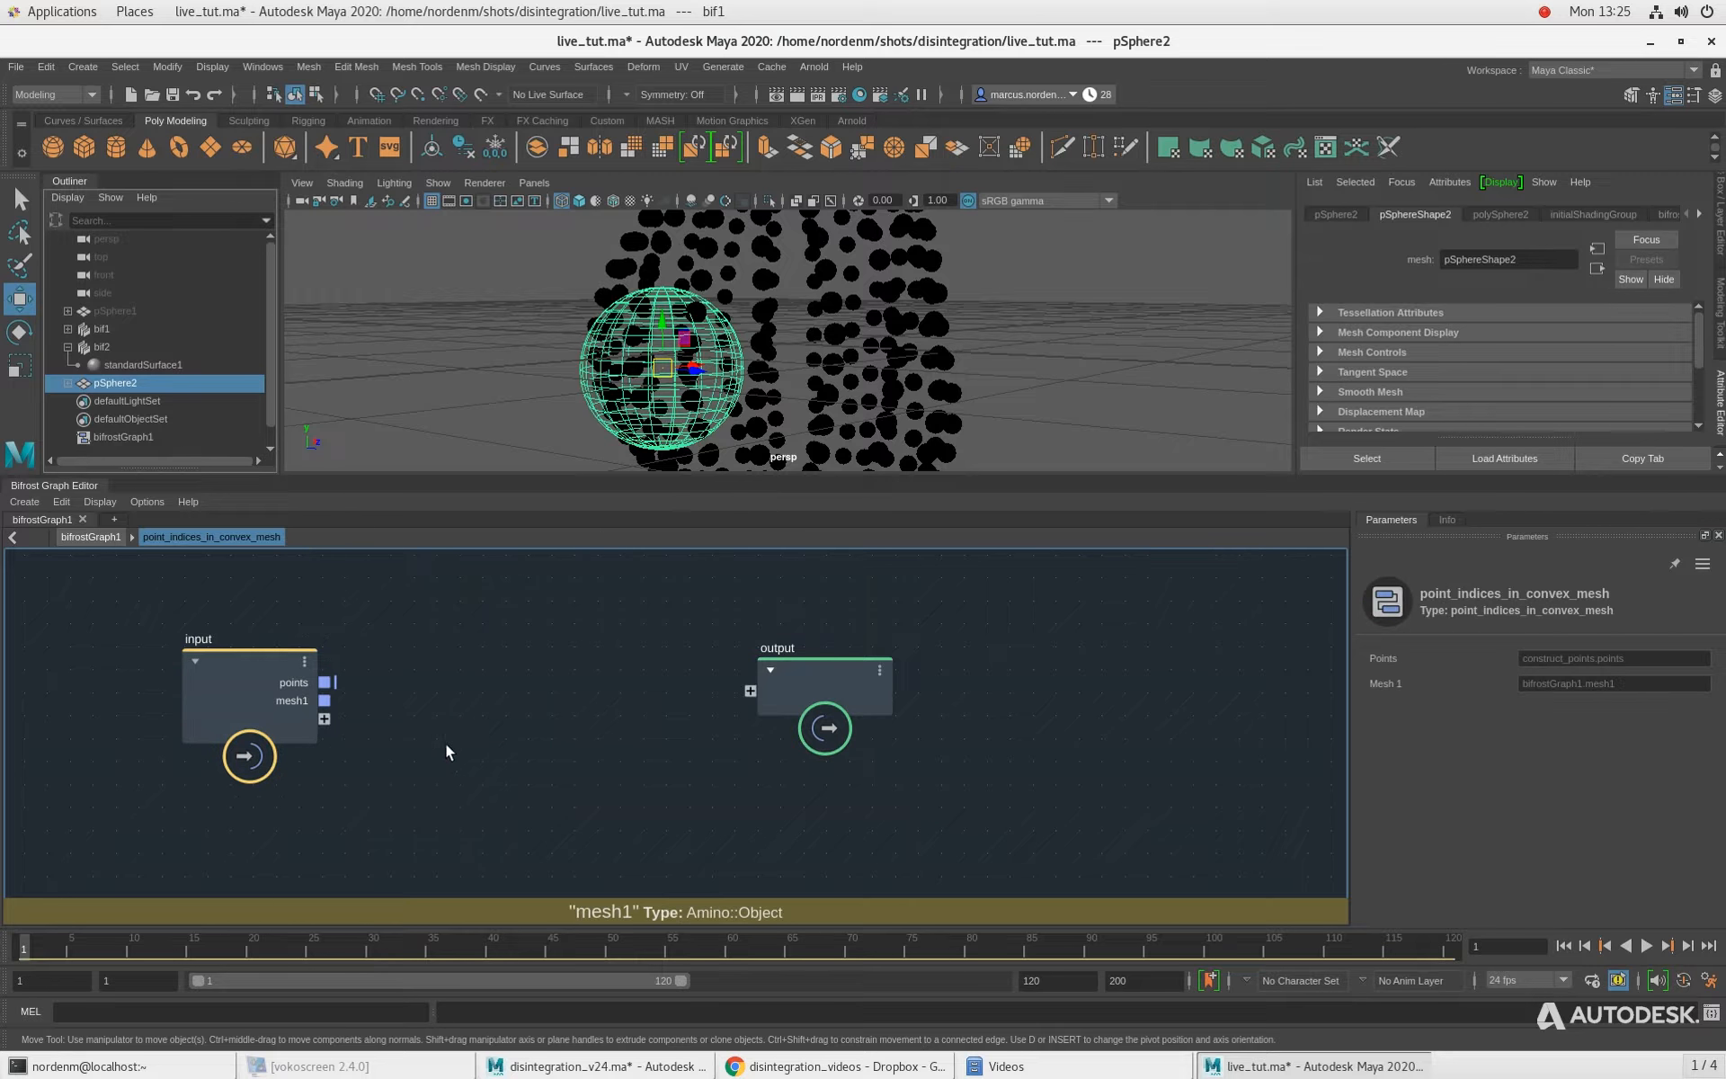
Step: Add a get_point_position node and connect the compound's points input to its geometry
{"action": "key", "text": "Tab"}
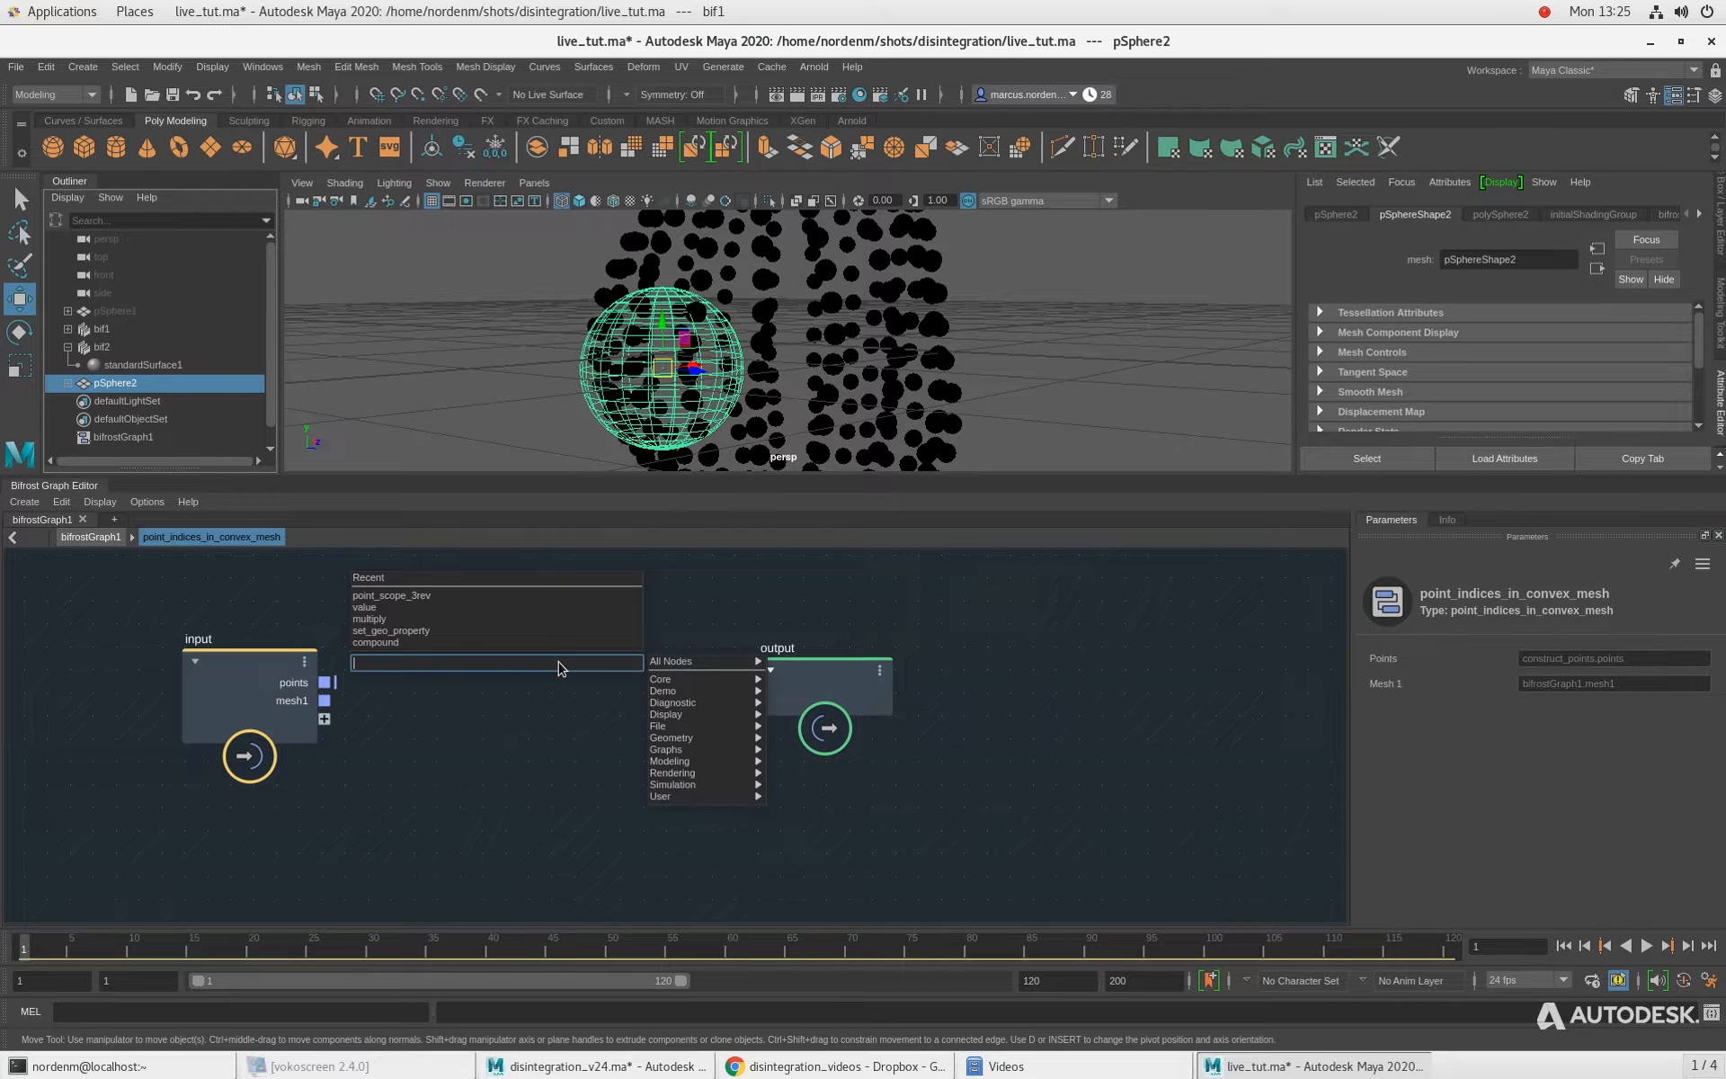
{"action": "type", "text": "get_poin"}
{"action": "key", "text": "Down"}
{"action": "key", "text": "Down"}
{"action": "key", "text": "Down"}
{"action": "key", "text": "Down"}
{"action": "key", "text": "Return"}
{"action": "left_click_drag", "start_coordinate": [234, 702], "coordinate": [377, 657]}
Step: Add a get_closest_locations node between get_point_position and output
{"action": "left_click", "coordinate": [558, 669]}
{"action": "key", "text": "Tab"}
{"action": "type", "text": "get_clo"}
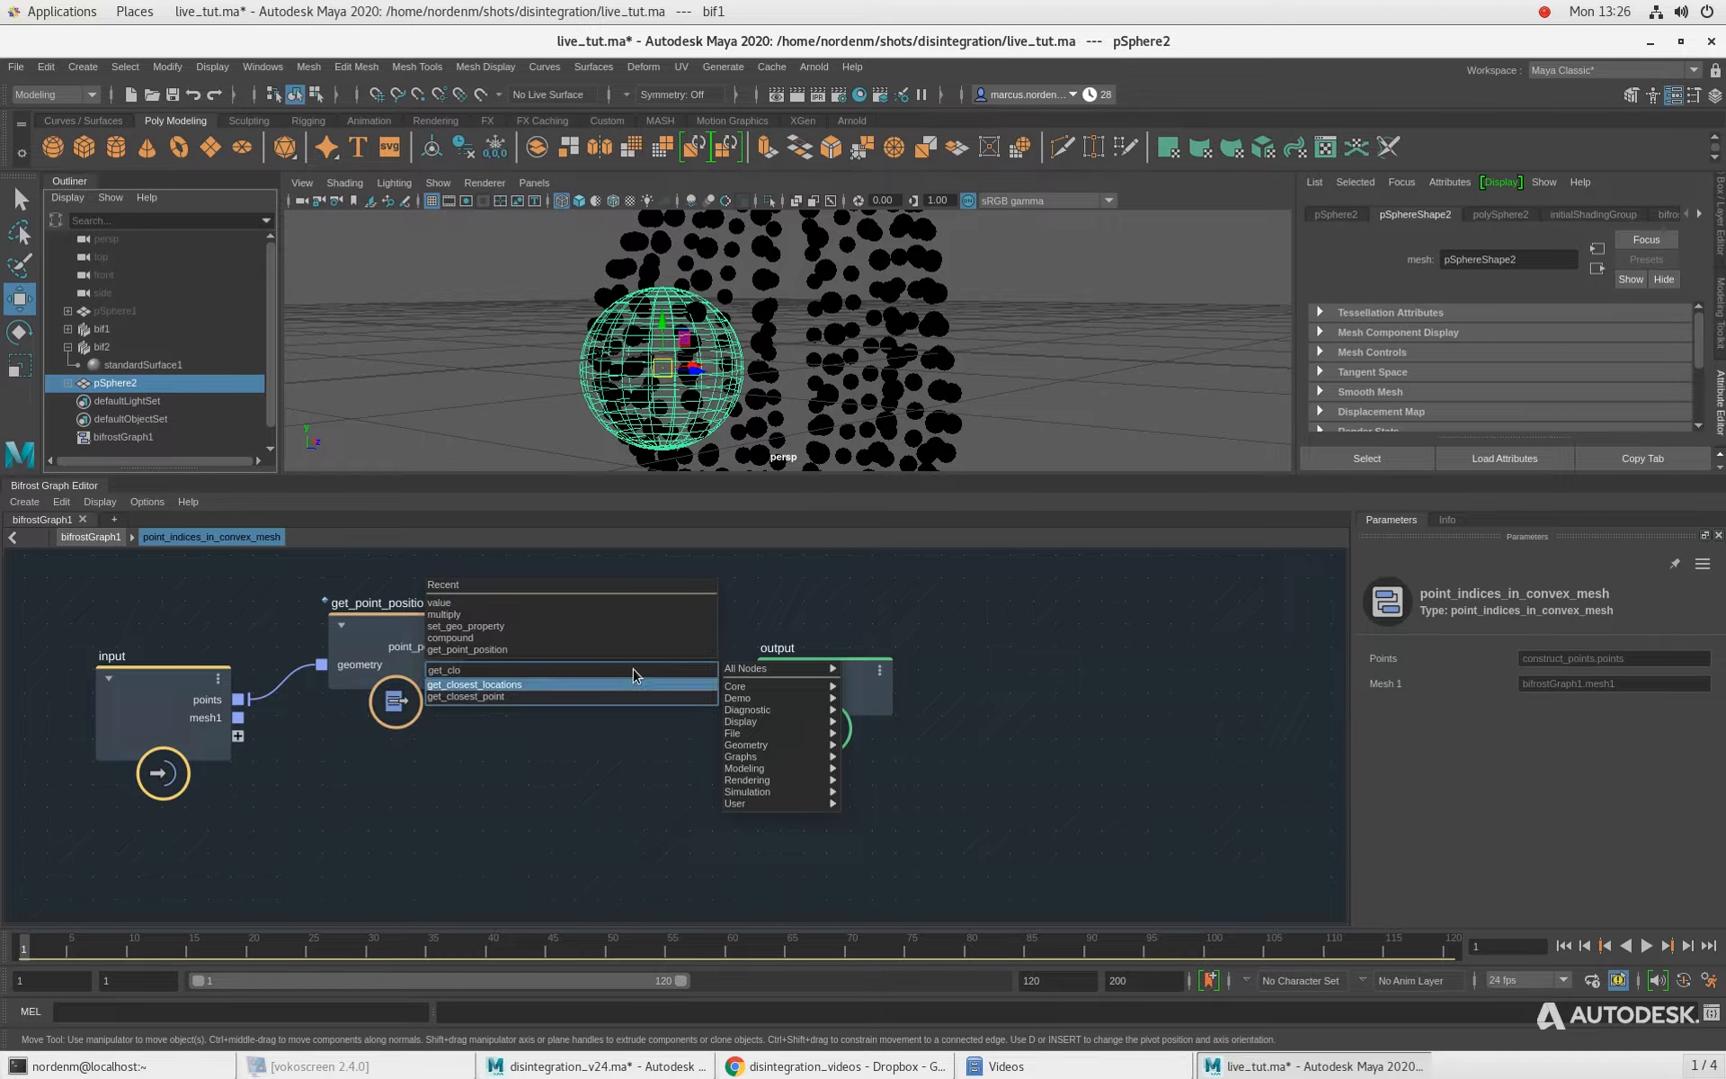
{"action": "key", "text": "Return"}
{"action": "left_click_drag", "start_coordinate": [416, 653], "coordinate": [387, 651]}
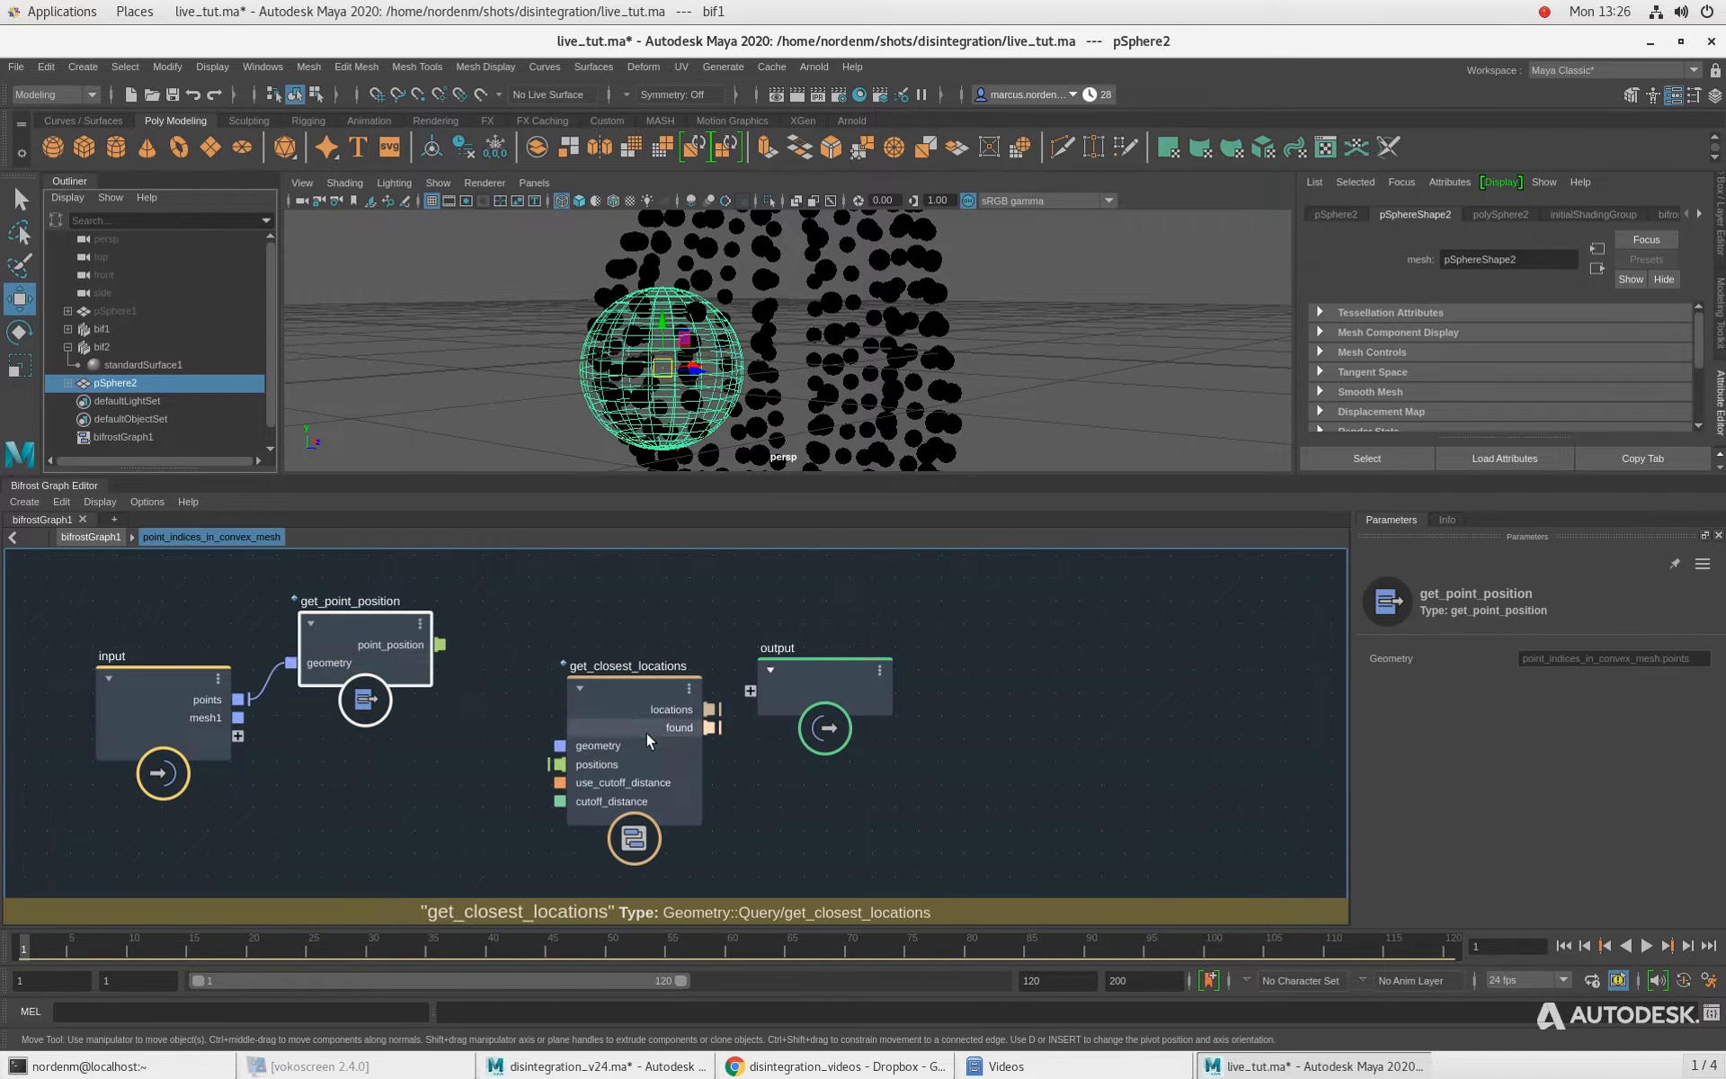
{"action": "left_click_drag", "start_coordinate": [647, 739], "coordinate": [625, 707]}
Step: Add a get_closest_point node and delete get_closest_locations, placing the new node in its spot
{"action": "key", "text": "Tab"}
{"action": "type", "text": "get_close"}
{"action": "key", "text": "Down"}
{"action": "key", "text": "Down"}
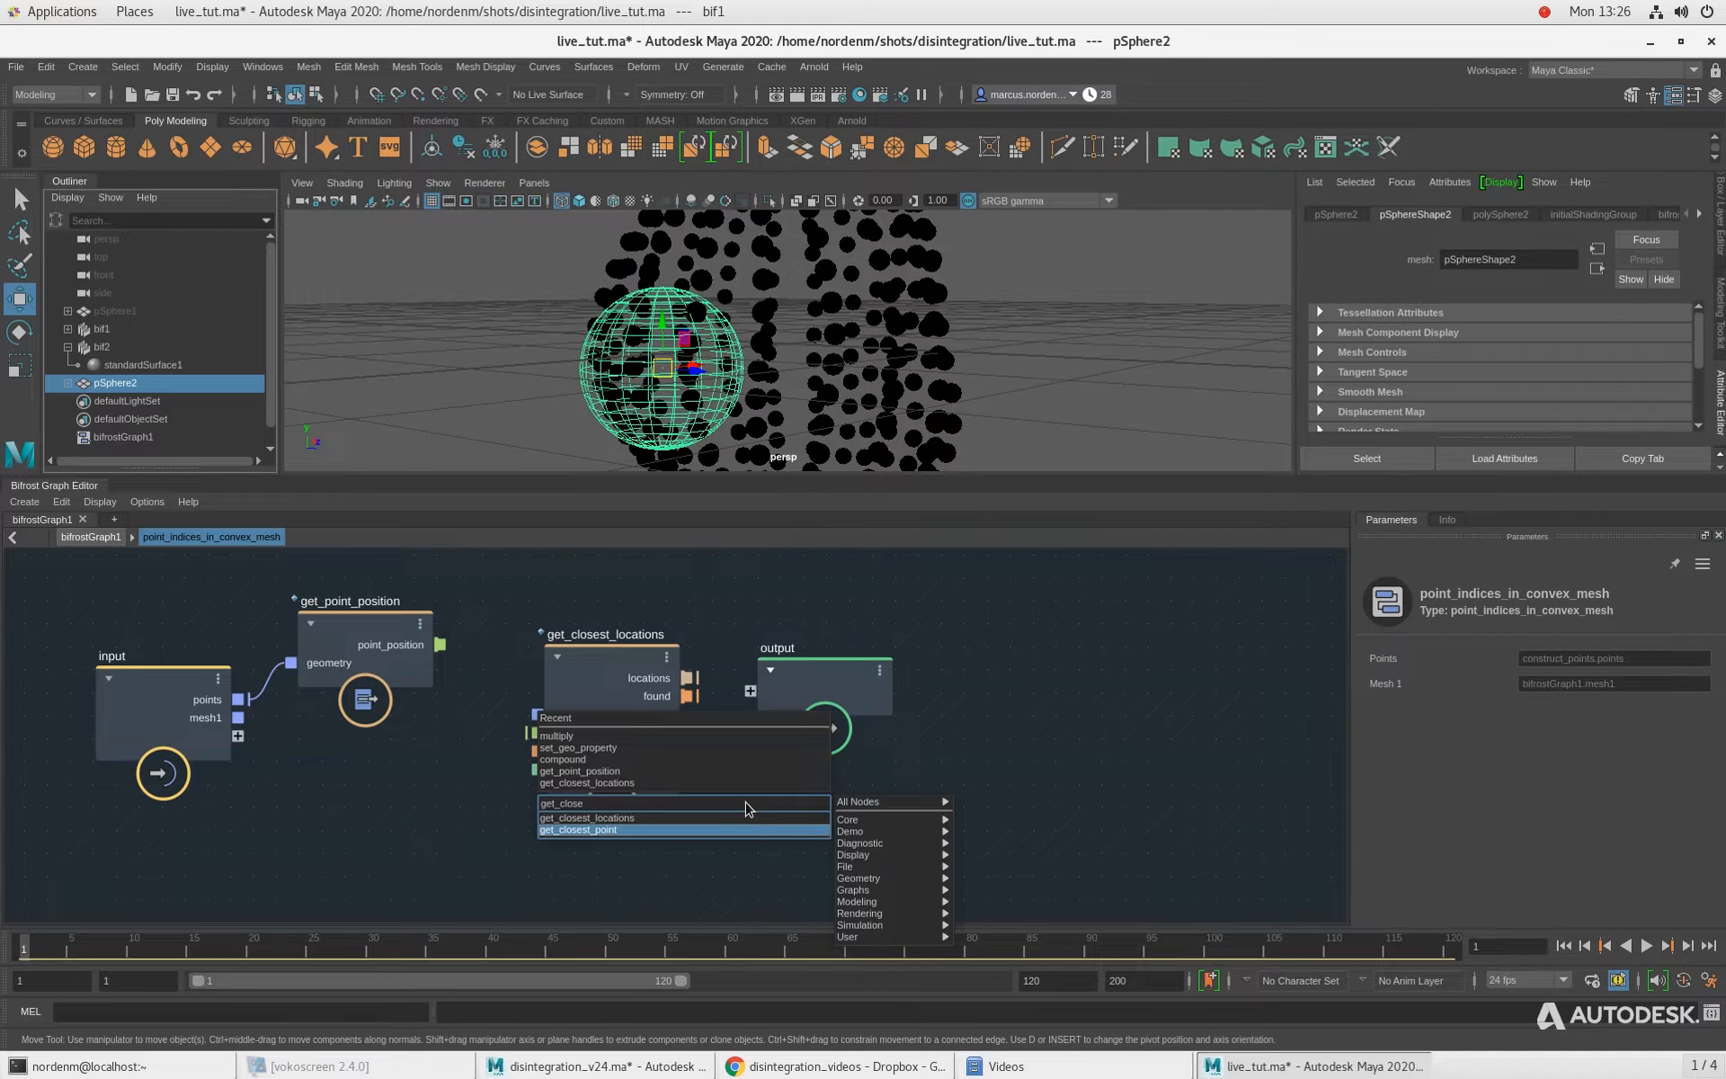
{"action": "key", "text": "Return"}
{"action": "left_click", "coordinate": [616, 739]}
{"action": "key", "text": "Delete"}
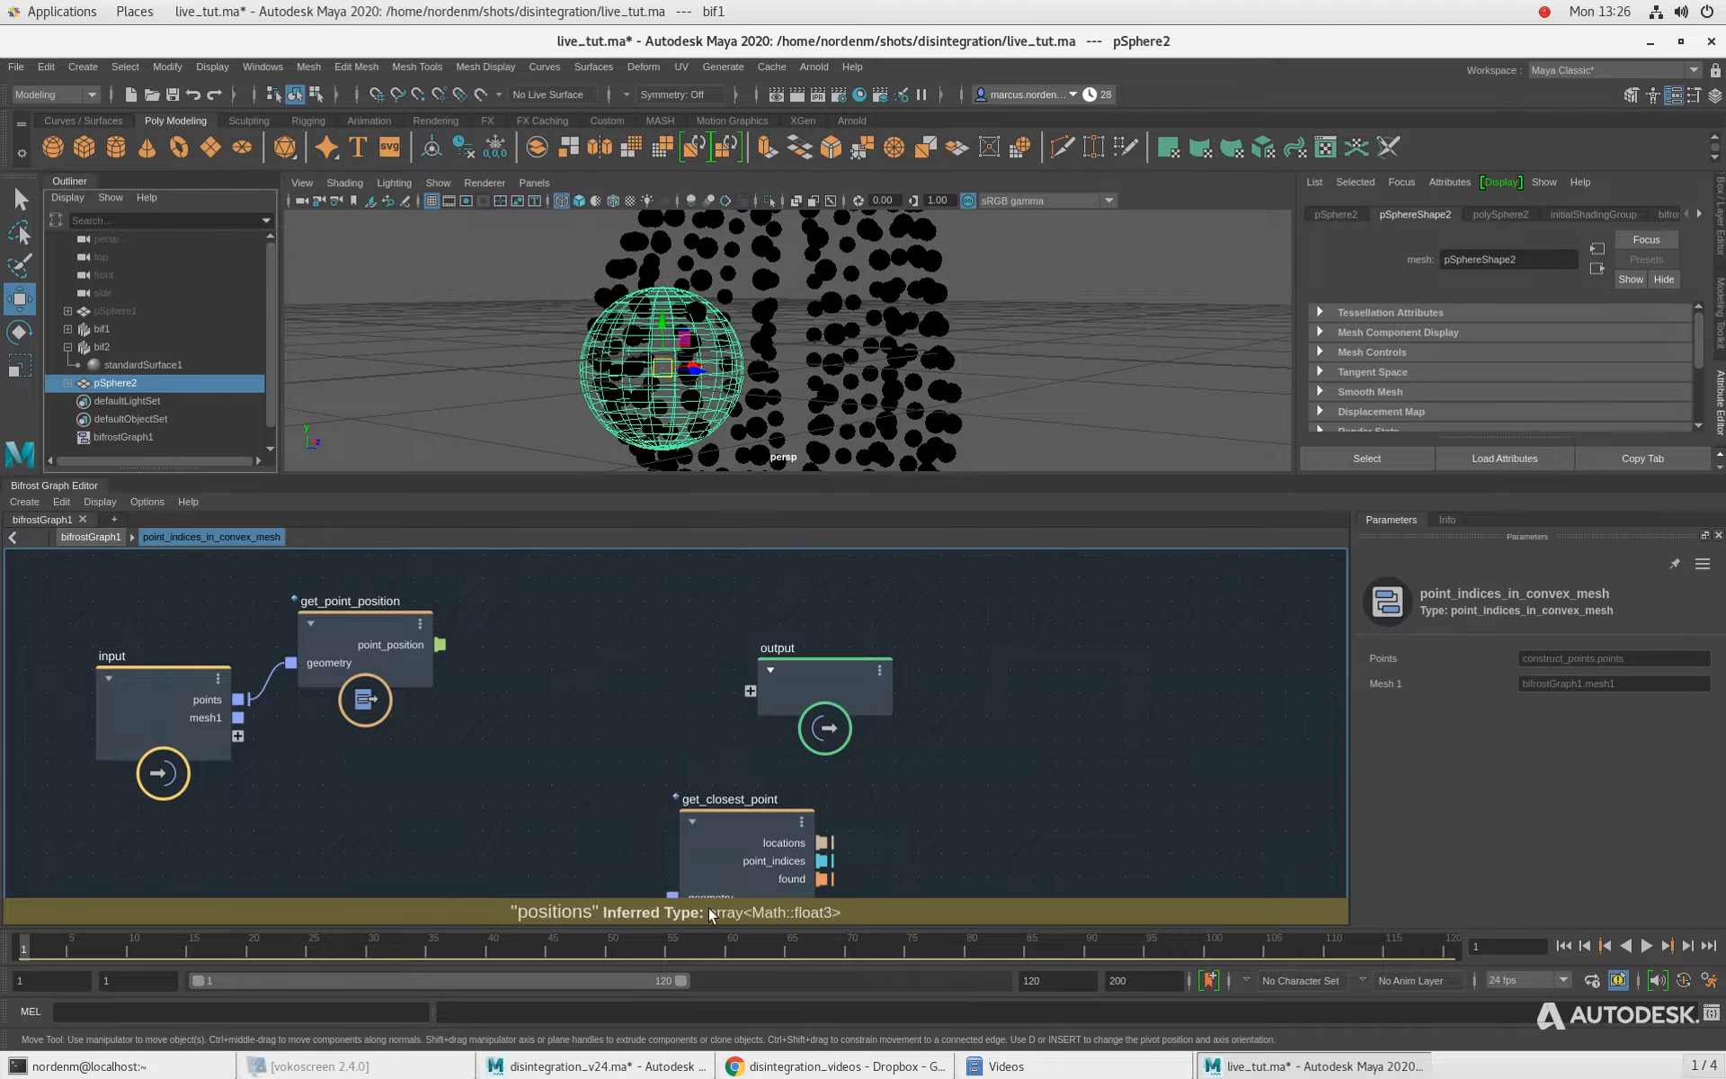
{"action": "left_click_drag", "start_coordinate": [725, 852], "coordinate": [591, 682]}
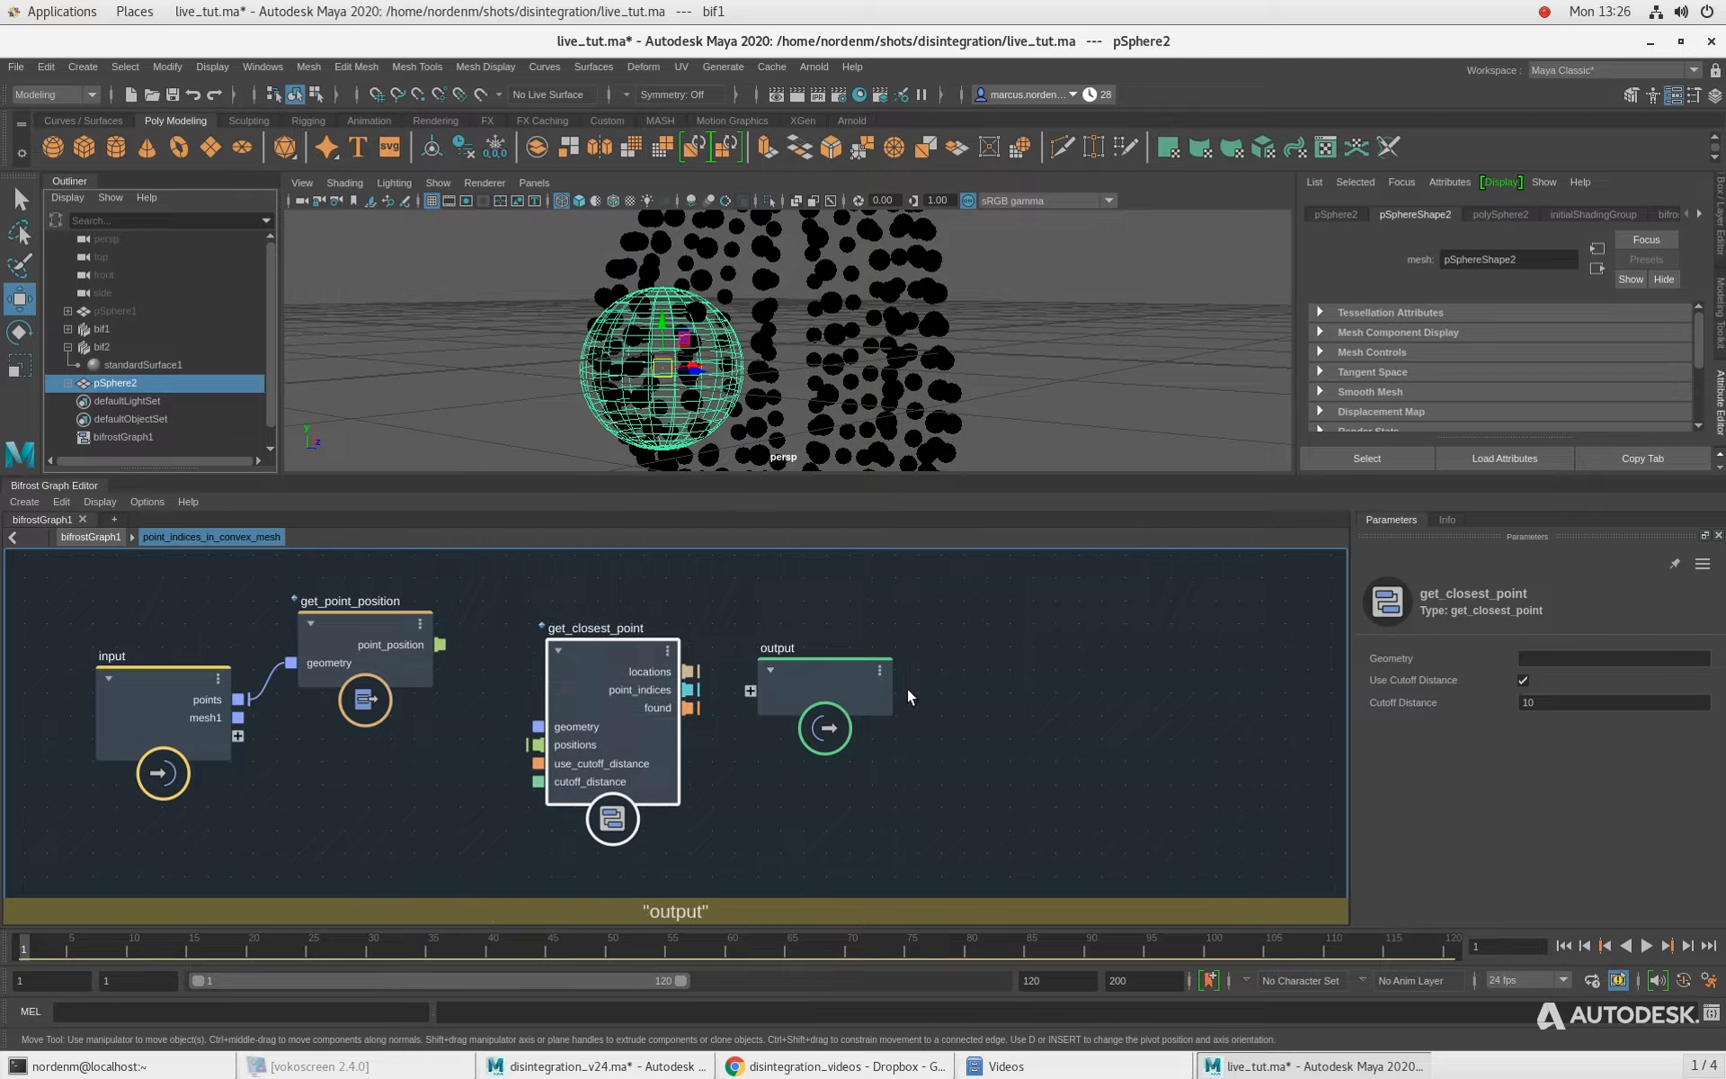
Step: Connect get_point_position's point_position to get_closest_point's positions and space the nodes out
{"action": "left_click_drag", "start_coordinate": [847, 665], "coordinate": [1039, 704]}
{"action": "left_click_drag", "start_coordinate": [602, 708], "coordinate": [632, 694]}
{"action": "left_click_drag", "start_coordinate": [354, 636], "coordinate": [613, 645]}
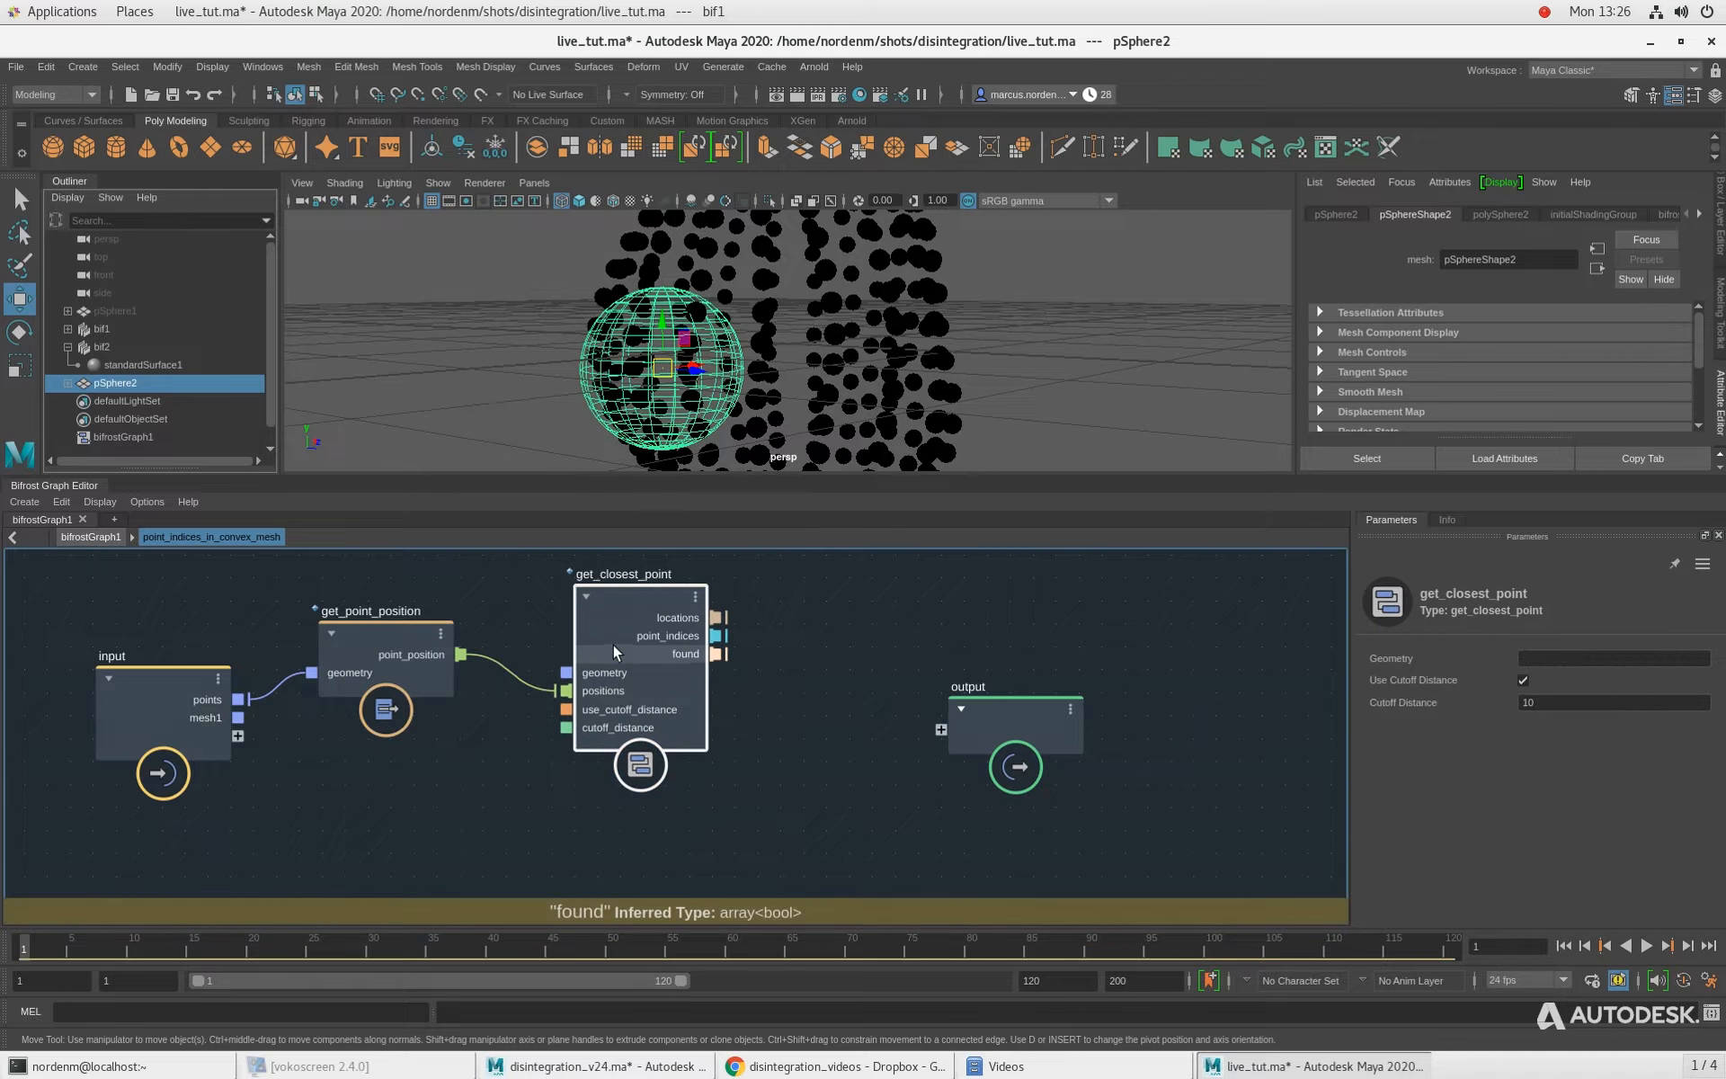
{"action": "left_click_drag", "start_coordinate": [383, 706], "coordinate": [390, 707]}
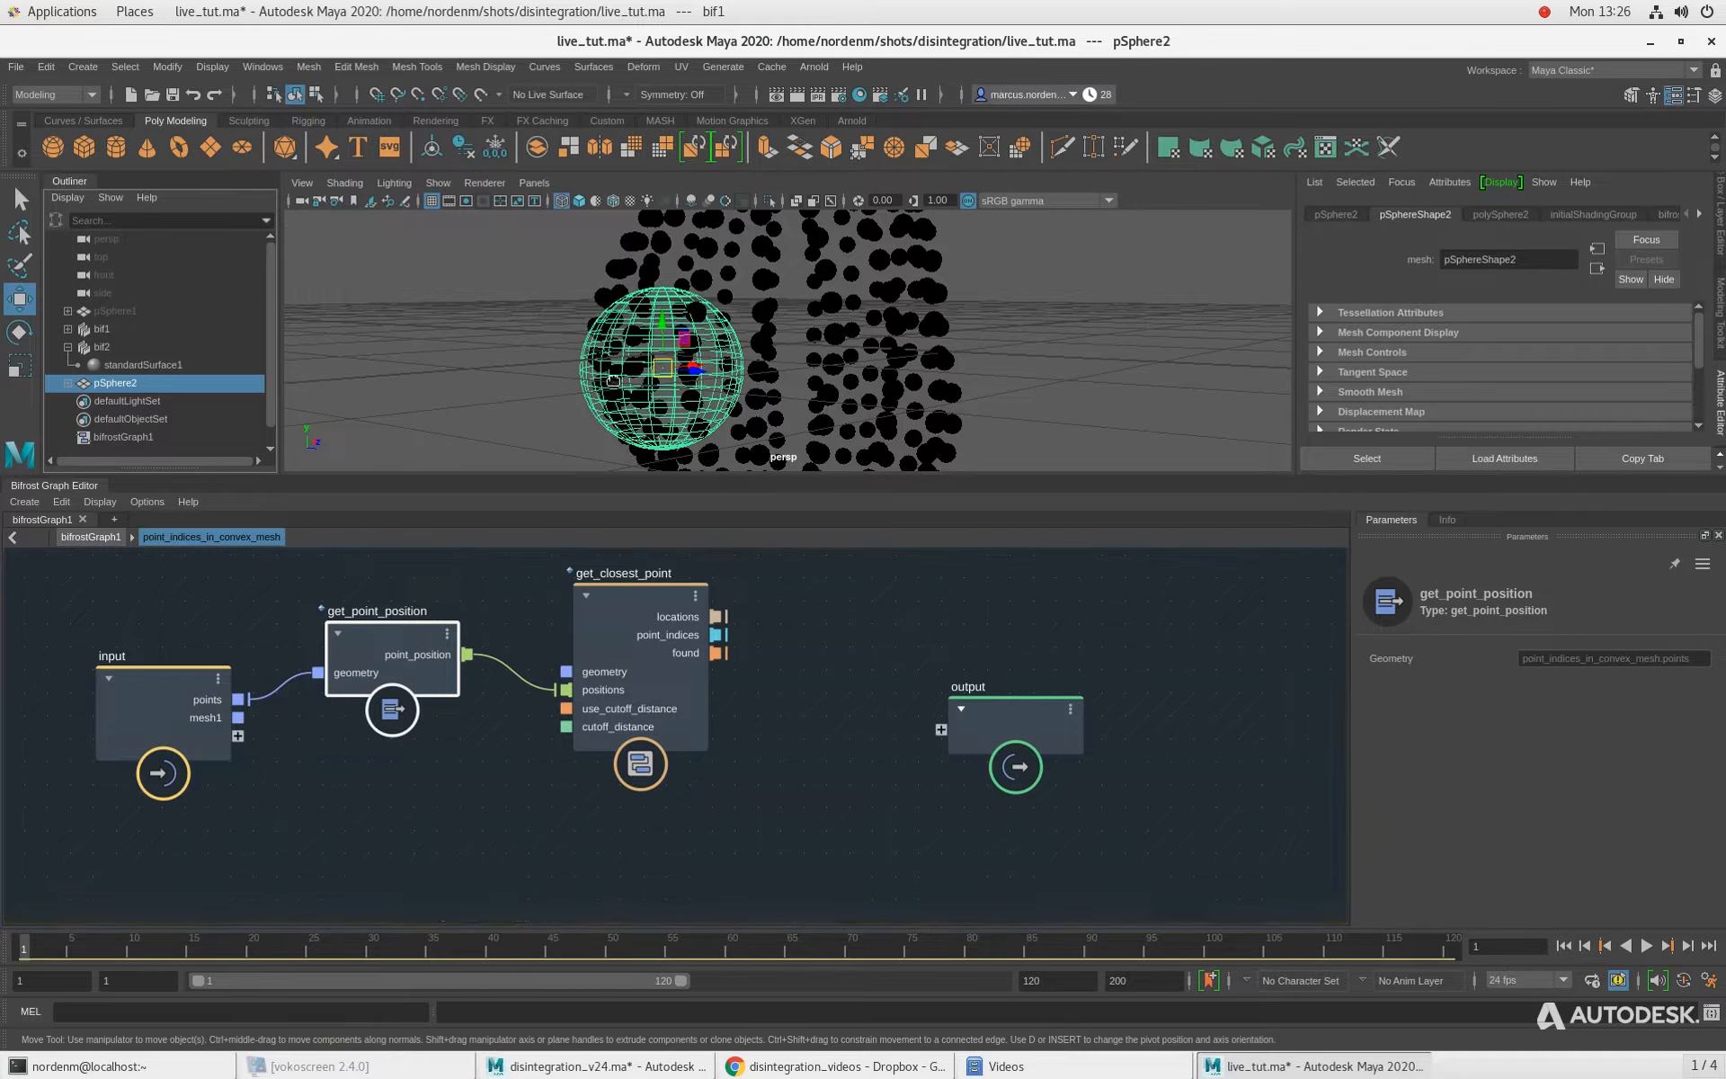
Step: Connect the input's mesh1 to get_closest_point's geometry and disable Use Cutoff Distance on that node
{"action": "scroll", "coordinate": [562, 404], "scroll_direction": "up", "scroll_amount": 3}
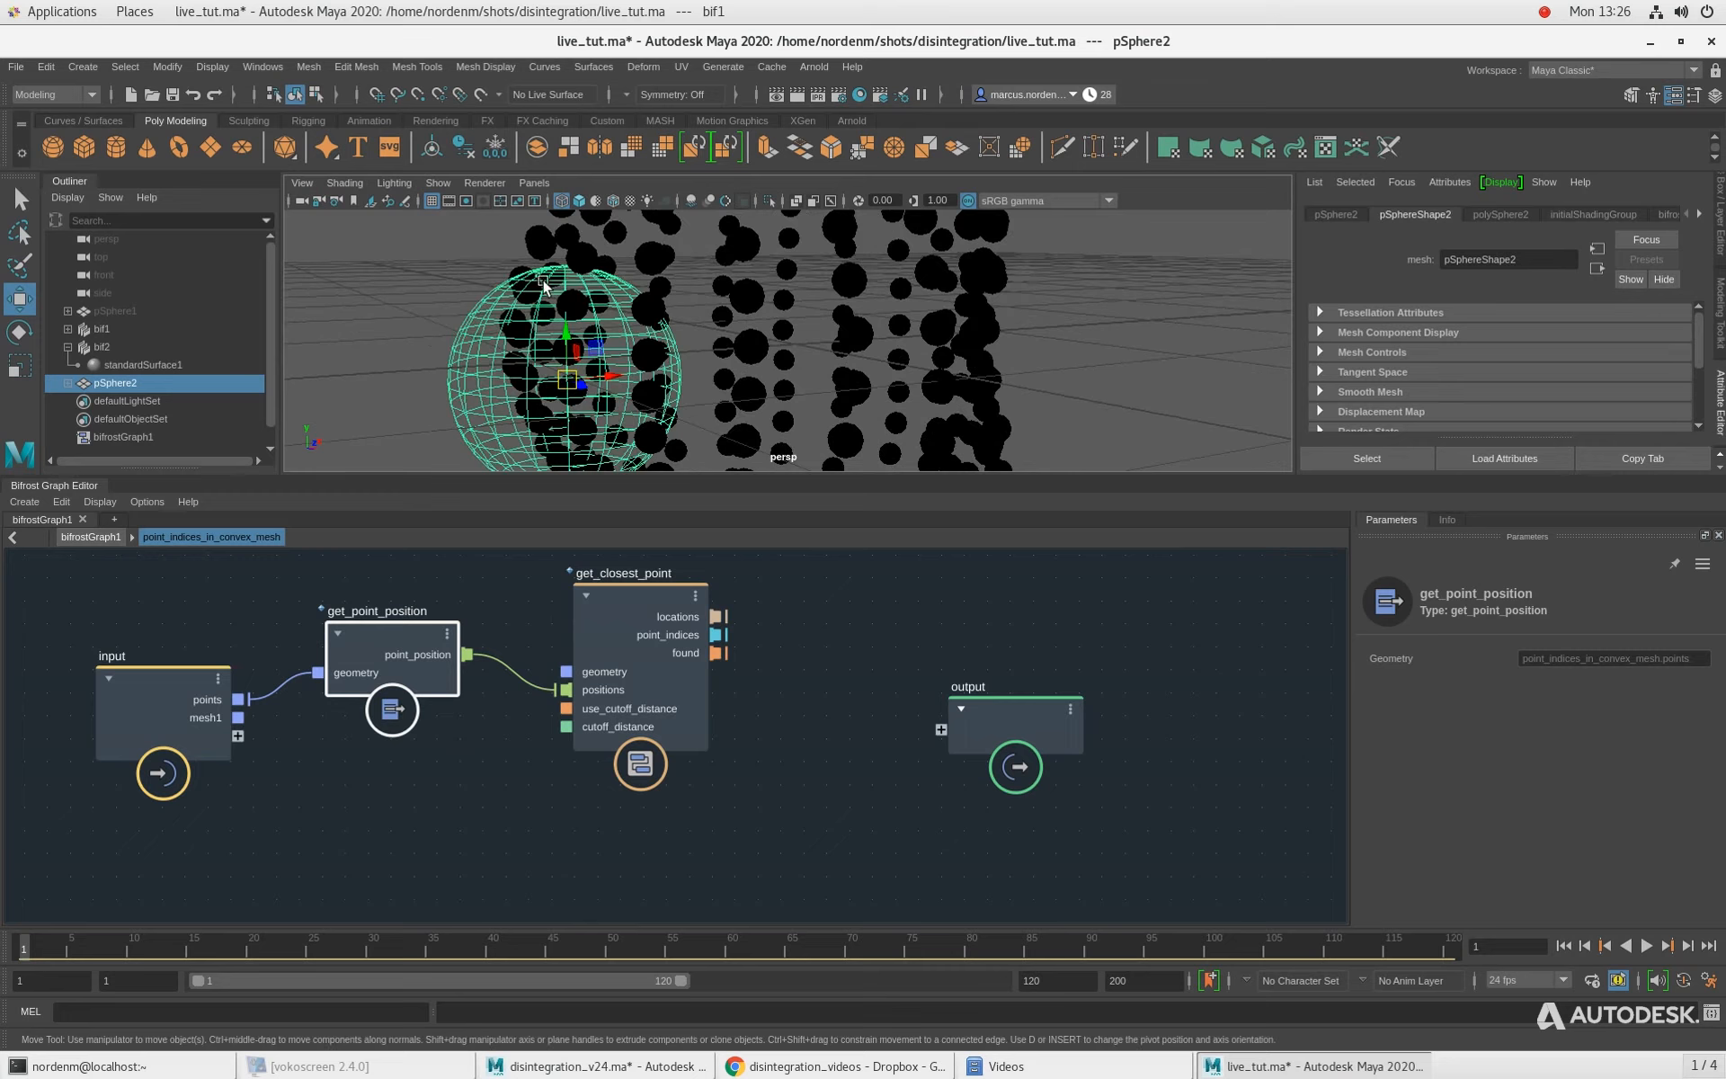
{"action": "left_click_drag", "start_coordinate": [567, 287], "coordinate": [562, 440], "text": "alt"}
{"action": "left_click_drag", "start_coordinate": [238, 717], "coordinate": [566, 672]}
{"action": "left_click", "coordinate": [638, 617]}
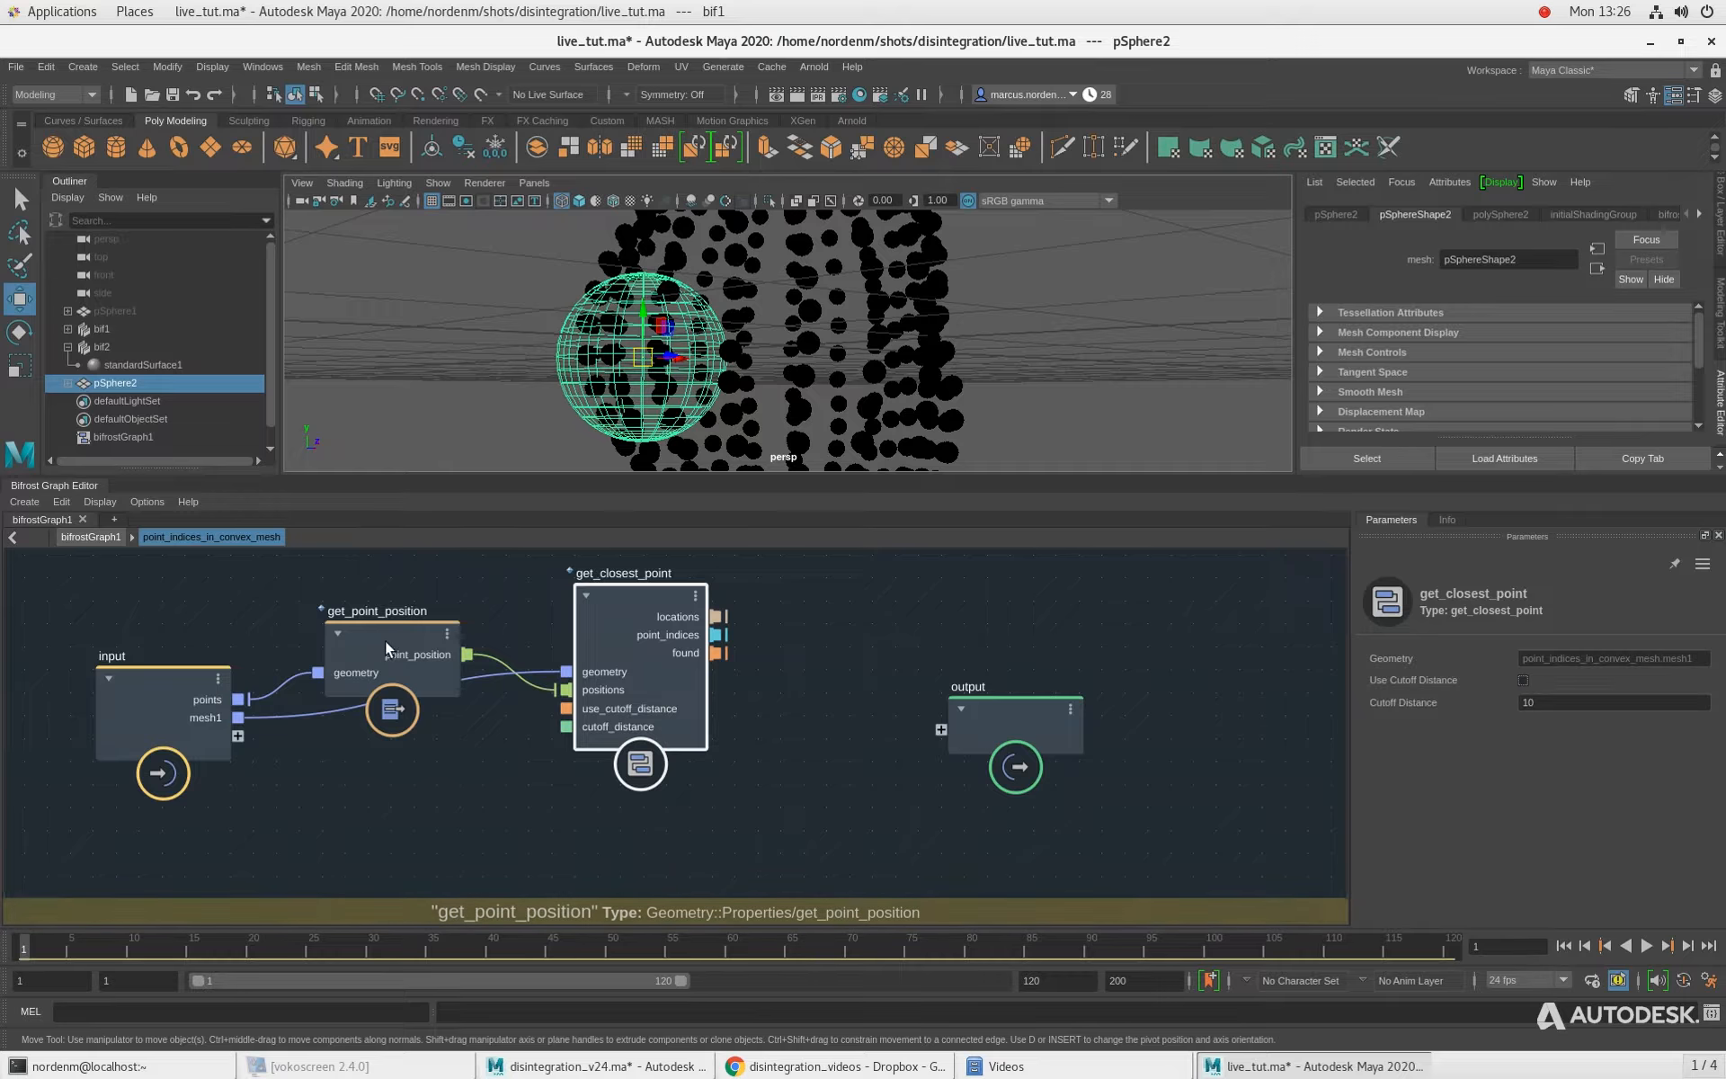
{"action": "left_click_drag", "start_coordinate": [384, 640], "coordinate": [360, 622]}
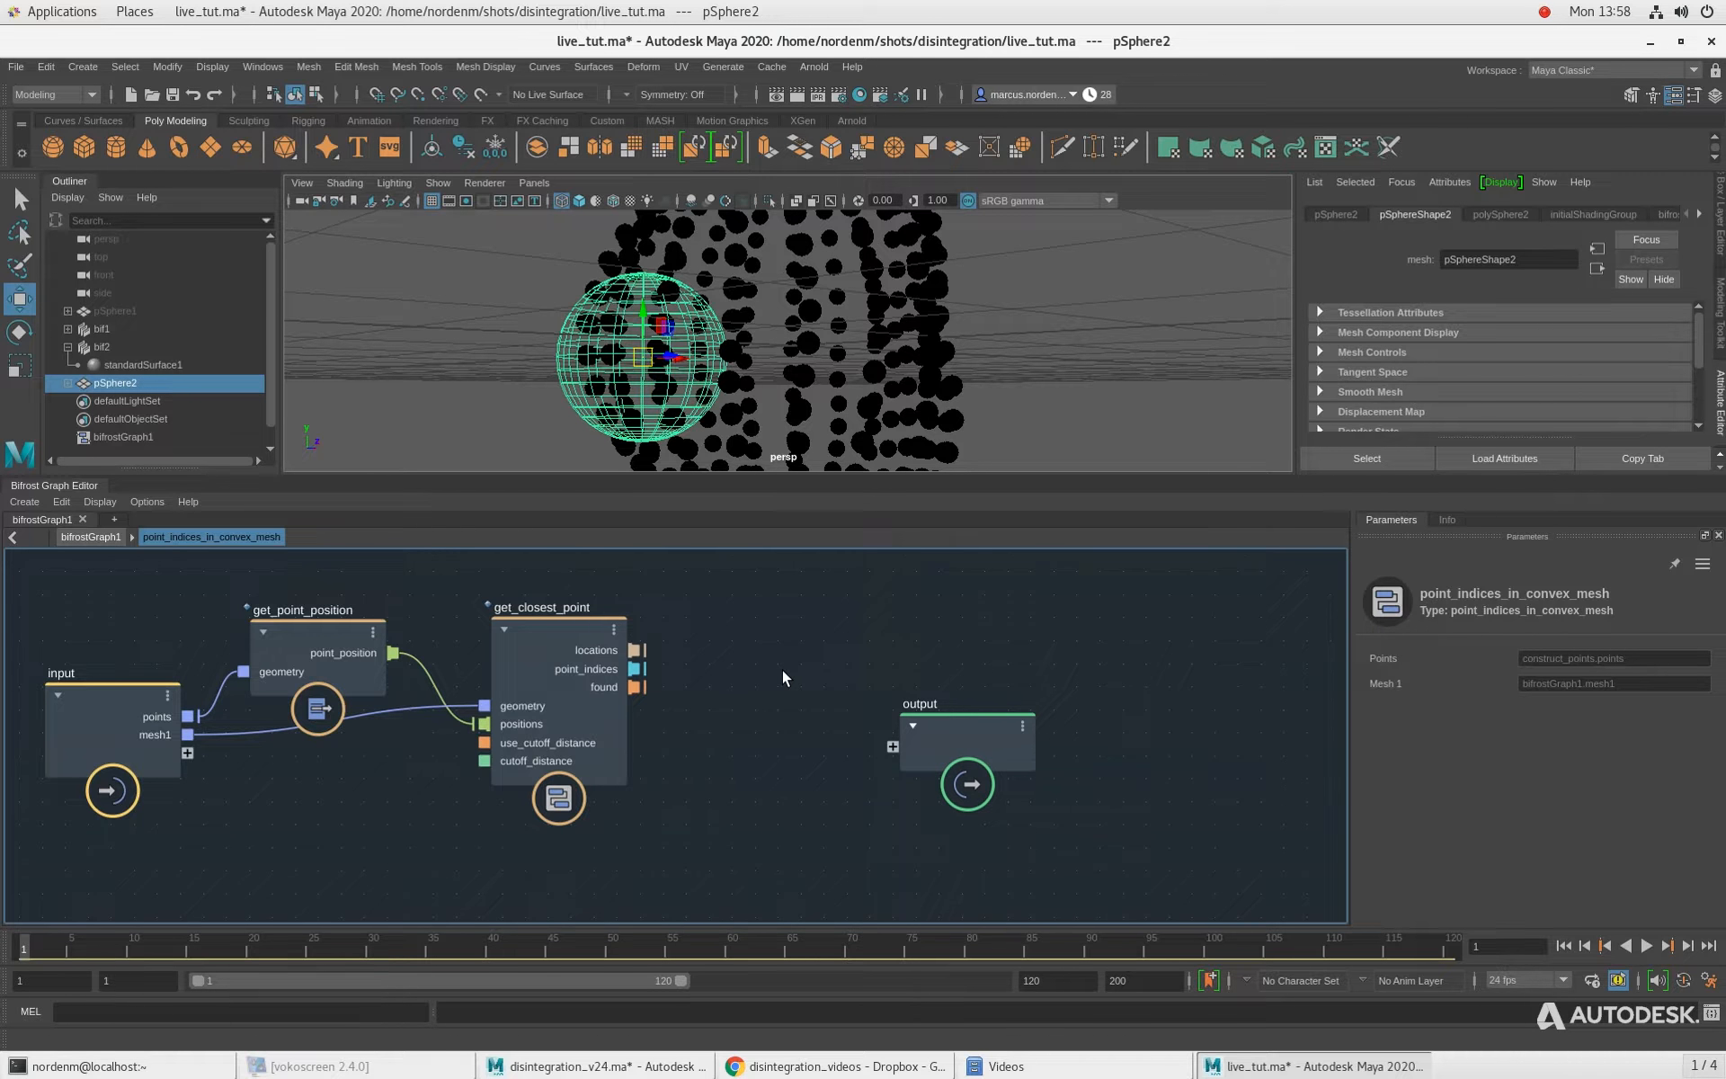
Step: Add a sample_property node and connect get_closest_point's locations and the input's mesh1 to its locations and geometry
{"action": "key", "text": "Tab"}
{"action": "type", "text": "sa"}
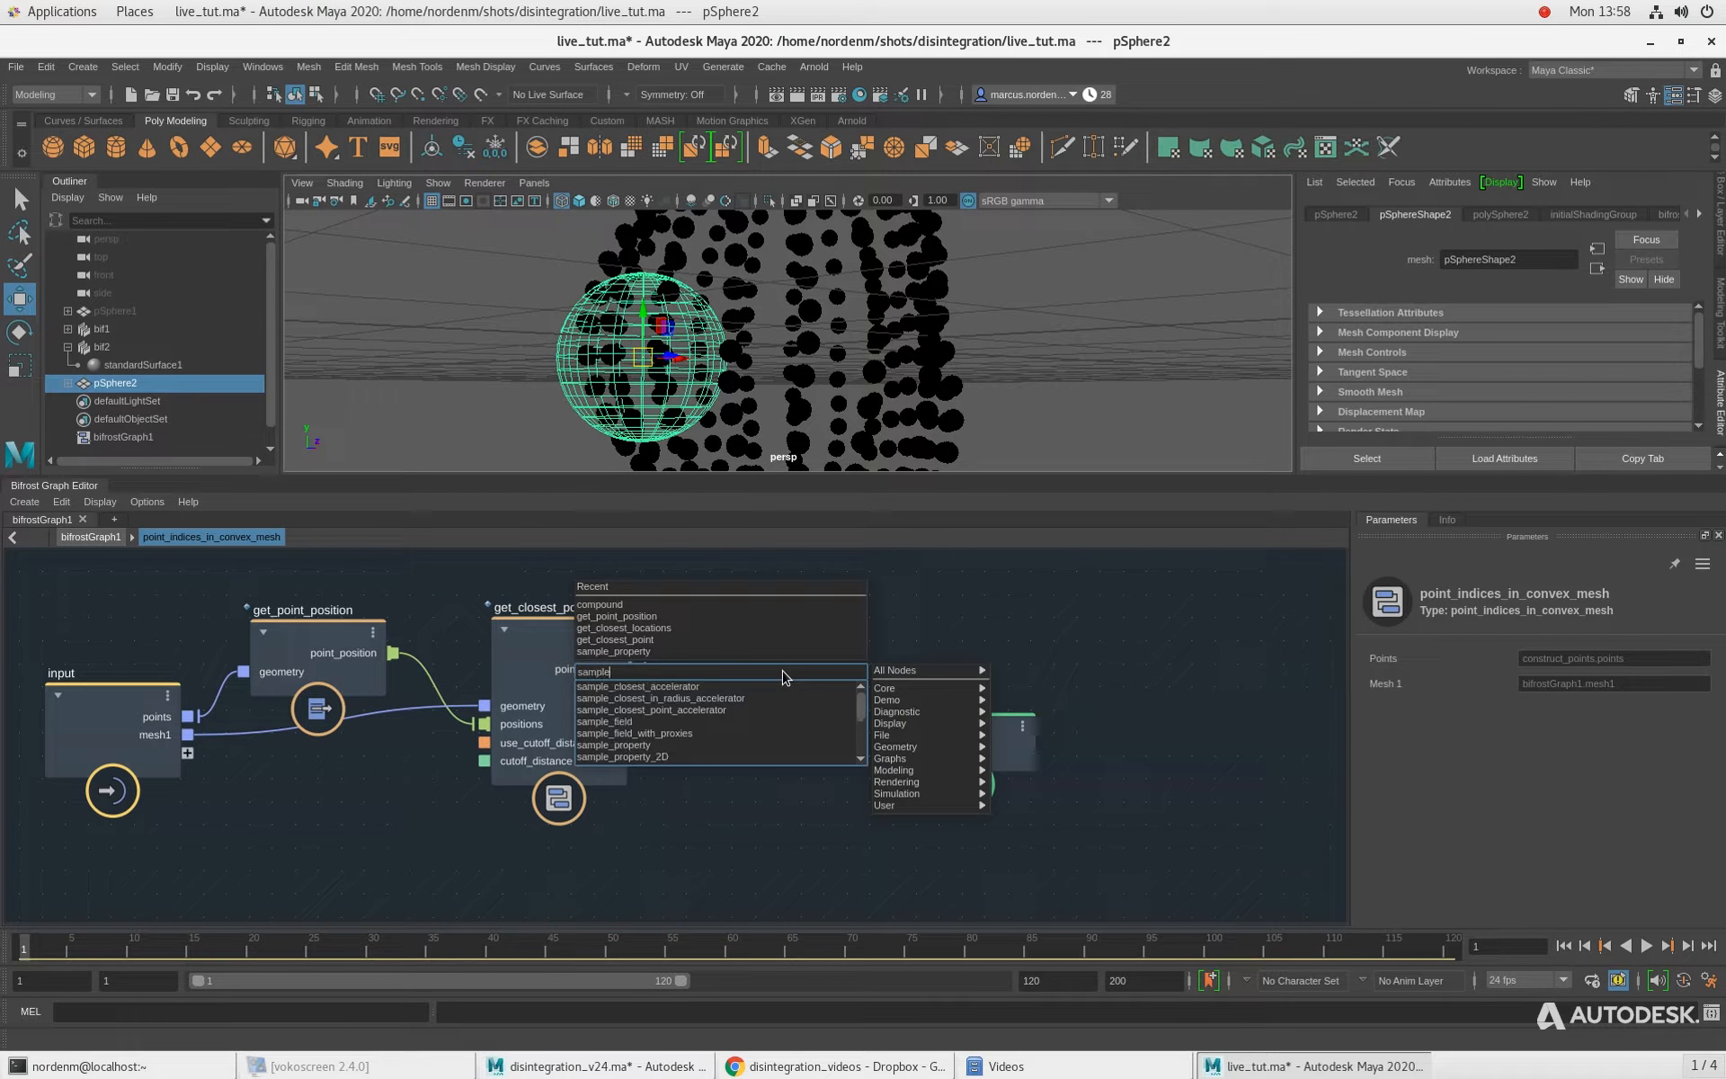
{"action": "type", "text": "mple_pro"}
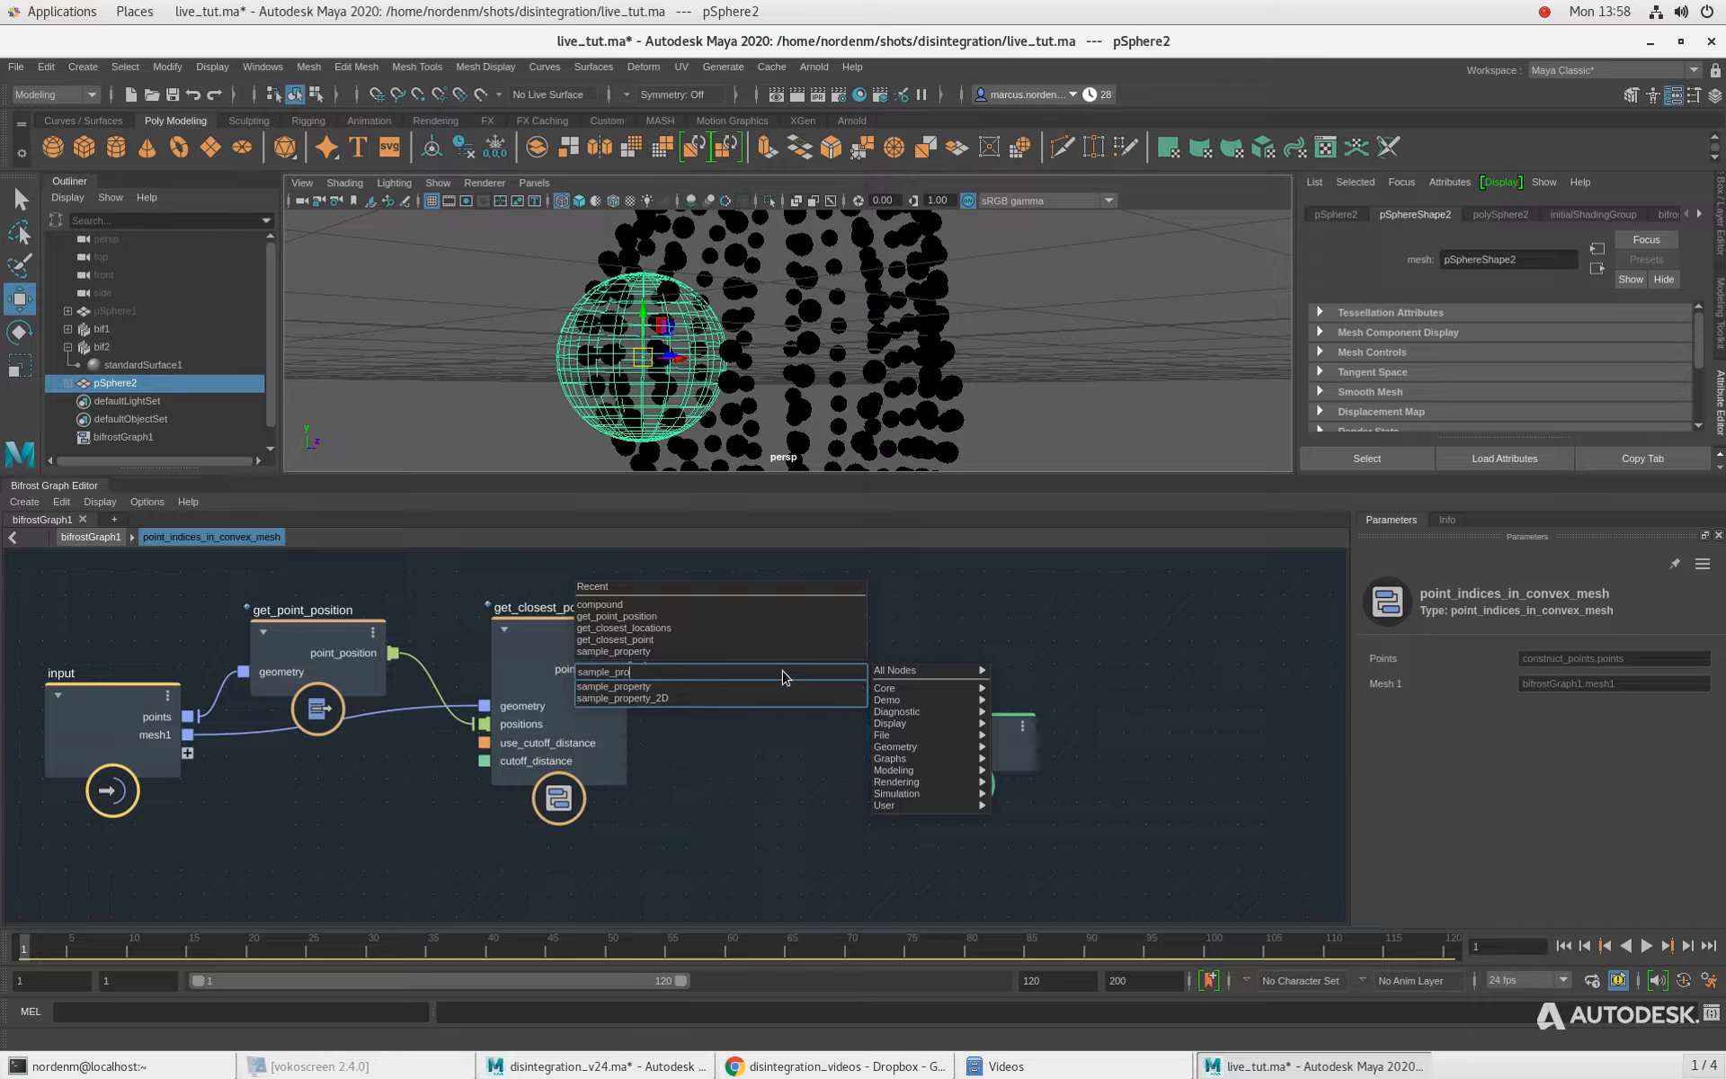
{"action": "key", "text": "Return"}
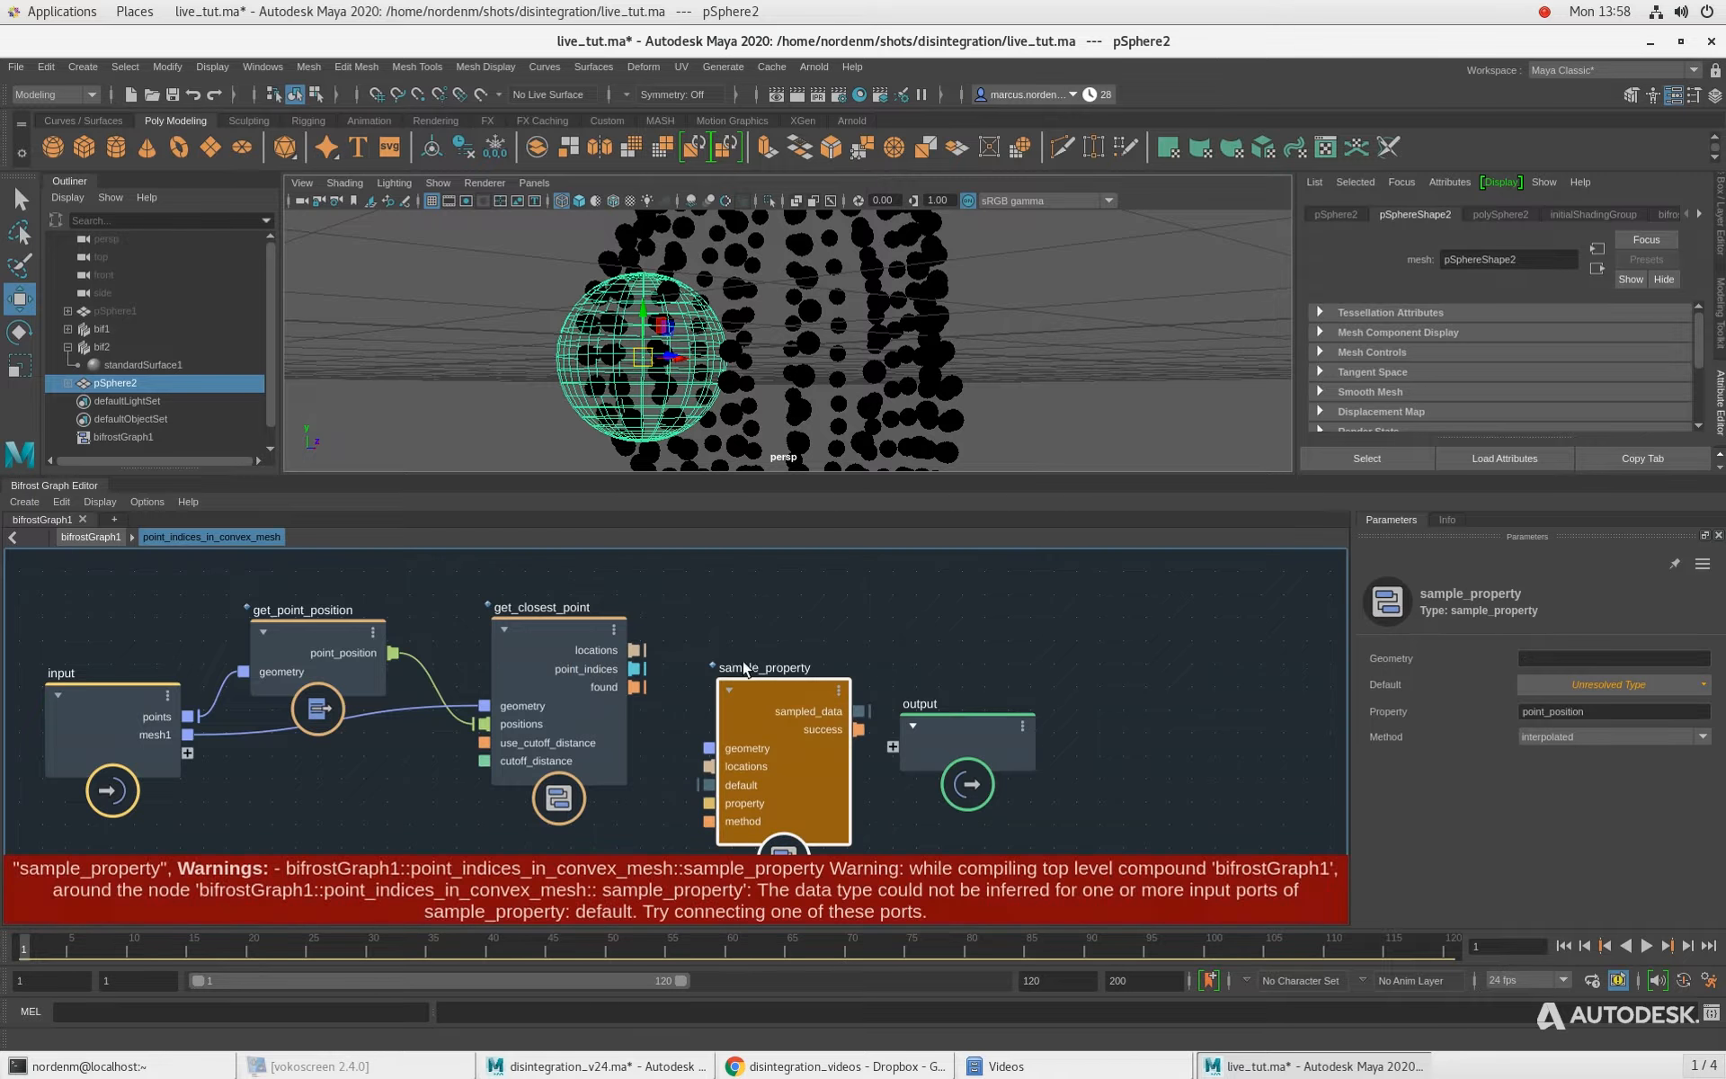
{"action": "left_click_drag", "start_coordinate": [587, 344], "coordinate": [559, 345], "text": "alt"}
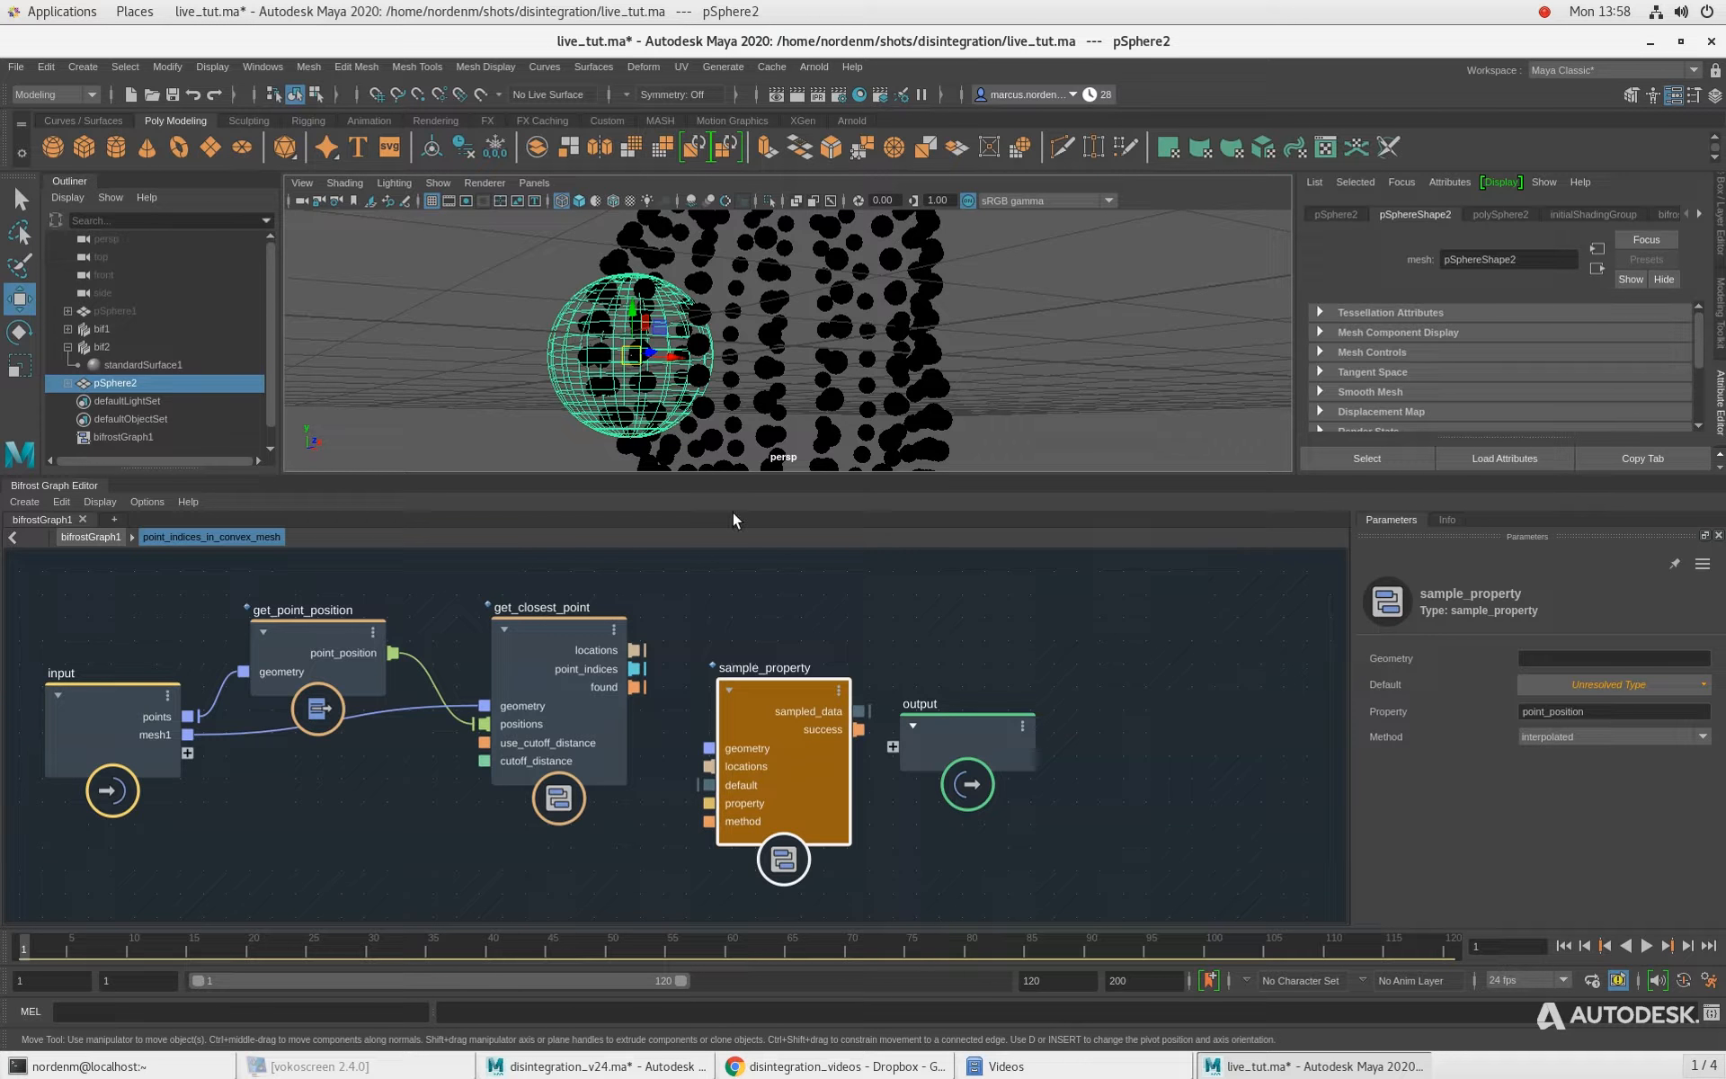
{"action": "left_click_drag", "start_coordinate": [748, 716], "coordinate": [752, 664]}
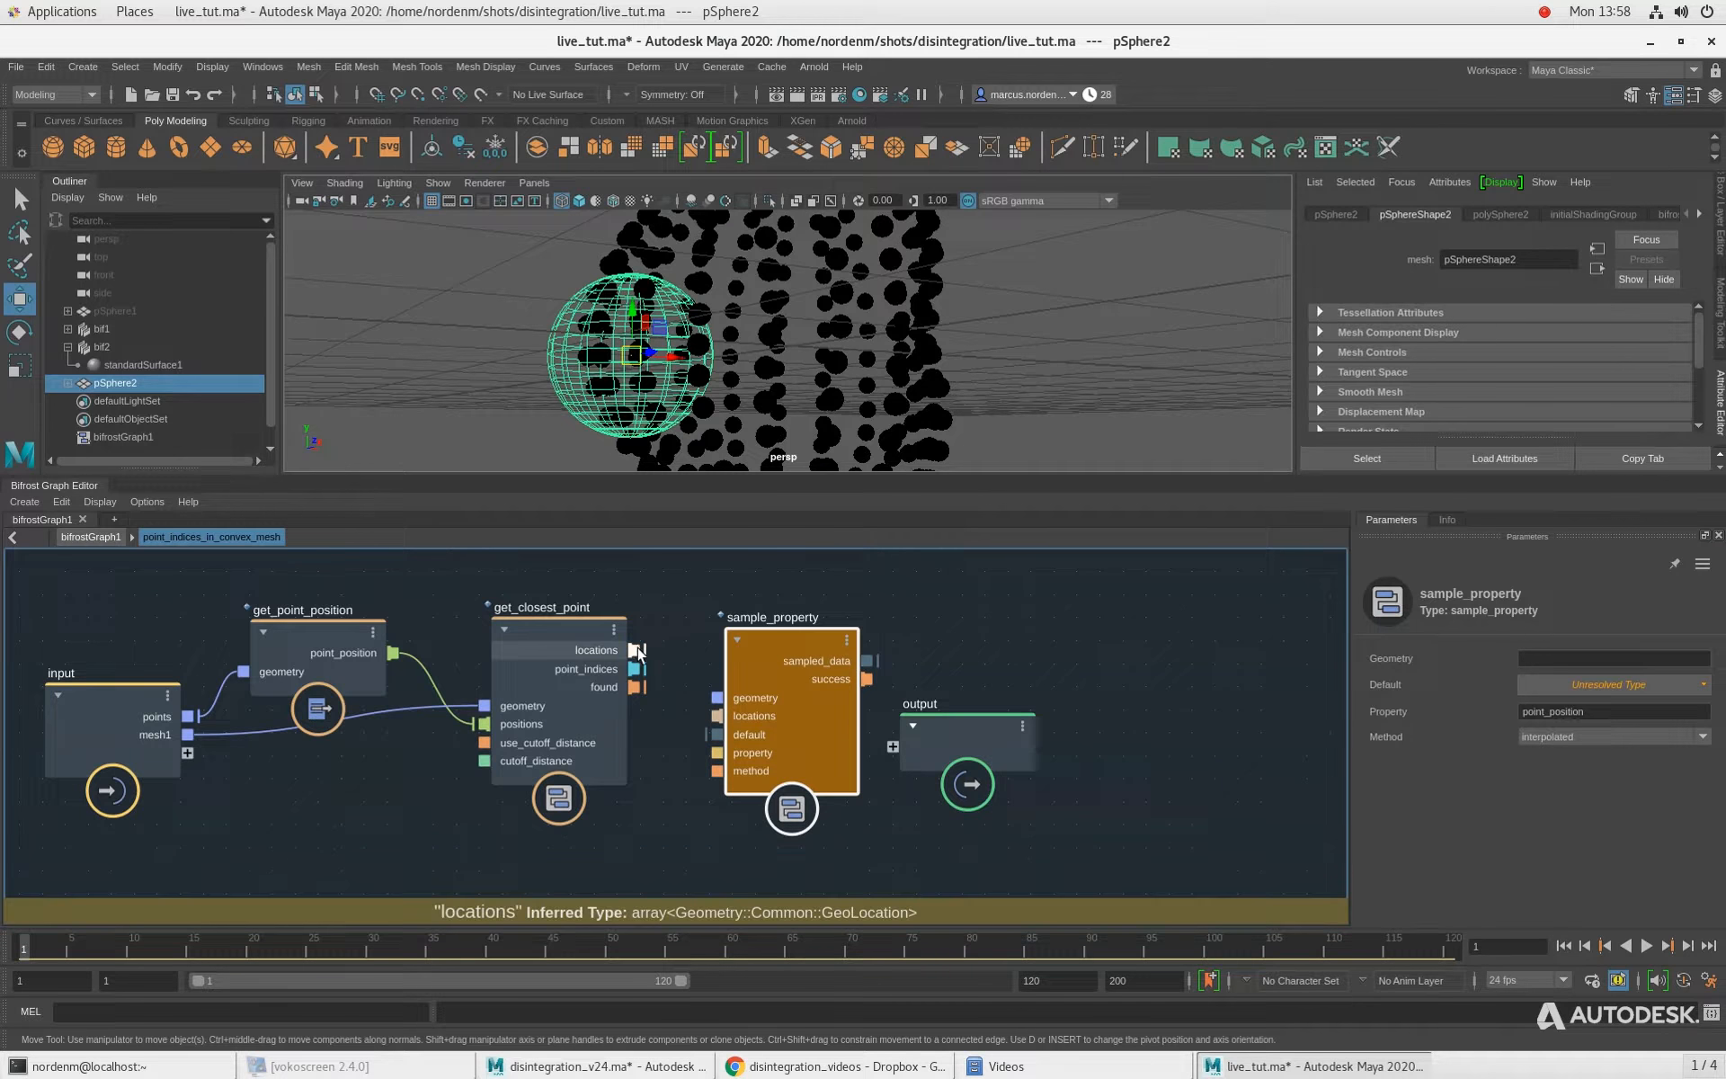
{"action": "left_click_drag", "start_coordinate": [635, 649], "coordinate": [719, 715]}
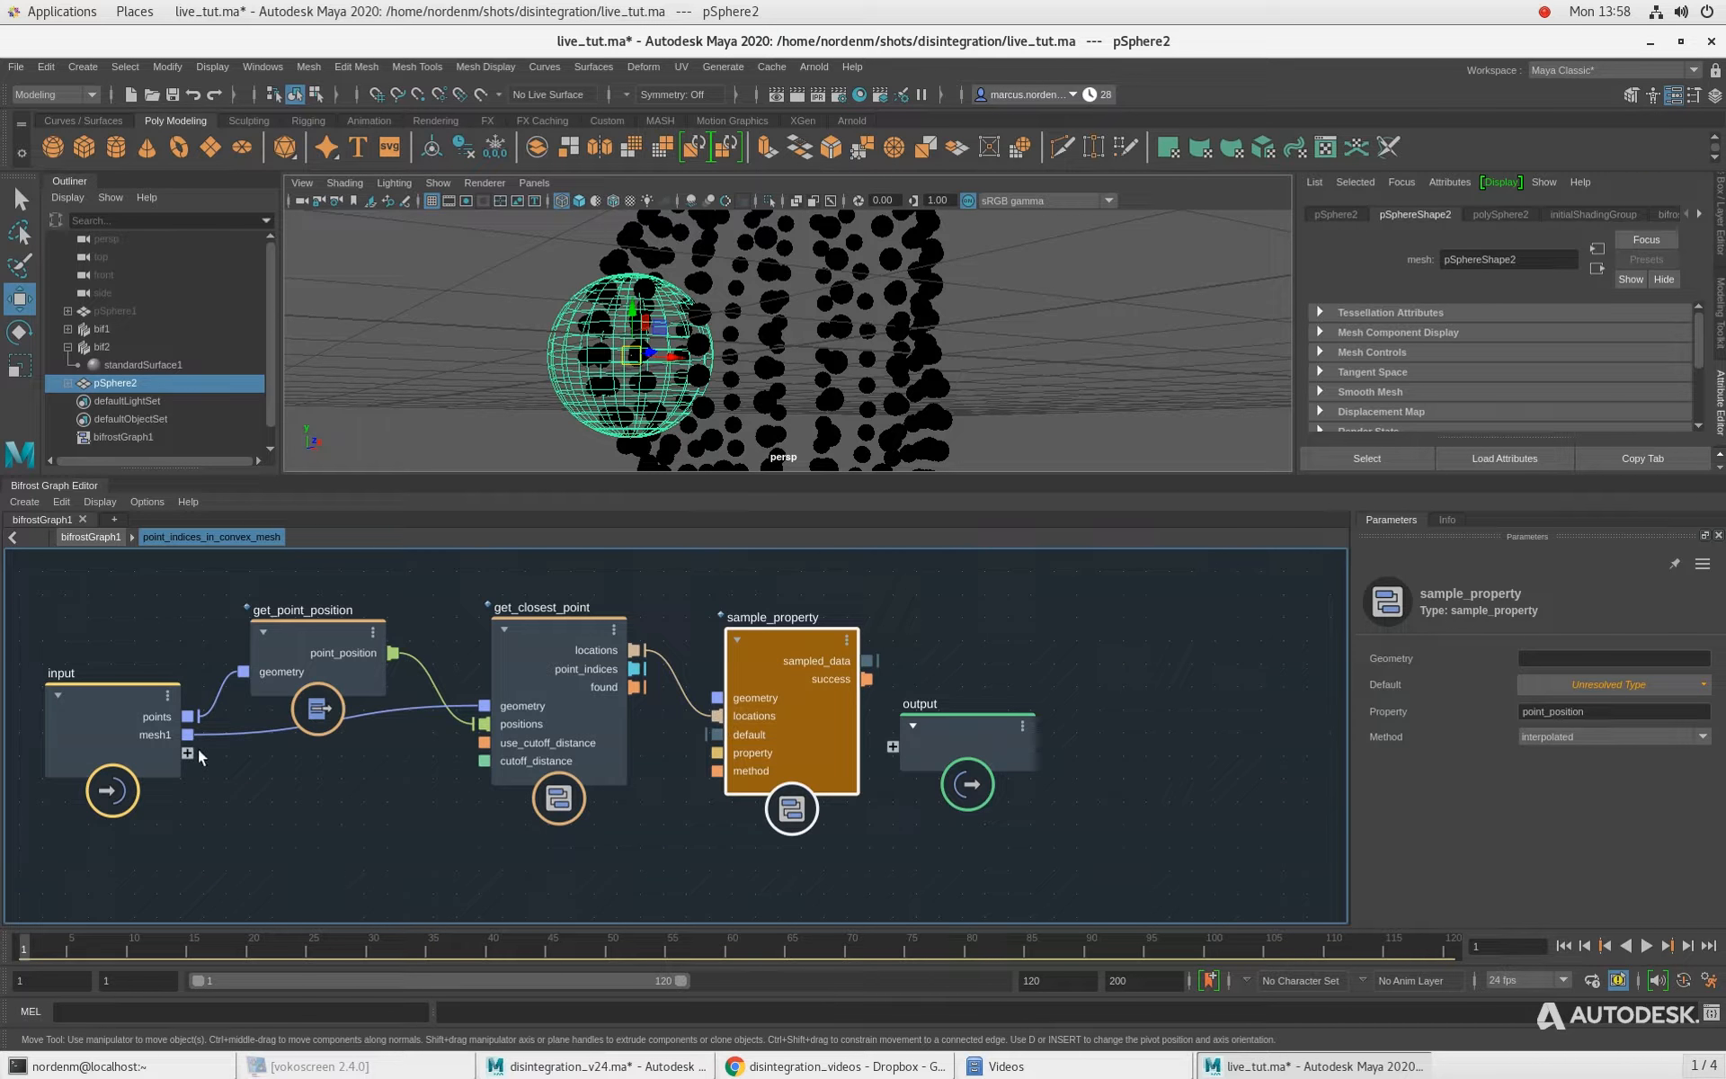
{"action": "left_click_drag", "start_coordinate": [187, 735], "coordinate": [779, 619]}
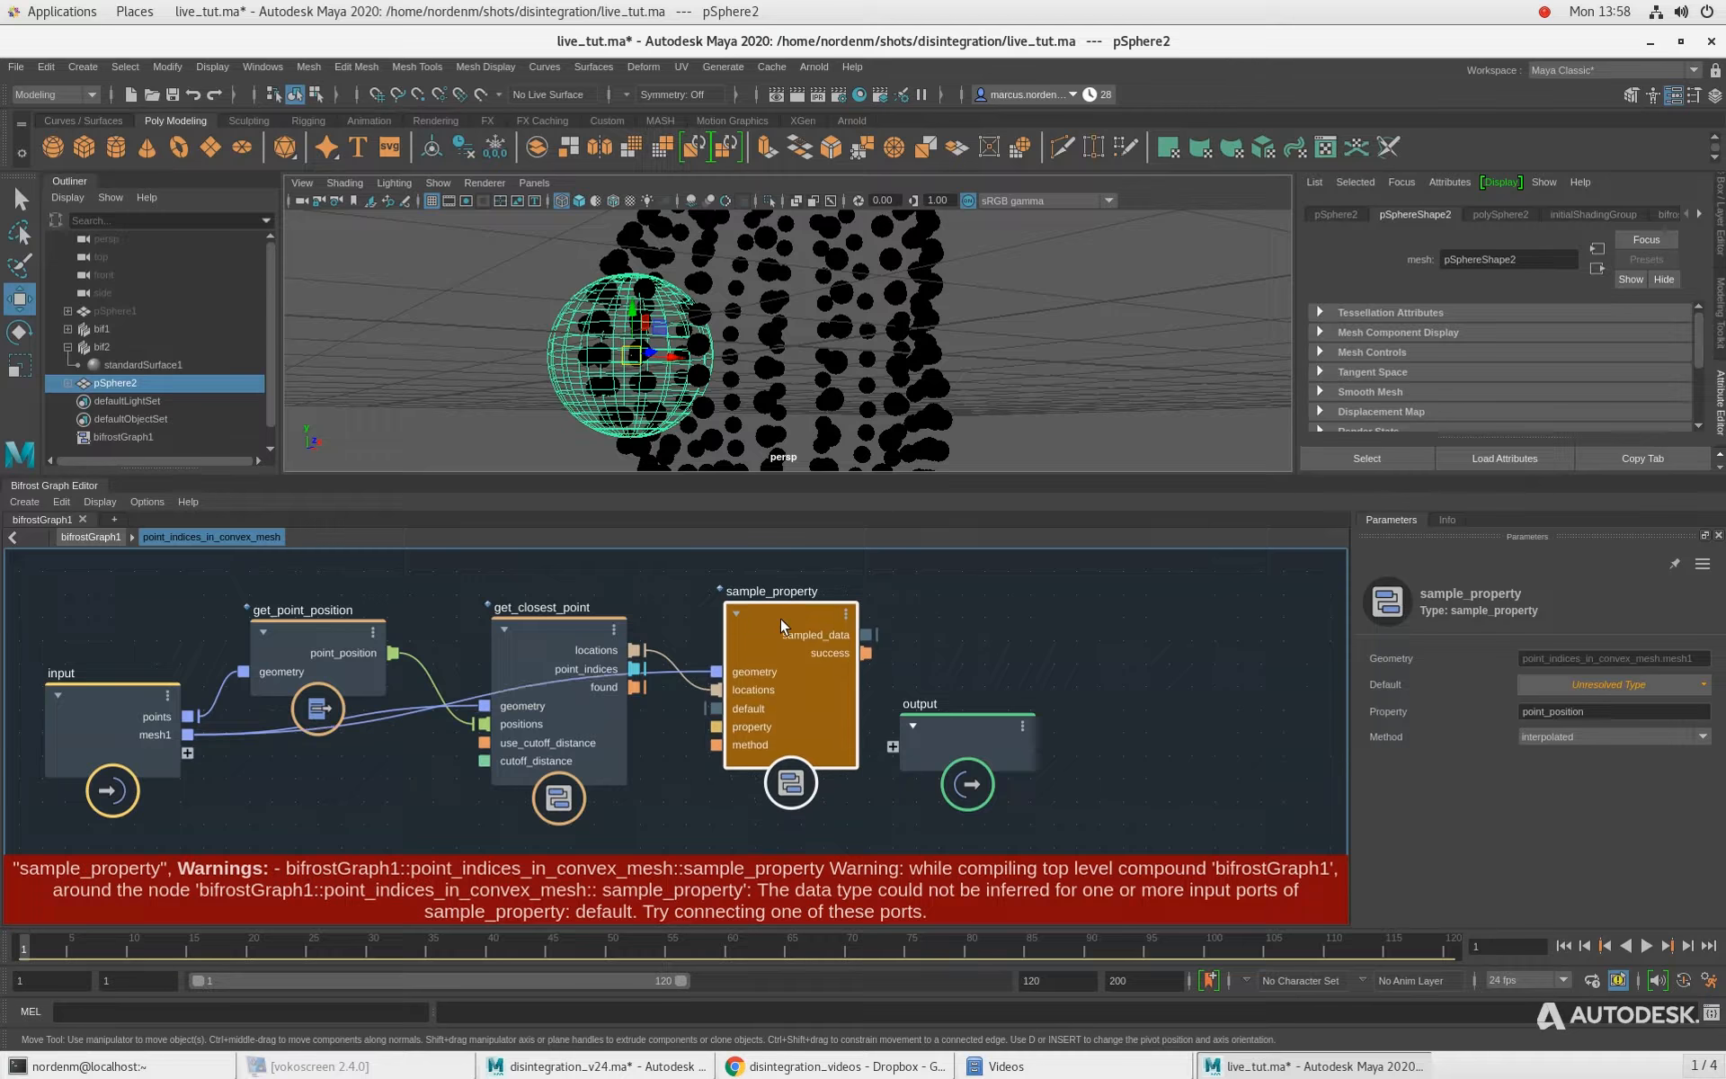
Step: Set sample_property's property to point_normal and its default type to Math::float3
{"action": "left_click", "coordinate": [1604, 712]}
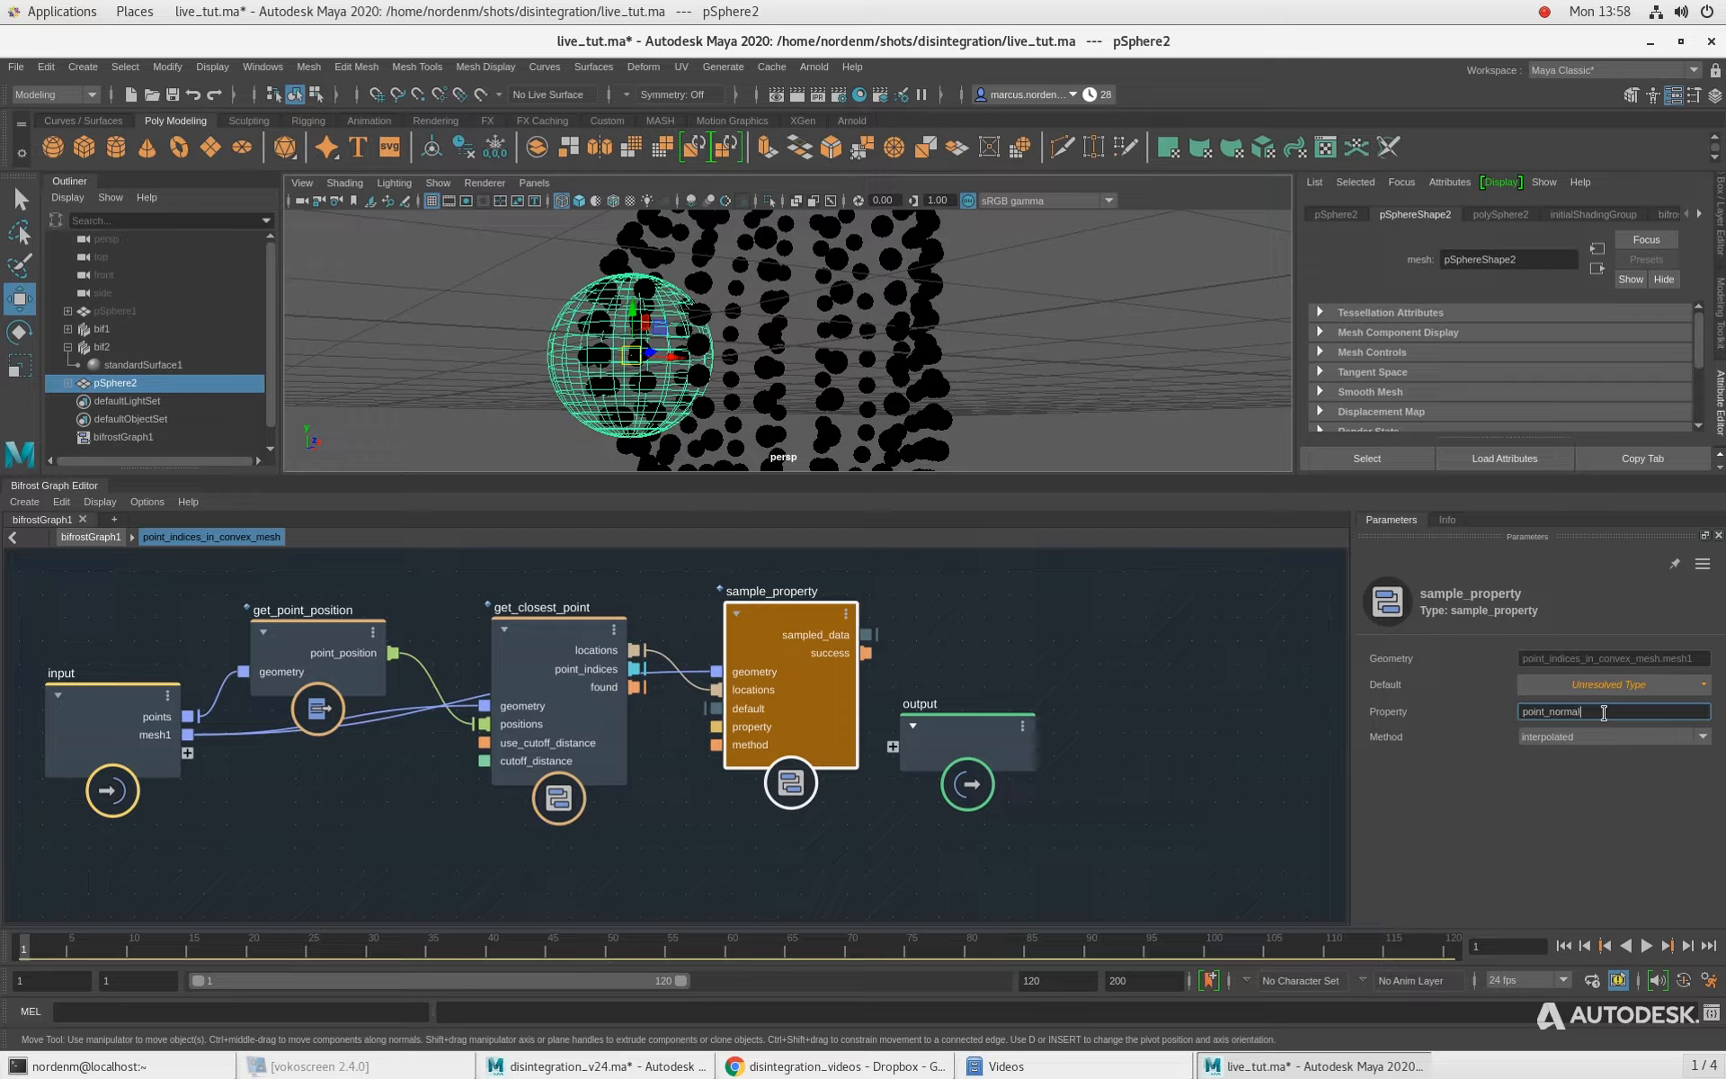
{"action": "left_click", "coordinate": [1610, 682]}
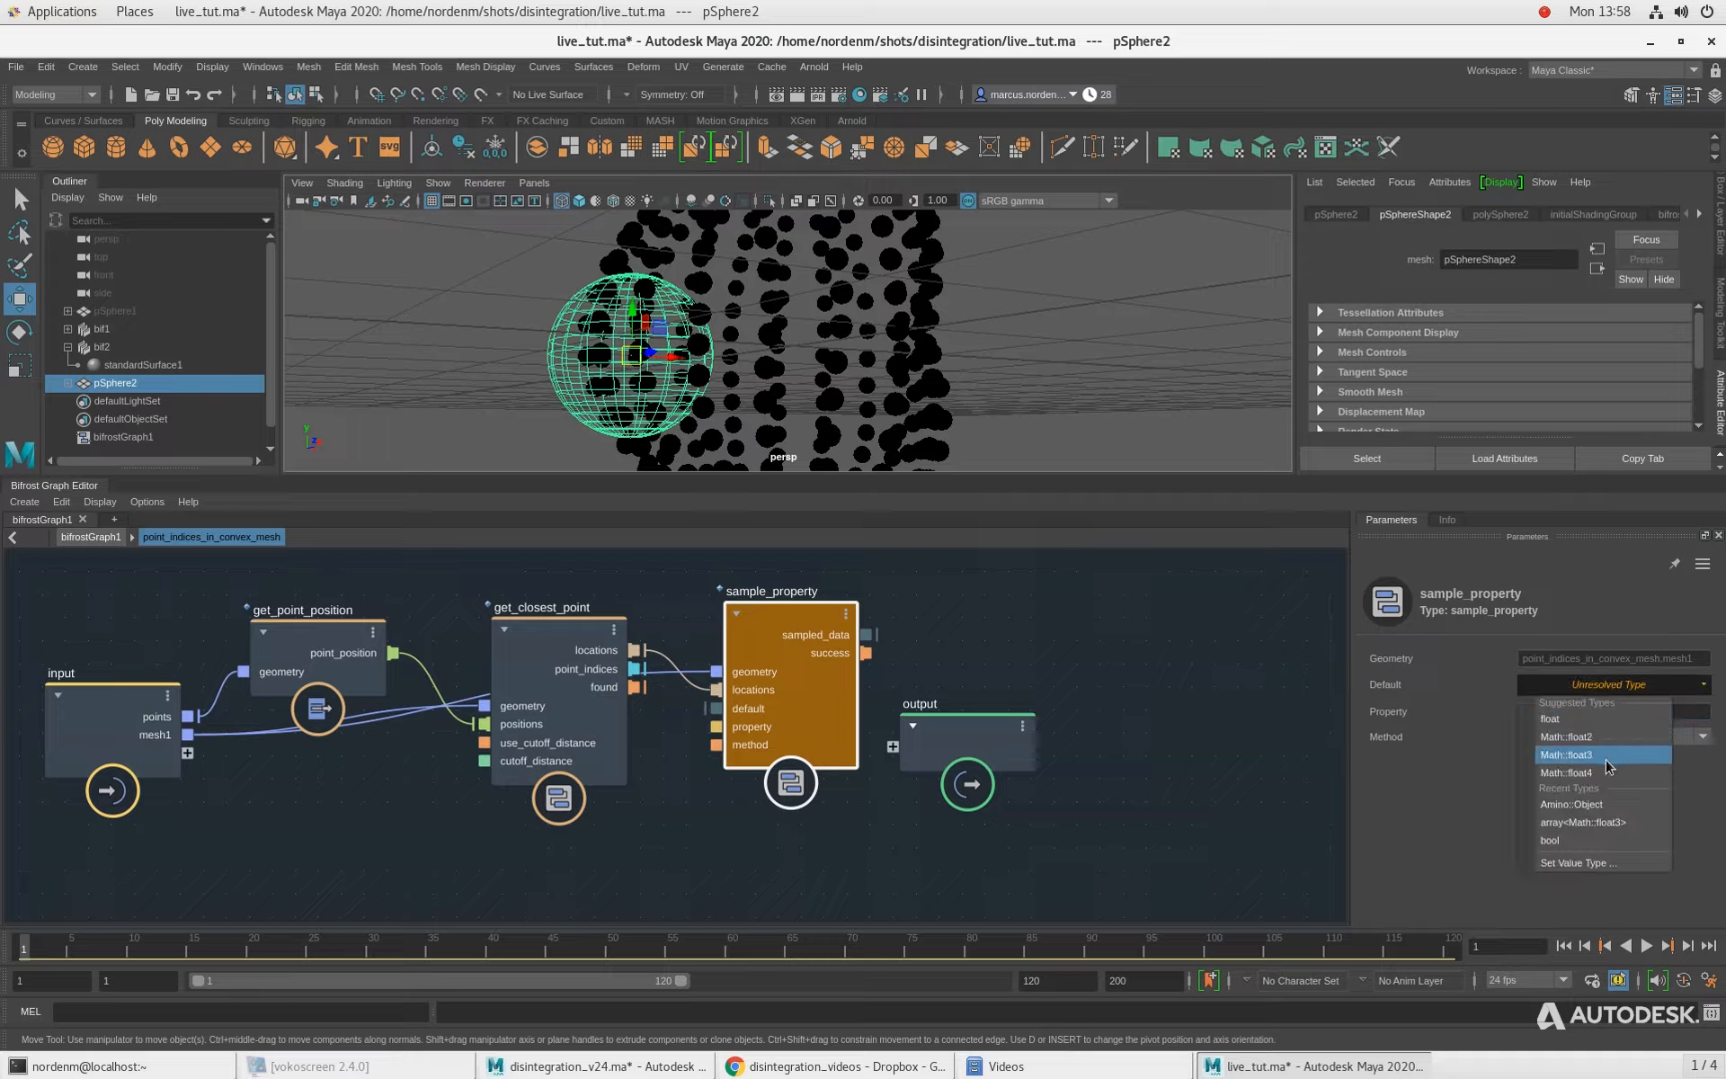
{"action": "left_click", "coordinate": [1608, 758]}
Step: Rearrange get_closest_point and sample_property, and move the output node farther away from them
{"action": "left_click", "coordinate": [571, 645]}
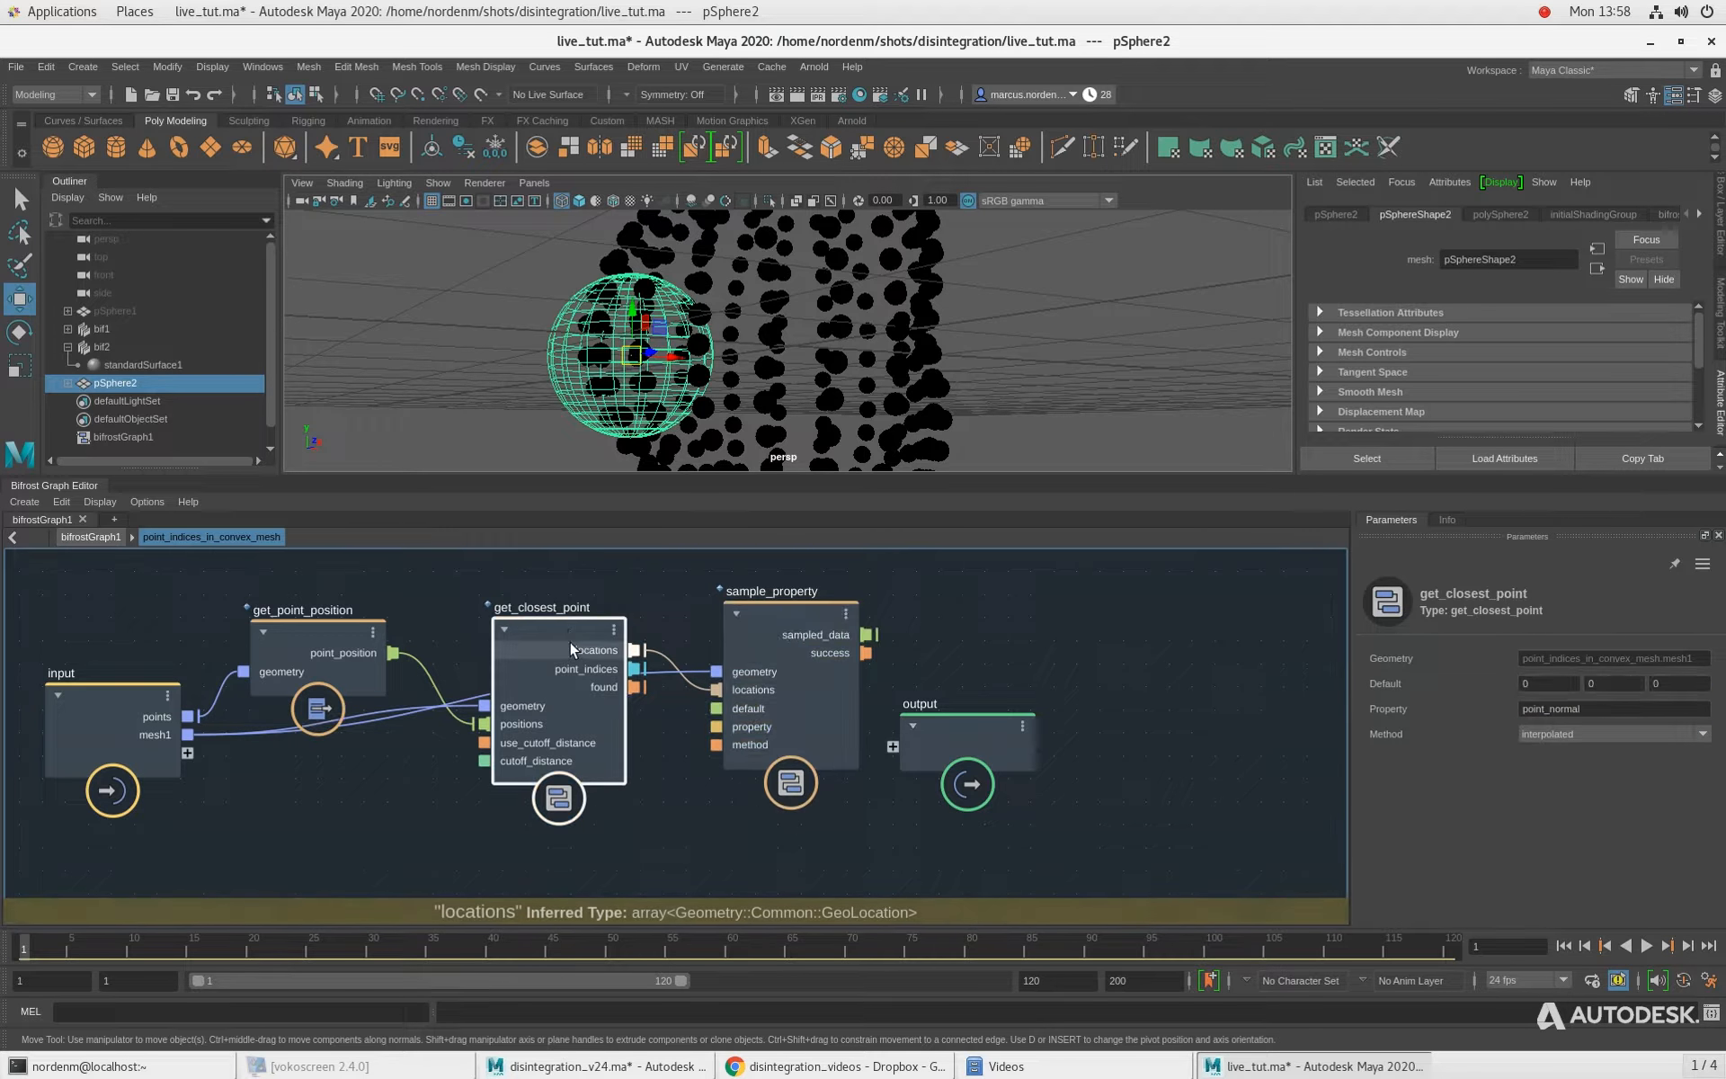
{"action": "left_click_drag", "start_coordinate": [571, 646], "coordinate": [560, 606]}
{"action": "left_click_drag", "start_coordinate": [762, 689], "coordinate": [743, 720]}
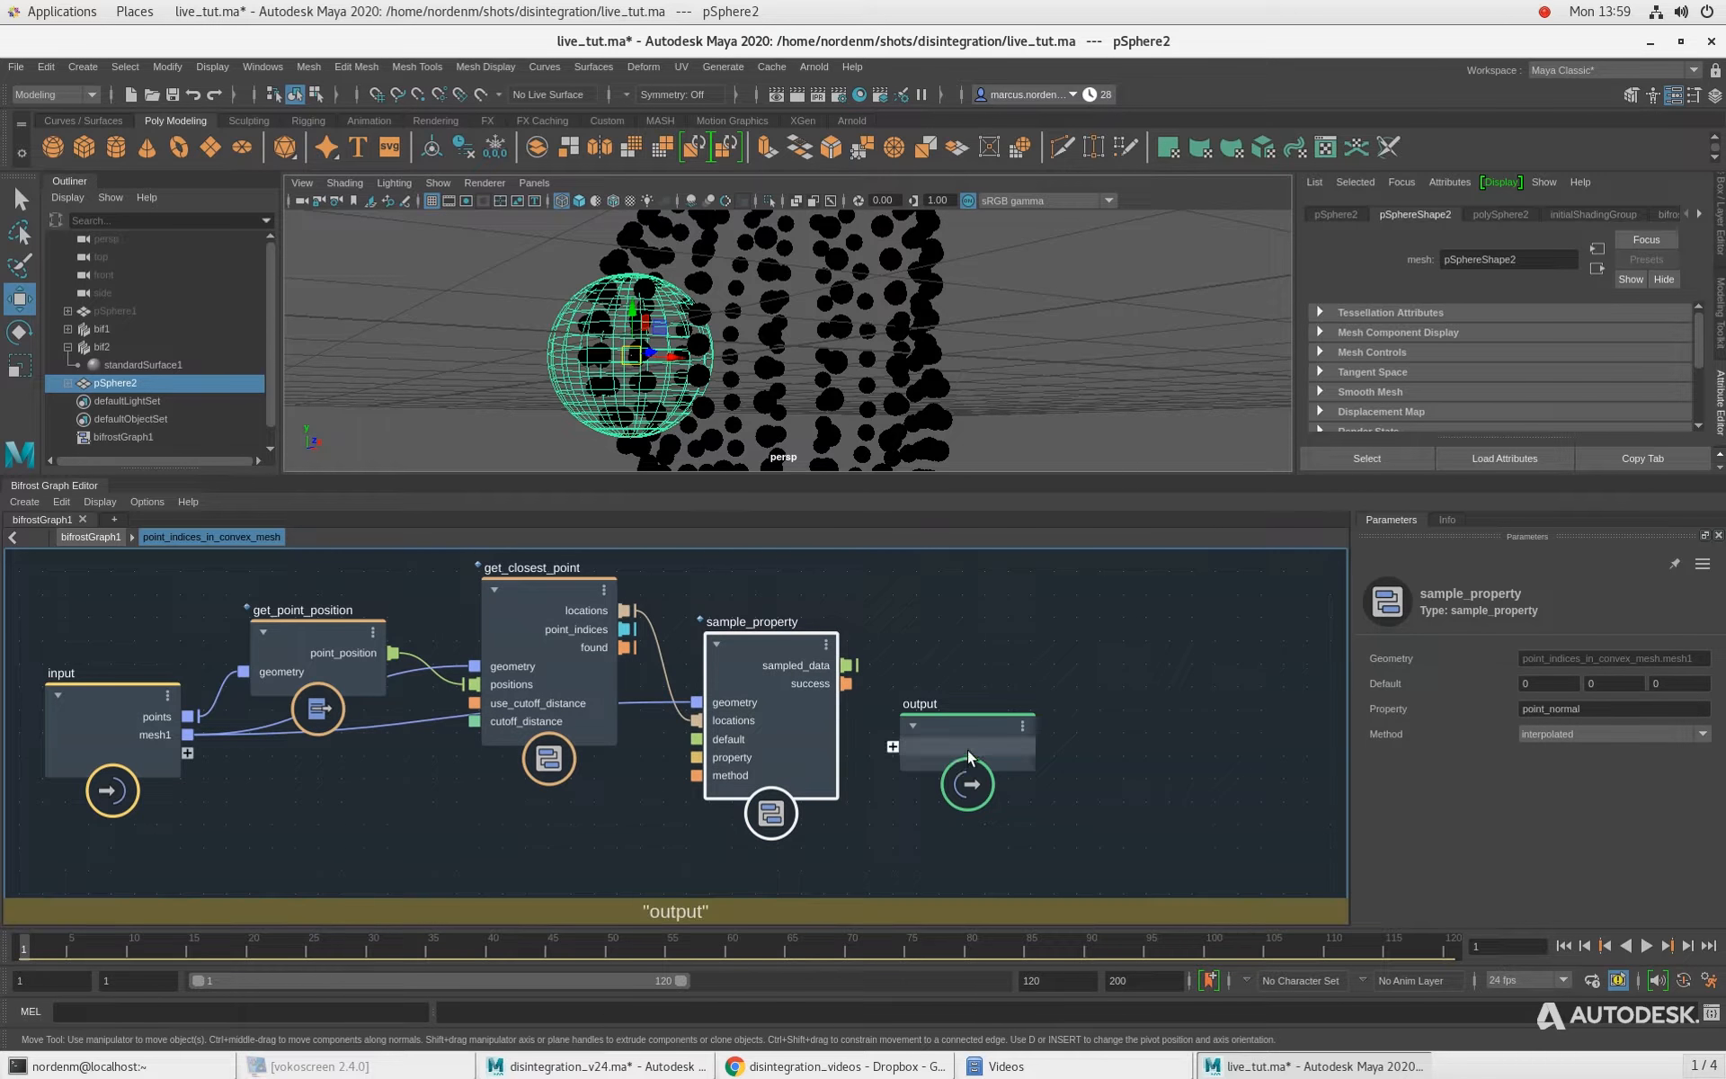
{"action": "left_click_drag", "start_coordinate": [967, 751], "coordinate": [1191, 750]}
{"action": "scroll", "coordinate": [1086, 802], "scroll_direction": "down", "scroll_amount": 3}
{"action": "middle_click_drag", "start_coordinate": [744, 823], "coordinate": [688, 799], "text": "alt"}
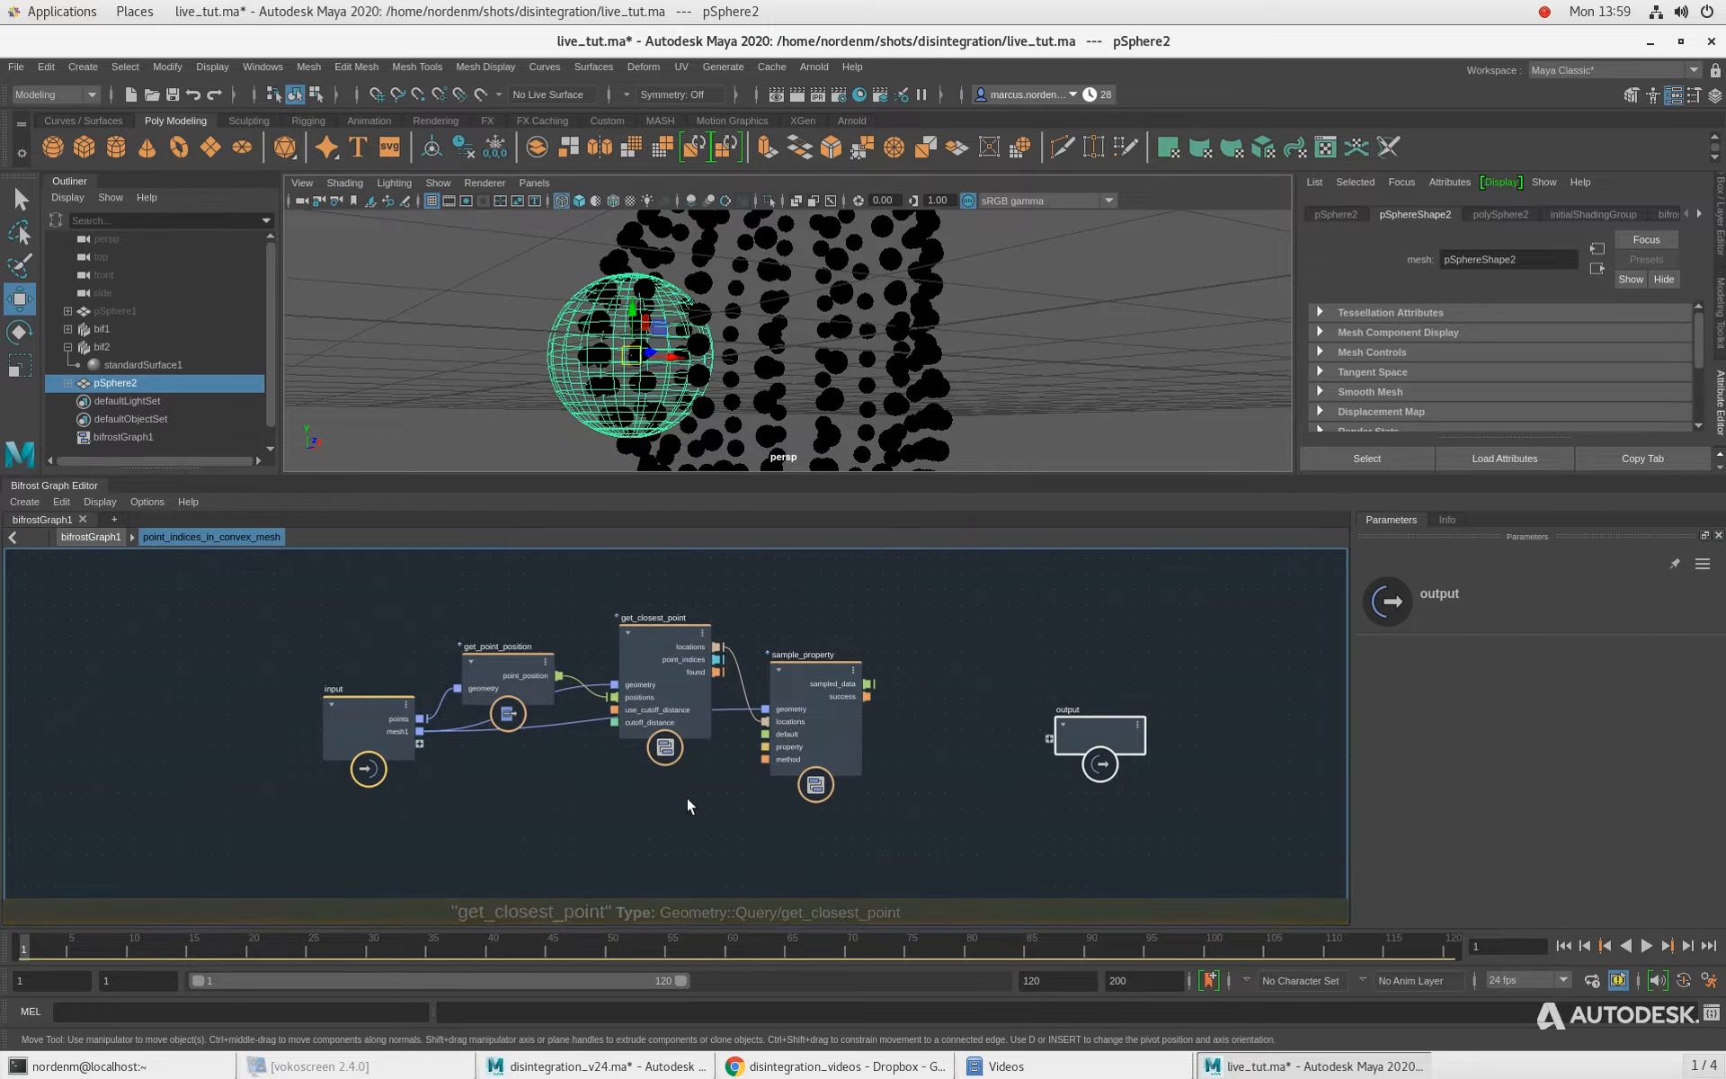
Step: Add a second sample_property node below the first and set its default type to Math::float3
{"action": "left_click", "coordinate": [780, 860]}
{"action": "key", "text": "Tab"}
{"action": "type", "text": "sample_pos"}
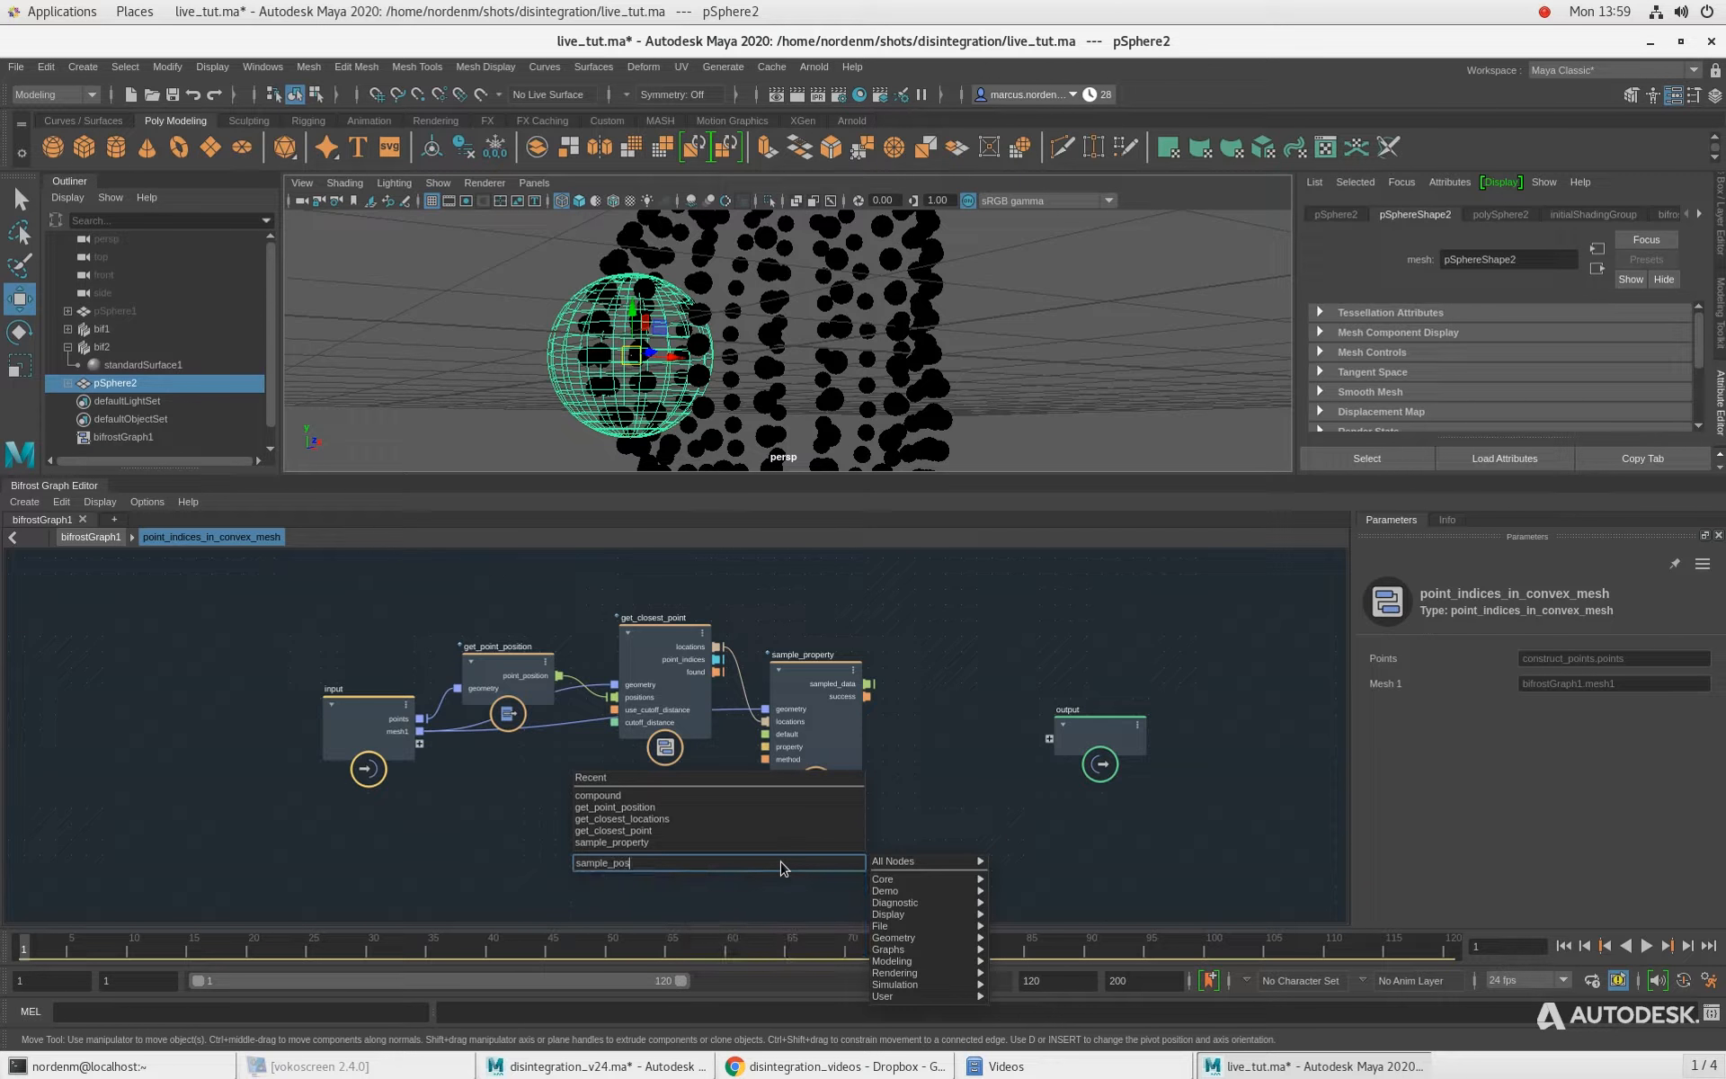
{"action": "key", "text": "BackSpace"}
{"action": "key", "text": "BackSpace"}
{"action": "key", "text": "BackSpace"}
{"action": "type", "text": "sp"}
{"action": "key", "text": "BackSpace"}
{"action": "key", "text": "BackSpace"}
{"action": "type", "text": "pro"}
{"action": "key", "text": "Return"}
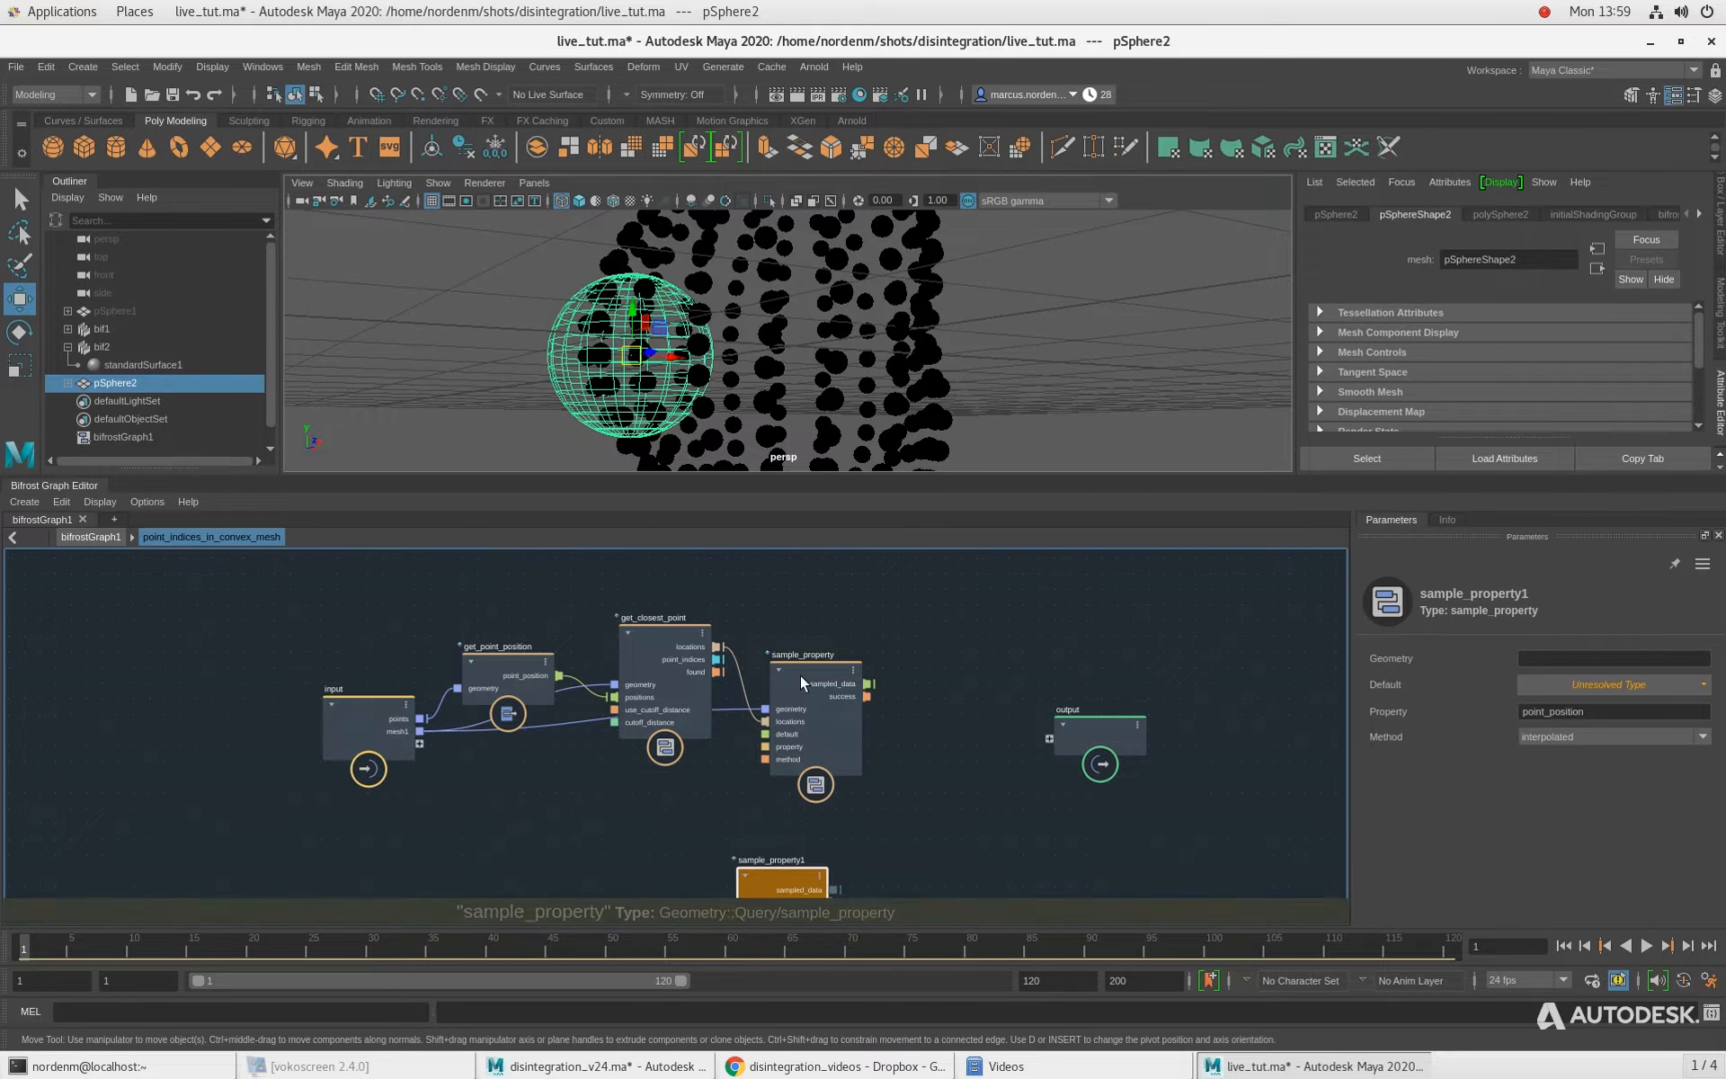
{"action": "left_click_drag", "start_coordinate": [791, 835], "coordinate": [822, 784]}
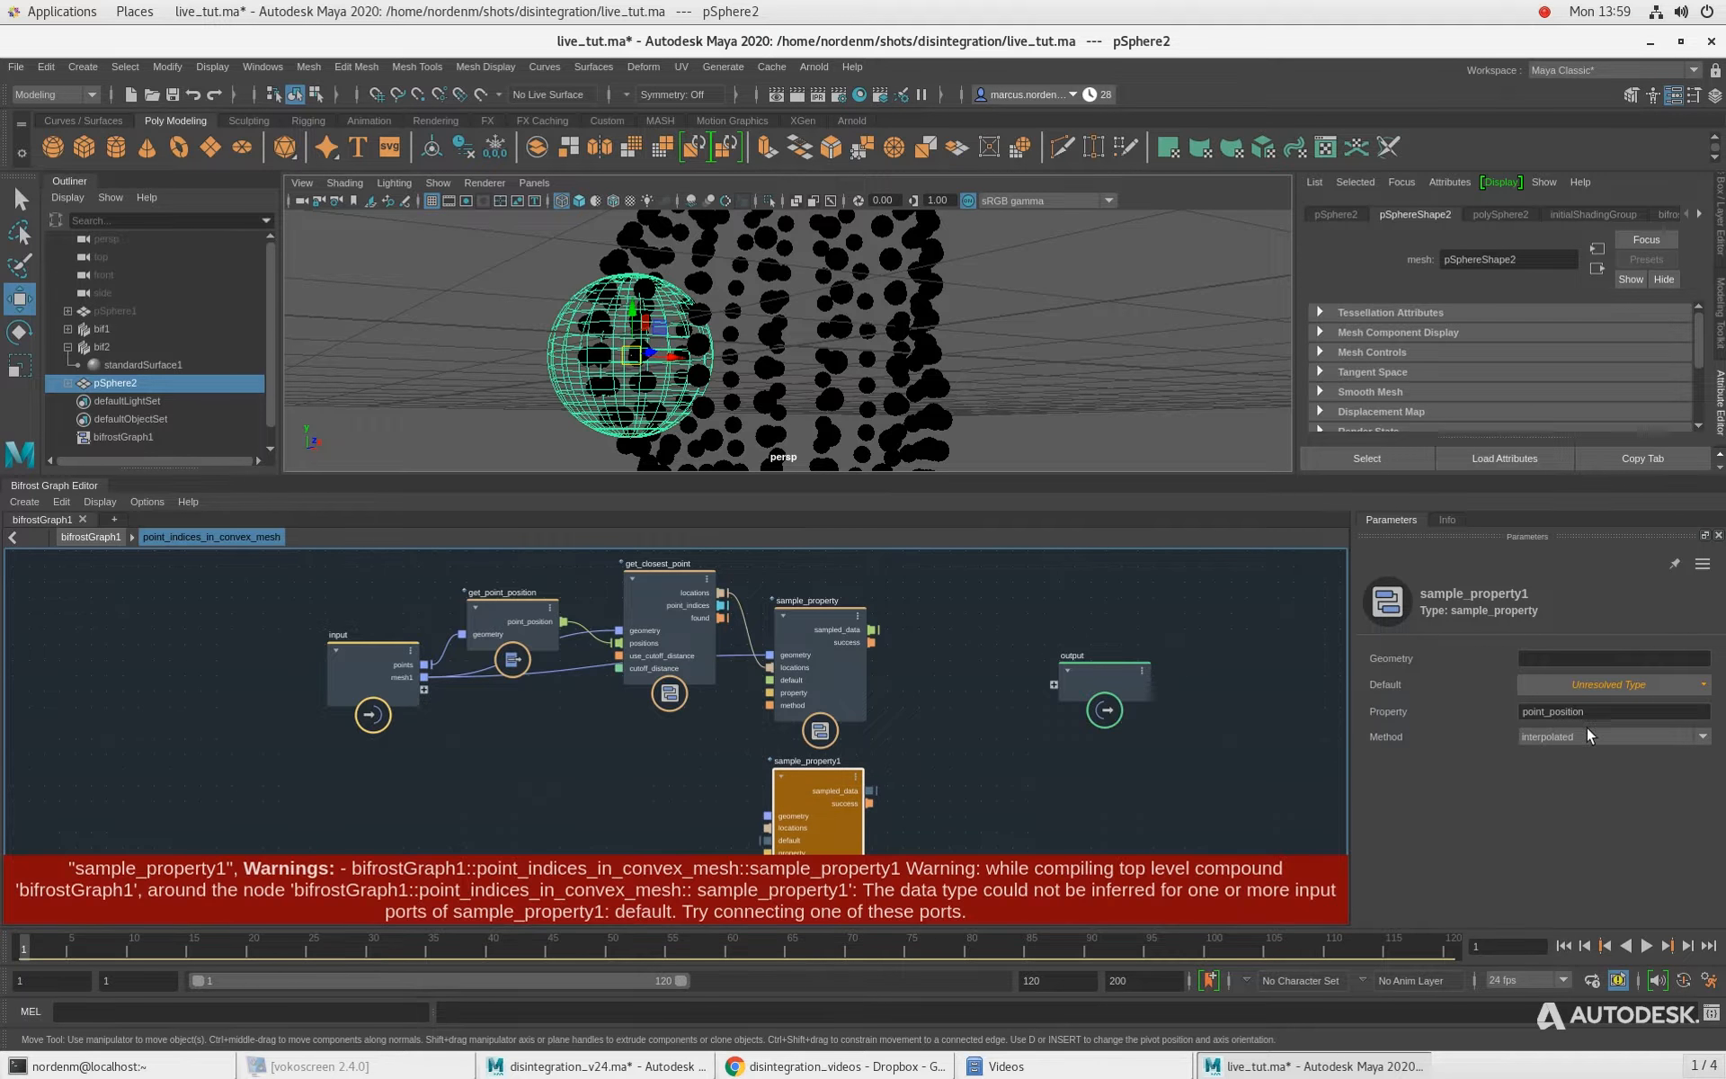
{"action": "left_click", "coordinate": [1579, 687]}
{"action": "left_click", "coordinate": [1589, 755]}
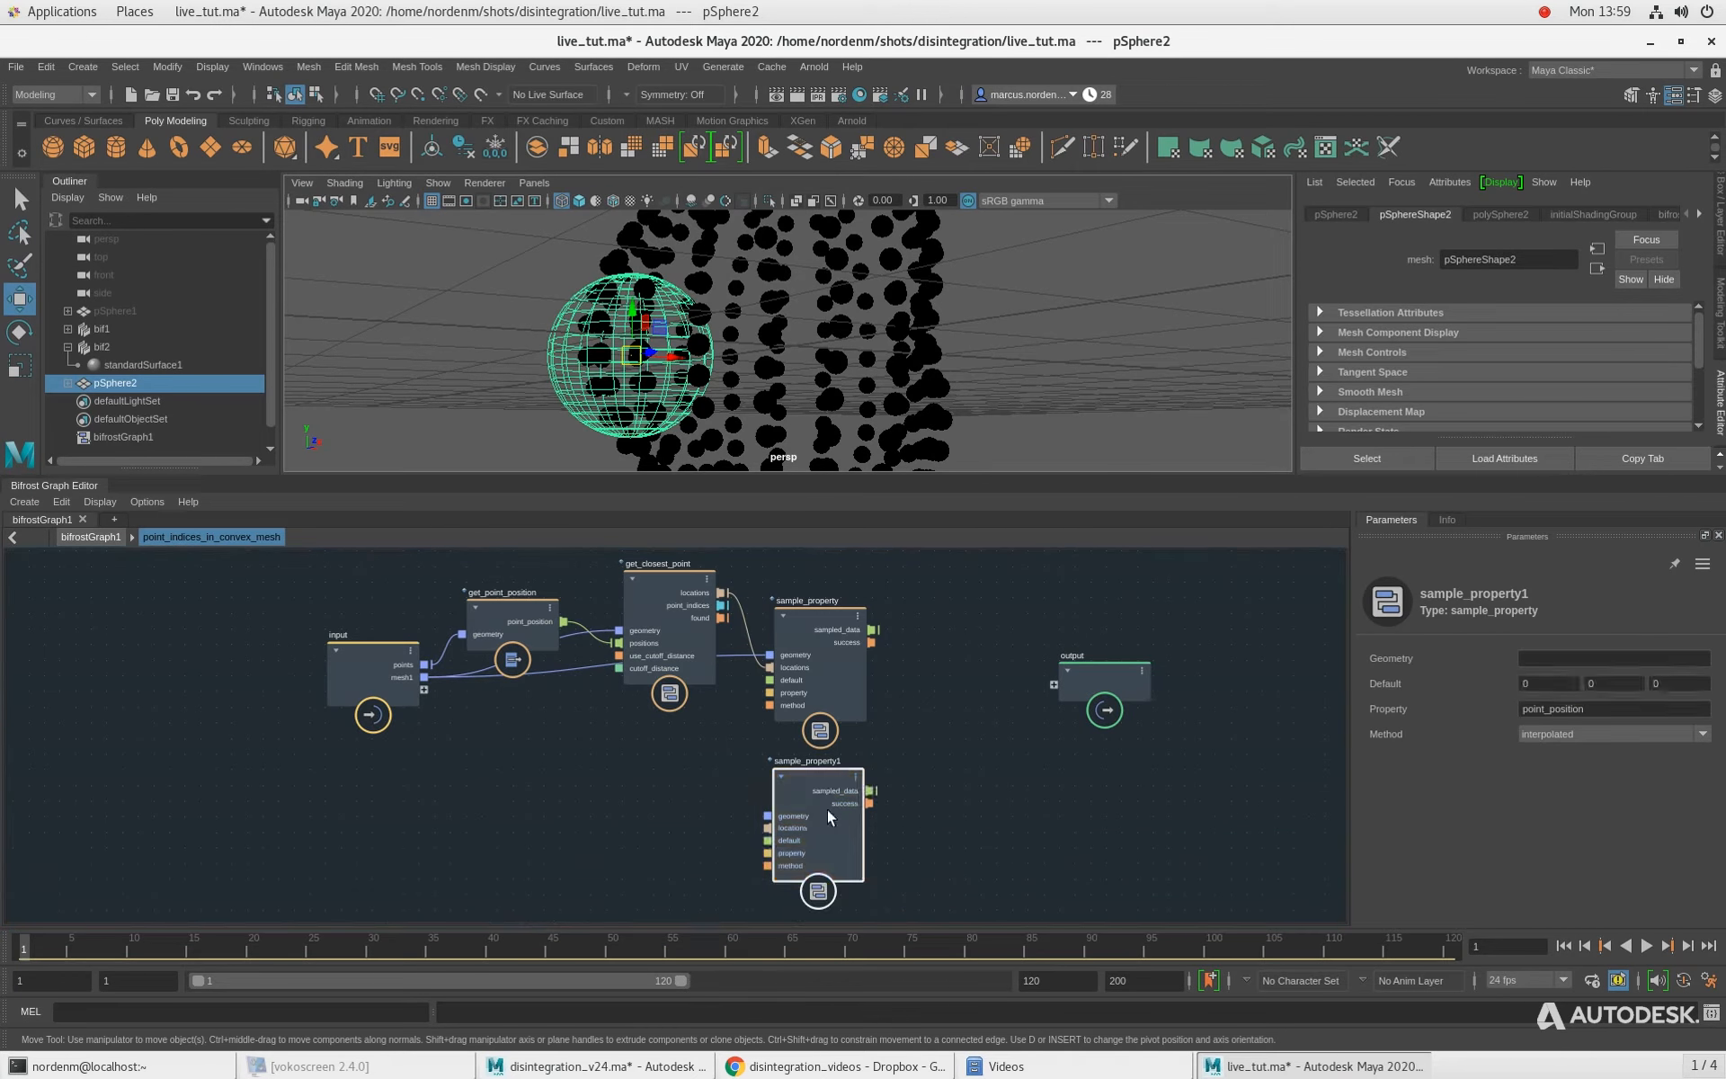
Step: Connect get_closest_point's locations and the input's mesh1 to sample_property1's locations and geometry
{"action": "scroll", "coordinate": [606, 780], "scroll_direction": "up", "scroll_amount": 1}
{"action": "left_click_drag", "start_coordinate": [751, 564], "coordinate": [855, 788]}
{"action": "left_click_drag", "start_coordinate": [468, 695], "coordinate": [808, 813]}
{"action": "scroll", "coordinate": [551, 836], "scroll_direction": "down", "scroll_amount": 1}
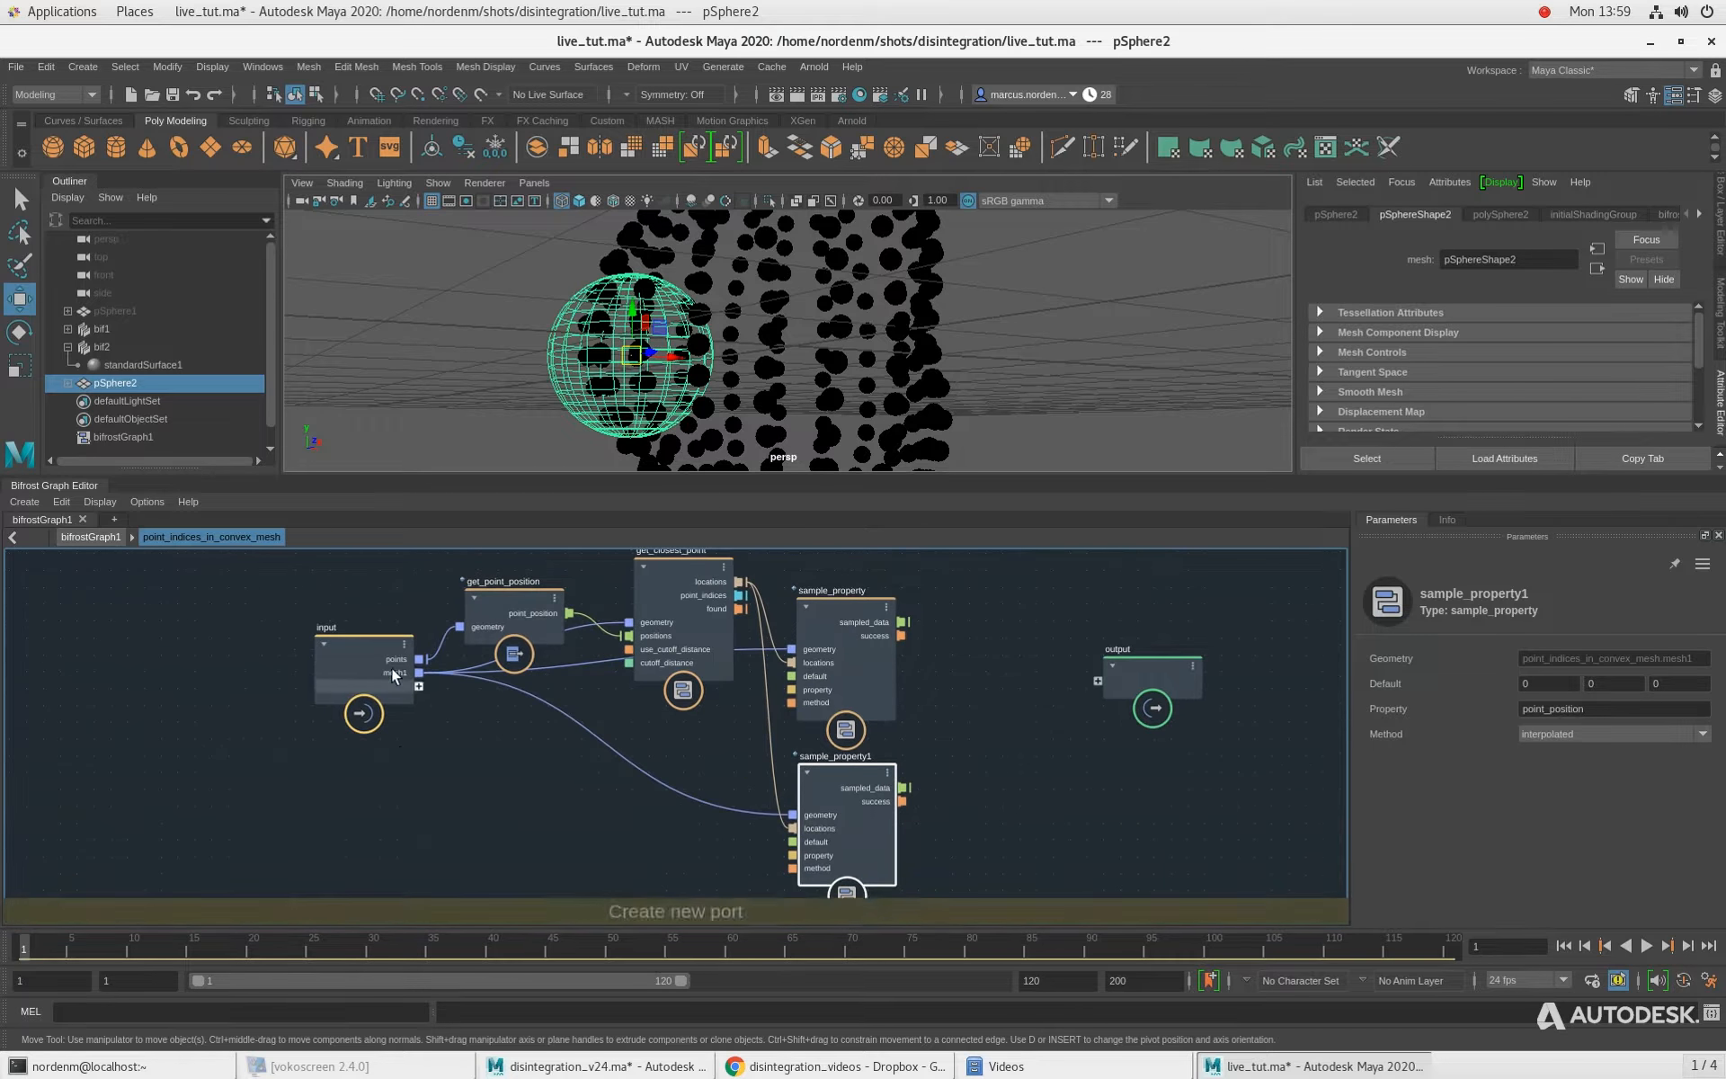
Step: Spread out the input, get_point_position, get_closest_point and output nodes to make room in the compound
{"action": "left_click_drag", "start_coordinate": [393, 676], "coordinate": [325, 793]}
{"action": "left_click_drag", "start_coordinate": [492, 613], "coordinate": [445, 632]}
{"action": "left_click_drag", "start_coordinate": [676, 602], "coordinate": [640, 618]}
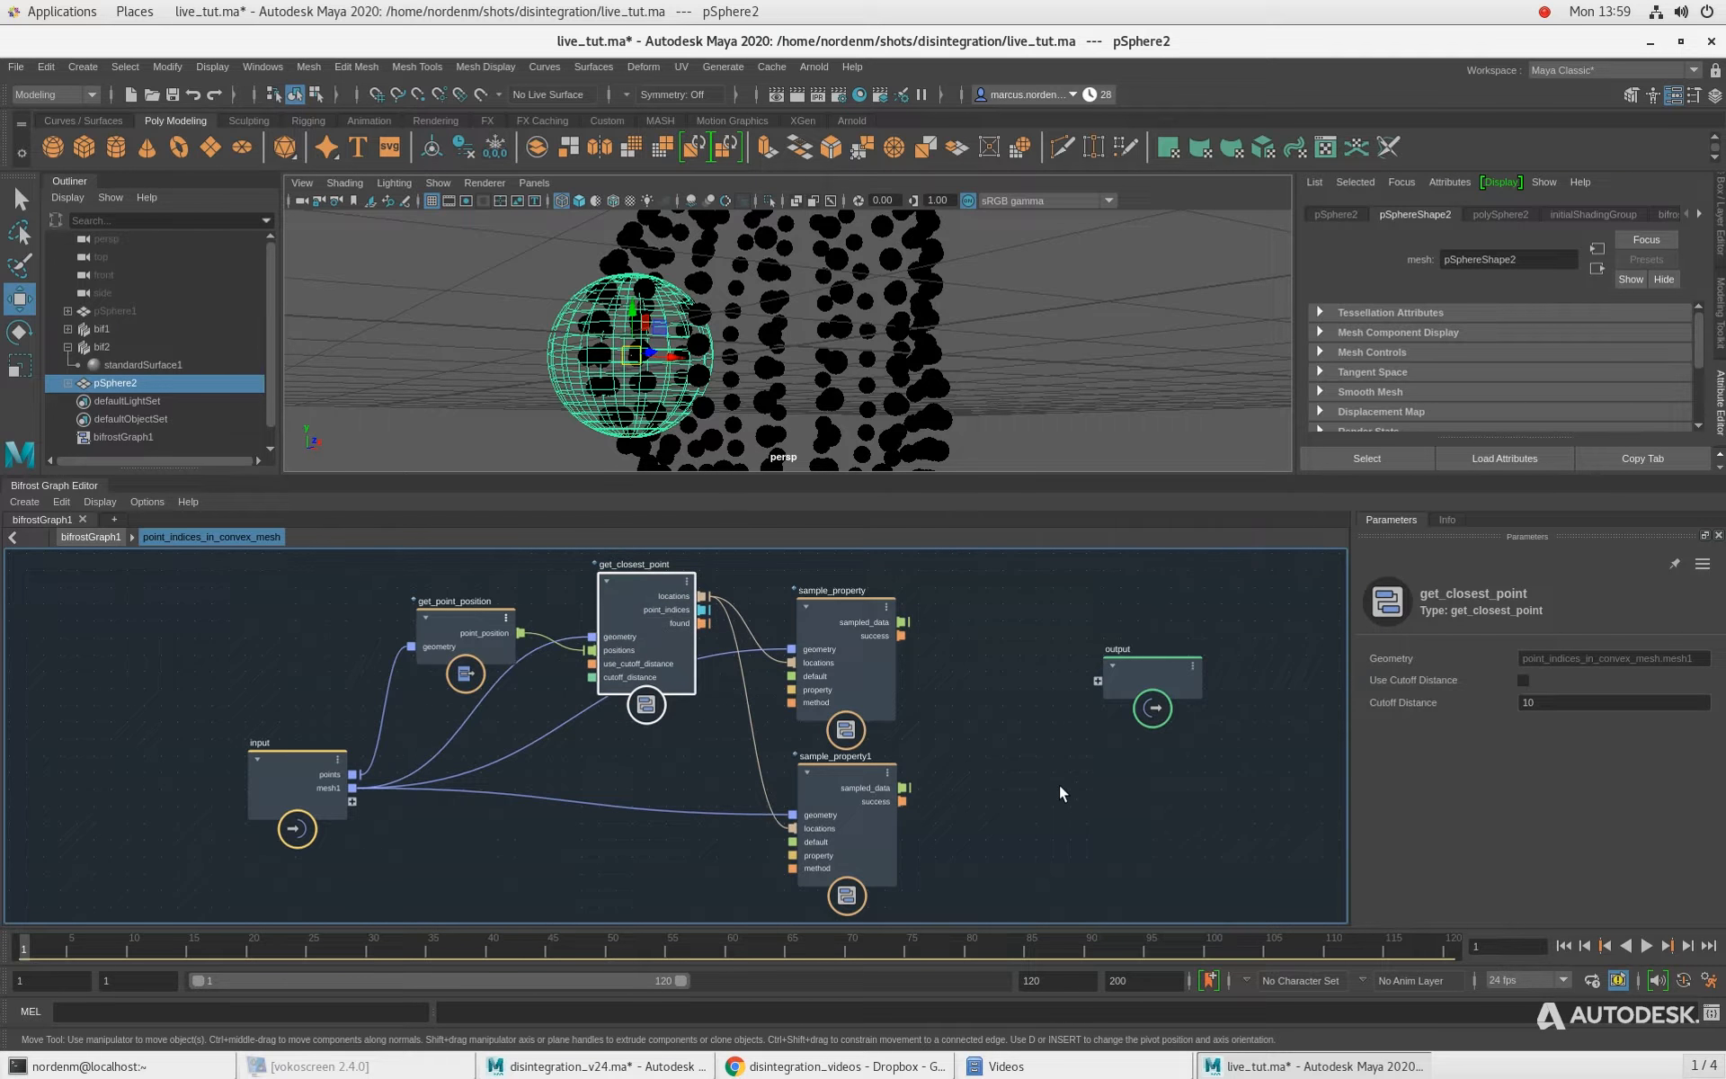
{"action": "middle_click_drag", "start_coordinate": [1059, 784], "coordinate": [905, 774]}
{"action": "left_click_drag", "start_coordinate": [979, 673], "coordinate": [1146, 681]}
Step: Add a dot node and connect the first sample_property's sampled_data to its first input
{"action": "left_click", "coordinate": [867, 623]}
{"action": "key", "text": "Tab"}
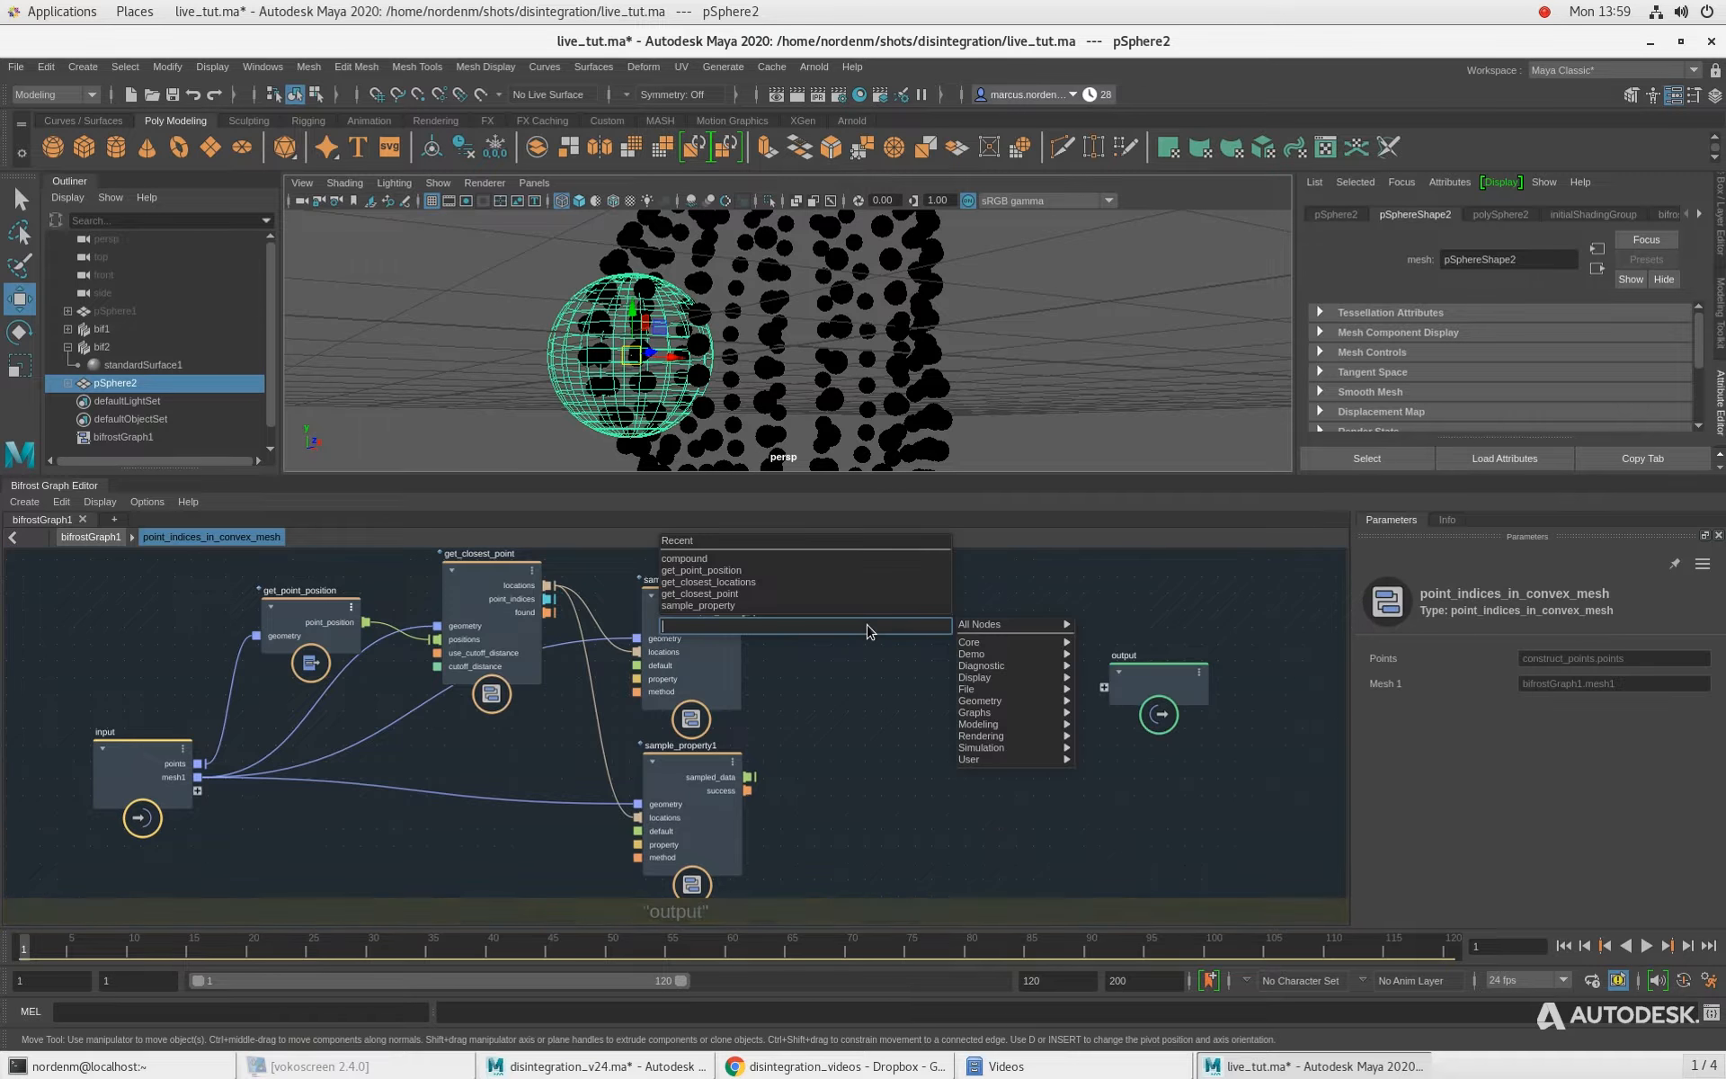
{"action": "type", "text": "d"}
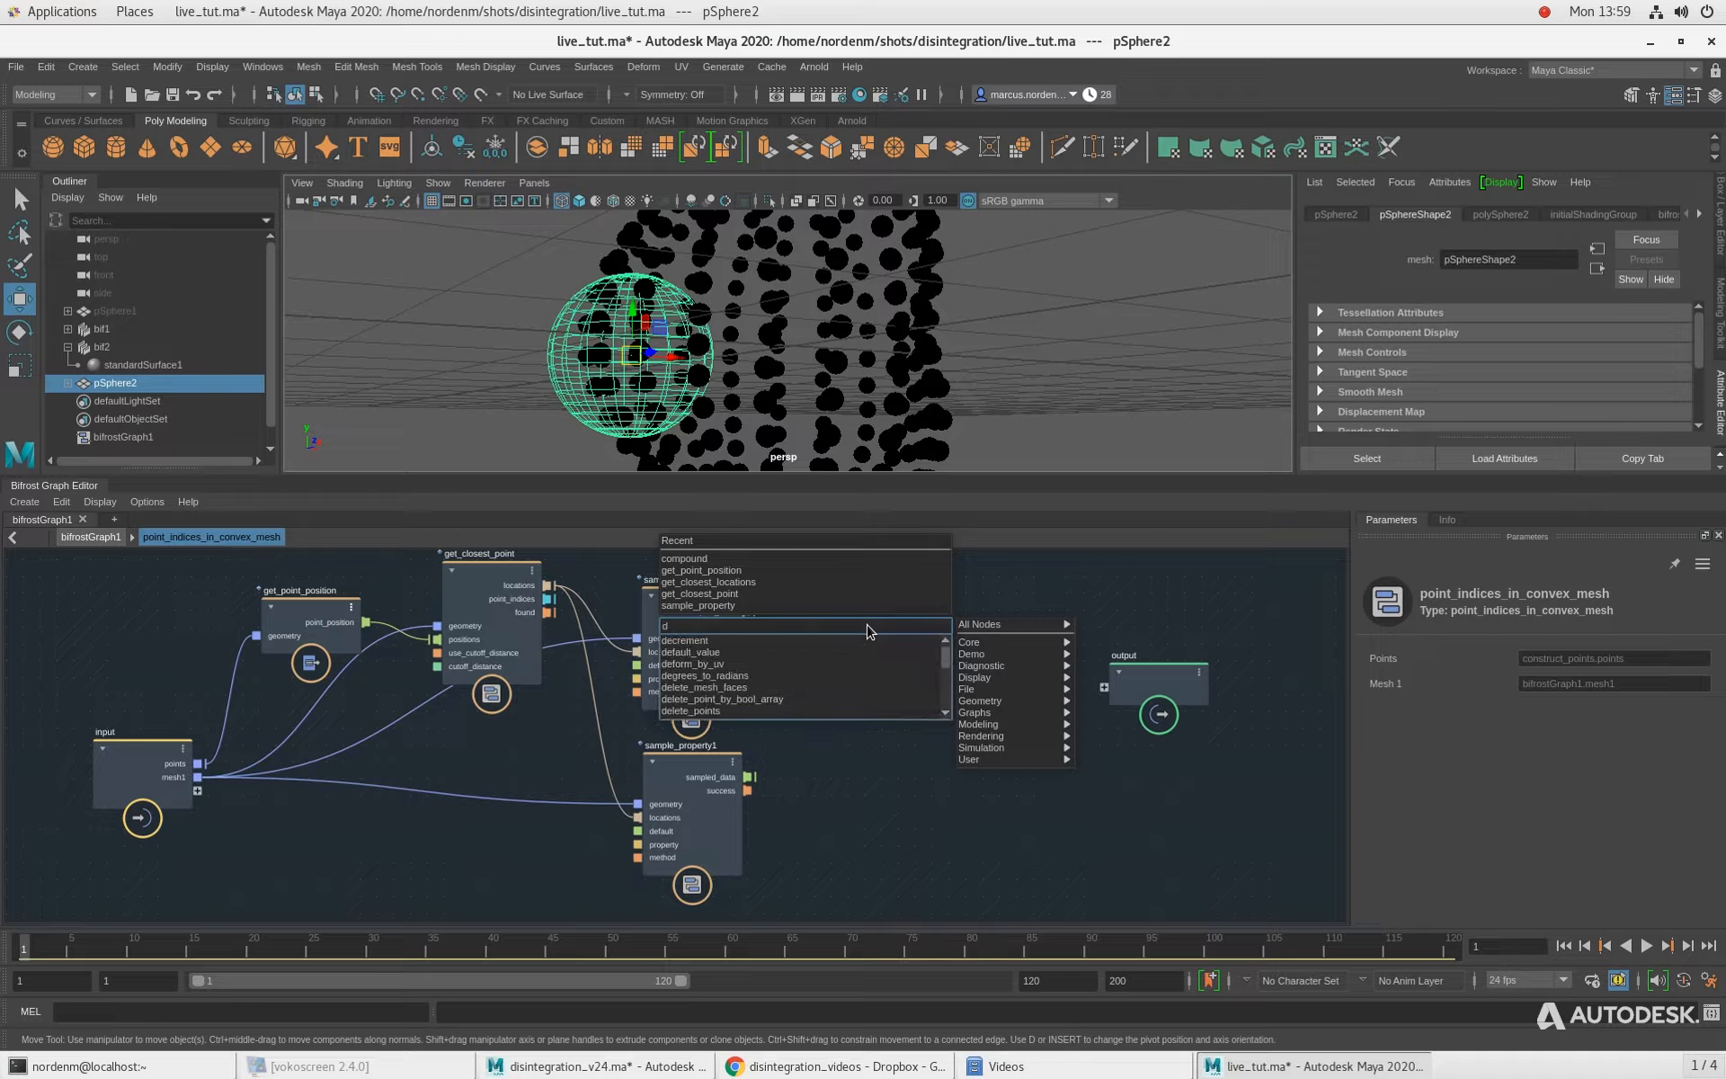
{"action": "type", "text": "ot"}
{"action": "key", "text": "Down"}
{"action": "key", "text": "Return"}
{"action": "left_click_drag", "start_coordinate": [901, 659], "coordinate": [747, 611]}
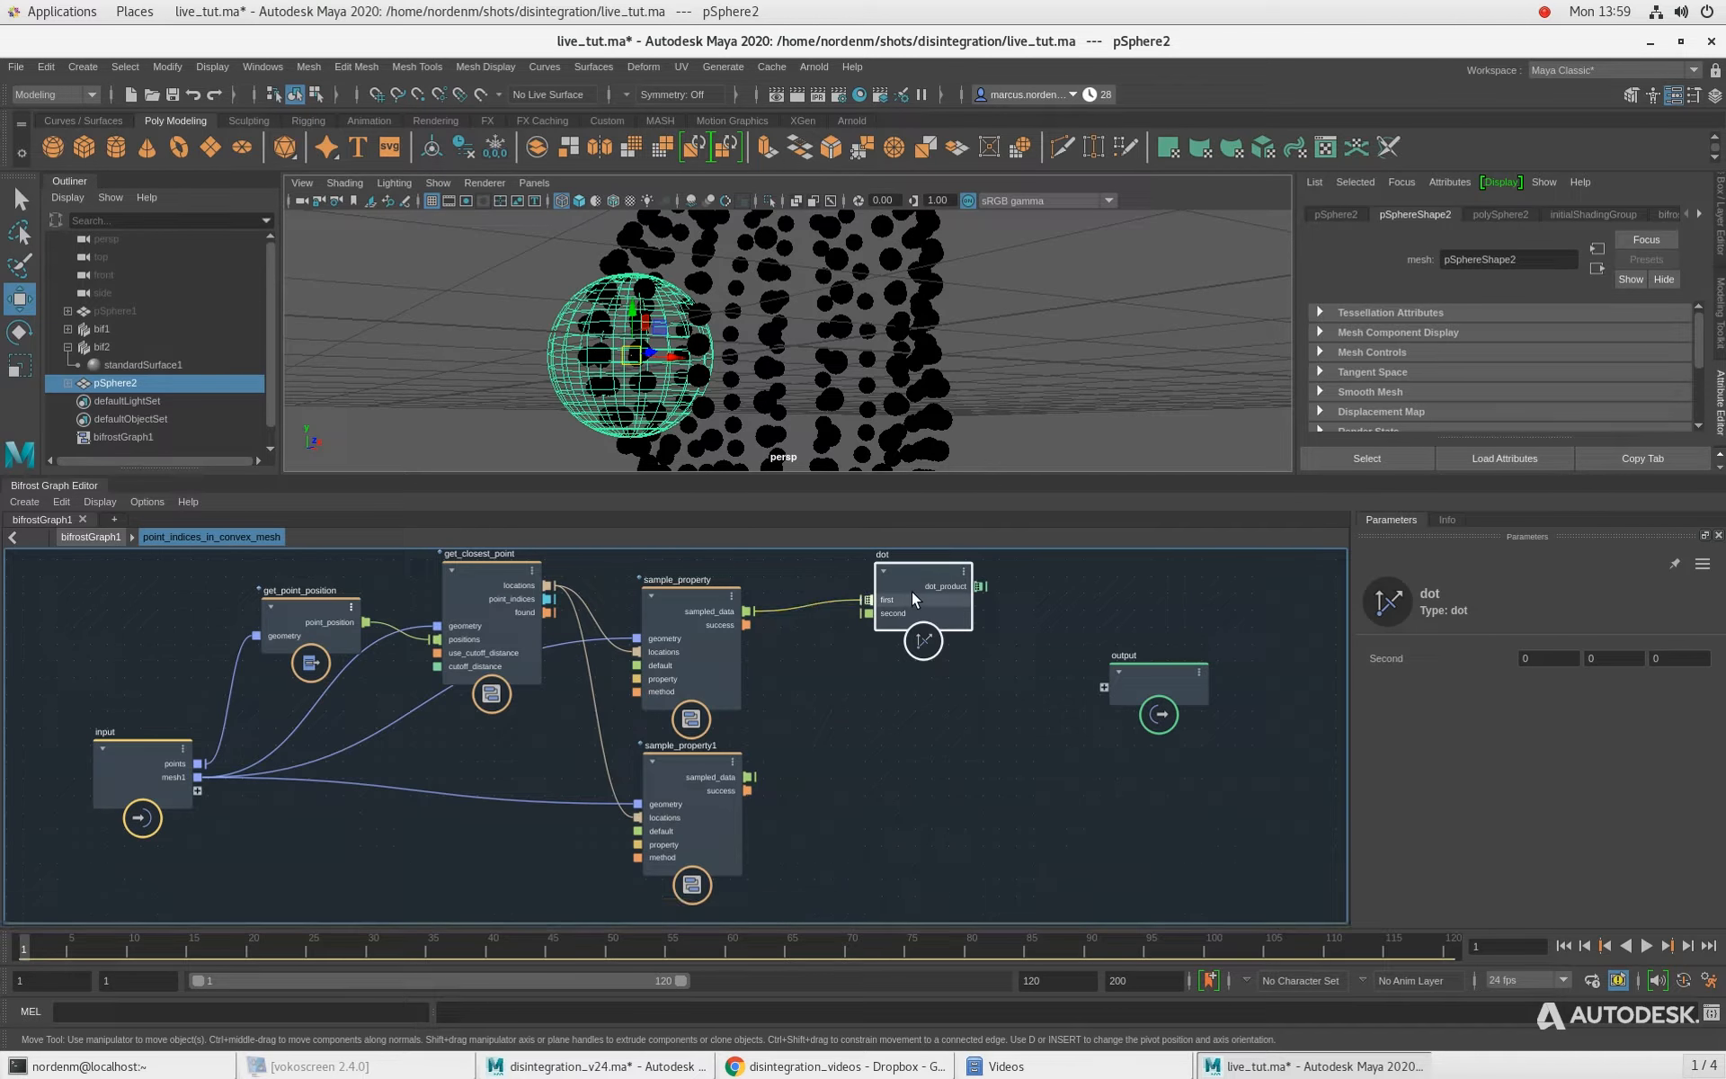
{"action": "left_click_drag", "start_coordinate": [912, 598], "coordinate": [920, 619]}
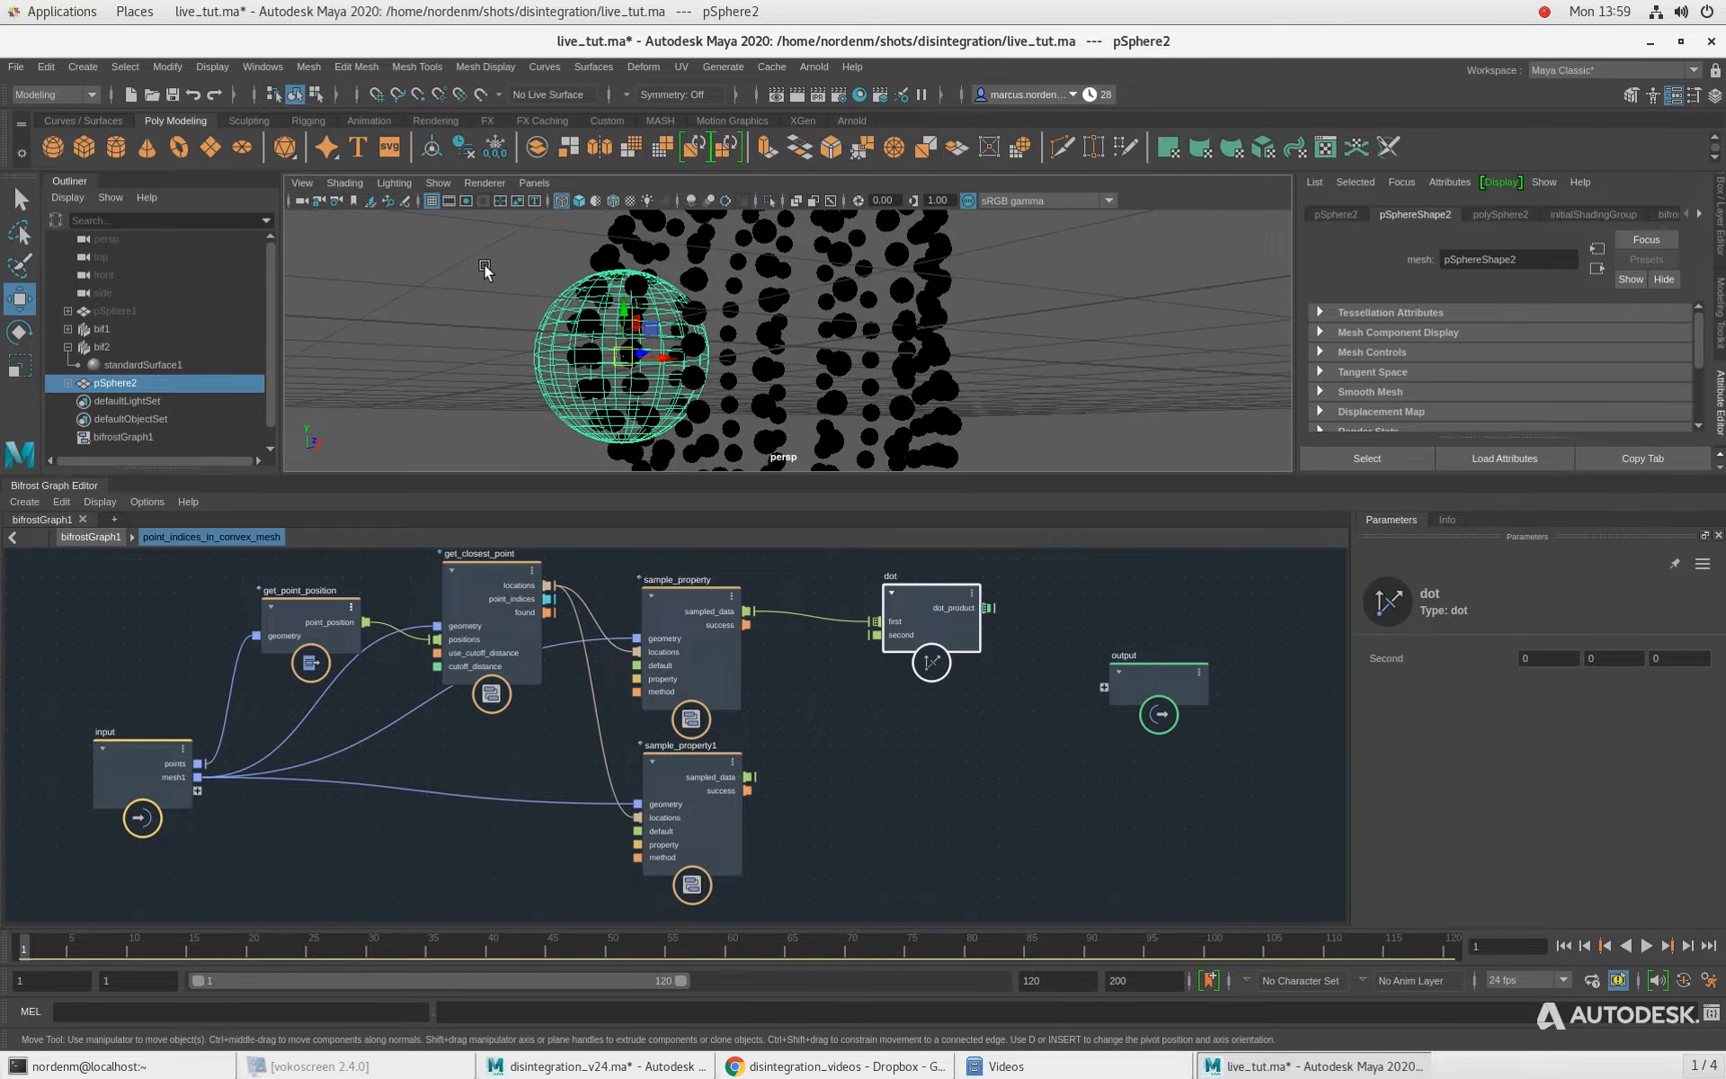
{"action": "middle_click_drag", "start_coordinate": [912, 786], "coordinate": [902, 775], "text": "alt"}
{"action": "left_click", "coordinate": [884, 754]}
{"action": "key", "text": "Tab"}
{"action": "type", "text": "sub"}
{"action": "key", "text": "BackSpace"}
{"action": "key", "text": "BackSpace"}
{"action": "key", "text": "BackSpace"}
{"action": "type", "text": "add"}
{"action": "key", "text": "Return"}
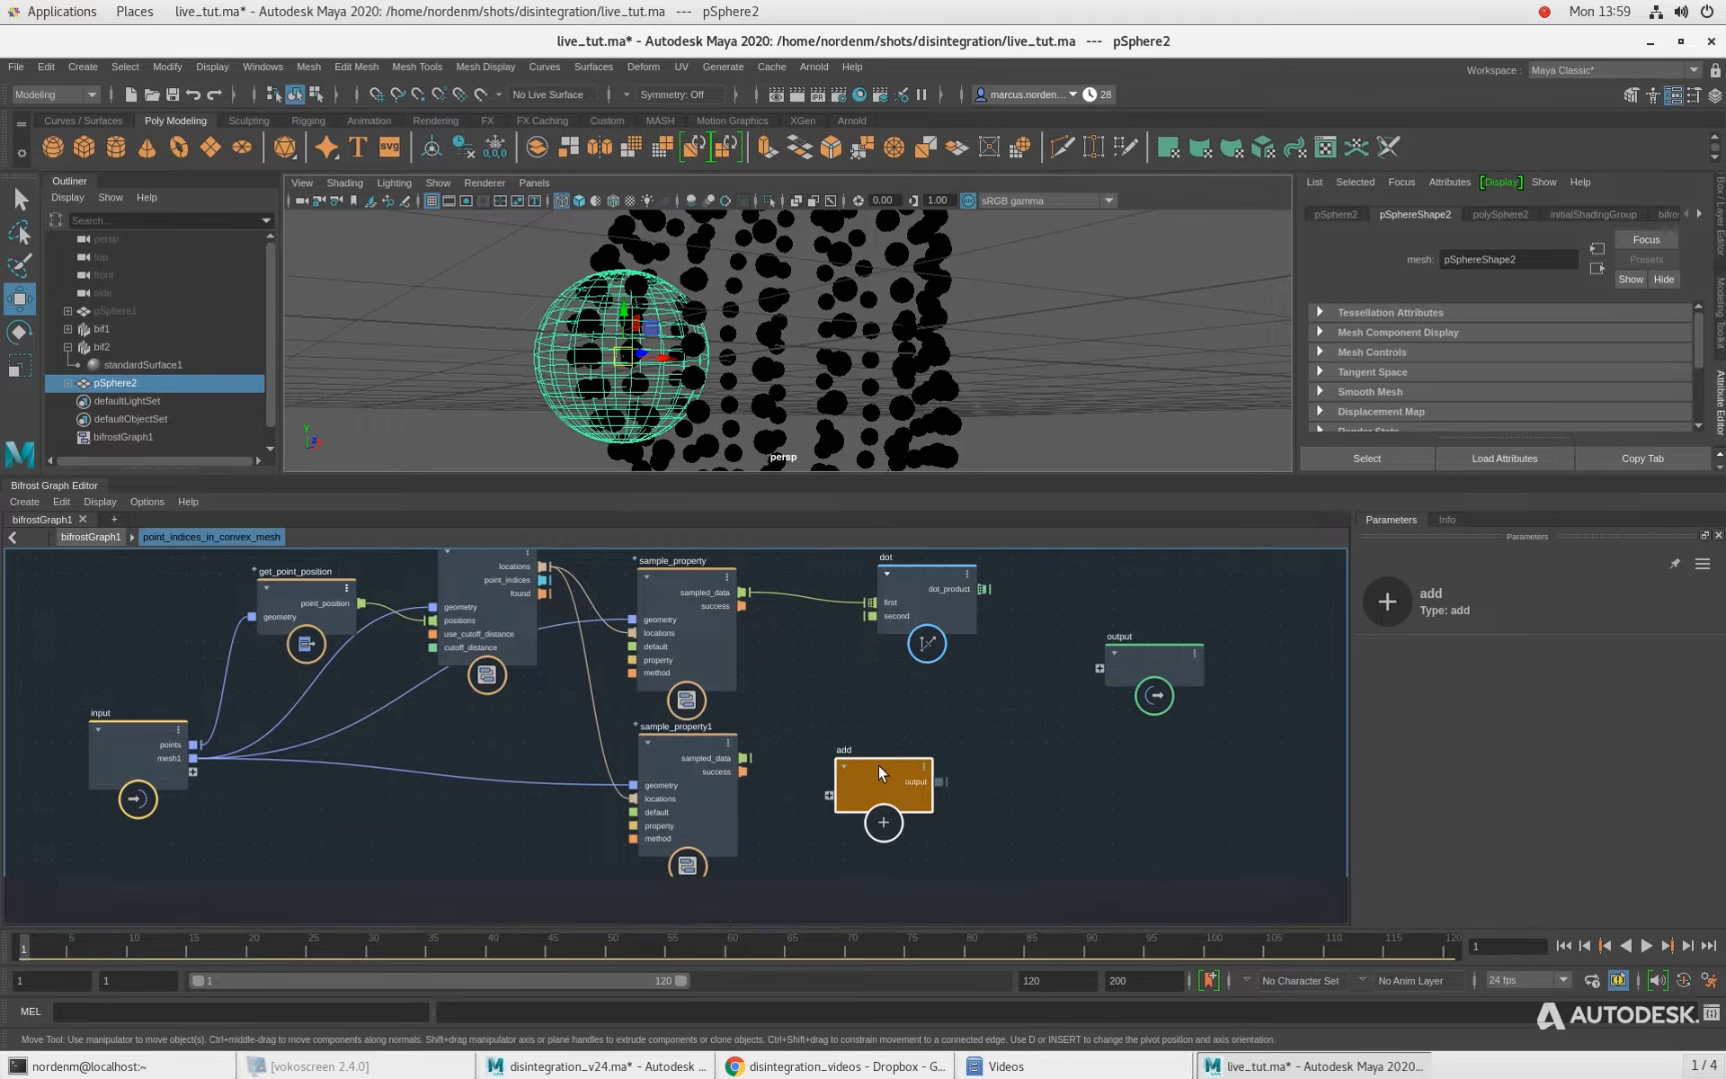
{"action": "left_click_drag", "start_coordinate": [304, 605], "coordinate": [302, 611]}
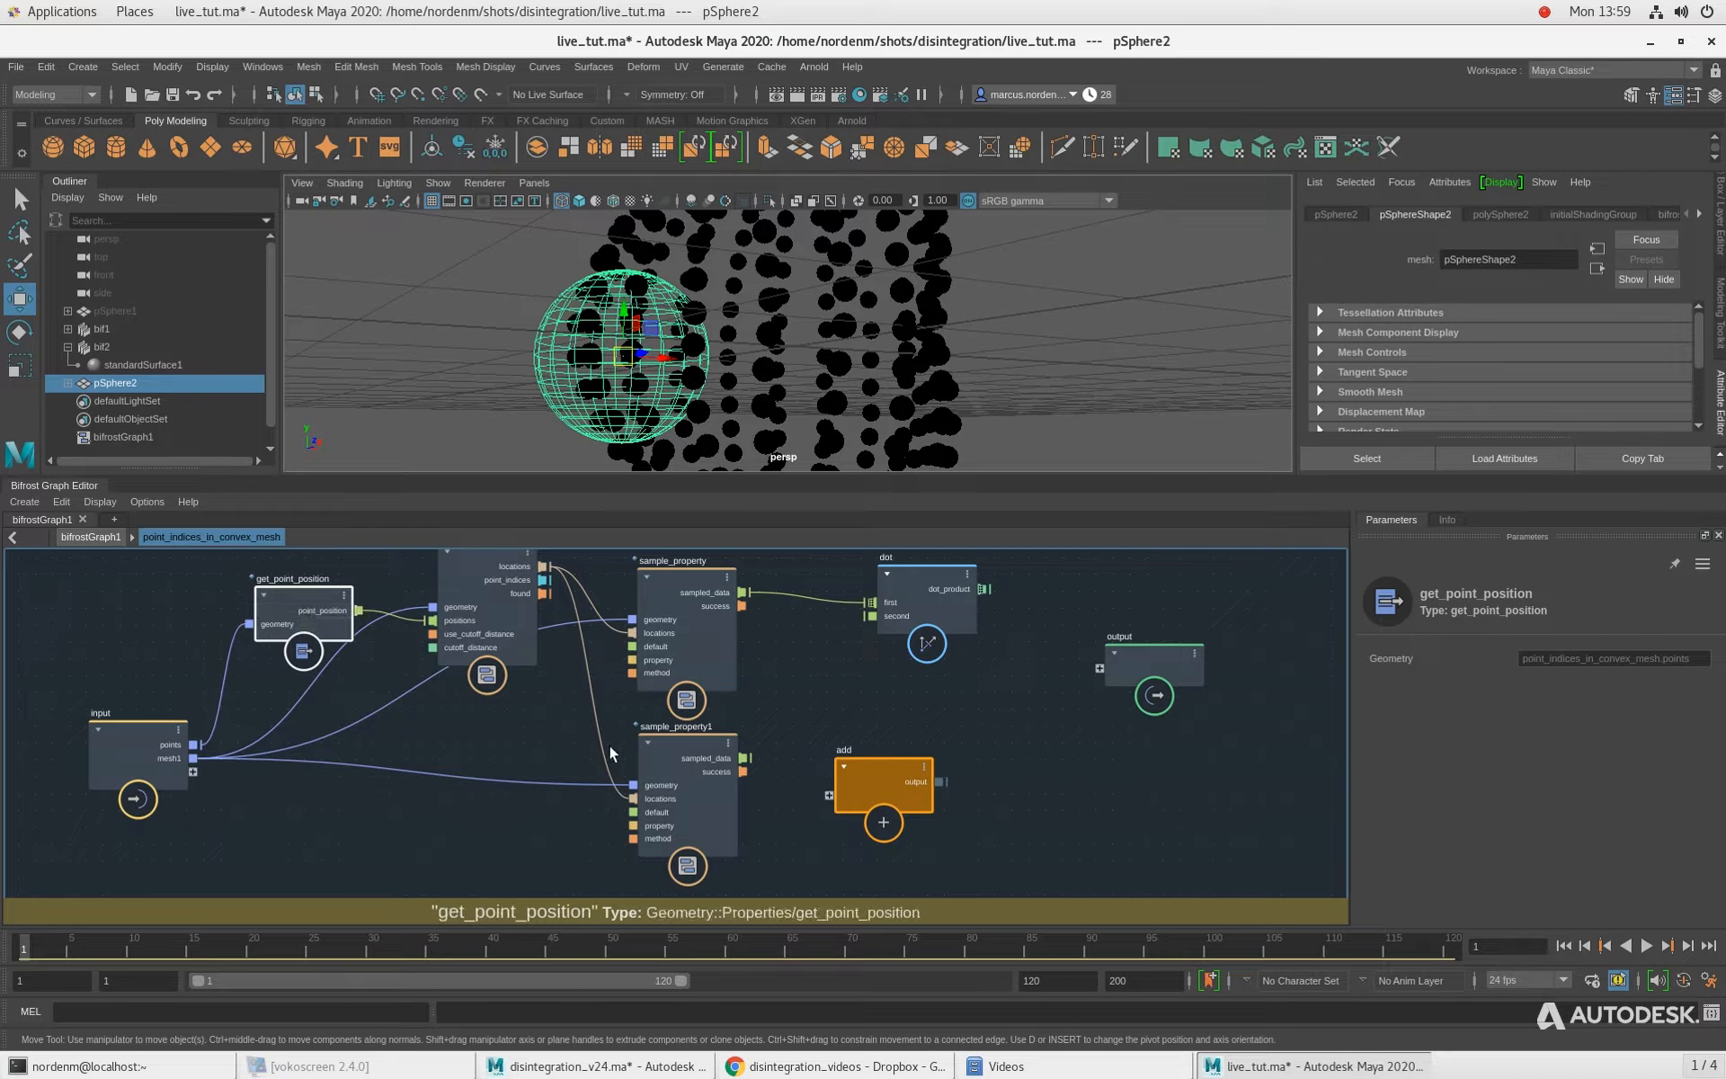
{"action": "left_click", "coordinate": [889, 781]}
Step: Add a subtract node and connect sample_property1's sampled_data, followed by get_point_position's point_position, to it
{"action": "key", "text": "Tab"}
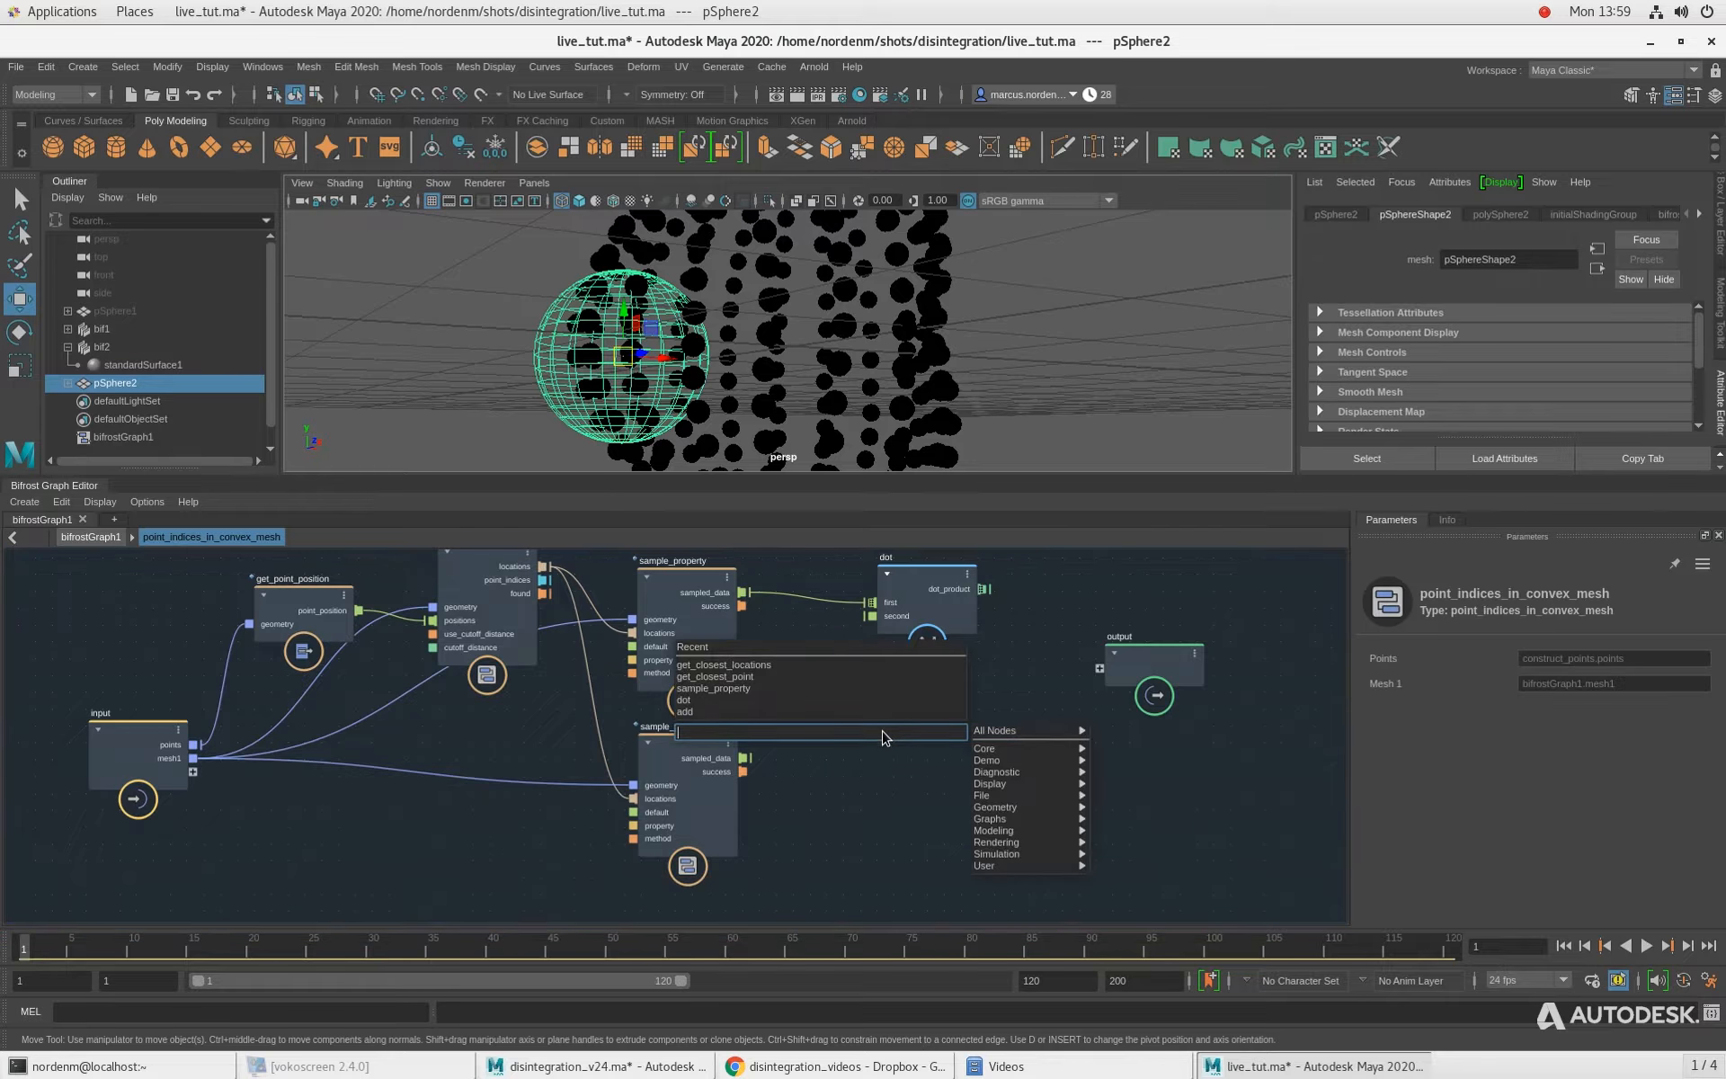
{"action": "type", "text": "subtract"}
{"action": "key", "text": "Return"}
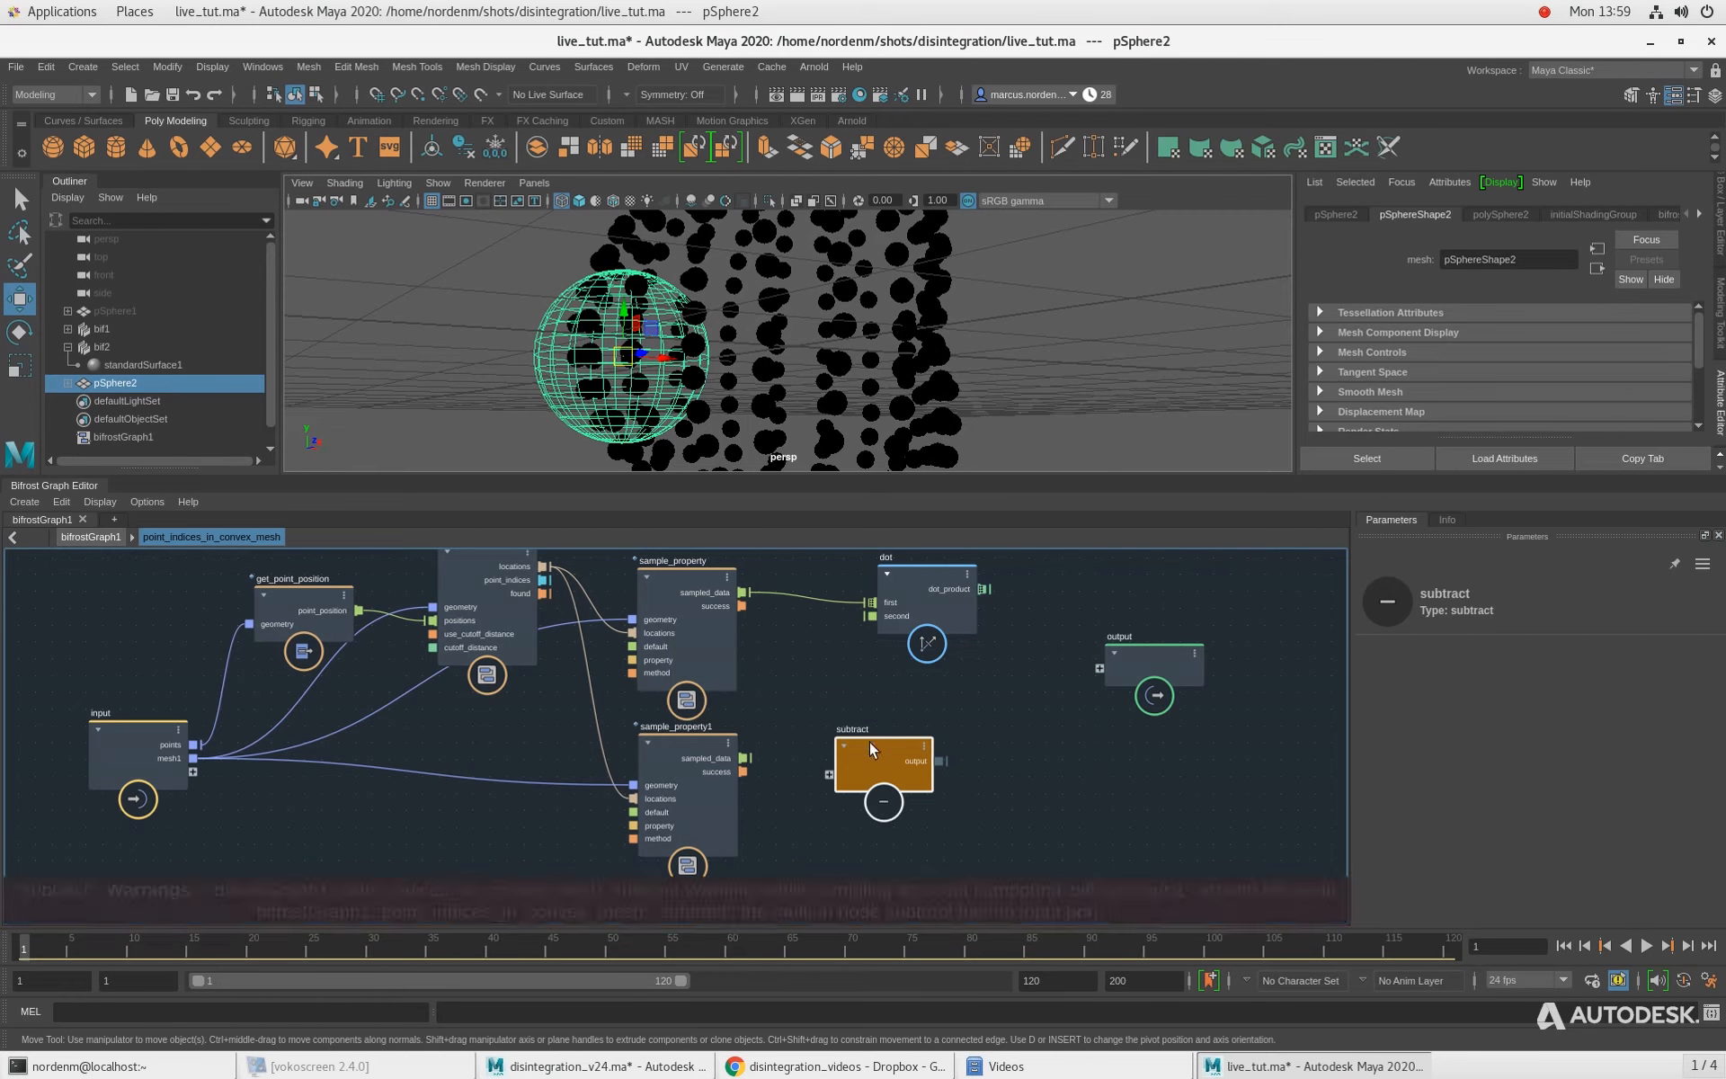
{"action": "left_click_drag", "start_coordinate": [698, 775], "coordinate": [696, 782]}
{"action": "left_click_drag", "start_coordinate": [902, 758], "coordinate": [903, 763]}
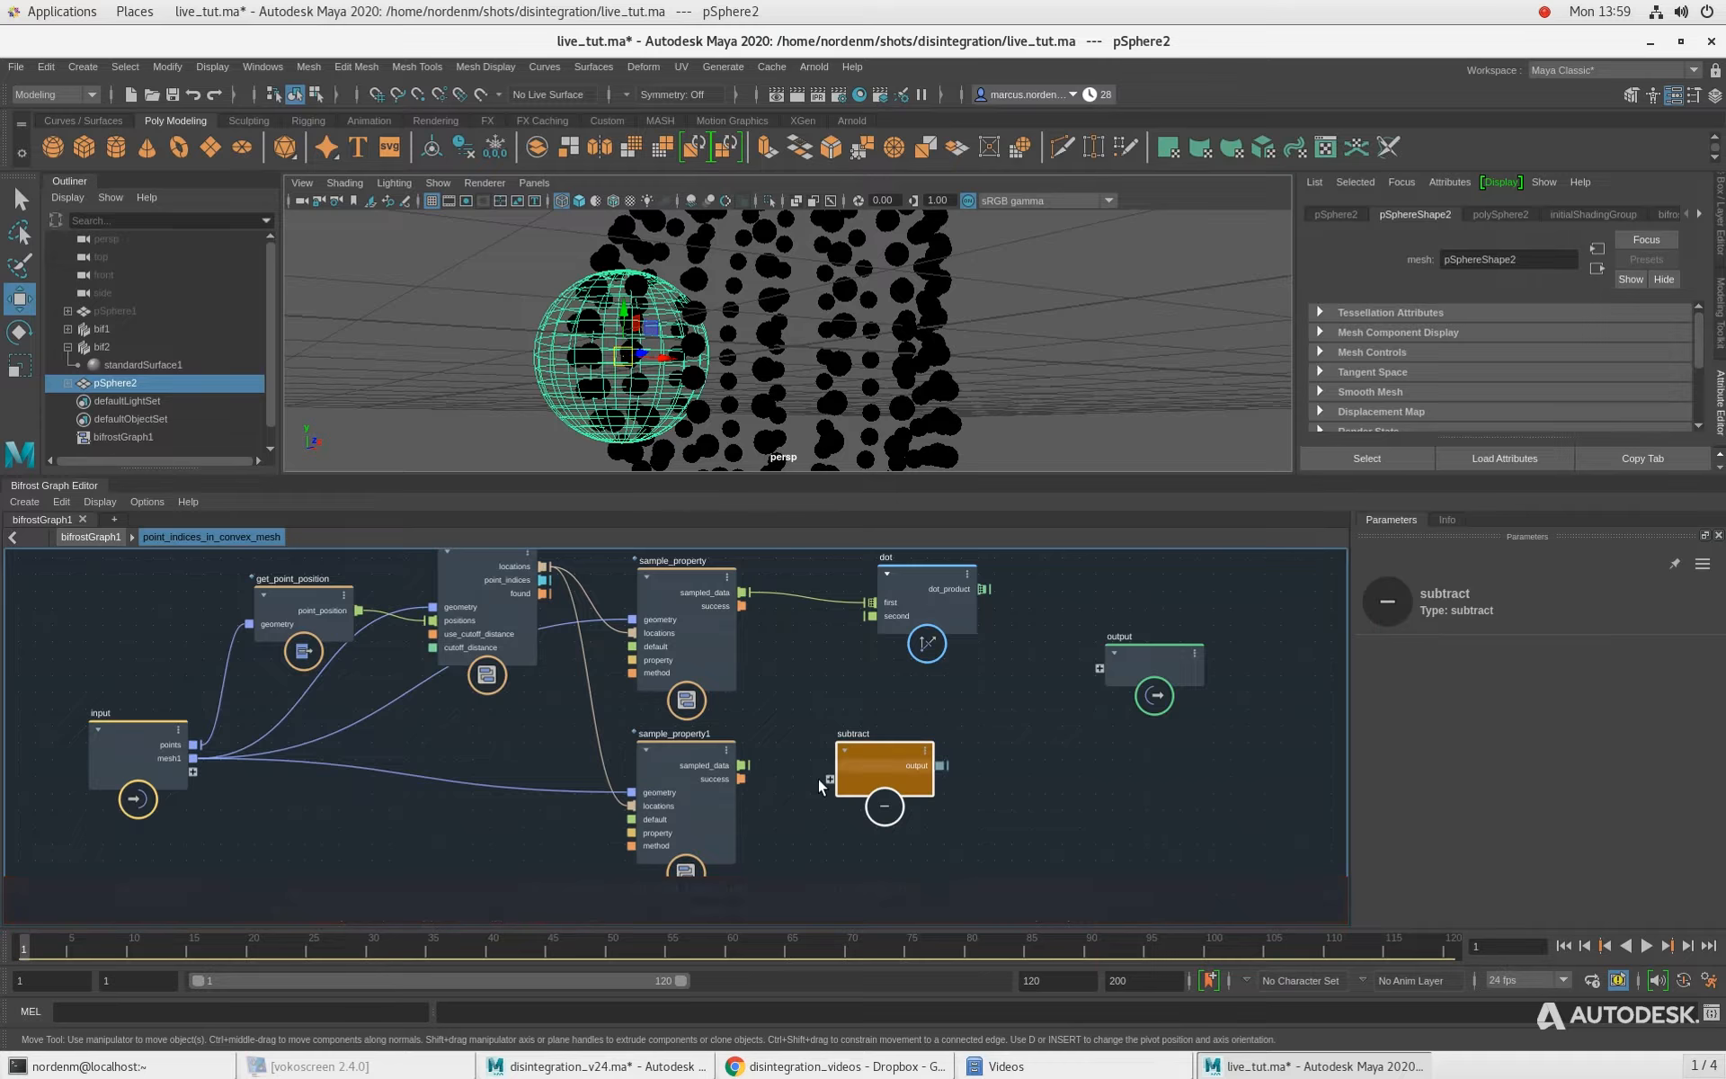
{"action": "left_click_drag", "start_coordinate": [743, 765], "coordinate": [830, 779]}
{"action": "left_click_drag", "start_coordinate": [358, 610], "coordinate": [830, 795]}
Step: Connect subtract's output to dot's second input and rearrange the surrounding nodes, moving the output node farther out
{"action": "middle_click_drag", "start_coordinate": [966, 675], "coordinate": [898, 673]}
{"action": "left_click", "coordinate": [910, 597]}
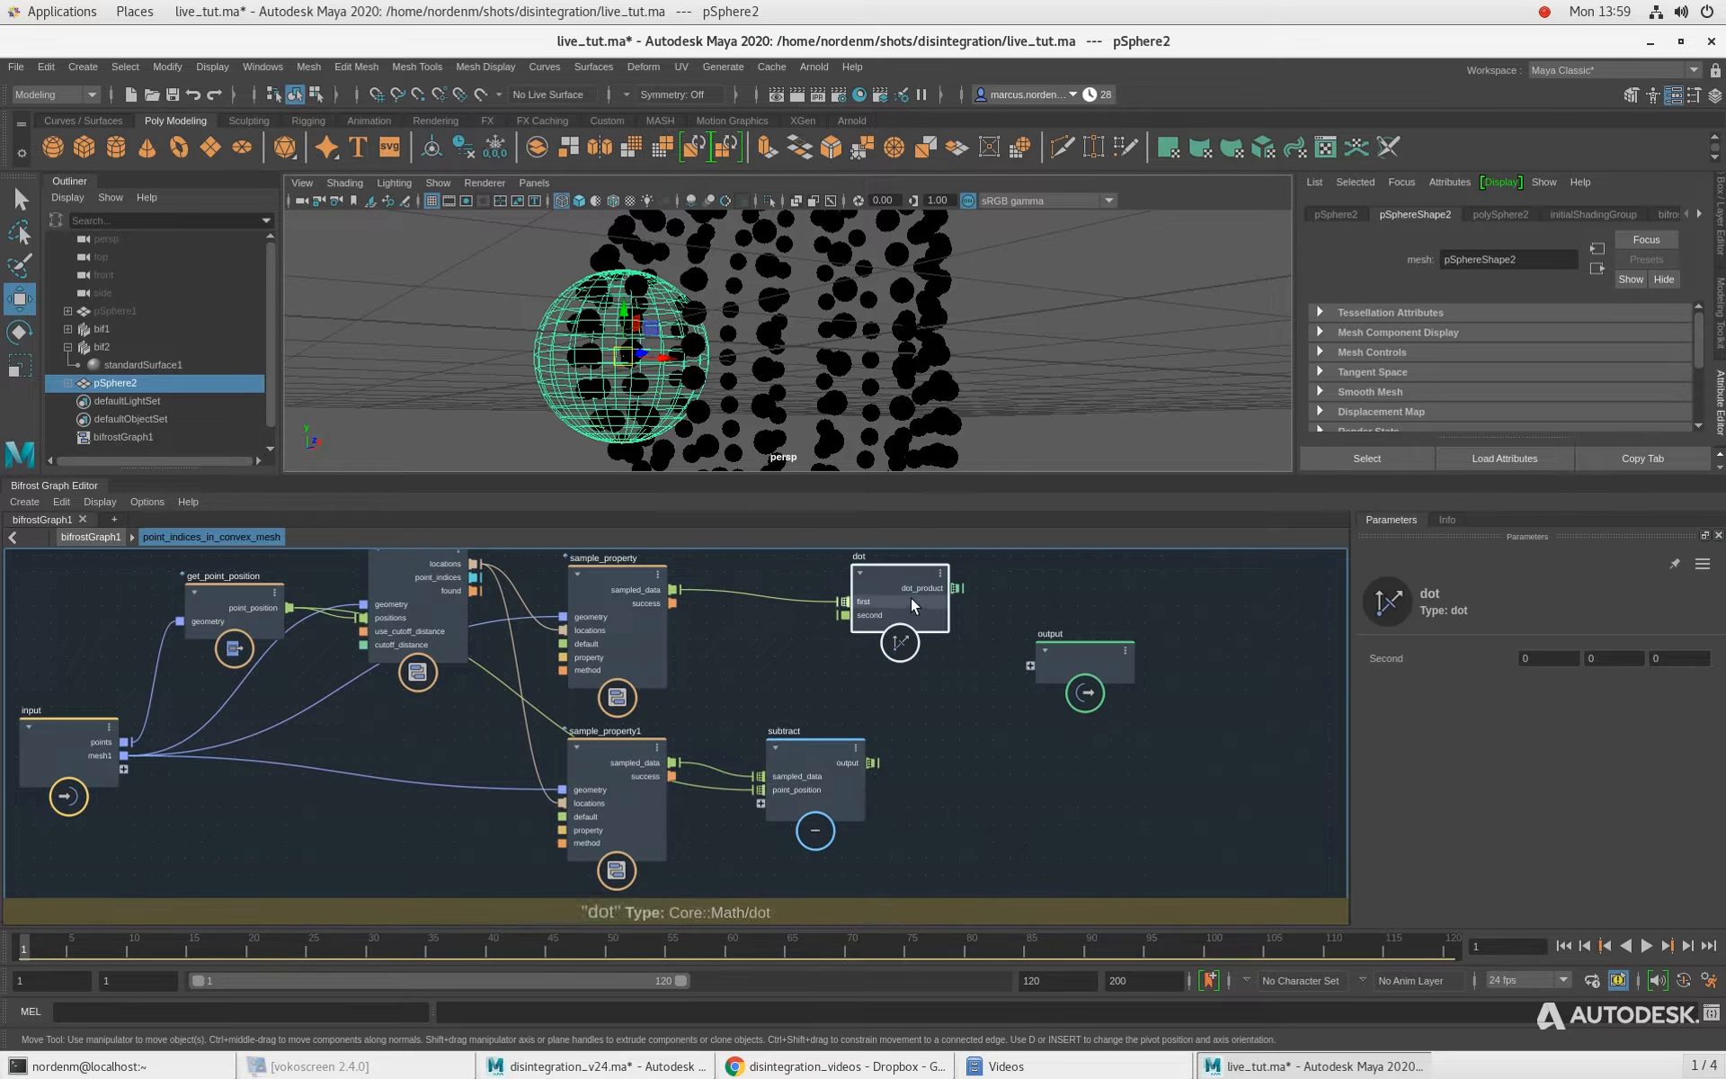
{"action": "left_click_drag", "start_coordinate": [871, 764], "coordinate": [837, 757]}
{"action": "left_click_drag", "start_coordinate": [623, 777], "coordinate": [622, 809]}
{"action": "left_click_drag", "start_coordinate": [236, 596], "coordinate": [235, 687]}
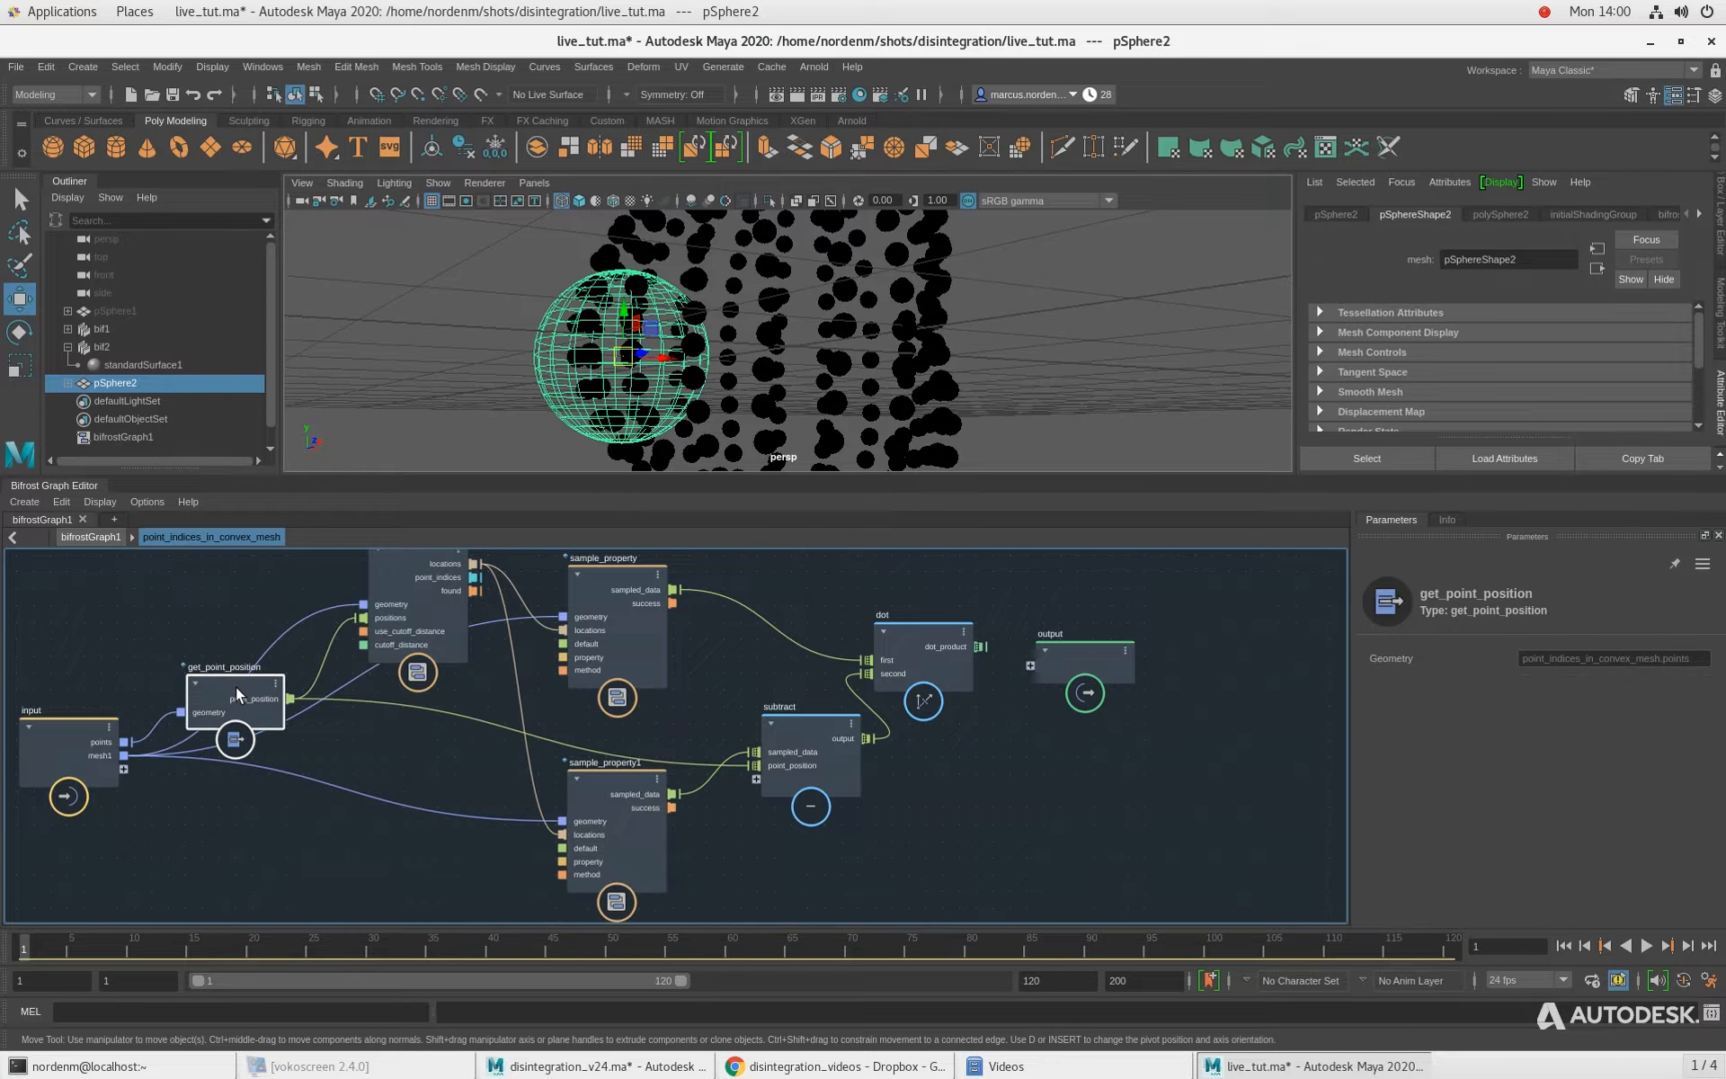
{"action": "right_click_drag", "start_coordinate": [1020, 844], "coordinate": [987, 845], "text": "alt"}
{"action": "middle_click_drag", "start_coordinate": [987, 845], "coordinate": [926, 854], "text": "alt"}
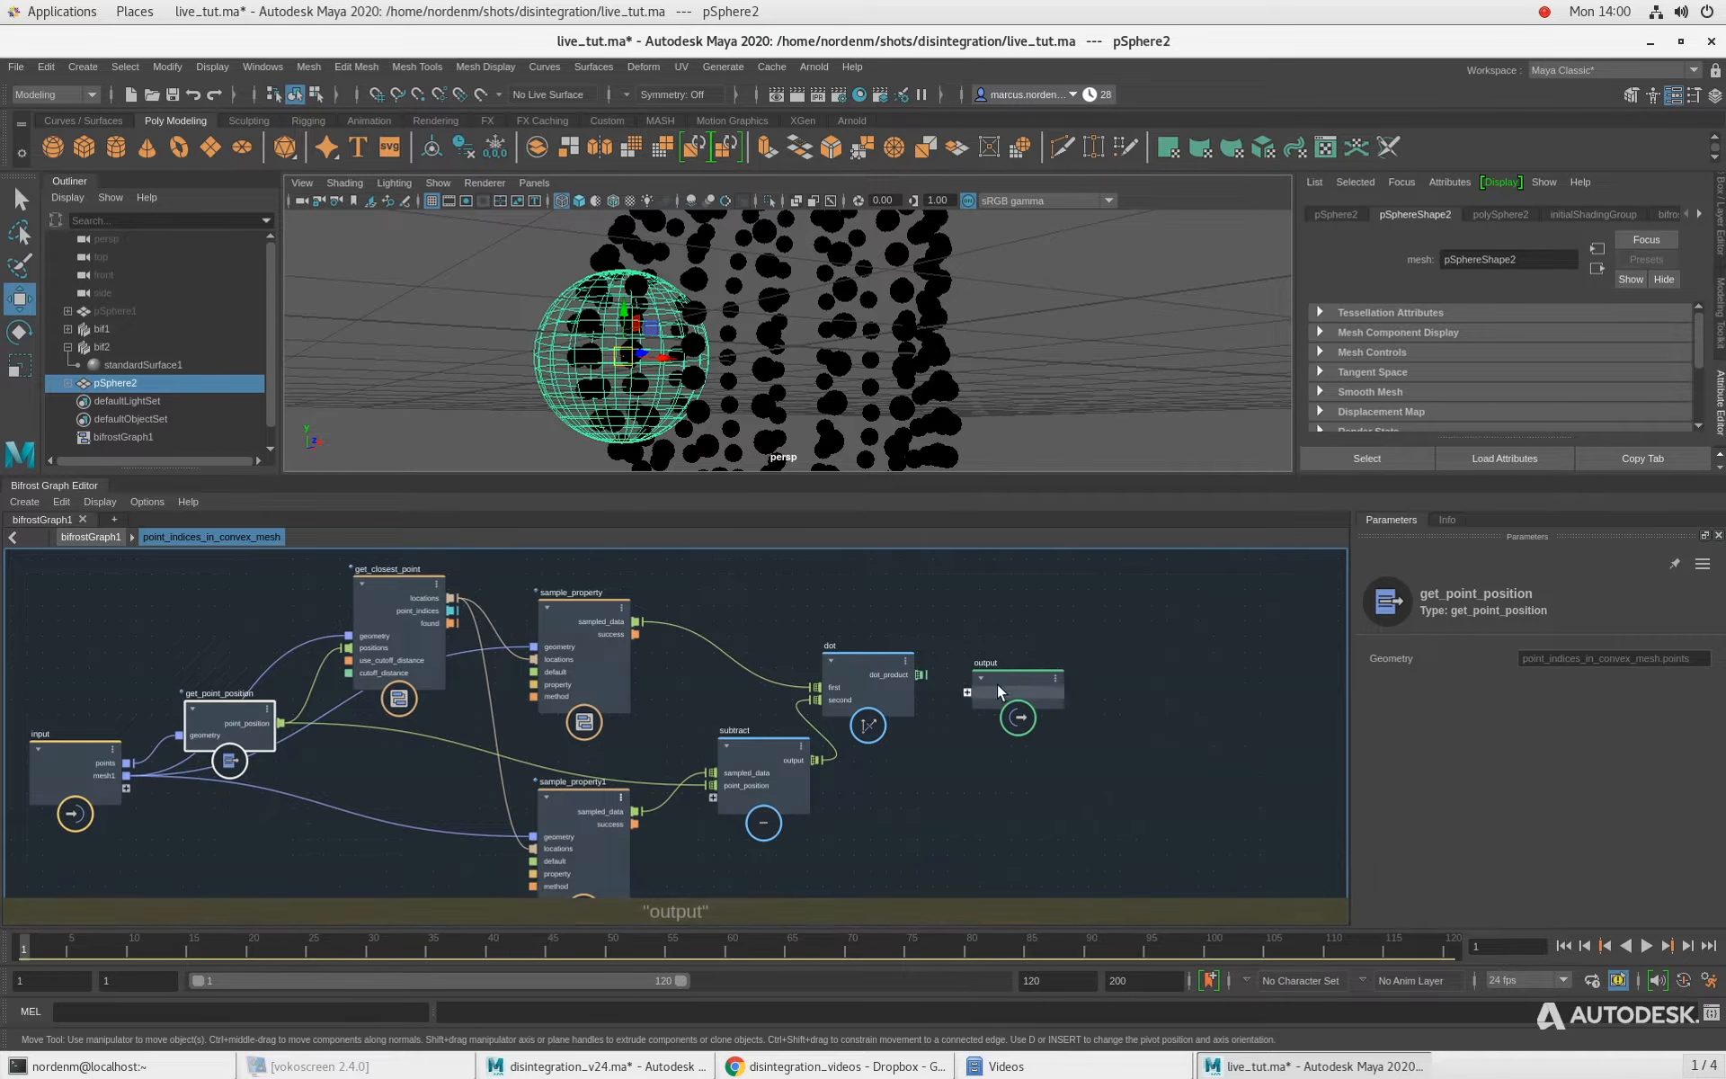
{"action": "left_click_drag", "start_coordinate": [996, 684], "coordinate": [1070, 677]}
Step: Add a greater_or_equal node between dot and the output node, and connect dot_product to its first input
{"action": "right_click_drag", "start_coordinate": [1033, 840], "coordinate": [1017, 860], "text": "alt"}
{"action": "middle_click_drag", "start_coordinate": [1021, 806], "coordinate": [1005, 780], "text": "alt"}
{"action": "left_click", "coordinate": [1005, 779]}
{"action": "key", "text": "Tab"}
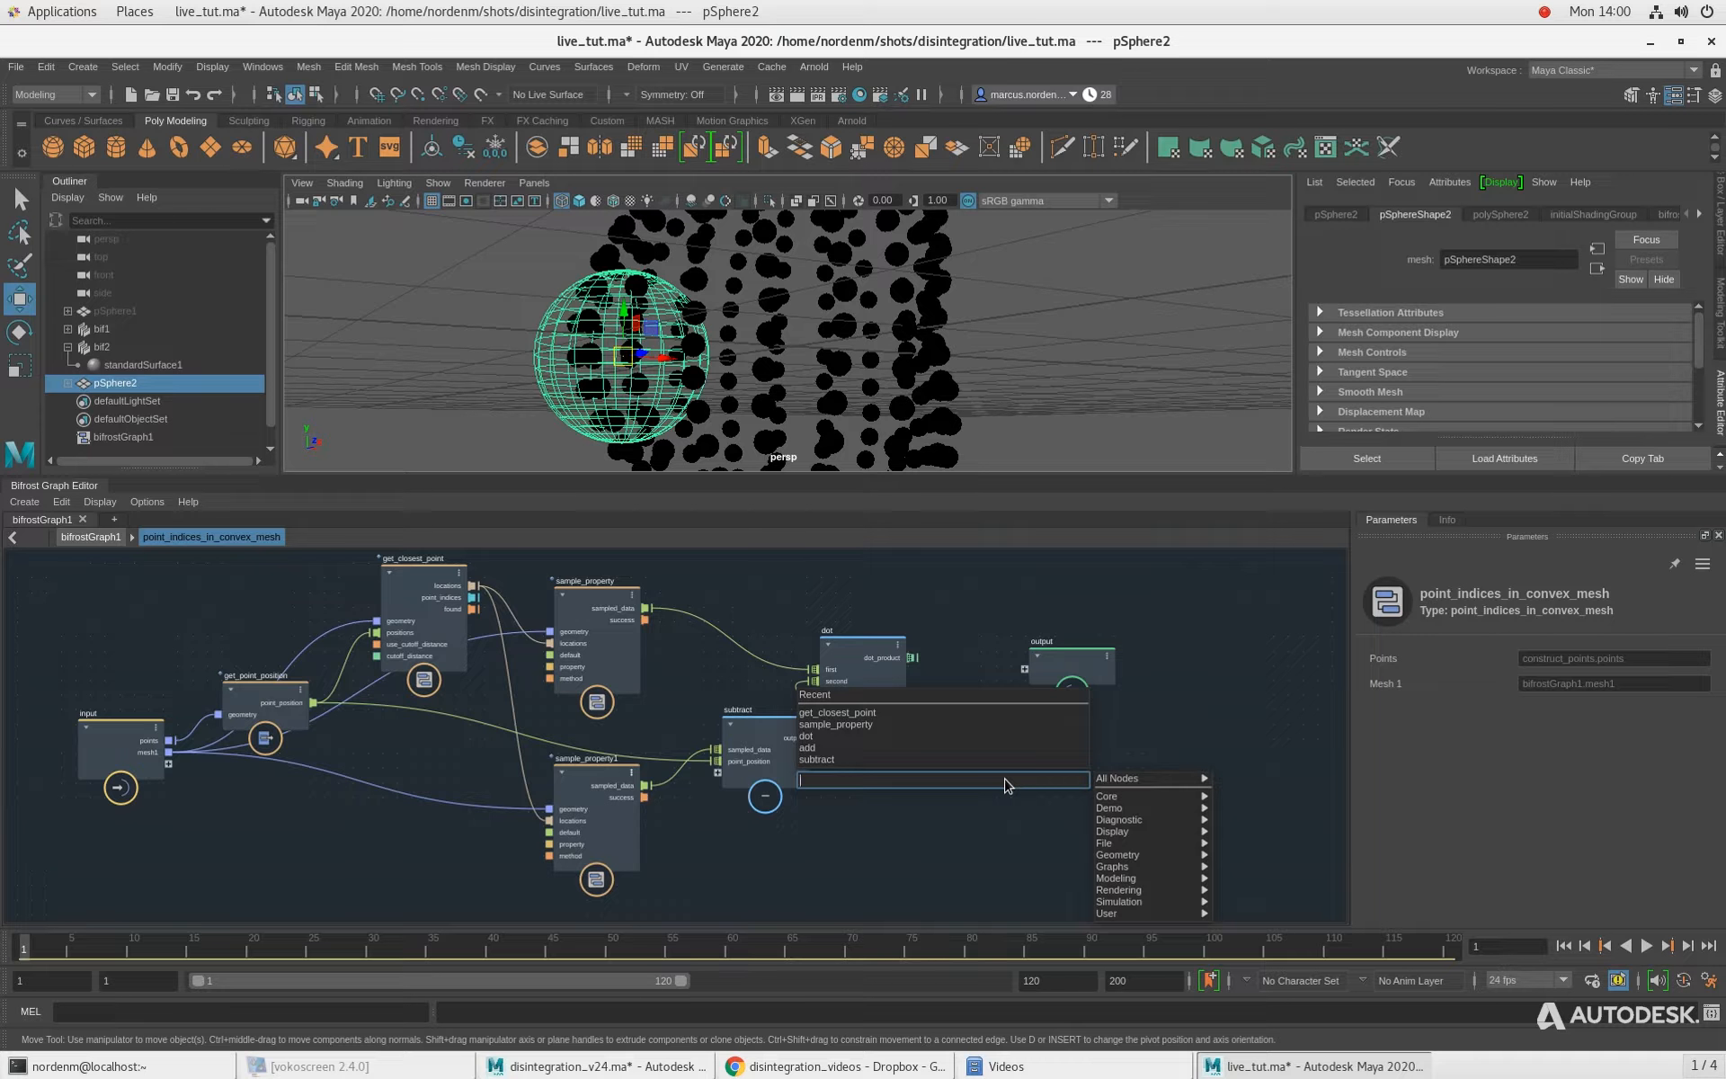
{"action": "type", "text": "gre"}
{"action": "key", "text": "Down"}
{"action": "key", "text": "Down"}
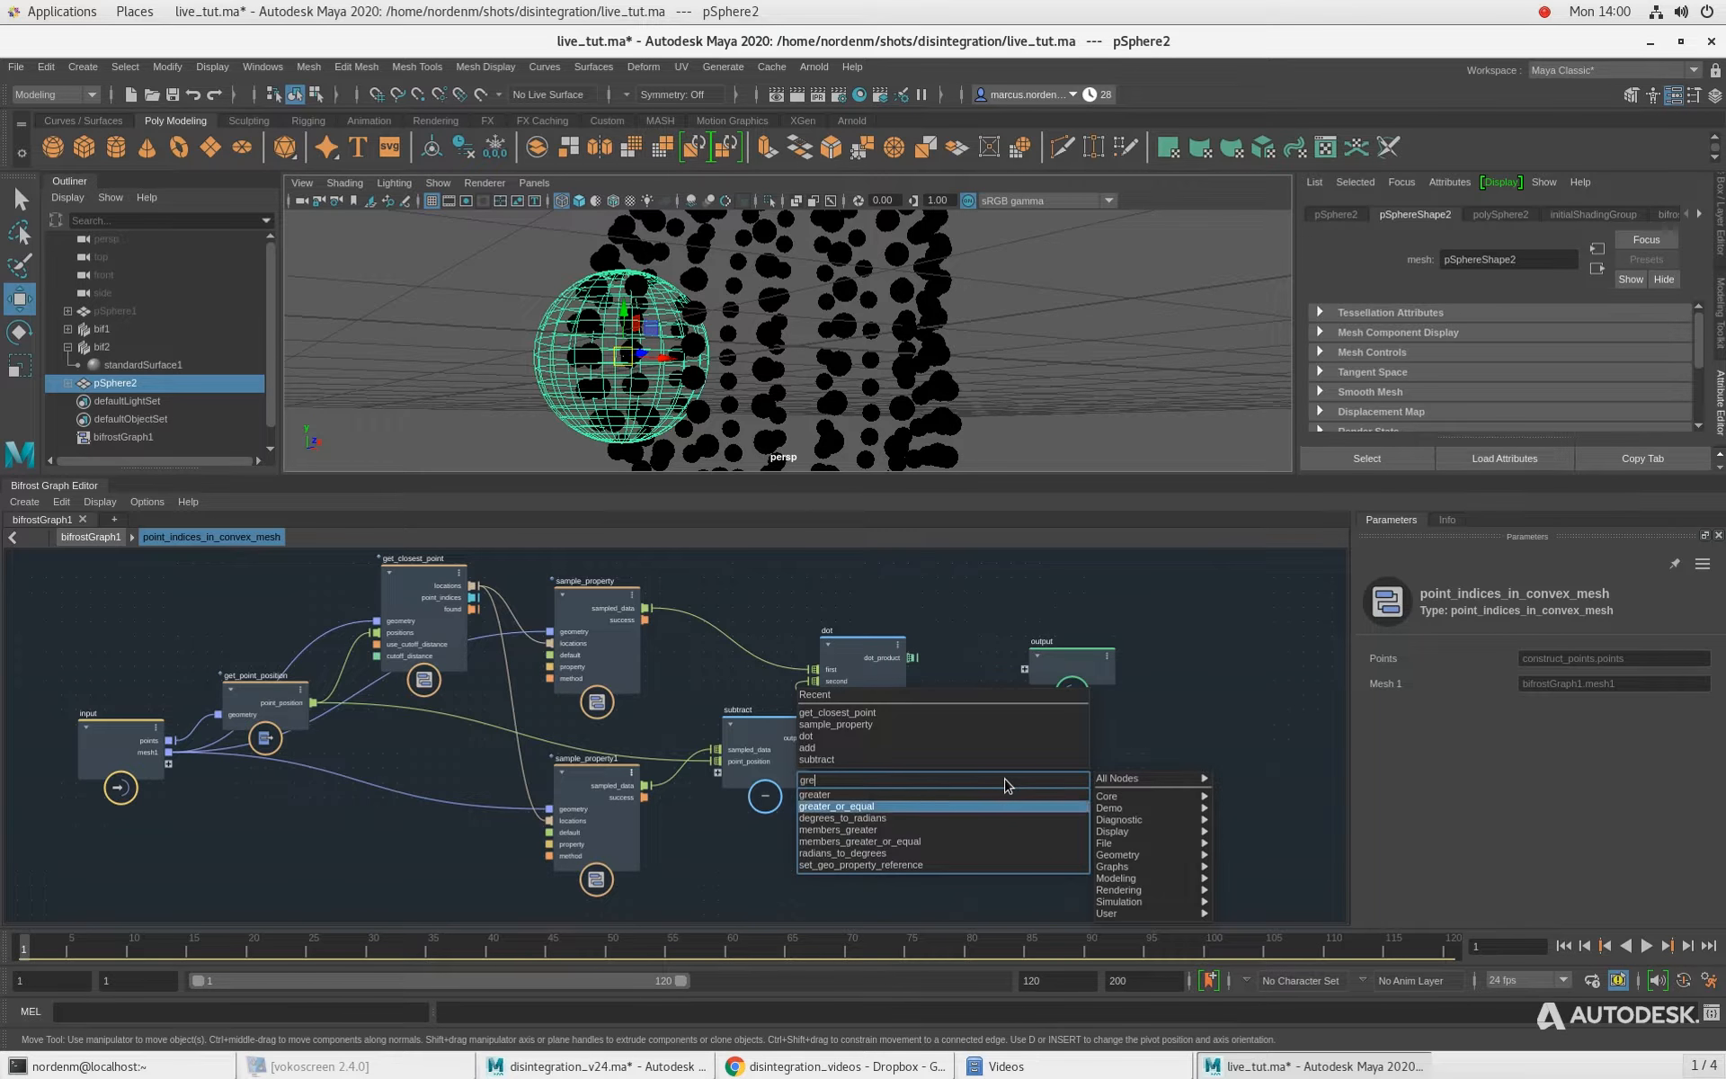
{"action": "key", "text": "Return"}
{"action": "scroll", "coordinate": [956, 763], "scroll_direction": "up", "scroll_amount": 1}
{"action": "left_click_drag", "start_coordinate": [1099, 651], "coordinate": [1168, 661]}
{"action": "left_click_drag", "start_coordinate": [1014, 806], "coordinate": [903, 640]}
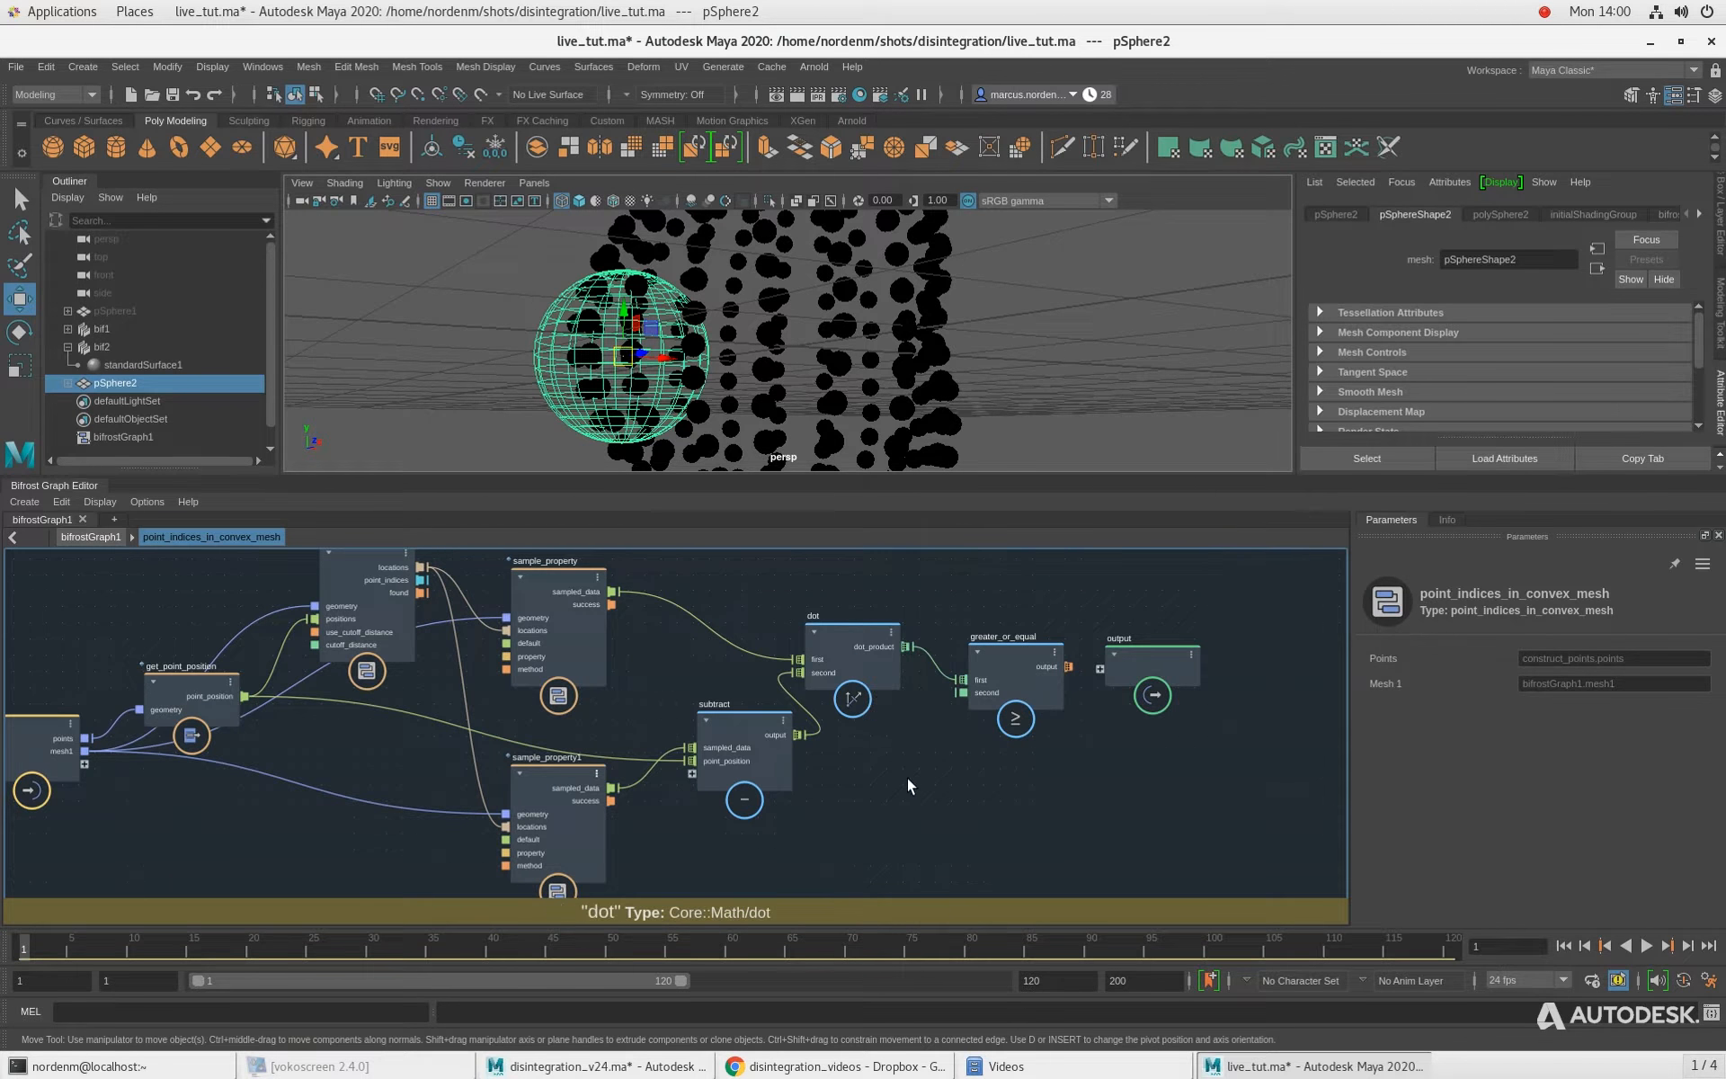
Step: Add a find_all_in_array node after greater_or_equal and move the output node farther away
{"action": "middle_click_drag", "start_coordinate": [1146, 761], "coordinate": [1010, 764]}
{"action": "left_click", "coordinate": [1050, 676]}
{"action": "left_click", "coordinate": [981, 686]}
{"action": "key", "text": "Tab"}
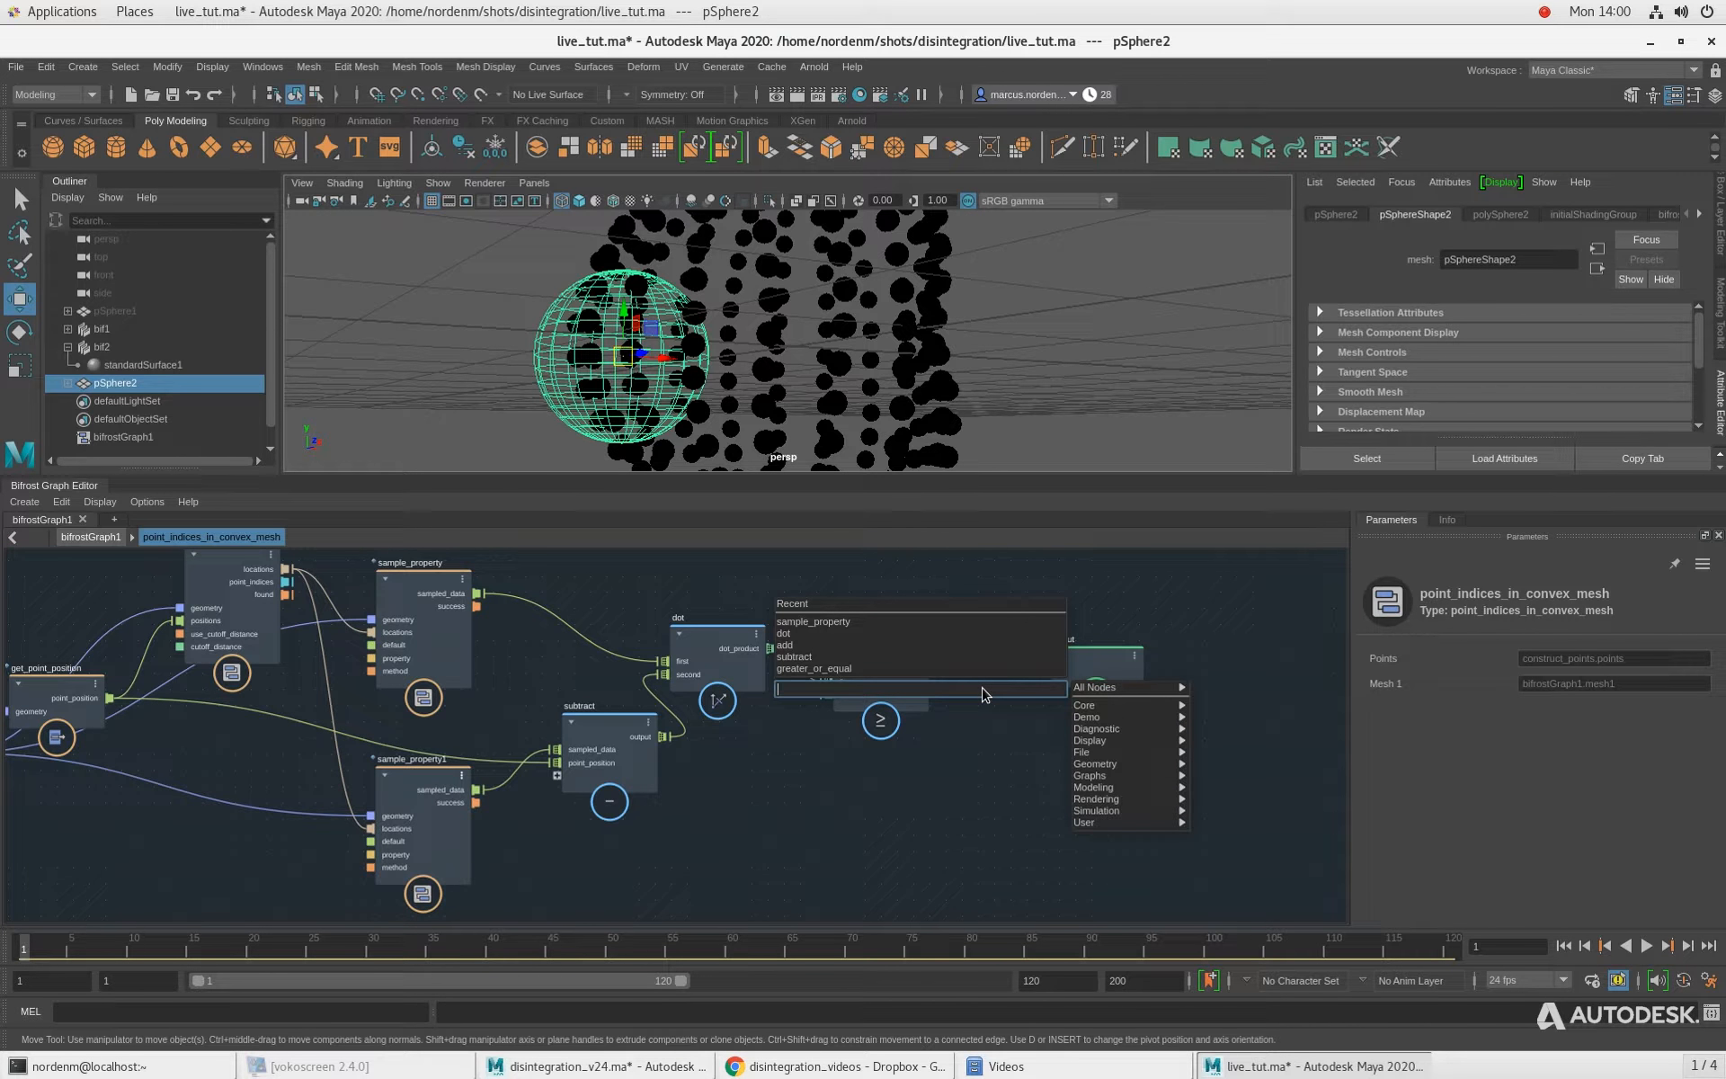
{"action": "type", "text": "find"}
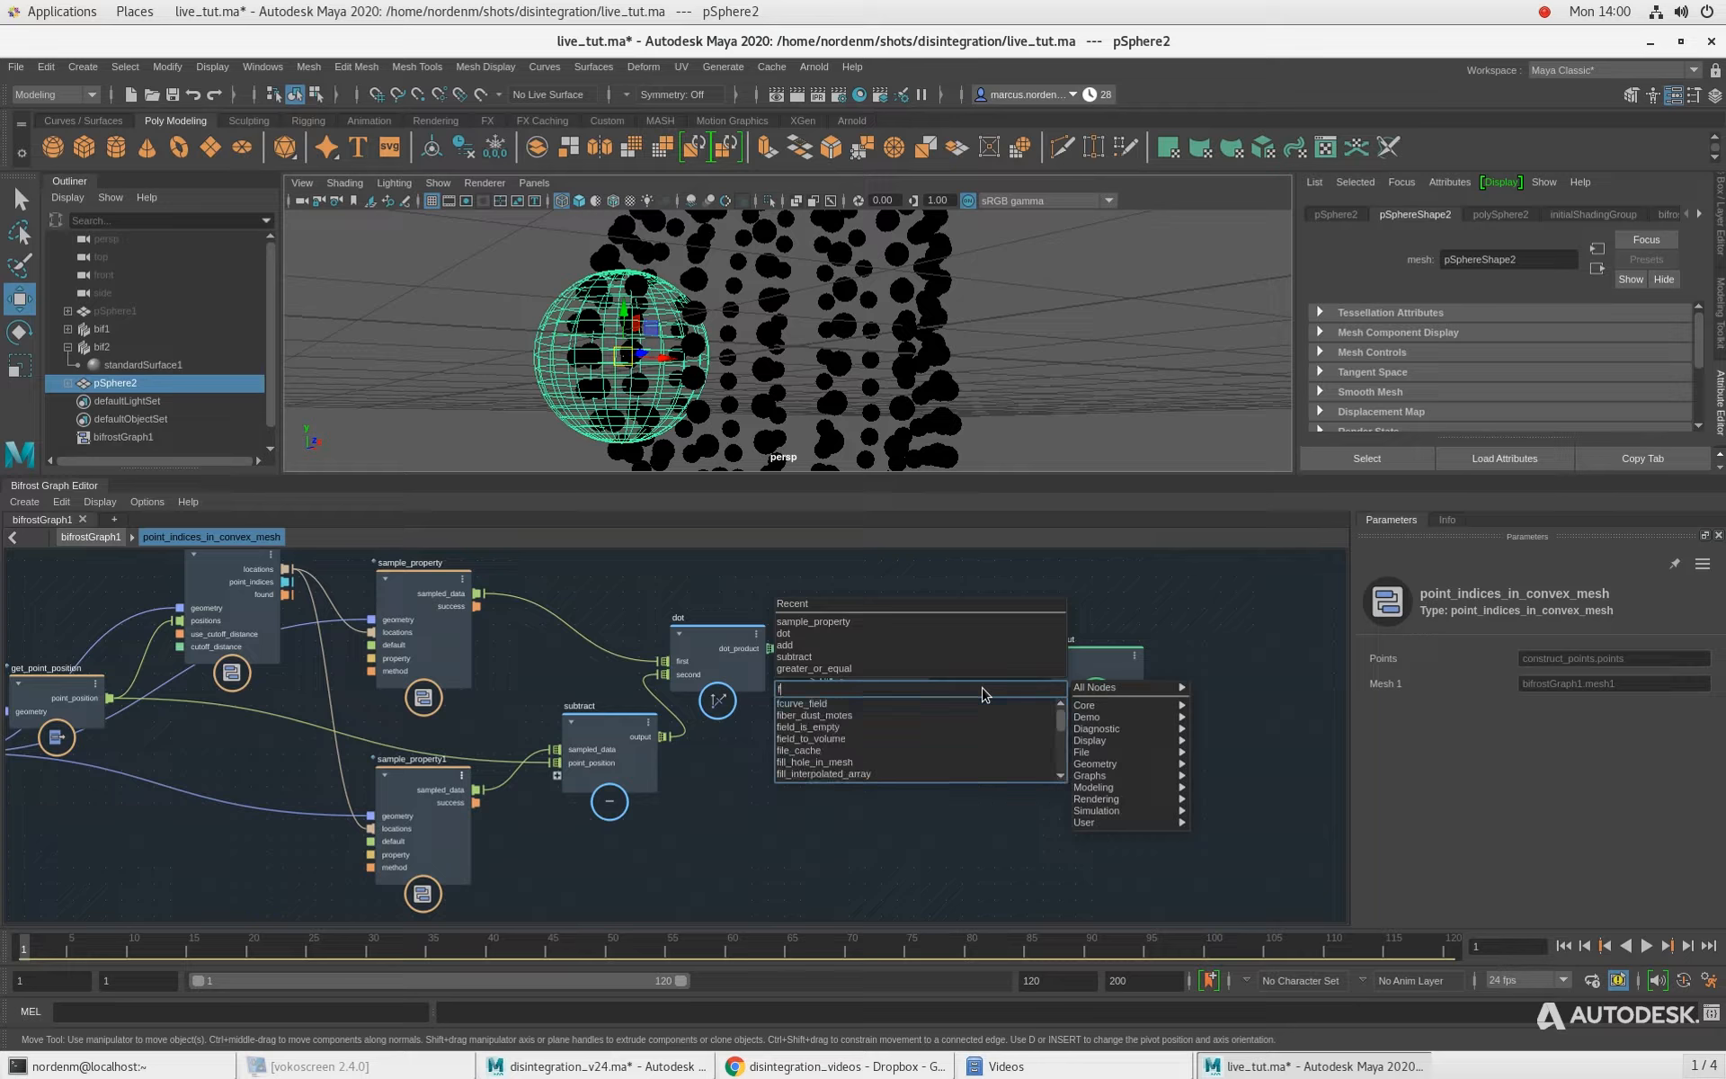
{"action": "key", "text": "Down"}
{"action": "key", "text": "Return"}
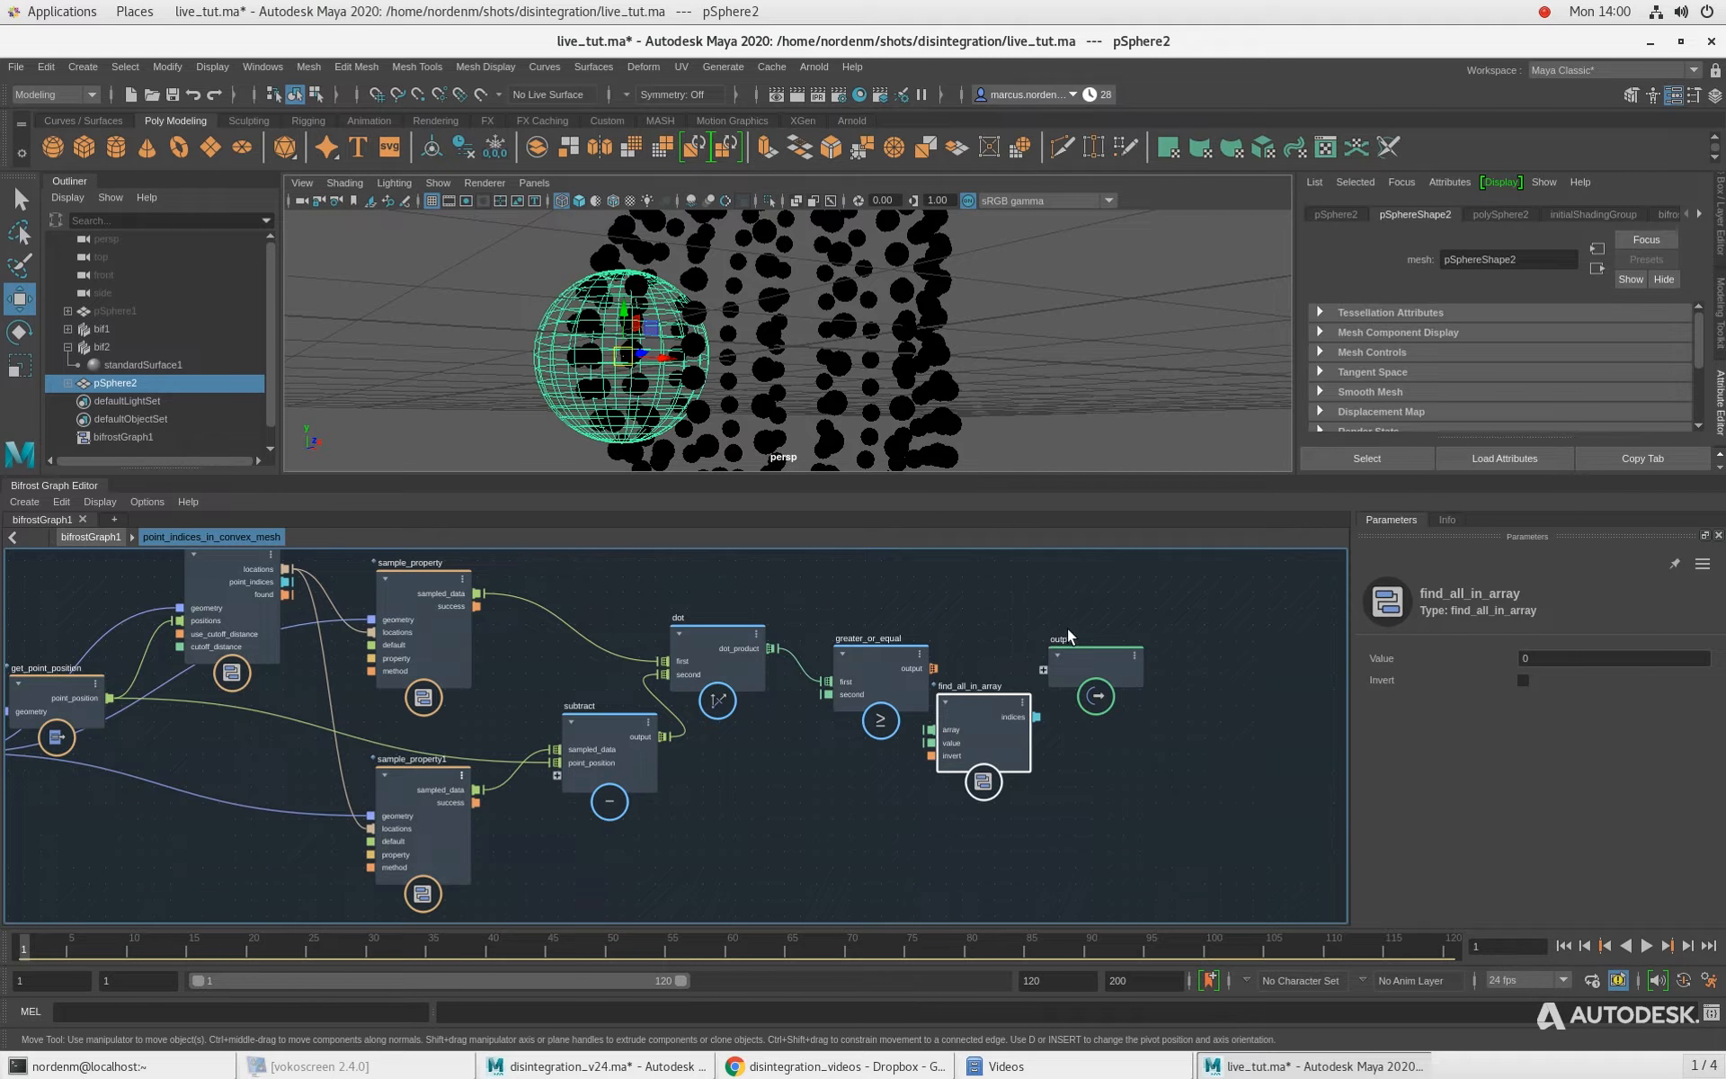
{"action": "left_click_drag", "start_coordinate": [1103, 664], "coordinate": [1183, 680]}
{"action": "left_click_drag", "start_coordinate": [1012, 752], "coordinate": [1077, 789]}
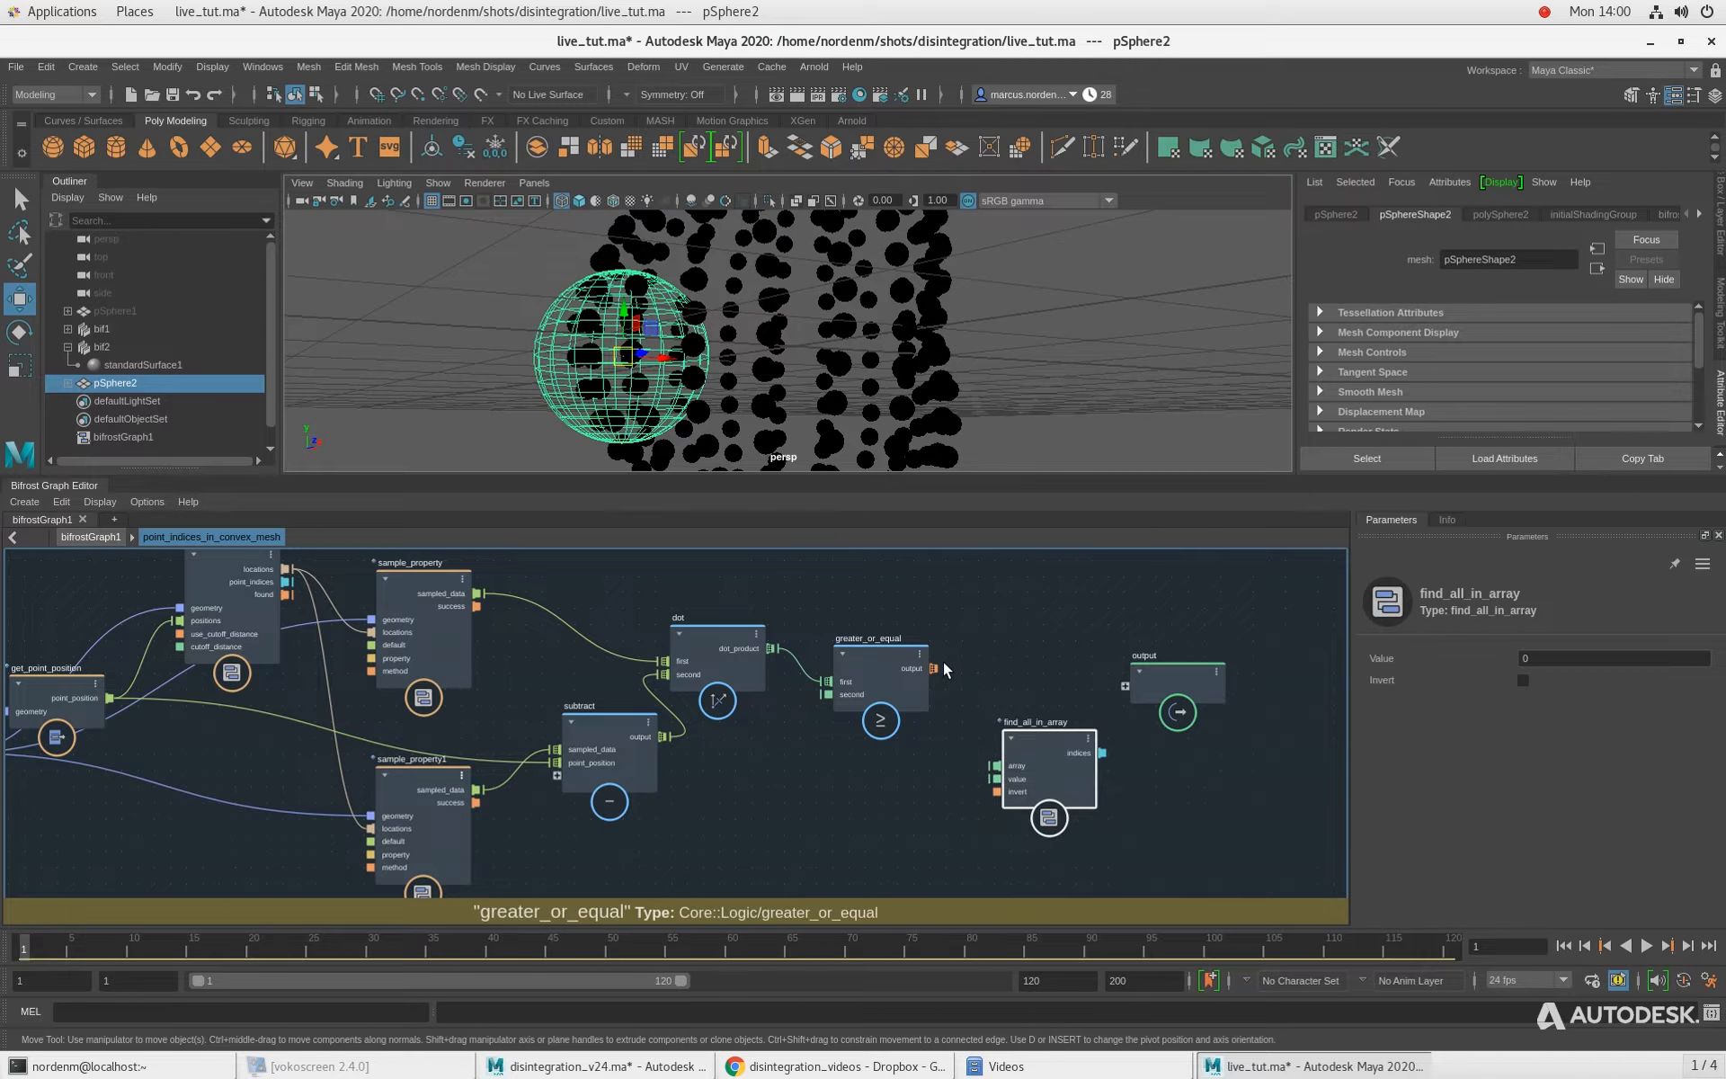
Step: Align find_all_in_array with greater_or_equal, connect greater_or_equal's output to its array input and enable its Value option
{"action": "left_click_drag", "start_coordinate": [912, 672], "coordinate": [903, 643]}
{"action": "left_click_drag", "start_coordinate": [1022, 772], "coordinate": [1023, 732]}
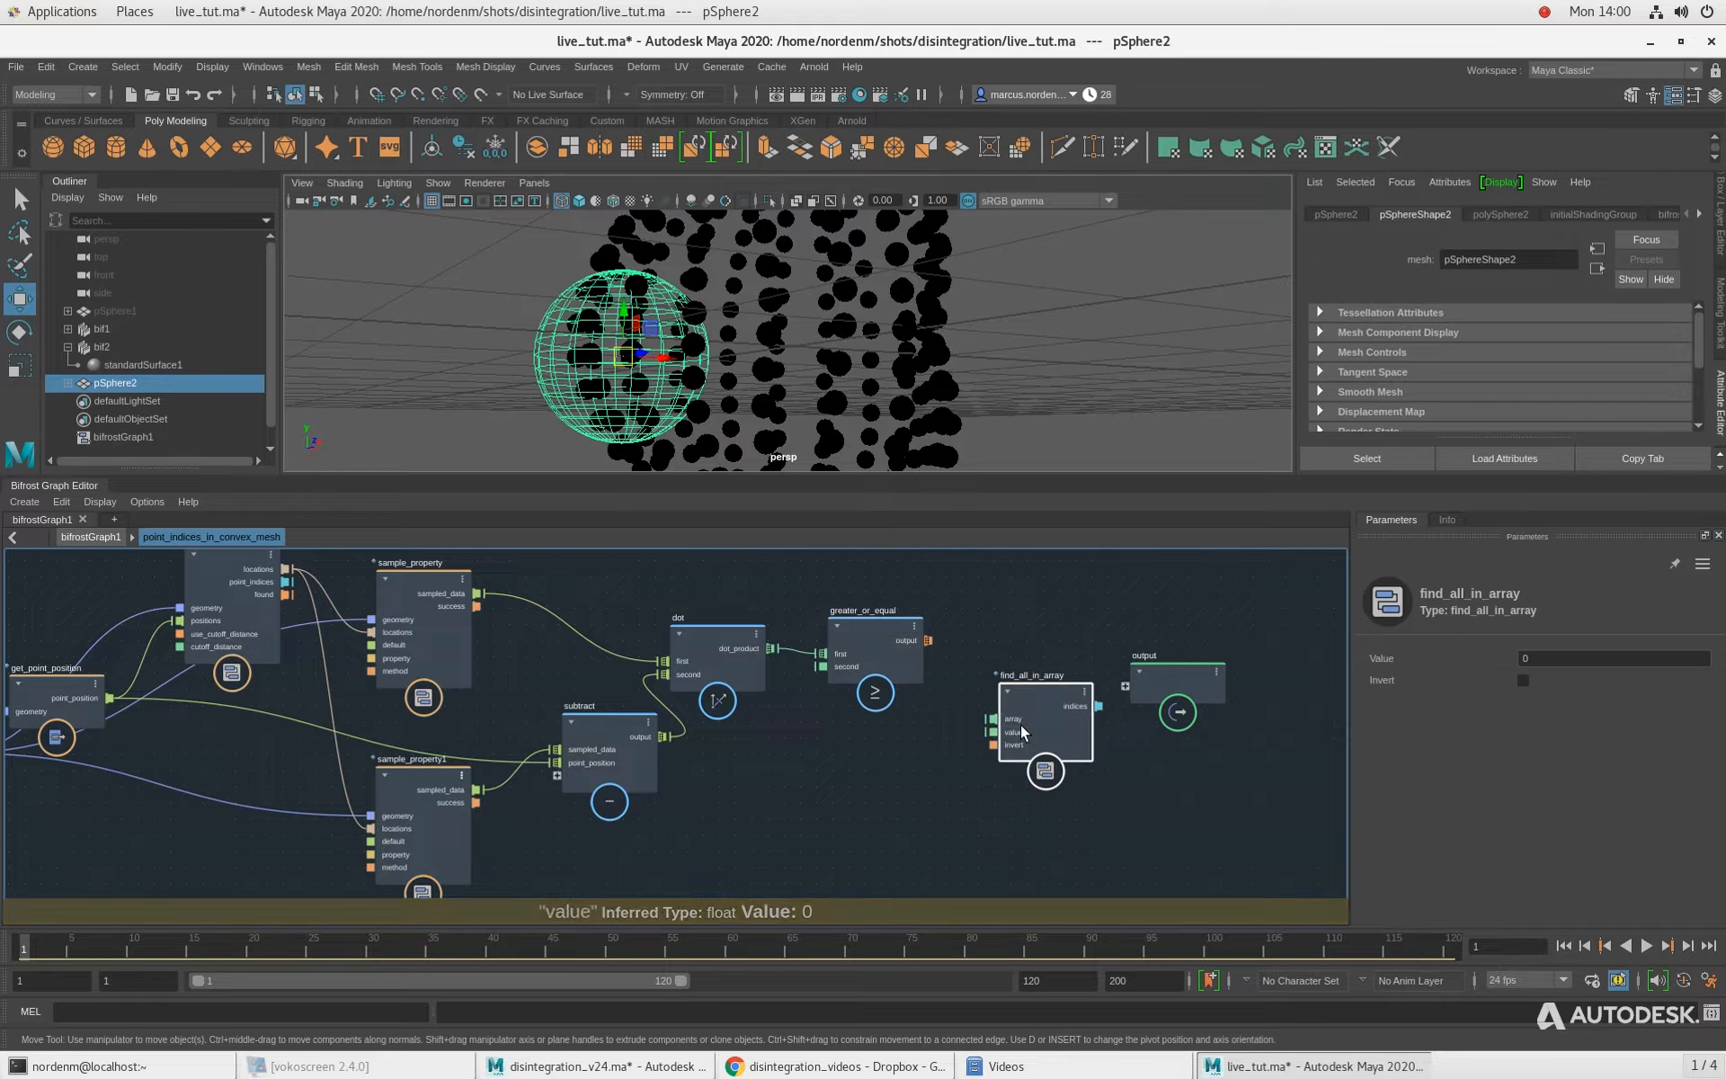
{"action": "scroll", "coordinate": [917, 848], "scroll_direction": "down", "scroll_amount": 3}
{"action": "middle_click_drag", "start_coordinate": [929, 844], "coordinate": [923, 809], "text": "alt"}
{"action": "scroll", "coordinate": [803, 817], "scroll_direction": "up", "scroll_amount": 2}
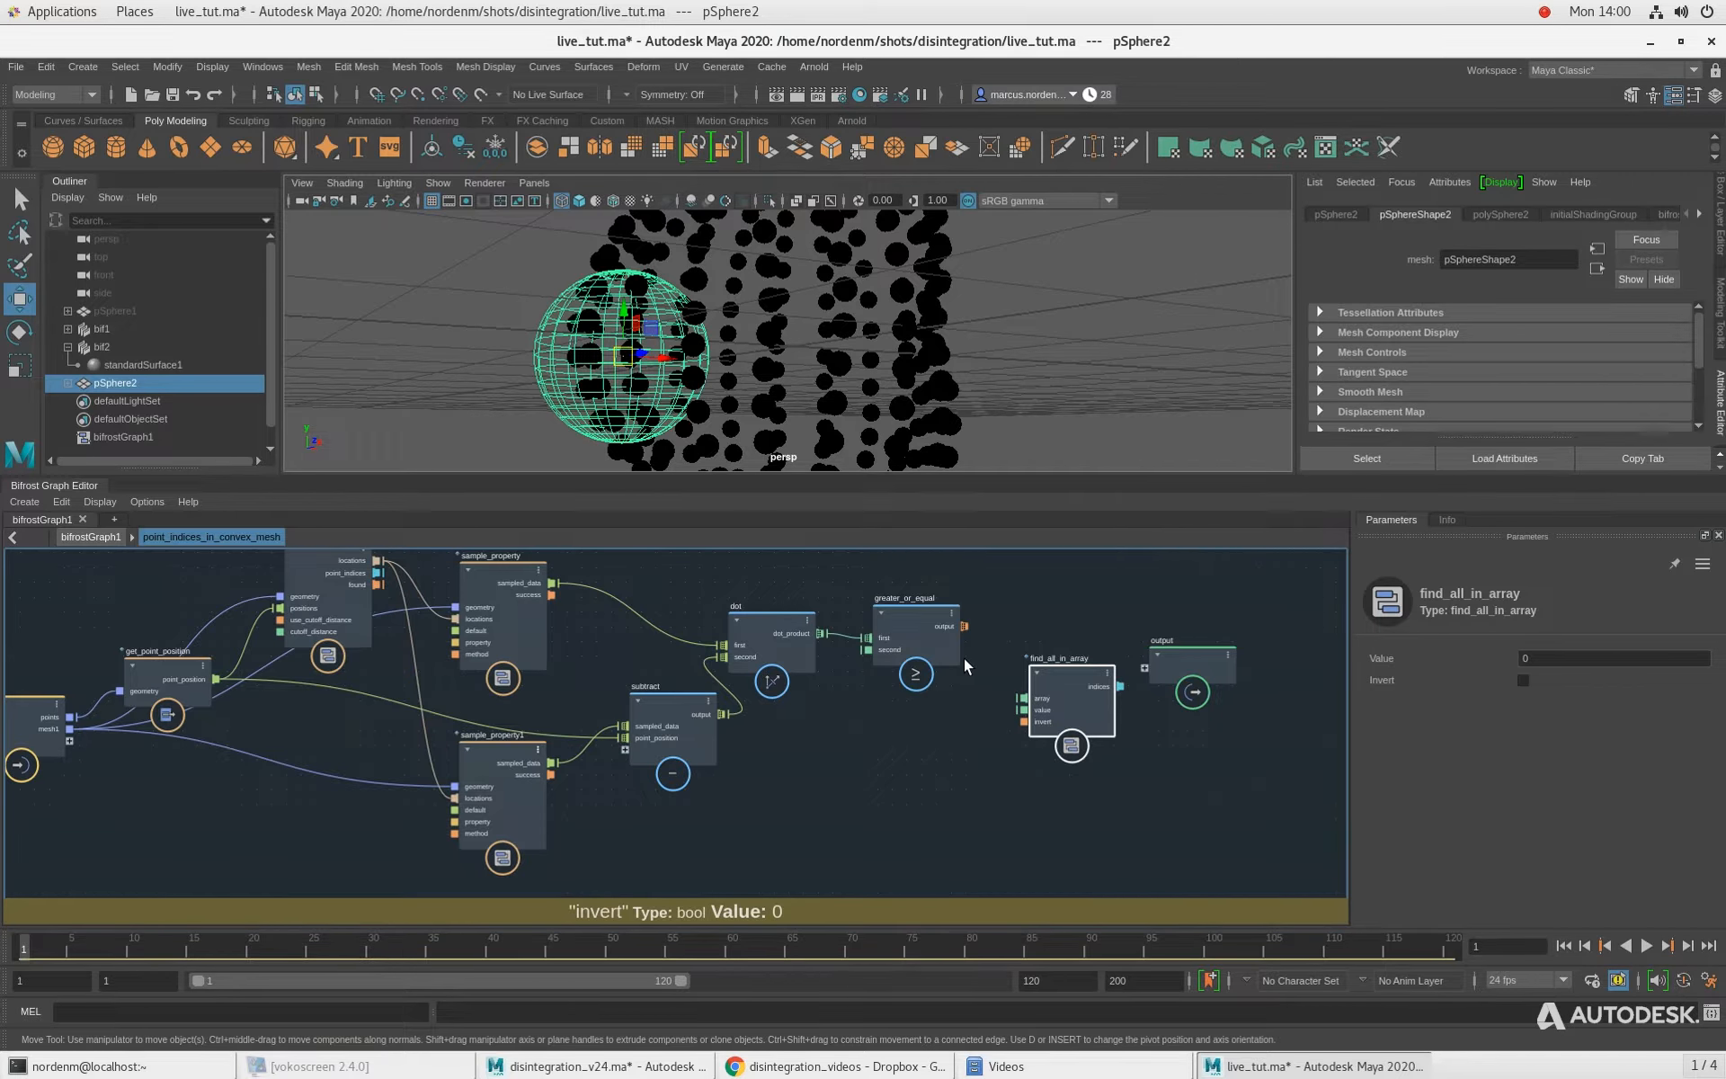
{"action": "left_click_drag", "start_coordinate": [1070, 684], "coordinate": [1055, 617]}
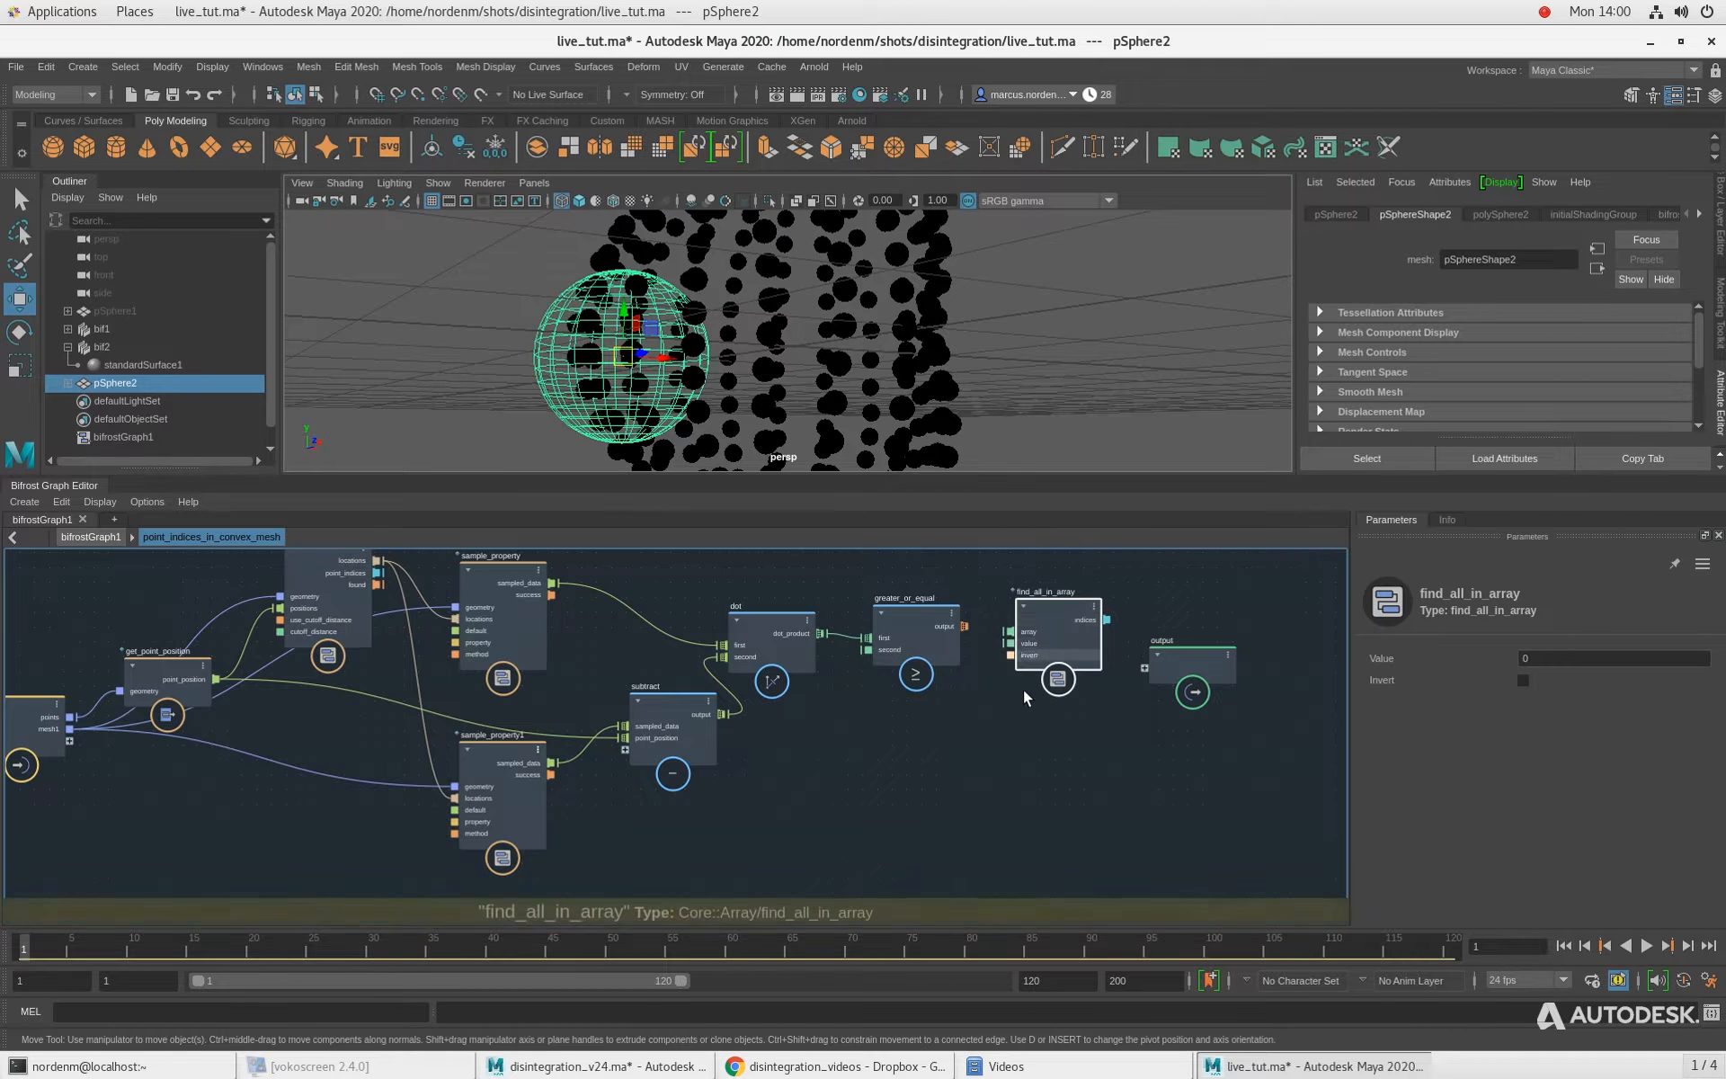
{"action": "scroll", "coordinate": [1023, 688], "scroll_direction": "up", "scroll_amount": 2}
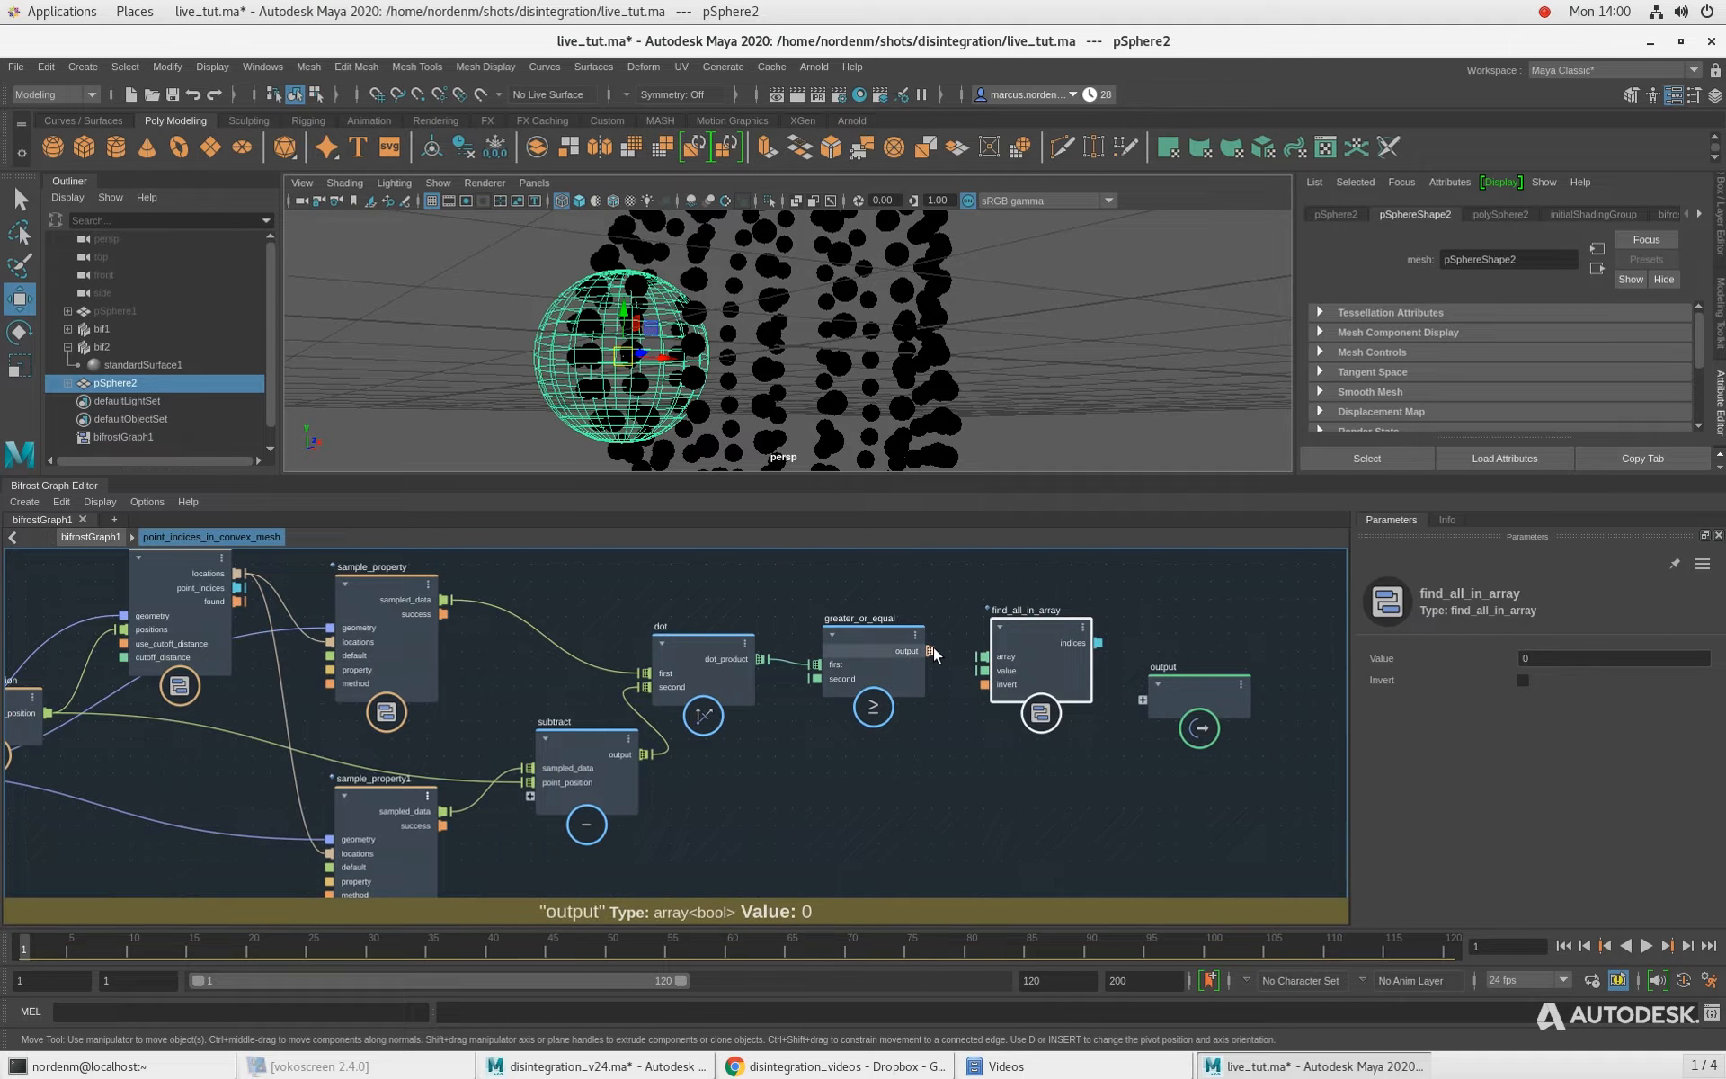
{"action": "left_click_drag", "start_coordinate": [931, 650], "coordinate": [1045, 625]}
{"action": "left_click", "coordinate": [1523, 654]}
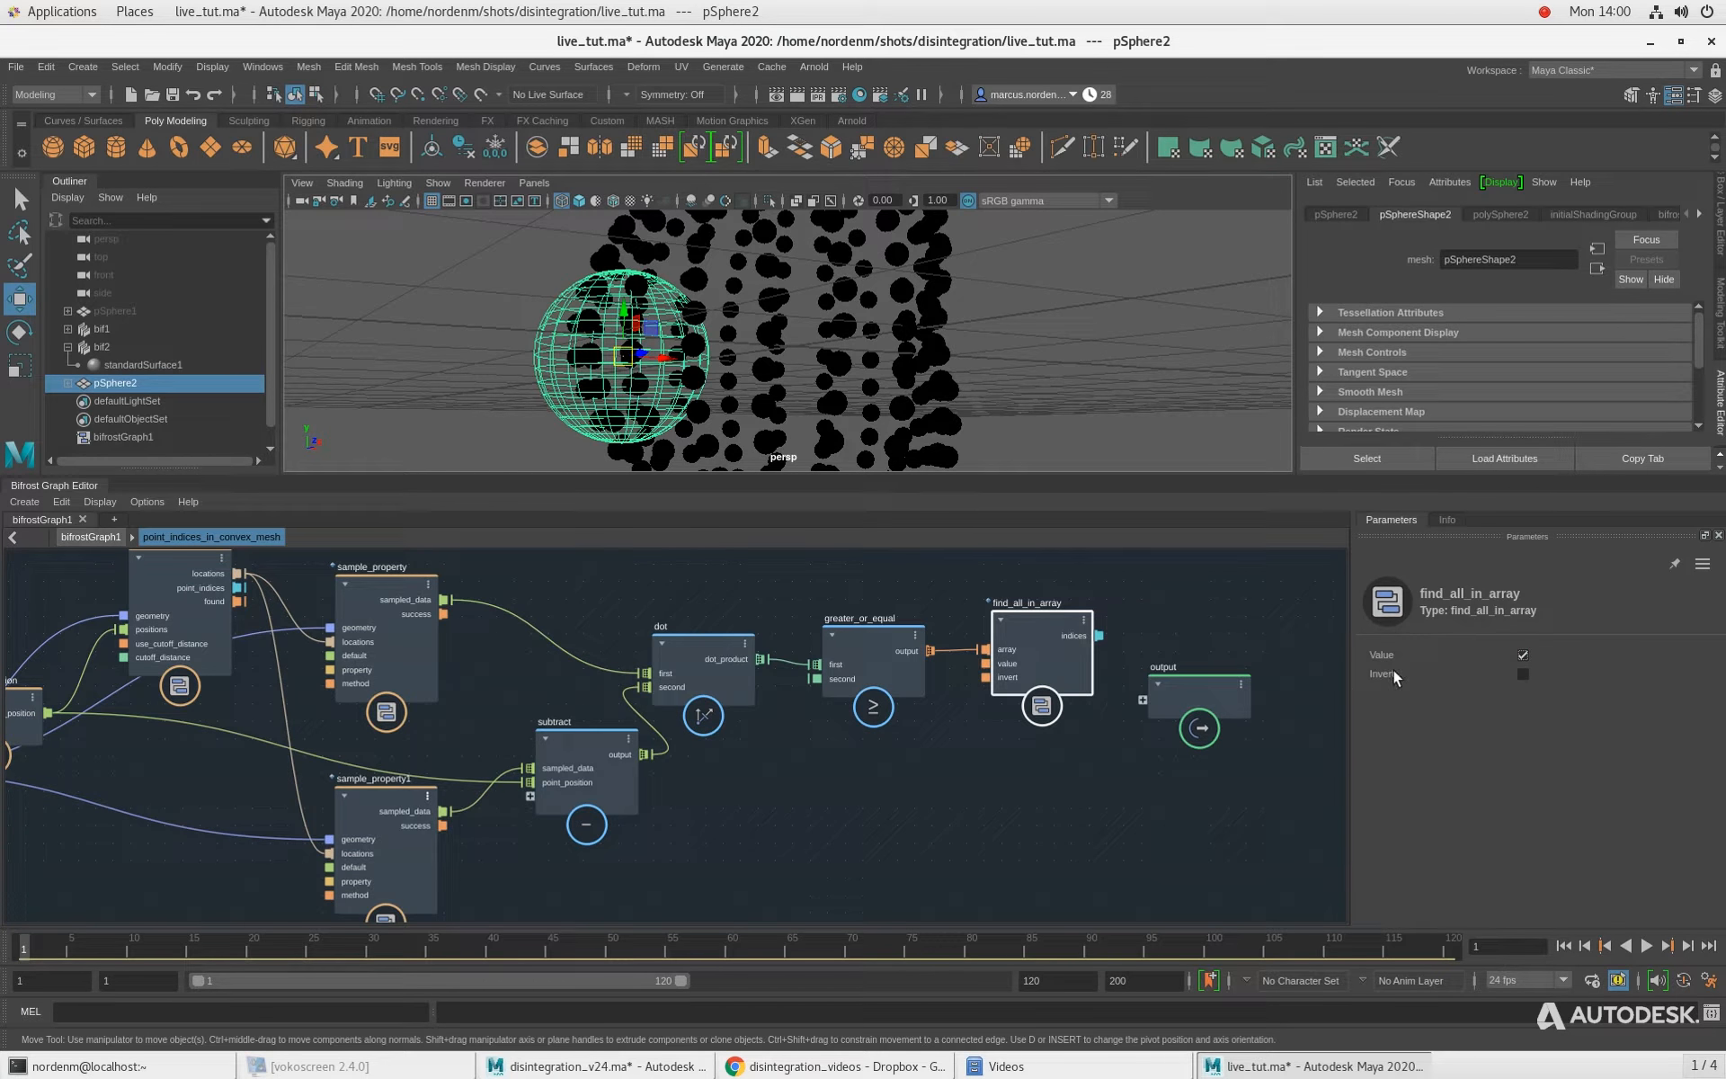
Step: Connect find_all_in_array's indices to the compound's output node and return to the top-level bifrostGraph1
{"action": "left_click_drag", "start_coordinate": [1189, 694], "coordinate": [1218, 645]}
{"action": "left_click_drag", "start_coordinate": [1101, 635], "coordinate": [1199, 617]}
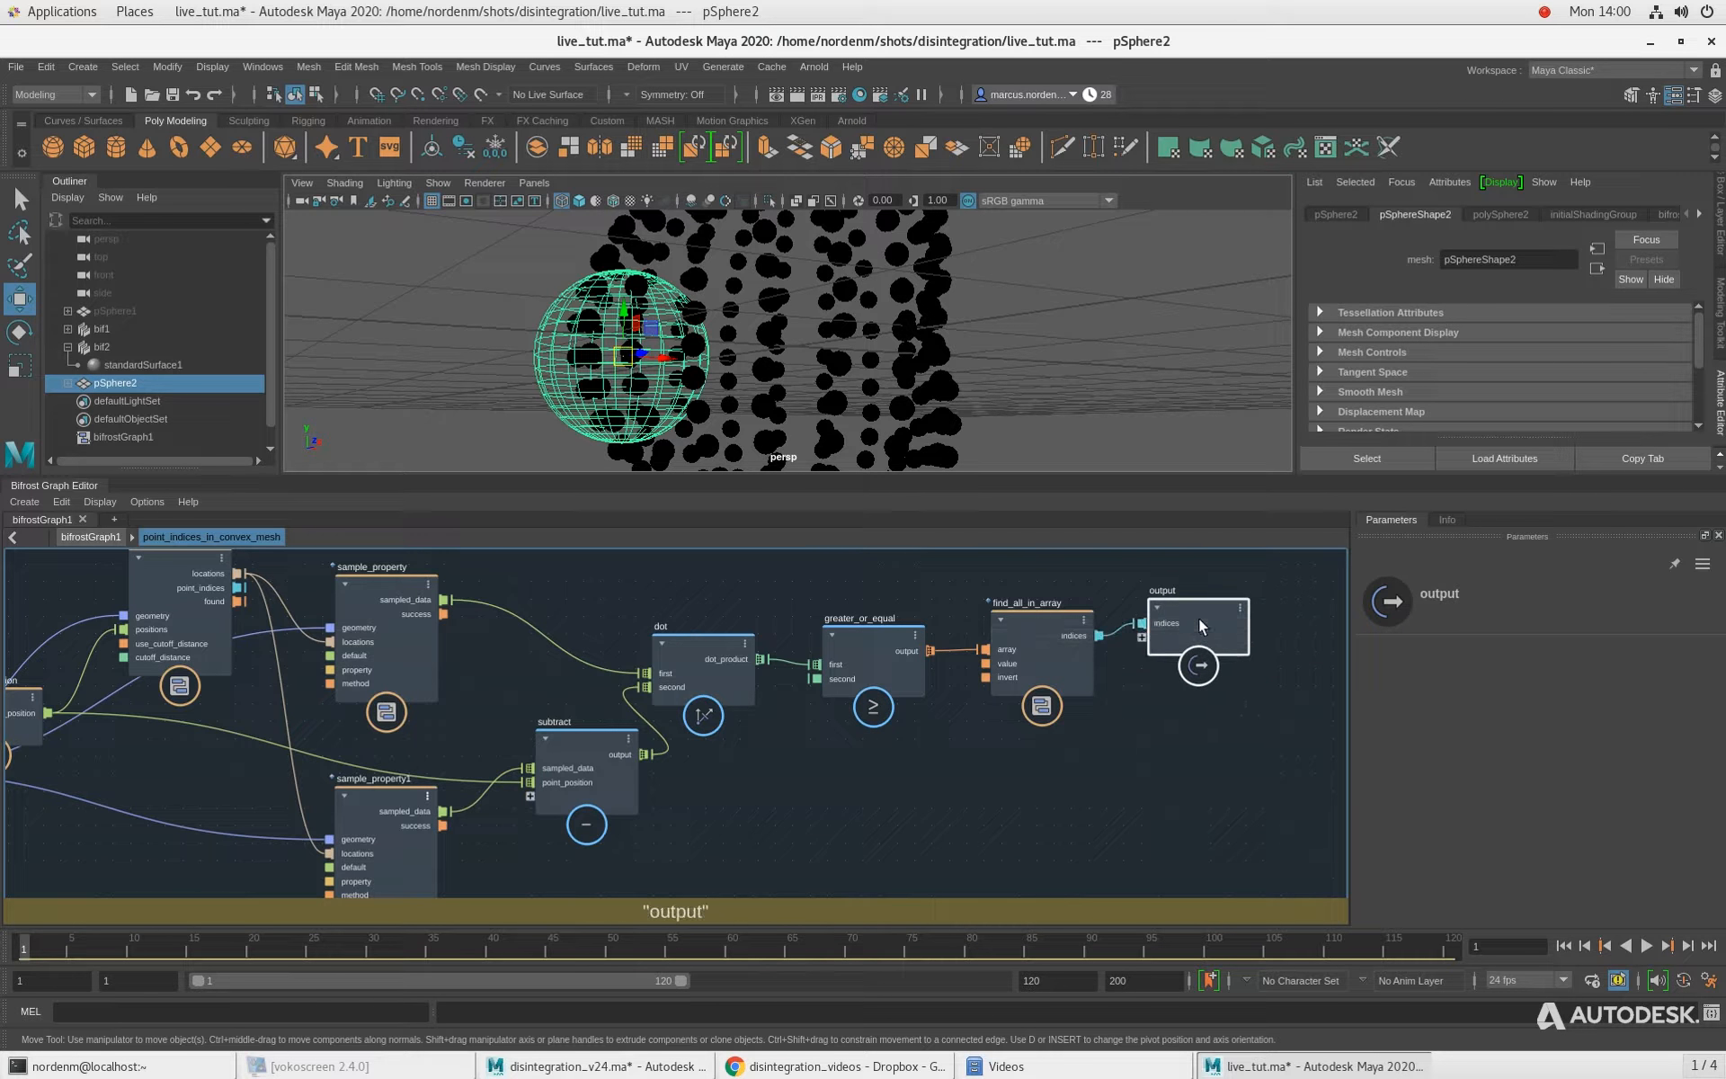
{"action": "left_click", "coordinate": [93, 536]}
{"action": "mouse_move", "coordinate": [636, 831]}
{"action": "middle_mouse_down"}
{"action": "mouse_move", "coordinate": [689, 779]}
{"action": "mouse_move", "coordinate": [645, 830]}
{"action": "middle_mouse_up"}
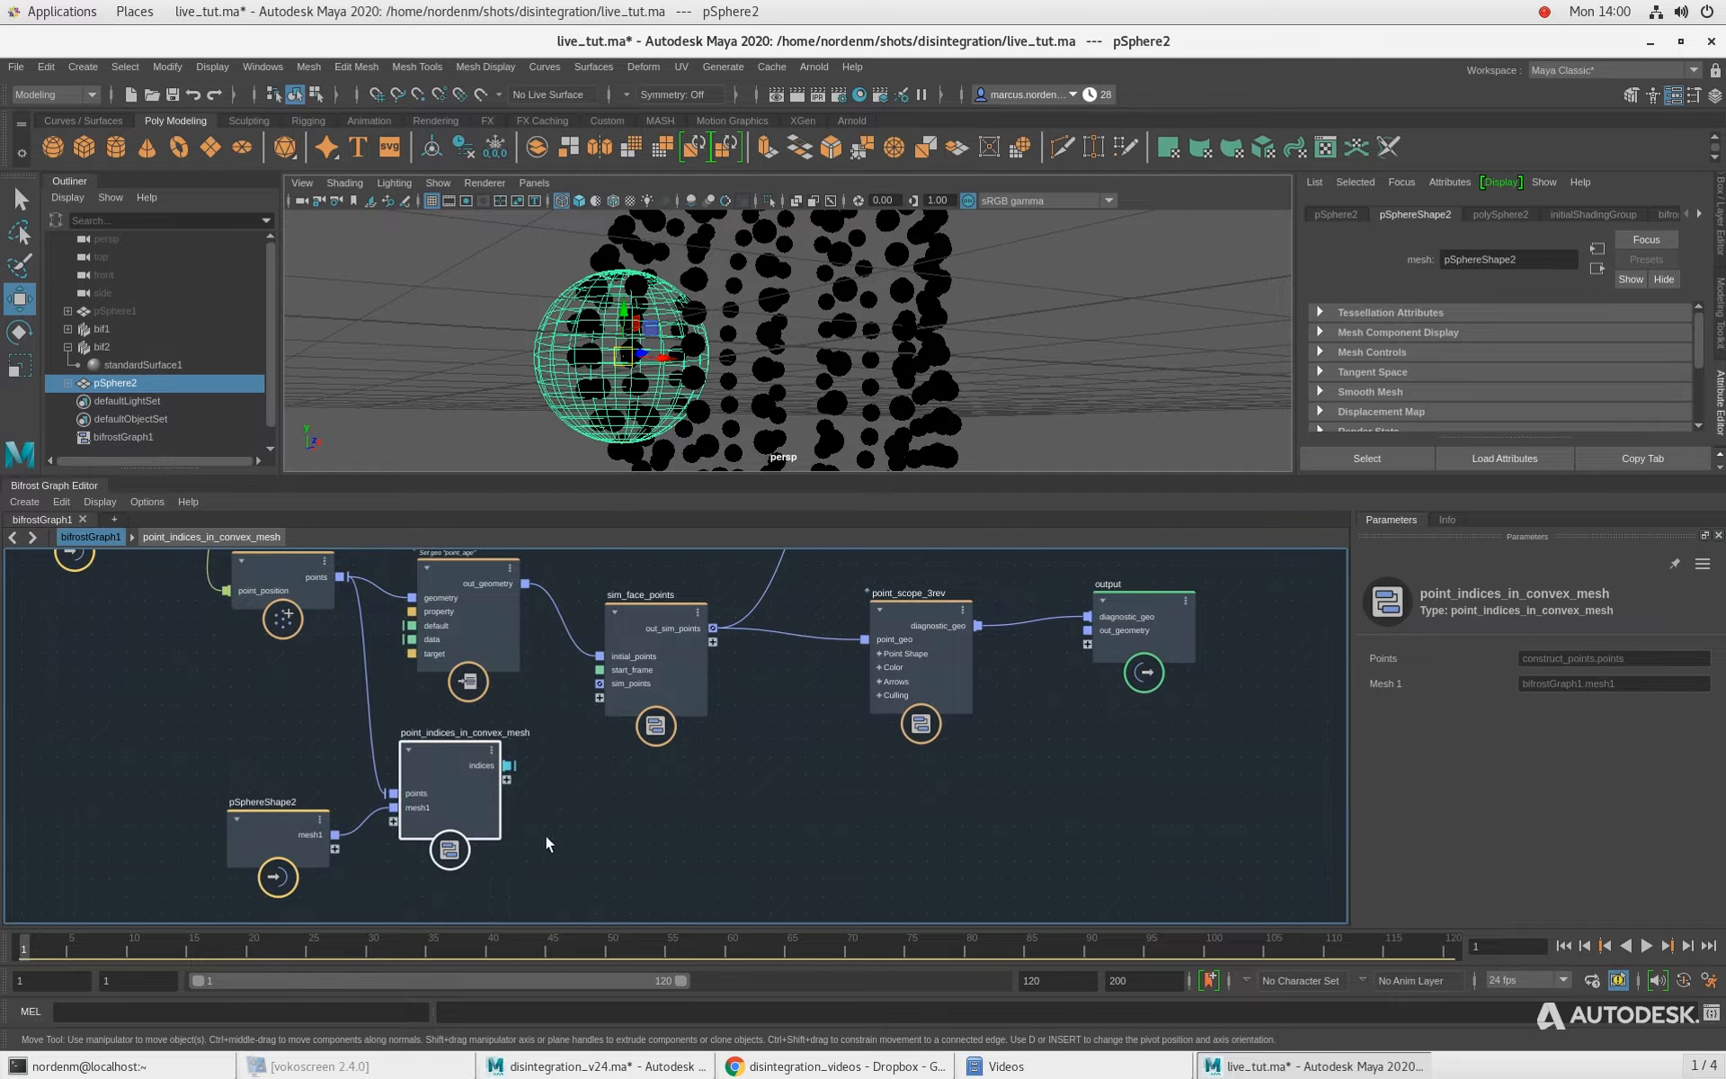
Step: Shift pSphereShape2 and point_indices_in_convex_mesh aside and add a set_in_array node next to them
{"action": "left_click_drag", "start_coordinate": [286, 826], "coordinate": [250, 819]}
{"action": "left_click_drag", "start_coordinate": [458, 771], "coordinate": [437, 768]}
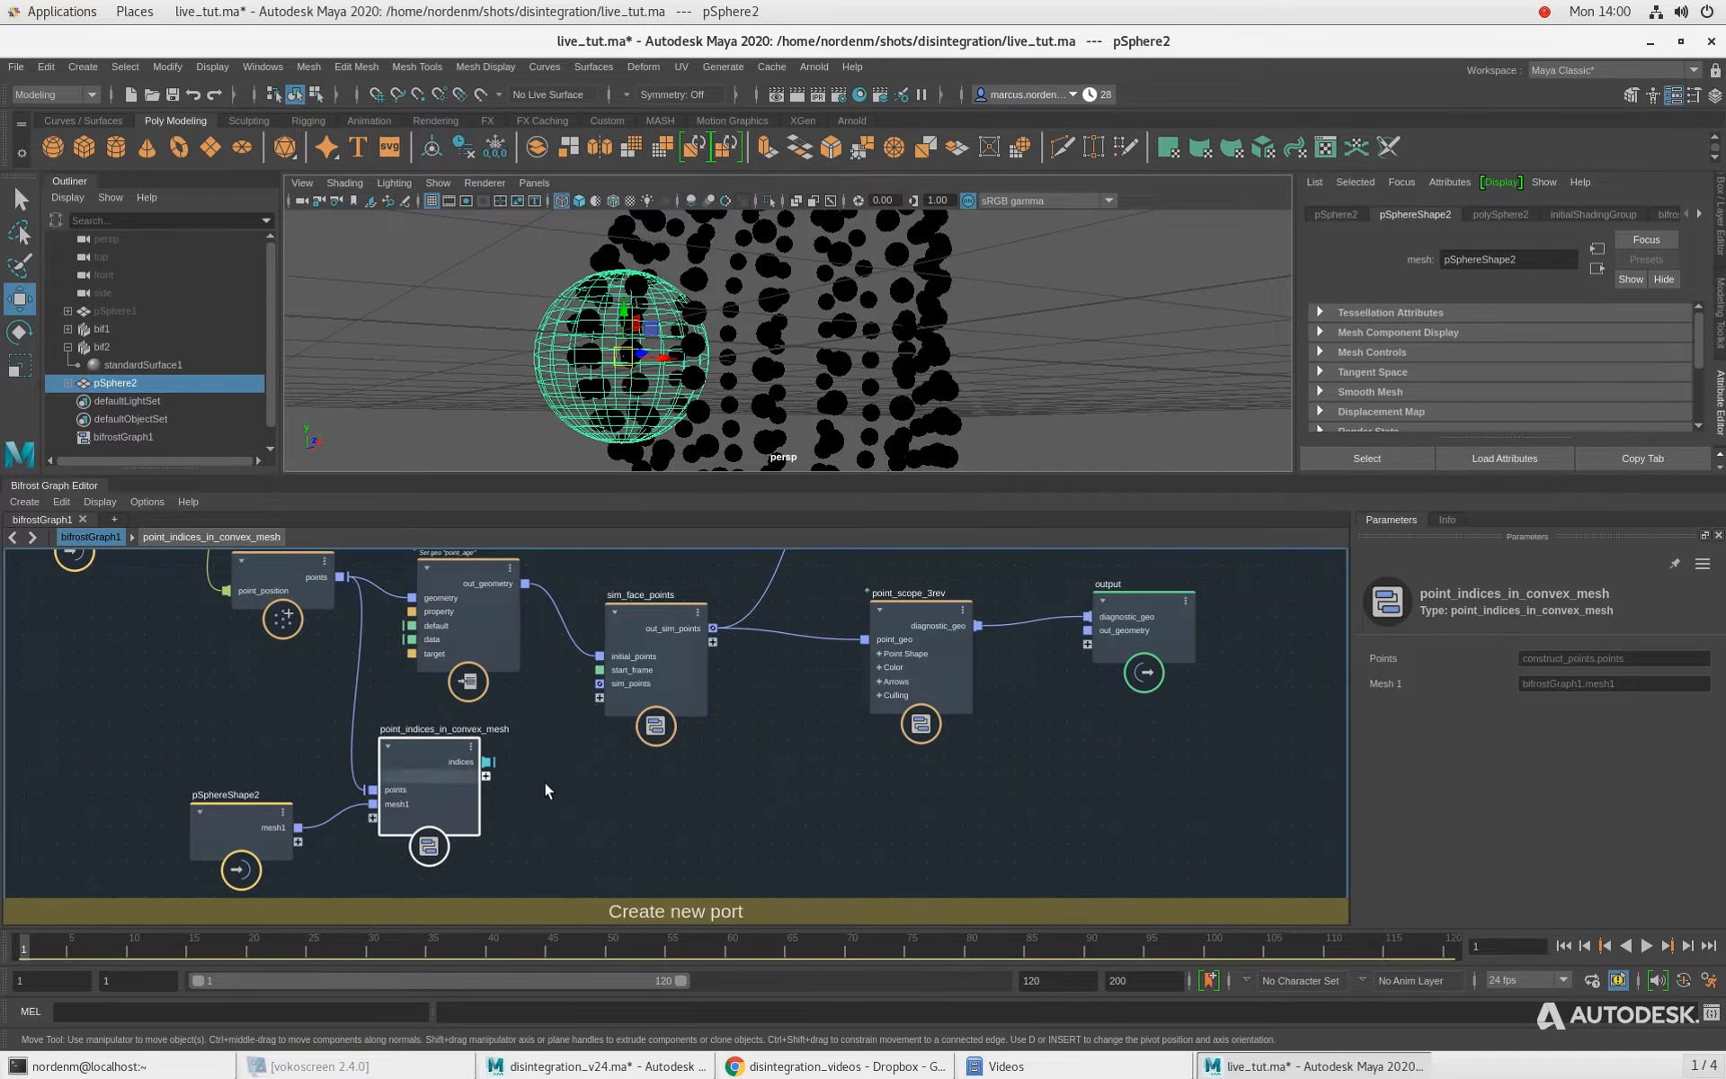
{"action": "key", "text": "Tab"}
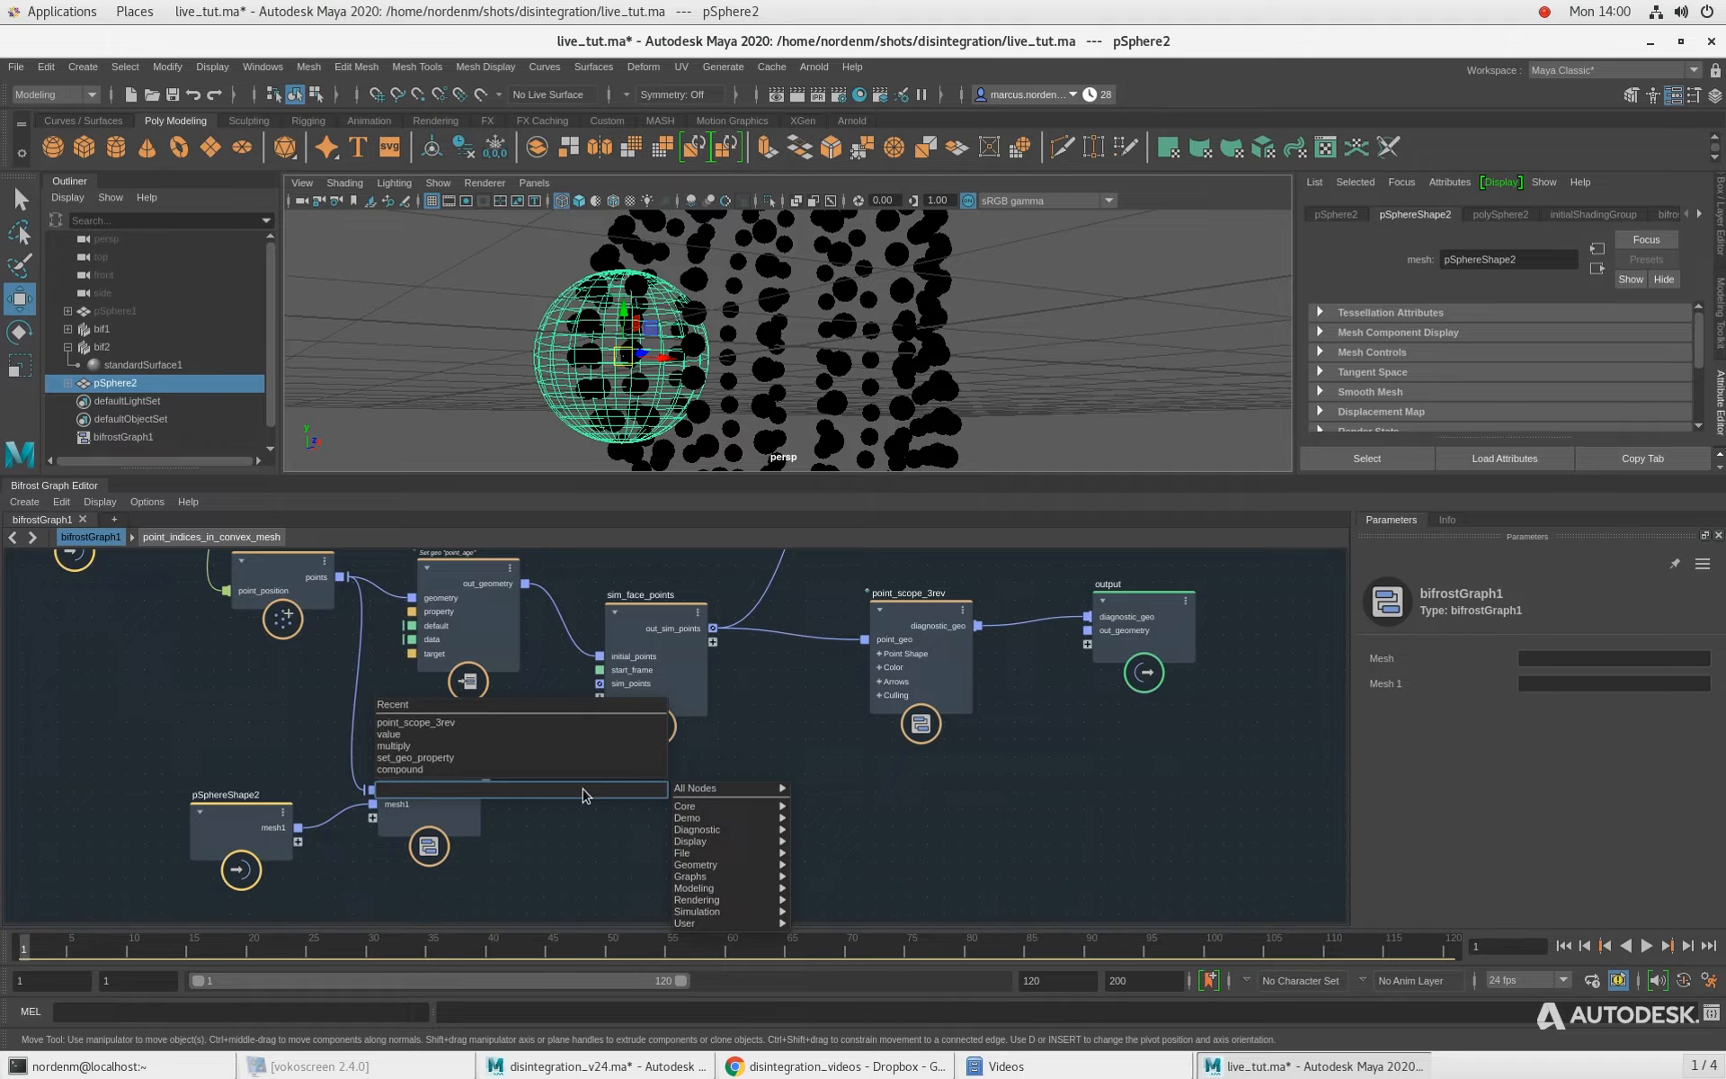
{"action": "type", "text": "set_i"}
{"action": "key", "text": "Down"}
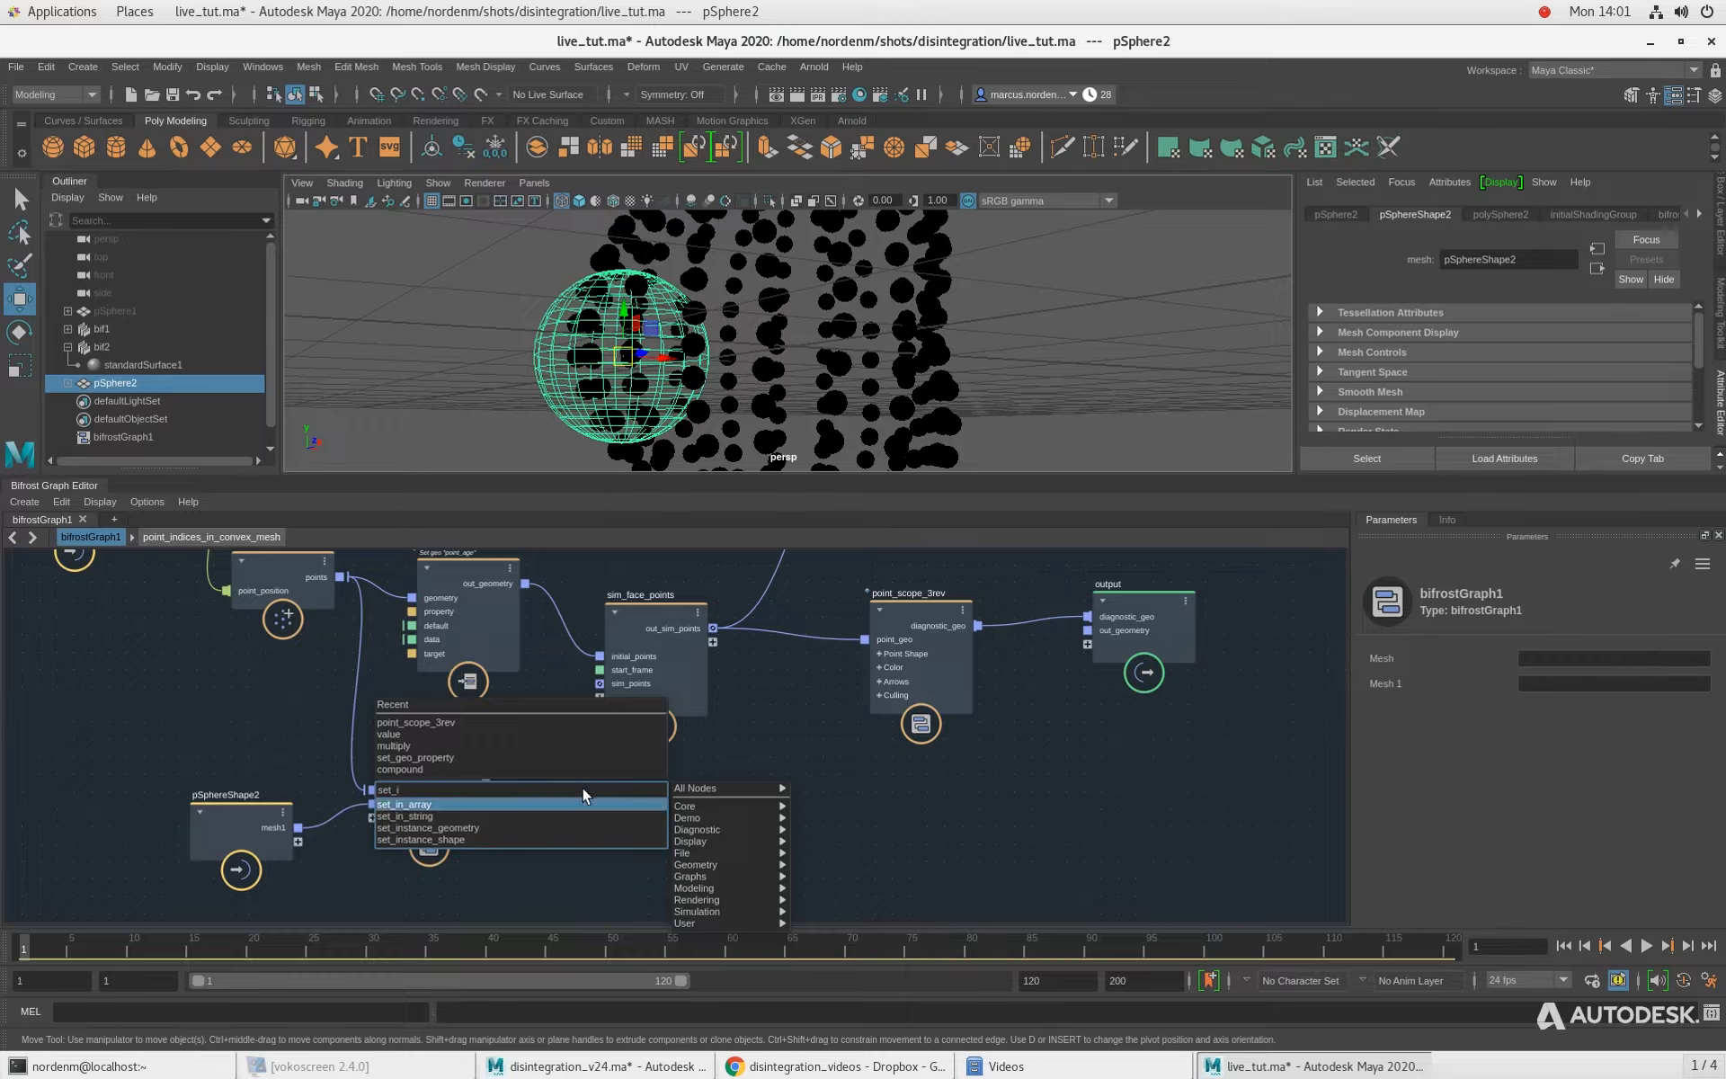
{"action": "key", "text": "Return"}
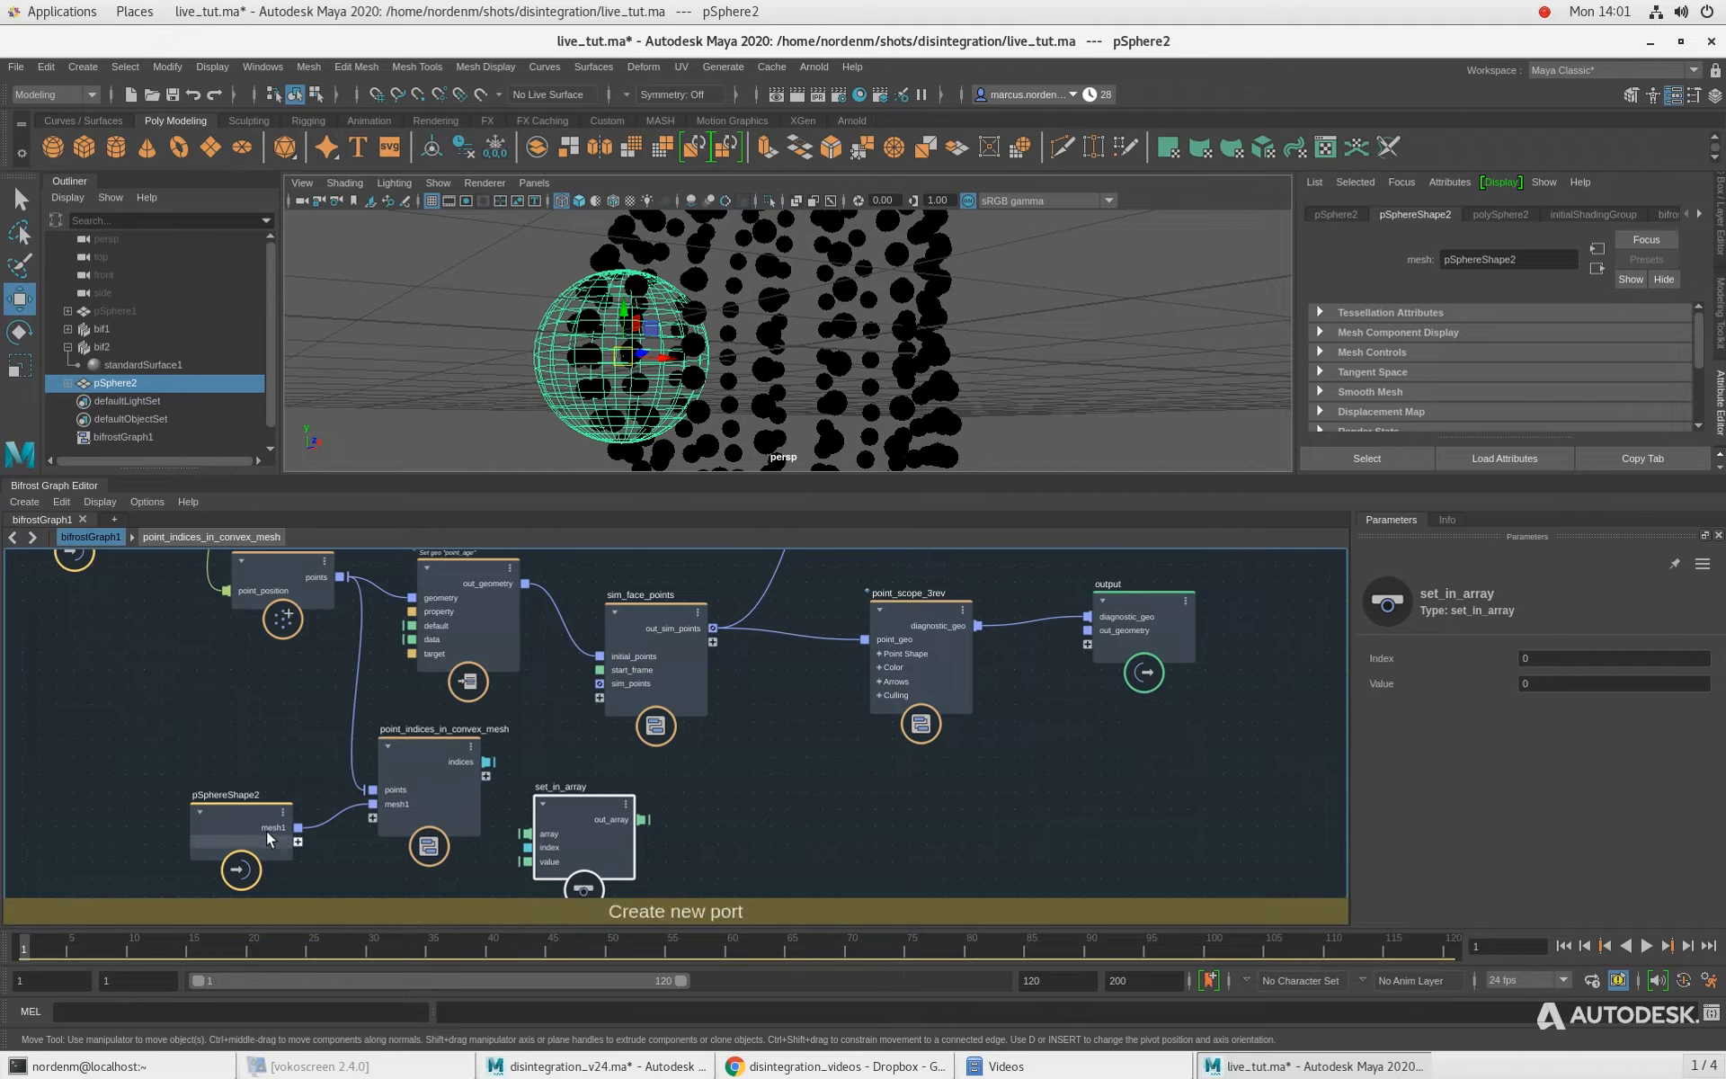
Step: Rearrange the three nodes, connect point_indices_in_convex_mesh's indices to set_in_array's index and set its value to 1
{"action": "left_click_drag", "start_coordinate": [266, 831], "coordinate": [87, 878]}
{"action": "left_click_drag", "start_coordinate": [444, 765], "coordinate": [255, 783]}
{"action": "left_click_drag", "start_coordinate": [568, 839], "coordinate": [519, 818]}
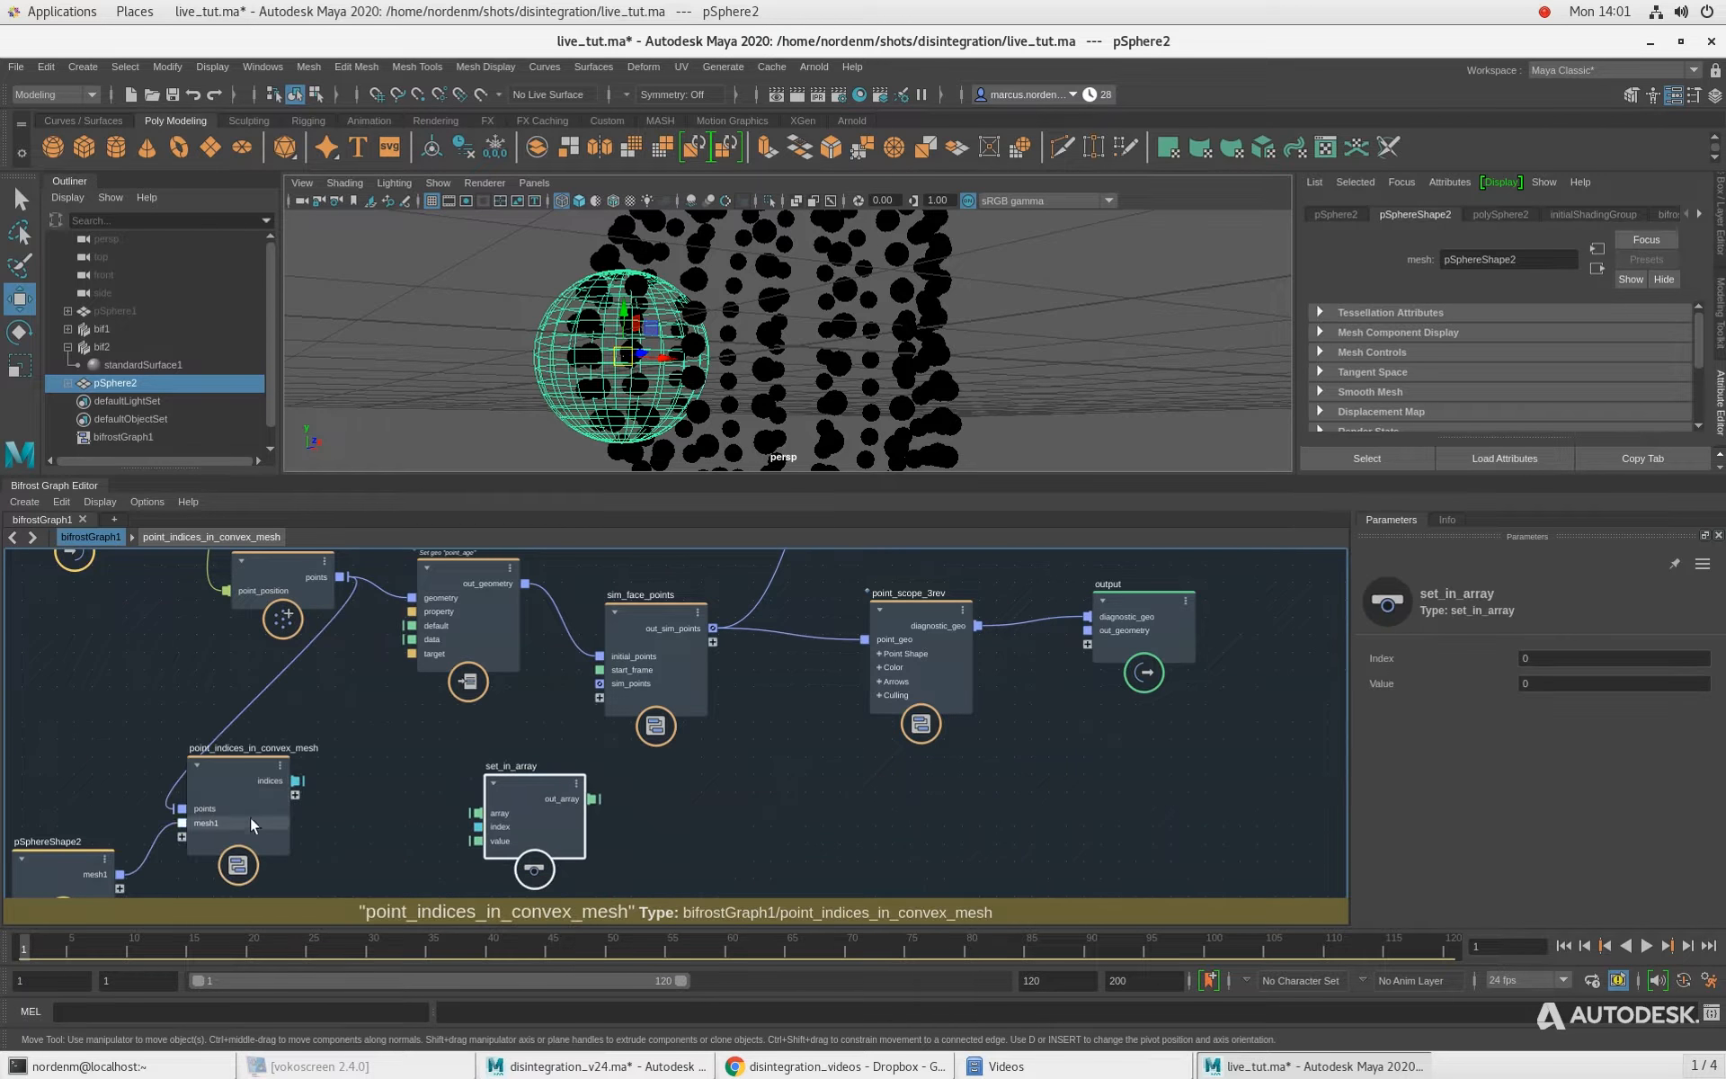
{"action": "left_click_drag", "start_coordinate": [241, 801], "coordinate": [280, 817]}
{"action": "left_click_drag", "start_coordinate": [537, 821], "coordinate": [521, 799]}
{"action": "left_click_drag", "start_coordinate": [296, 812], "coordinate": [520, 770]}
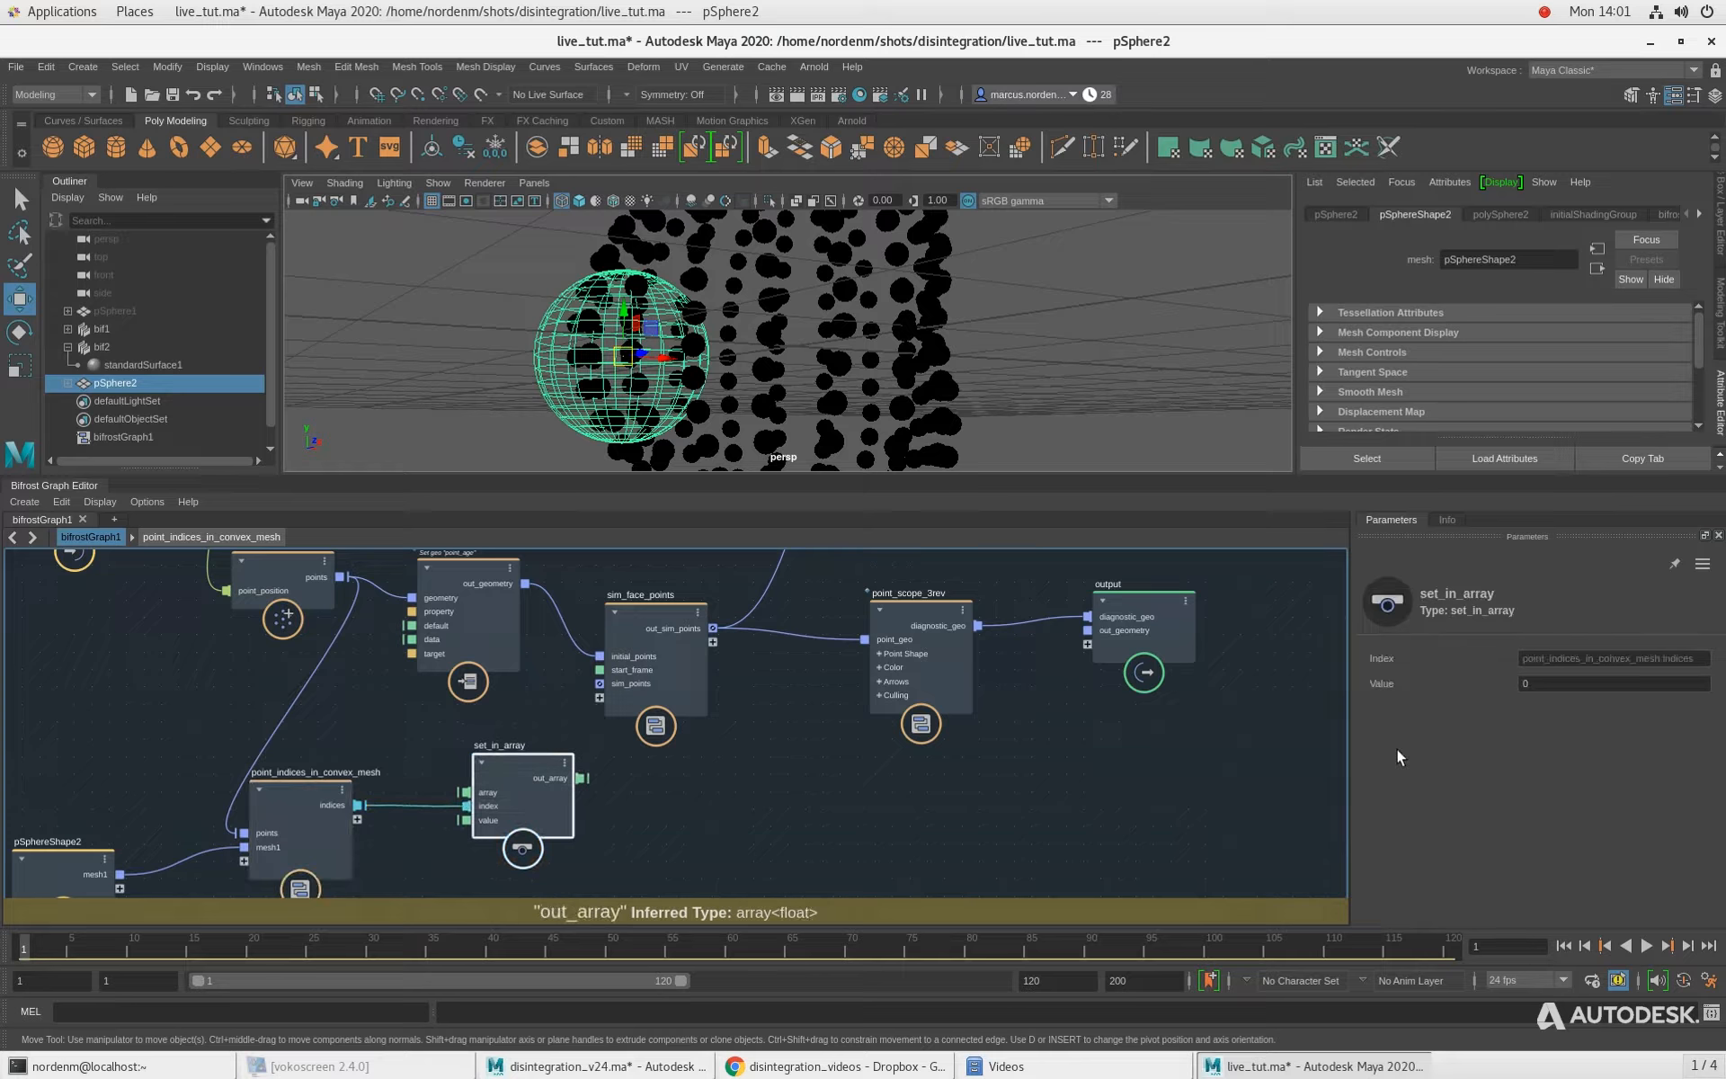
{"action": "left_click", "coordinate": [1587, 684]}
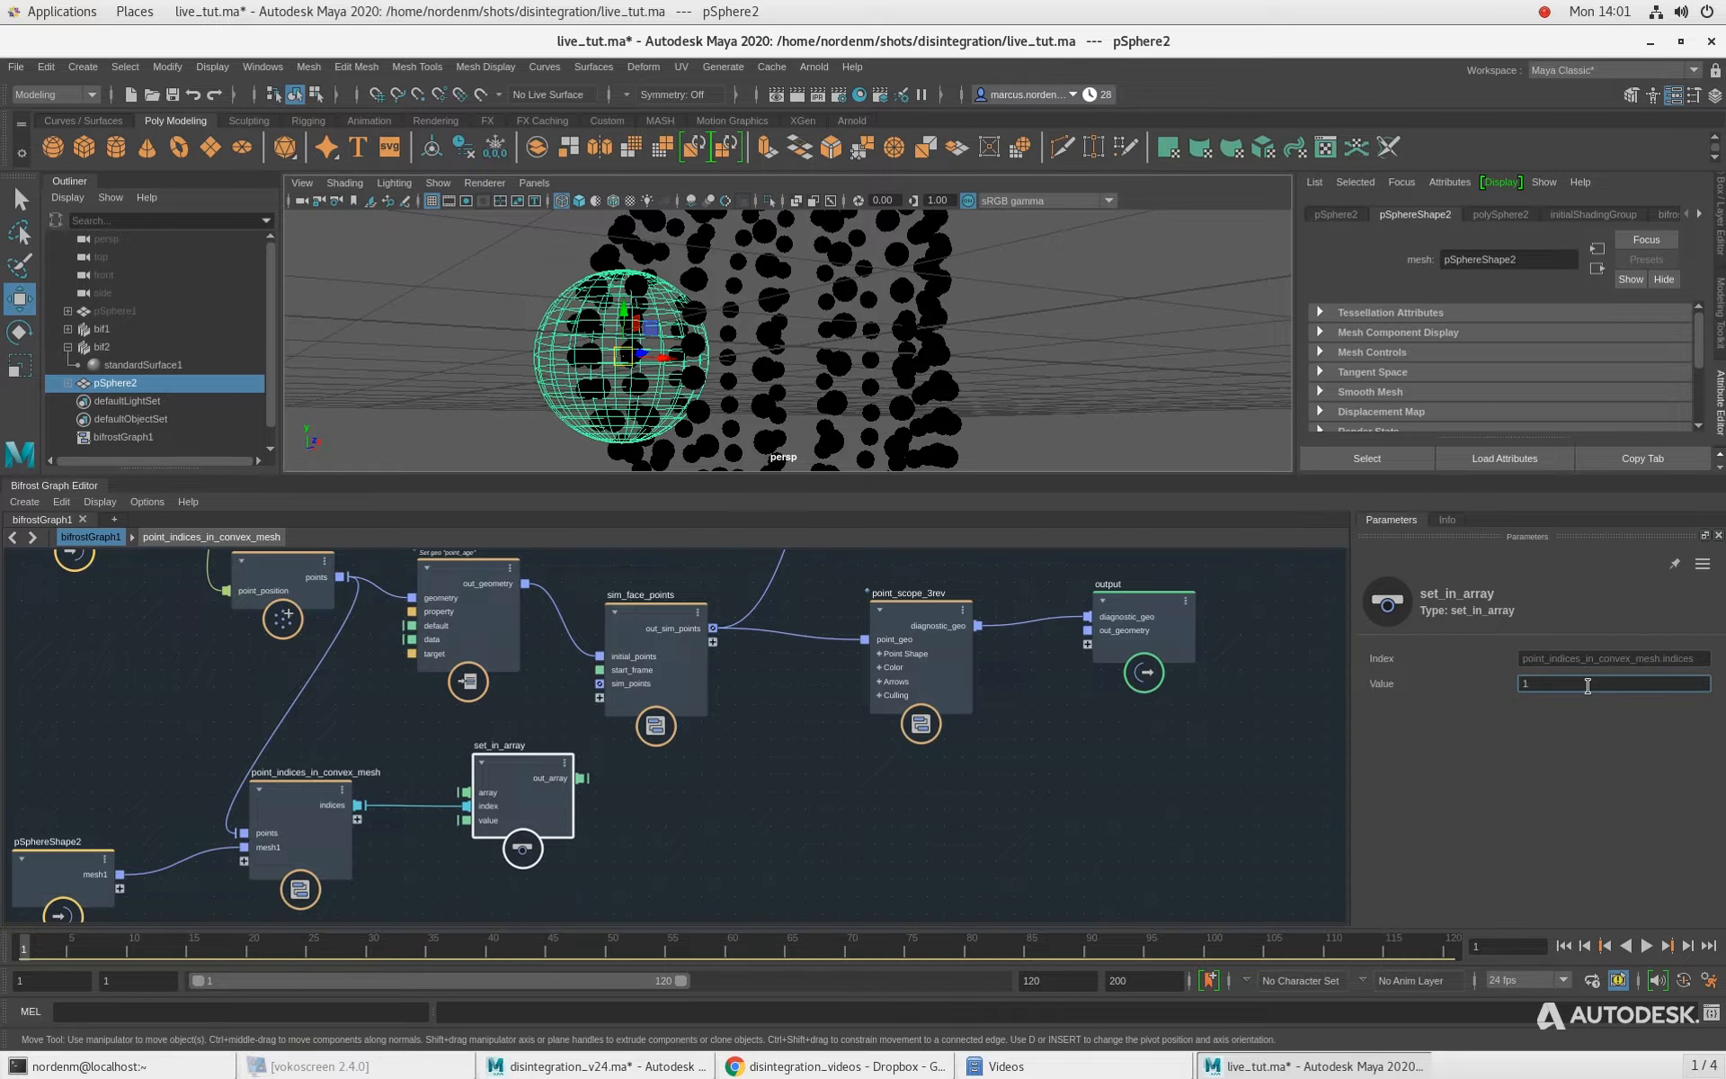
Step: Move construct_points, pSphereShape1 and the point_age set_geo_property node to free space above point_indices_in_convex_mesh
{"action": "left_click", "coordinate": [807, 874]}
{"action": "scroll", "coordinate": [829, 855], "scroll_direction": "down", "scroll_amount": 2}
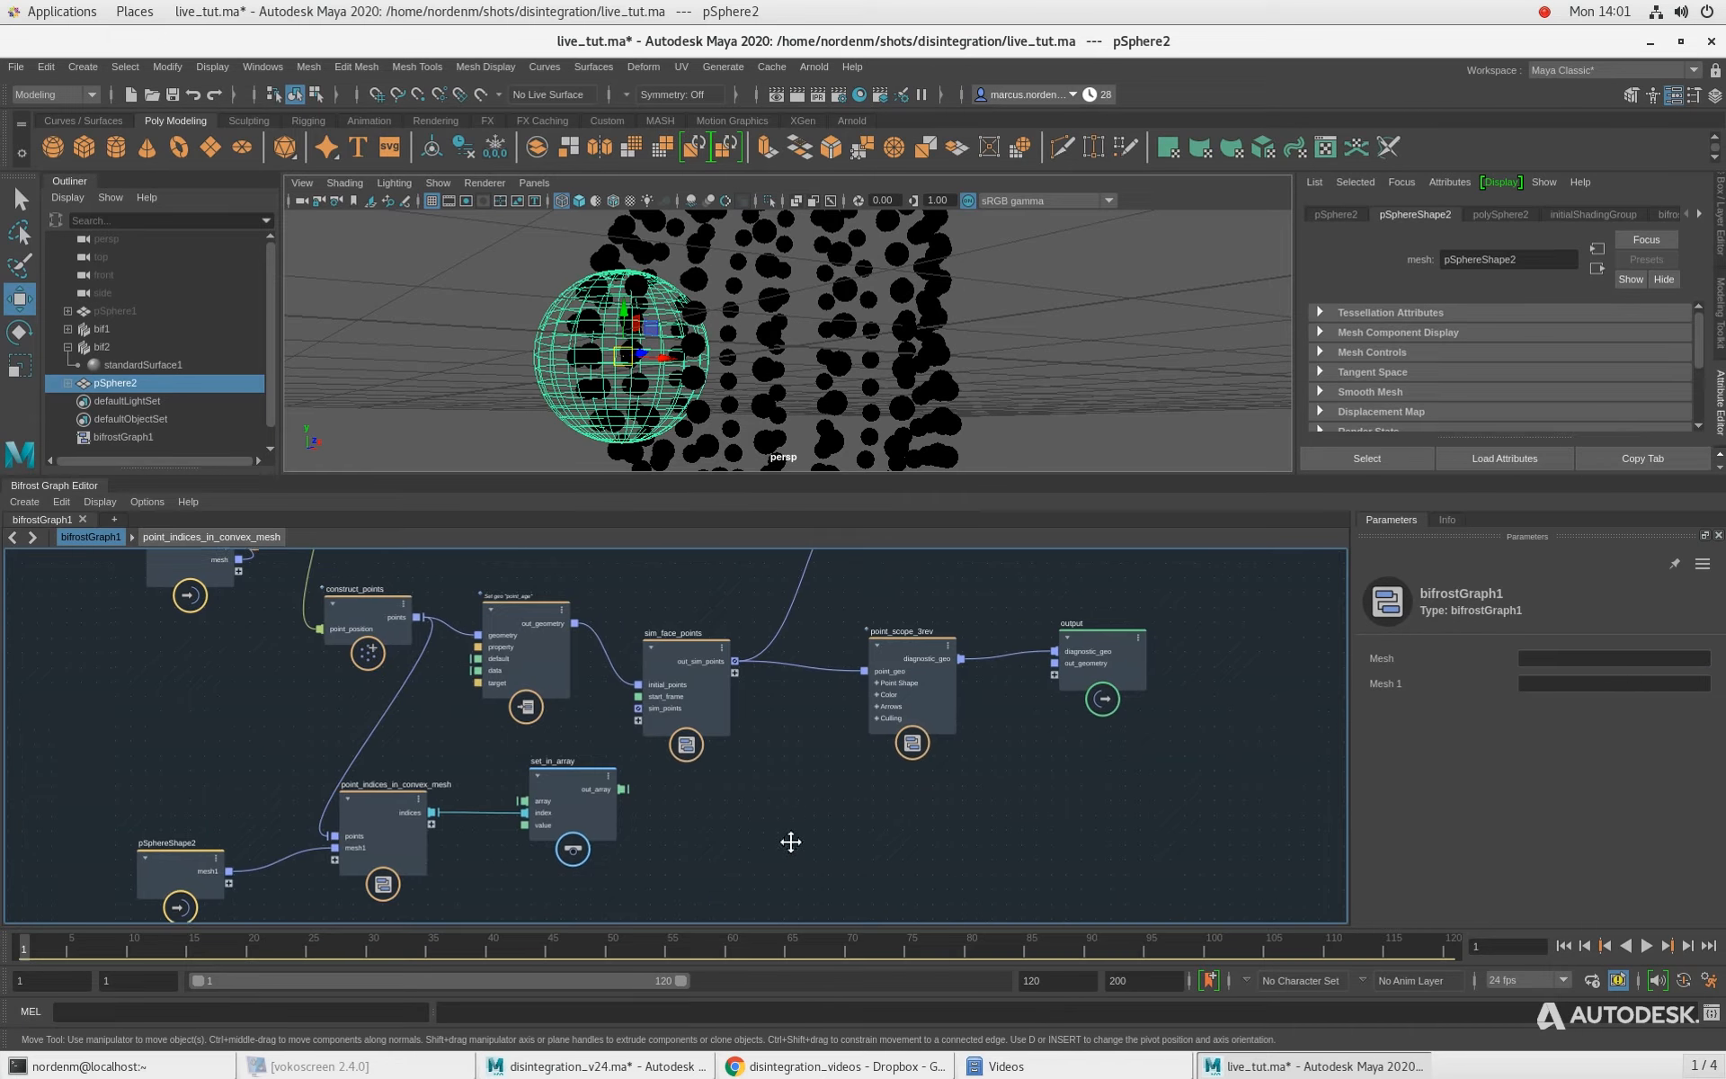
{"action": "left_click_drag", "start_coordinate": [390, 618], "coordinate": [311, 635]}
{"action": "left_click_drag", "start_coordinate": [270, 570], "coordinate": [134, 569]}
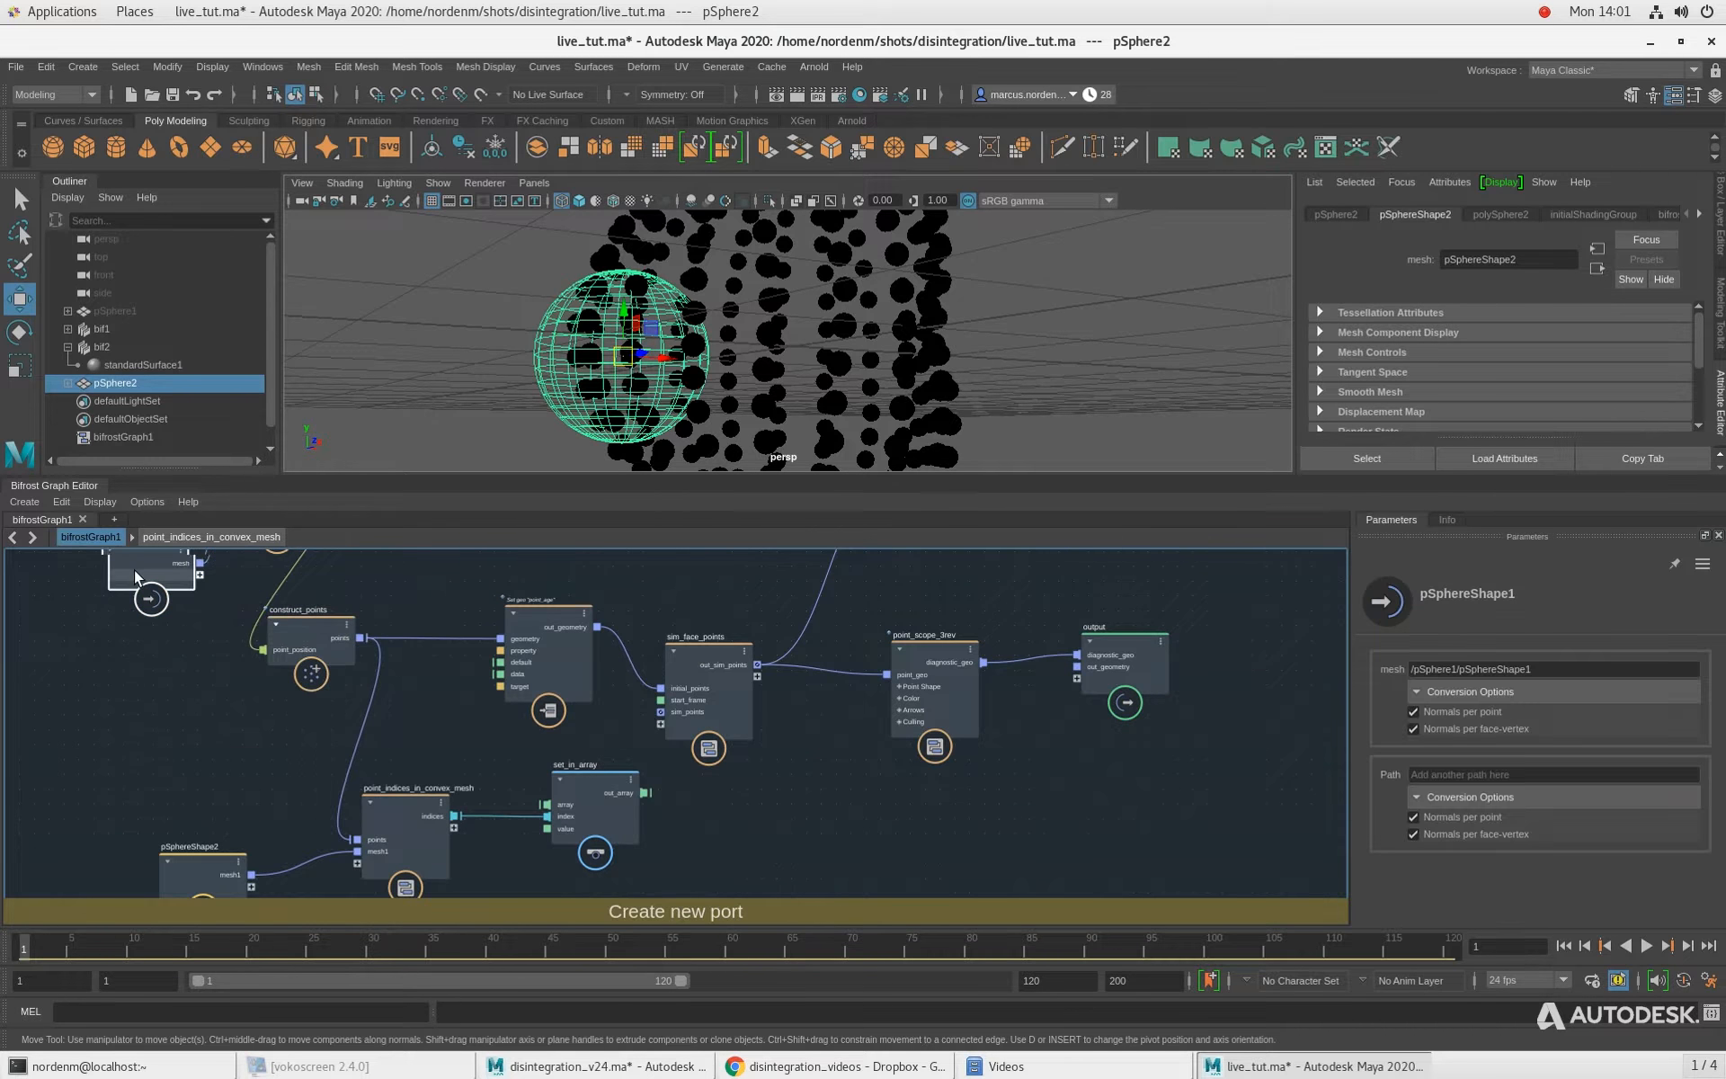
{"action": "left_click_drag", "start_coordinate": [538, 640], "coordinate": [550, 632]}
Step: Add a sequence_array node and place it just above point_indices_in_convex_mesh
{"action": "middle_click_drag", "start_coordinate": [455, 736], "coordinate": [527, 745], "text": "alt"}
{"action": "key", "text": "Tab"}
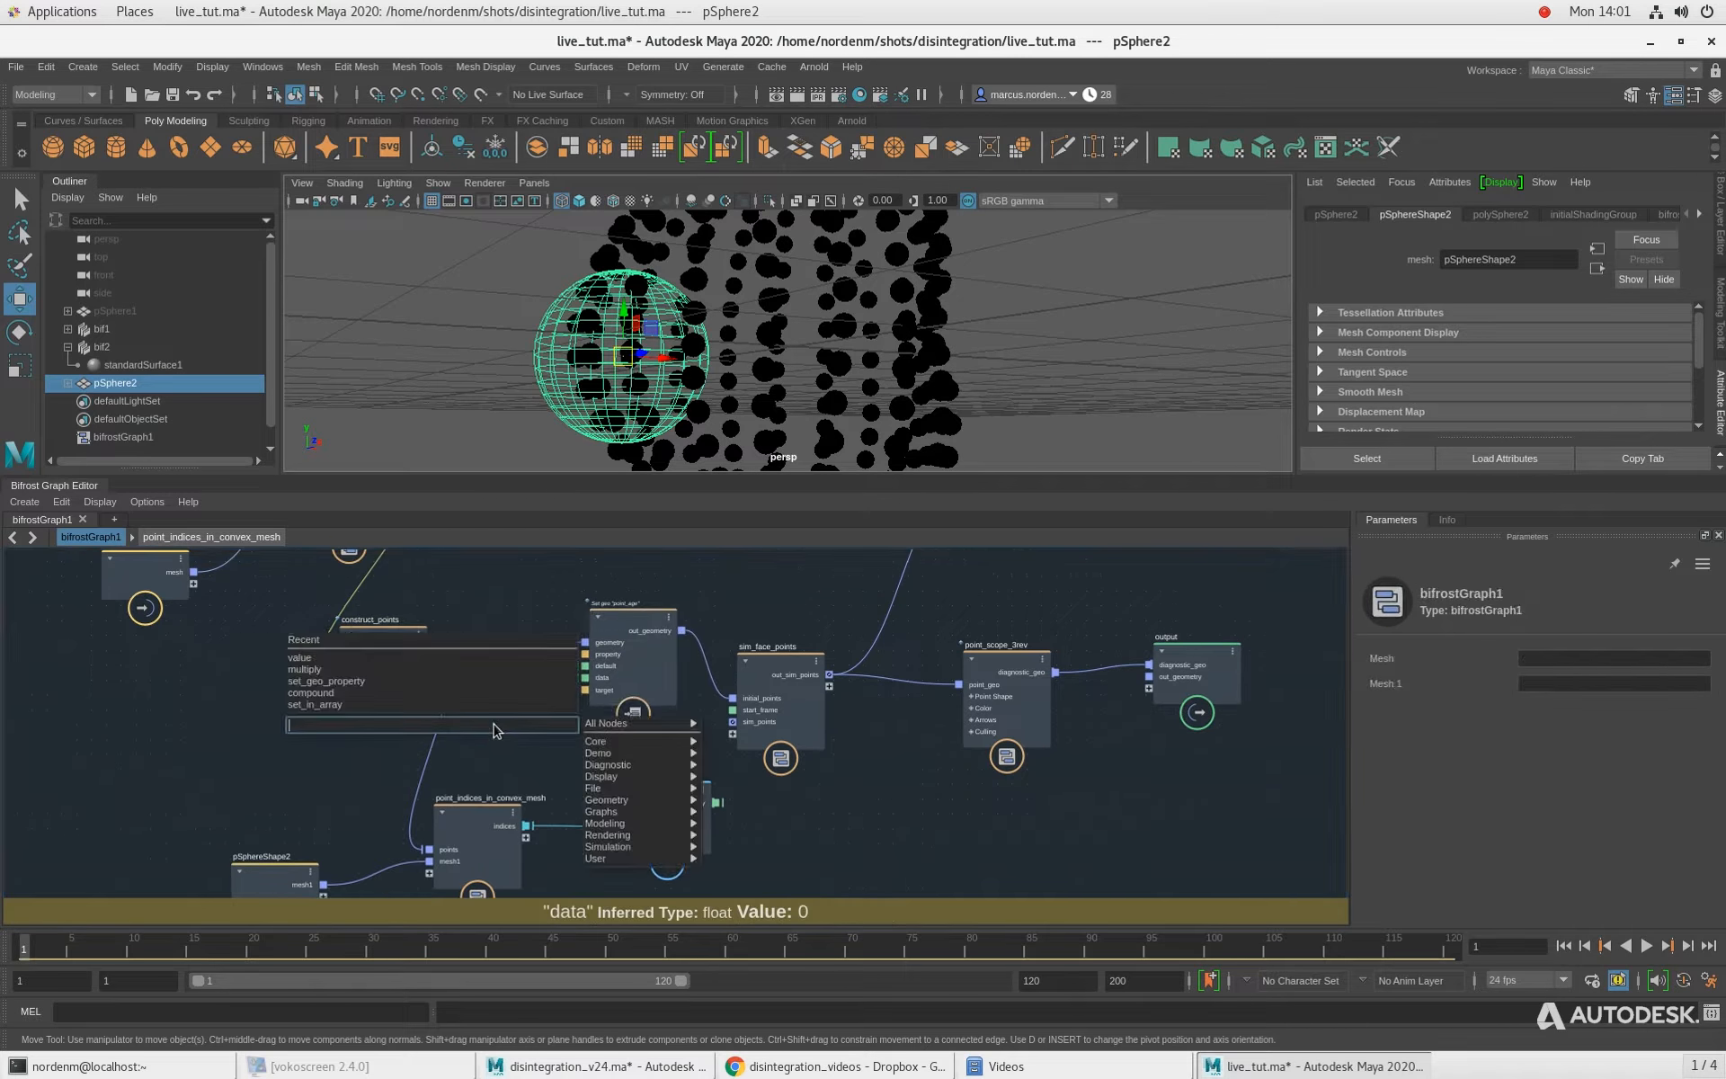
{"action": "type", "text": "seq"}
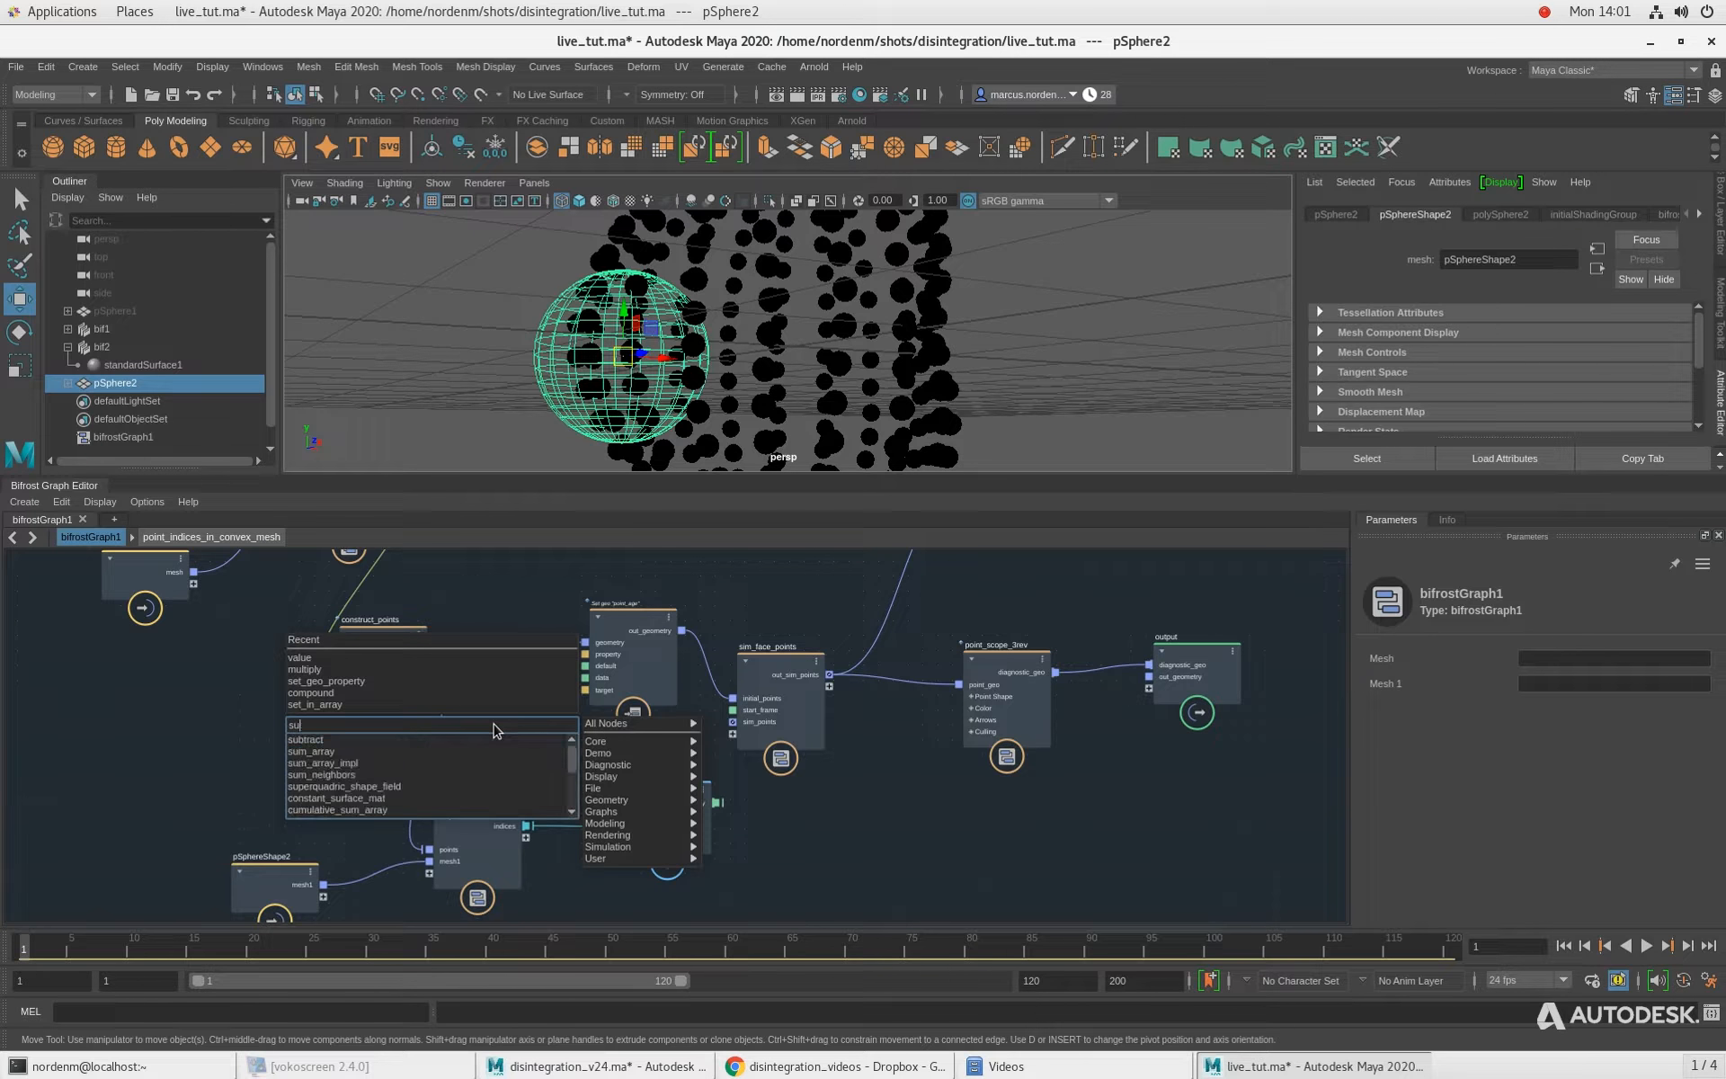
{"action": "key", "text": "Return"}
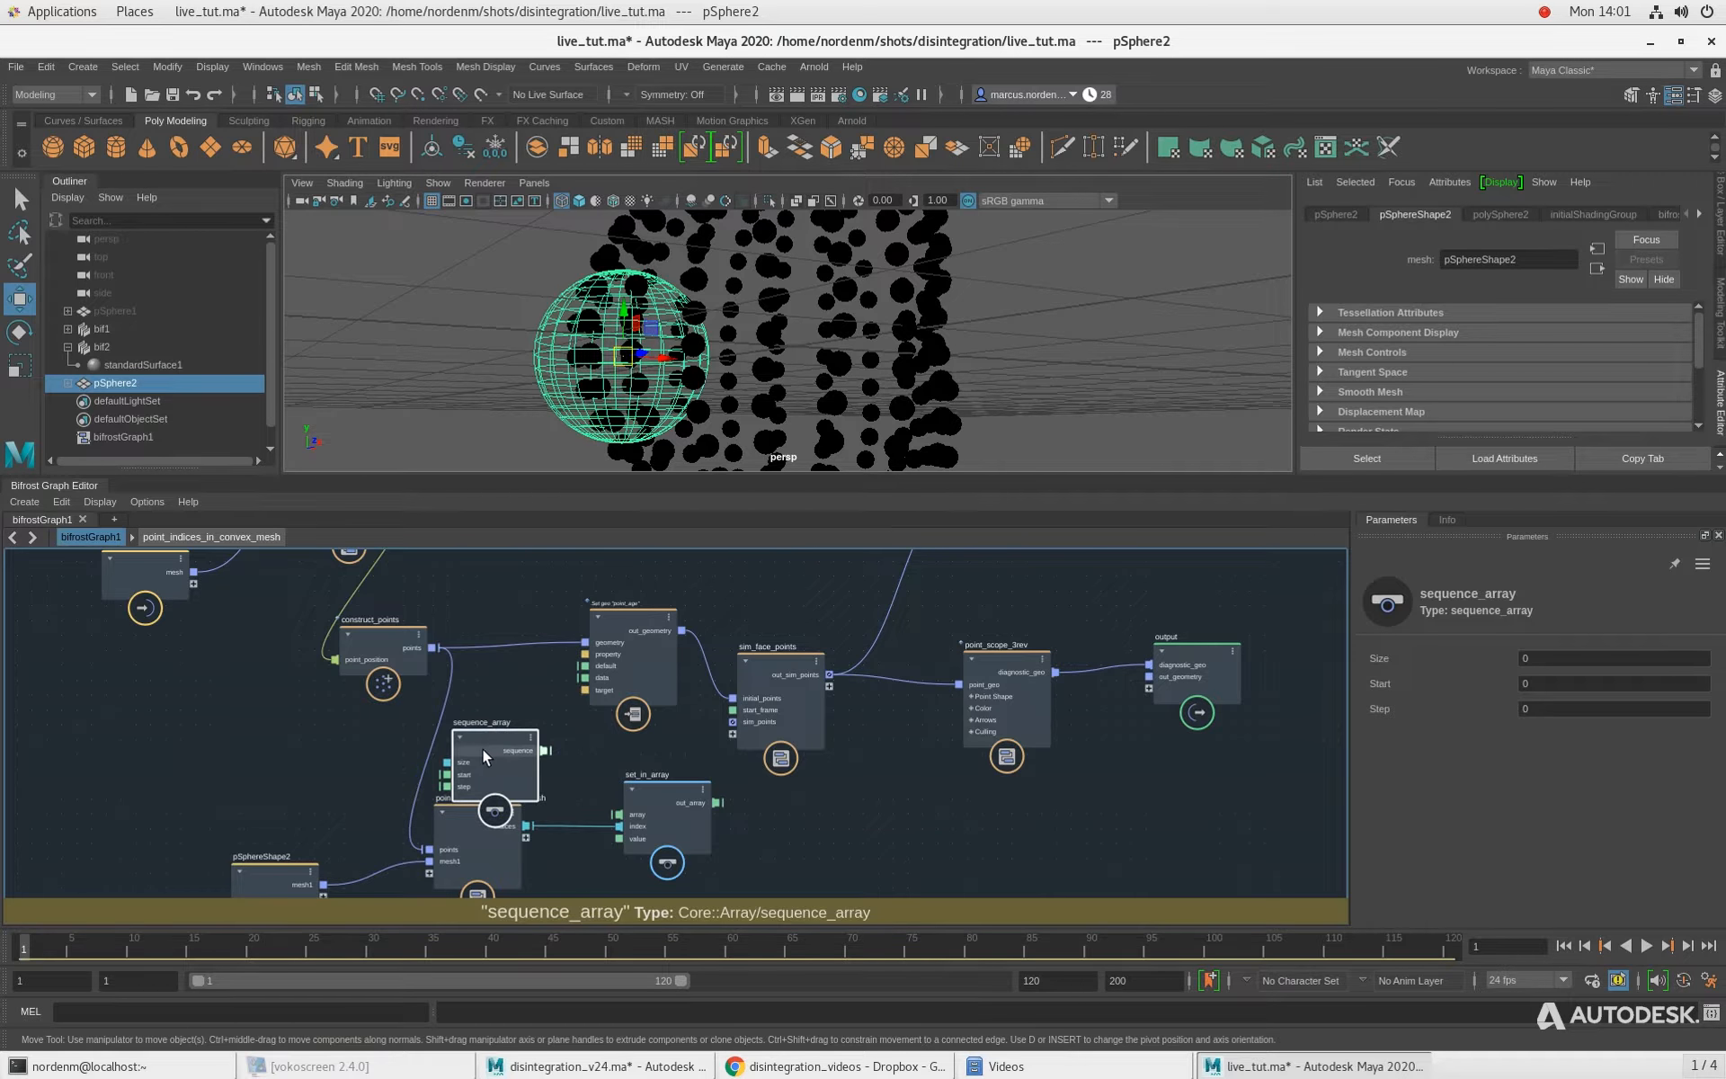
{"action": "left_click_drag", "start_coordinate": [482, 748], "coordinate": [489, 720]}
{"action": "left_click", "coordinate": [1539, 709]}
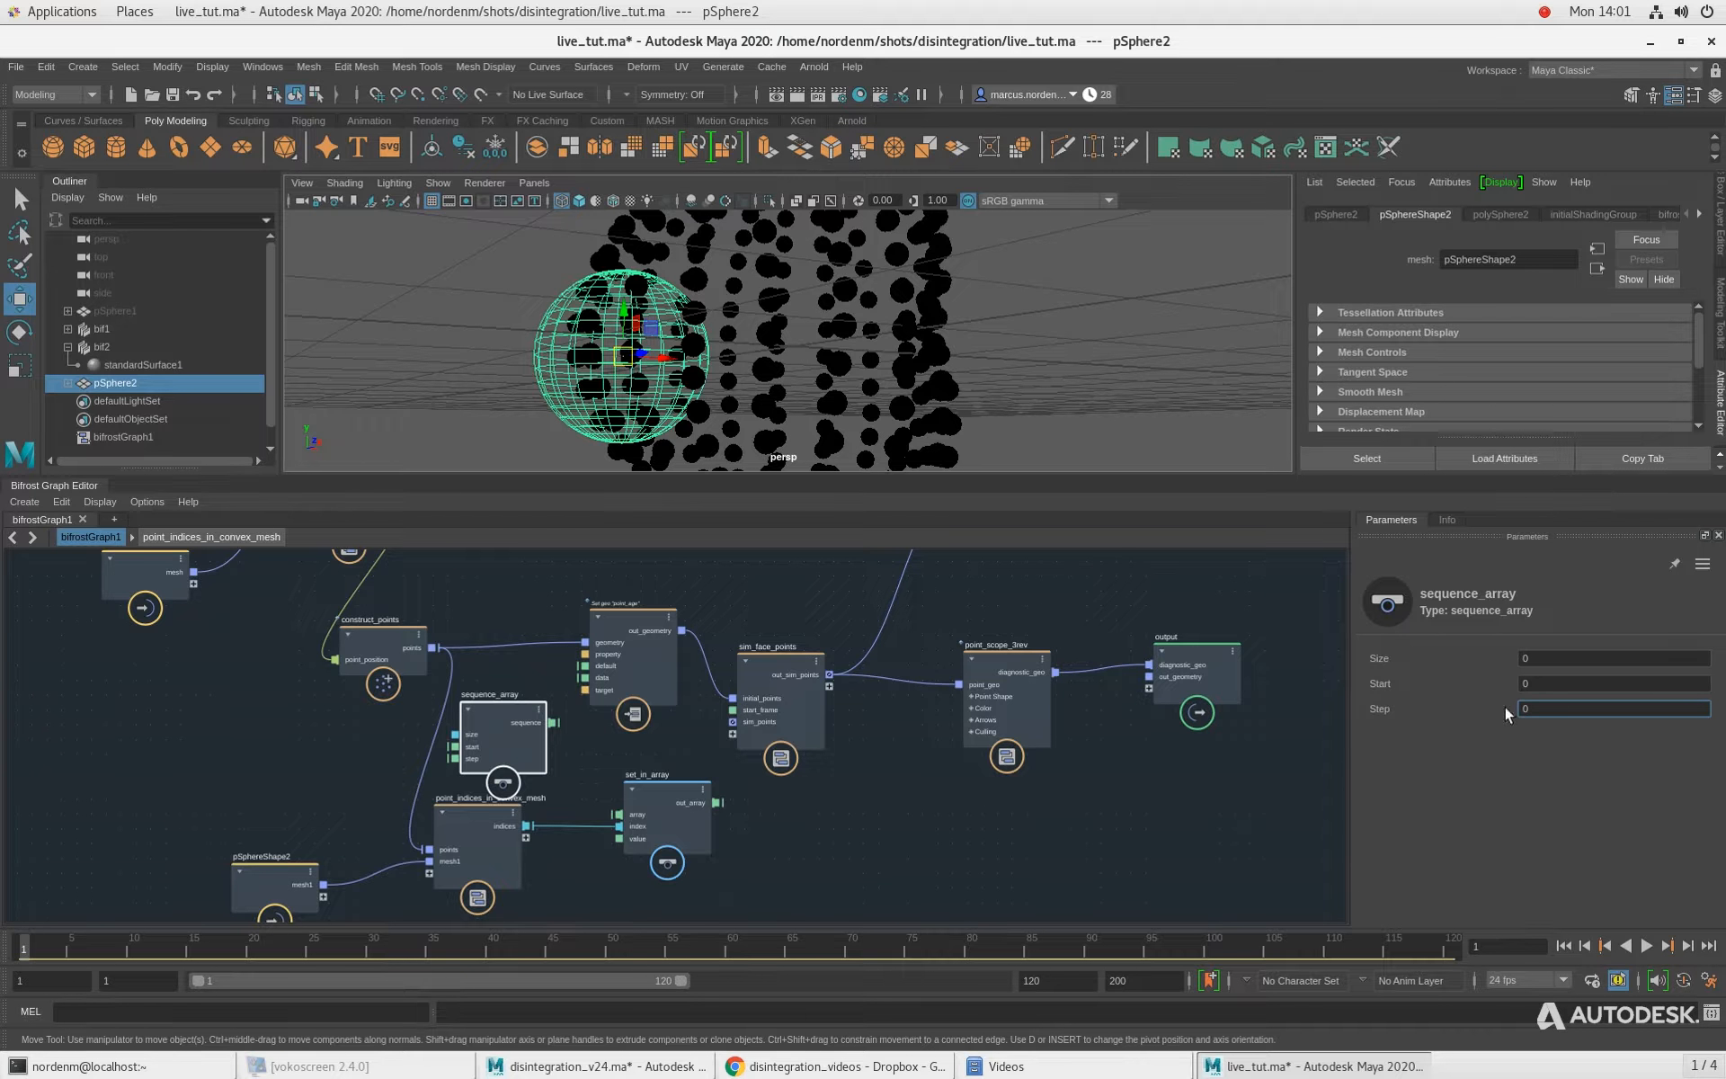
Step: Shift construct_points away from sequence_array and nudge sequence_array to leave space between them
{"action": "middle_click_drag", "start_coordinate": [634, 748], "coordinate": [678, 755]}
{"action": "left_click", "coordinate": [322, 661]}
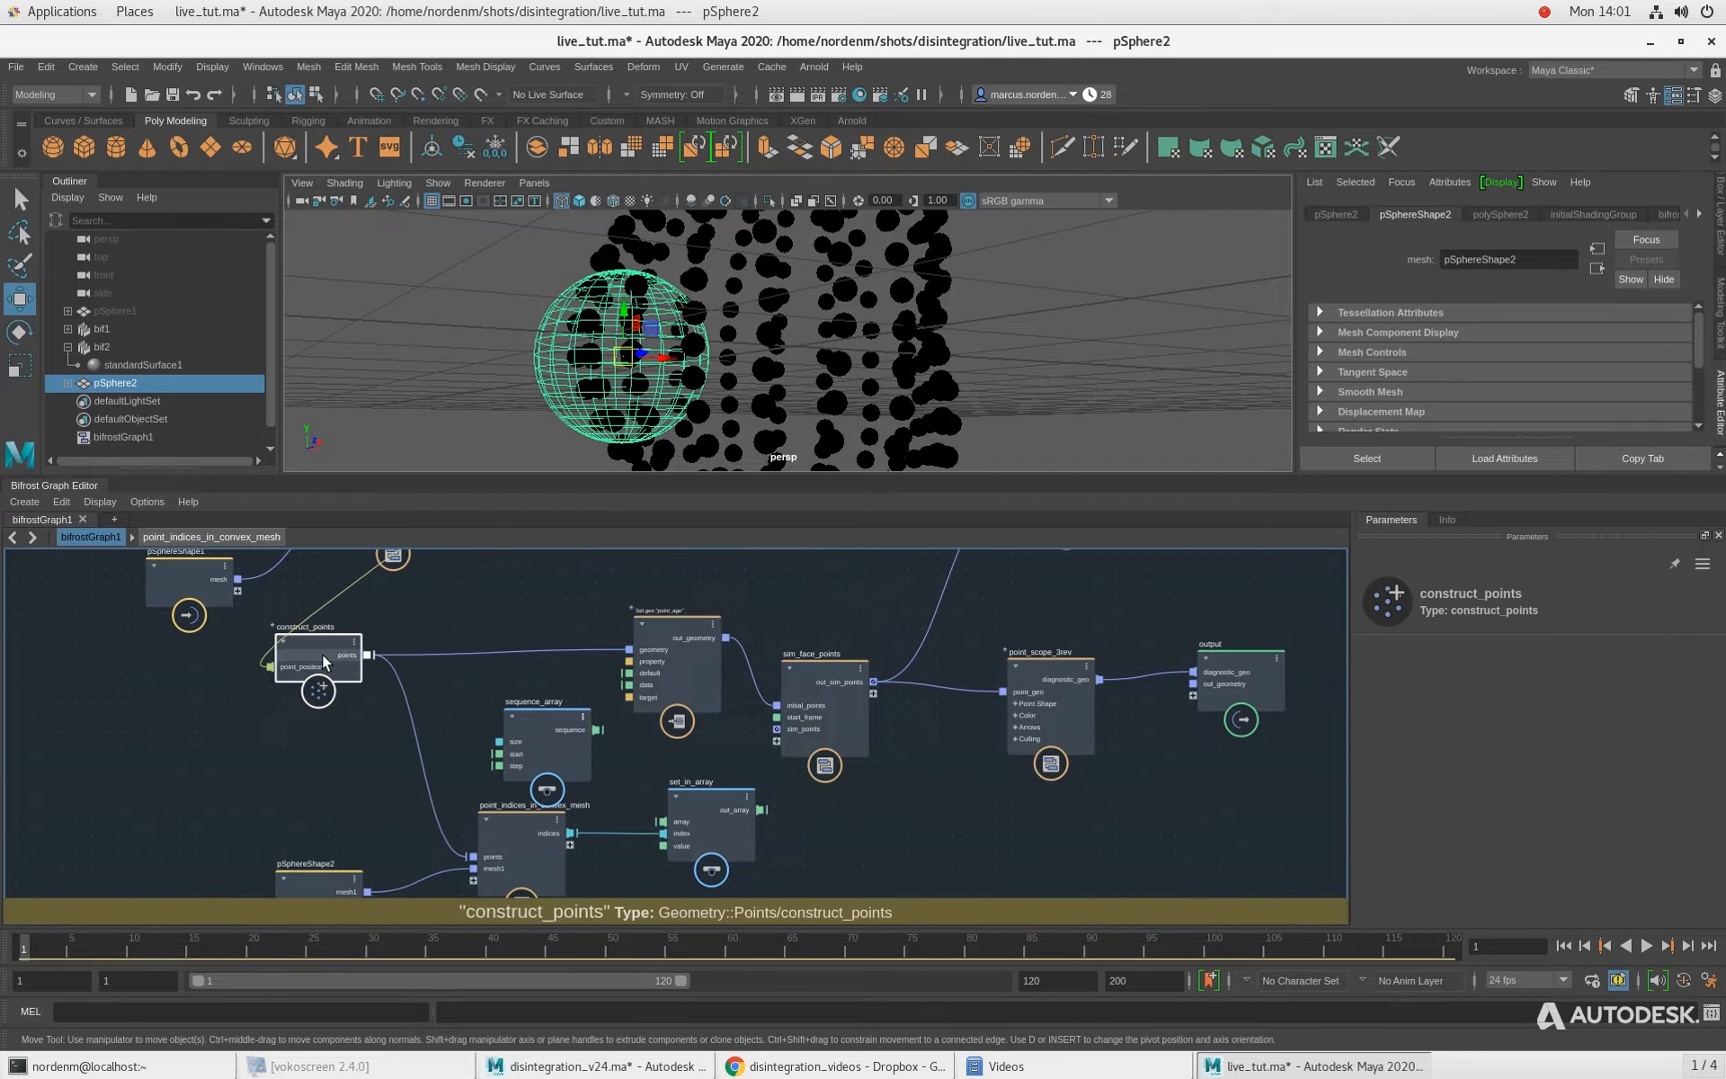
{"action": "left_click", "coordinate": [466, 705]}
{"action": "scroll", "coordinate": [267, 770], "scroll_direction": "up", "scroll_amount": 1}
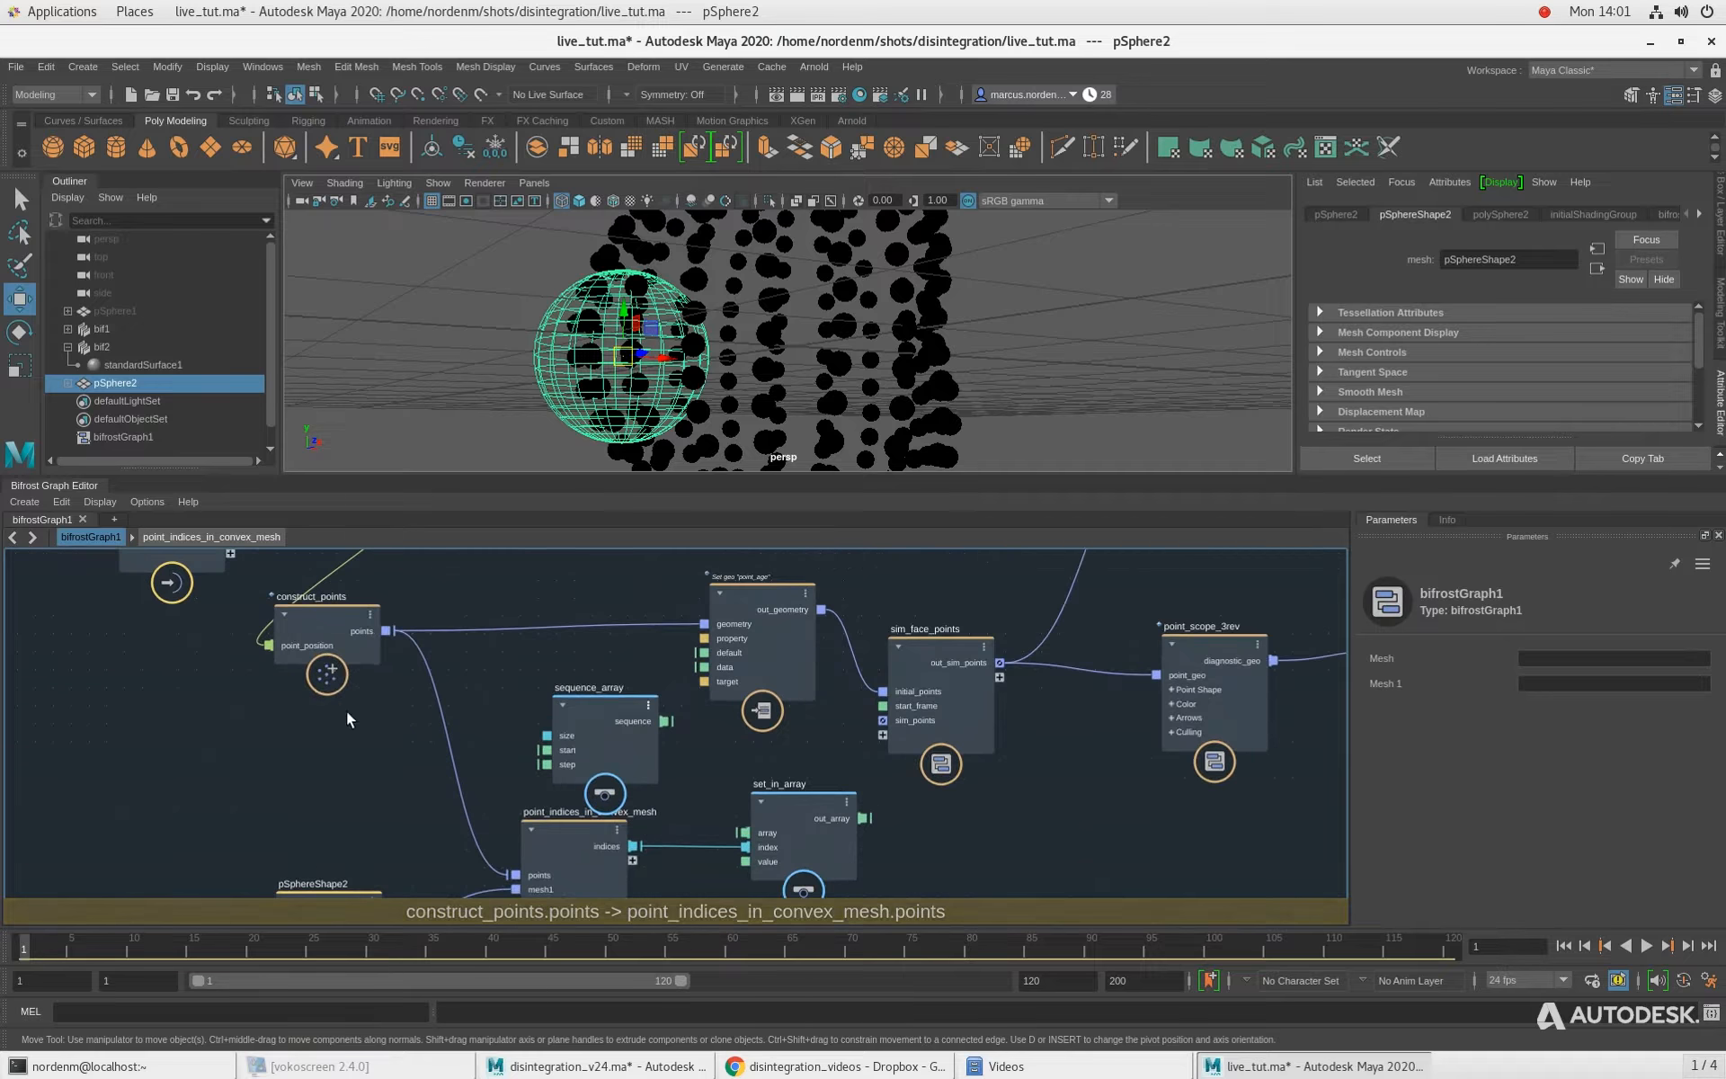
{"action": "left_click", "coordinate": [585, 725]}
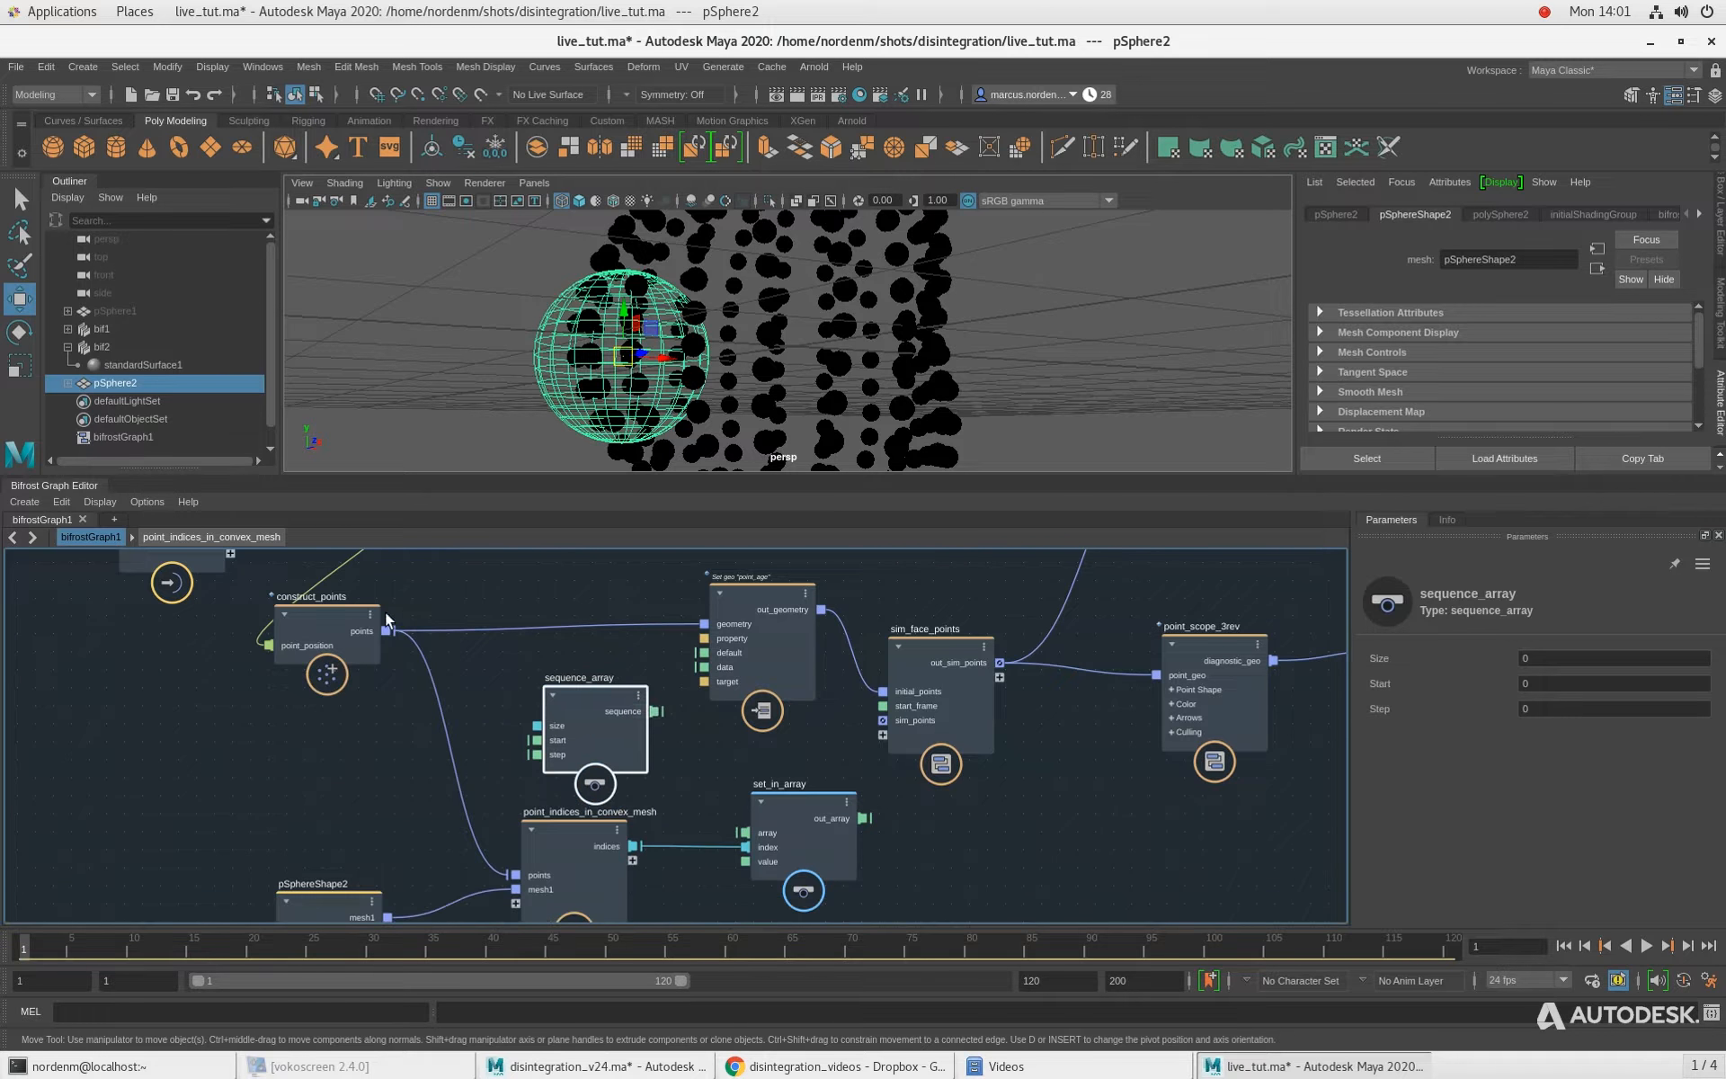
Step: Add a get_point_count node and connect construct_points' points output to its geometry input
{"action": "left_click", "coordinate": [377, 769]}
{"action": "key", "text": "Tab"}
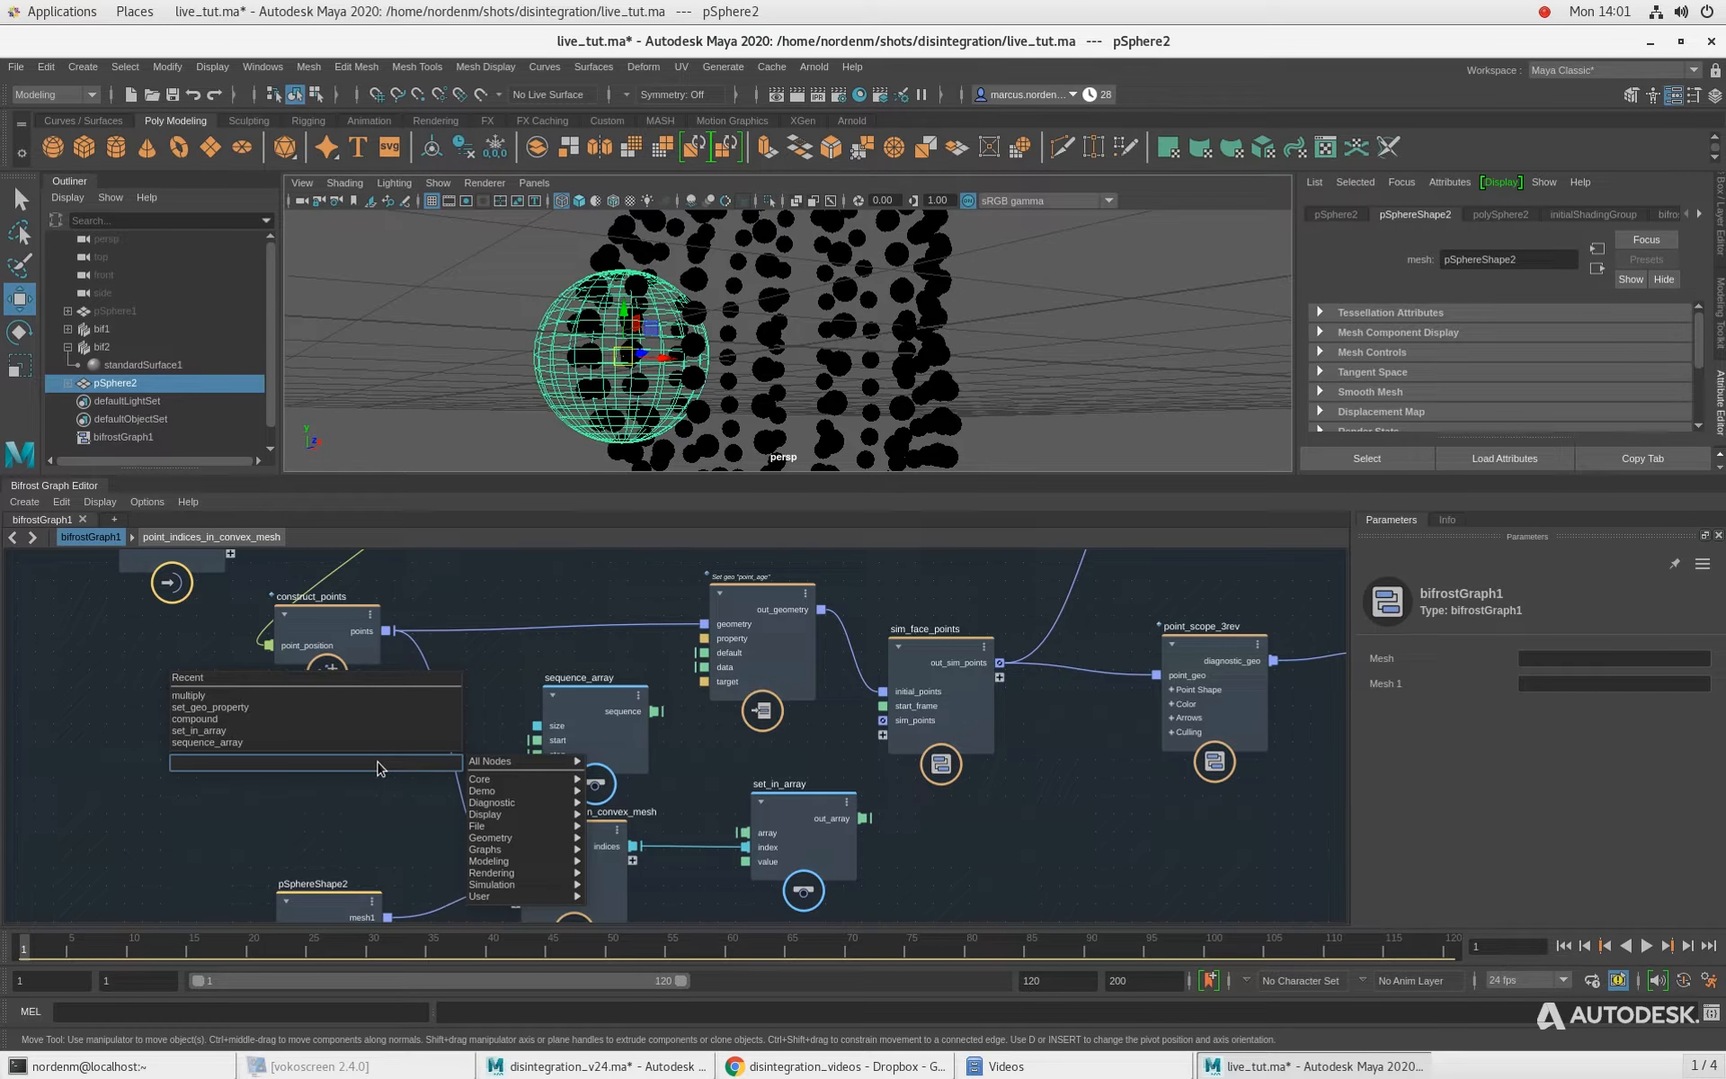
{"action": "type", "text": "get_point"}
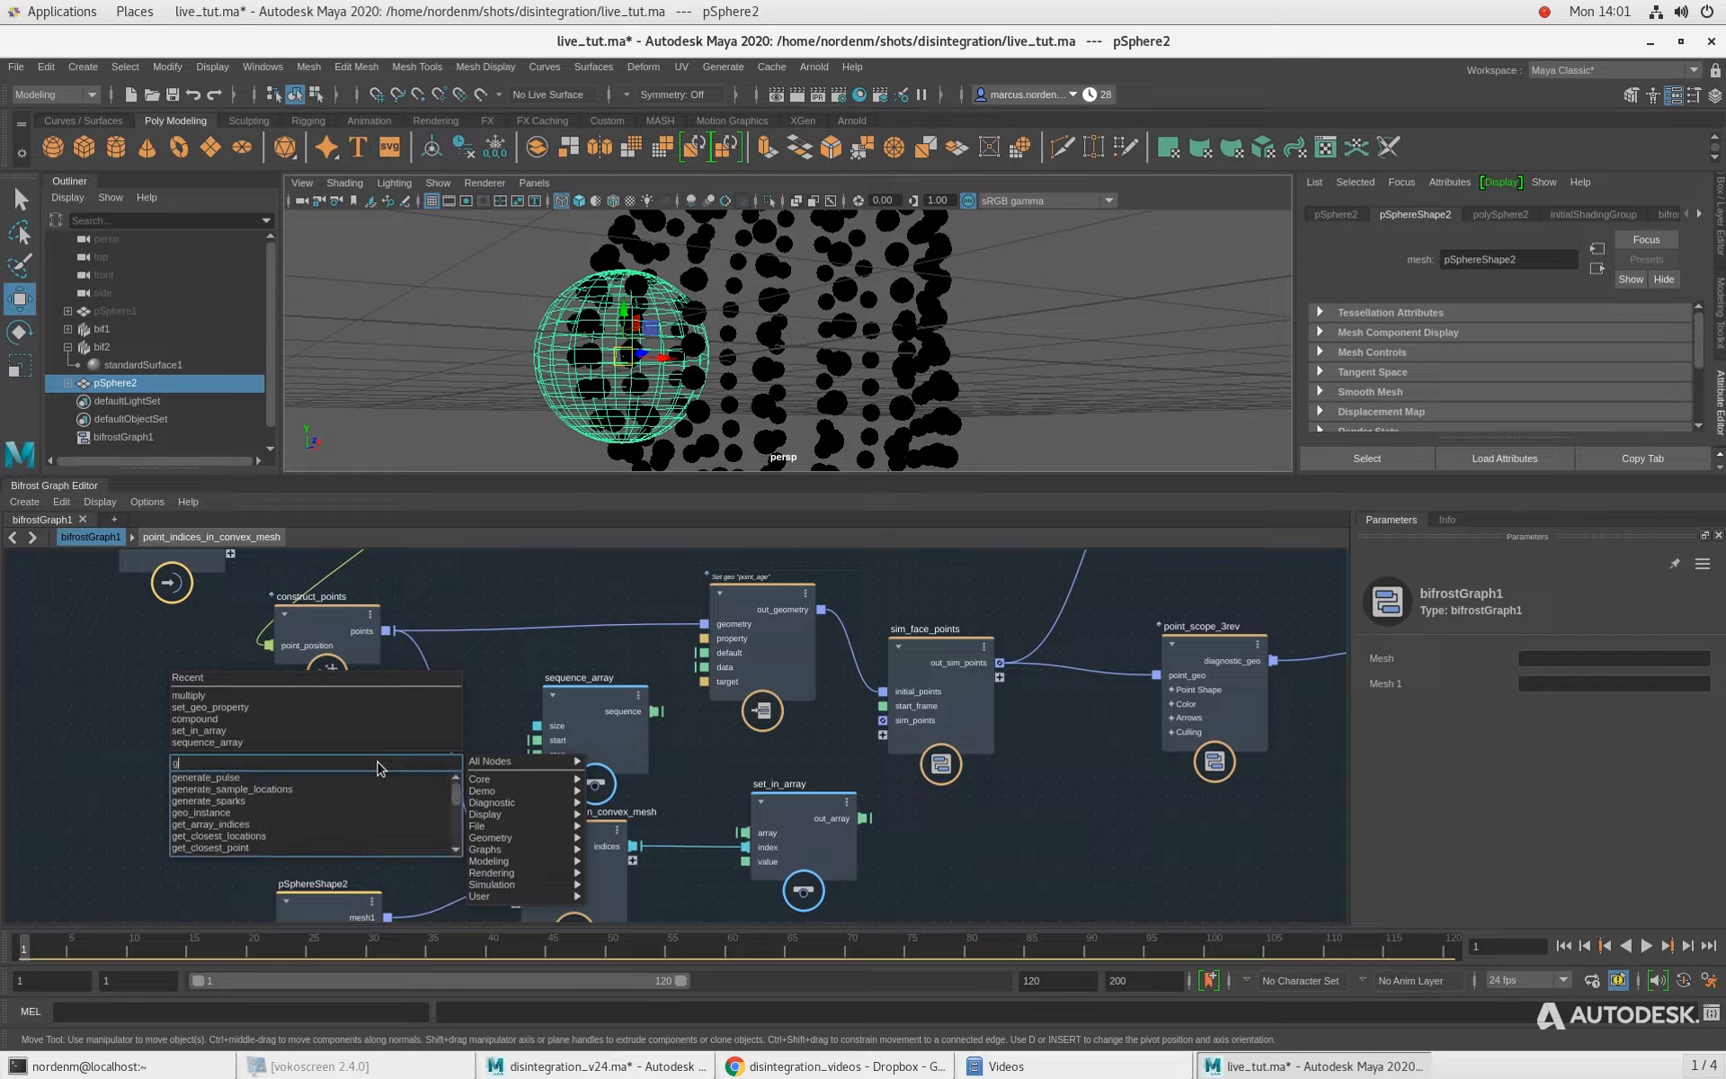
{"action": "key", "text": "Down"}
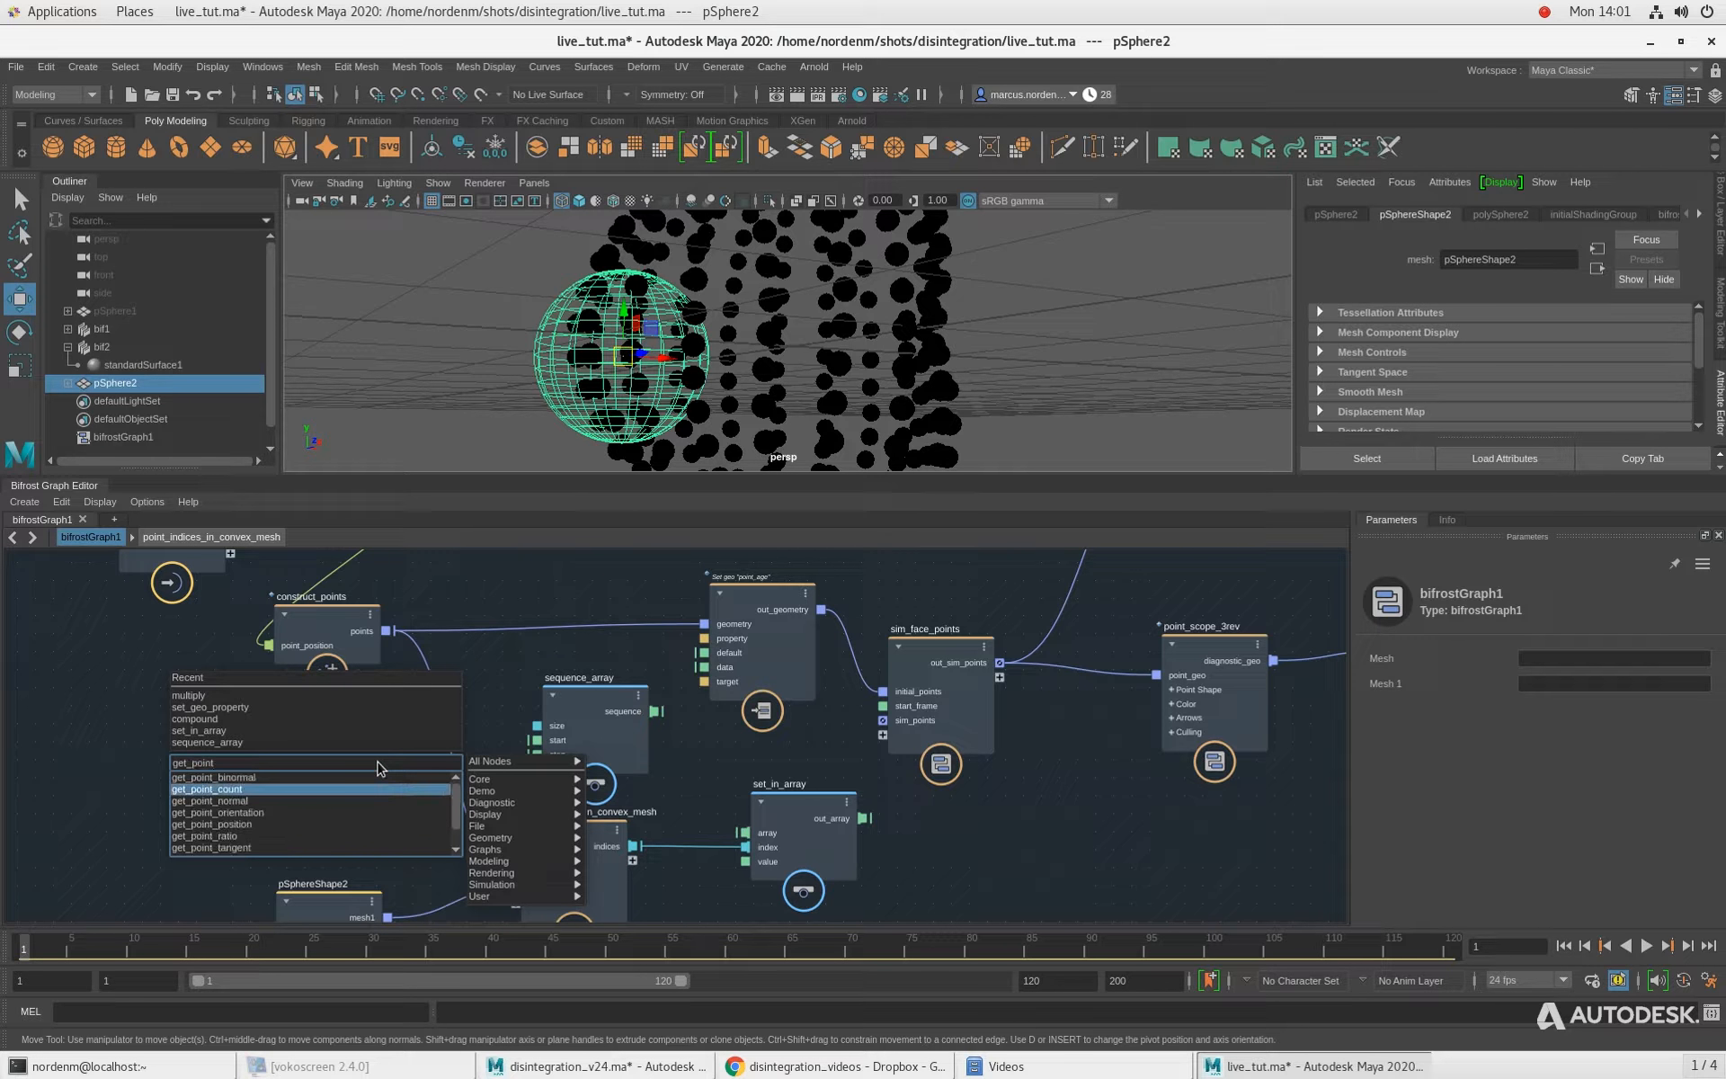
{"action": "key", "text": "Return"}
{"action": "left_click_drag", "start_coordinate": [387, 632], "coordinate": [320, 808]}
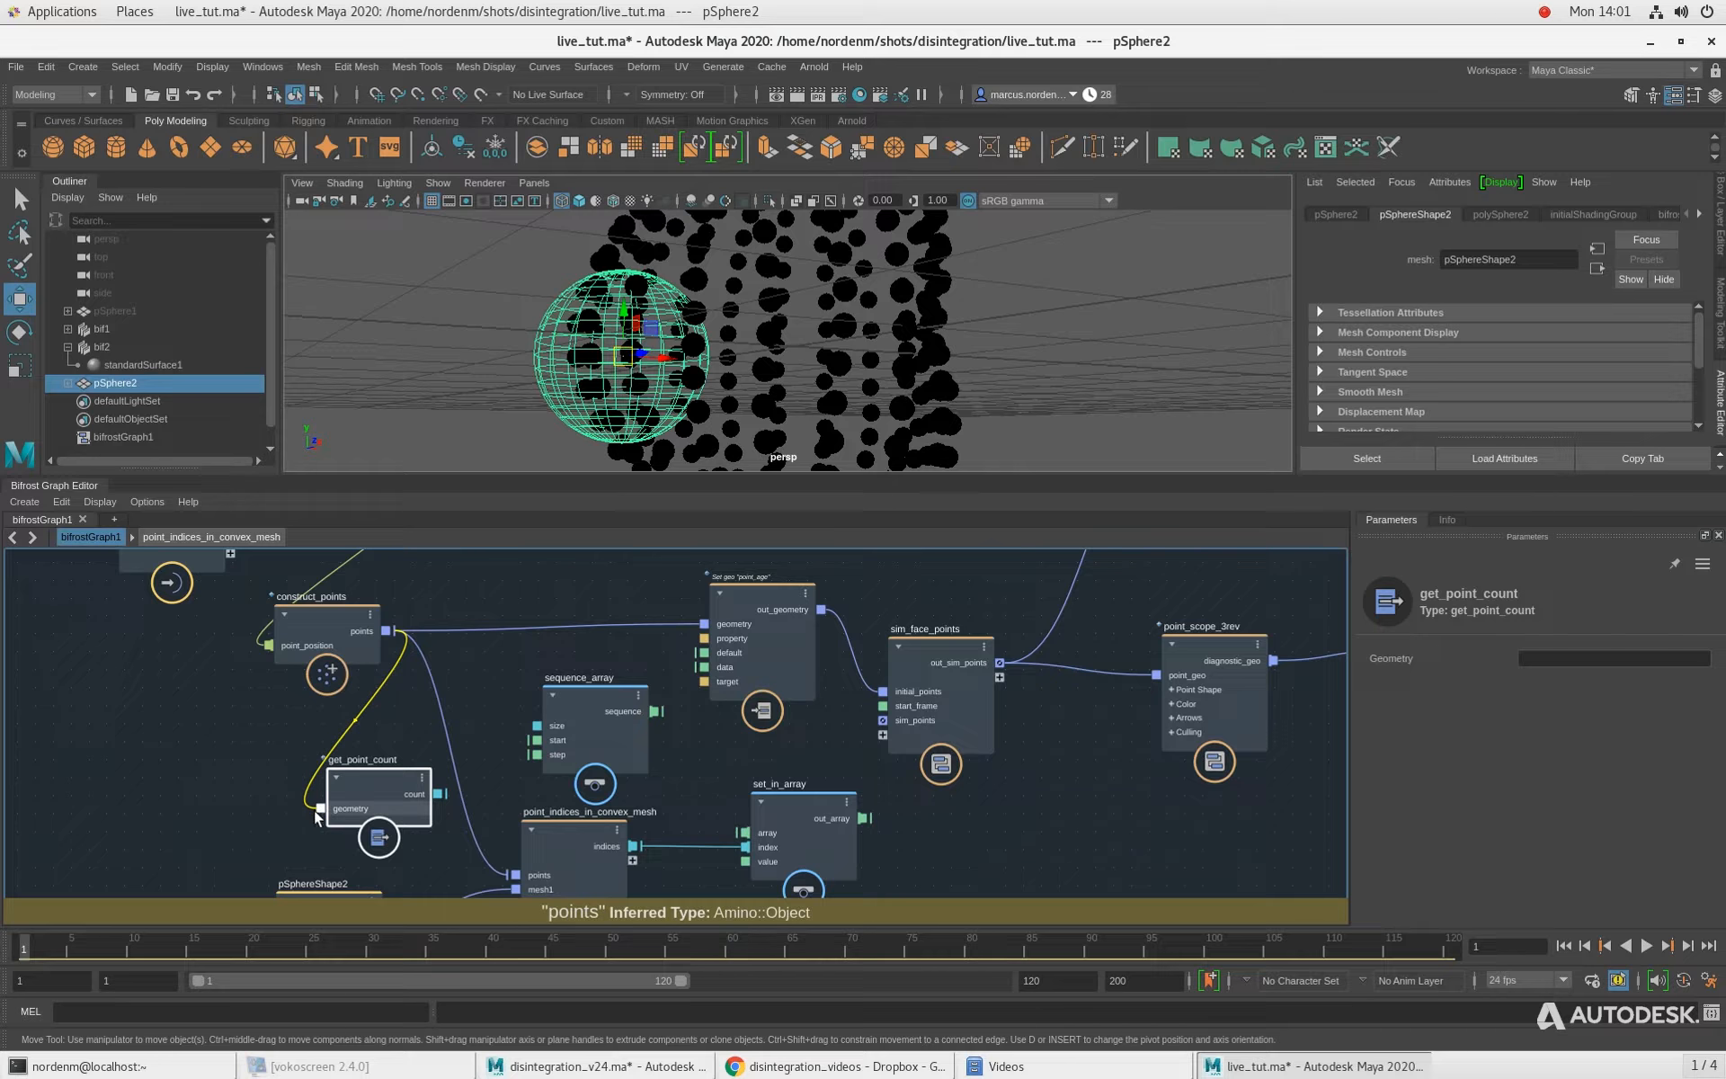
Step: Connect get_point_count's count to sequence_array's size and sequence_array's sequence to set_in_array's array, spacing the nodes out
{"action": "left_click_drag", "start_coordinate": [439, 793], "coordinate": [538, 727]}
{"action": "left_click_drag", "start_coordinate": [382, 773], "coordinate": [393, 735]}
{"action": "left_click_drag", "start_coordinate": [329, 651], "coordinate": [226, 649]}
{"action": "left_click_drag", "start_coordinate": [611, 727], "coordinate": [744, 832]}
Step: Tidy the positions of sequence_array, point_indices_in_convex_mesh and pSphereShape2 around set_in_array
{"action": "scroll", "coordinate": [663, 793], "scroll_direction": "down", "scroll_amount": 1}
{"action": "left_click", "coordinate": [434, 752]}
{"action": "left_click", "coordinate": [551, 697]}
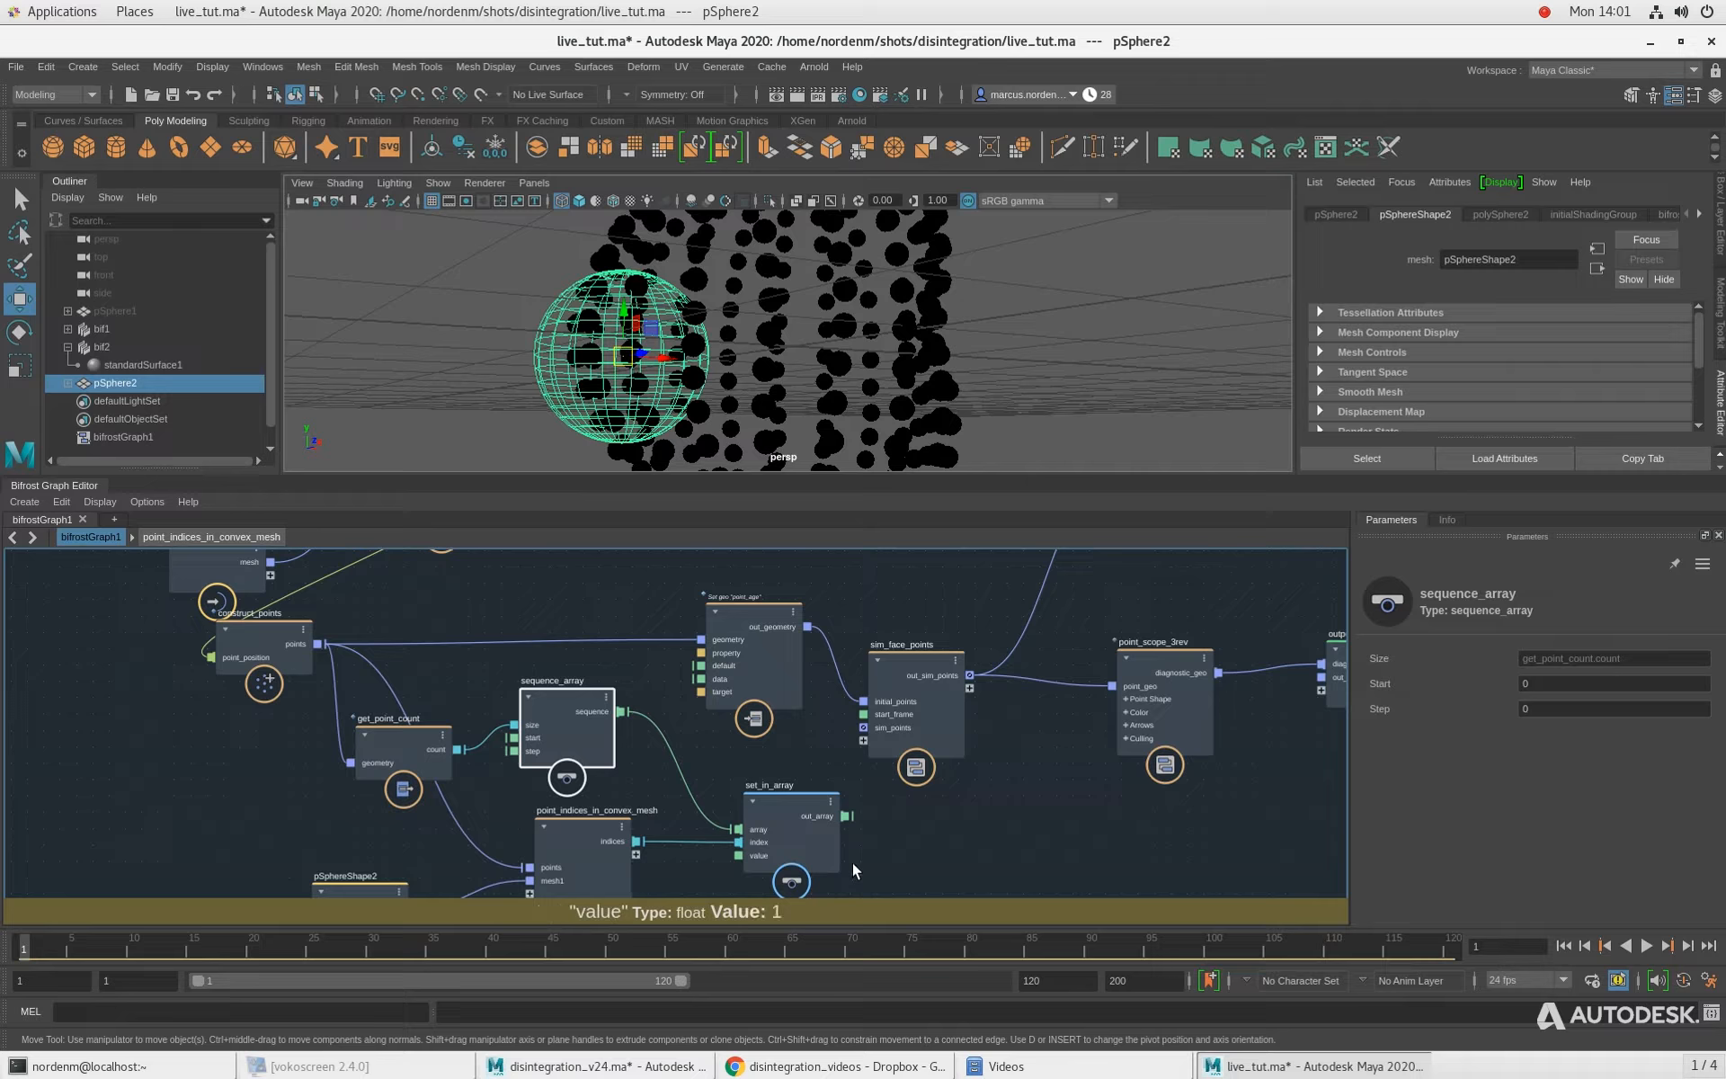
{"action": "middle_click_drag", "start_coordinate": [853, 861], "coordinate": [832, 802]}
{"action": "mouse_move", "coordinate": [548, 788]}
{"action": "left_mouse_down"}
{"action": "mouse_move", "coordinate": [543, 809]}
{"action": "mouse_move", "coordinate": [538, 786]}
{"action": "left_mouse_up"}
{"action": "left_click", "coordinate": [766, 764]}
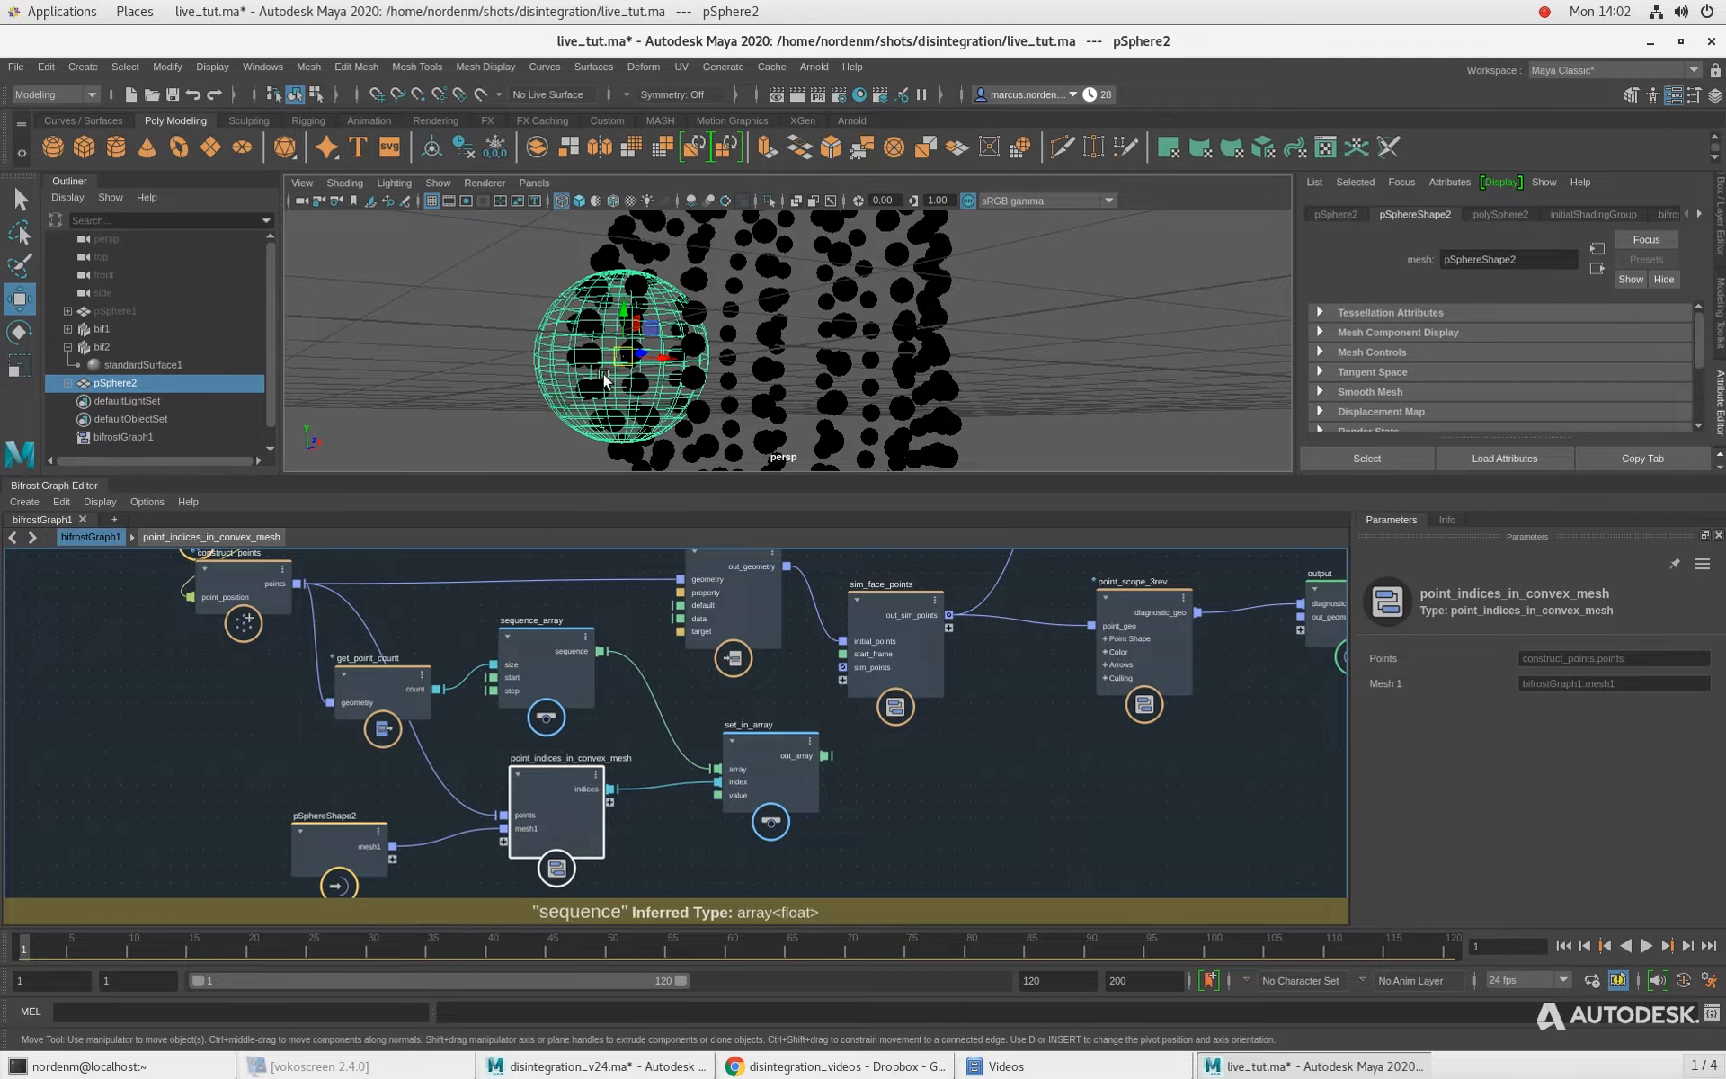
{"action": "left_click_drag", "start_coordinate": [600, 369], "coordinate": [608, 353], "text": "alt"}
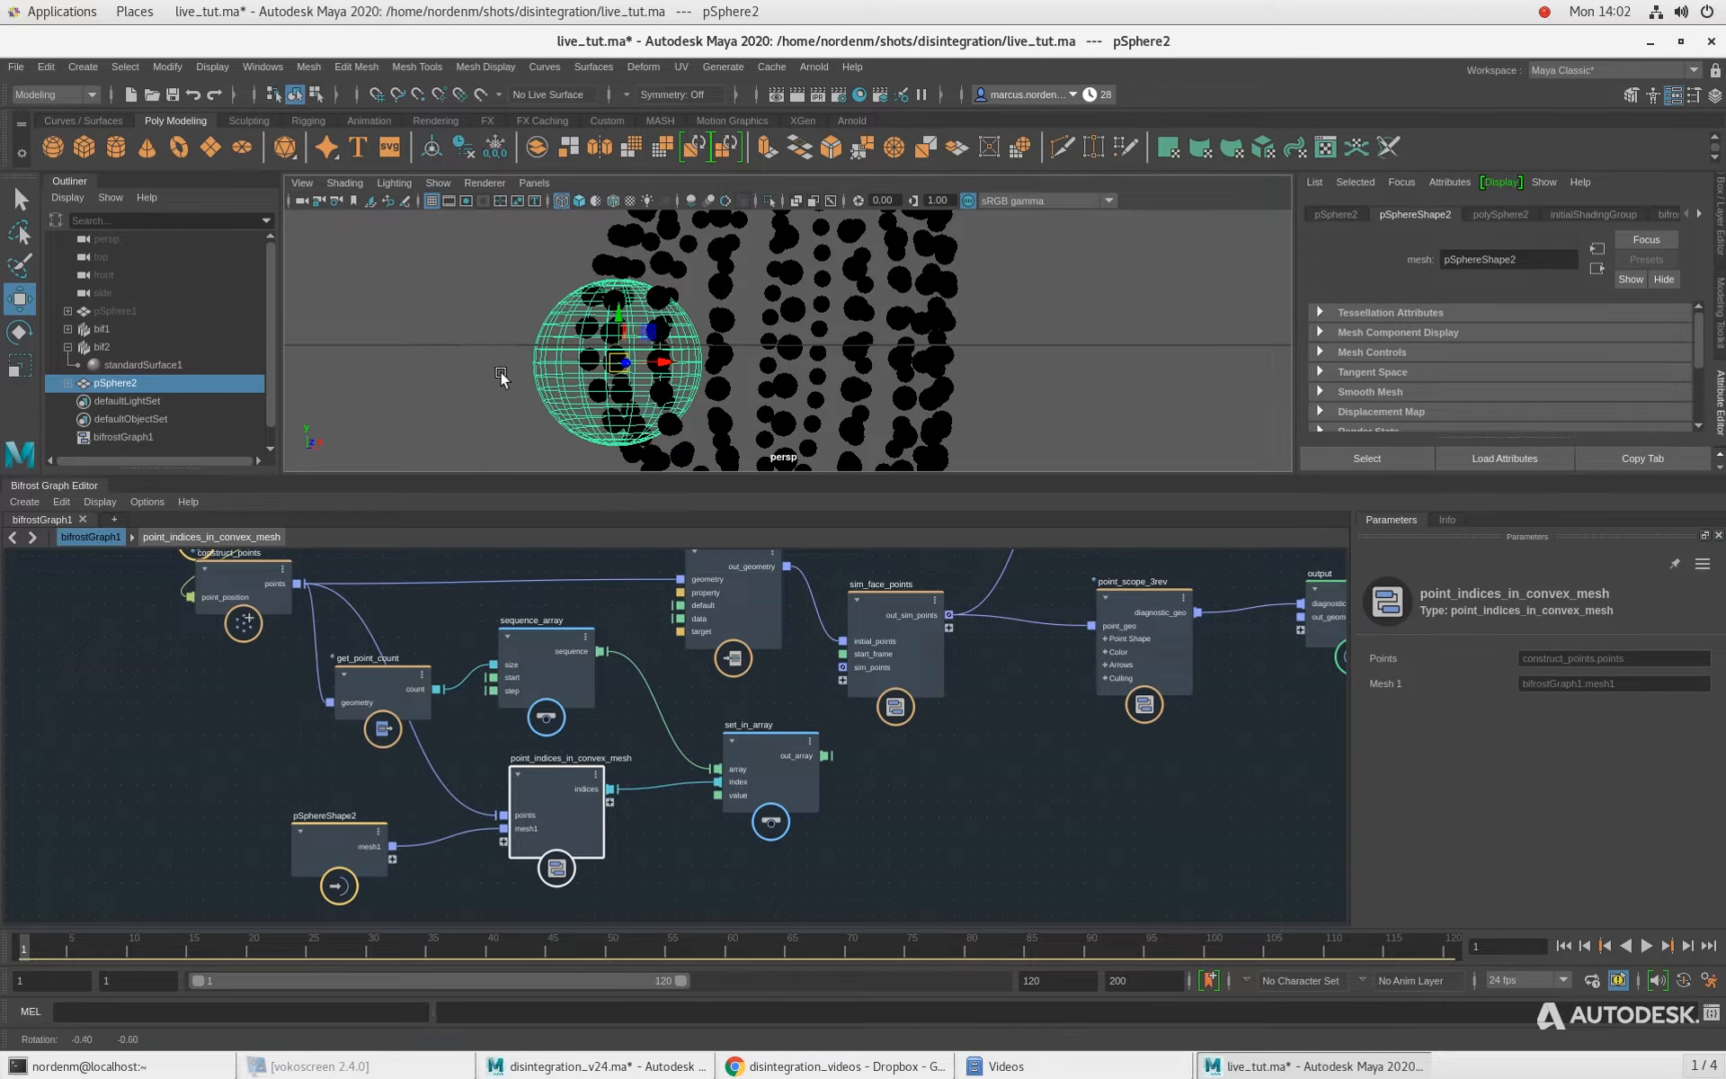
{"action": "left_click_drag", "start_coordinate": [501, 372], "coordinate": [545, 363], "text": "alt"}
{"action": "left_click_drag", "start_coordinate": [346, 836], "coordinate": [331, 822]}
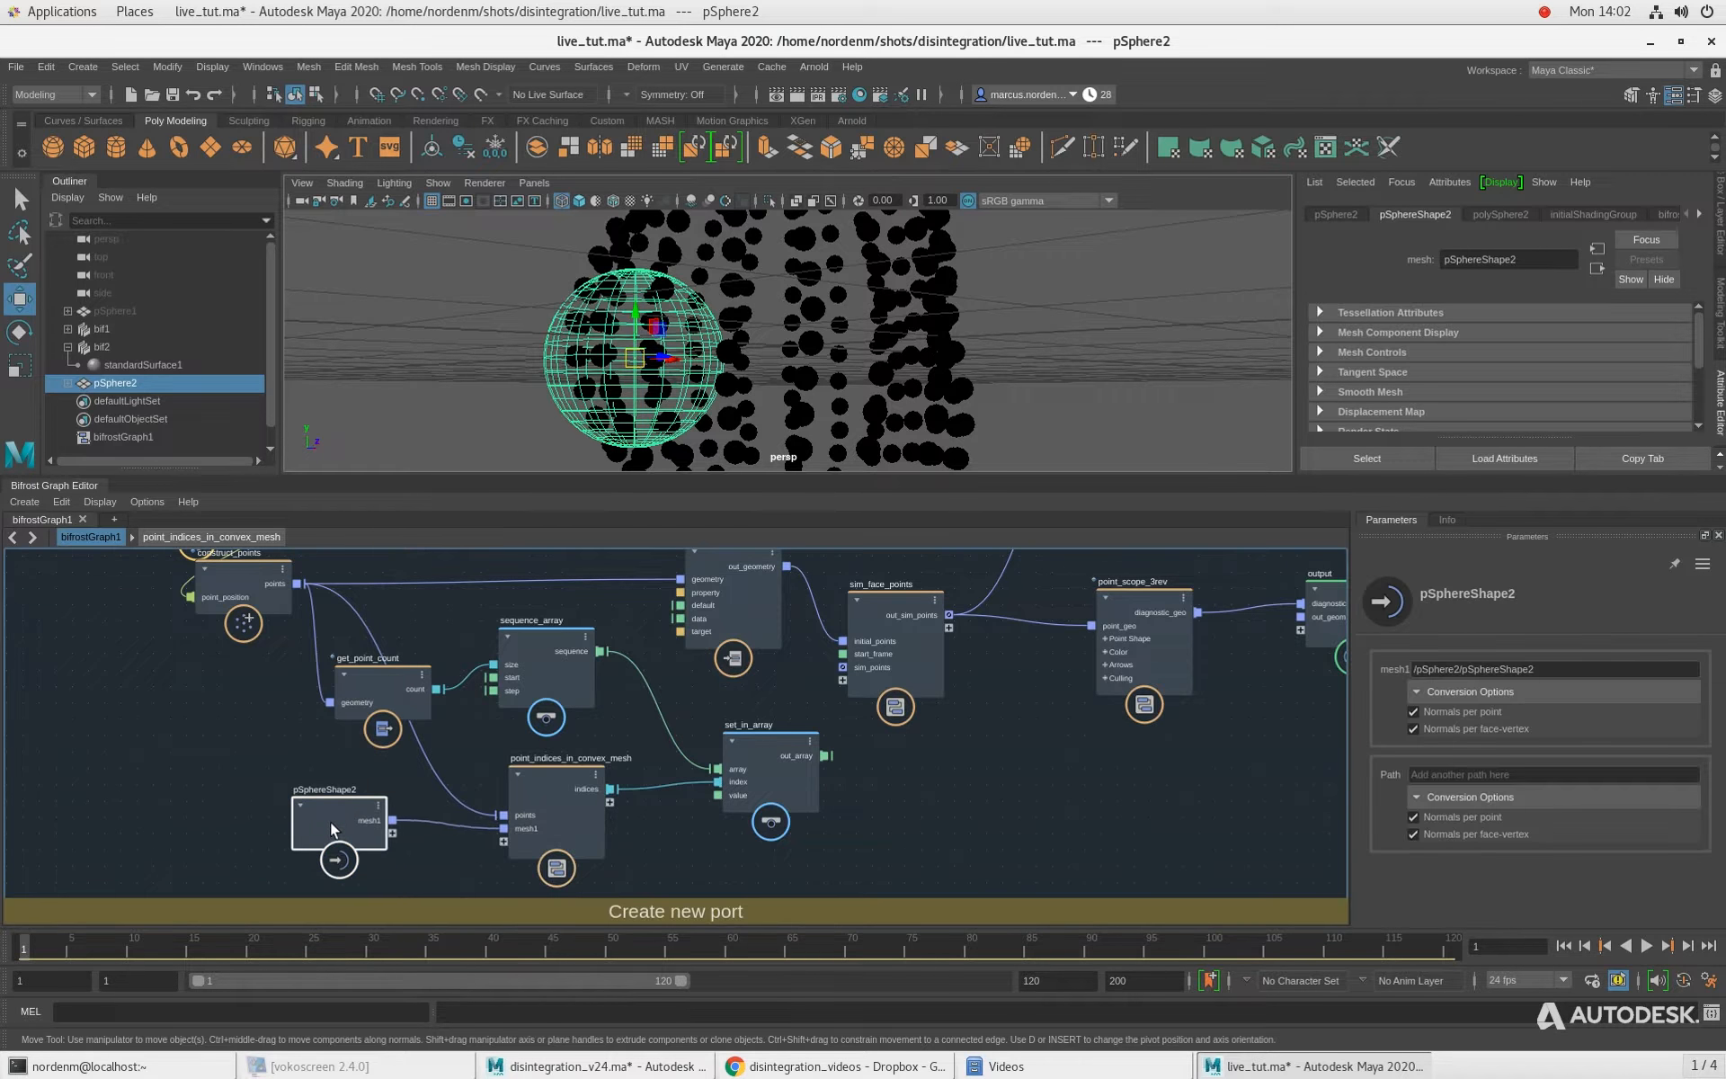
{"action": "scroll", "coordinate": [944, 777], "scroll_direction": "down", "scroll_amount": 1}
Step: Connect set_in_array's out_array to the data input of the point_age set_geo_property node
{"action": "middle_click_drag", "start_coordinate": [991, 784], "coordinate": [924, 843], "text": "alt"}
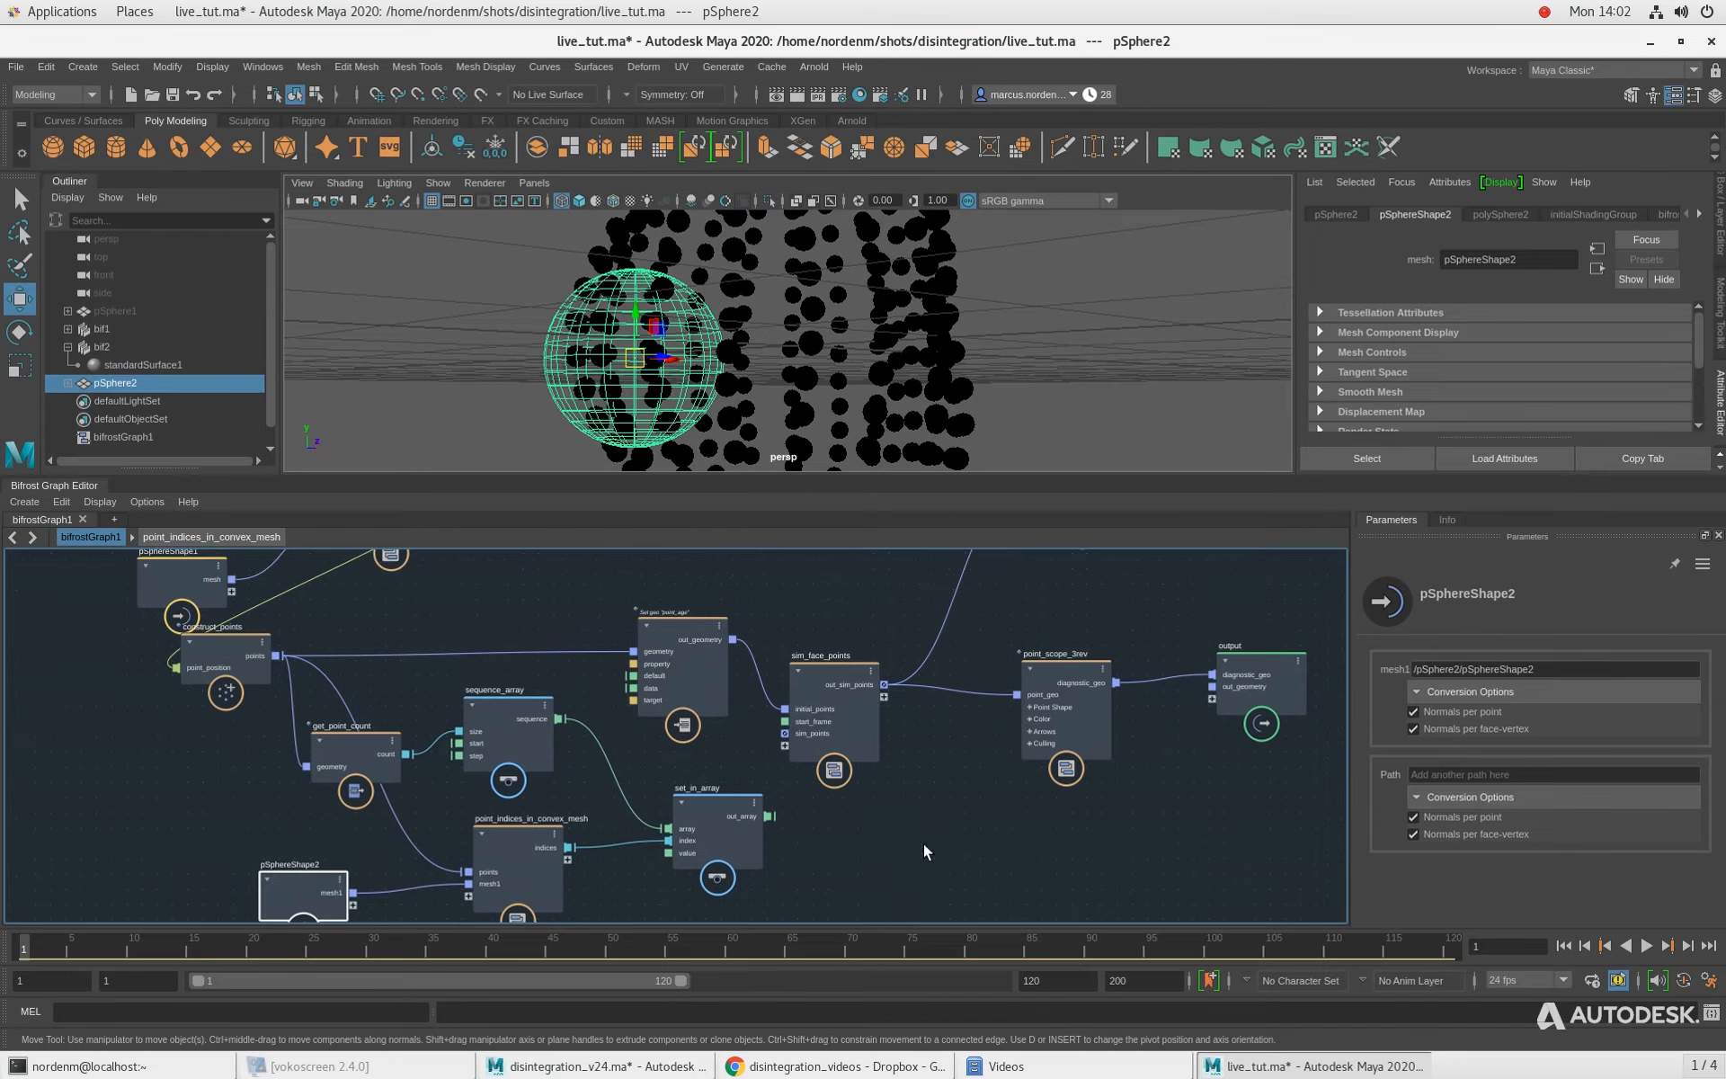
{"action": "left_click_drag", "start_coordinate": [773, 817], "coordinate": [676, 615]}
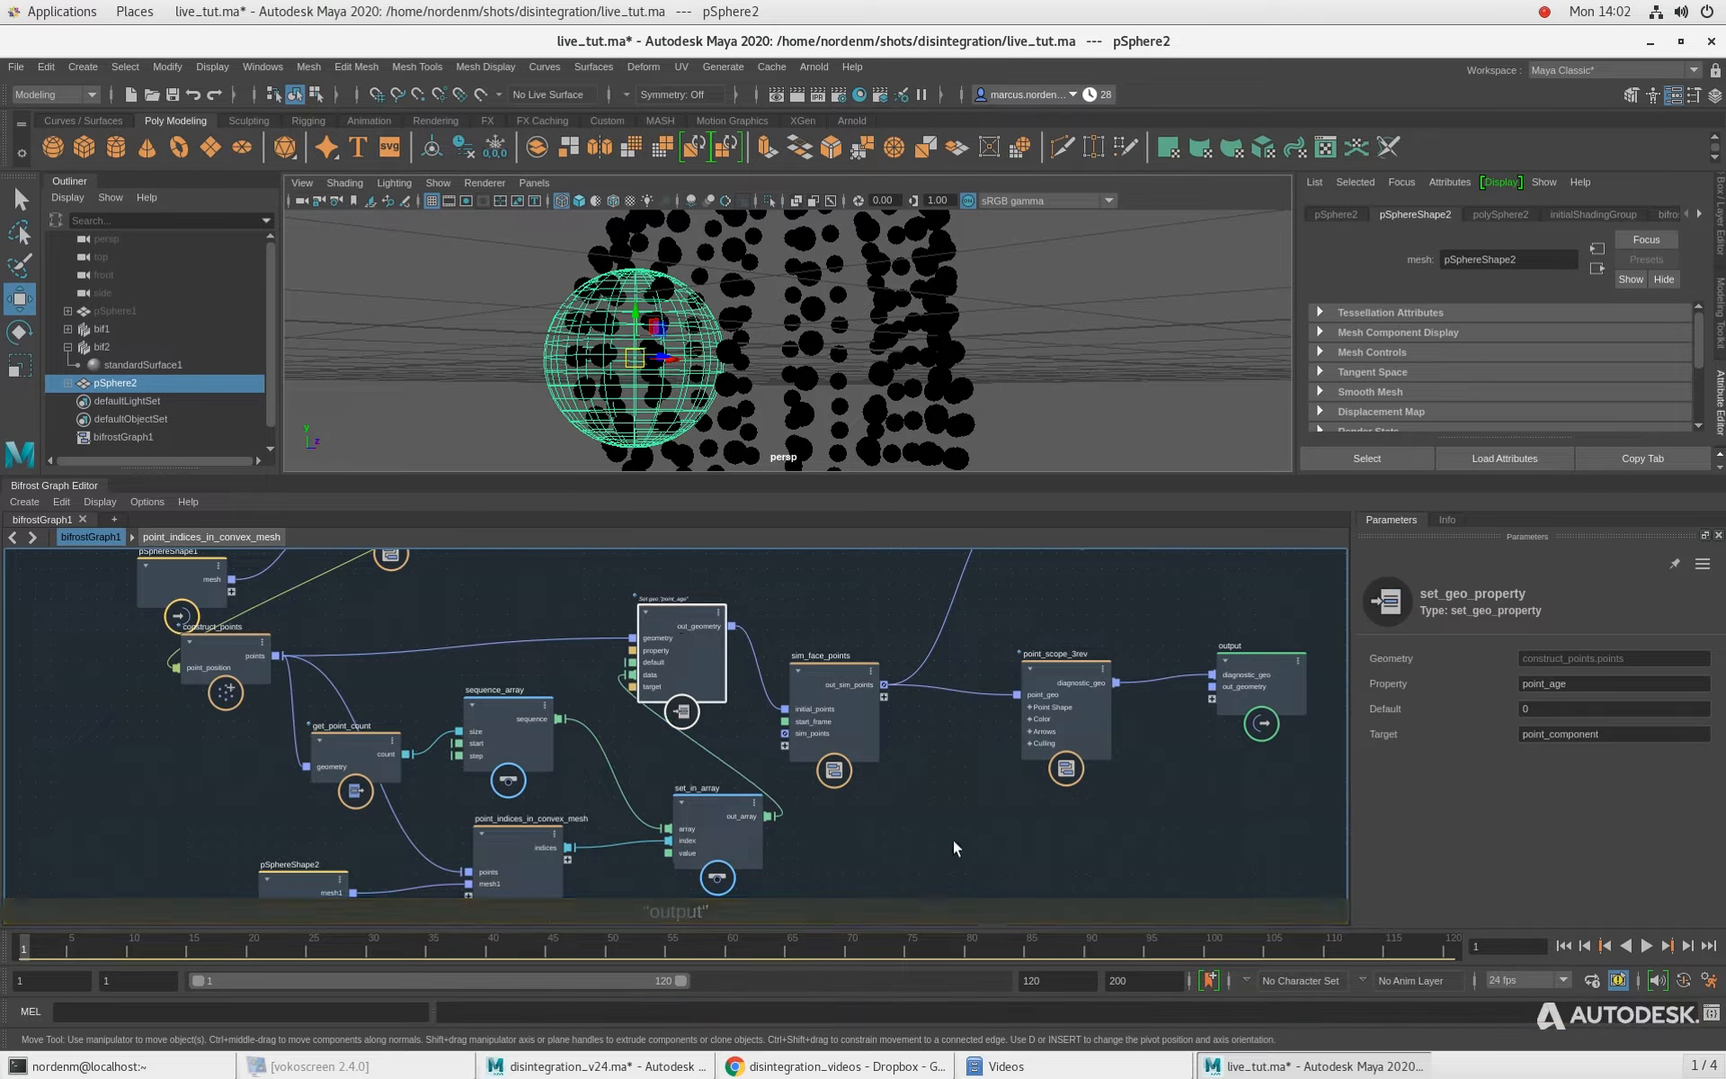
{"action": "scroll", "coordinate": [957, 842], "scroll_direction": "down", "scroll_amount": 1}
{"action": "middle_click_drag", "start_coordinate": [1025, 856], "coordinate": [1009, 816], "text": "alt"}
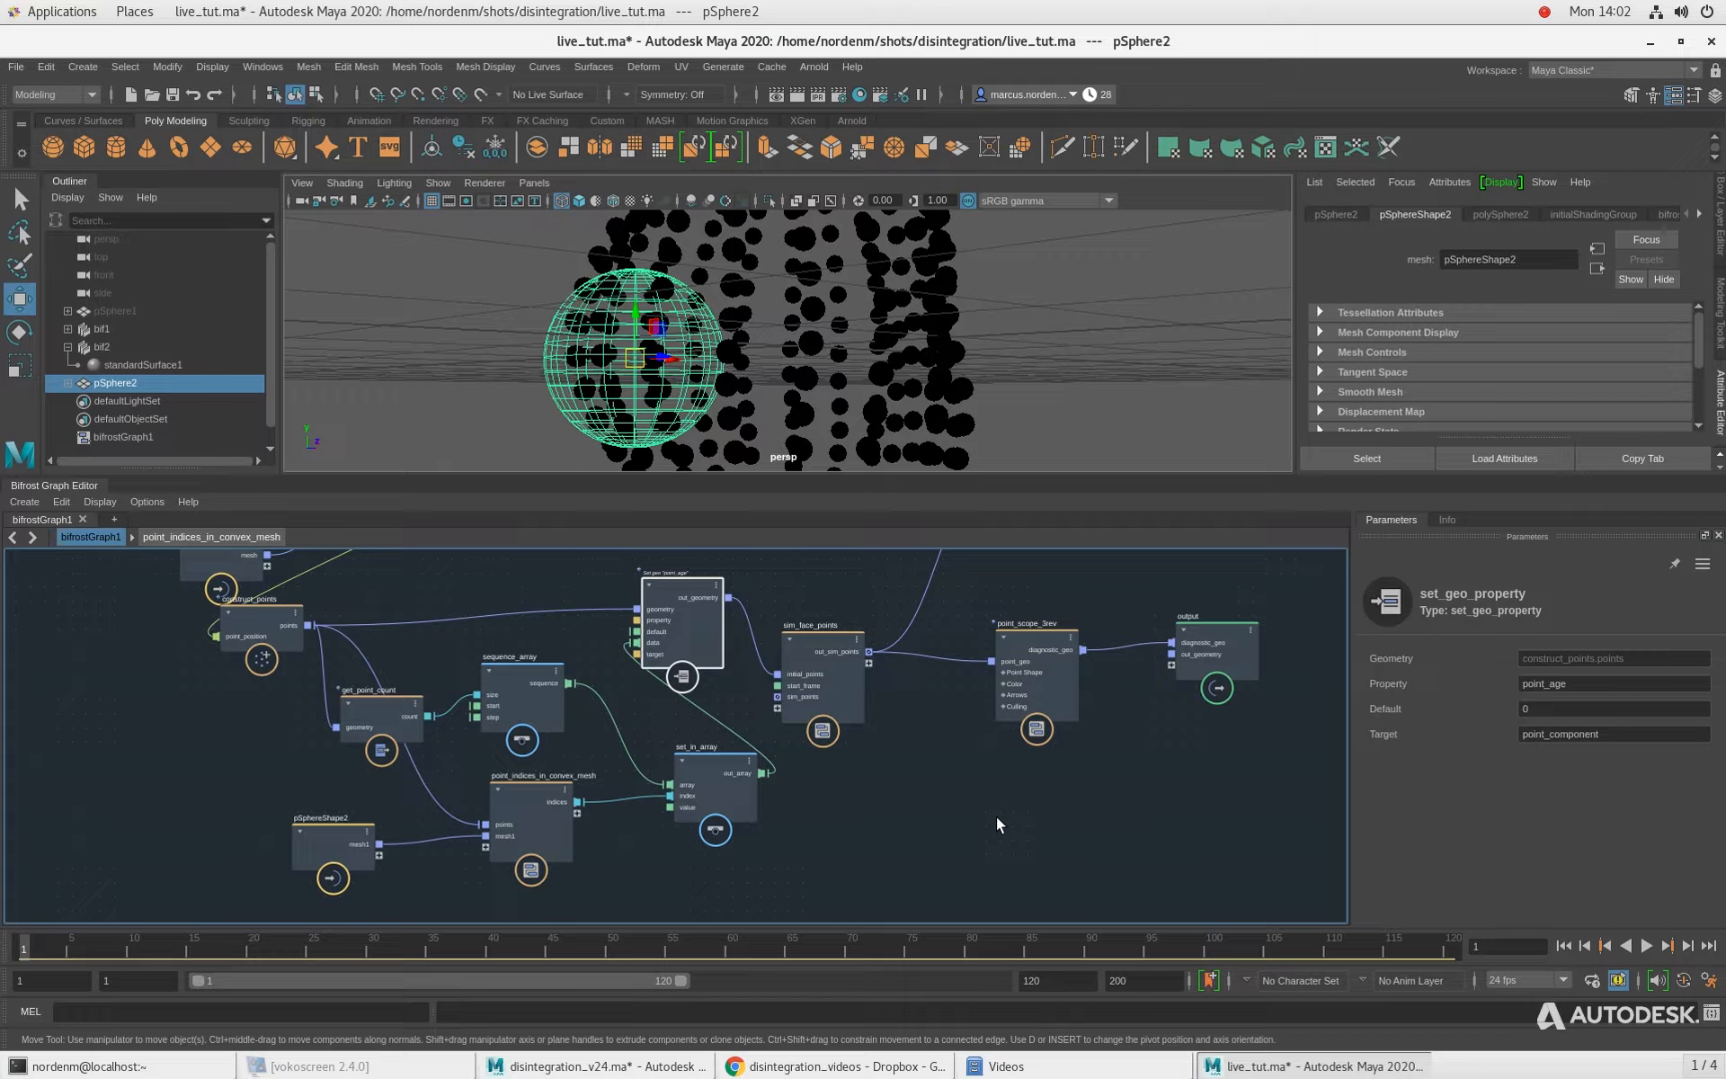
Step: Rearrange sim_face_points and the point_age set_geo_property node so the connections are easier to follow
{"action": "middle_click_drag", "start_coordinate": [914, 770], "coordinate": [894, 872], "text": "alt"}
{"action": "left_click_drag", "start_coordinate": [784, 780], "coordinate": [802, 654]}
{"action": "left_click_drag", "start_coordinate": [644, 728], "coordinate": [654, 725]}
{"action": "left_click_drag", "start_coordinate": [830, 674], "coordinate": [829, 652]}
{"action": "left_click_drag", "start_coordinate": [710, 713], "coordinate": [716, 707]}
Step: Set point_scope_3rev's Coloring Property to point_age and its Coloring Mode to Color x Property (Magnitude)
{"action": "left_click", "coordinate": [1007, 744]}
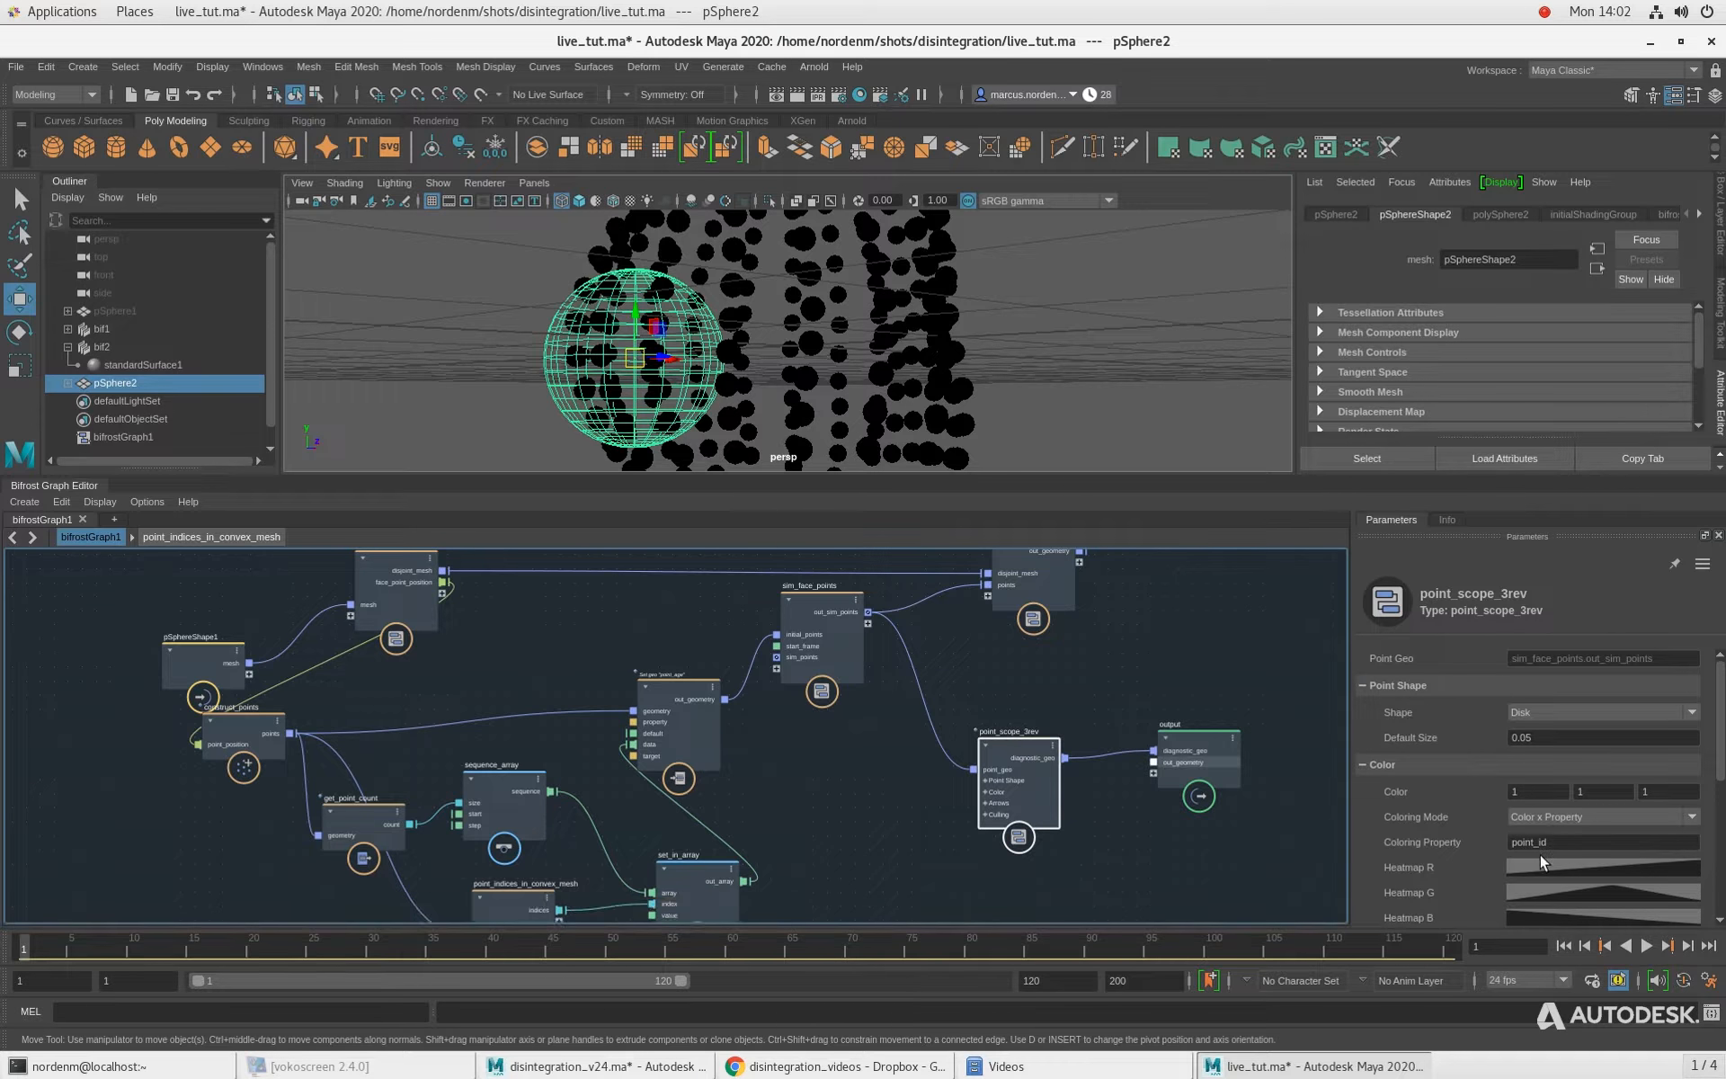
{"action": "left_click", "coordinate": [1567, 842]}
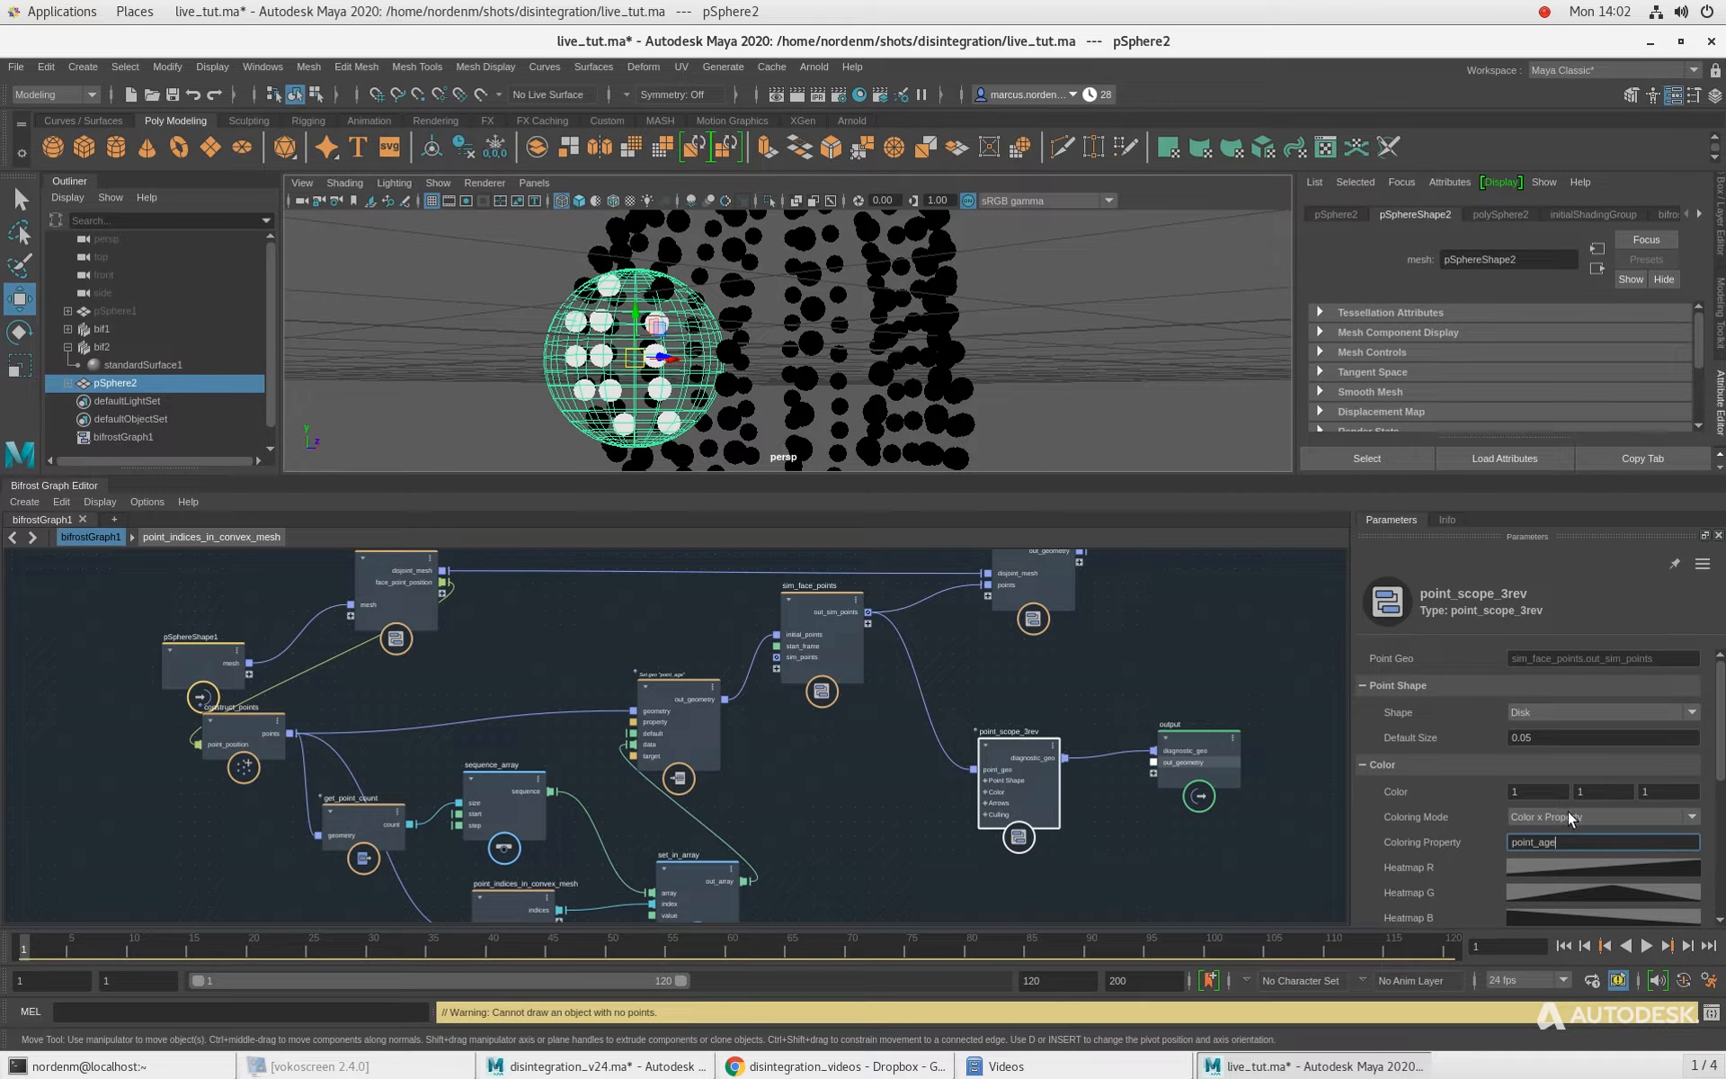
{"action": "left_click", "coordinate": [1569, 816]}
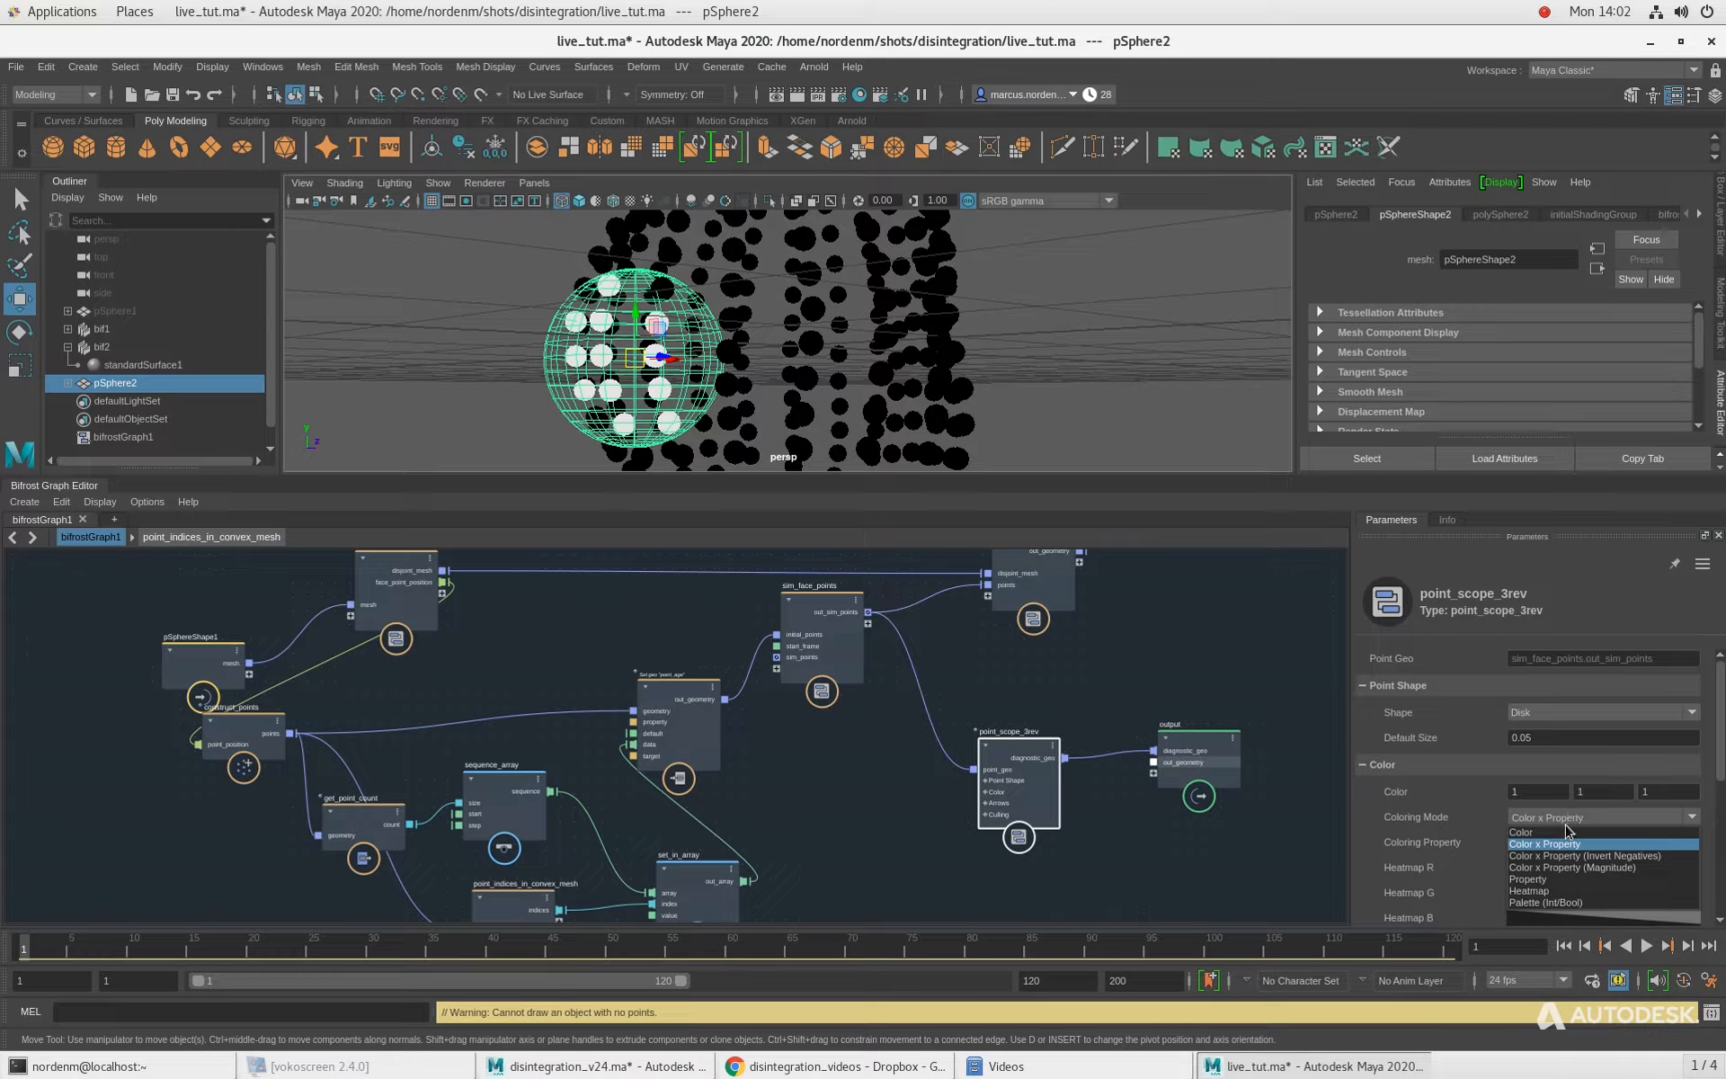
{"action": "left_click", "coordinate": [1564, 867]}
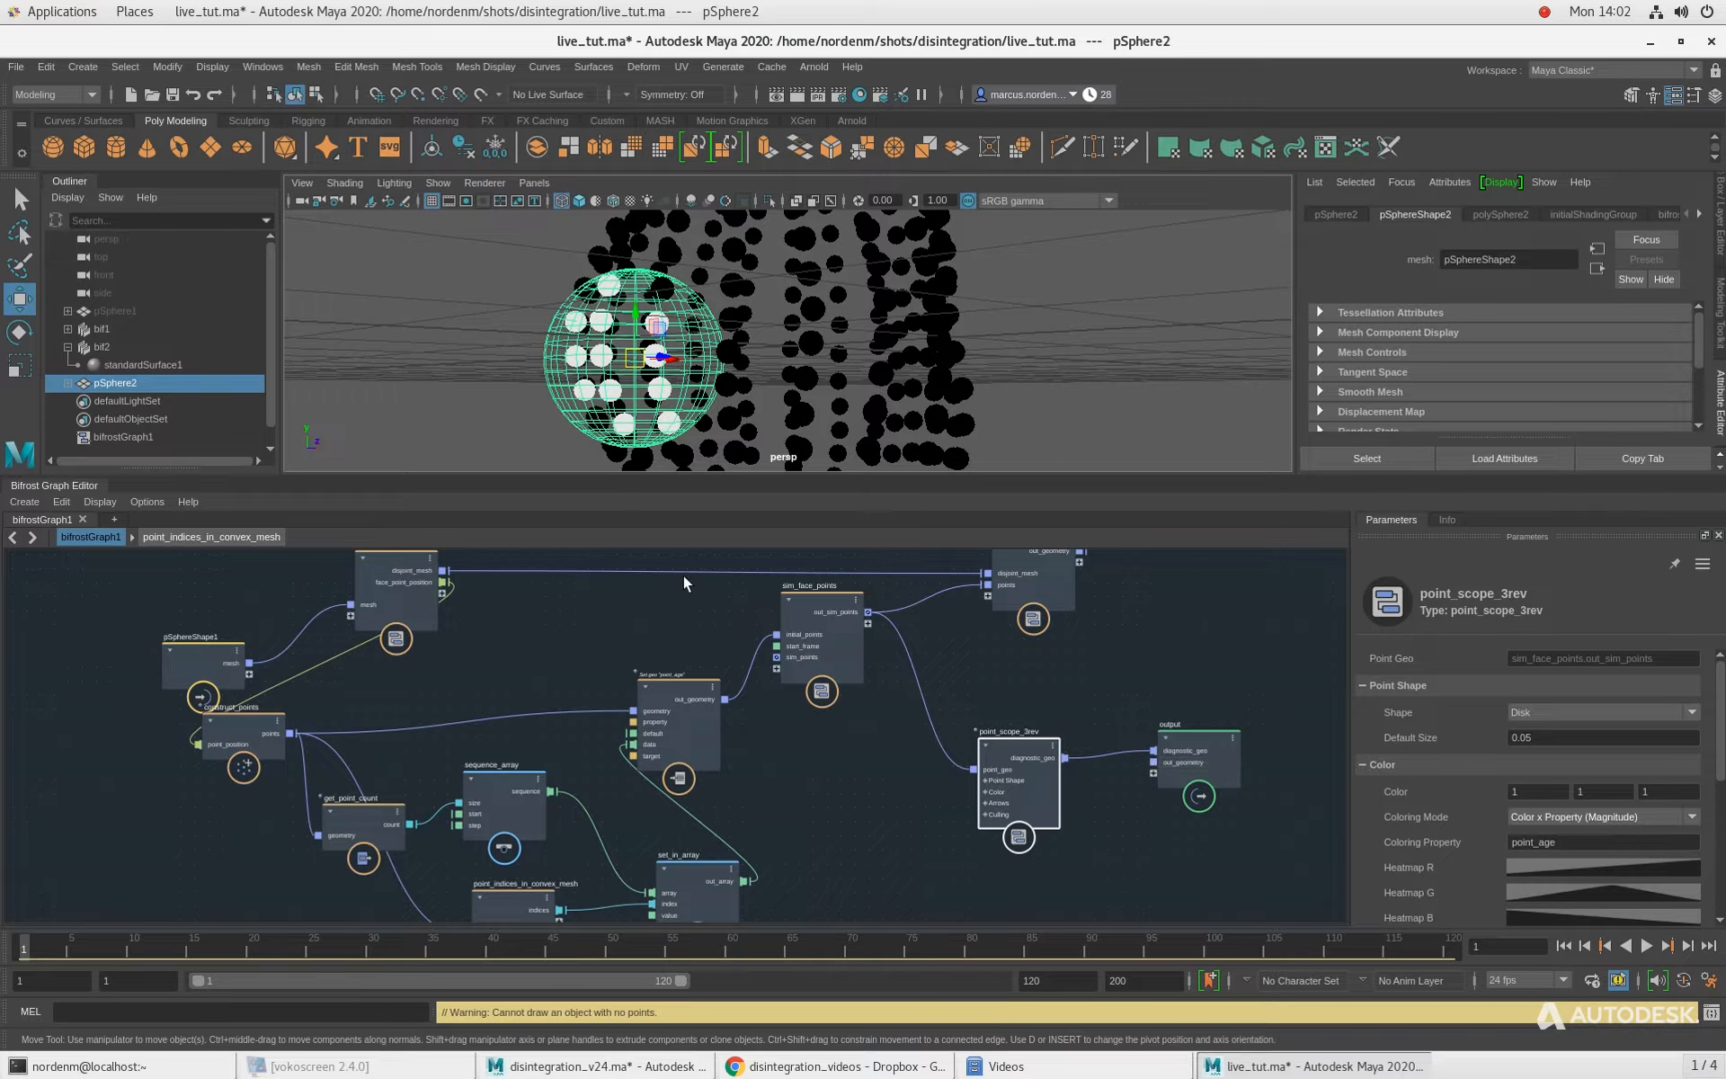
Step: Examine from several angles how the points inside pSphere2 are coloured by point_age and review the scope's coloring settings
{"action": "left_click_drag", "start_coordinate": [578, 343], "coordinate": [525, 385], "text": "alt"}
{"action": "right_click_drag", "start_coordinate": [526, 385], "coordinate": [580, 383], "text": "alt"}
{"action": "left_click", "coordinate": [579, 382]}
{"action": "left_click_drag", "start_coordinate": [734, 404], "coordinate": [705, 380], "text": "alt"}
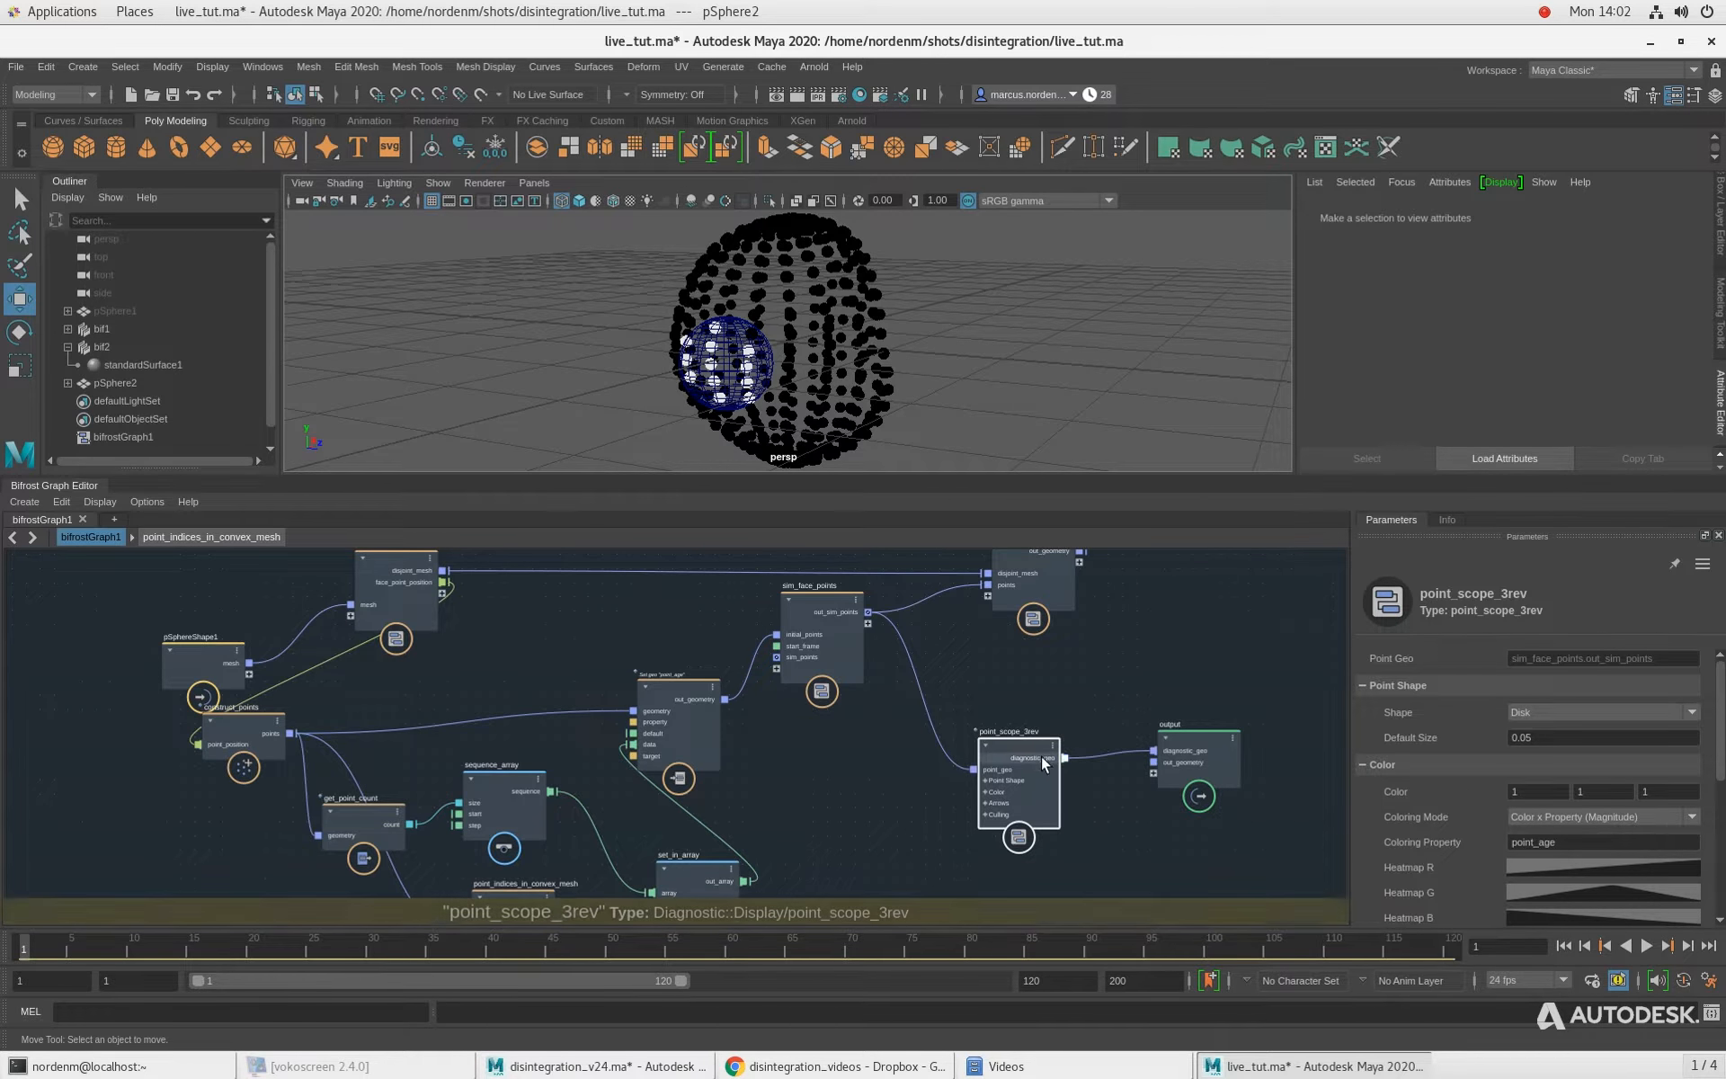
{"action": "left_click_drag", "start_coordinate": [1043, 764], "coordinate": [1040, 743]}
{"action": "left_click", "coordinate": [1587, 842]}
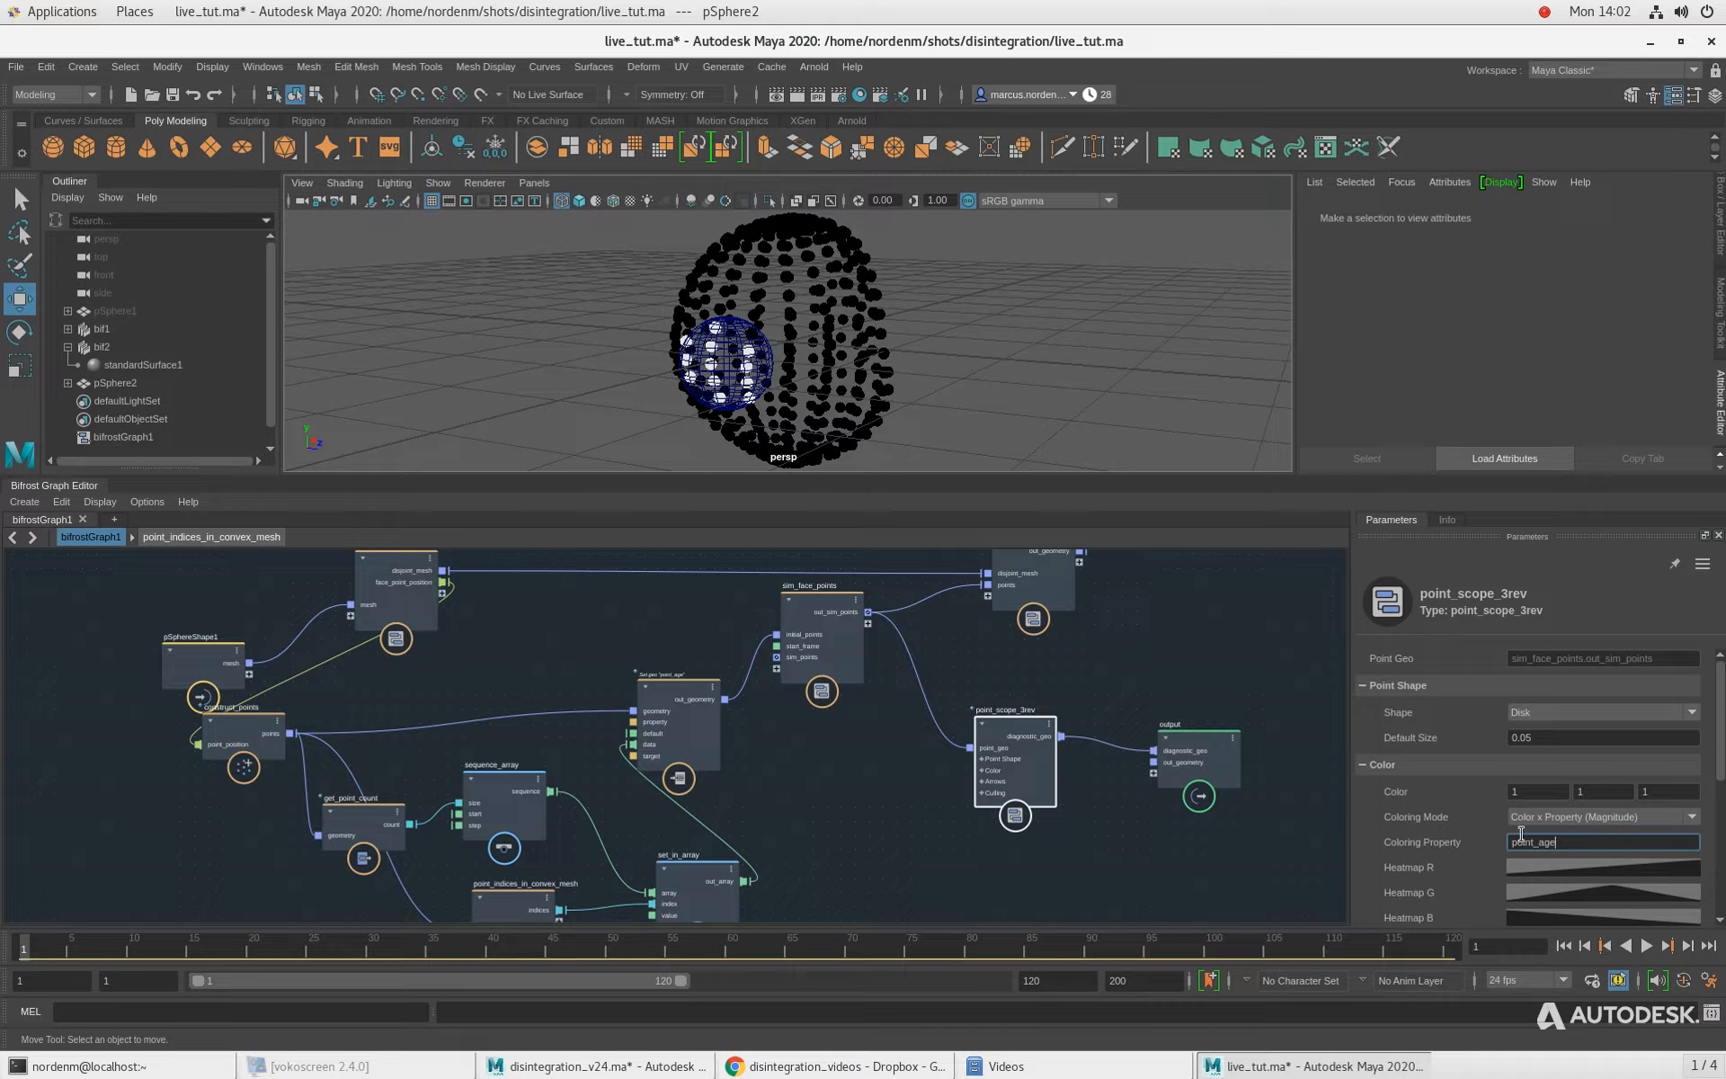
{"action": "scroll", "coordinate": [621, 367], "scroll_direction": "up", "scroll_amount": 2}
{"action": "left_click_drag", "start_coordinate": [639, 386], "coordinate": [711, 368], "text": "alt"}
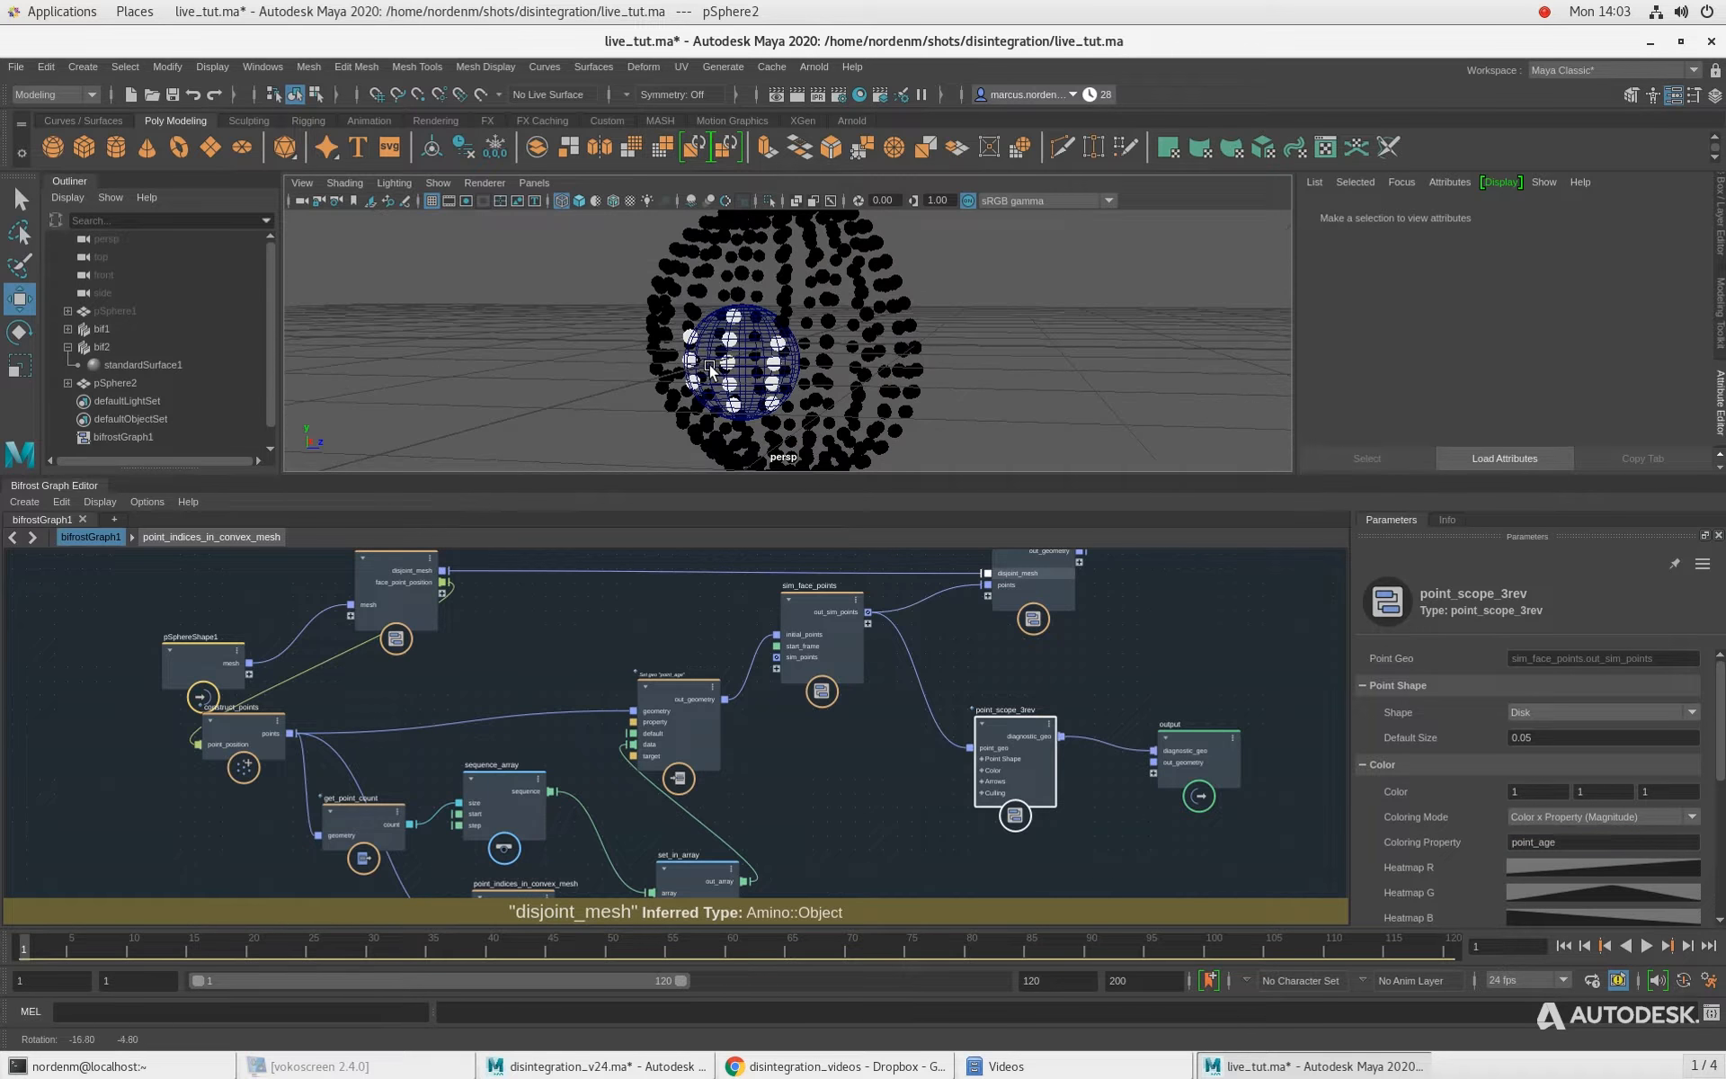
{"action": "left_click", "coordinate": [1611, 817]}
{"action": "left_click", "coordinate": [1611, 818]}
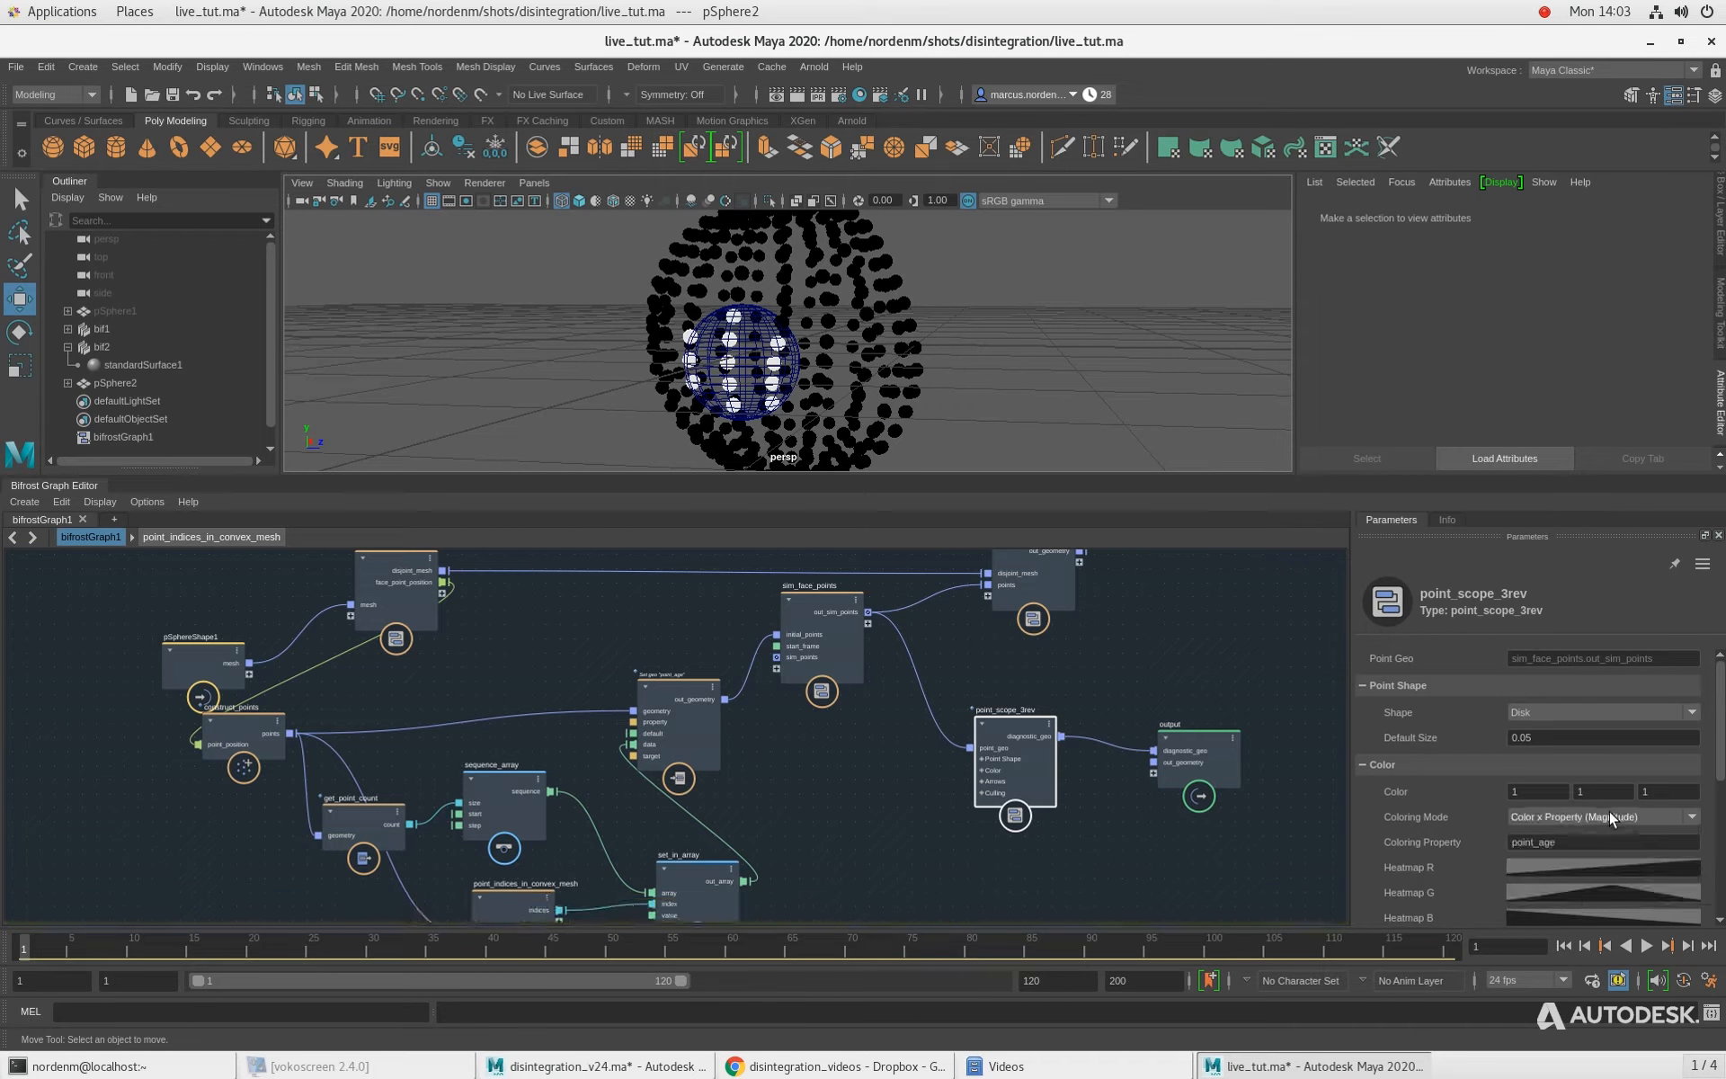
{"action": "right_click_drag", "start_coordinate": [536, 350], "coordinate": [647, 377], "text": "alt"}
{"action": "left_click_drag", "start_coordinate": [702, 396], "coordinate": [693, 382], "text": "alt"}
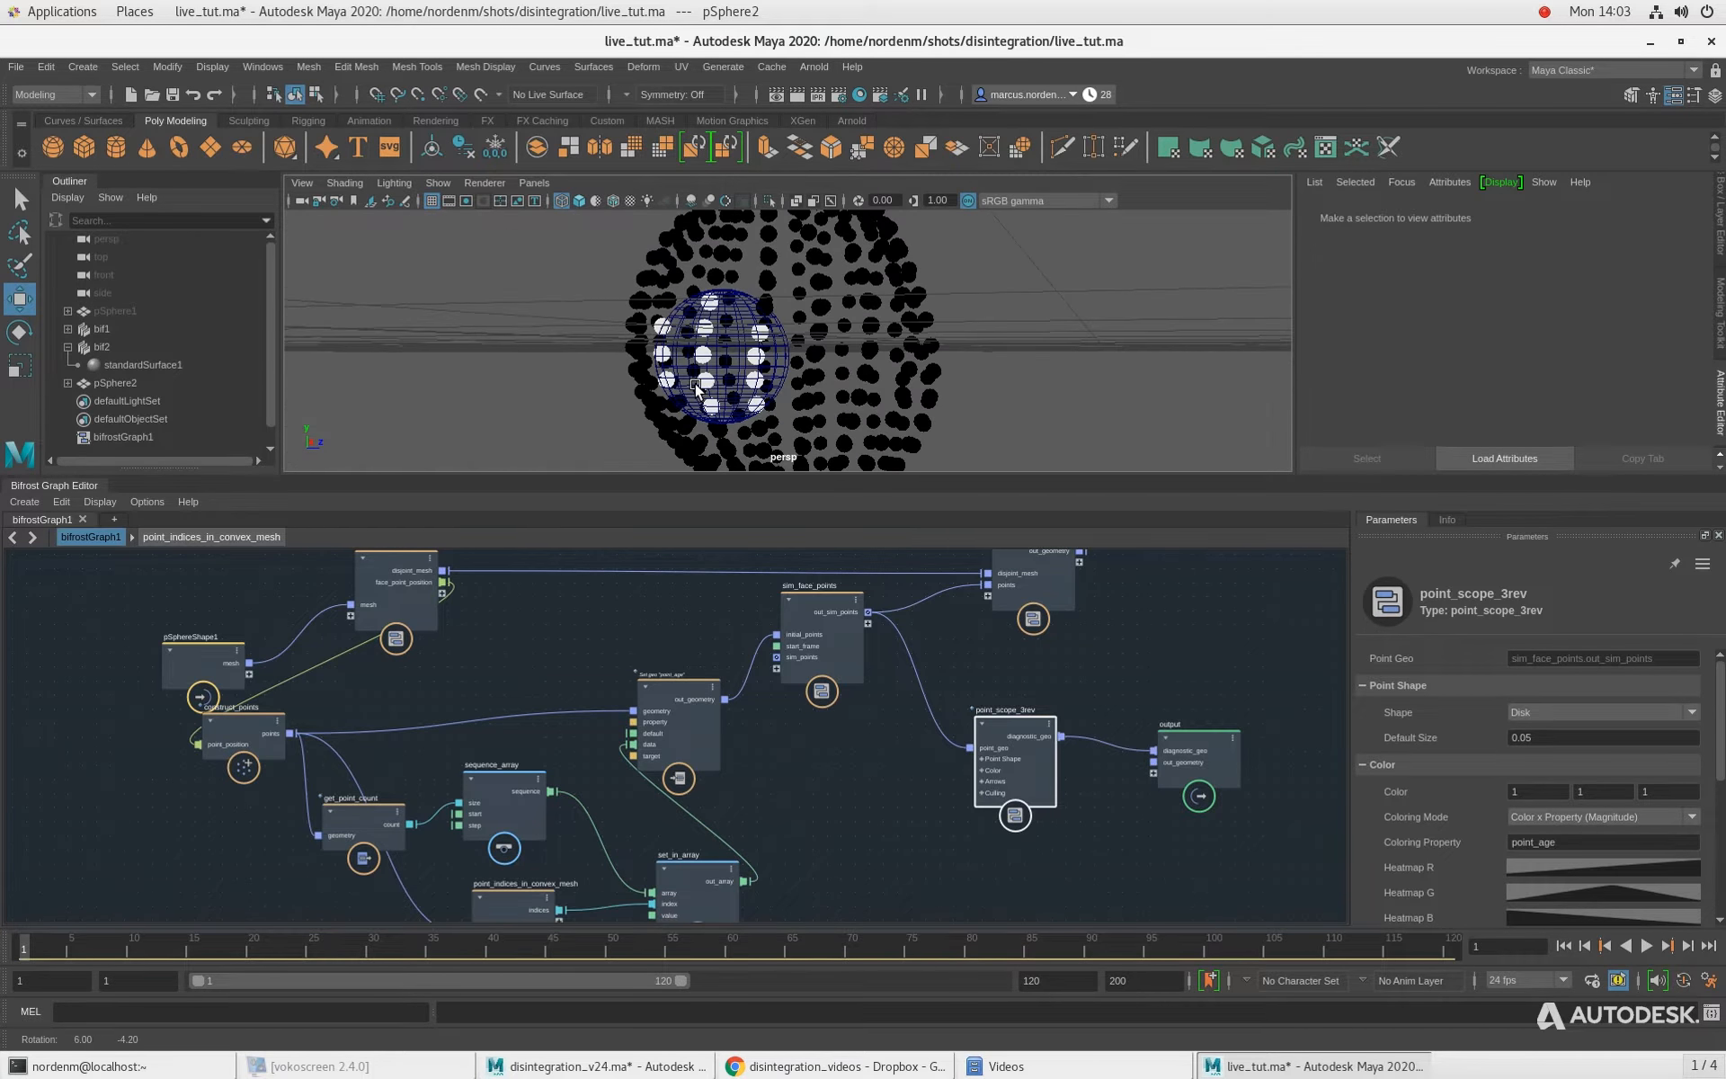
{"action": "right_click_drag", "start_coordinate": [813, 370], "coordinate": [761, 369], "text": "alt"}
{"action": "left_click_drag", "start_coordinate": [761, 369], "coordinate": [818, 376], "text": "alt"}
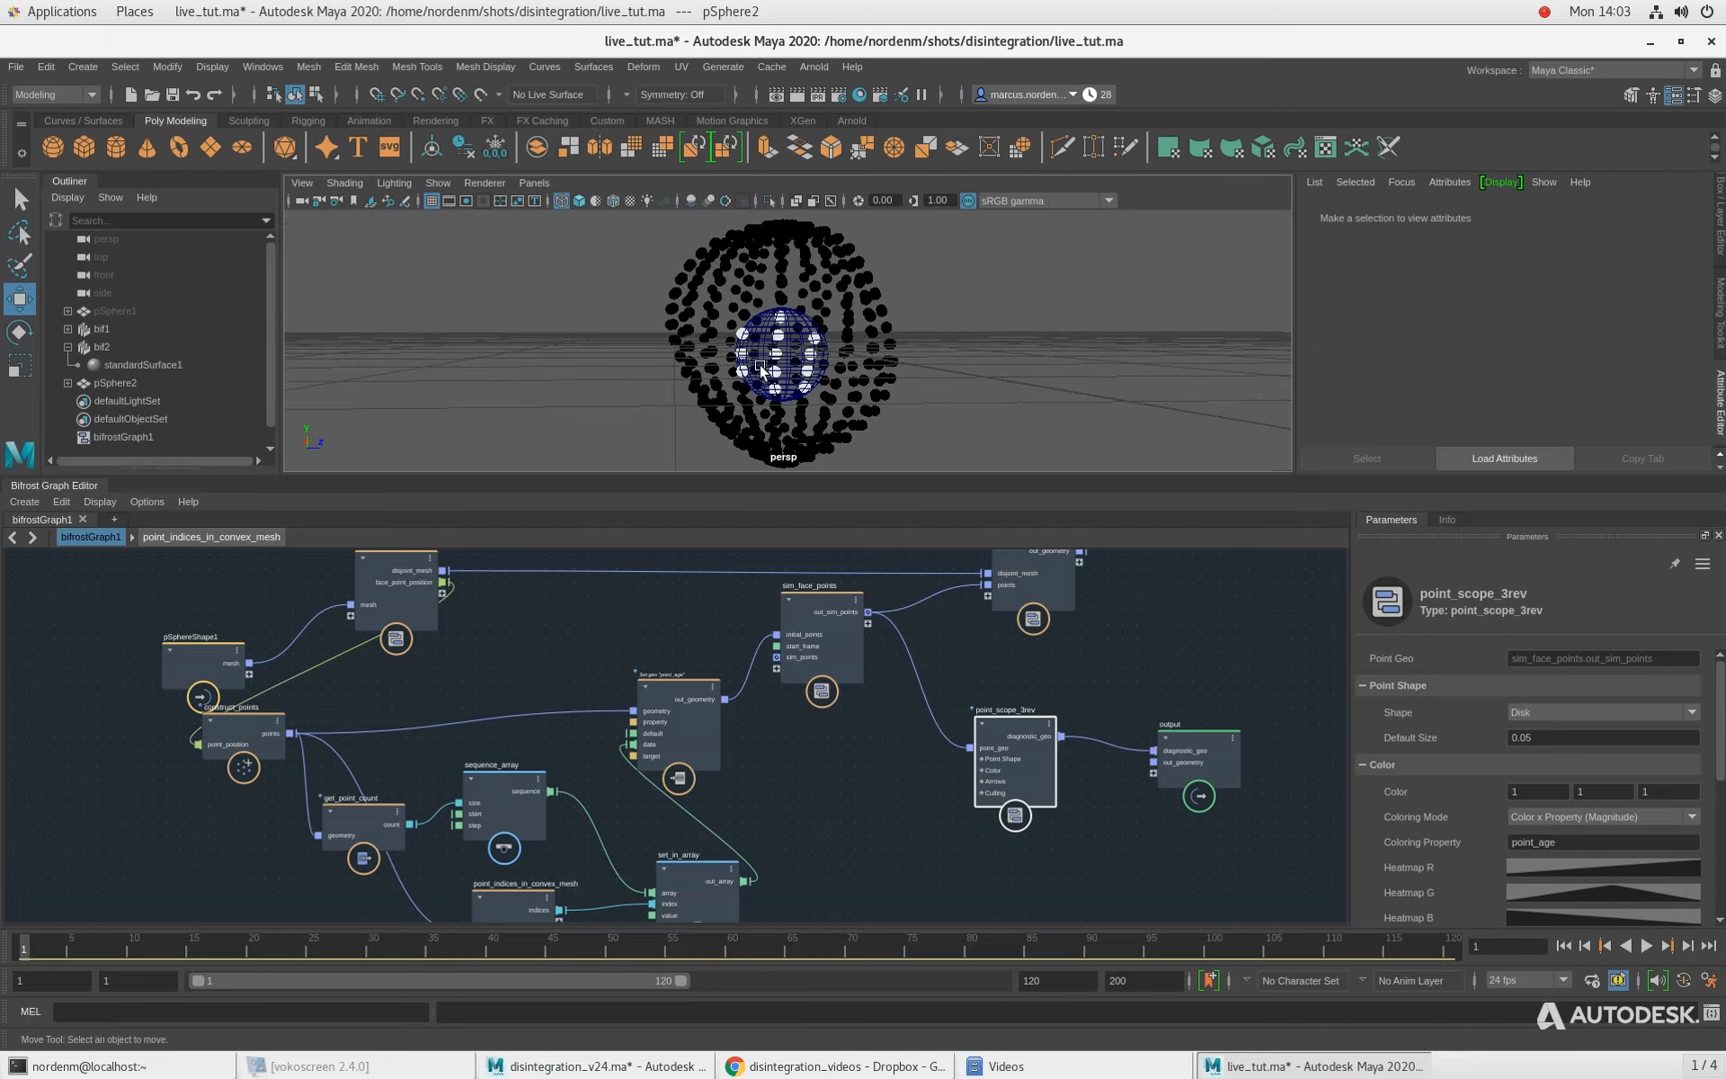
{"action": "left_click_drag", "start_coordinate": [819, 353], "coordinate": [733, 366], "text": "alt"}
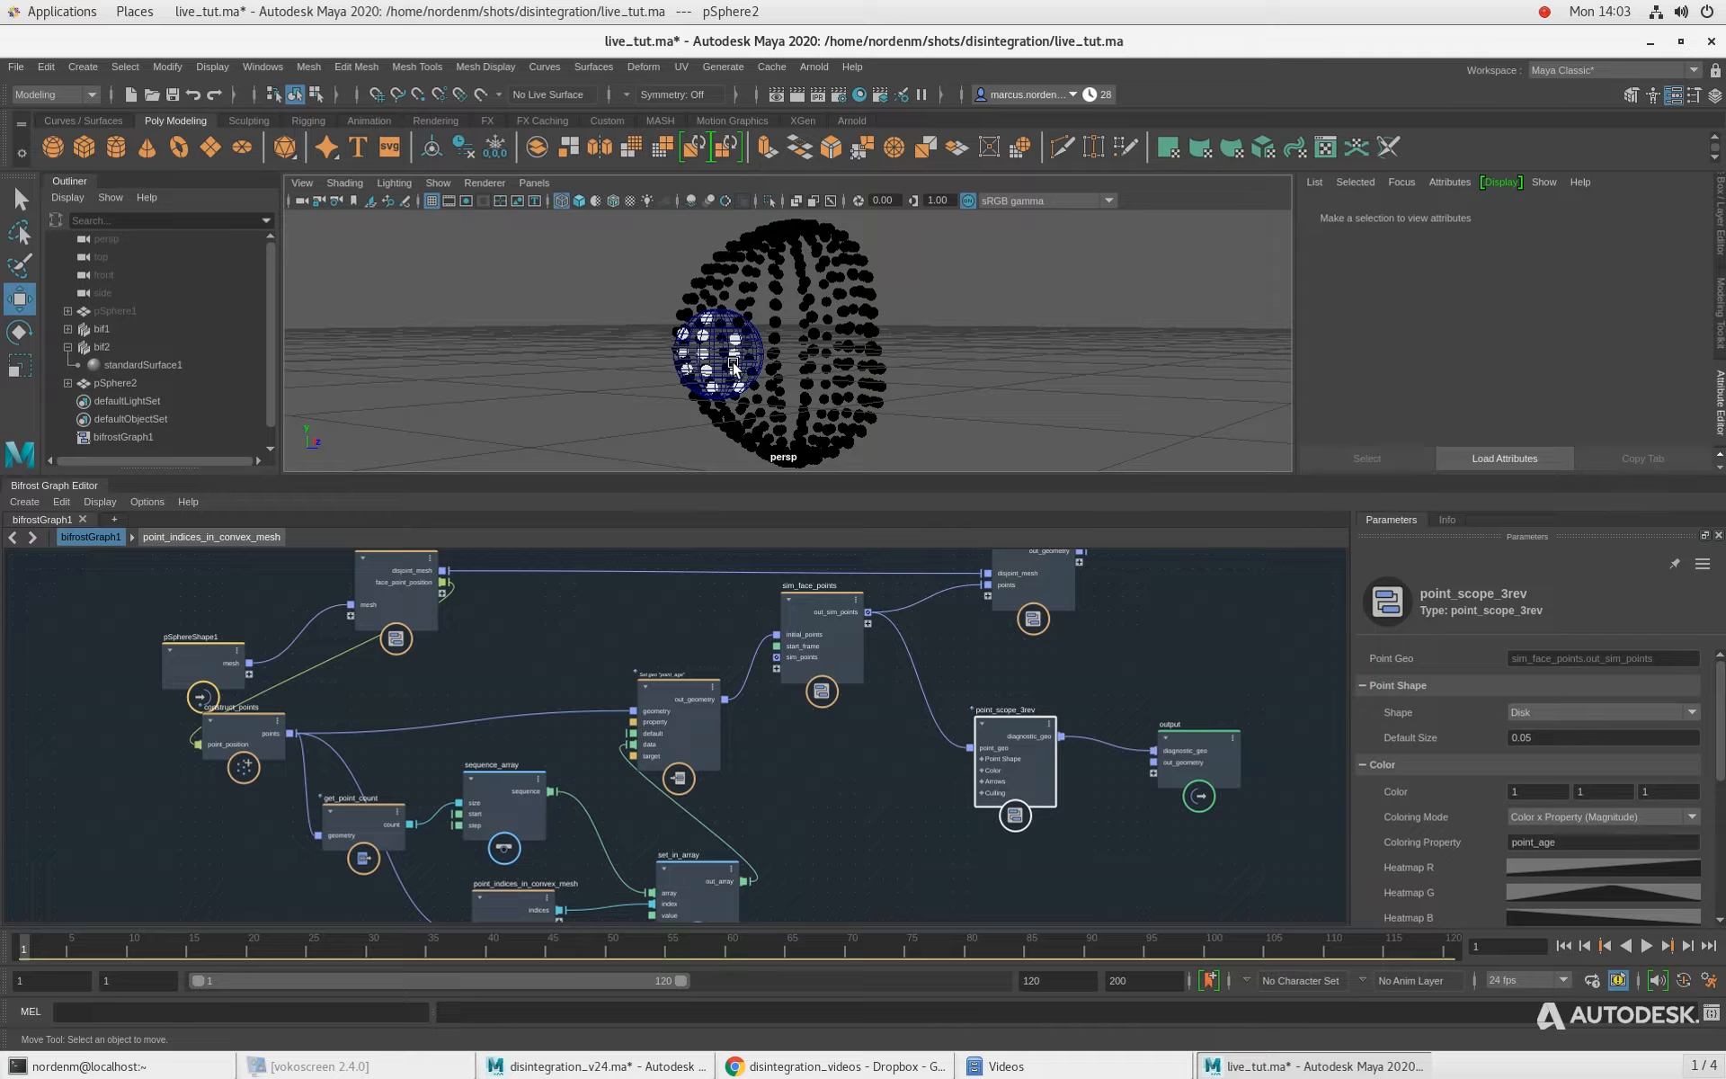
Step: Rescale pSphere2 and move it to another spot on the point cloud to test the point_age coloring
{"action": "key", "text": "r"}
{"action": "left_click", "coordinate": [184, 346]}
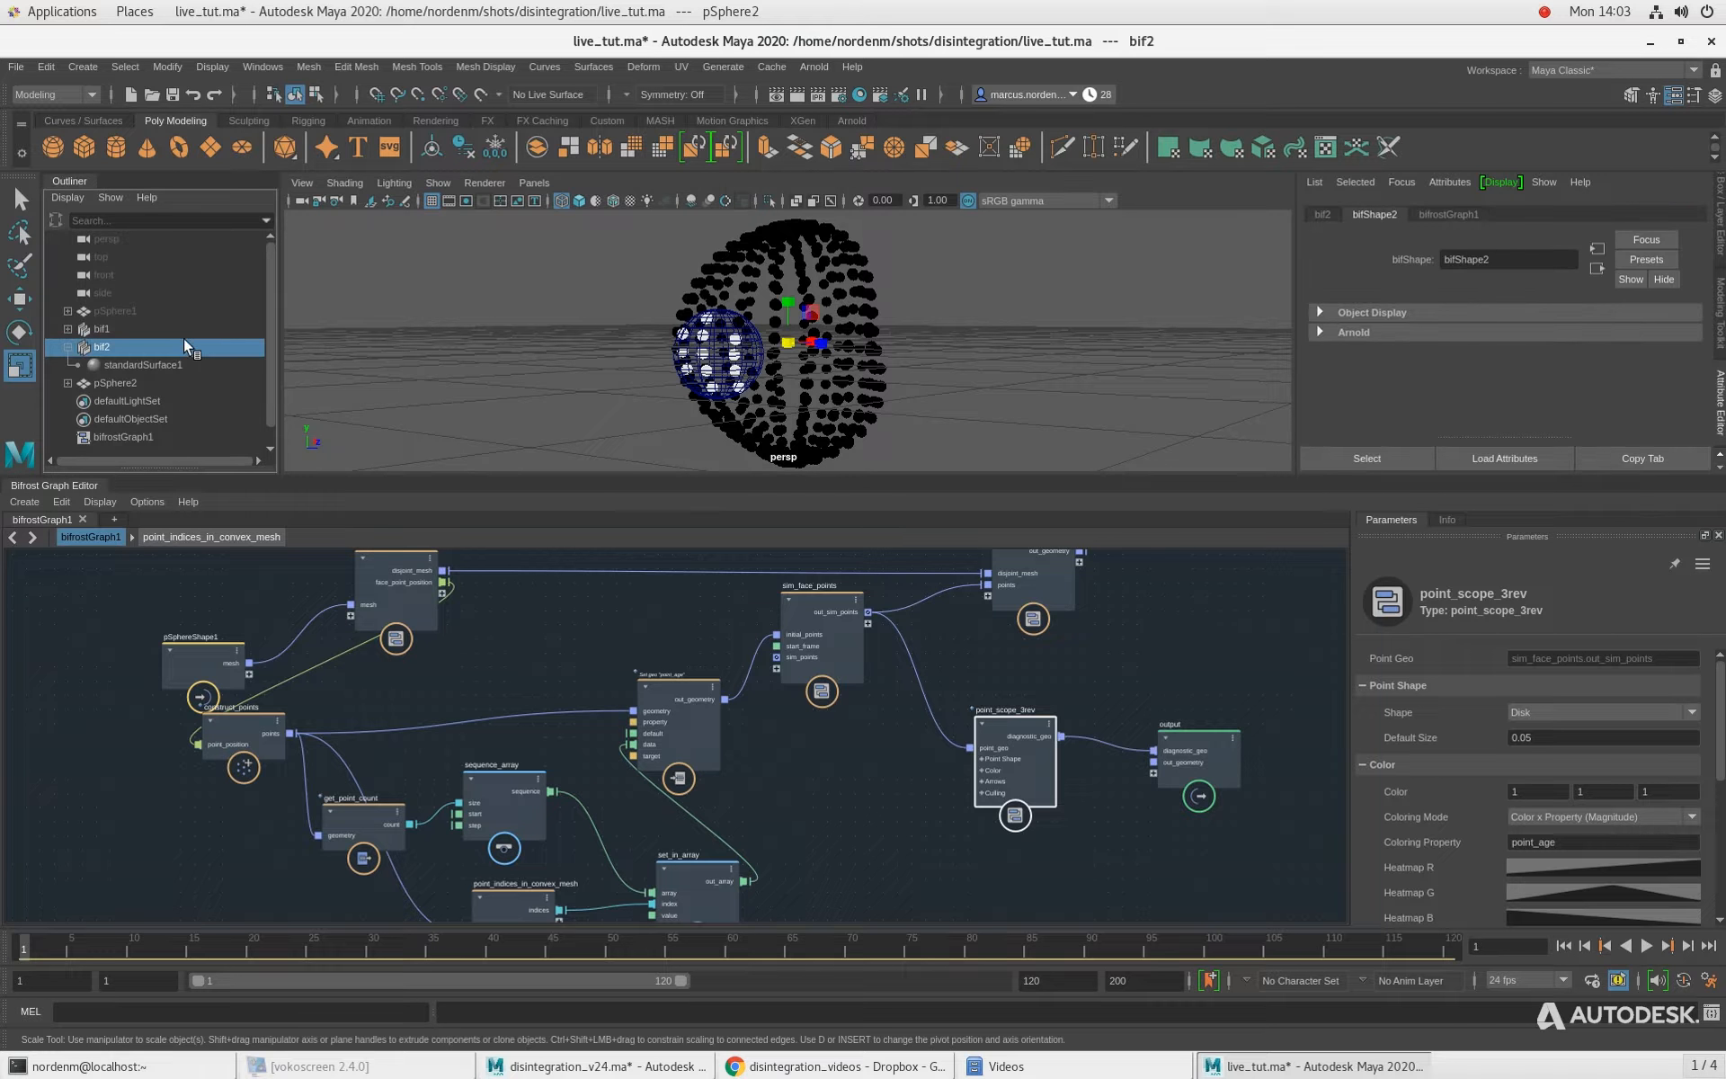
{"action": "left_click", "coordinate": [162, 381]}
{"action": "key", "text": "e"}
{"action": "key", "text": "r"}
{"action": "left_click_drag", "start_coordinate": [642, 367], "coordinate": [622, 363], "text": "alt"}
{"action": "left_click_drag", "start_coordinate": [728, 355], "coordinate": [616, 379]}
{"action": "key", "text": "w"}
{"action": "left_click_drag", "start_coordinate": [719, 357], "coordinate": [755, 389]}
{"action": "scroll", "coordinate": [729, 350], "scroll_direction": "up", "scroll_amount": 3}
{"action": "right_click_drag", "start_coordinate": [943, 392], "coordinate": [821, 394], "text": "alt"}
{"action": "left_click_drag", "start_coordinate": [821, 393], "coordinate": [724, 372], "text": "alt"}
Step: Move pSphereShape1 and make_disjoint_mesh ahead of construct_points to tidy the start of the graph
{"action": "left_click", "coordinate": [581, 646]}
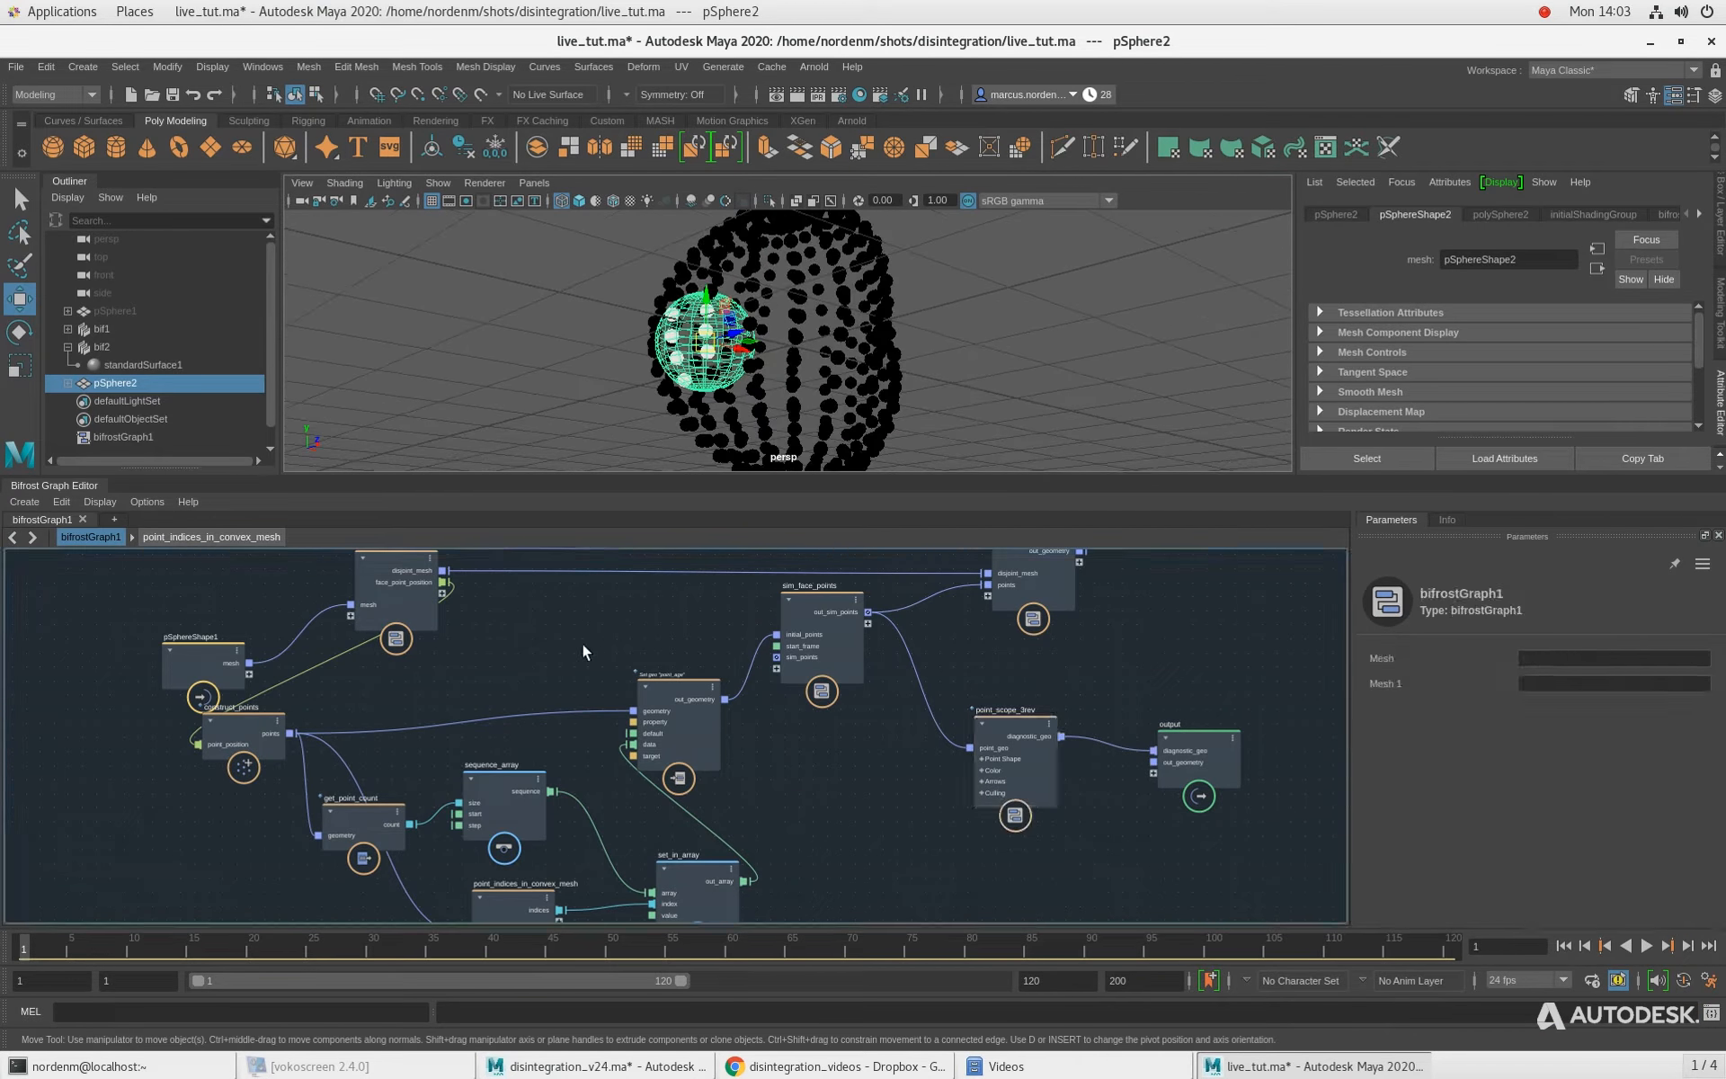
{"action": "middle_click_drag", "start_coordinate": [577, 680], "coordinate": [565, 603], "text": "alt"}
{"action": "scroll", "coordinate": [813, 755], "scroll_direction": "down", "scroll_amount": 1}
{"action": "middle_click_drag", "start_coordinate": [770, 750], "coordinate": [919, 822], "text": "alt"}
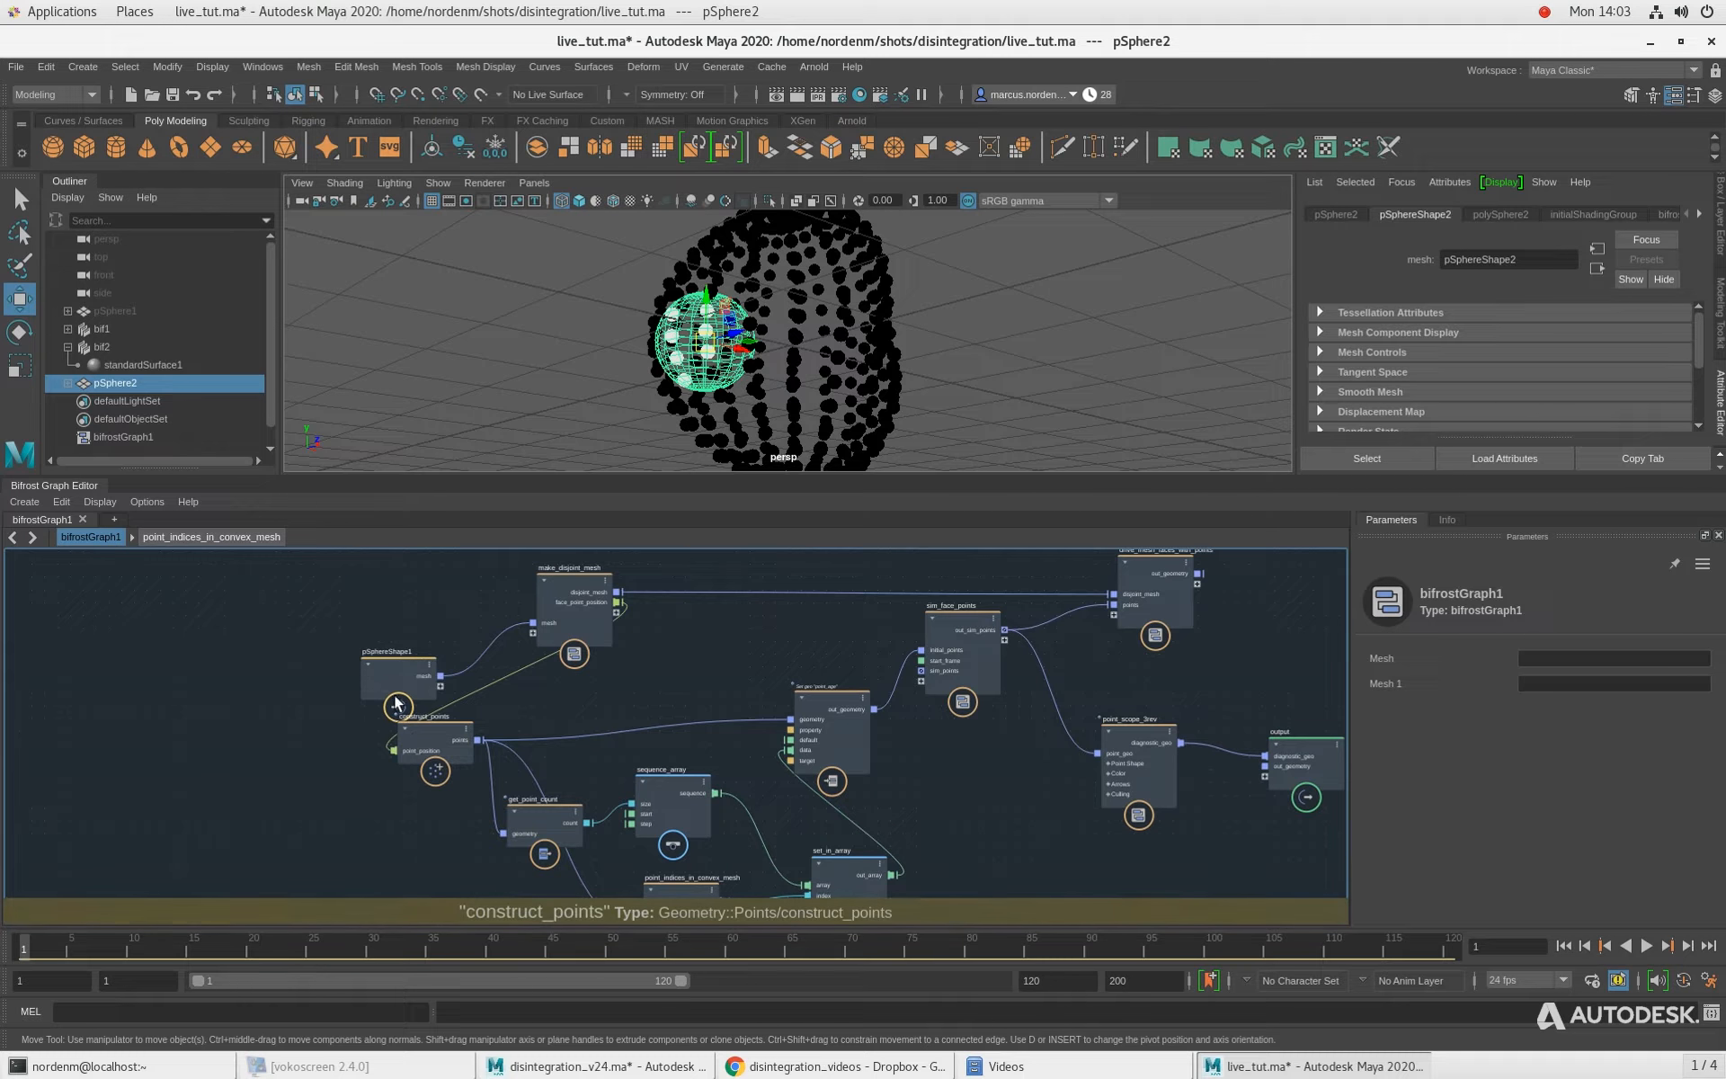
{"action": "left_click_drag", "start_coordinate": [395, 665], "coordinate": [144, 659]}
{"action": "left_click_drag", "start_coordinate": [586, 602], "coordinate": [312, 663]}
{"action": "middle_click_drag", "start_coordinate": [477, 854], "coordinate": [409, 714], "text": "alt"}
{"action": "scroll", "coordinate": [390, 736], "scroll_direction": "up", "scroll_amount": 2}
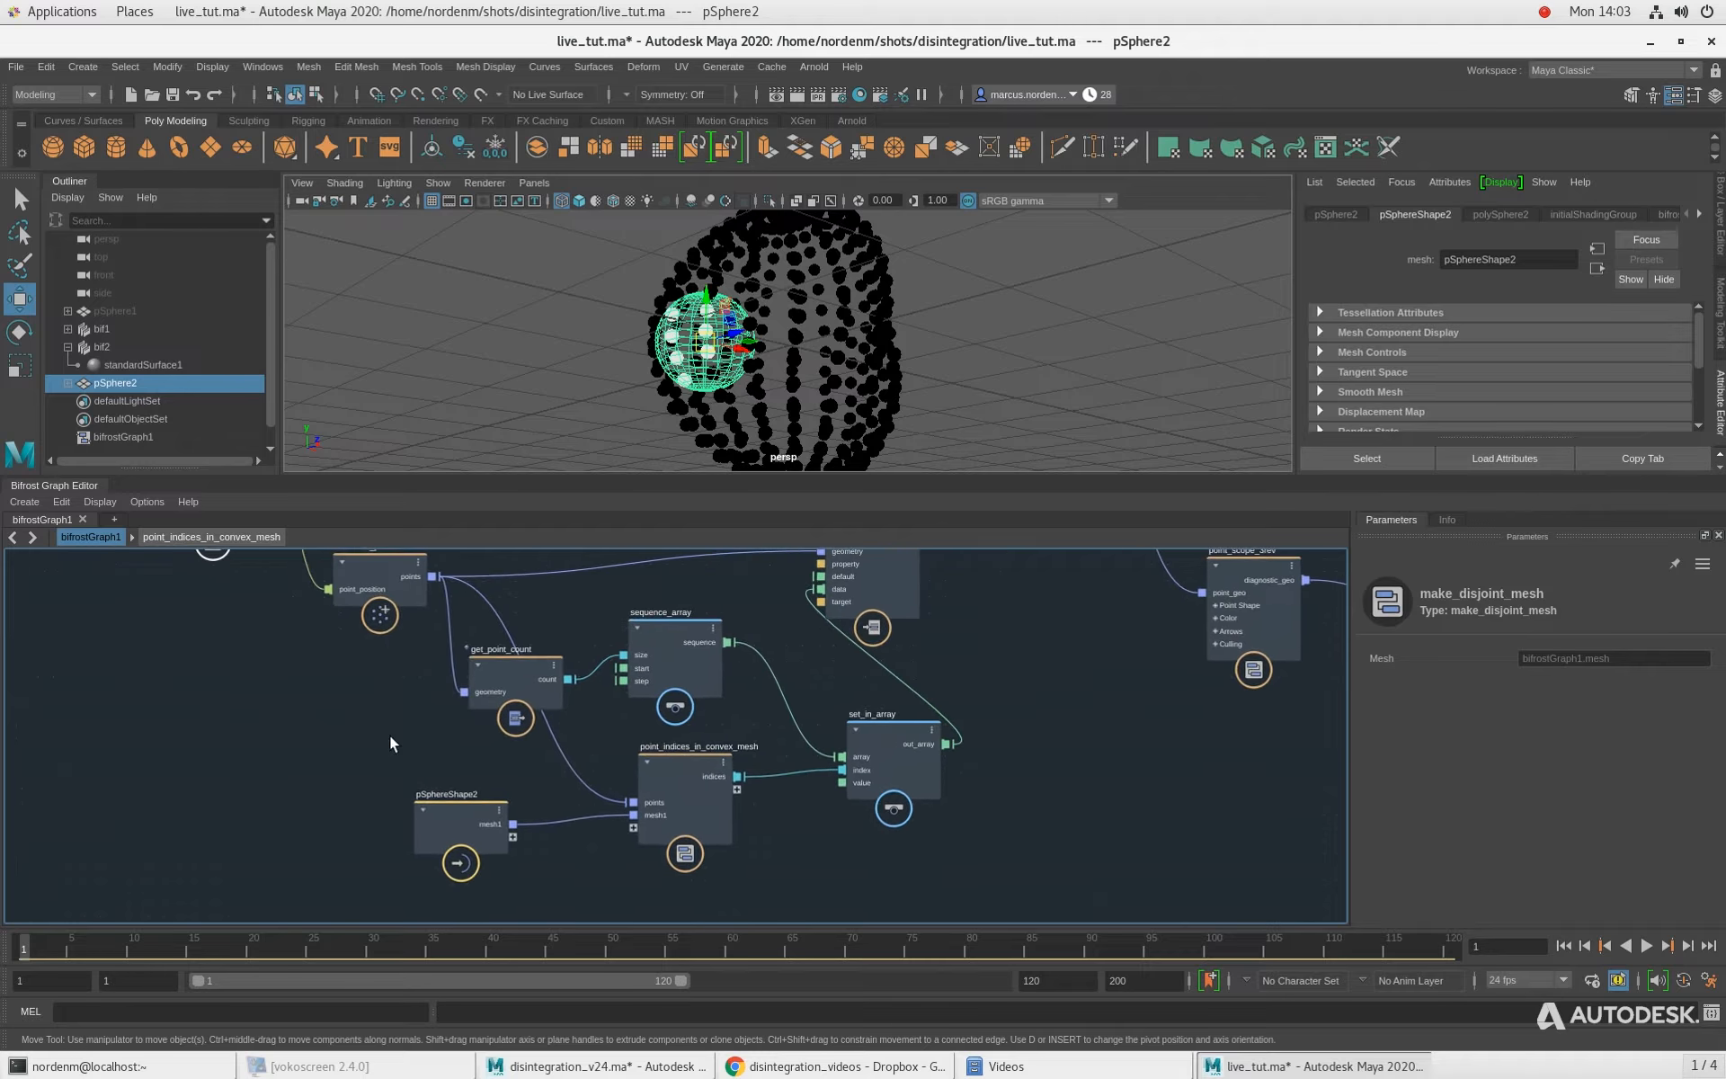
Step: Review the point_indices_in_convex_mesh, sequence_array and set_geo_property nodes that build the point_age property
{"action": "left_click", "coordinate": [687, 781]}
{"action": "scroll", "coordinate": [676, 759], "scroll_direction": "up", "scroll_amount": 1}
{"action": "scroll", "coordinate": [763, 860], "scroll_direction": "down", "scroll_amount": 1}
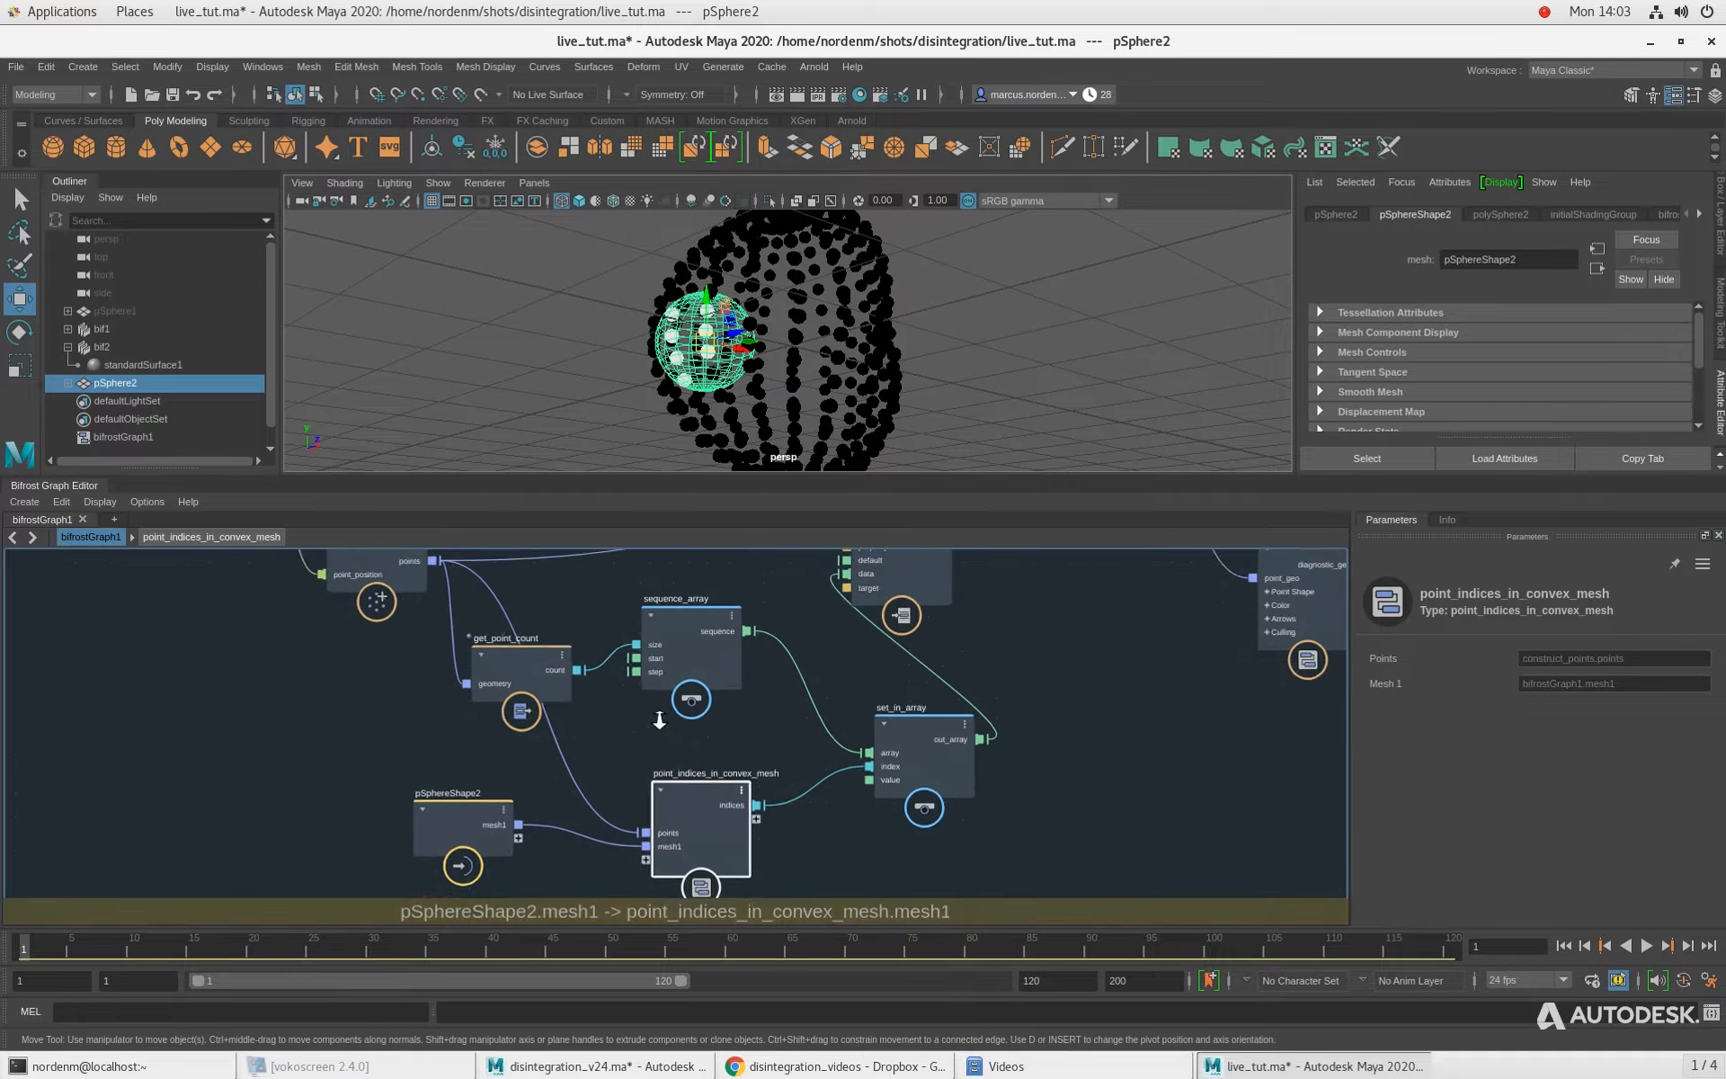
{"action": "left_click", "coordinate": [723, 626]}
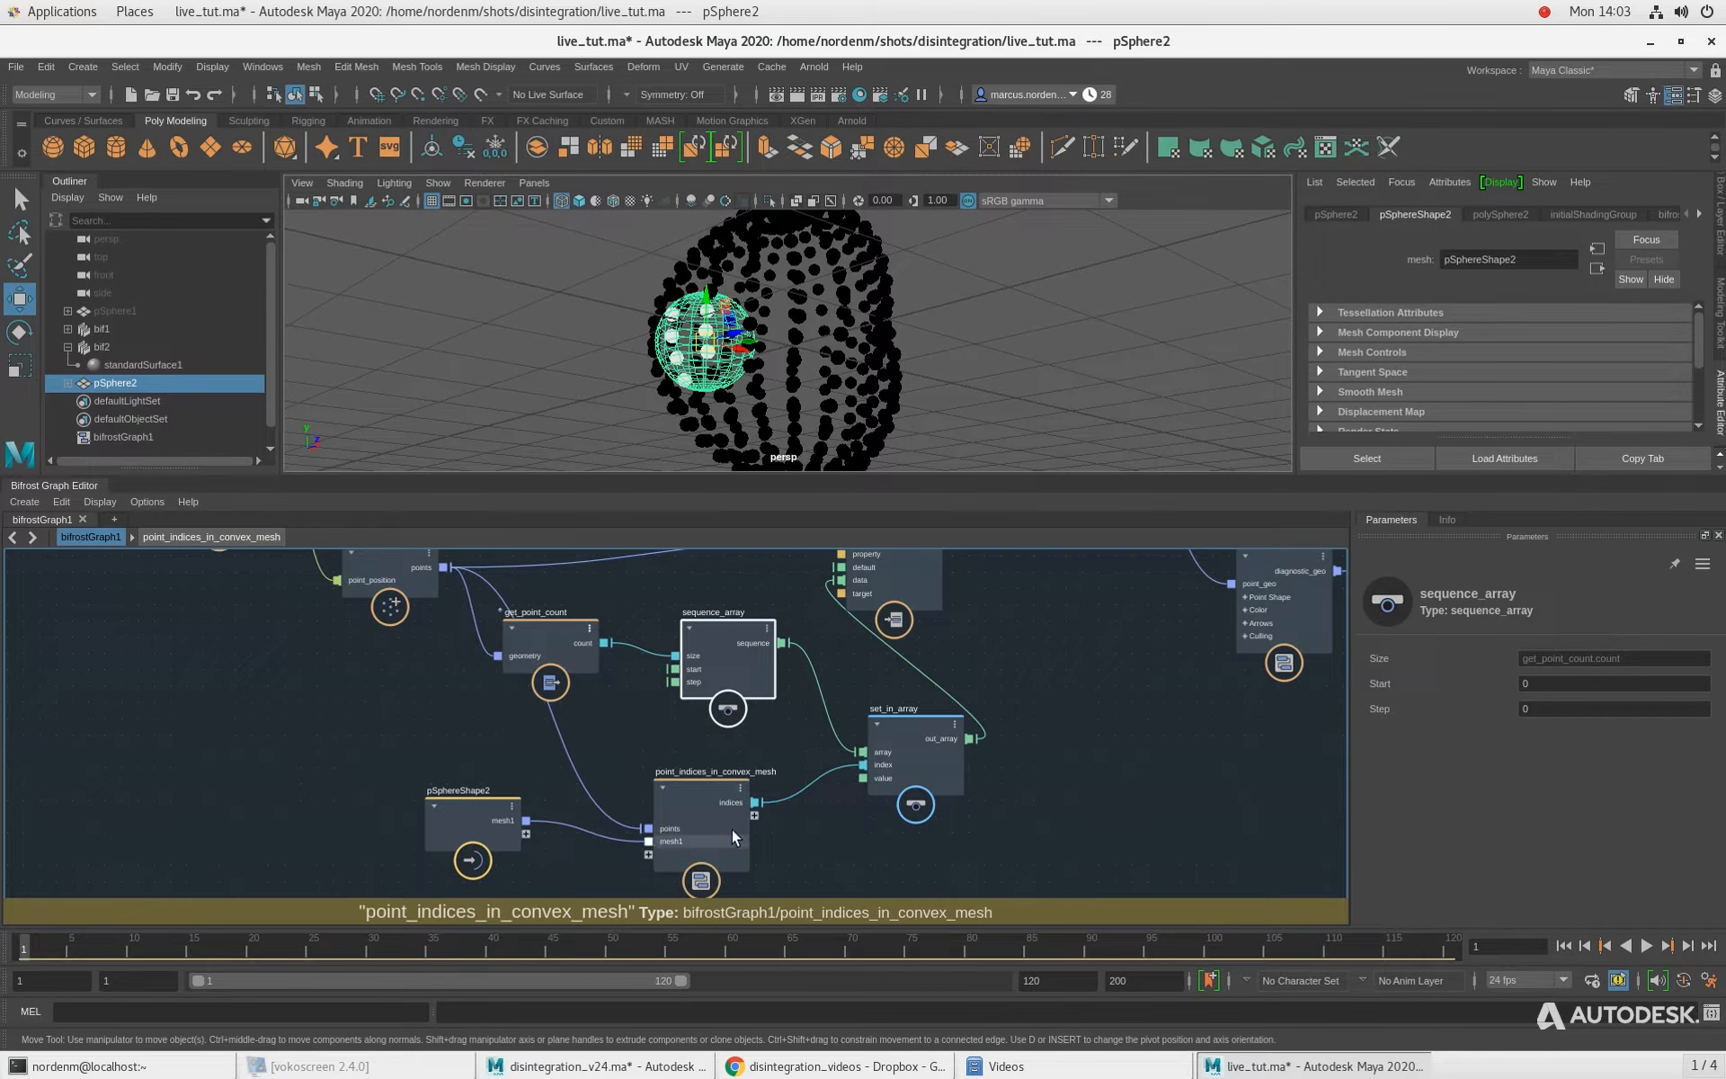
{"action": "left_click", "coordinate": [731, 829]}
{"action": "left_click", "coordinate": [636, 739]}
{"action": "scroll", "coordinate": [545, 726], "scroll_direction": "down", "scroll_amount": 1}
{"action": "middle_click_drag", "start_coordinate": [677, 618], "coordinate": [599, 622], "text": "alt"}
{"action": "left_click", "coordinate": [732, 623]}
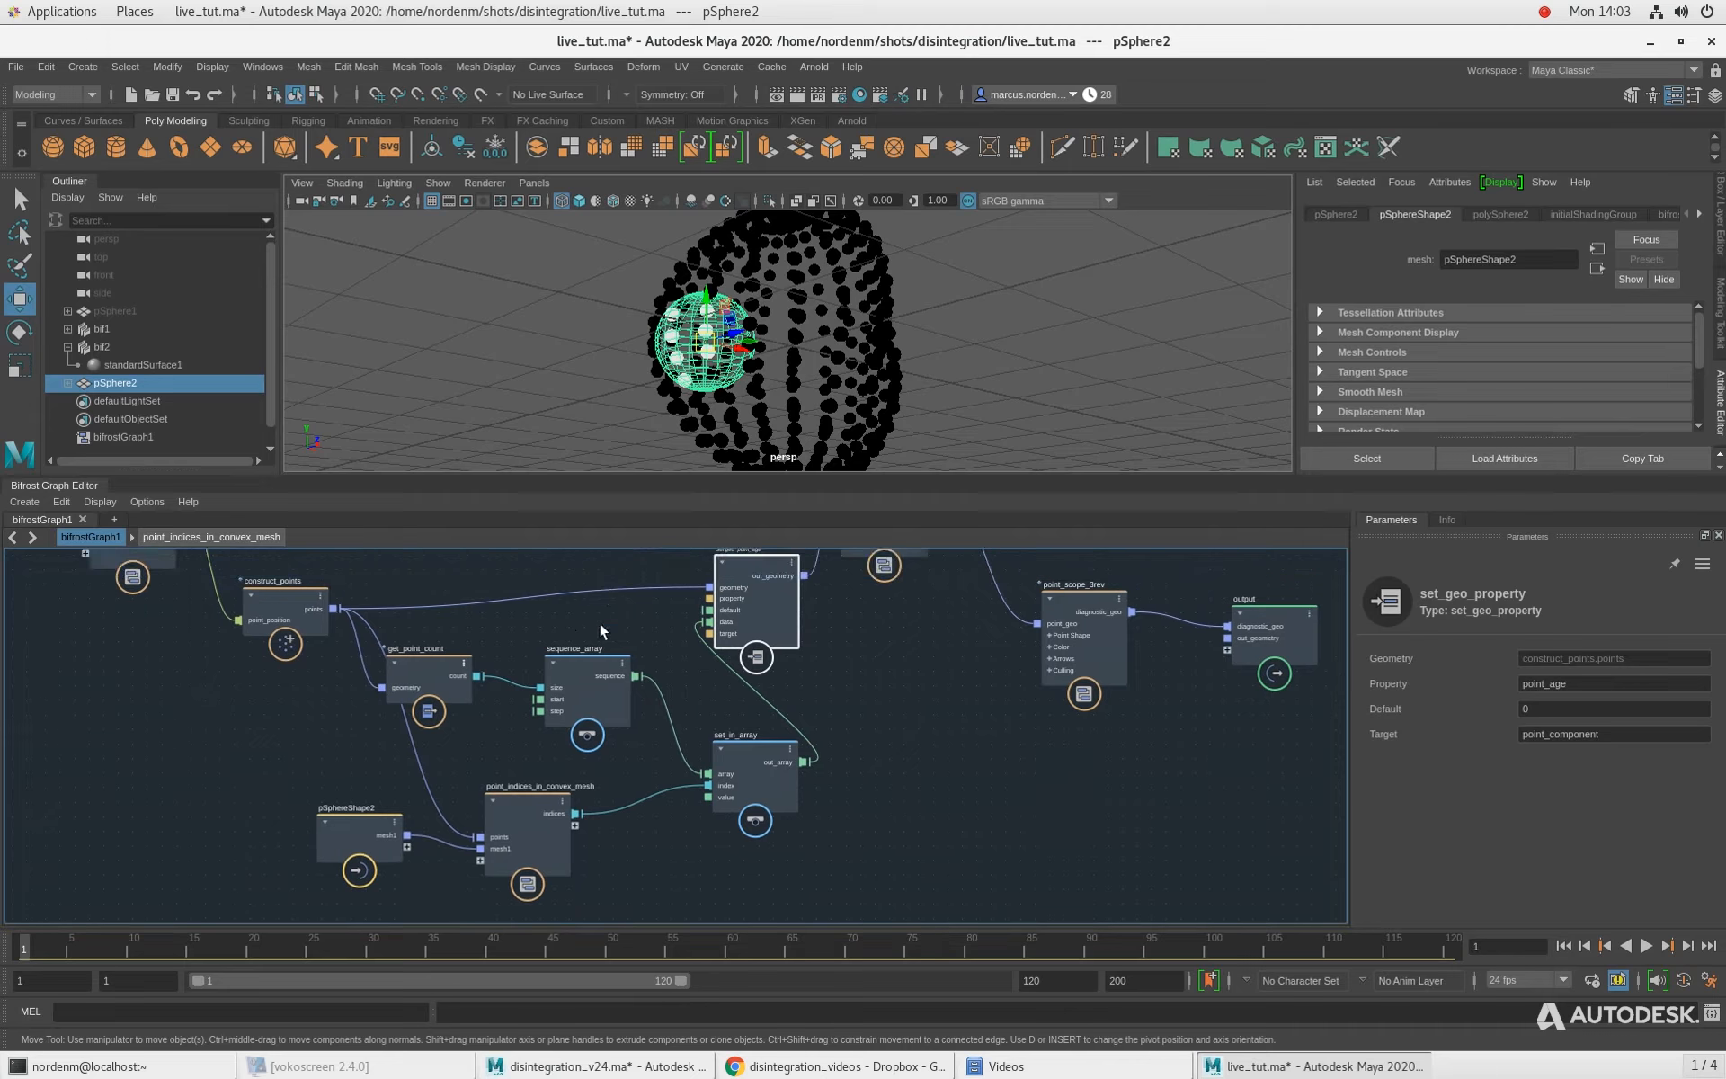
Step: Group get_point_count, sequence_array, point_indices_in_convex_mesh, set_in_array and set_geo_property into one compound, keeping construct_points outside it
{"action": "left_click_drag", "start_coordinate": [285, 600], "coordinate": [246, 598]}
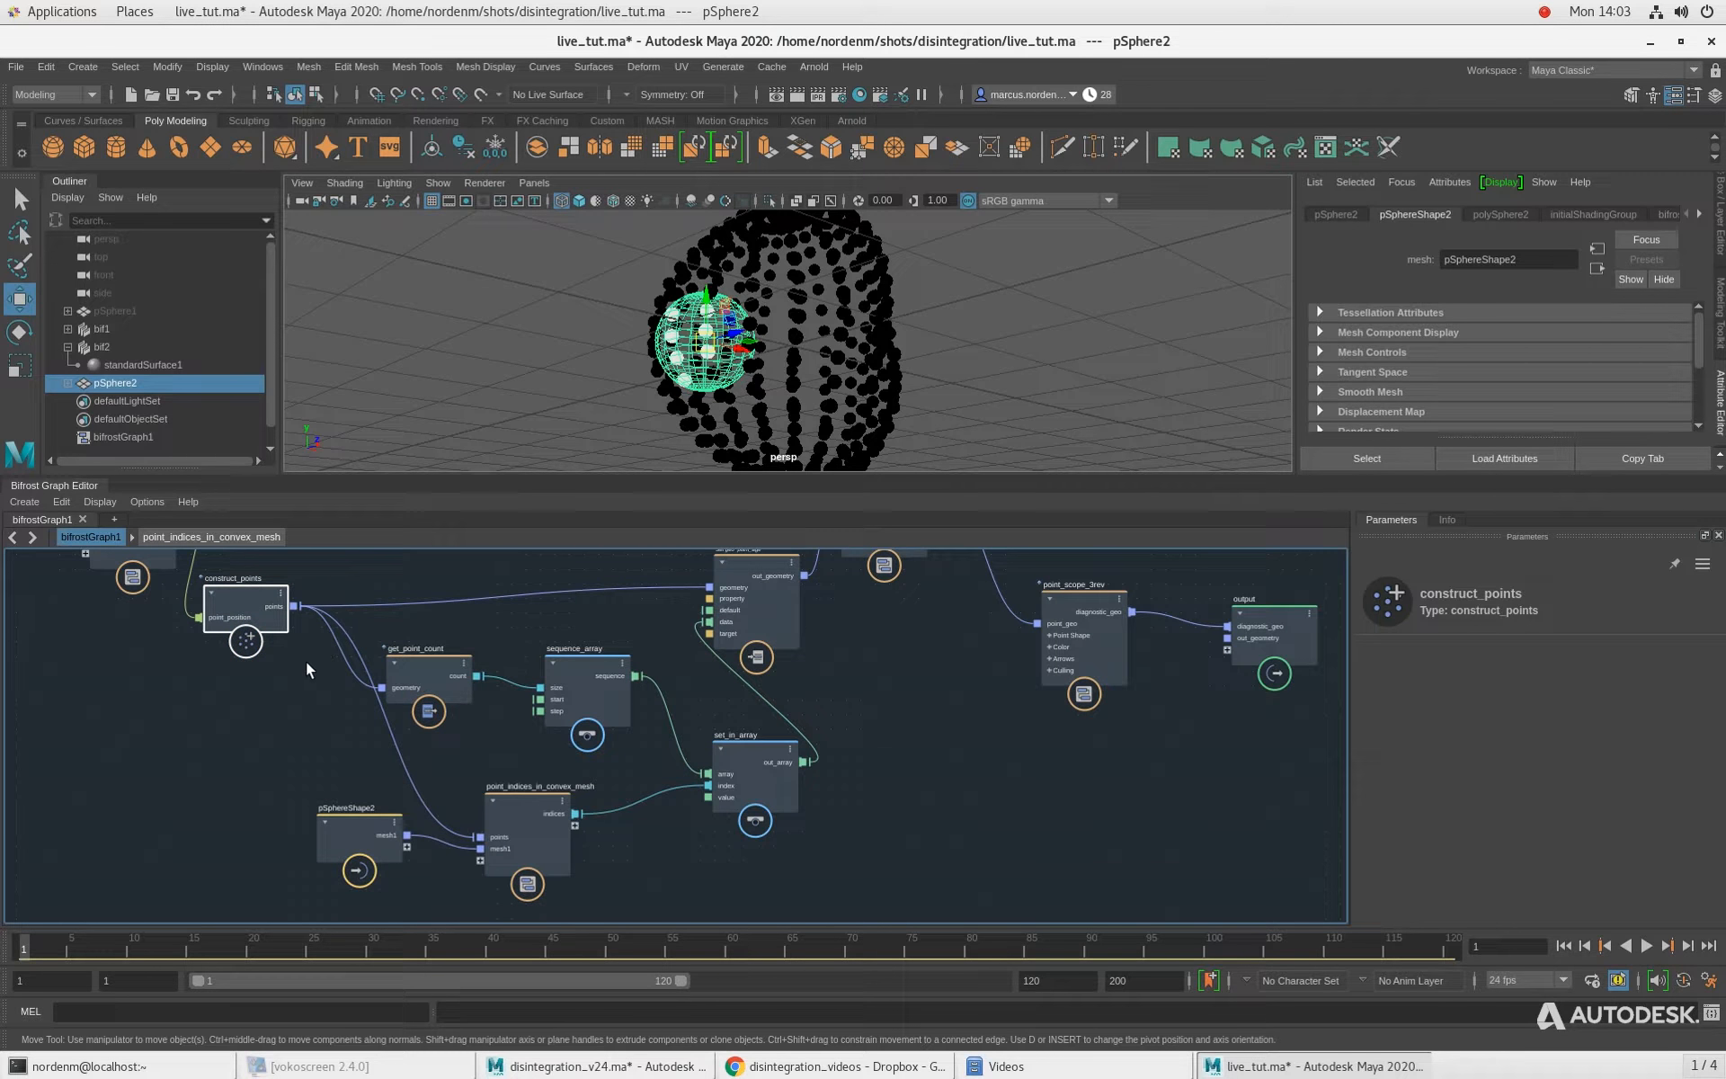
{"action": "middle_click_drag", "start_coordinate": [636, 617], "coordinate": [638, 649], "text": "alt"}
{"action": "left_click_drag", "start_coordinate": [355, 569], "coordinate": [762, 893]}
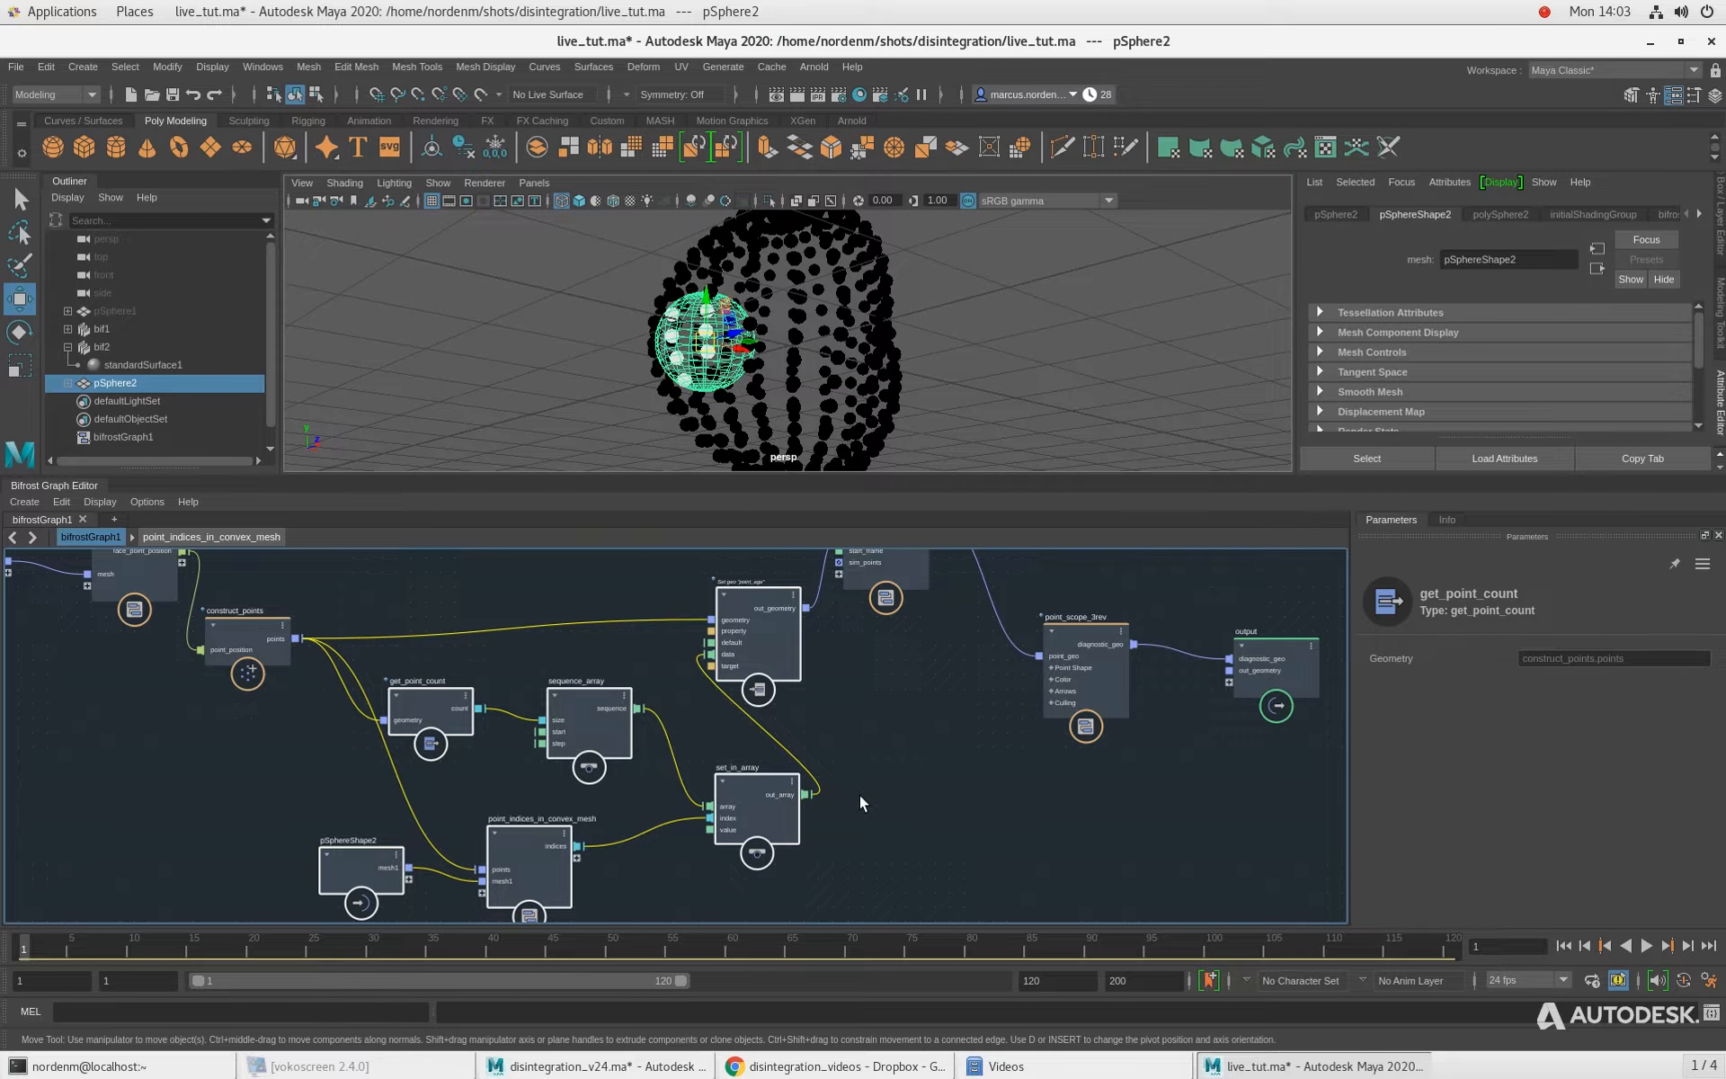
{"action": "key", "text": "ctrl+g"}
{"action": "scroll", "coordinate": [530, 681], "scroll_direction": "up", "scroll_amount": 2}
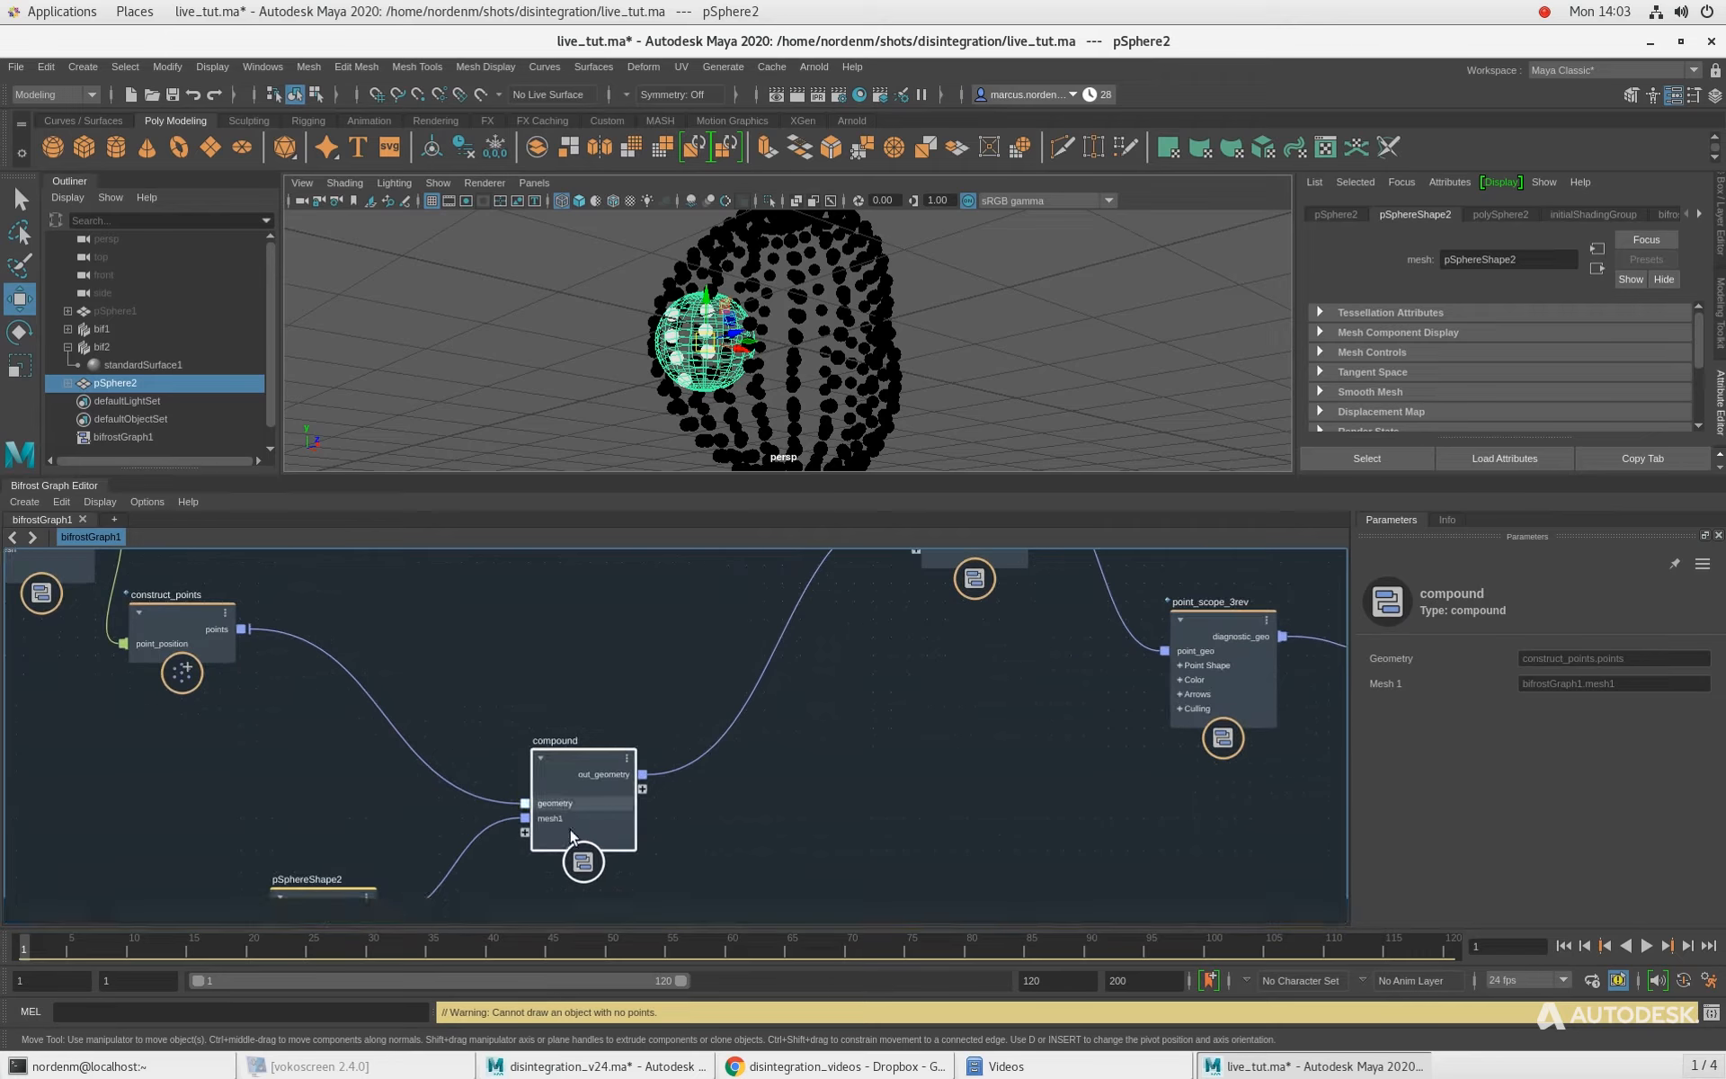
Step: Rename the new compound initialize_point_age and place it and pSphereShape2 near construct_points
{"action": "left_click_drag", "start_coordinate": [560, 788], "coordinate": [555, 729]}
{"action": "double_click", "coordinate": [543, 681]}
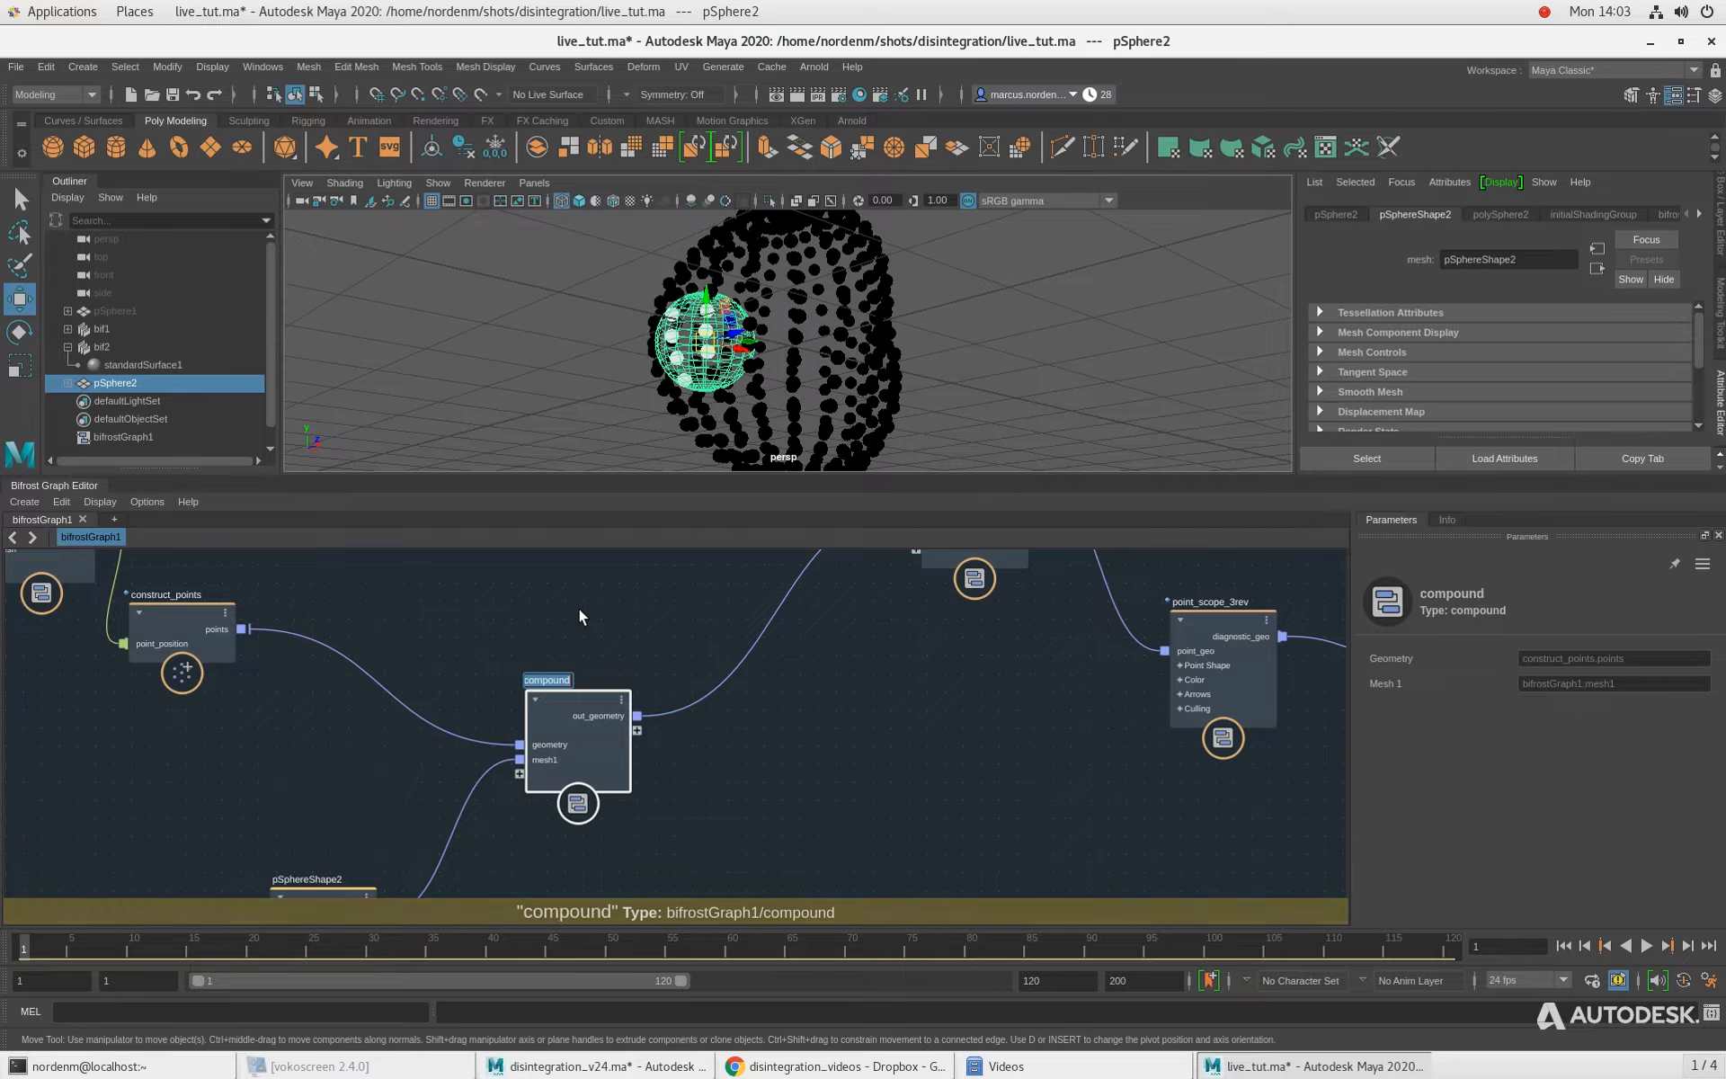
{"action": "type", "text": "initialize_a"}
{"action": "key", "text": "BackSpace"}
{"action": "key", "text": "BackSpace"}
{"action": "key", "text": "BackSpace"}
{"action": "key", "text": "BackSpace"}
{"action": "key", "text": "BackSpace"}
{"action": "key", "text": "BackSpace"}
{"action": "key", "text": "BackSpace"}
{"action": "key", "text": "BackSpace"}
{"action": "key", "text": "BackSpace"}
{"action": "key", "text": "BackSpace"}
{"action": "key", "text": "BackSpace"}
{"action": "key", "text": "BackSpace"}
{"action": "type", "text": "point_age"}
{"action": "key", "text": "Return"}
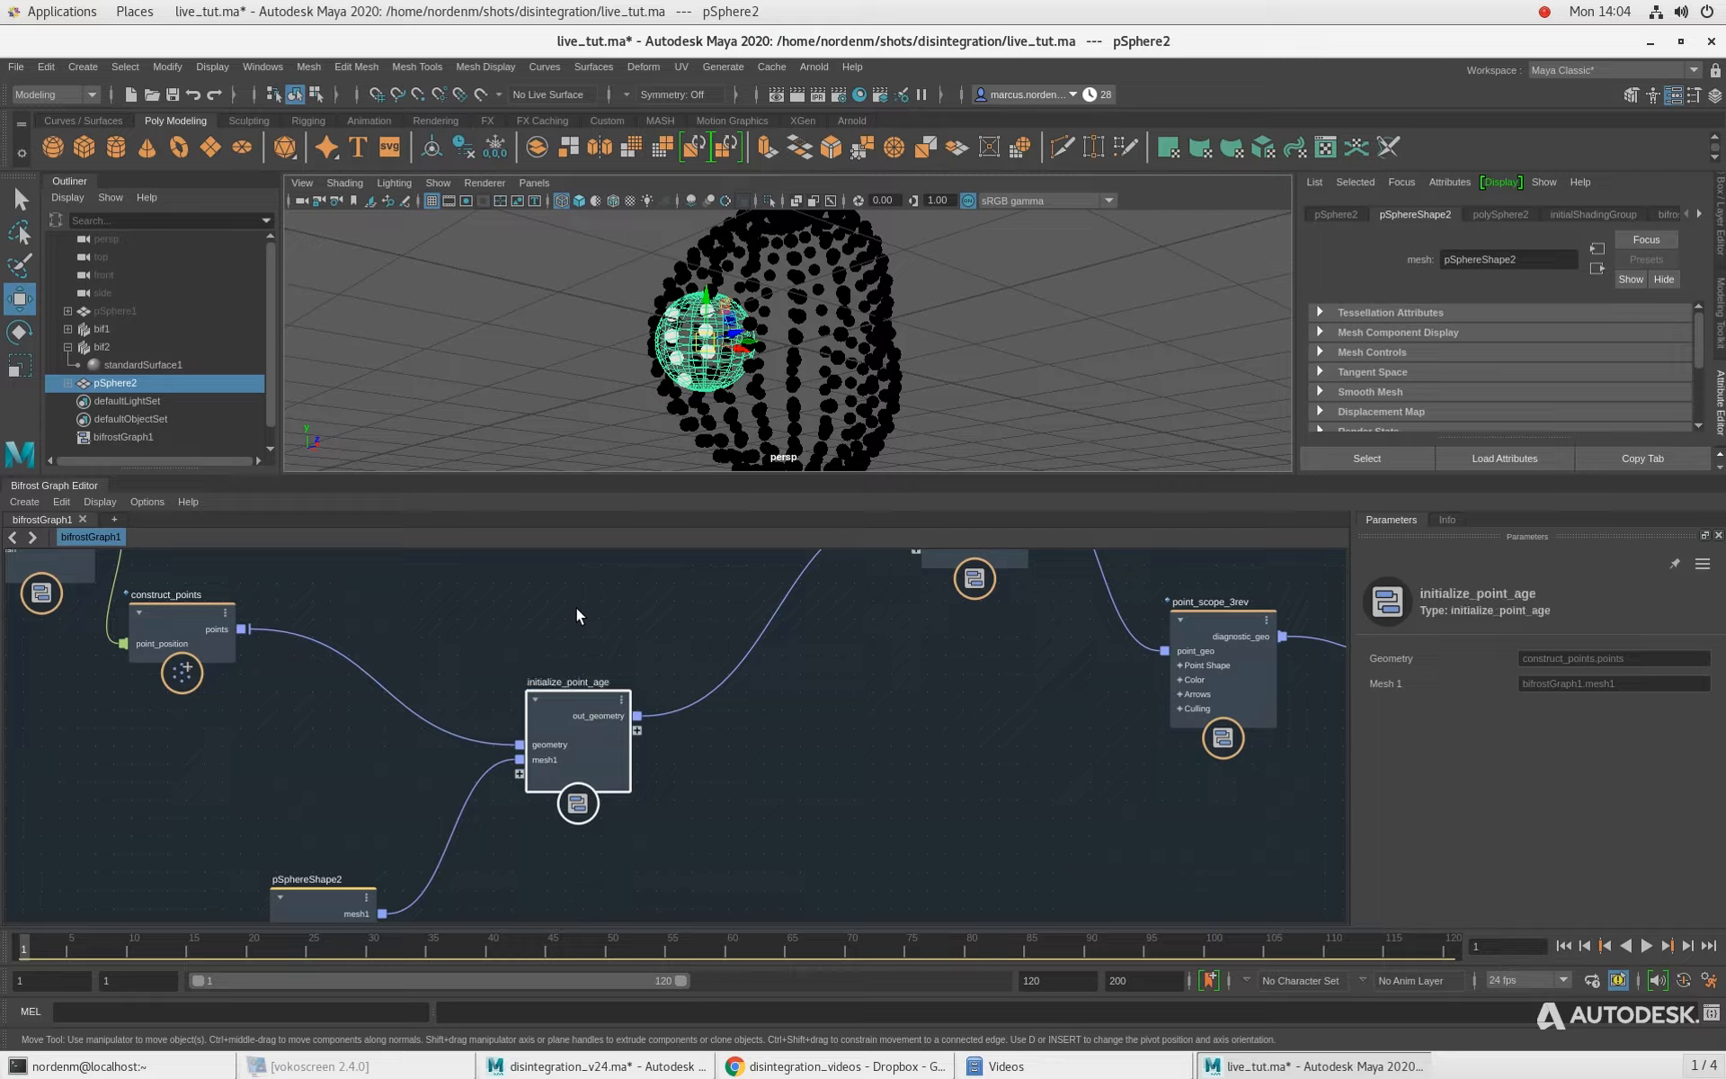
{"action": "left_click_drag", "start_coordinate": [347, 889], "coordinate": [261, 748]}
{"action": "left_click_drag", "start_coordinate": [570, 726], "coordinate": [526, 634]}
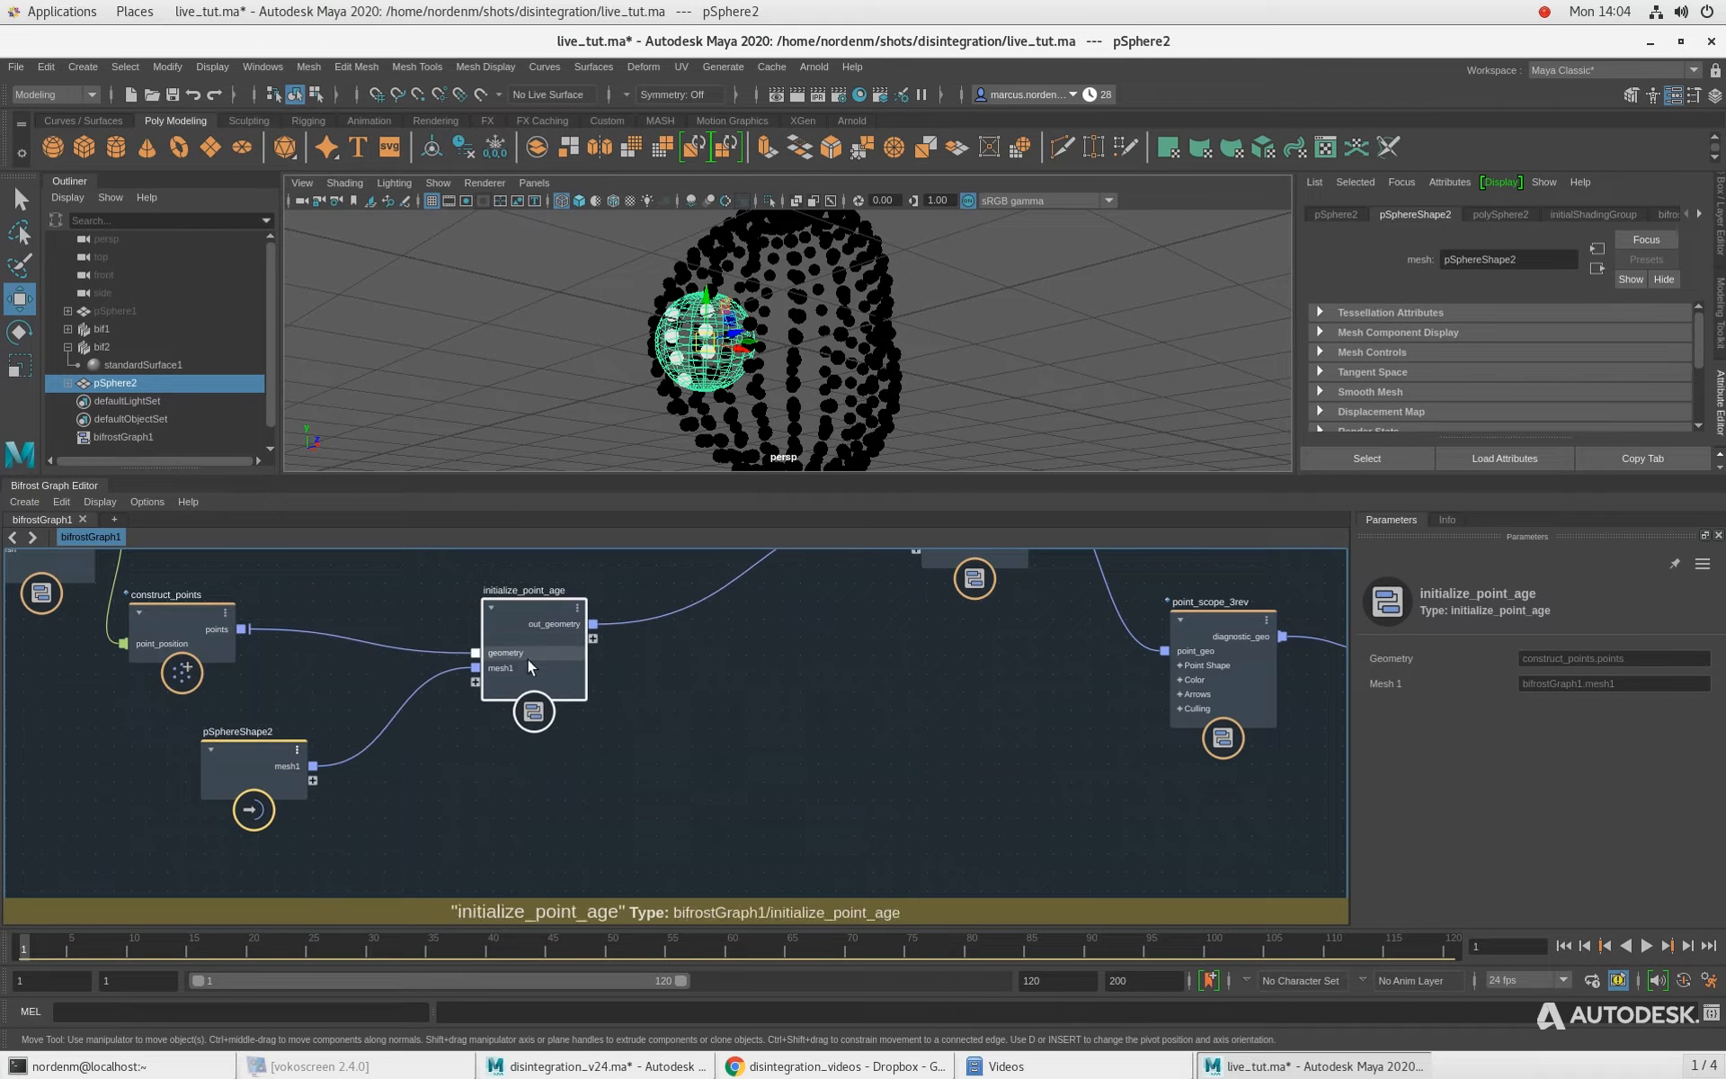
Step: Rename initialize_point_age's geometry input to points and its out_geometry output to out_points
{"action": "right_click", "coordinate": [527, 657]}
{"action": "left_click", "coordinate": [546, 665]}
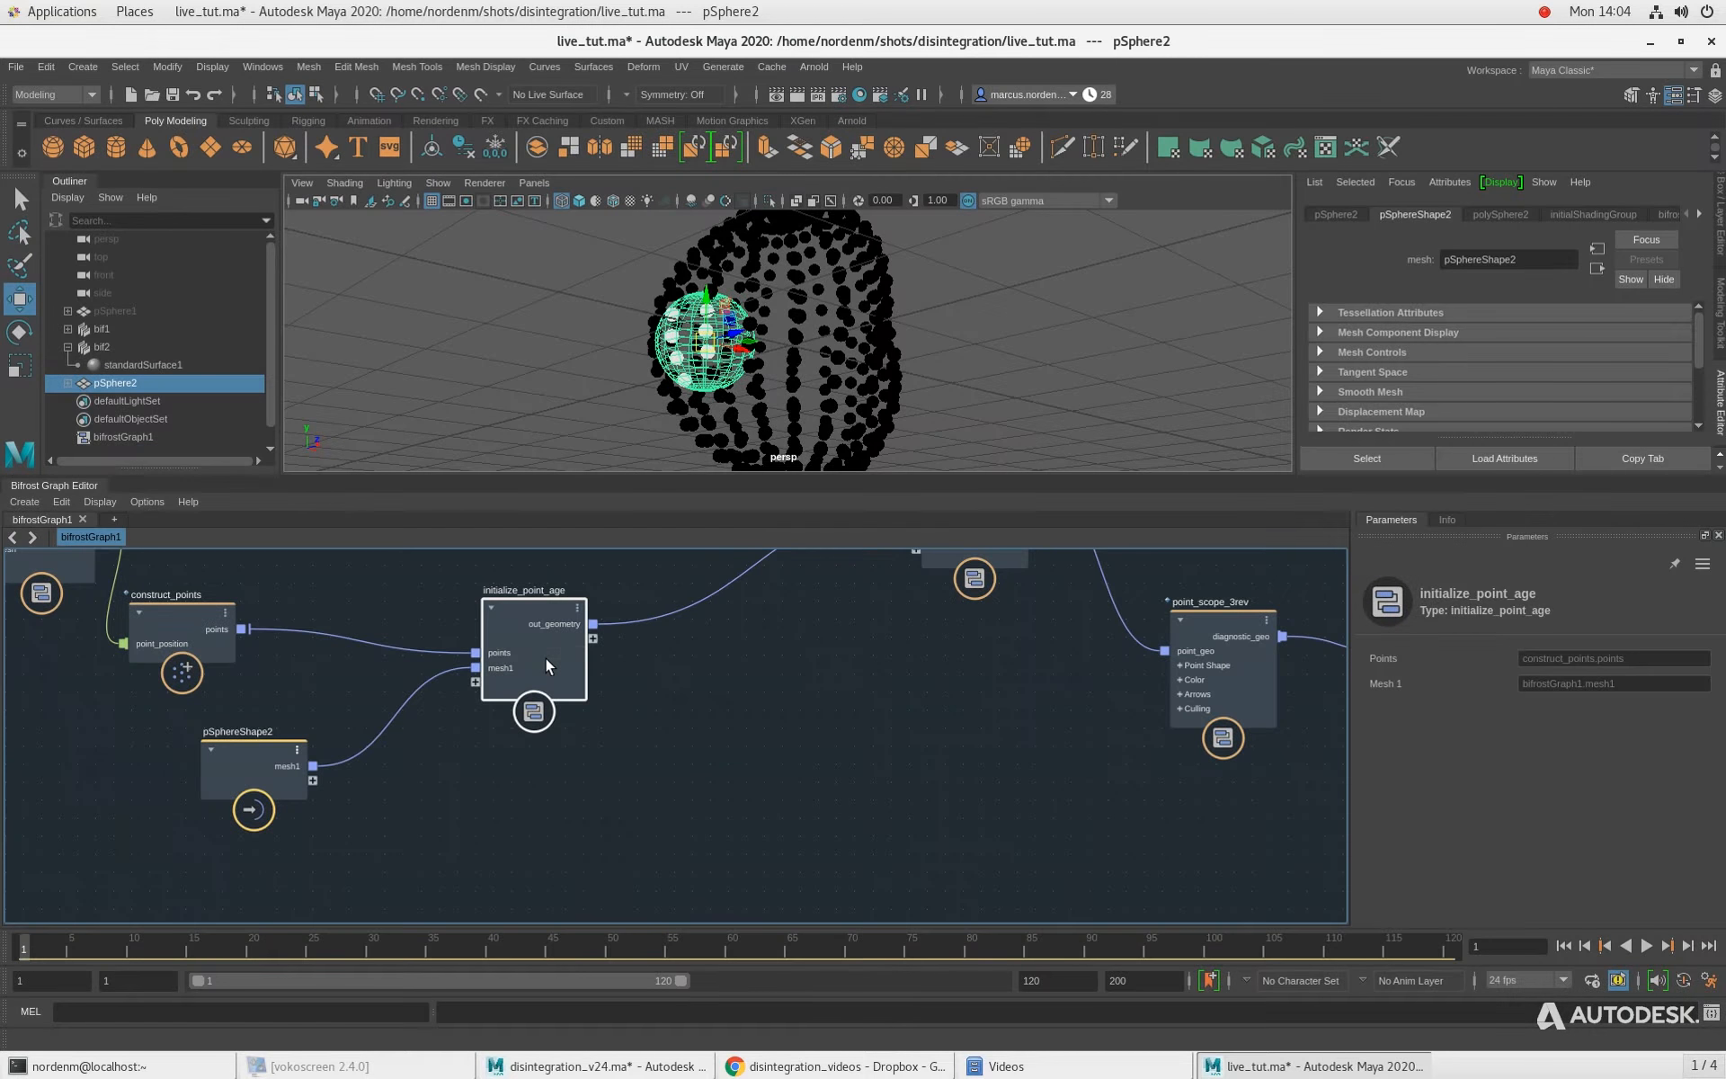
{"action": "right_click", "coordinate": [554, 623]}
{"action": "left_click", "coordinate": [586, 634]}
{"action": "type", "text": "out_points"}
{"action": "key", "text": "Return"}
Step: Move construct_points, pSphereShape2 and initialize_point_age close together in the graph
{"action": "key", "text": "a"}
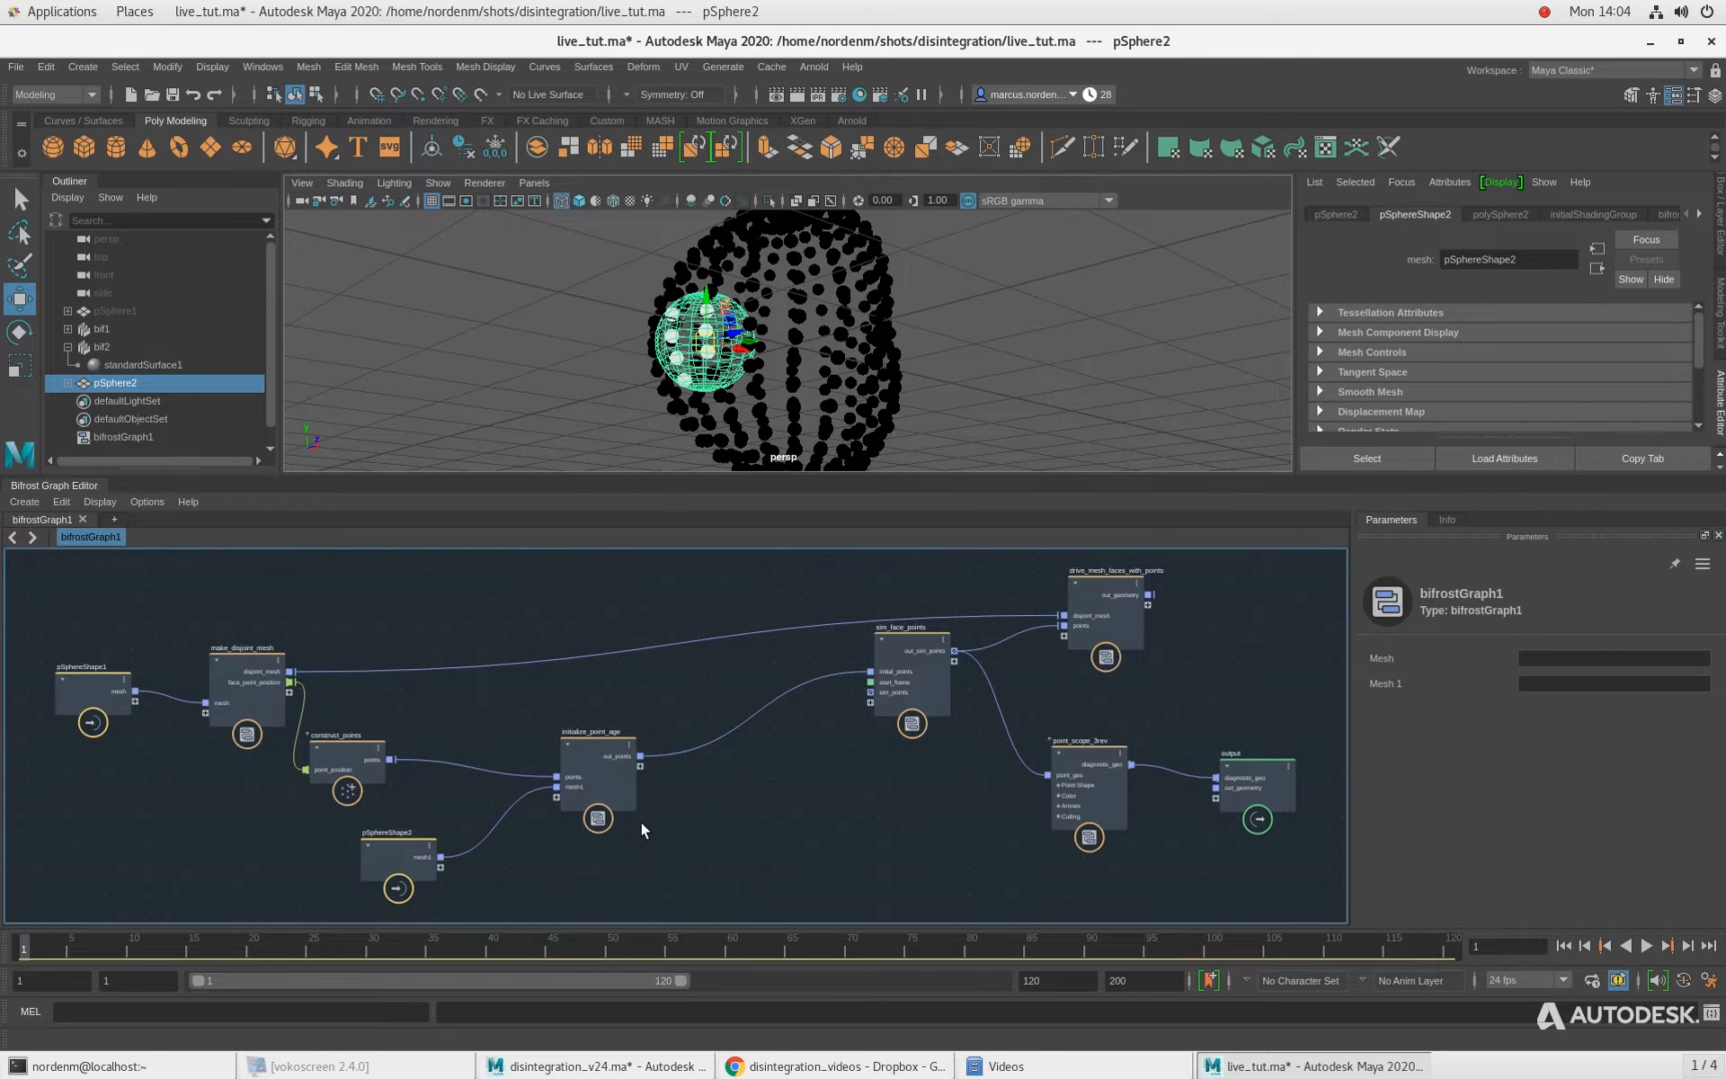
{"action": "left_click_drag", "start_coordinate": [328, 778], "coordinate": [402, 776]}
{"action": "left_click_drag", "start_coordinate": [400, 849], "coordinate": [437, 836]}
{"action": "left_click", "coordinate": [526, 788]}
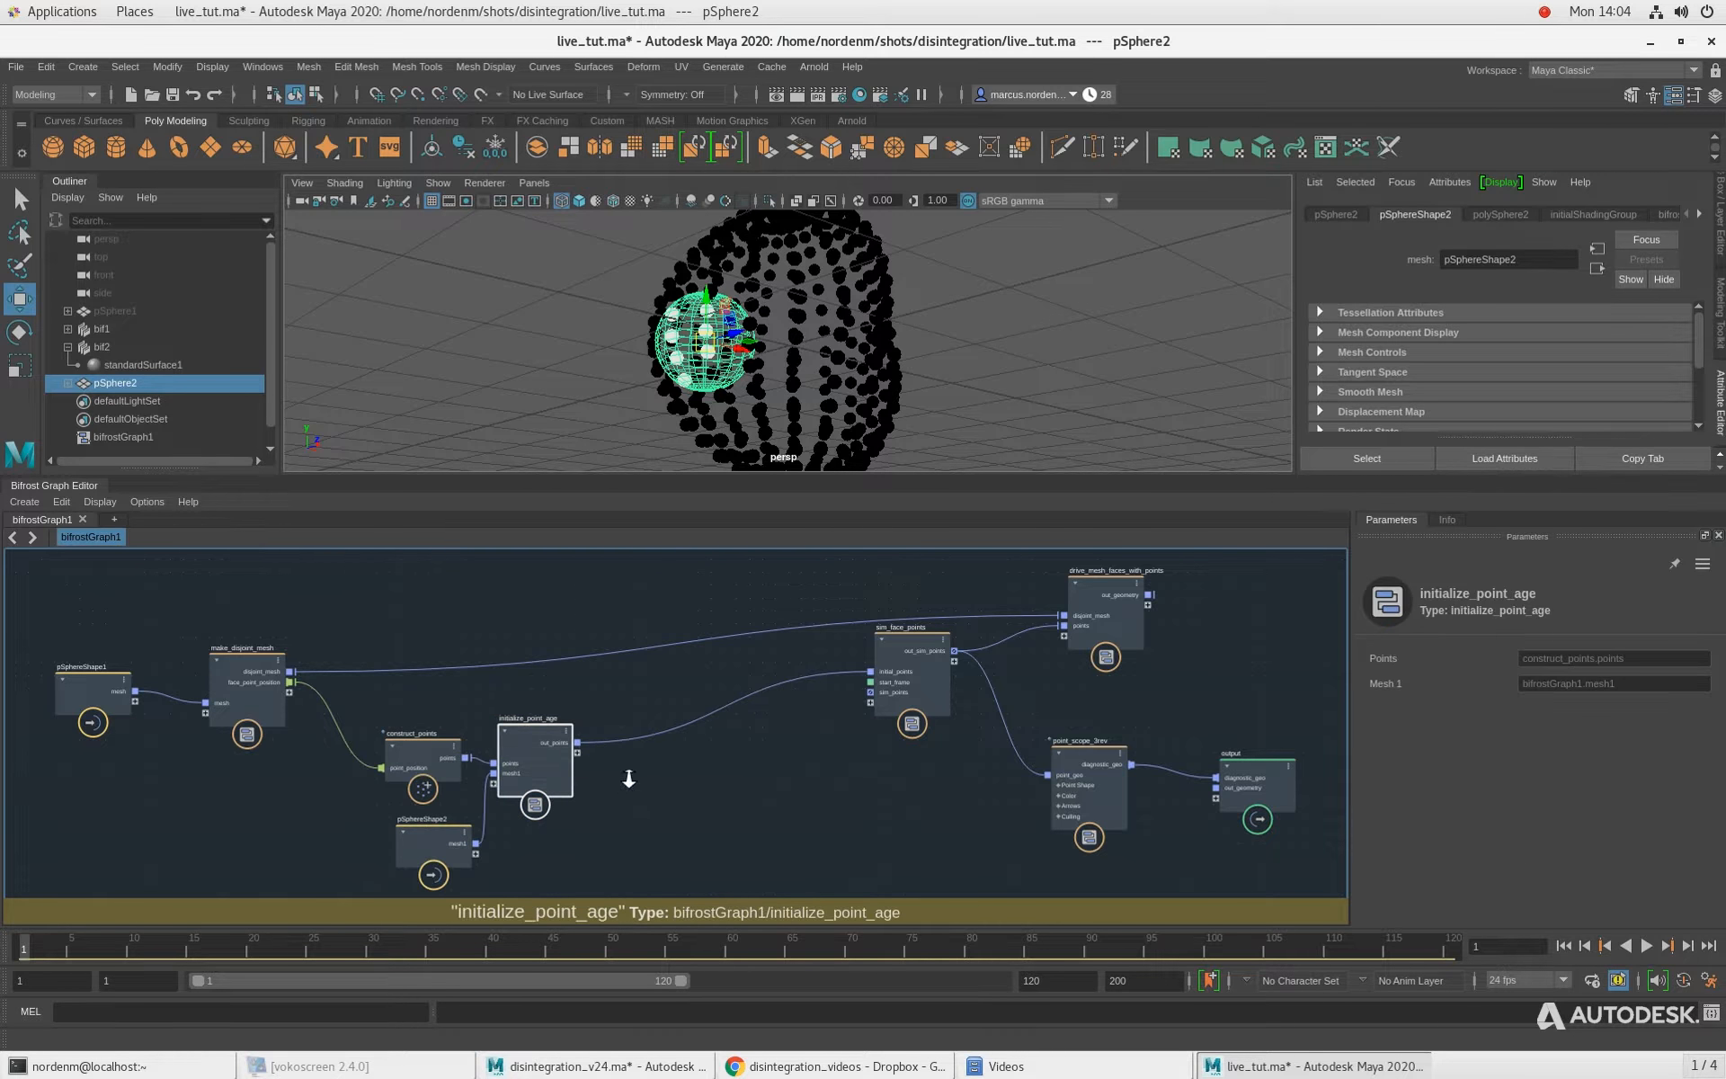
Step: Rename initialize_point_age's mesh1 input port to convex_start_mesh
{"action": "scroll", "coordinate": [628, 783], "scroll_direction": "up", "scroll_amount": 1}
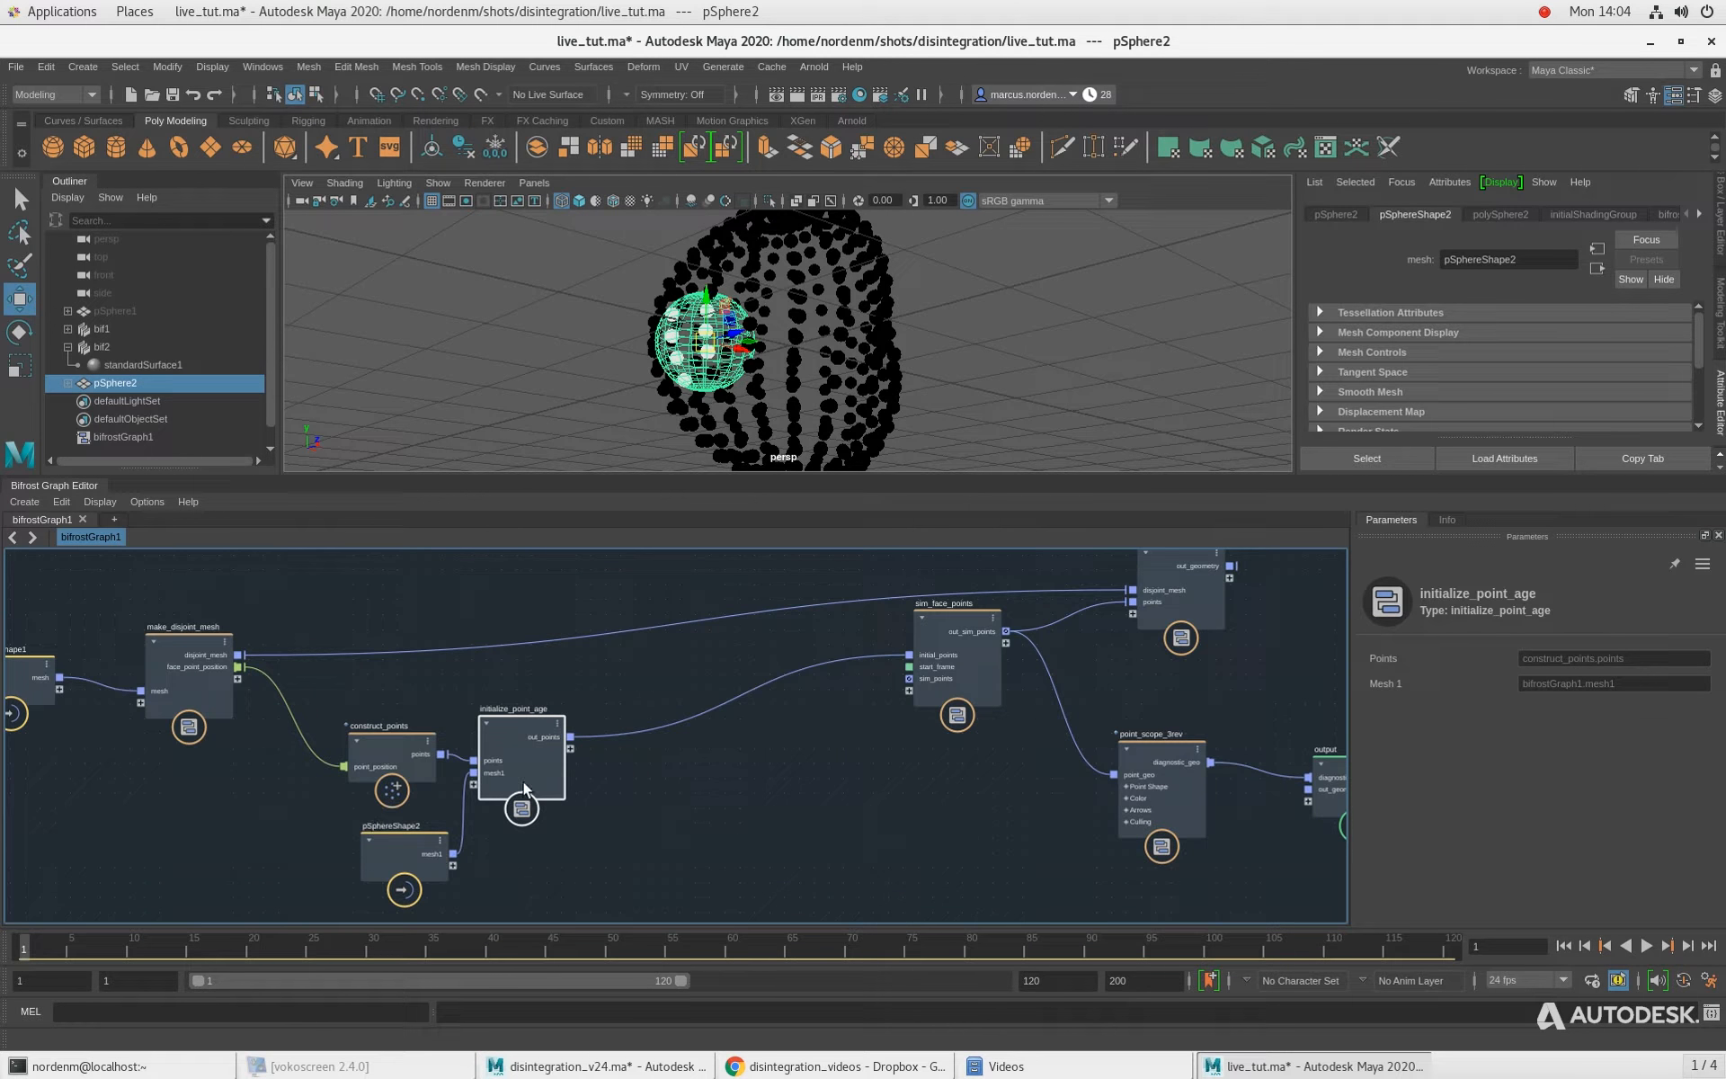
{"action": "right_click", "coordinate": [493, 769]}
{"action": "left_click", "coordinate": [531, 776]}
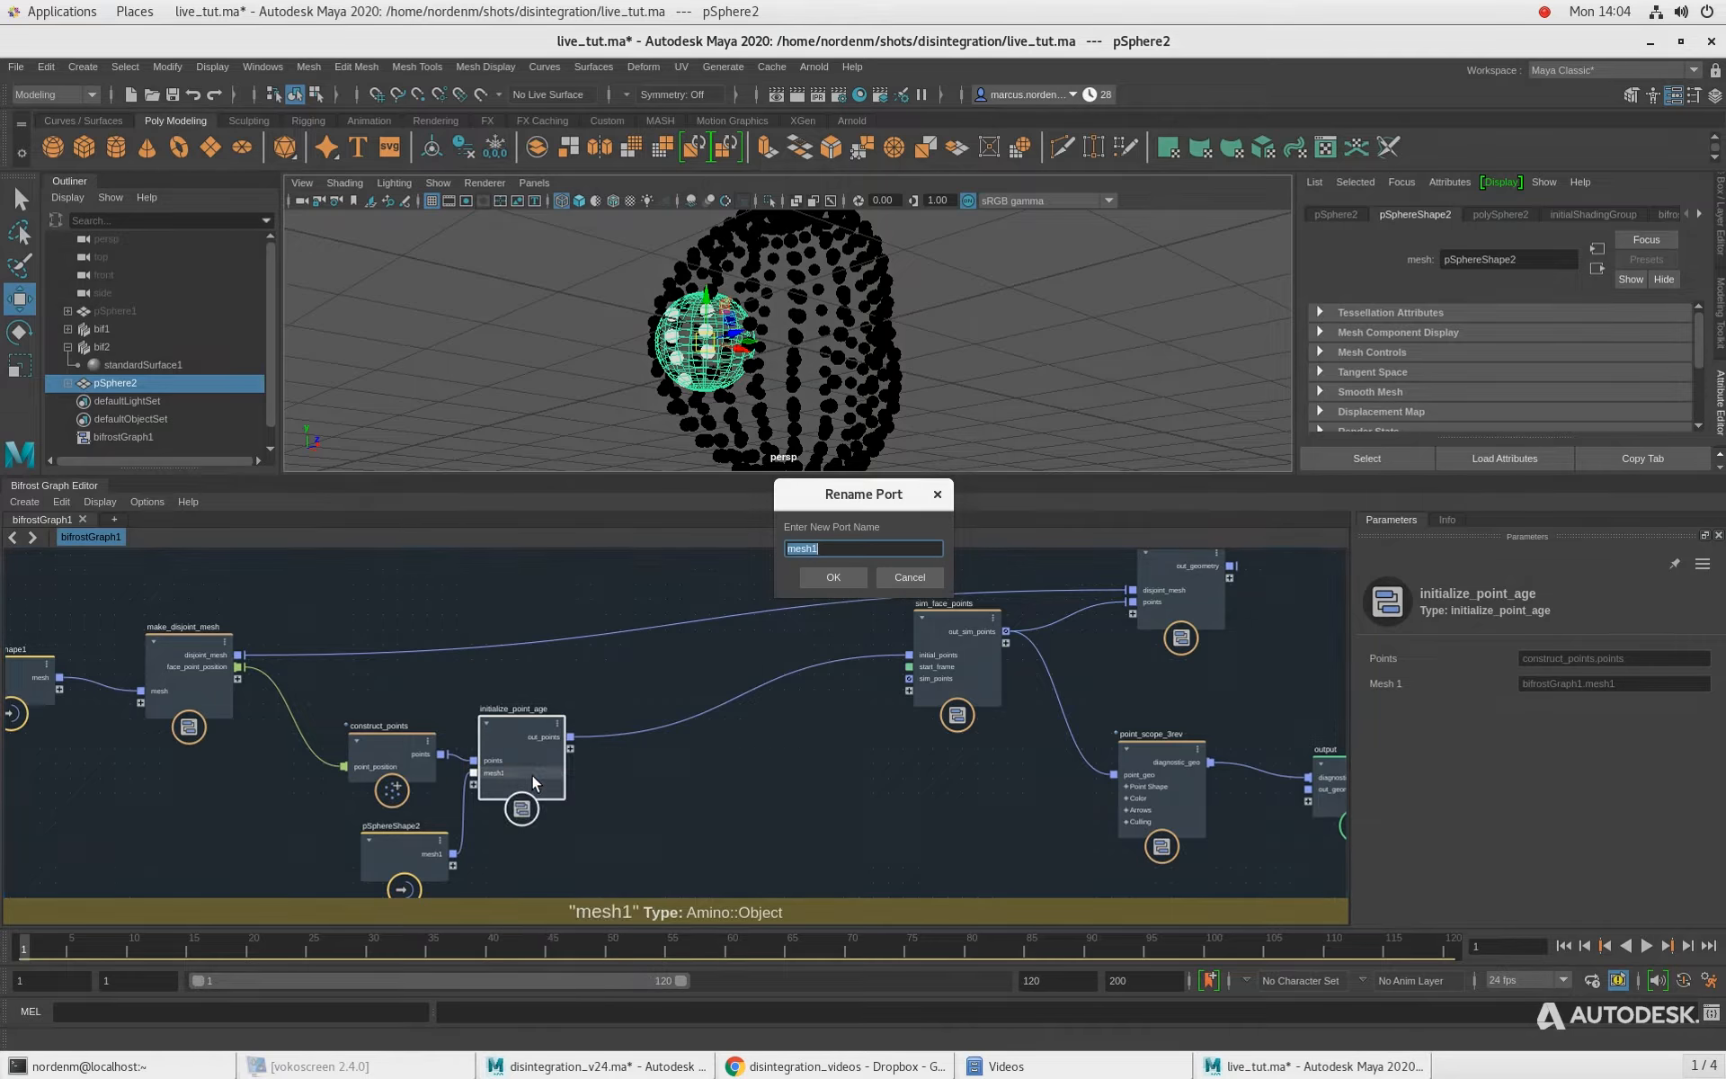
{"action": "type", "text": "convex_start_reg"}
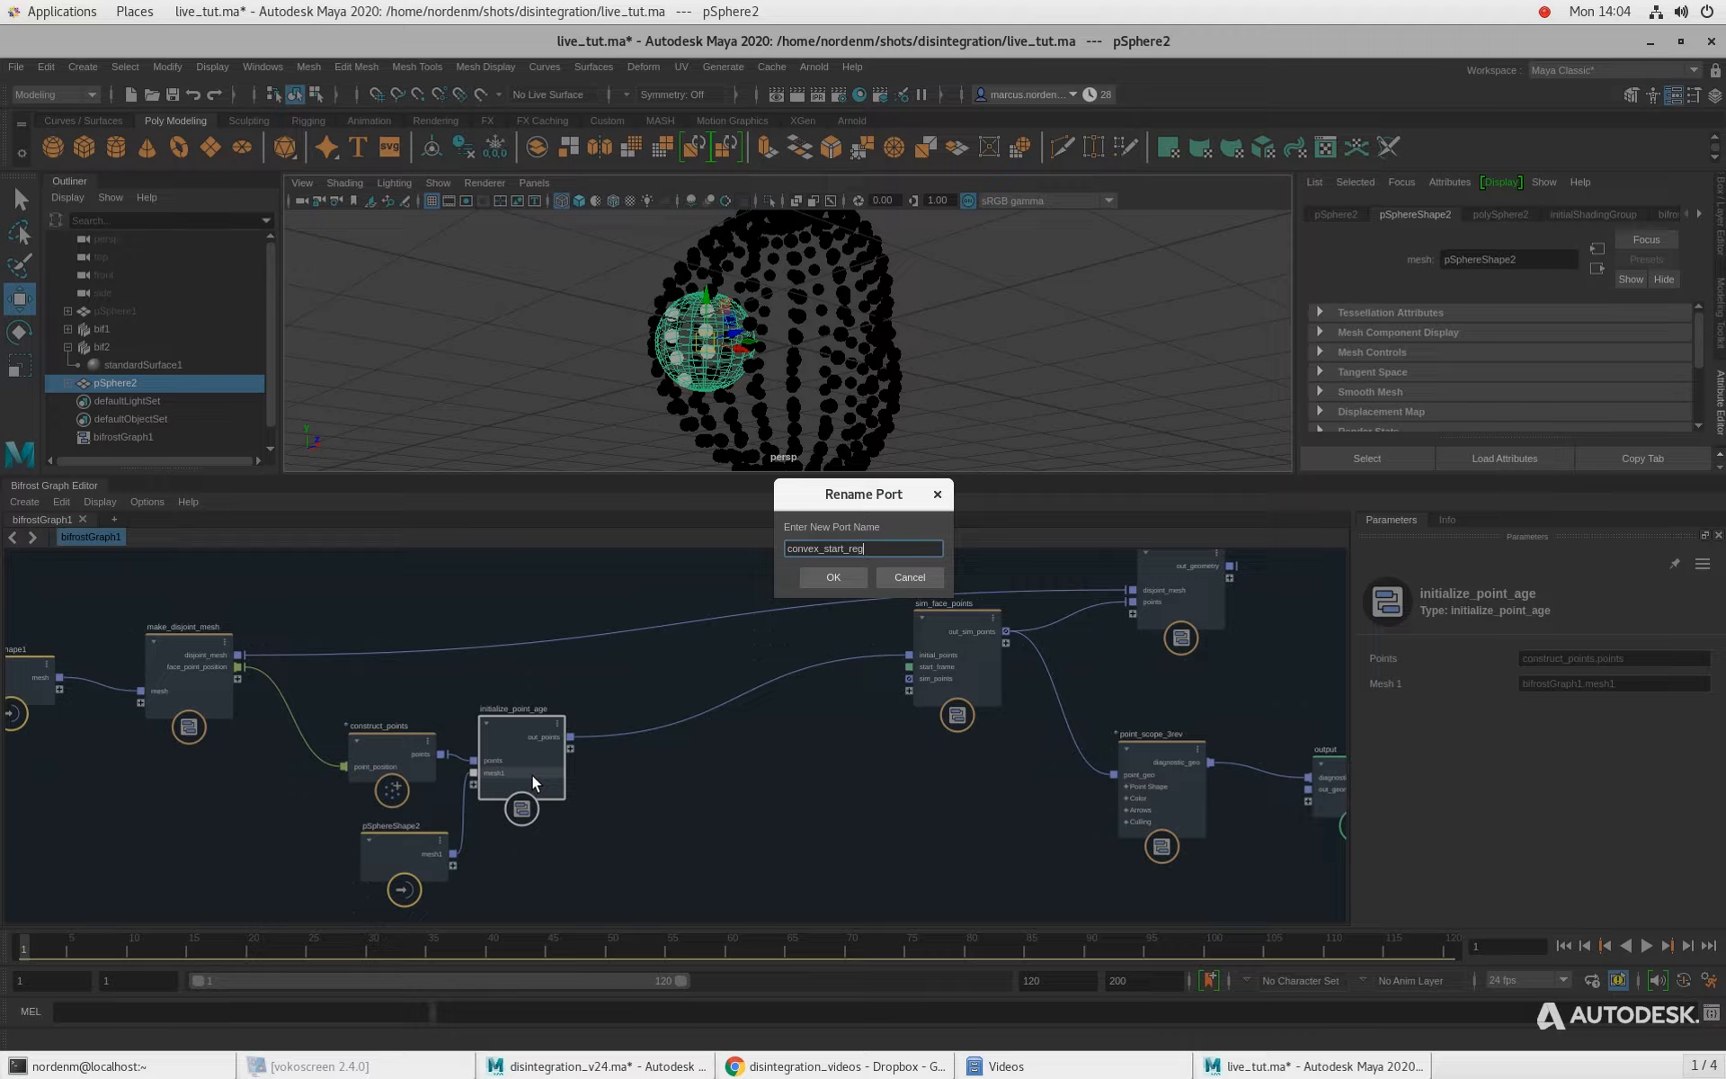
{"action": "key", "text": "Return"}
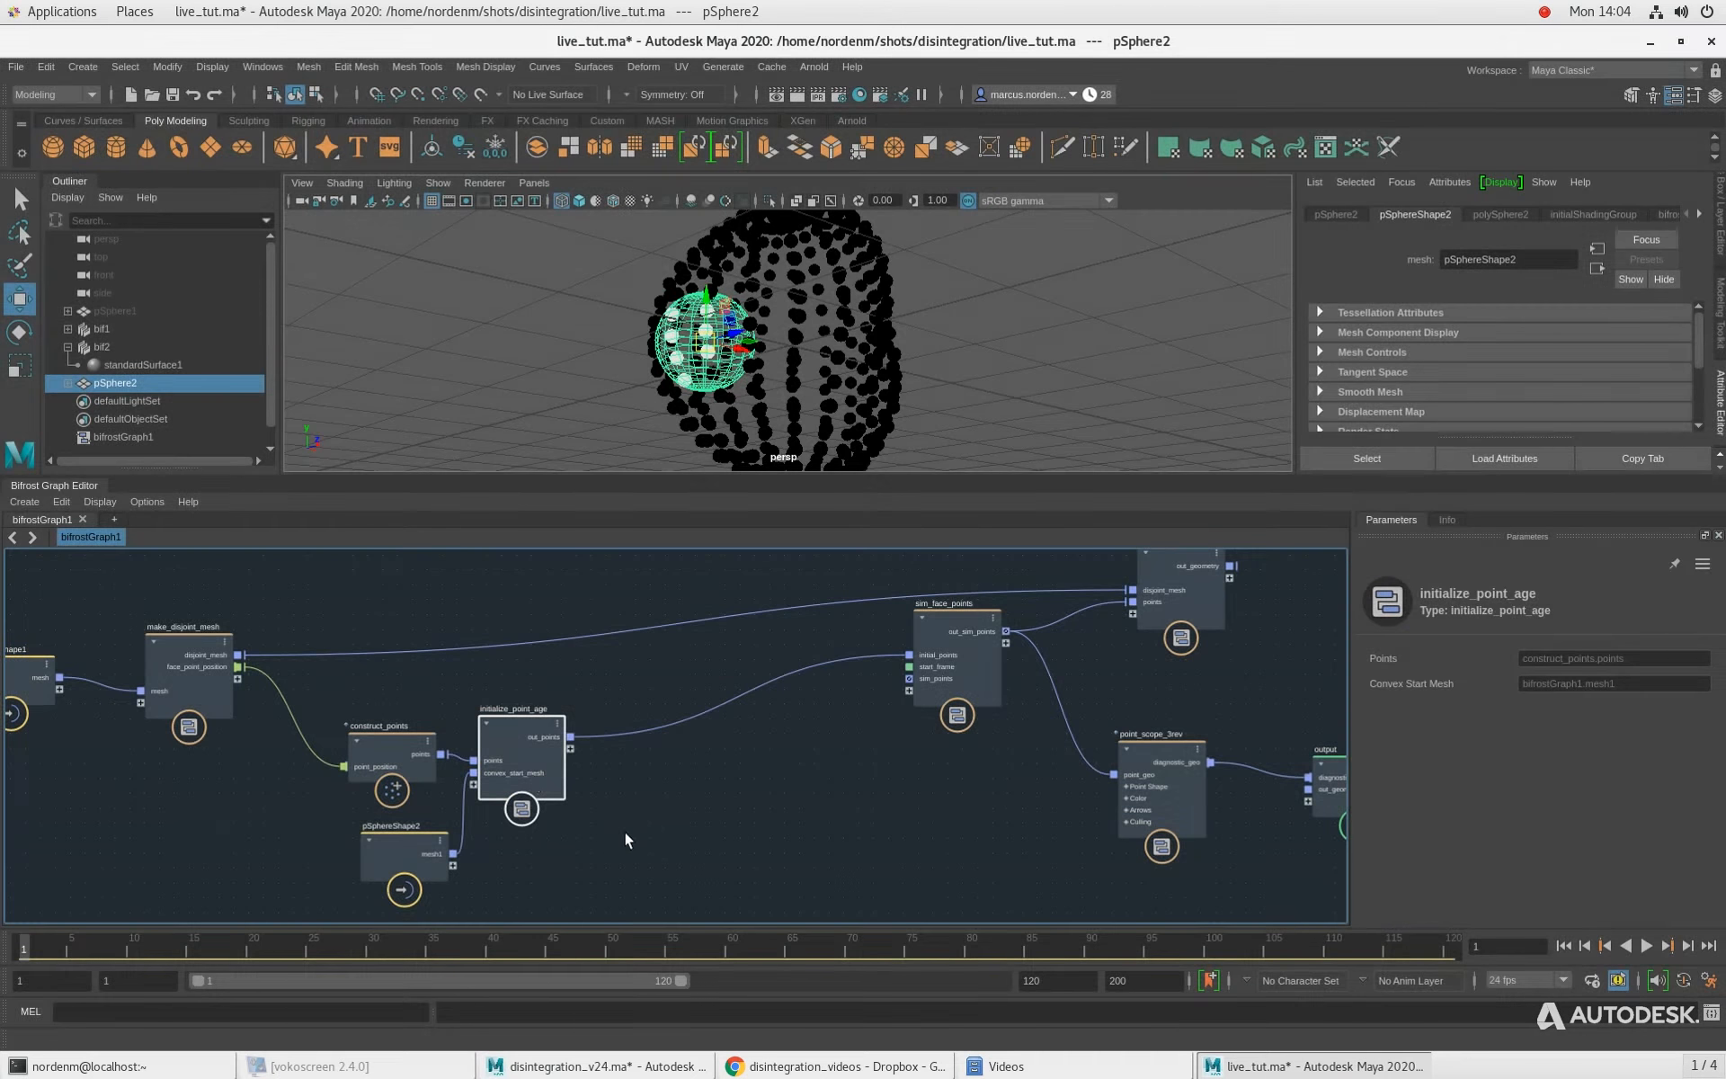
Step: Move sim_face_points closer to initialize_point_age and shift point_scope_3rev slightly to tidy the graph
{"action": "scroll", "coordinate": [593, 823], "scroll_direction": "up", "scroll_amount": 1}
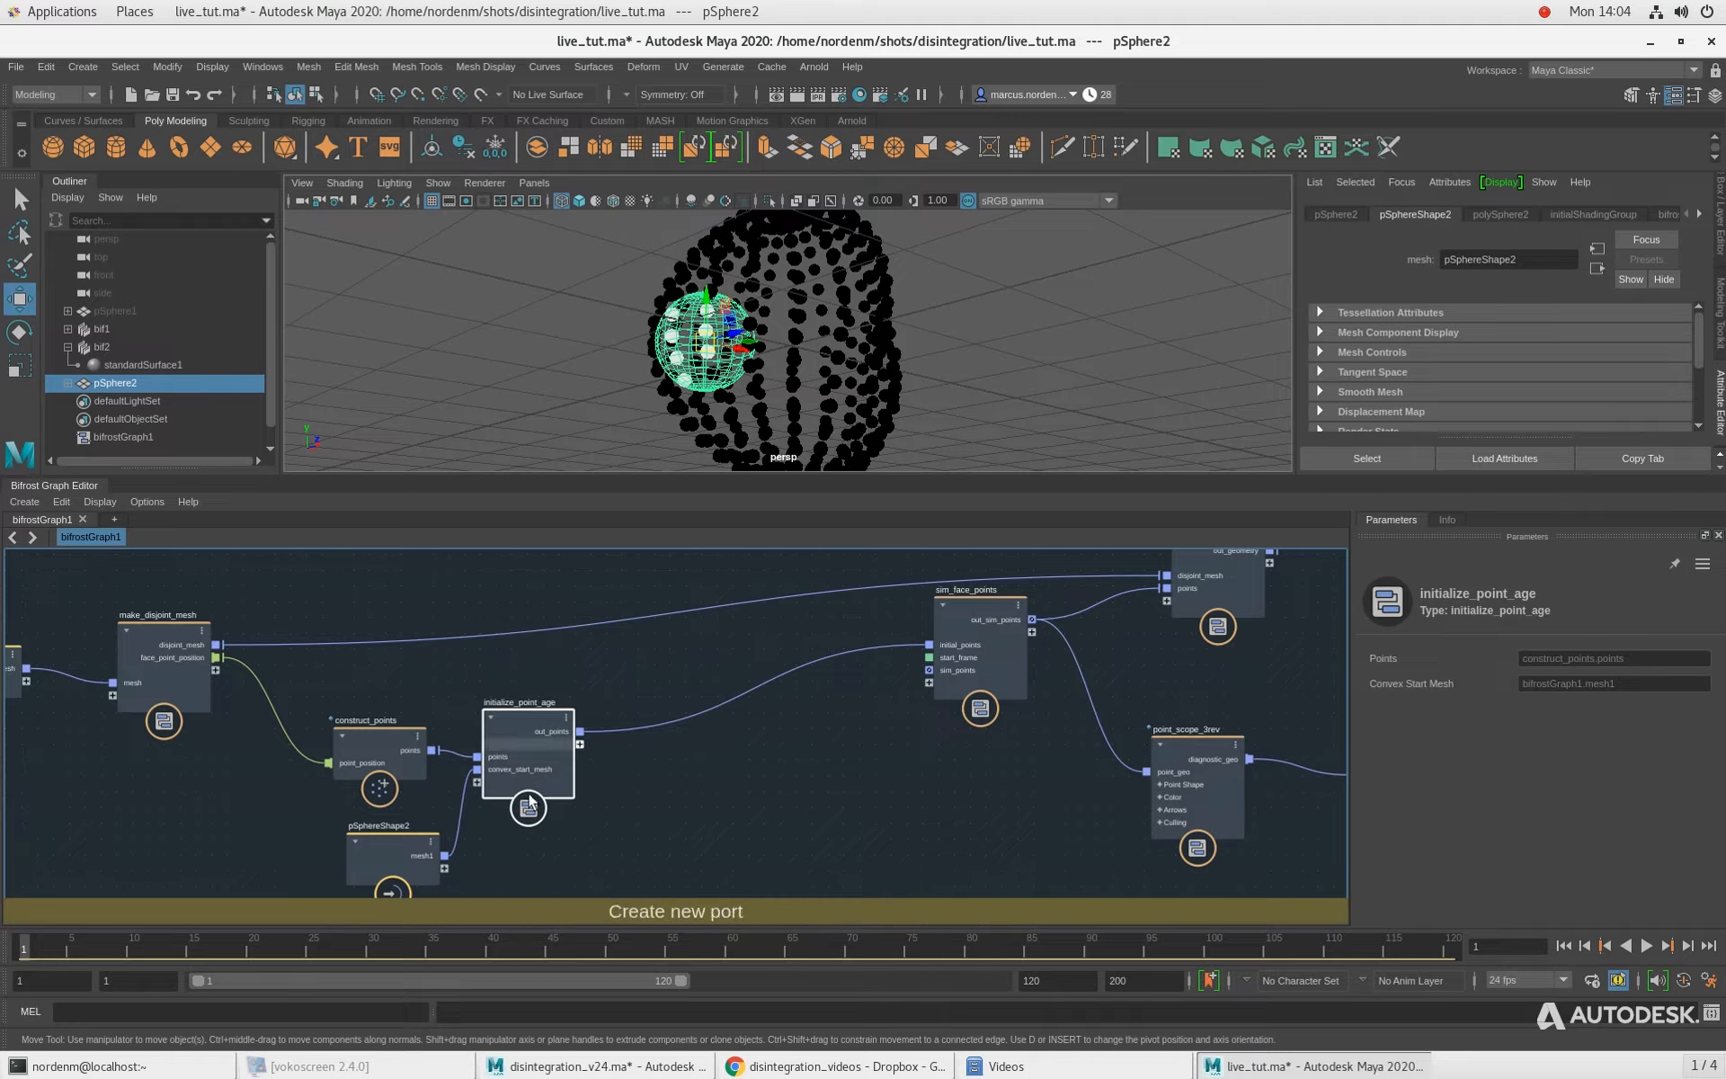
{"action": "scroll", "coordinate": [789, 719], "scroll_direction": "down", "scroll_amount": 1}
{"action": "left_click_drag", "start_coordinate": [935, 645], "coordinate": [805, 719]}
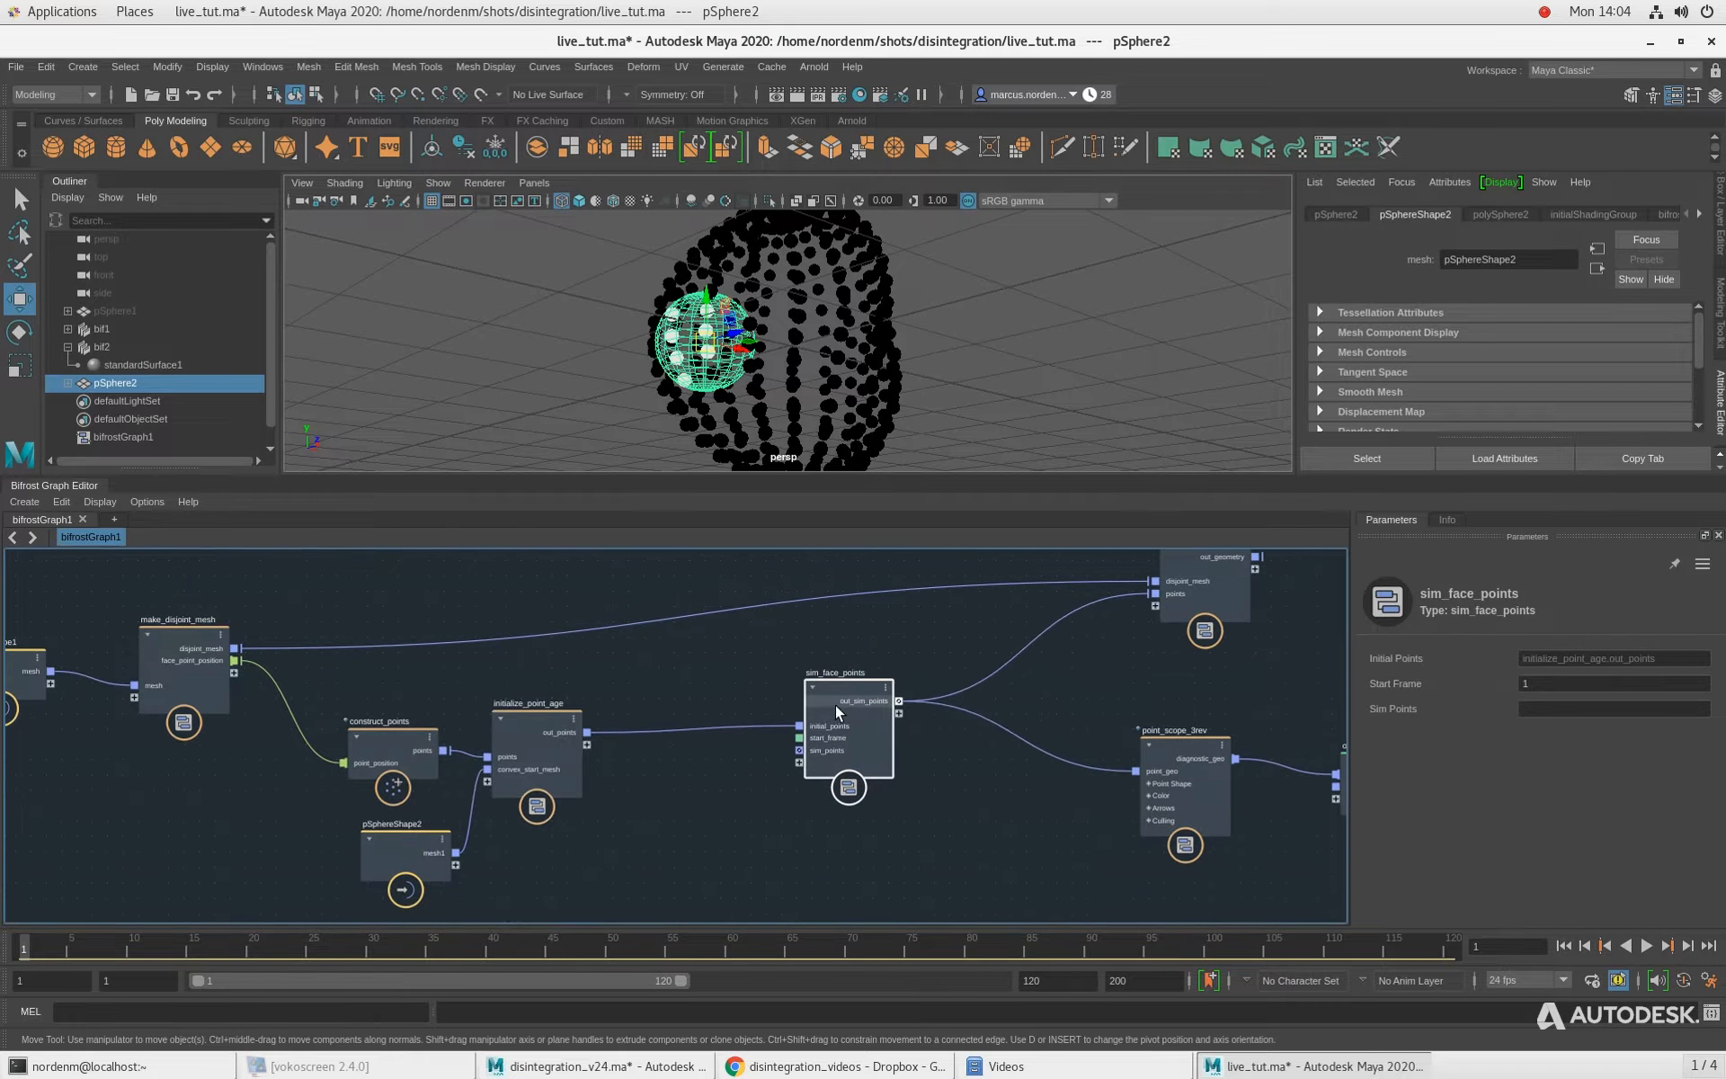
{"action": "left_click", "coordinate": [672, 843]}
{"action": "scroll", "coordinate": [721, 839], "scroll_direction": "down", "scroll_amount": 1}
{"action": "middle_click_drag", "start_coordinate": [721, 839], "coordinate": [719, 825]}
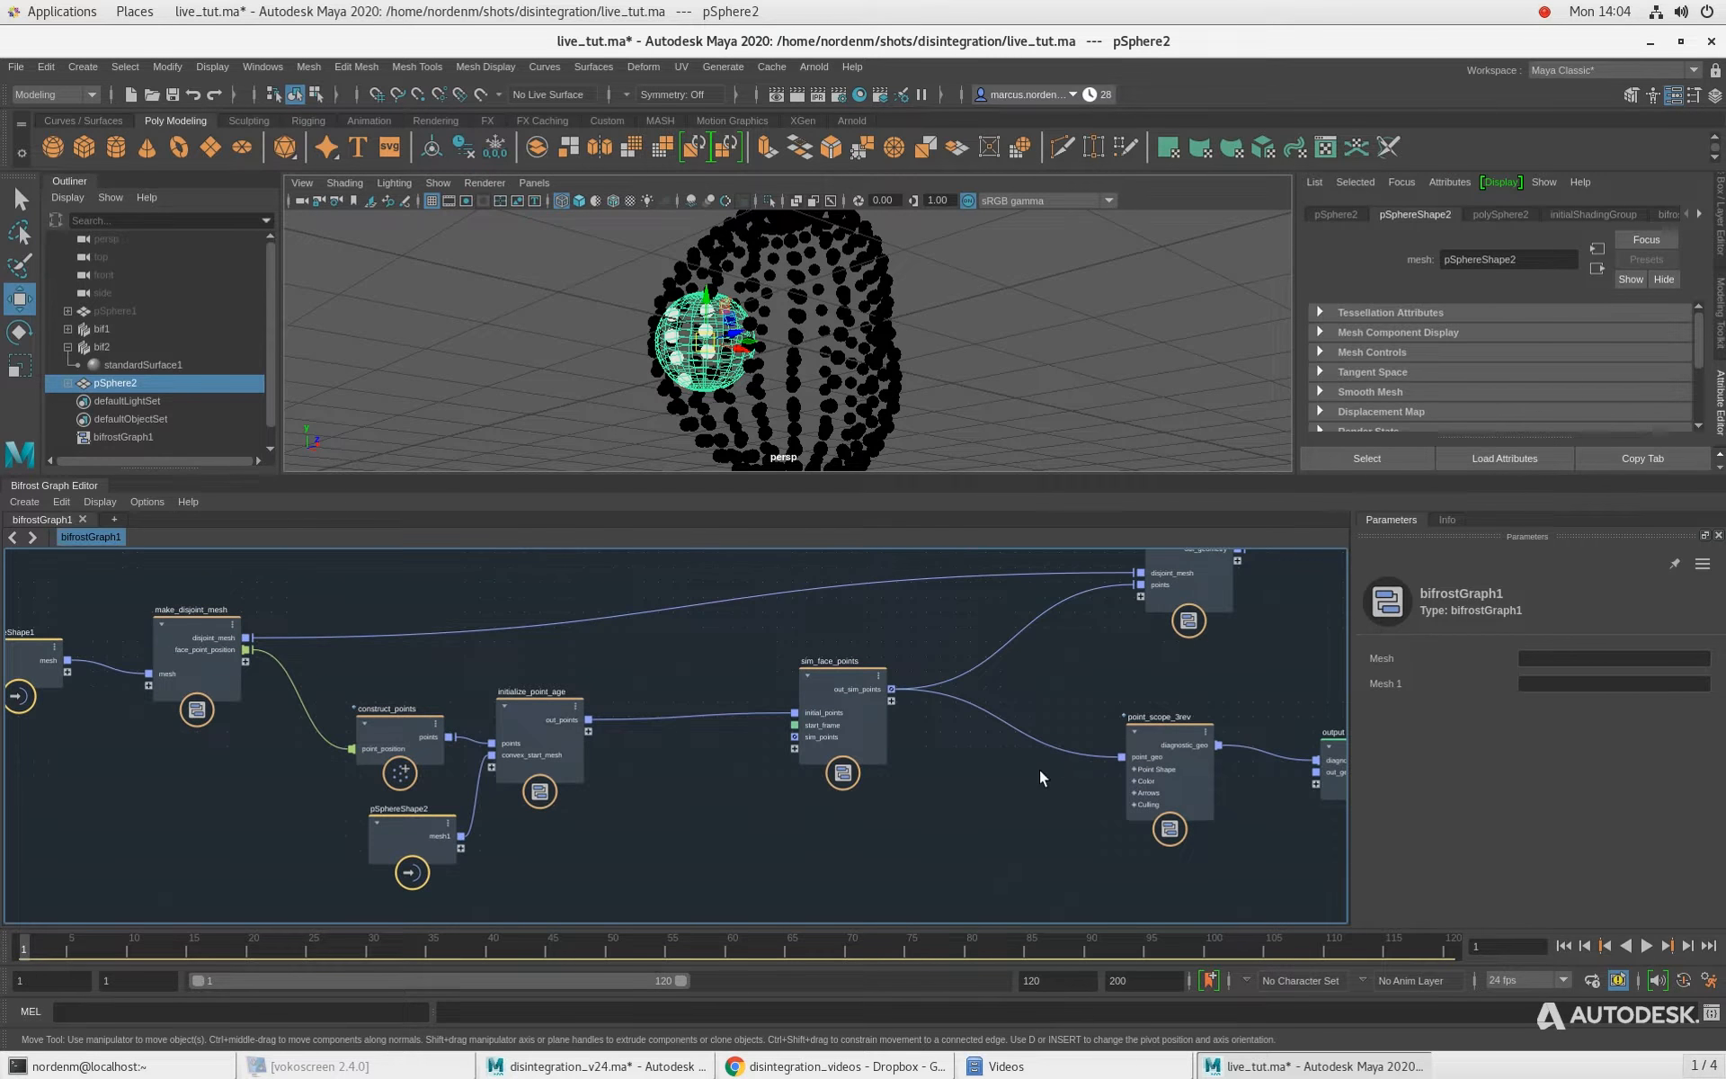
{"action": "middle_click_drag", "start_coordinate": [1039, 770], "coordinate": [906, 862]}
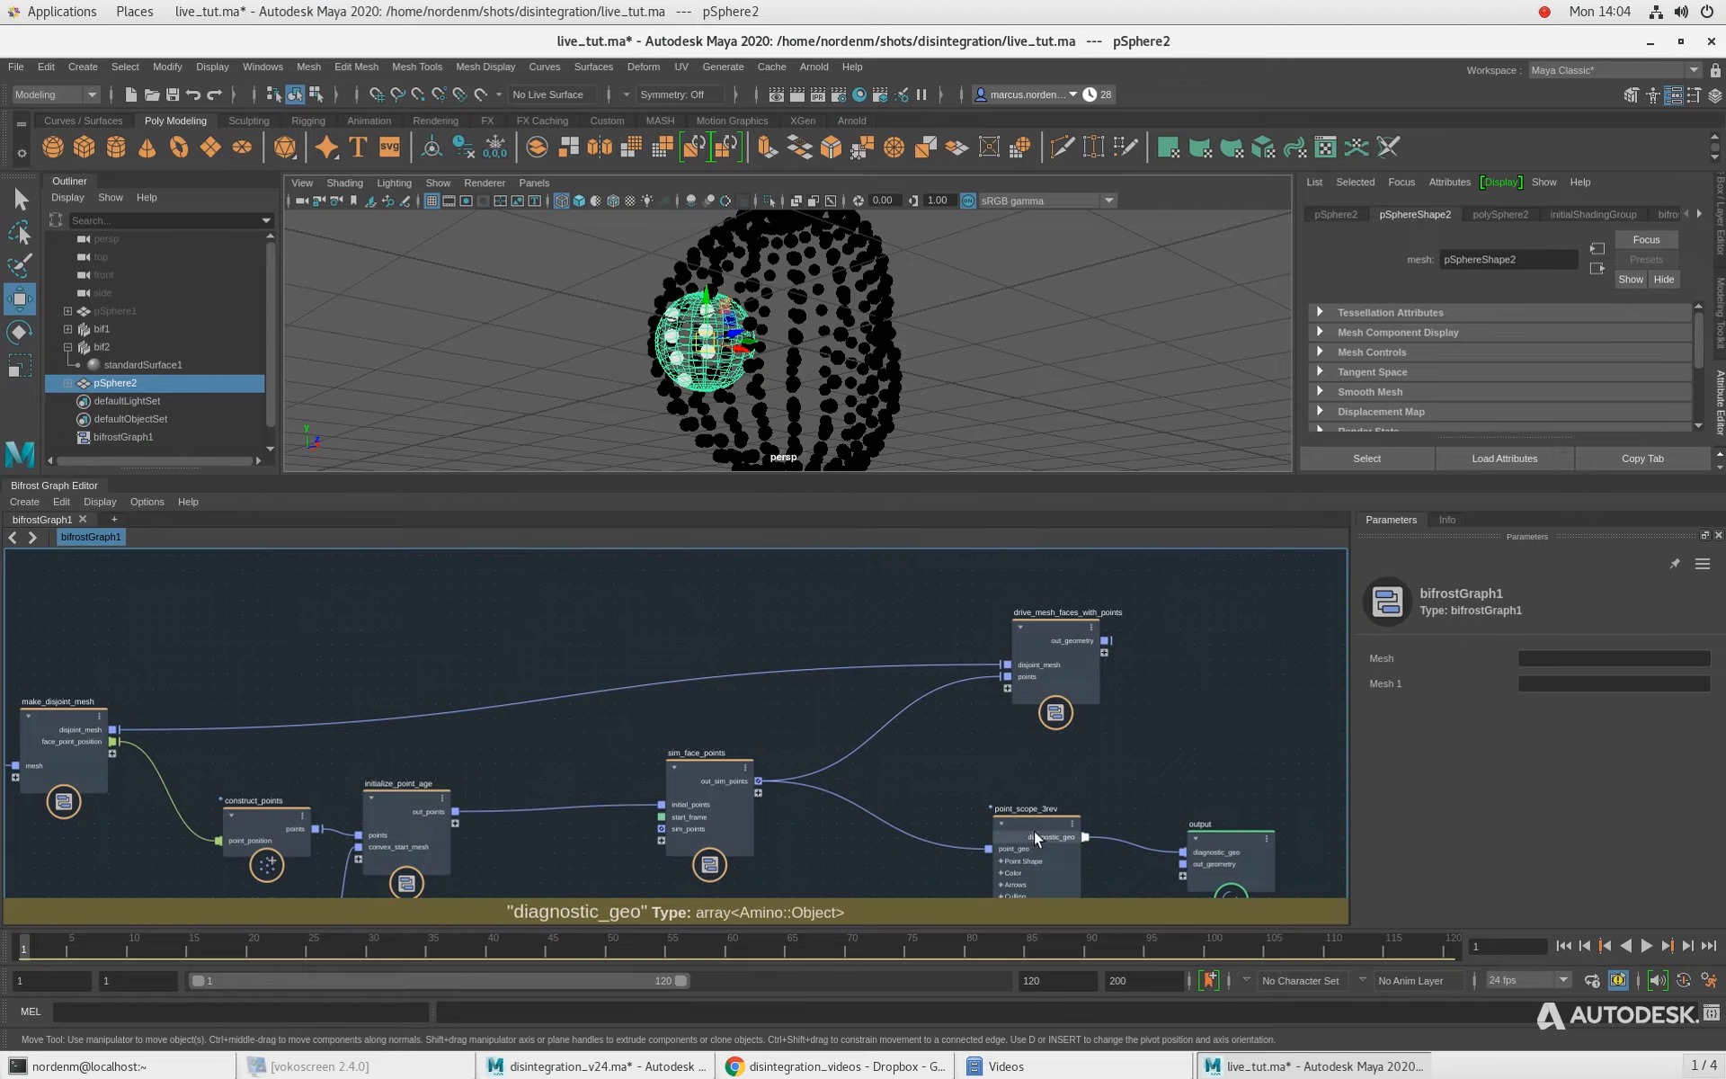
{"action": "left_click_drag", "start_coordinate": [1033, 831], "coordinate": [1016, 819]}
{"action": "left_click_drag", "start_coordinate": [714, 809], "coordinate": [649, 807]}
Step: Play the simulation briefly to check how the point_age coloring travels with the moving points
{"action": "left_click", "coordinate": [1088, 295]}
{"action": "left_click_drag", "start_coordinate": [892, 344], "coordinate": [952, 378], "text": "alt"}
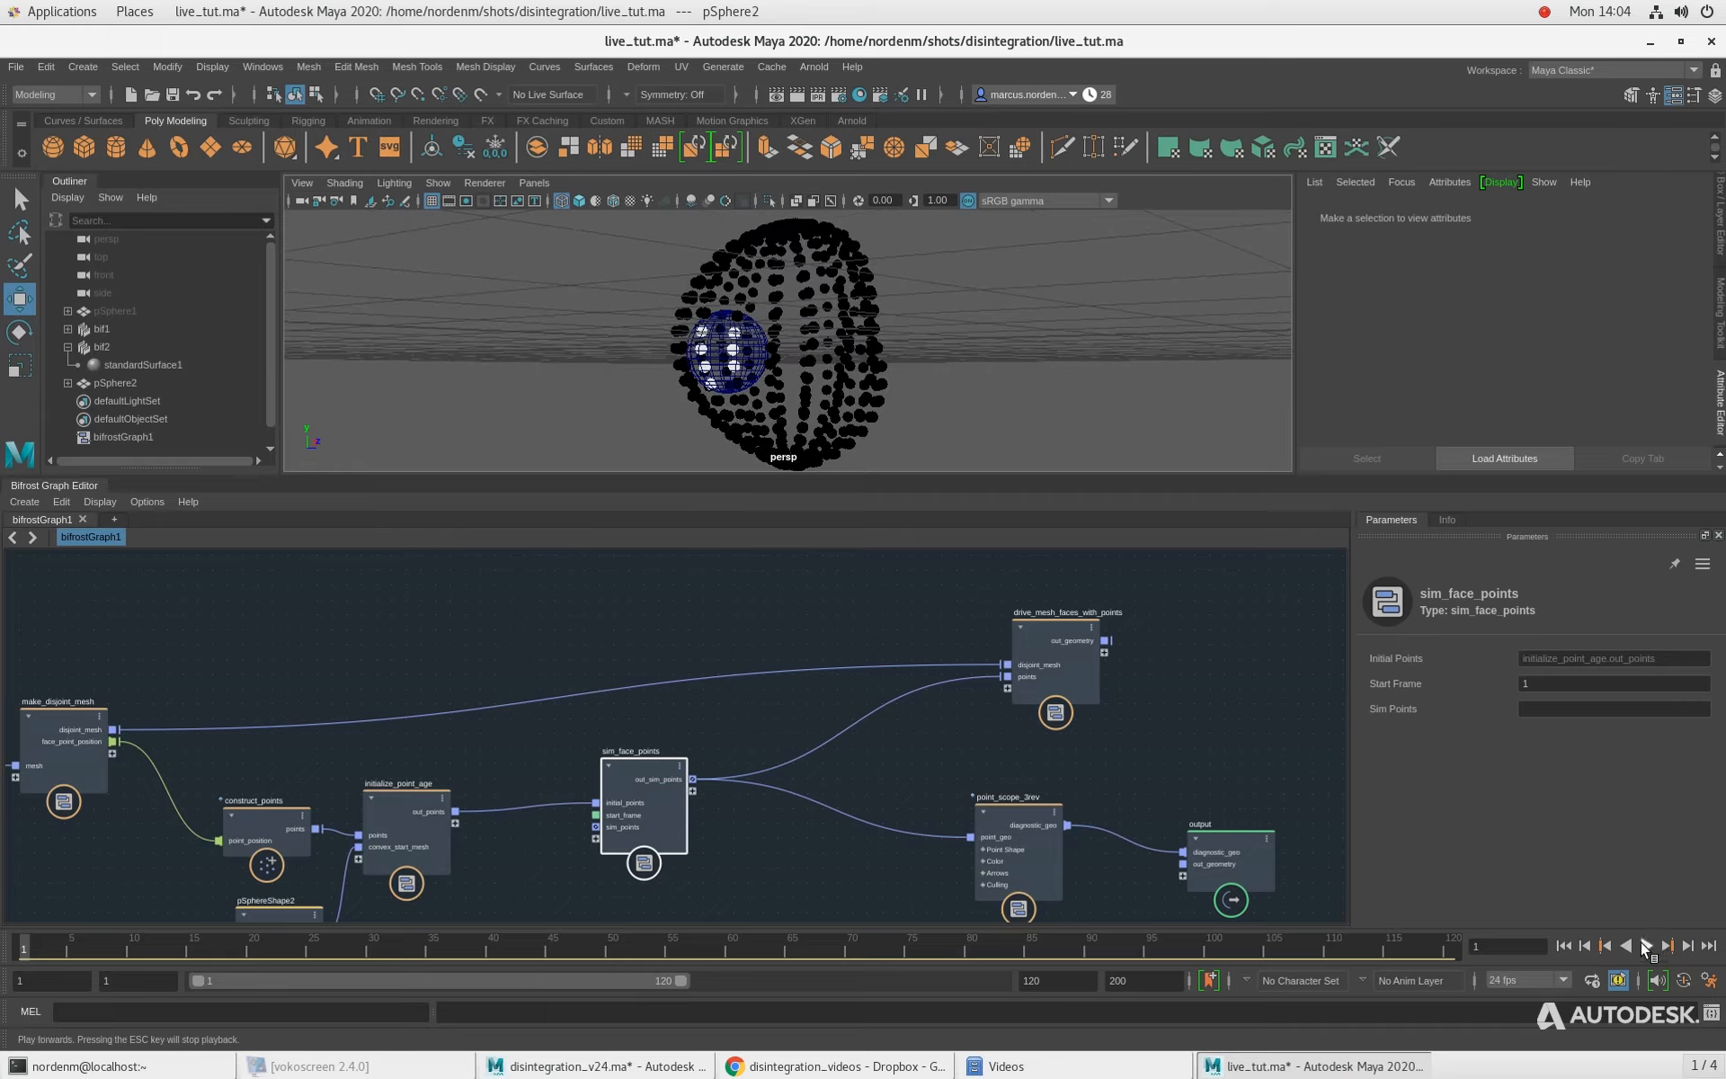
{"action": "left_click", "coordinate": [1645, 947]}
{"action": "left_click", "coordinate": [1645, 947]}
{"action": "left_click_drag", "start_coordinate": [716, 369], "coordinate": [630, 378], "text": "alt"}
Step: Align initialize_point_age with sim_face_points and point_scope_3rev with the output node
{"action": "left_click_drag", "start_coordinate": [407, 836], "coordinate": [428, 831]}
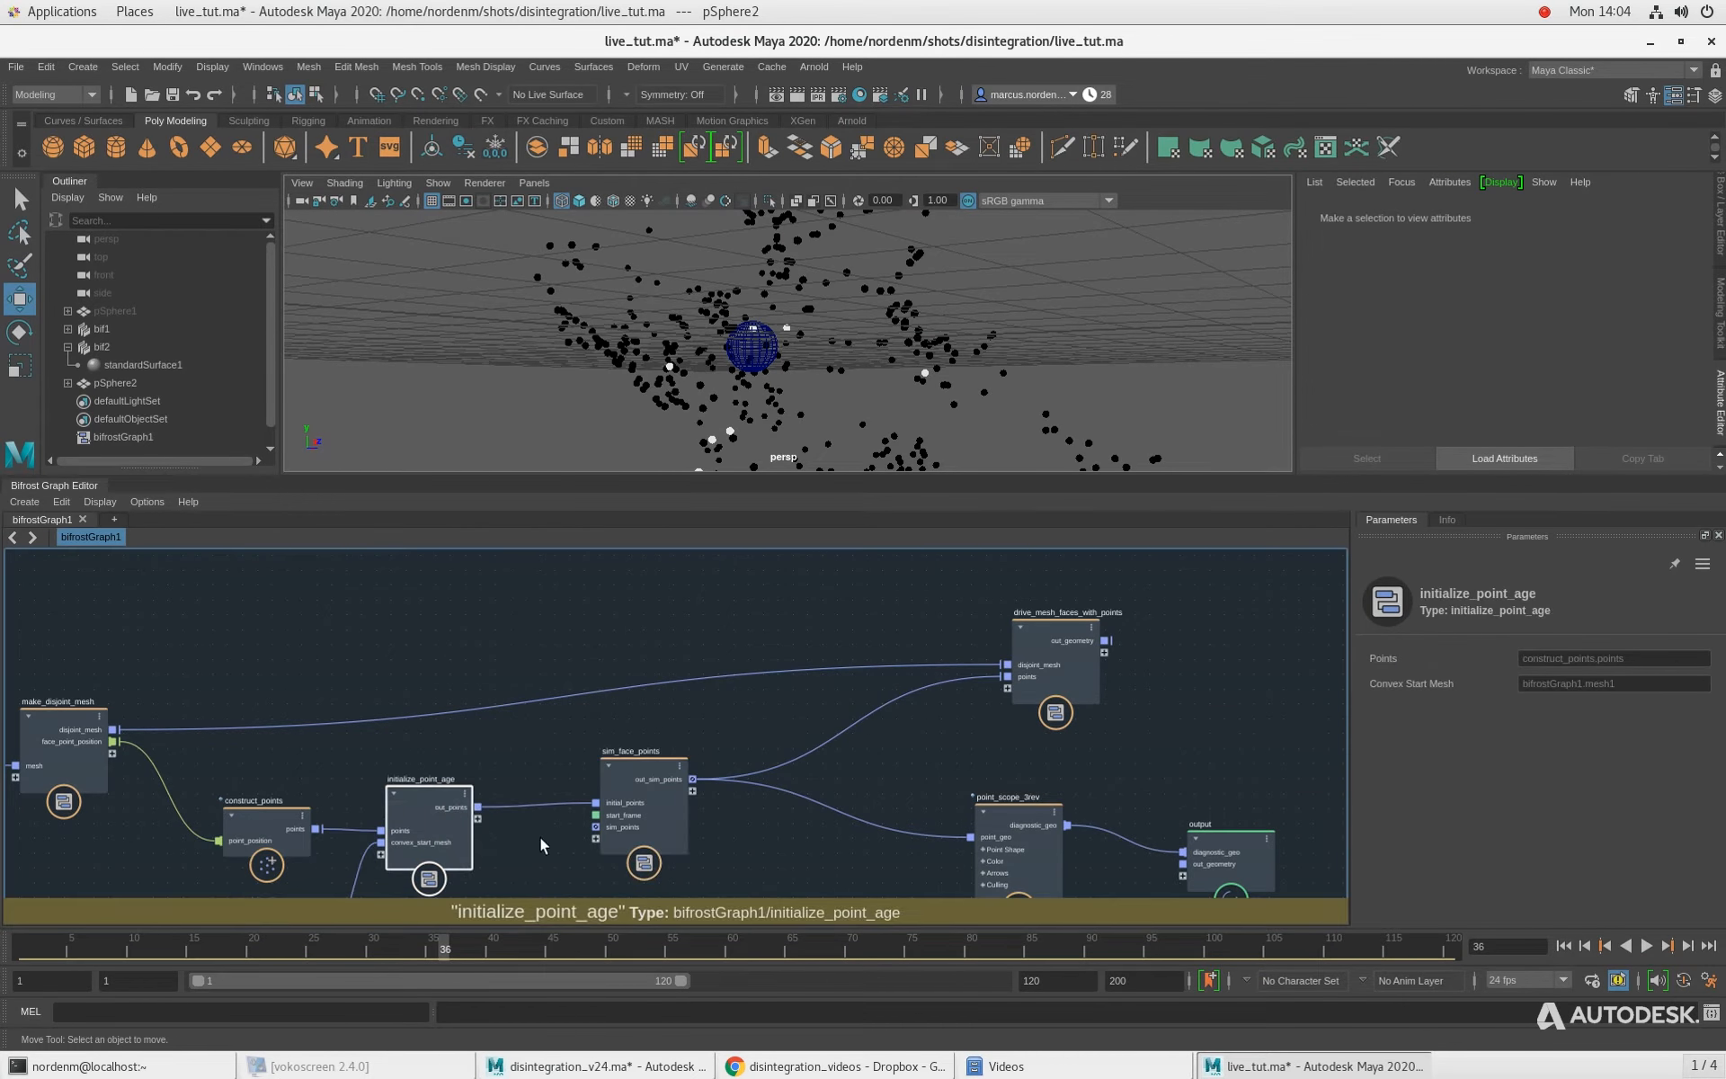
{"action": "scroll", "coordinate": [766, 826], "scroll_direction": "down", "scroll_amount": 2}
{"action": "left_click_drag", "start_coordinate": [1011, 731], "coordinate": [1010, 756]}
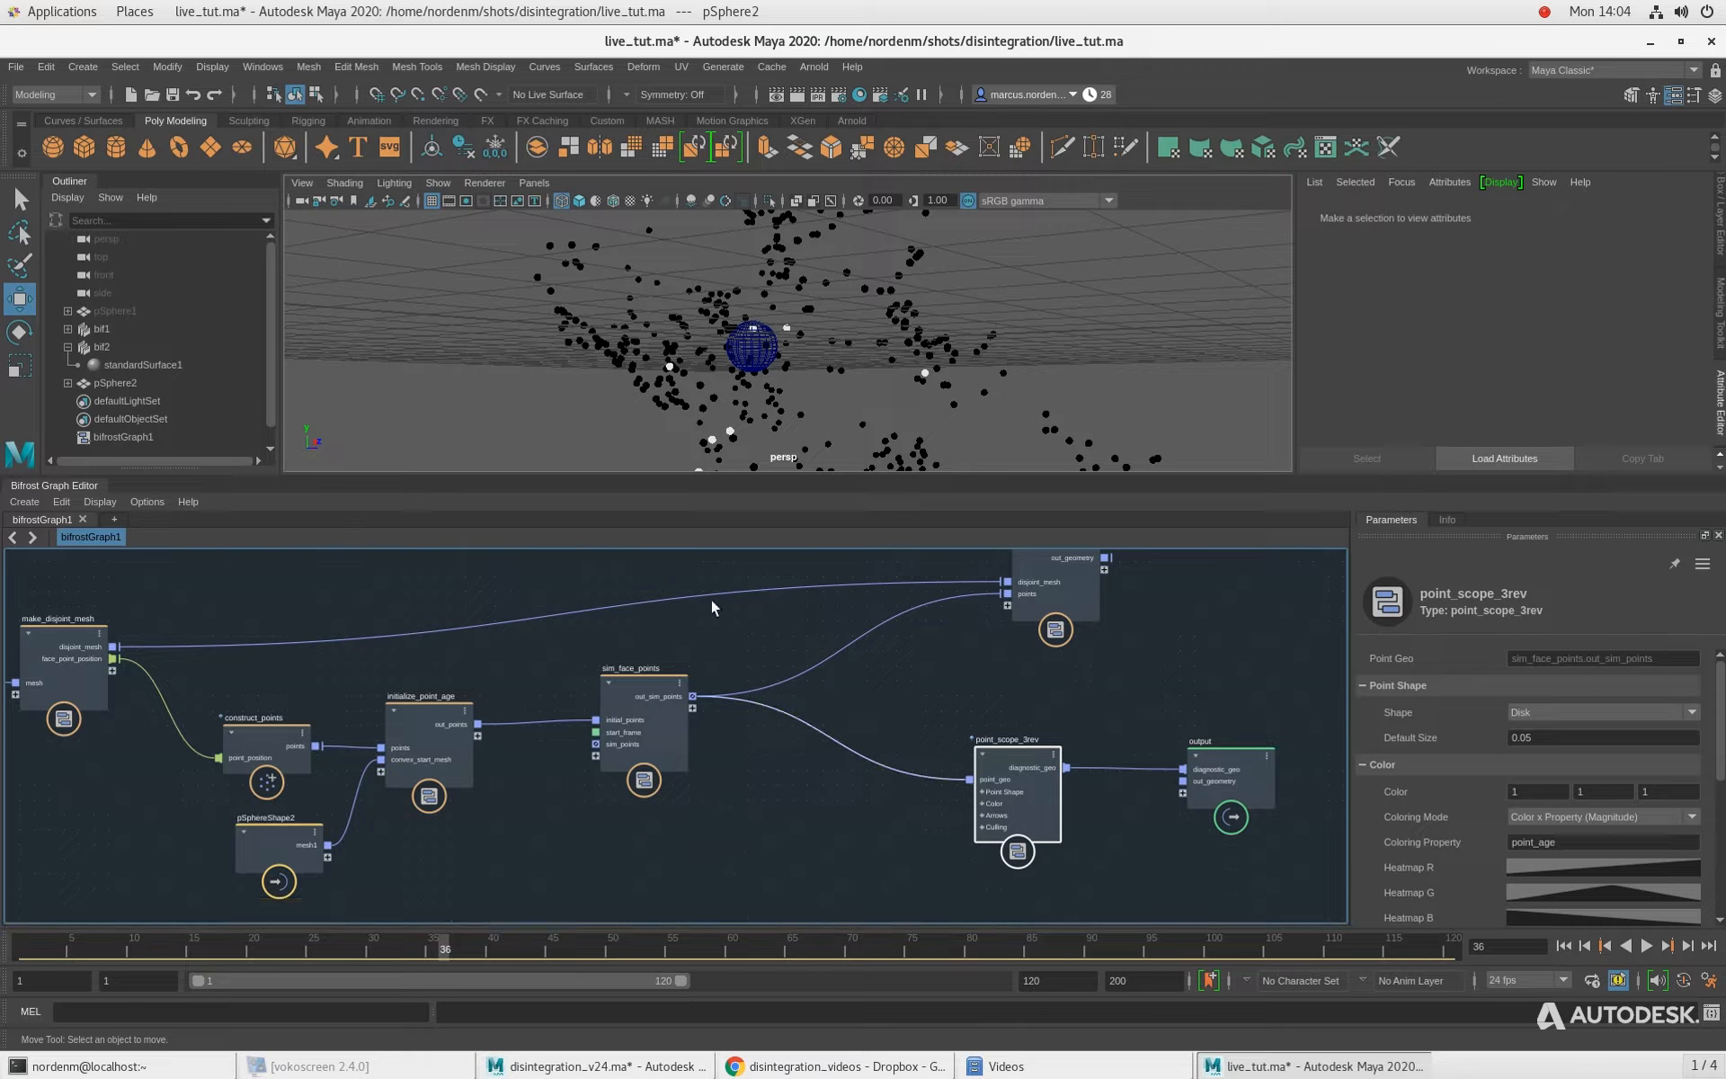
Step: Return to the first frame and examine the coloured points inside pSphere2 up close
{"action": "left_click", "coordinate": [1564, 946]}
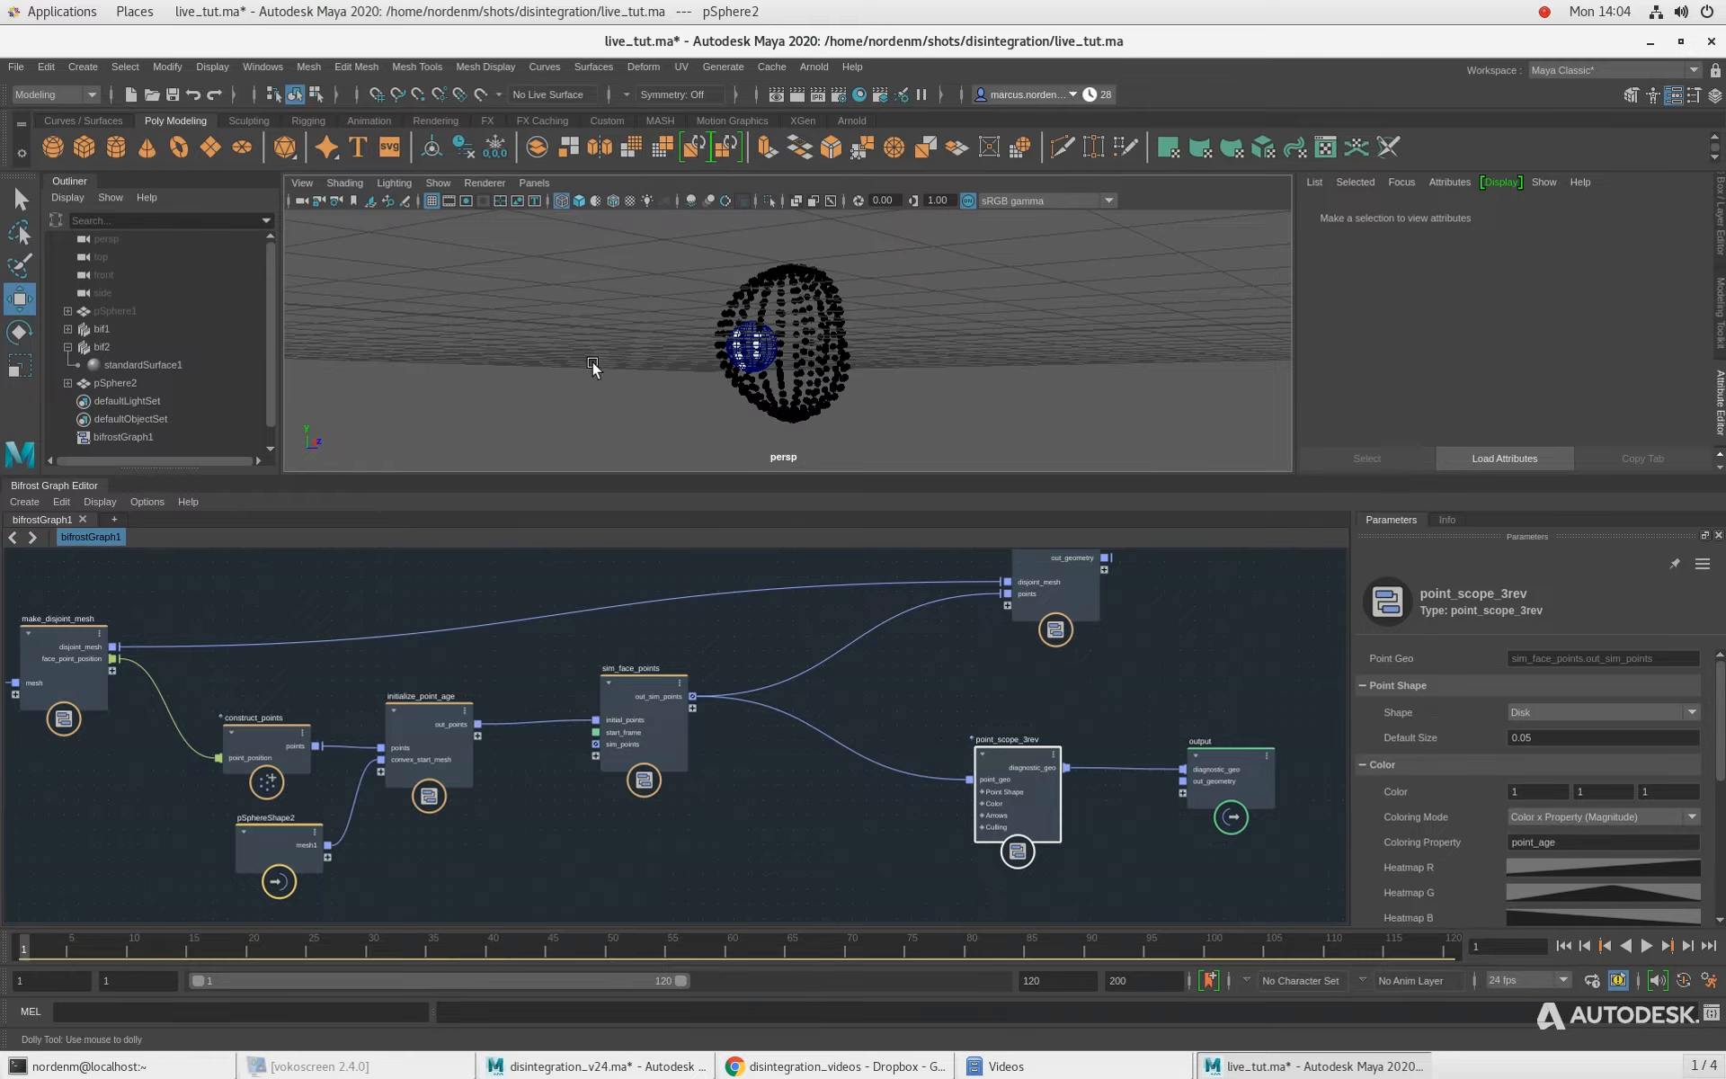
{"action": "left_click_drag", "start_coordinate": [597, 369], "coordinate": [653, 429], "text": "alt"}
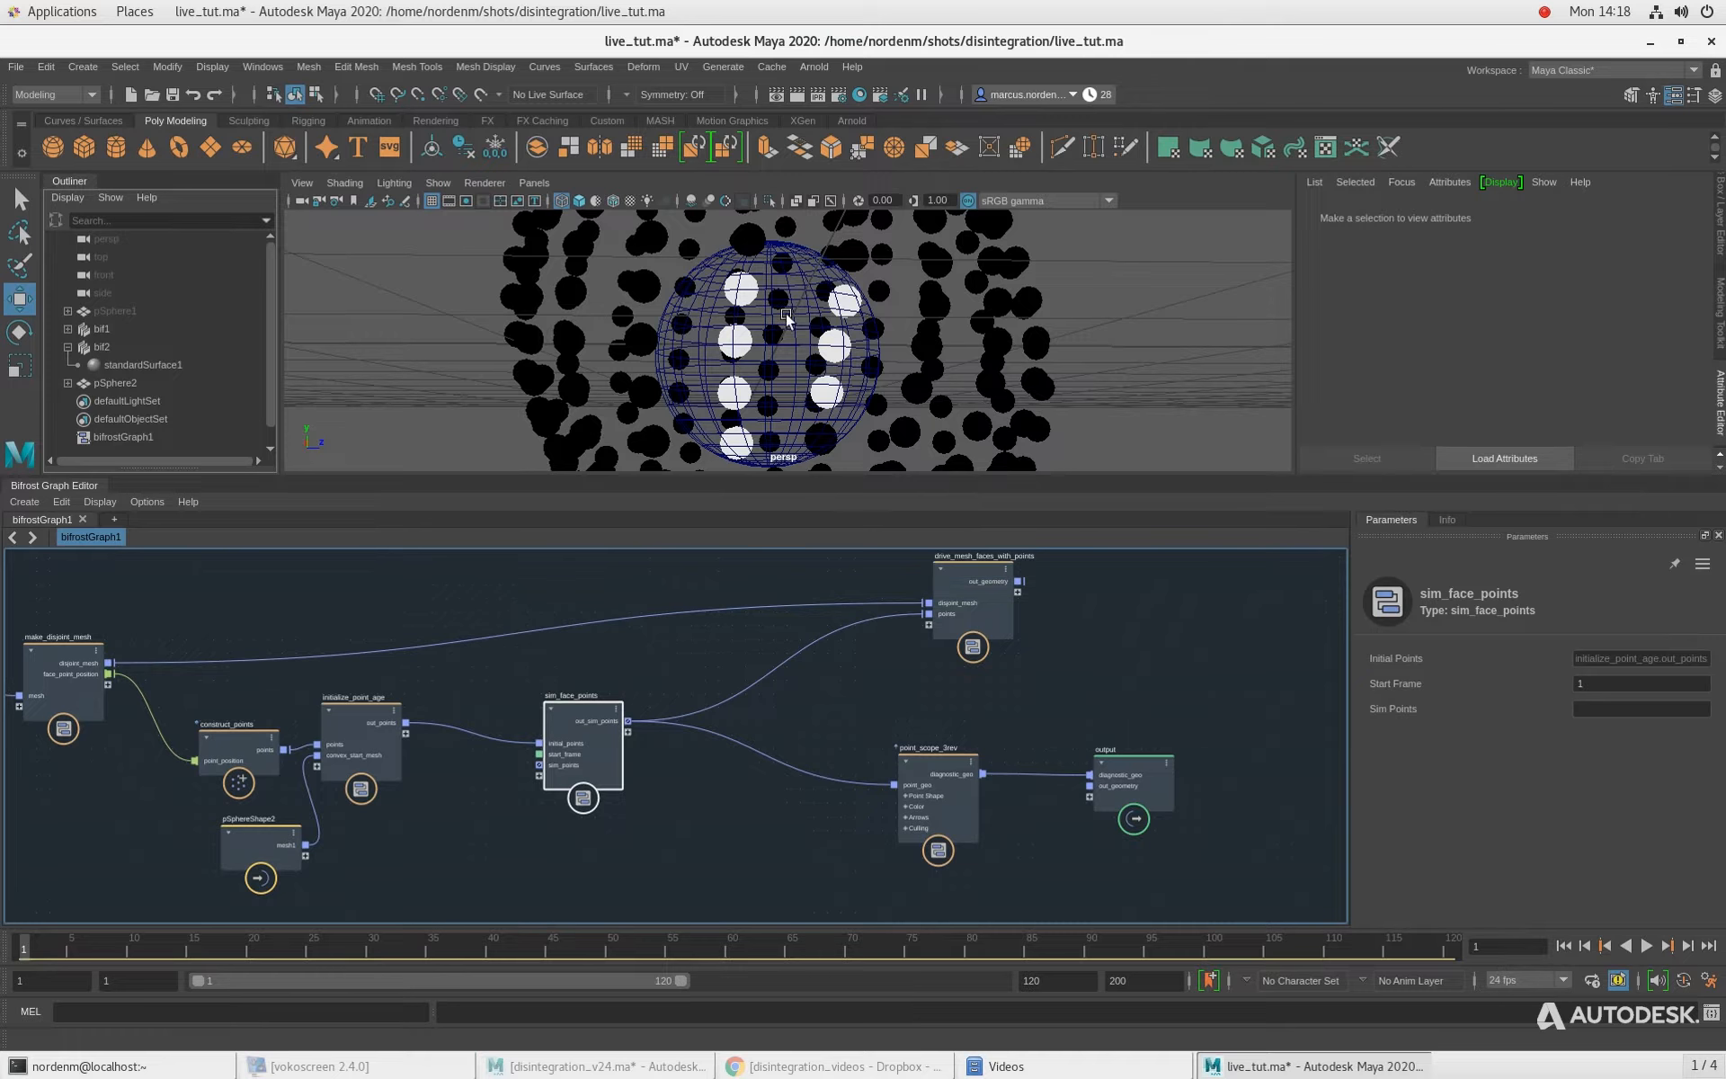
{"action": "left_click_drag", "start_coordinate": [781, 253], "coordinate": [753, 322], "text": "alt"}
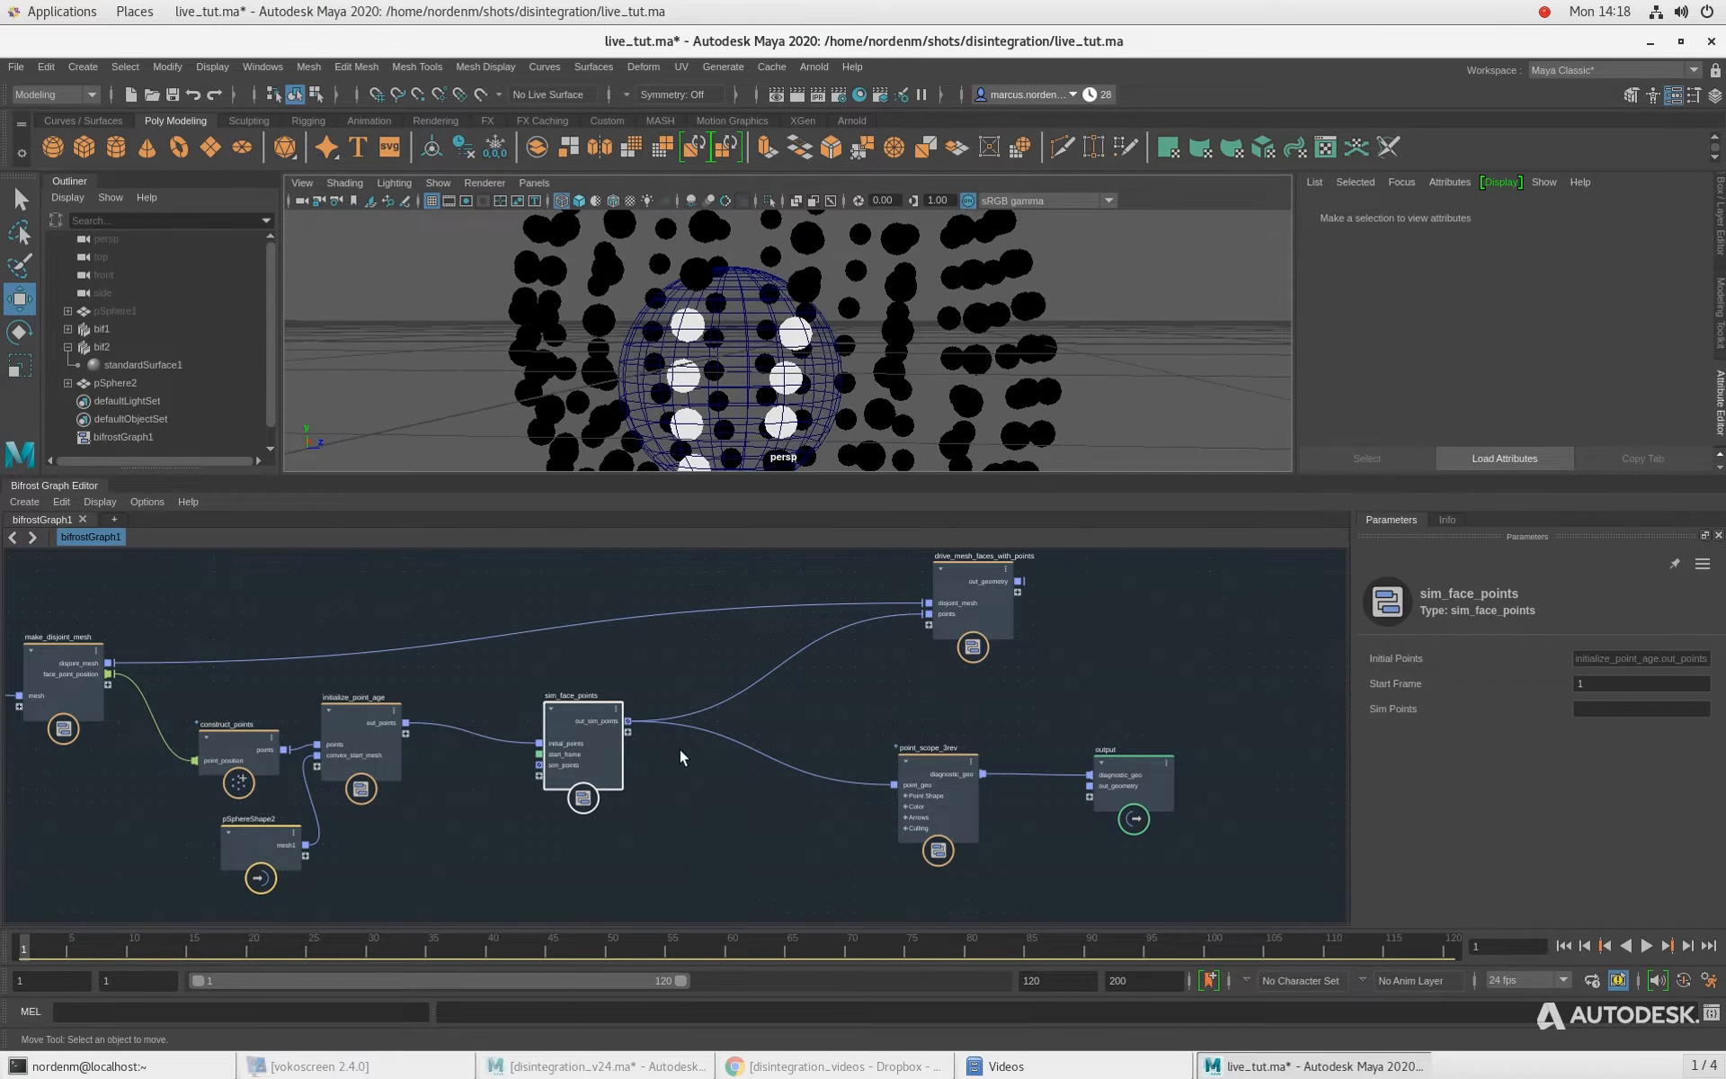
{"action": "middle_click_drag", "start_coordinate": [666, 810], "coordinate": [691, 783], "text": "alt"}
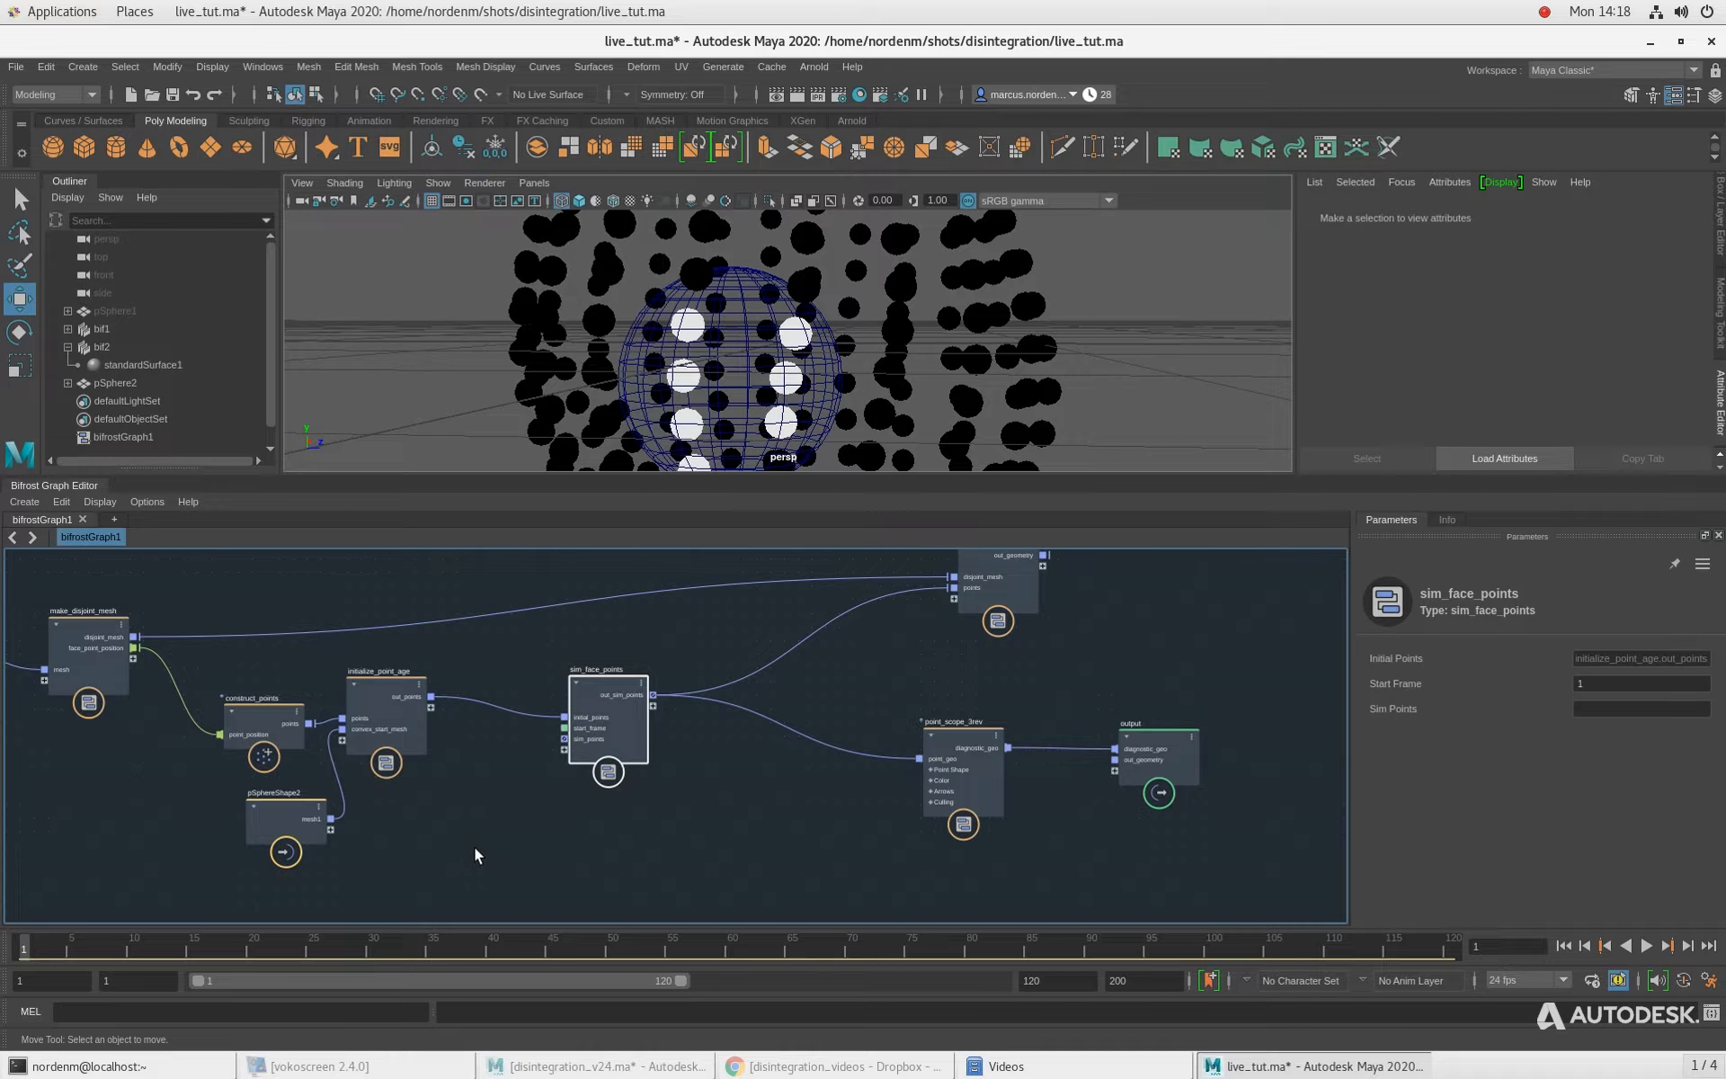
{"action": "right_click_drag", "start_coordinate": [474, 808], "coordinate": [492, 814], "text": "alt"}
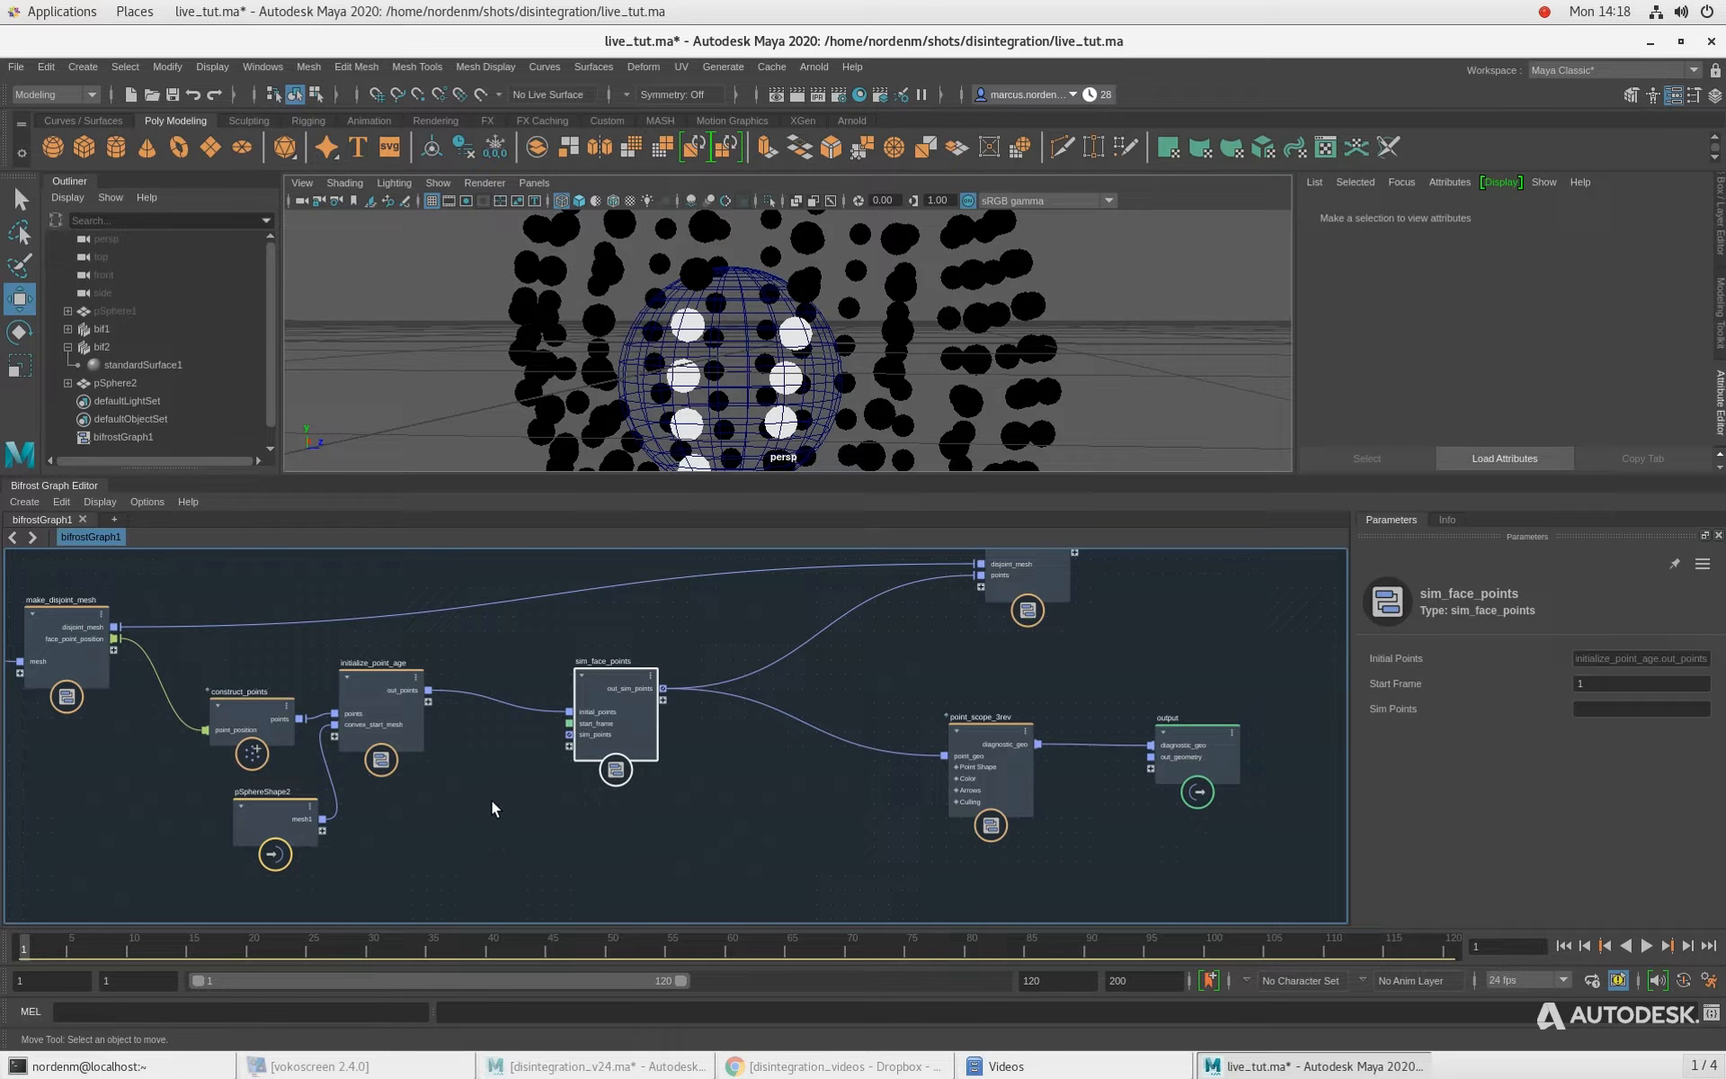
Step: Add a get_points_in_radius node and place it between initialize_point_age and sim_face_points, below their connection
{"action": "left_click", "coordinate": [521, 825]}
{"action": "key", "text": "Tab"}
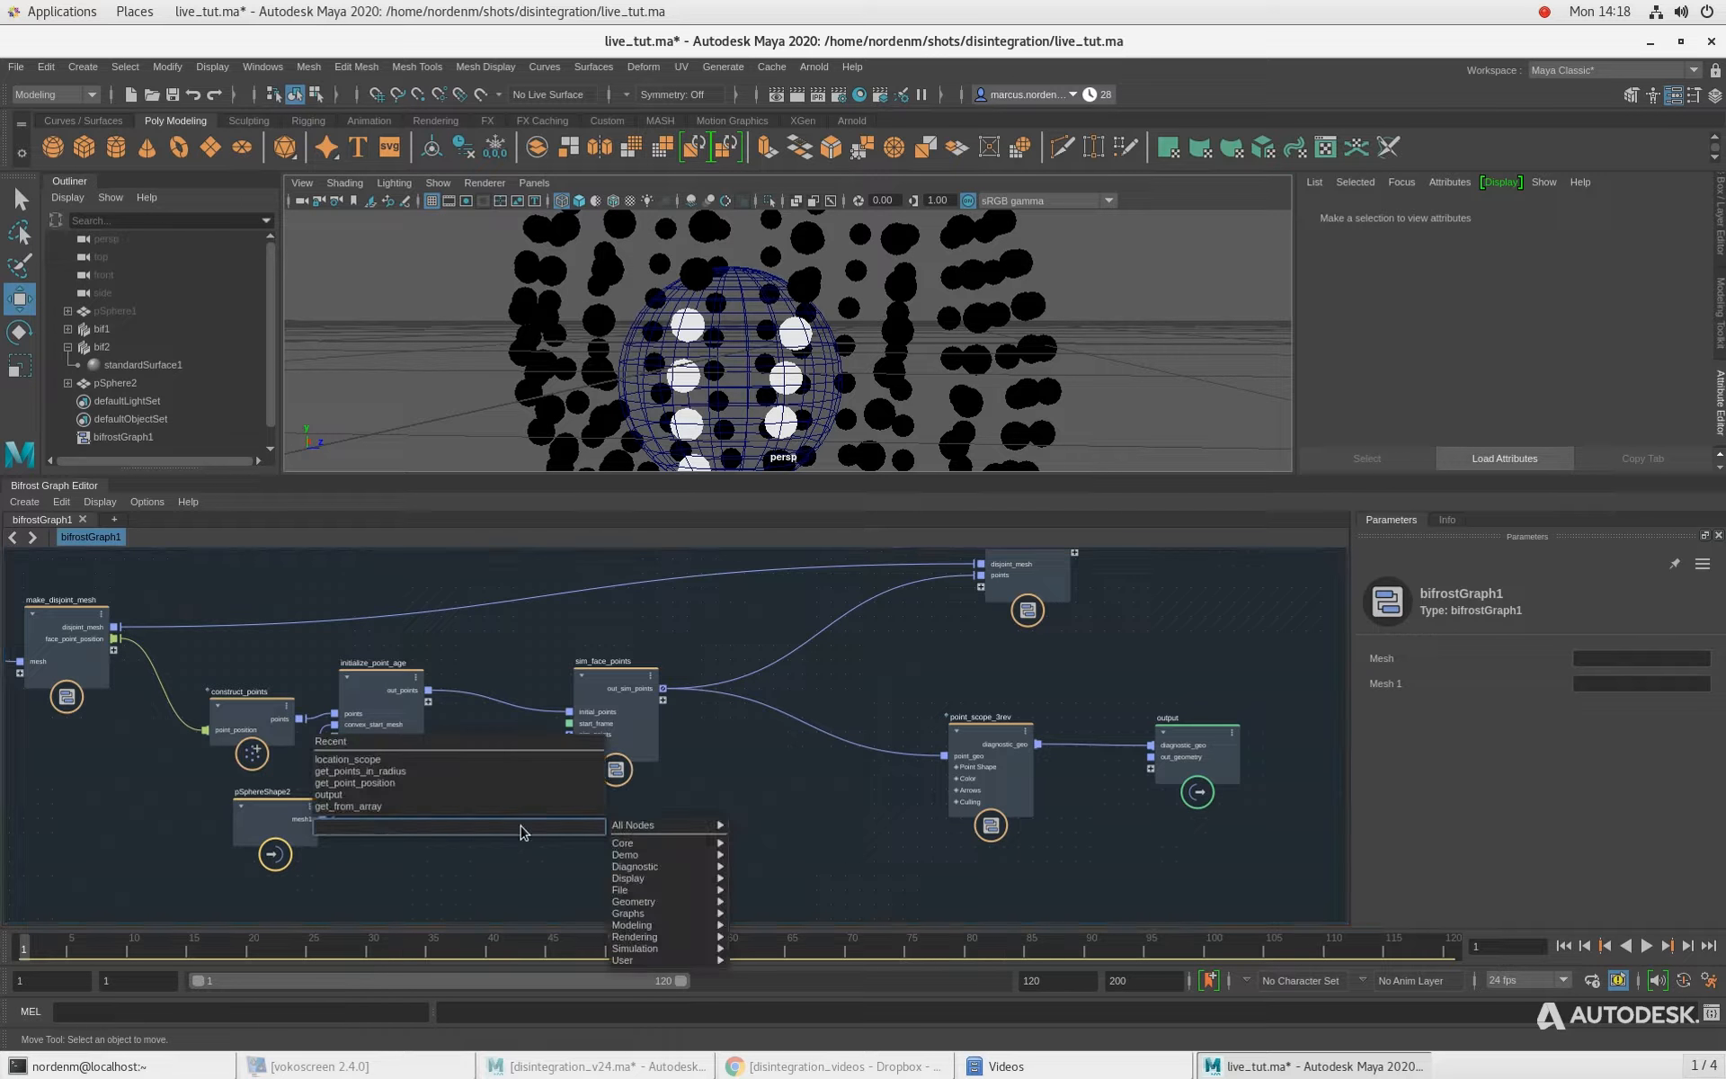
{"action": "type", "text": "get_p"}
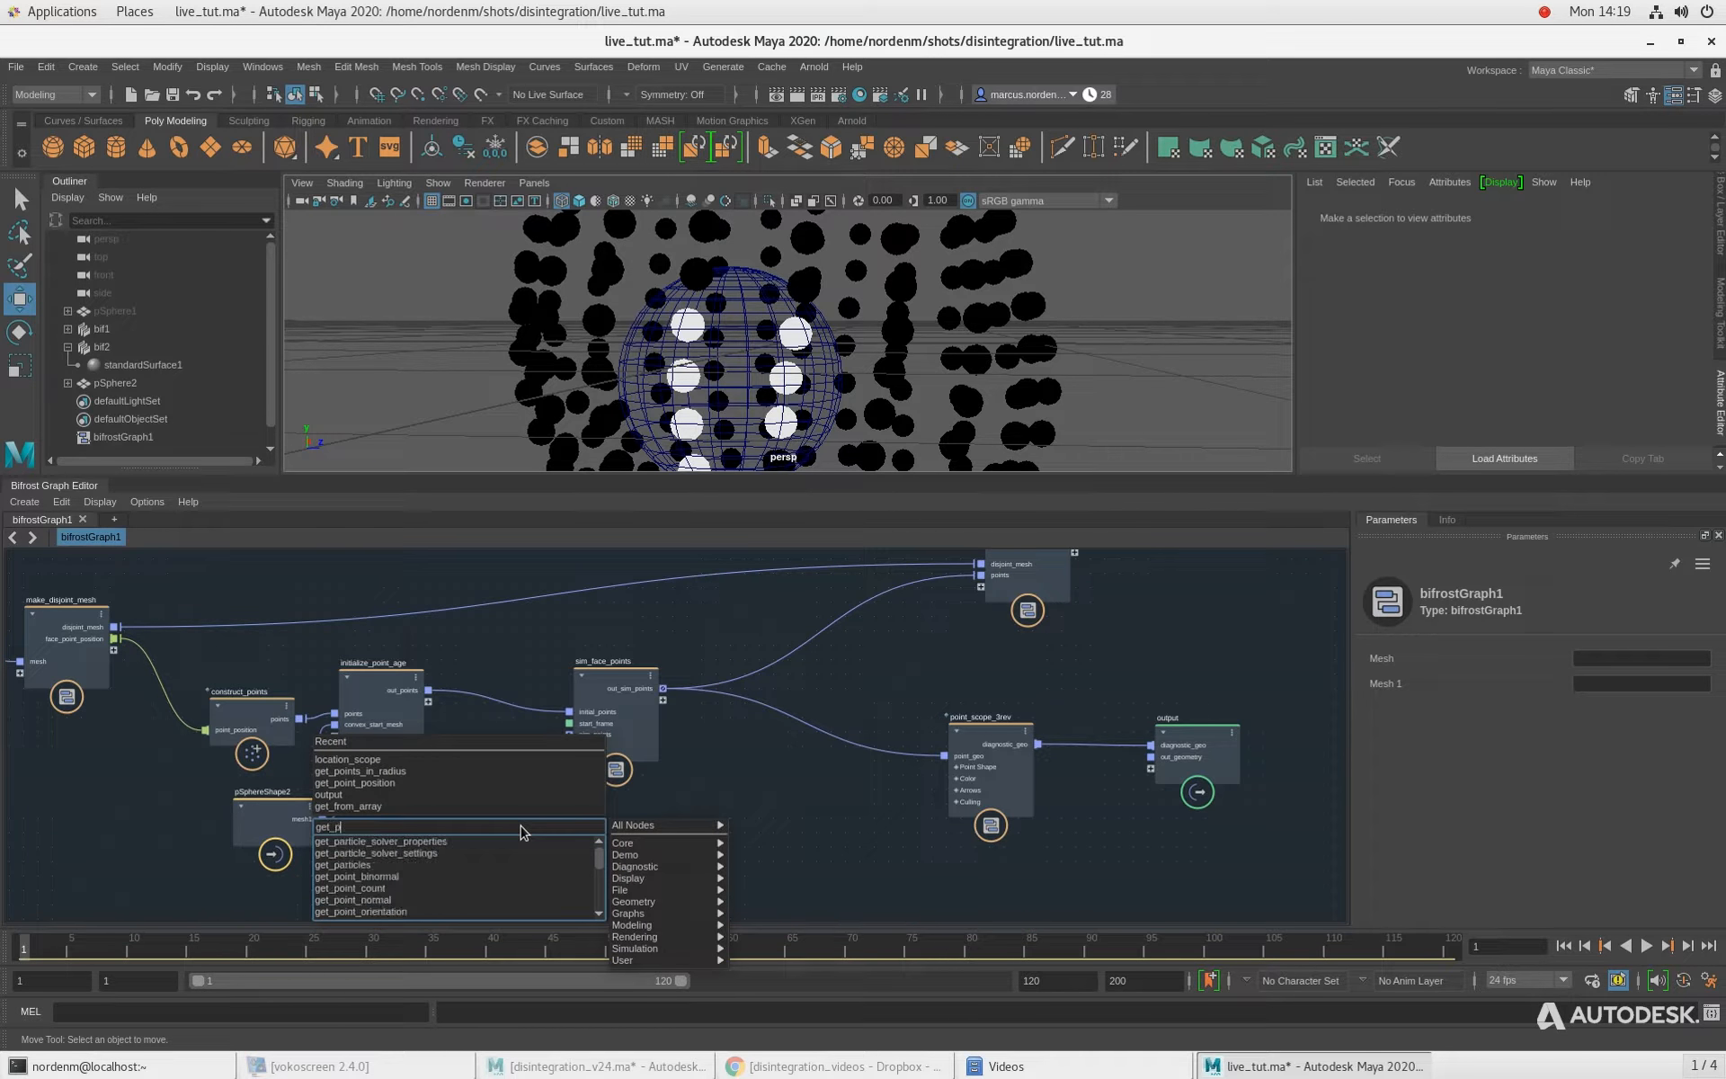
{"action": "type", "text": "oints"}
{"action": "key", "text": "Down"}
{"action": "key", "text": "Return"}
{"action": "scroll", "coordinate": [479, 790], "scroll_direction": "up", "scroll_amount": 1}
{"action": "left_click_drag", "start_coordinate": [516, 827], "coordinate": [508, 785]}
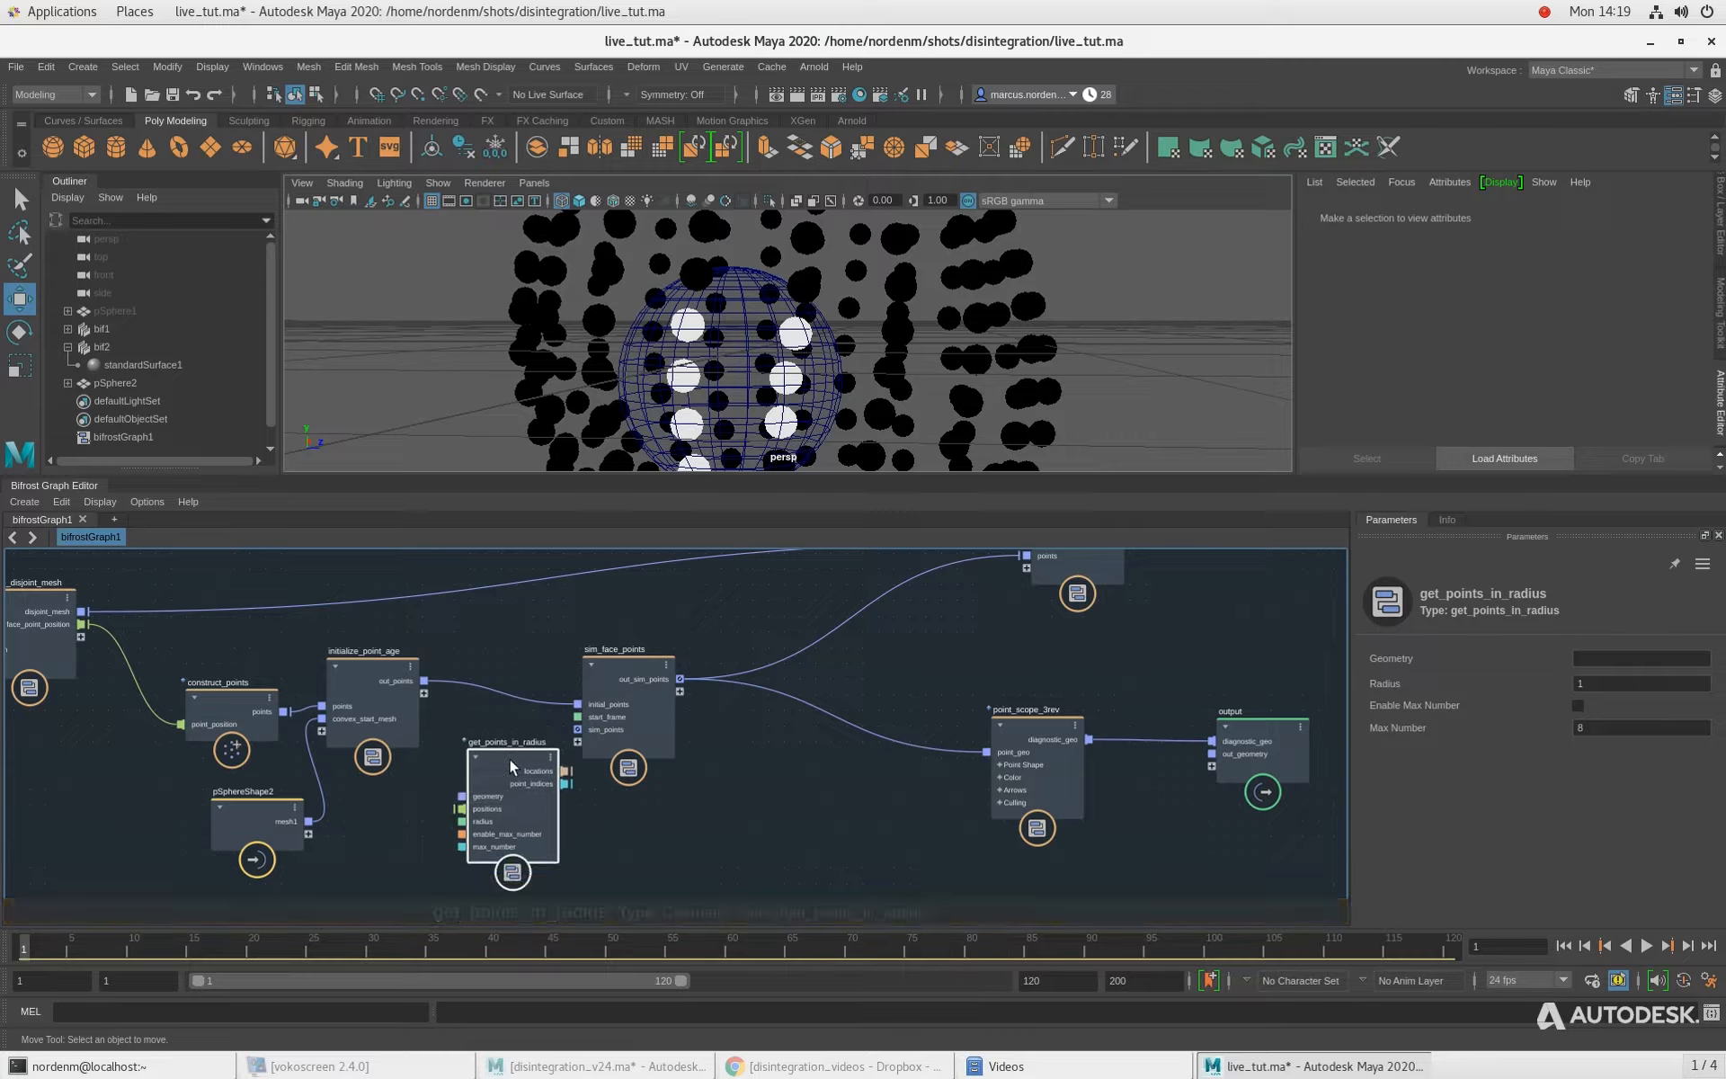
Step: Inspect the points around pSphere2 and move get_points_in_radius and sim_face_points apart to make room for connections
{"action": "left_click_drag", "start_coordinate": [958, 357], "coordinate": [781, 337], "text": "alt"}
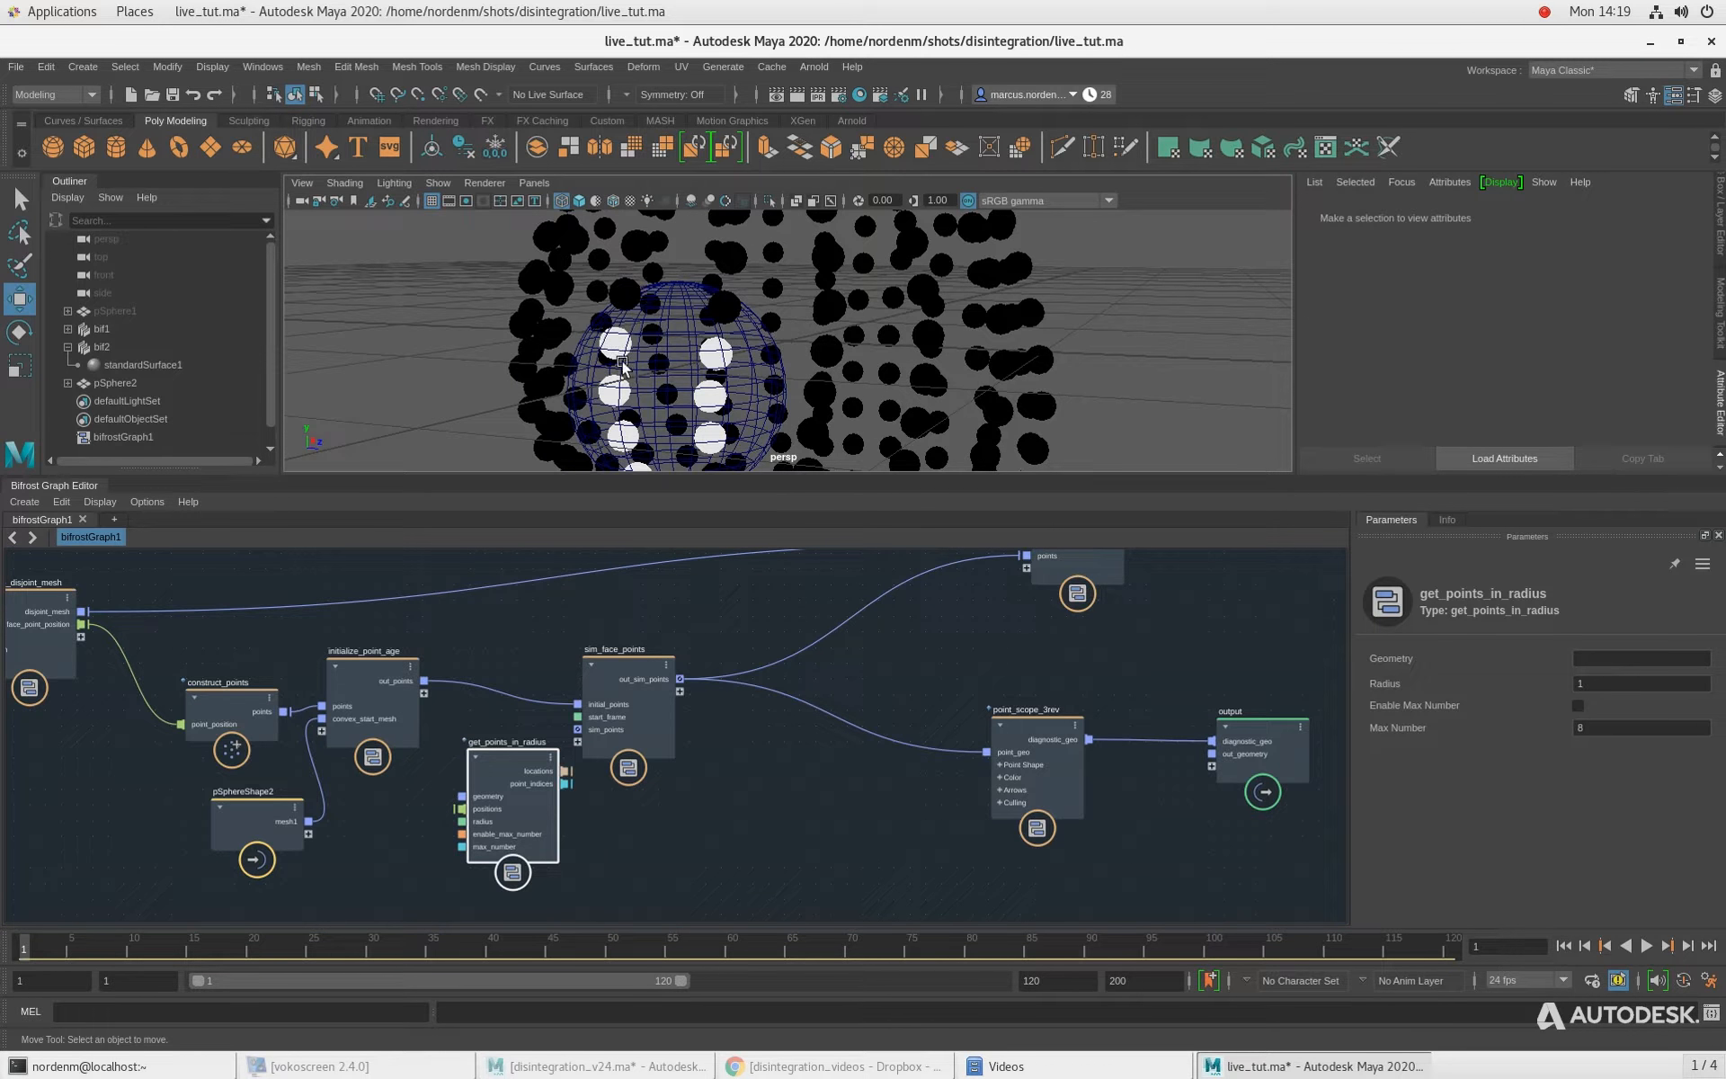
{"action": "left_click_drag", "start_coordinate": [494, 763], "coordinate": [494, 775]}
{"action": "mouse_move", "coordinate": [751, 382]}
{"action": "left_mouse_down", "text": "alt"}
{"action": "mouse_move", "coordinate": [728, 369]}
{"action": "mouse_move", "coordinate": [744, 371]}
{"action": "left_mouse_up", "text": "alt"}
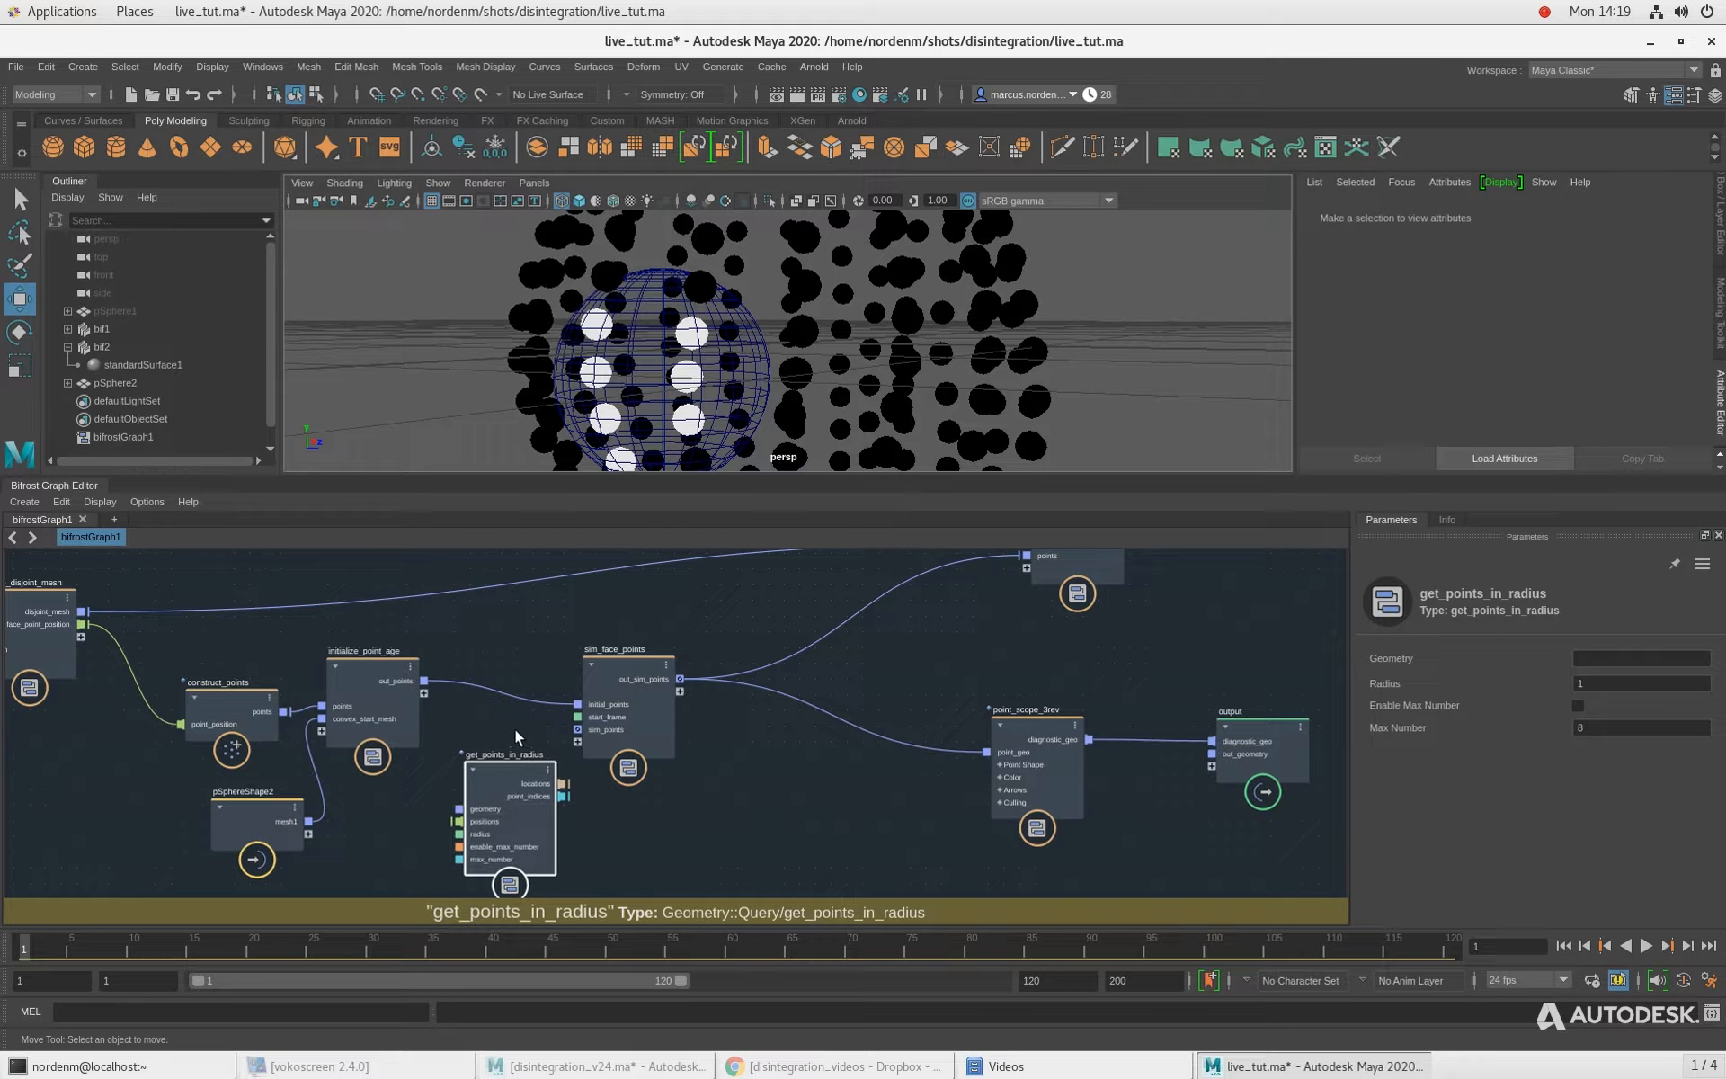
{"action": "left_click_drag", "start_coordinate": [613, 690], "coordinate": [635, 665]}
{"action": "right_click_drag", "start_coordinate": [751, 809], "coordinate": [737, 653], "text": "alt"}
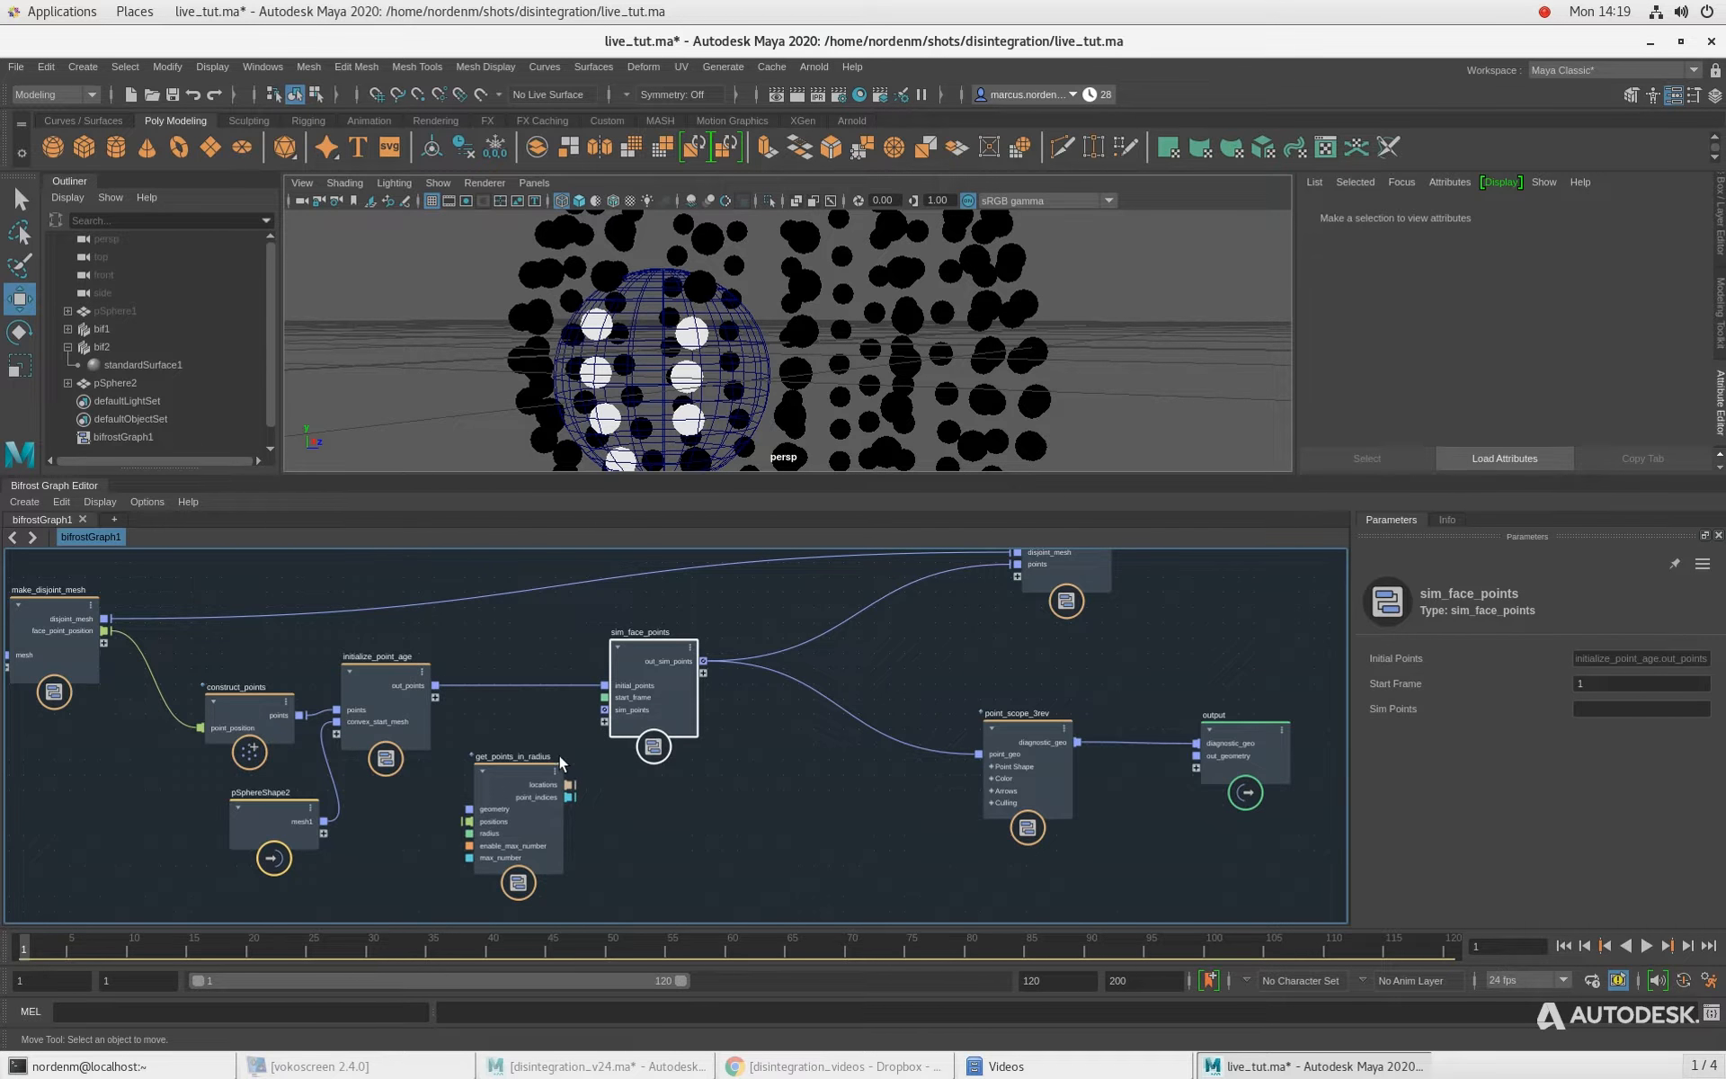
{"action": "scroll", "coordinate": [565, 812], "scroll_direction": "up", "scroll_amount": 2}
{"action": "left_click", "coordinate": [489, 779]}
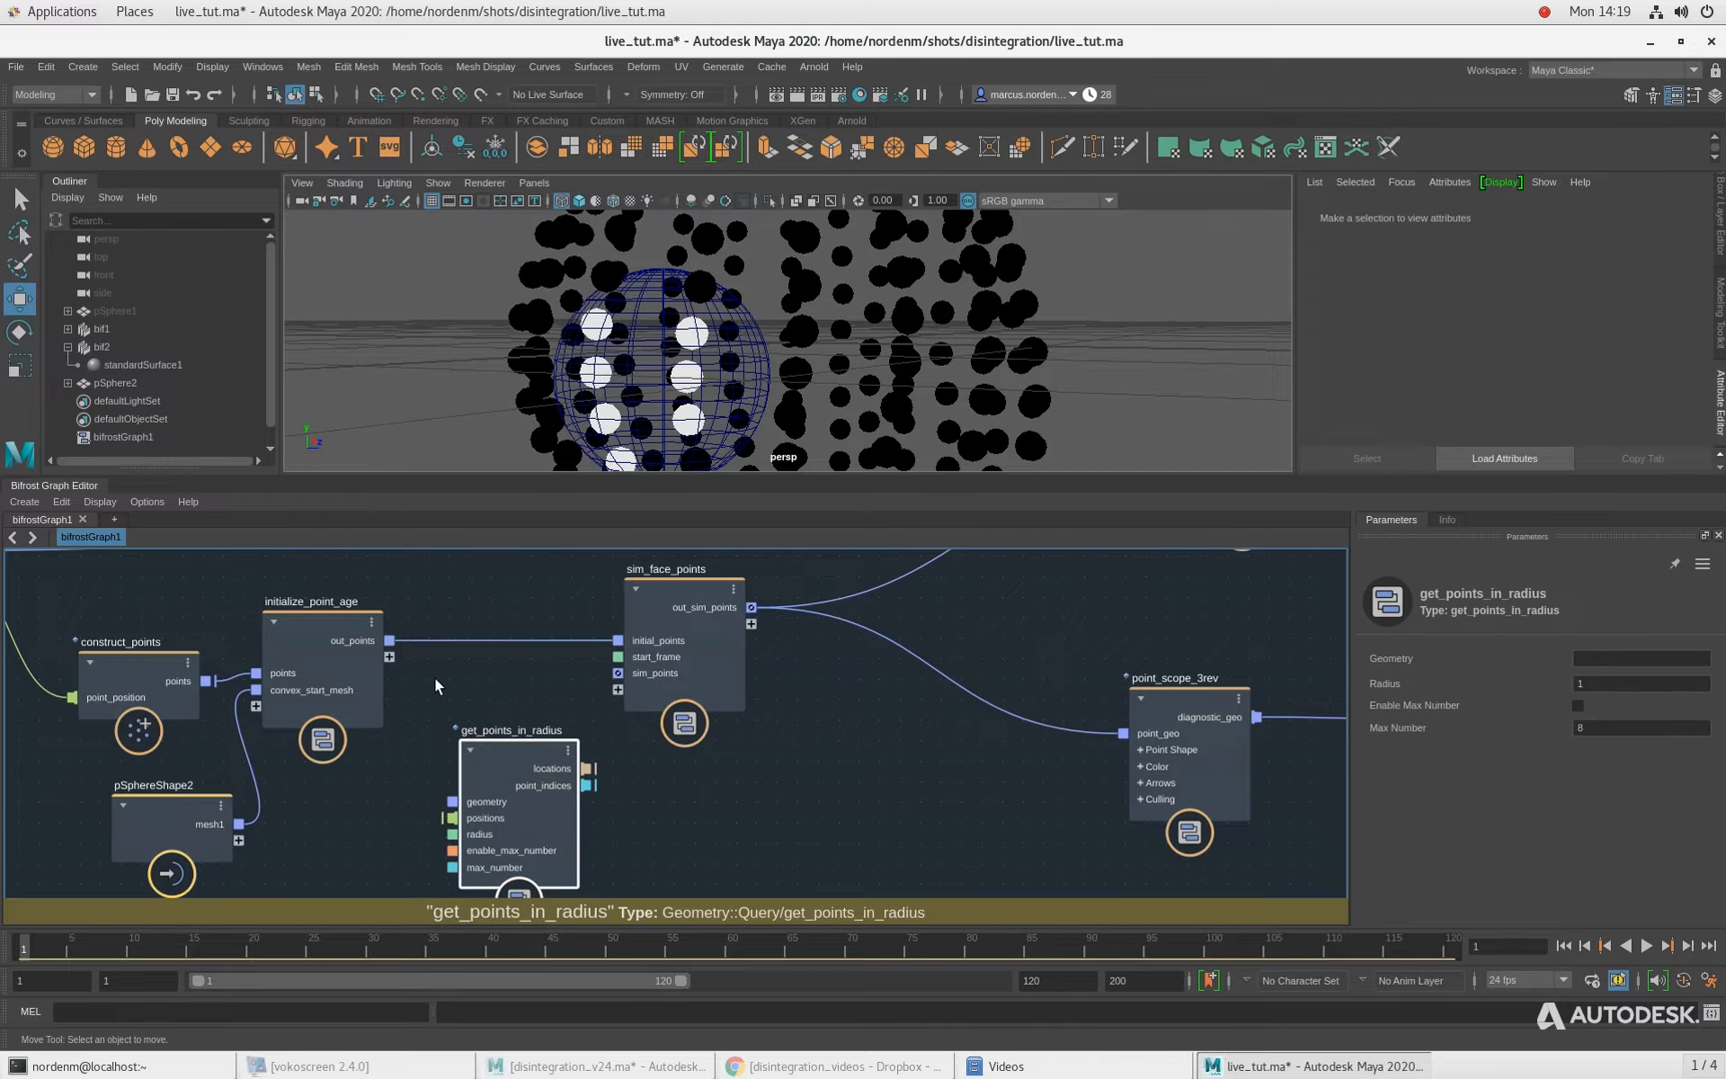
Step: Add a location_scope node beside get_points_in_radius, leaving more space between get_points_in_radius and sim_face_points
{"action": "middle_click_drag", "start_coordinate": [360, 844], "coordinate": [343, 812]}
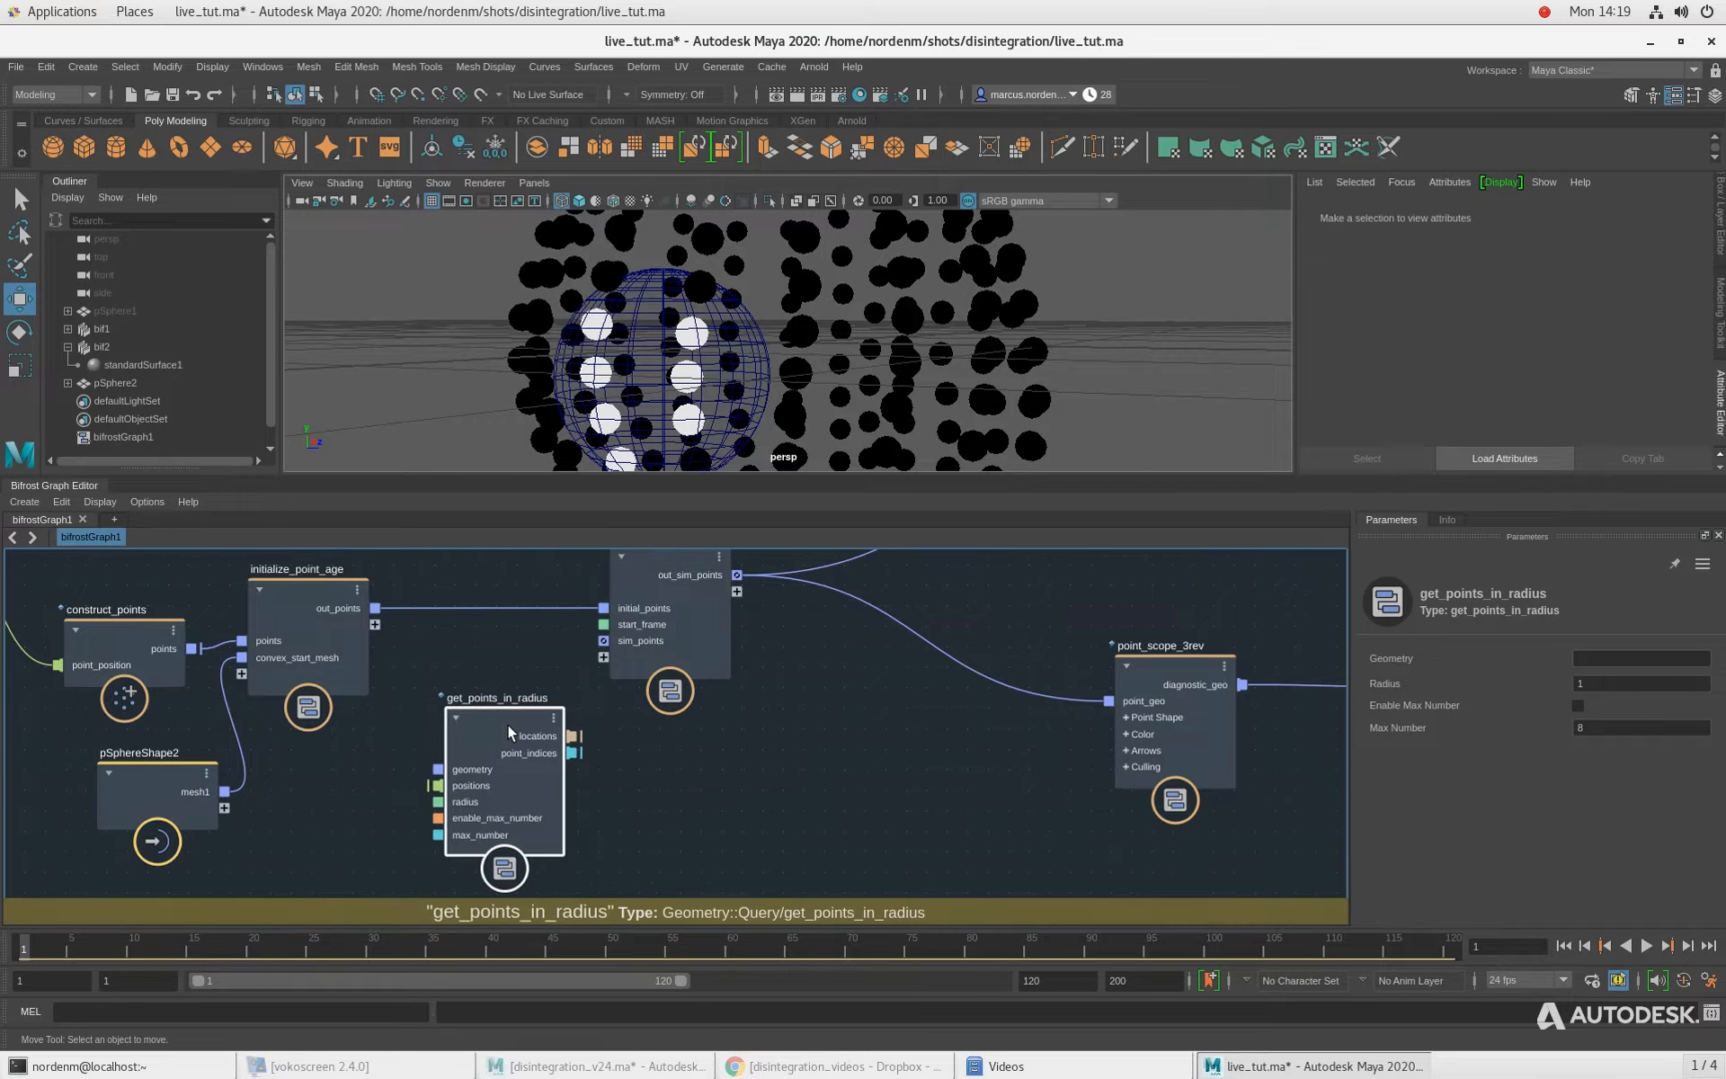
{"action": "left_click_drag", "start_coordinate": [495, 722], "coordinate": [509, 726]}
{"action": "left_click_drag", "start_coordinate": [677, 669], "coordinate": [687, 657]}
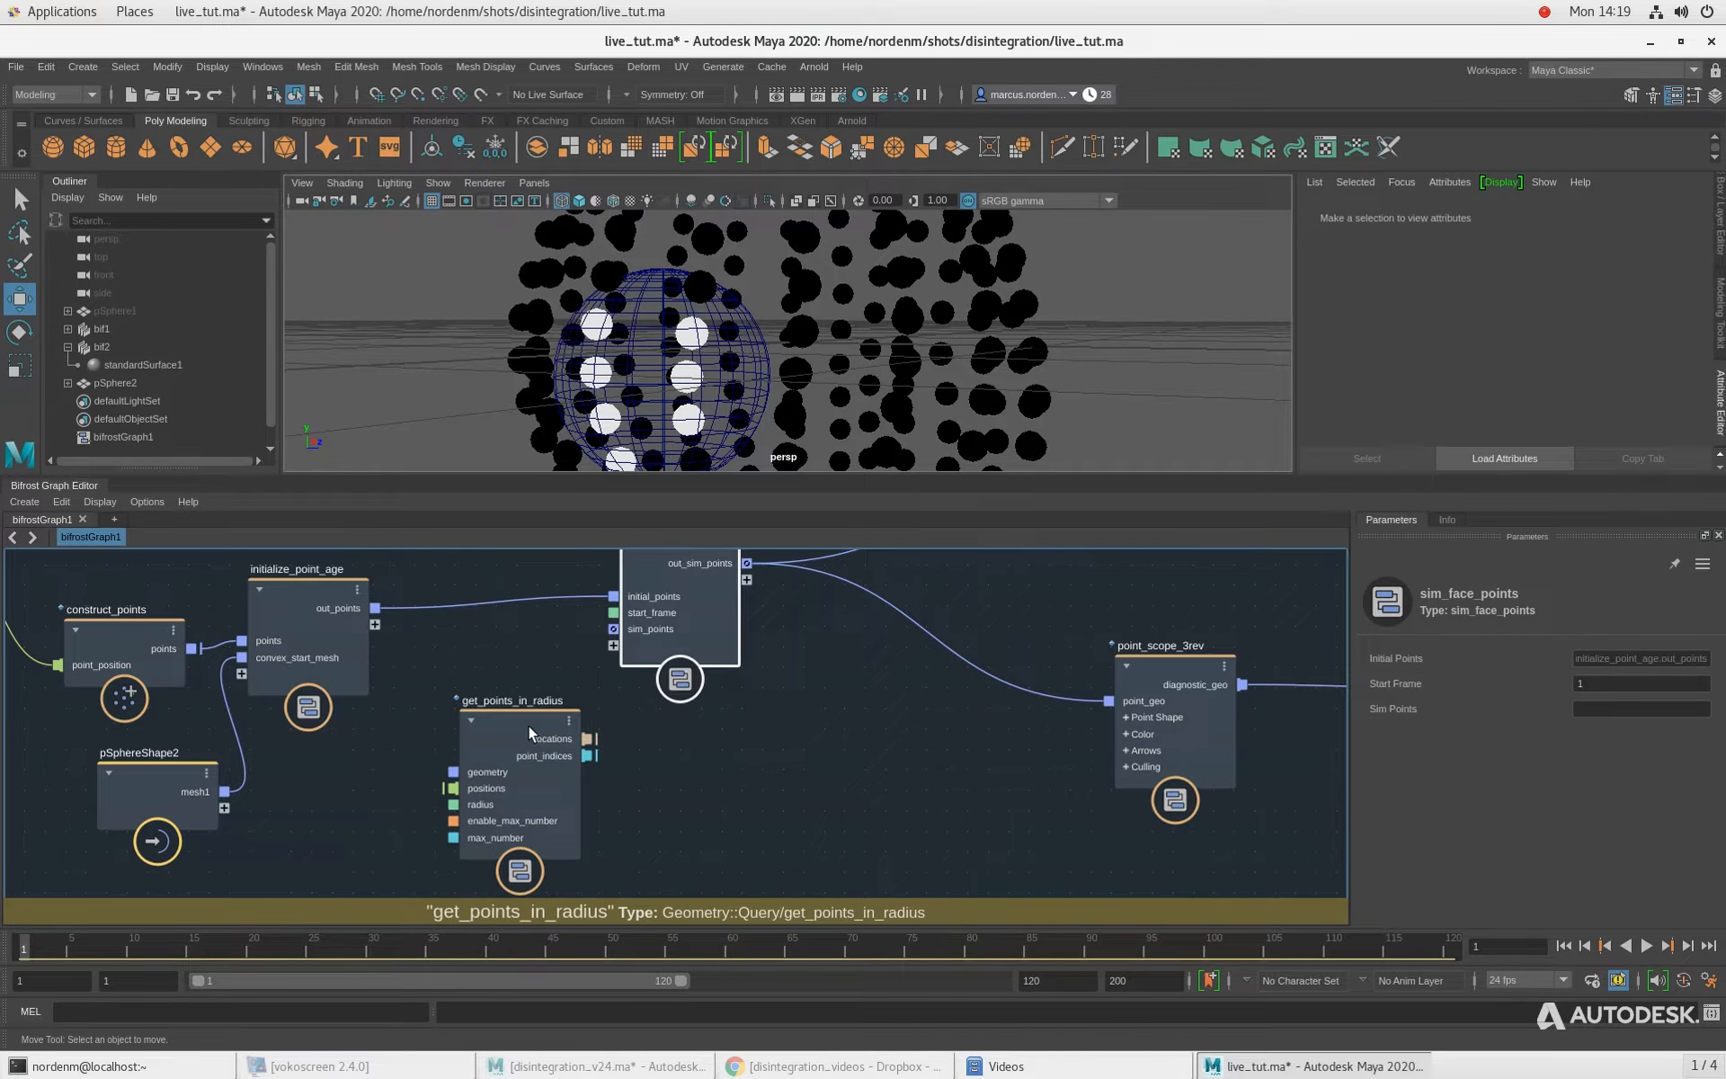
{"action": "left_click_drag", "start_coordinate": [529, 727], "coordinate": [538, 725]}
{"action": "left_click", "coordinate": [791, 801]}
{"action": "key", "text": "Tab"}
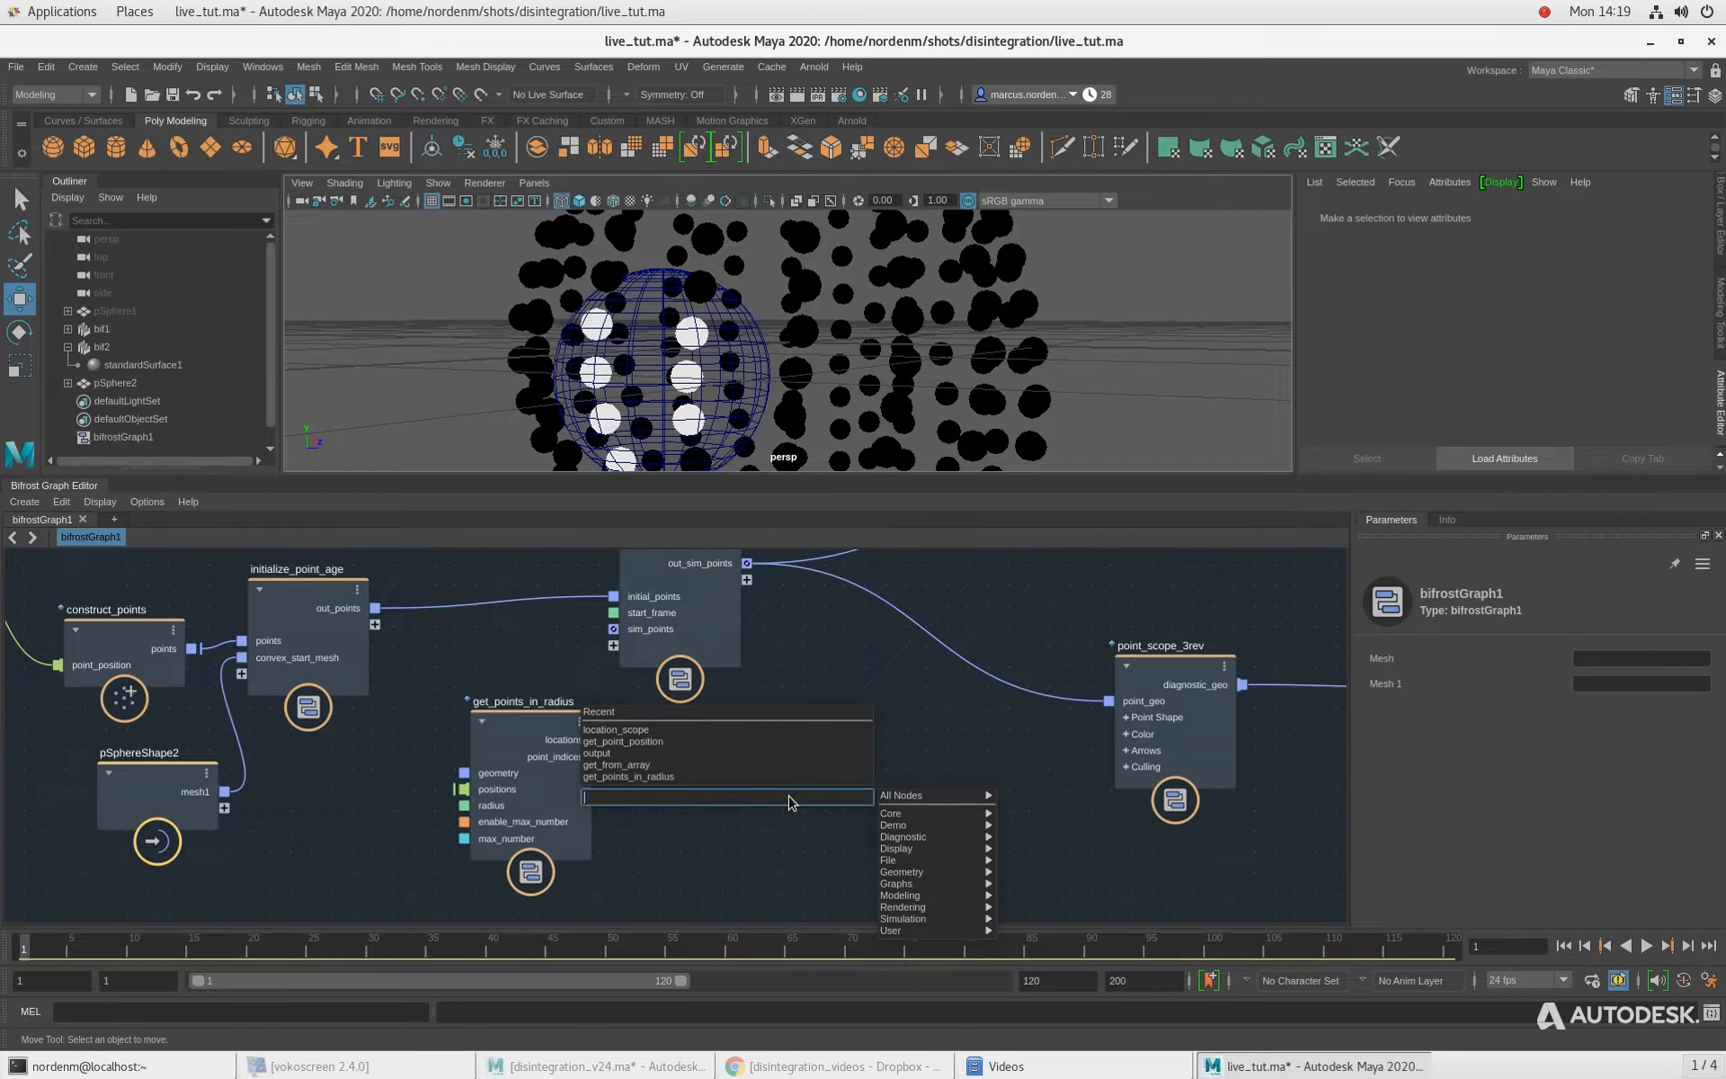
{"action": "type", "text": "location"}
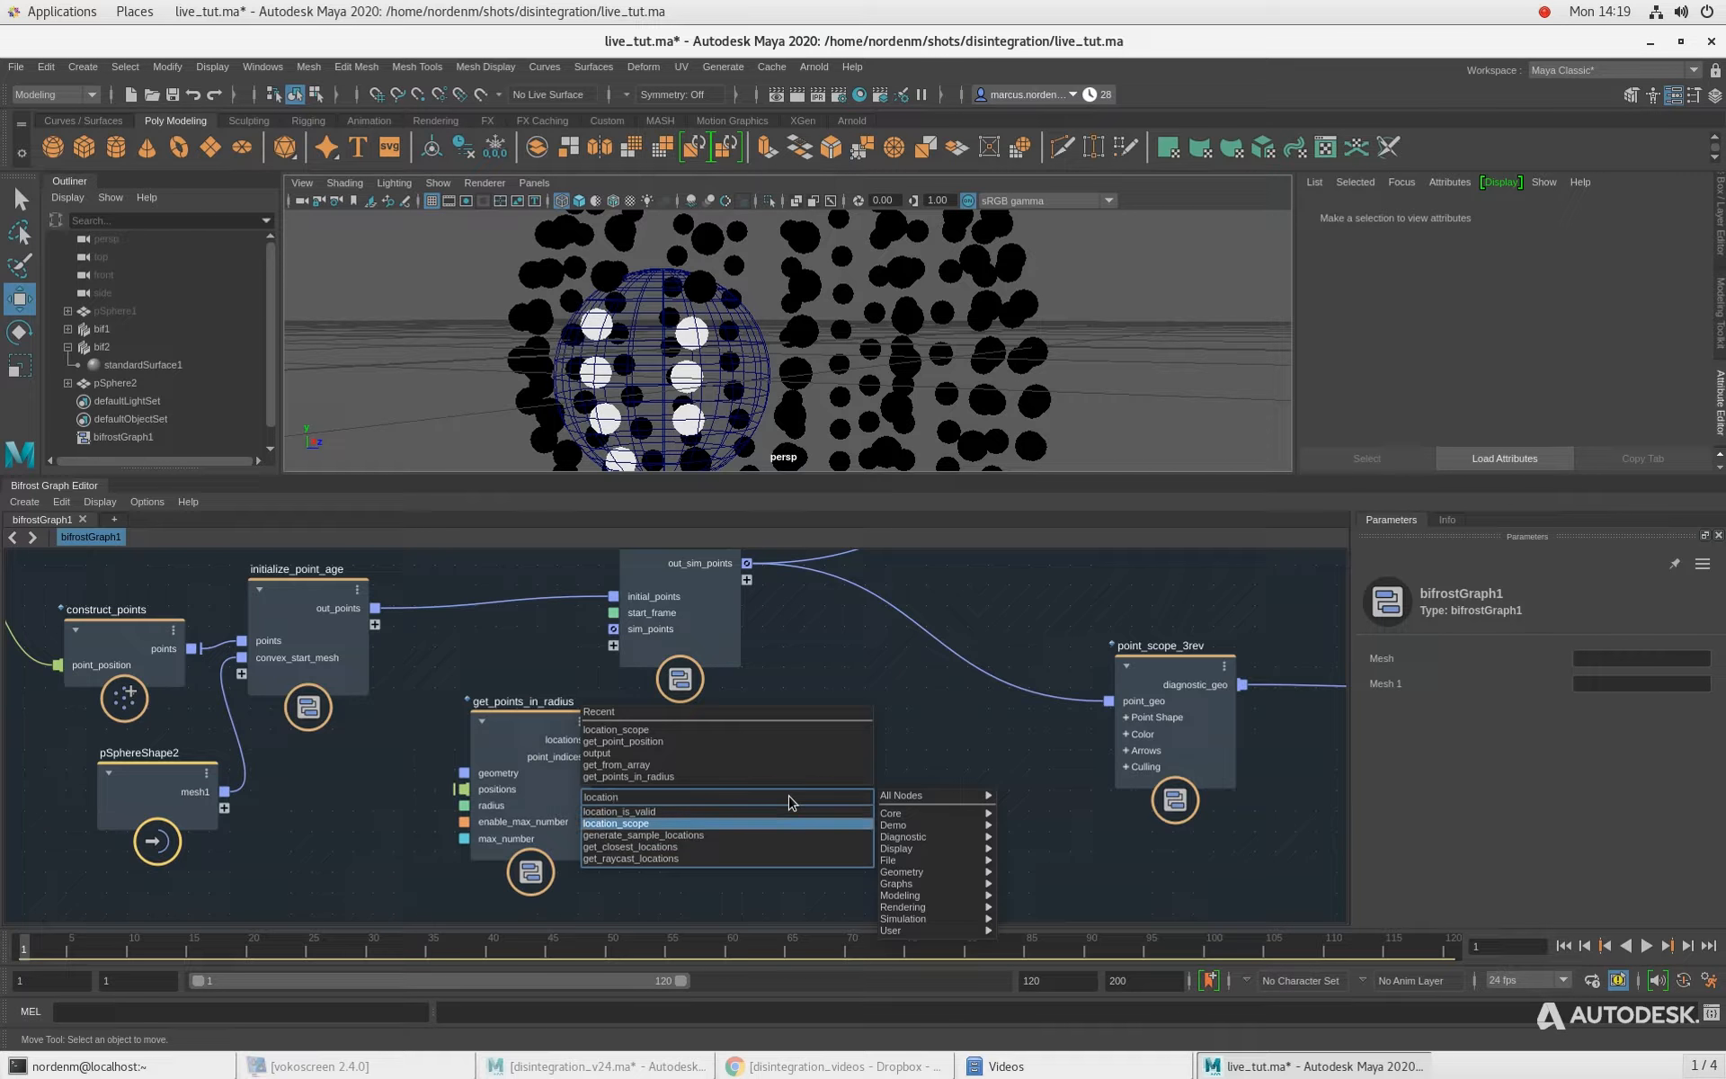
{"action": "left_click", "coordinate": [795, 823]}
{"action": "left_click_drag", "start_coordinate": [796, 823], "coordinate": [799, 768]}
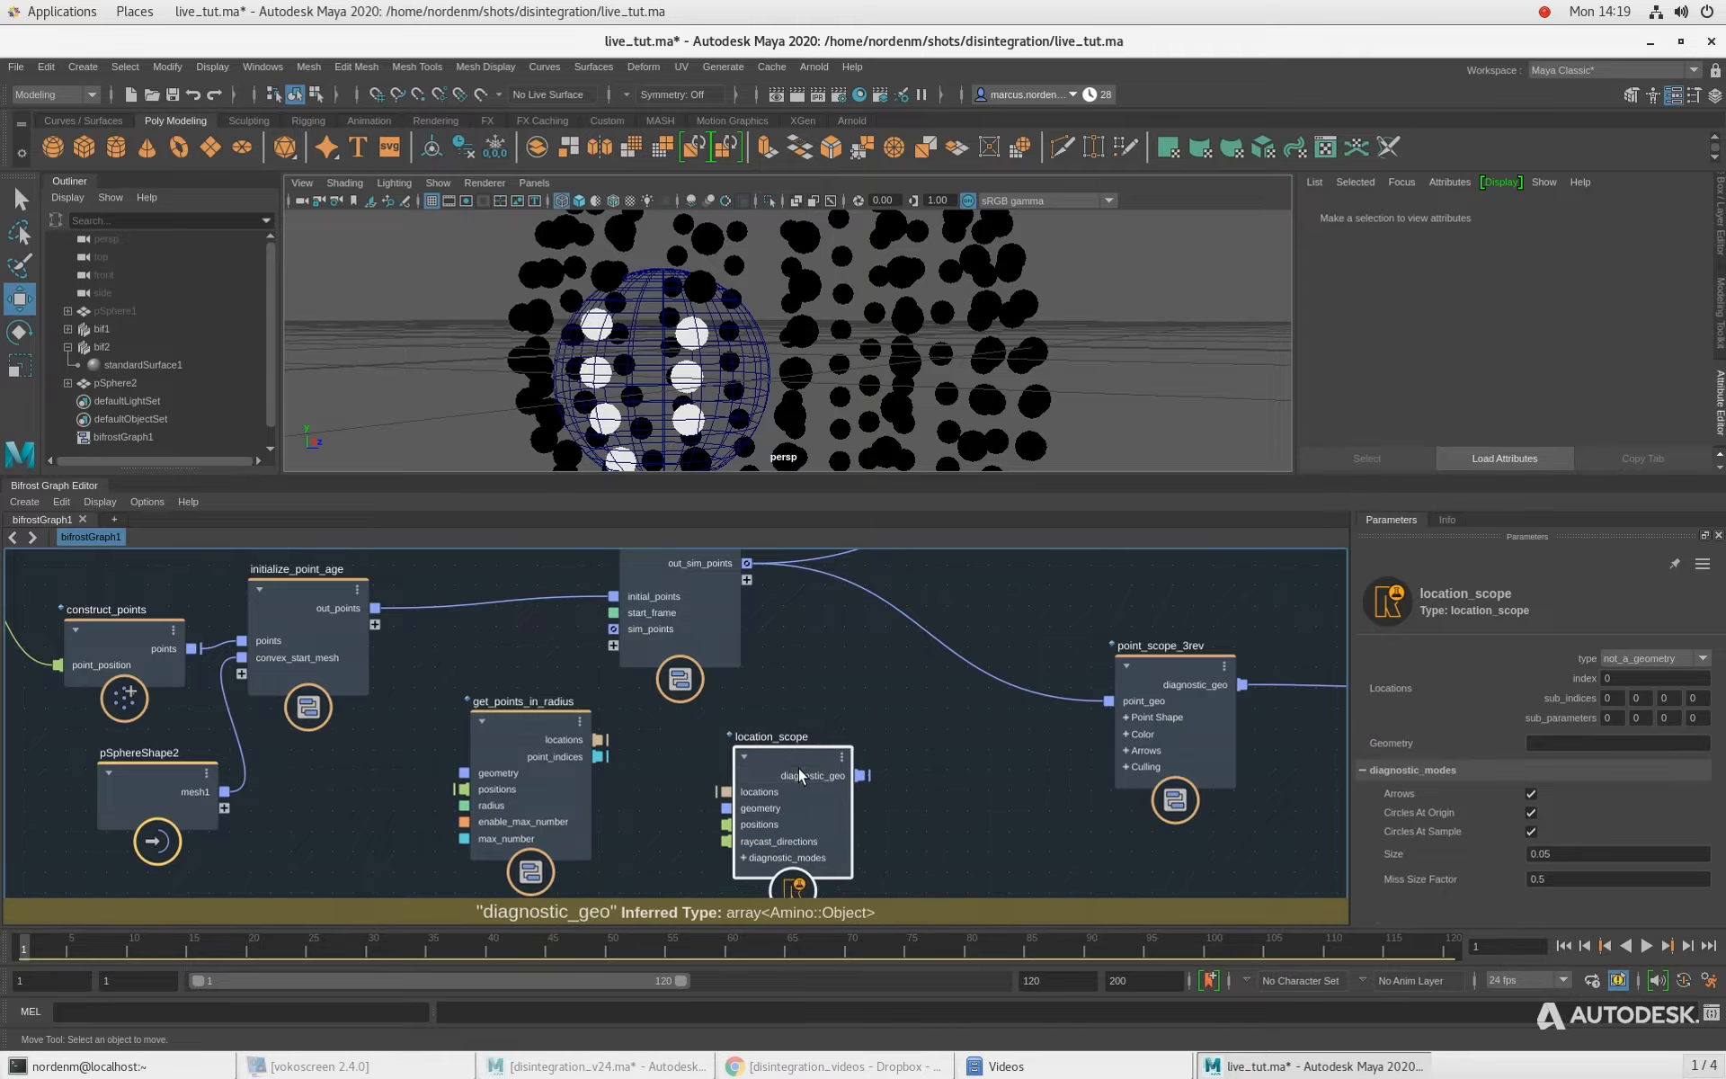
Step: Move sim_face_points back beside initialize_point_age, then play the simulation briefly and return to the first frame
{"action": "left_click_drag", "start_coordinate": [510, 722], "coordinate": [509, 734]}
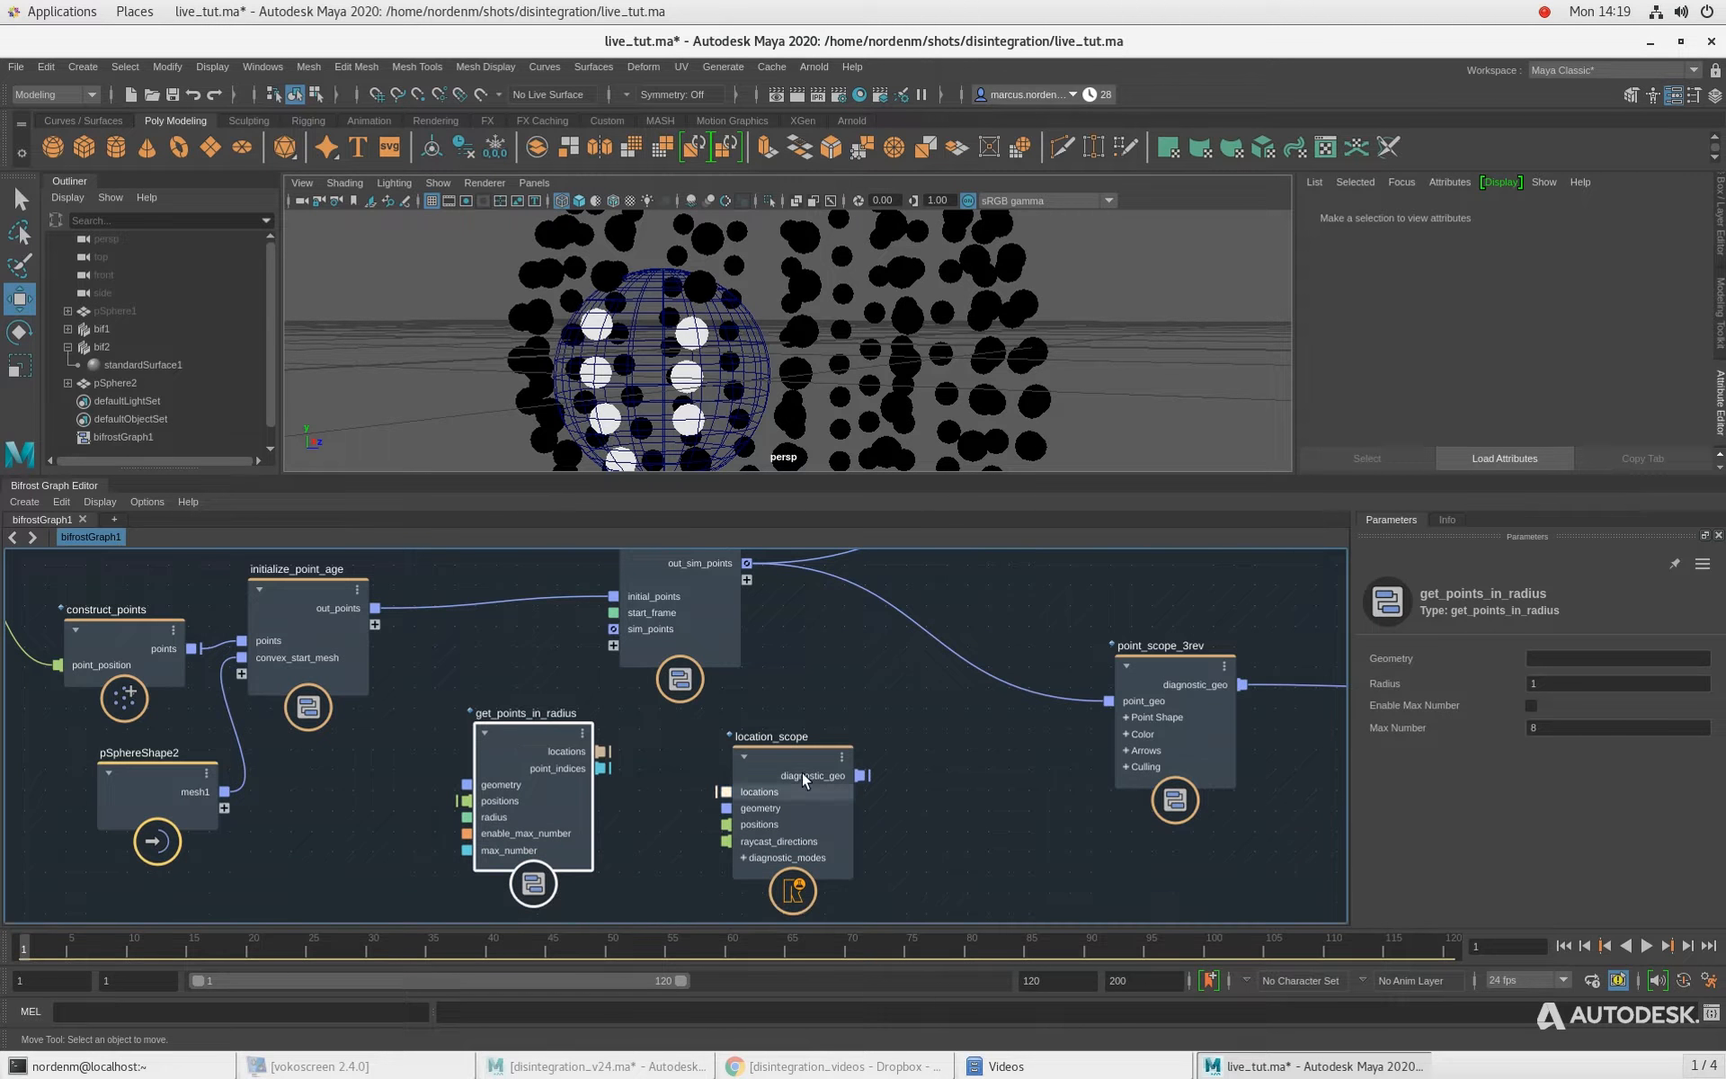
{"action": "left_click_drag", "start_coordinate": [718, 644], "coordinate": [730, 632]}
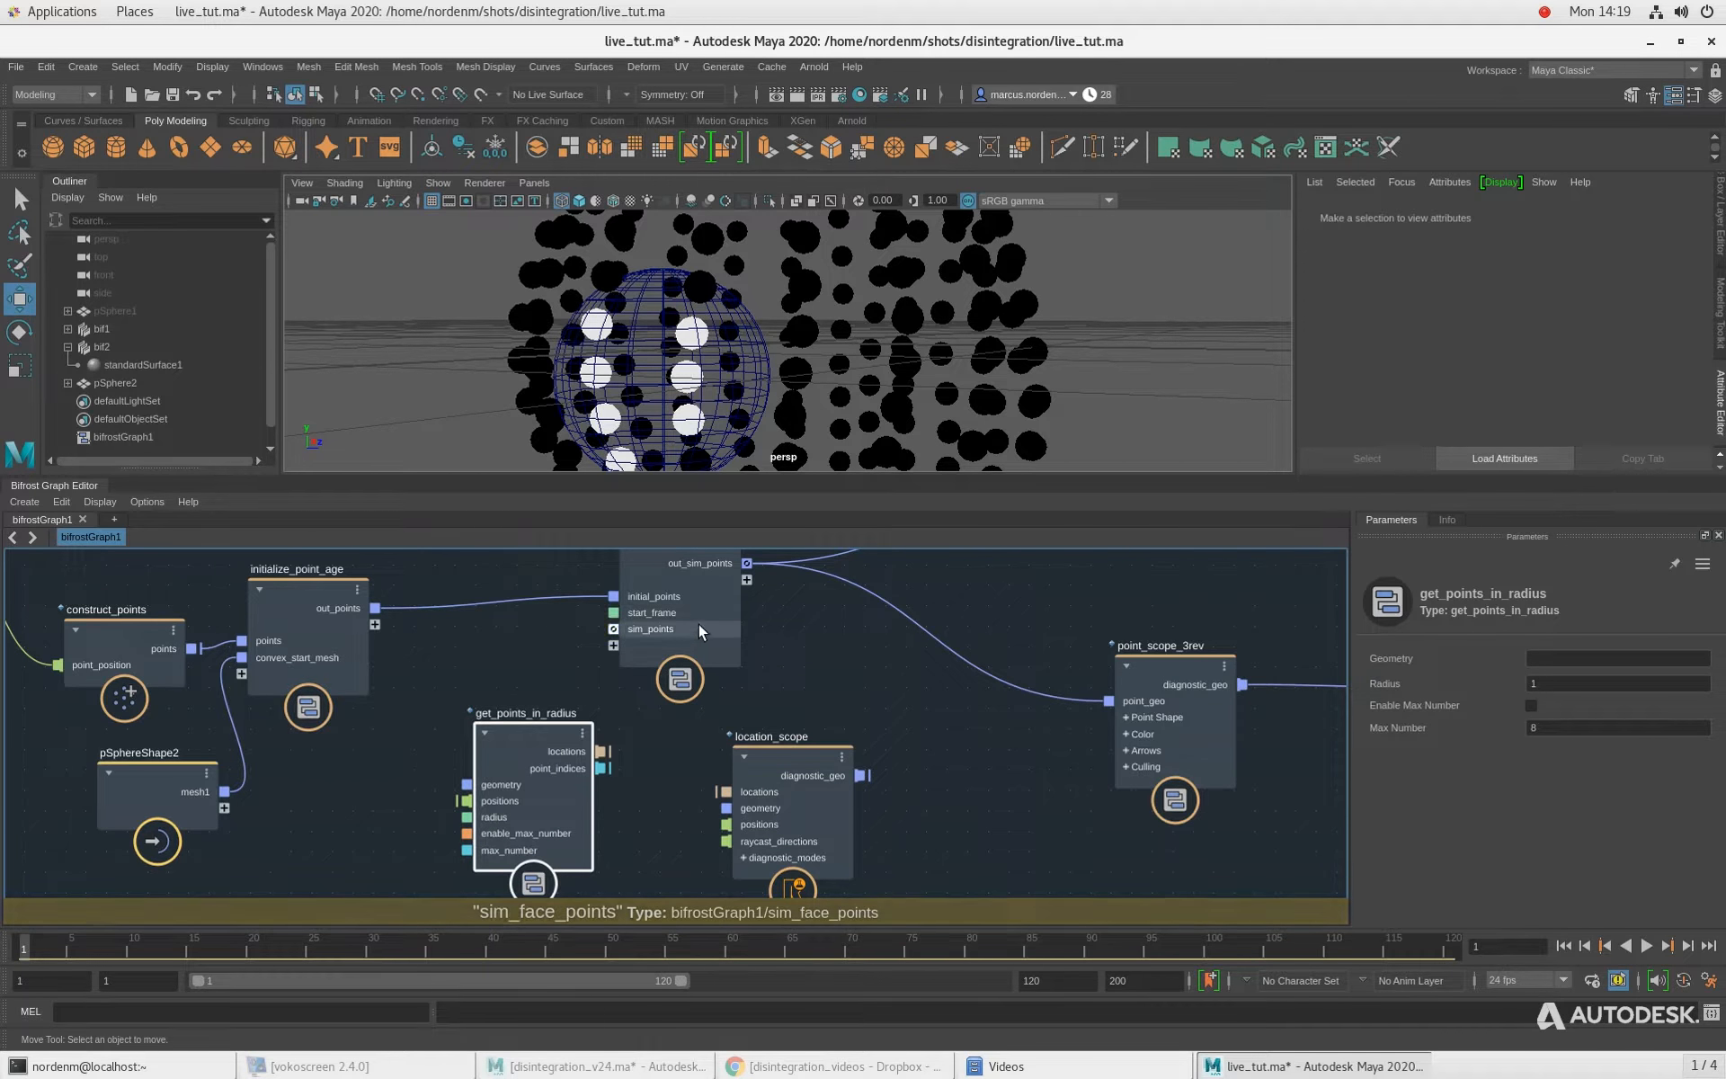
{"action": "left_click_drag", "start_coordinate": [775, 763], "coordinate": [800, 751]}
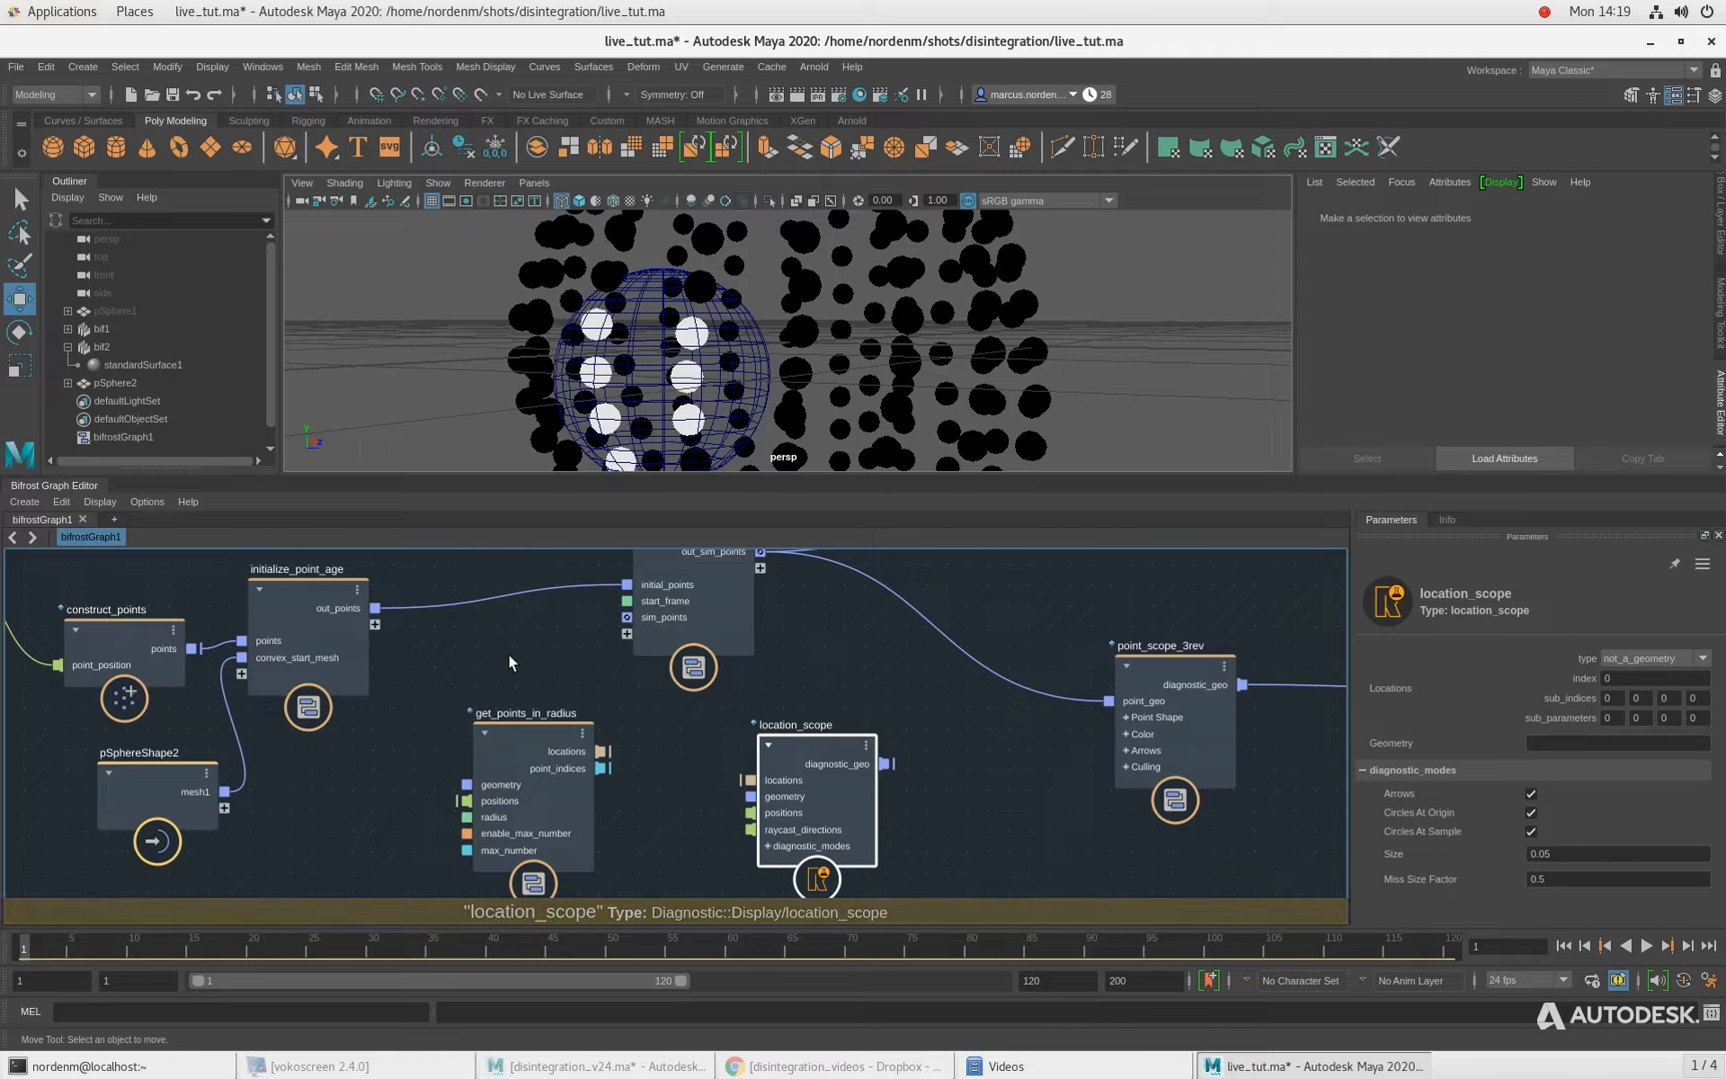
{"action": "left_click_drag", "start_coordinate": [693, 620], "coordinate": [518, 635]}
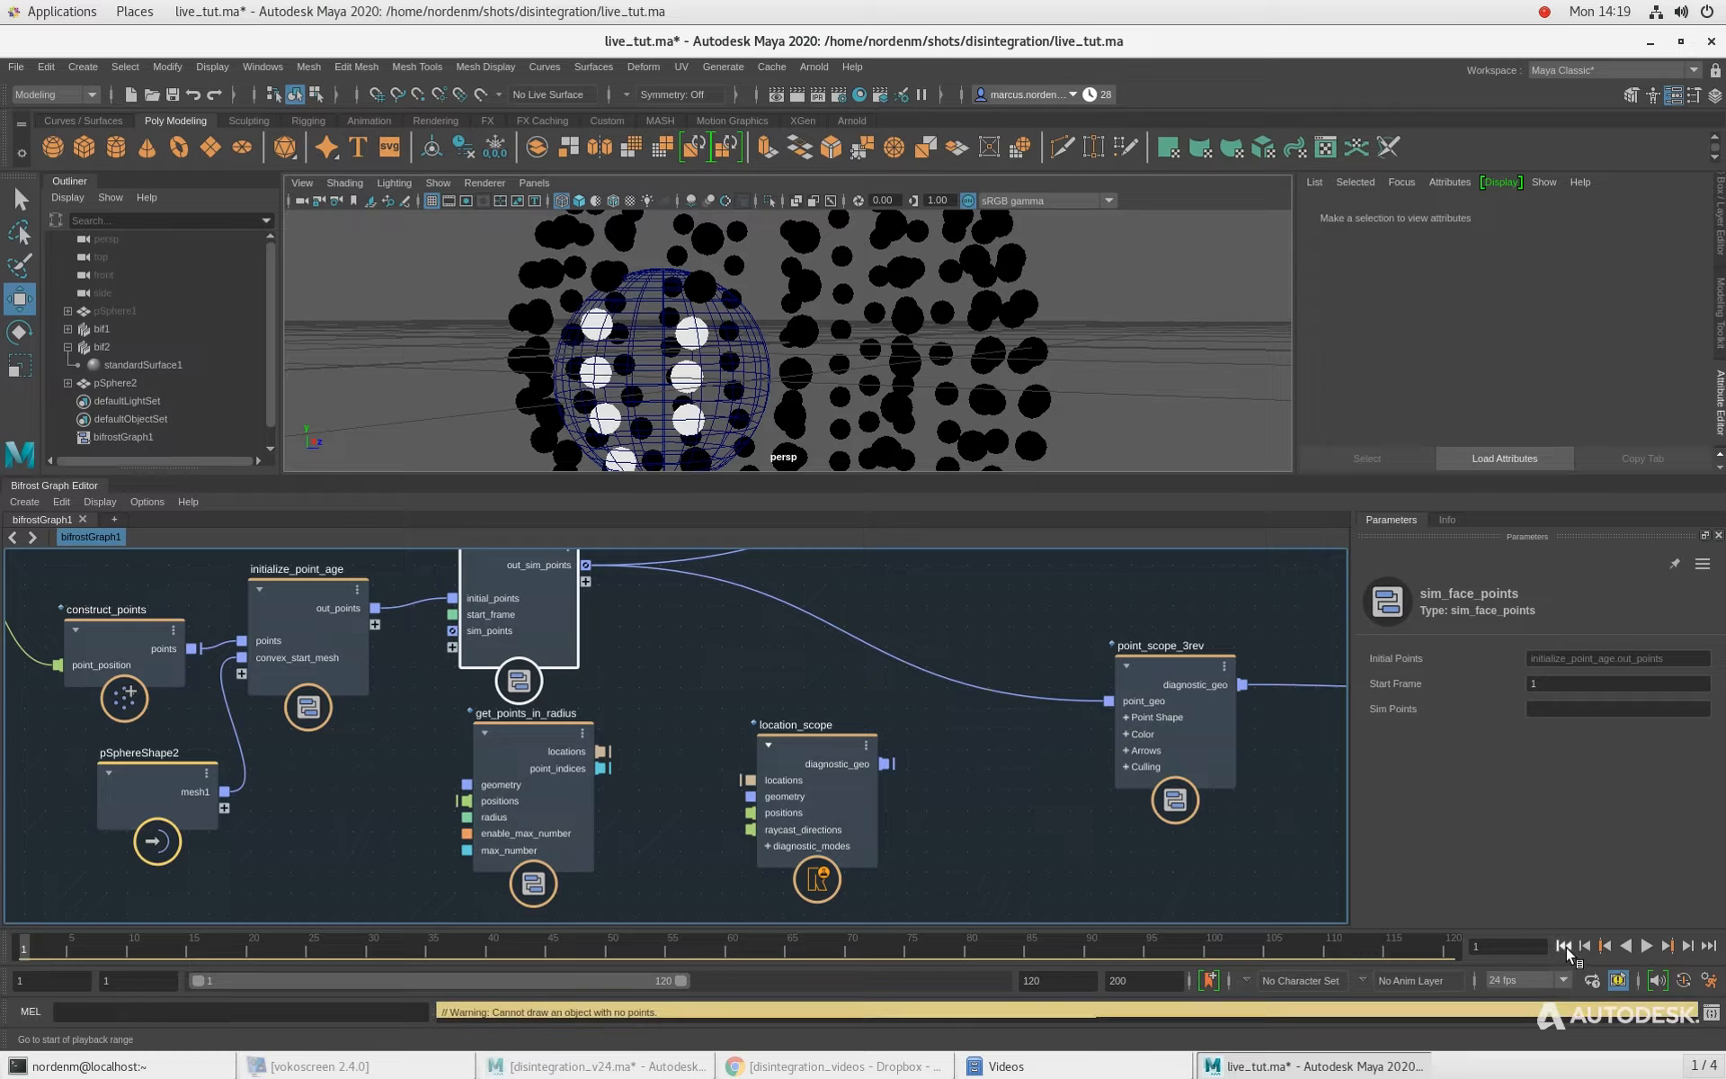
{"action": "left_click", "coordinate": [1647, 946]}
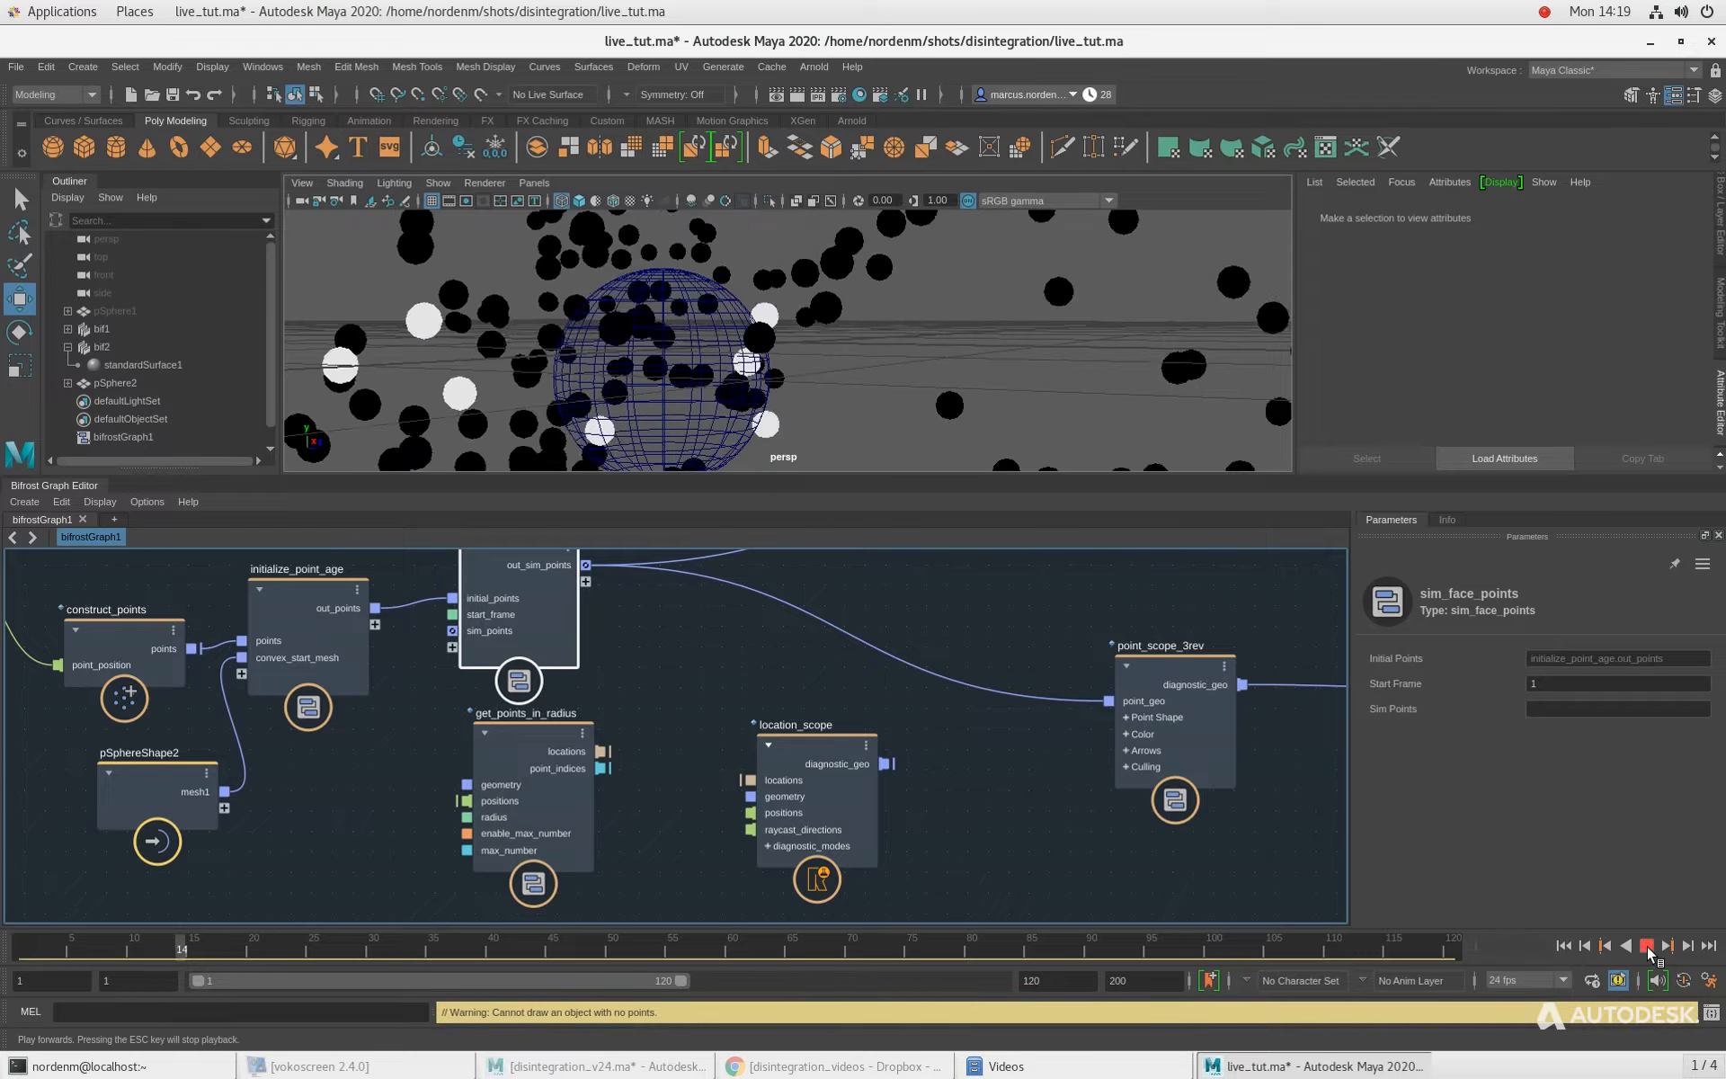
{"action": "left_click", "coordinate": [1563, 947]}
Step: Shift get_points_in_radius and location_scope away from sim_face_points and connect out_sim_points to the geometry input of get_points_in_radius
{"action": "scroll", "coordinate": [648, 689], "scroll_direction": "down", "scroll_amount": 3}
{"action": "middle_click_drag", "start_coordinate": [647, 690], "coordinate": [467, 739], "text": "alt"}
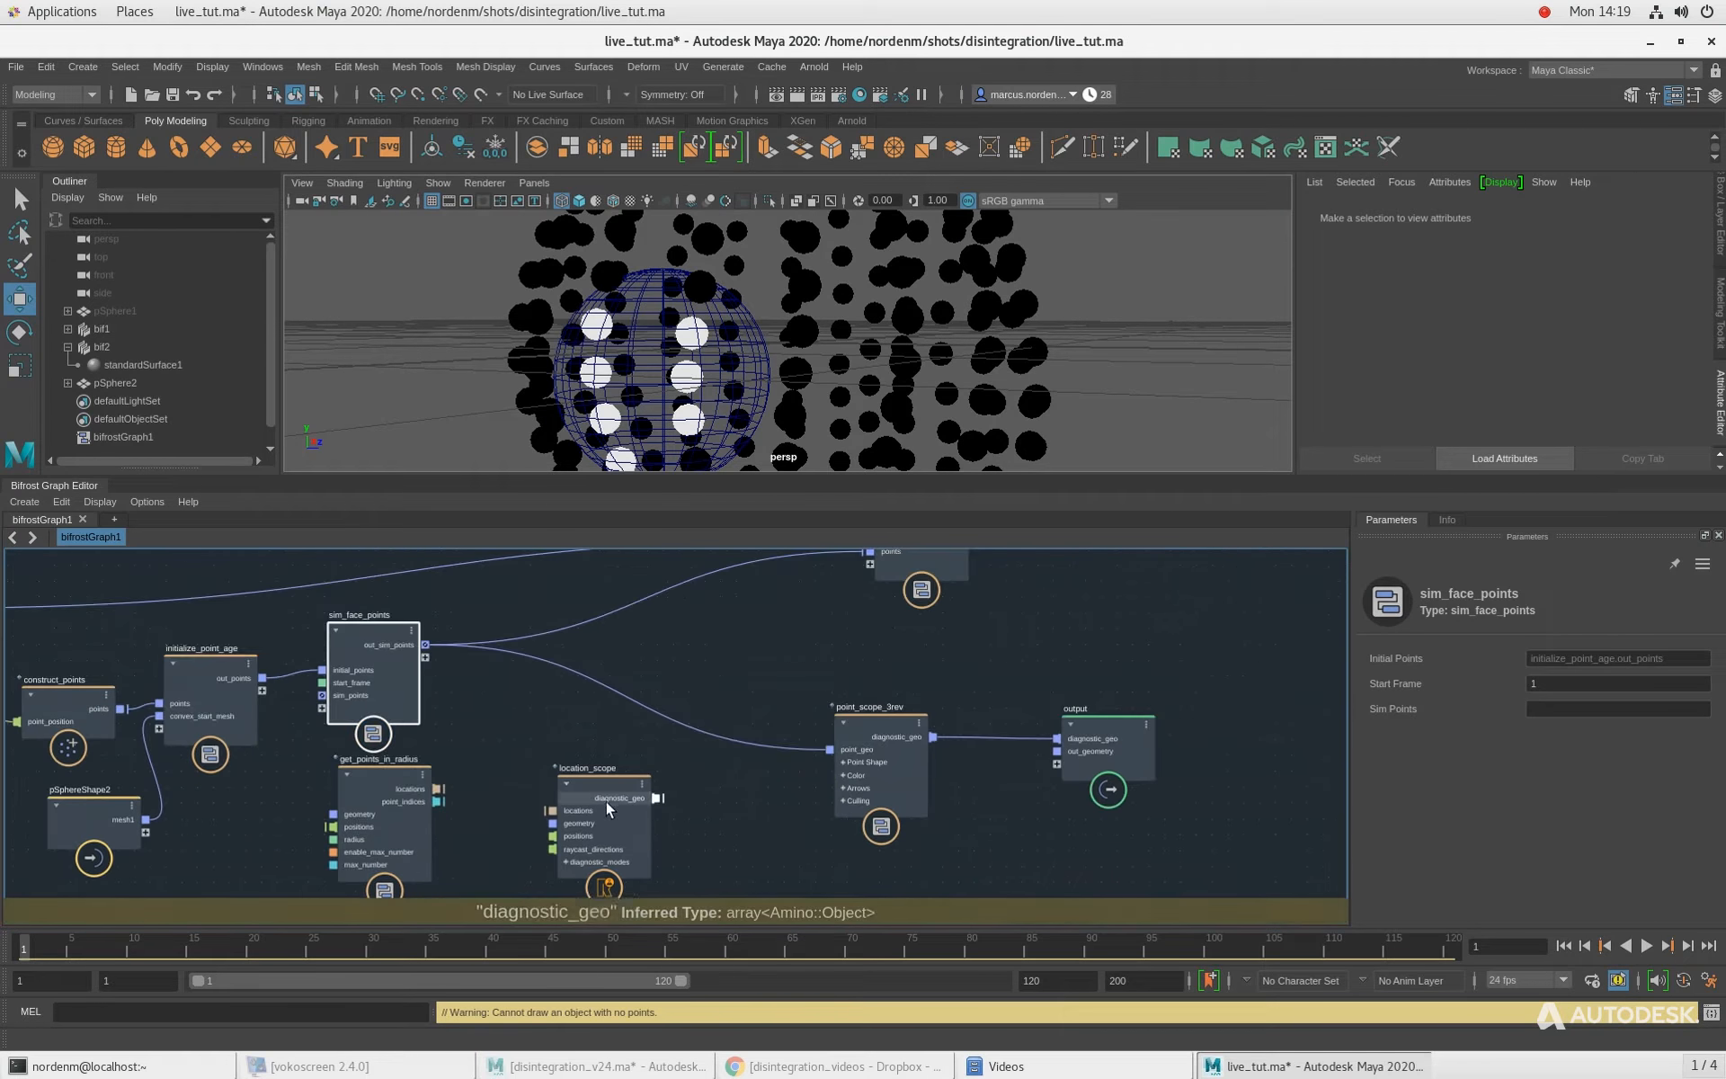
{"action": "left_click_drag", "start_coordinate": [605, 801], "coordinate": [687, 809]}
{"action": "left_click_drag", "start_coordinate": [407, 788], "coordinate": [519, 793]}
{"action": "left_click", "coordinate": [698, 801]}
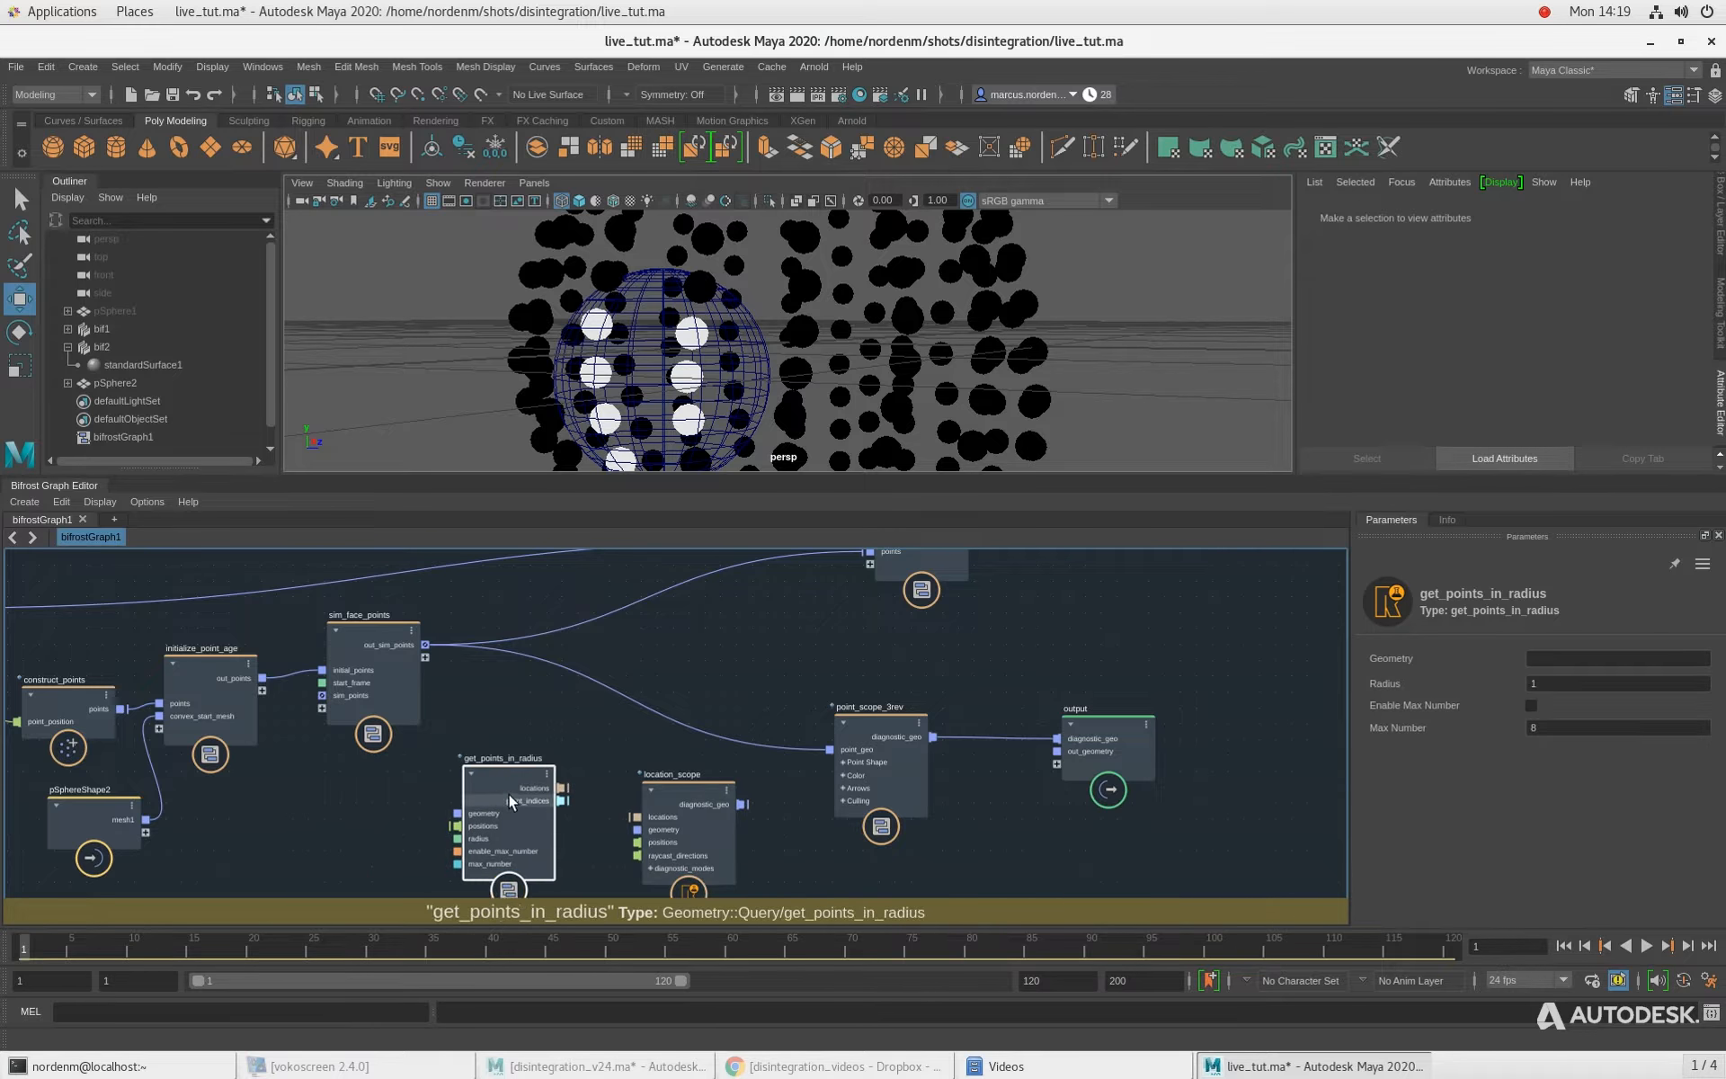
{"action": "left_click_drag", "start_coordinate": [425, 645], "coordinate": [525, 759]}
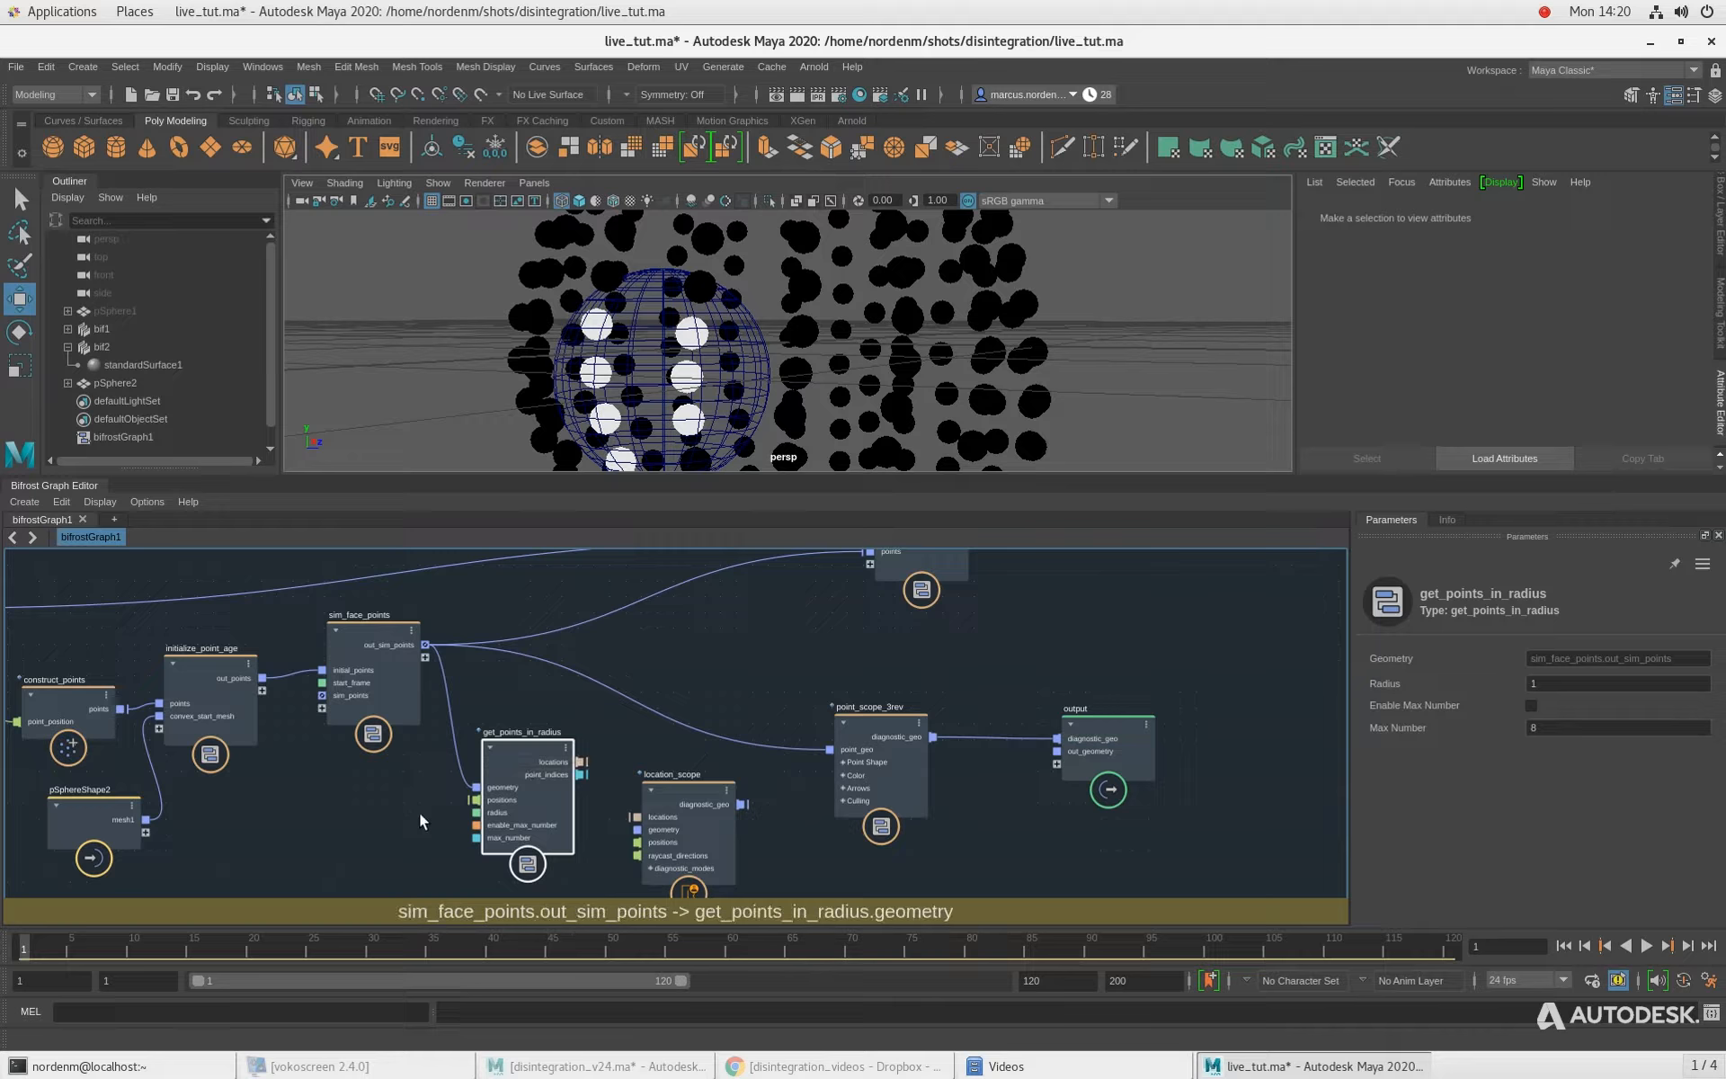
{"action": "left_click_drag", "start_coordinate": [682, 433], "coordinate": [615, 373], "text": "alt"}
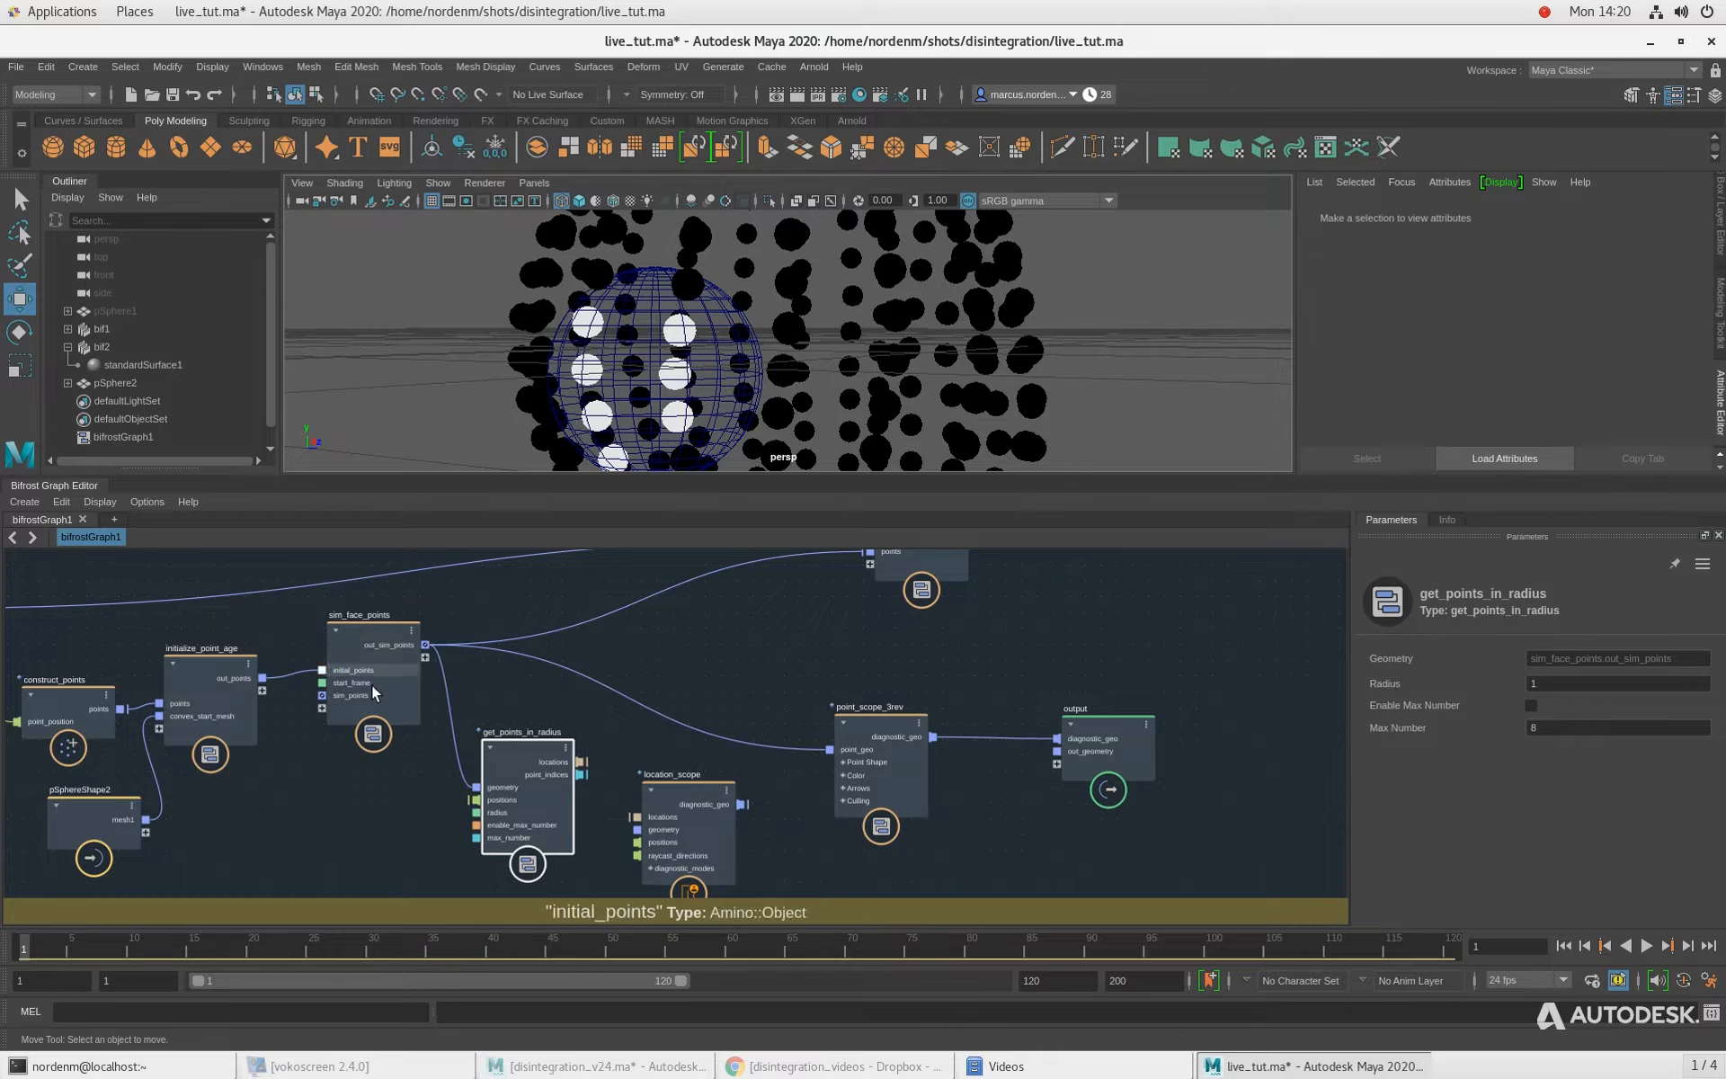
Step: Inside initialize_point_age, add a get_point_position node and feed its geometry from the out_geometry of the point_age property node
{"action": "double_click", "coordinate": [208, 673]}
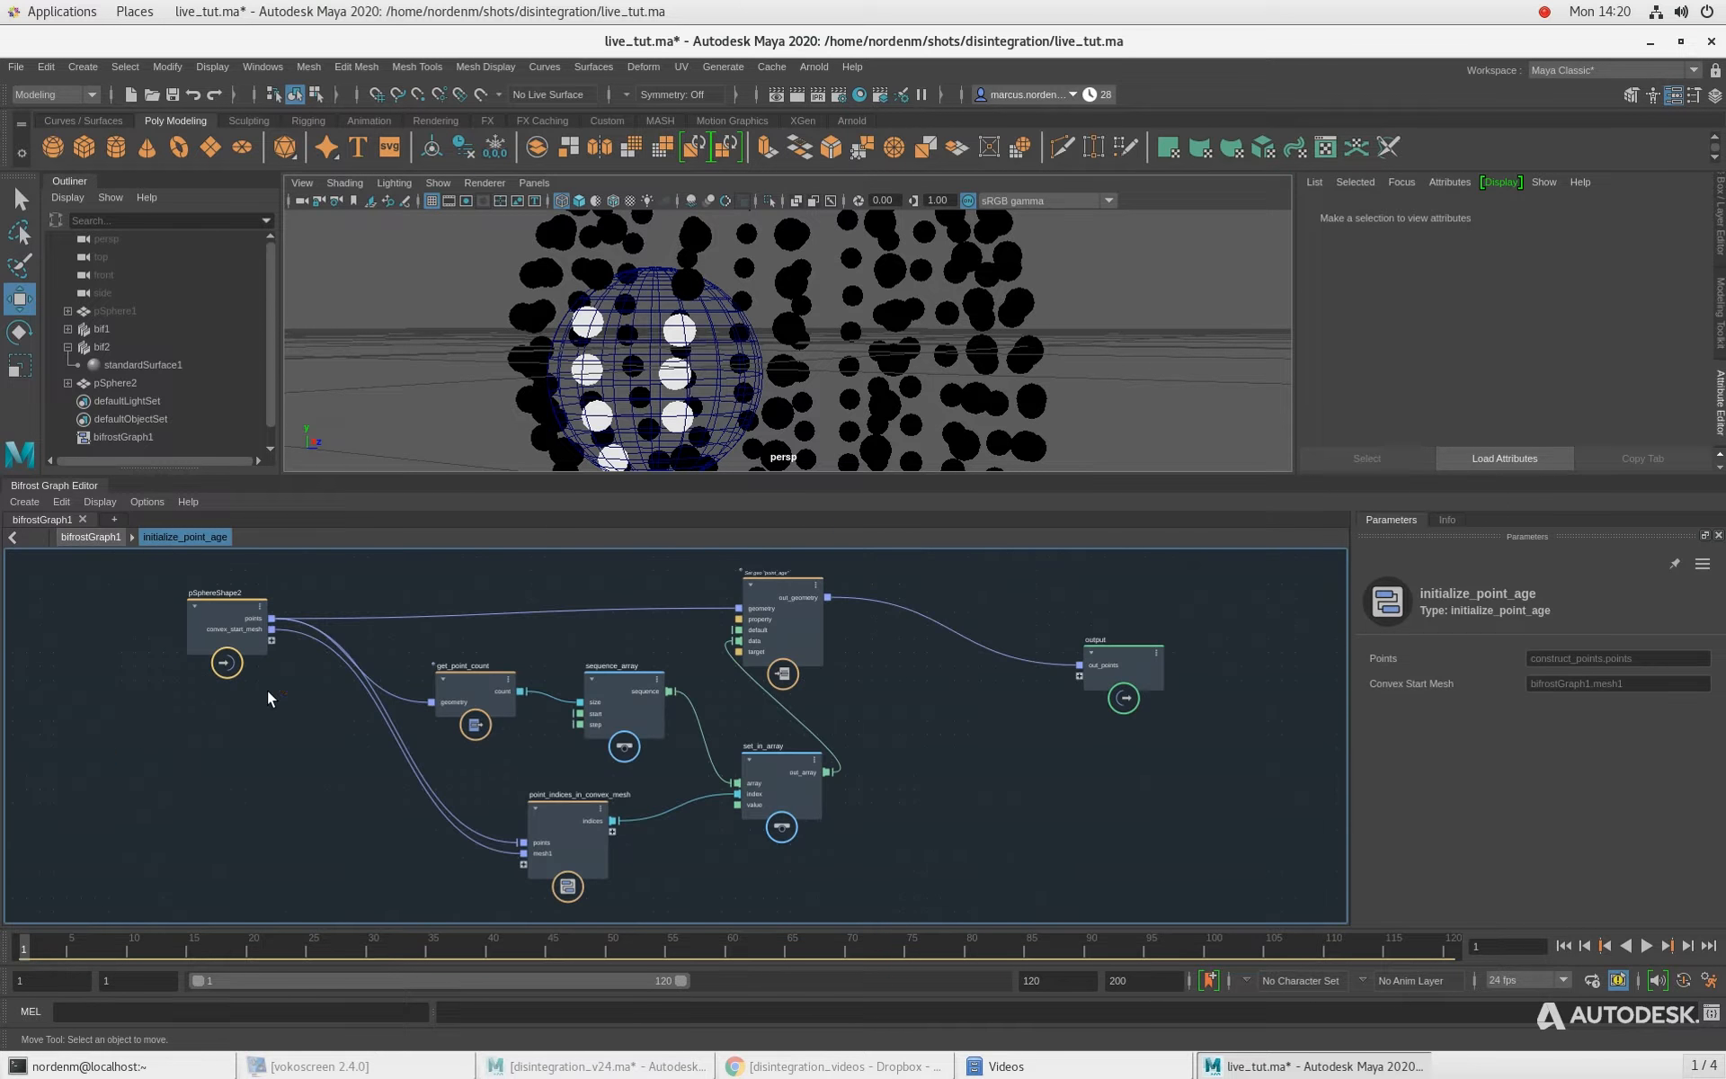
{"action": "scroll", "coordinate": [947, 728], "scroll_direction": "up", "scroll_amount": 2}
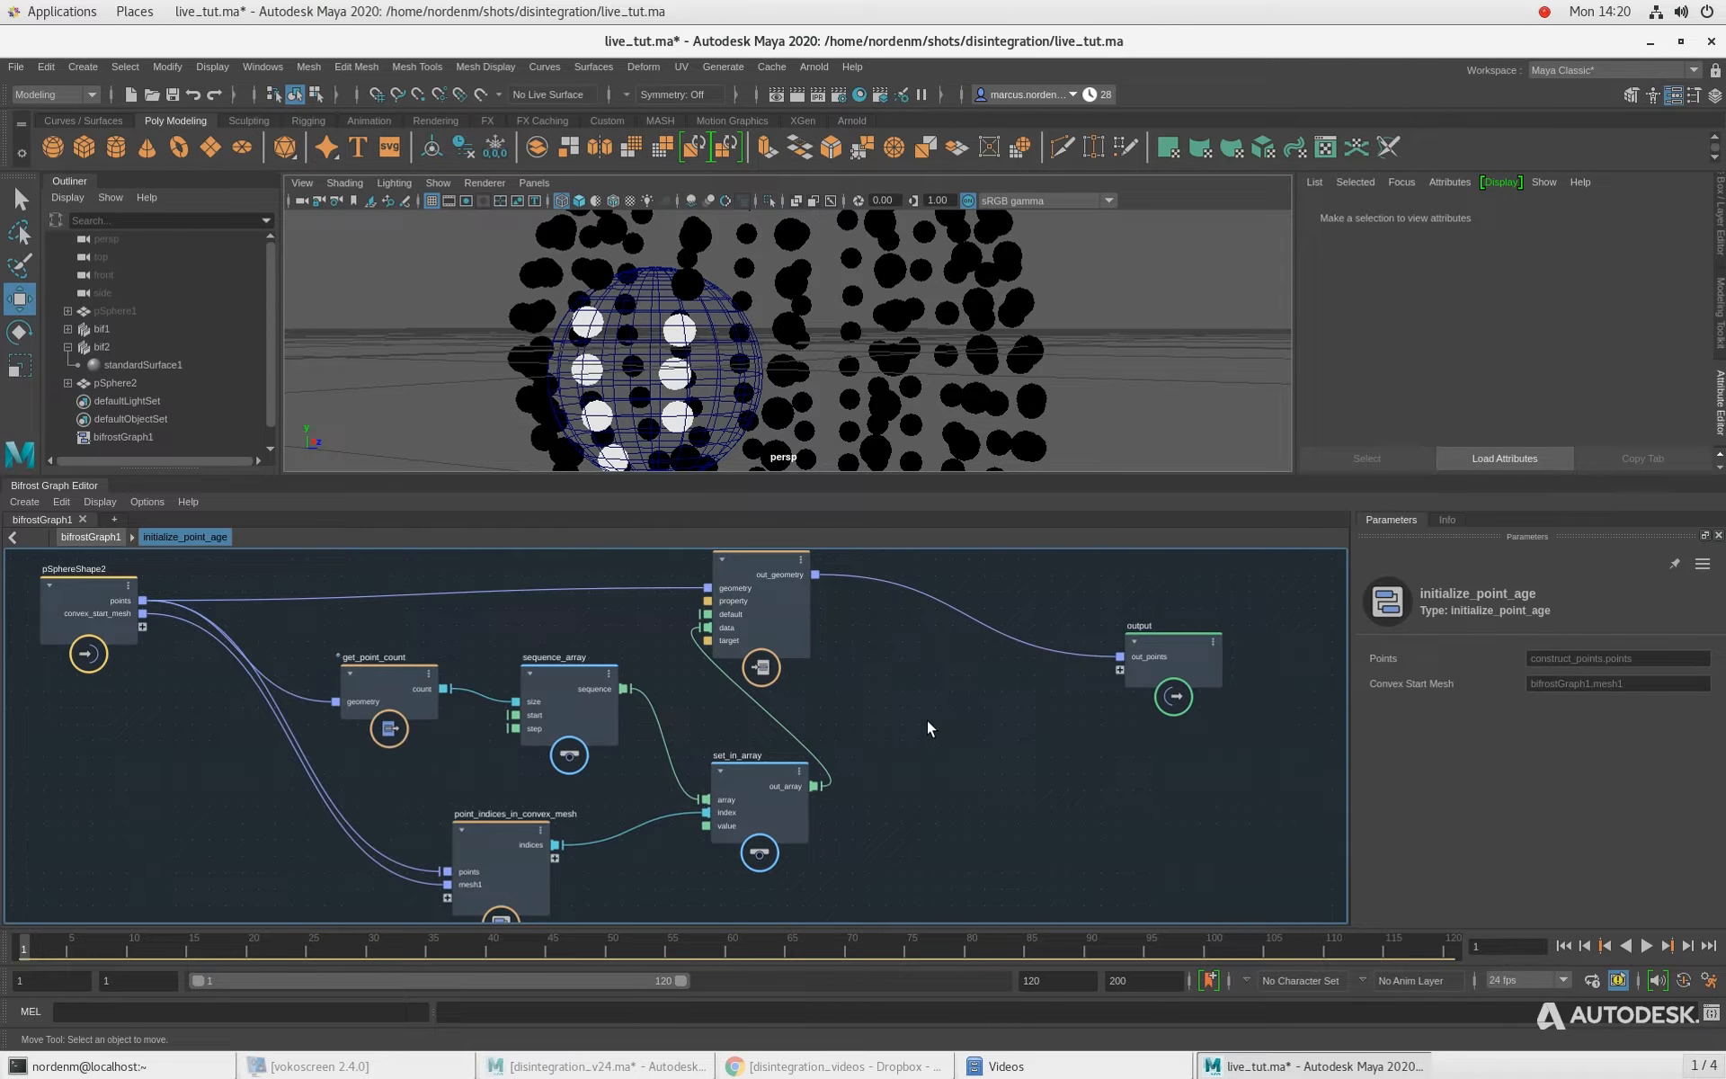
{"action": "key", "text": "Tab"}
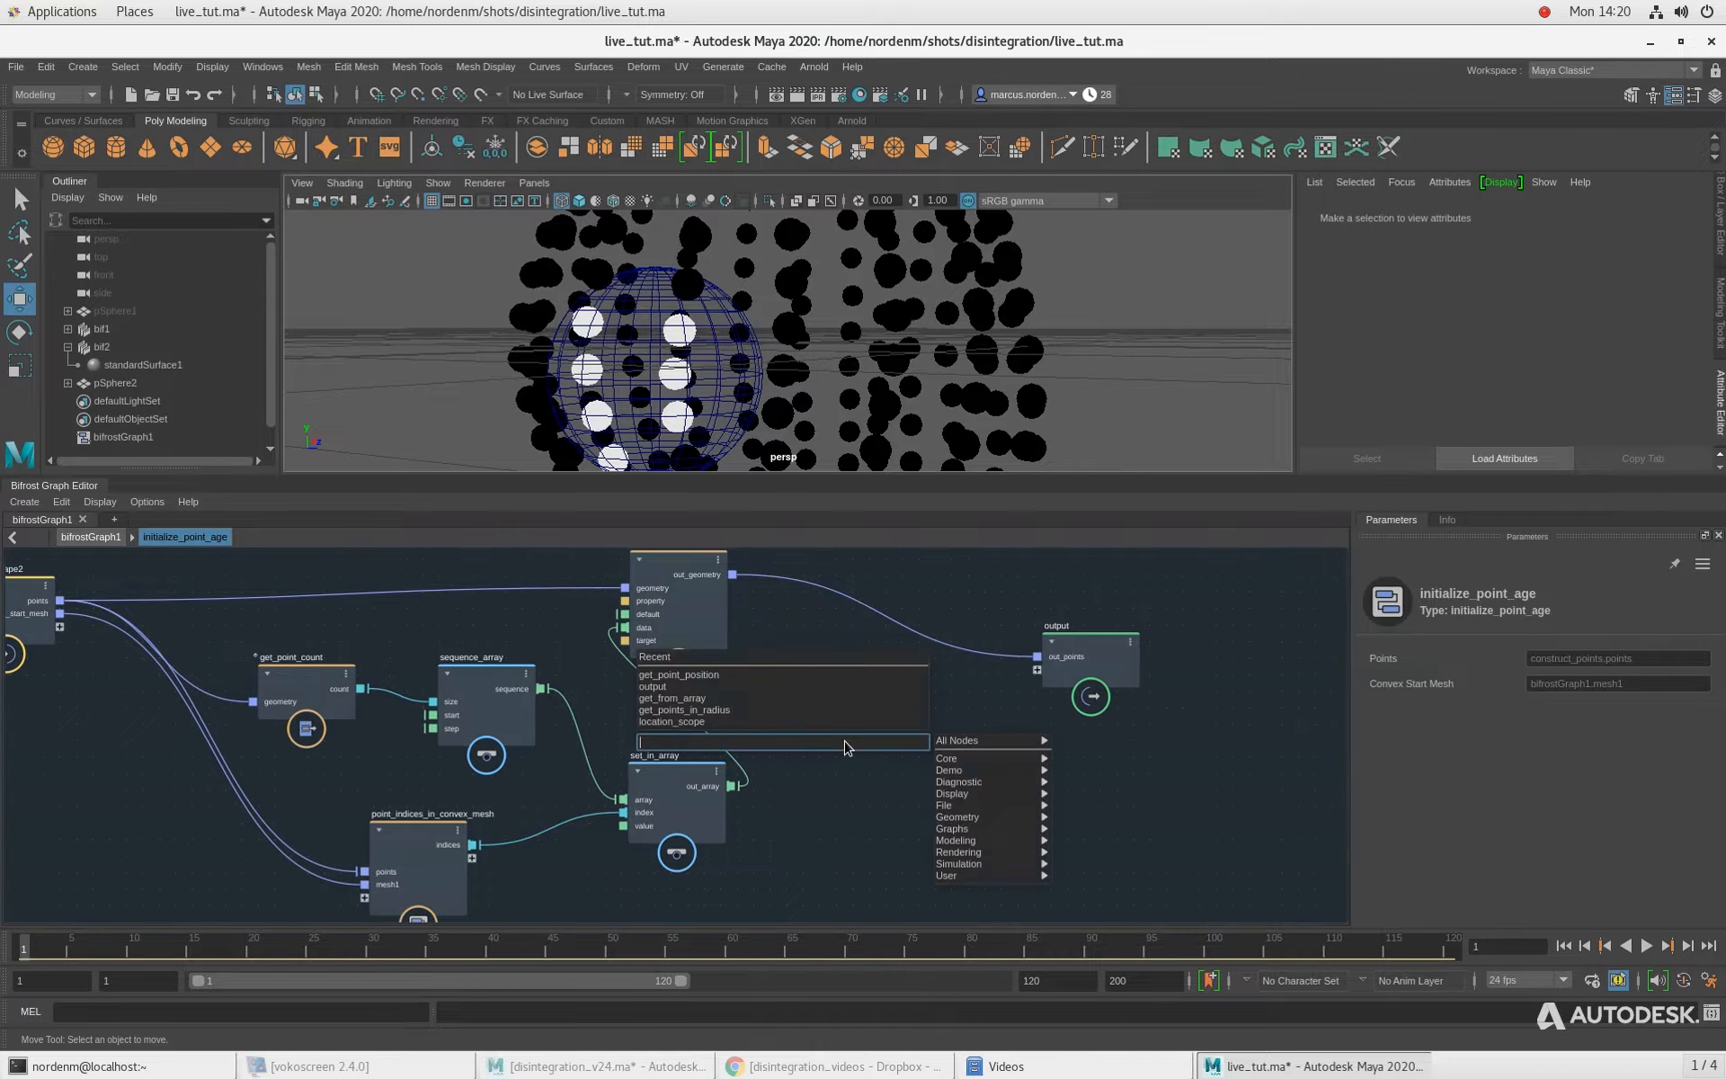
{"action": "type", "text": "get_po"}
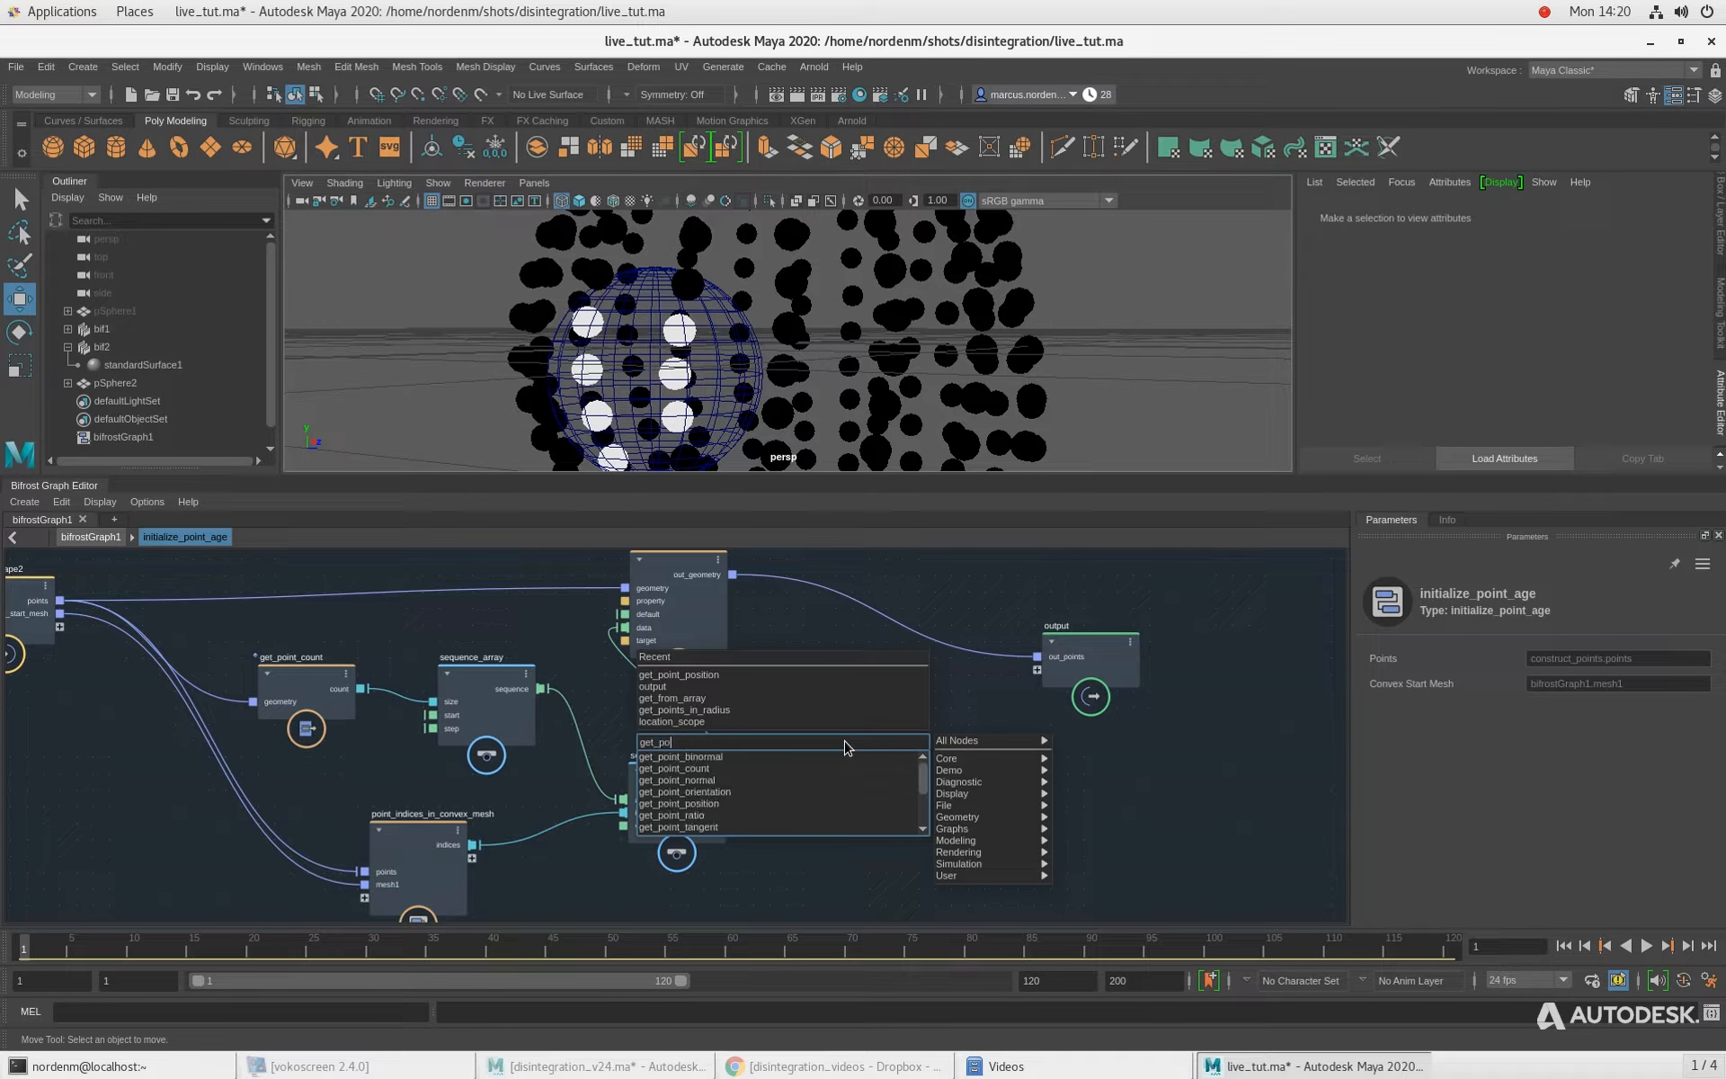
{"action": "key", "text": "Down"}
{"action": "key", "text": "Down"}
{"action": "key", "text": "Down"}
{"action": "key", "text": "Down"}
{"action": "key", "text": "Down"}
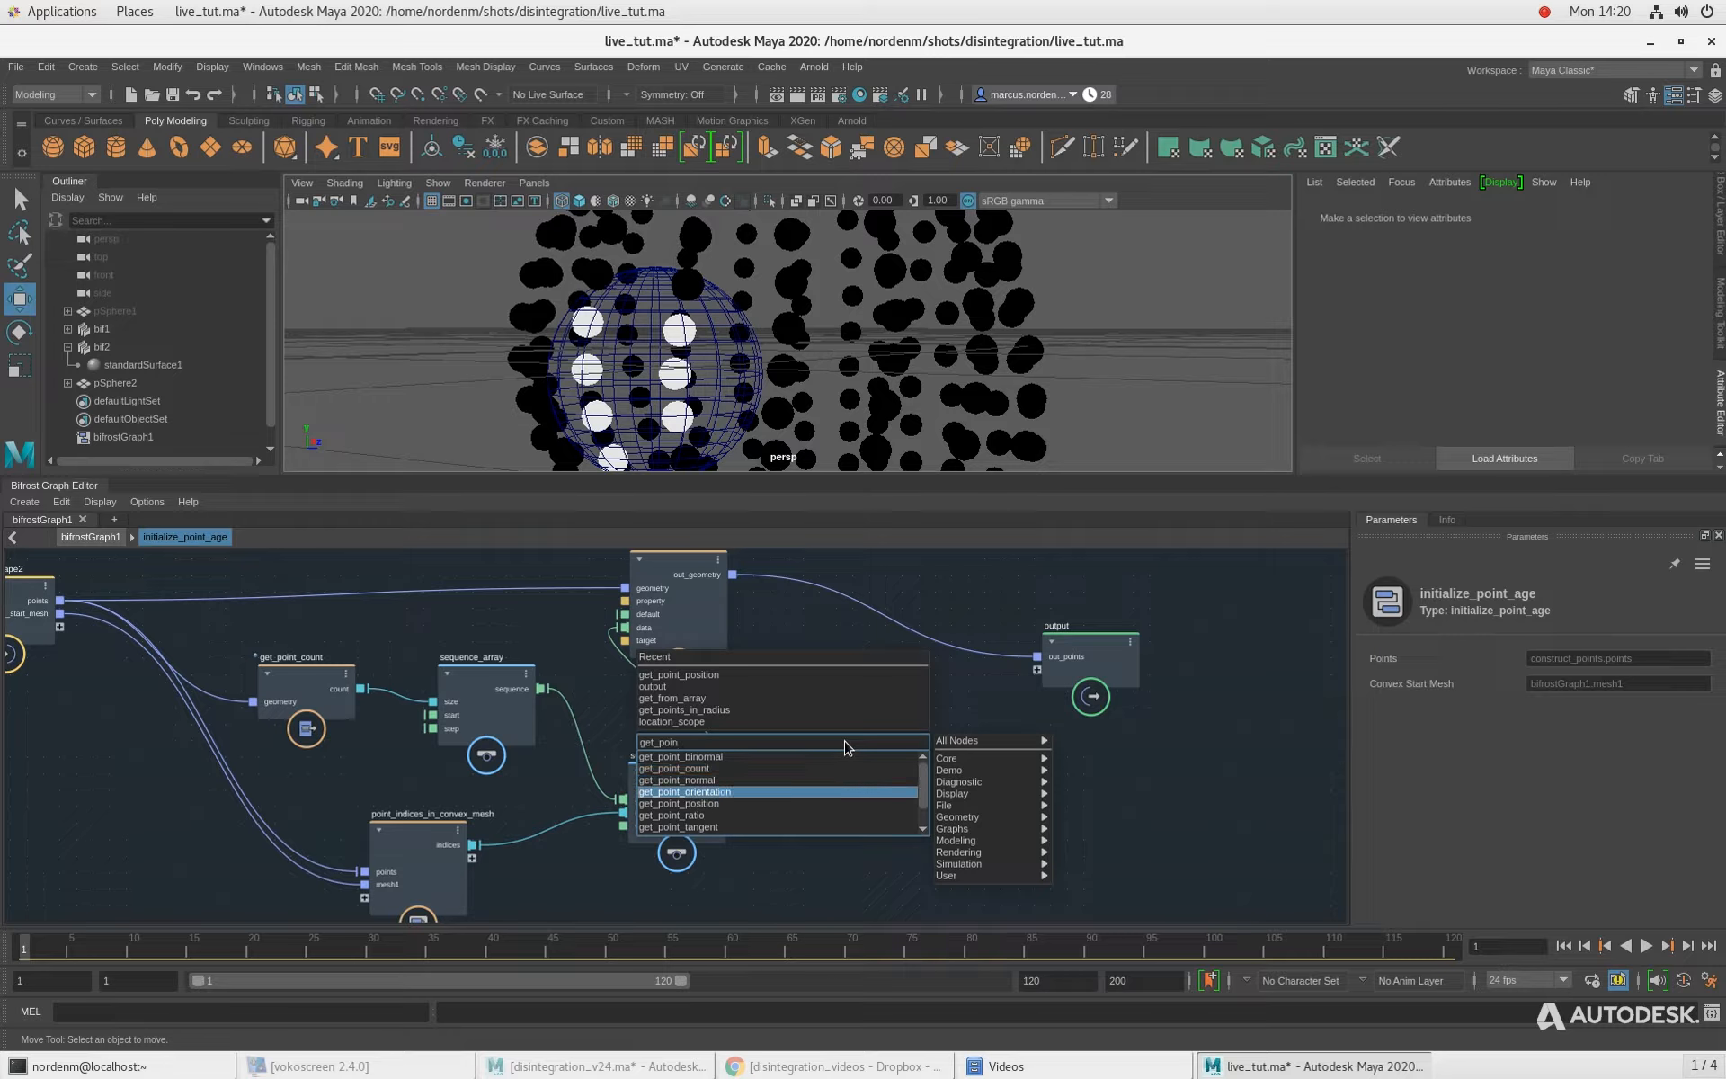
{"action": "key", "text": "Return"}
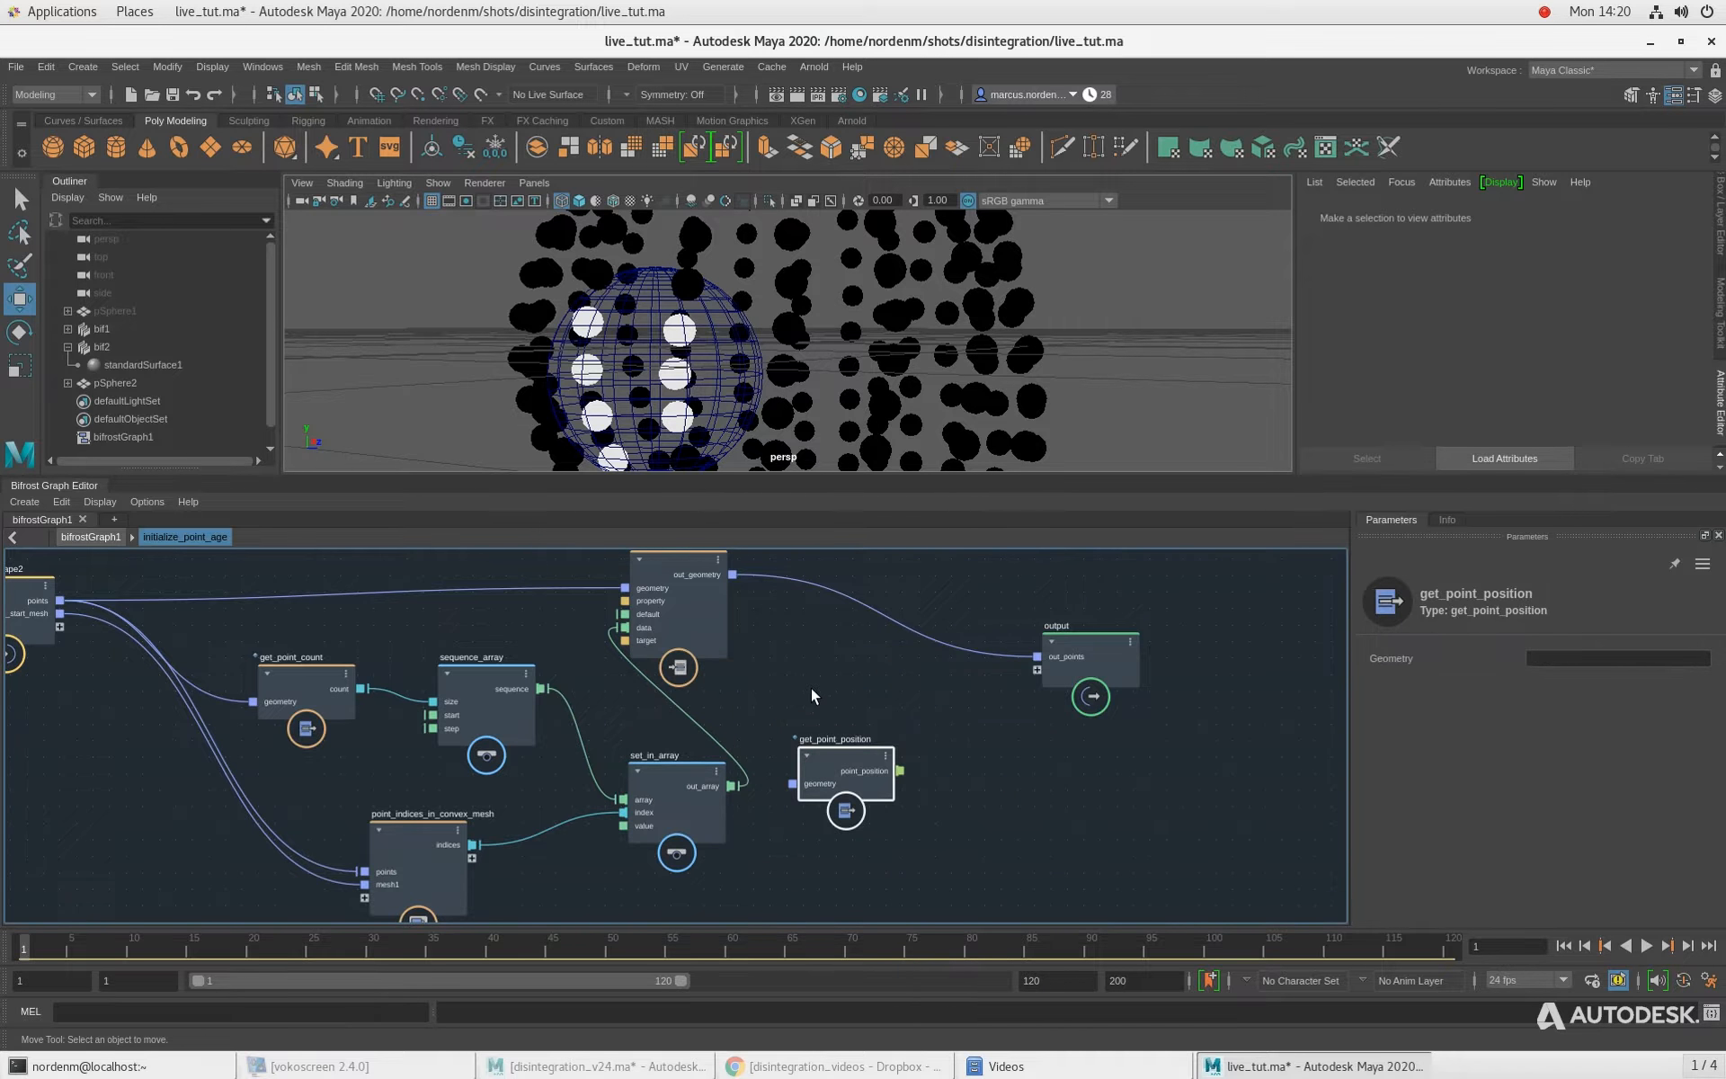
{"action": "left_click_drag", "start_coordinate": [686, 616], "coordinate": [746, 824]}
Step: Add a get_from_array node with point_position connected to its array and the indices of point_indices_in_convex_mesh connected to its index
{"action": "key", "text": "Tab"}
{"action": "type", "text": "get"}
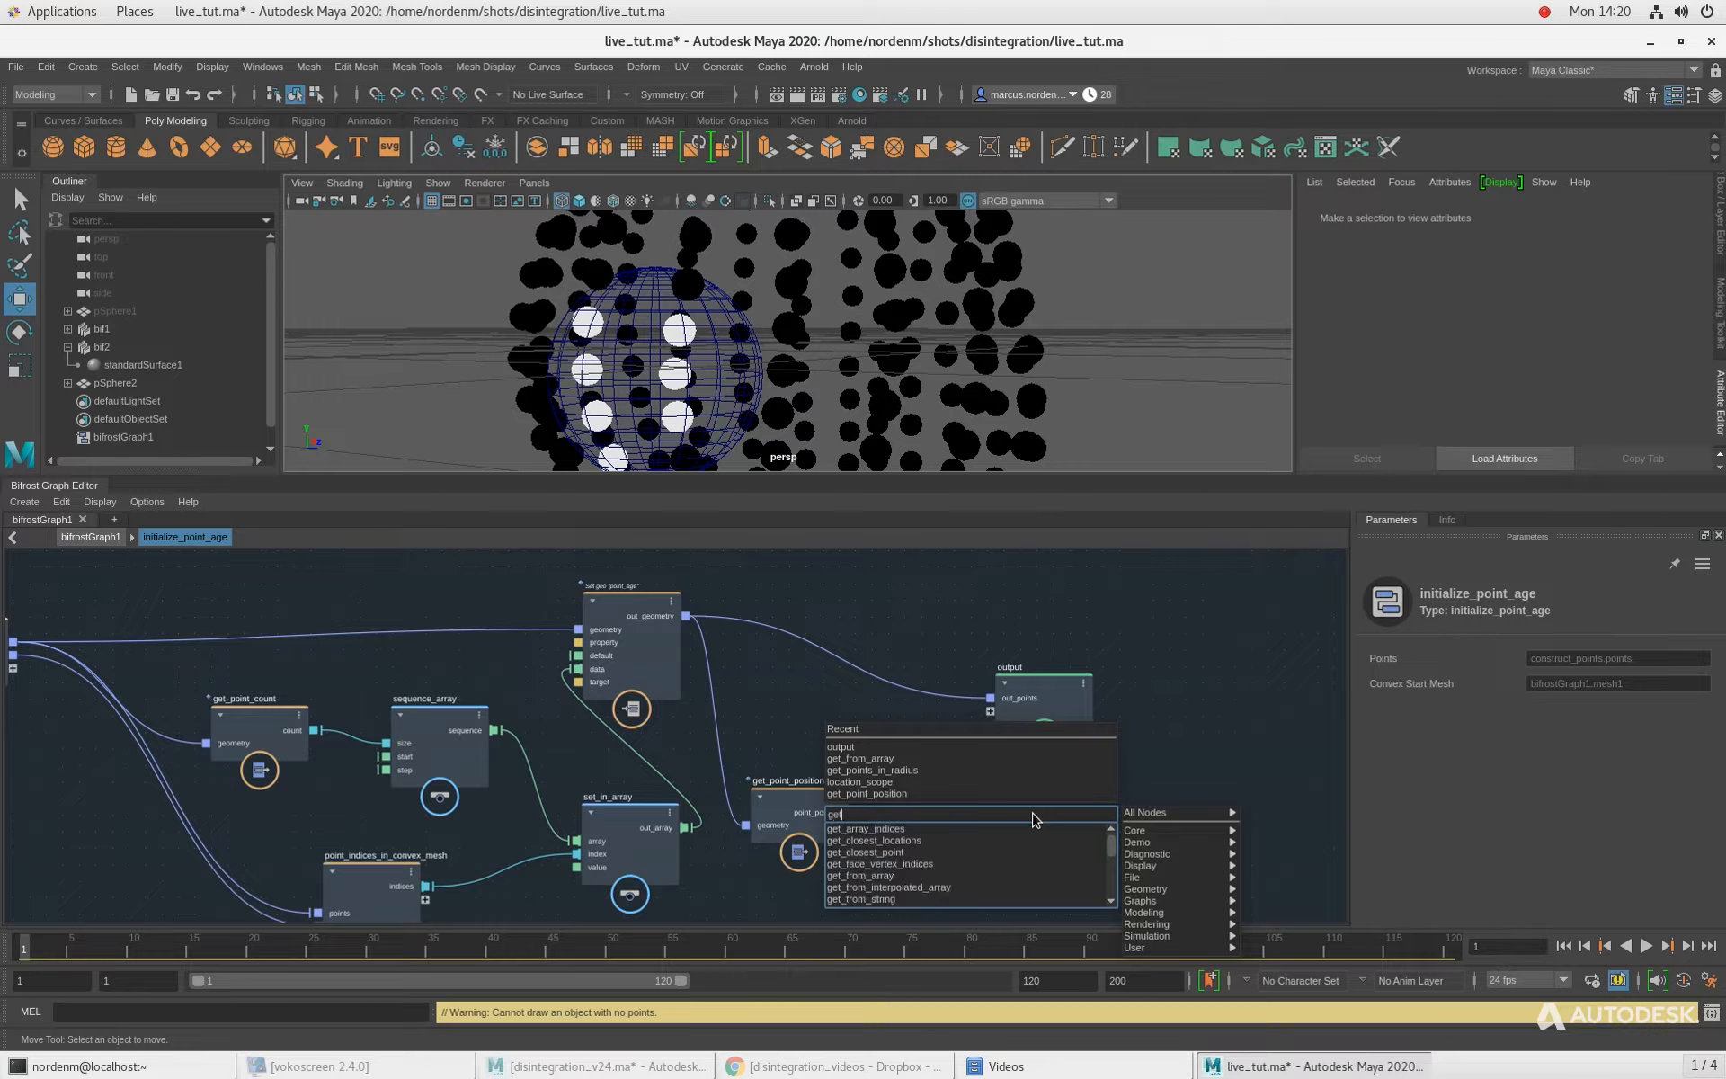
{"action": "type", "text": "-from"}
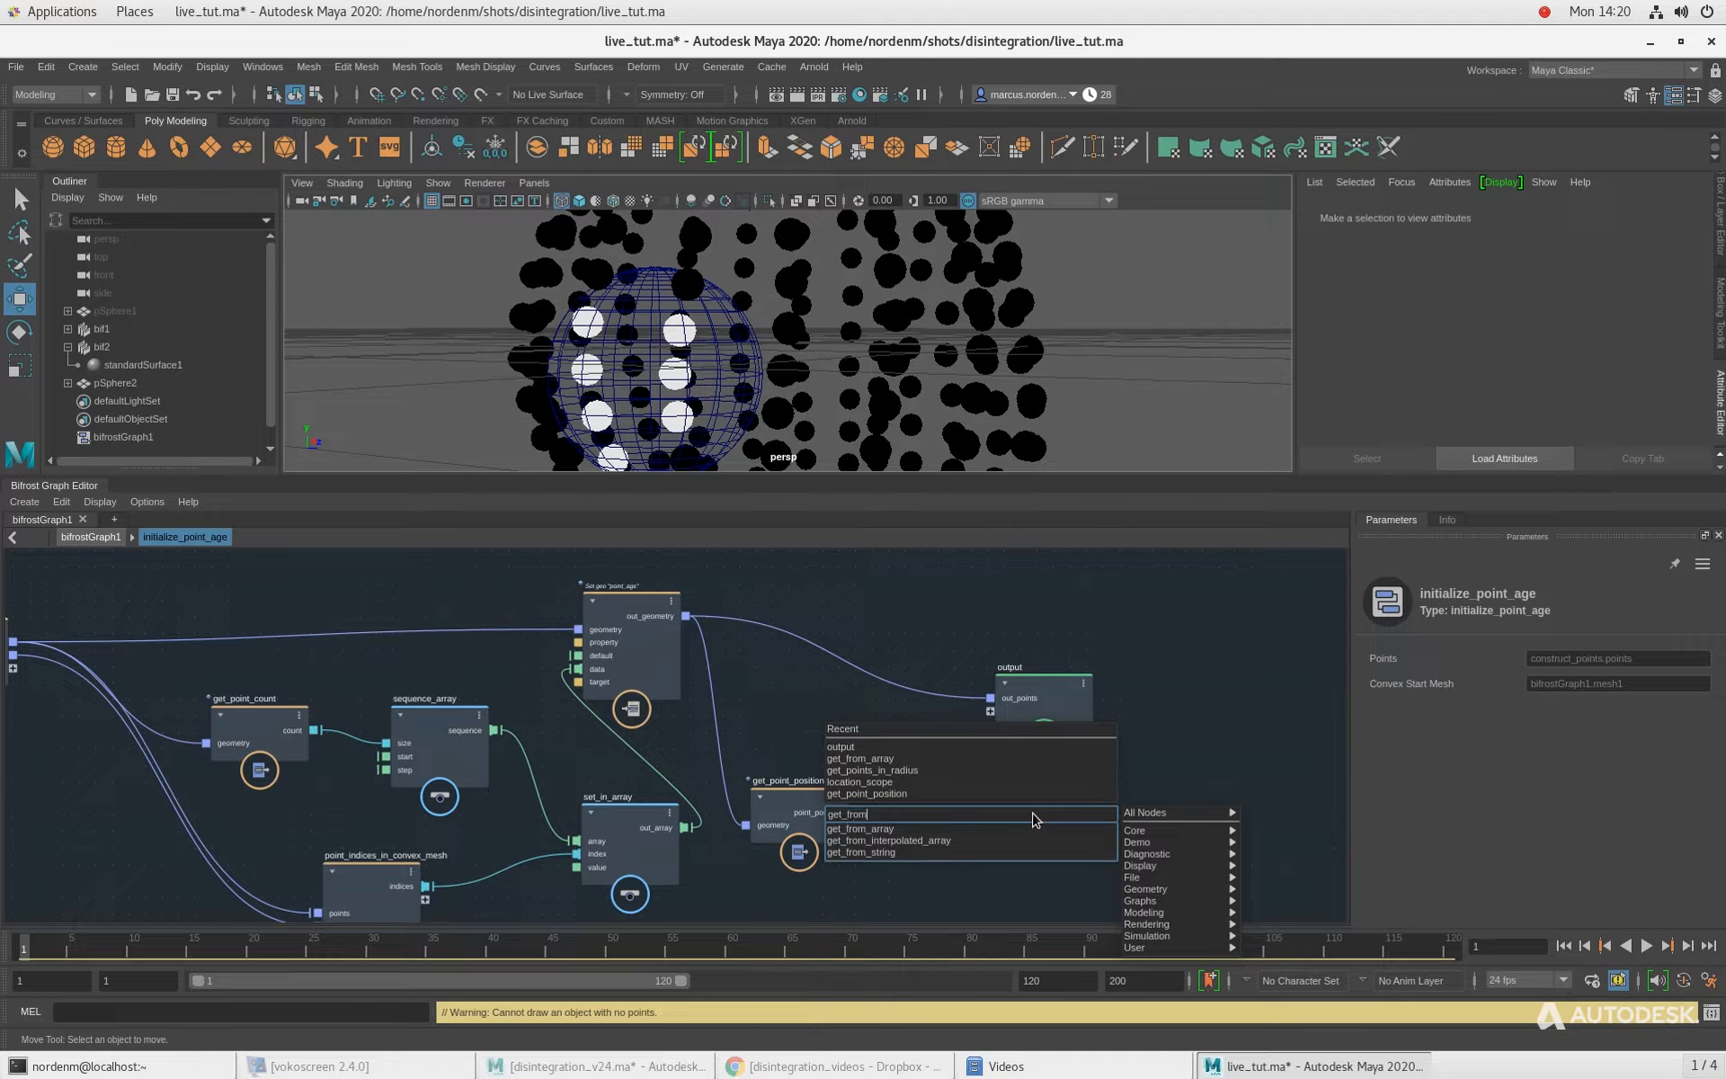
{"action": "key", "text": "Return"}
{"action": "scroll", "coordinate": [966, 774], "scroll_direction": "up", "scroll_amount": 1}
{"action": "left_click_drag", "start_coordinate": [1002, 838], "coordinate": [959, 796]}
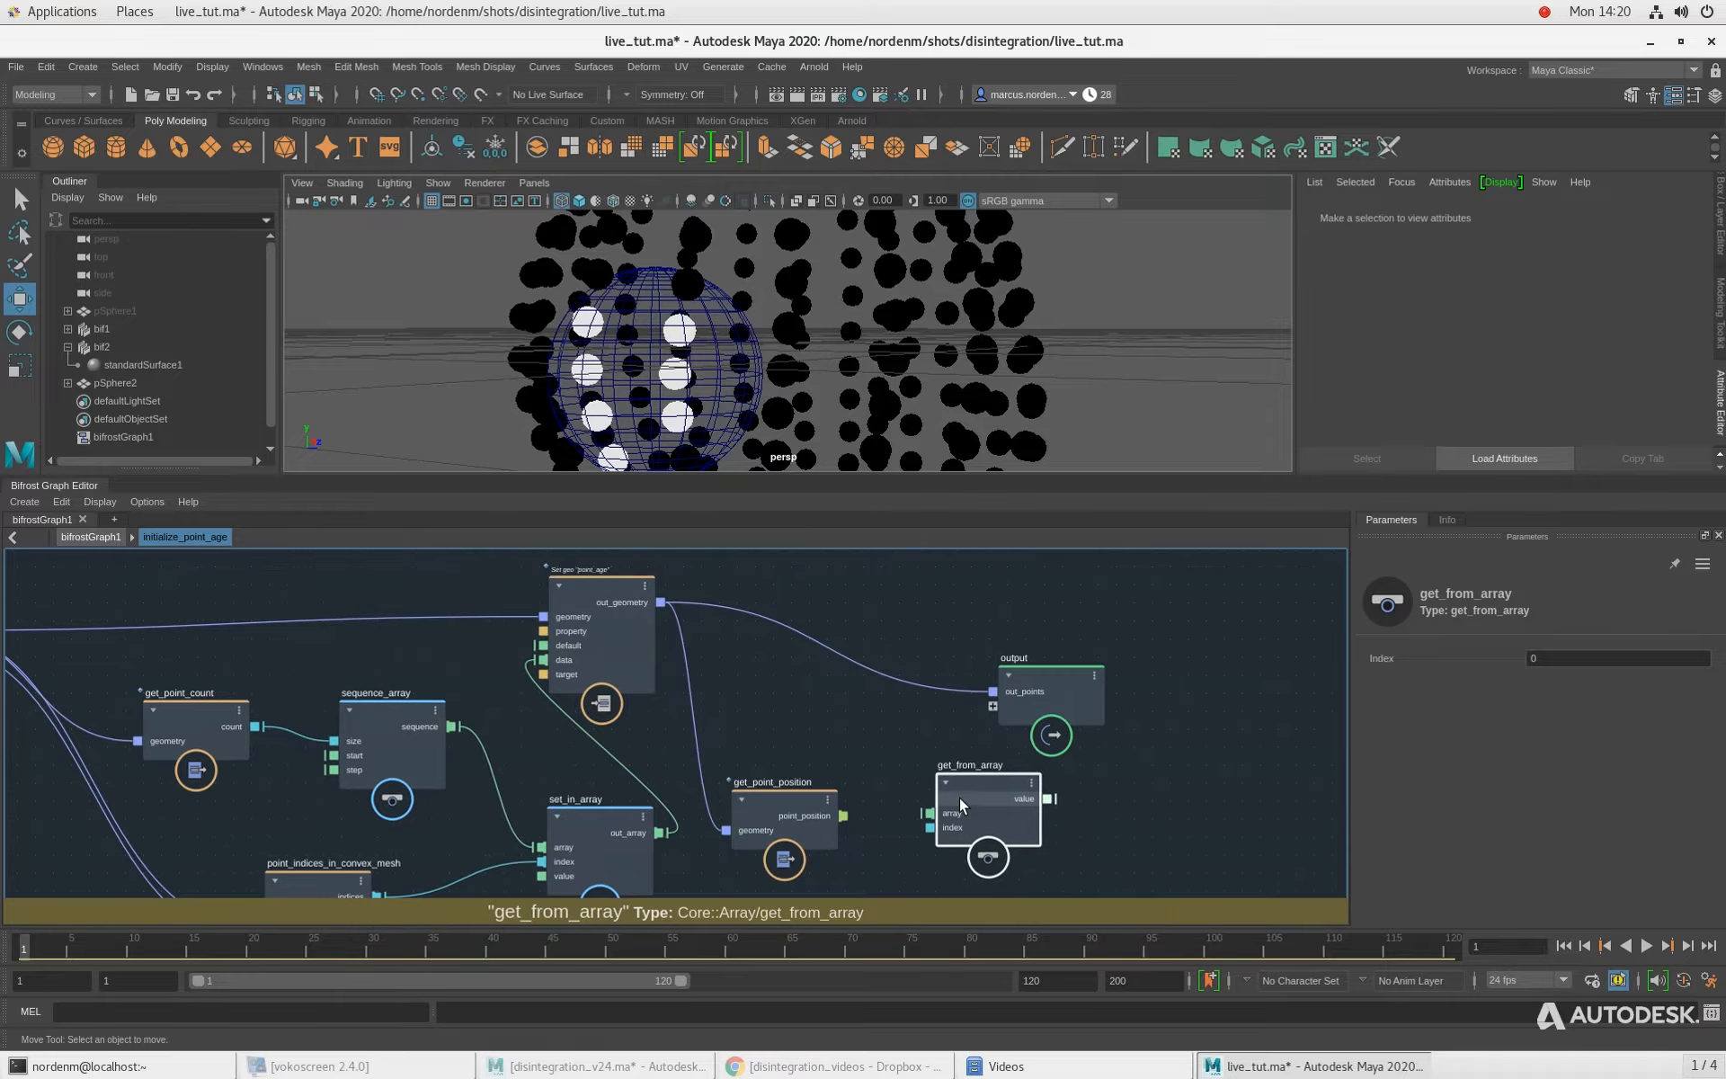
{"action": "left_click_drag", "start_coordinate": [849, 815], "coordinate": [916, 806]}
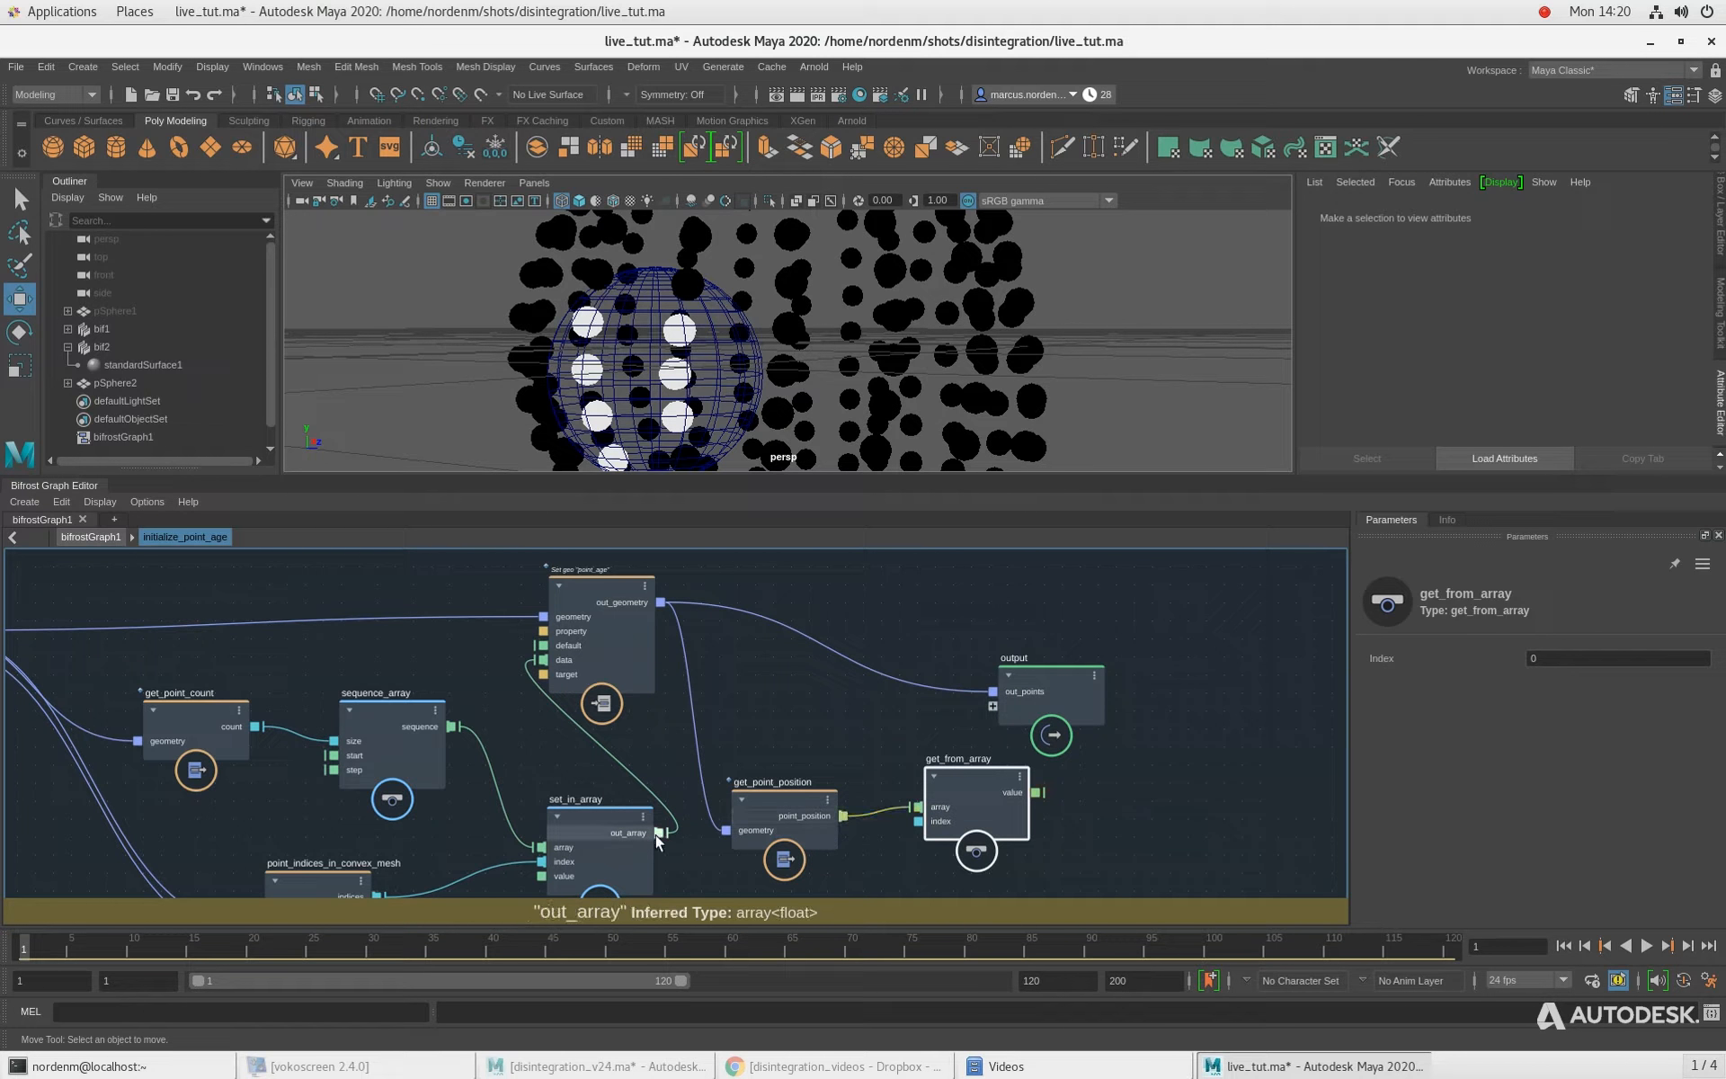
{"action": "middle_click_drag", "start_coordinate": [492, 768], "coordinate": [527, 726], "text": "alt"}
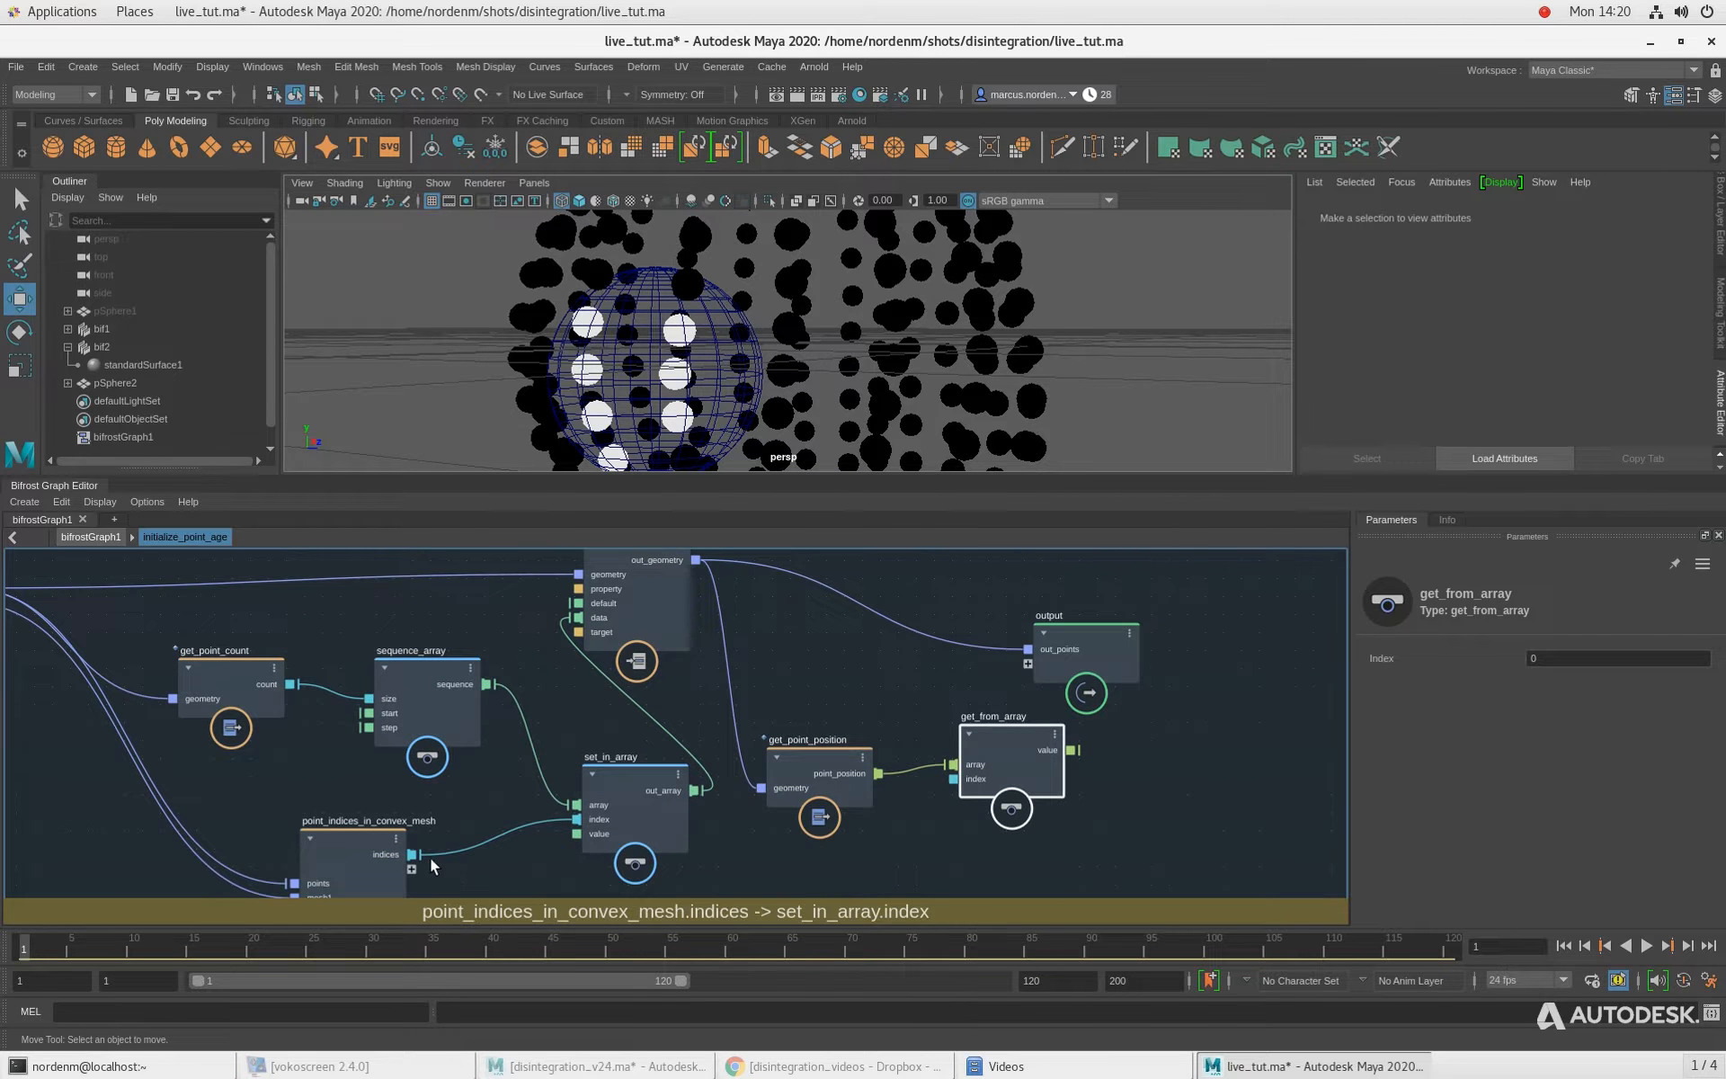
{"action": "left_click_drag", "start_coordinate": [412, 854], "coordinate": [953, 779]}
Step: Expose the get_from_array value as an output of initialize_point_age and connect it to the positions of get_points_in_radius in bifrostGraph1
{"action": "left_click_drag", "start_coordinate": [1073, 753], "coordinate": [1031, 664]}
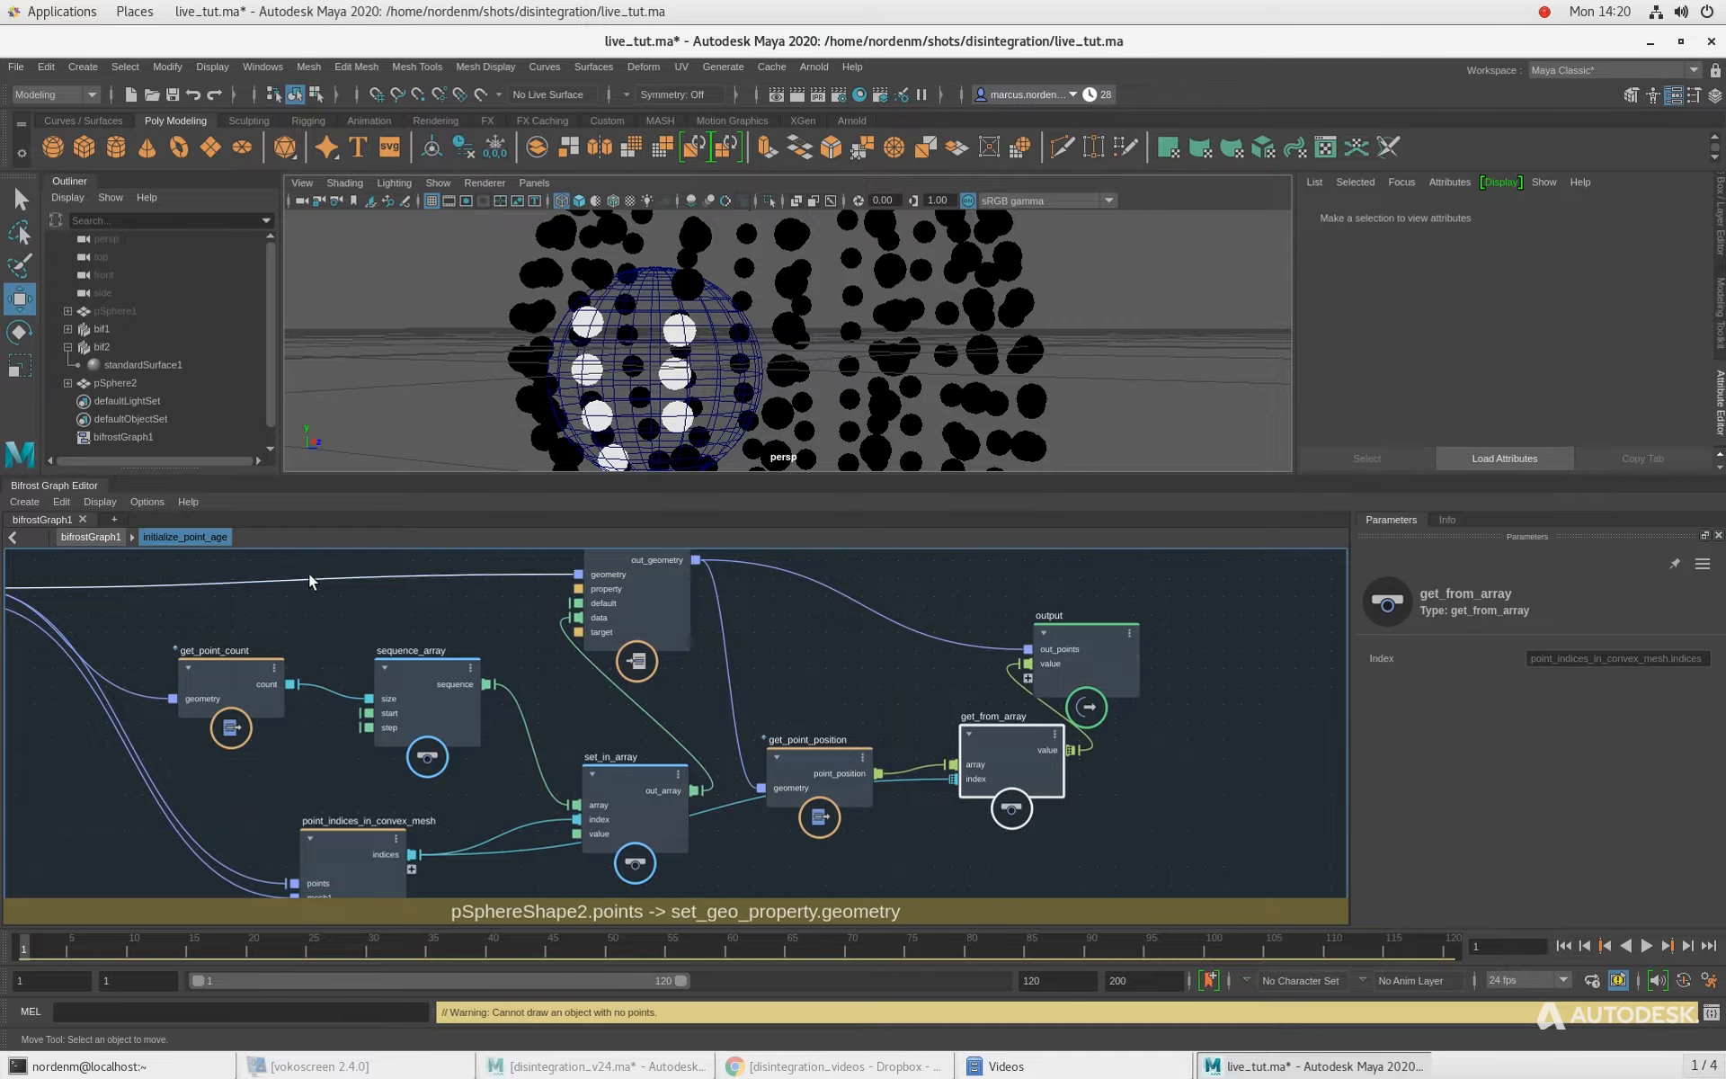
{"action": "left_click", "coordinate": [90, 537]}
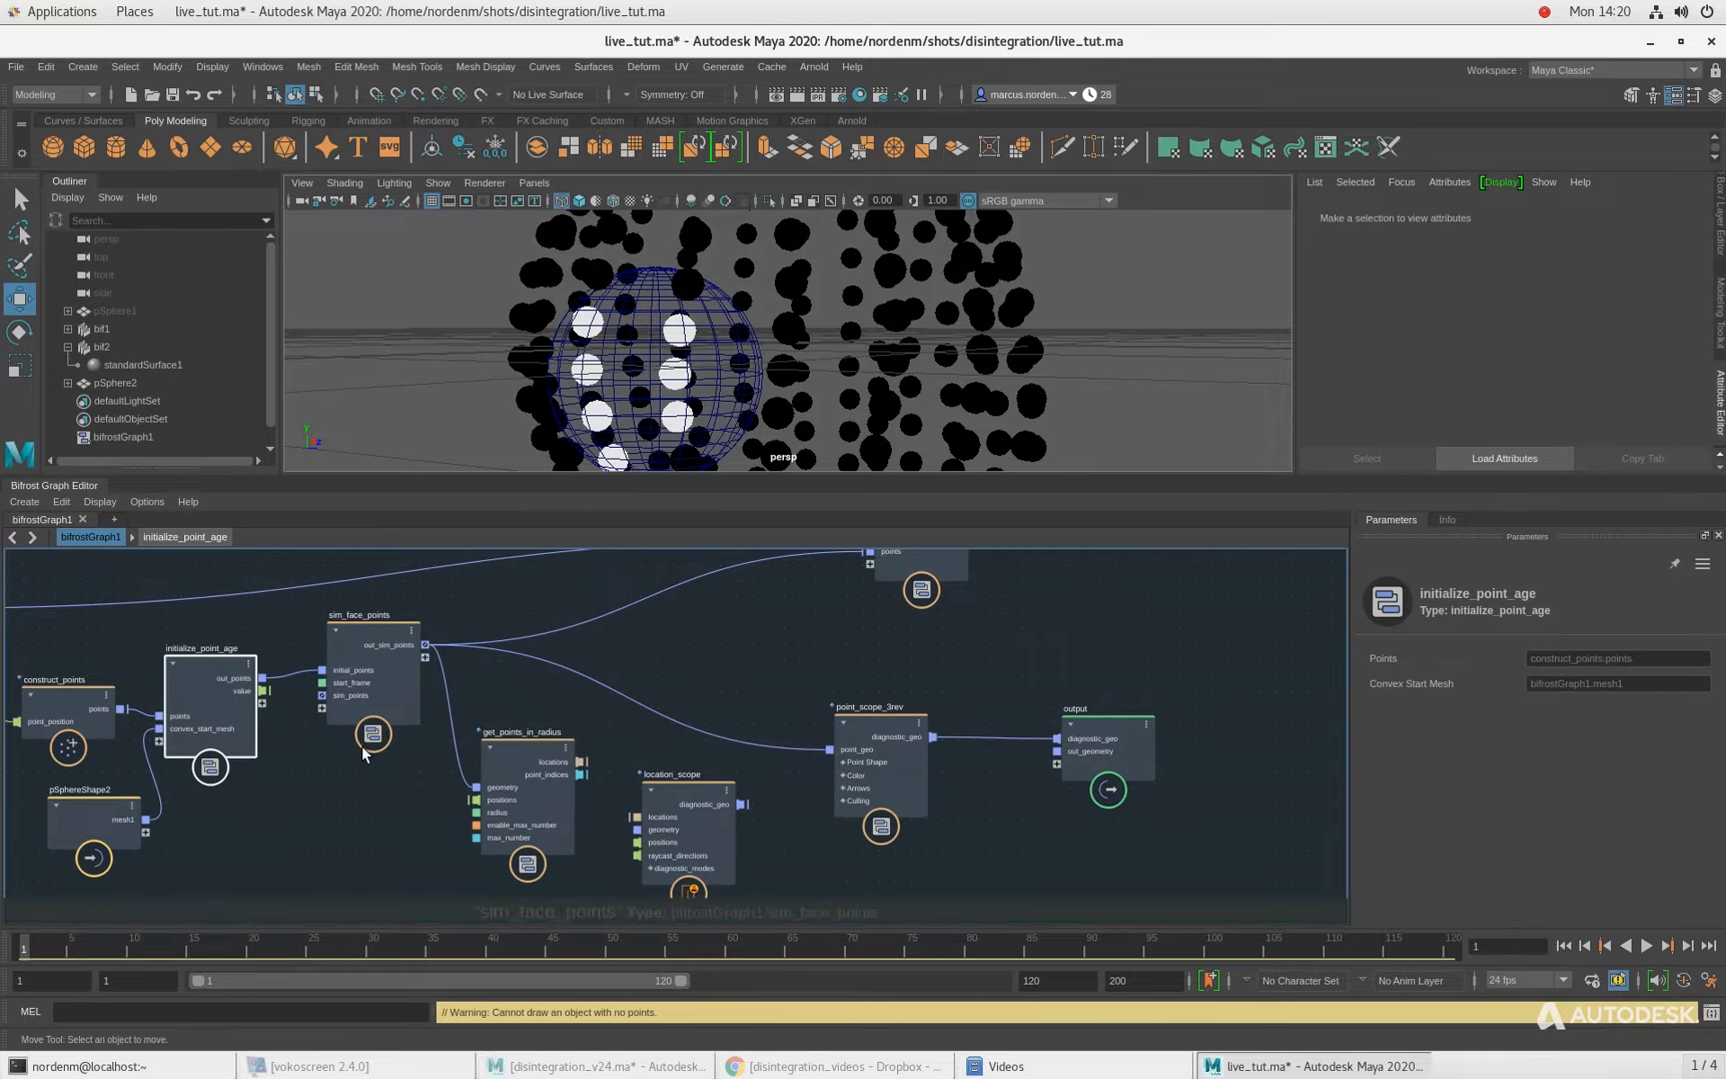
{"action": "middle_click_drag", "start_coordinate": [336, 809], "coordinate": [337, 806], "text": "alt"}
{"action": "left_click_drag", "start_coordinate": [266, 692], "coordinate": [517, 755]}
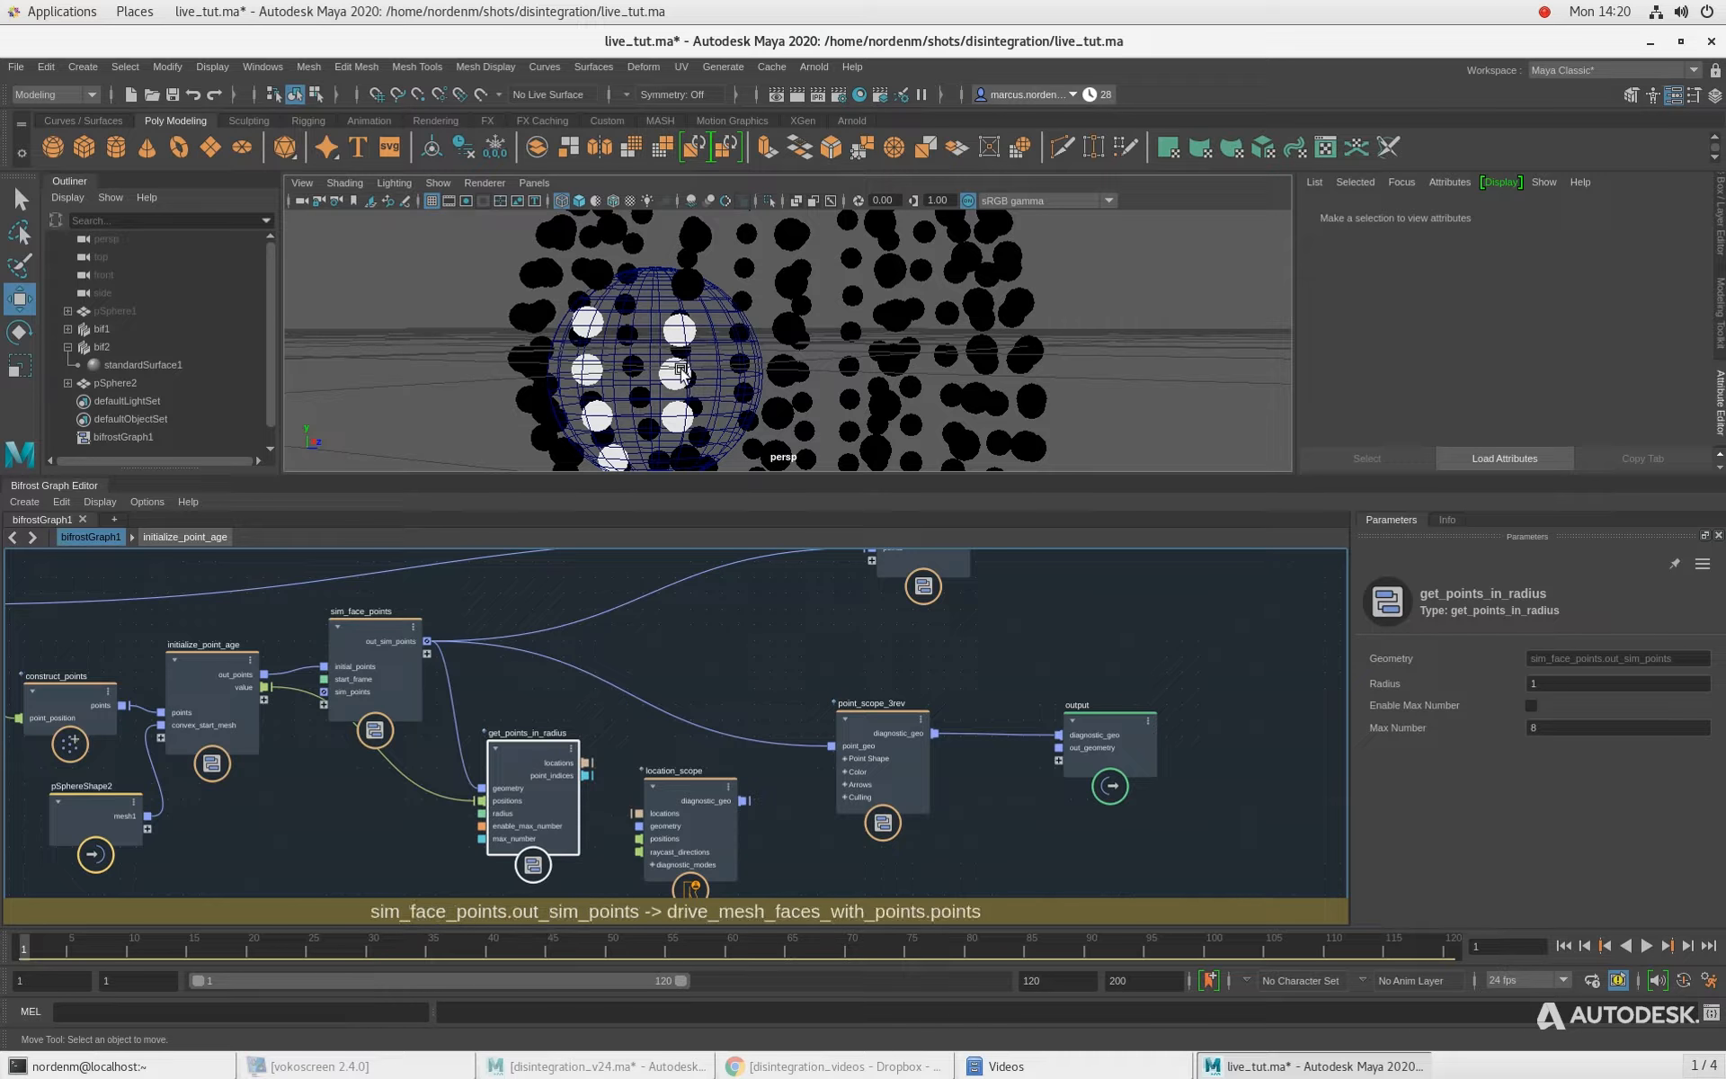
Step: Wire location_scope with locations from get_points_in_radius, geometry from out_sim_points, and positions from the value output of initialize_point_age
{"action": "mouse_move", "coordinate": [536, 759]}
{"action": "left_mouse_down"}
{"action": "mouse_move", "coordinate": [577, 760]}
{"action": "mouse_move", "coordinate": [539, 757]}
{"action": "left_mouse_up"}
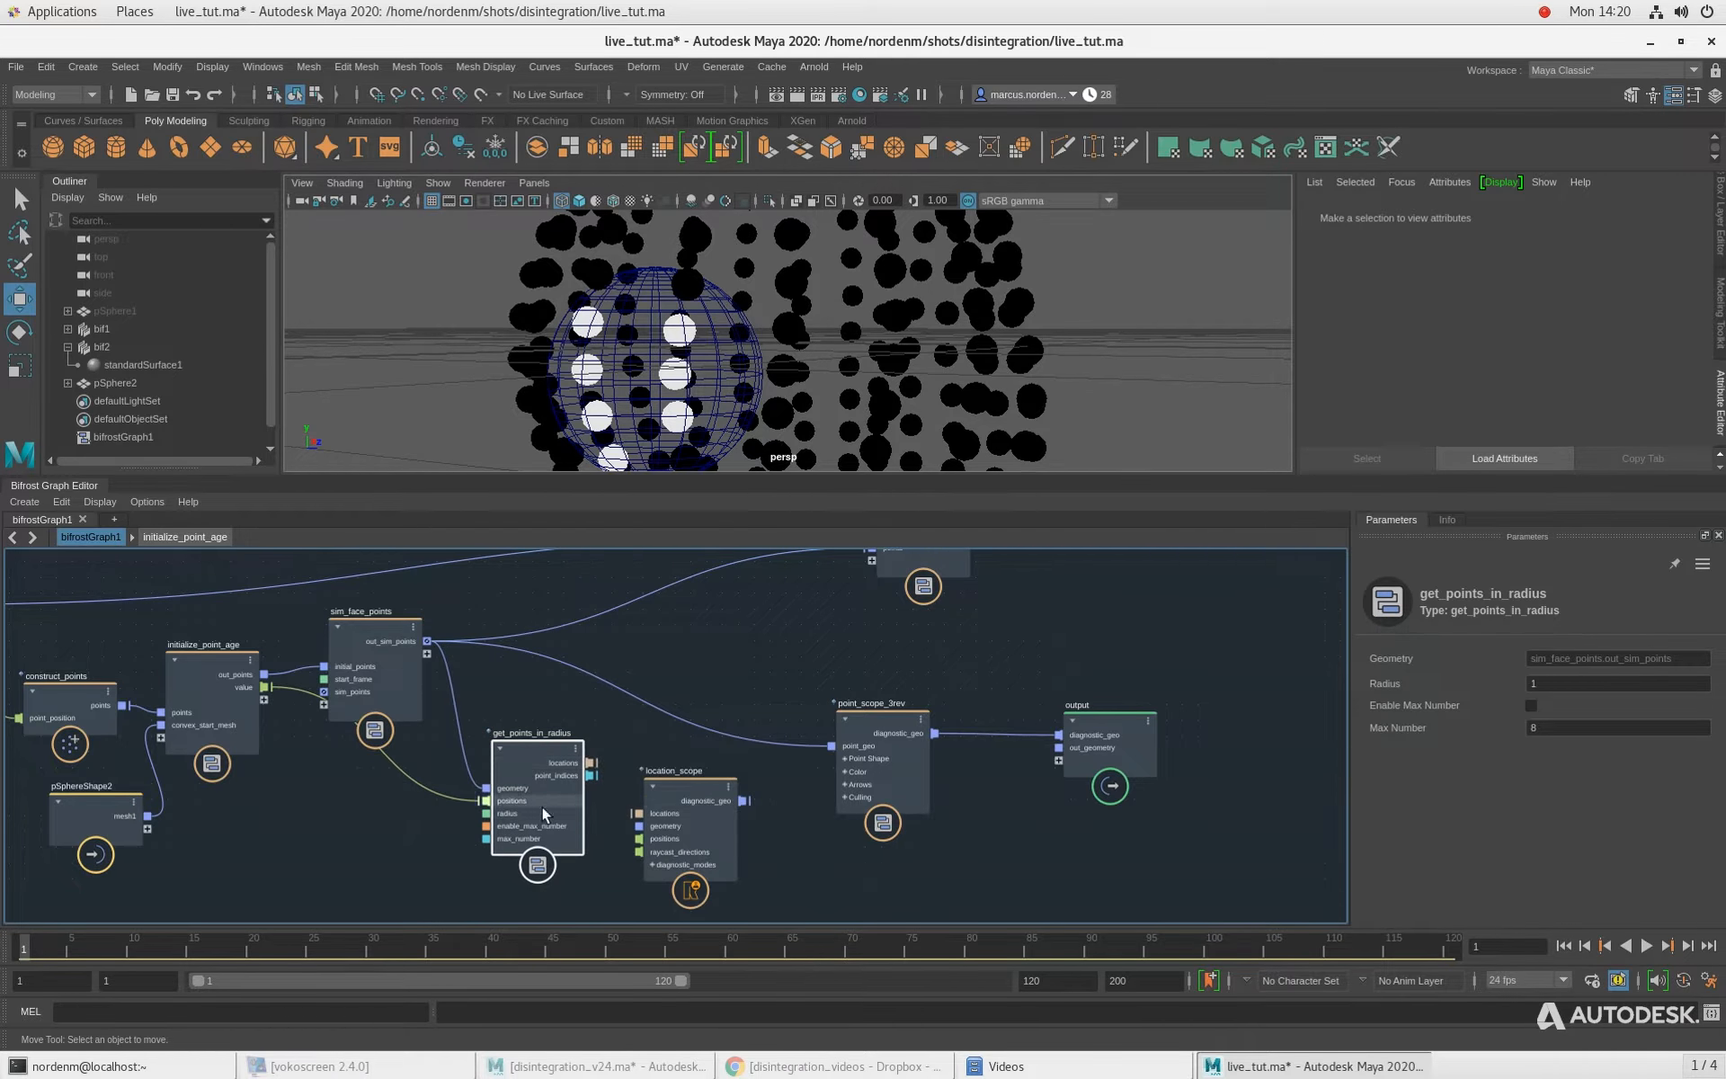
{"action": "left_click", "coordinate": [601, 776]}
{"action": "left_click_drag", "start_coordinate": [600, 781], "coordinate": [677, 778]}
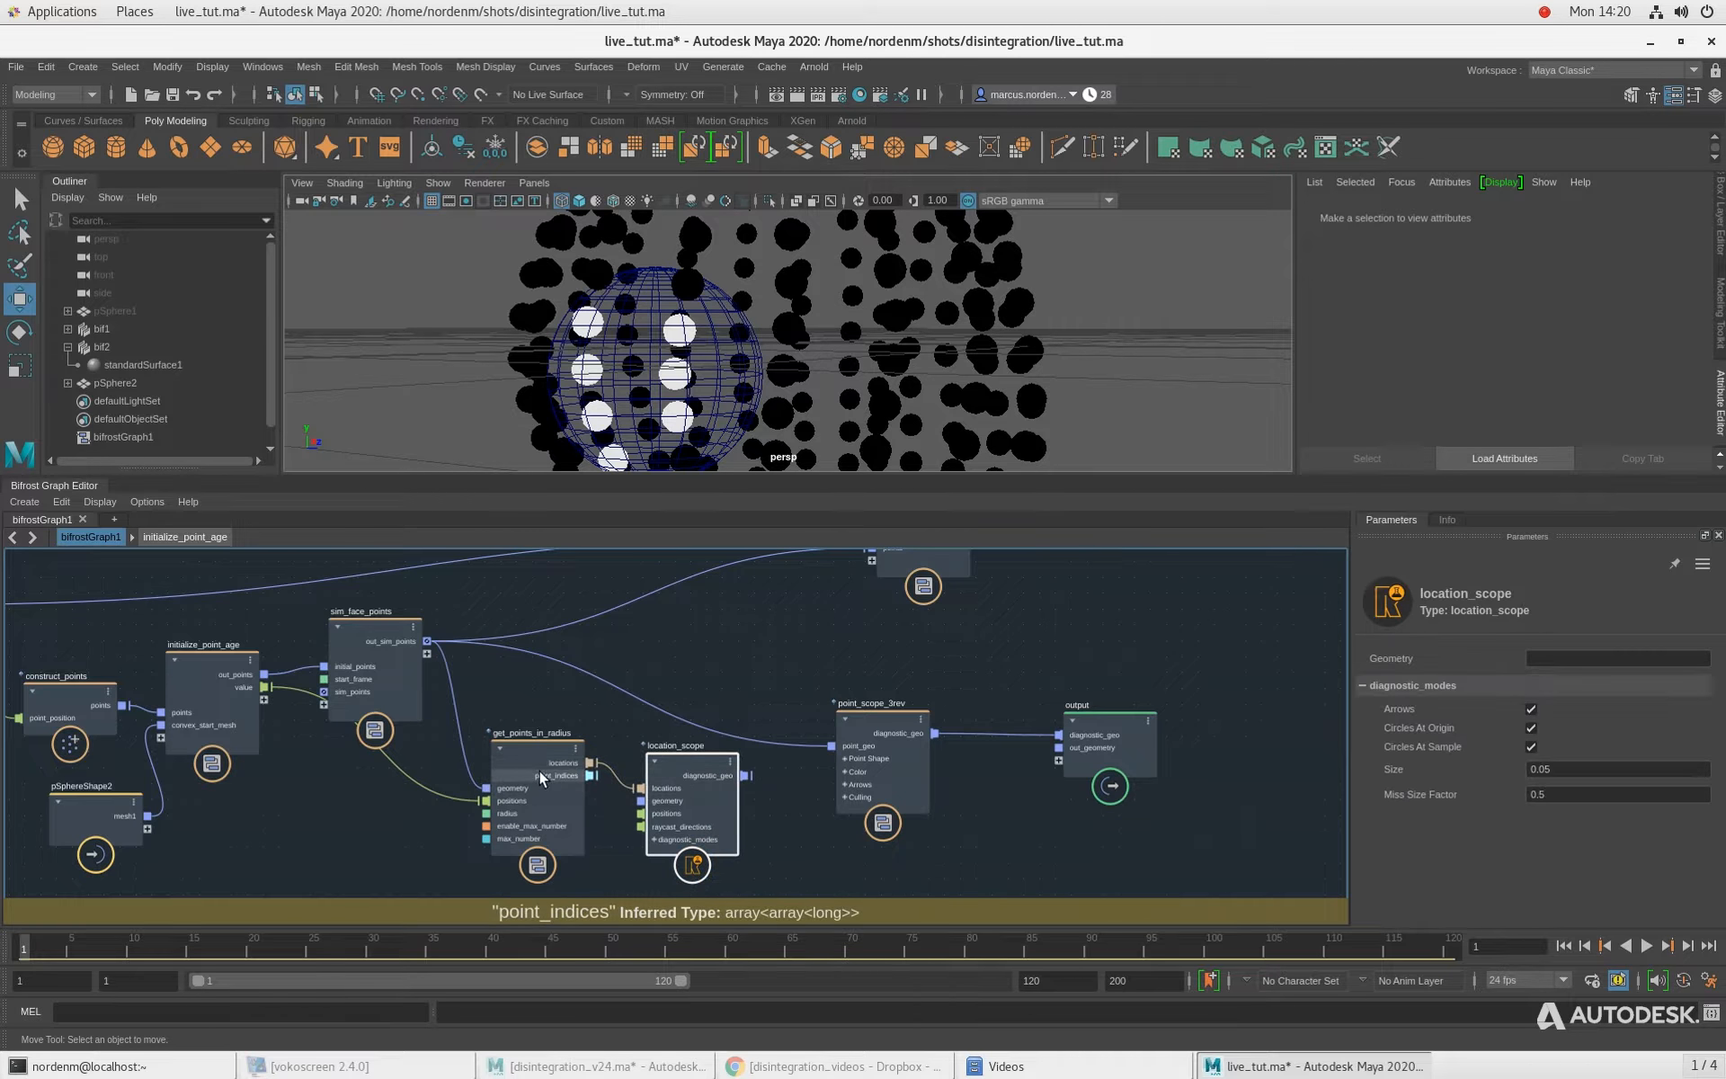
{"action": "left_click_drag", "start_coordinate": [539, 774], "coordinate": [532, 803]}
{"action": "middle_click_drag", "start_coordinate": [783, 828], "coordinate": [782, 784]}
{"action": "left_click_drag", "start_coordinate": [708, 757], "coordinate": [706, 785]}
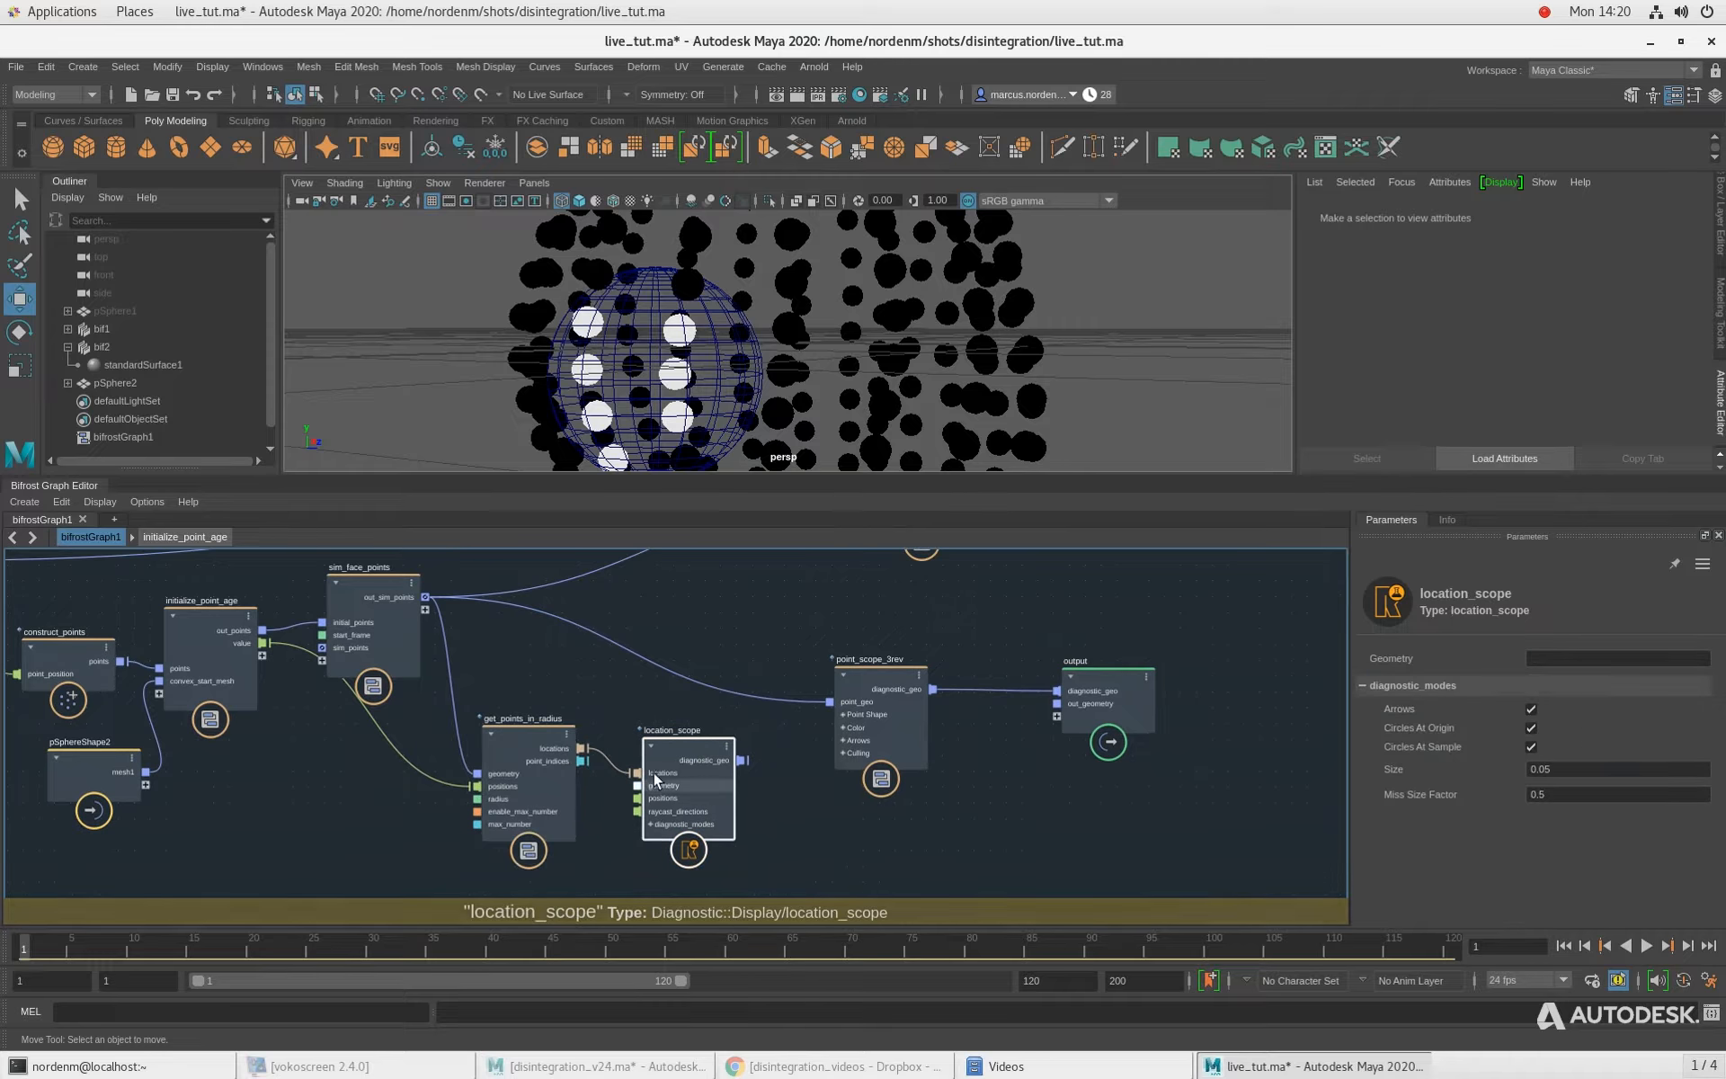
{"action": "left_click_drag", "start_coordinate": [423, 596], "coordinate": [640, 785]}
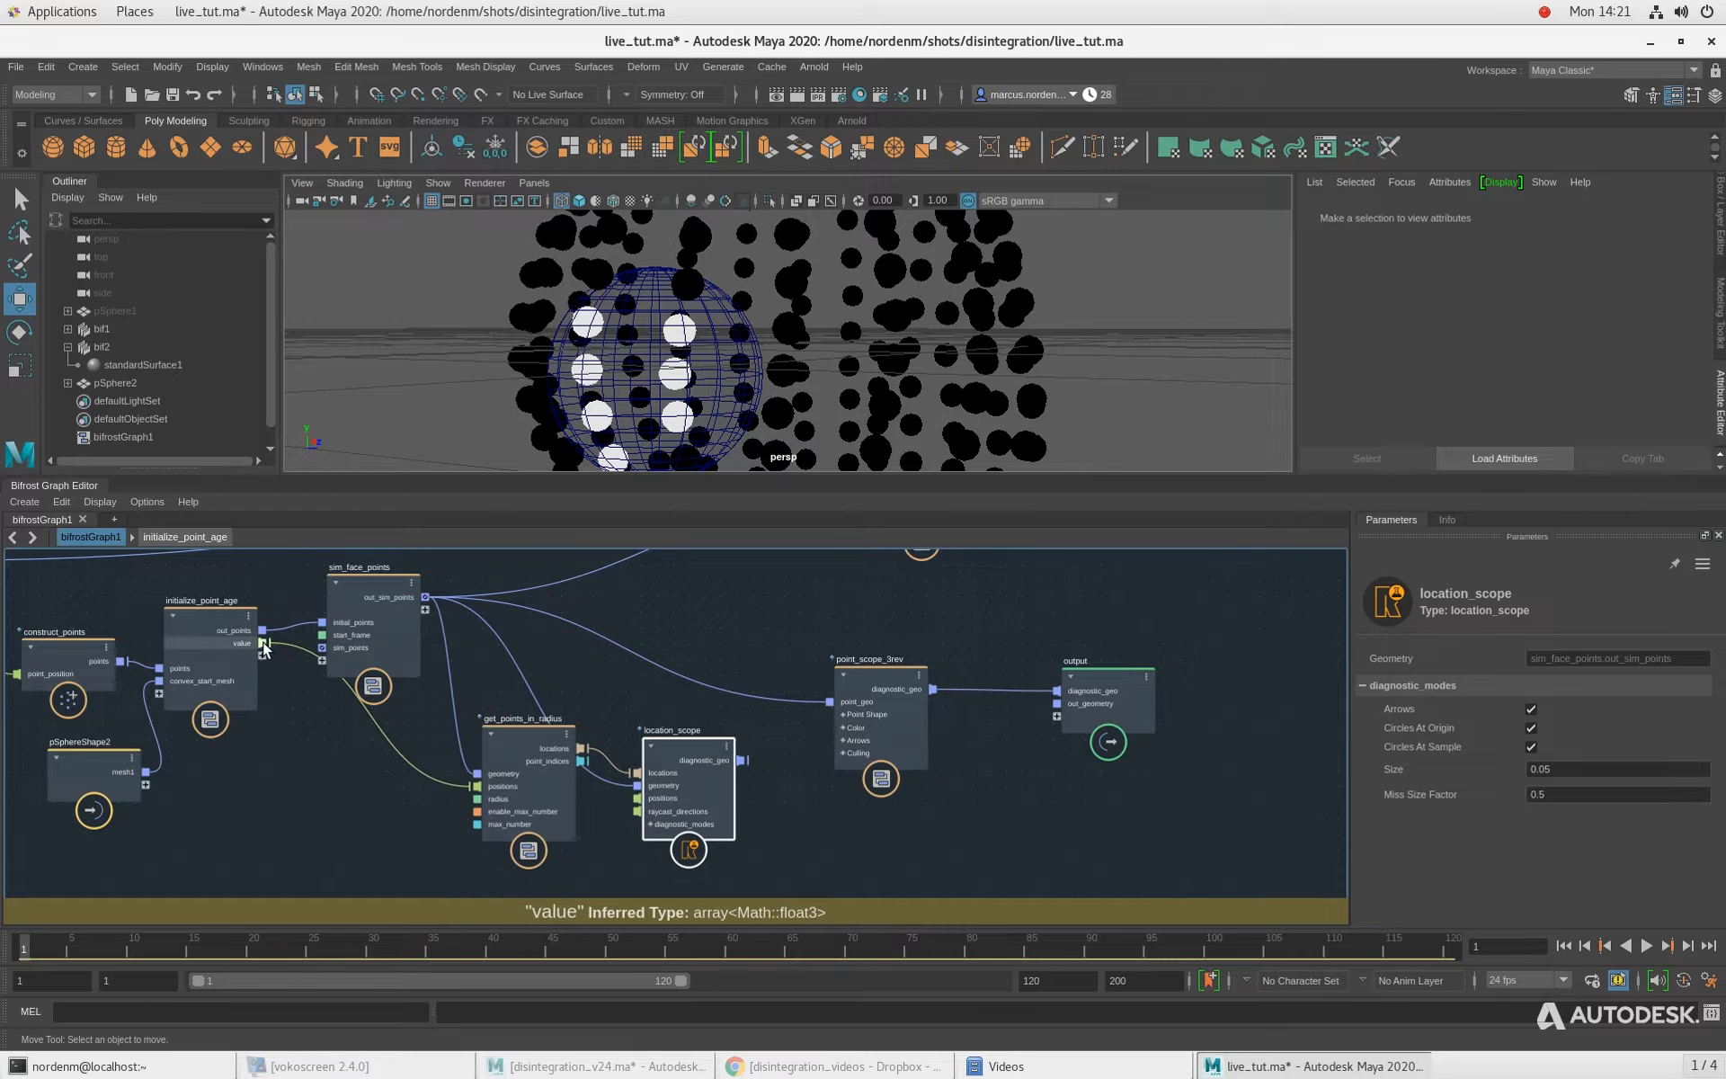
{"action": "left_click_drag", "start_coordinate": [264, 646], "coordinate": [645, 796]}
Step: Add a second output node to bifrostGraph1 and connect the diagnostic_geo of location_scope to it
{"action": "left_click", "coordinate": [811, 806]}
{"action": "key", "text": "Tab"}
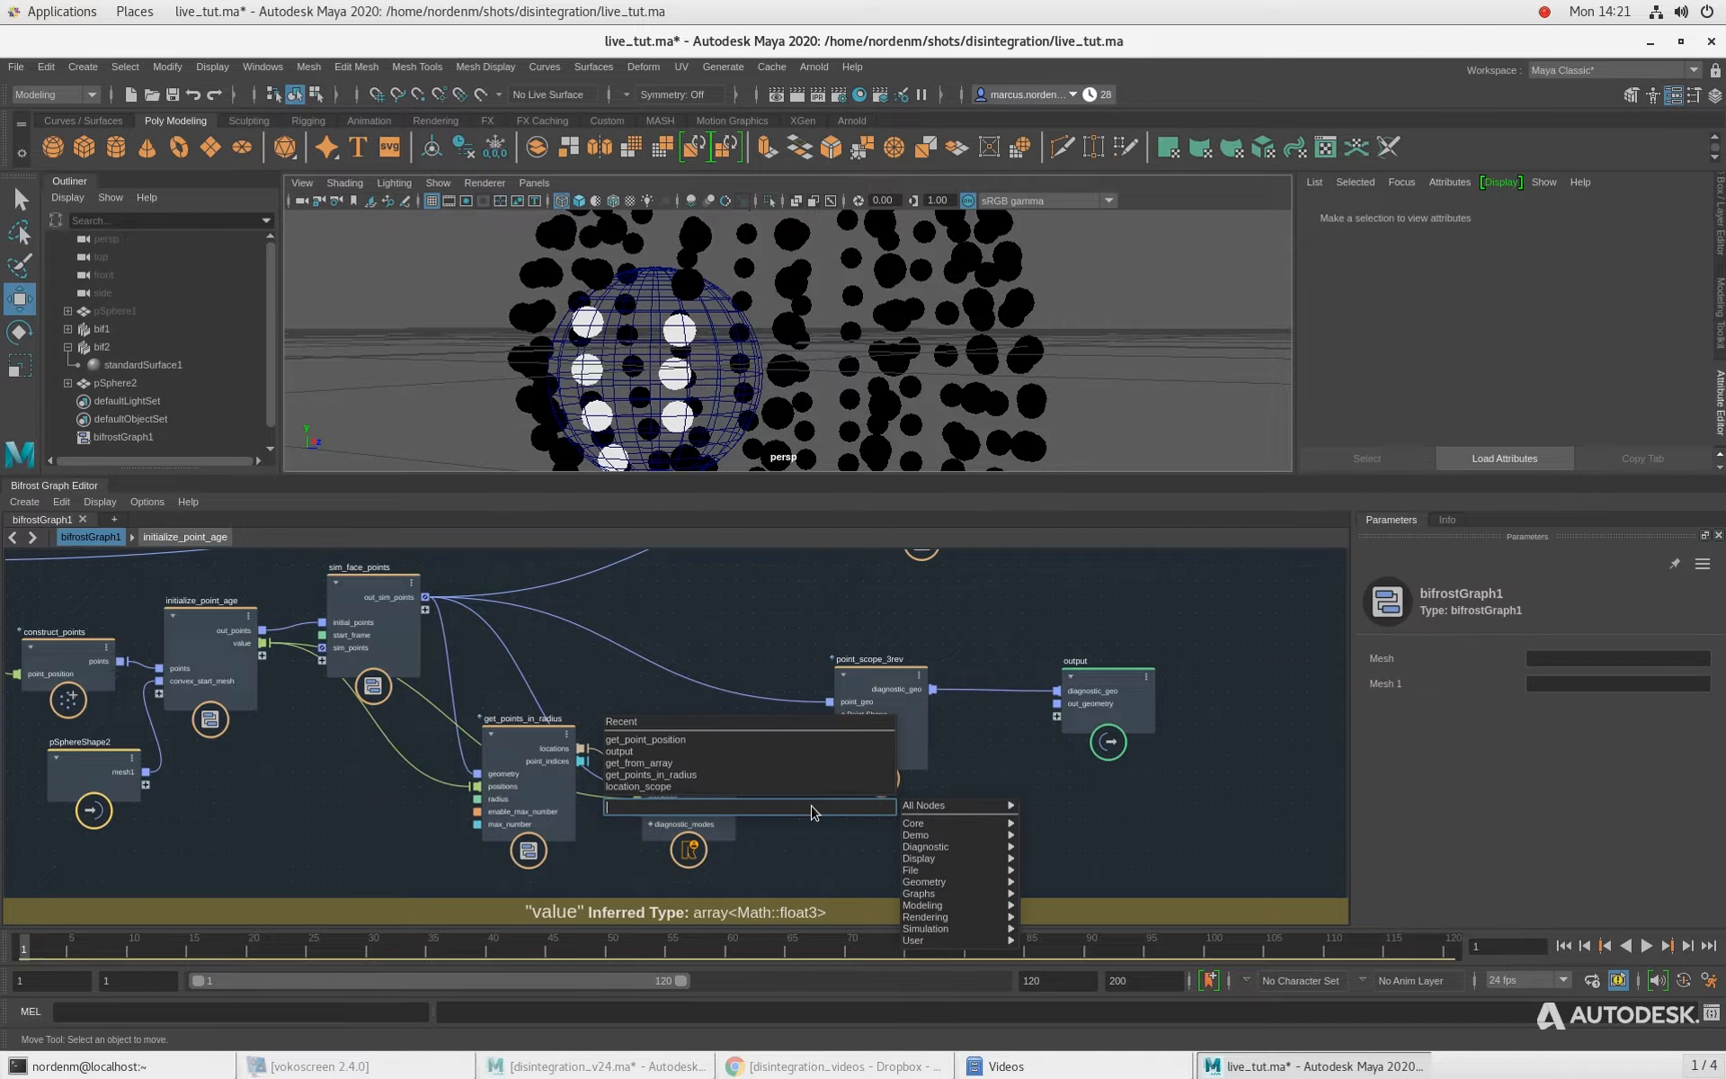
{"action": "type", "text": "out"}
{"action": "key", "text": "Return"}
{"action": "scroll", "coordinate": [791, 795], "scroll_direction": "up", "scroll_amount": 1}
{"action": "mouse_move", "coordinate": [740, 758]}
{"action": "left_mouse_down"}
{"action": "mouse_move", "coordinate": [763, 846]}
{"action": "mouse_move", "coordinate": [816, 832]}
{"action": "left_mouse_up"}
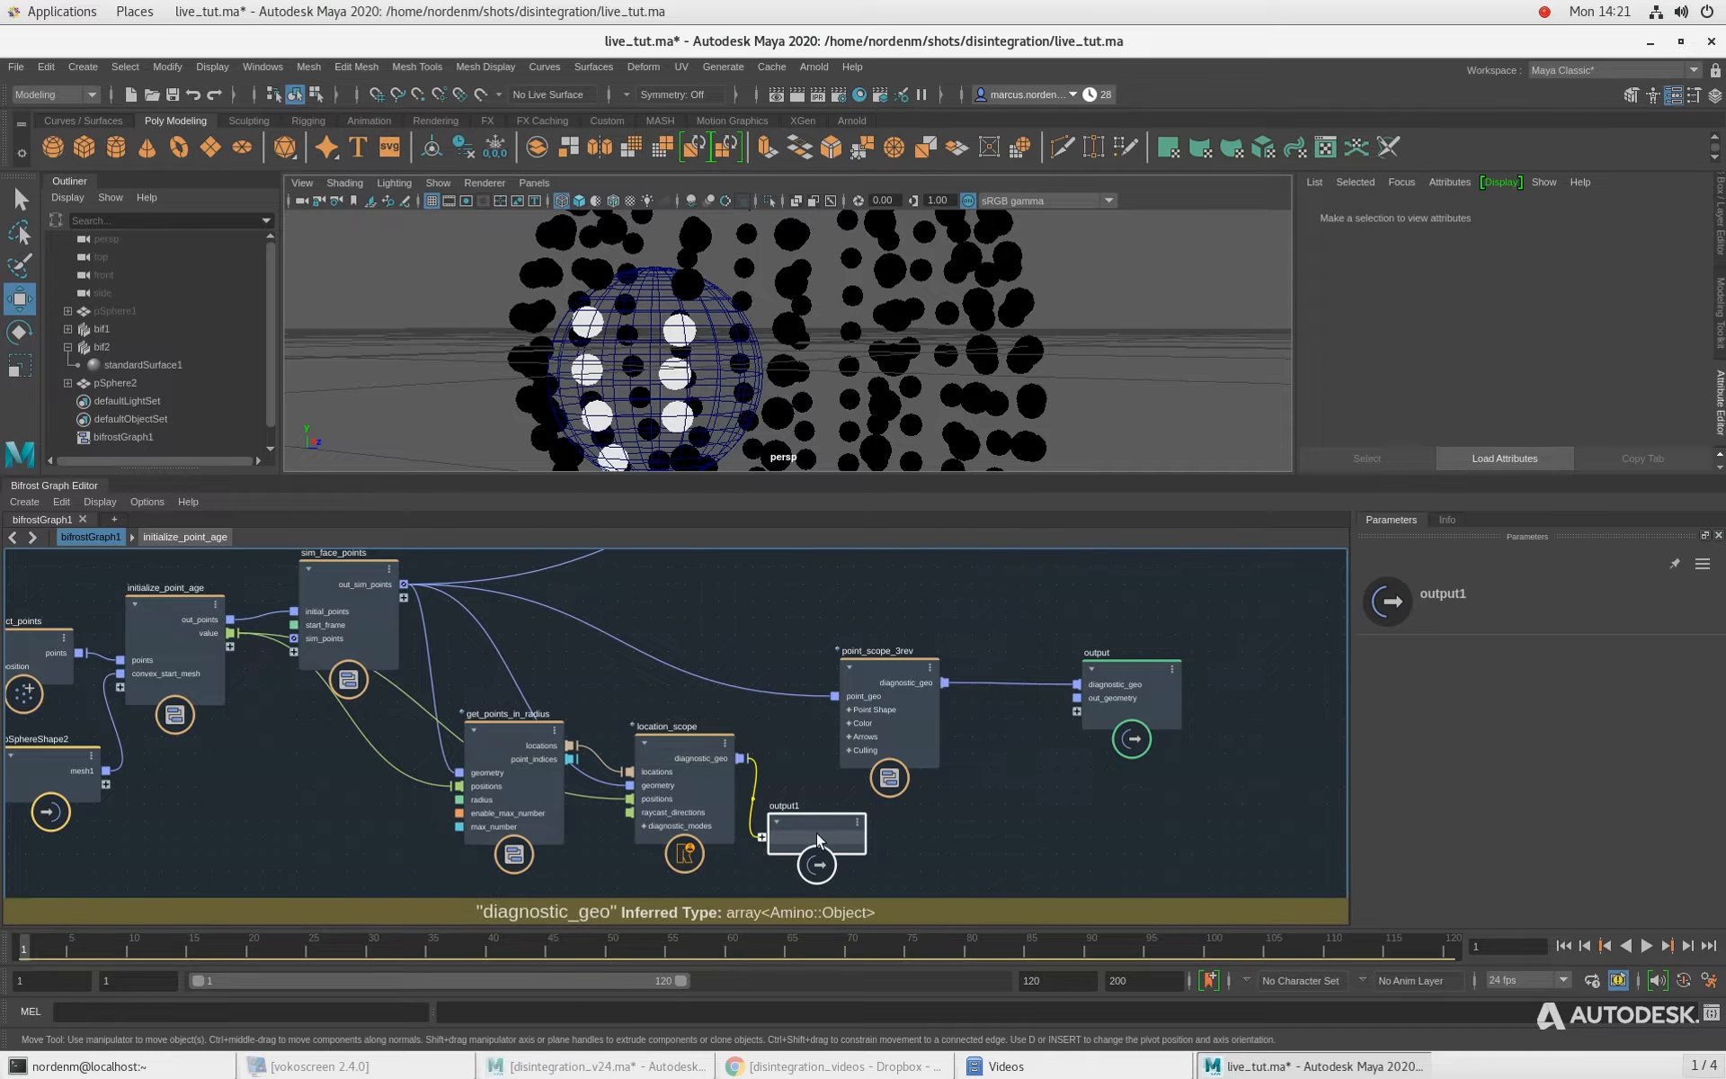
Step: Examine the diagnostic arrows around pSphere2 from another angle and move get_points_in_radius farther from location_scope
{"action": "left_click_drag", "start_coordinate": [893, 386], "coordinate": [782, 387], "text": "alt"}
{"action": "right_click_drag", "start_coordinate": [782, 387], "coordinate": [568, 339], "text": "alt"}
{"action": "left_click_drag", "start_coordinate": [569, 339], "coordinate": [921, 386], "text": "alt"}
{"action": "left_click_drag", "start_coordinate": [543, 733], "coordinate": [521, 752]}
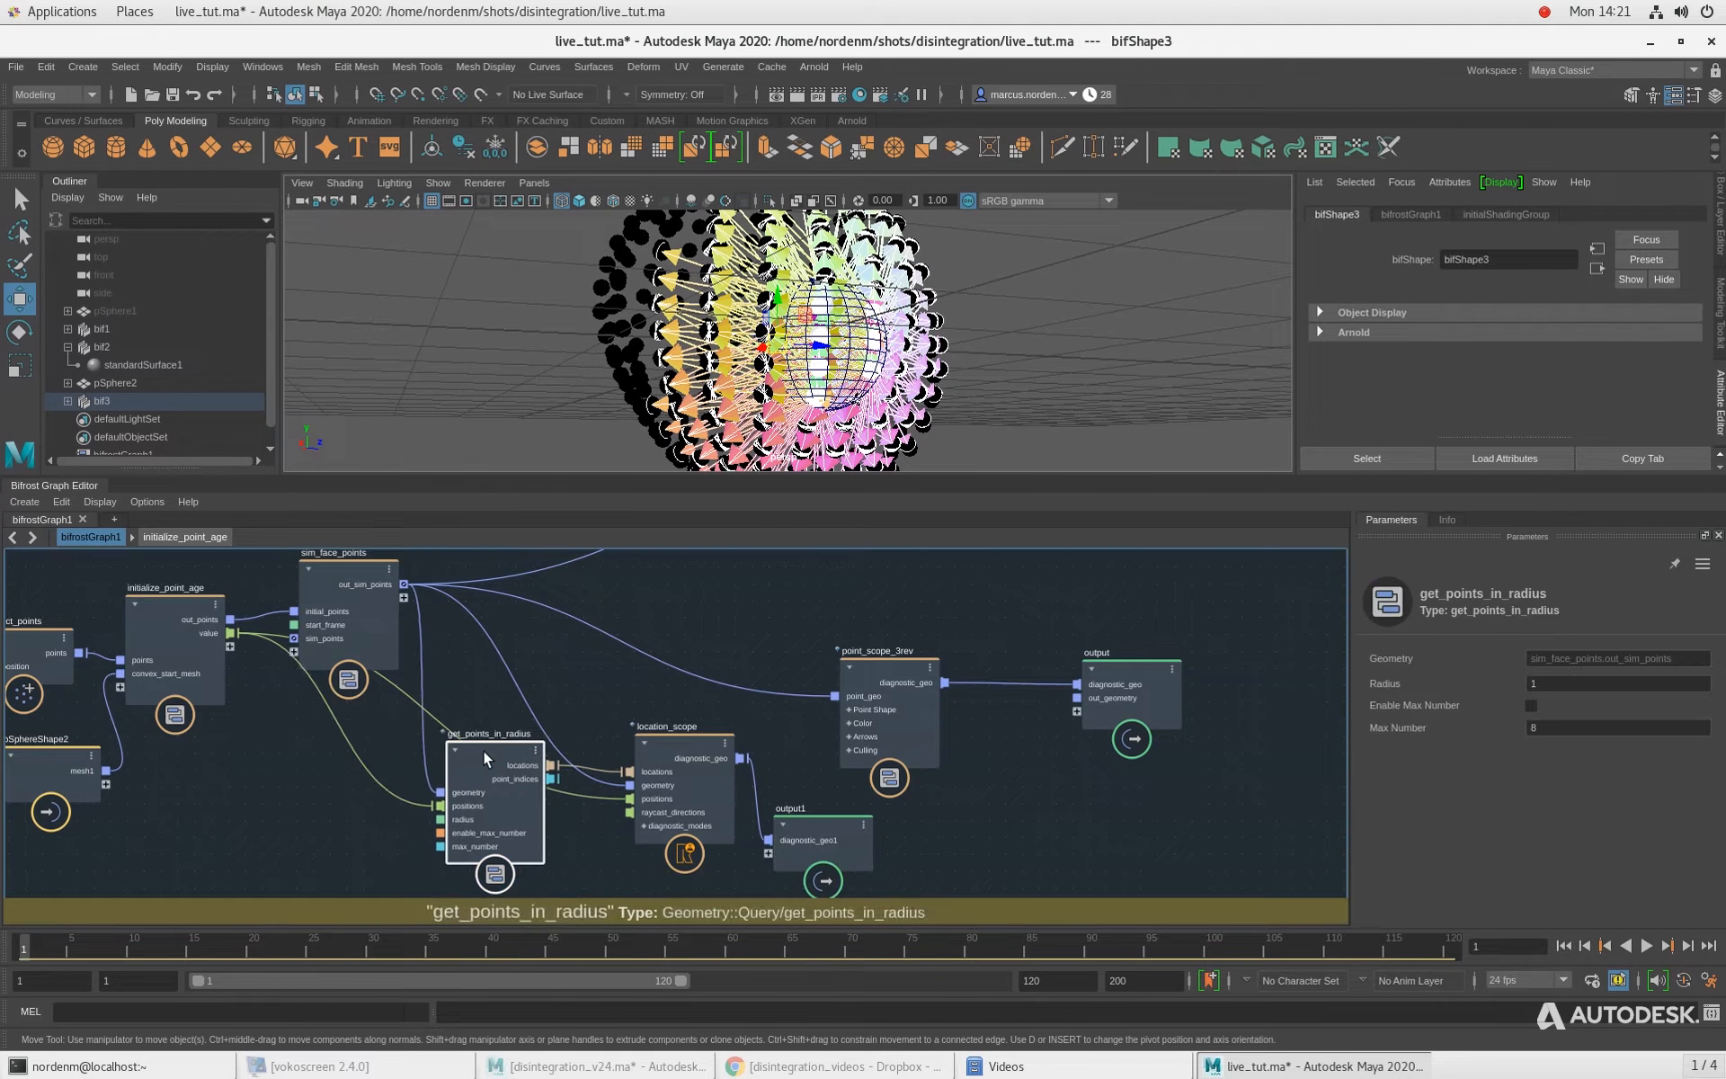
Step: Set the radius of get_points_in_radius to 0.5 and check the diagnostic arrows around pSphere2 up close
{"action": "left_click", "coordinate": [1568, 685]}
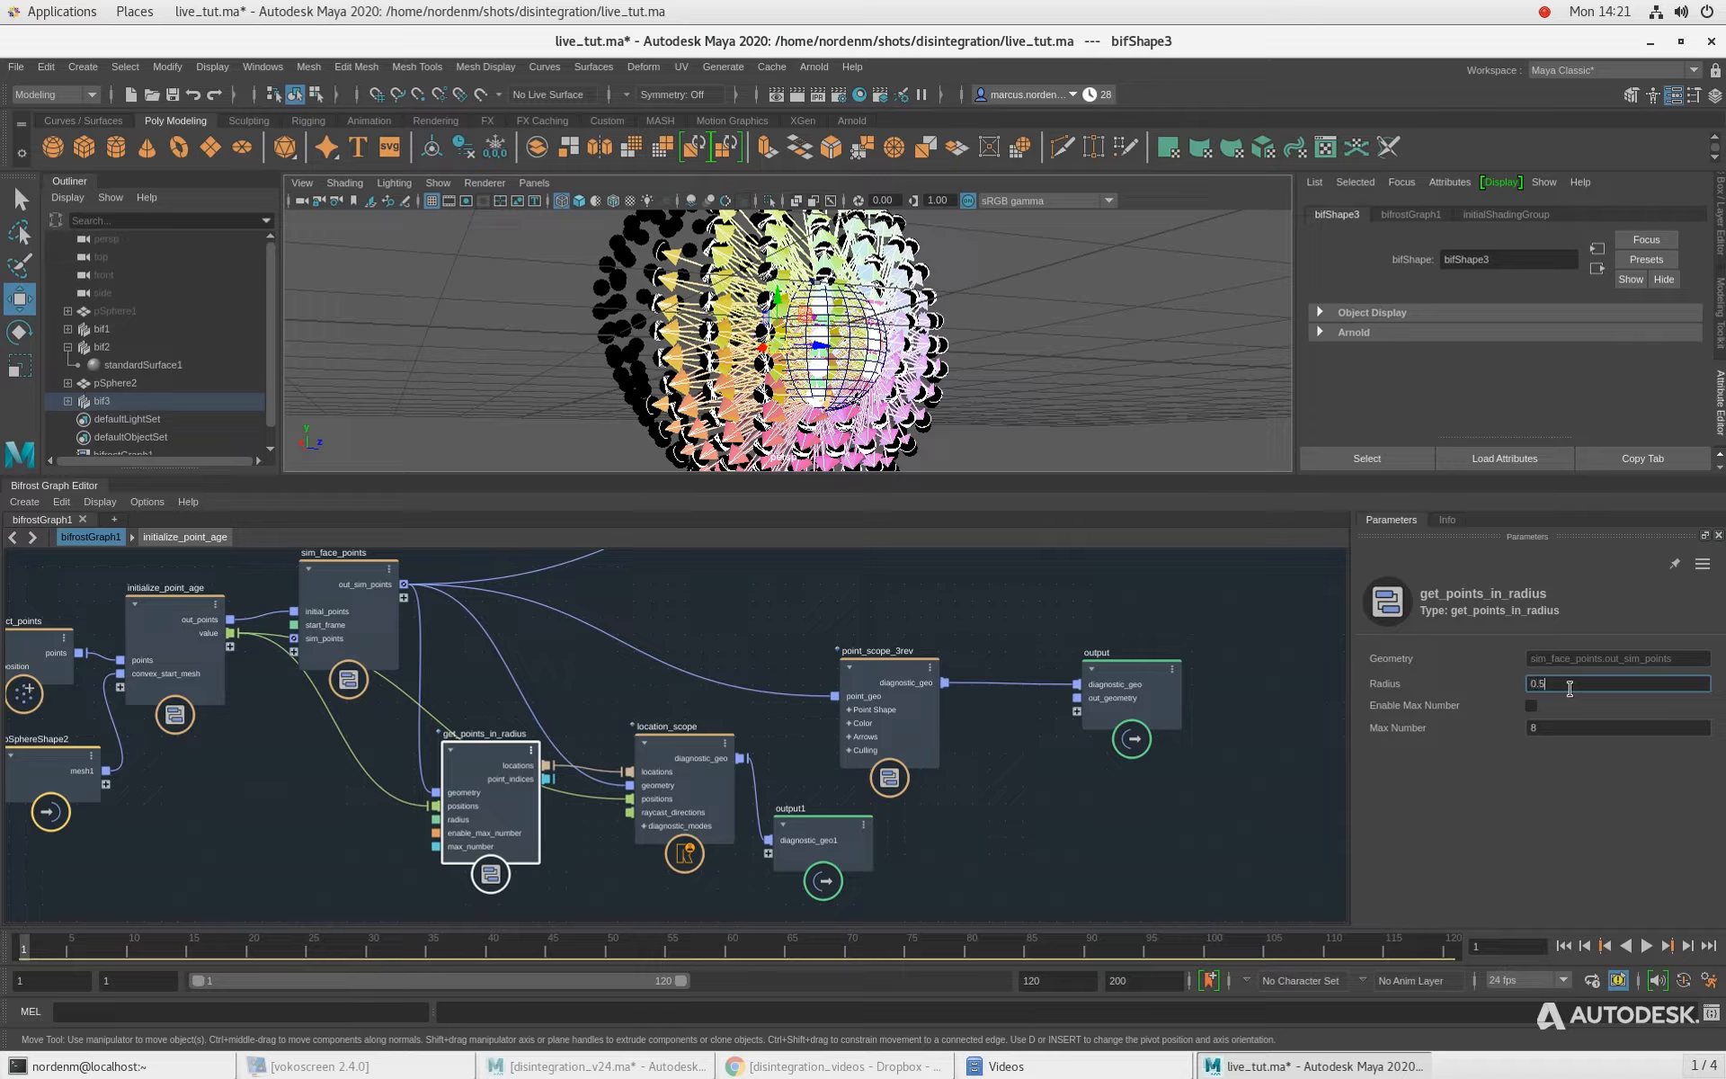
{"action": "key", "text": "Return"}
{"action": "left_click_drag", "start_coordinate": [651, 369], "coordinate": [673, 362], "text": "alt"}
{"action": "scroll", "coordinate": [672, 362], "scroll_direction": "up", "scroll_amount": 5}
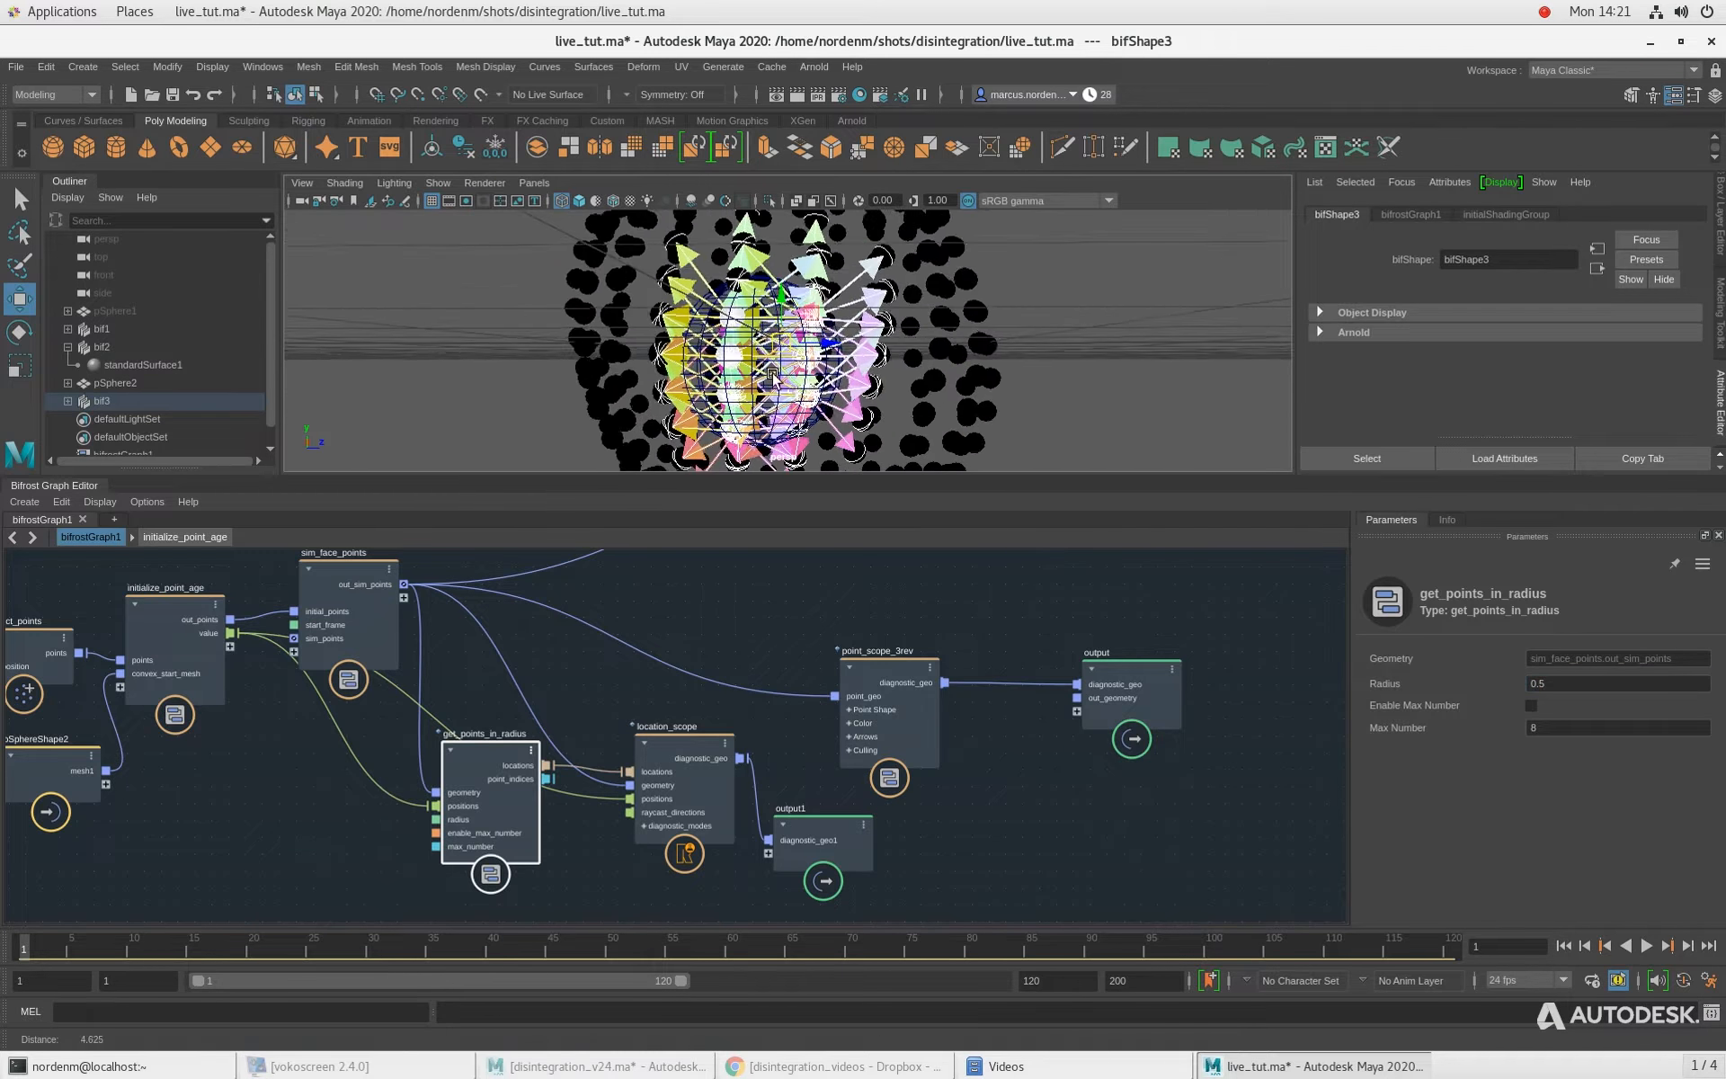
{"action": "scroll", "coordinate": [833, 387], "scroll_direction": "up", "scroll_amount": 4}
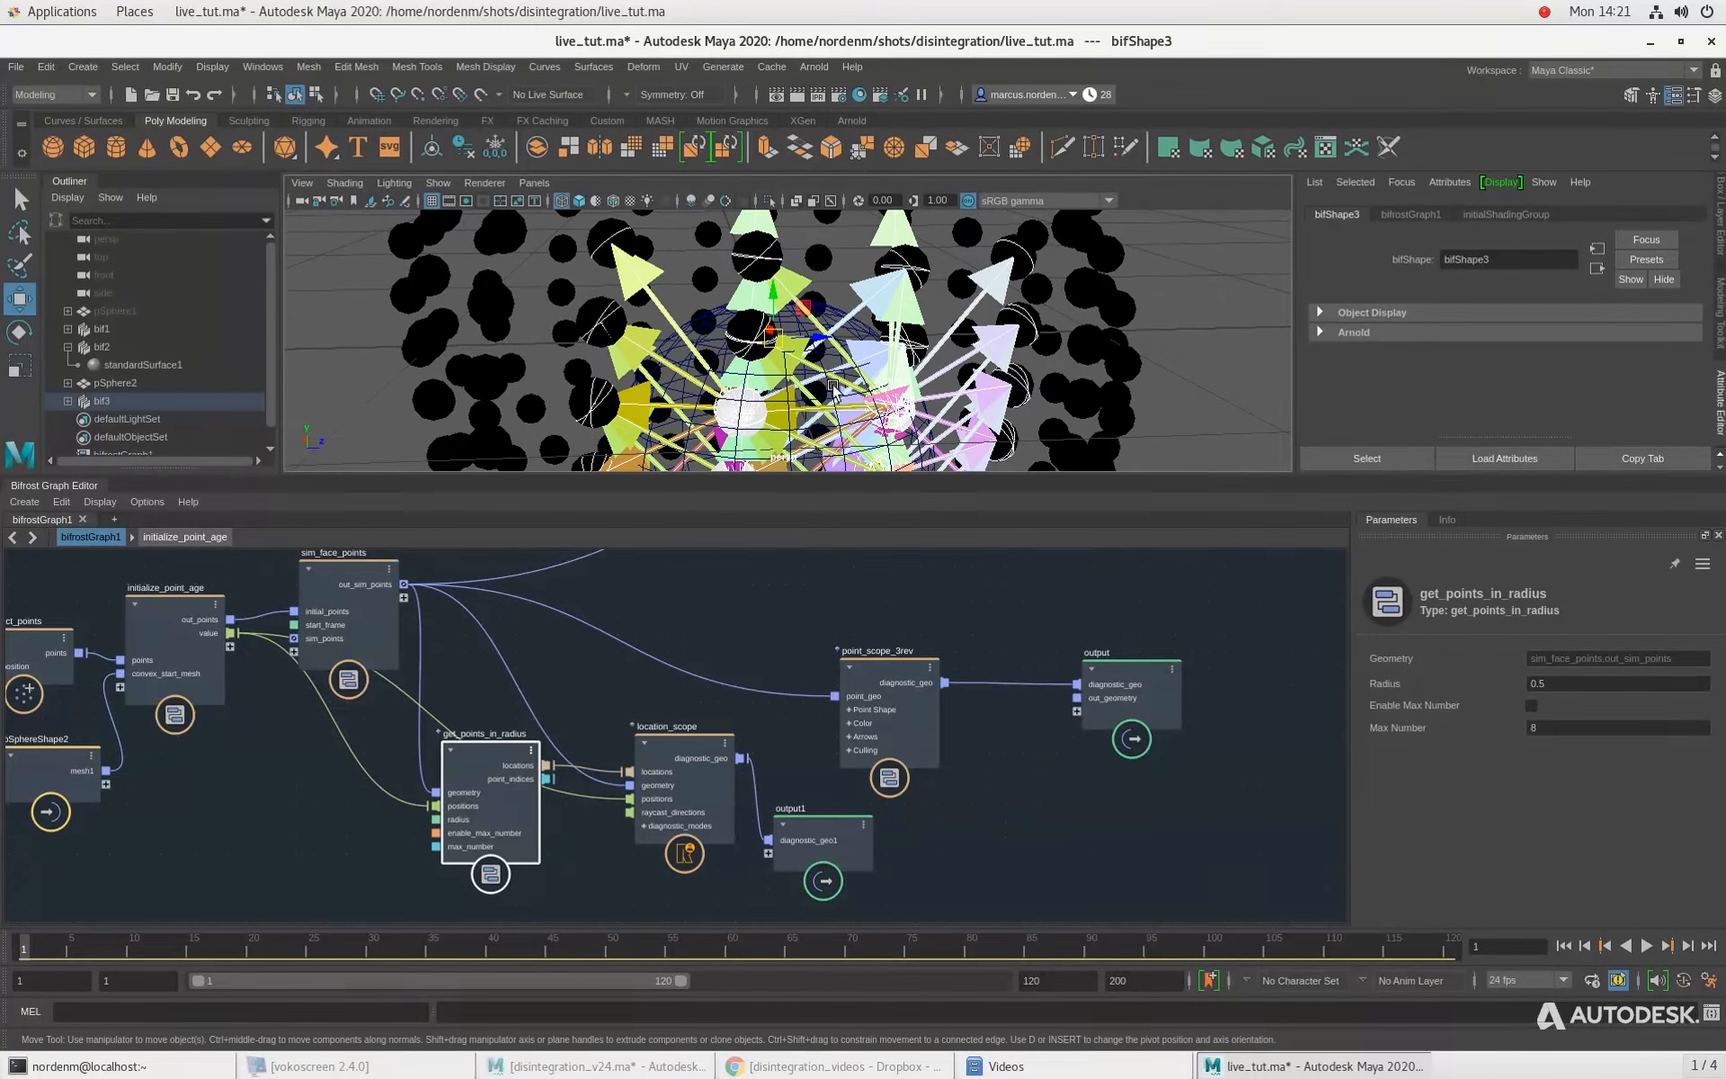
{"action": "left_click_drag", "start_coordinate": [730, 419], "coordinate": [705, 406], "text": "alt"}
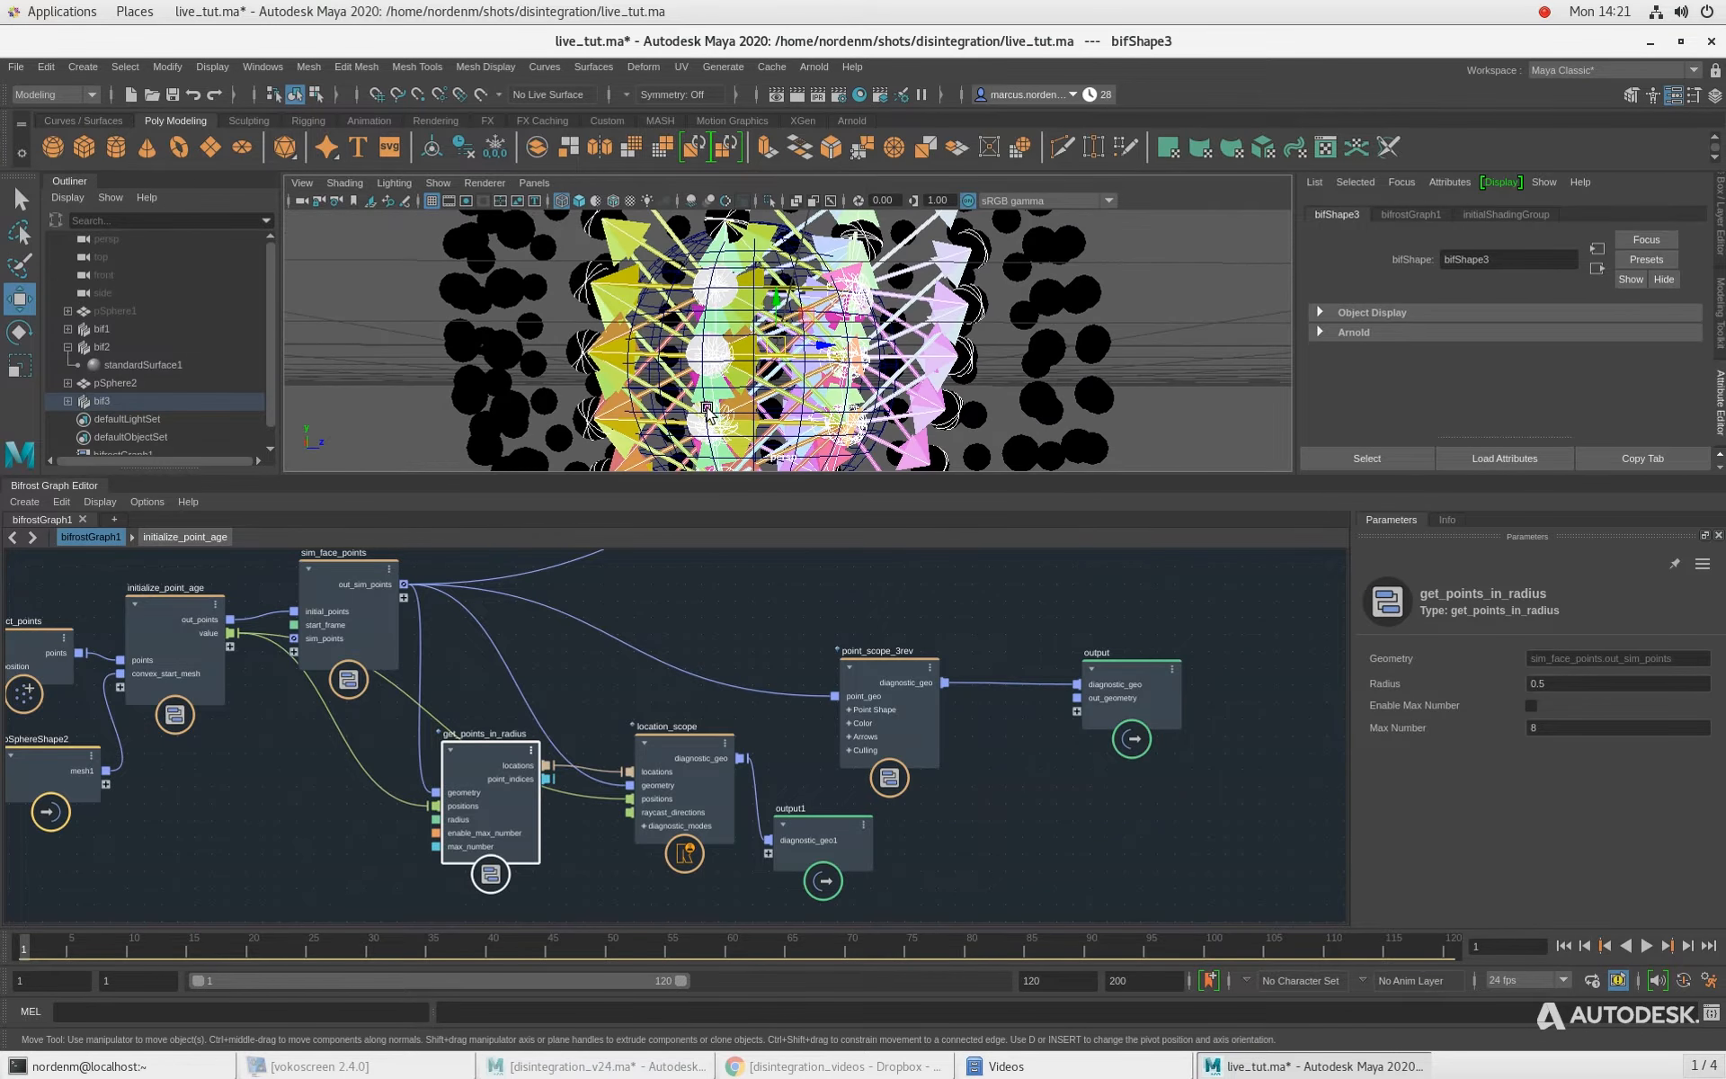
{"action": "left_click_drag", "start_coordinate": [722, 337], "coordinate": [678, 370], "text": "alt"}
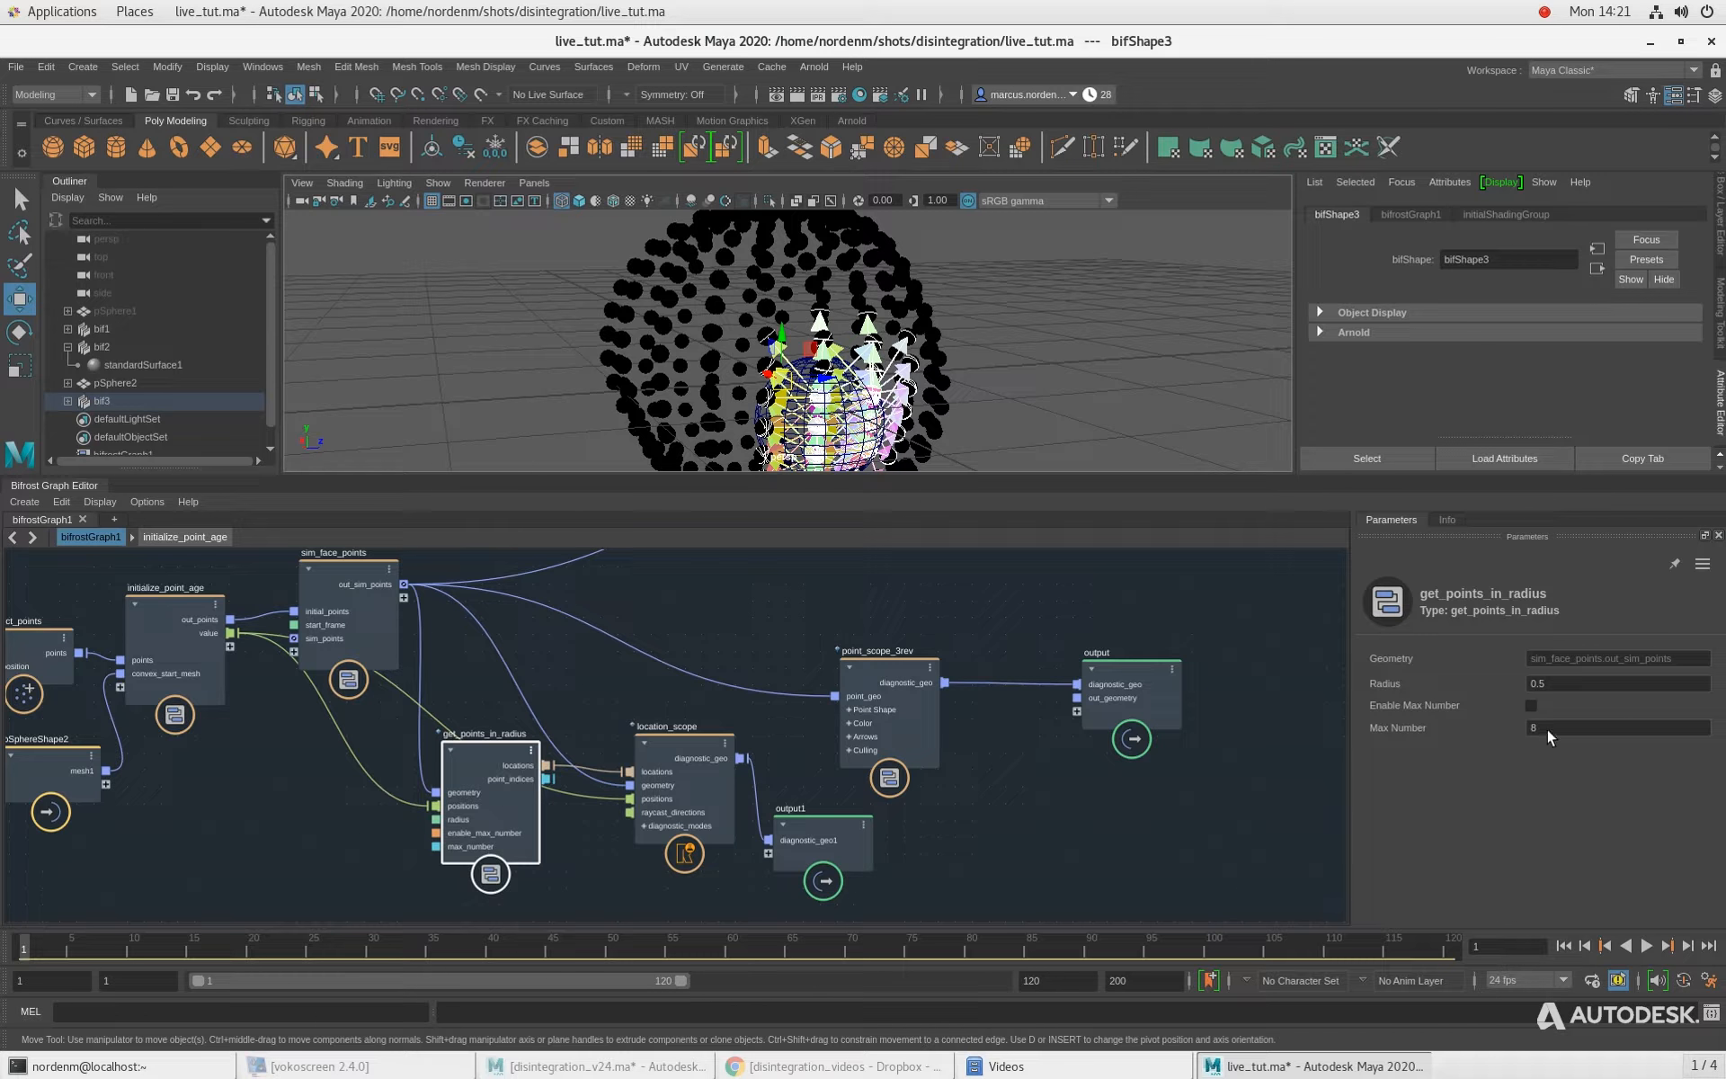
Step: Enable the maximum number of neighbours on get_points_in_radius and set Max Number to 32
{"action": "left_click", "coordinate": [1532, 705]}
{"action": "left_click_drag", "start_coordinate": [770, 358], "coordinate": [757, 292], "text": "alt"}
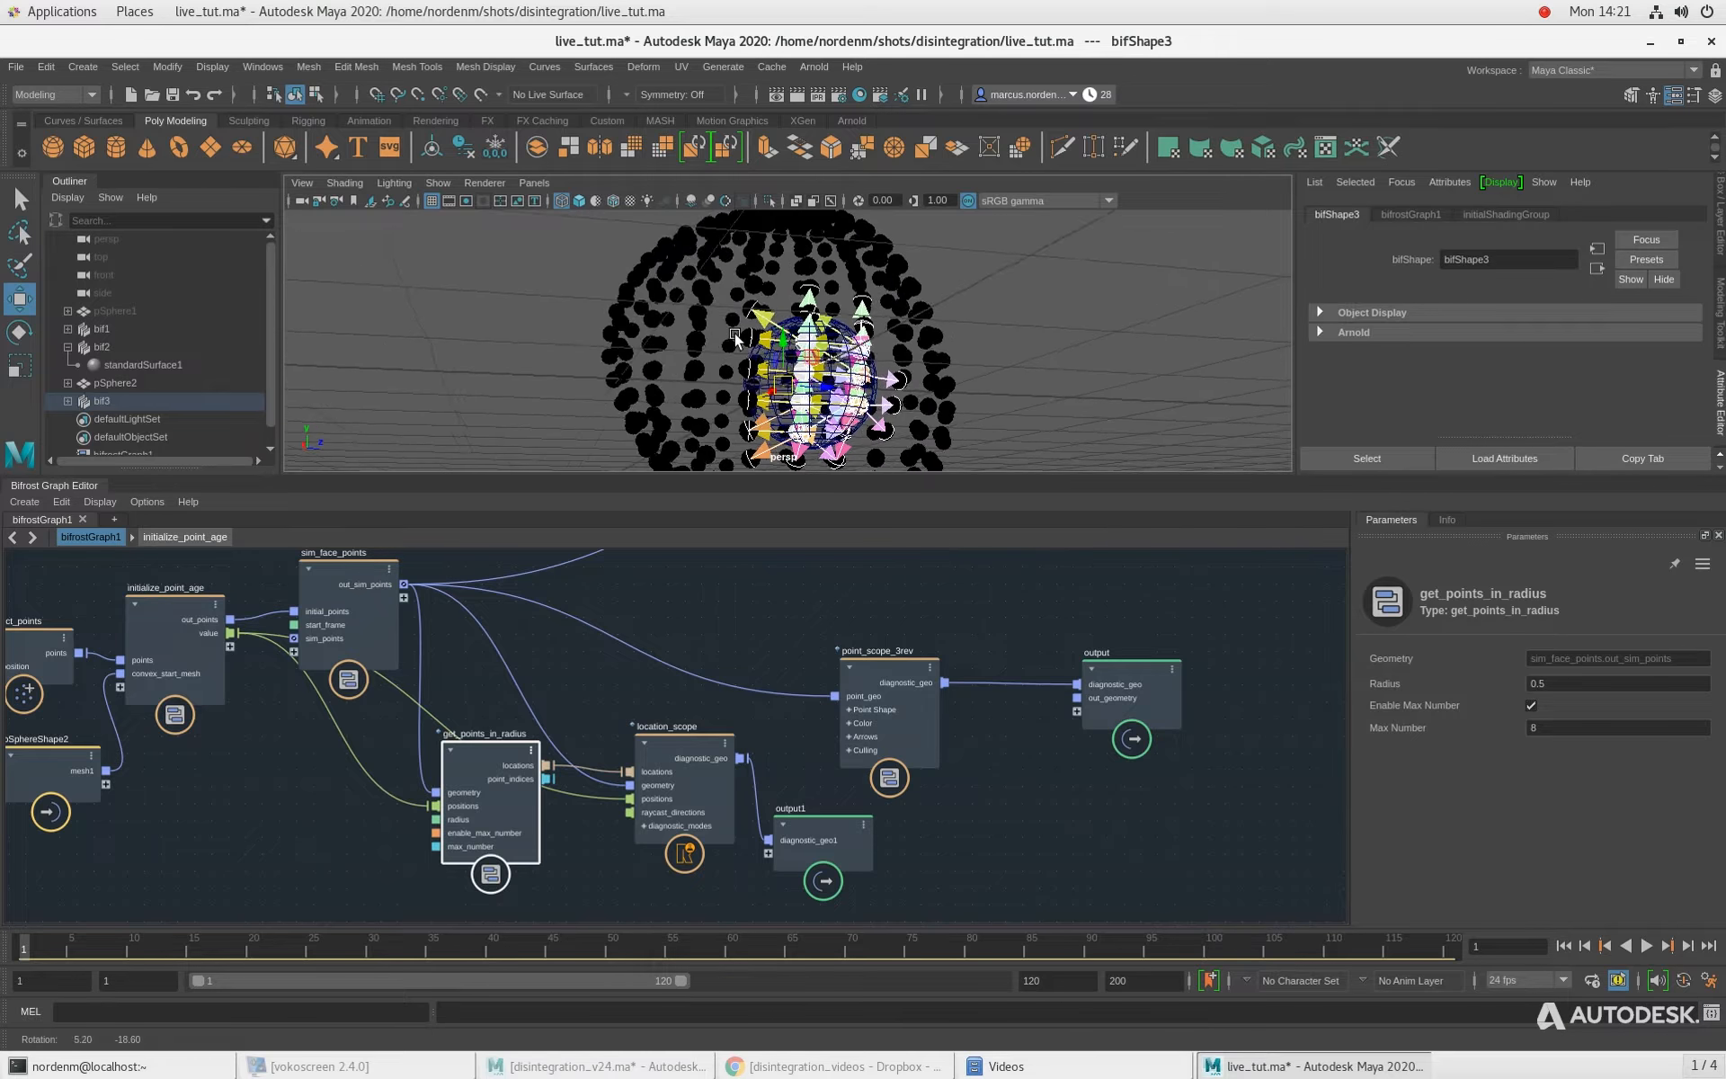
{"action": "scroll", "coordinate": [928, 374], "scroll_direction": "up", "scroll_amount": 5}
{"action": "left_click_drag", "start_coordinate": [951, 455], "coordinate": [858, 448], "text": "alt"}
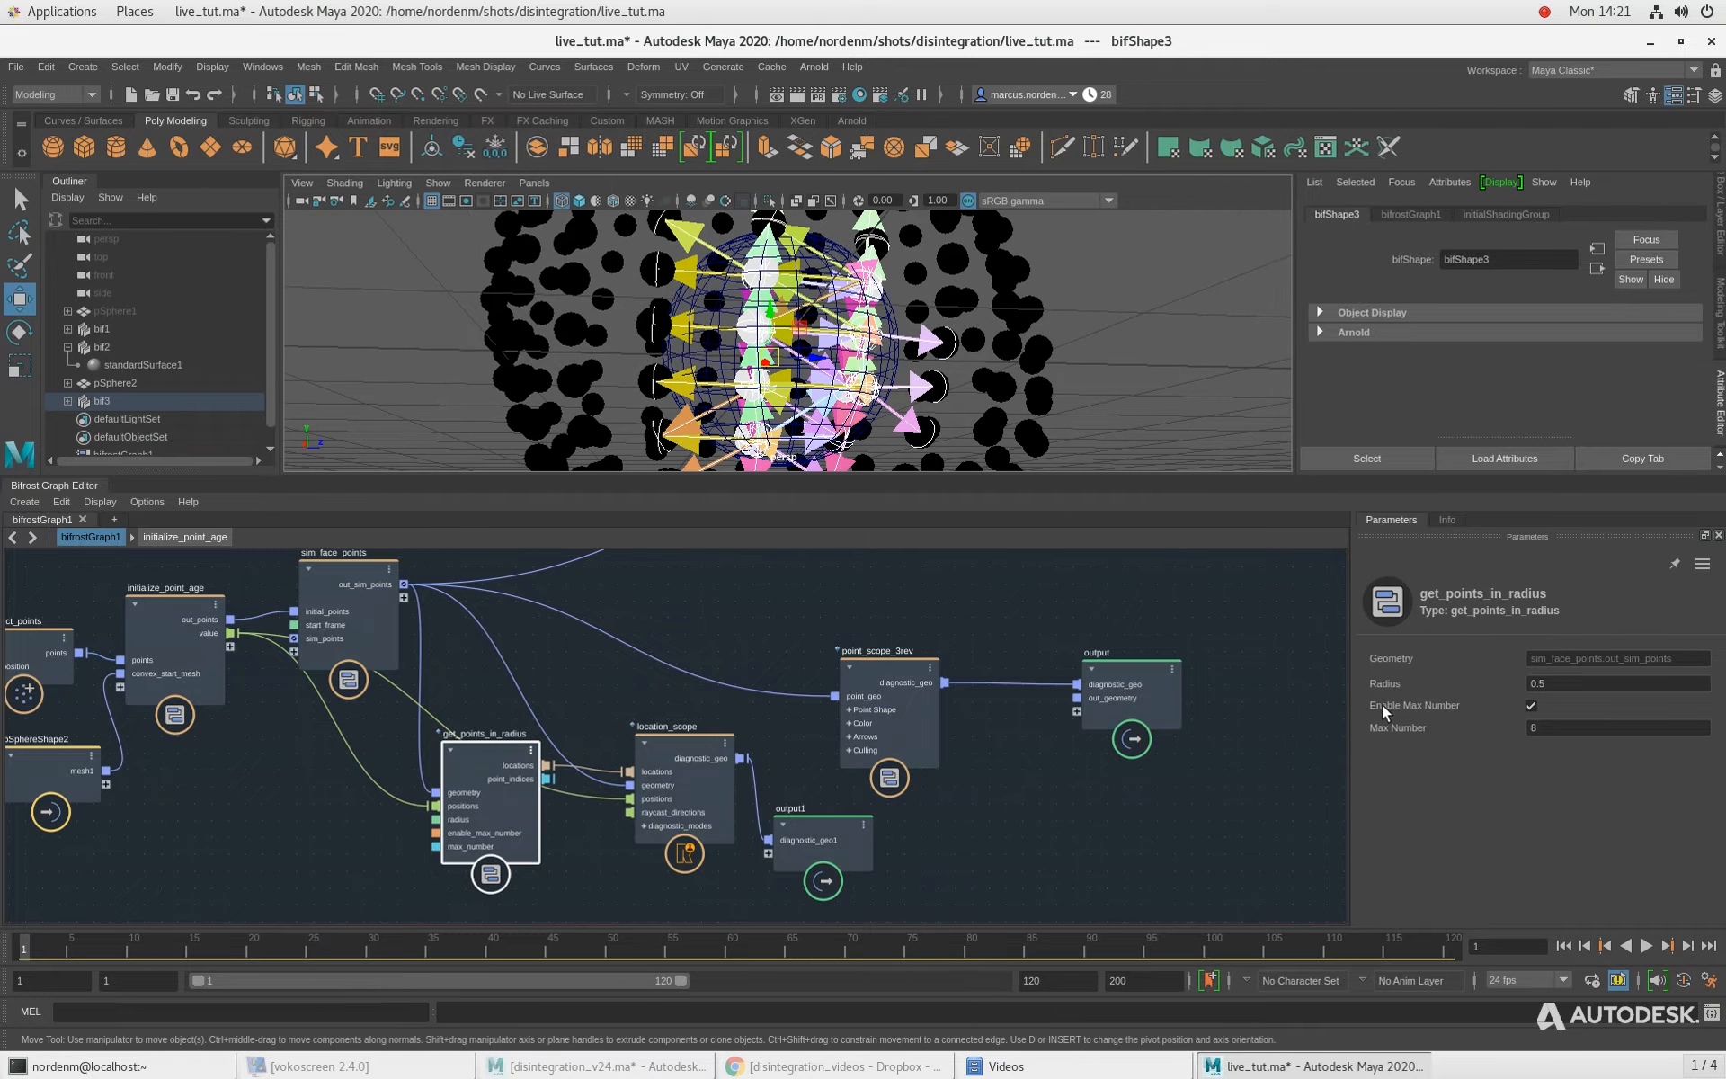
{"action": "double_click", "coordinate": [1583, 728]}
{"action": "key", "text": "Return"}
{"action": "left_click_drag", "start_coordinate": [967, 435], "coordinate": [1178, 461], "text": "alt"}
{"action": "right_click_drag", "start_coordinate": [1177, 460], "coordinate": [969, 426], "text": "alt"}
{"action": "left_click_drag", "start_coordinate": [1049, 400], "coordinate": [910, 360], "text": "alt"}
Step: Reposition the get_points_in_radius and sim_face_points nodes slightly to tidy the graph layout
{"action": "left_click_drag", "start_coordinate": [477, 766], "coordinate": [494, 746]}
{"action": "mouse_move", "coordinate": [590, 687]}
{"action": "middle_mouse_down"}
{"action": "mouse_move", "coordinate": [591, 727]}
{"action": "mouse_move", "coordinate": [580, 667]}
{"action": "middle_mouse_up"}
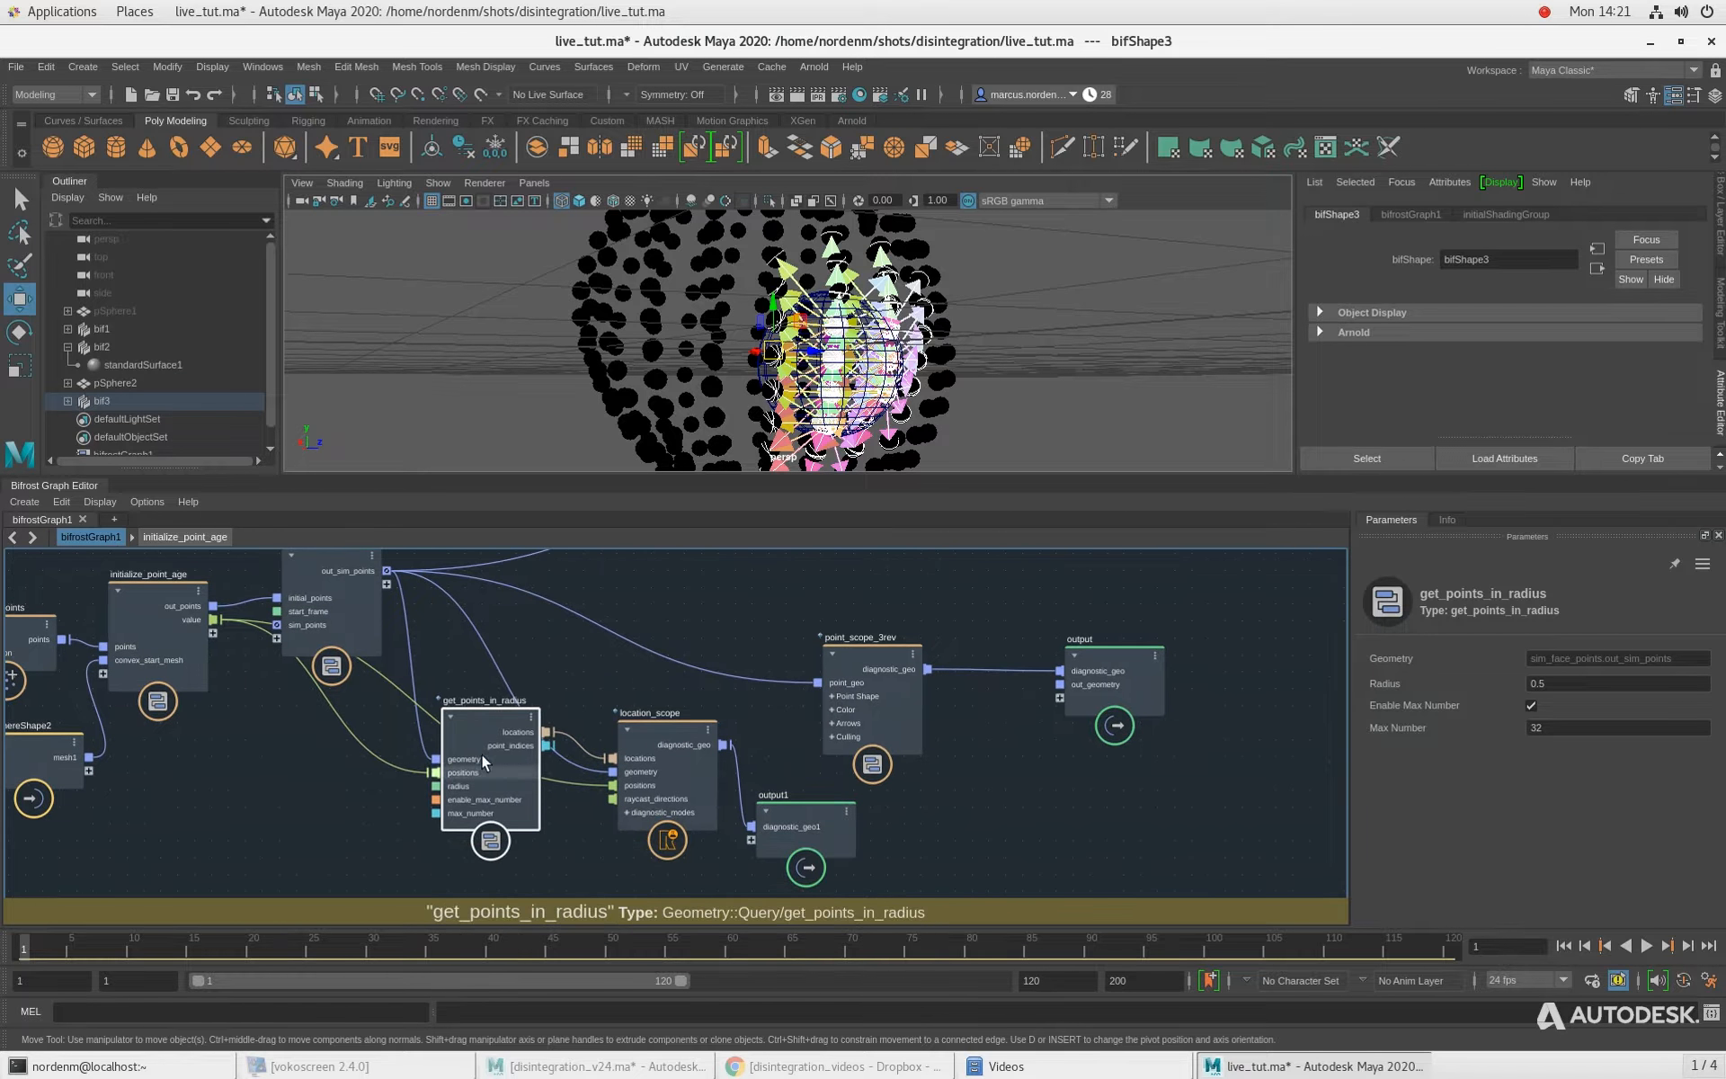
{"action": "left_click_drag", "start_coordinate": [480, 732], "coordinate": [472, 711]}
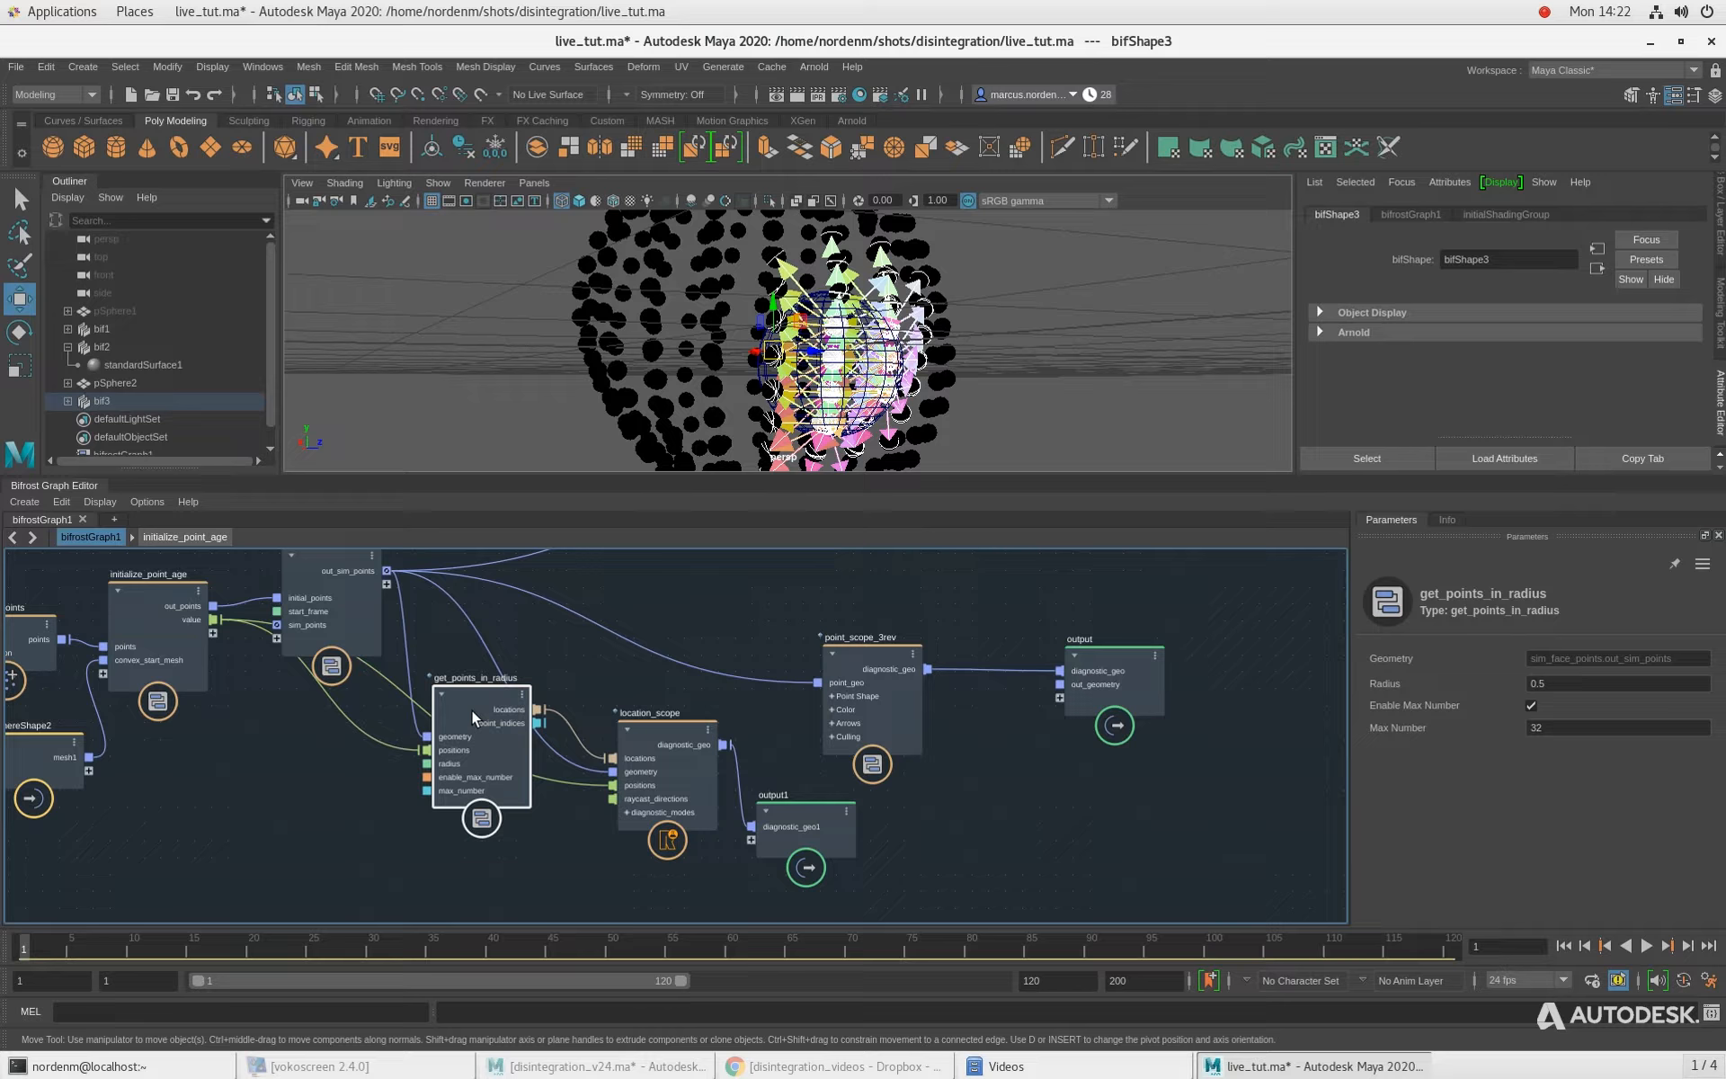
{"action": "middle_click_drag", "start_coordinate": [716, 617], "coordinate": [701, 667]}
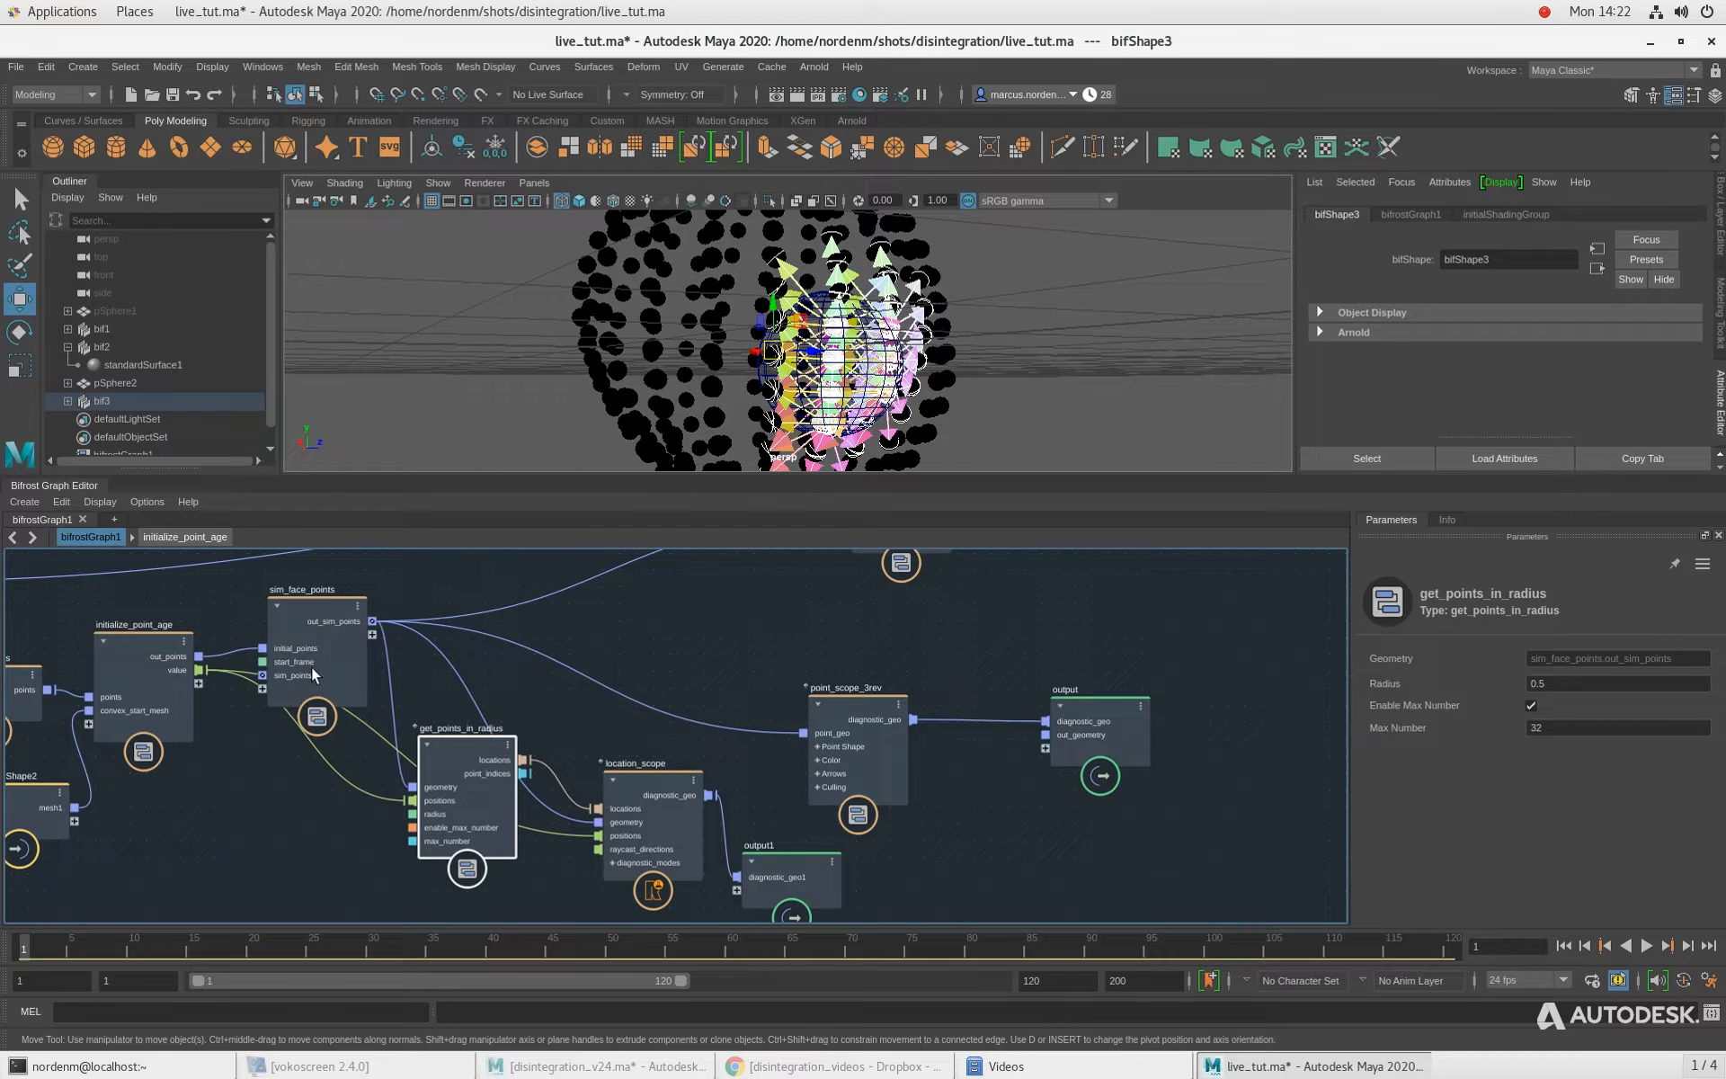
{"action": "left_click_drag", "start_coordinate": [309, 617], "coordinate": [290, 620]}
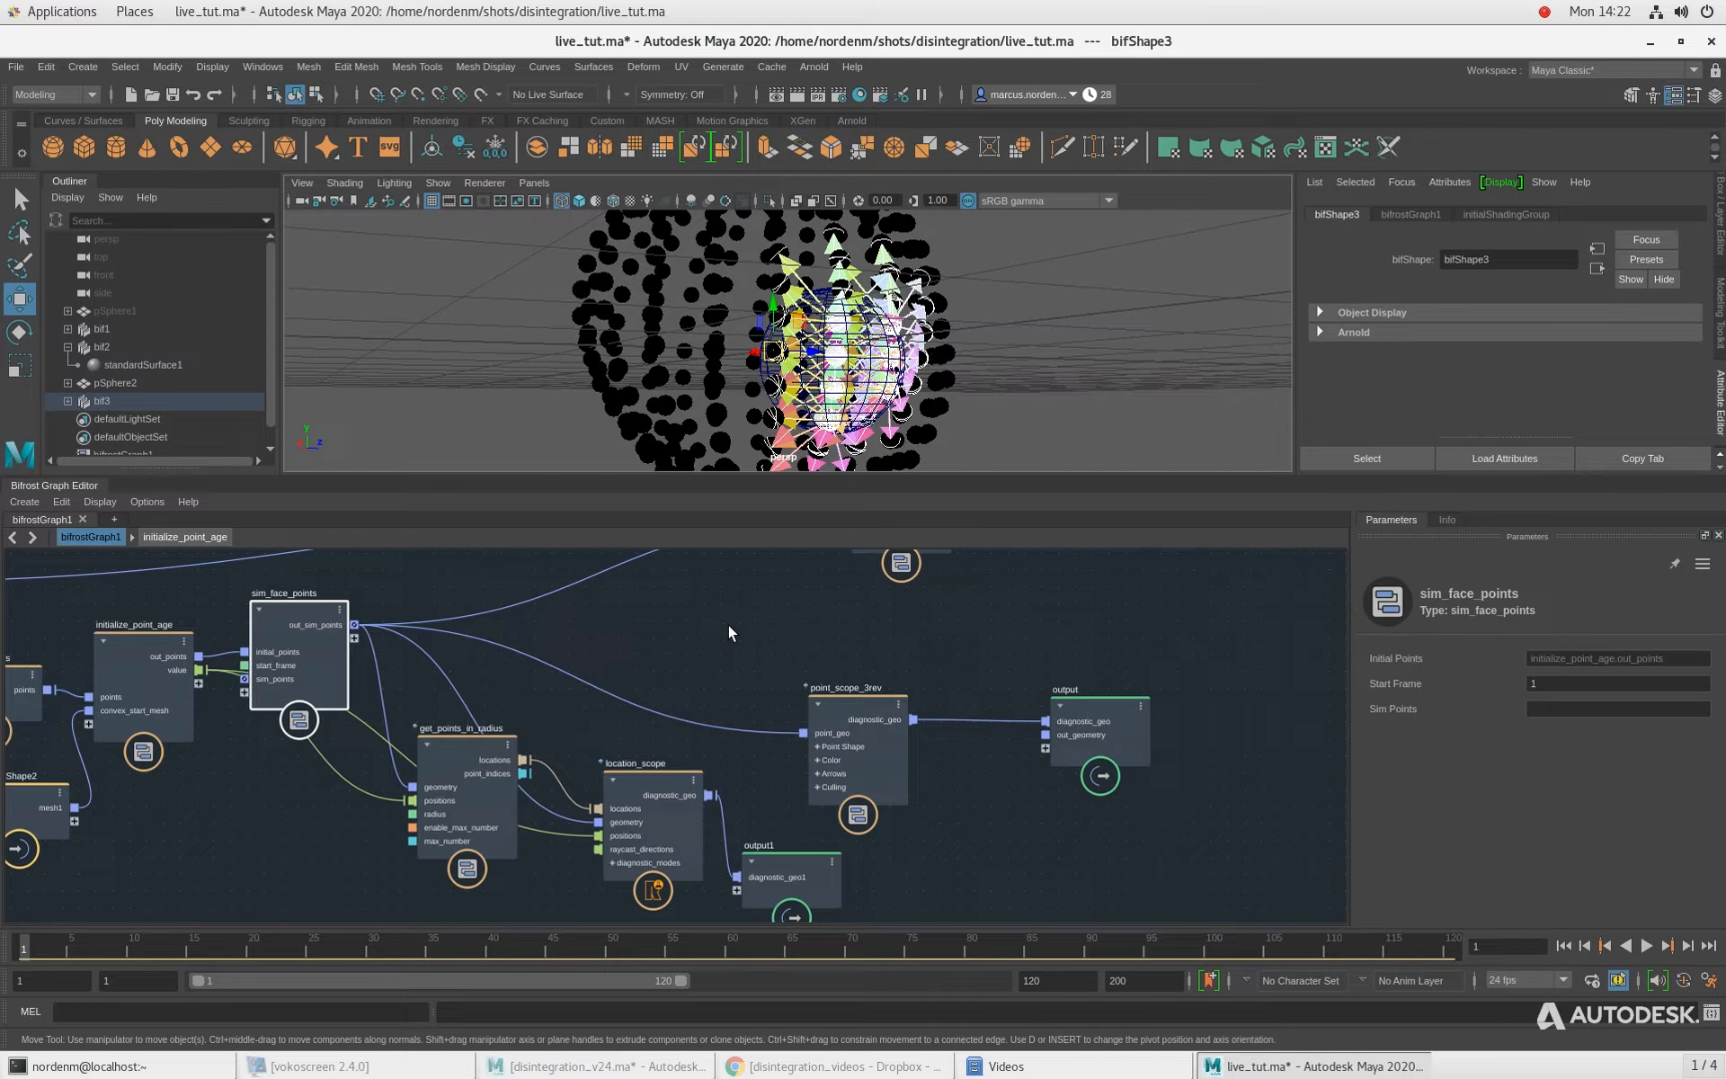
{"action": "left_click_drag", "start_coordinate": [437, 748], "coordinate": [440, 736]}
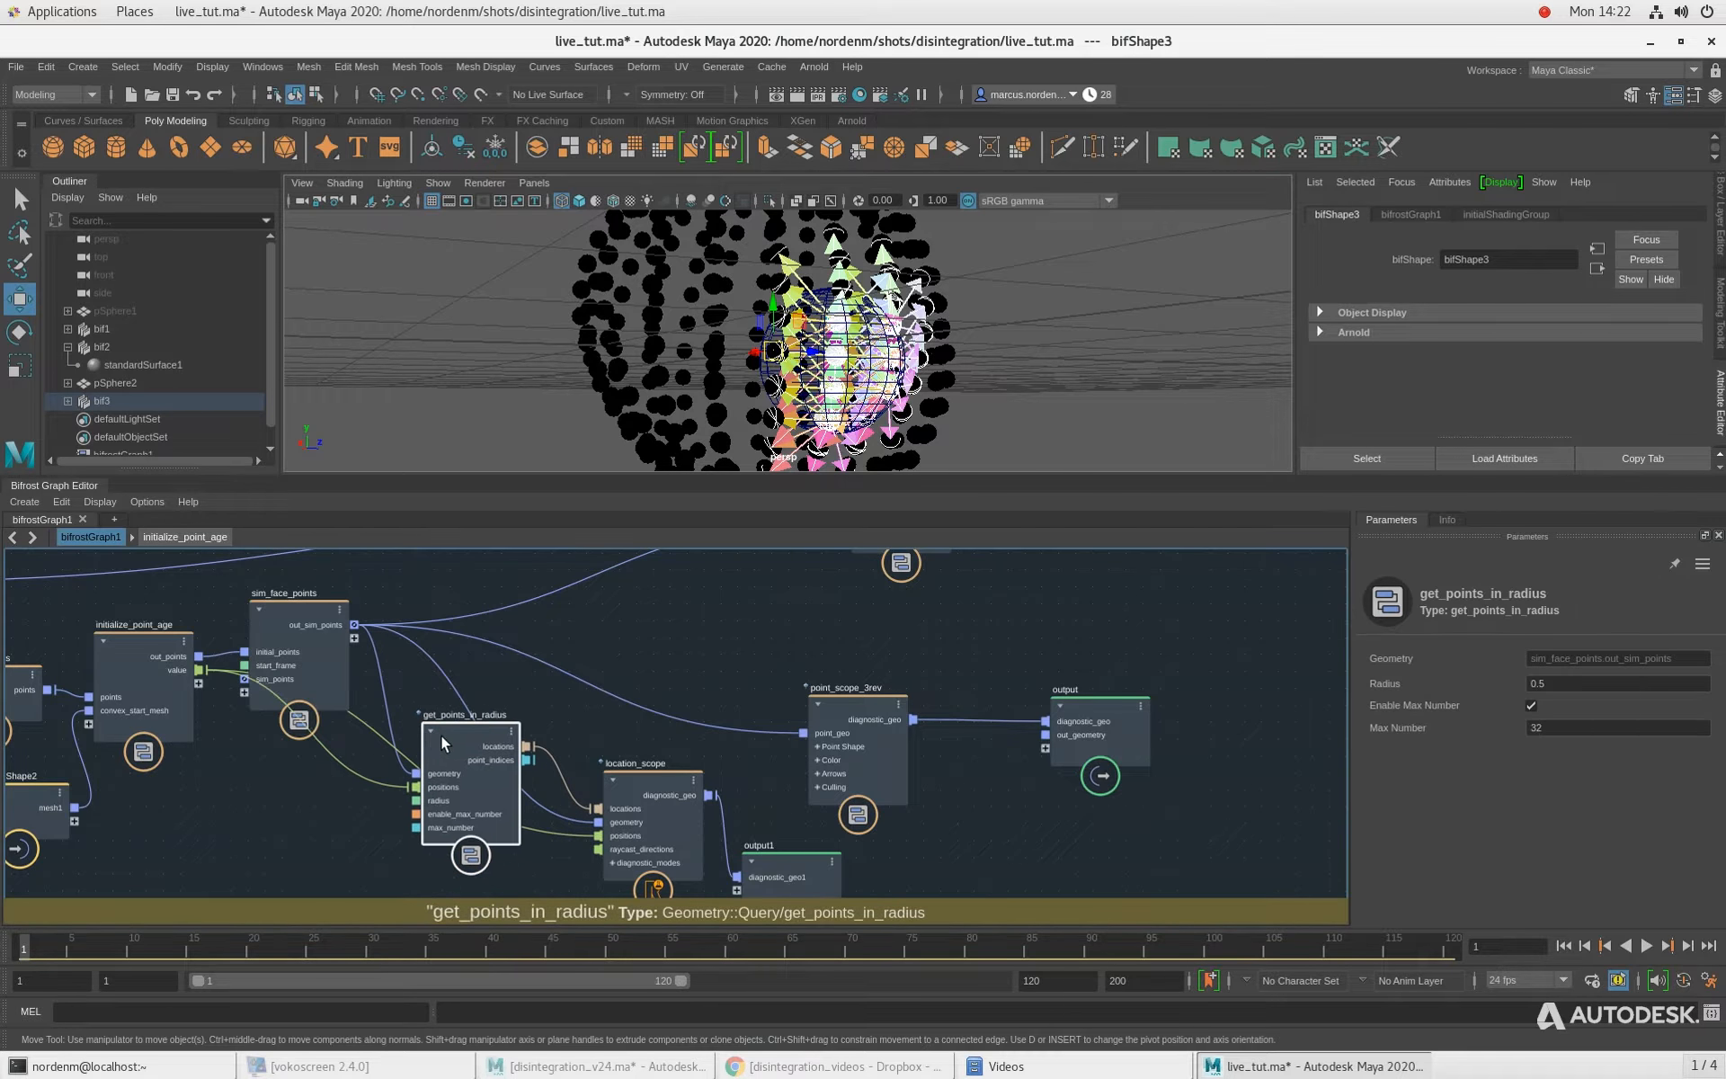
Step: Move point_scope_3rev and its output node farther from sim_face_points to free space beside get_points_in_radius
{"action": "left_click_drag", "start_coordinate": [768, 325], "coordinate": [783, 349], "text": "alt"}
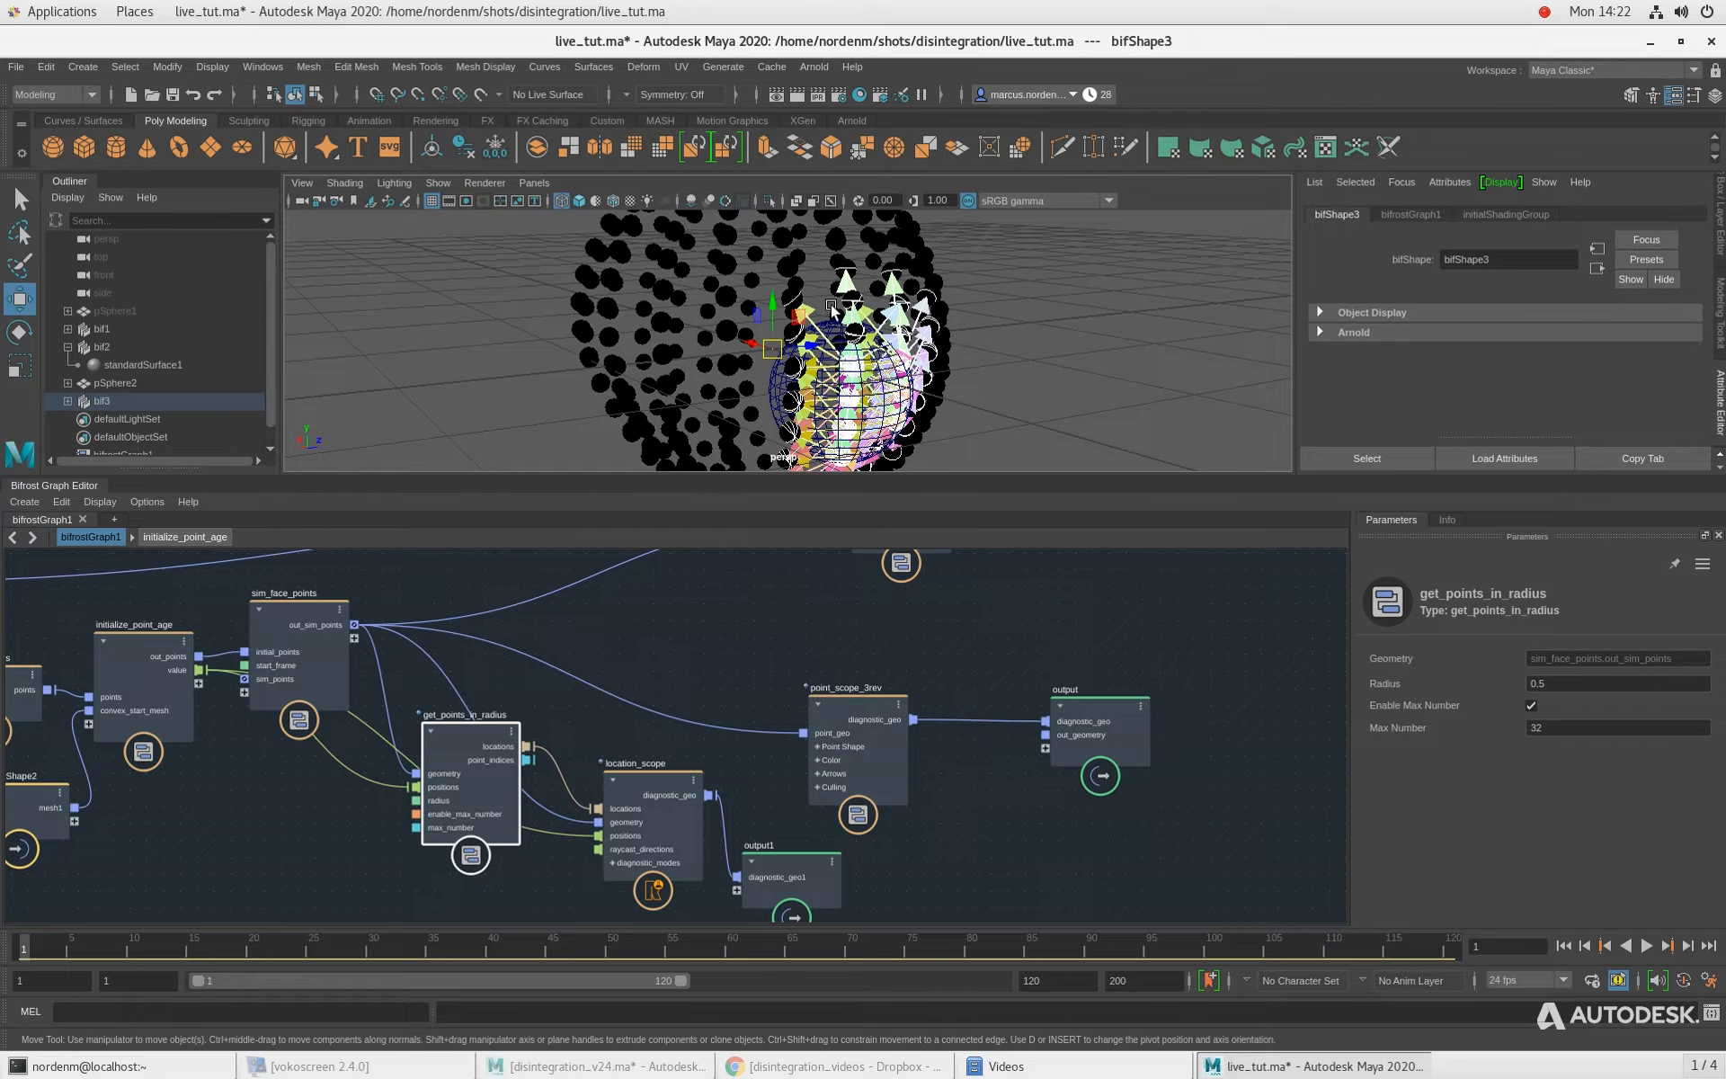
{"action": "left_click_drag", "start_coordinate": [846, 317], "coordinate": [788, 349], "text": "alt"}
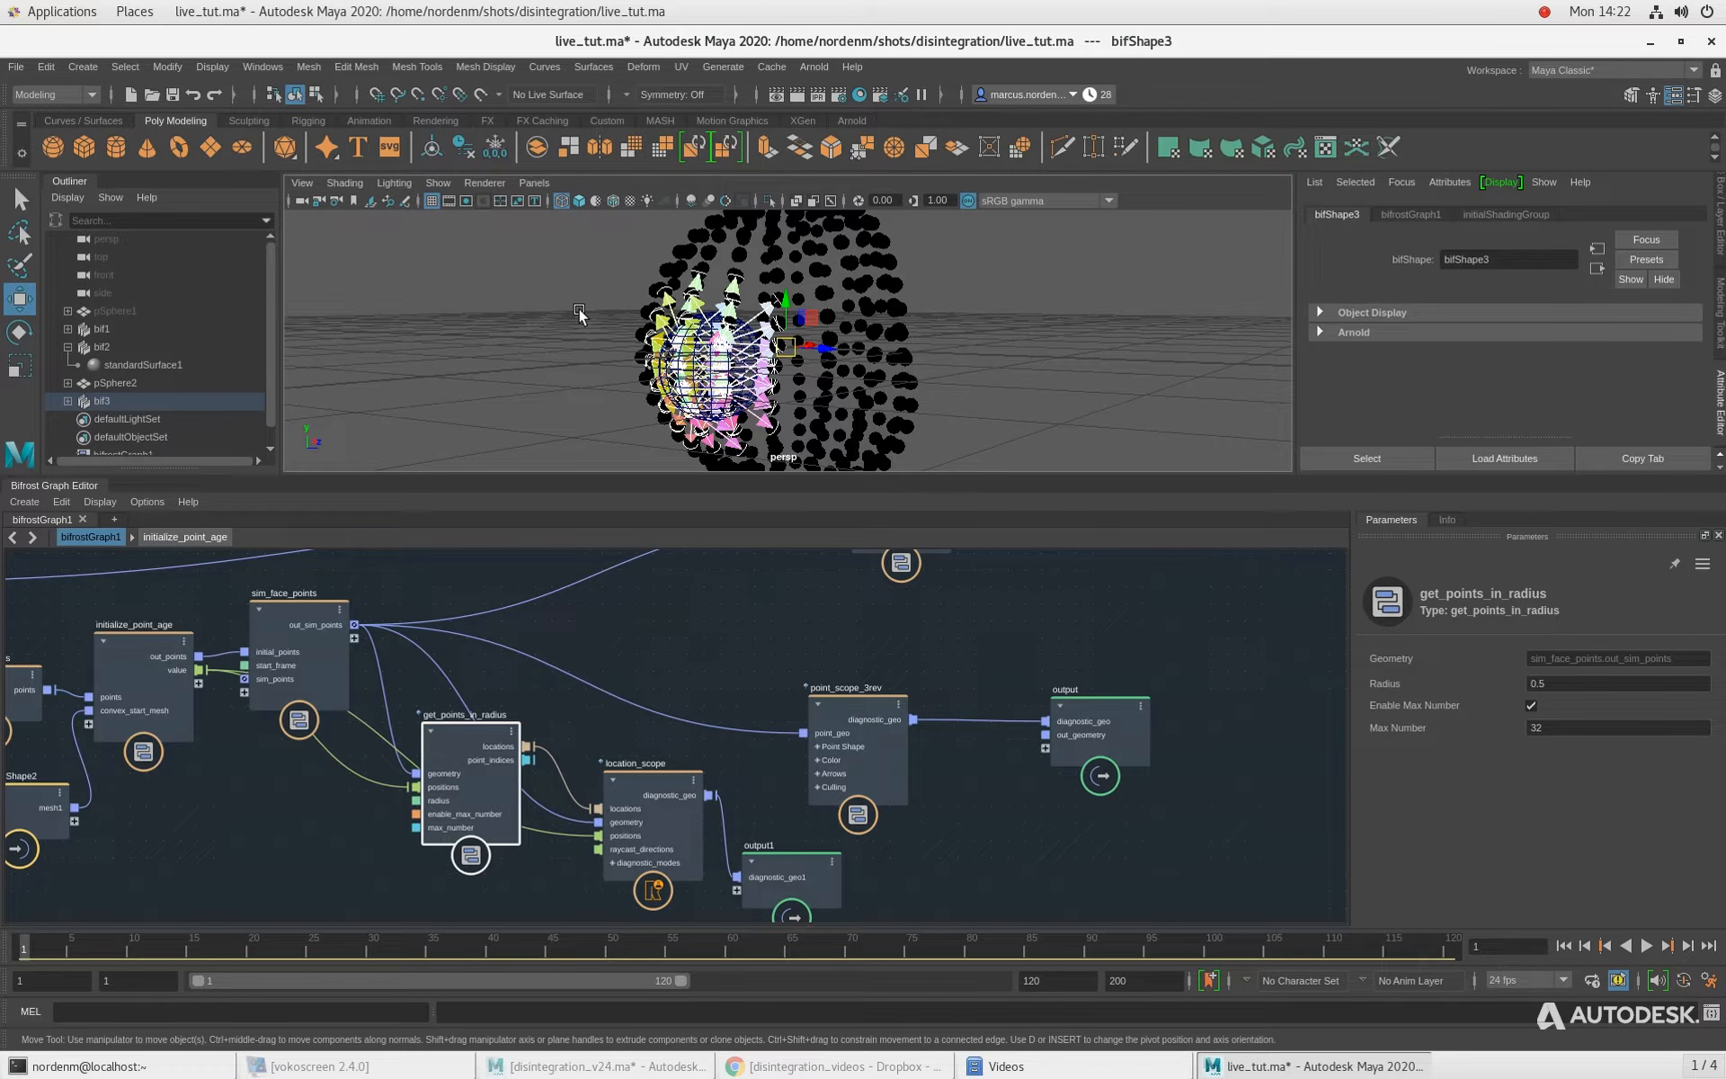
{"action": "left_click_drag", "start_coordinate": [740, 320], "coordinate": [733, 251], "text": "alt"}
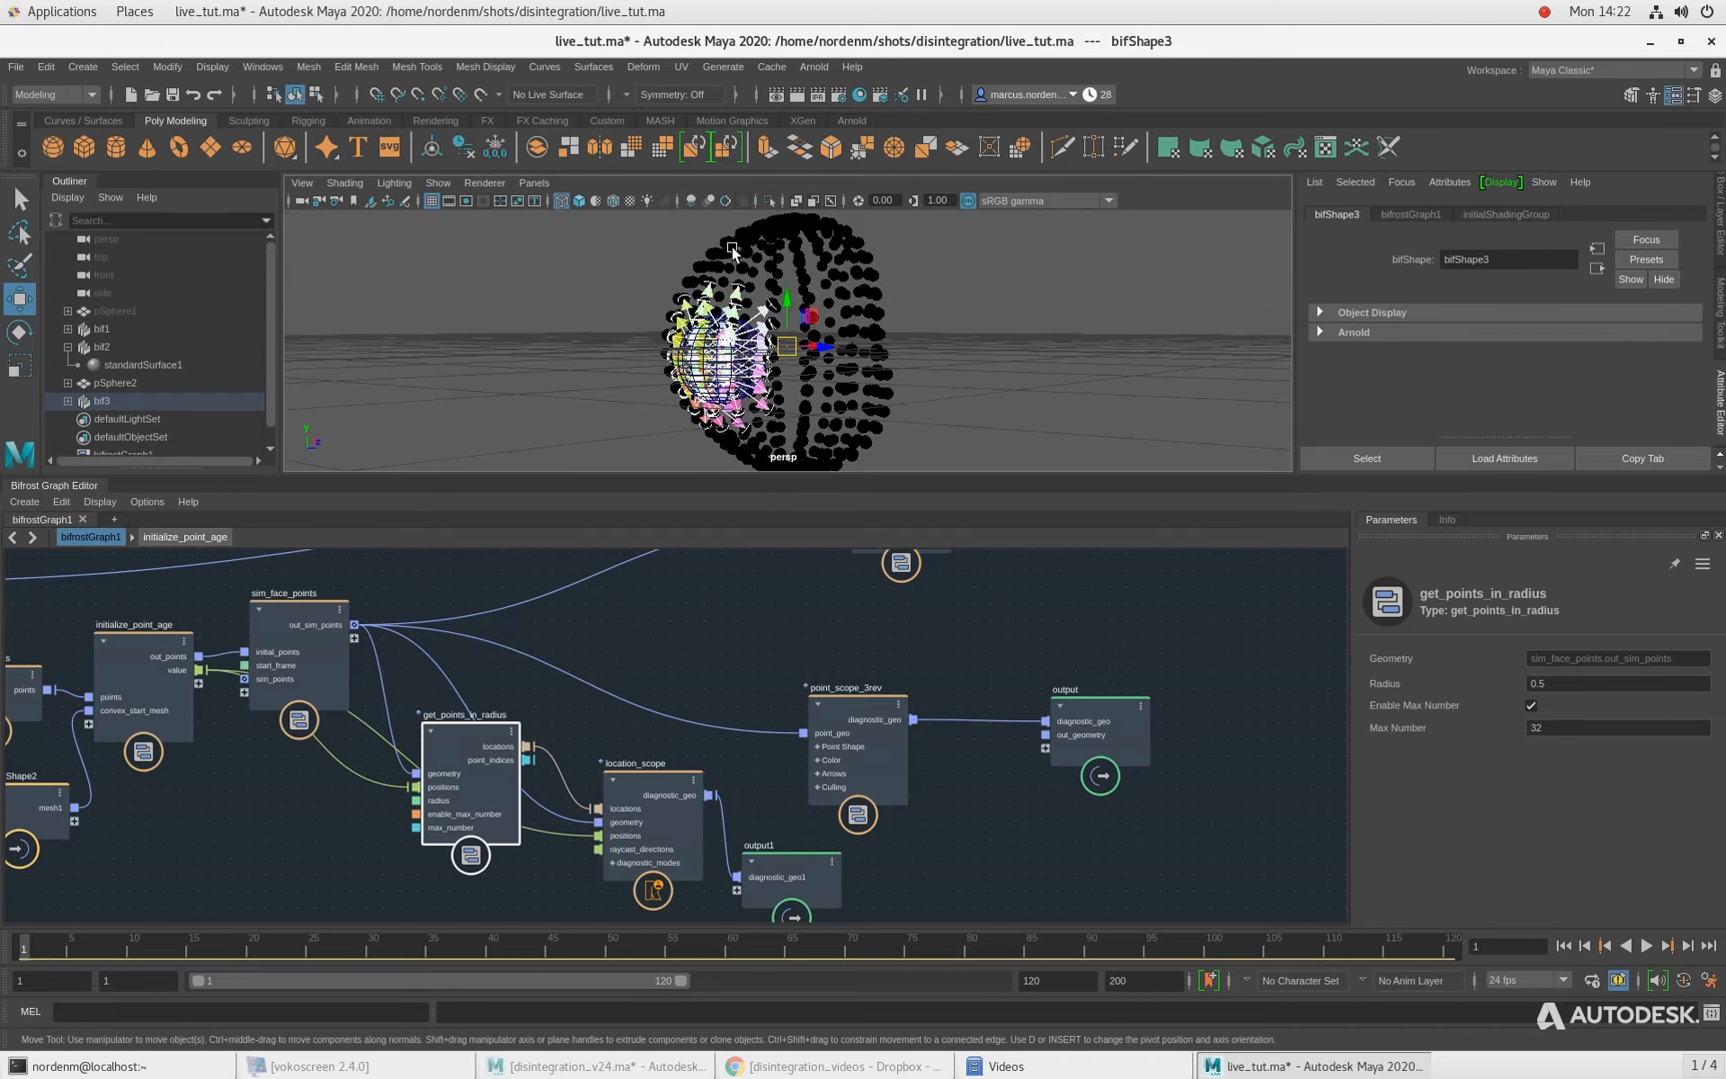
{"action": "left_click_drag", "start_coordinate": [578, 347], "coordinate": [603, 356], "text": "alt"}
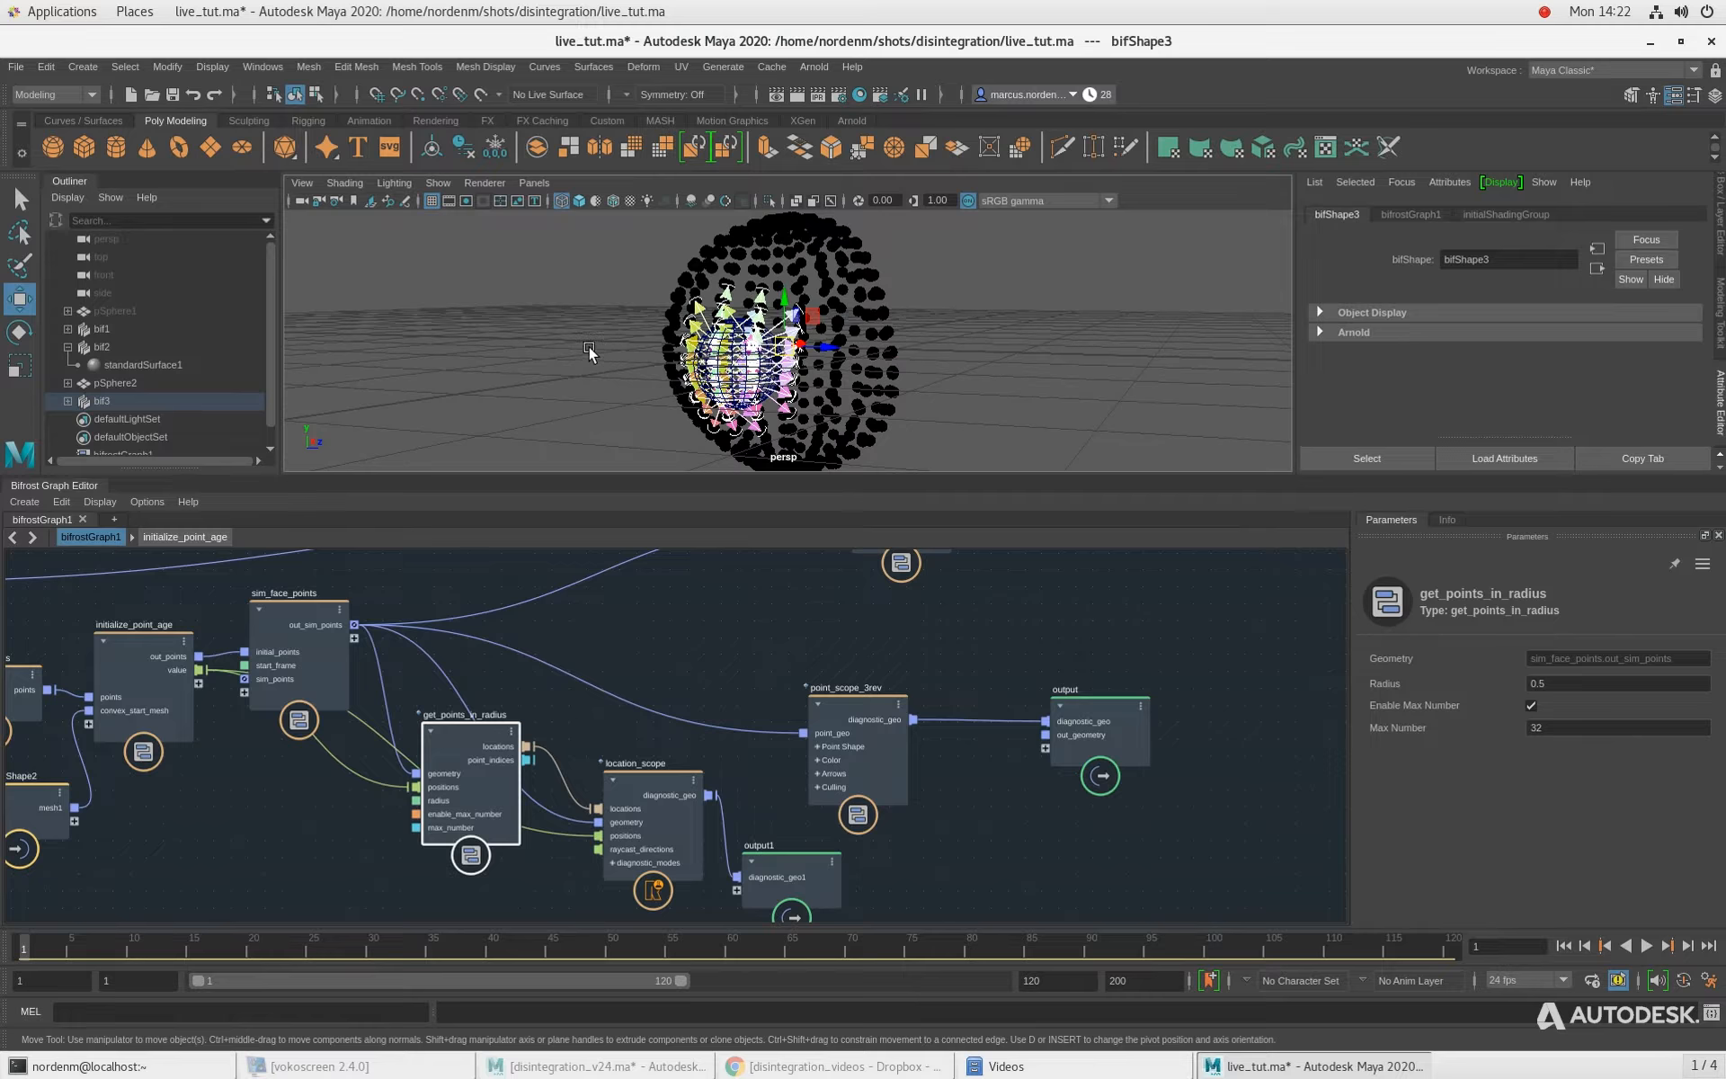
{"action": "right_click_drag", "start_coordinate": [589, 350], "coordinate": [613, 346], "text": "alt"}
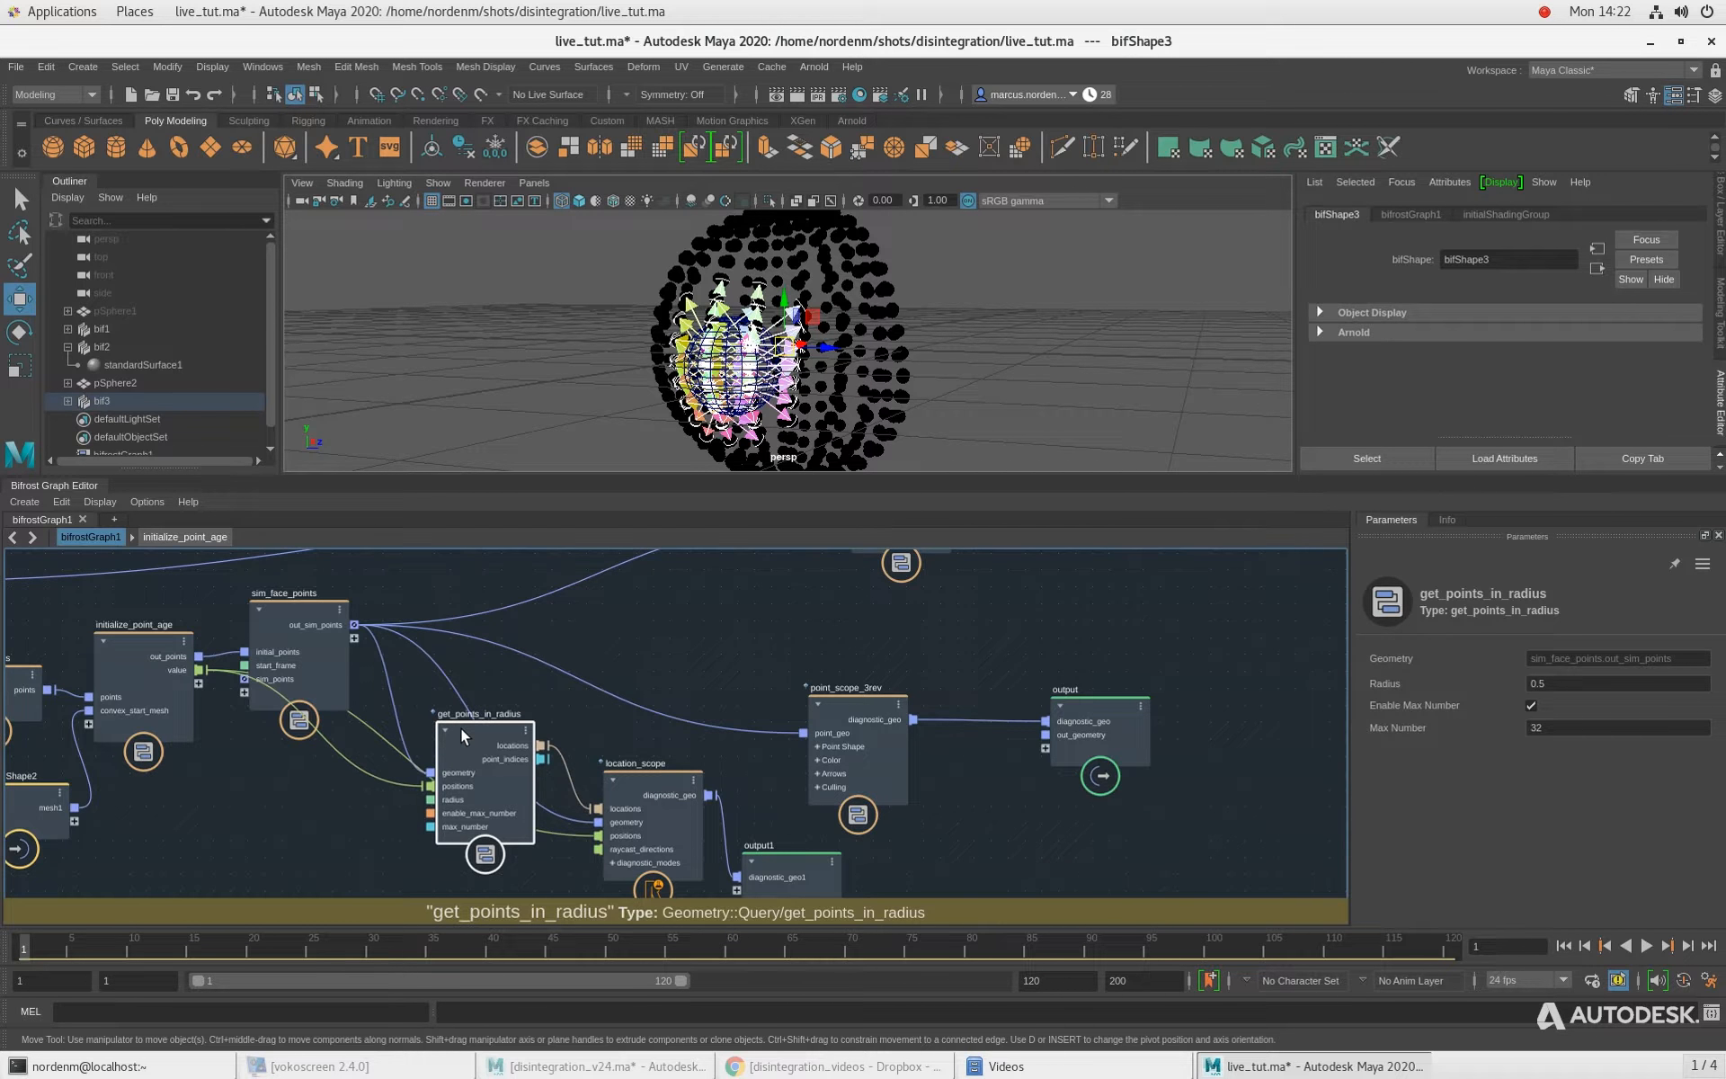
{"action": "left_click_drag", "start_coordinate": [447, 728], "coordinate": [452, 714]}
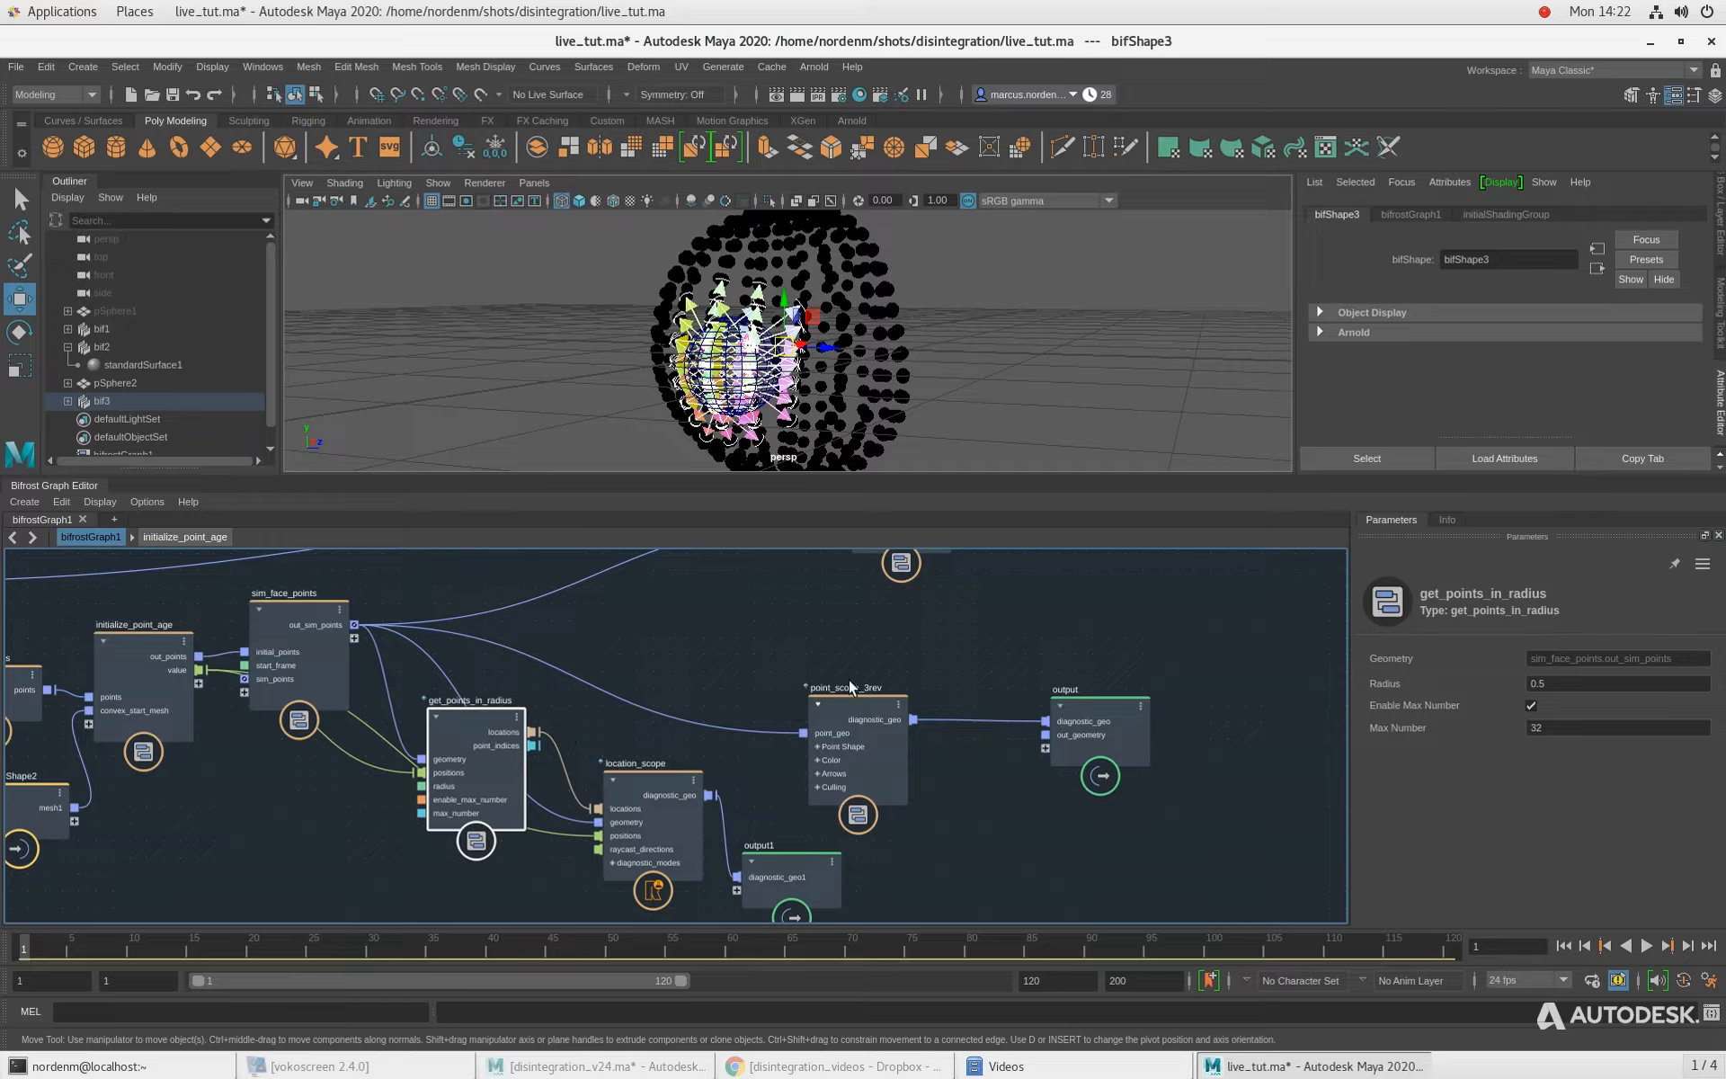
{"action": "left_click_drag", "start_coordinate": [854, 704], "coordinate": [878, 656]}
{"action": "left_click_drag", "start_coordinate": [1060, 691], "coordinate": [1131, 645]}
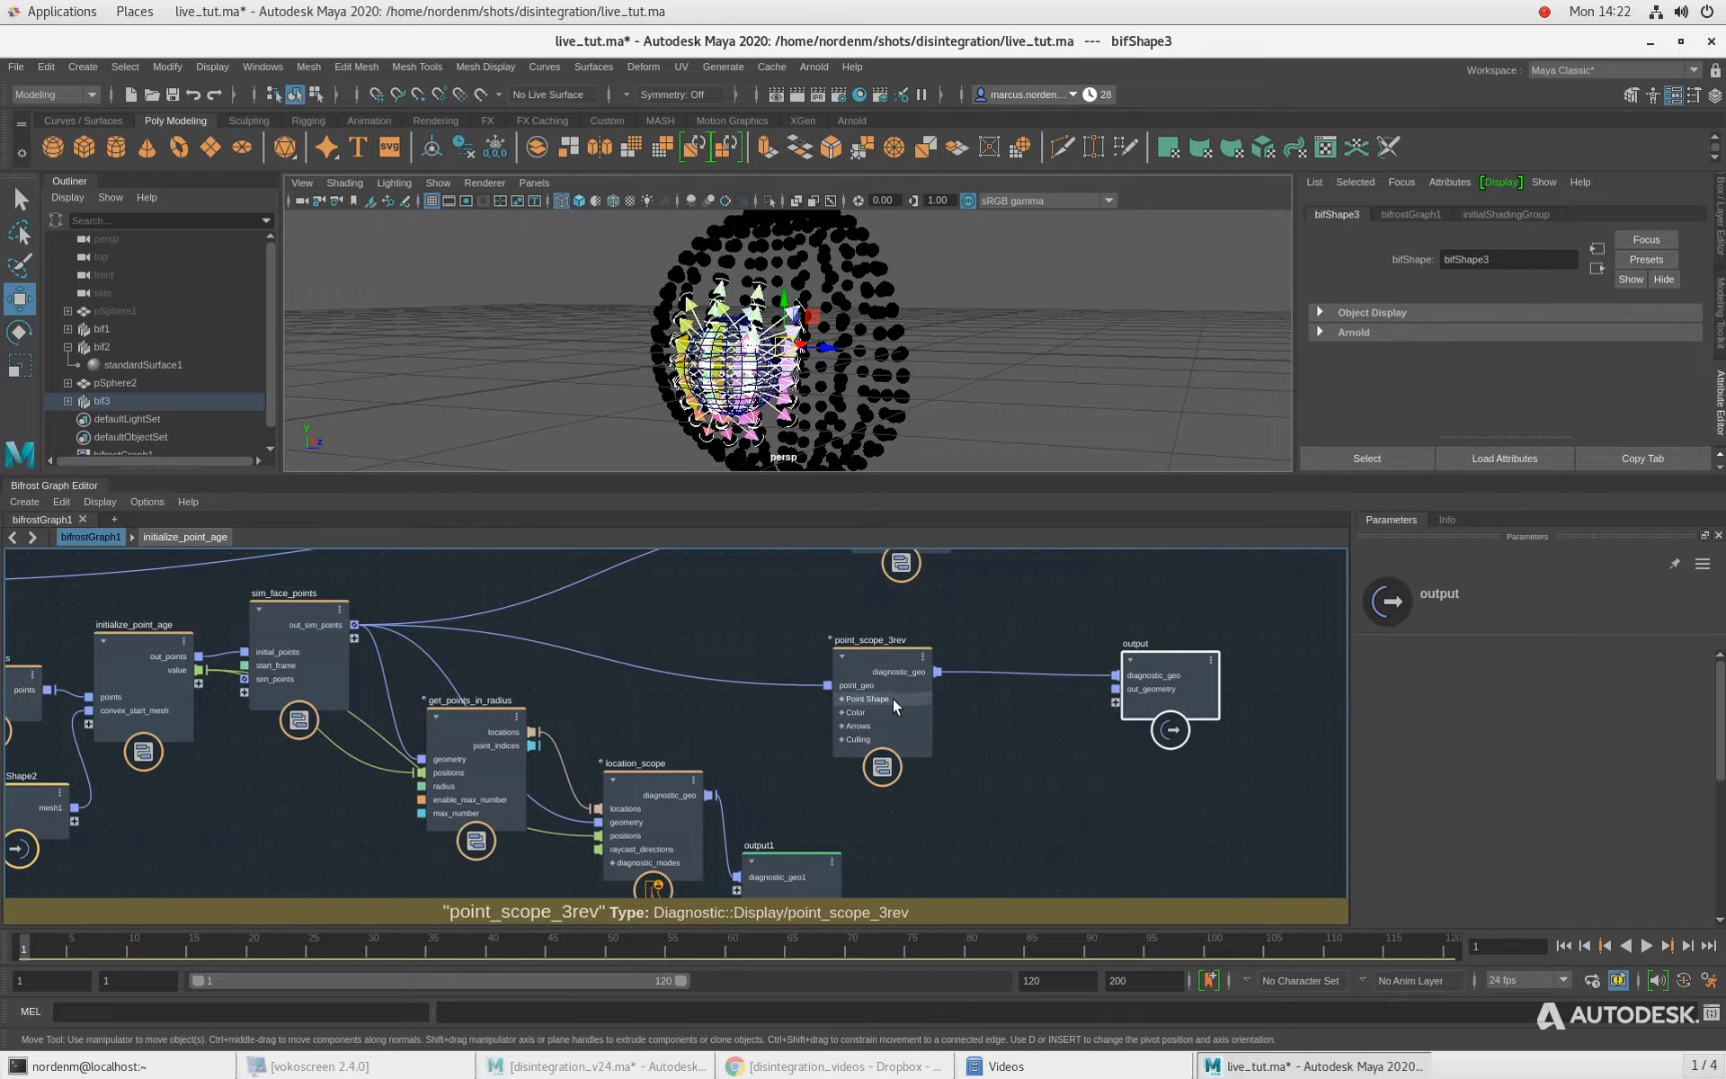
{"action": "left_click_drag", "start_coordinate": [893, 698], "coordinate": [948, 689]}
{"action": "left_click_drag", "start_coordinate": [777, 405], "coordinate": [694, 376], "text": "alt"}
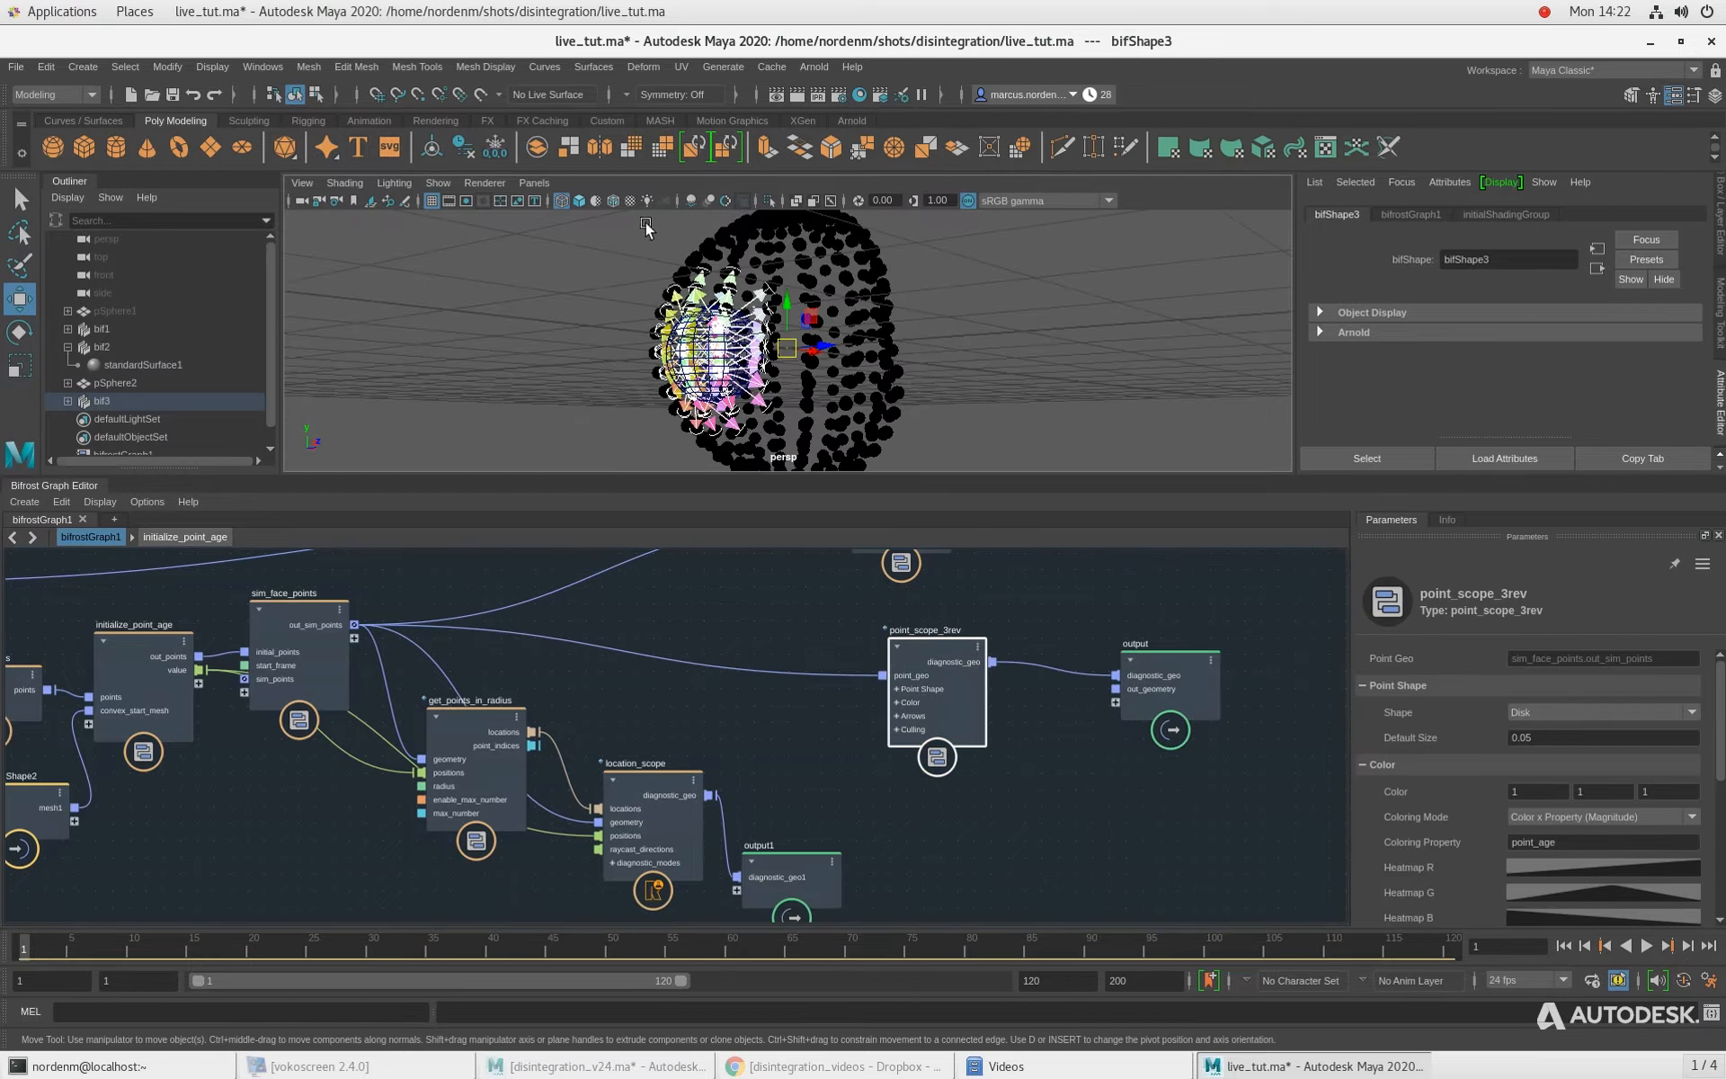
{"action": "middle_click_drag", "start_coordinate": [674, 709], "coordinate": [672, 673], "text": "alt"}
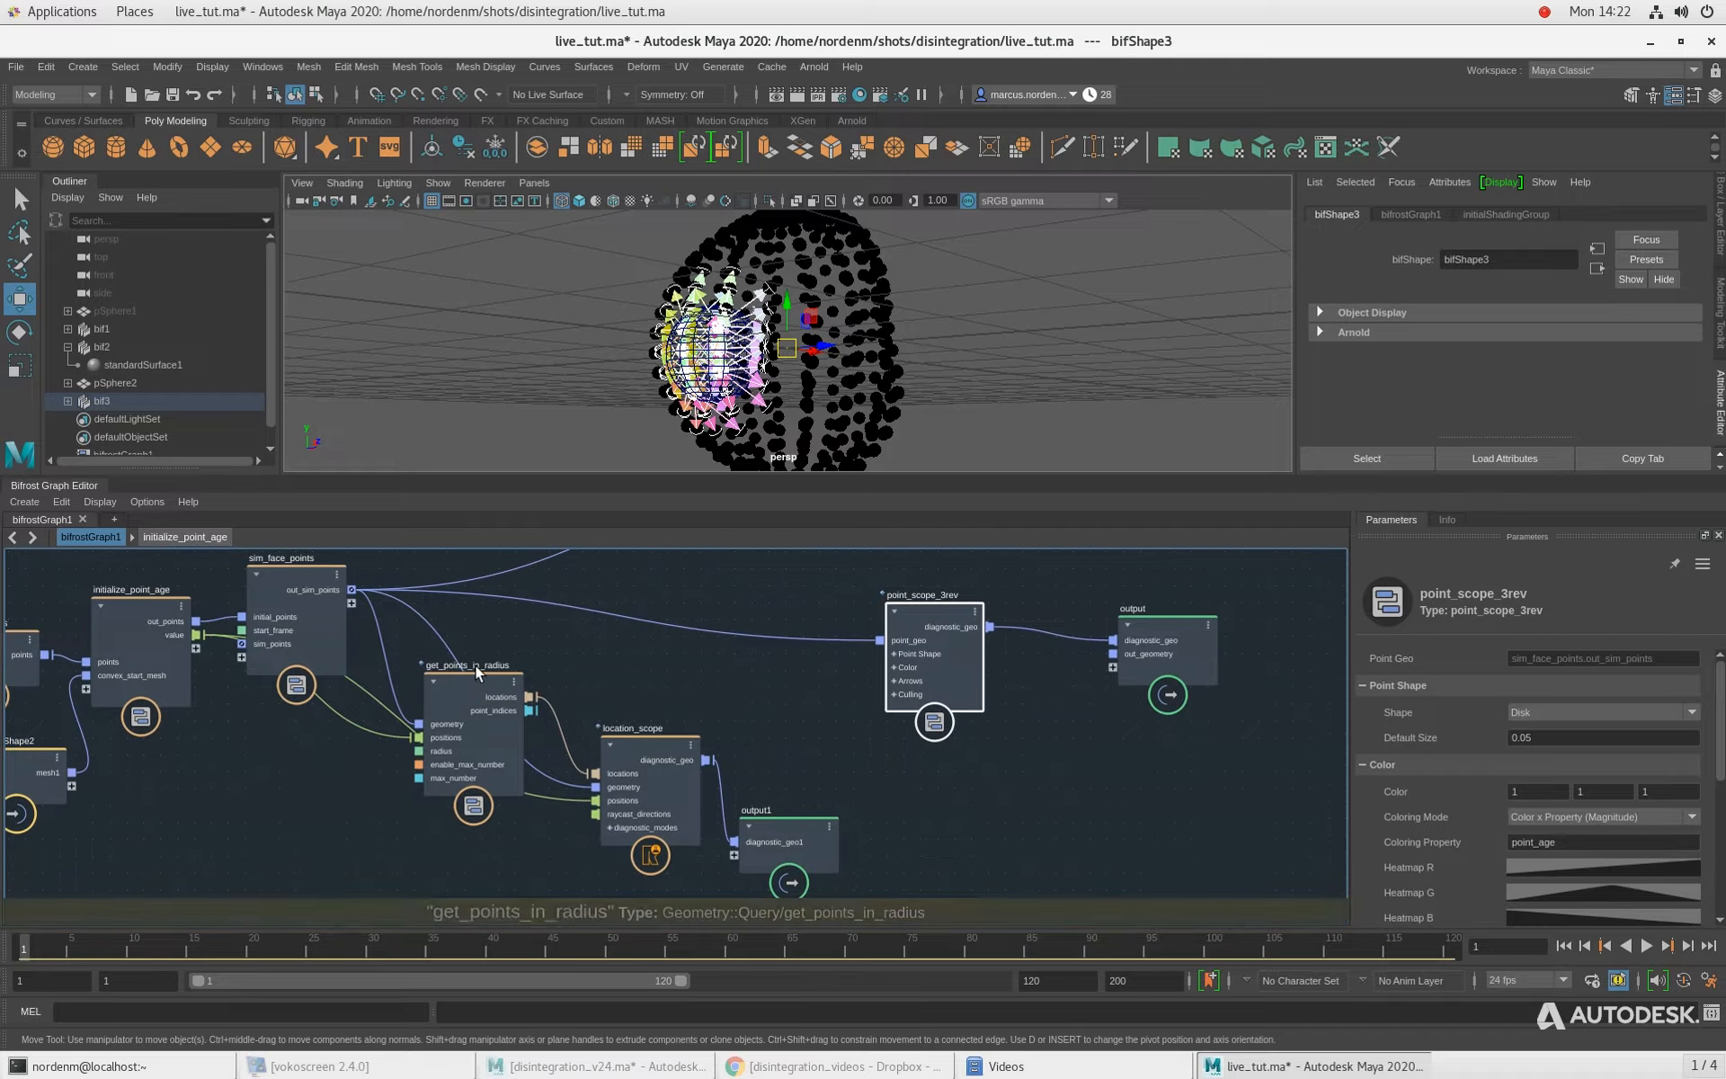
{"action": "left_click_drag", "start_coordinate": [455, 677], "coordinate": [464, 670]}
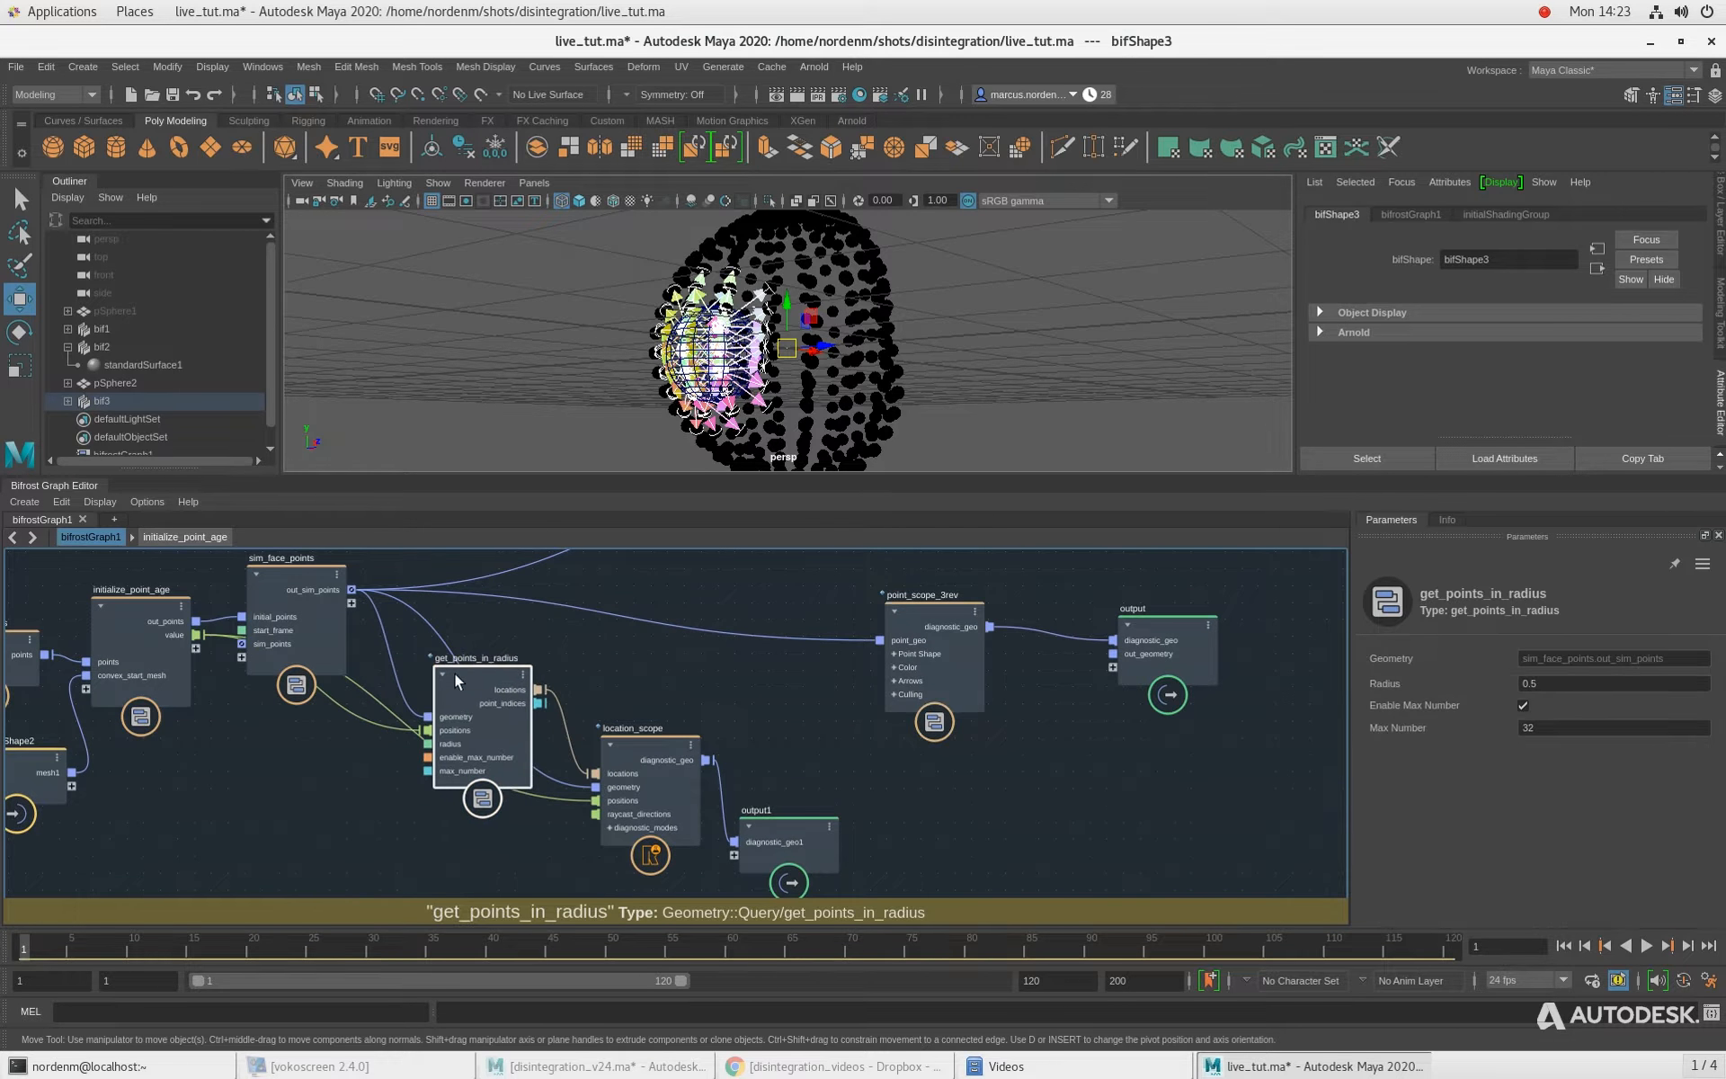
Step: Add a set_property node to bifrostGraph1 near get_points_in_radius
{"action": "right_click", "coordinate": [703, 671]}
{"action": "left_click", "coordinate": [632, 705]}
{"action": "scroll", "coordinate": [633, 710], "scroll_direction": "up", "scroll_amount": 1}
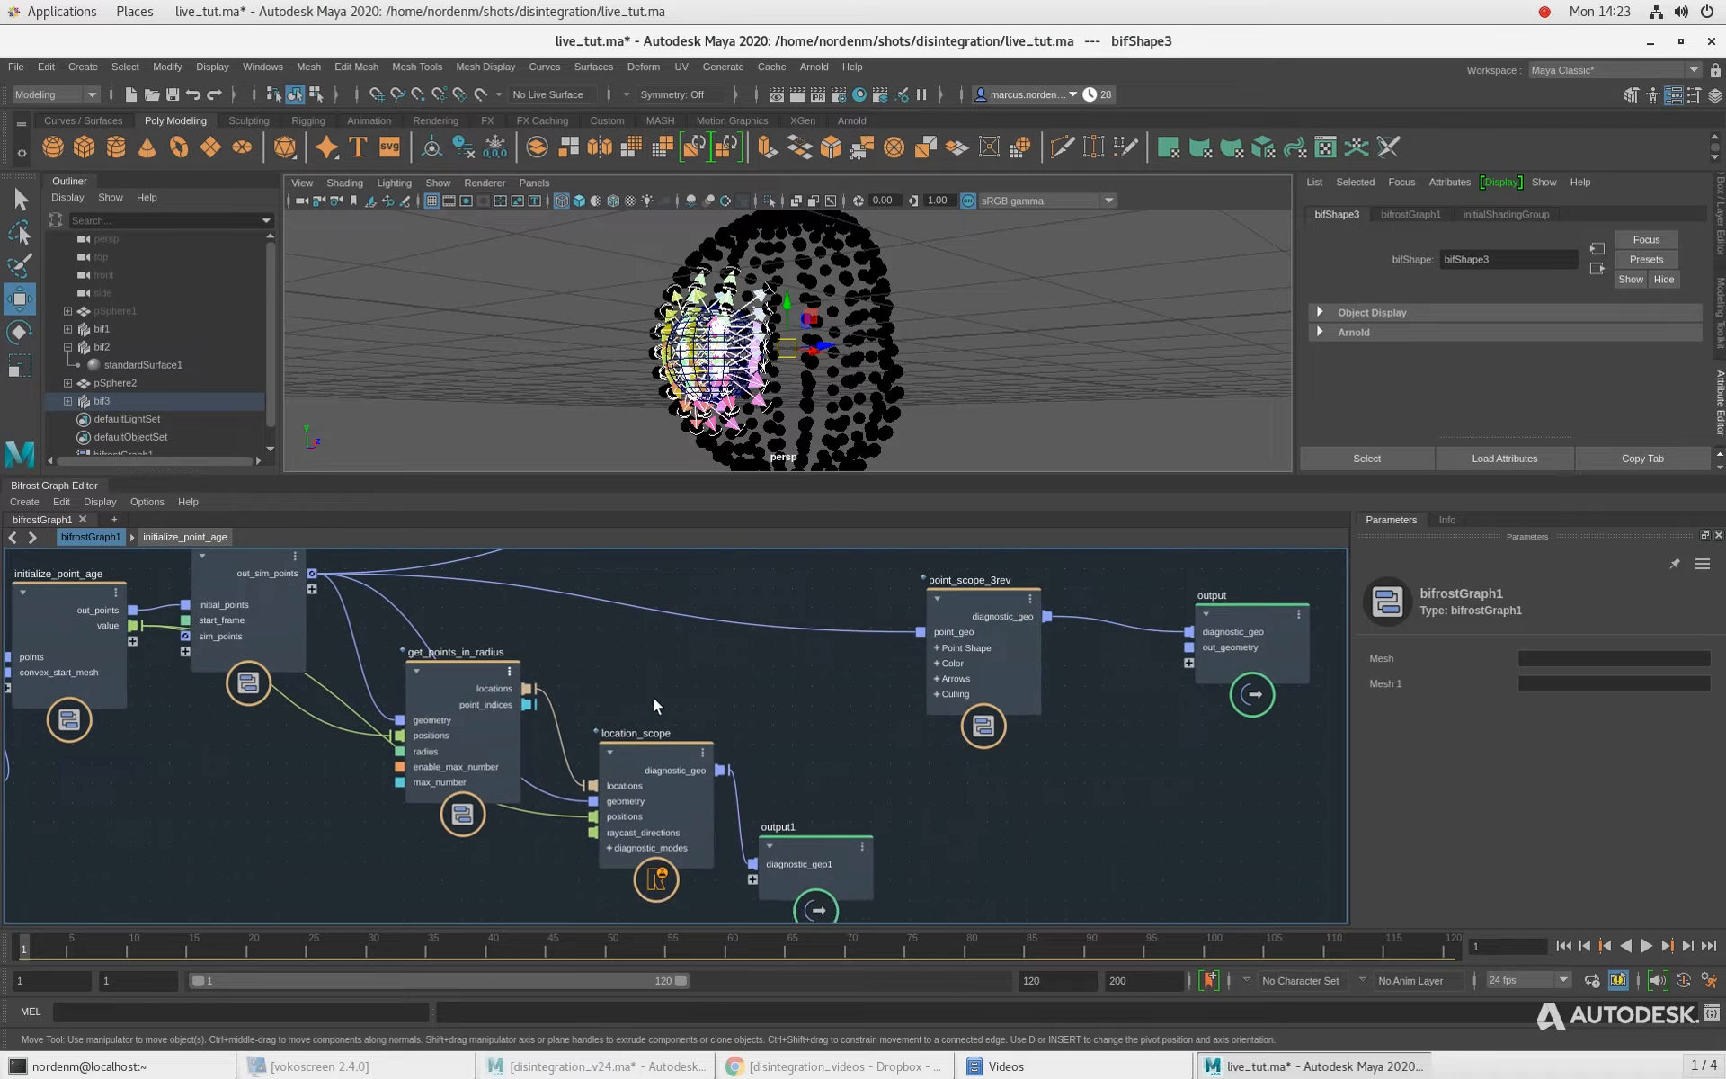
{"action": "right_click", "coordinate": [730, 708]}
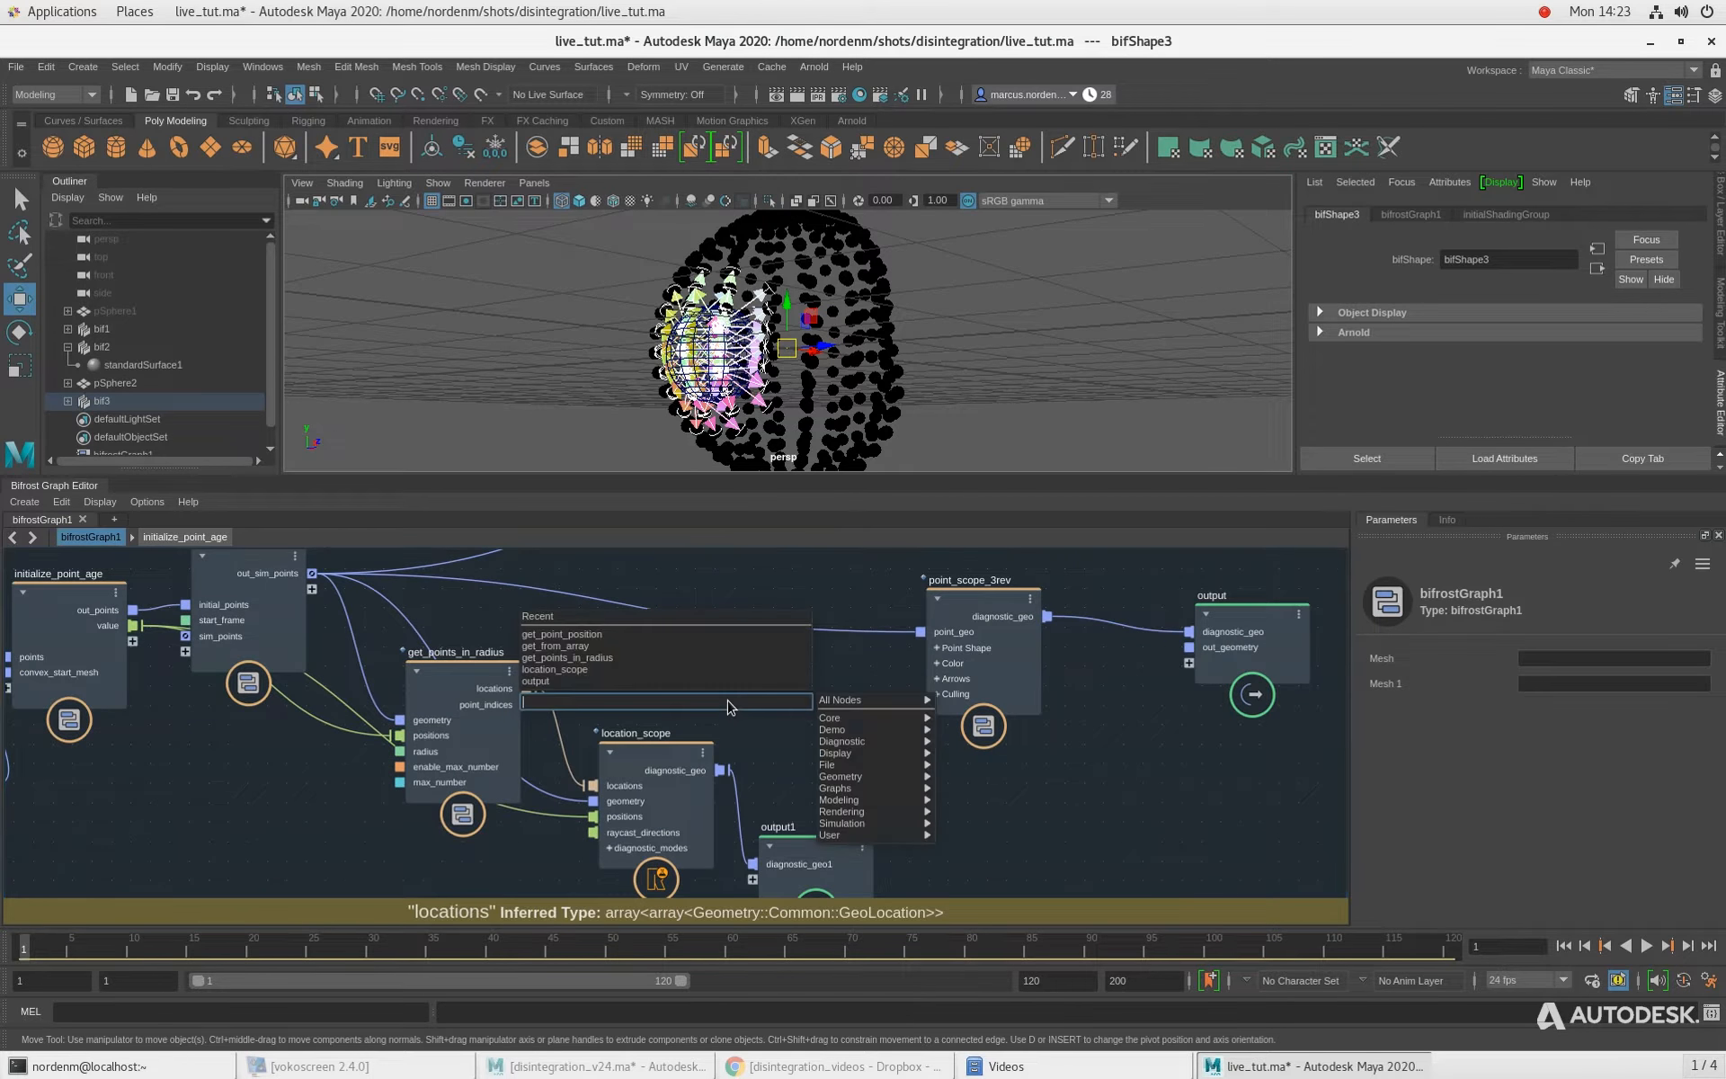
{"action": "type", "text": "set_pro"}
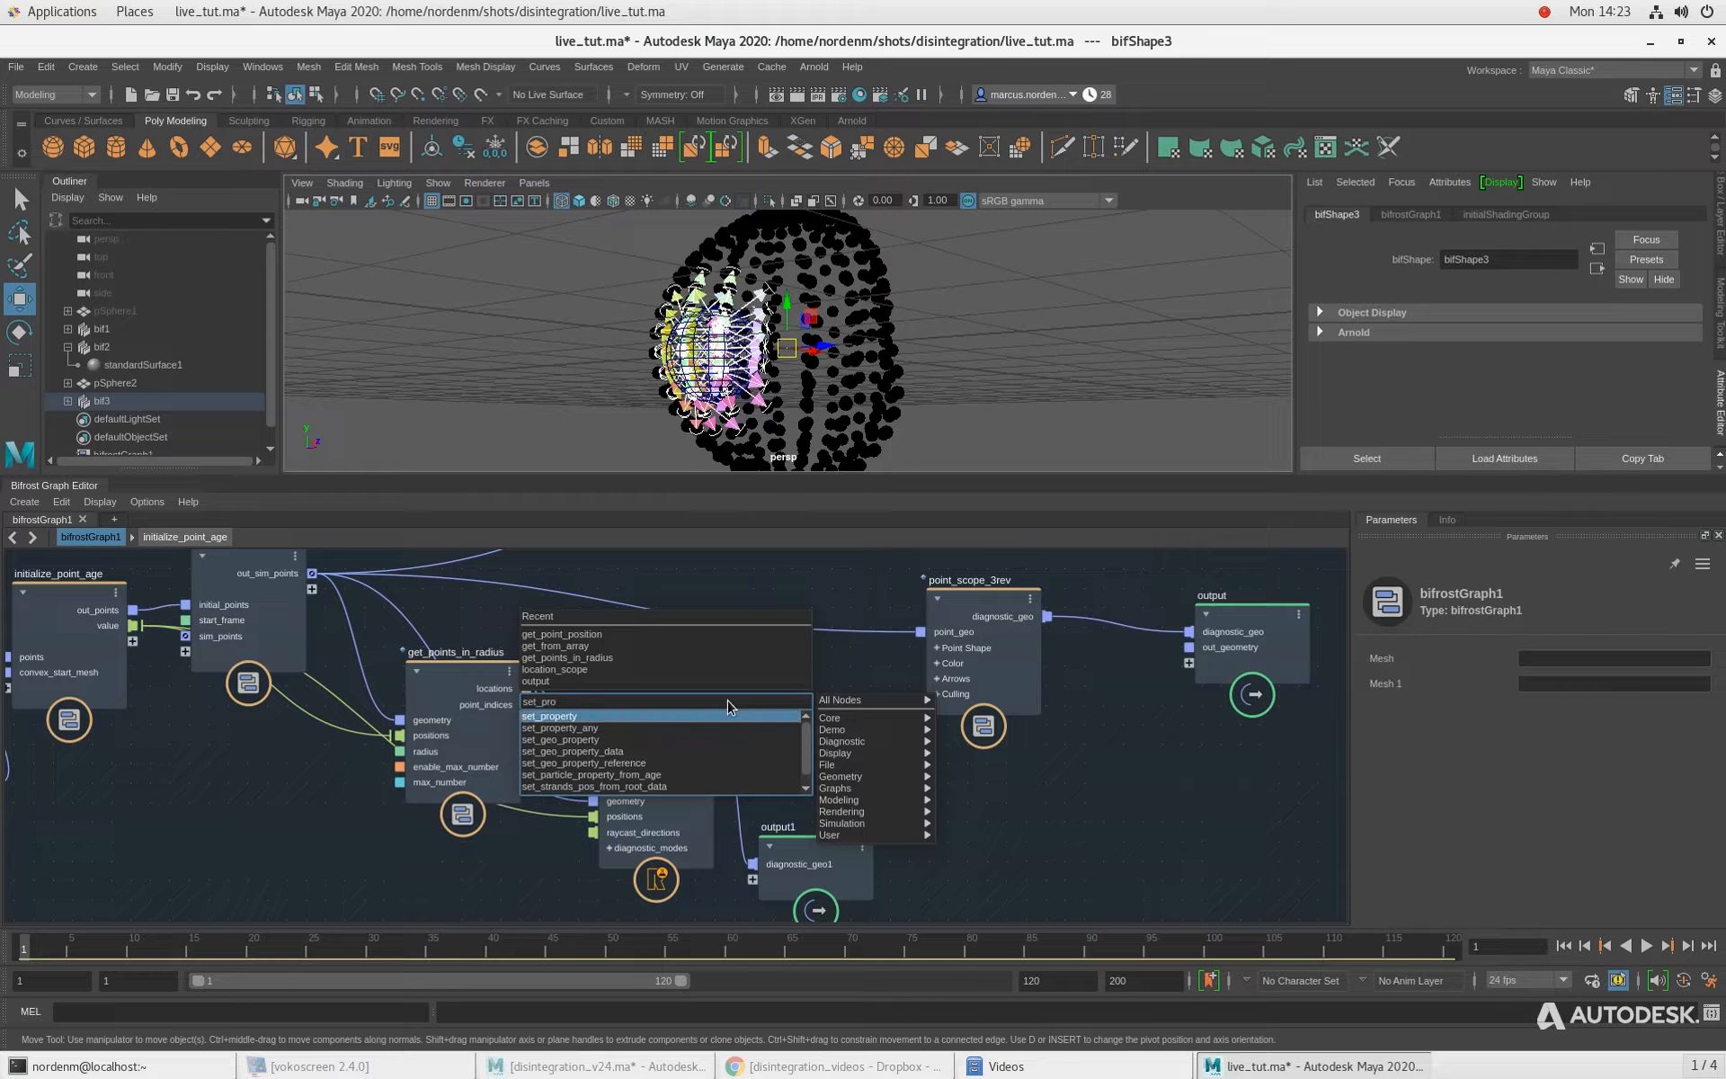
{"action": "key", "text": "Return"}
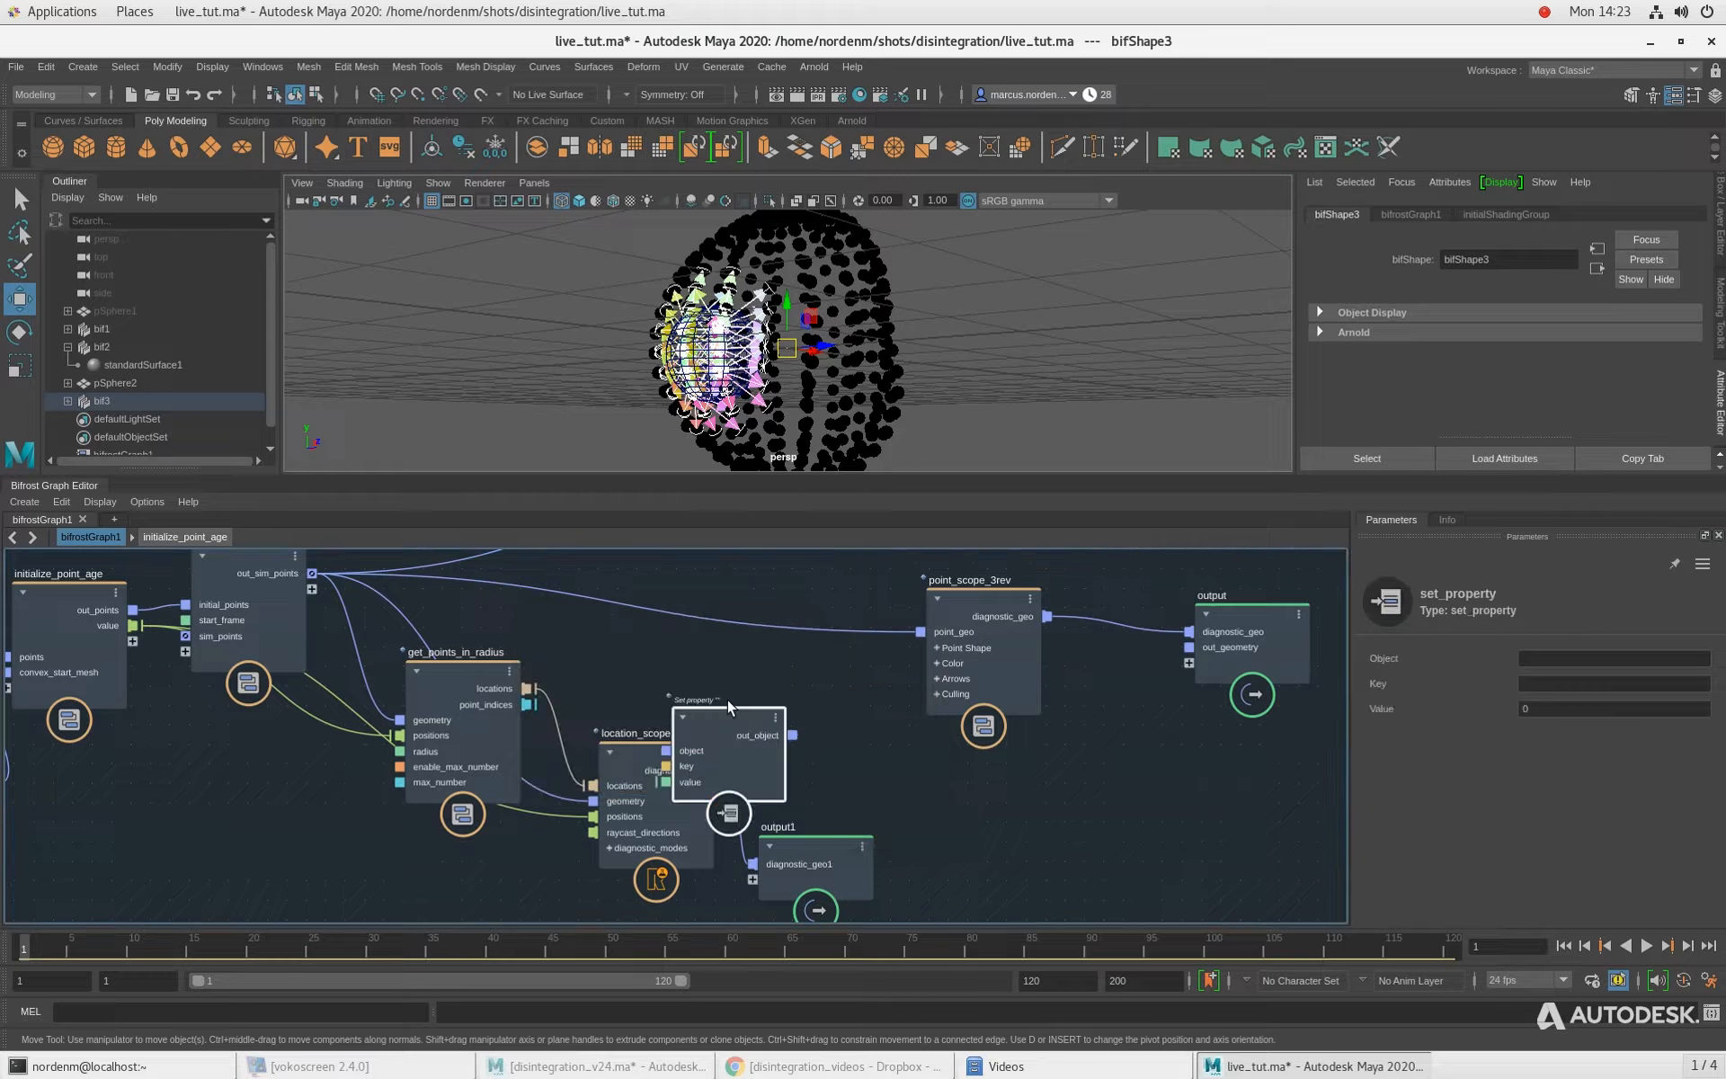
Step: Place set_property between get_points_in_radius and point_scope_3rev, with location_scope moved below it
{"action": "left_click_drag", "start_coordinate": [716, 735], "coordinate": [711, 664]}
{"action": "left_click_drag", "start_coordinate": [644, 753], "coordinate": [655, 828]}
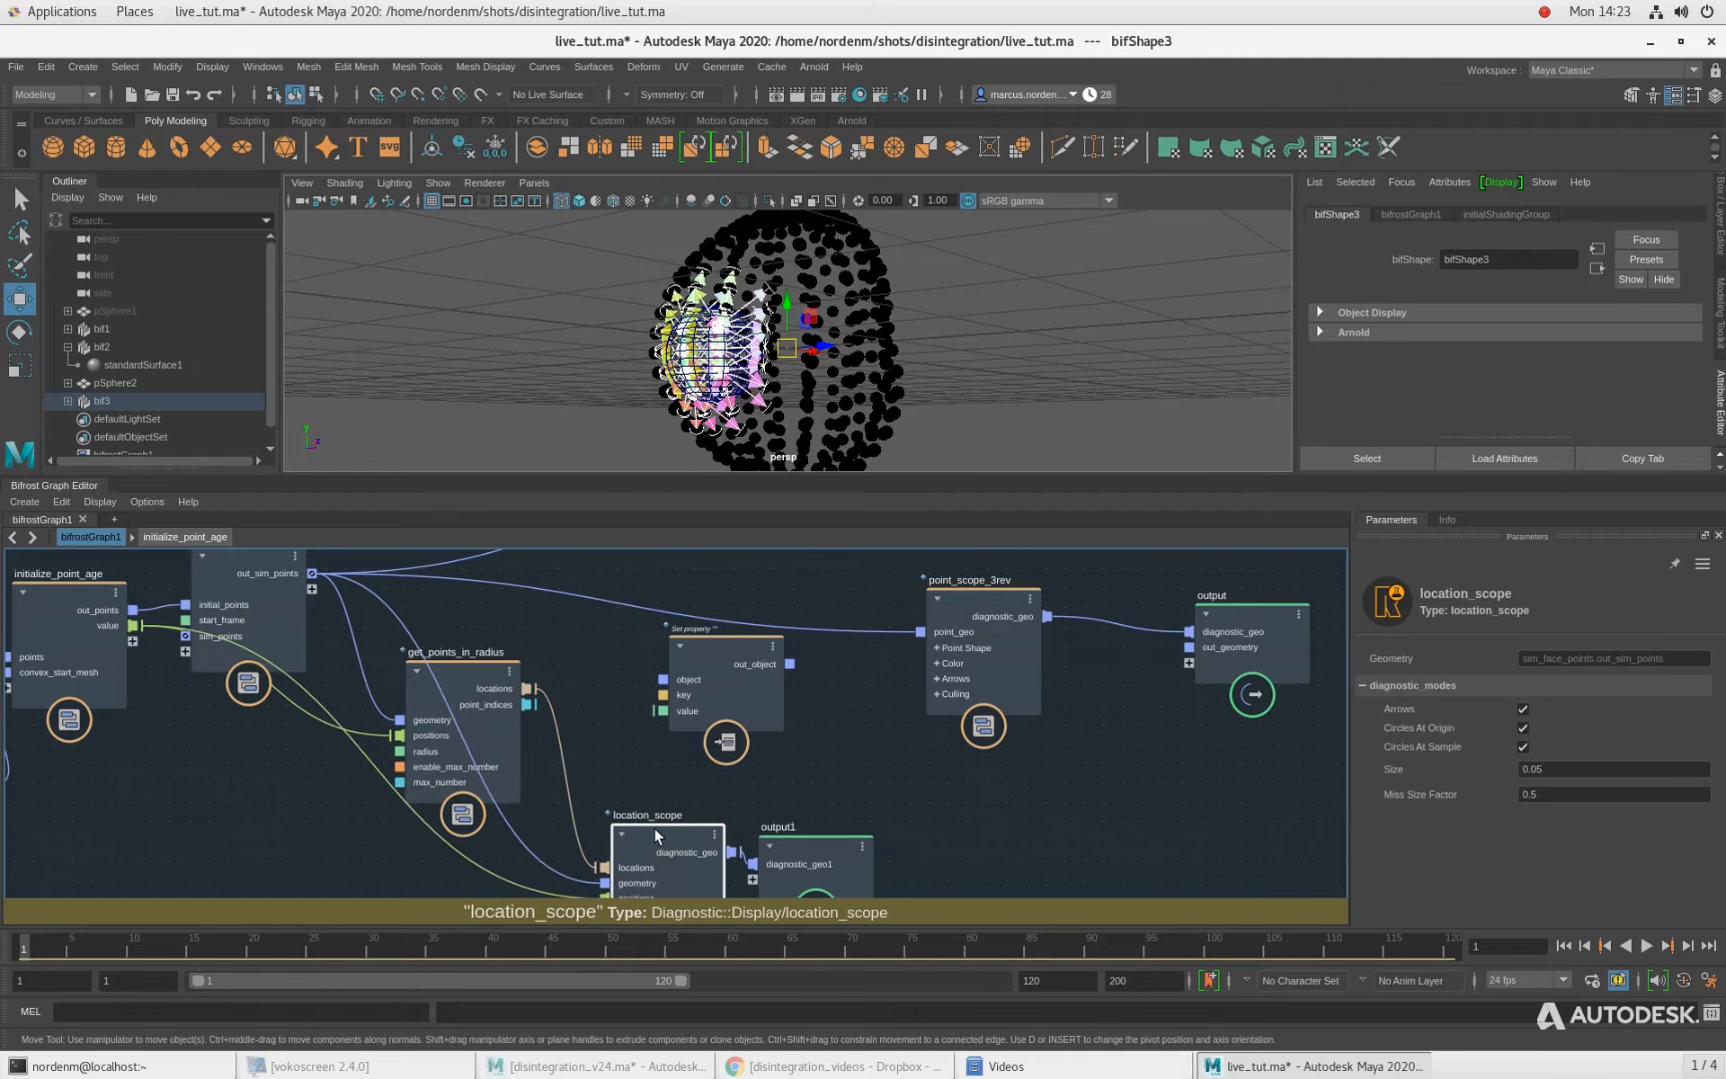
{"action": "left_click_drag", "start_coordinate": [711, 664], "coordinate": [687, 669]}
{"action": "left_click_drag", "start_coordinate": [449, 685], "coordinate": [431, 669]}
{"action": "left_click_drag", "start_coordinate": [698, 663], "coordinate": [688, 657]}
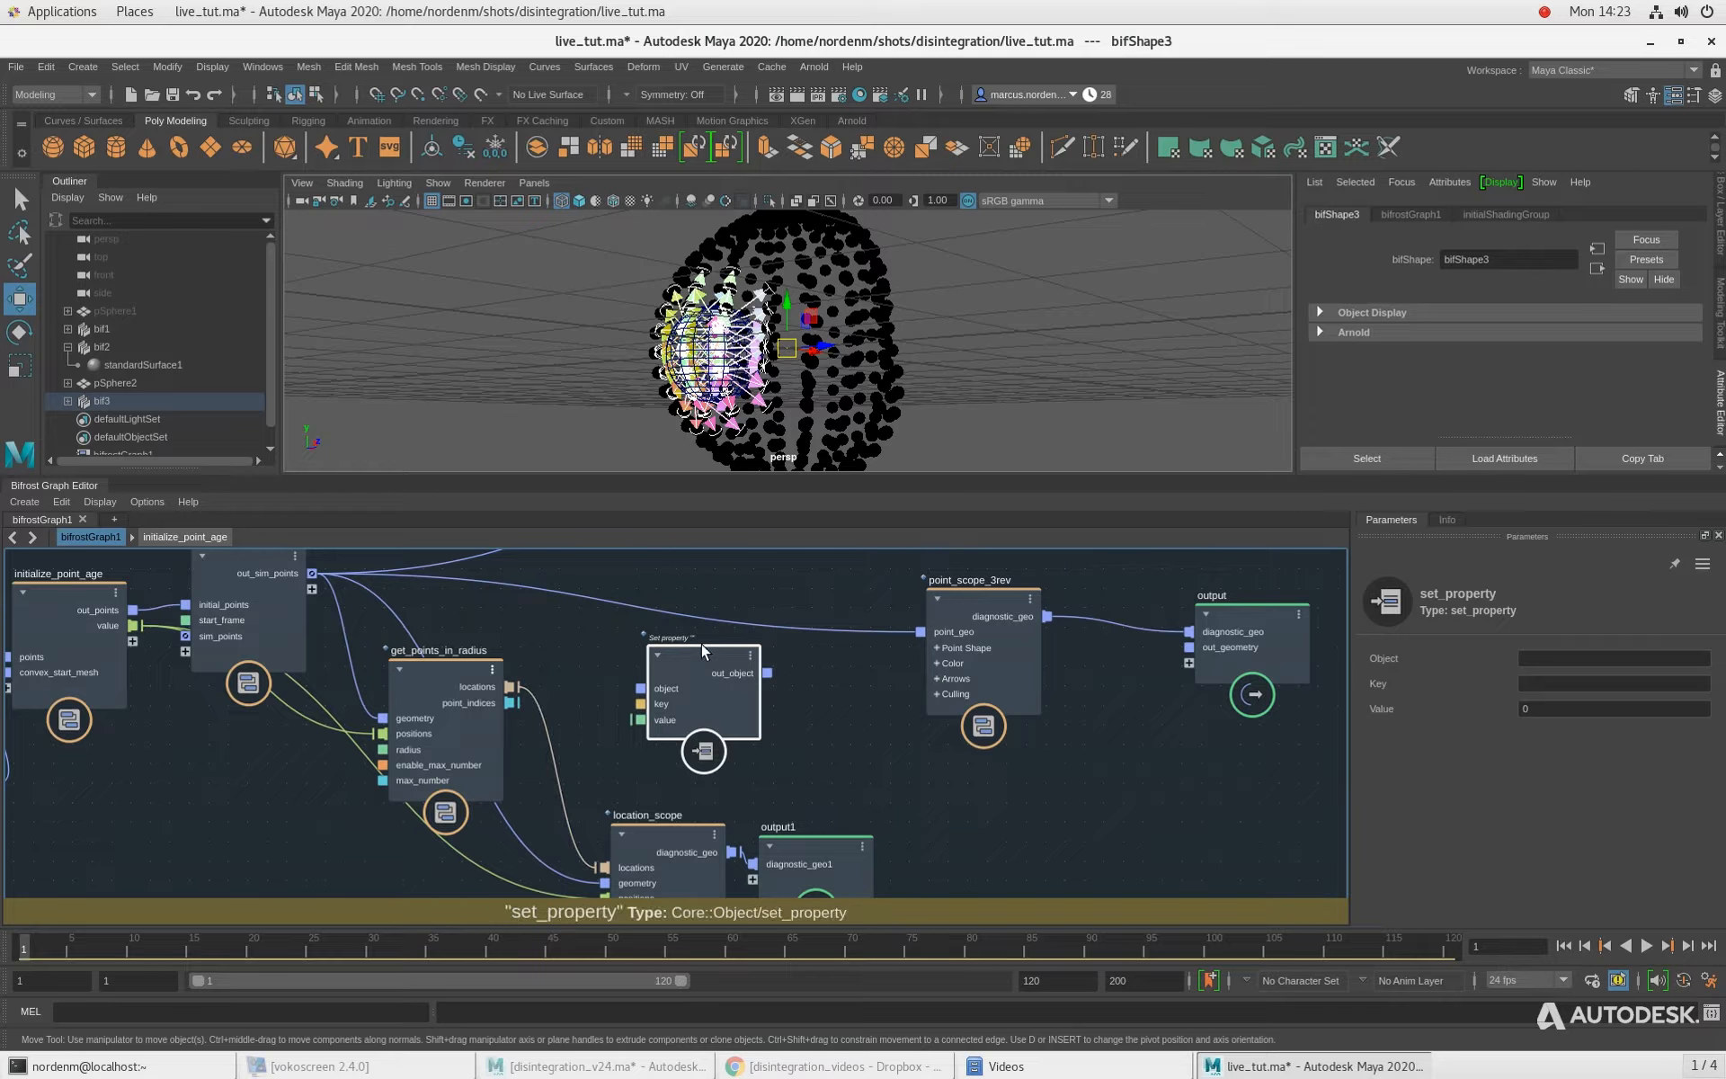
{"action": "left_click_drag", "start_coordinate": [676, 662], "coordinate": [662, 666]}
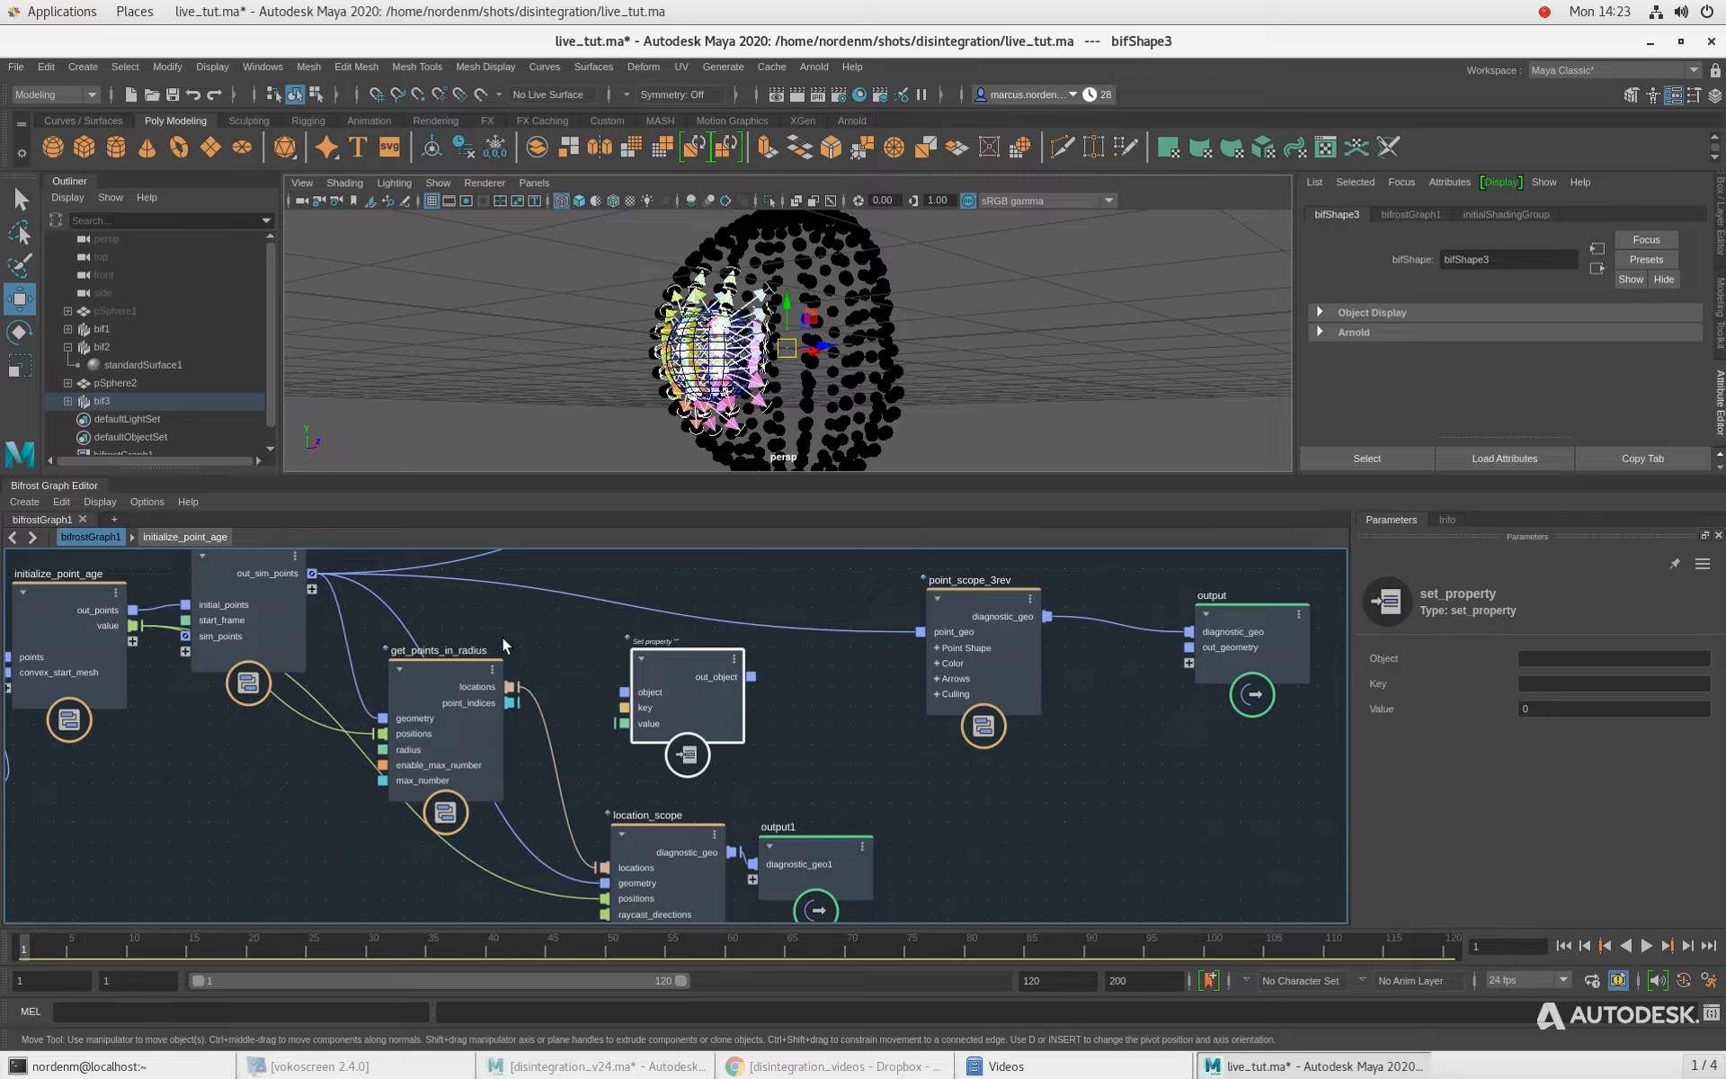
{"action": "left_click_drag", "start_coordinate": [657, 648], "coordinate": [698, 651]}
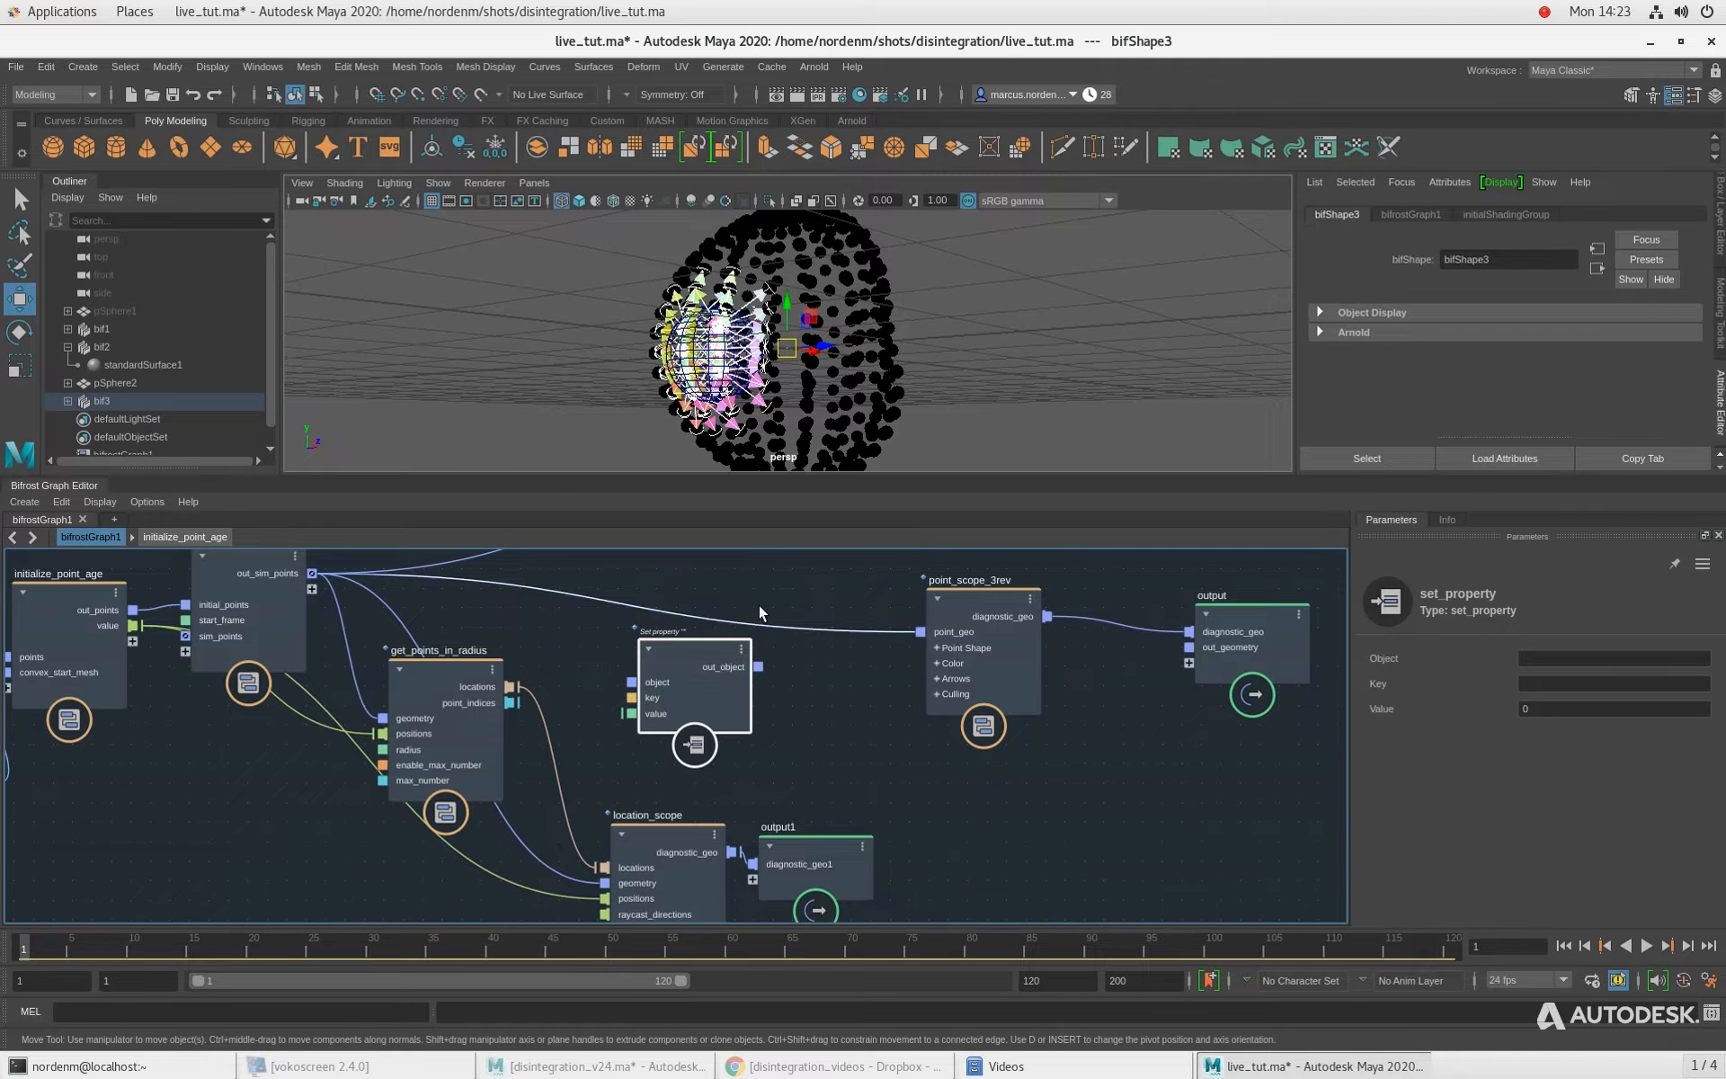
{"action": "scroll", "coordinate": [541, 735], "scroll_direction": "up", "scroll_amount": 2}
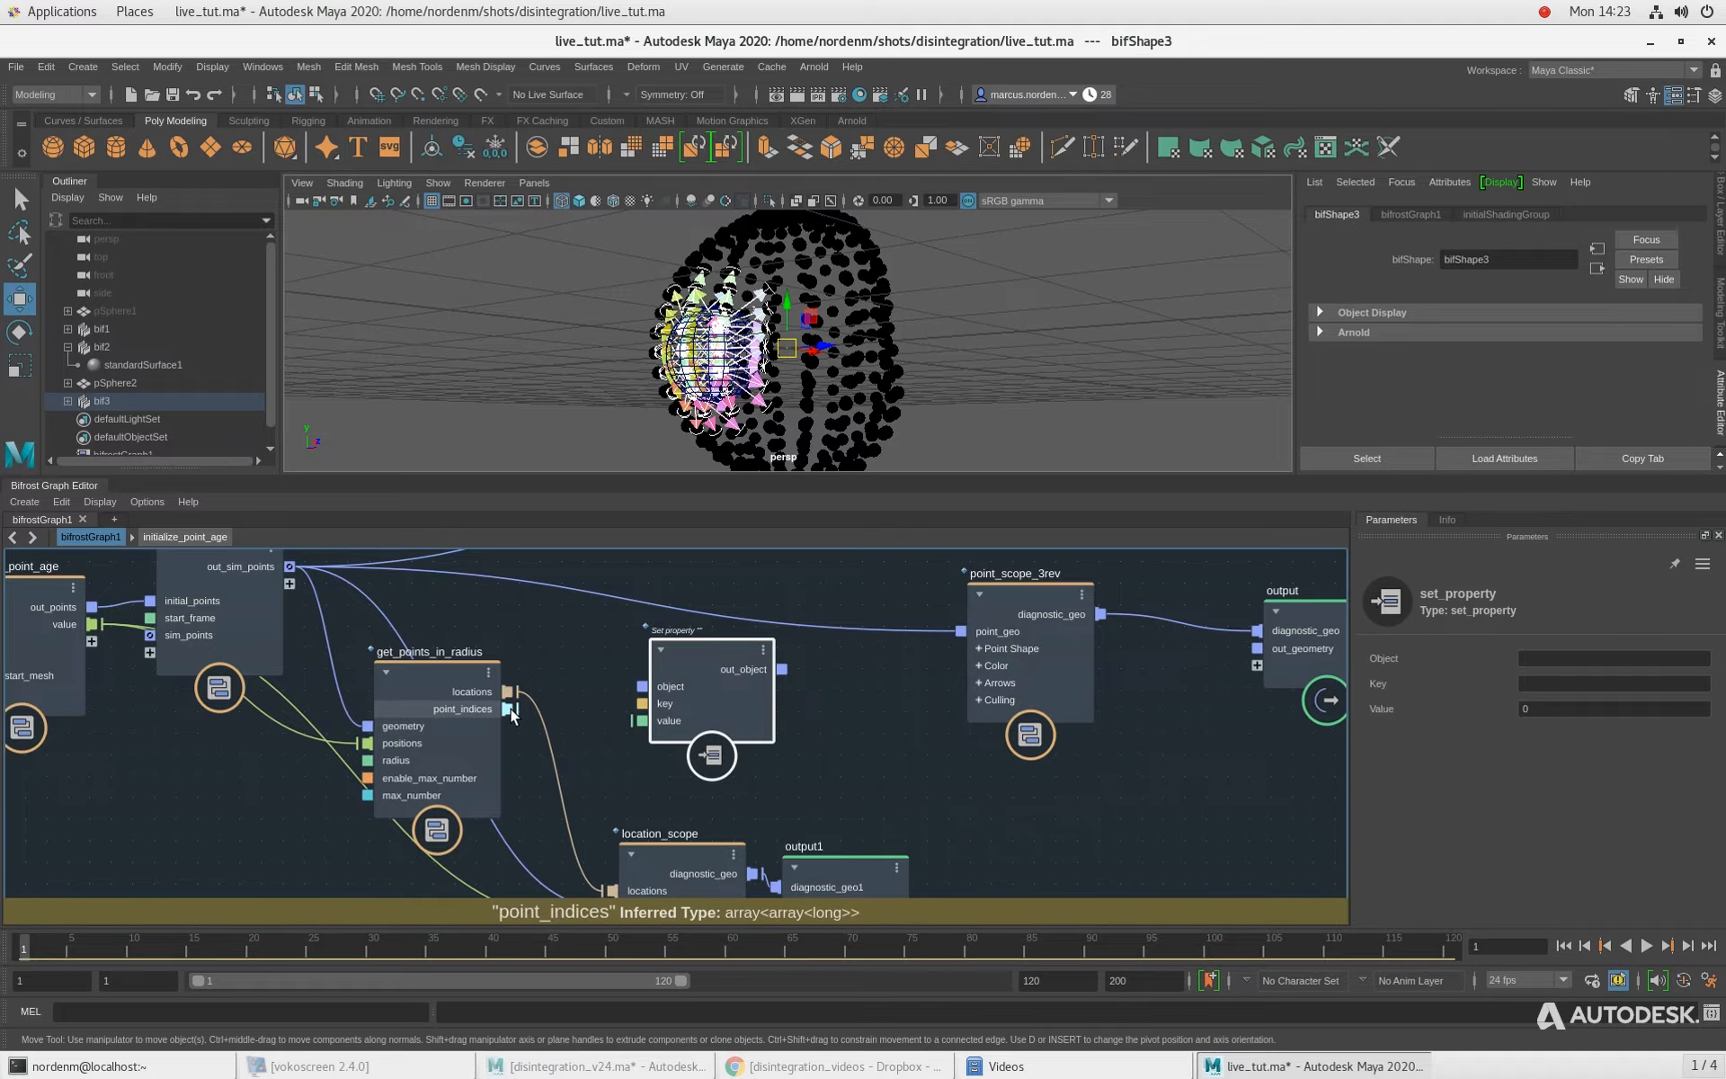
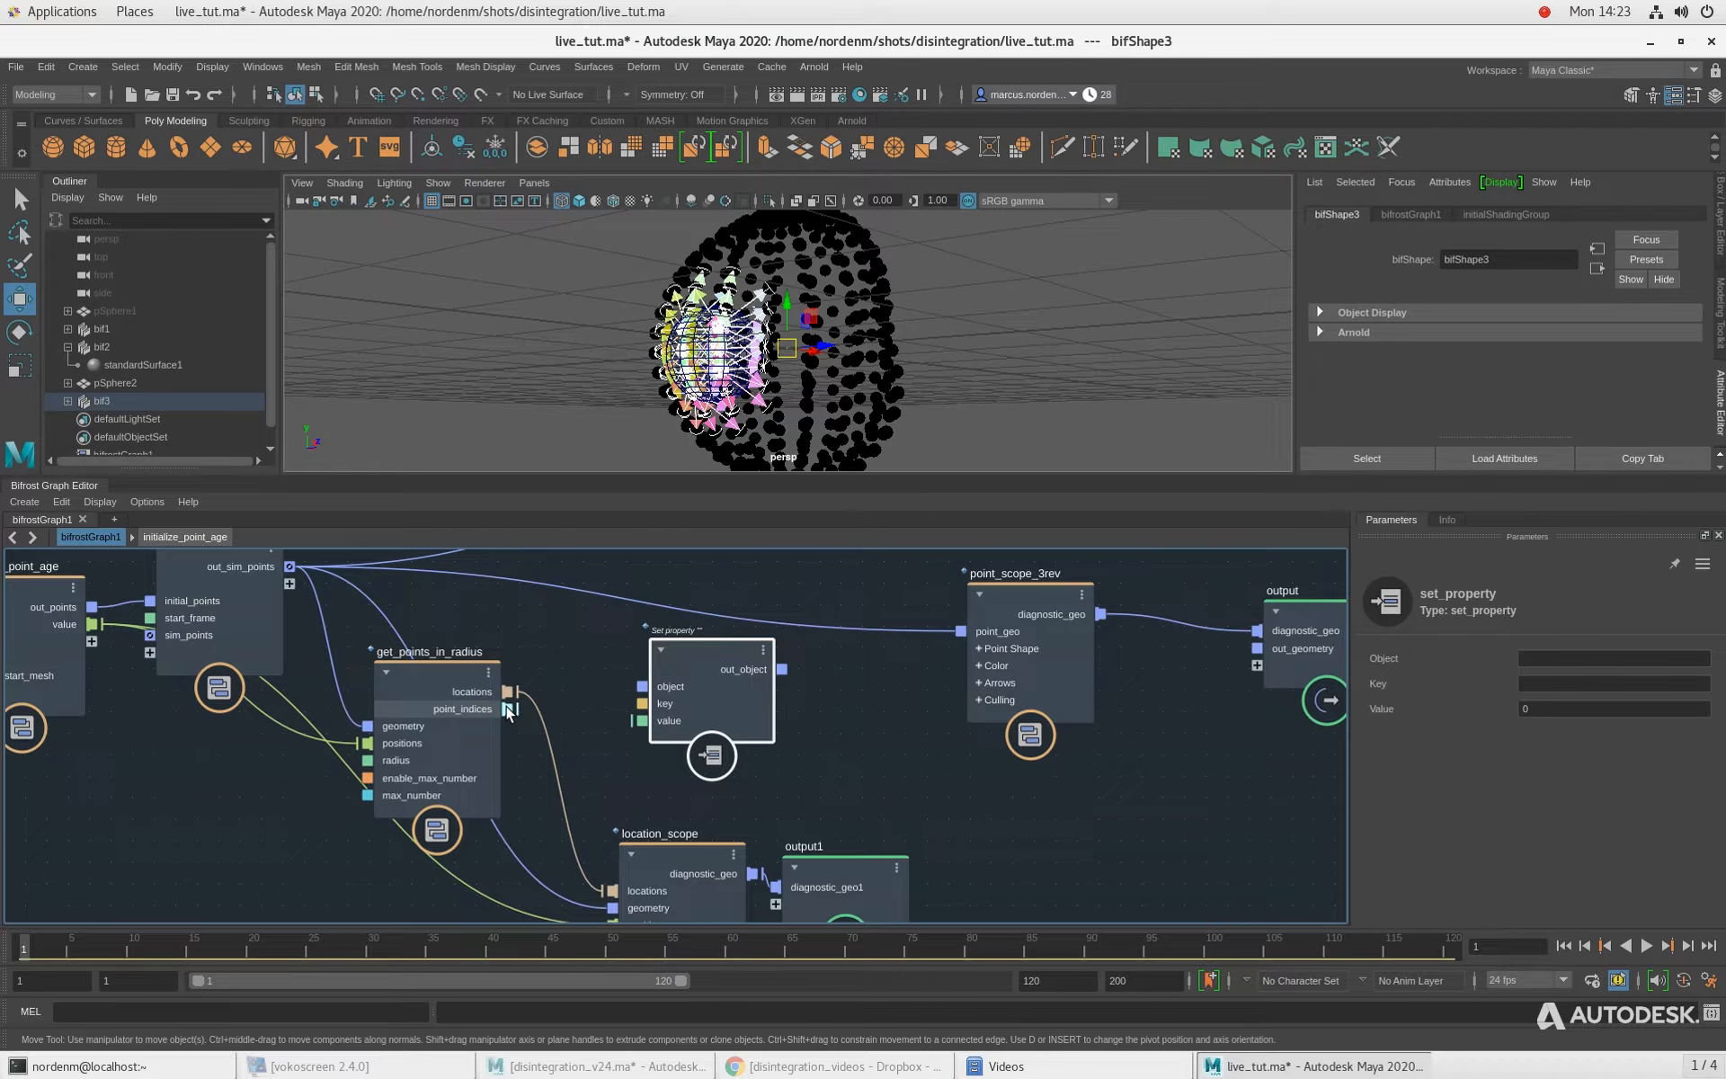
Step: Connect point_indices of get_points_in_radius to the value of set_property and set its key to closest_points
{"action": "left_click_drag", "start_coordinate": [509, 710], "coordinate": [641, 720]}
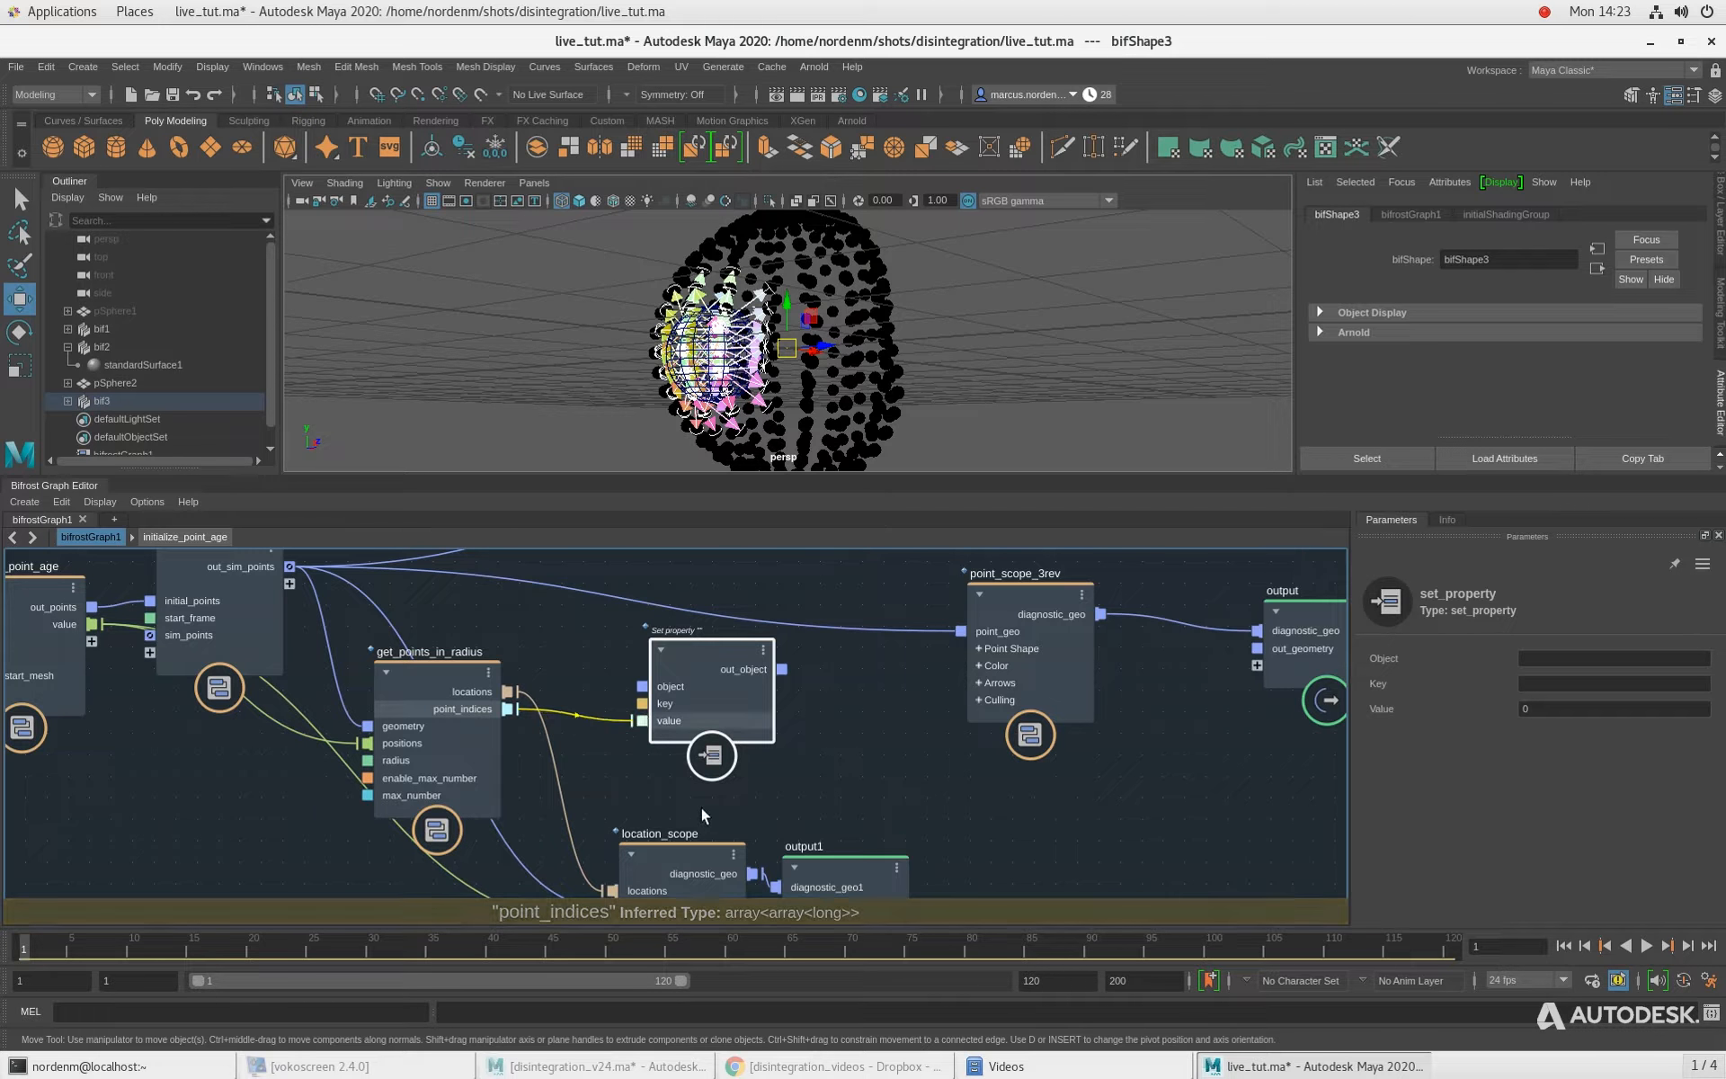
{"action": "left_click_drag", "start_coordinate": [716, 655], "coordinate": [723, 654]}
{"action": "left_click", "coordinate": [1536, 683]}
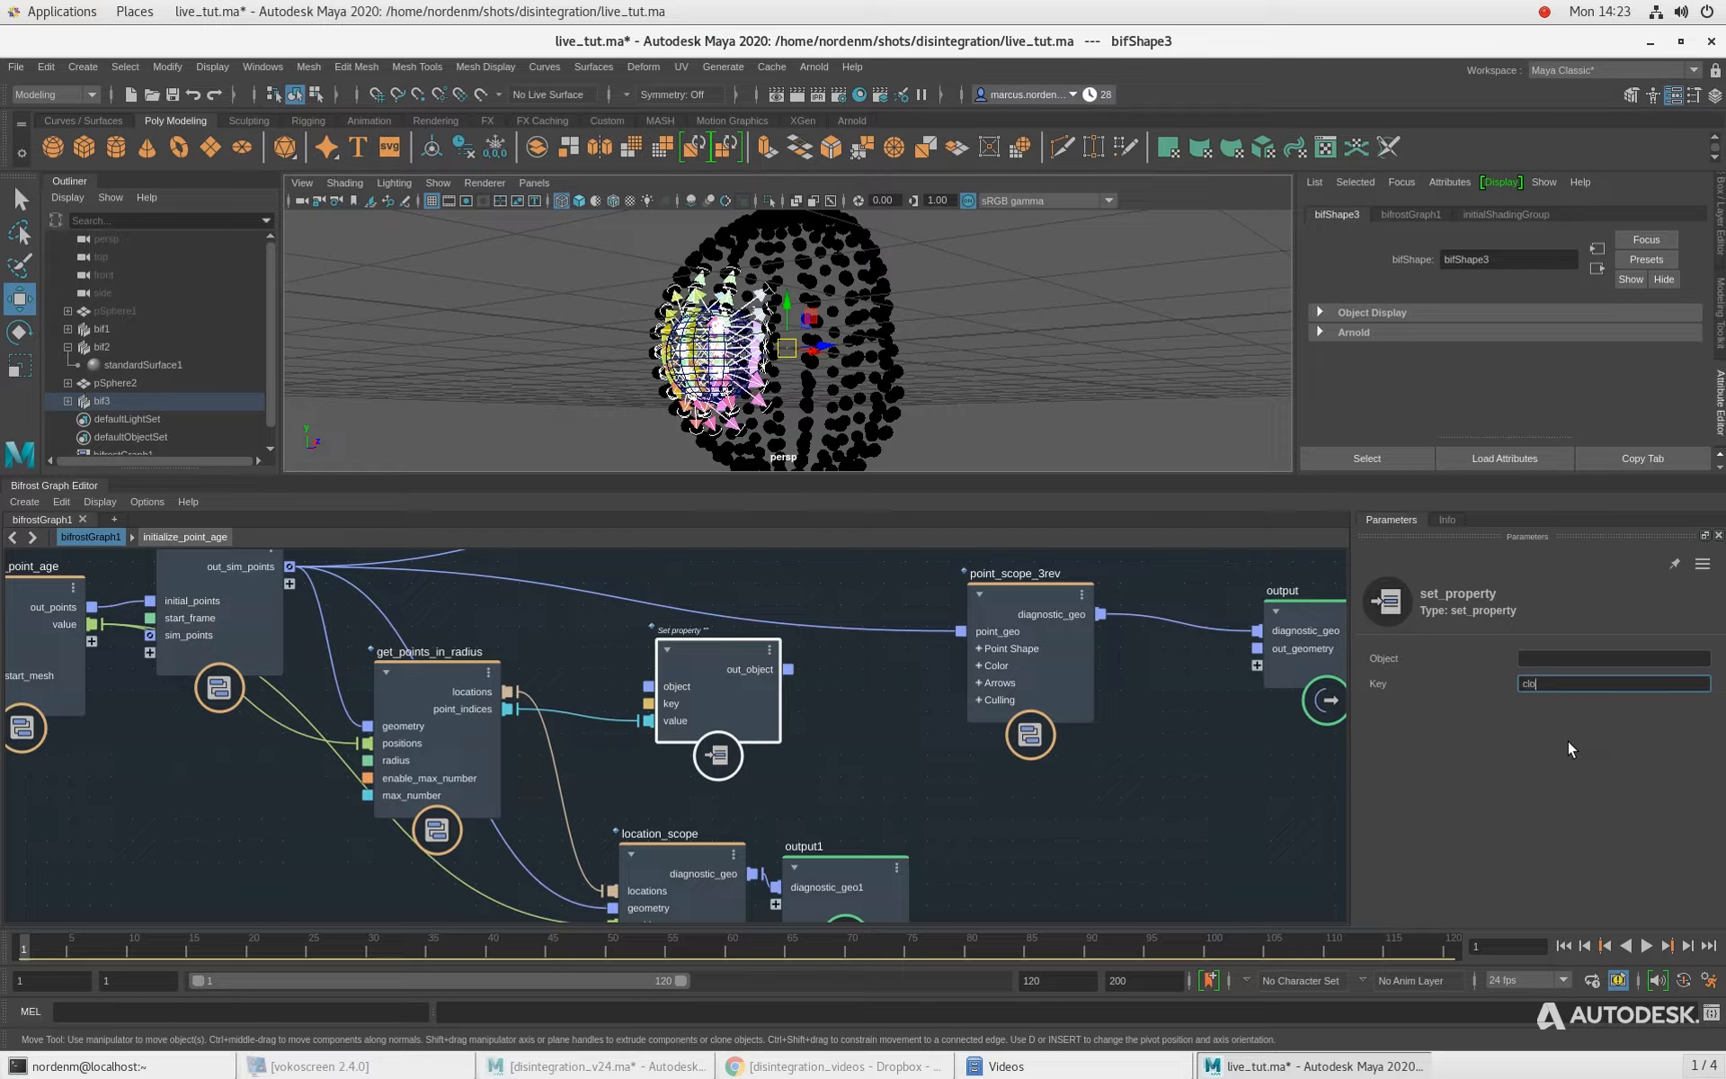
{"action": "type", "text": "closest_points"}
{"action": "left_click", "coordinate": [590, 748]}
{"action": "middle_click_drag", "start_coordinate": [472, 614], "coordinate": [592, 732]}
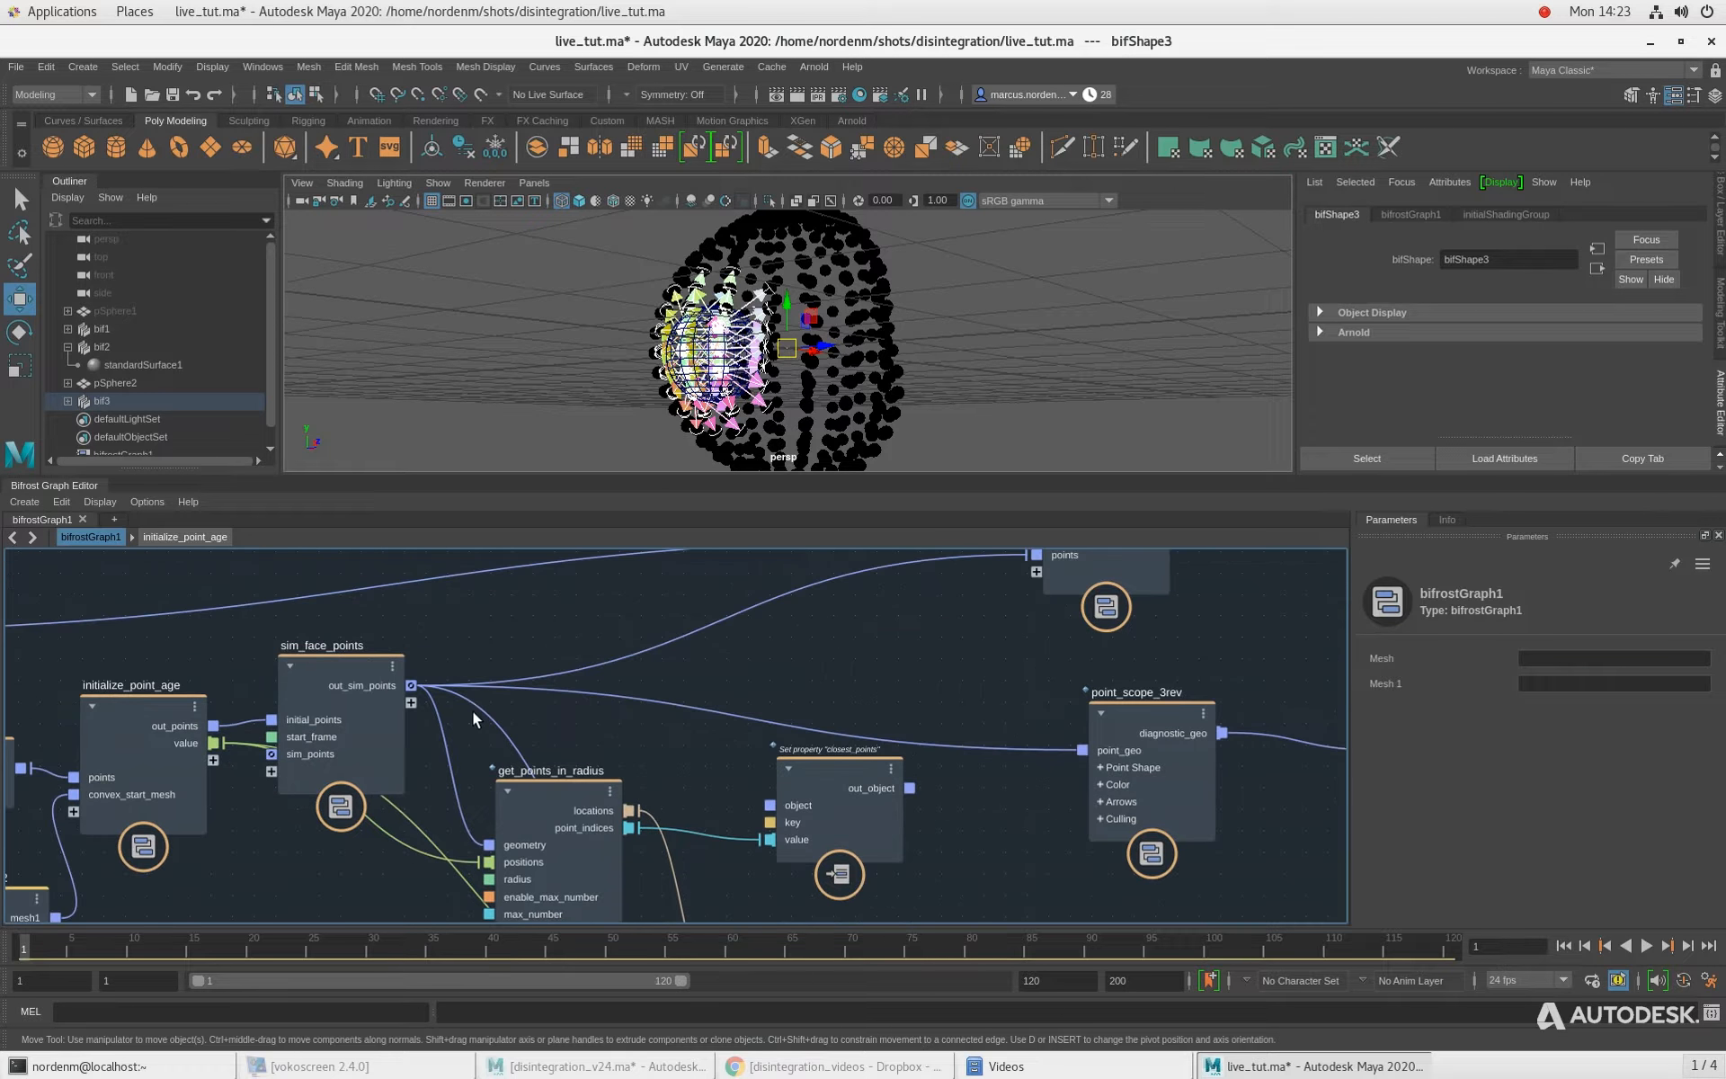
Step: Move sim_face_points up above get_points_in_radius and shift output1 farther away from location_scope
{"action": "left_click_drag", "start_coordinate": [331, 671], "coordinate": [466, 605]}
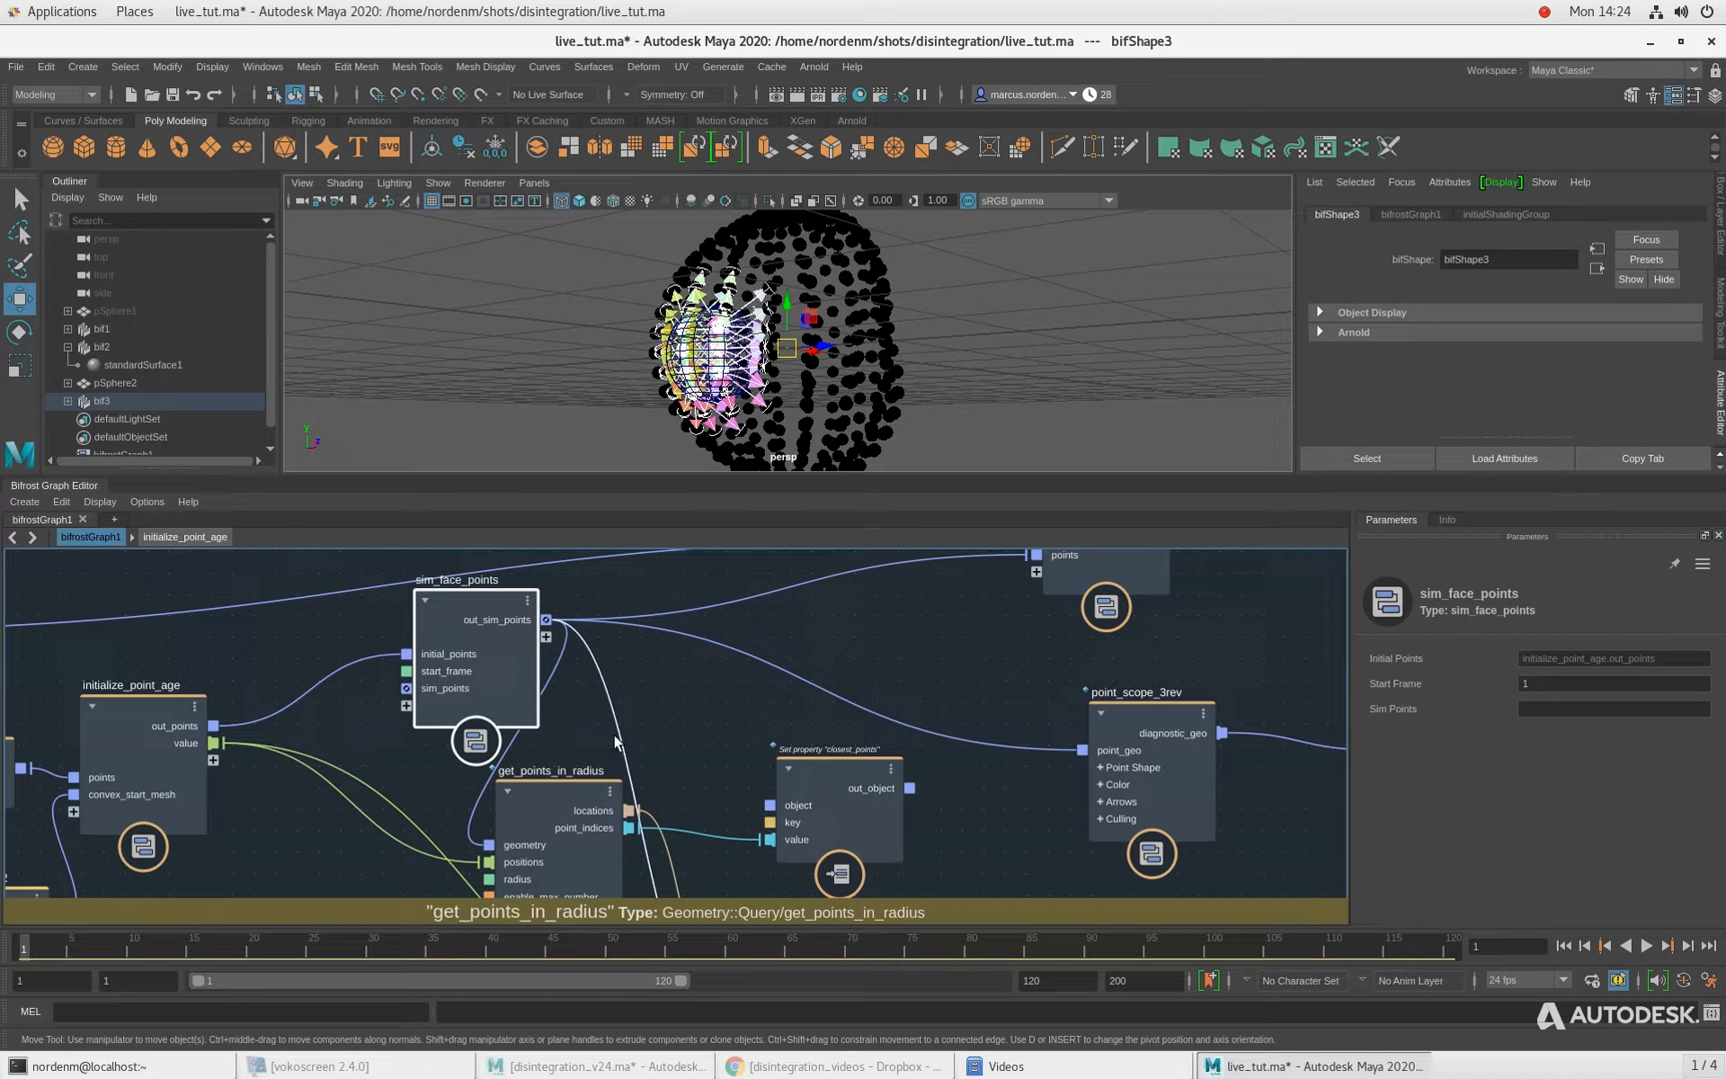
{"action": "scroll", "coordinate": [743, 698], "scroll_direction": "down", "scroll_amount": 3}
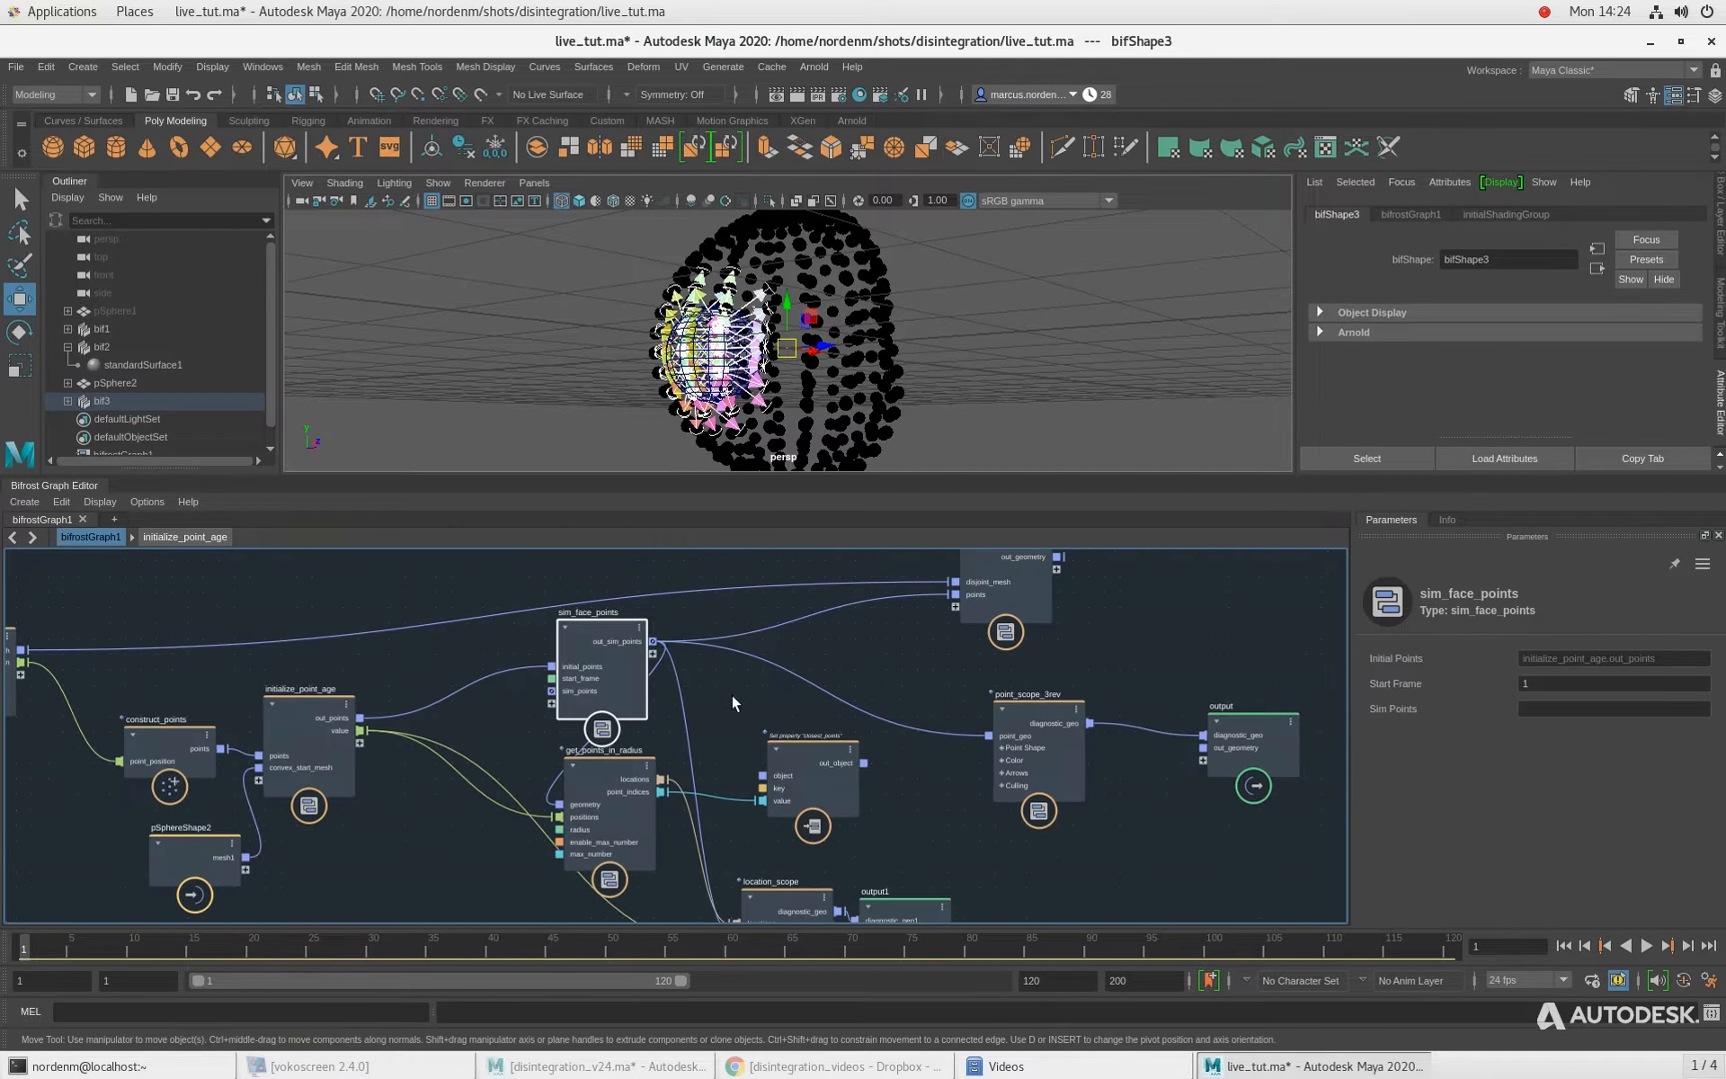
{"action": "middle_click_drag", "start_coordinate": [802, 713], "coordinate": [740, 689]}
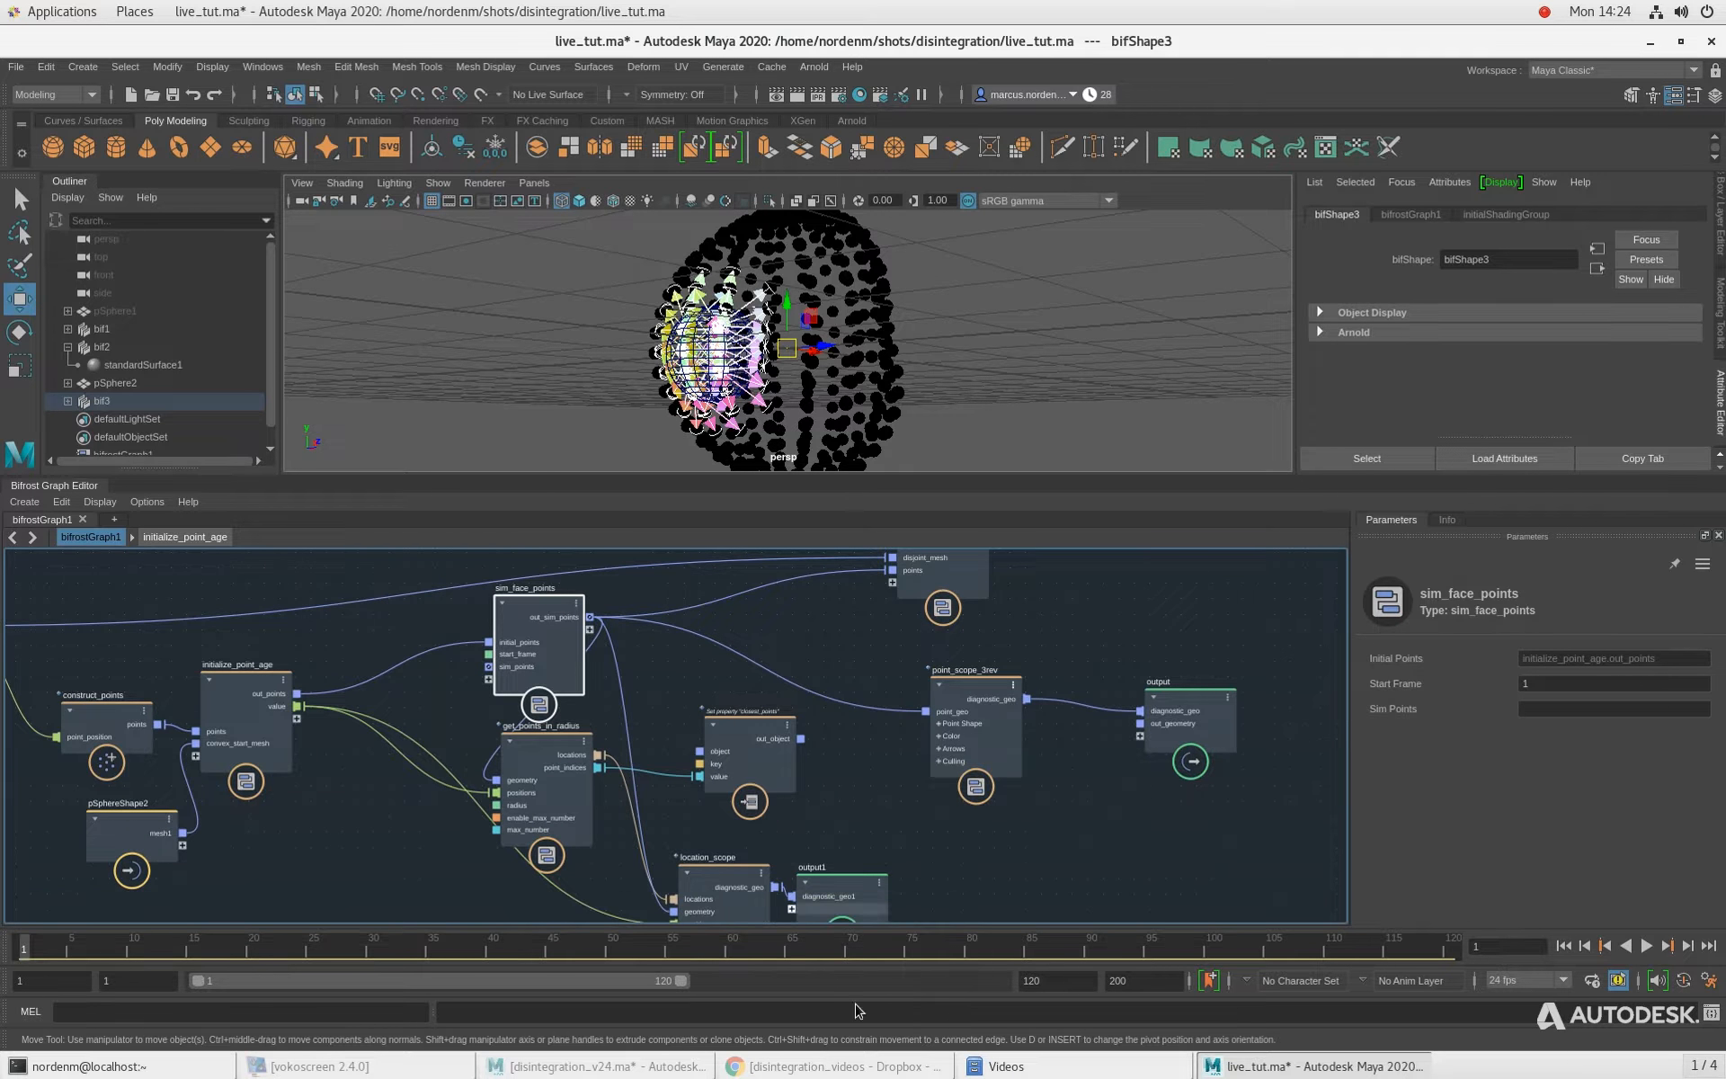
{"action": "middle_click_drag", "start_coordinate": [851, 823], "coordinate": [856, 736]}
{"action": "left_click", "coordinate": [994, 784]}
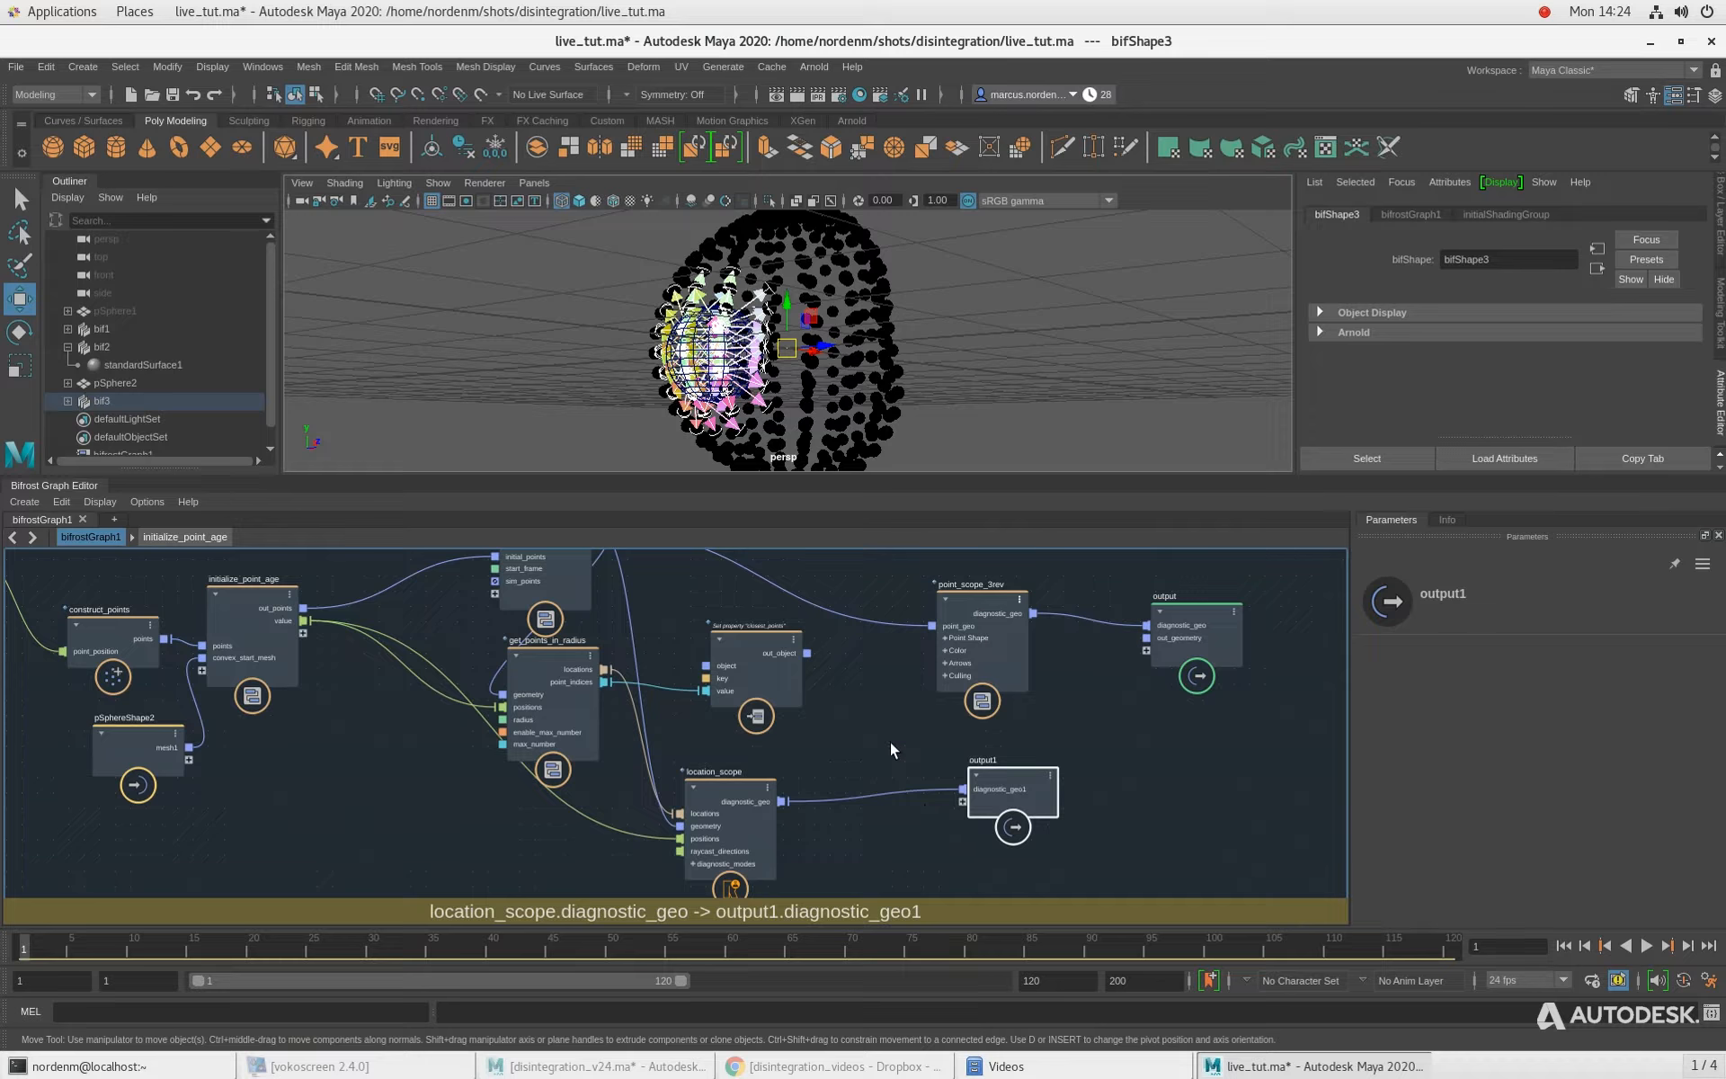
Step: Cut the connection between location_scope and output1, and delete the location_scope node
{"action": "left_click_drag", "start_coordinate": [891, 743], "coordinate": [891, 887], "text": "ctrl+alt+shift"}
{"action": "middle_click_drag", "start_coordinate": [891, 740], "coordinate": [880, 764]}
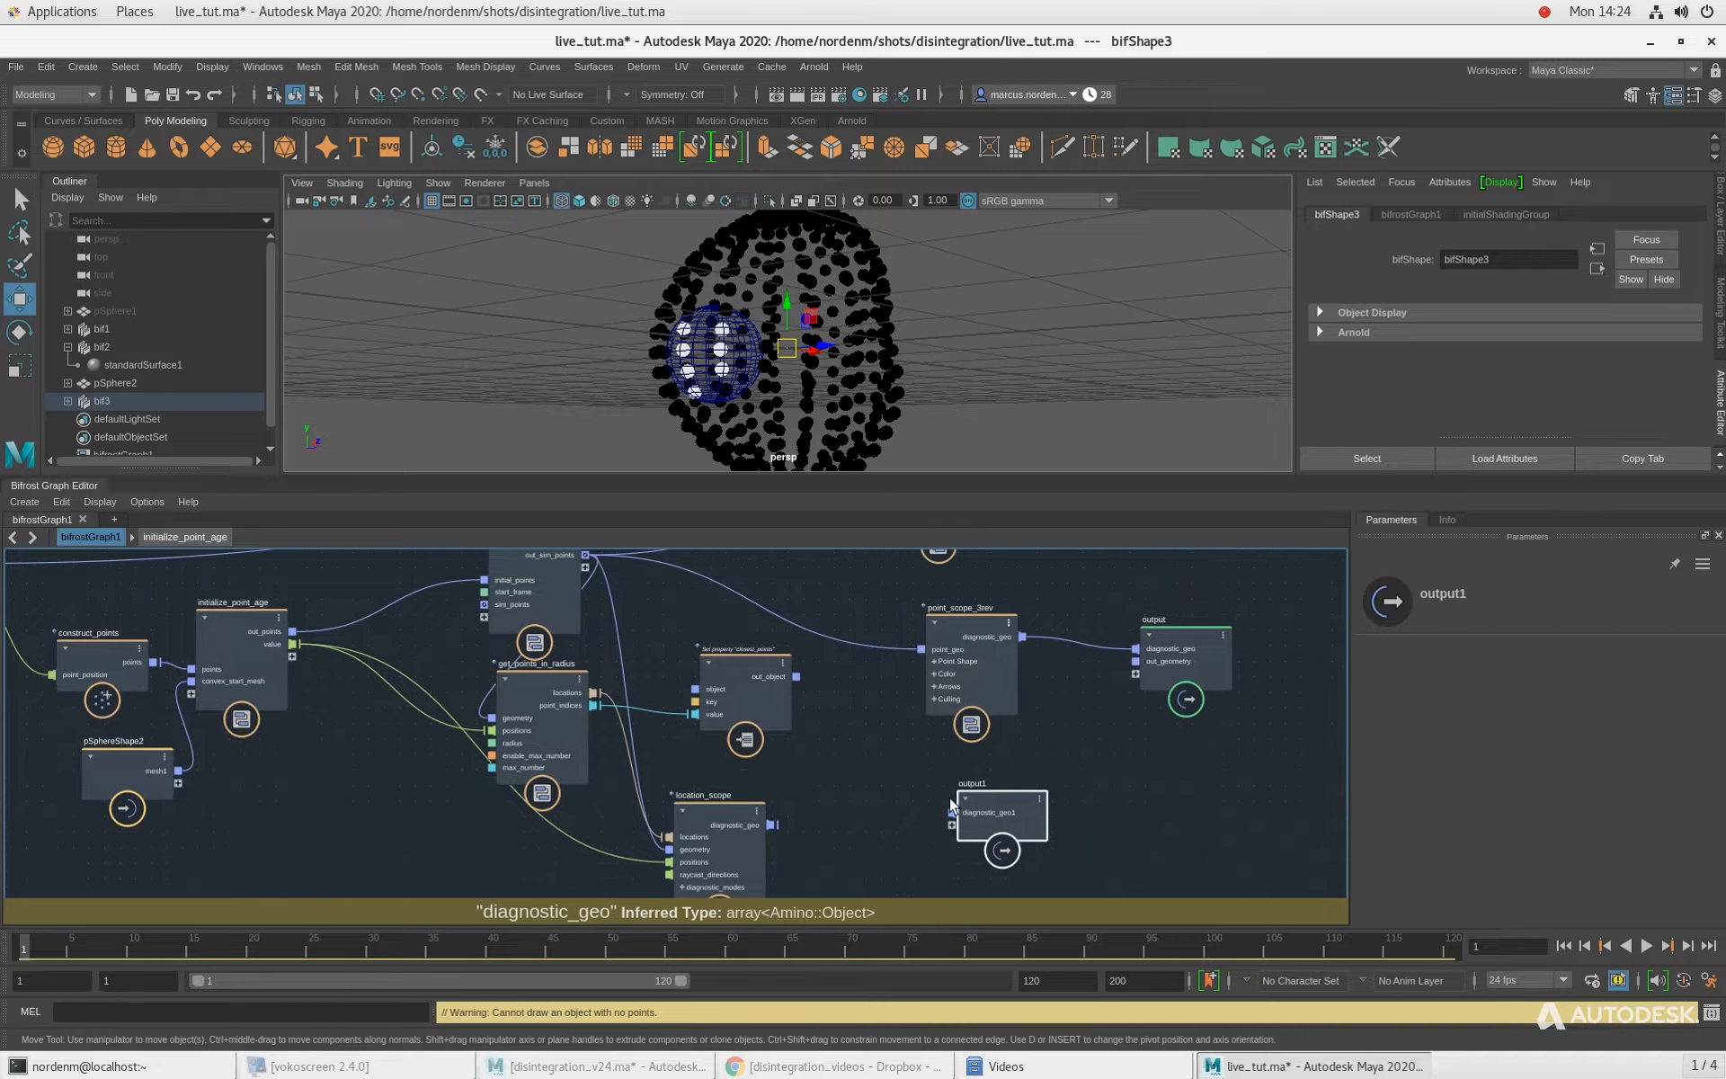
{"action": "left_click", "coordinate": [717, 818]}
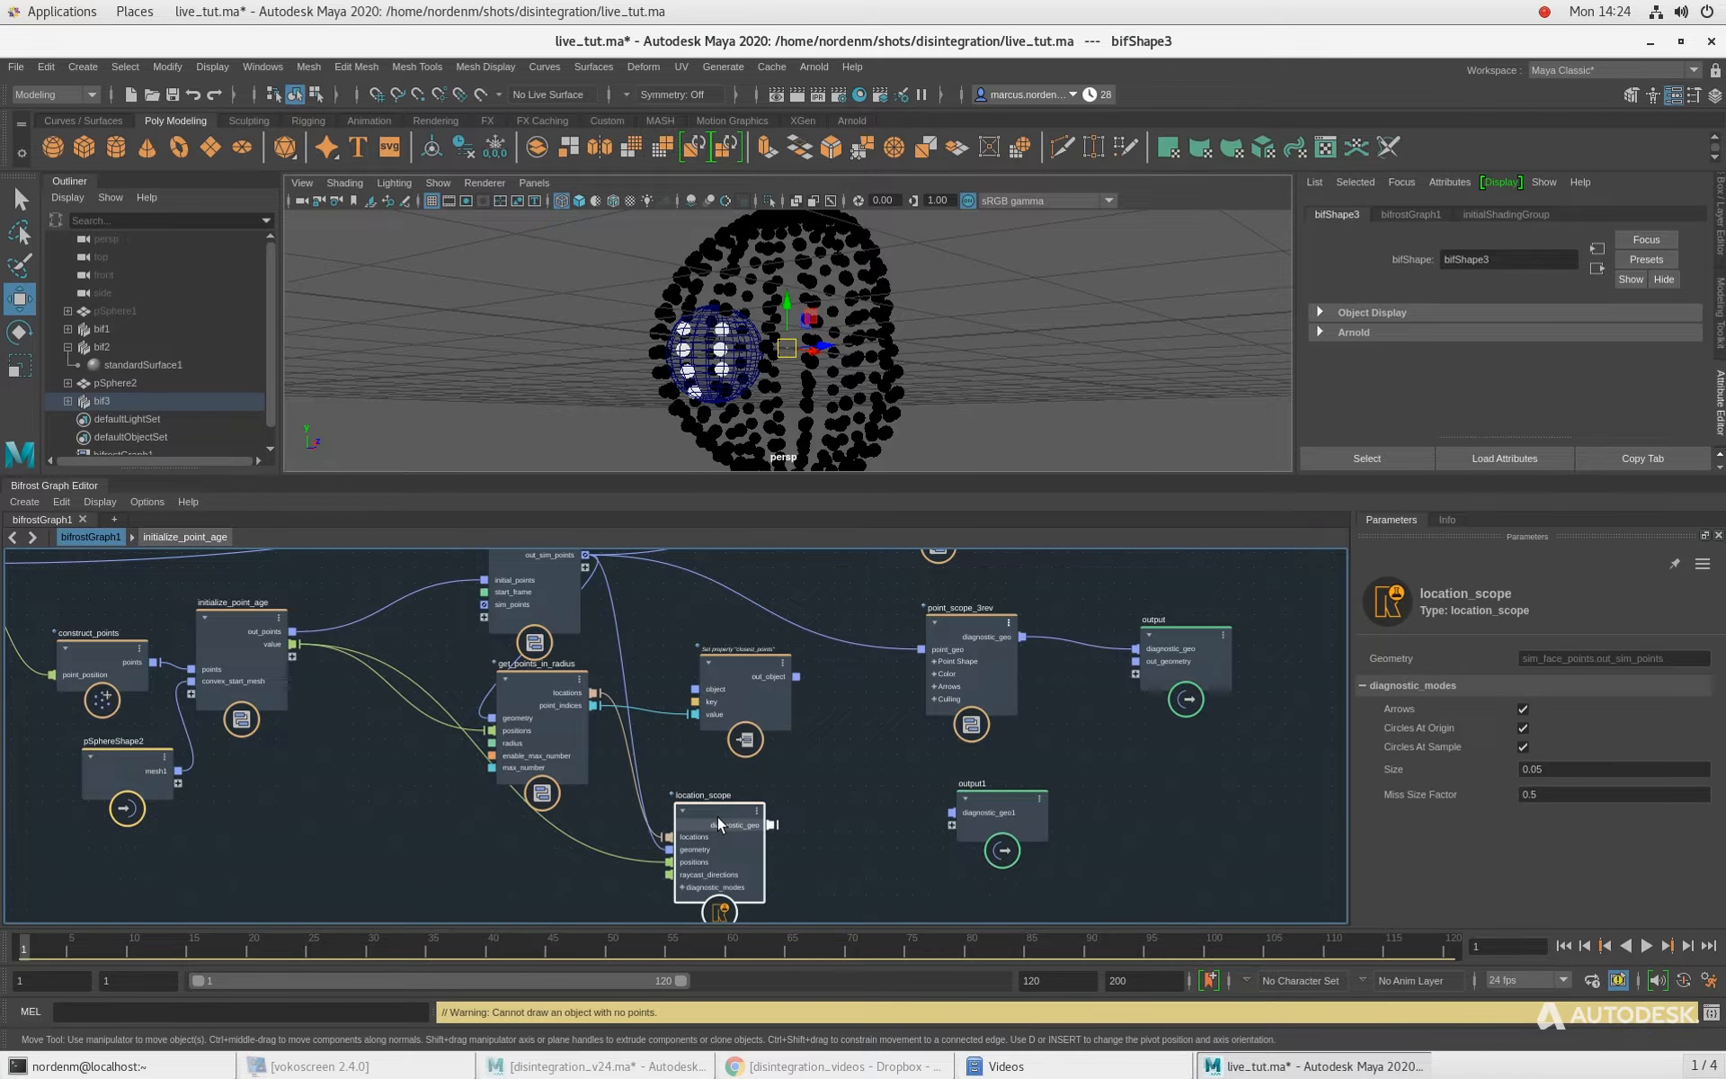
{"action": "key", "text": "Delete"}
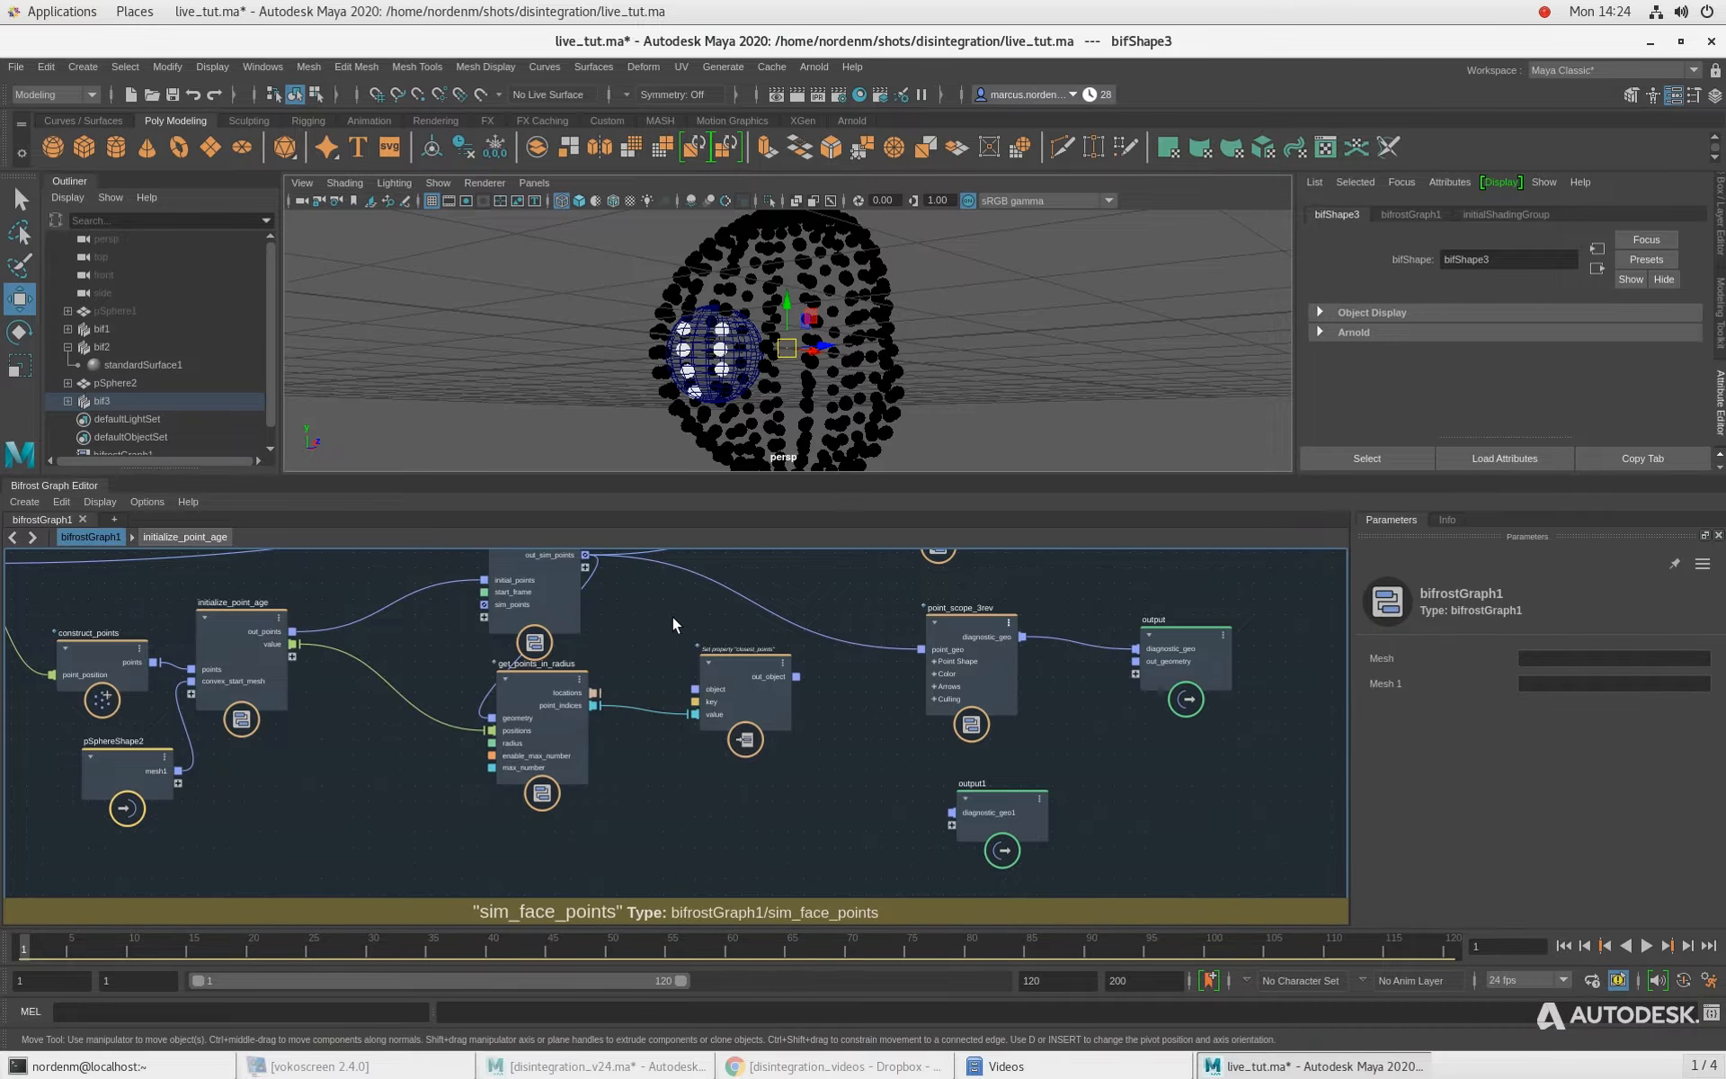
Step: Disconnect sim_face_points from get_points_in_radius and place get_points_in_radius and set_property between initialize_point_age and sim_face_points
{"action": "middle_click_drag", "start_coordinate": [673, 616], "coordinate": [650, 693], "text": "alt"}
{"action": "left_click_drag", "start_coordinate": [516, 793], "coordinate": [482, 870]}
{"action": "left_click_drag", "start_coordinate": [442, 754], "coordinate": [559, 796], "text": "ctrl+alt+shift"}
{"action": "left_click_drag", "start_coordinate": [519, 613], "coordinate": [637, 628]}
{"action": "left_click_drag", "start_coordinate": [475, 845], "coordinate": [378, 798]}
{"action": "left_click_drag", "start_coordinate": [727, 751], "coordinate": [549, 773]}
{"action": "left_click_drag", "start_coordinate": [629, 669], "coordinate": [700, 682]}
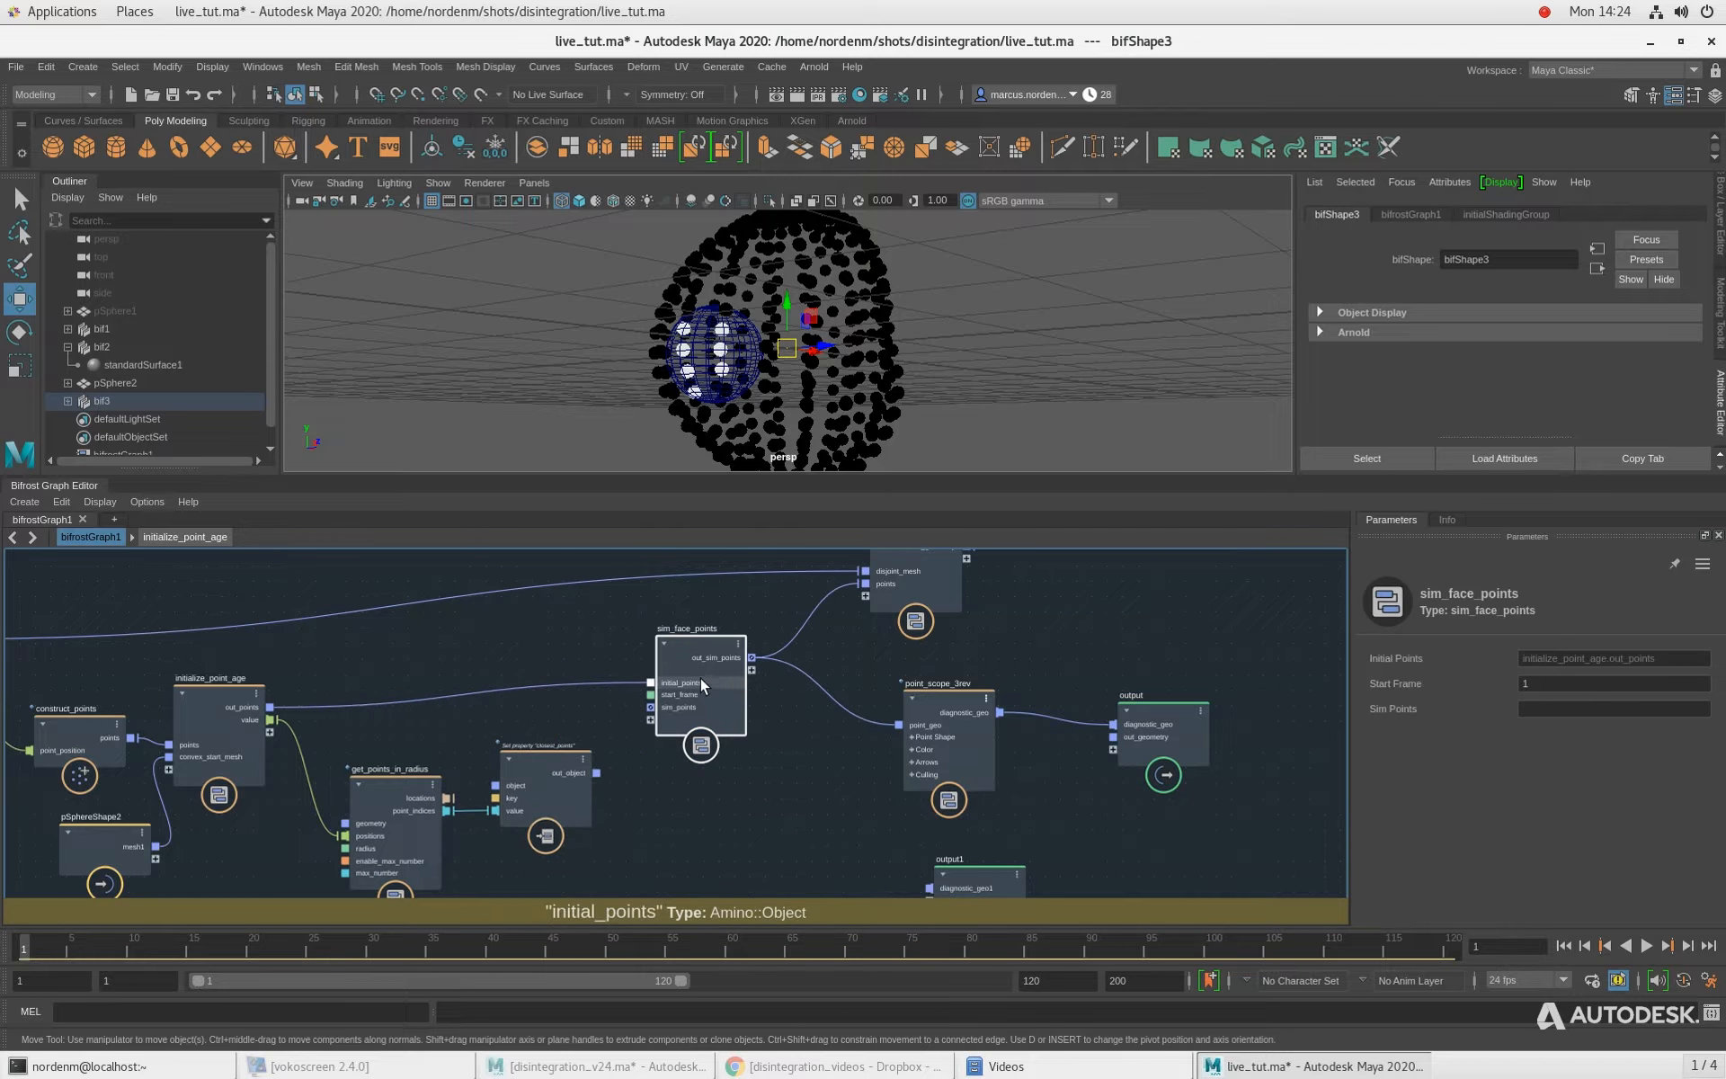
Step: Connect out_points of initialize_point_age to the object of set_property and disconnect its value output from positions of get_points_in_radius
{"action": "scroll", "coordinate": [444, 760], "scroll_direction": "up", "scroll_amount": 1}
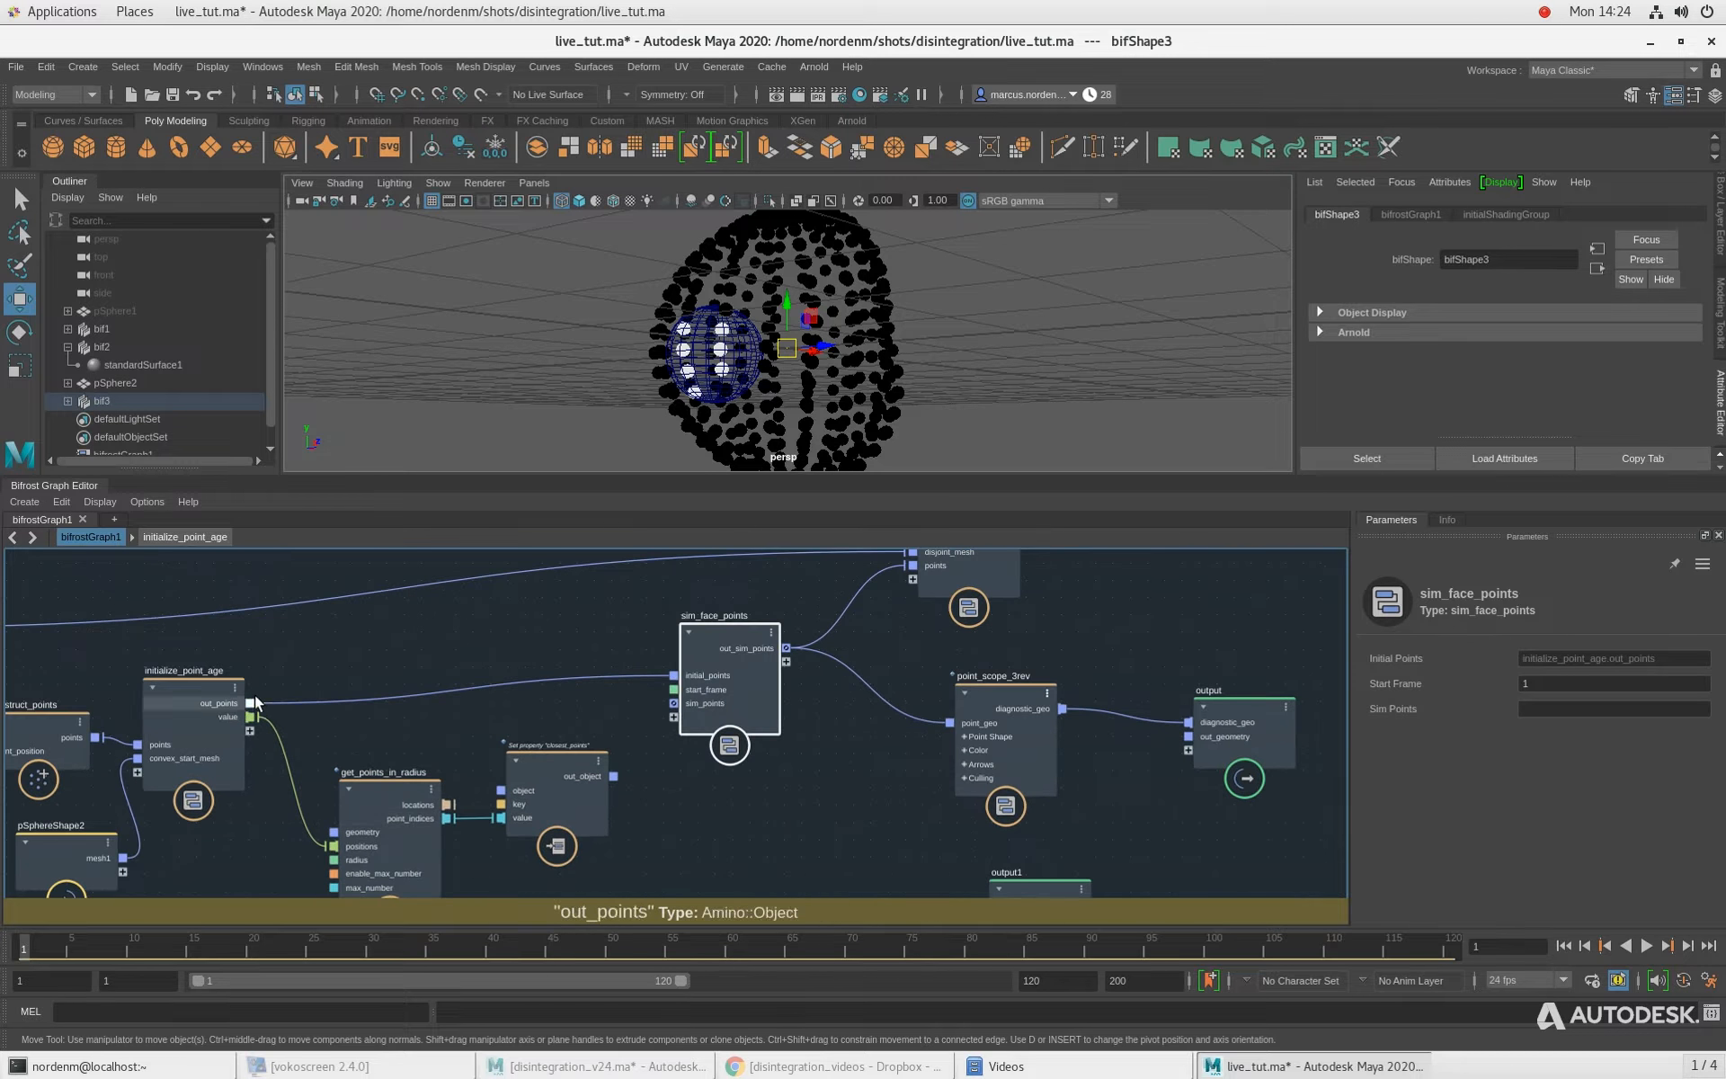
{"action": "left_click_drag", "start_coordinate": [277, 711], "coordinate": [501, 791]}
{"action": "left_click_drag", "start_coordinate": [392, 789], "coordinate": [352, 821]}
{"action": "middle_click_drag", "start_coordinate": [354, 774], "coordinate": [382, 707], "text": "alt"}
{"action": "left_click_drag", "start_coordinate": [388, 785], "coordinate": [416, 783]}
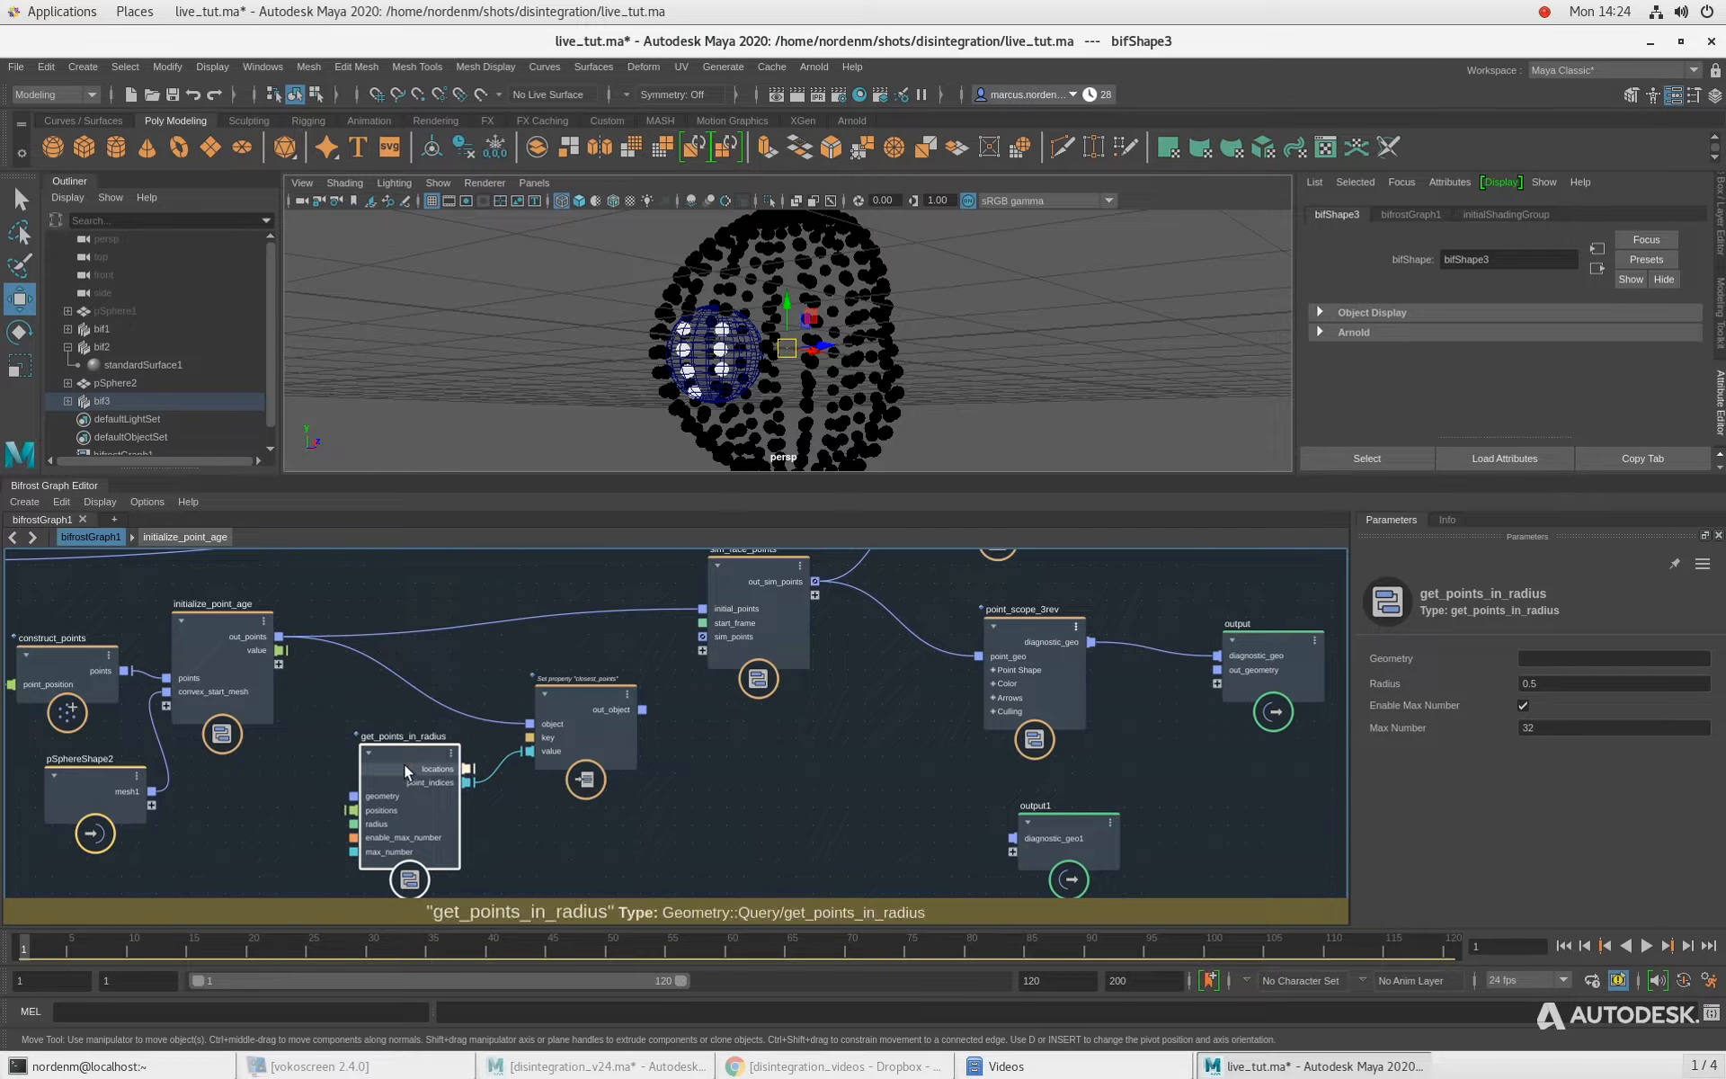
{"action": "left_click_drag", "start_coordinate": [403, 763], "coordinate": [405, 748]}
Step: Delete the get_from_array and get_point_position nodes inside the initialize_point_age compound
{"action": "double_click", "coordinate": [189, 651]}
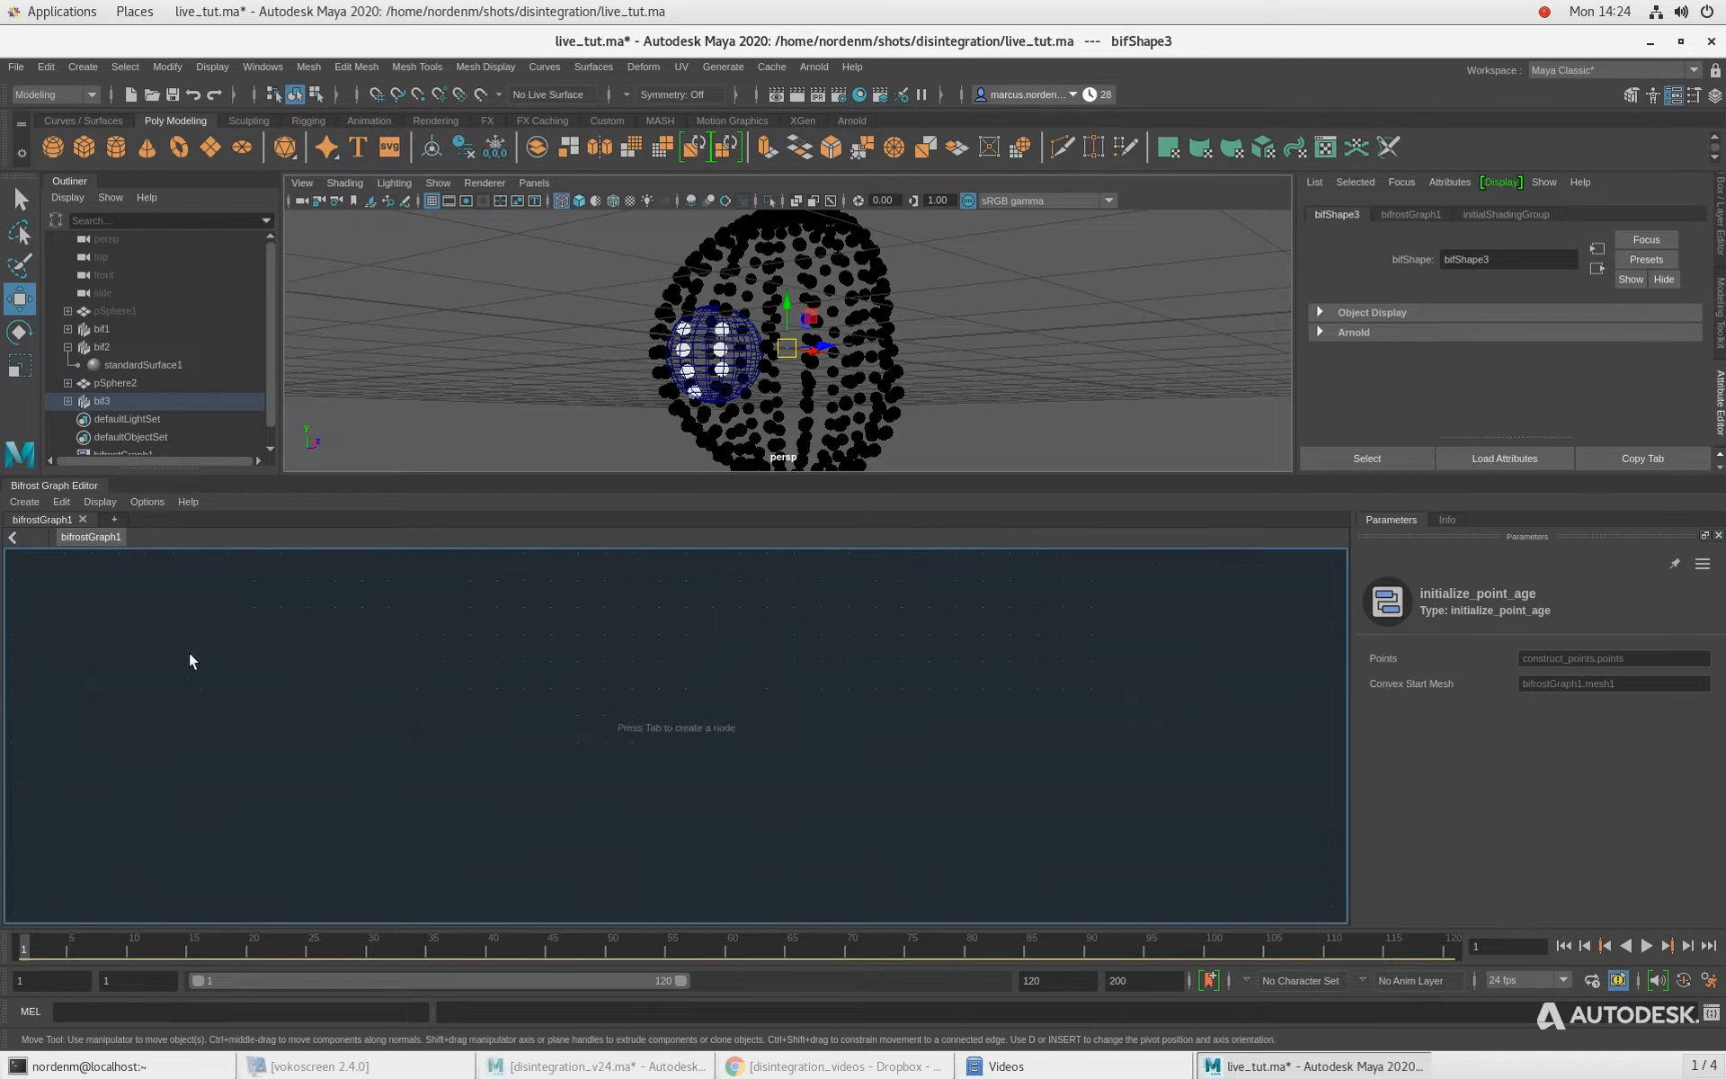
{"action": "middle_click_drag", "start_coordinate": [1026, 856], "coordinate": [823, 846], "text": "alt"}
{"action": "right_click_drag", "start_coordinate": [824, 846], "coordinate": [1070, 877], "text": "alt"}
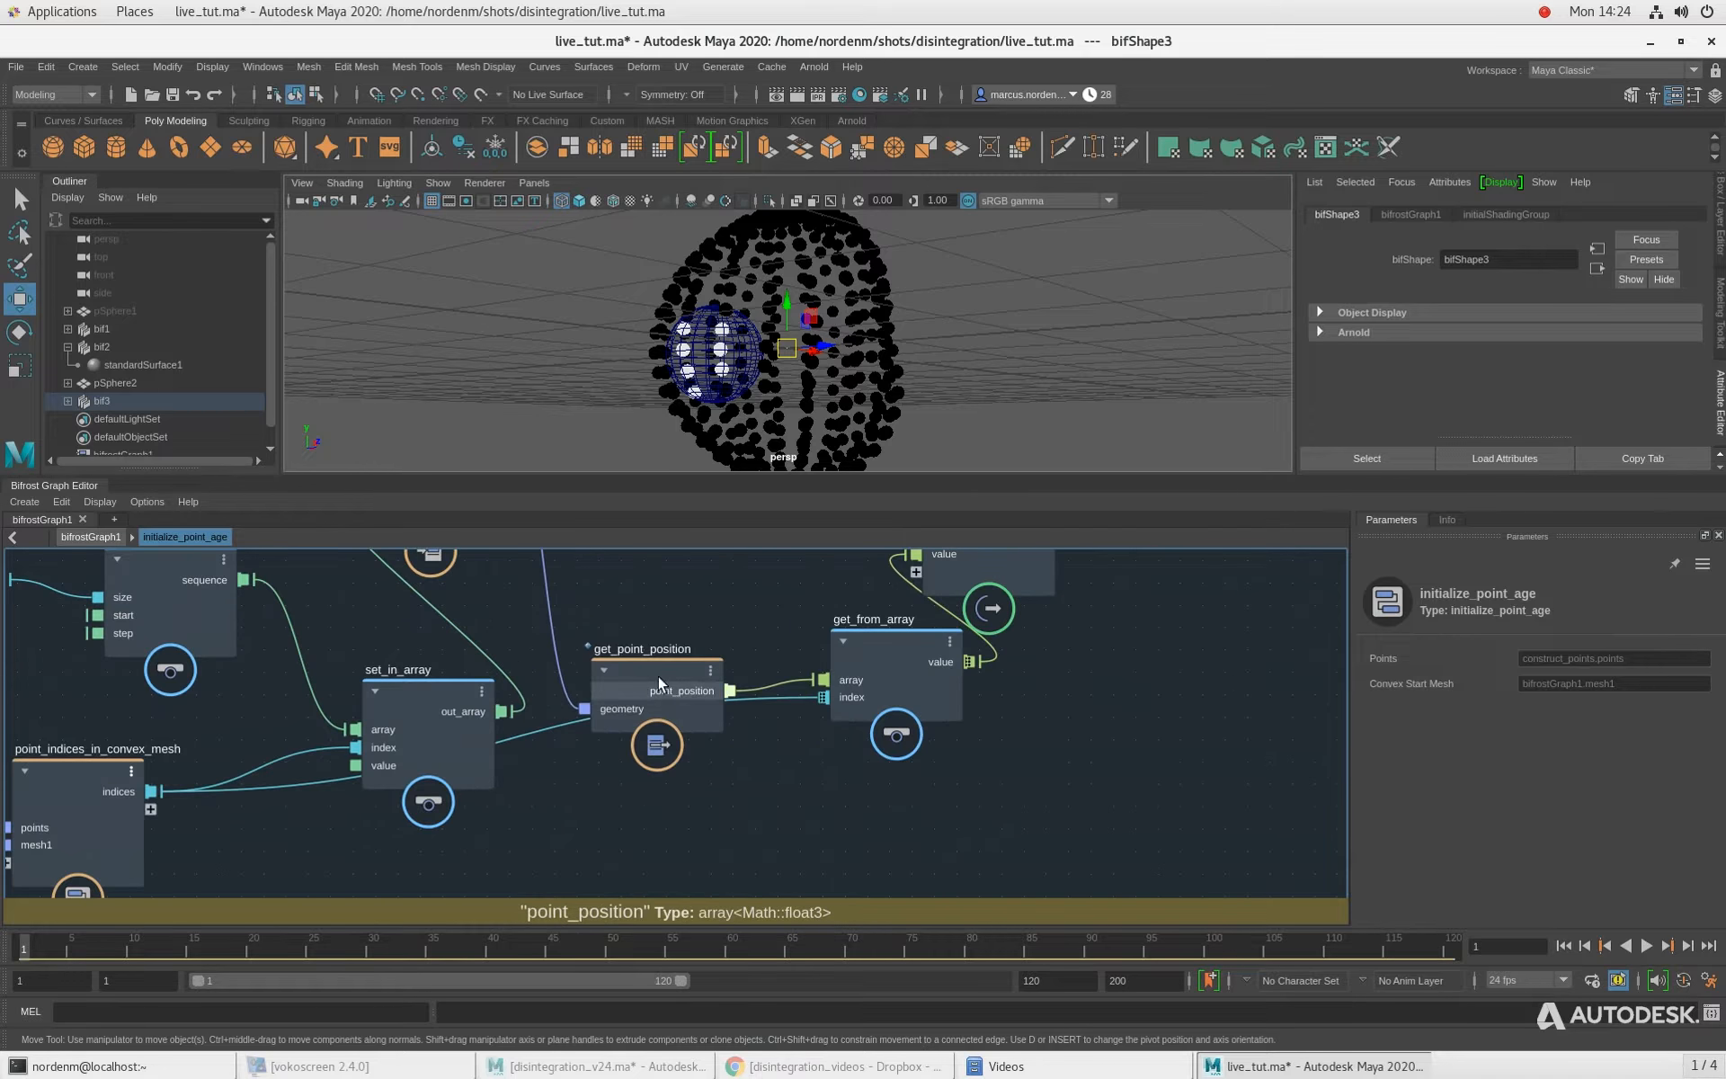
{"action": "left_click_drag", "start_coordinate": [658, 676], "coordinate": [715, 861]}
{"action": "left_click_drag", "start_coordinate": [850, 659], "coordinate": [865, 813]}
{"action": "left_click_drag", "start_coordinate": [735, 848], "coordinate": [748, 732]}
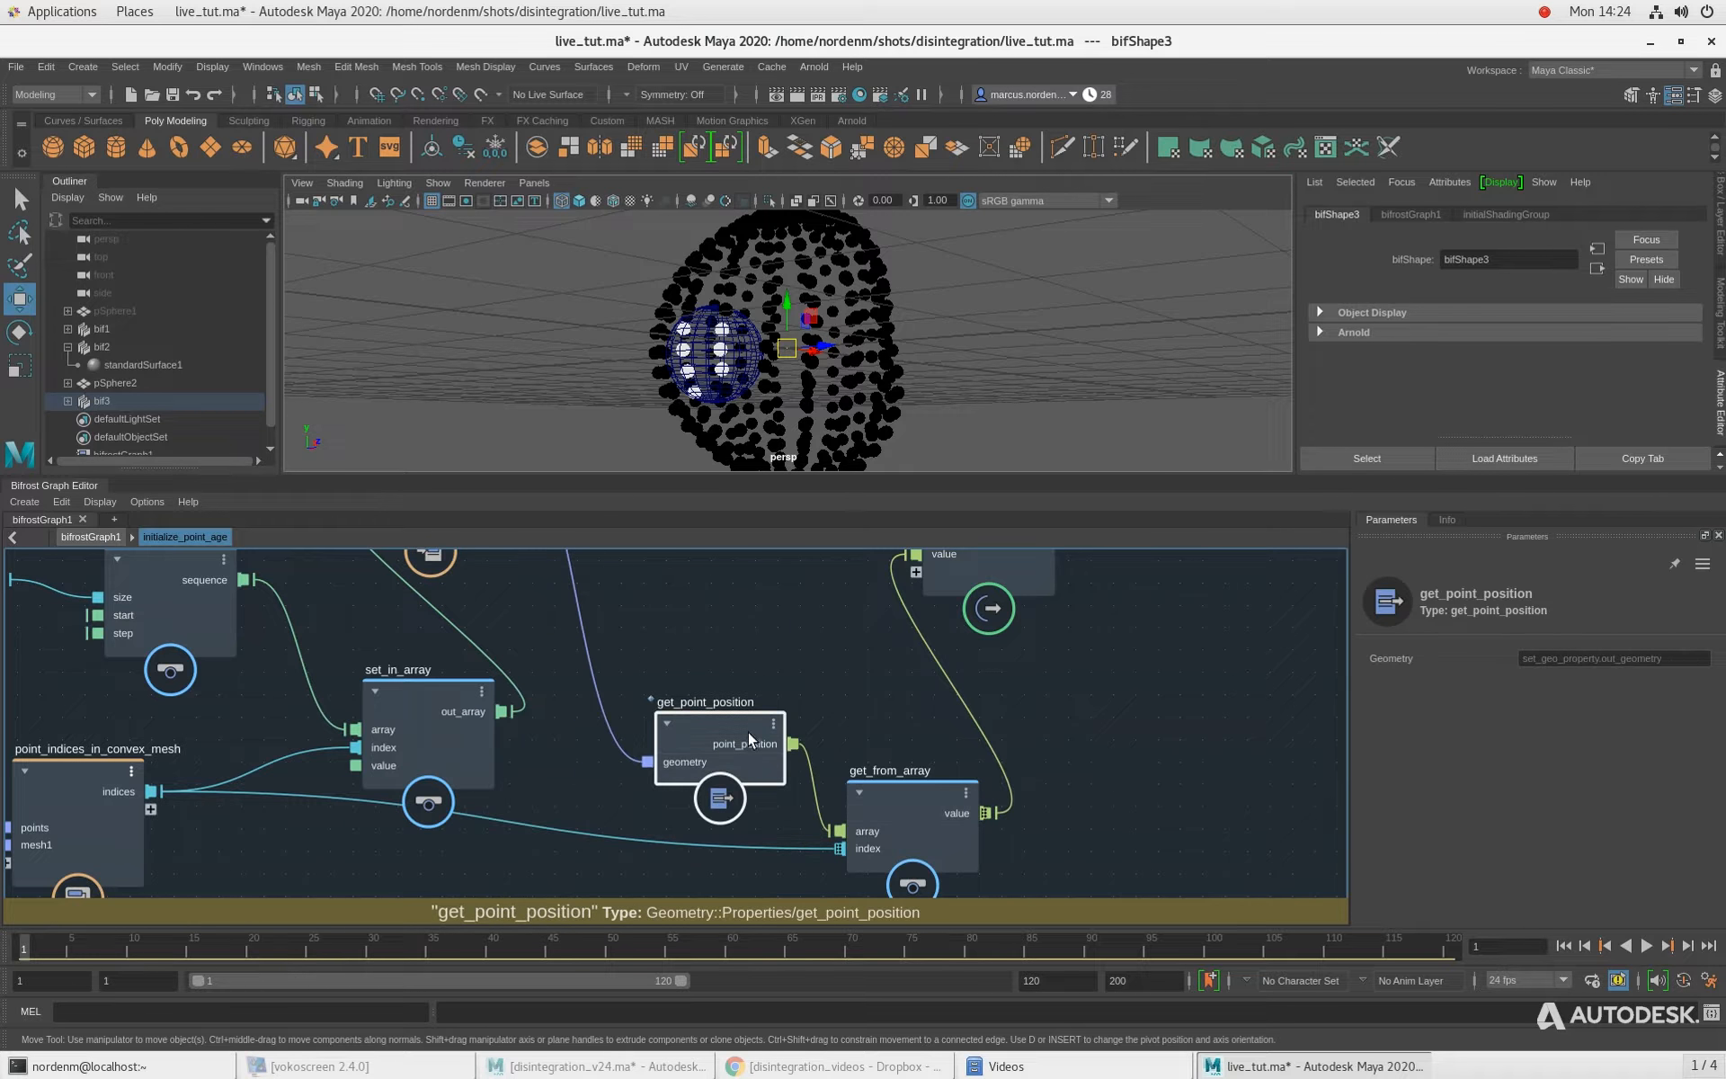
{"action": "left_click", "coordinate": [908, 742]}
{"action": "left_click", "coordinate": [903, 821]}
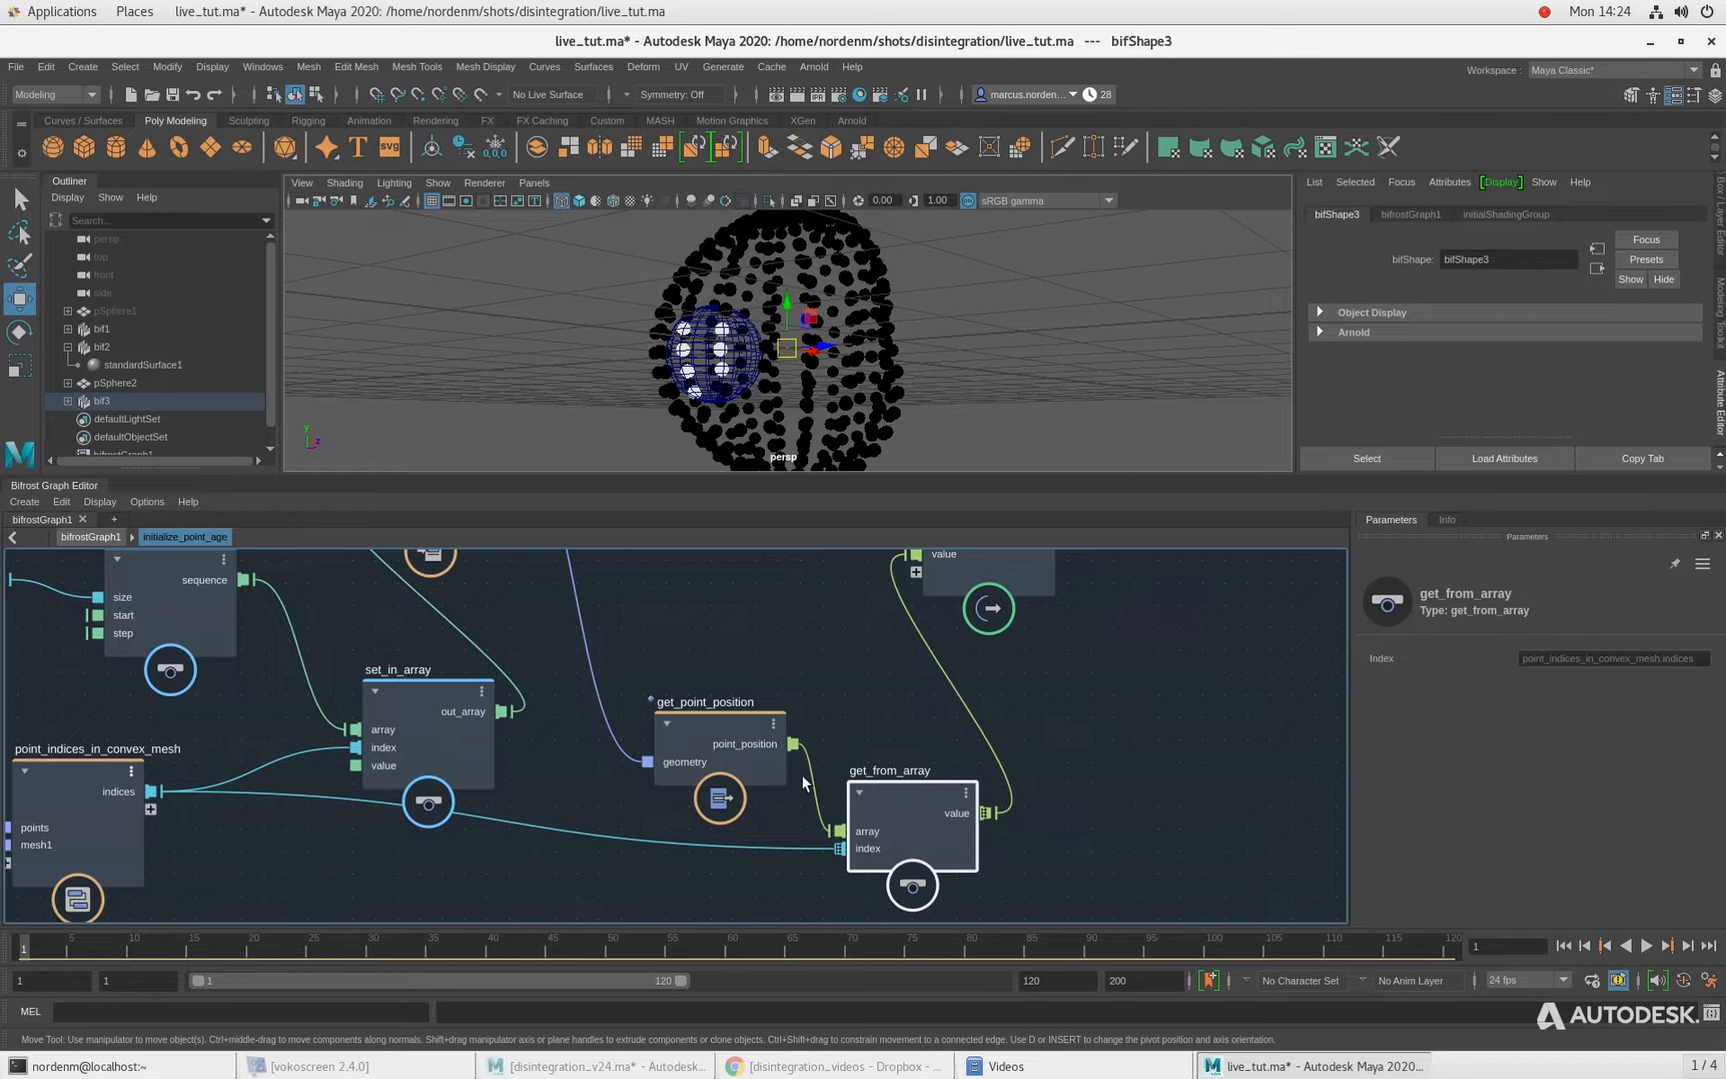
{"action": "key", "text": "Delete"}
{"action": "left_click", "coordinate": [726, 738]}
{"action": "key", "text": "Delete"}
Step: Delete the value port from the compound's output node and move the node close to set_geo_property
{"action": "middle_click_drag", "start_coordinate": [796, 625], "coordinate": [774, 770], "text": "alt"}
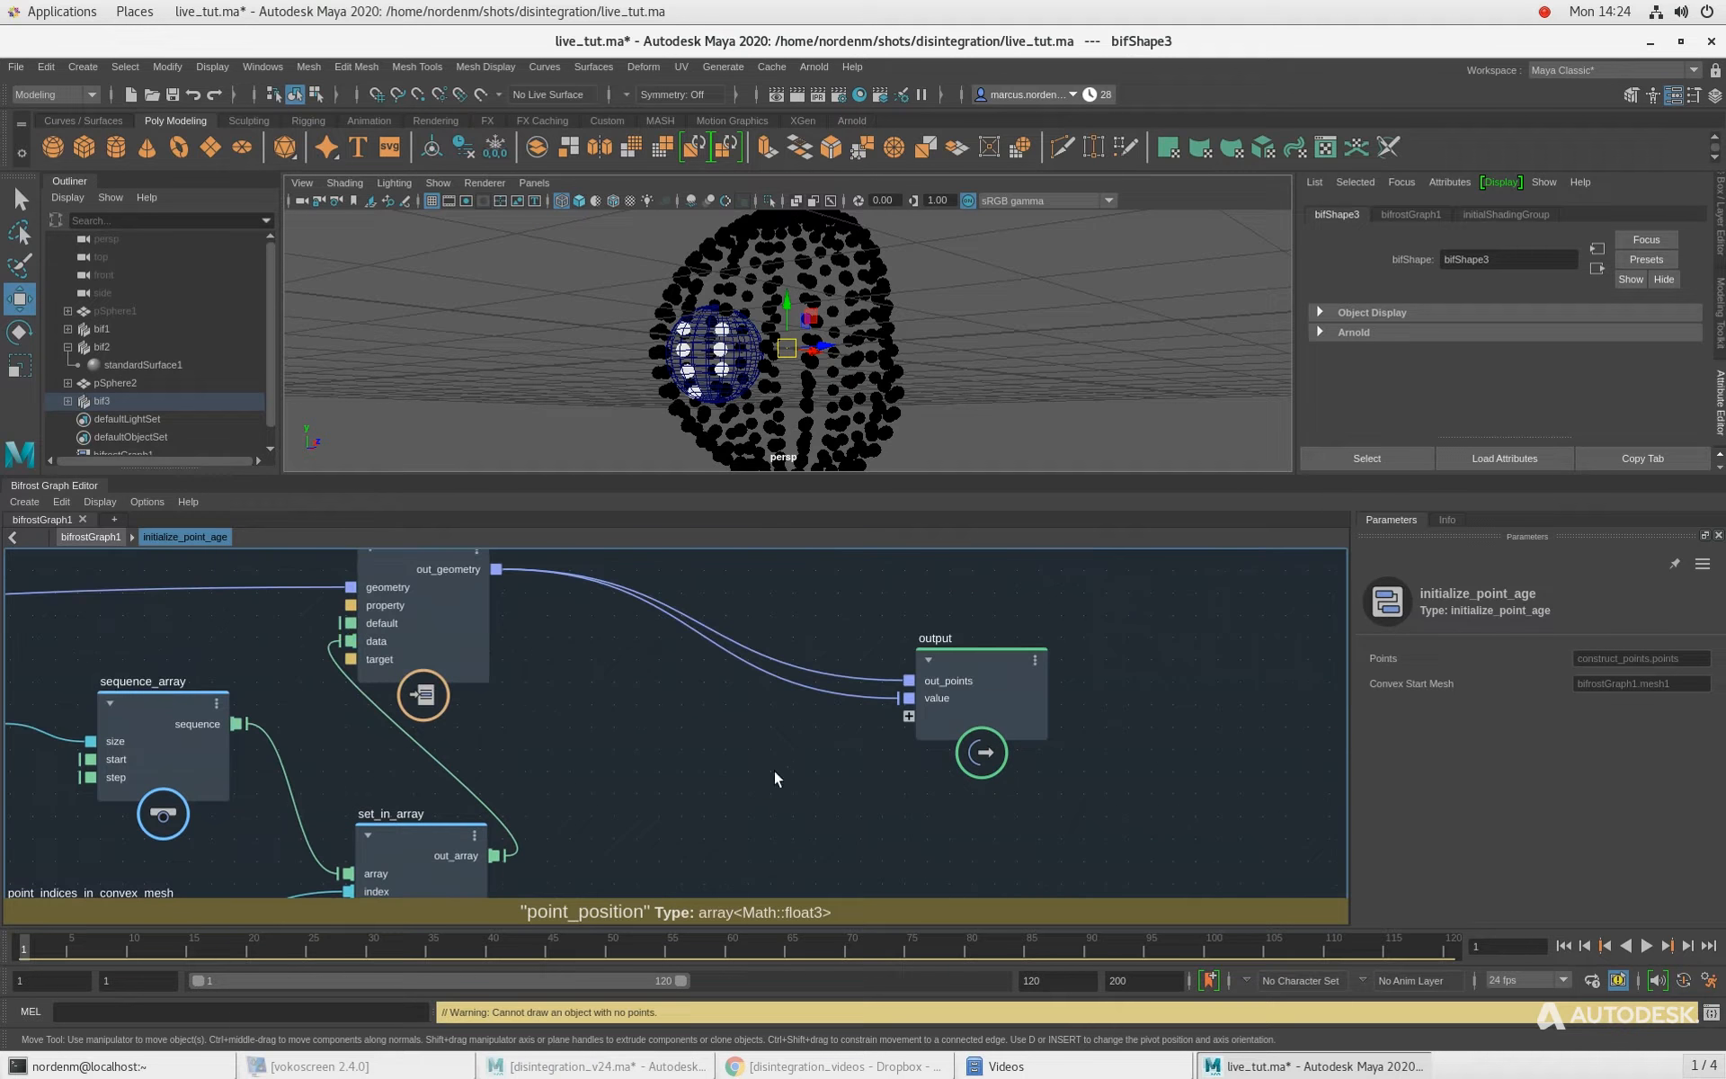
{"action": "right_click", "coordinate": [929, 701]}
{"action": "left_click", "coordinate": [975, 723]}
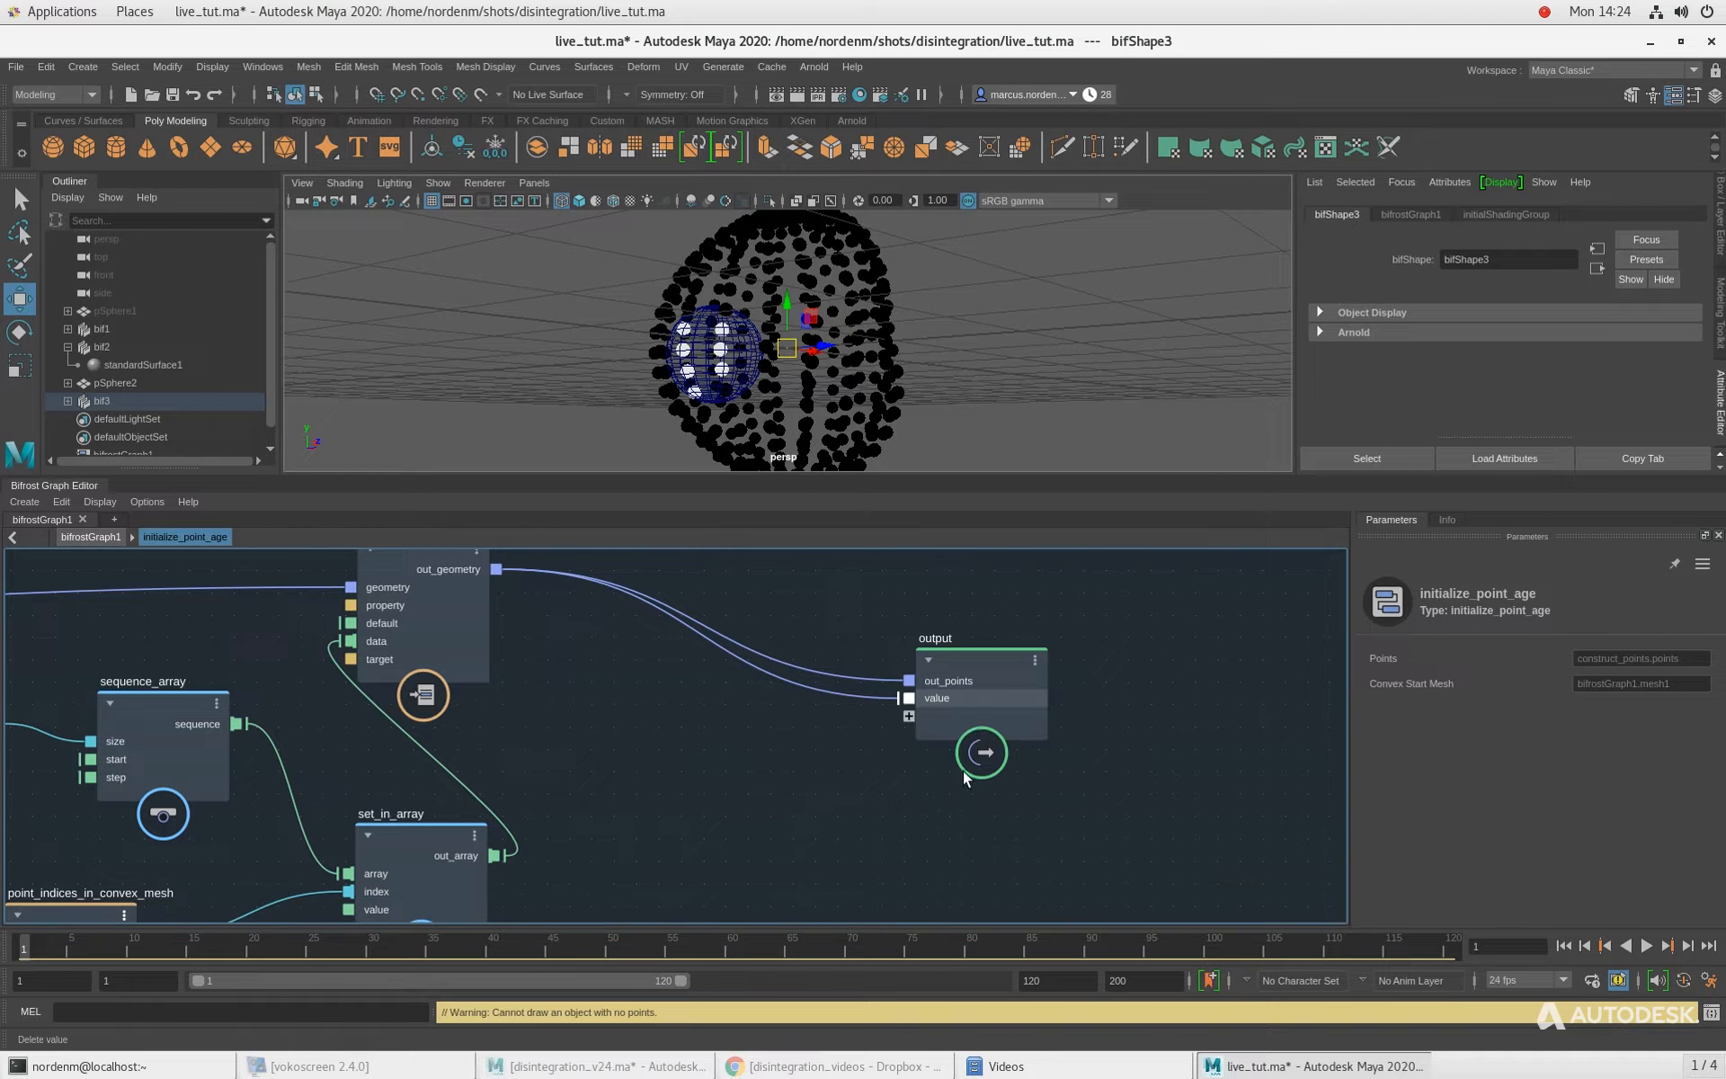
{"action": "left_click_drag", "start_coordinate": [963, 691], "coordinate": [737, 630]}
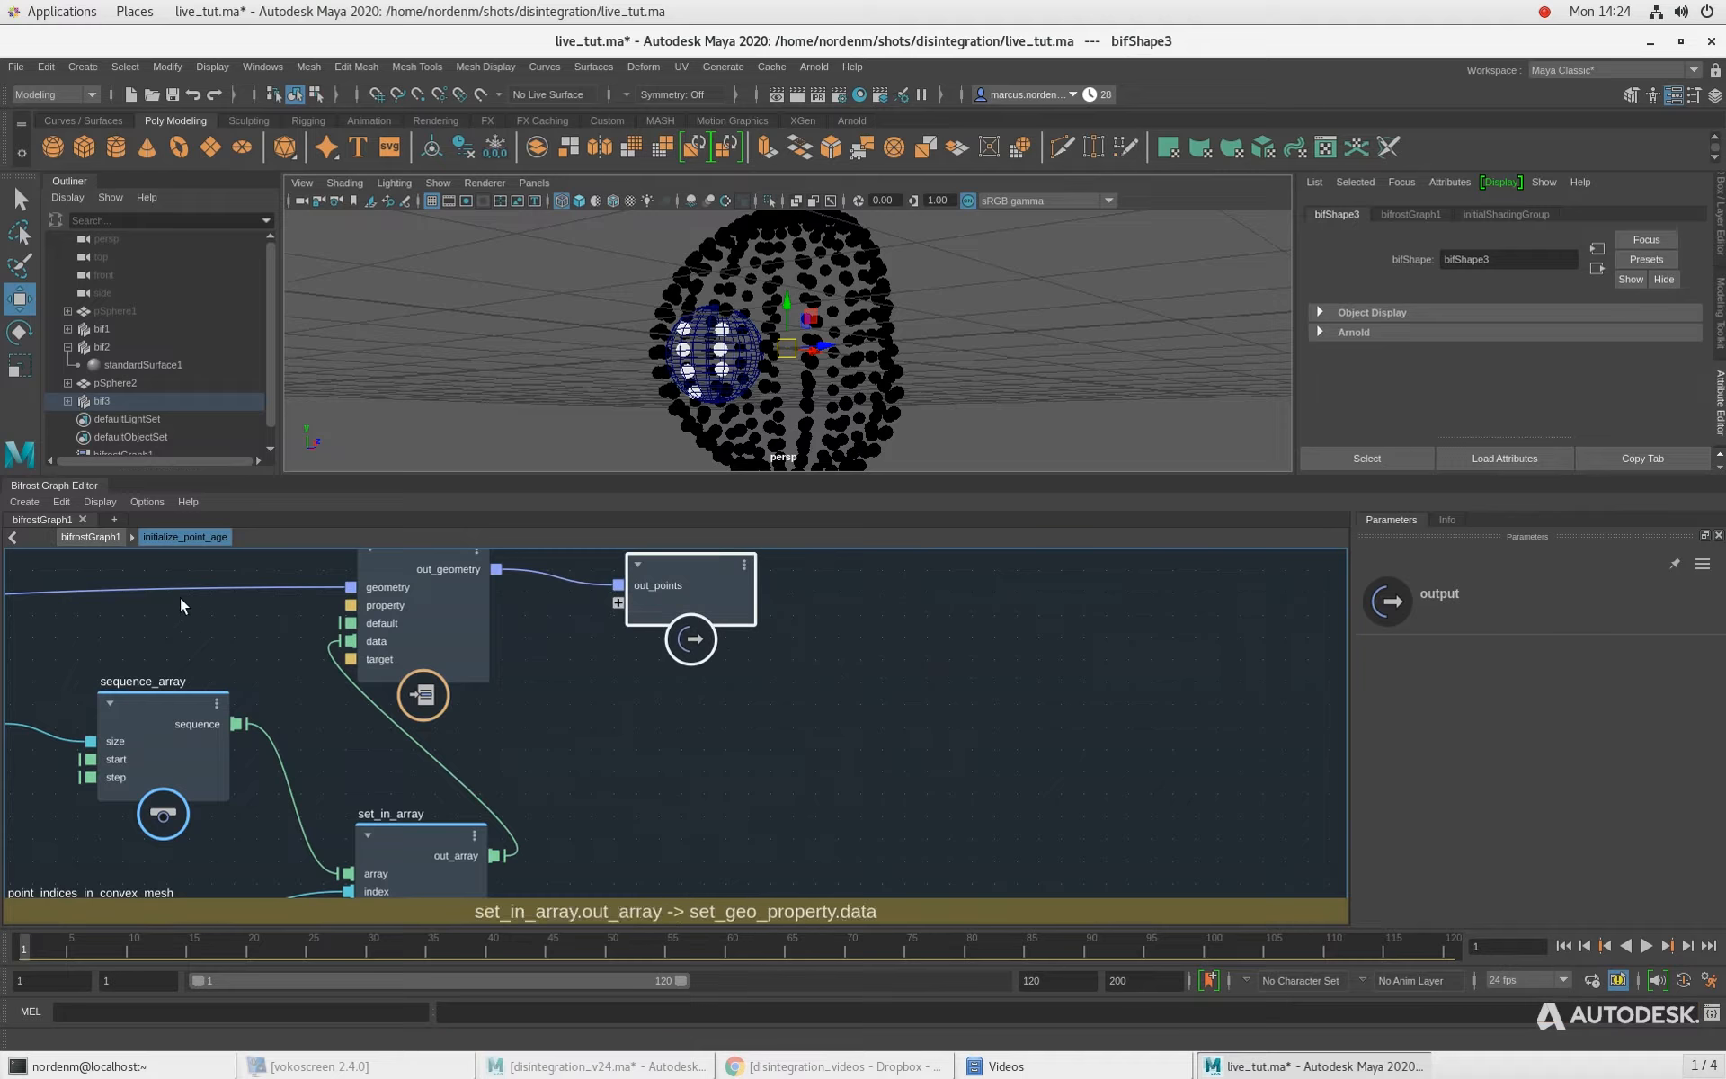
Step: Return to the top level of bifrostGraph1 and shift get_points_in_radius to leave space after initialize_point_age
{"action": "left_click", "coordinate": [91, 537]}
{"action": "left_click", "coordinate": [292, 777]}
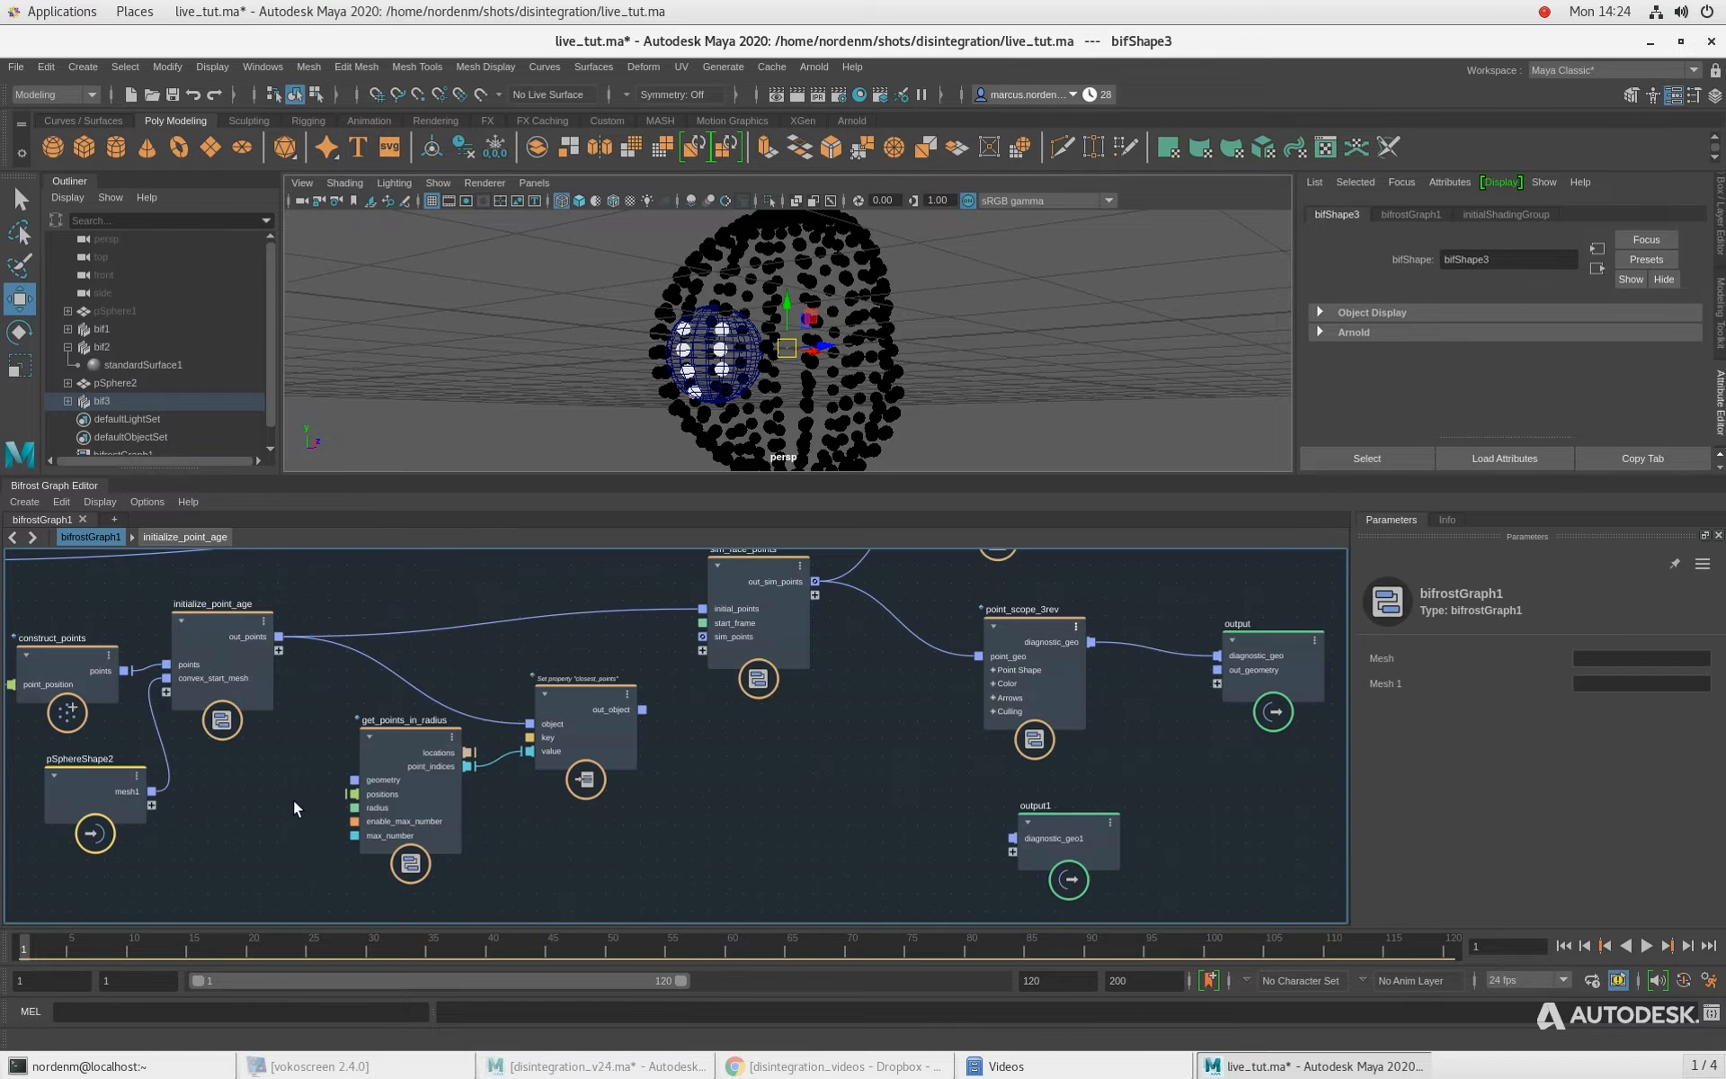
{"action": "middle_click_drag", "start_coordinate": [294, 800], "coordinate": [271, 829], "text": "alt"}
{"action": "left_click_drag", "start_coordinate": [550, 771], "coordinate": [571, 752]}
{"action": "left_click_drag", "start_coordinate": [355, 804], "coordinate": [396, 807]}
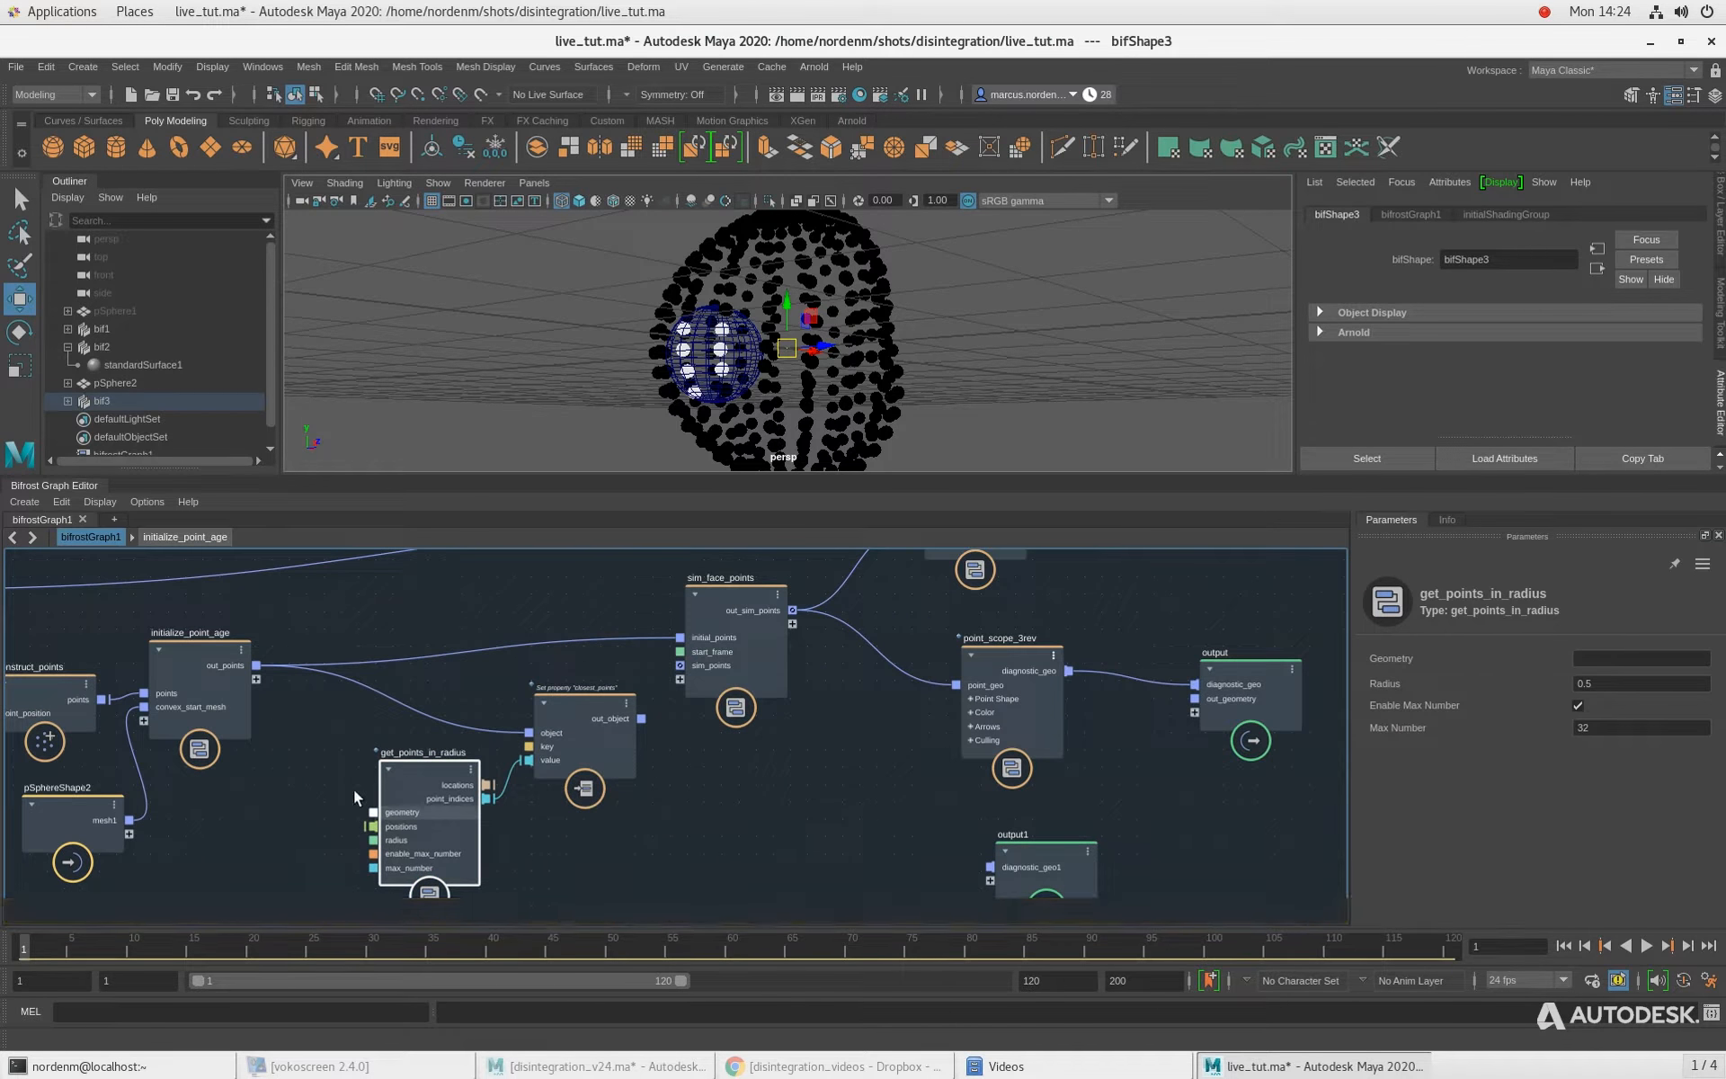
{"action": "scroll", "coordinate": [353, 789], "scroll_direction": "up", "scroll_amount": 1}
{"action": "middle_click_drag", "start_coordinate": [299, 840], "coordinate": [301, 802], "text": "alt"}
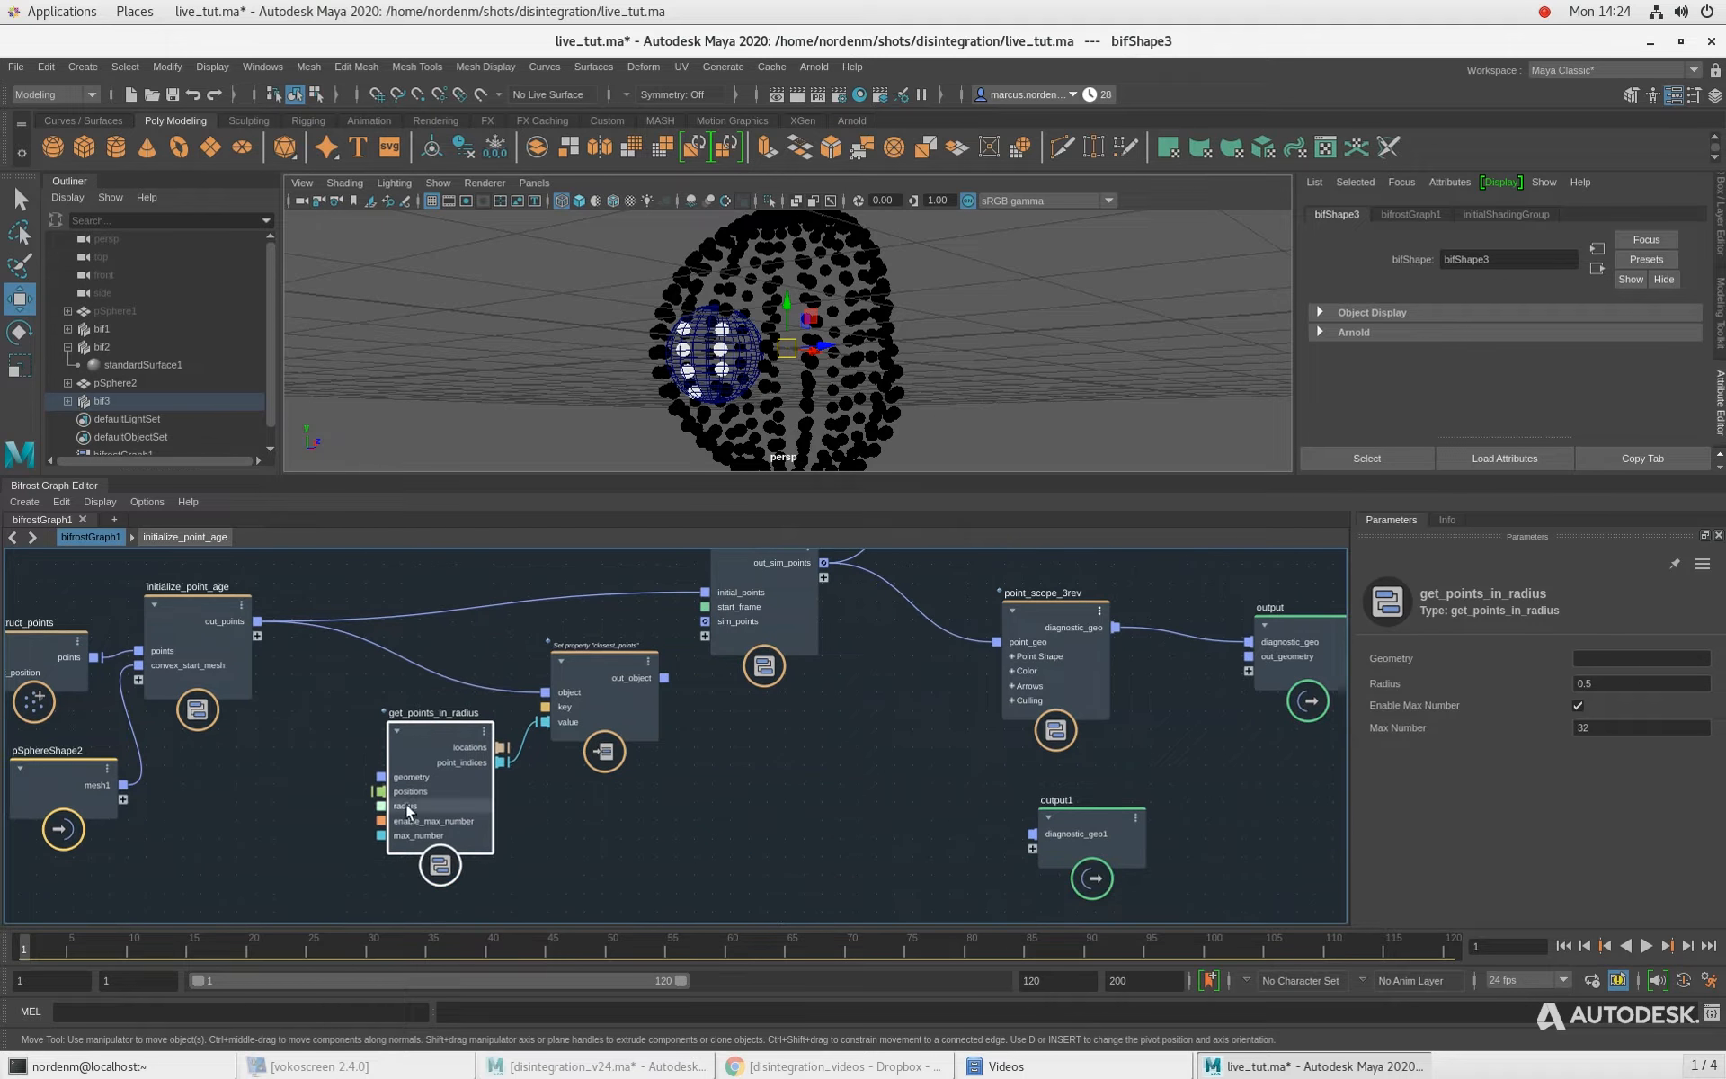
Step: Add a get_point_position node between initialize_point_age and get_points_in_radius
{"action": "left_click", "coordinate": [325, 685]}
{"action": "key", "text": "Tab"}
{"action": "type", "text": "get_point"}
{"action": "key", "text": "Down"}
{"action": "key", "text": "Down"}
{"action": "key", "text": "Down"}
{"action": "key", "text": "Down"}
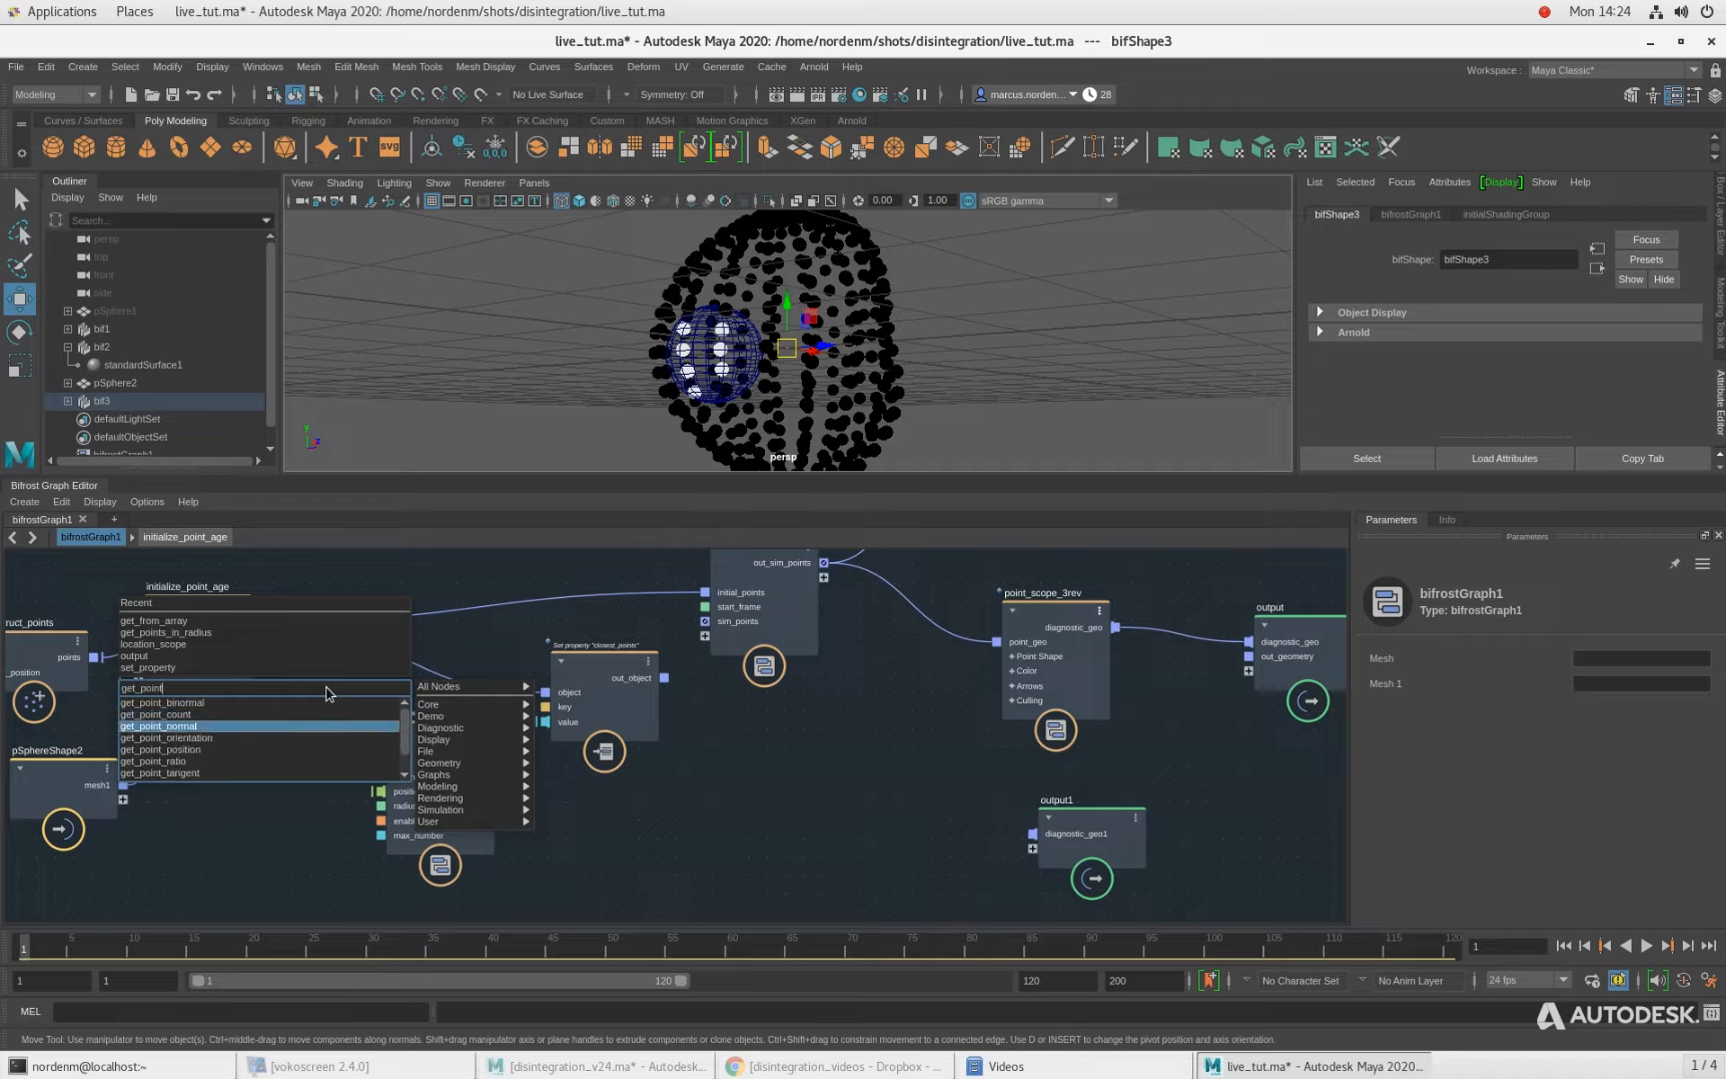
{"action": "key", "text": "Down"}
{"action": "key", "text": "Return"}
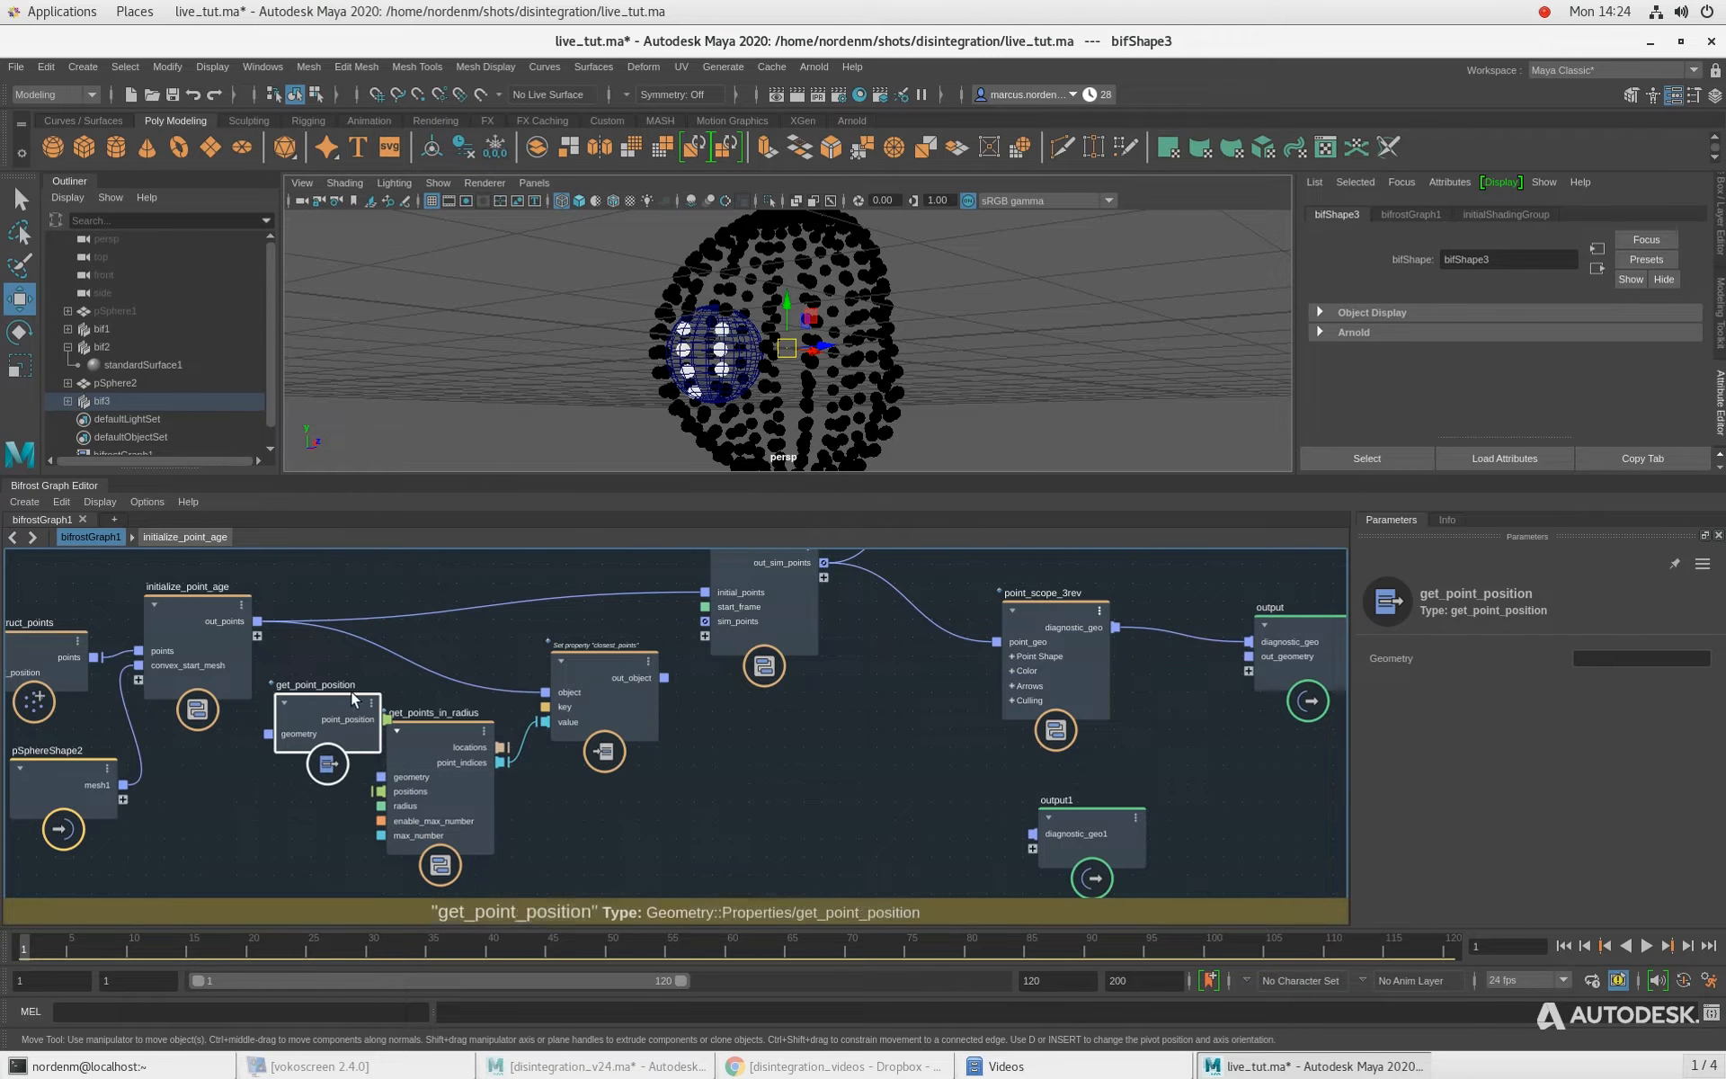
Step: Connect out_points to the geometry of get_point_position and get_points_in_radius, and feed point_position into positions
{"action": "left_click", "coordinate": [466, 796]}
{"action": "left_click_drag", "start_coordinate": [257, 621], "coordinate": [235, 848]}
{"action": "left_click_drag", "start_coordinate": [375, 822], "coordinate": [407, 800]}
{"action": "left_click_drag", "start_coordinate": [297, 836], "coordinate": [338, 838]}
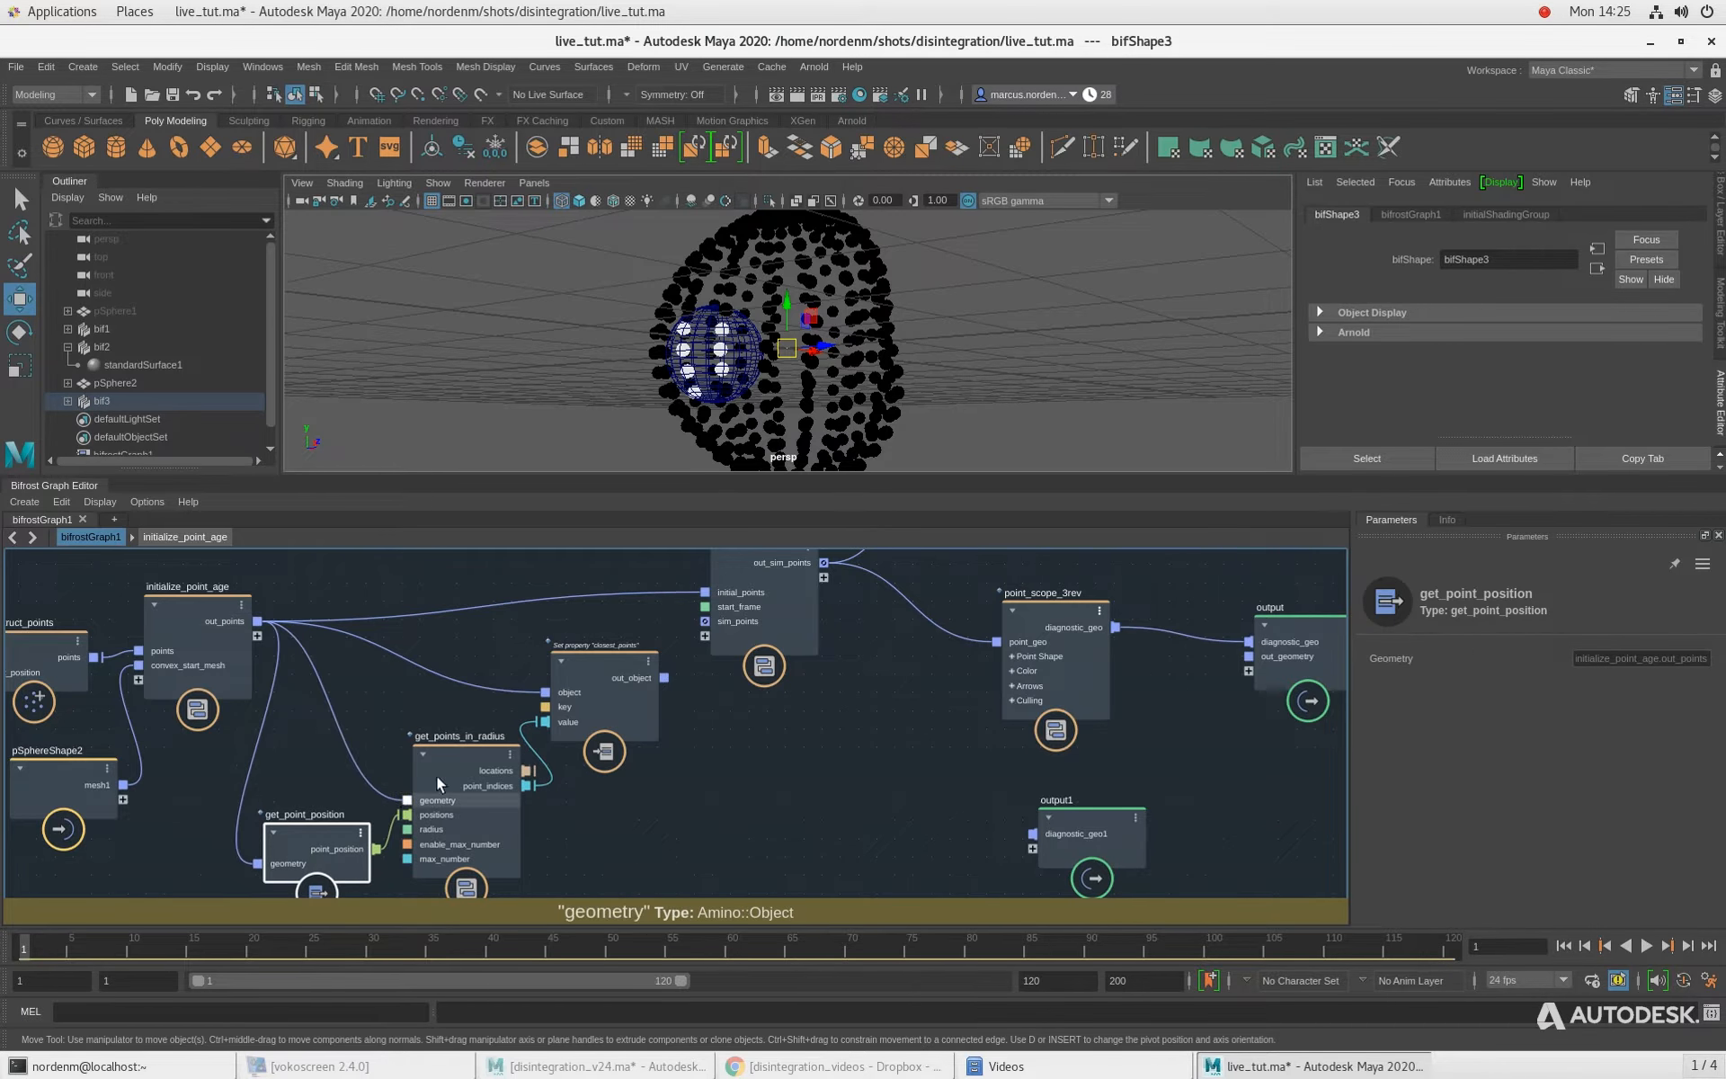
Step: Arrange the get_points_in_radius and closest_points set_property nodes between initialize_point_age and sim_face_points
{"action": "left_click_drag", "start_coordinate": [435, 775], "coordinate": [435, 731]}
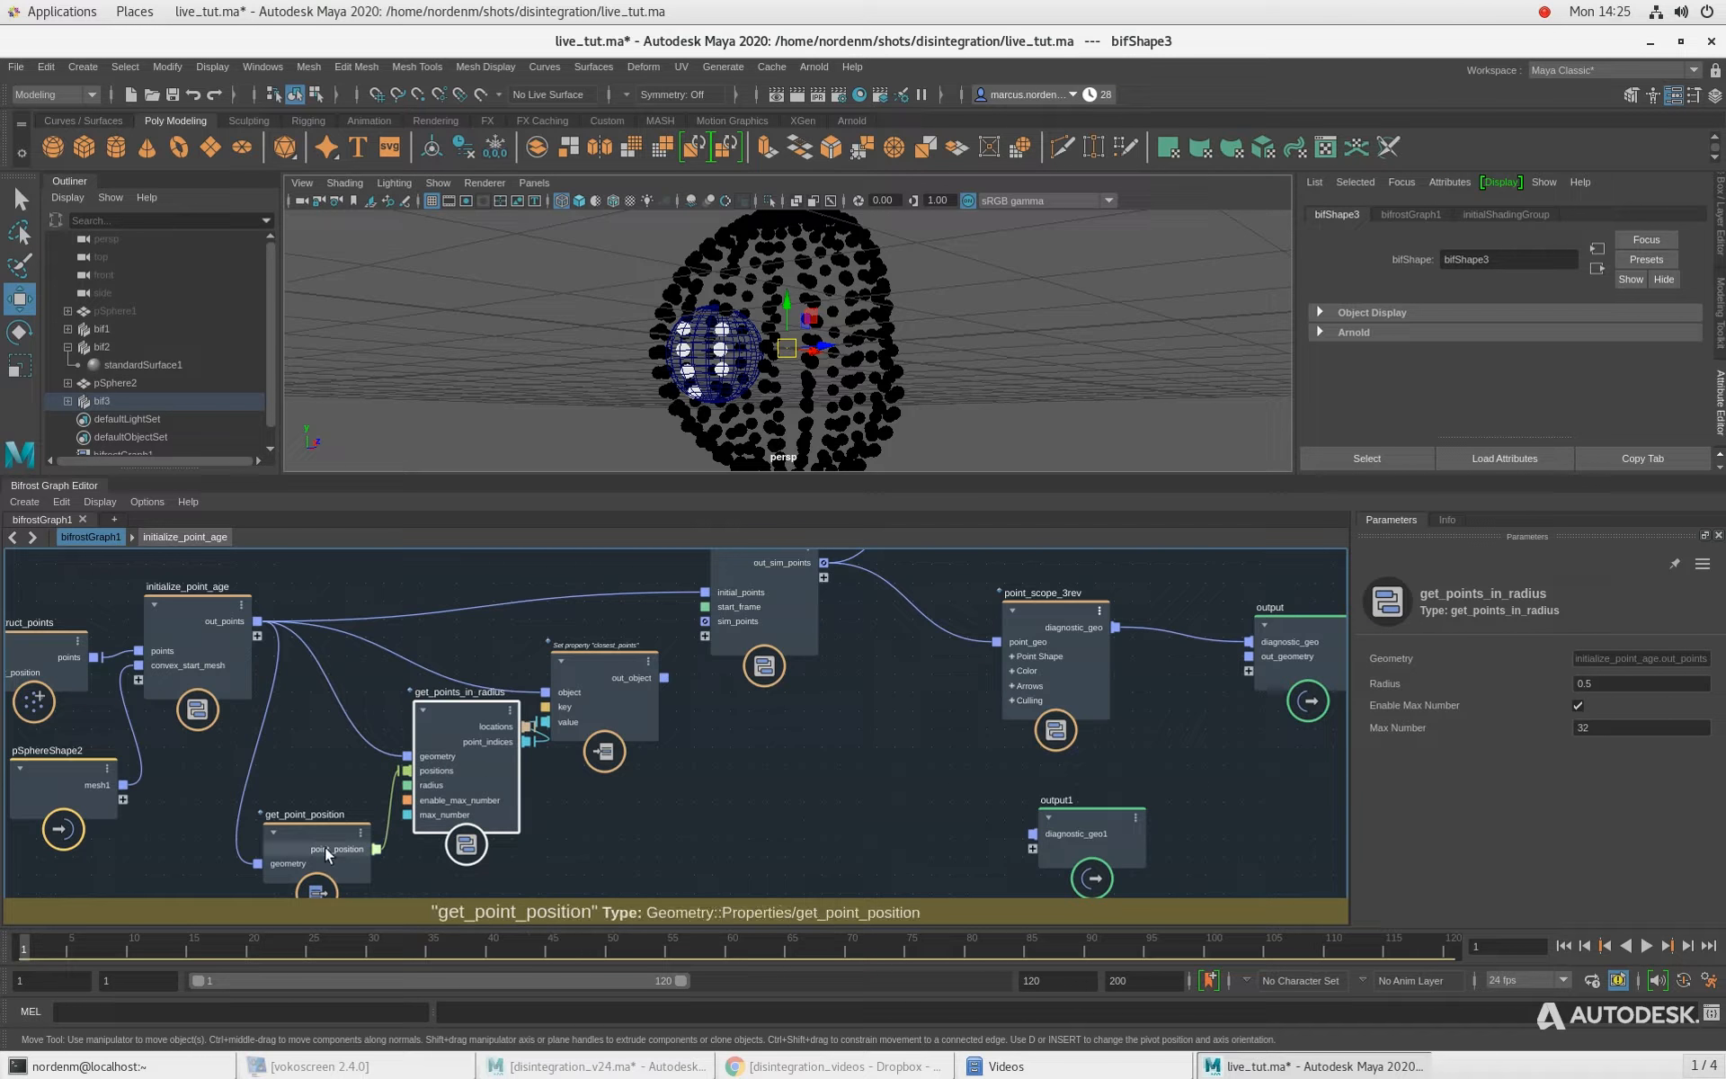
{"action": "mouse_move", "coordinate": [452, 715]}
{"action": "left_mouse_down"}
{"action": "mouse_move", "coordinate": [430, 712]}
{"action": "mouse_move", "coordinate": [447, 714]}
{"action": "left_mouse_up"}
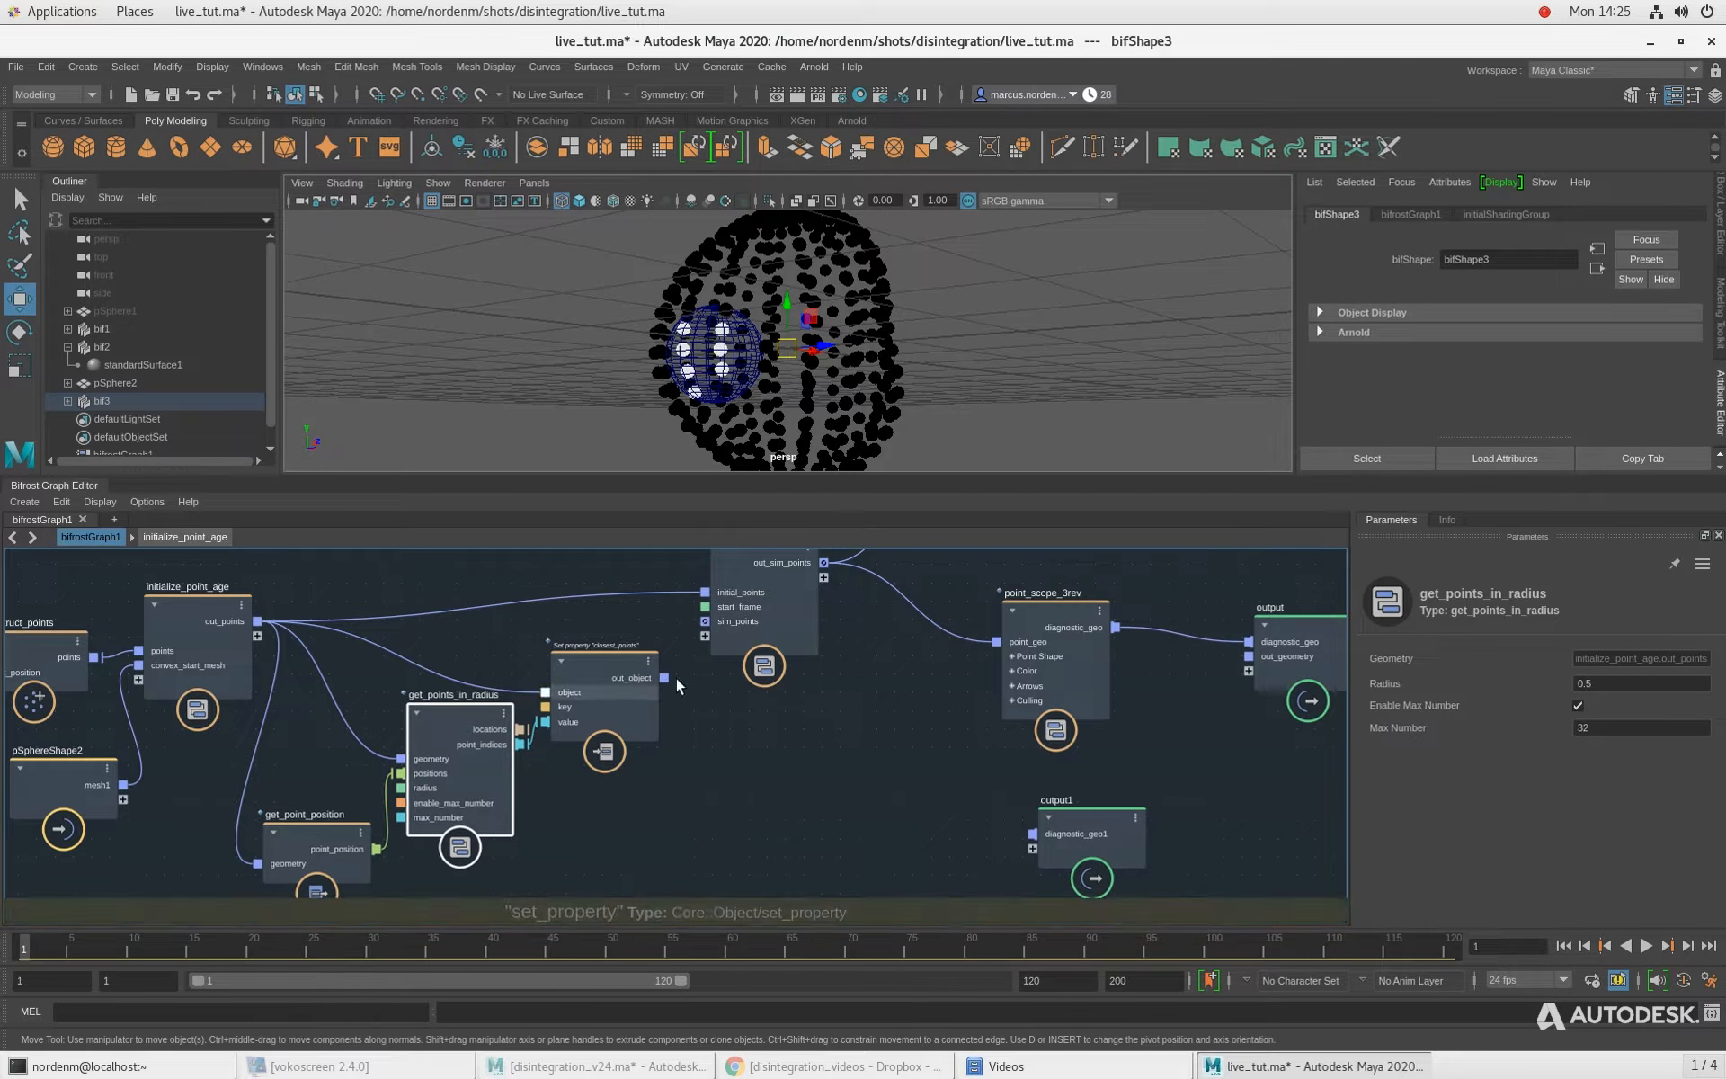
{"action": "left_click", "coordinate": [1600, 726]}
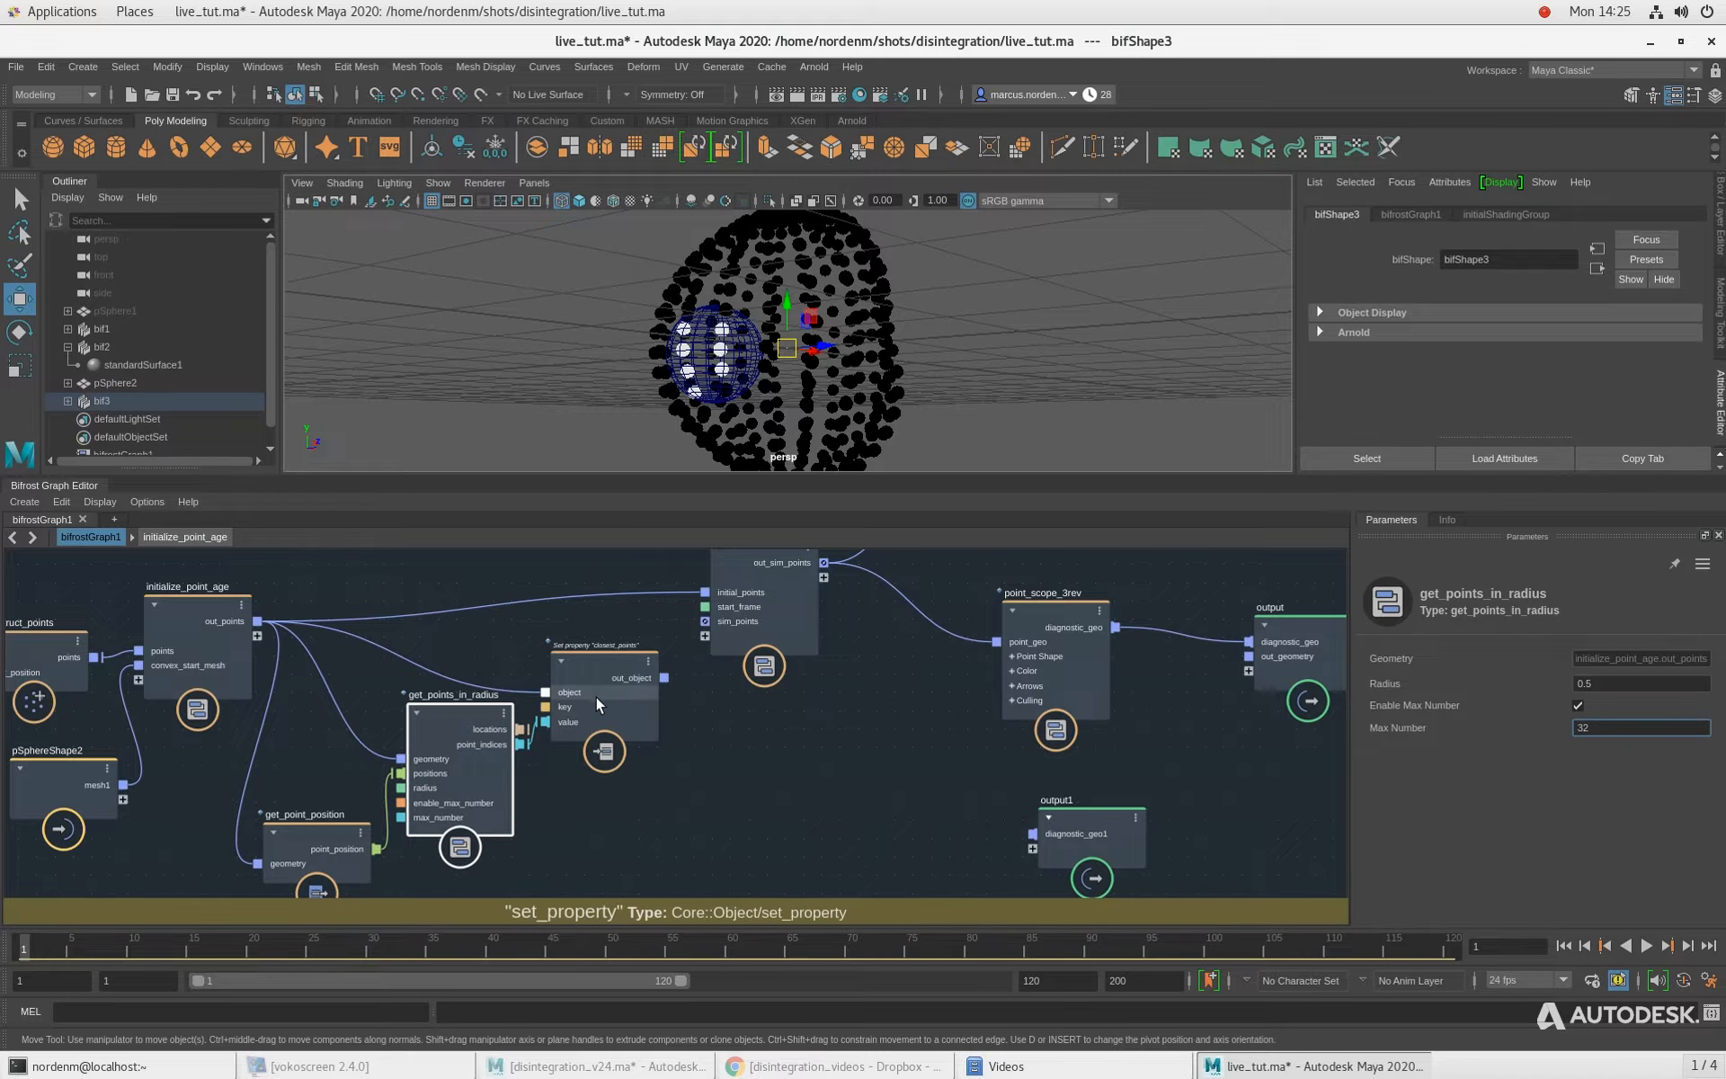
{"action": "left_click_drag", "start_coordinate": [595, 694], "coordinate": [597, 674]}
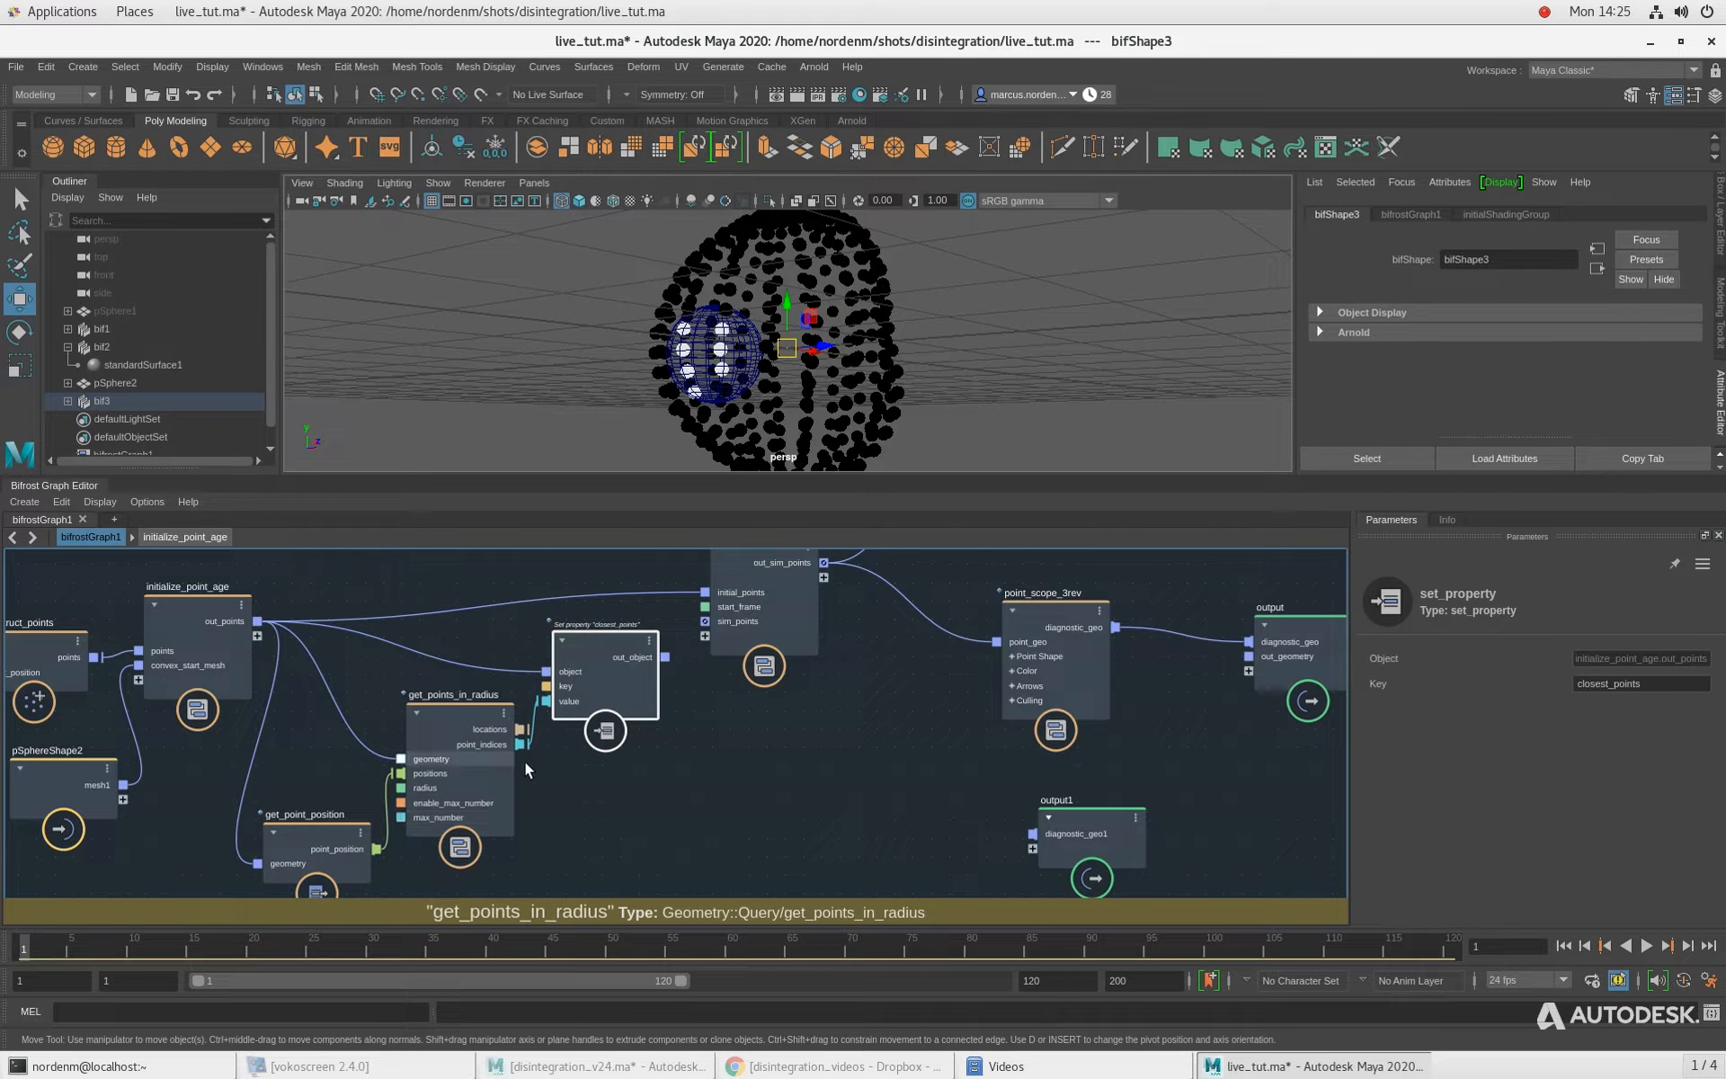
{"action": "left_click_drag", "start_coordinate": [586, 640], "coordinate": [589, 641]}
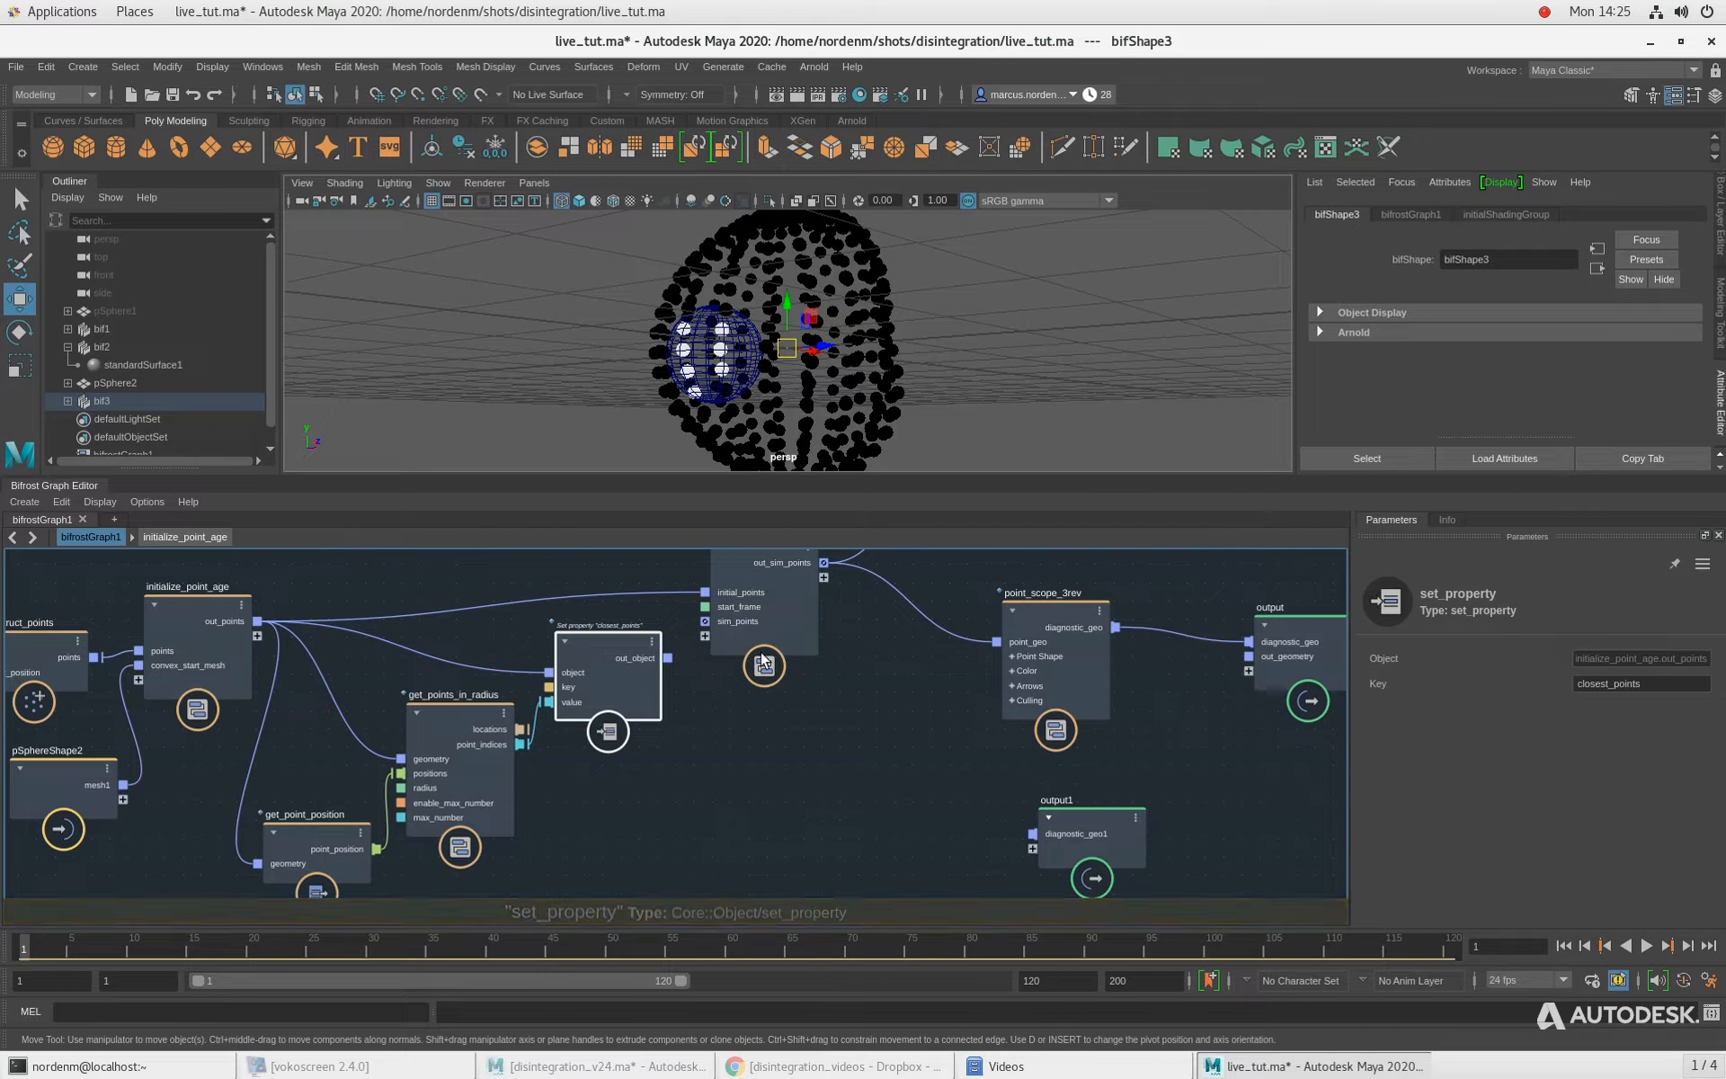
{"action": "left_click", "coordinate": [1654, 685]}
{"action": "middle_click_drag", "start_coordinate": [715, 788], "coordinate": [702, 852]}
{"action": "left_click_drag", "start_coordinate": [590, 719], "coordinate": [602, 708]}
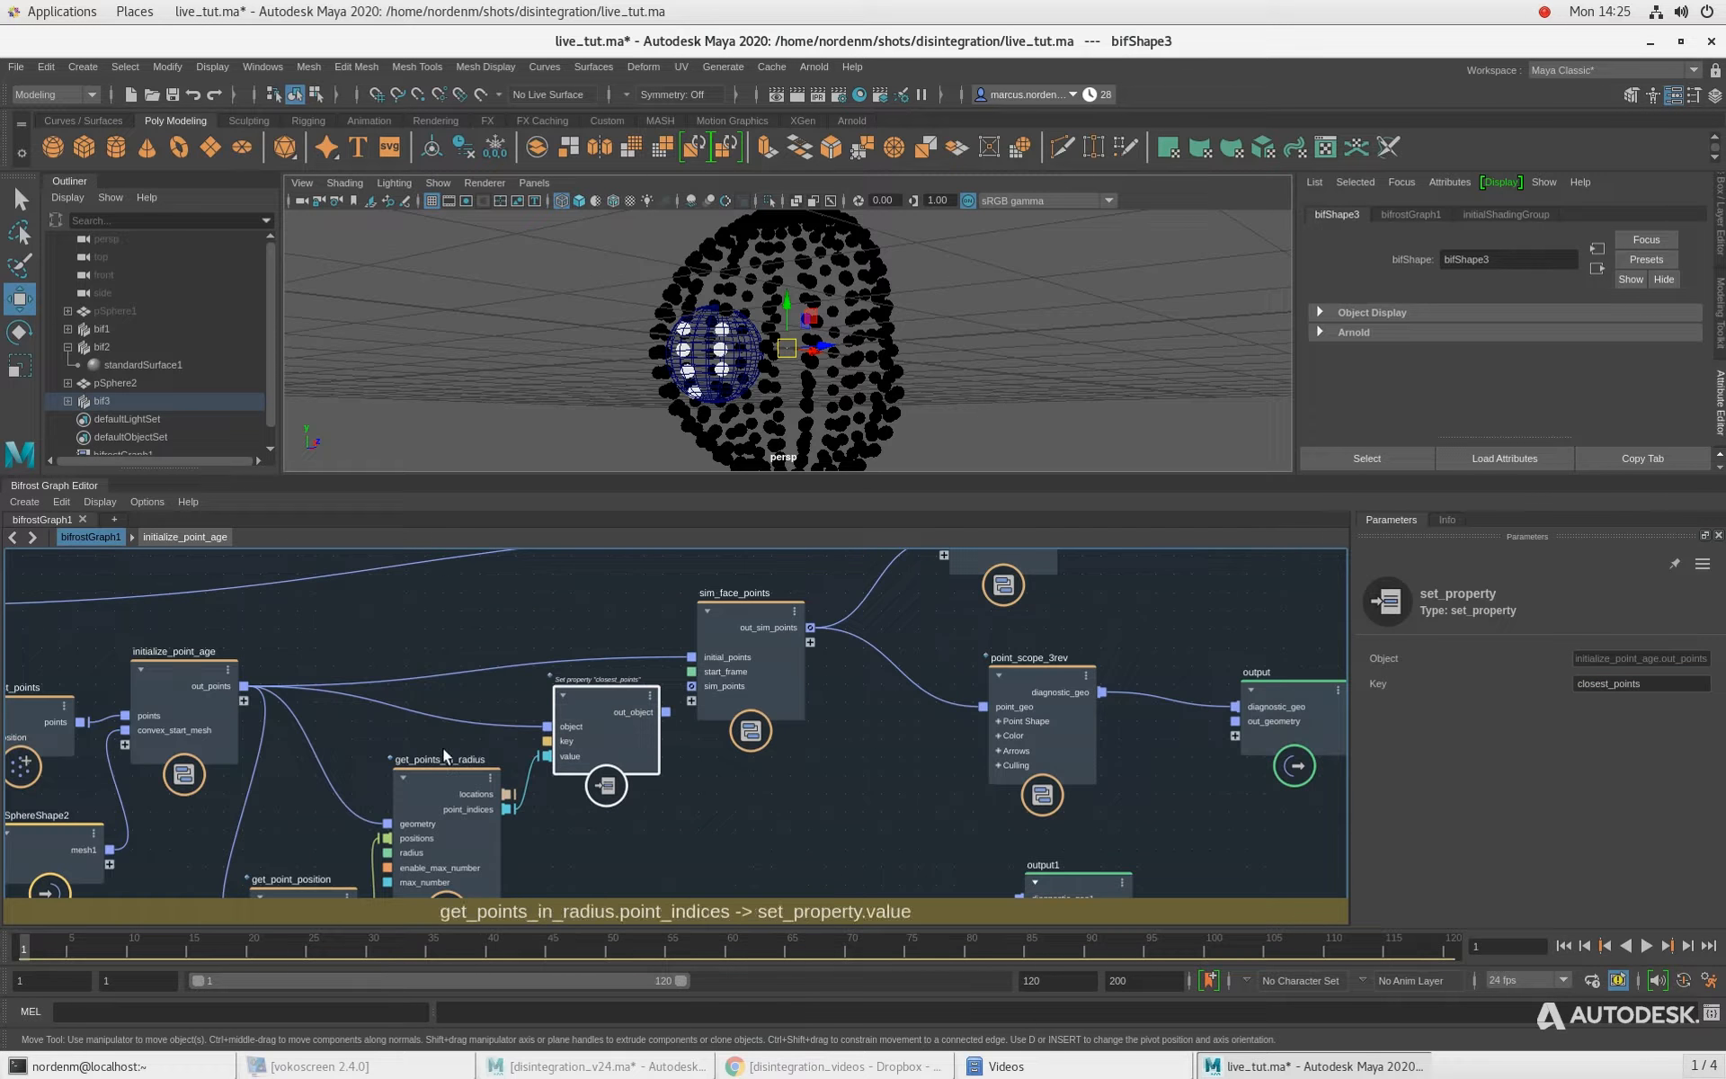
{"action": "middle_click_drag", "start_coordinate": [742, 676], "coordinate": [650, 732]}
Step: Connect the set_property node's out_object to initial_points on sim_face_points and move set_property into line between its neighbours
{"action": "left_click_drag", "start_coordinate": [628, 706], "coordinate": [645, 704]}
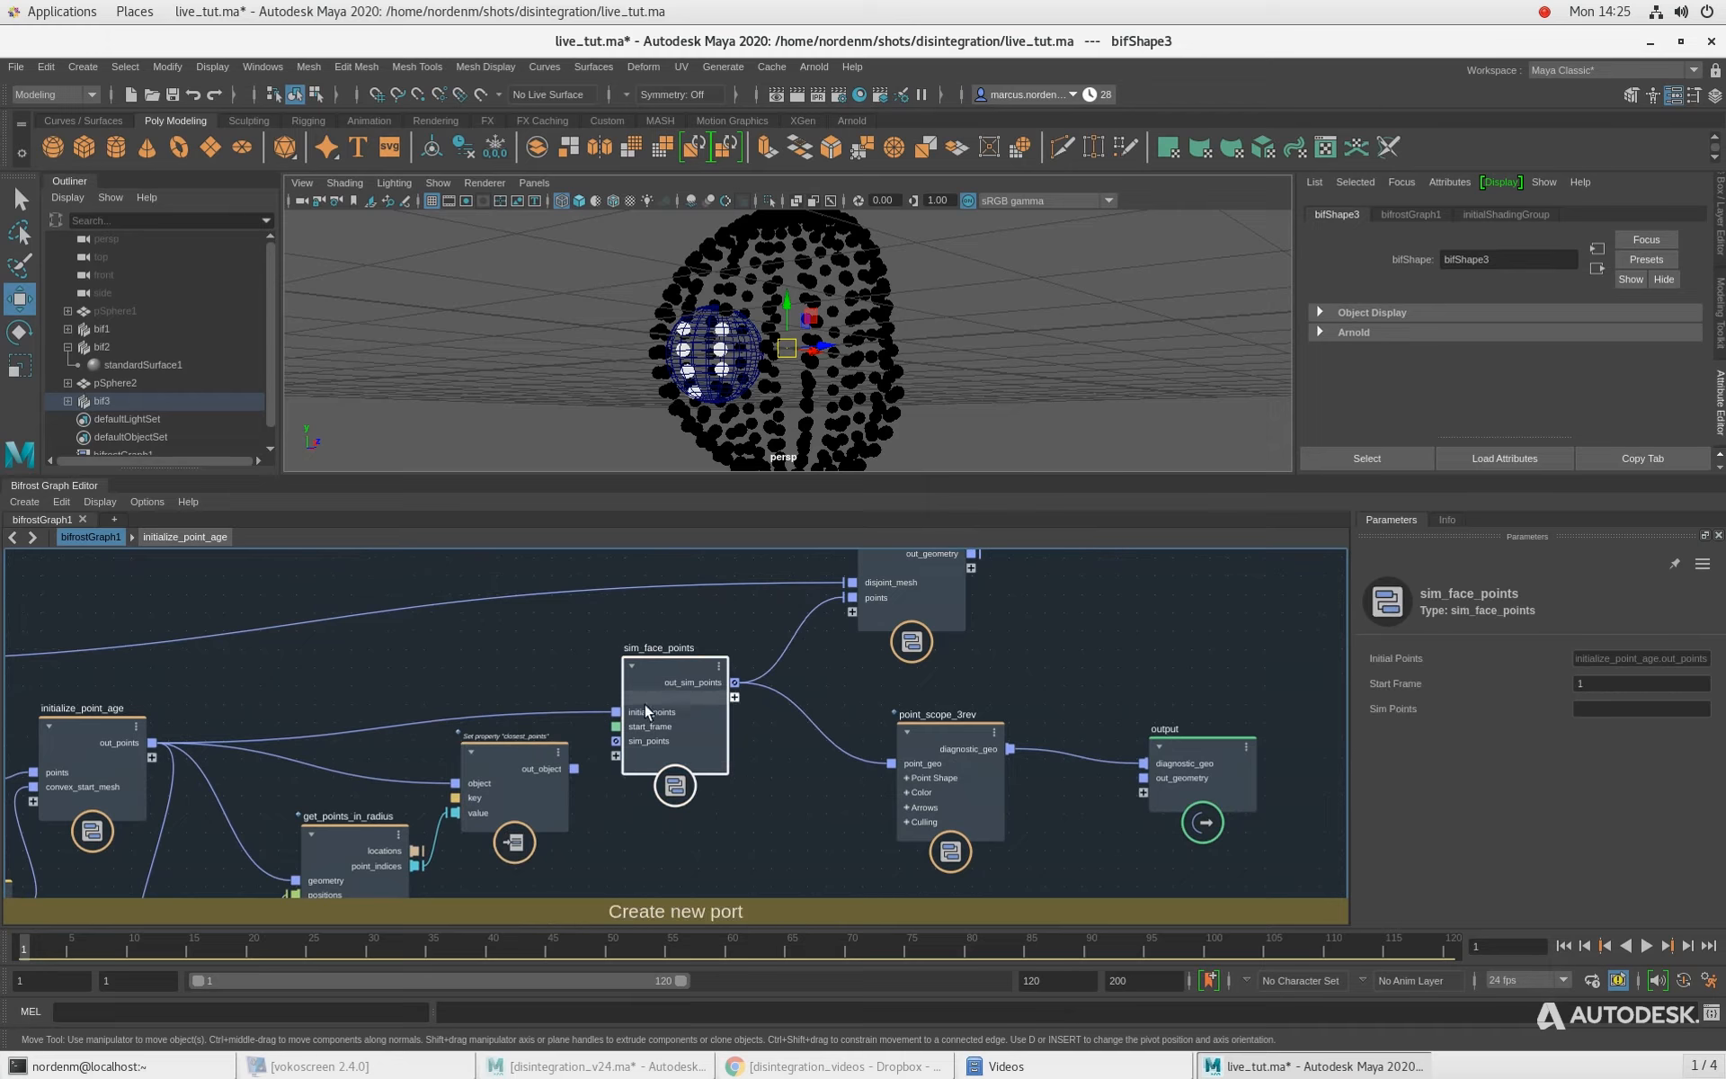
{"action": "left_click_drag", "start_coordinate": [575, 768], "coordinate": [621, 710]}
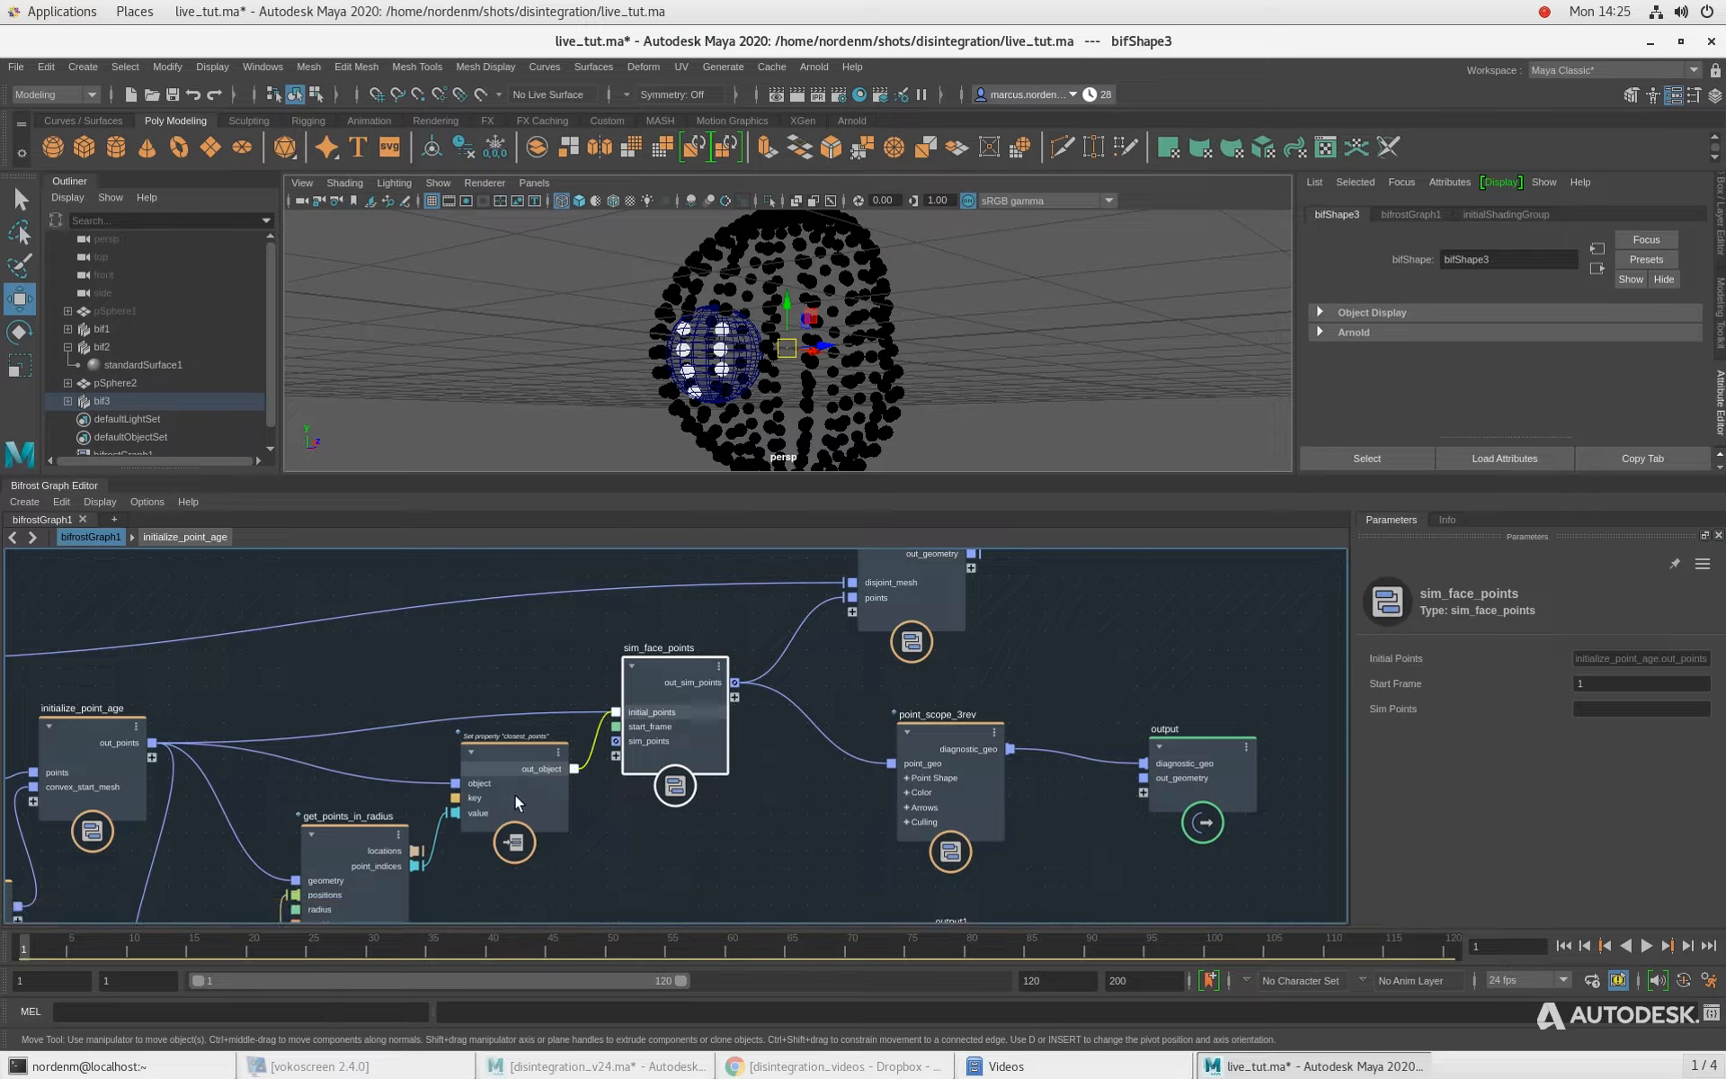
{"action": "left_click_drag", "start_coordinate": [498, 771], "coordinate": [490, 721]}
{"action": "left_click", "coordinate": [590, 676]}
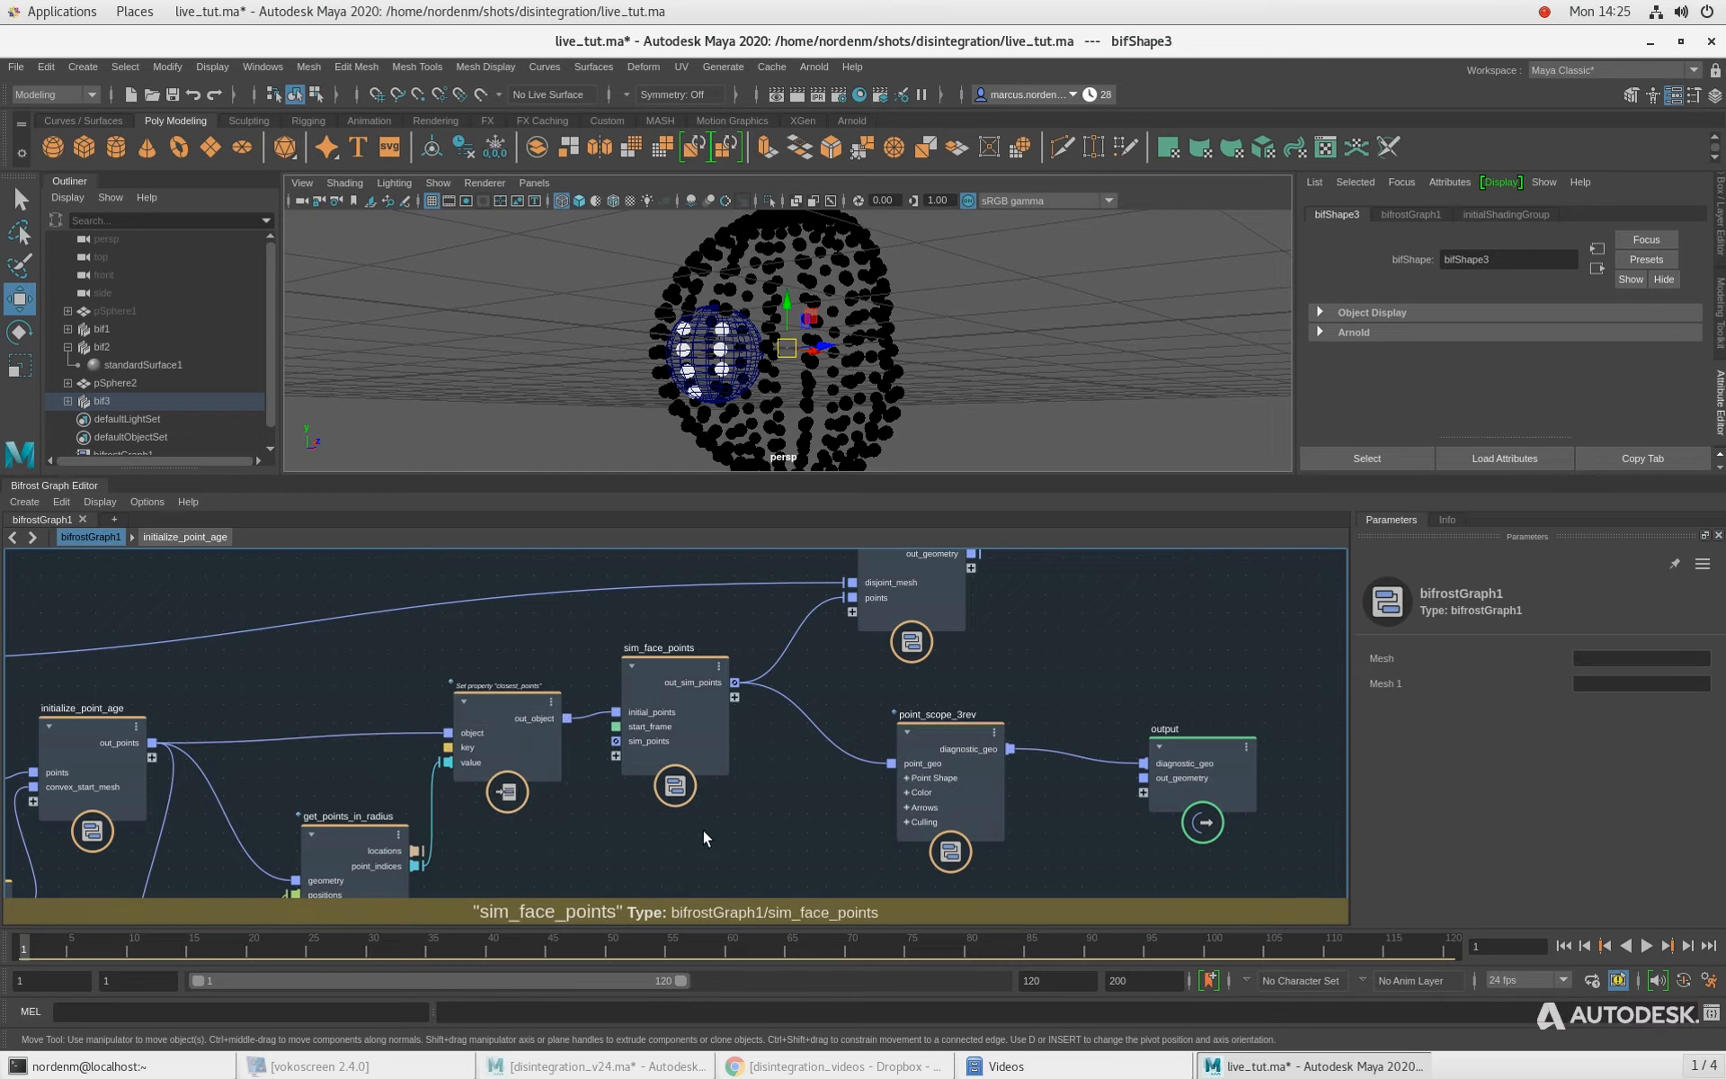
Step: Open the sim_face_points compound and move its input and switch_on_start_frame nodes away from get_point_position to make room
{"action": "middle_click_drag", "start_coordinate": [703, 829], "coordinate": [700, 764]}
{"action": "scroll", "coordinate": [775, 802], "scroll_direction": "down", "scroll_amount": 2}
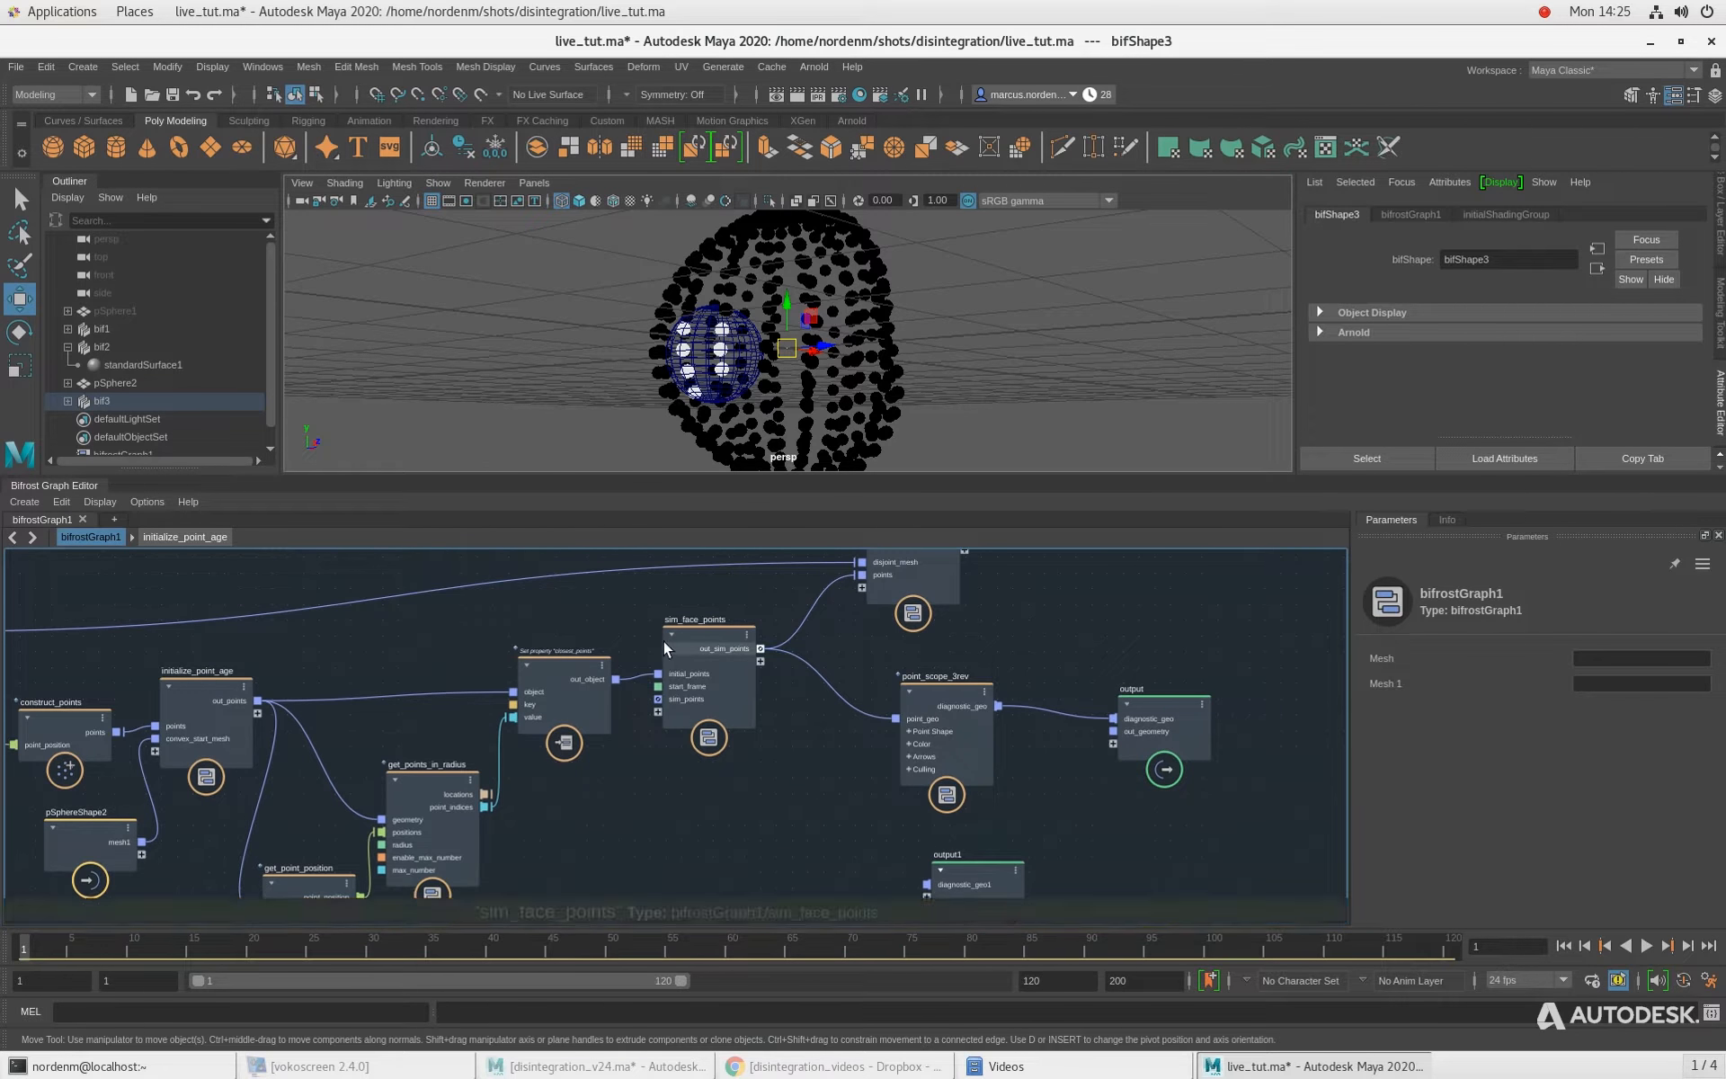
{"action": "double_click", "coordinate": [689, 640]}
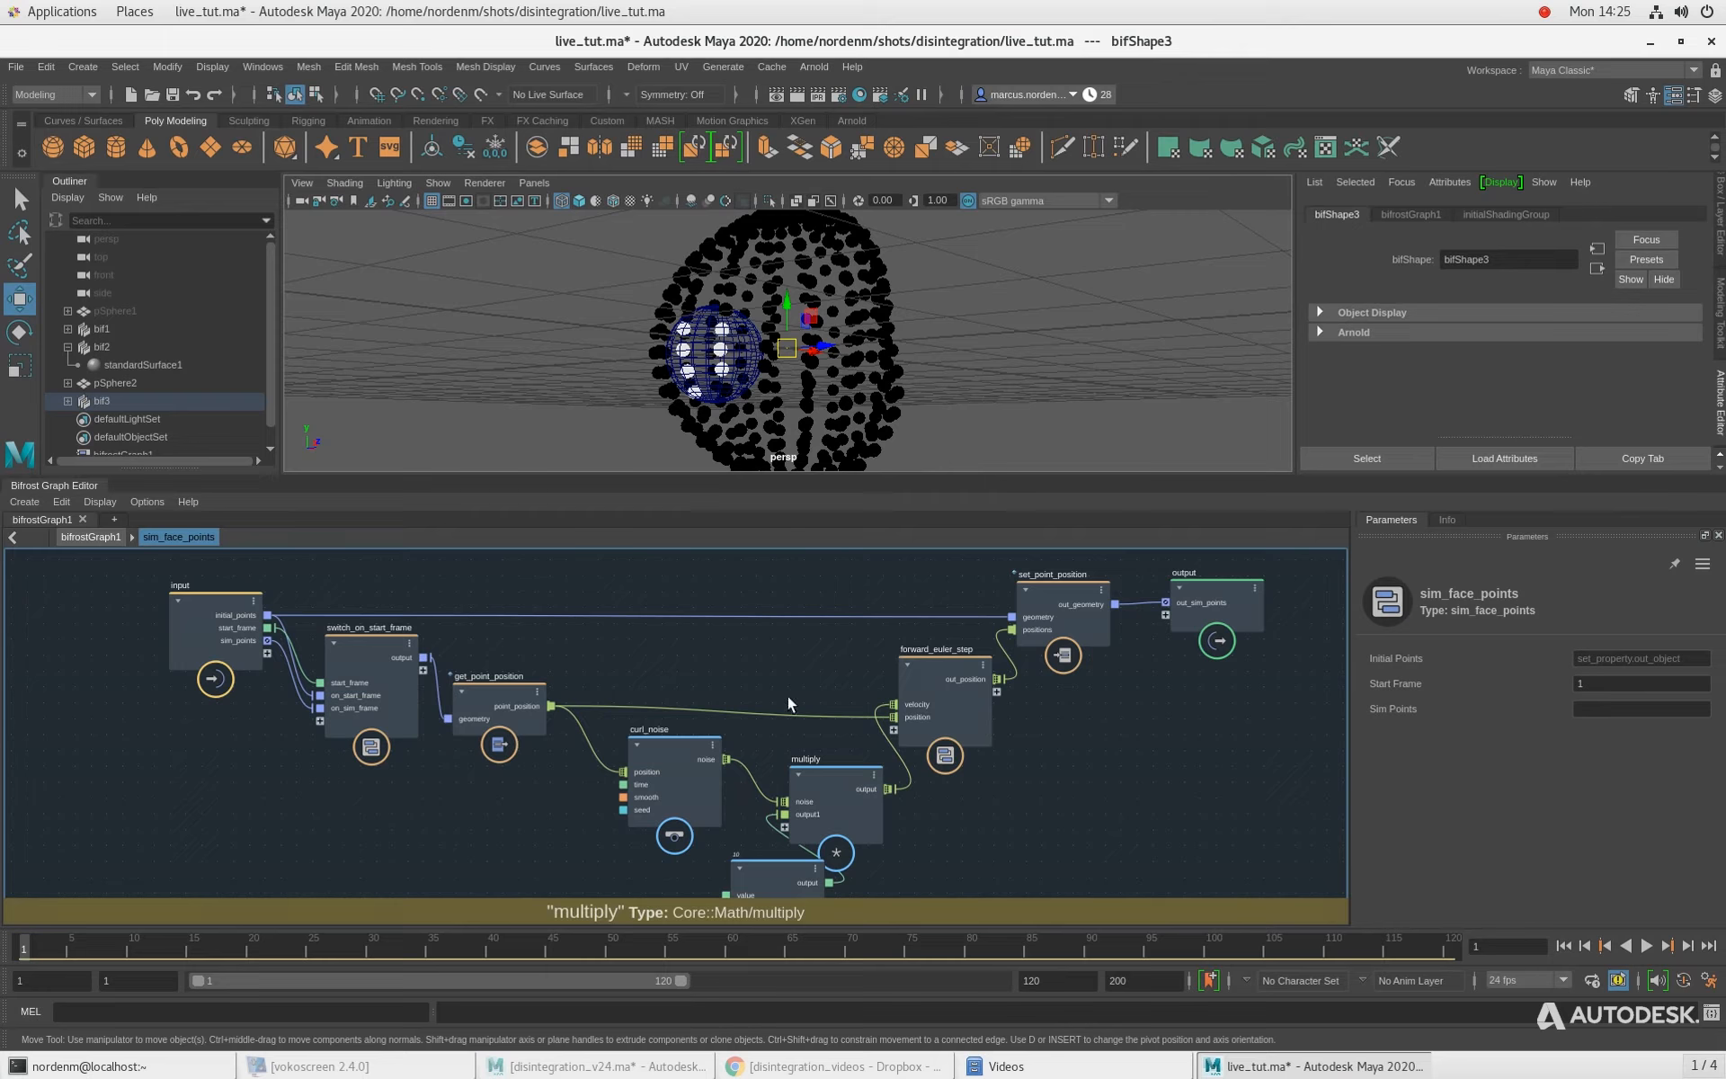
{"action": "left_click_drag", "start_coordinate": [243, 650], "coordinate": [56, 622]}
{"action": "left_click_drag", "start_coordinate": [423, 710], "coordinate": [292, 703]}
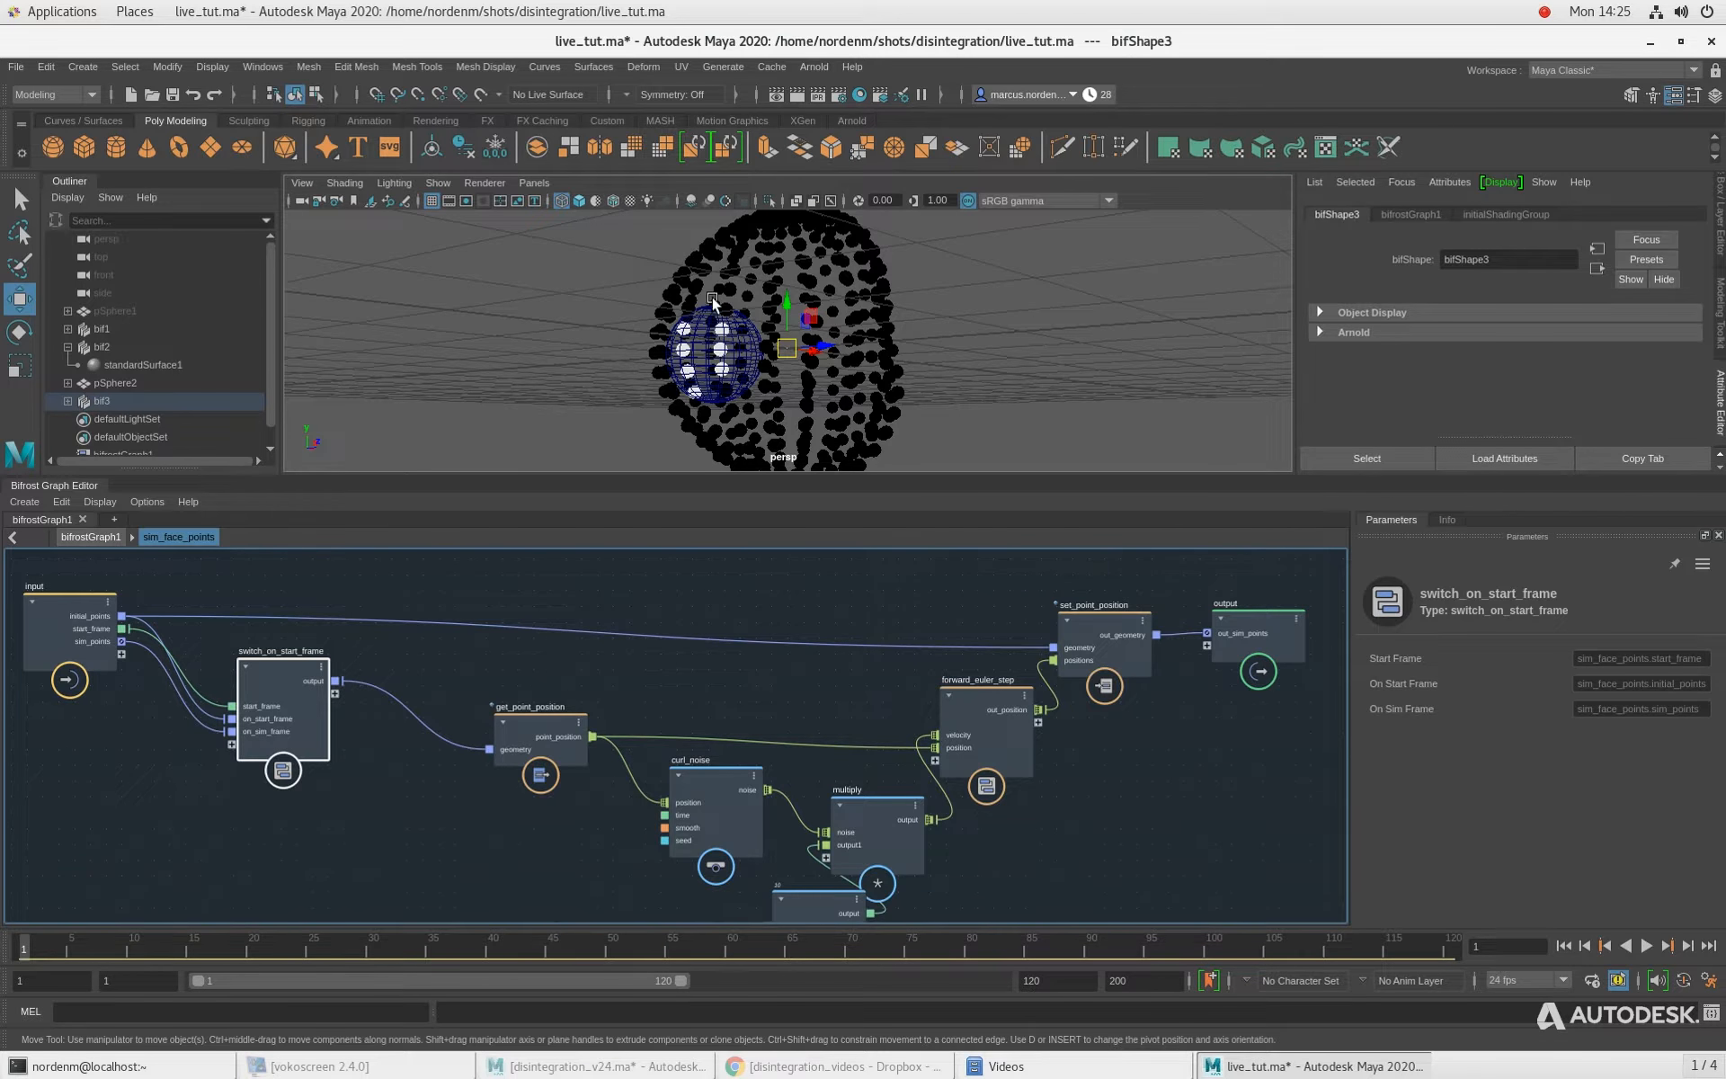
{"action": "middle_click_drag", "start_coordinate": [352, 829], "coordinate": [463, 847]}
{"action": "left_click_drag", "start_coordinate": [395, 715], "coordinate": [375, 712]}
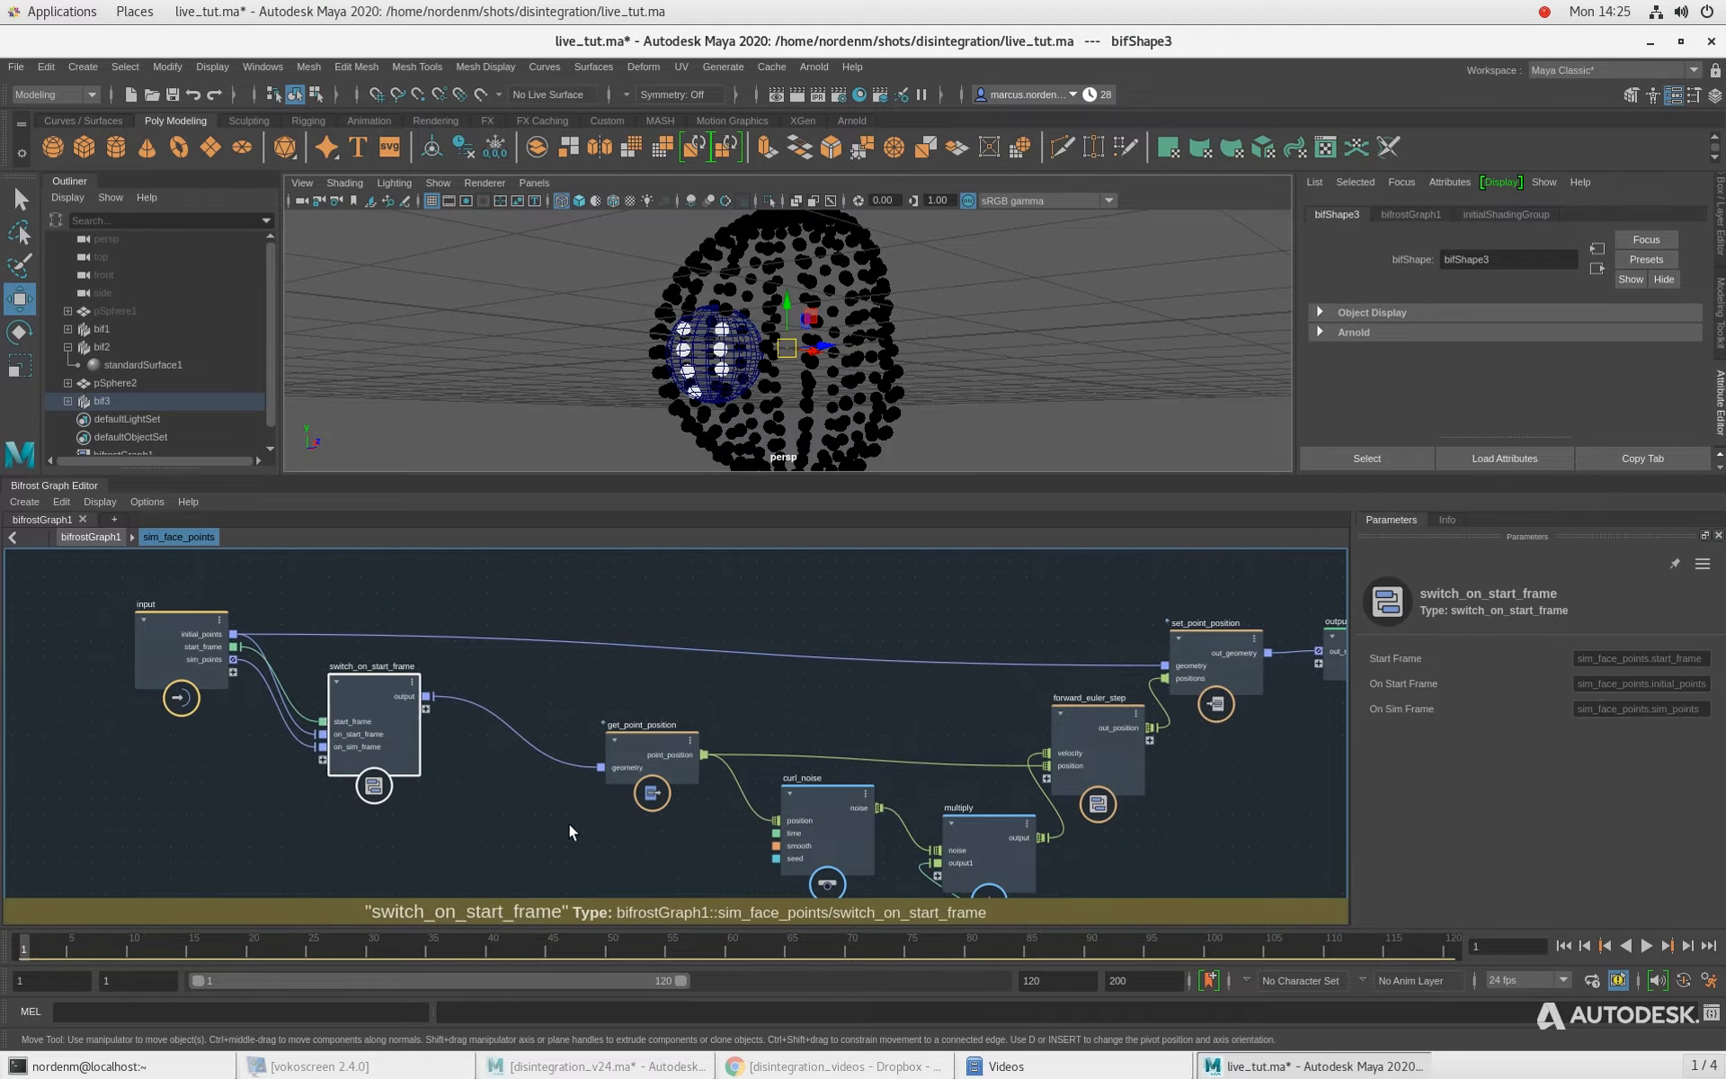
Step: Add a compound node inside sim_face_points and place it below switch_on_start_frame
{"action": "left_click", "coordinate": [569, 824]}
{"action": "key", "text": "Tab"}
{"action": "type", "text": "compou"}
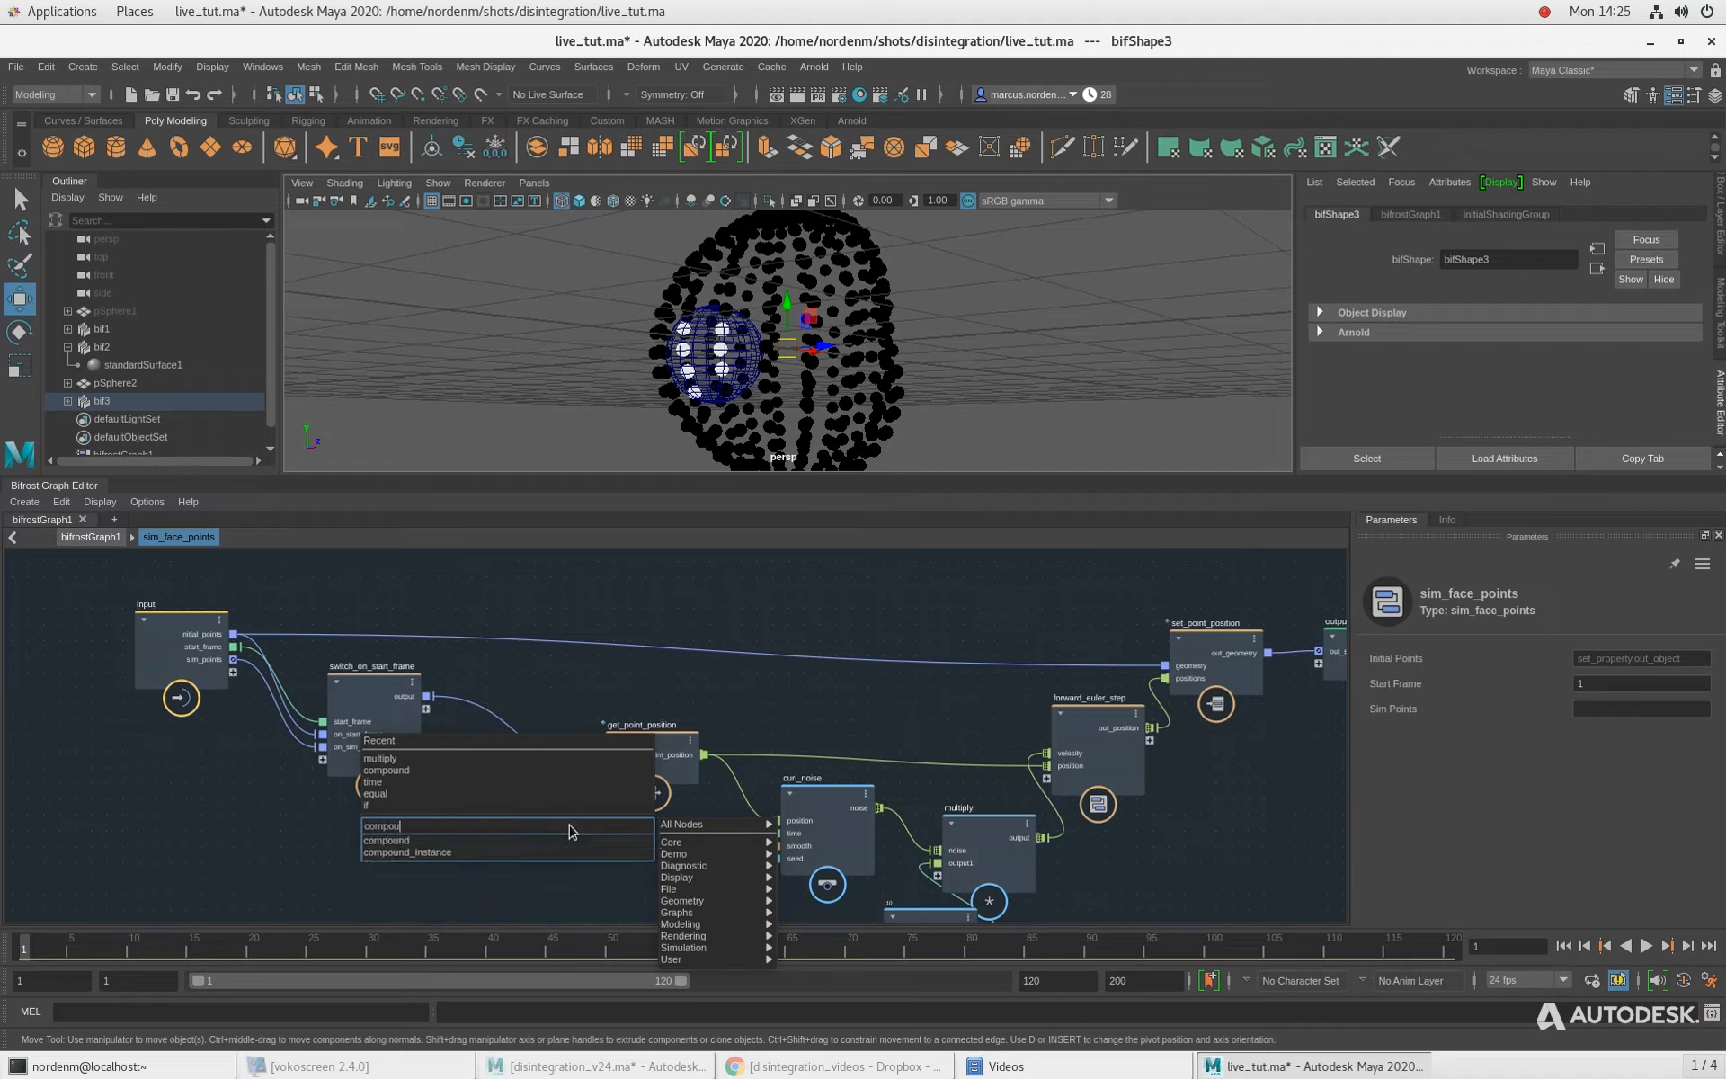
{"action": "key", "text": "Return"}
{"action": "left_click_drag", "start_coordinate": [560, 843], "coordinate": [471, 803]}
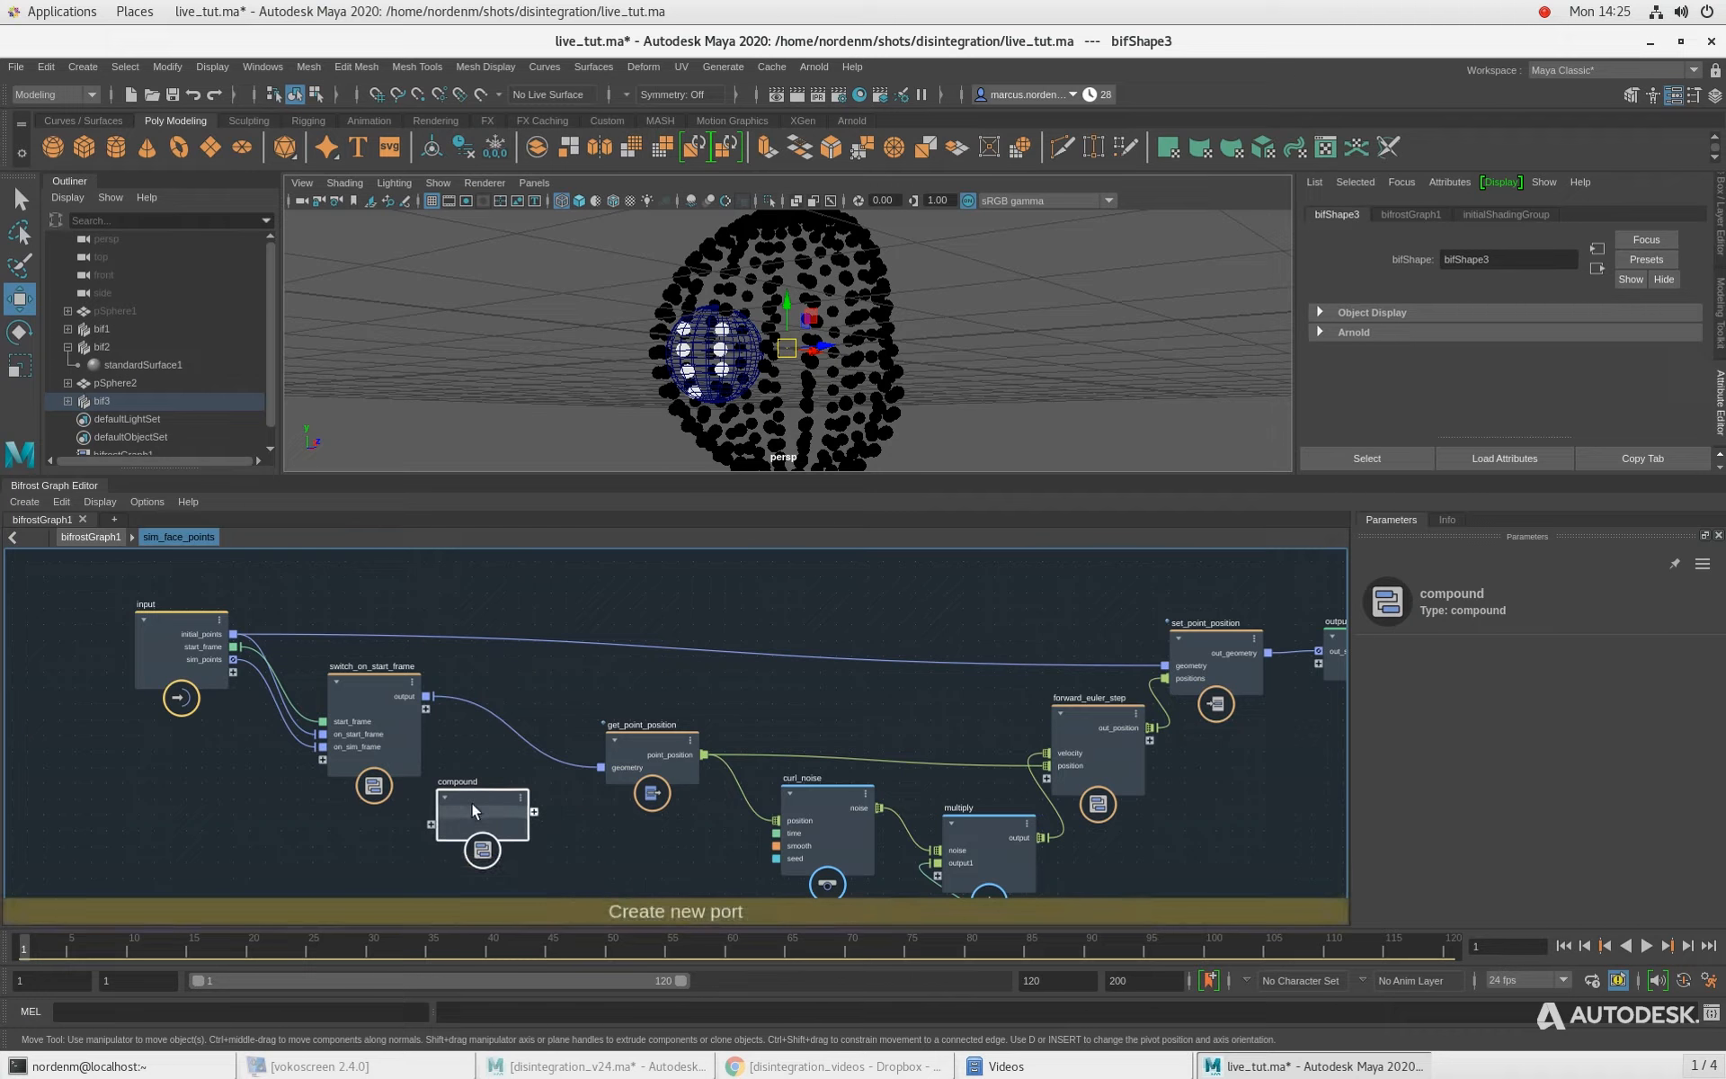
Step: Rename the new compound as grow_point_age
{"action": "double_click", "coordinate": [457, 782]}
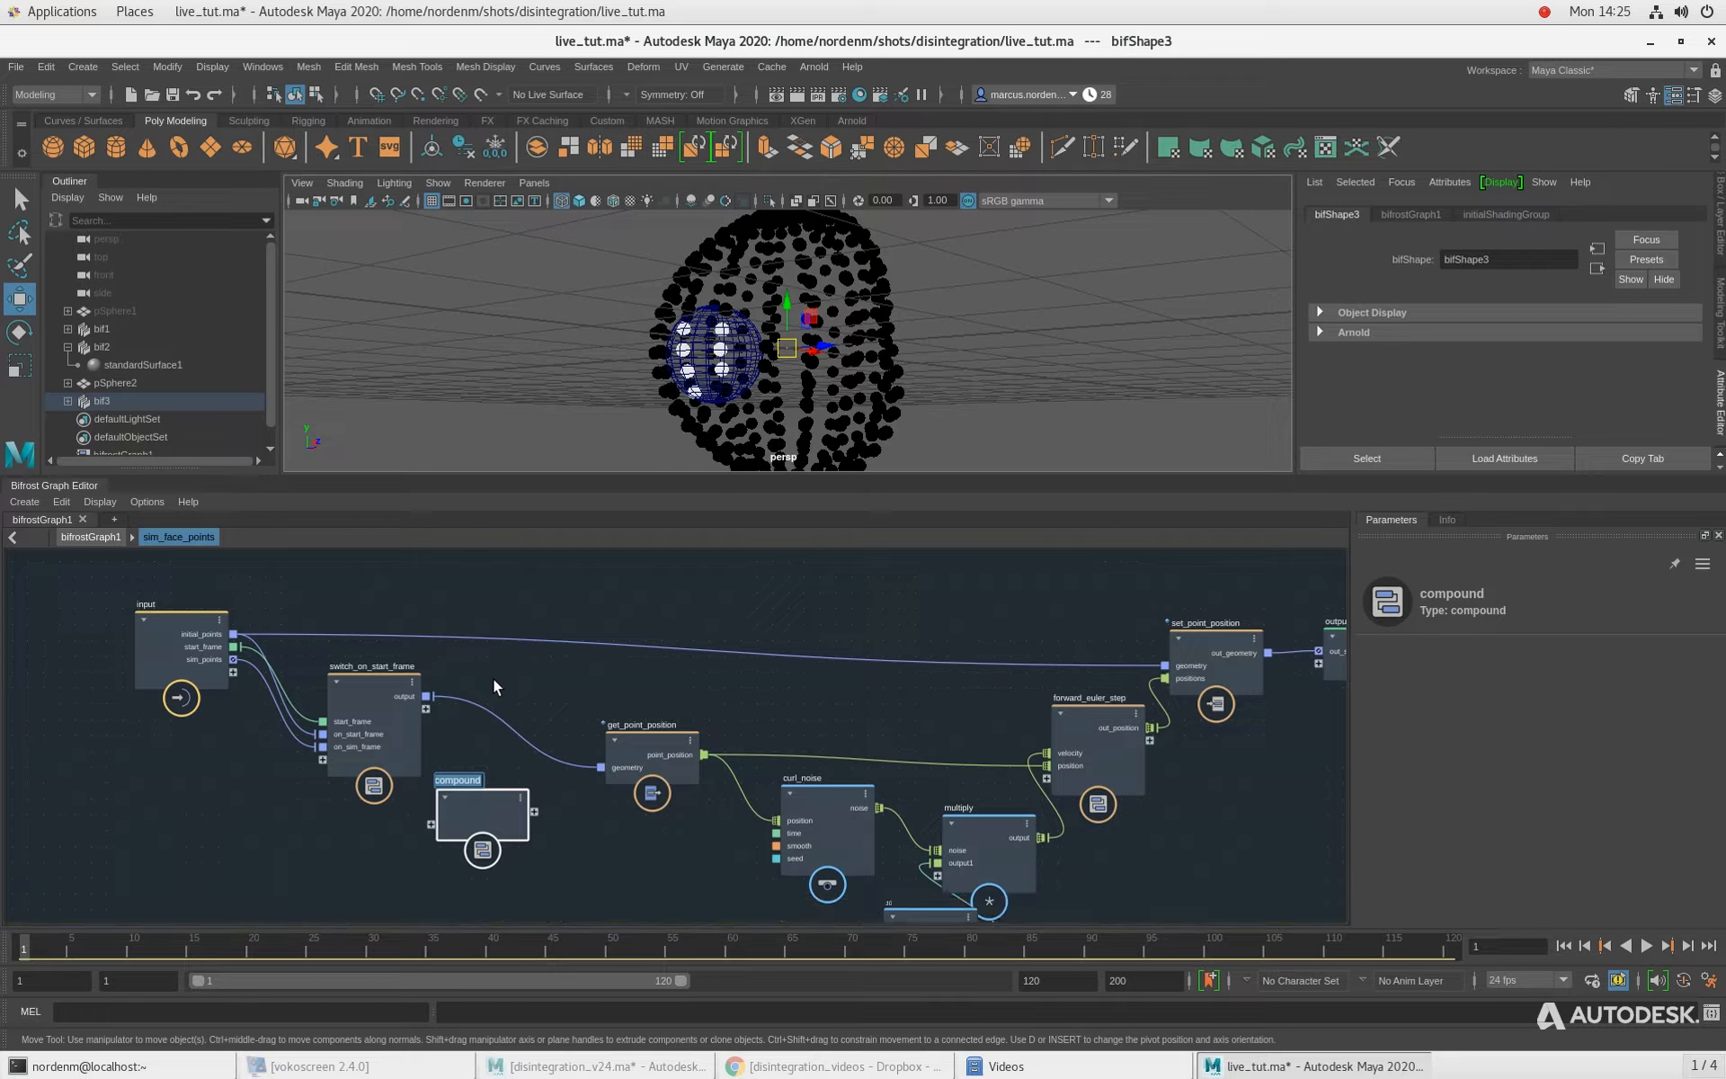
{"action": "type", "text": "grow_age"}
{"action": "key", "text": "BackSpace"}
{"action": "key", "text": "BackSpace"}
{"action": "key", "text": "BackSpace"}
{"action": "type", "text": "point_age"}
{"action": "key", "text": "Return"}
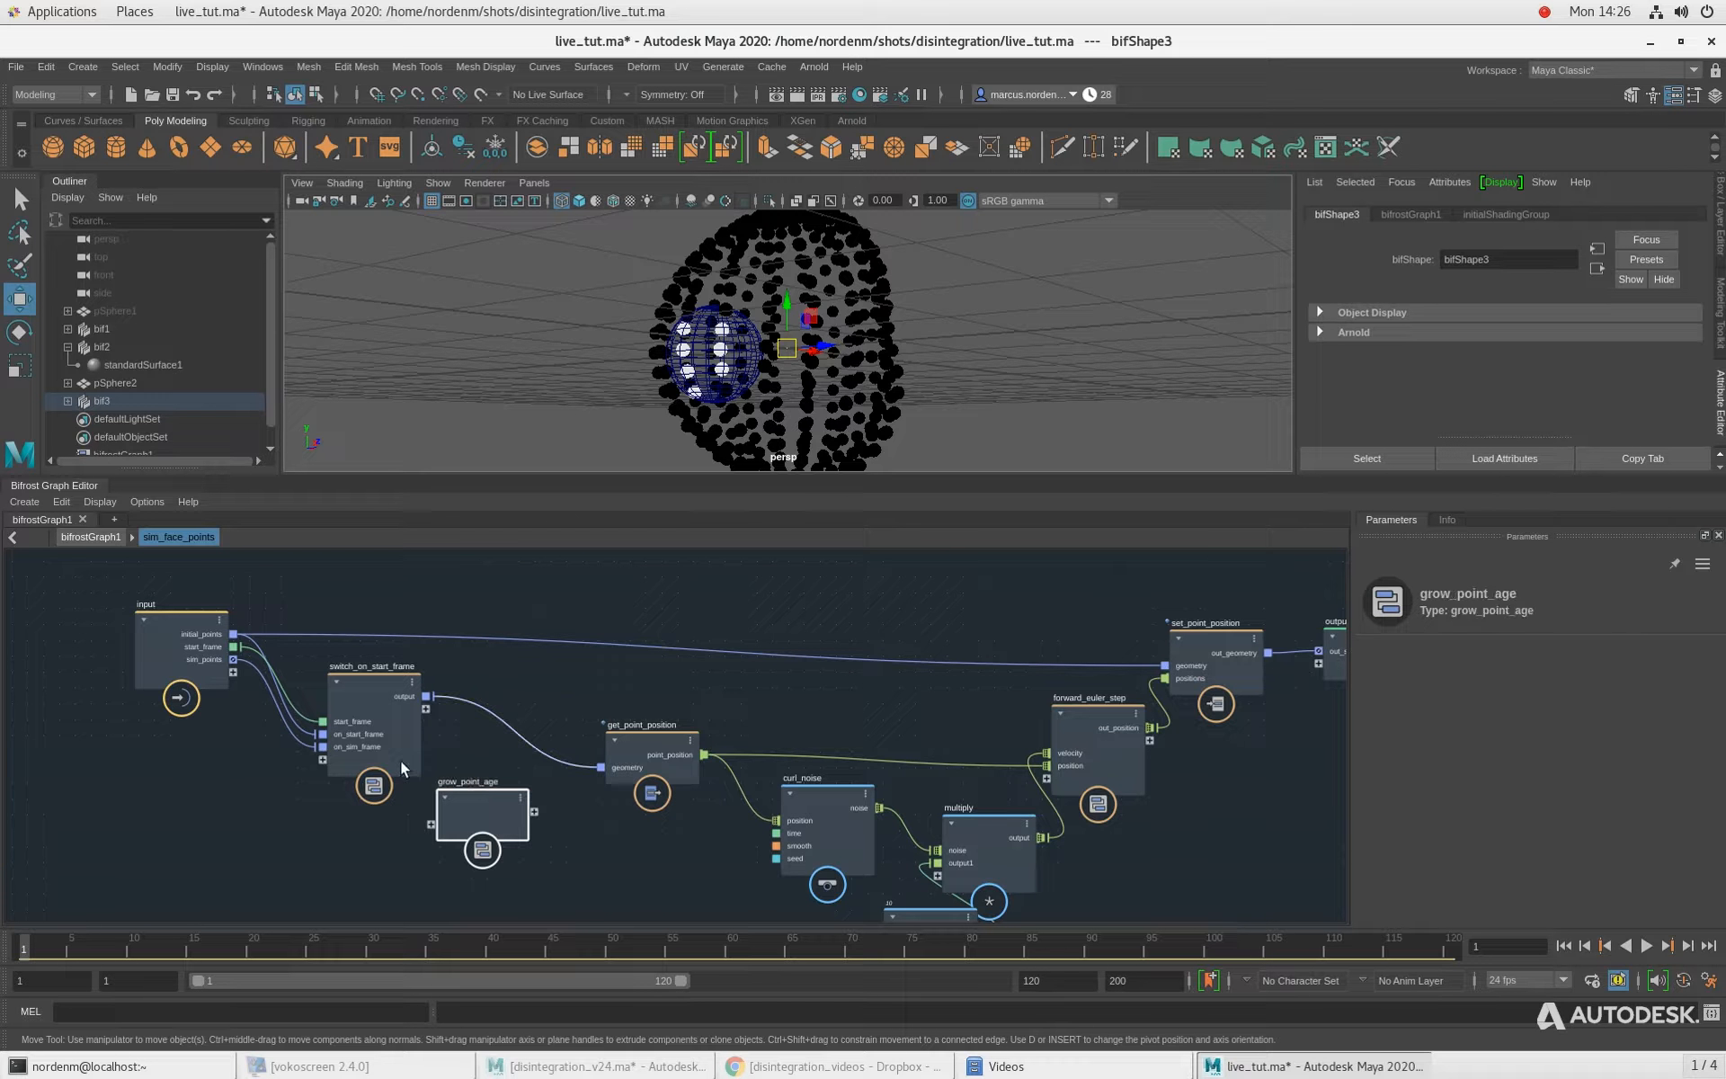
Step: Space out the nodes around grow_point_age and connect switch_on_start_frame's output to a new input port on it
{"action": "left_click_drag", "start_coordinate": [153, 639], "coordinate": [97, 631]}
{"action": "left_click_drag", "start_coordinate": [369, 672], "coordinate": [320, 668]}
{"action": "scroll", "coordinate": [439, 640], "scroll_direction": "up", "scroll_amount": 1}
{"action": "left_click_drag", "start_coordinate": [489, 811], "coordinate": [489, 792]}
{"action": "left_click_drag", "start_coordinate": [365, 701], "coordinate": [111, 813]}
Step: Open the grow_point_age compound and move its input and output nodes farther apart
{"action": "double_click", "coordinate": [497, 811]}
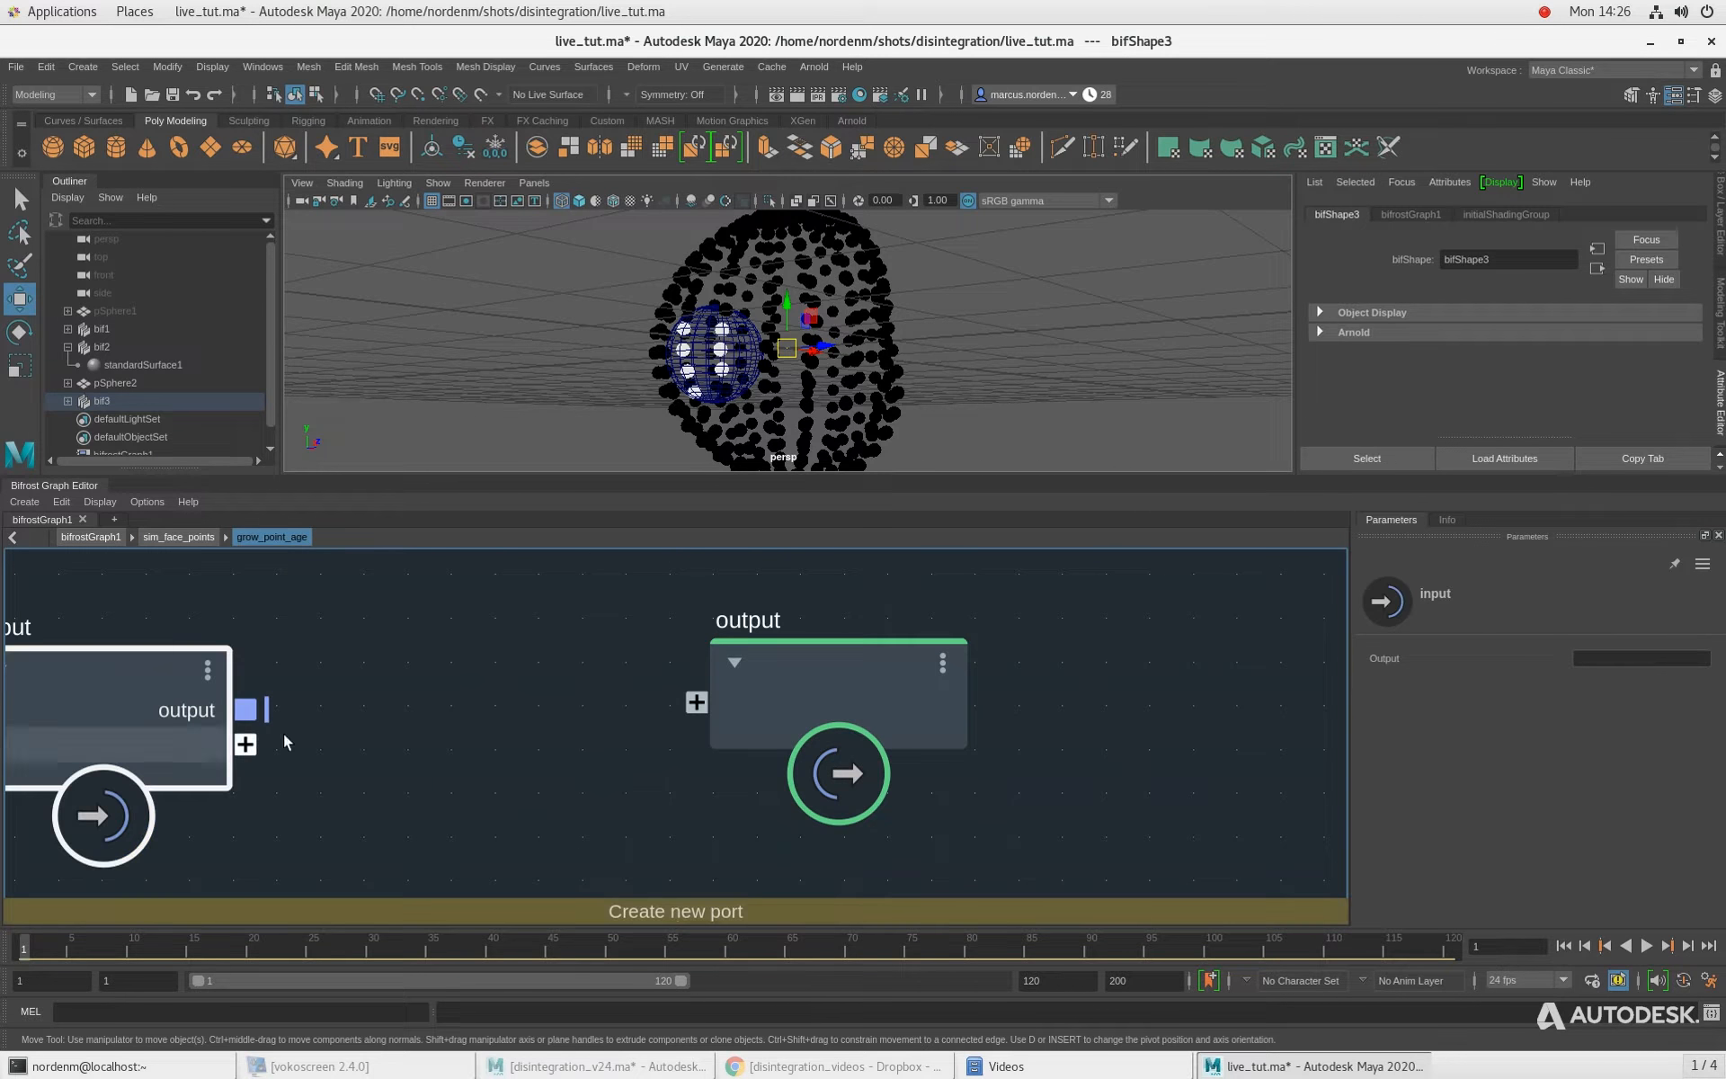
{"action": "left_click_drag", "start_coordinate": [797, 693], "coordinate": [1066, 693]}
{"action": "scroll", "coordinate": [524, 705], "scroll_direction": "down", "scroll_amount": 4}
{"action": "left_click_drag", "start_coordinate": [553, 738], "coordinate": [402, 754]}
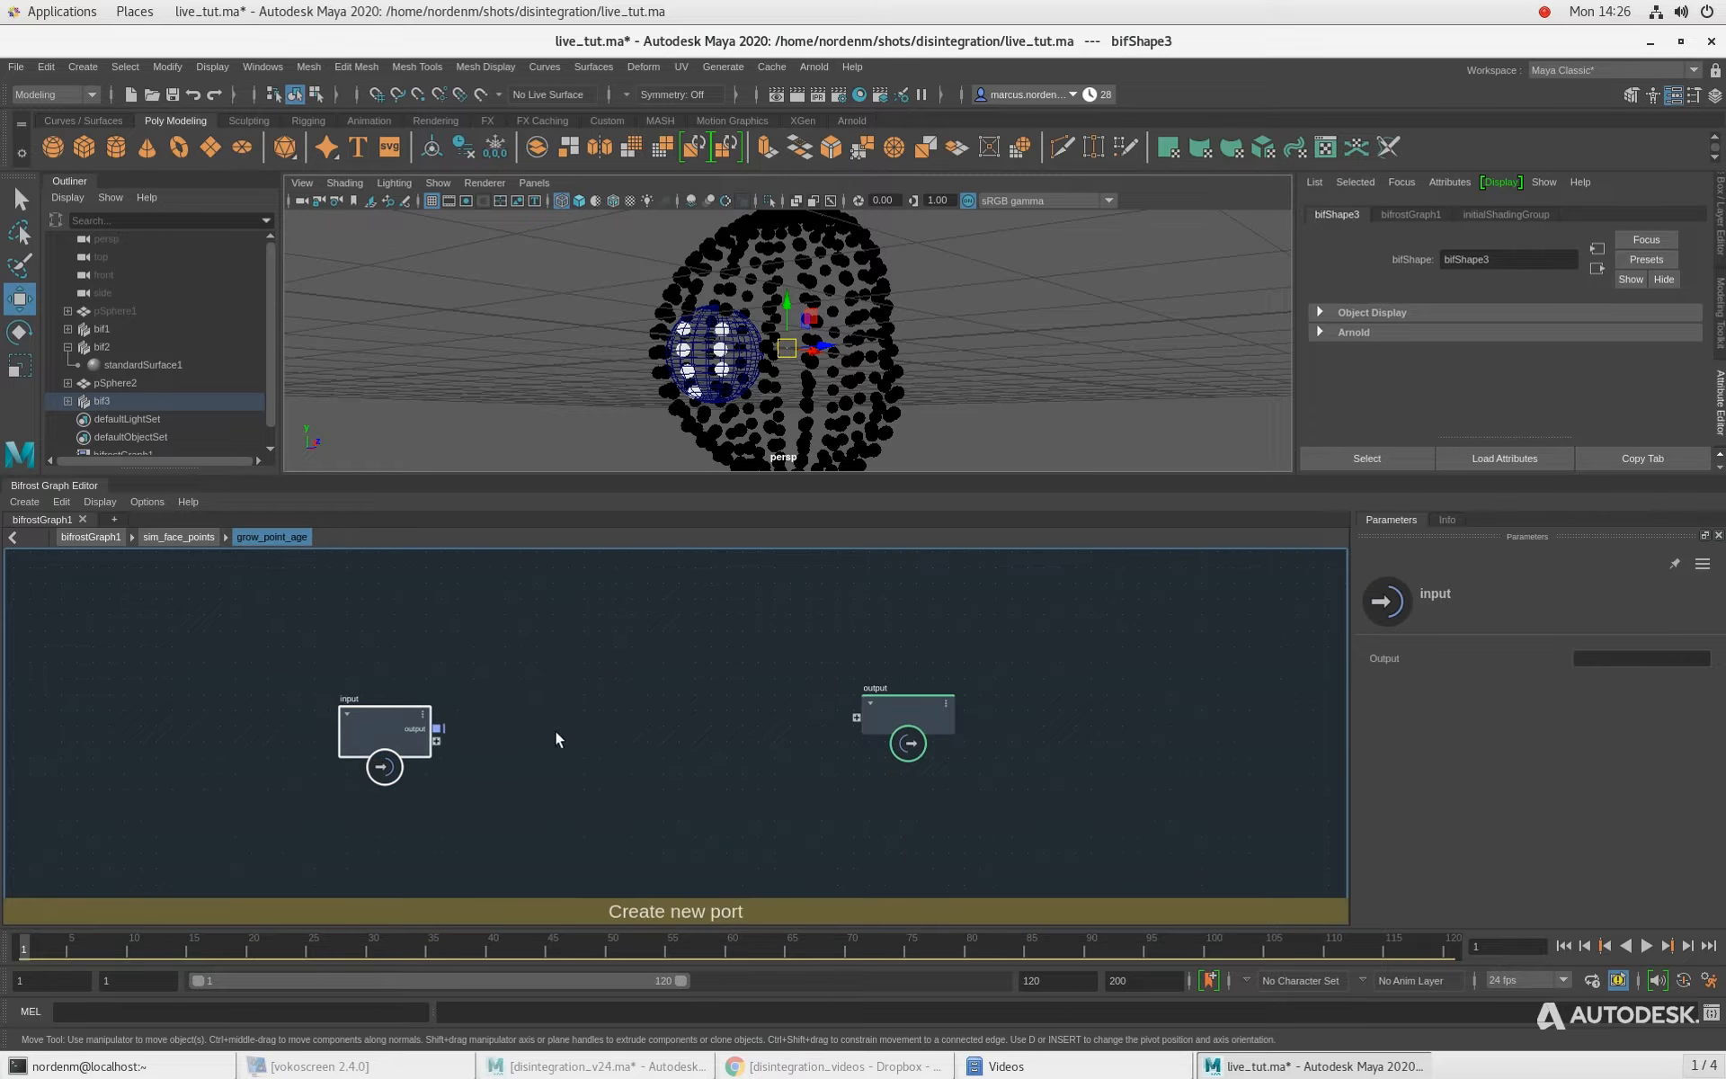
{"action": "middle_click_drag", "start_coordinate": [540, 739], "coordinate": [433, 712]}
Step: Add a get_property node inside grow_point_age and connect the input node's output to its object port
{"action": "left_click", "coordinate": [452, 661]}
{"action": "key", "text": "Tab"}
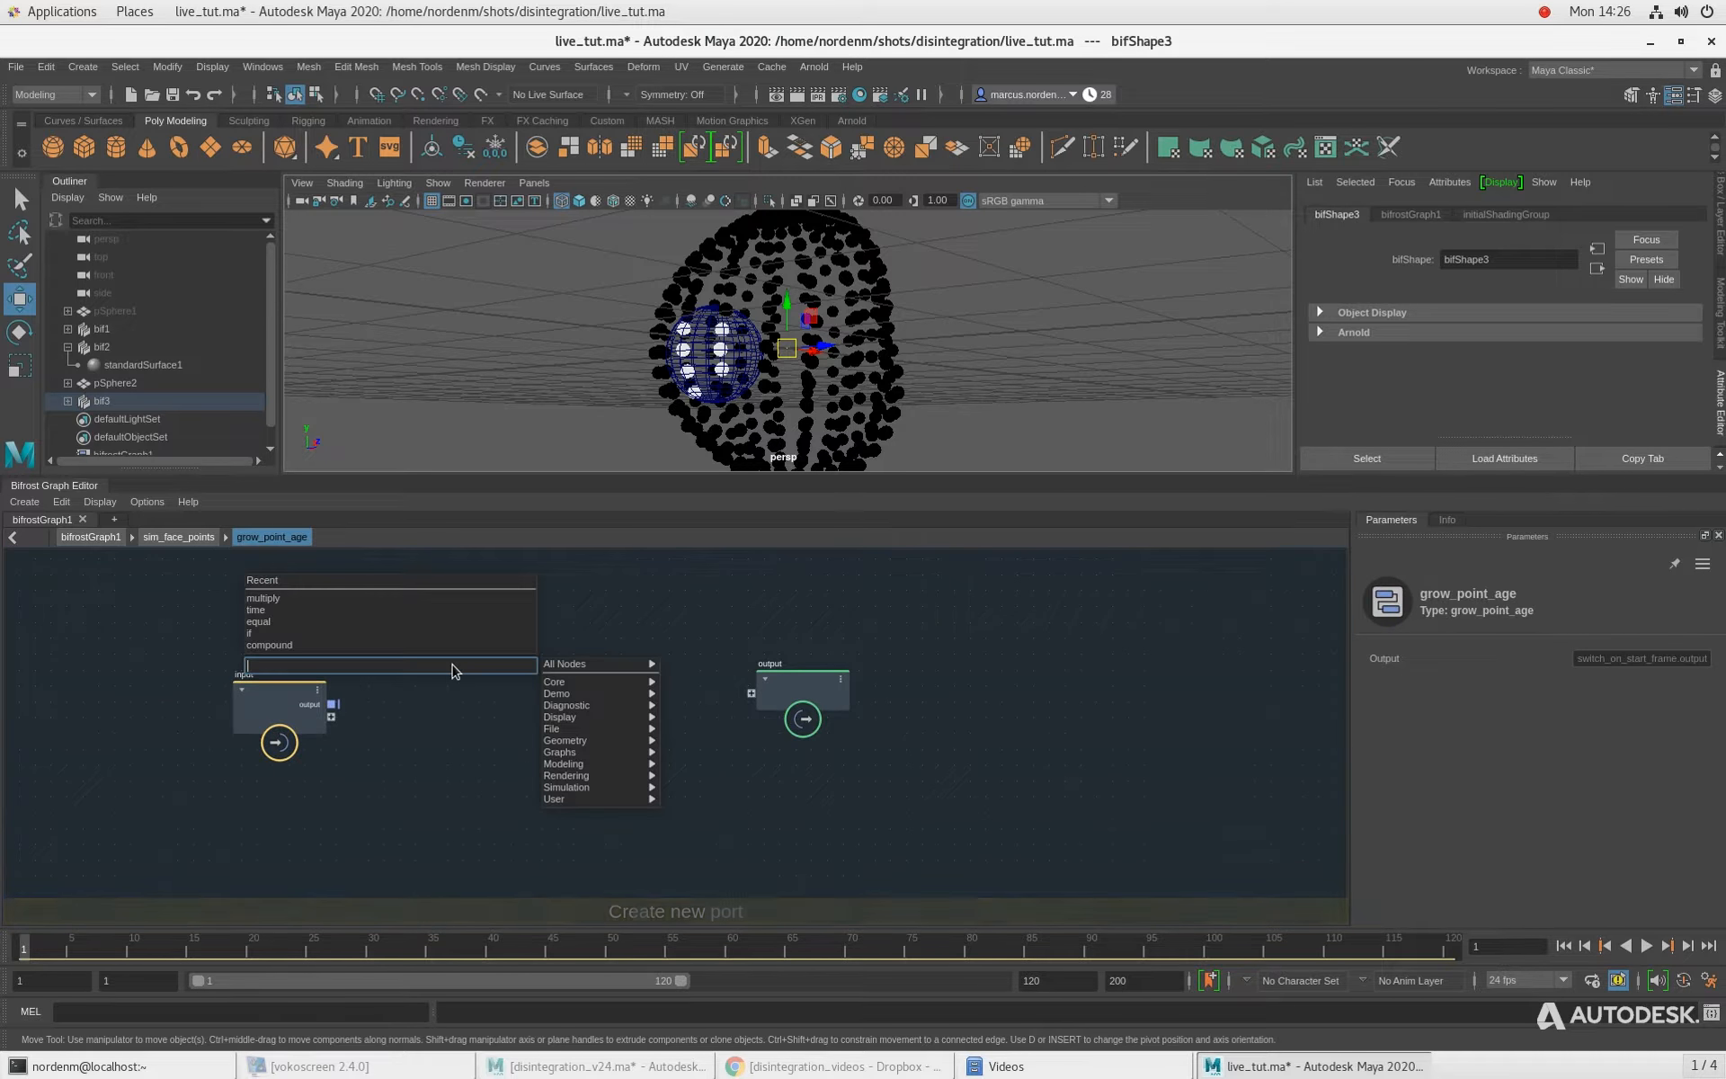
{"action": "type", "text": "get_pr"}
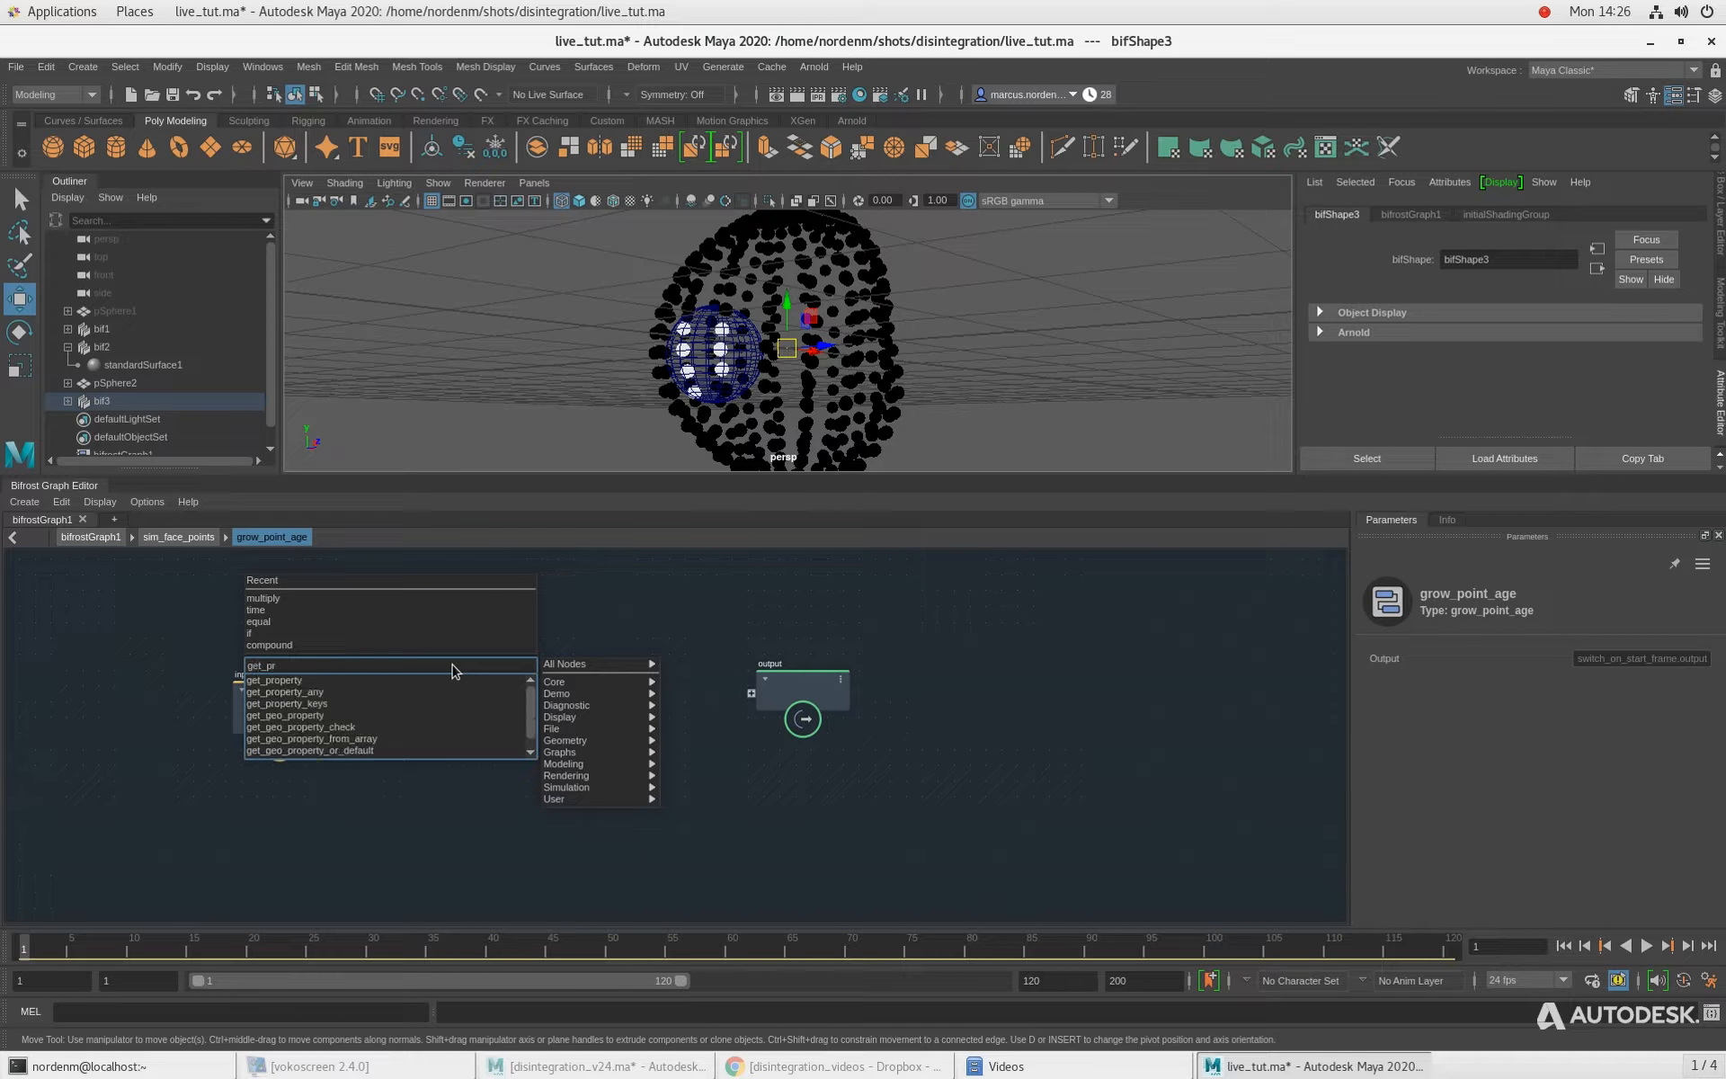
{"action": "key", "text": "Return"}
{"action": "scroll", "coordinate": [371, 628], "scroll_direction": "up", "scroll_amount": 1}
{"action": "left_click_drag", "start_coordinate": [328, 717], "coordinate": [412, 711]}
Step: Set the get_property node's key to closest_points, copying the name from the set_property node in the top-level graph
{"action": "left_click", "coordinate": [203, 539]}
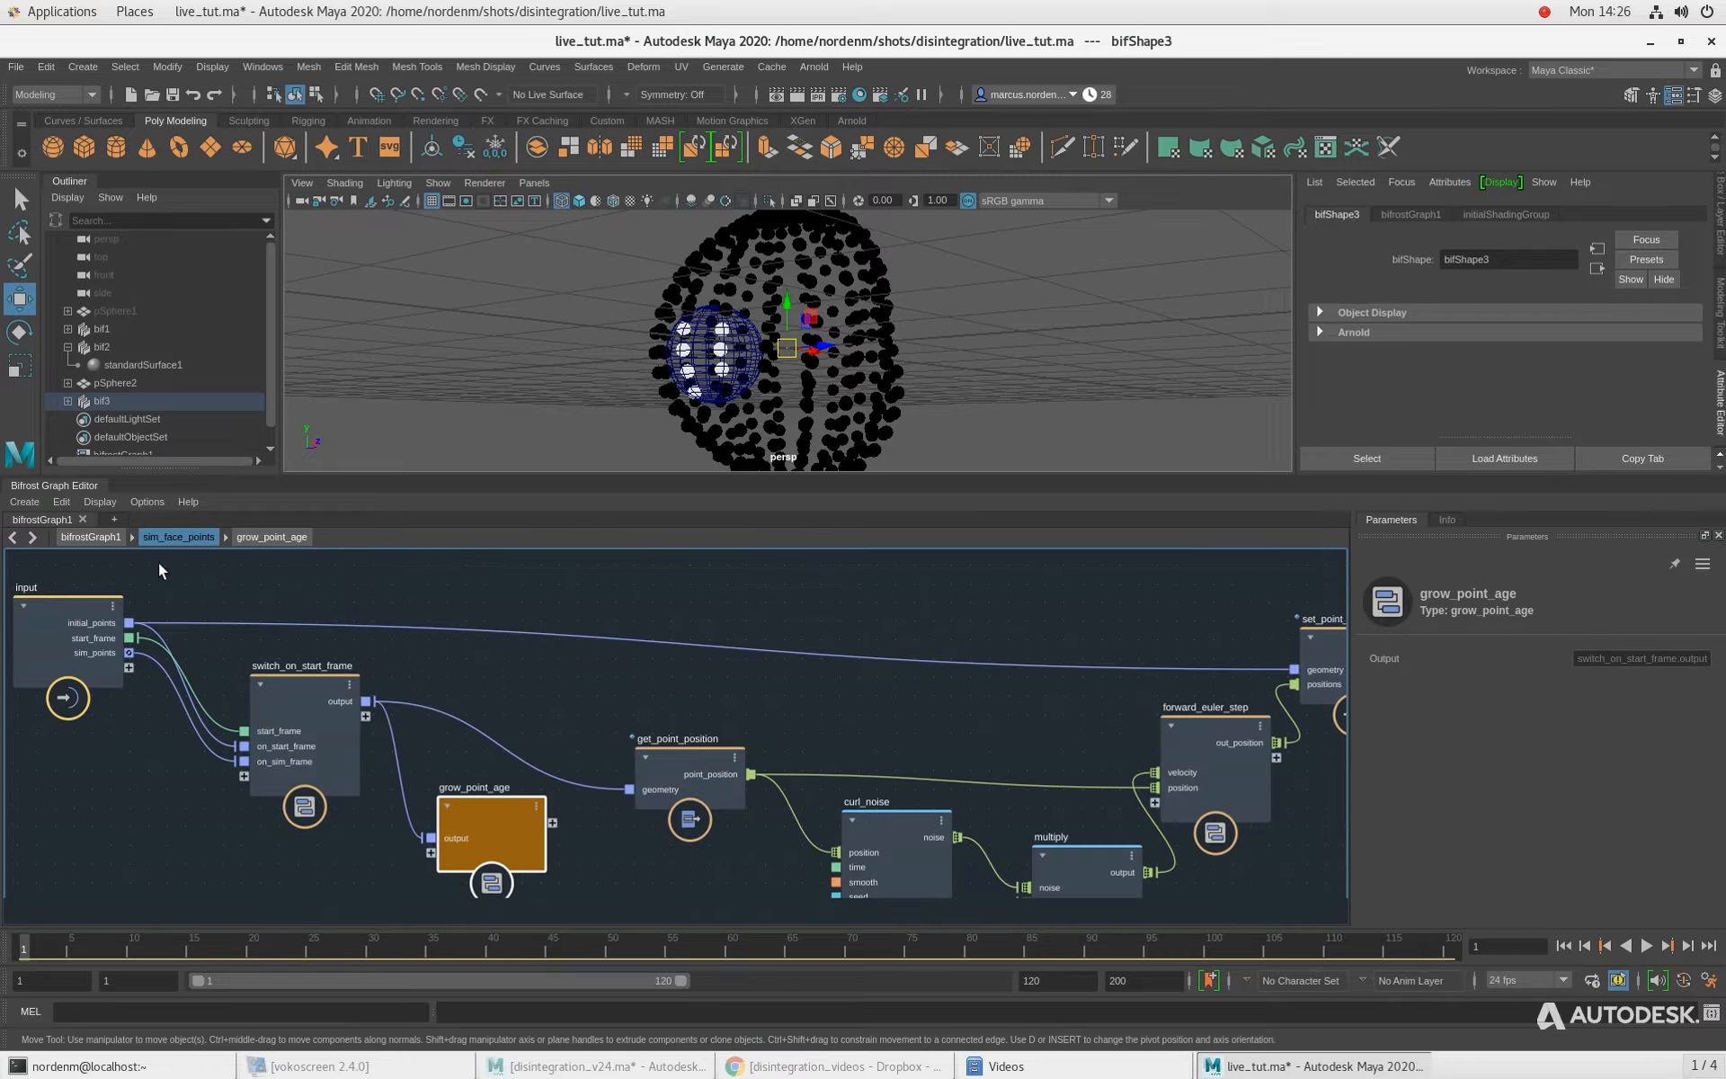
{"action": "left_click", "coordinate": [94, 537]}
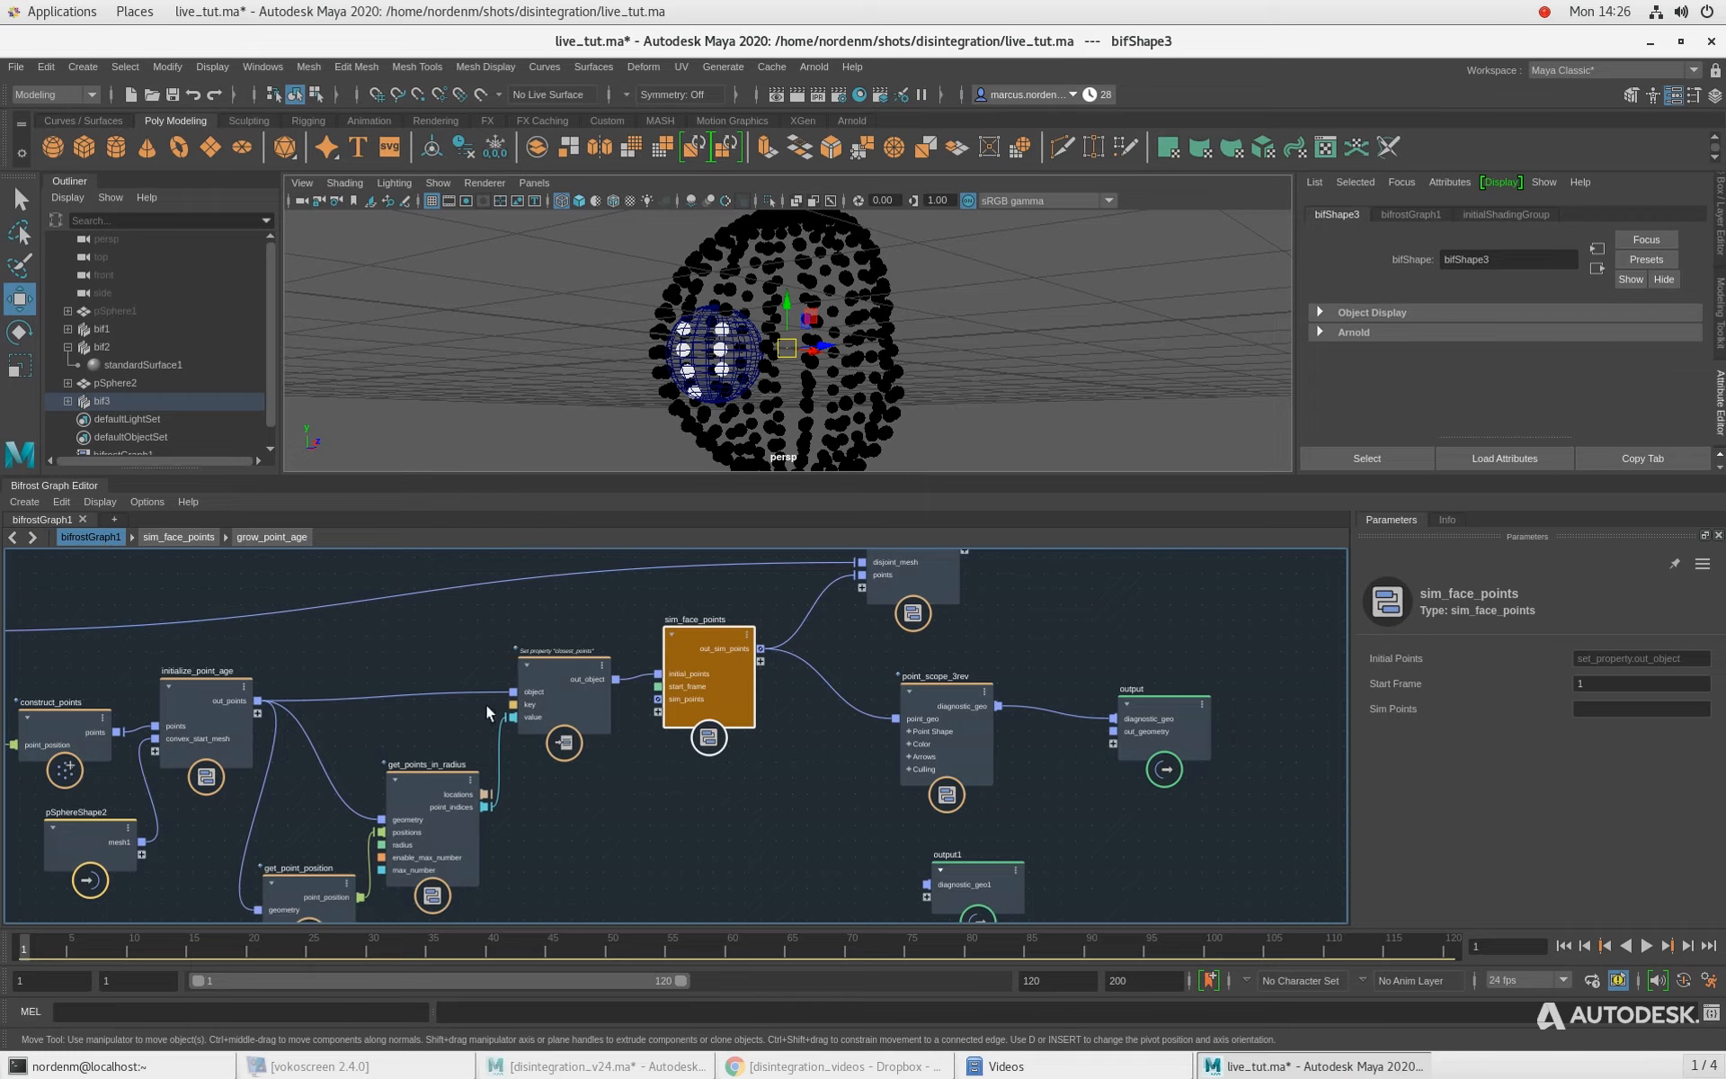
{"action": "left_click", "coordinate": [547, 677]}
{"action": "double_click", "coordinate": [1610, 683]}
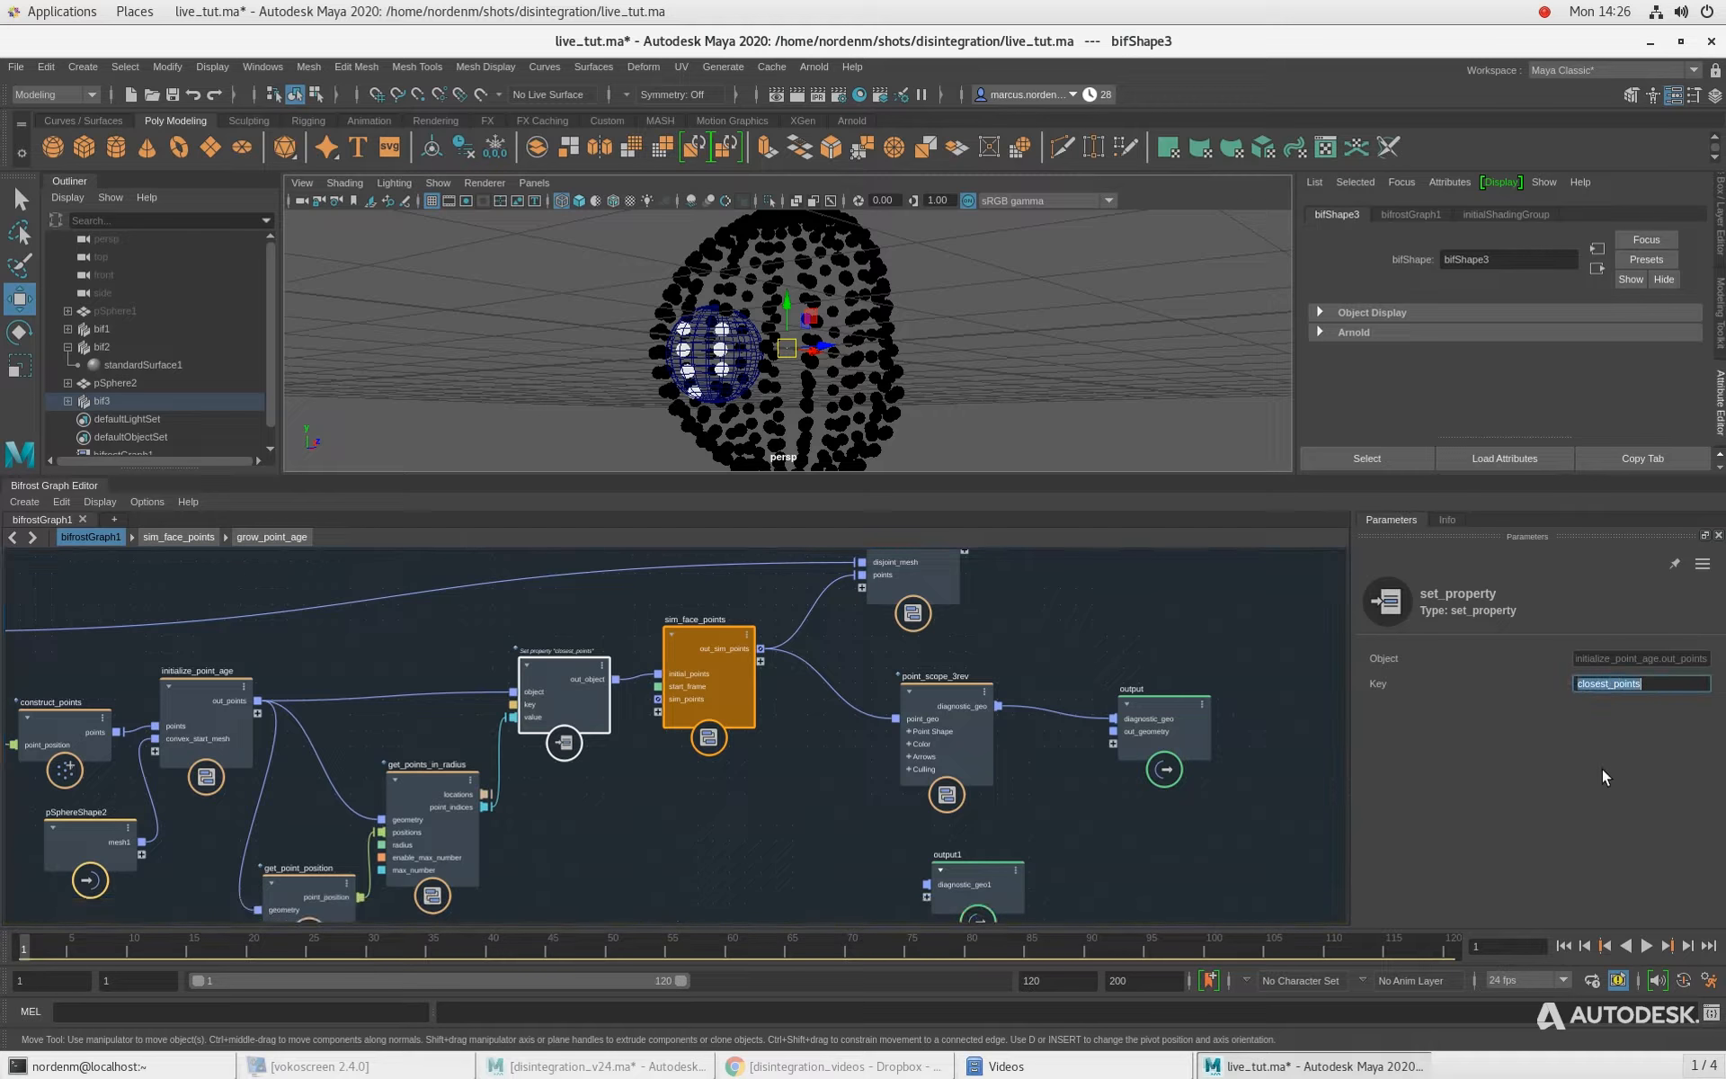
{"action": "double_click", "coordinate": [698, 633]}
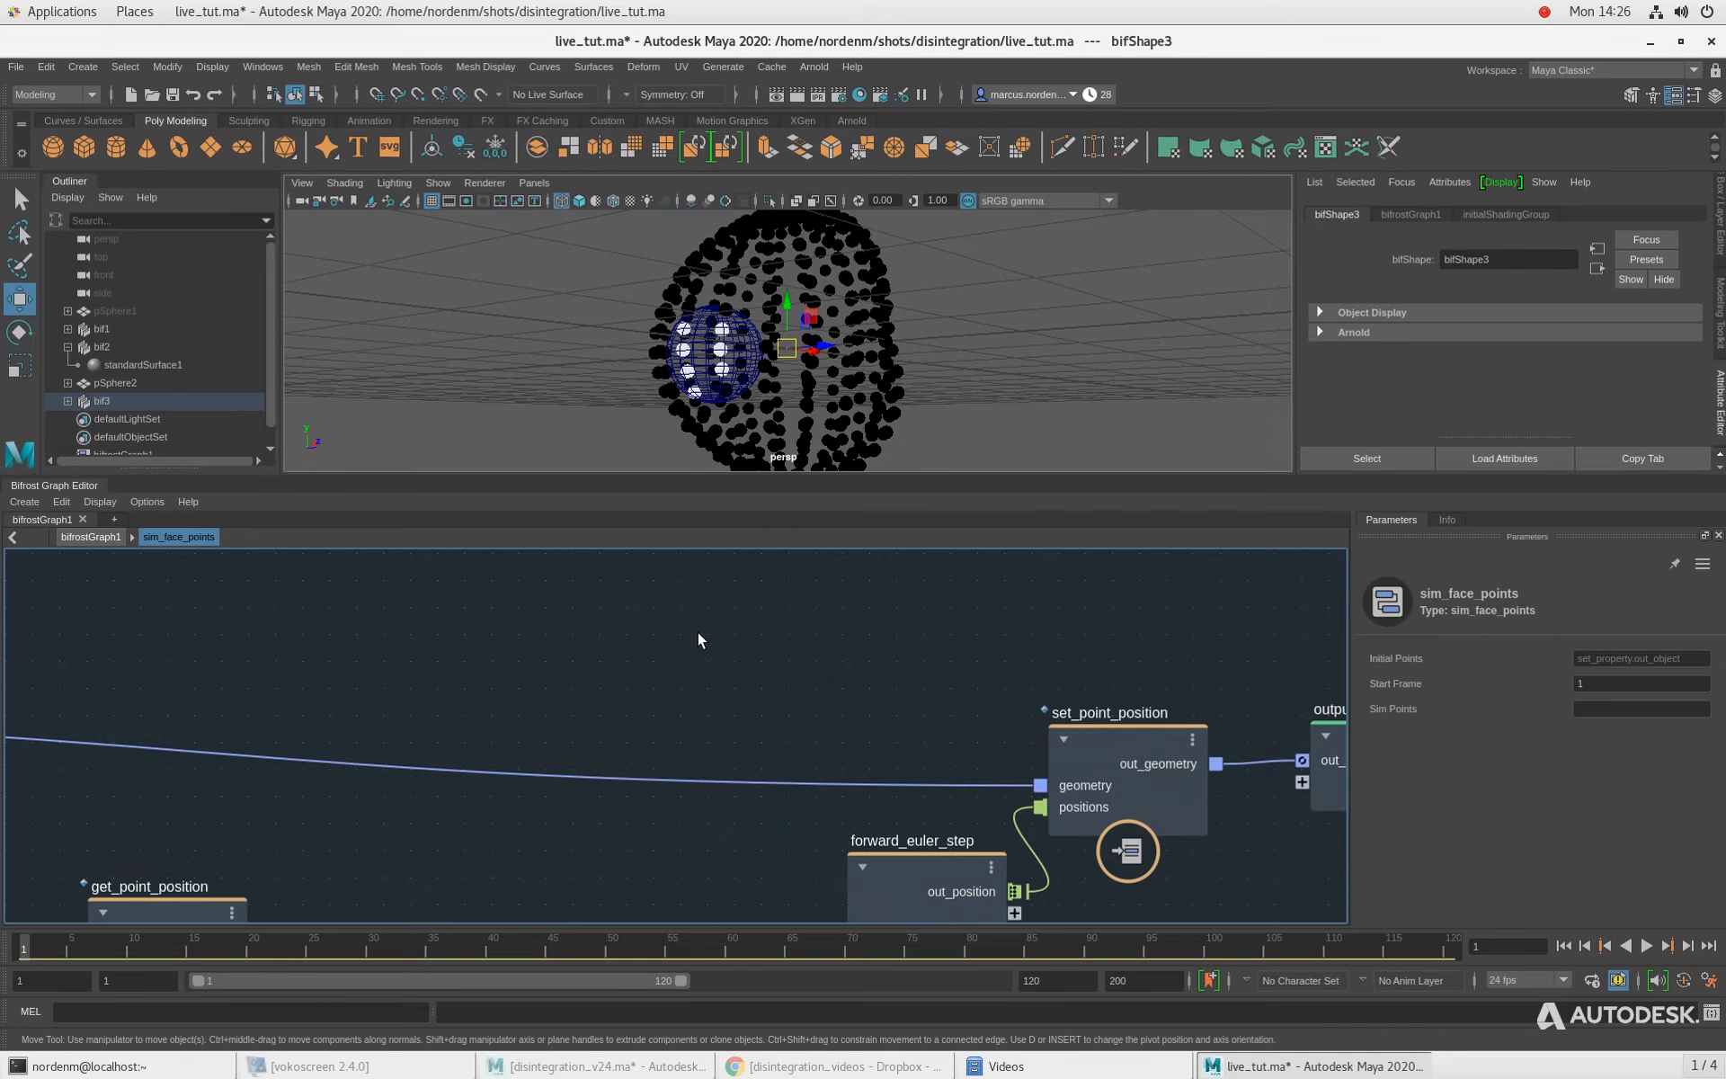
{"action": "double_click", "coordinate": [422, 741]}
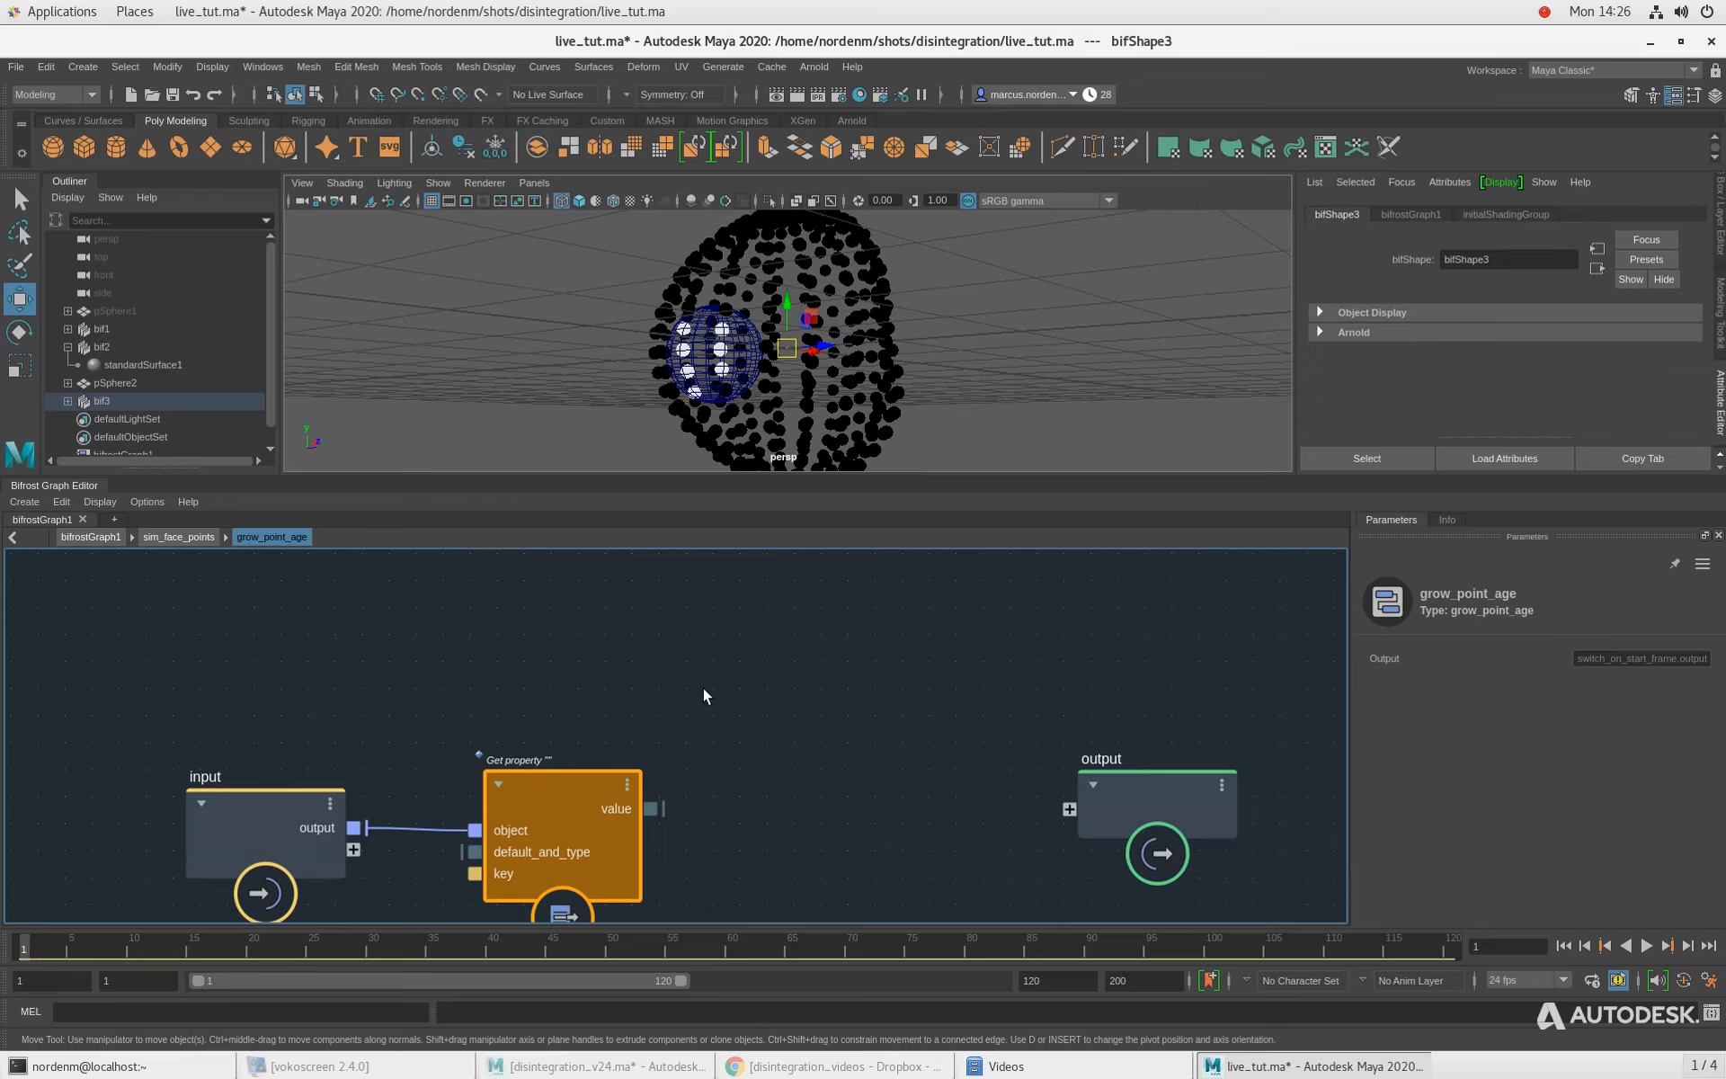
{"action": "left_click", "coordinate": [1615, 712]}
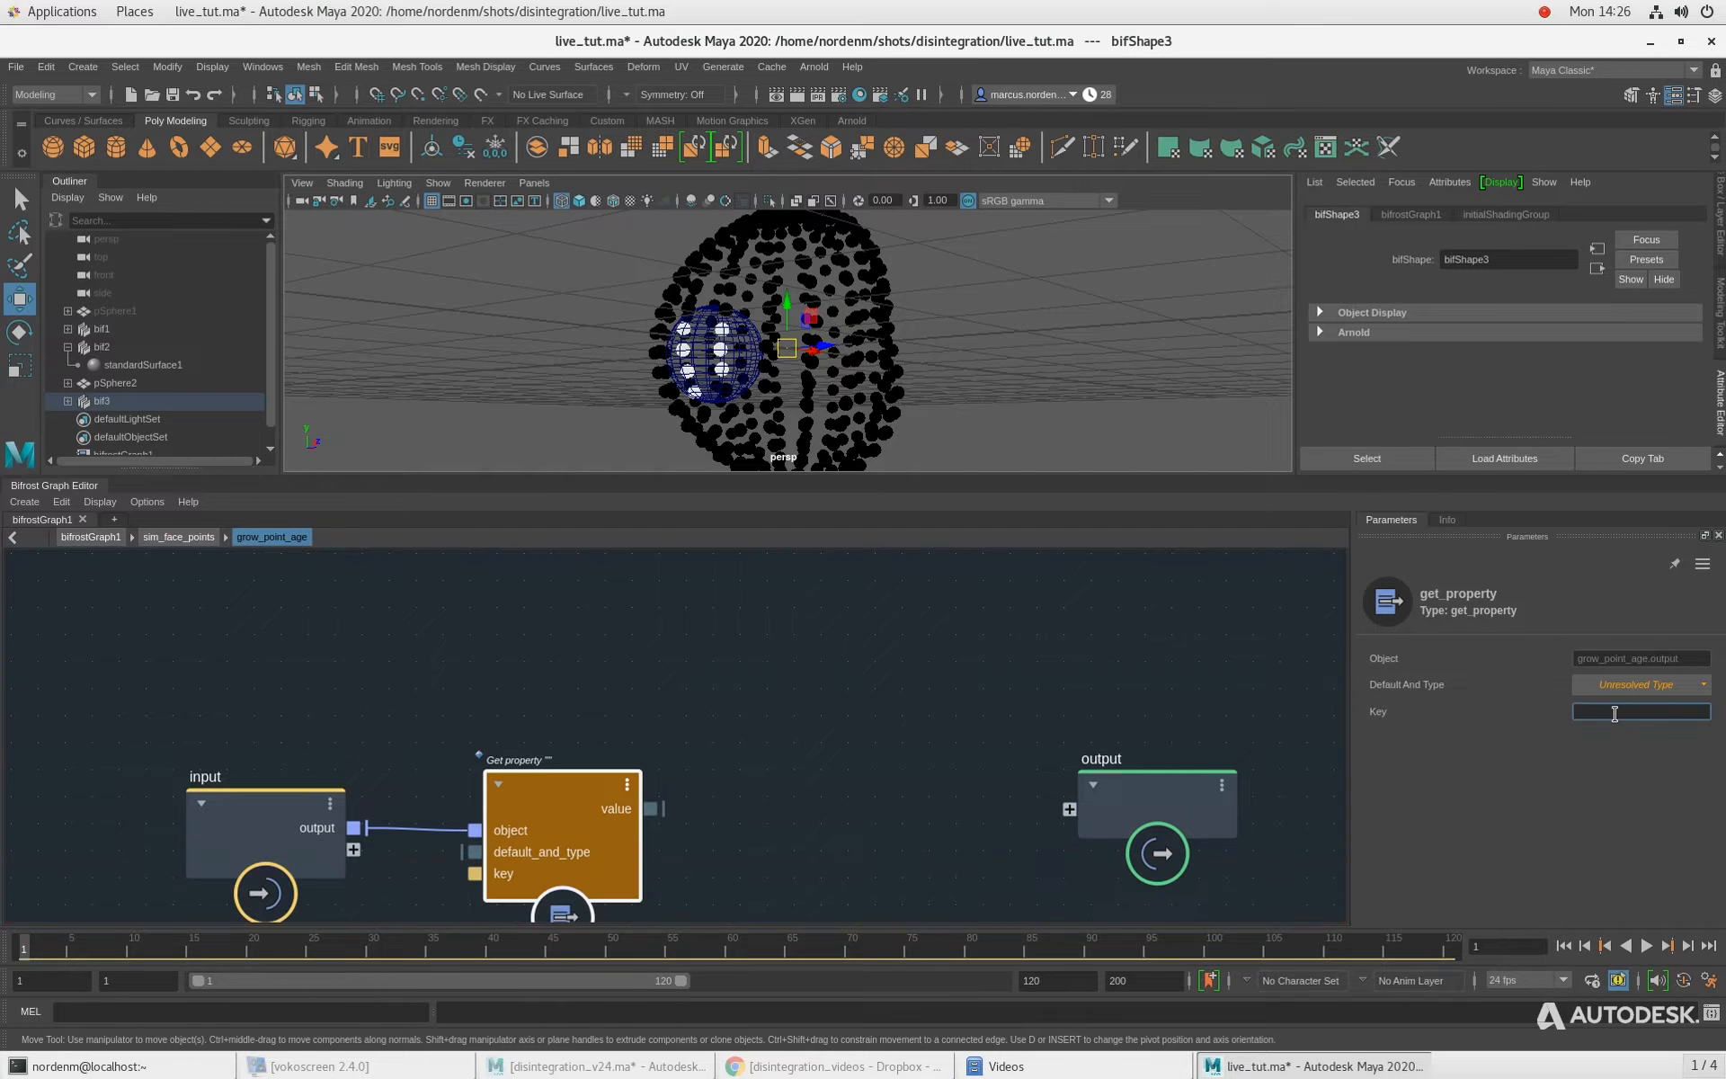
{"action": "type", "text": "closest_points"}
Step: Set the get_property node's default and type to an integer value type
{"action": "left_click", "coordinate": [1609, 685]}
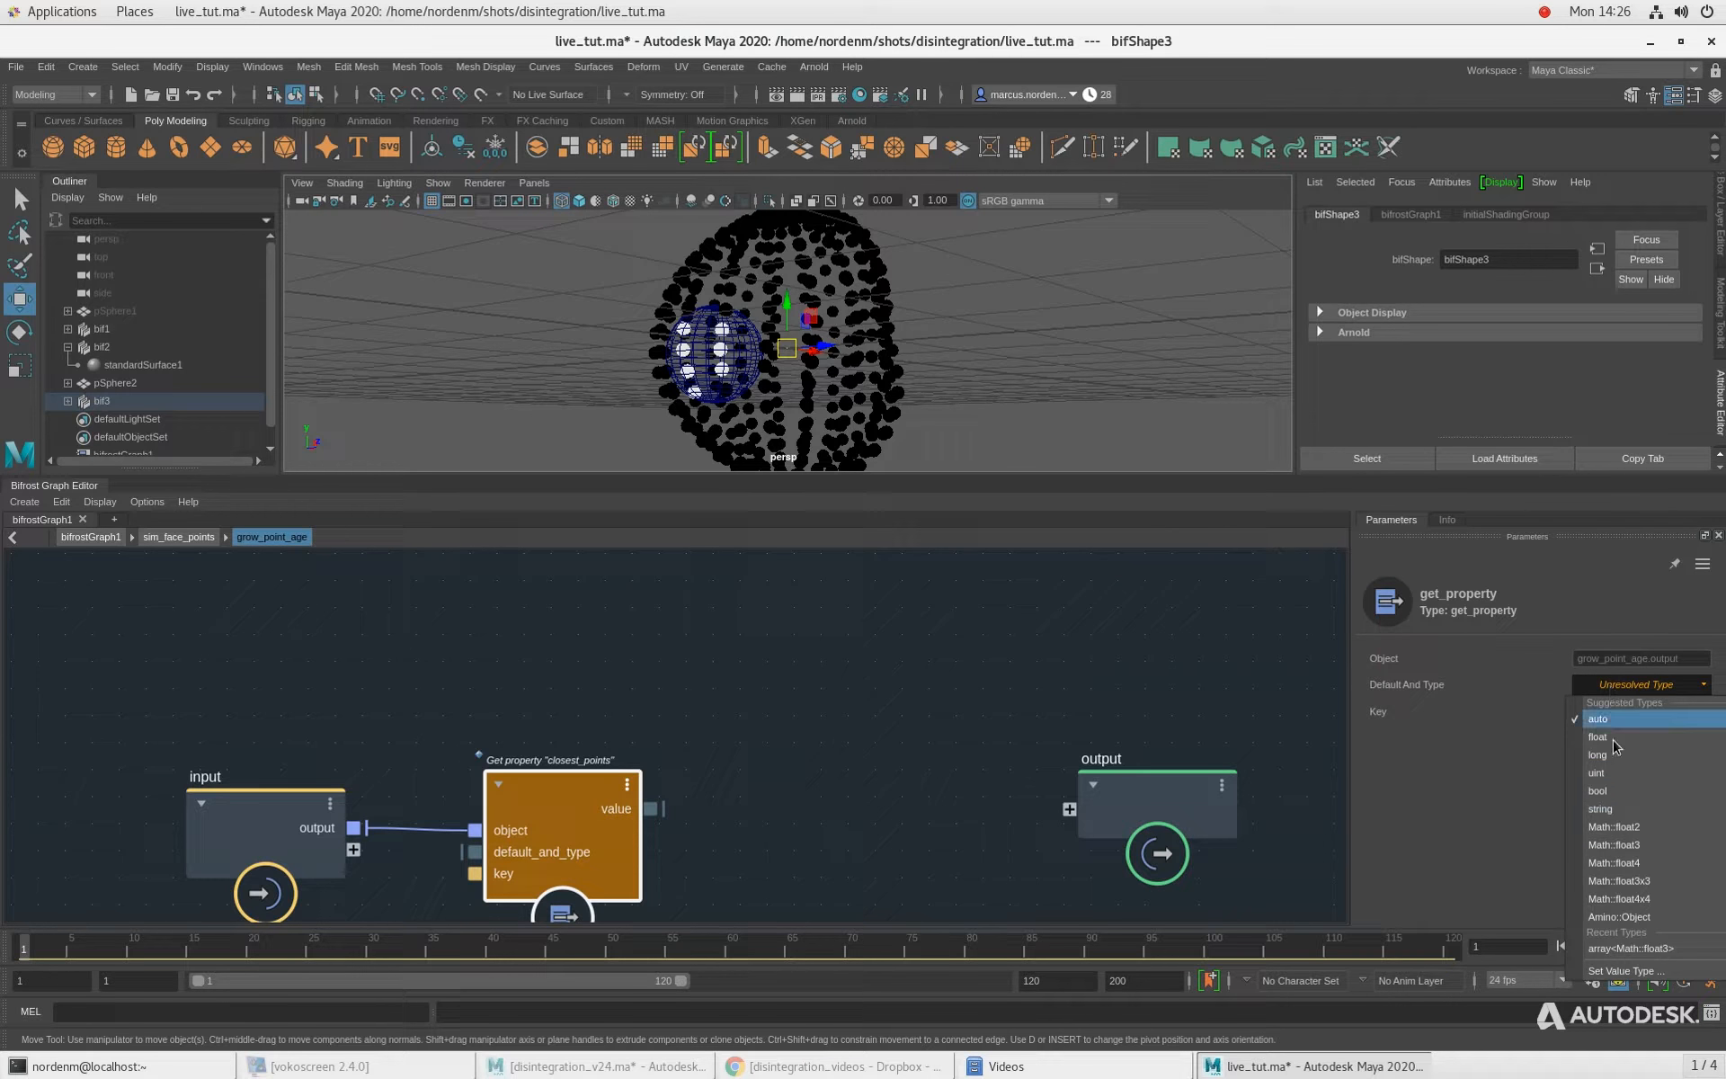
{"action": "left_click", "coordinate": [1626, 971]}
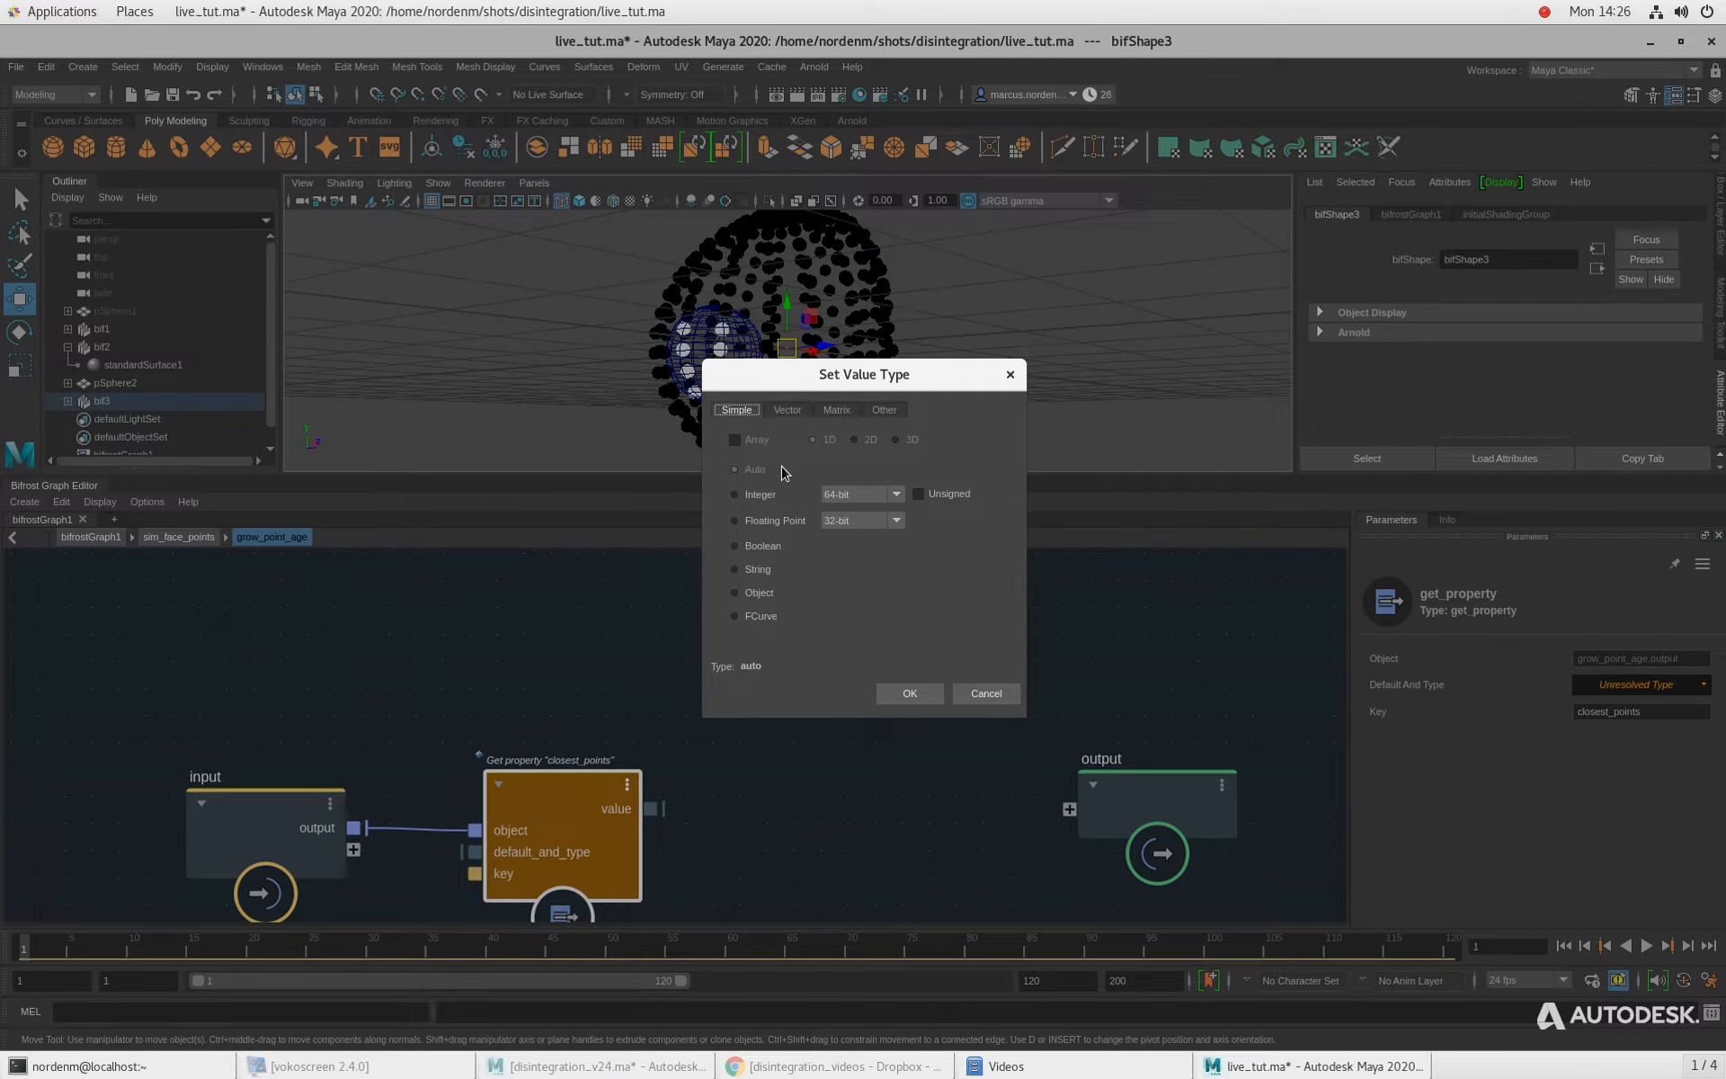
{"action": "left_click", "coordinate": [881, 500]}
{"action": "left_click", "coordinate": [854, 534]}
{"action": "left_click", "coordinate": [909, 693]}
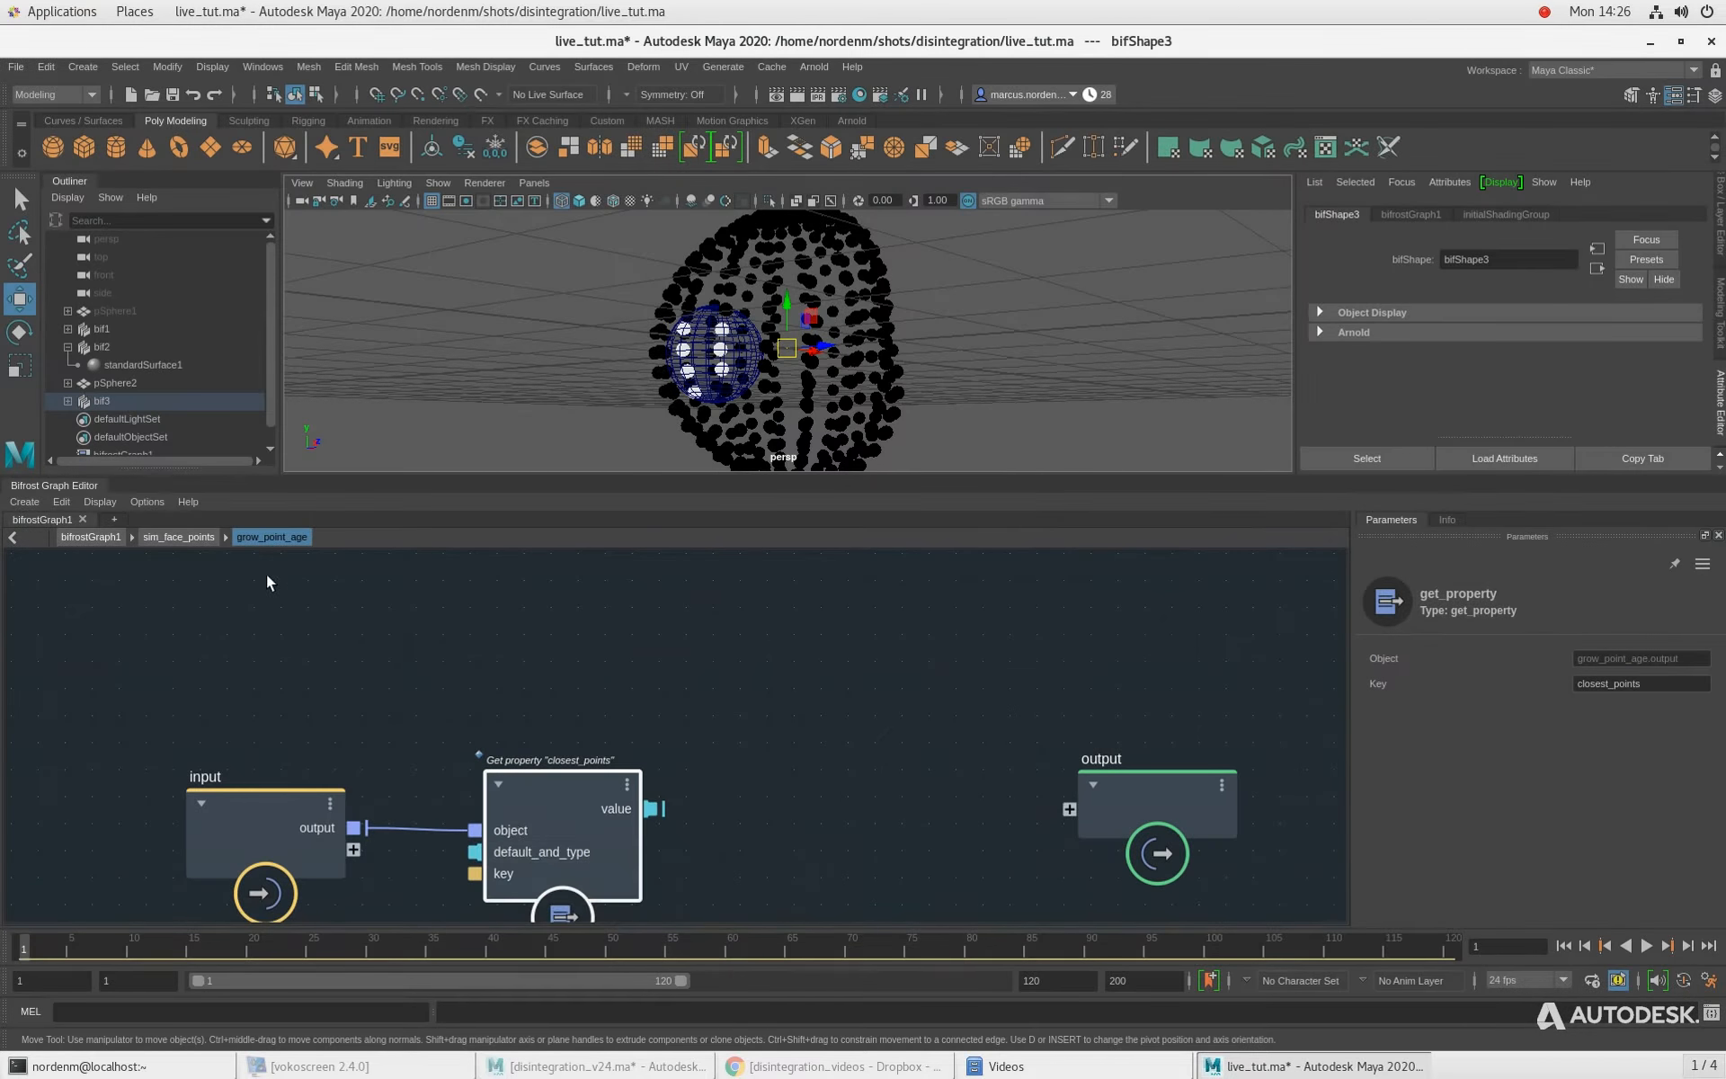
Step: Set get_property's default_and_type to a 2D array of 64-bit integers, matching the value port of set_property in the top-level graph
{"action": "left_click", "coordinate": [171, 537]}
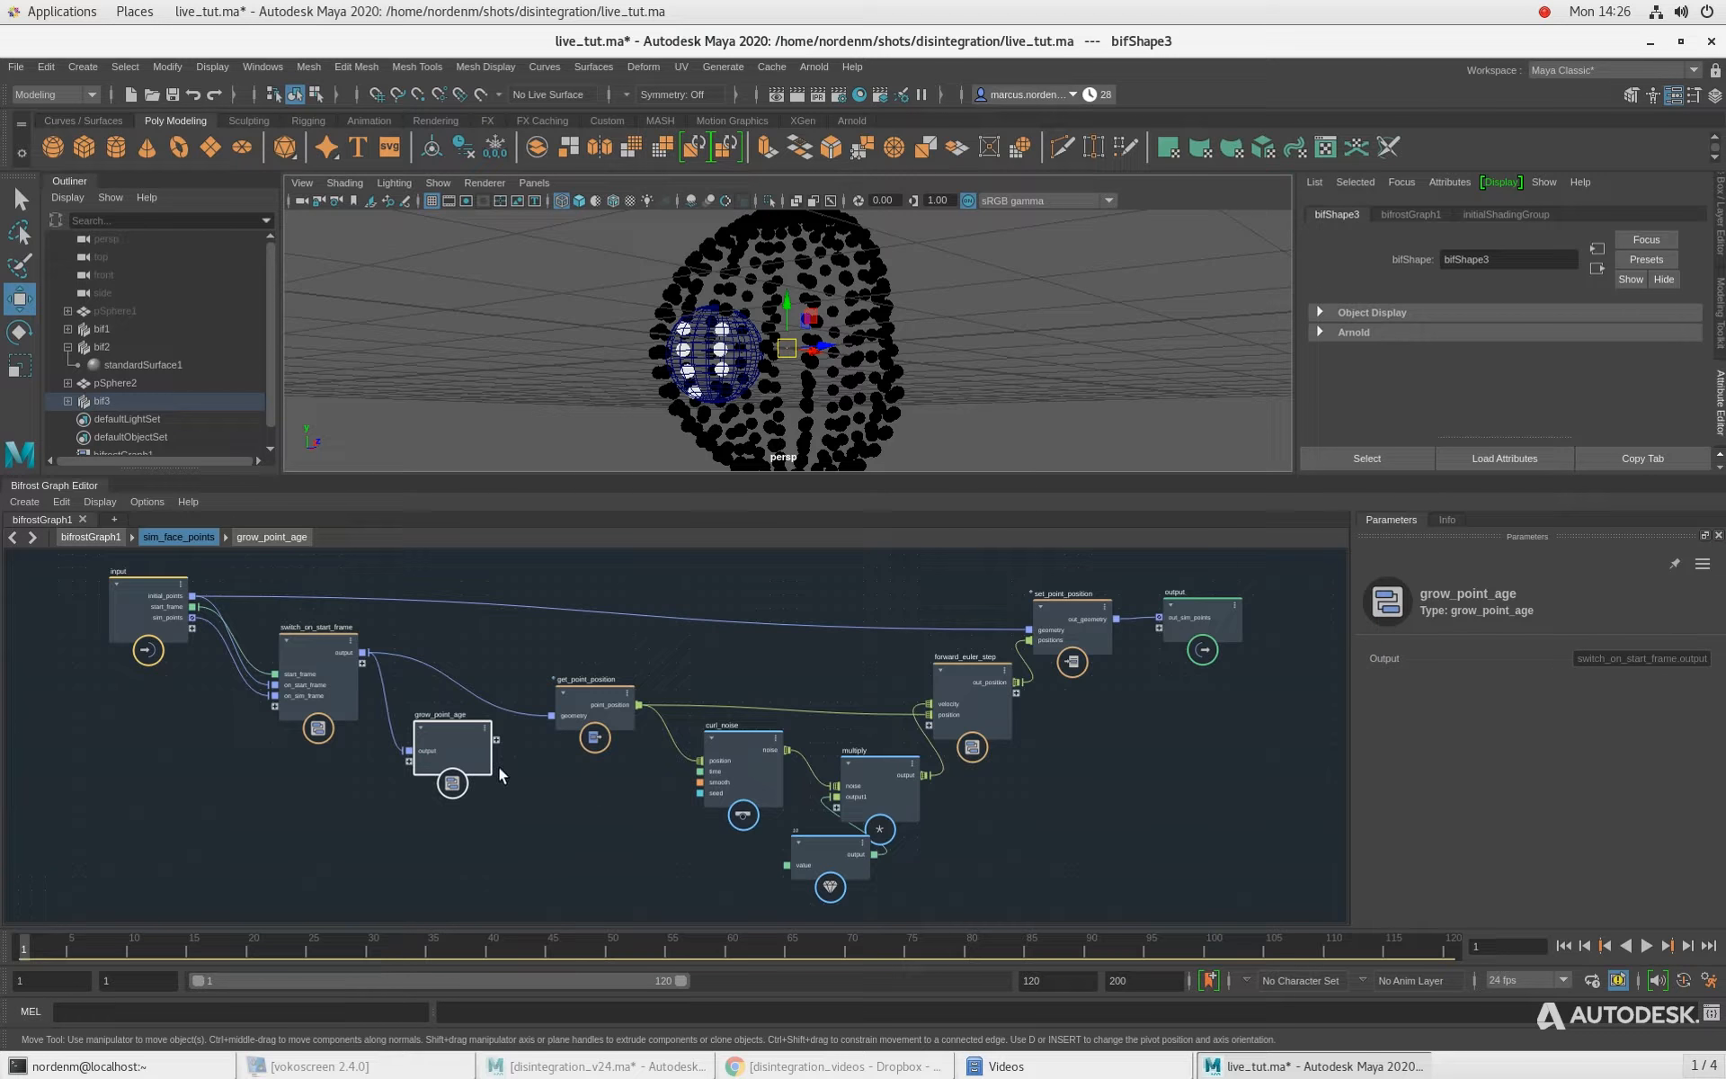
{"action": "left_click", "coordinate": [94, 537]}
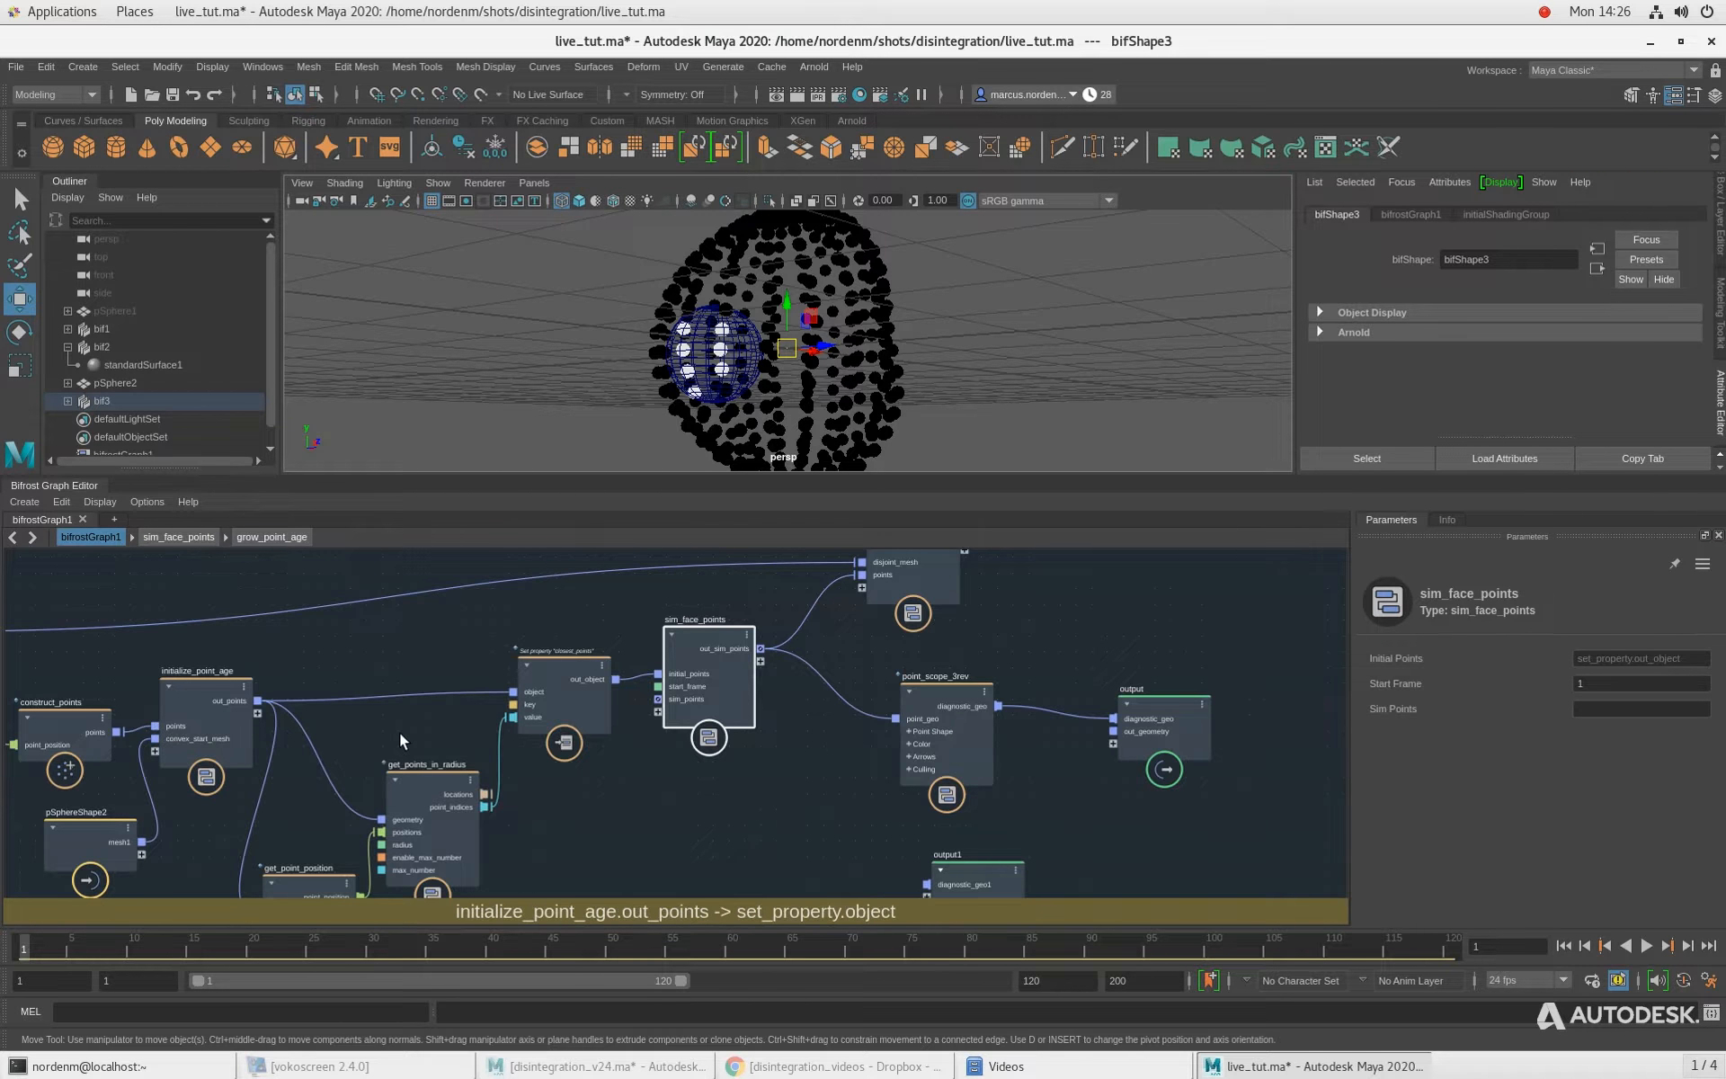
{"action": "scroll", "coordinate": [399, 732], "scroll_direction": "up", "scroll_amount": 5}
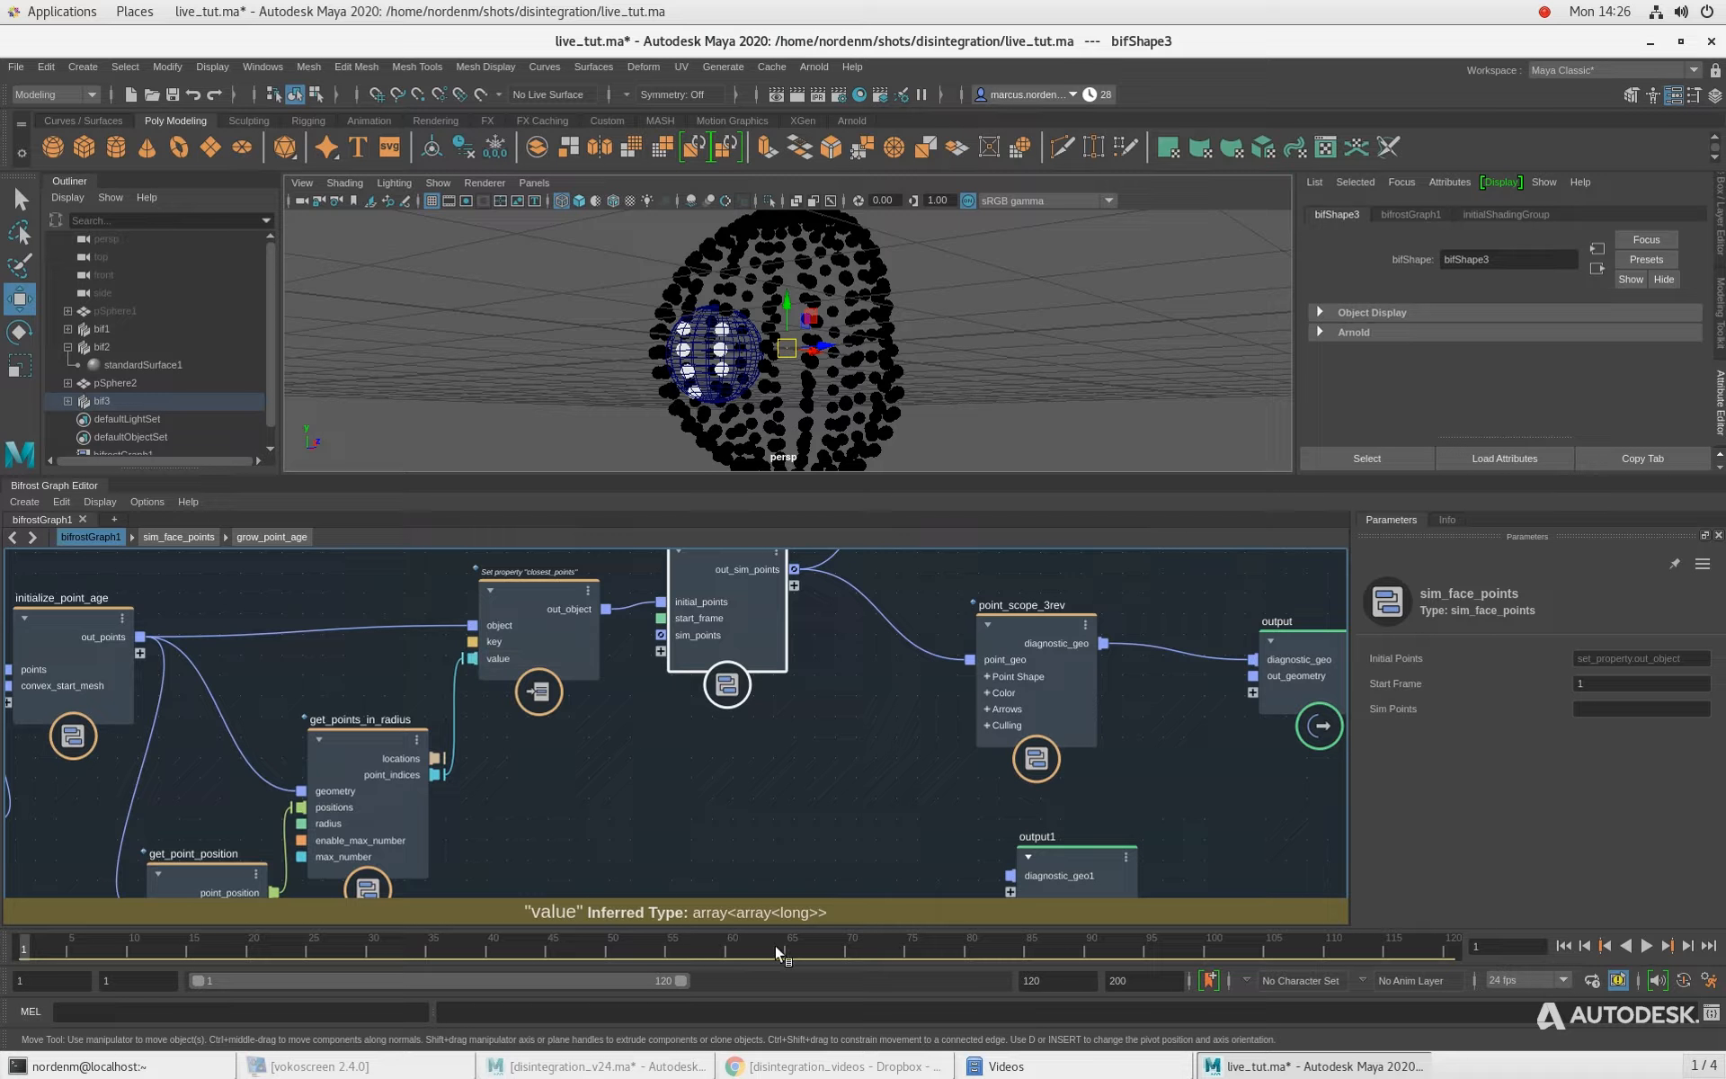
{"action": "left_click", "coordinate": [661, 741]}
{"action": "left_click", "coordinate": [270, 536]}
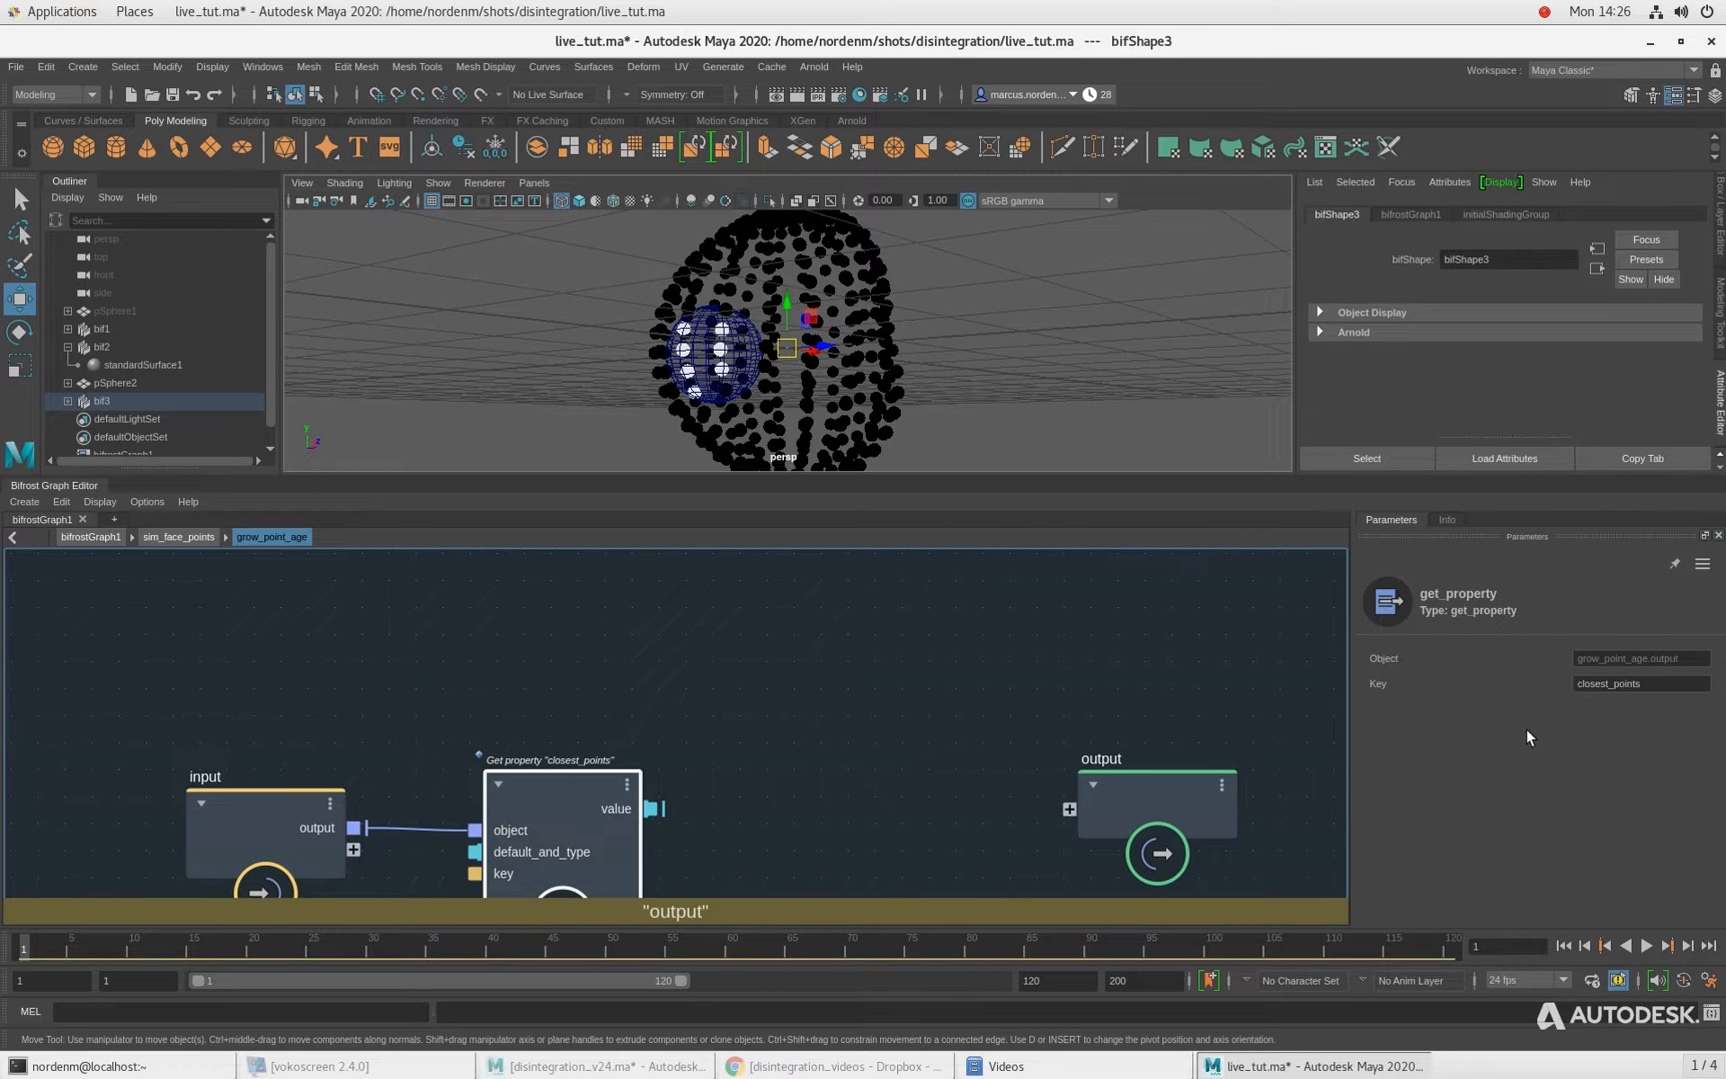
{"action": "key", "text": "a"}
{"action": "right_click", "coordinate": [542, 736]}
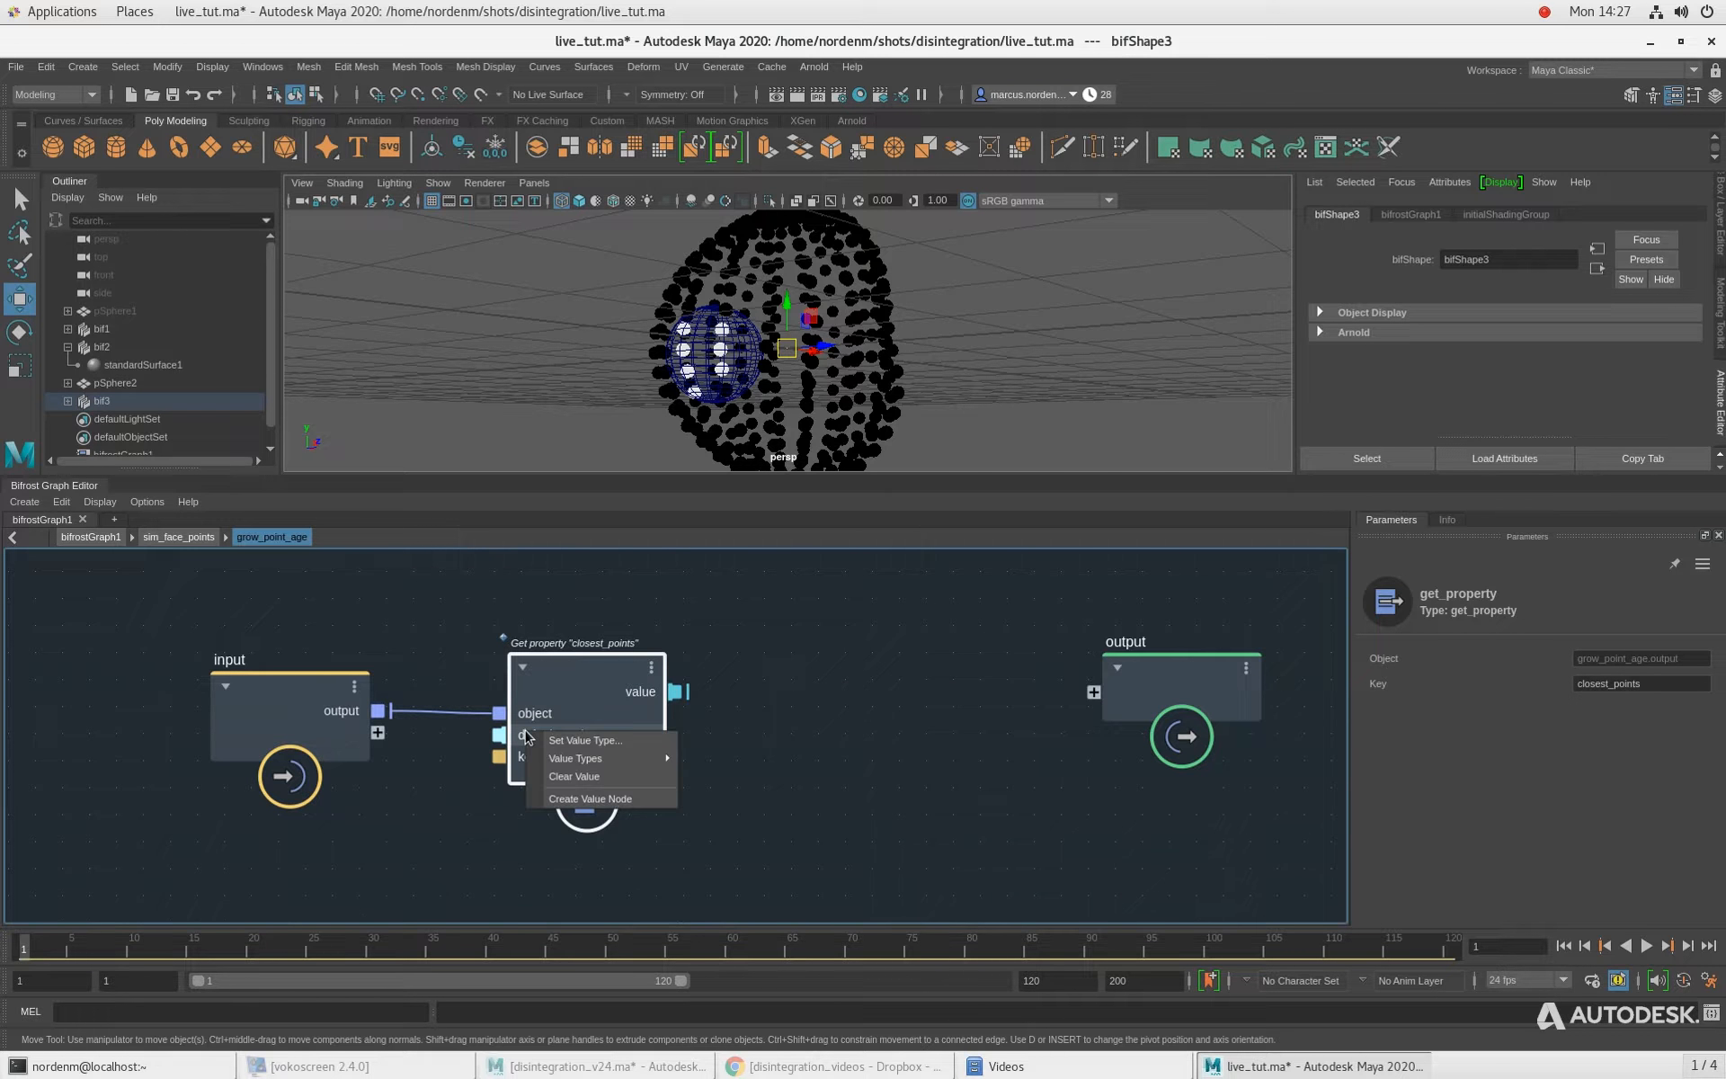
{"action": "left_click", "coordinate": [559, 739]}
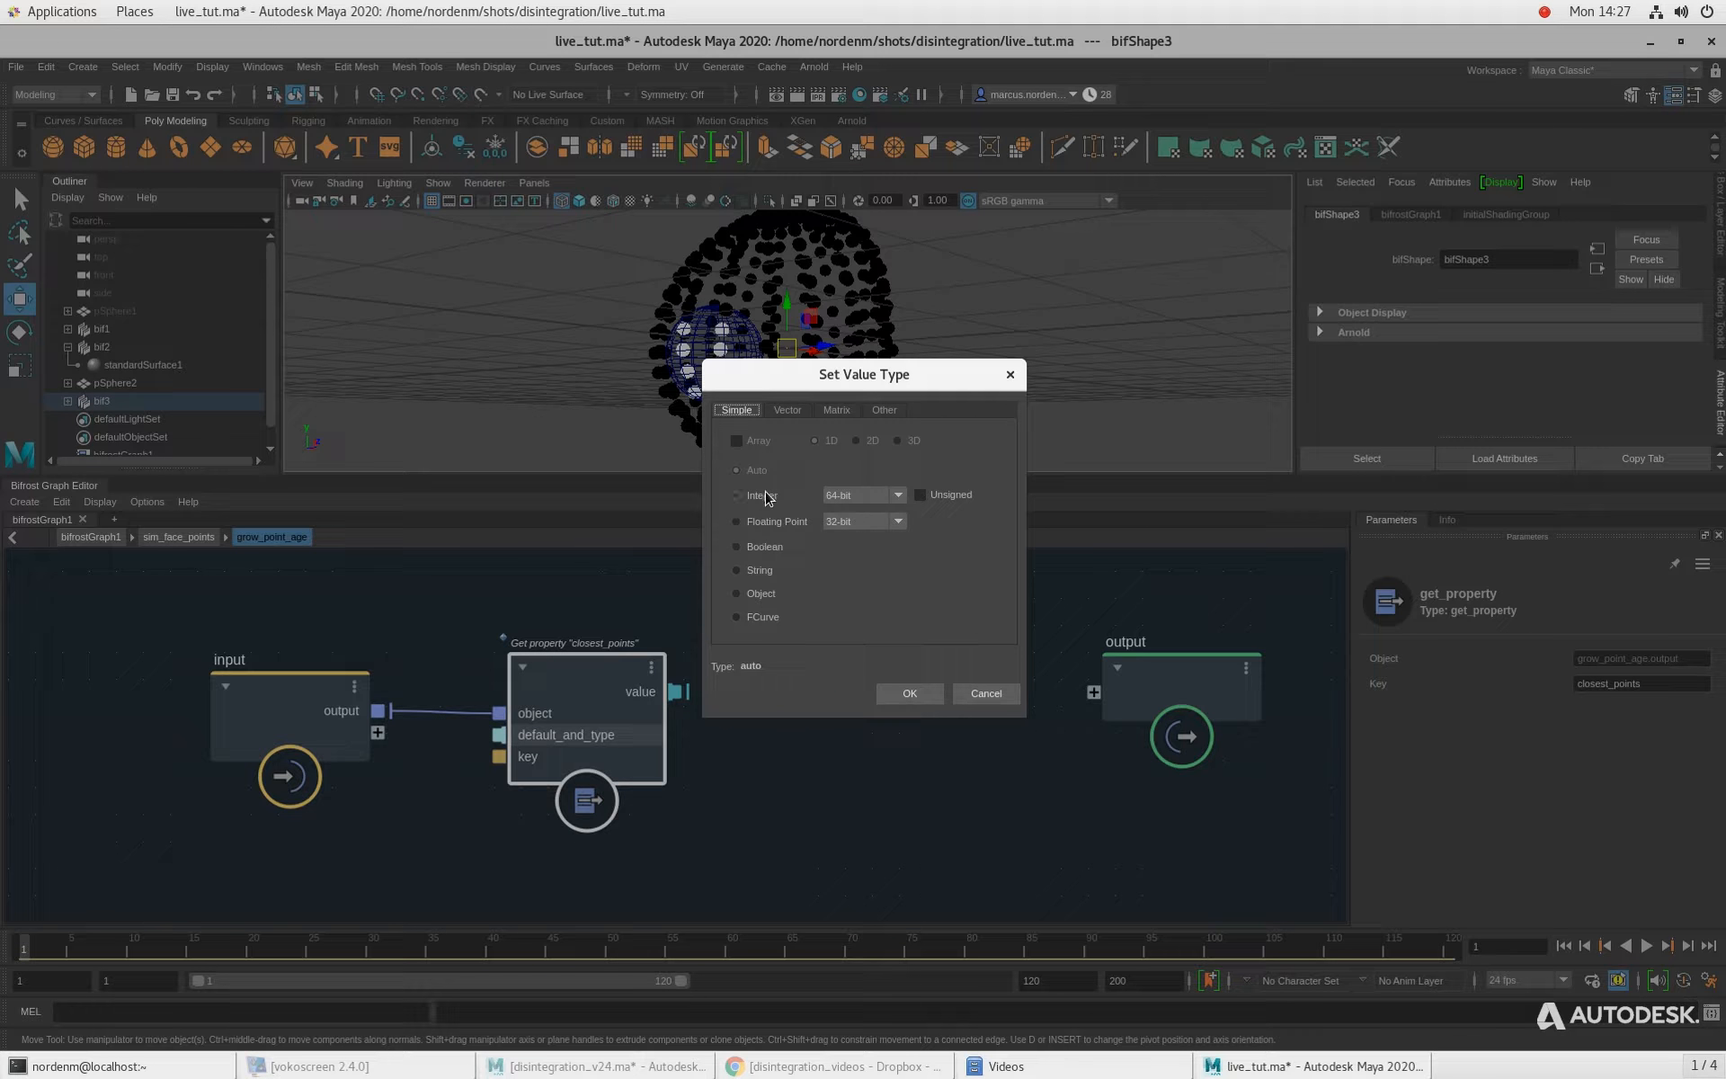
{"action": "left_click", "coordinate": [737, 441]}
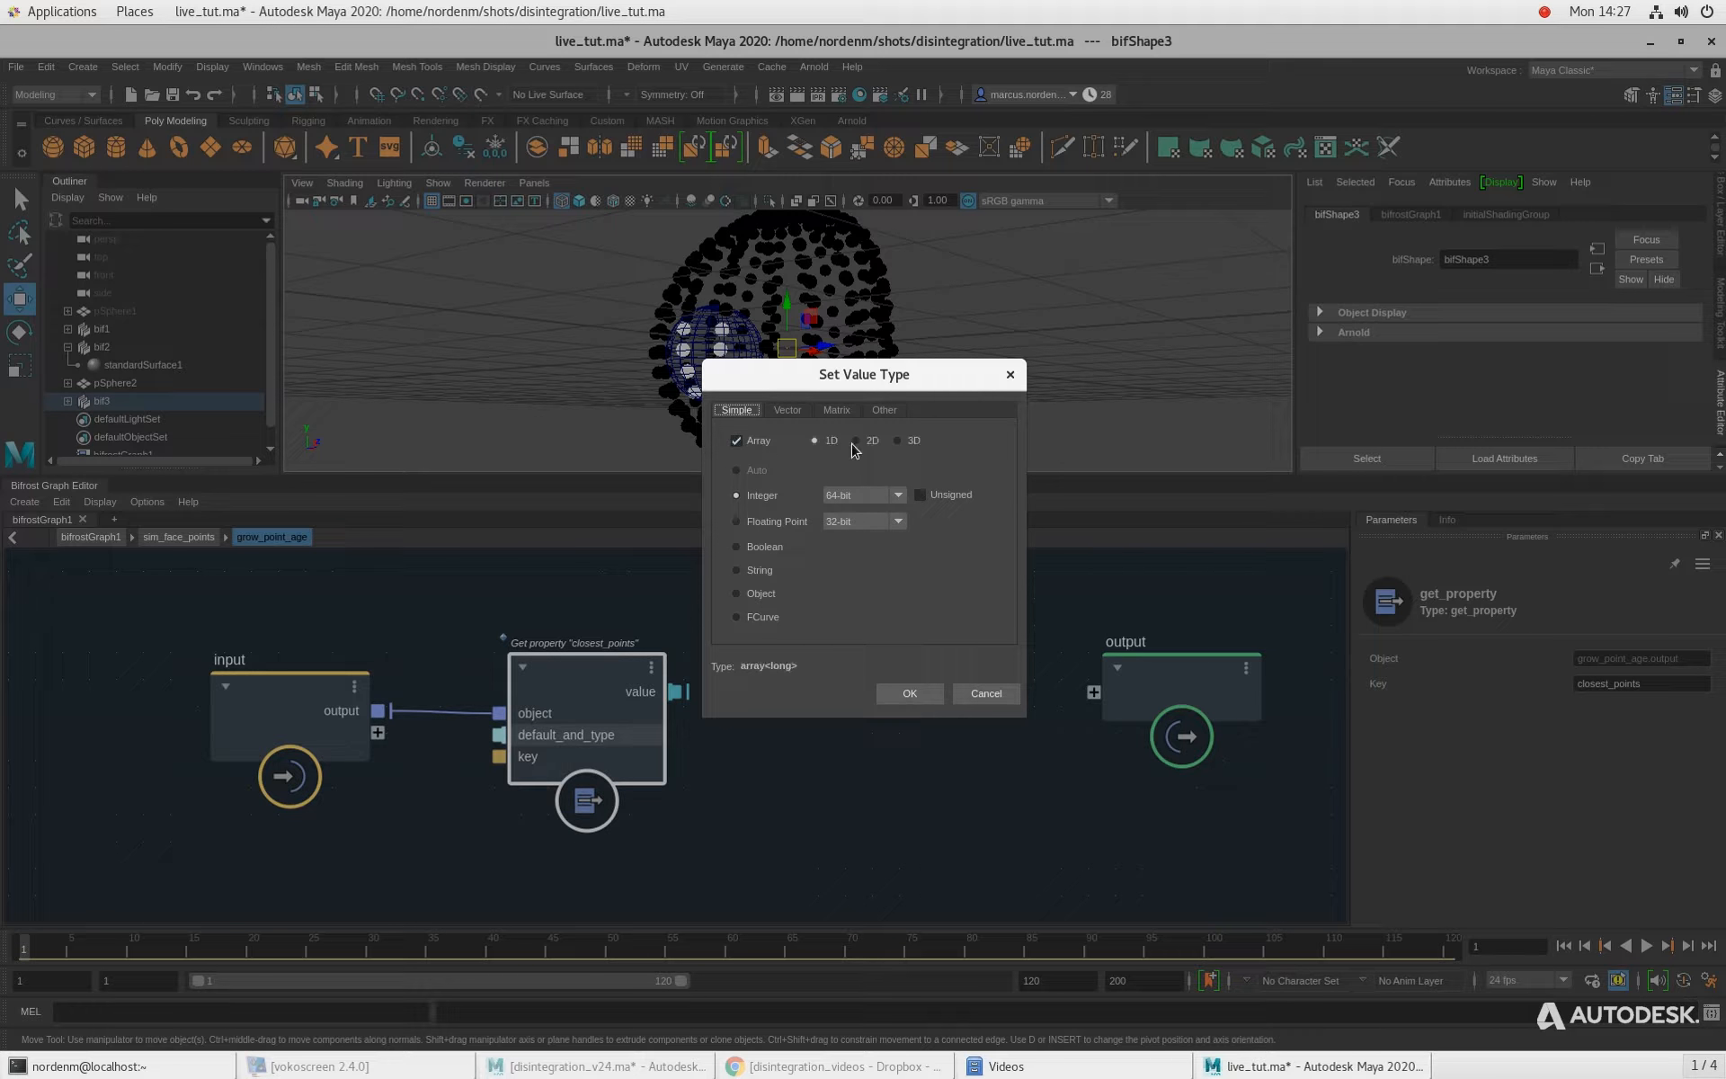
{"action": "left_click", "coordinate": [888, 695]}
{"action": "left_click", "coordinate": [886, 725]}
Step: Move the input and get_property nodes farther from the output node, keeping a gap between the two
{"action": "scroll", "coordinate": [877, 730], "scroll_direction": "down", "scroll_amount": 1}
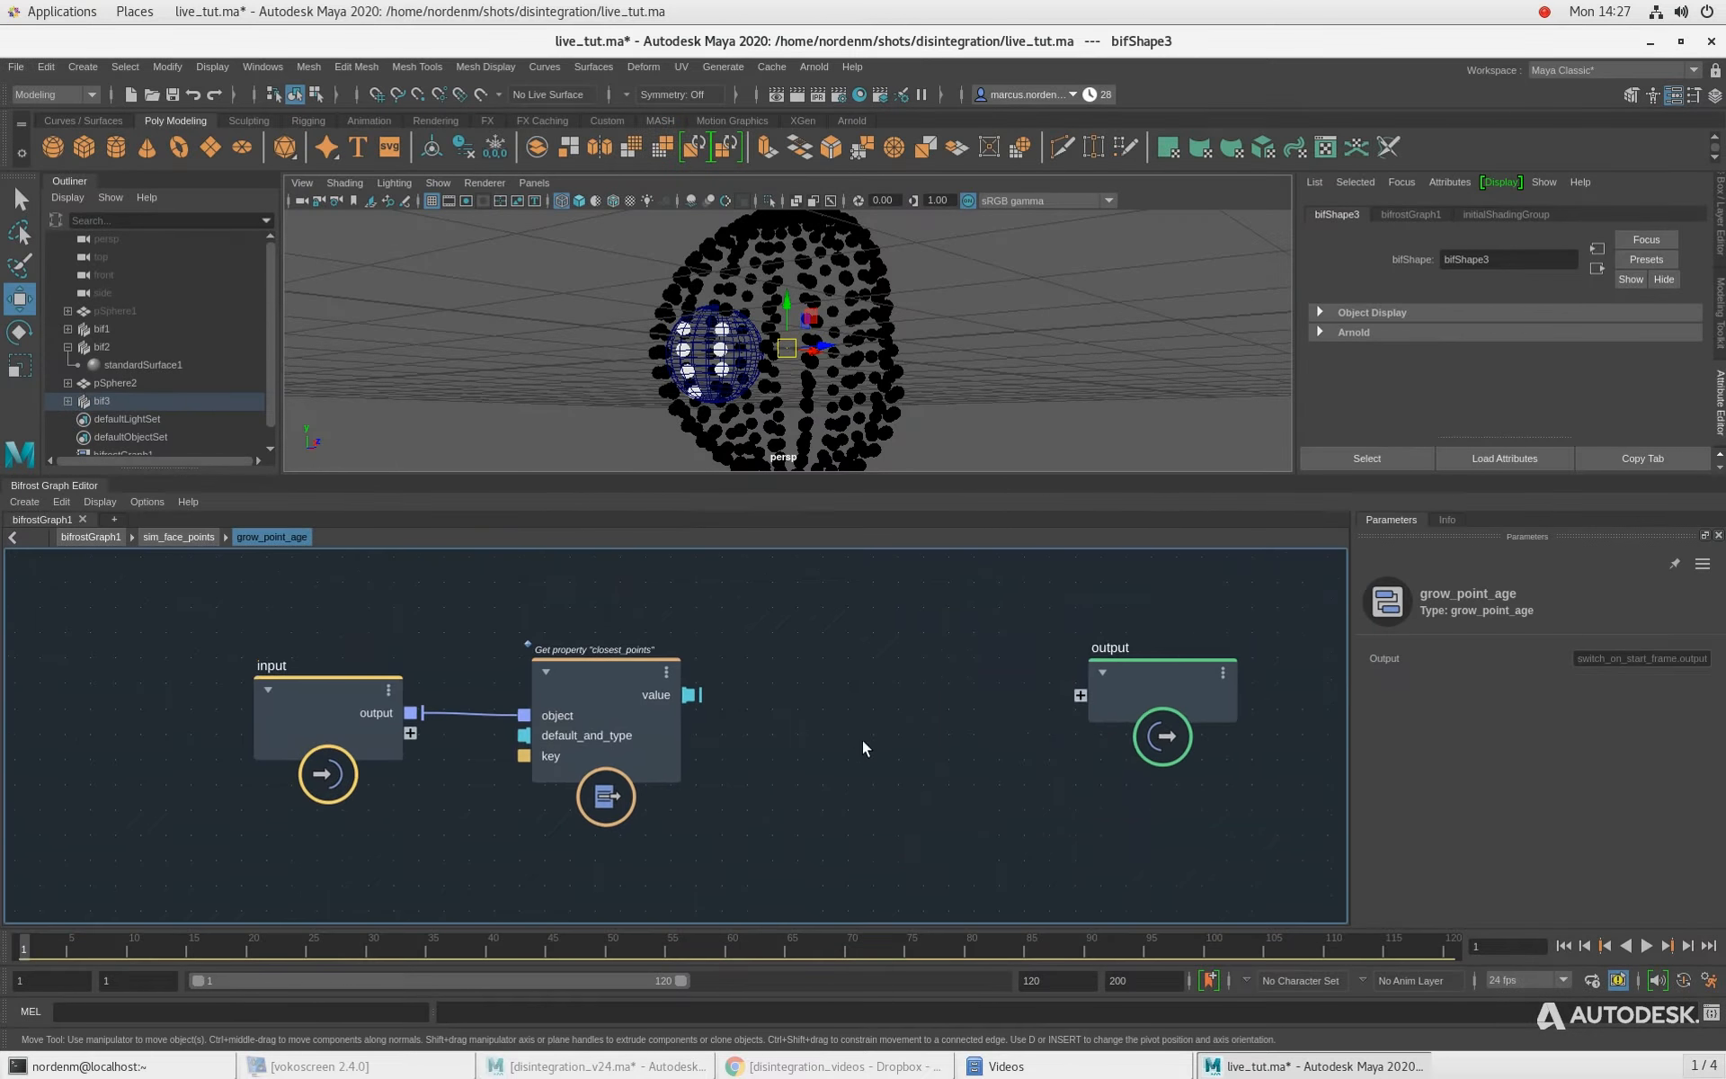
{"action": "middle_click_drag", "start_coordinate": [862, 741], "coordinate": [827, 738], "text": "alt"}
{"action": "left_click_drag", "start_coordinate": [289, 710], "coordinate": [224, 703]}
{"action": "left_click_drag", "start_coordinate": [597, 675], "coordinate": [464, 658]}
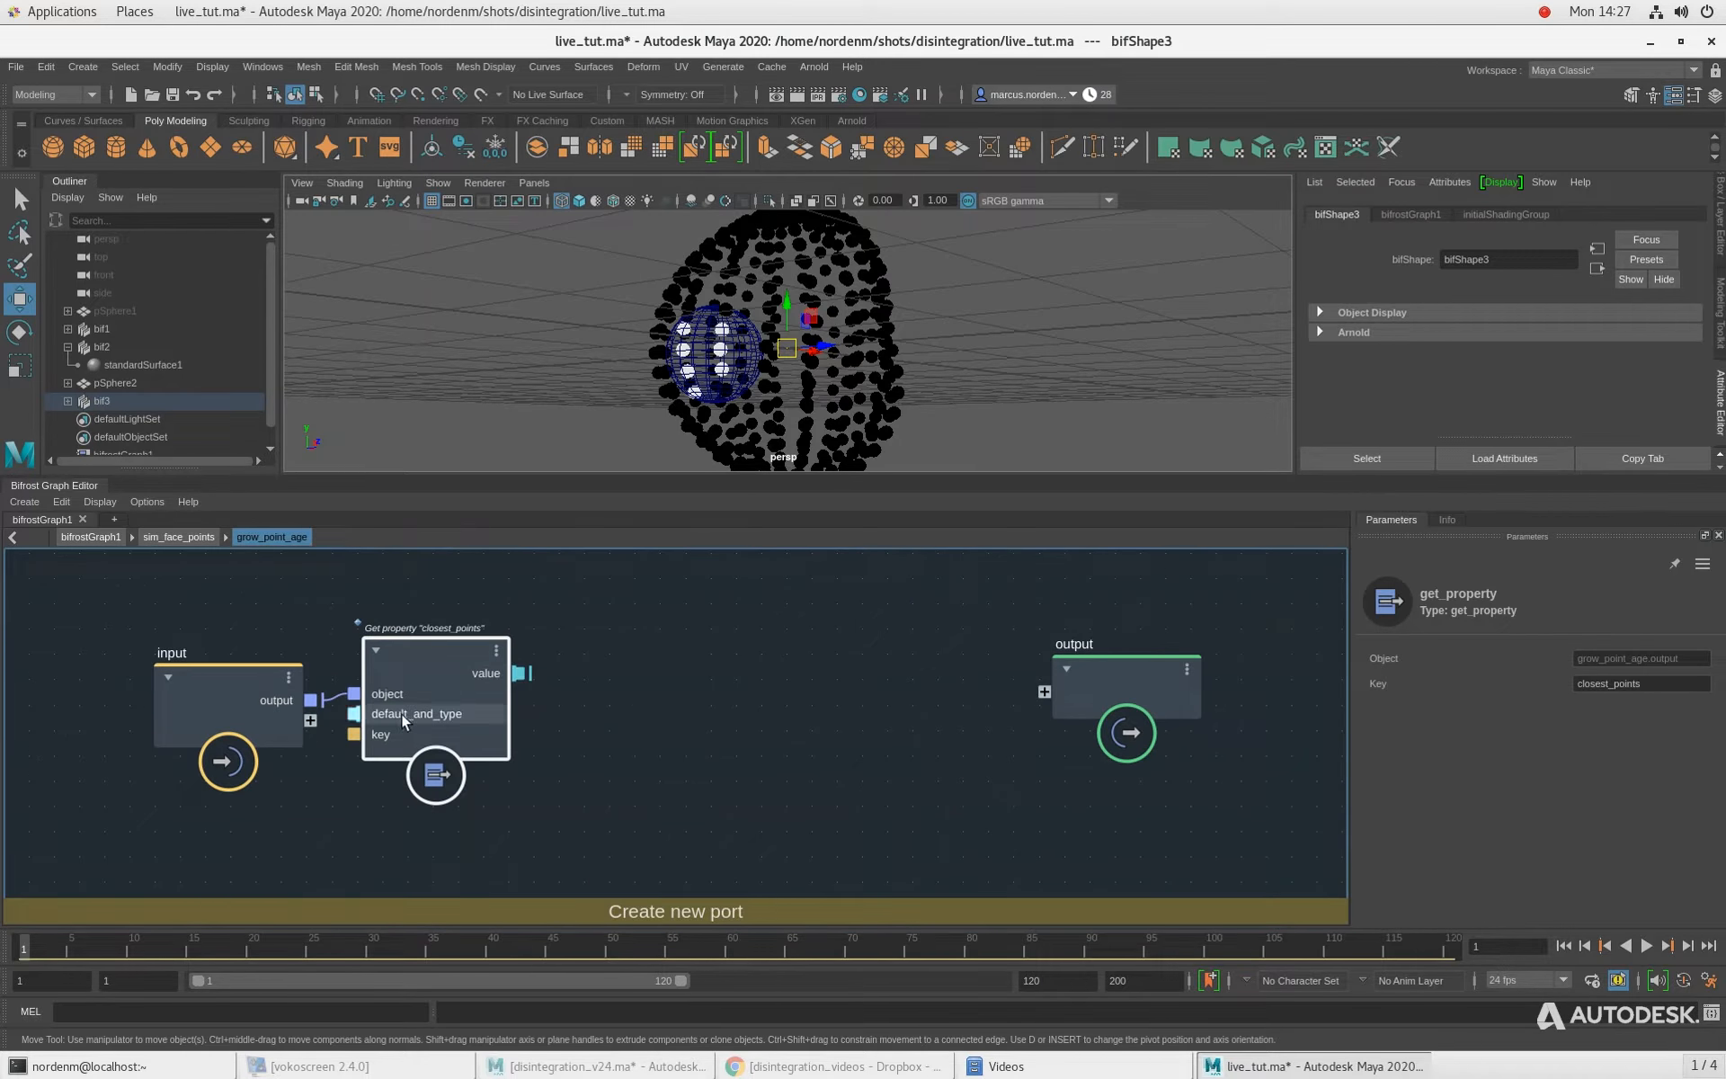
{"action": "left_click_drag", "start_coordinate": [238, 708], "coordinate": [197, 704]}
{"action": "left_click", "coordinate": [486, 692]}
{"action": "left_click", "coordinate": [557, 683]}
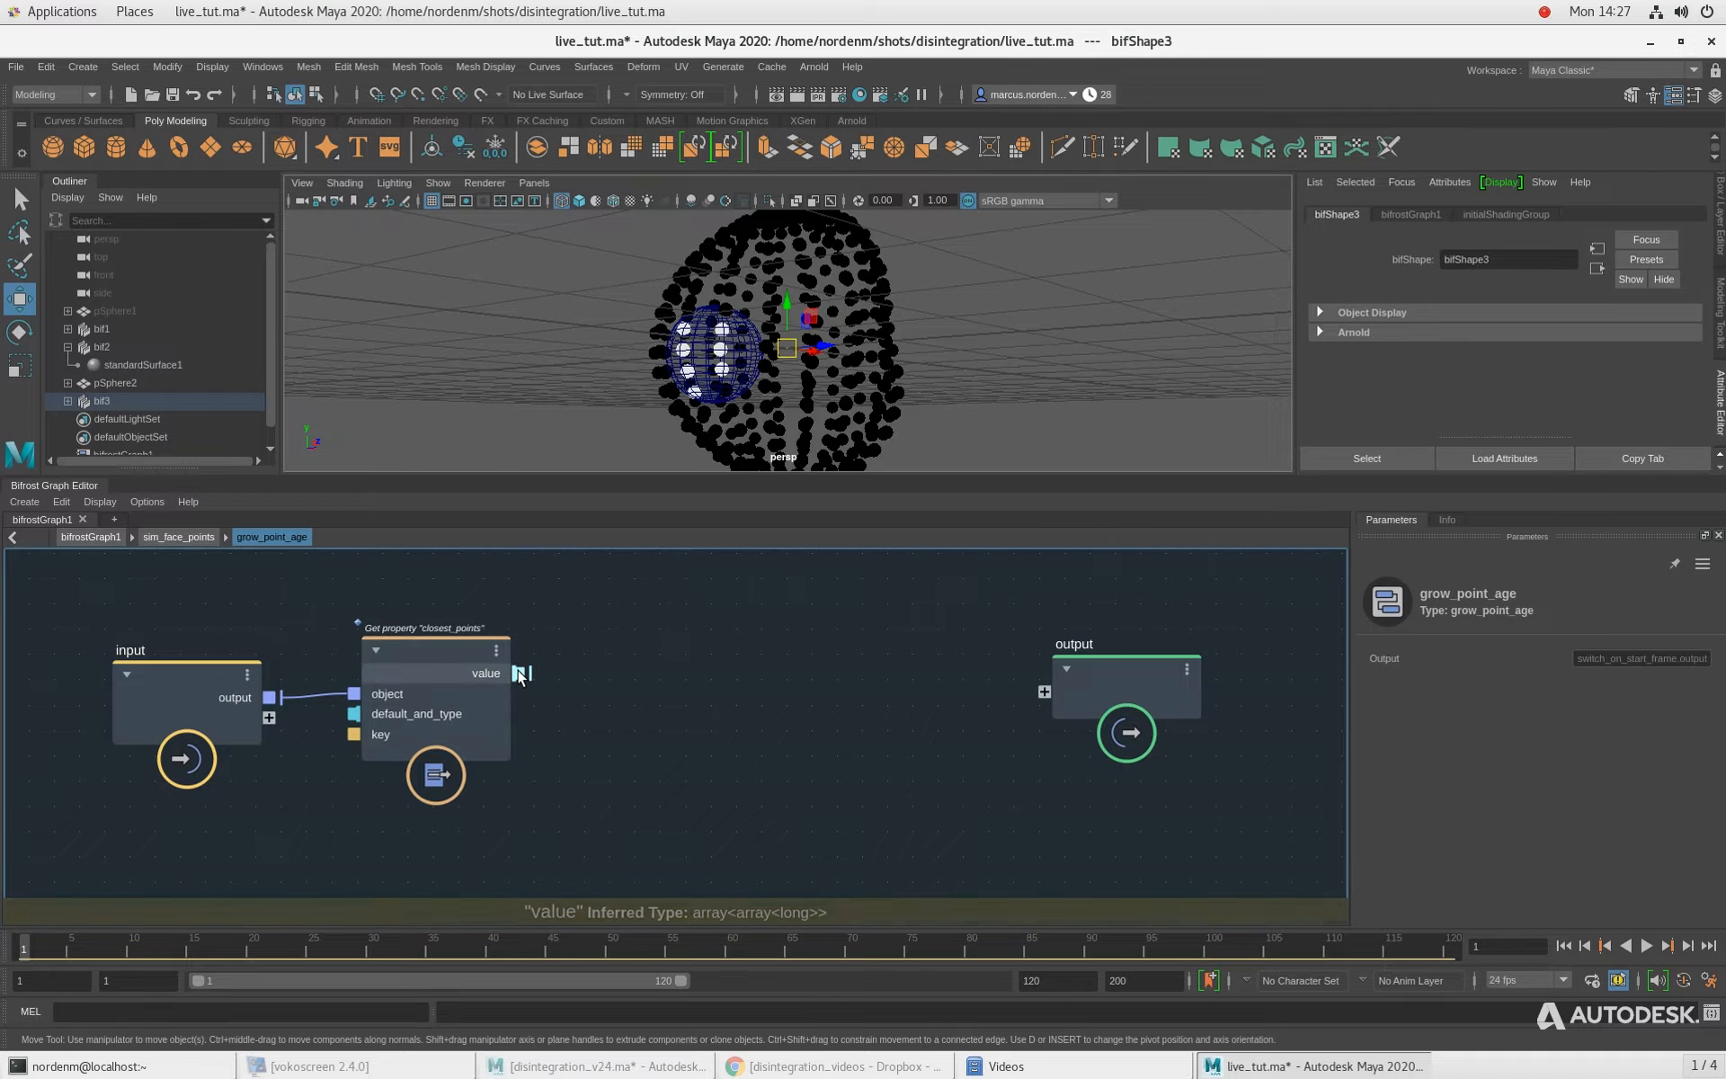
Step: Add a for_each node between get_property and the output node in grow_point_age
{"action": "left_click_drag", "start_coordinate": [520, 675], "coordinate": [724, 685]}
{"action": "type", "text": "for"}
{"action": "key", "text": "Down"}
{"action": "key", "text": "Return"}
{"action": "left_click_drag", "start_coordinate": [737, 725], "coordinate": [759, 653]}
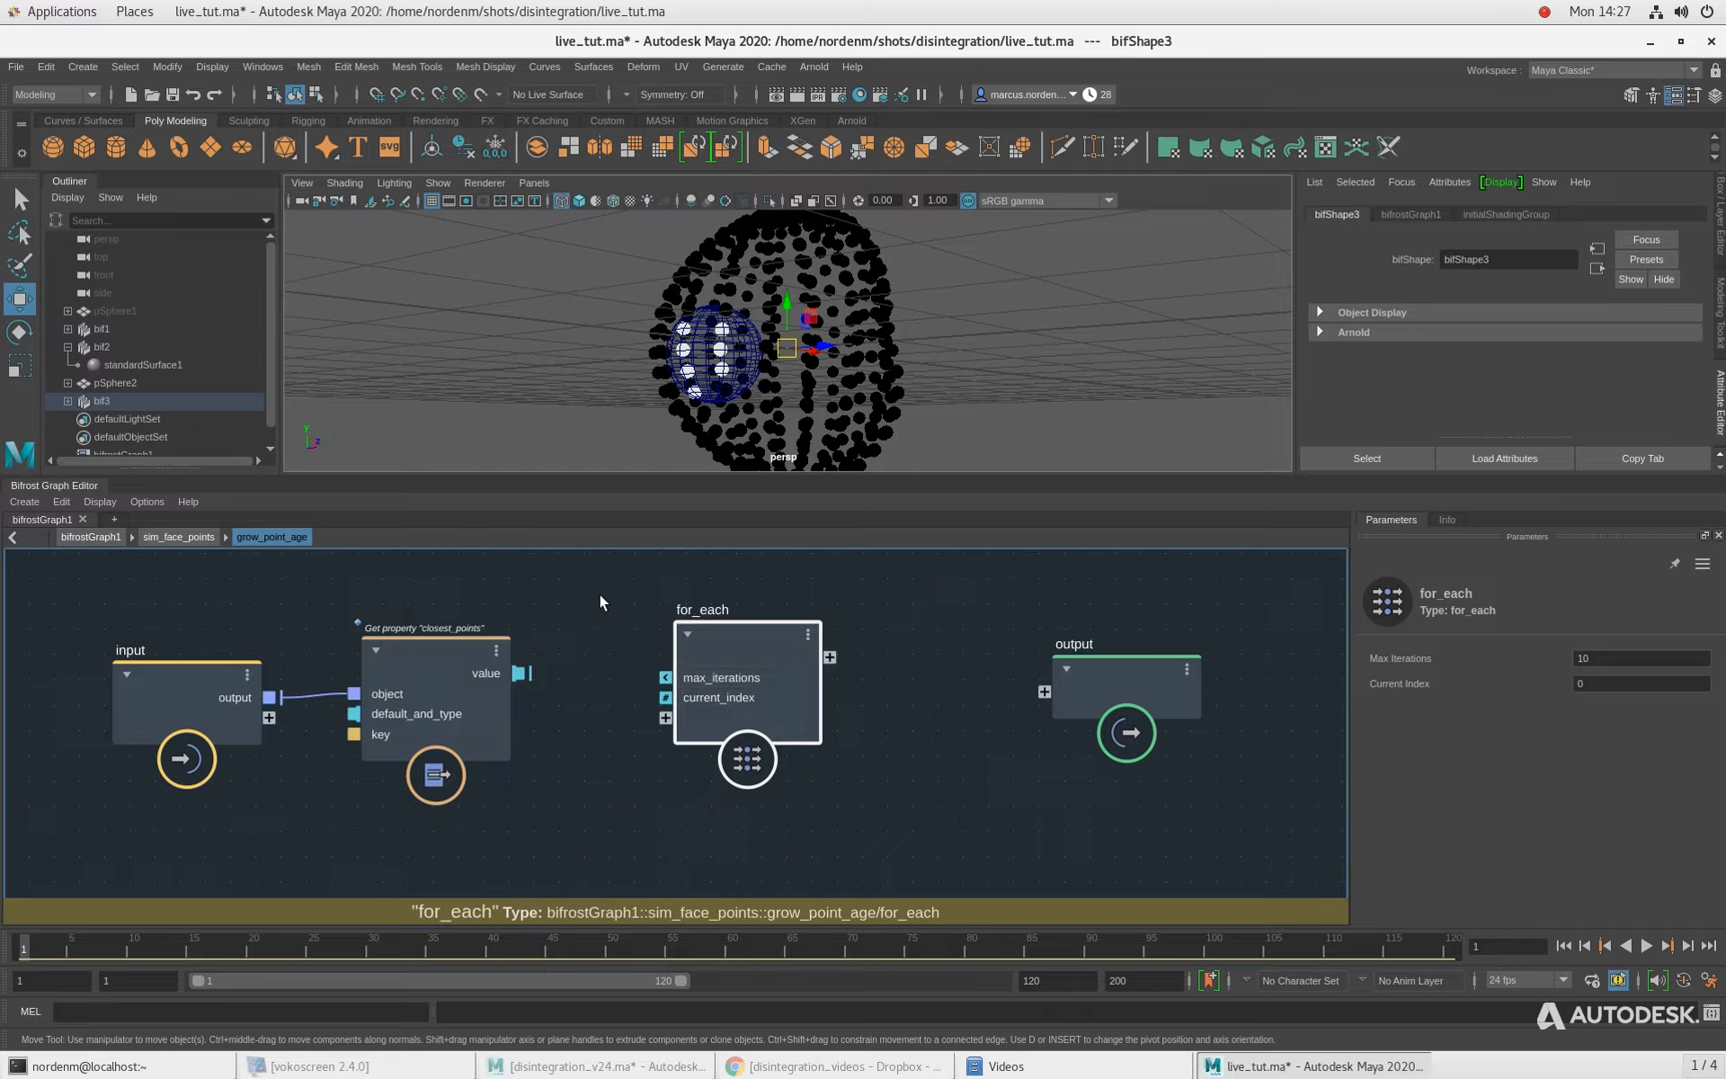
{"action": "right_click_drag", "start_coordinate": [599, 593], "coordinate": [593, 588], "text": "alt"}
{"action": "middle_click_drag", "start_coordinate": [594, 588], "coordinate": [594, 620], "text": "alt"}
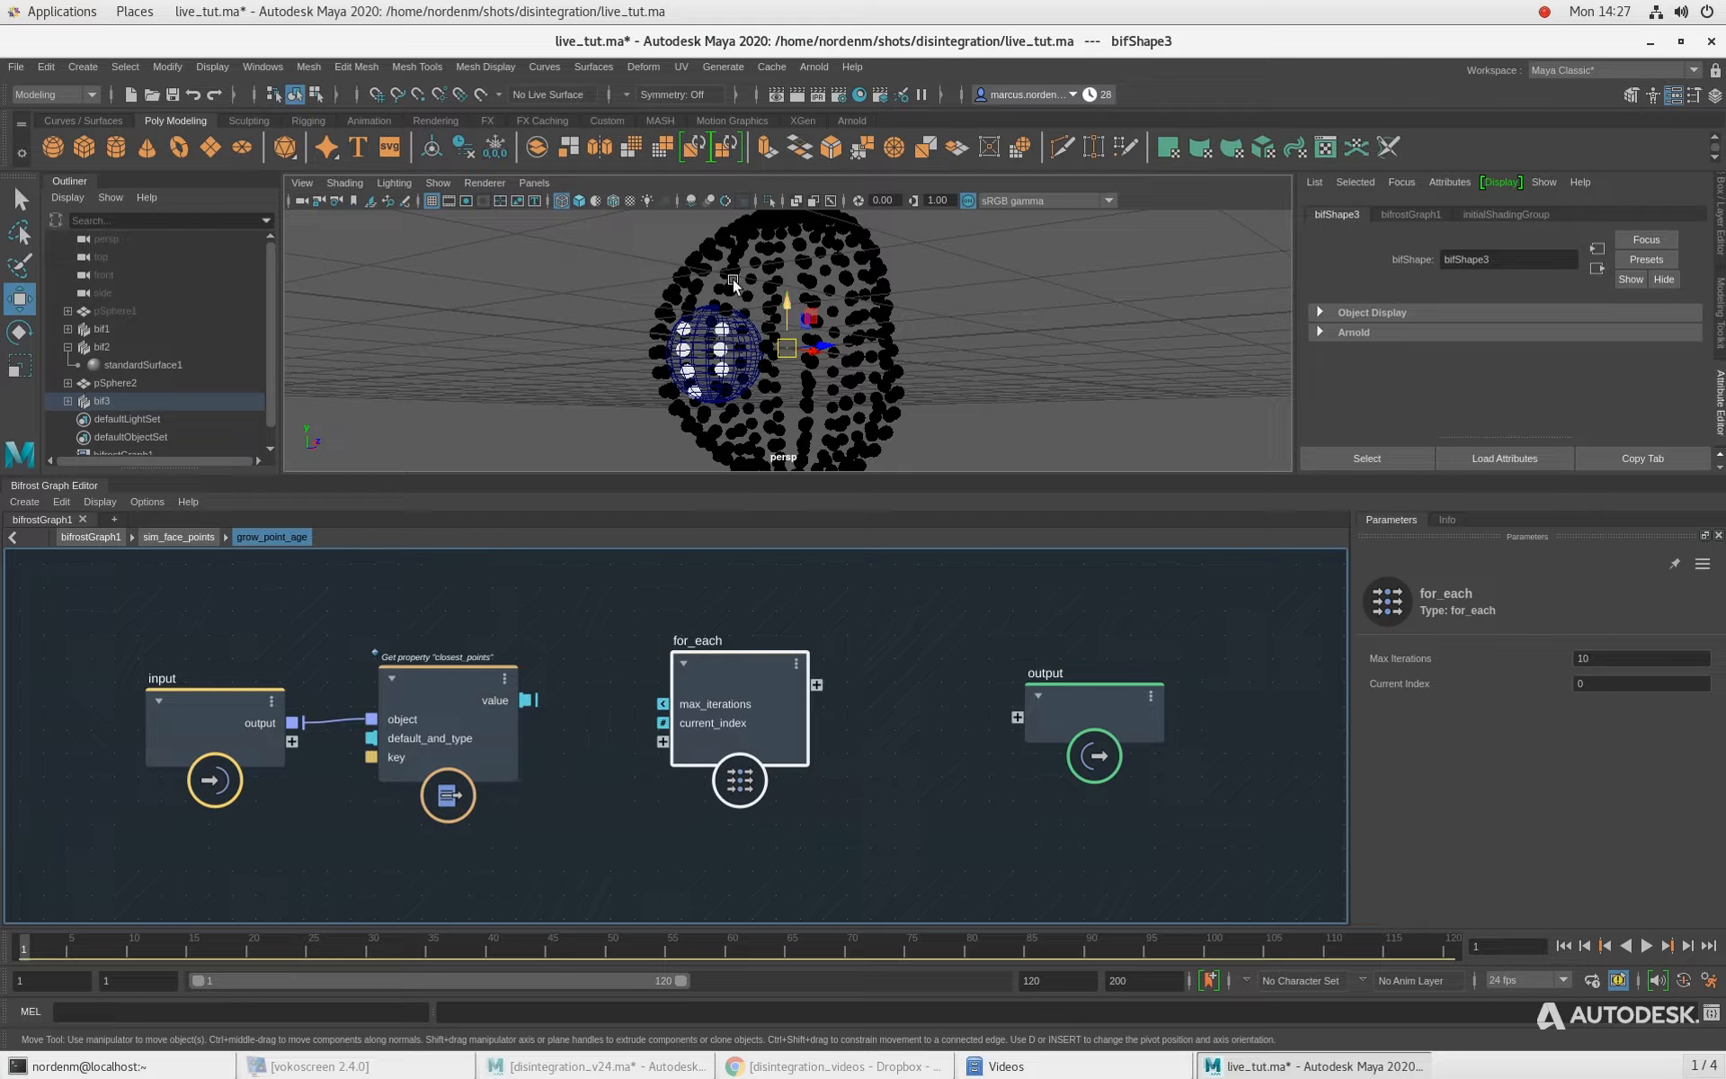
Step: Connect get_property's value to a new input port on for_each and delete the max_iterations port
{"action": "left_click_drag", "start_coordinate": [527, 699], "coordinate": [665, 742]}
{"action": "left_click_drag", "start_coordinate": [743, 677], "coordinate": [736, 644]}
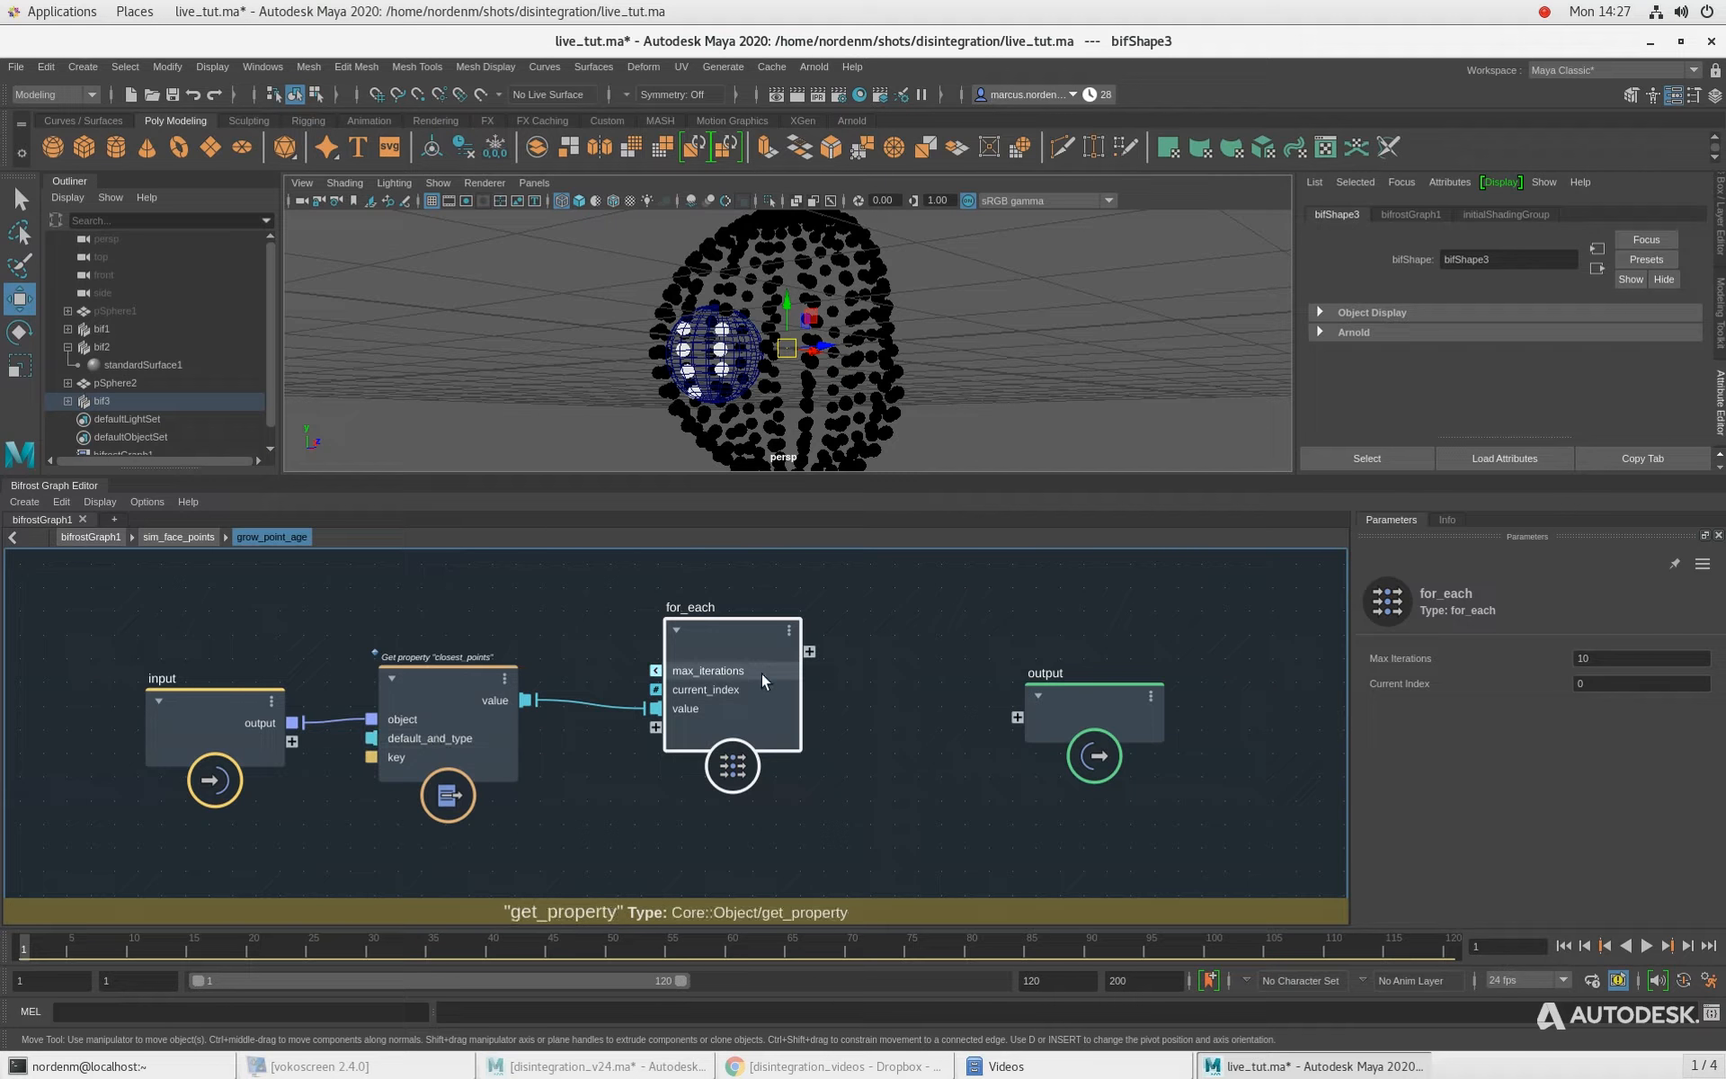
{"action": "right_click", "coordinate": [691, 672]}
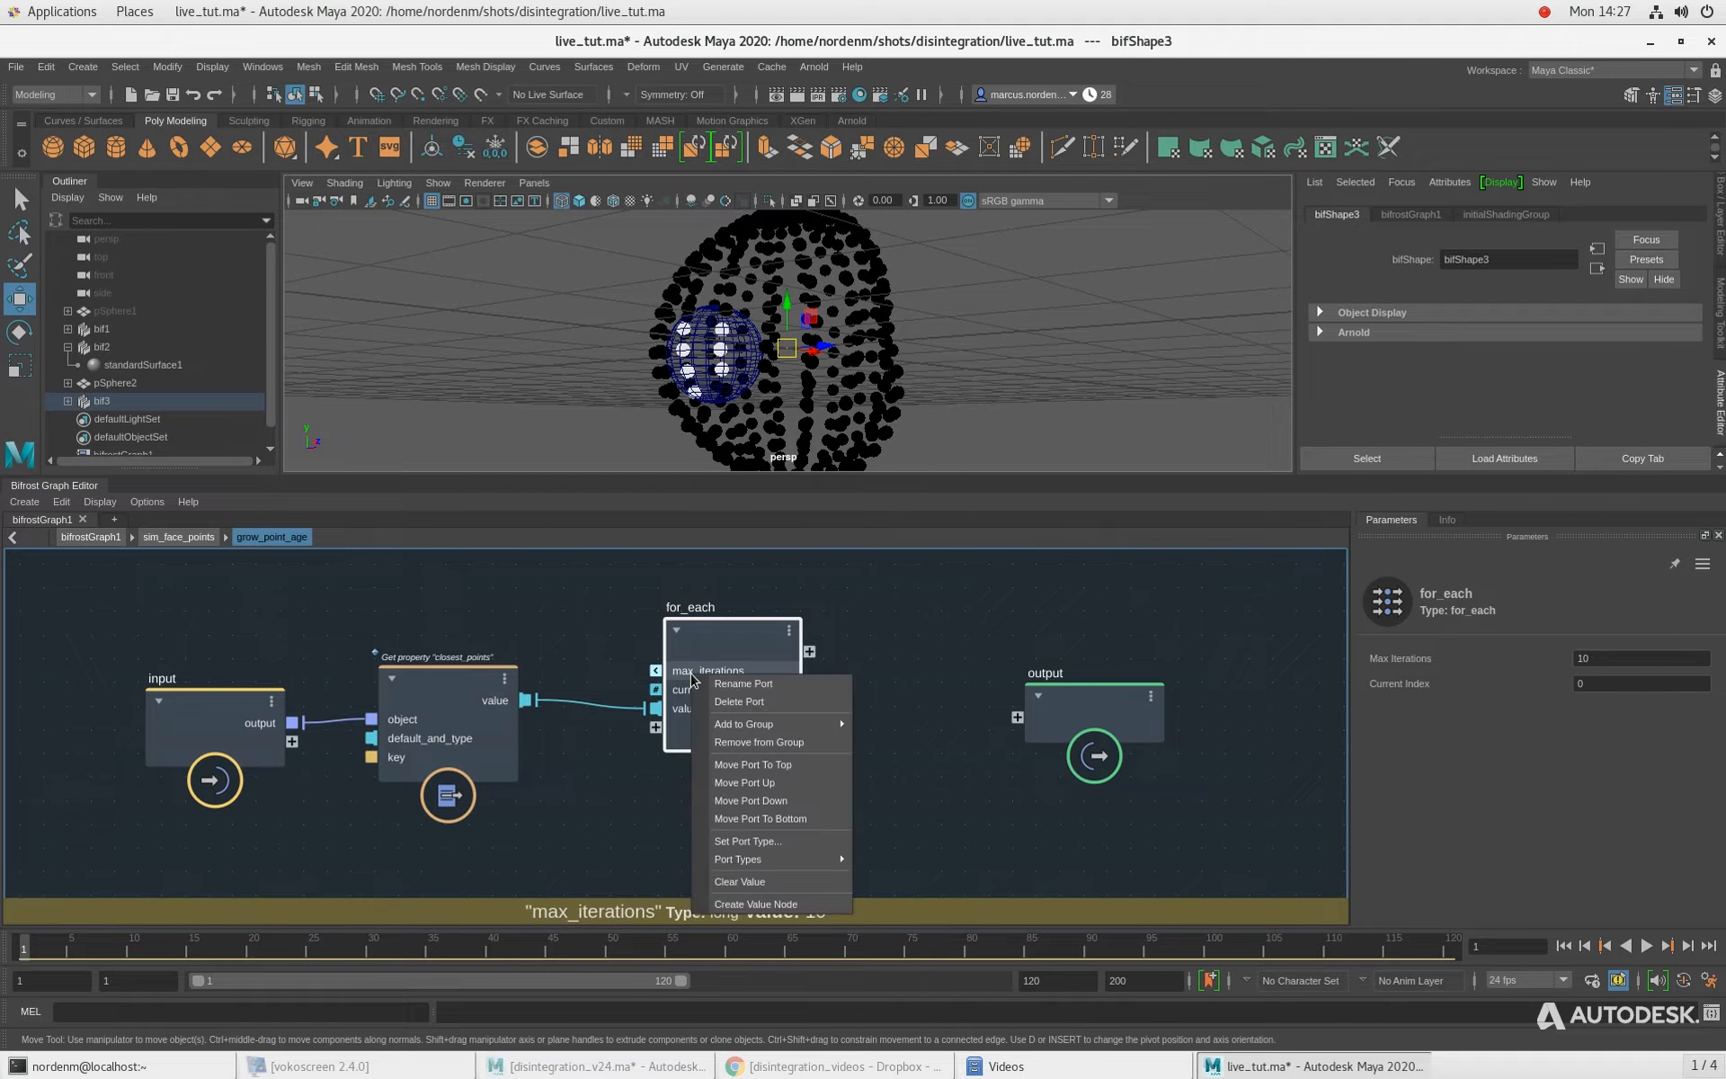
{"action": "left_click", "coordinate": [731, 703]}
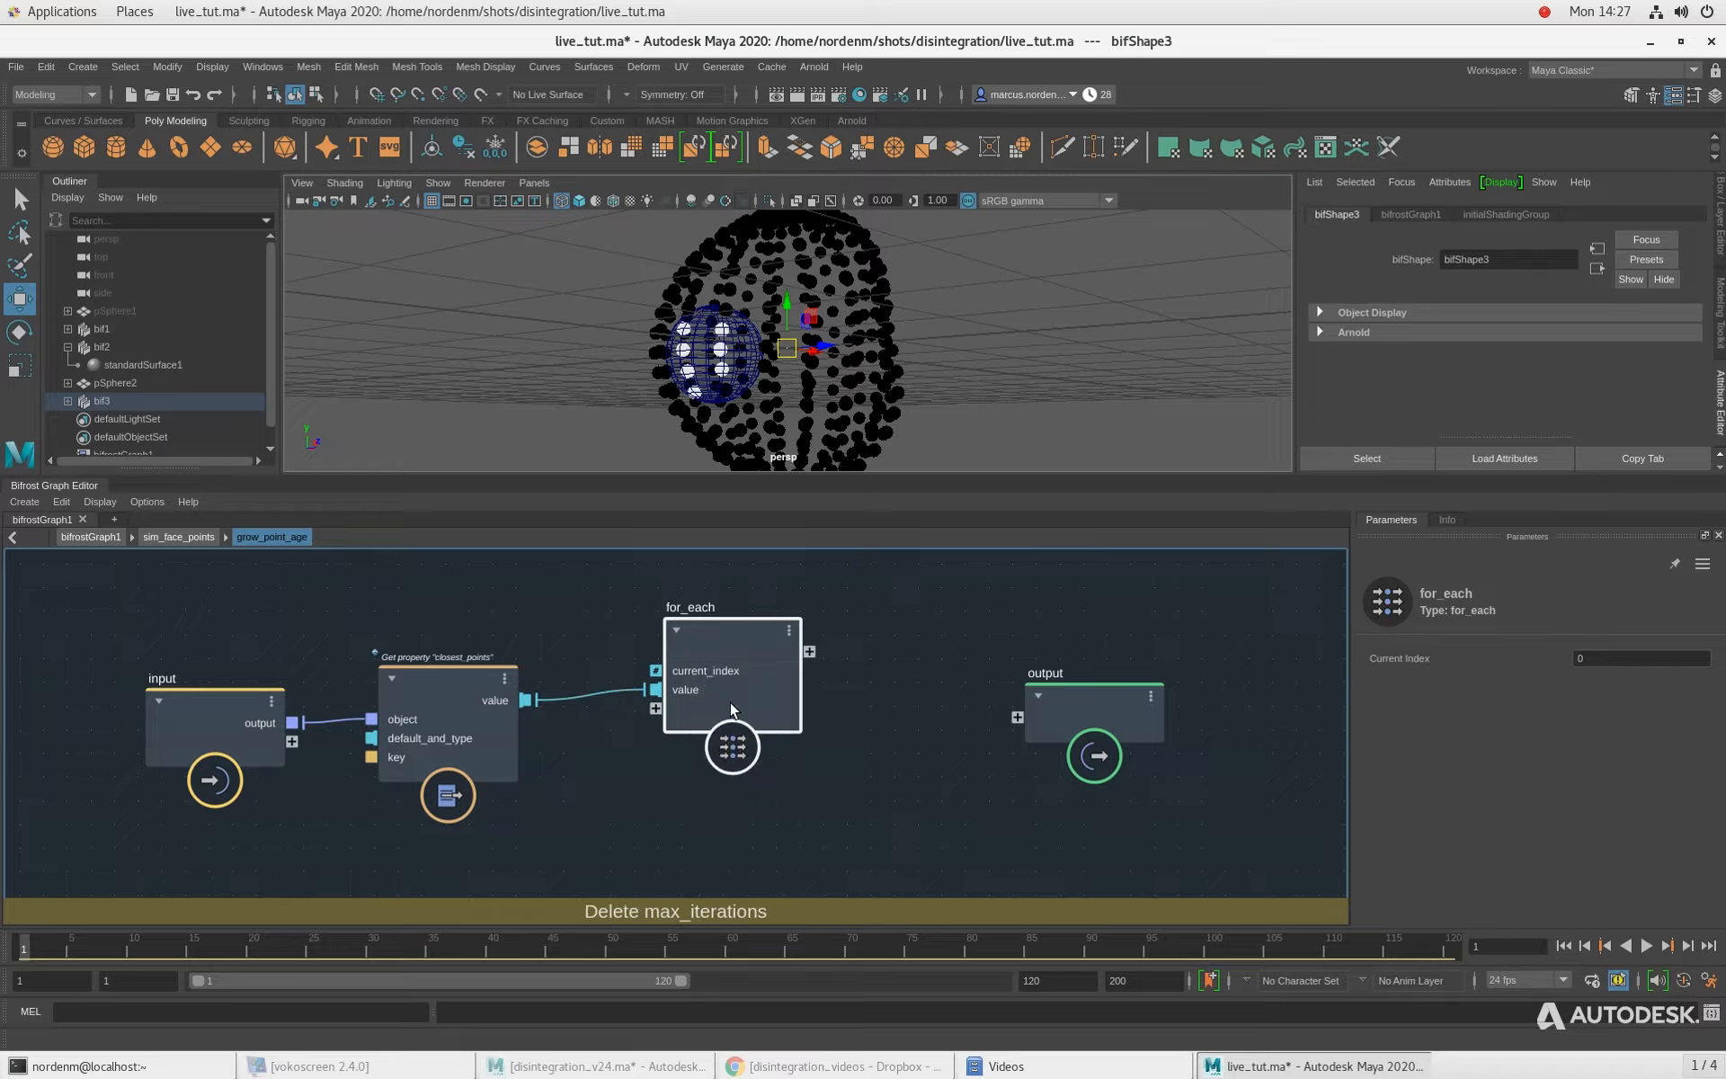
Step: Inside for_each, make the value port an iteration target and move the output node farther from the input node
{"action": "double_click", "coordinate": [721, 639]}
{"action": "right_click", "coordinate": [471, 739]}
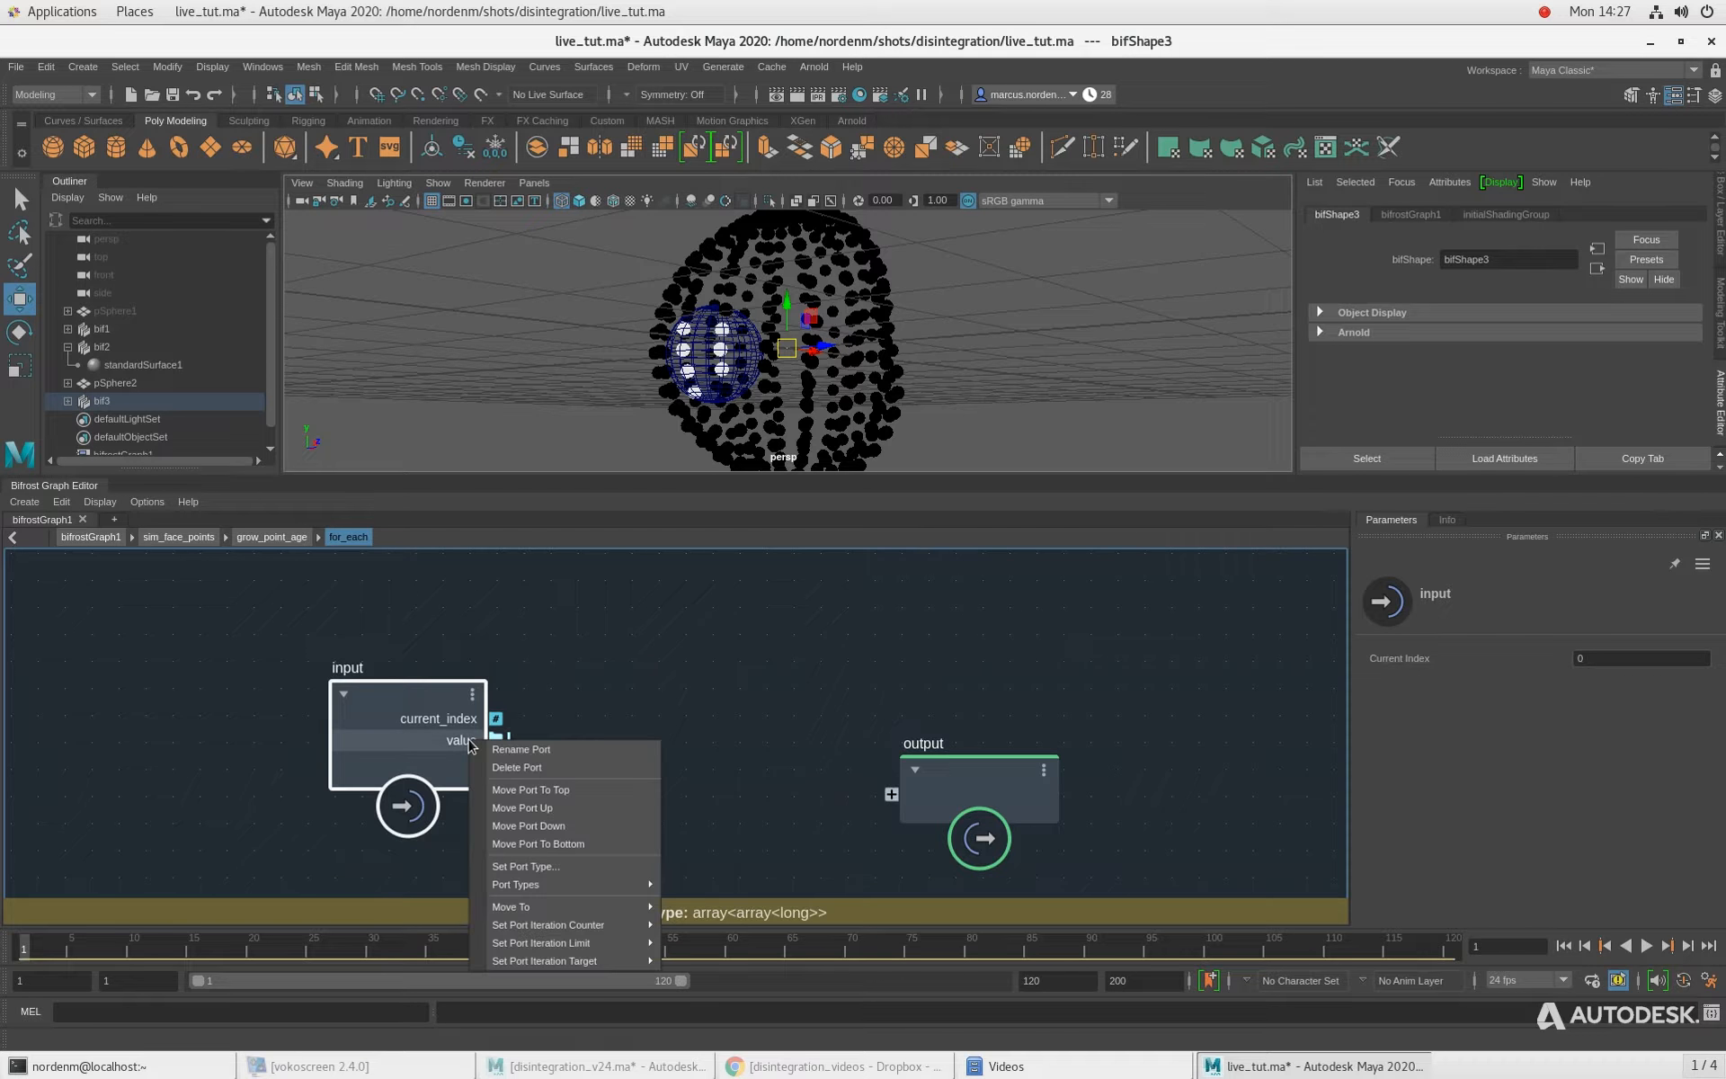
{"action": "mouse_move", "coordinate": [560, 963]}
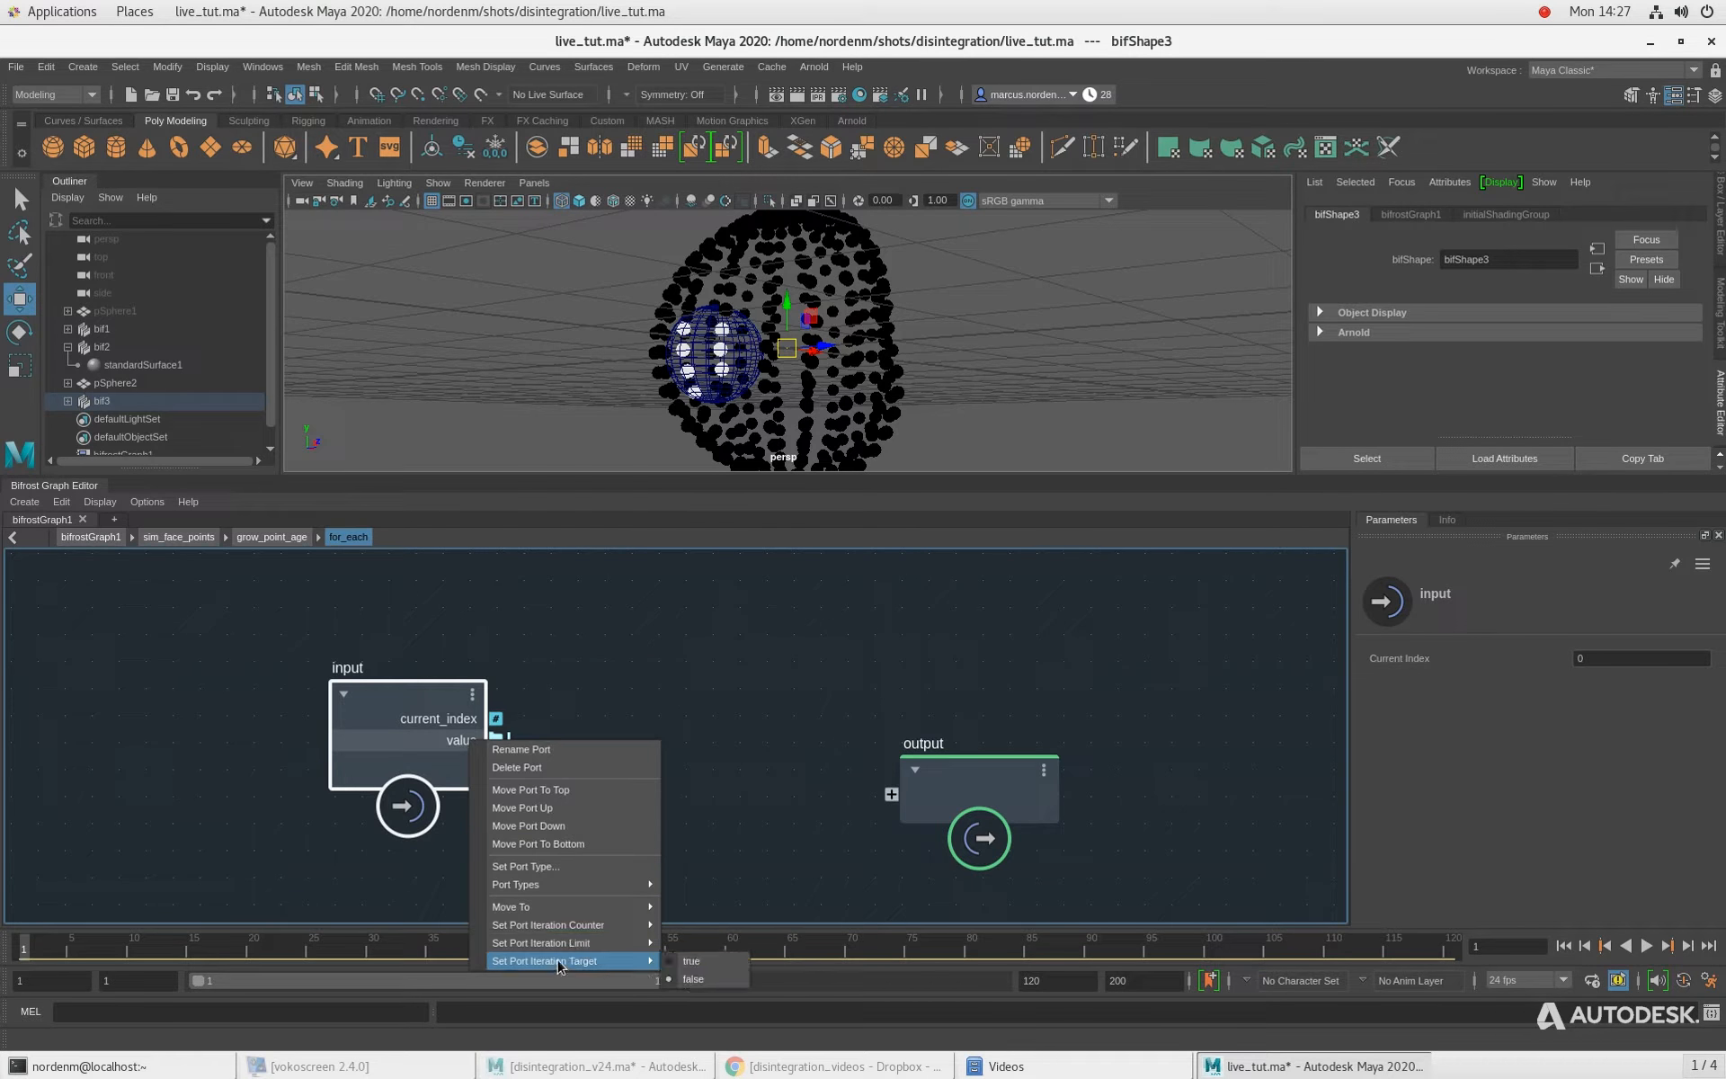
{"action": "left_click", "coordinate": [691, 962]}
{"action": "left_click_drag", "start_coordinate": [932, 787], "coordinate": [980, 683]}
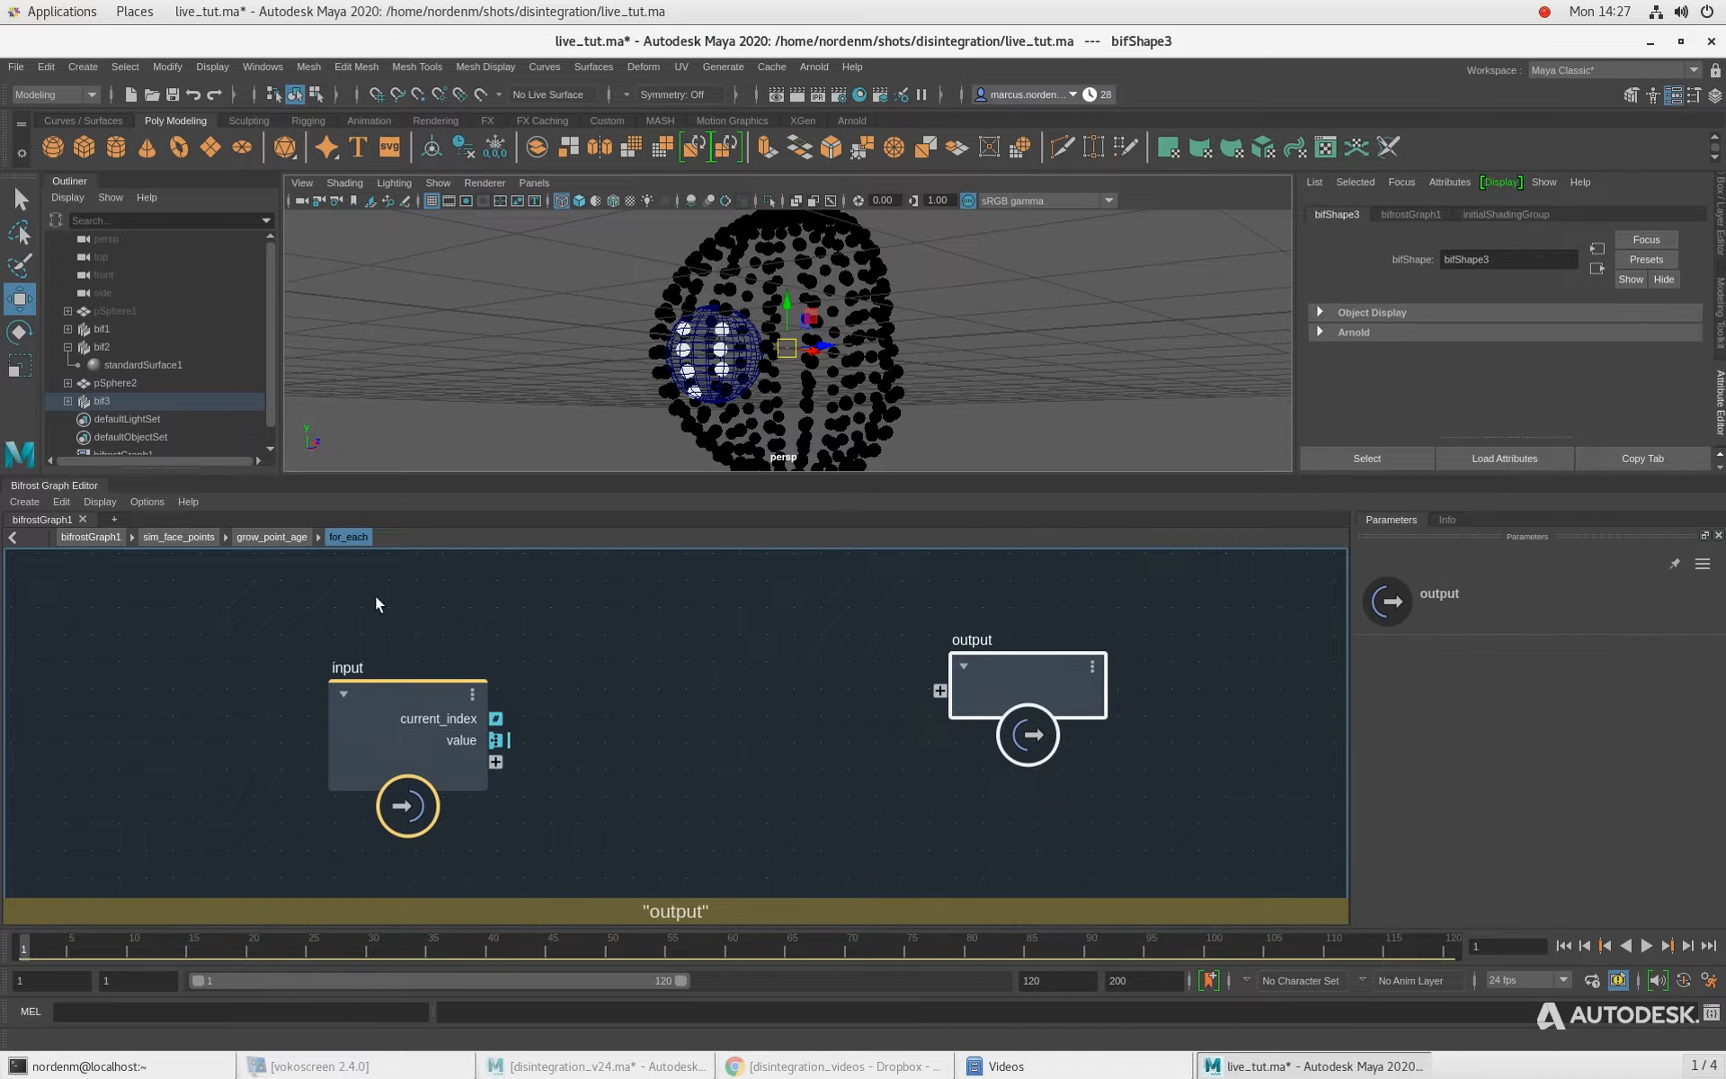
Step: Reopen for_each from the grow_point_age graph and move its output node down, level with the input node
{"action": "left_click", "coordinate": [271, 537]}
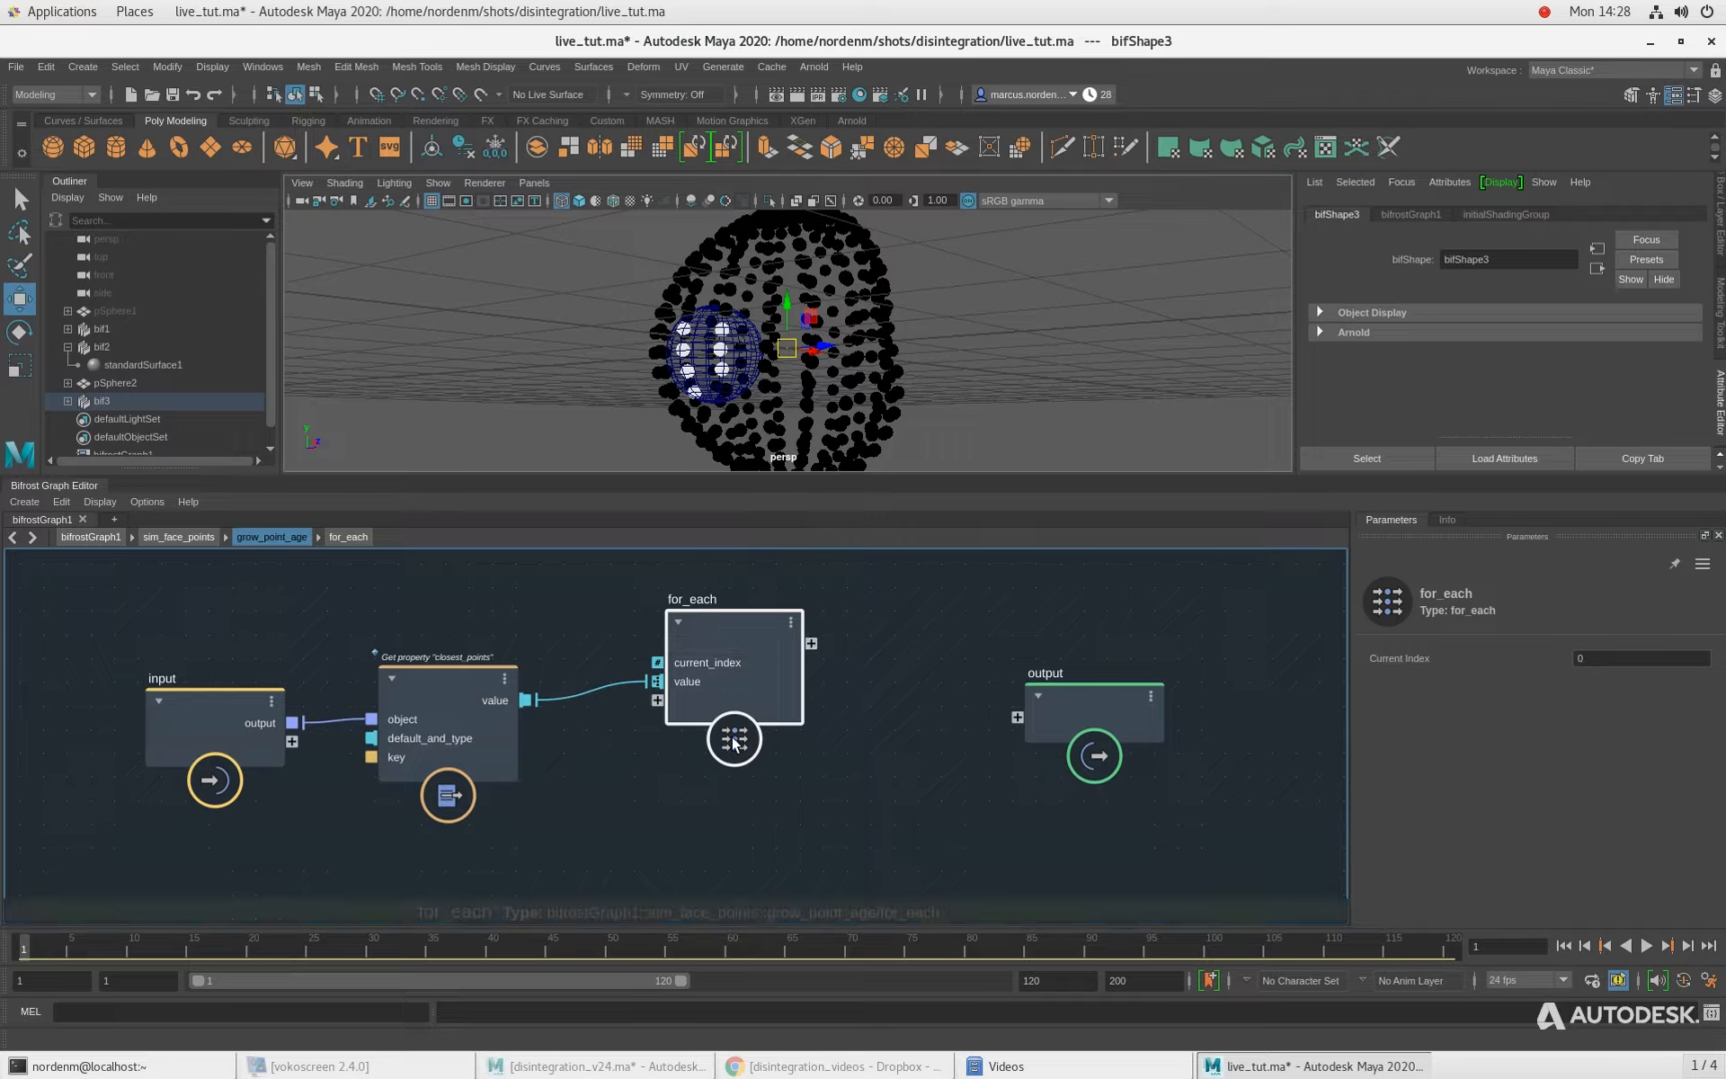
{"action": "double_click", "coordinate": [709, 622]}
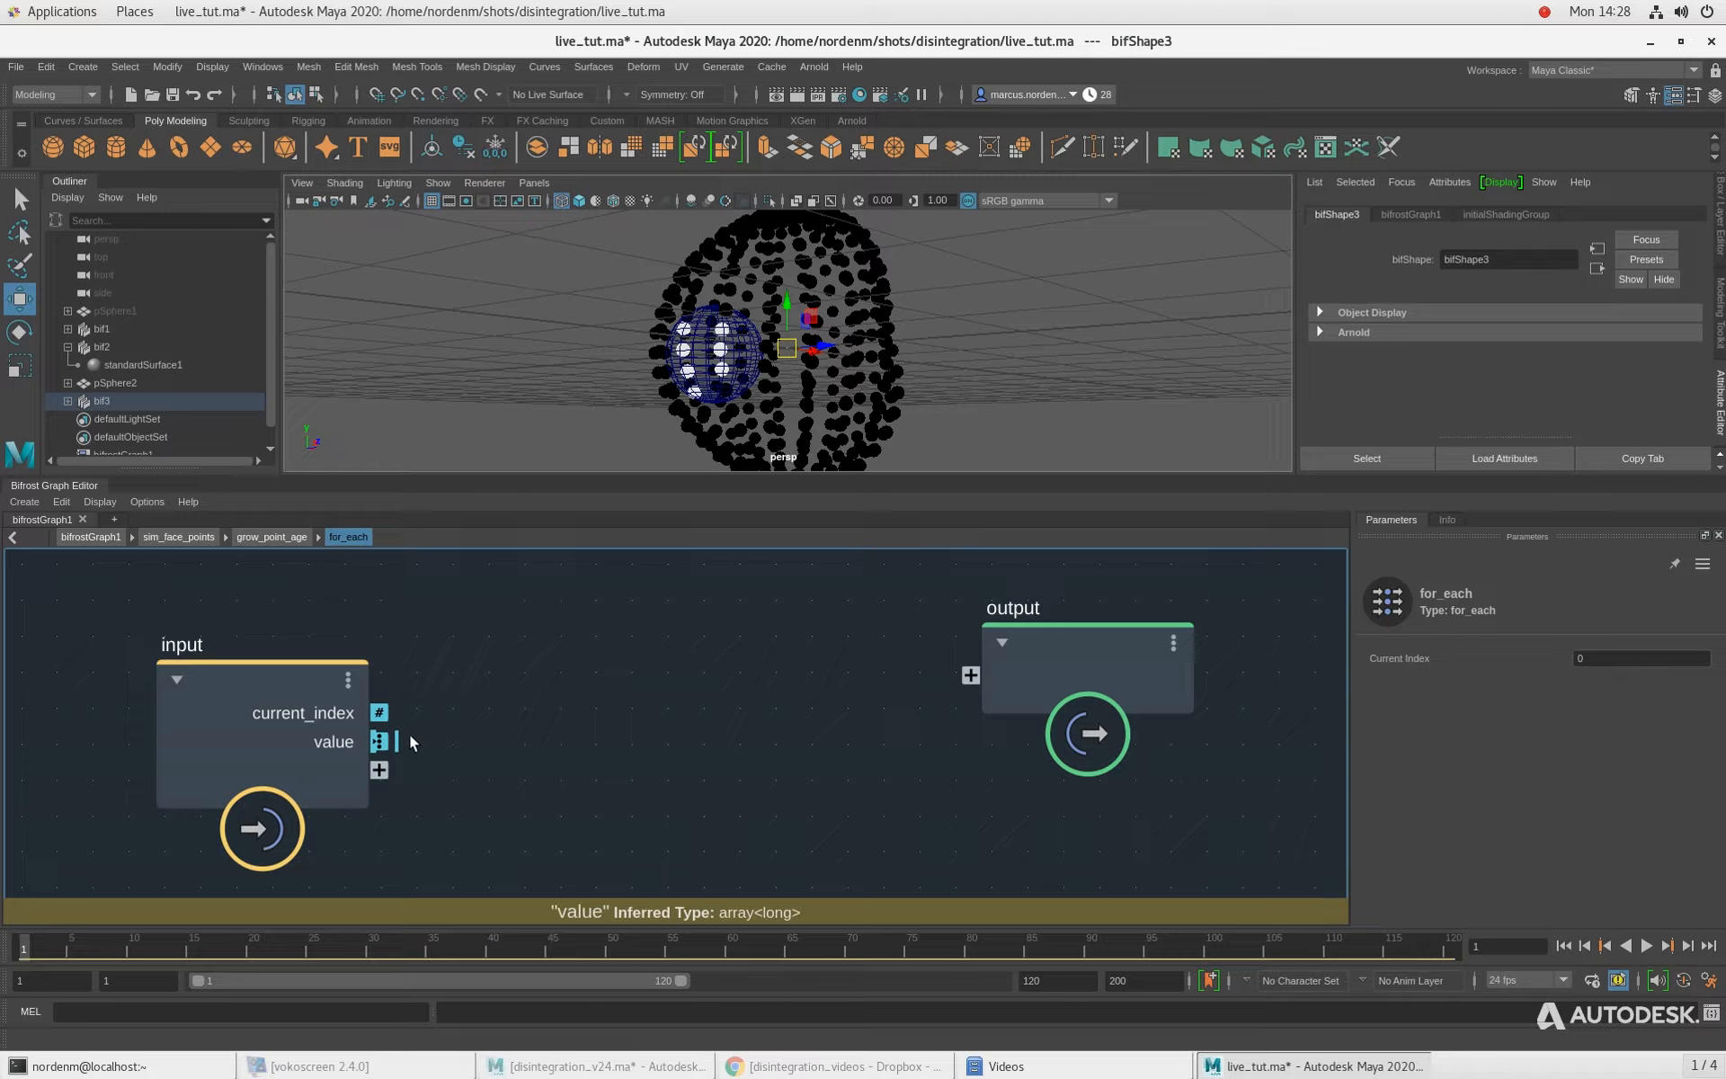
{"action": "left_click_drag", "start_coordinate": [1010, 710], "coordinate": [1047, 752]}
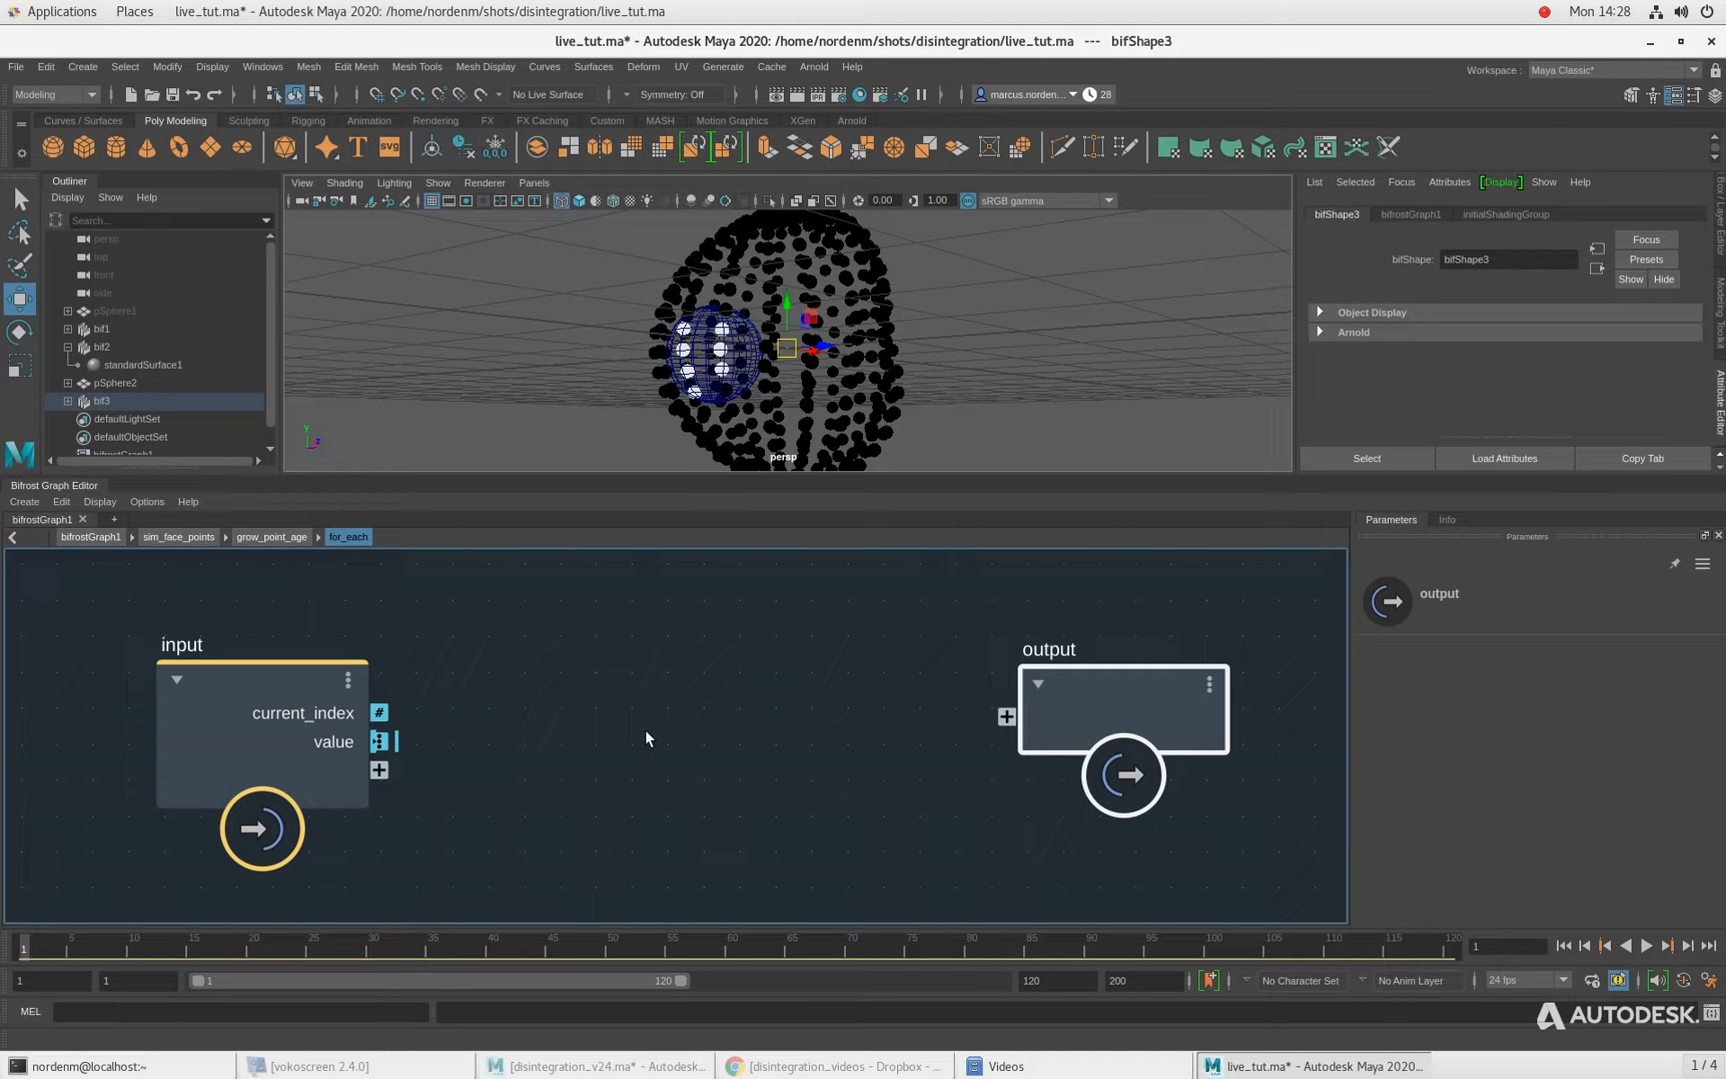
{"action": "left_click_drag", "start_coordinate": [1106, 717], "coordinate": [1106, 748]}
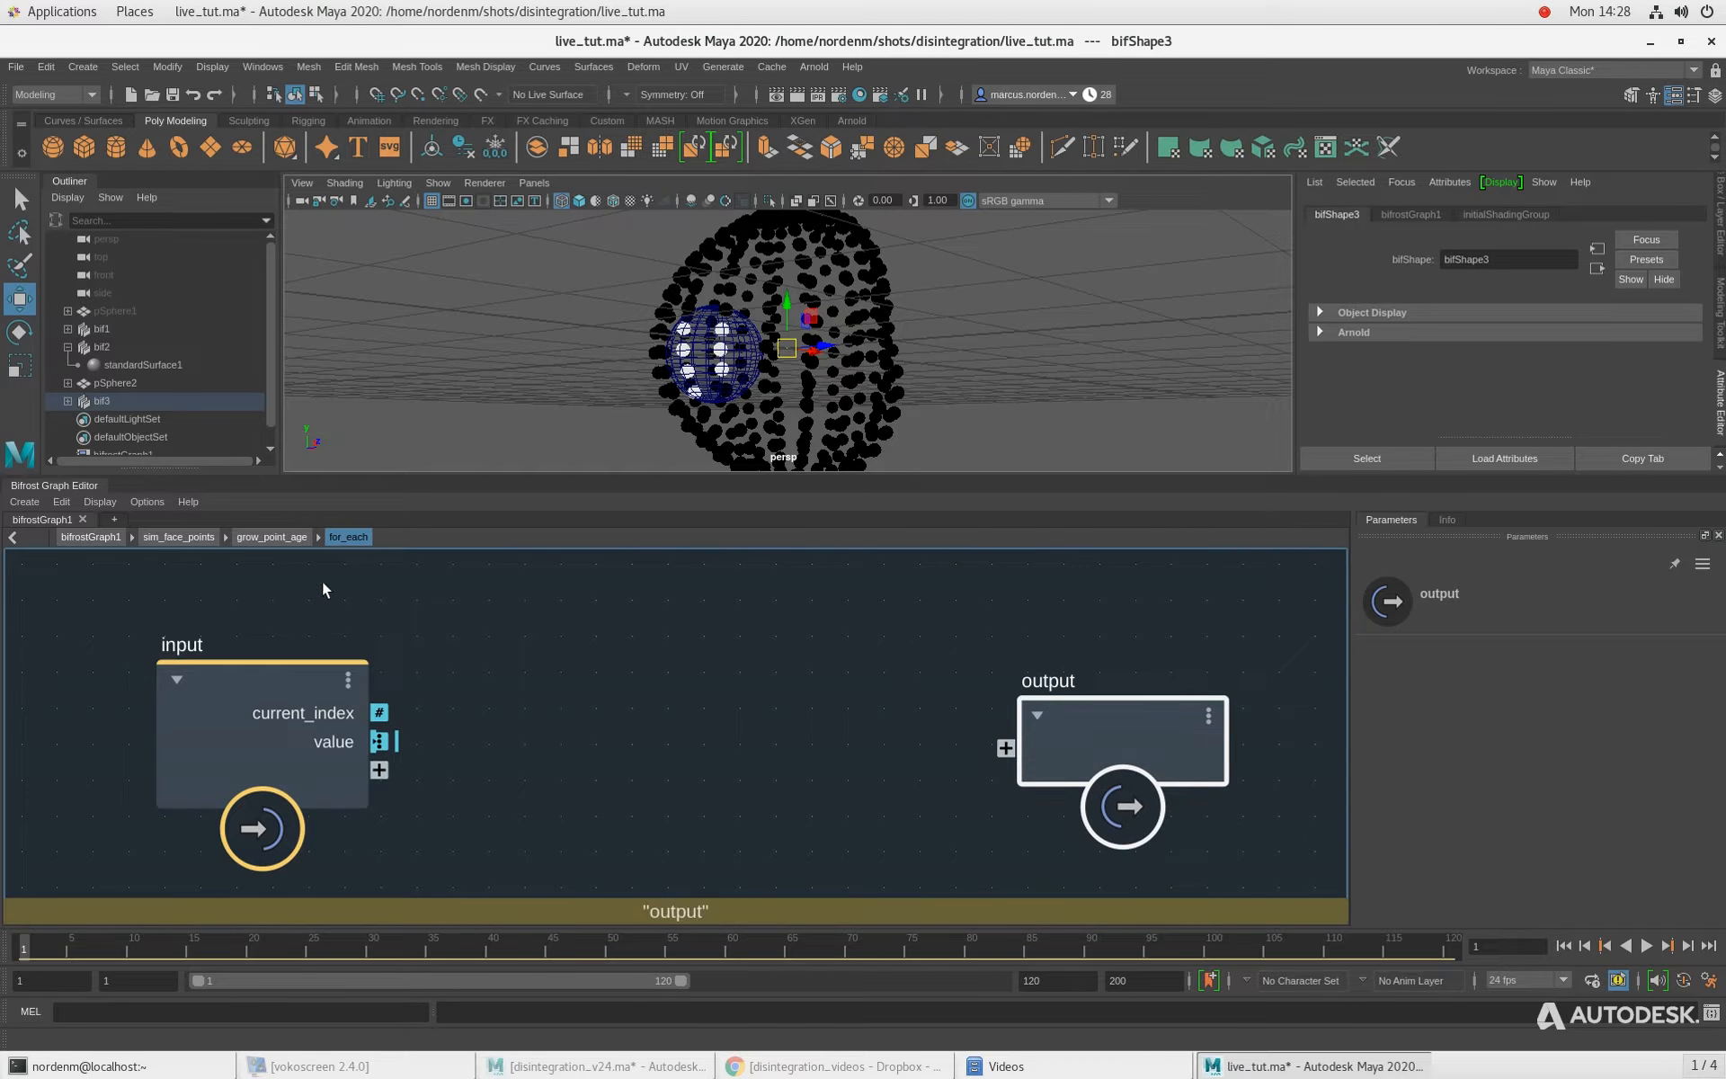
Step: Rename the for_each node's value port in grow_point_age to closest_index
{"action": "left_click", "coordinate": [302, 538]}
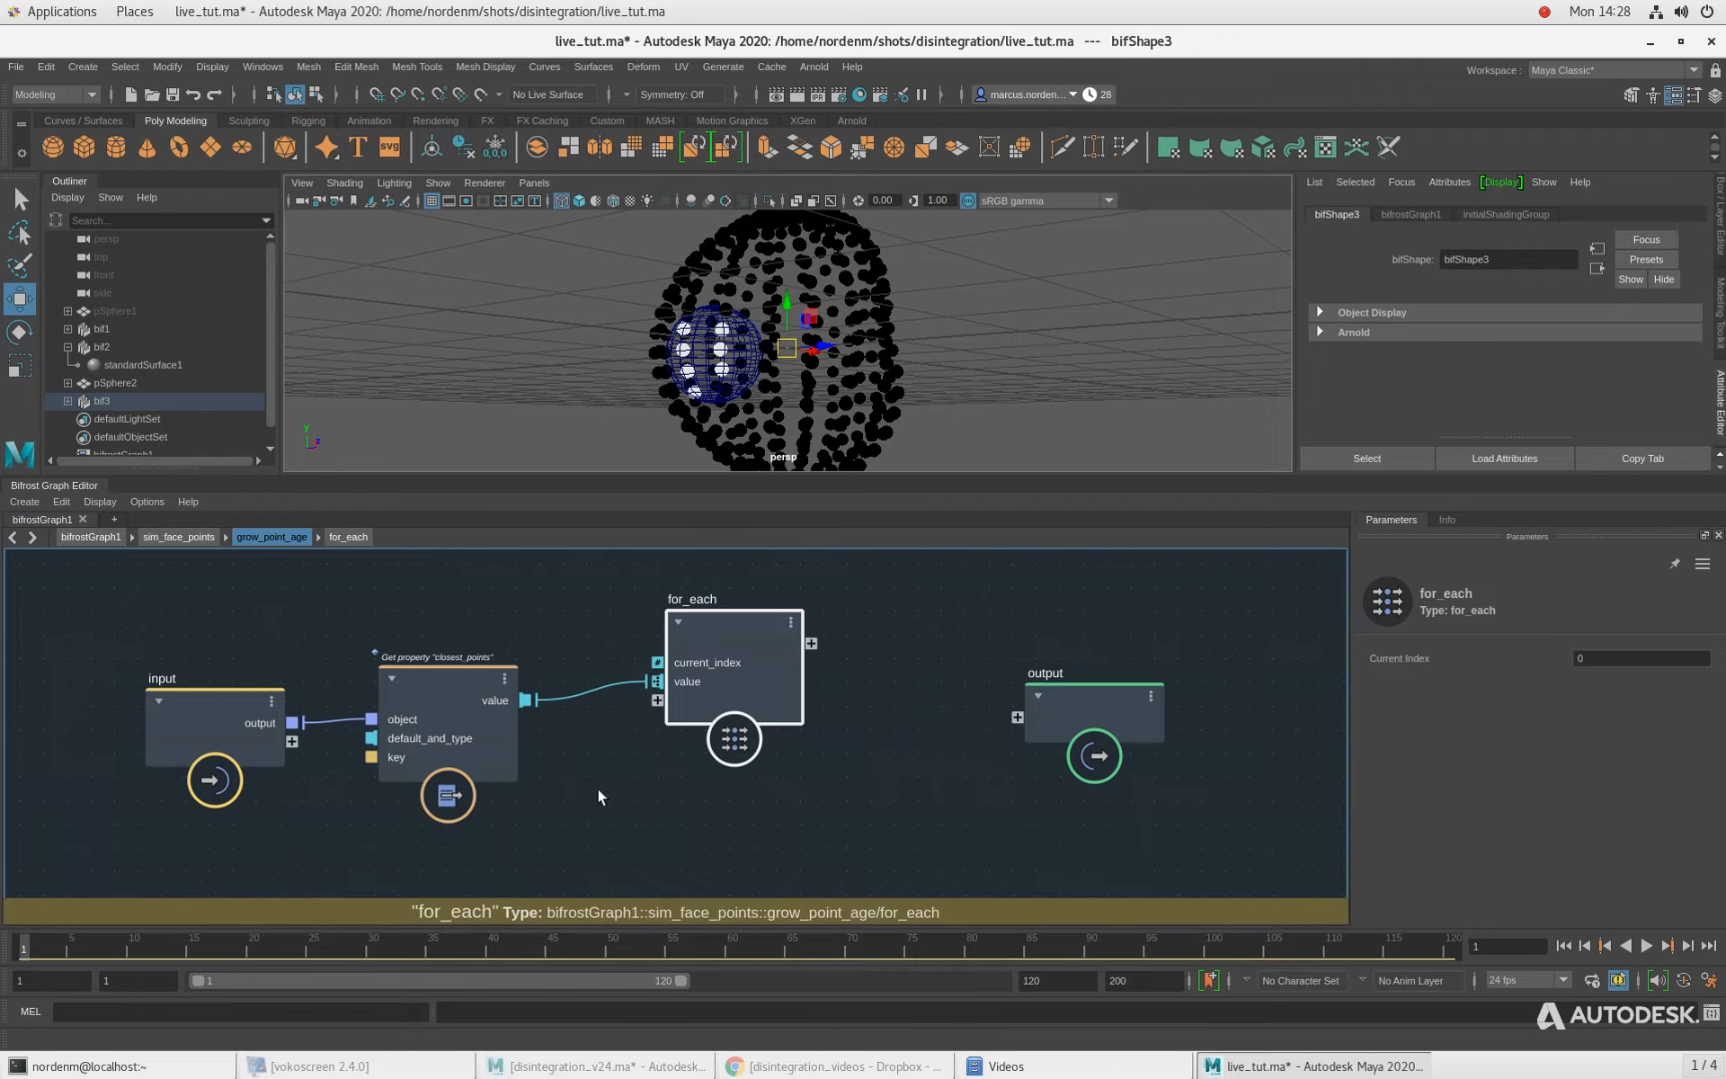
{"action": "right_click", "coordinate": [687, 683]}
{"action": "left_click", "coordinate": [725, 694]}
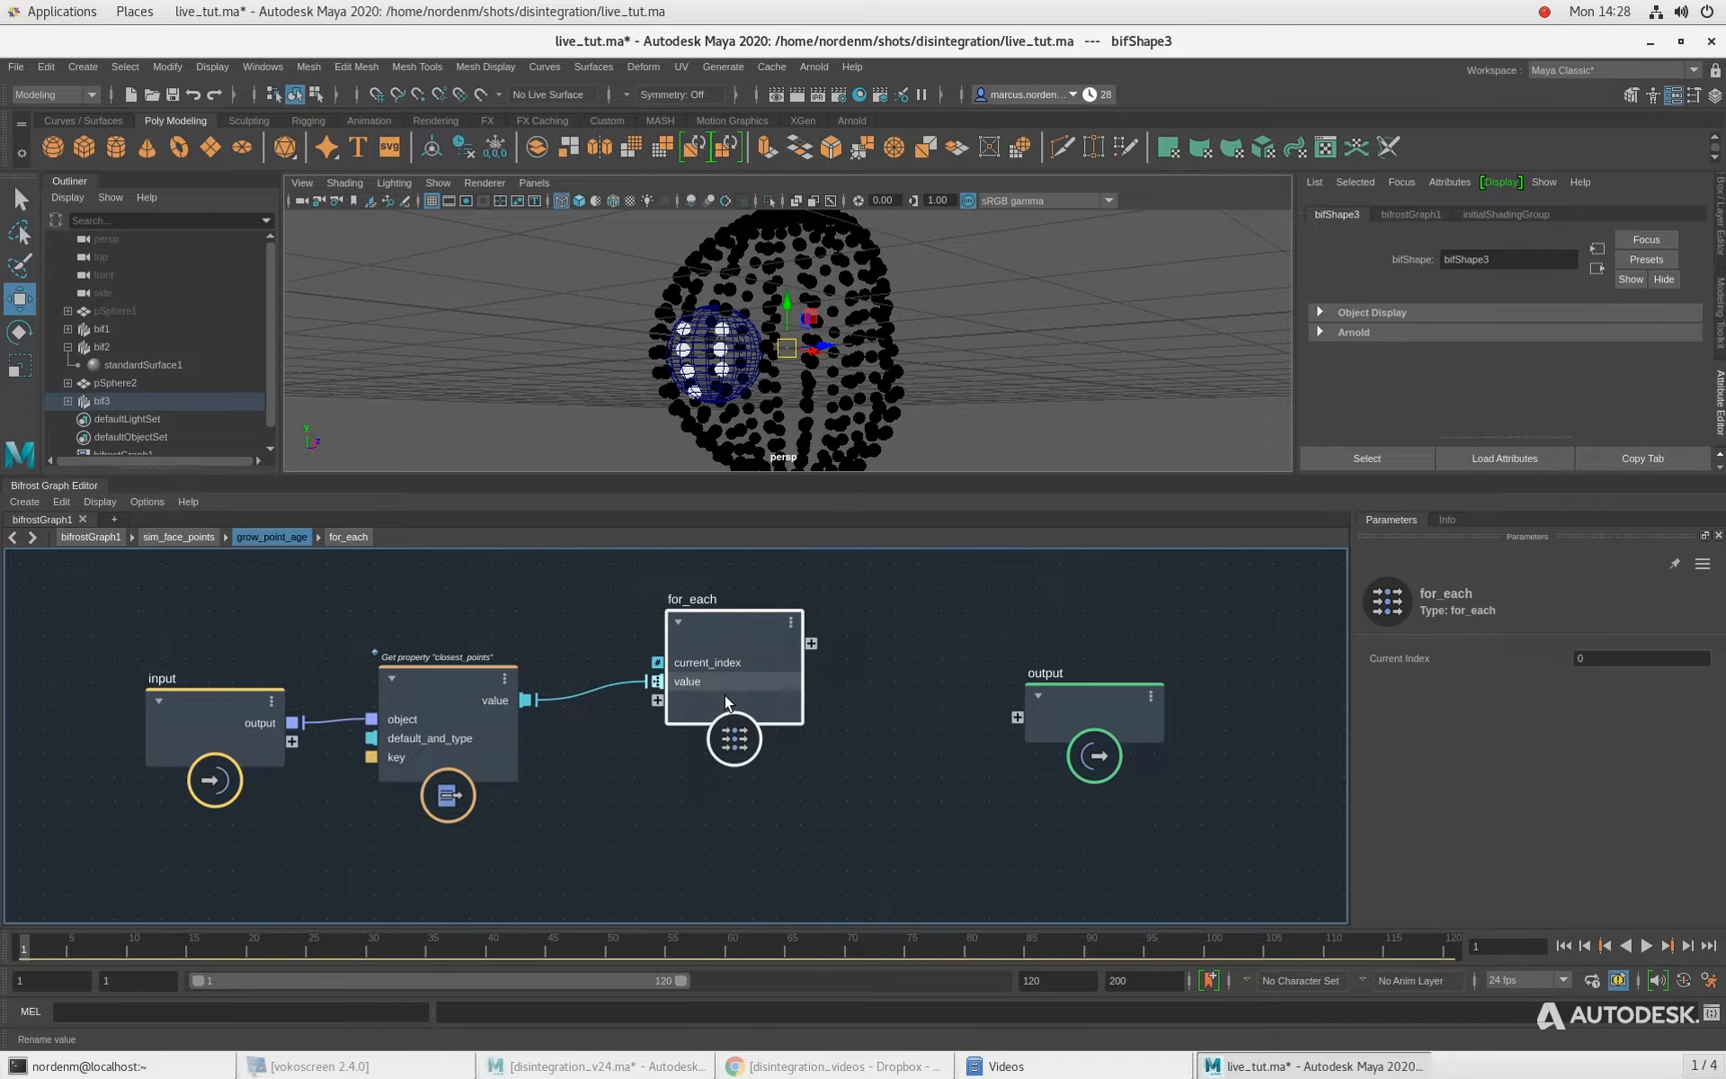
{"action": "type", "text": "closesst"}
{"action": "key", "text": "BackSpace"}
{"action": "key", "text": "BackSpace"}
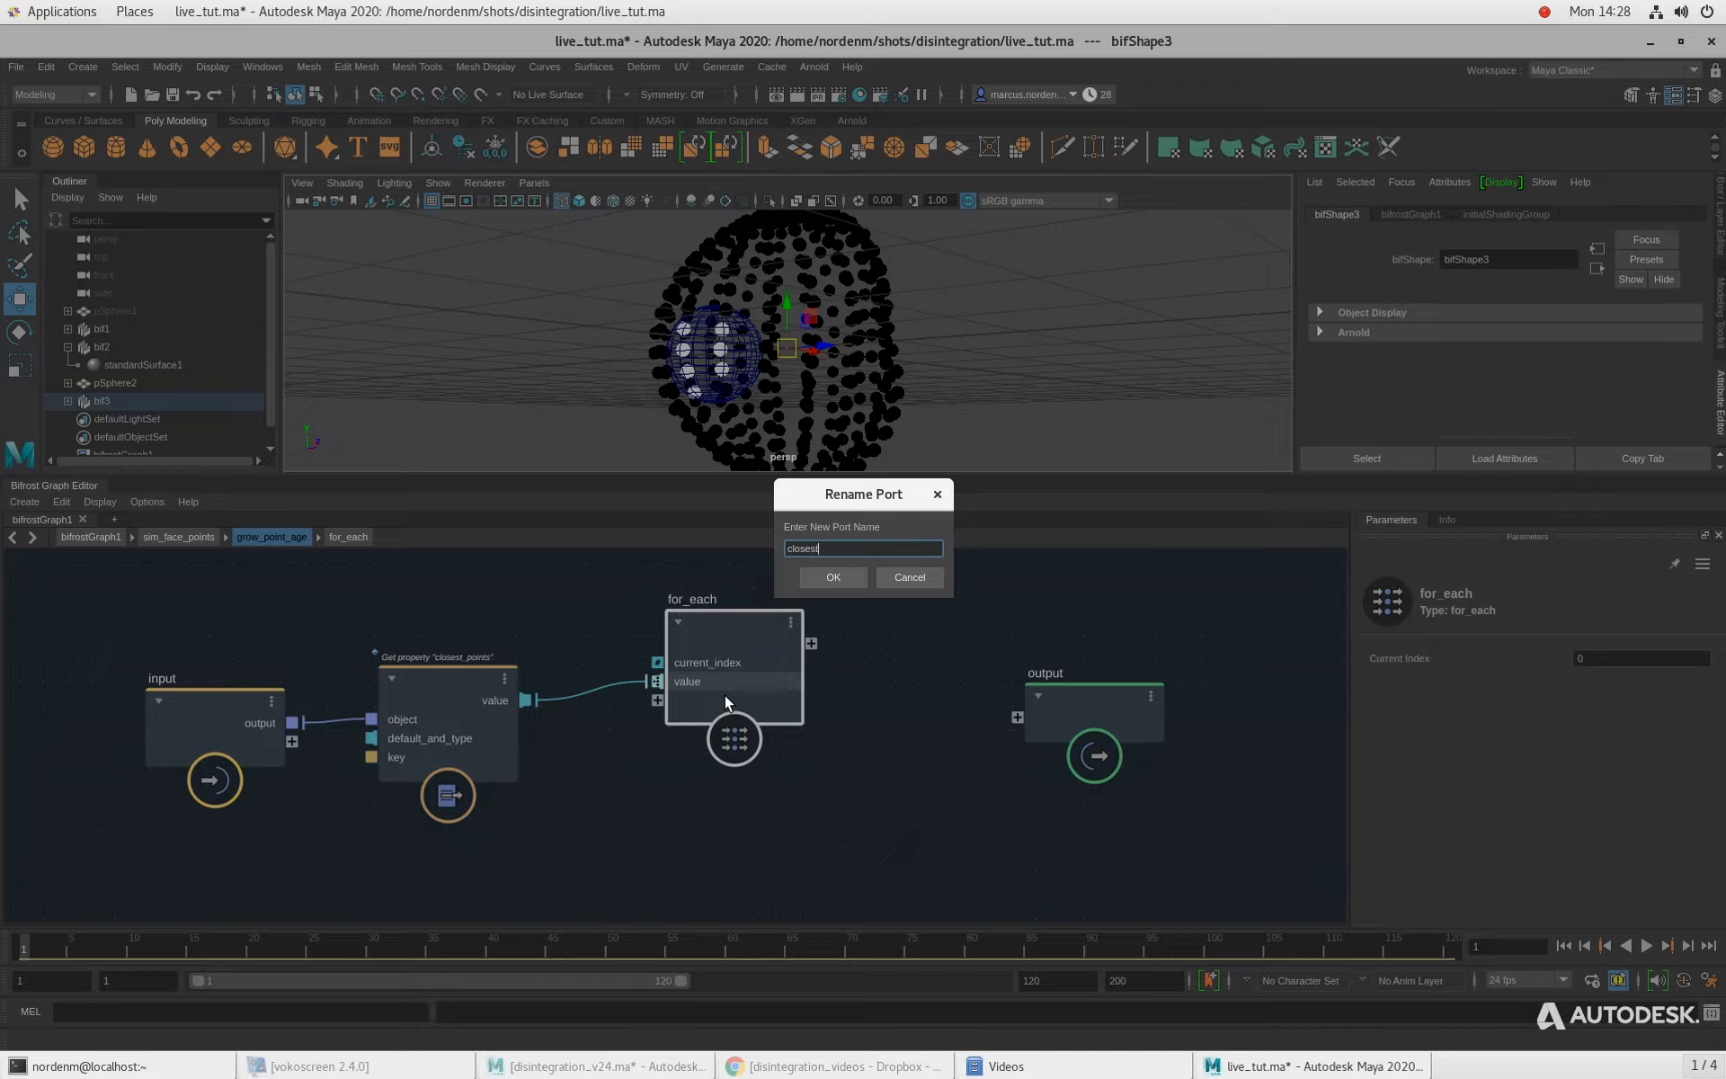
{"action": "type", "text": "t_index"}
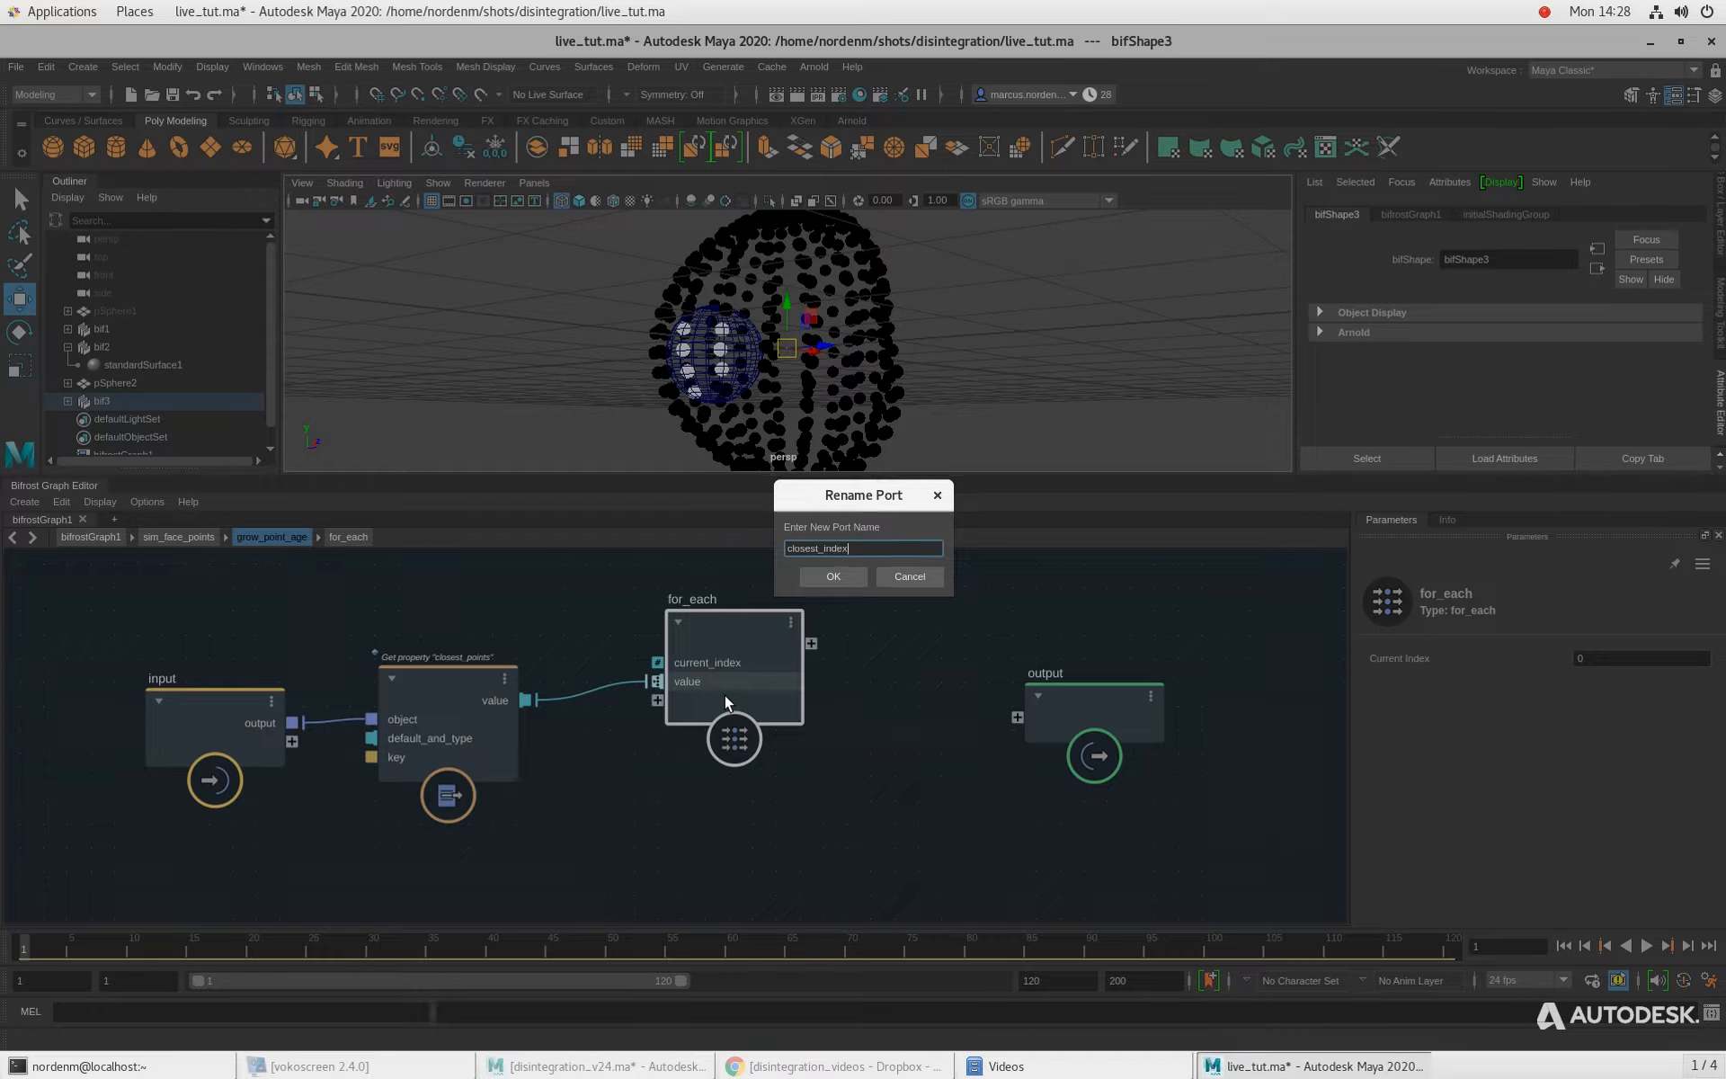
{"action": "key", "text": "Return"}
Step: Add a sum_array node between the input and output nodes inside for_each
{"action": "double_click", "coordinate": [751, 634]}
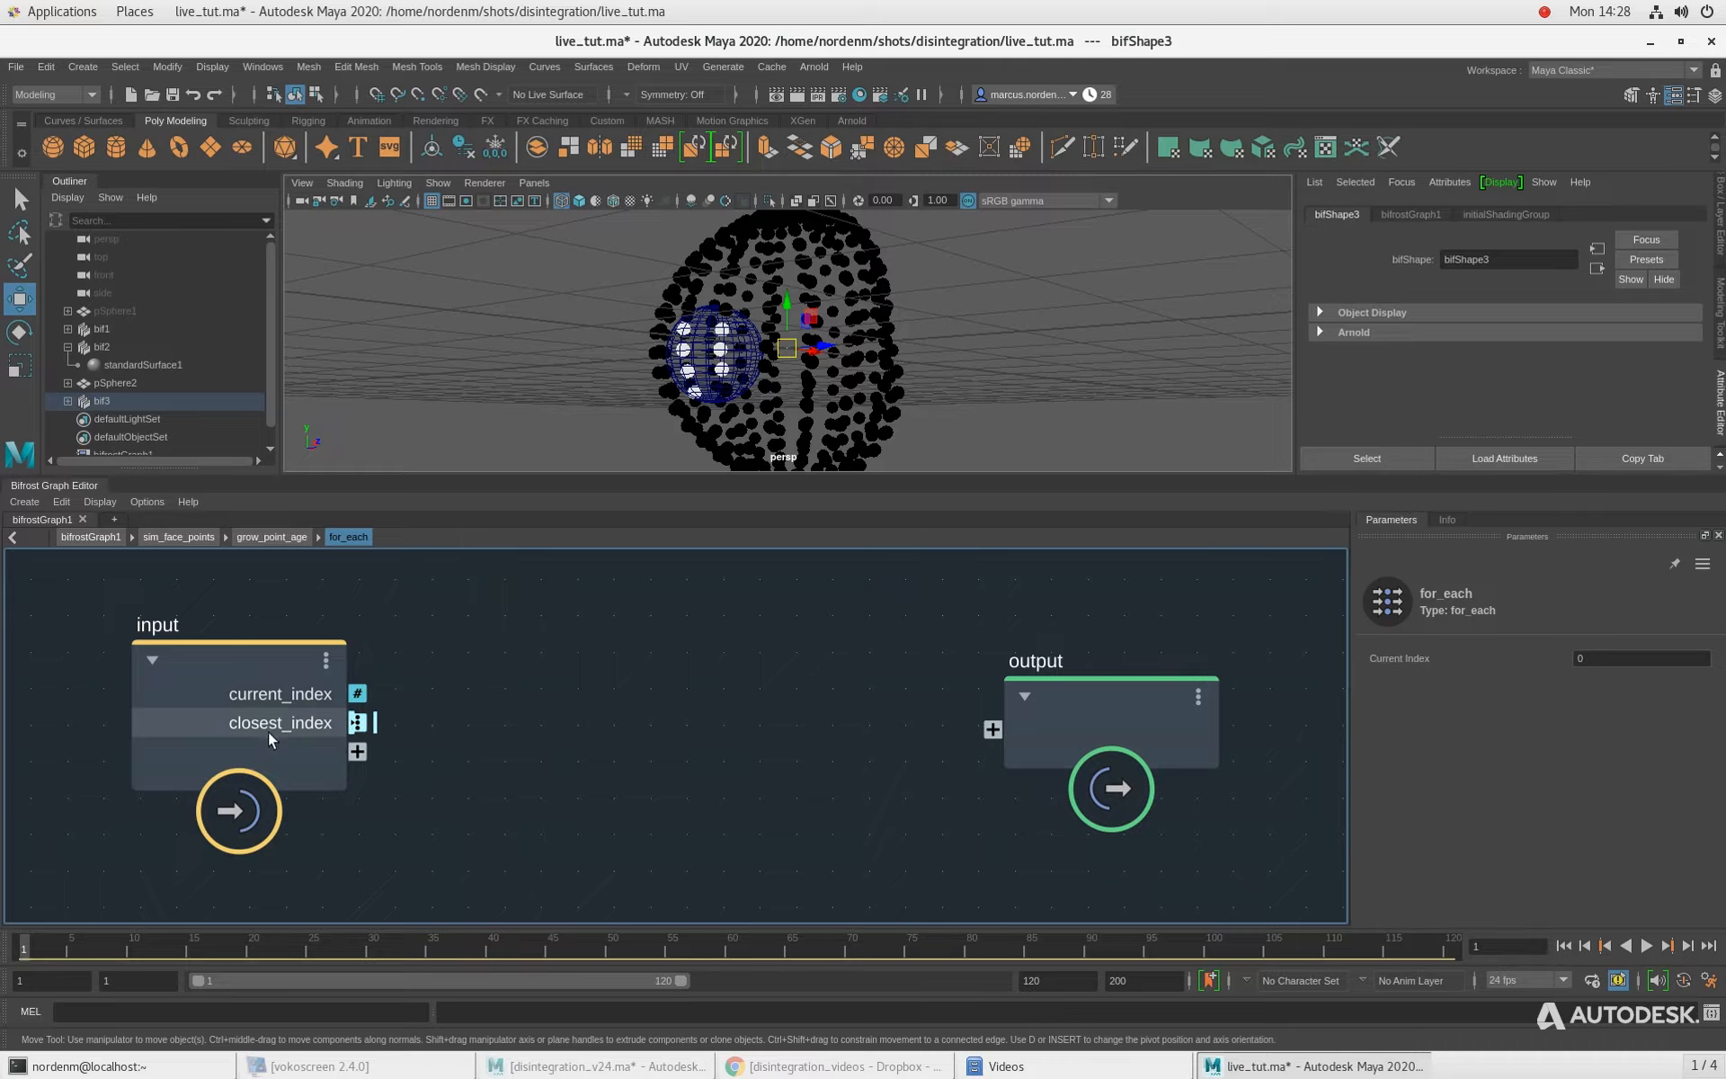
{"action": "scroll", "coordinate": [629, 733], "scroll_direction": "down", "scroll_amount": 1}
{"action": "left_click_drag", "start_coordinate": [1083, 729], "coordinate": [1110, 727]}
{"action": "scroll", "coordinate": [827, 717], "scroll_direction": "down", "scroll_amount": 1}
{"action": "middle_click_drag", "start_coordinate": [802, 707], "coordinate": [761, 726], "text": "alt"}
{"action": "left_click", "coordinate": [703, 688]}
{"action": "key", "text": "Tab"}
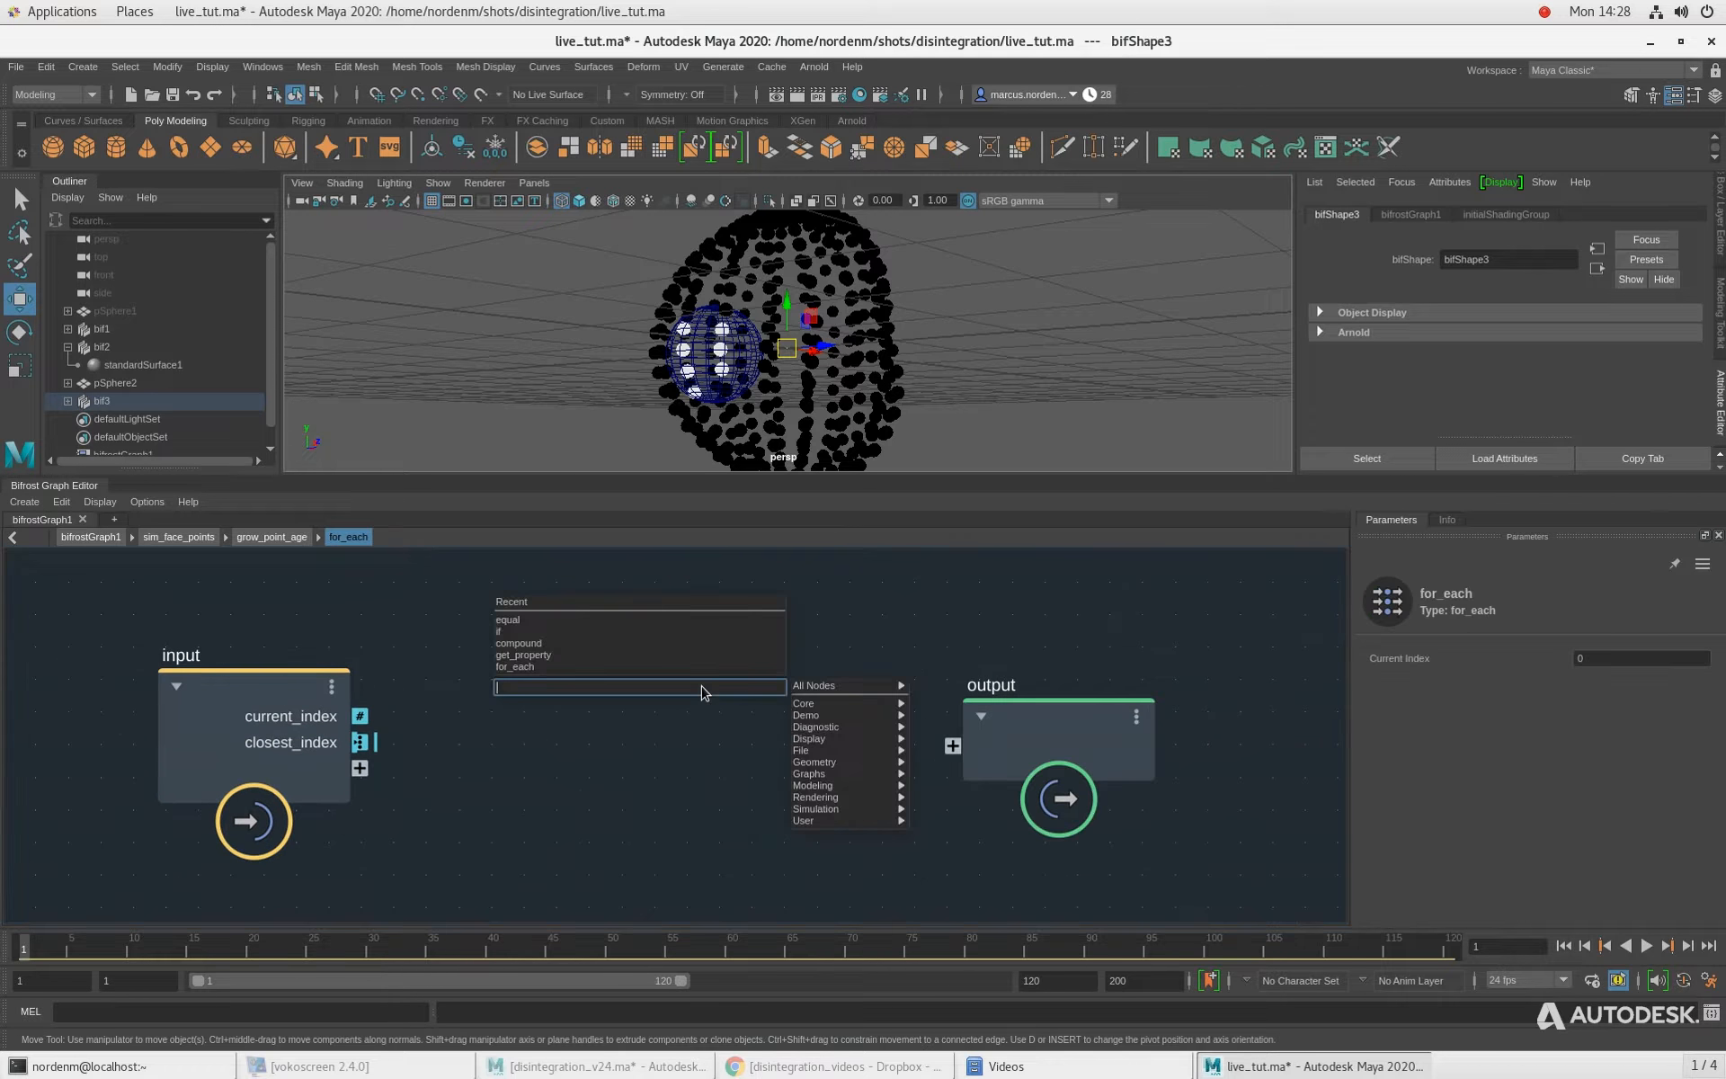
{"action": "type", "text": "sum"}
{"action": "key", "text": "Down"}
{"action": "key", "text": "Return"}
Step: Move the input node farther from sum_array and raise sum_array above the input-output row
{"action": "right_click_drag", "start_coordinate": [419, 714], "coordinate": [463, 716], "text": "alt"}
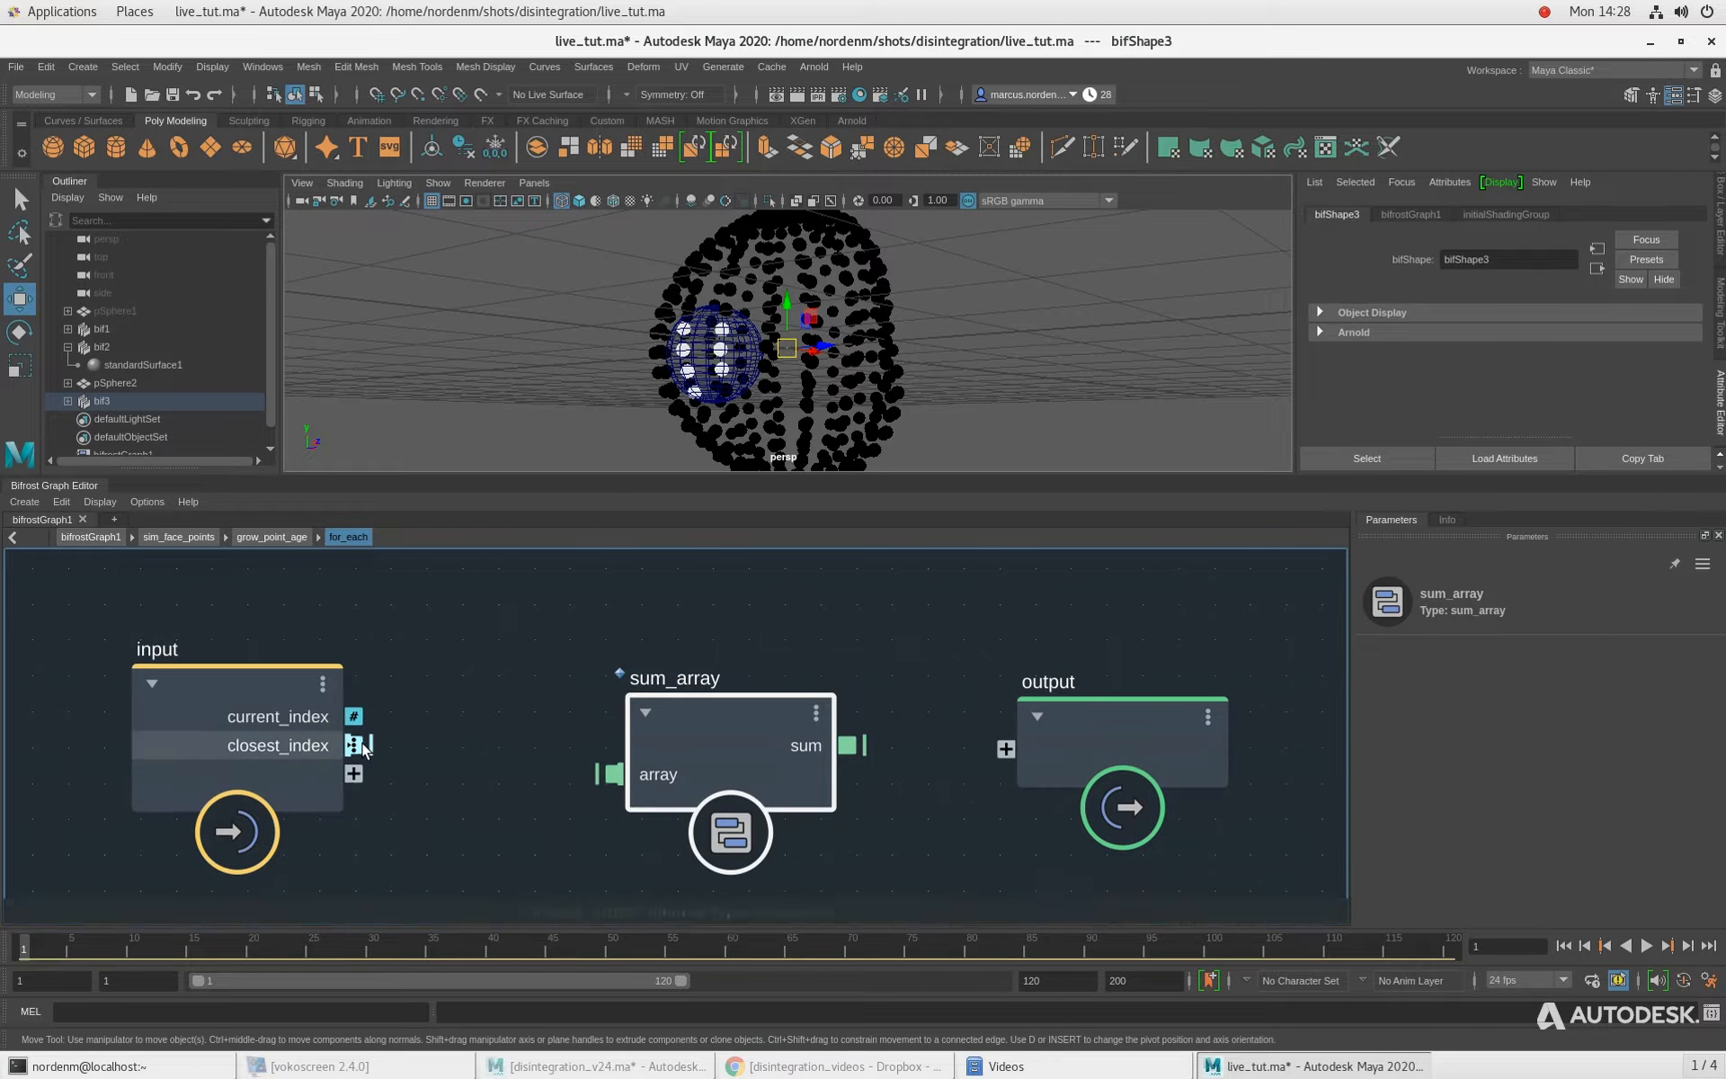
{"action": "right_click_drag", "start_coordinate": [680, 683], "coordinate": [464, 716], "text": "alt"}
{"action": "left_click_drag", "start_coordinate": [411, 710], "coordinate": [320, 721]}
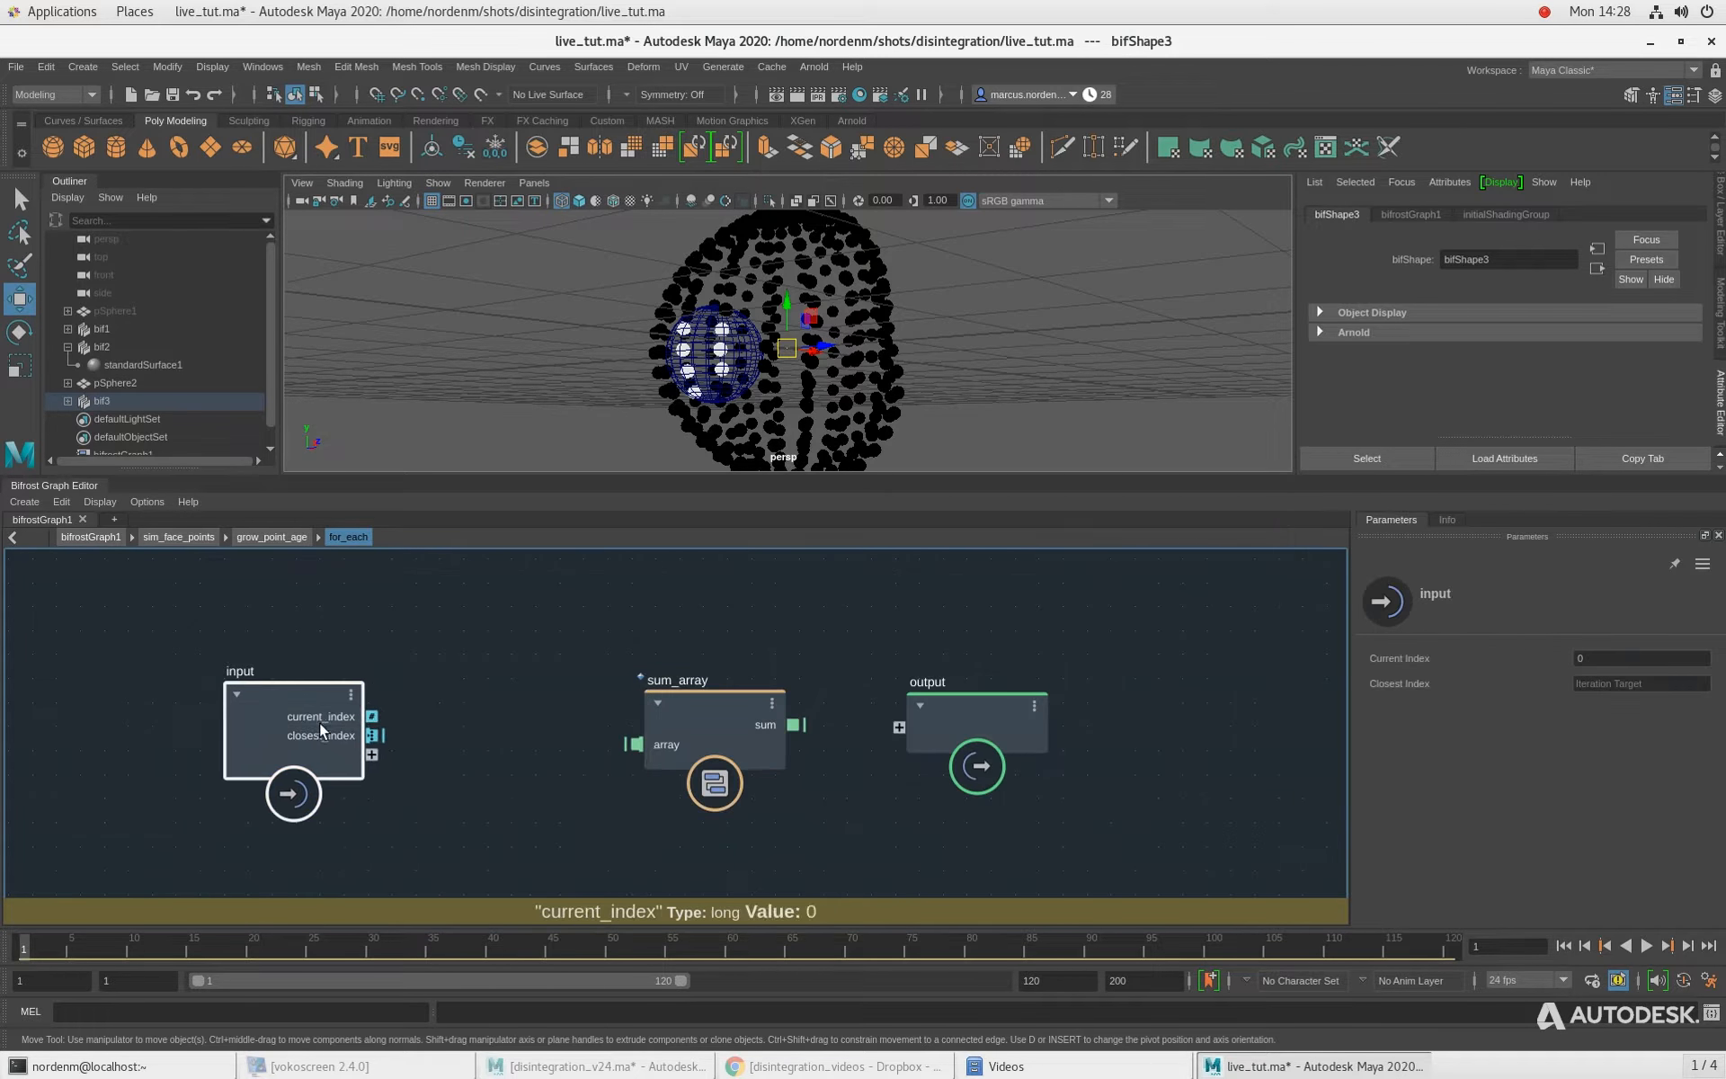
{"action": "left_click_drag", "start_coordinate": [727, 710], "coordinate": [747, 654]}
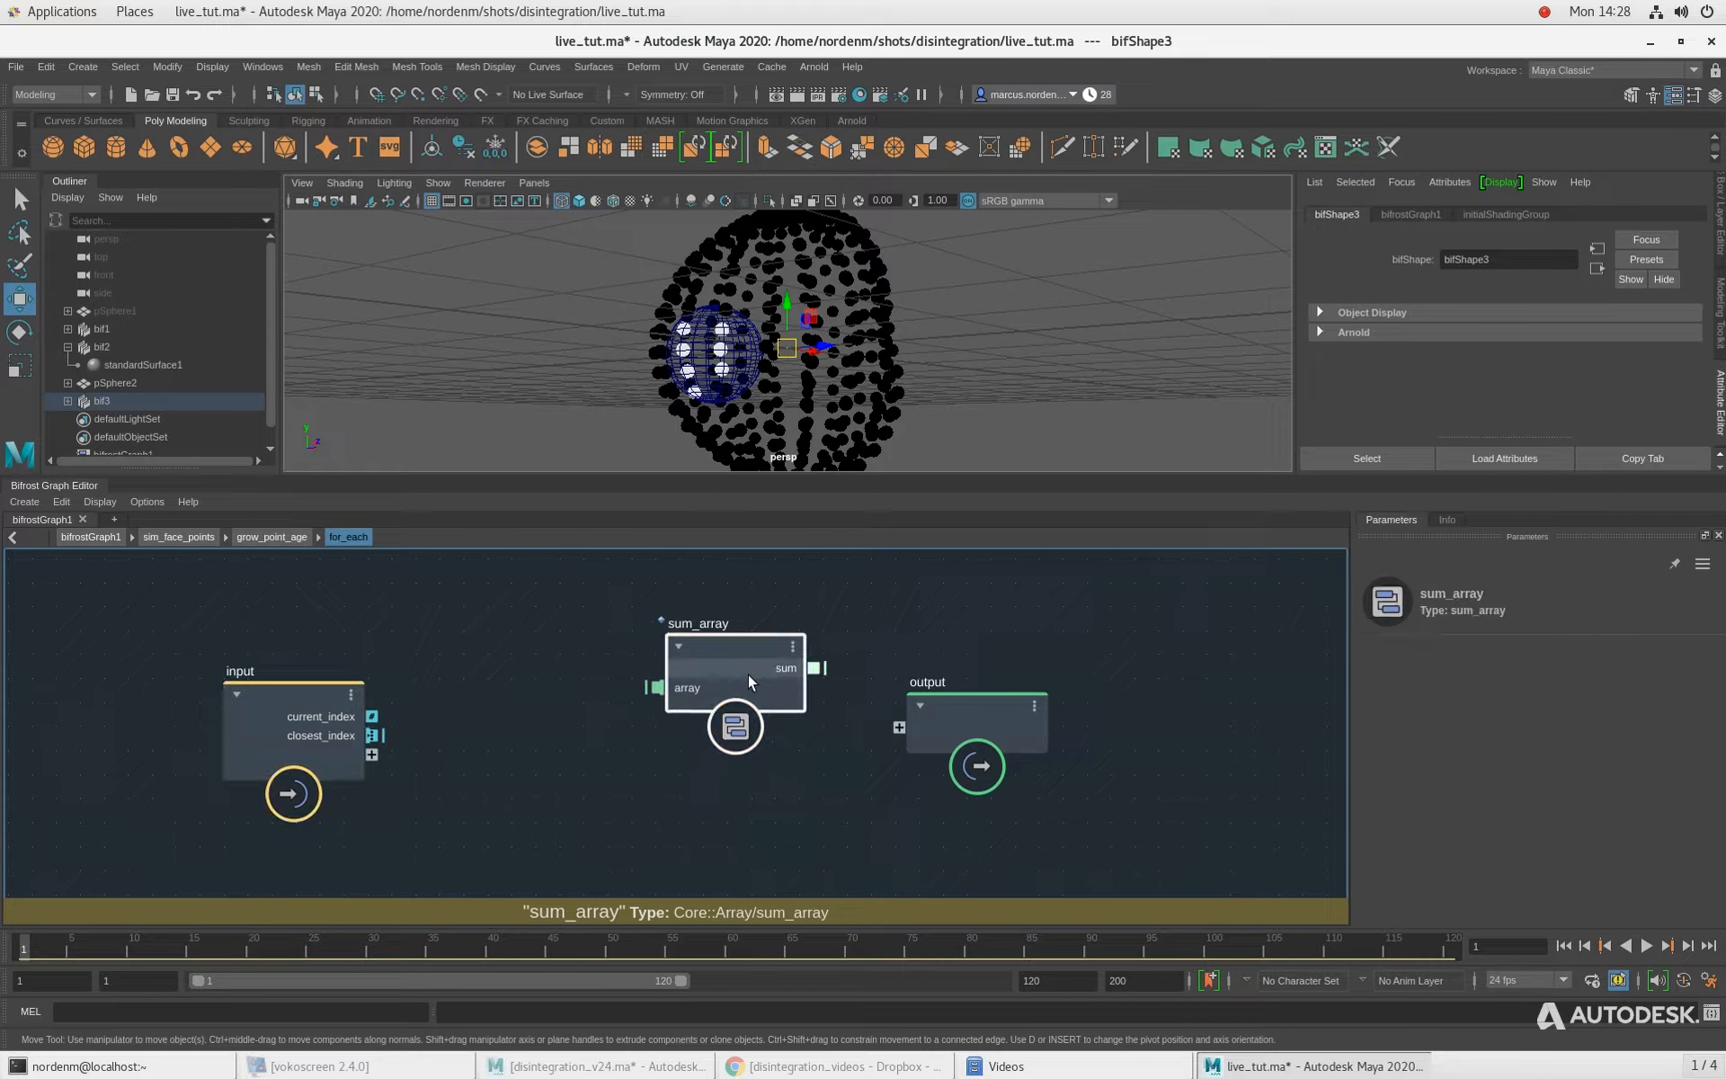
Step: Add a get_geo_property node in the grow_point_age graph and move the get_property node up to make room
{"action": "left_click", "coordinate": [274, 537]}
{"action": "key", "text": "Tab"}
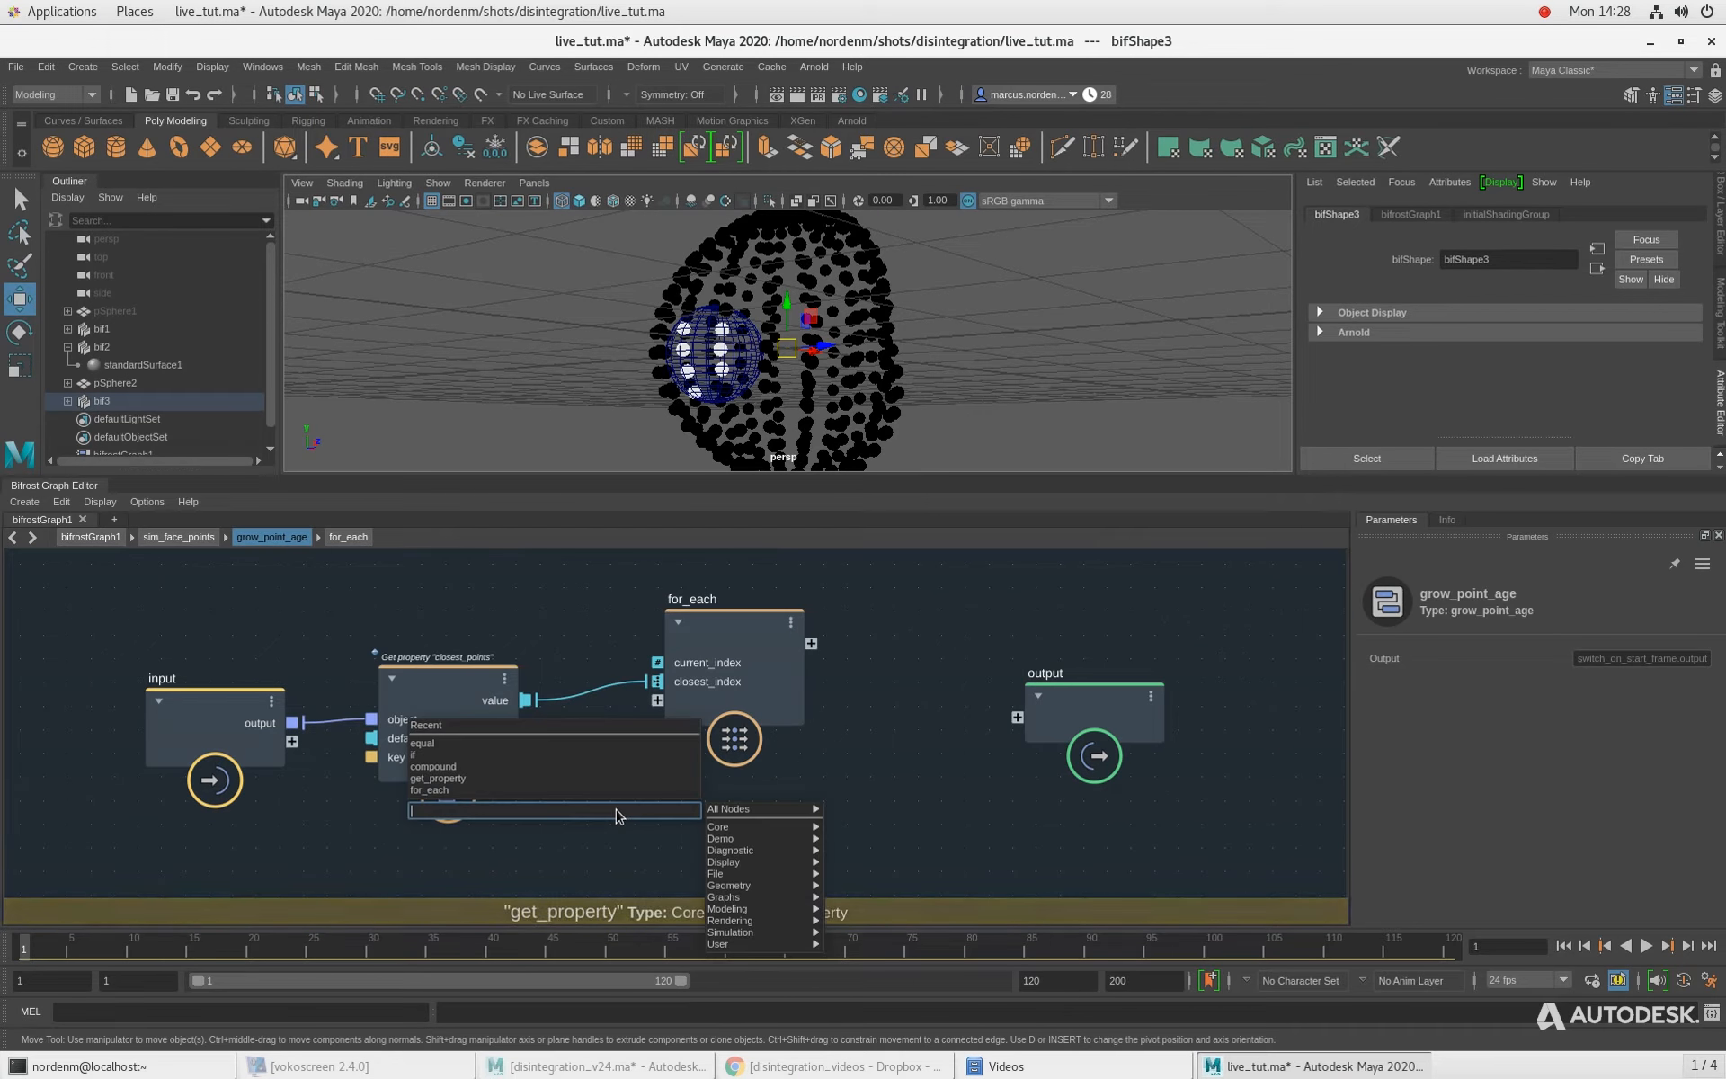
{"action": "type", "text": "get_geo"}
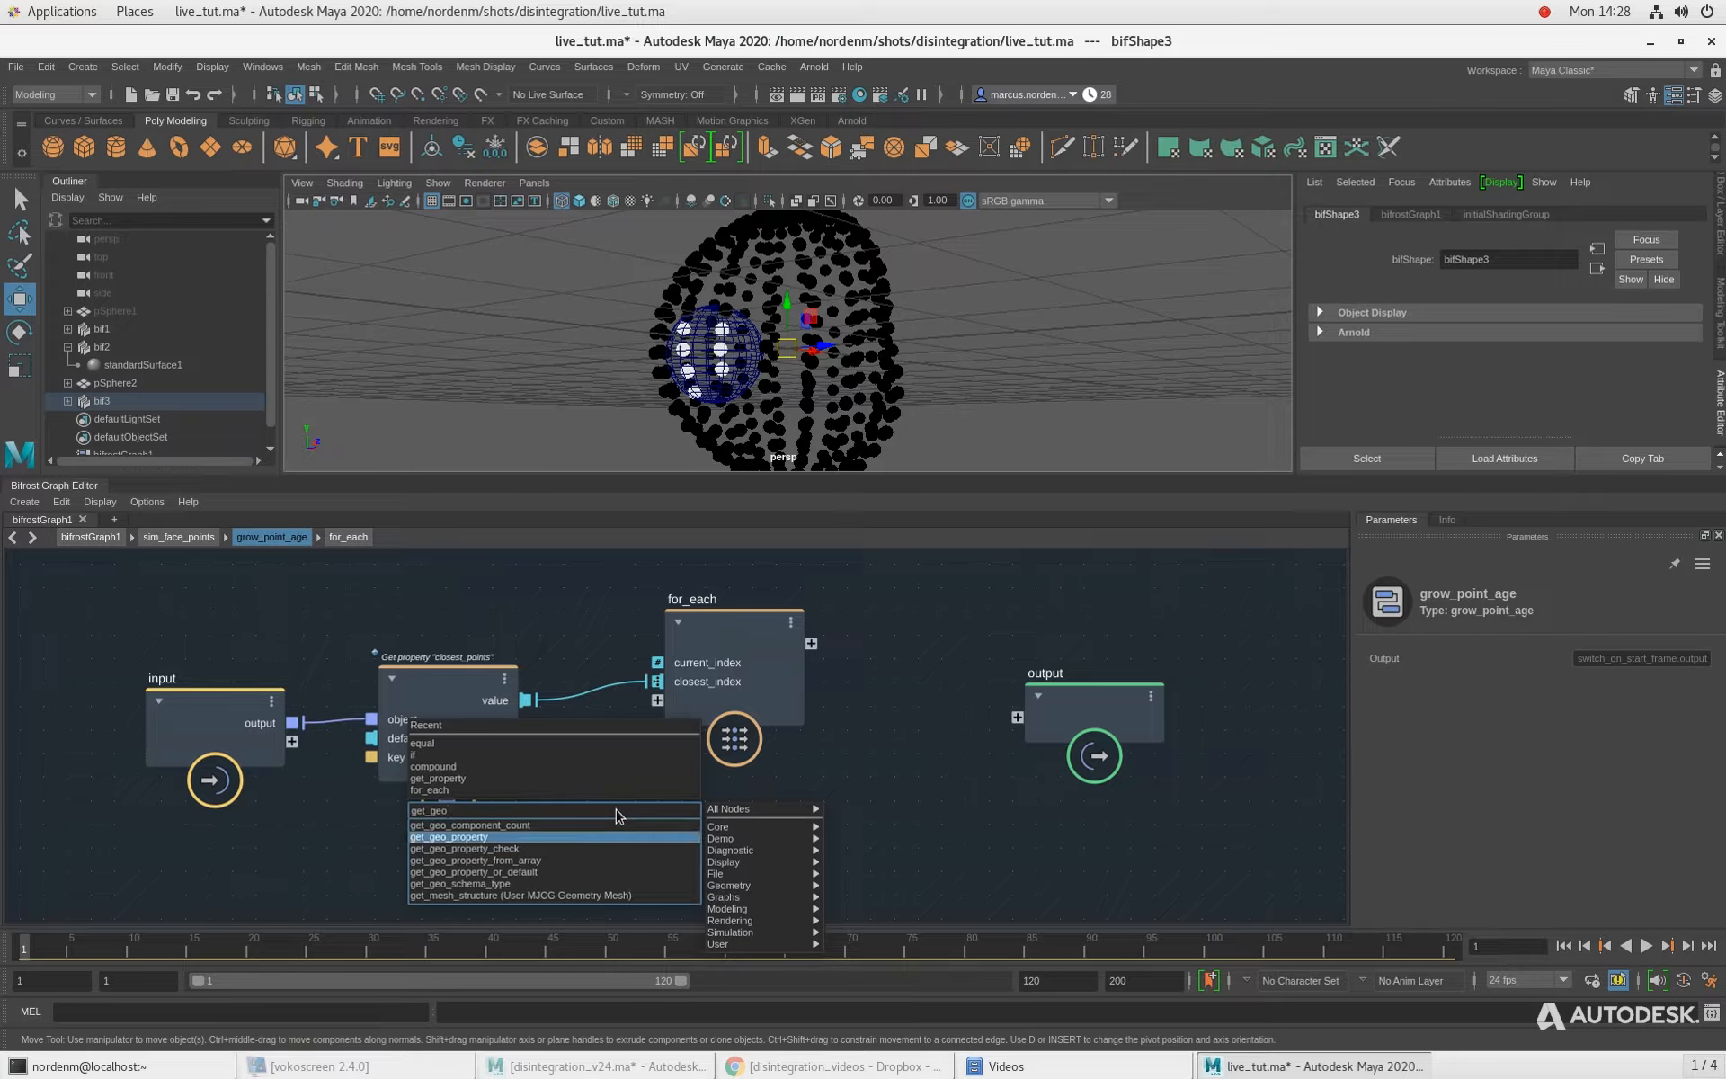
{"action": "key", "text": "Return"}
{"action": "left_click_drag", "start_coordinate": [485, 779], "coordinate": [506, 658]}
Step: Place get_geo_property below get_property, connect the input's output to its geometry port, and set its property to point_age
{"action": "left_click_drag", "start_coordinate": [569, 866], "coordinate": [444, 784]}
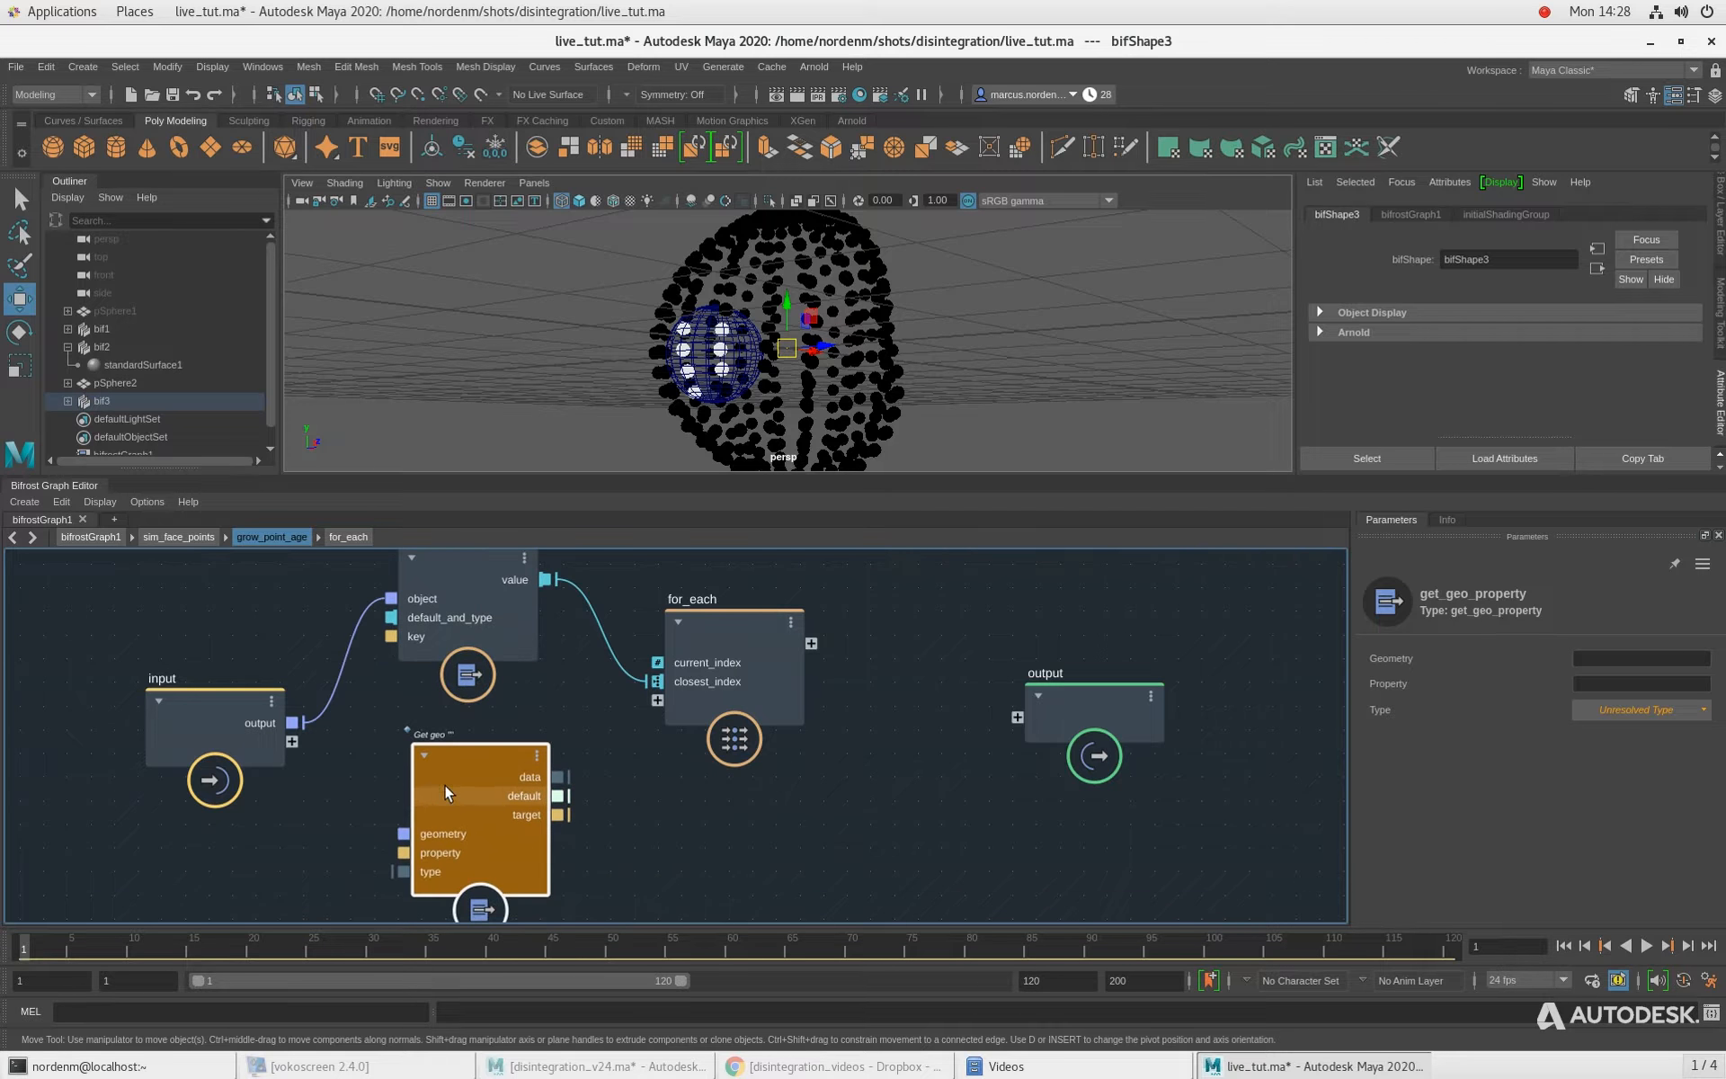
{"action": "left_click_drag", "start_coordinate": [293, 722], "coordinate": [429, 791]}
{"action": "left_click", "coordinate": [1608, 683]}
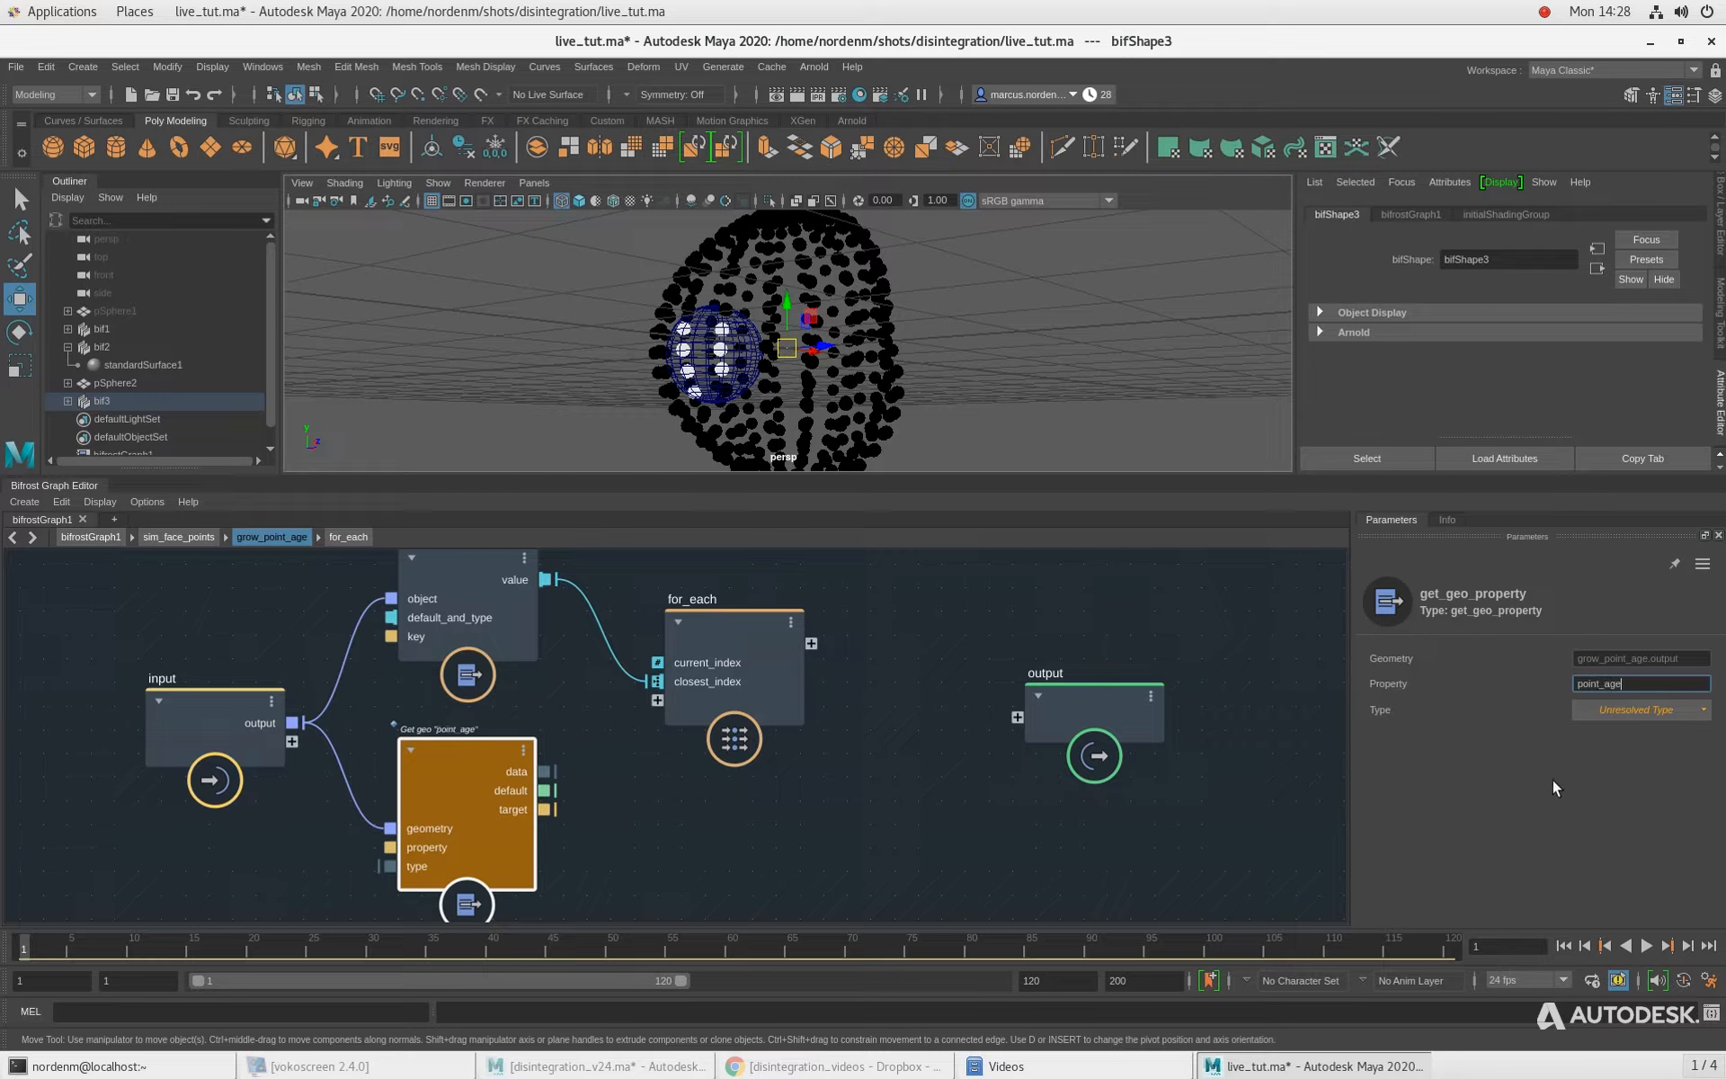
Step: Set get_geo_property's type to array<float> and connect its data output to a new for_each input port named point_age
{"action": "left_click", "coordinate": [1609, 708]}
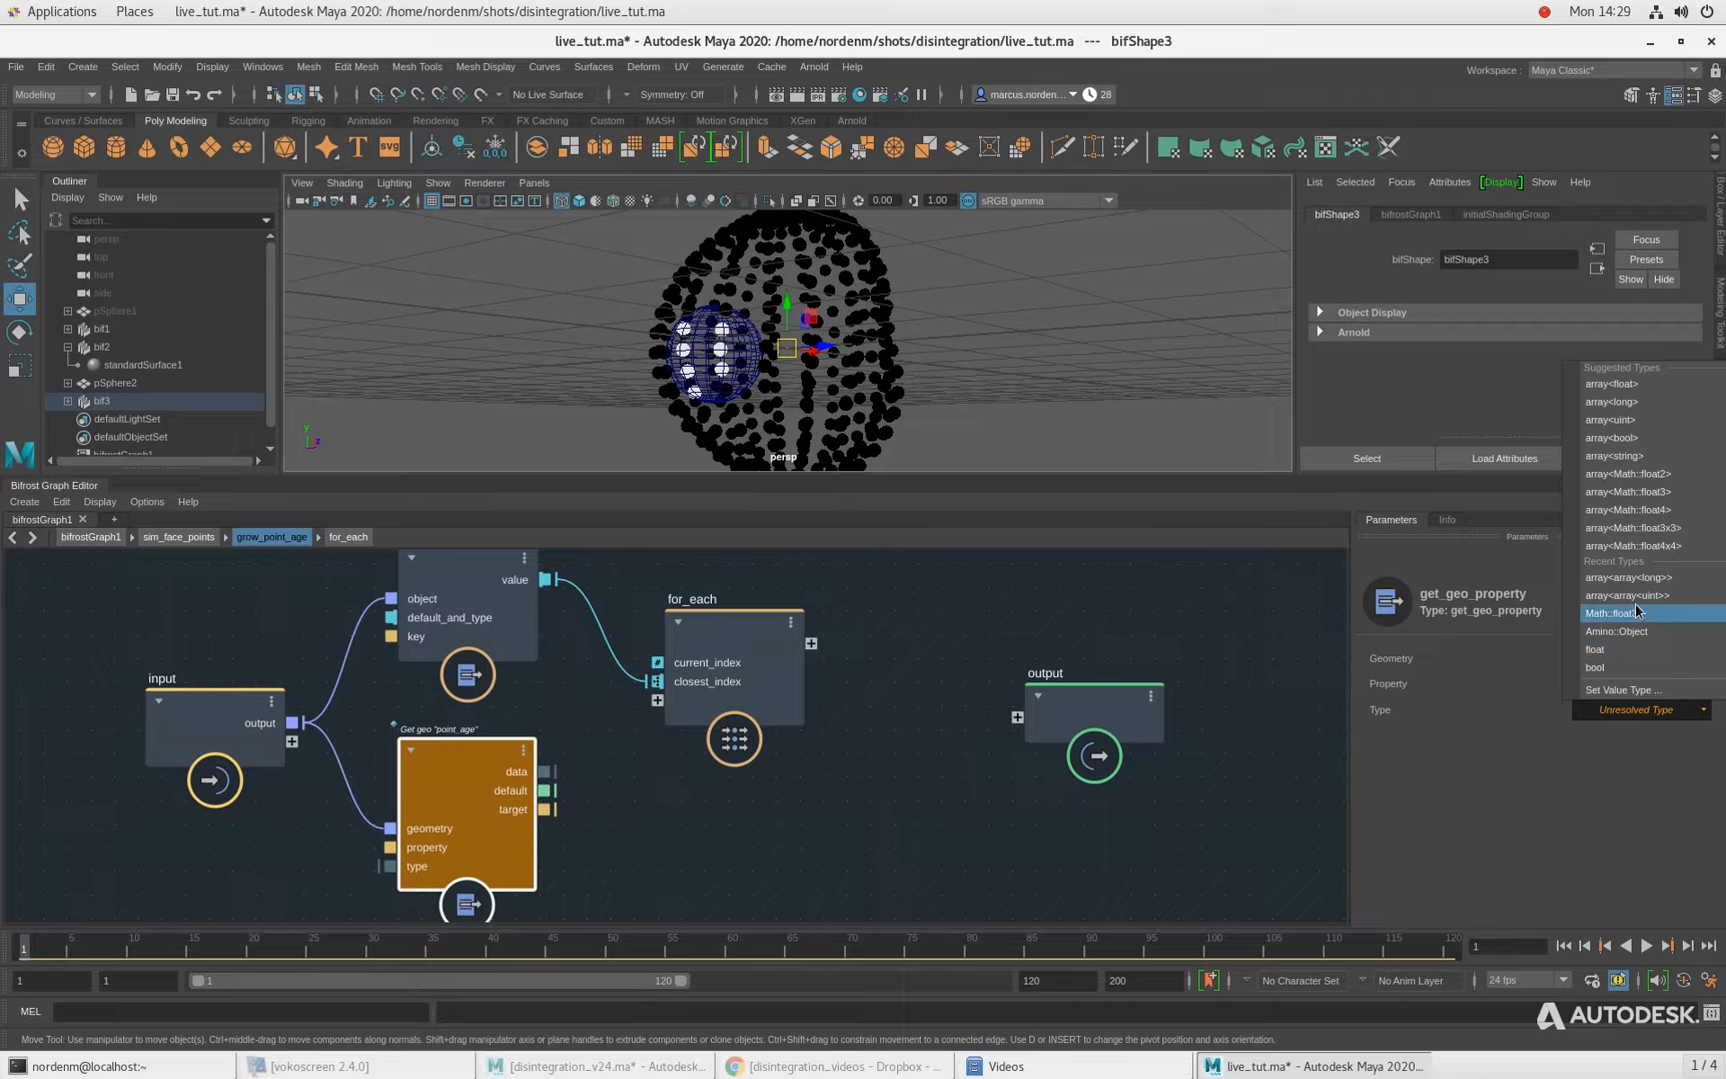
{"action": "left_click", "coordinate": [1641, 384]}
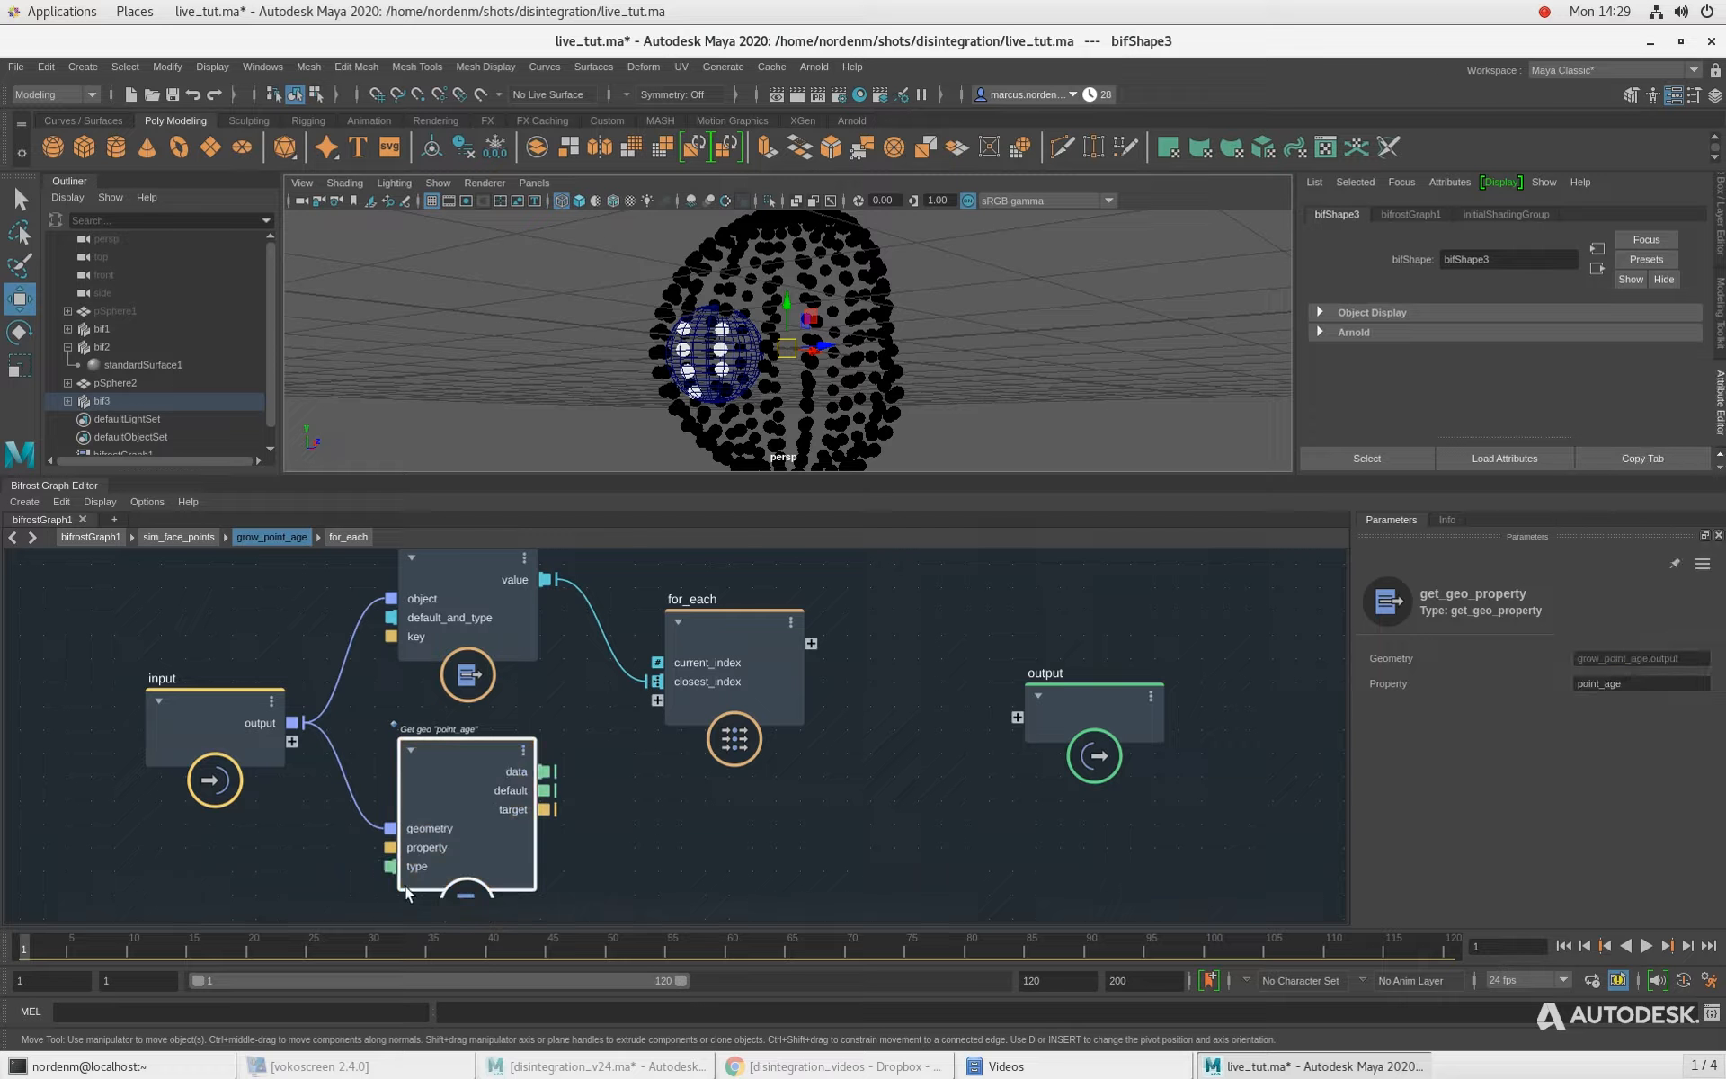
{"action": "left_click_drag", "start_coordinate": [546, 771], "coordinate": [657, 699]}
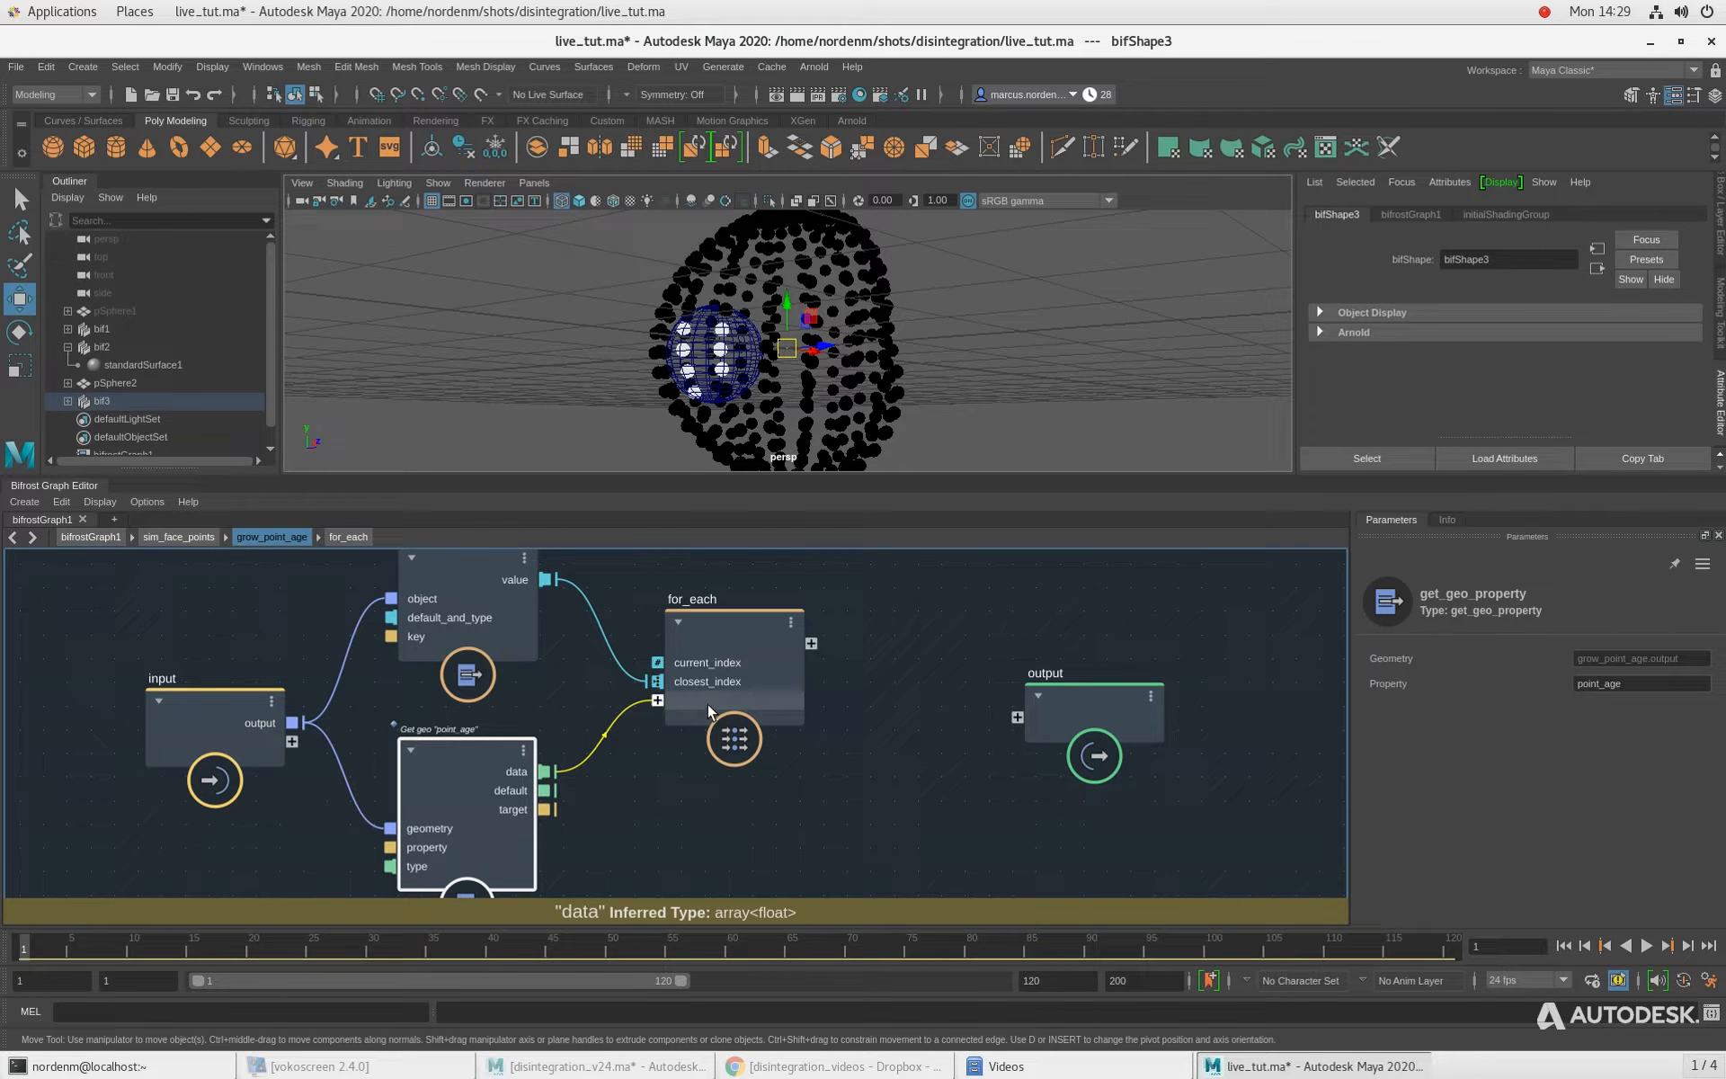
{"action": "right_click", "coordinate": [689, 699]}
{"action": "left_click", "coordinate": [709, 706]}
{"action": "type", "text": "point_age"}
{"action": "key", "text": "Return"}
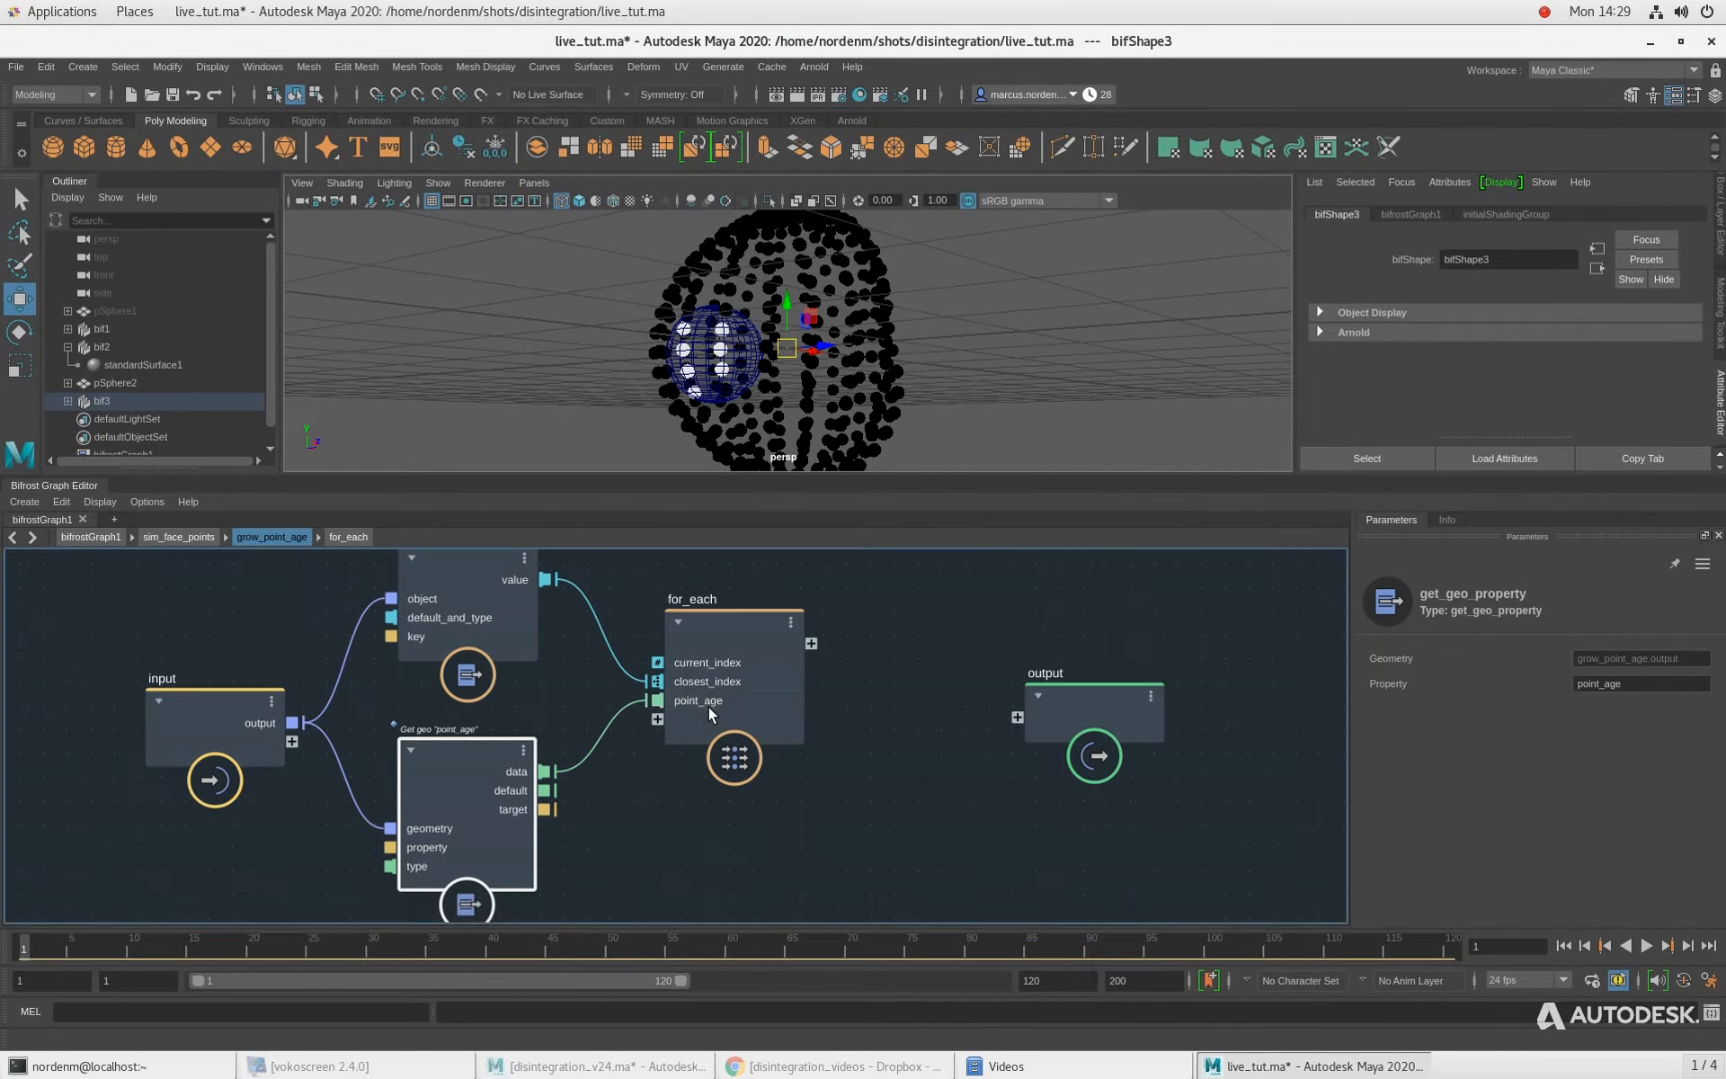
Step: Inside for_each, lower sum_array, move the input node farther away, and add a get_from_array node between them
{"action": "double_click", "coordinate": [715, 631]}
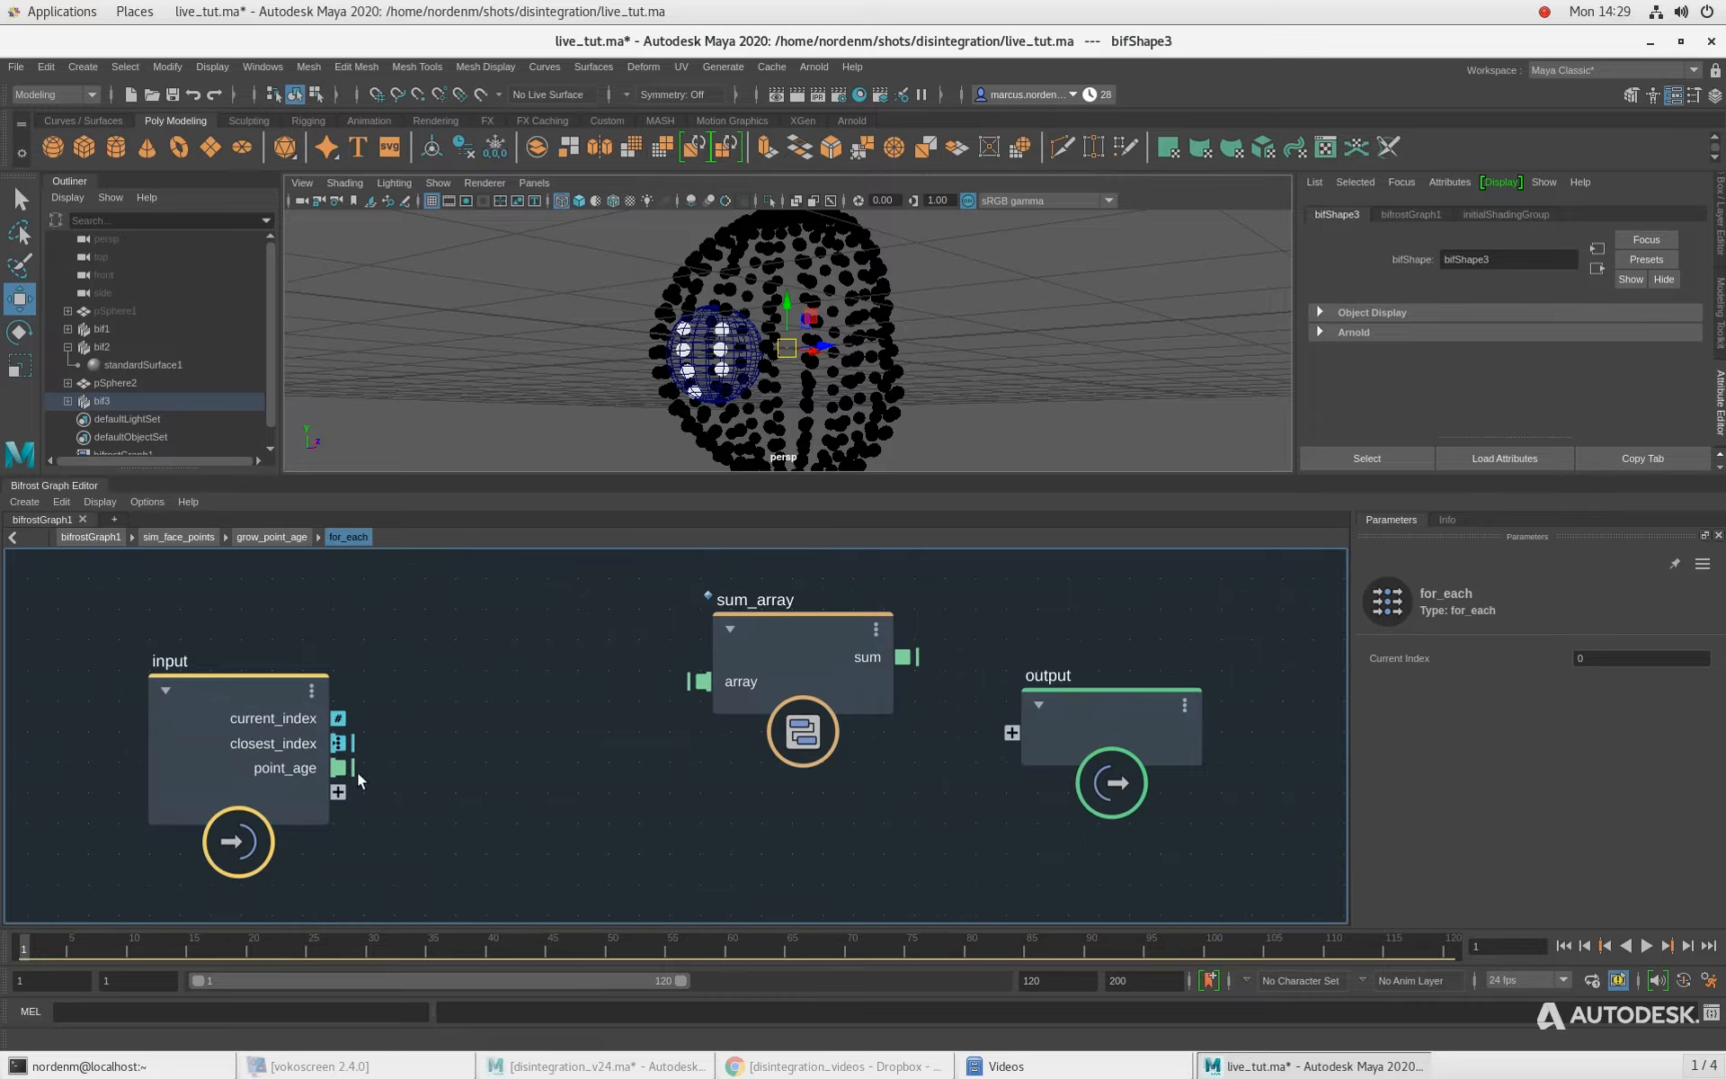
{"action": "left_click_drag", "start_coordinate": [784, 665], "coordinate": [782, 735]}
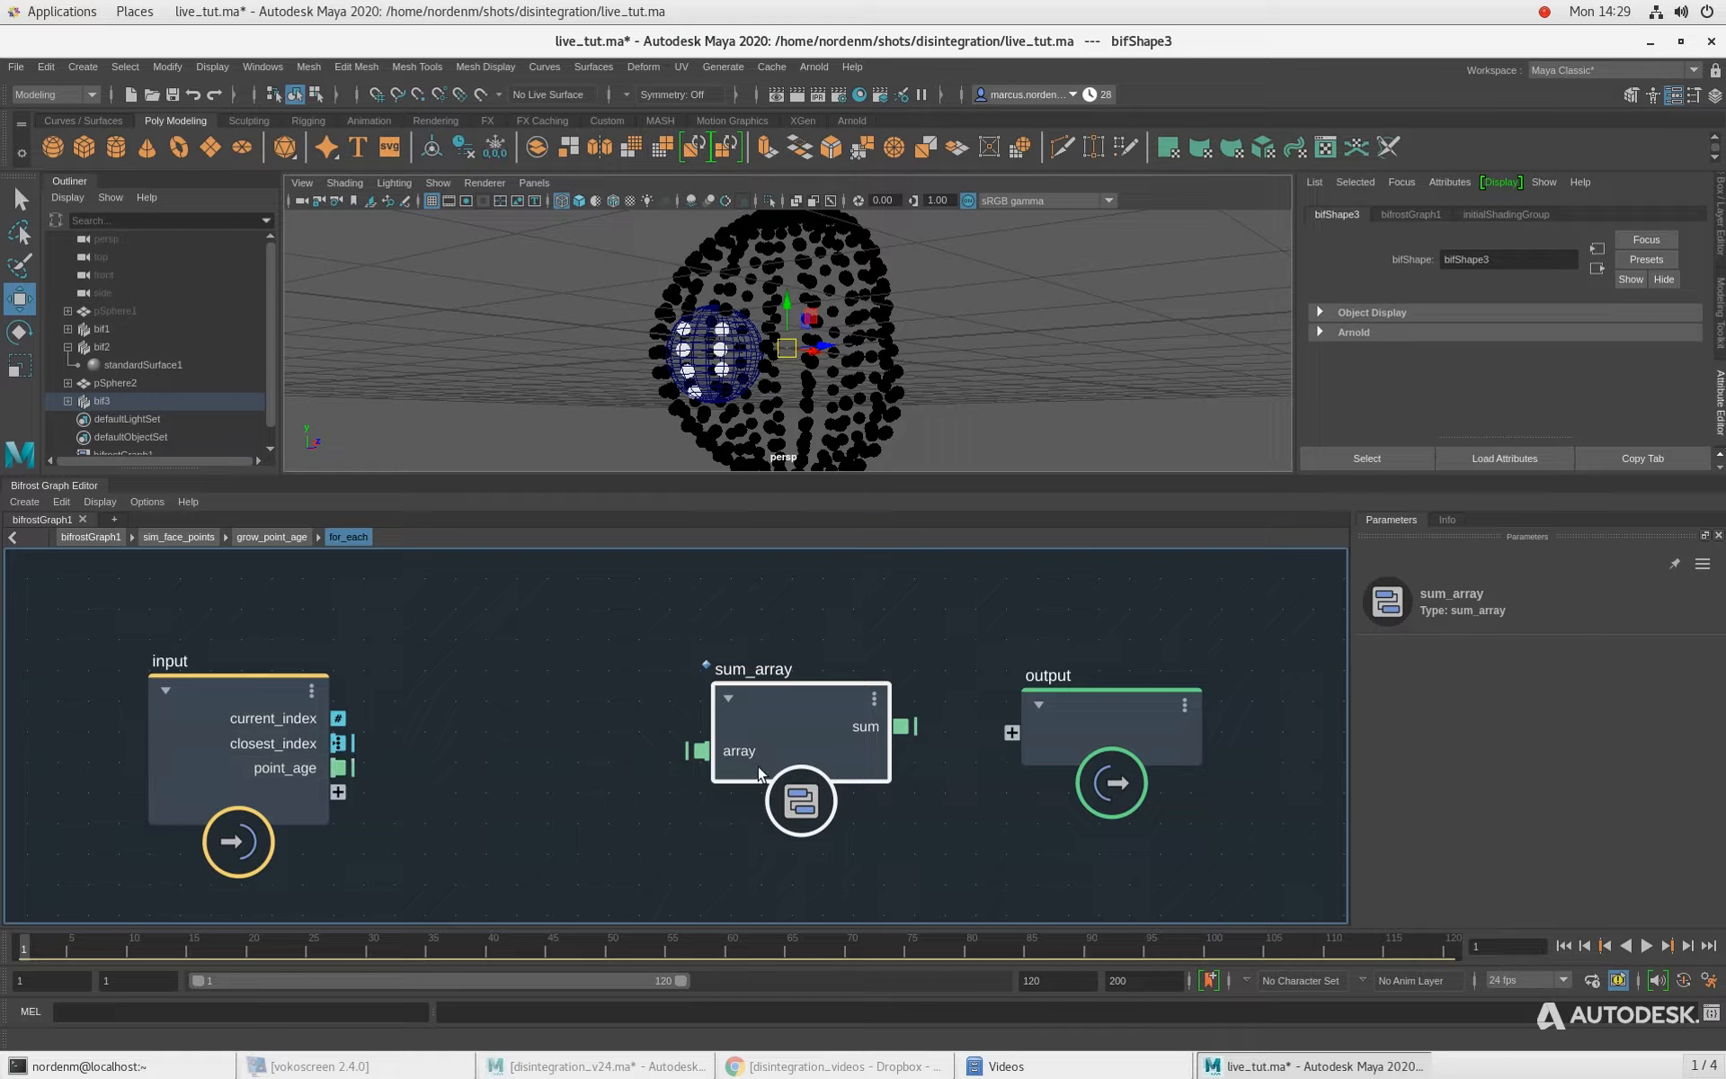
{"action": "left_click_drag", "start_coordinate": [237, 717], "coordinate": [178, 691]}
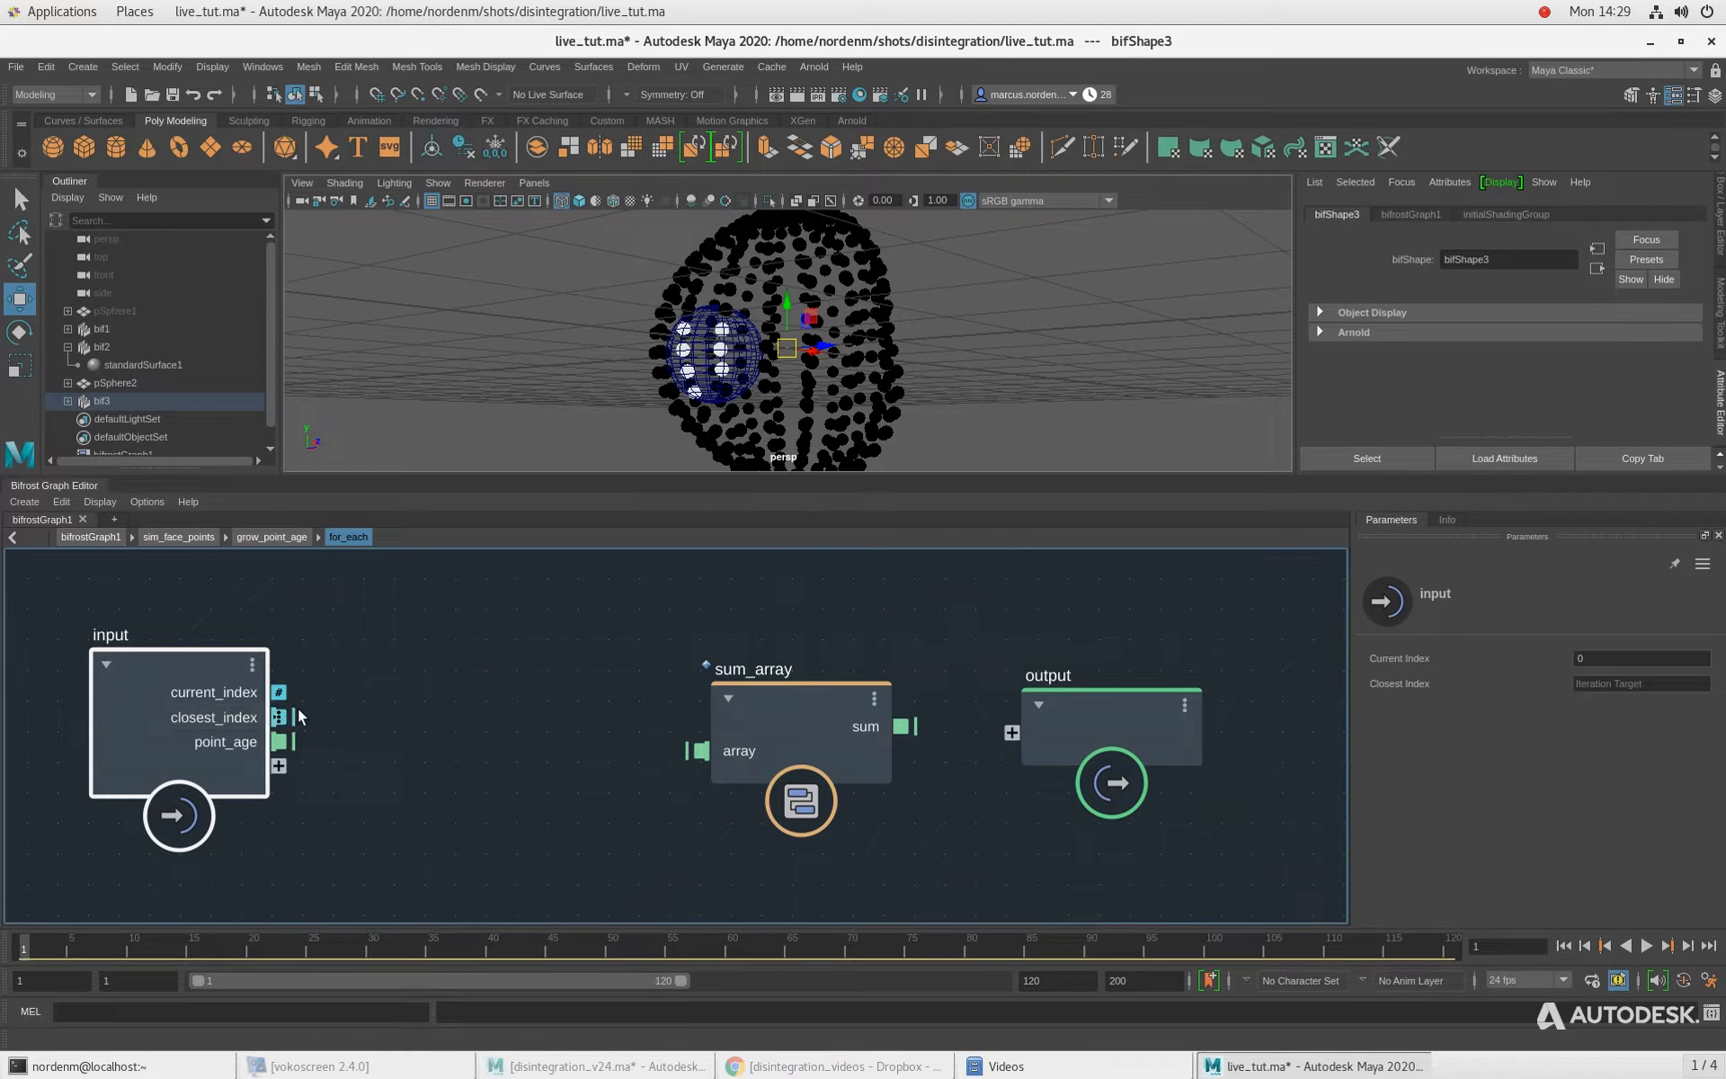
{"action": "left_click", "coordinate": [494, 667]}
{"action": "key", "text": "Tab"}
{"action": "type", "text": "get_from"}
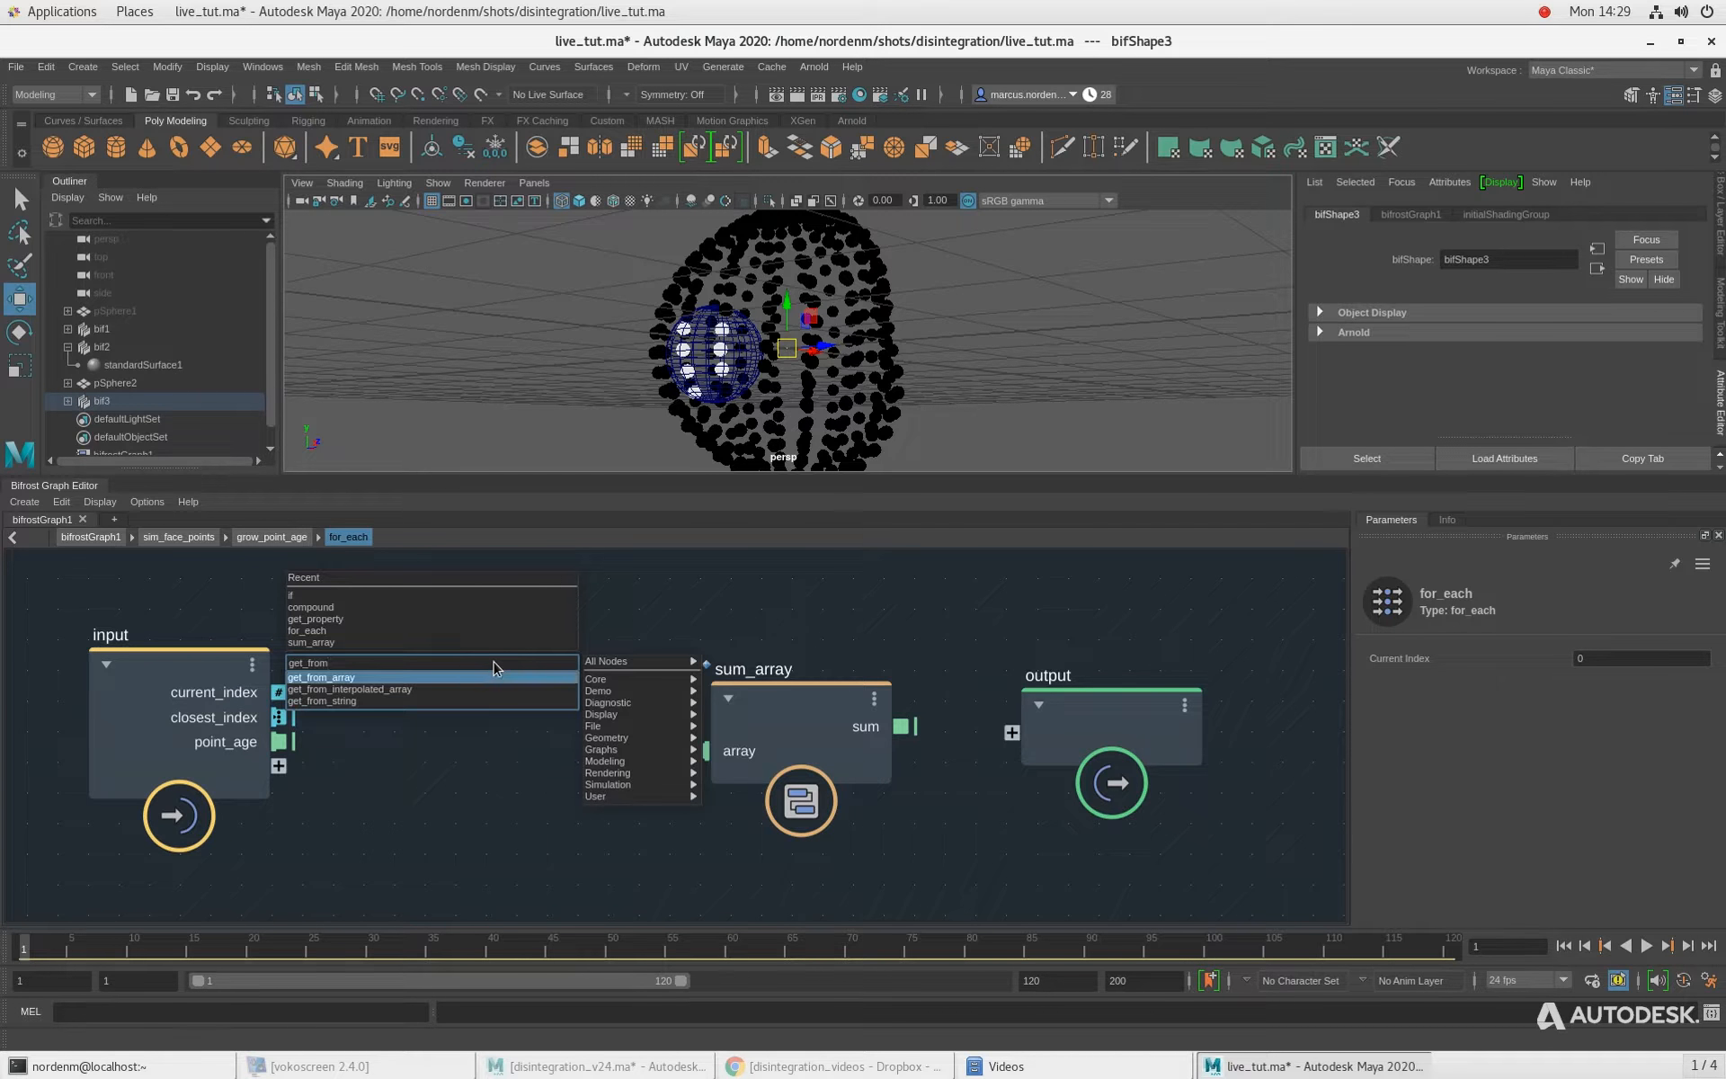
{"action": "key", "text": "Return"}
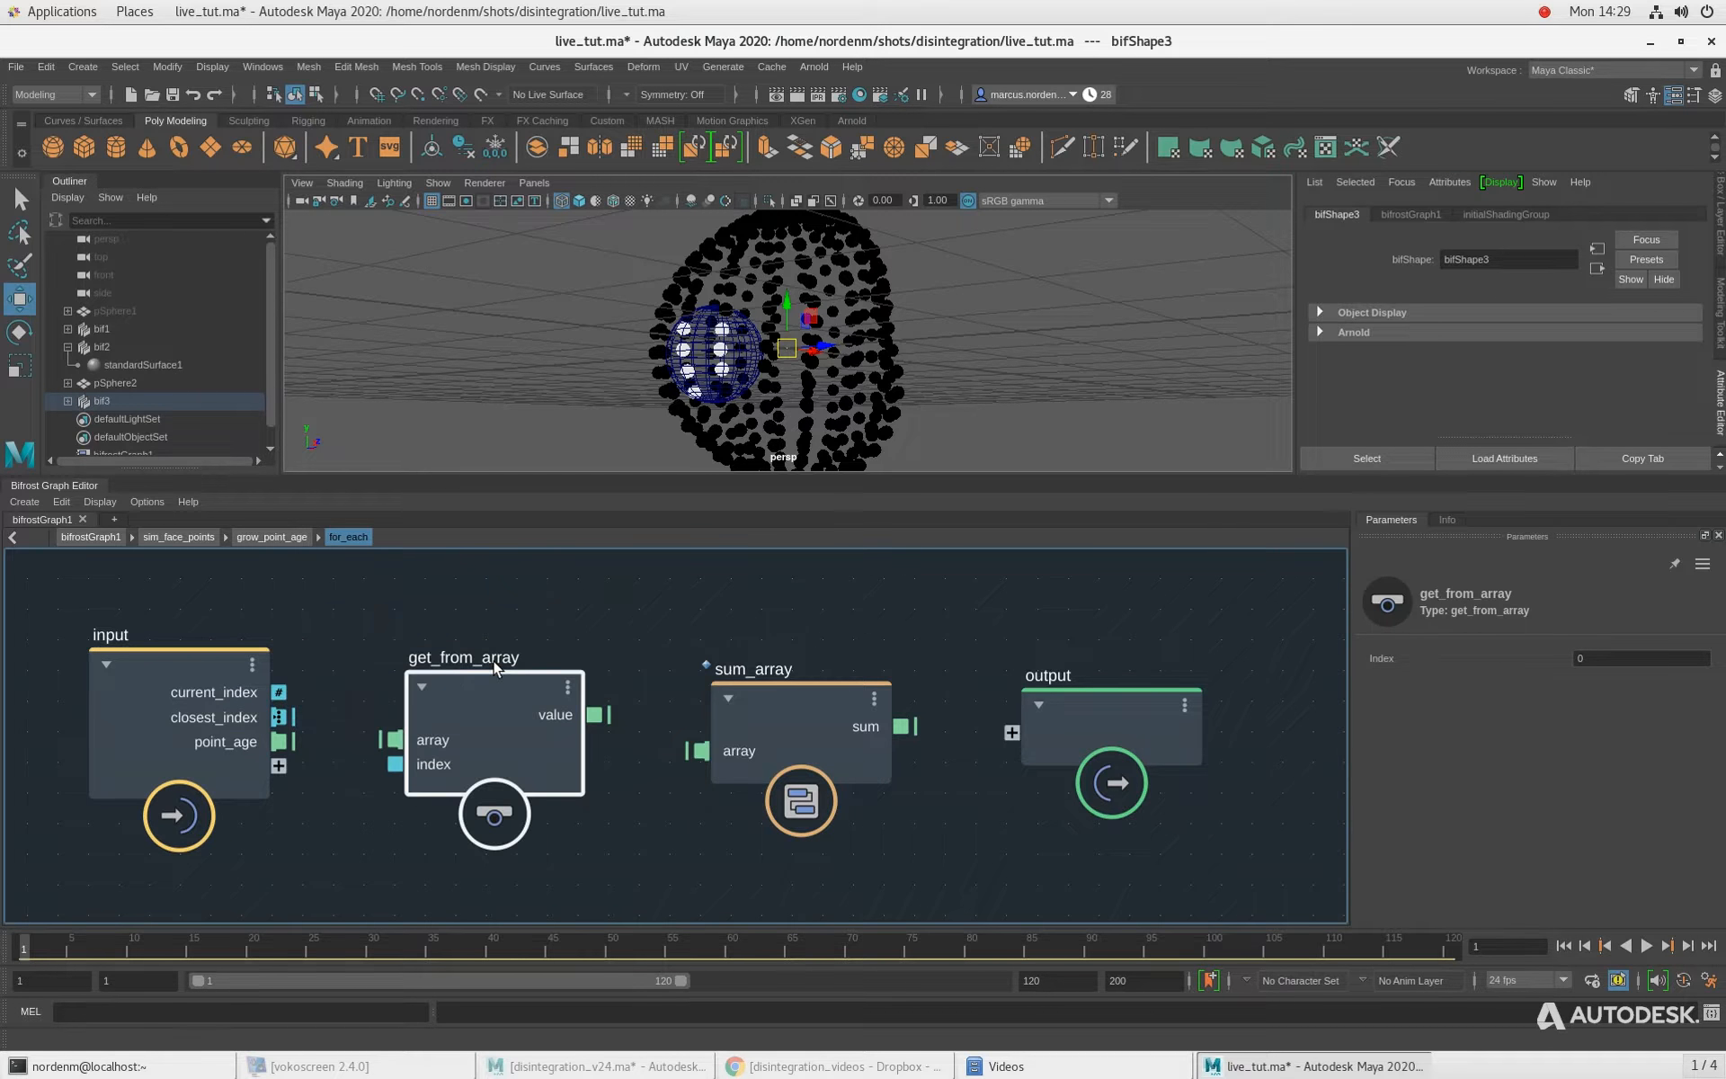
Step: Connect point_age to get_from_array's array, closest_index to its index, and its value output to sum_array's array input
{"action": "left_click_drag", "start_coordinate": [476, 725], "coordinate": [534, 645]}
{"action": "left_click_drag", "start_coordinate": [280, 718], "coordinate": [459, 680]}
{"action": "left_click_drag", "start_coordinate": [281, 743], "coordinate": [493, 648]}
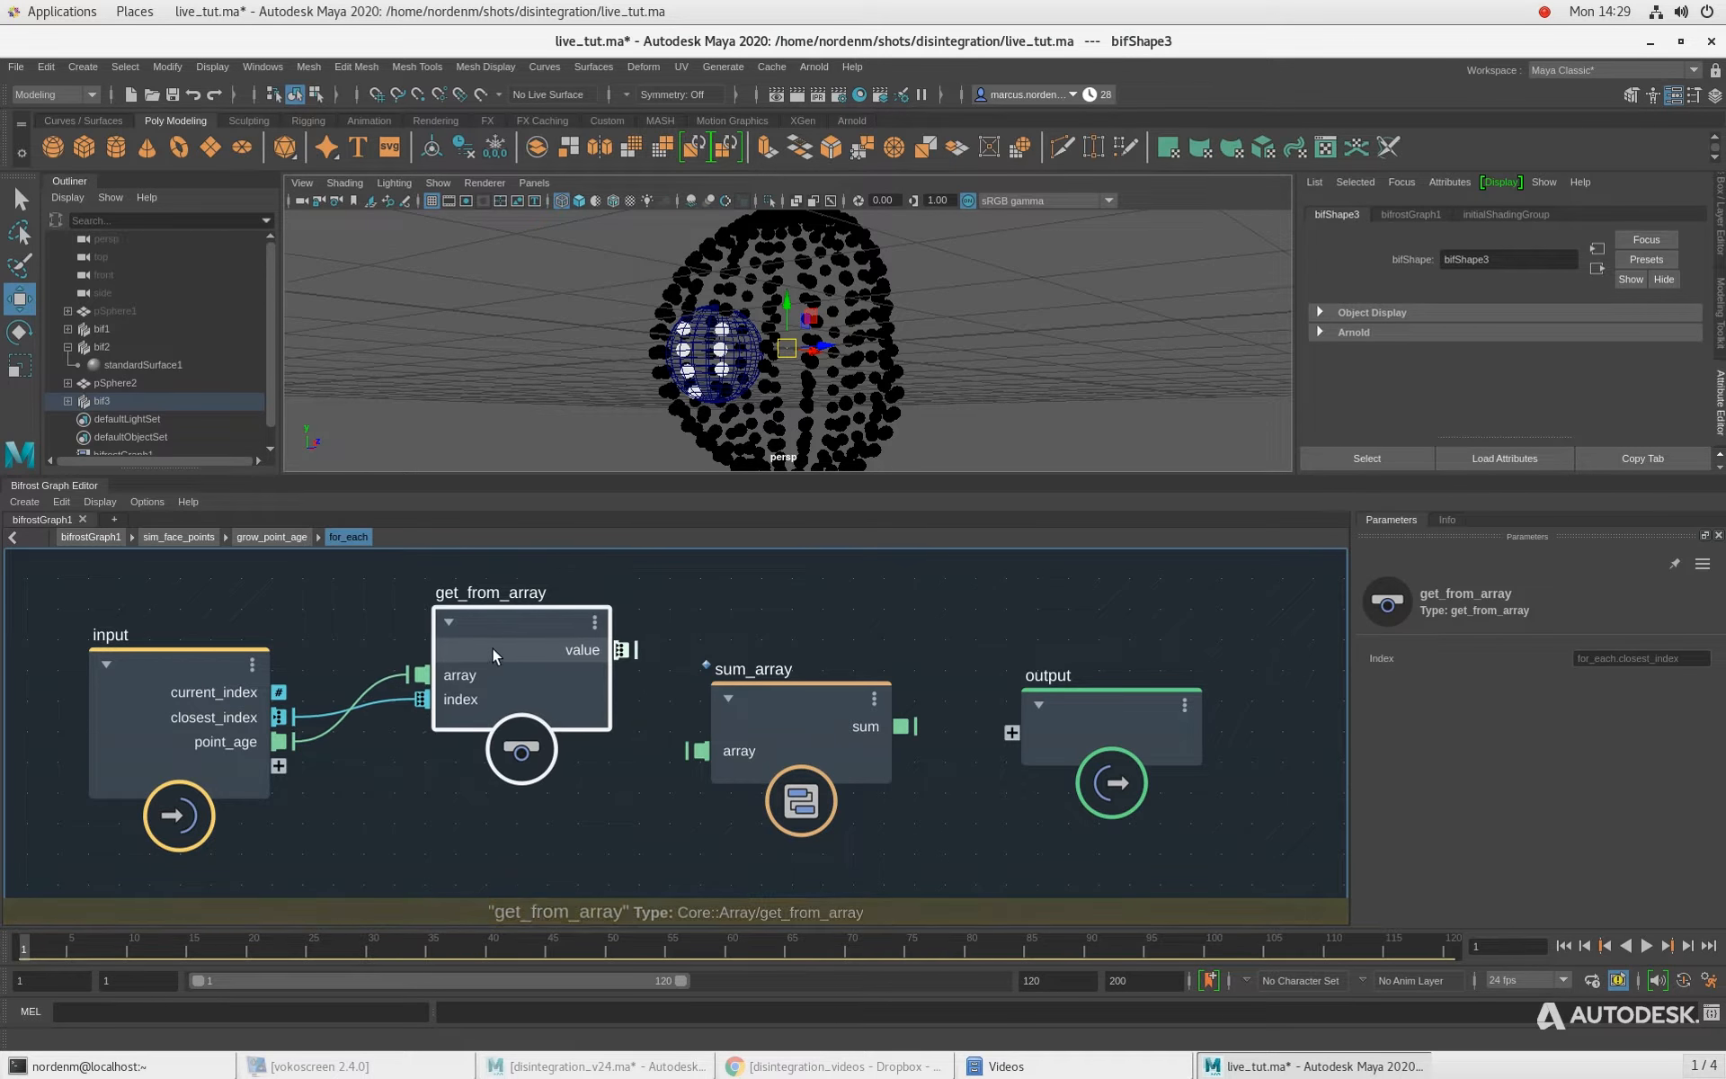
{"action": "left_click_drag", "start_coordinate": [620, 649], "coordinate": [775, 656]}
{"action": "scroll", "coordinate": [833, 829], "scroll_direction": "down", "scroll_amount": 1}
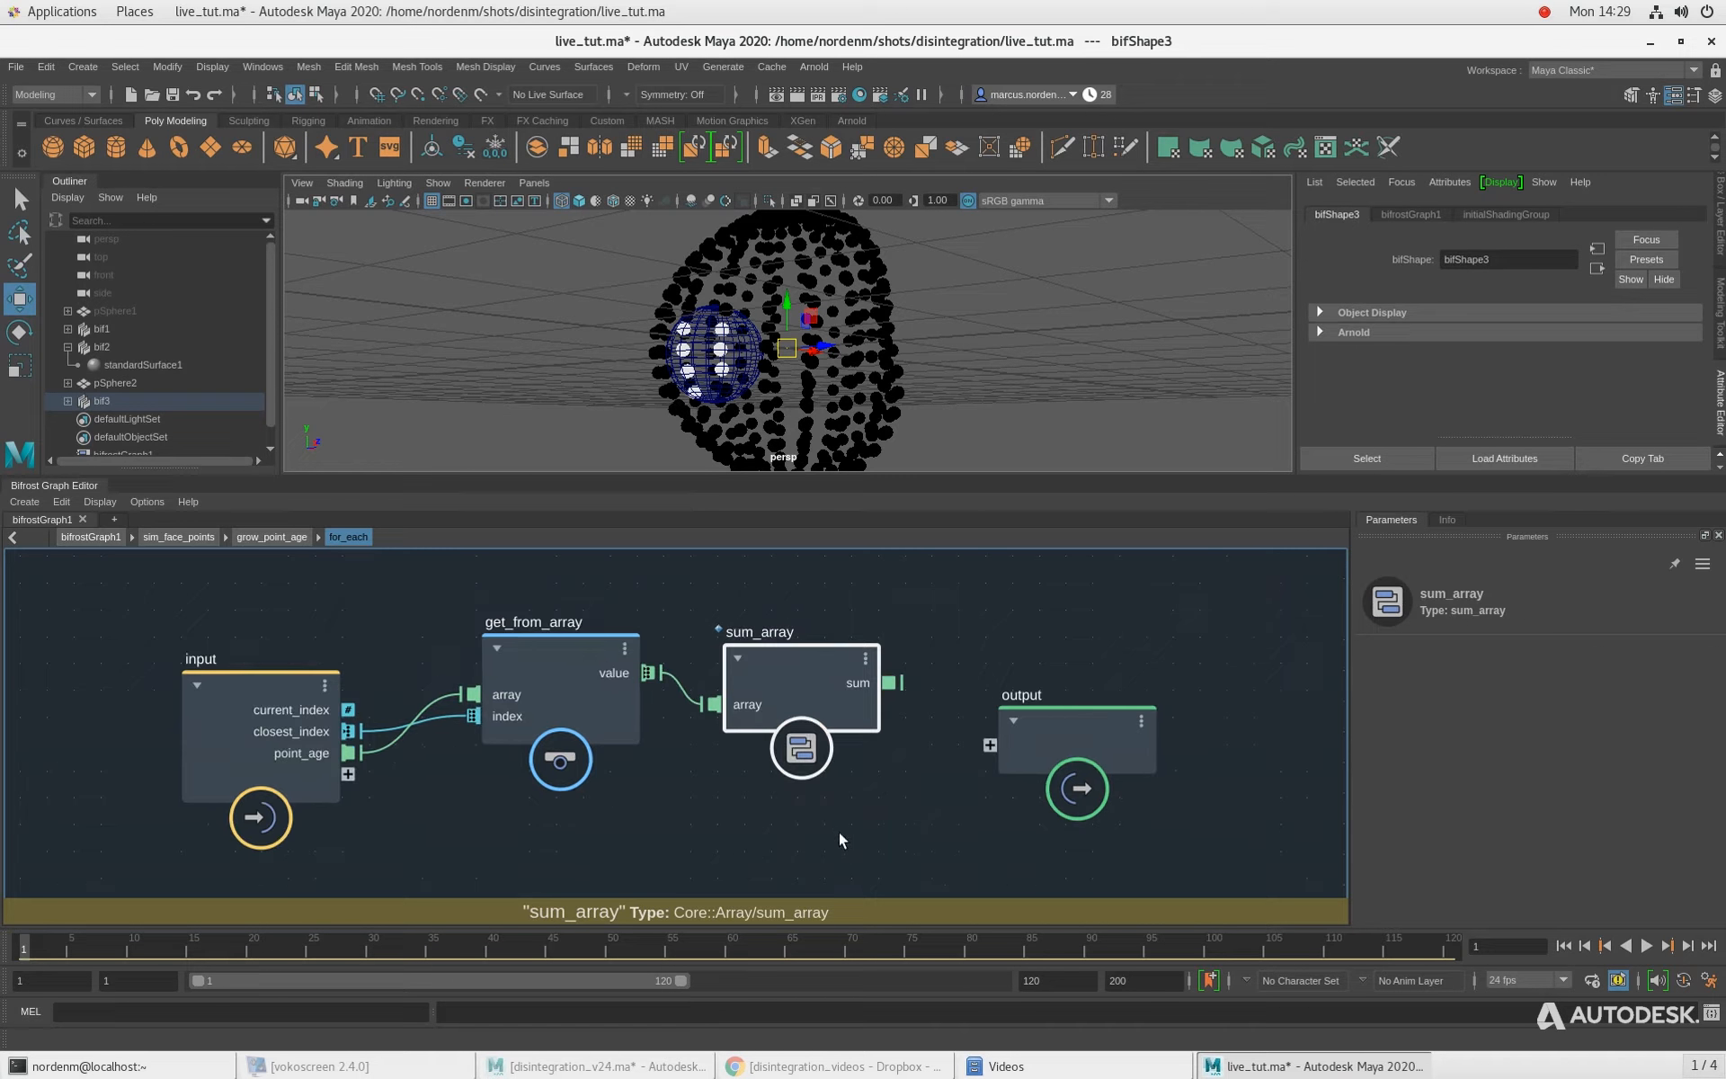
Step: Align the output node with sum_array, connect sum to a new output port, and rename that port point_age_sum
{"action": "left_click_drag", "start_coordinate": [1044, 739], "coordinate": [1048, 681]}
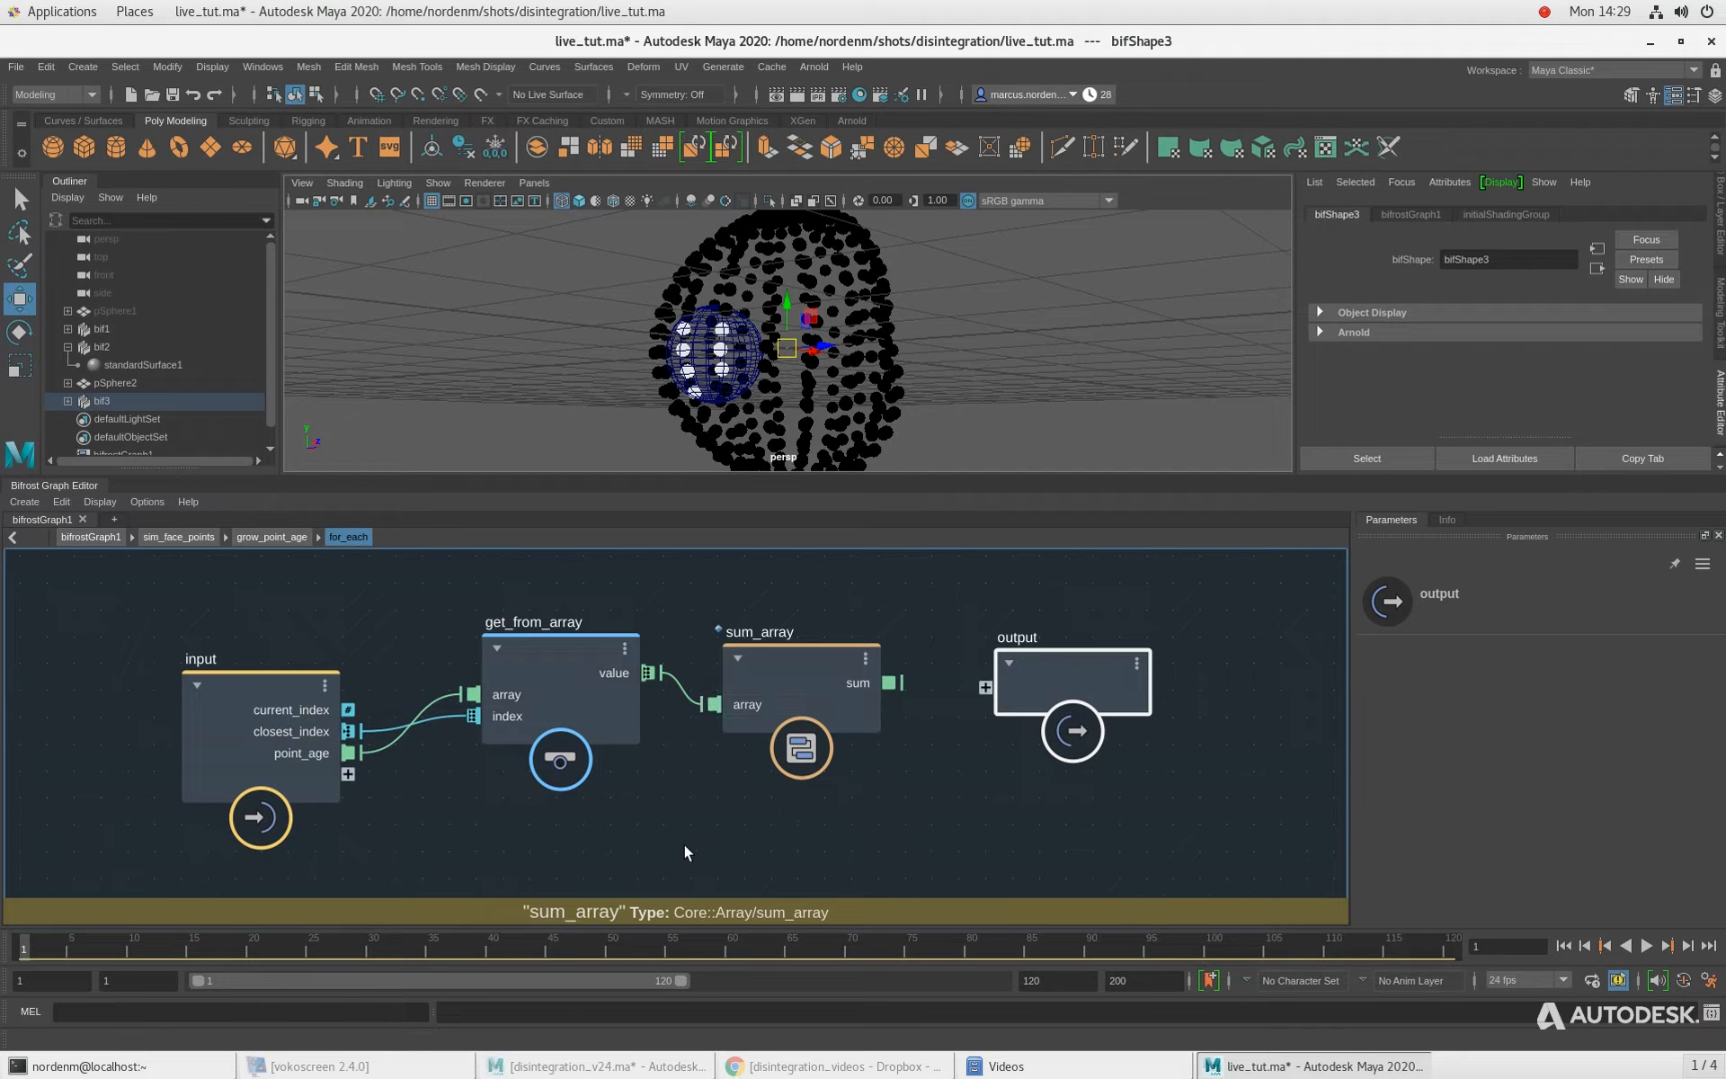
{"action": "scroll", "coordinate": [683, 844], "scroll_direction": "down", "scroll_amount": 1}
{"action": "middle_click_drag", "start_coordinate": [668, 834], "coordinate": [615, 828]}
{"action": "left_click_drag", "start_coordinate": [807, 703], "coordinate": [885, 707]}
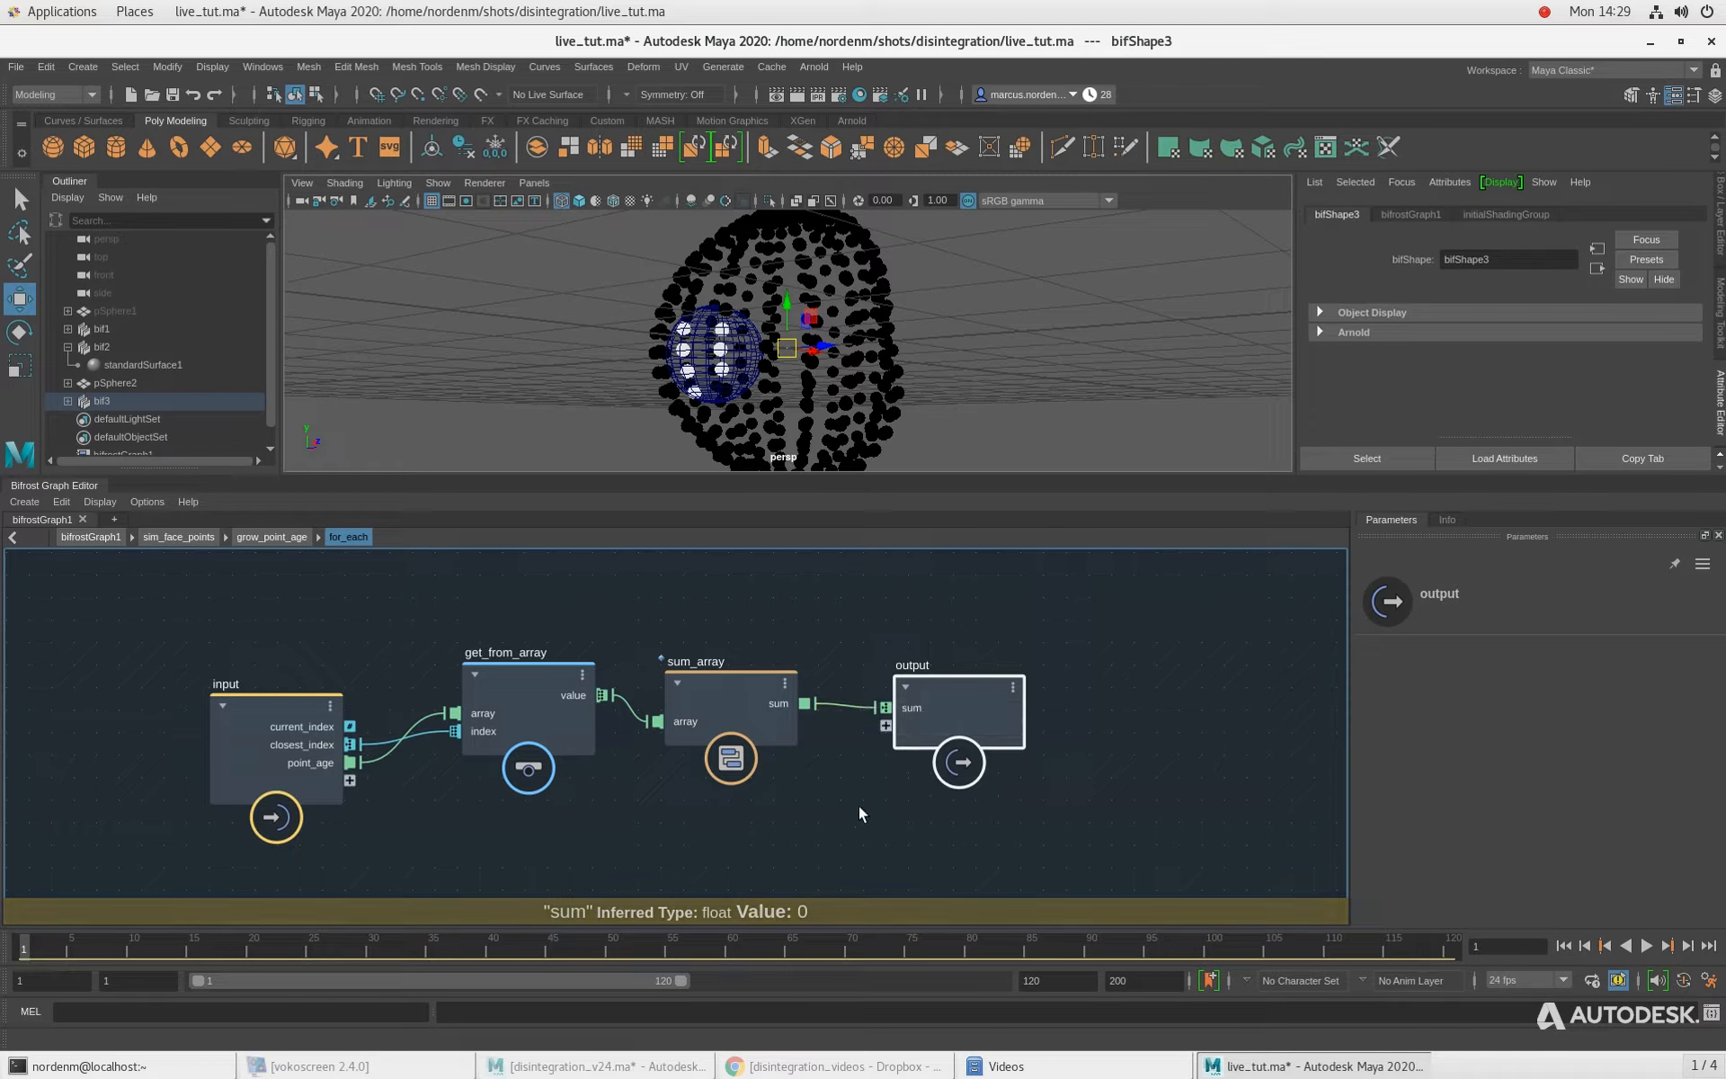
{"action": "right_click", "coordinate": [936, 707]}
{"action": "left_click", "coordinate": [985, 714]}
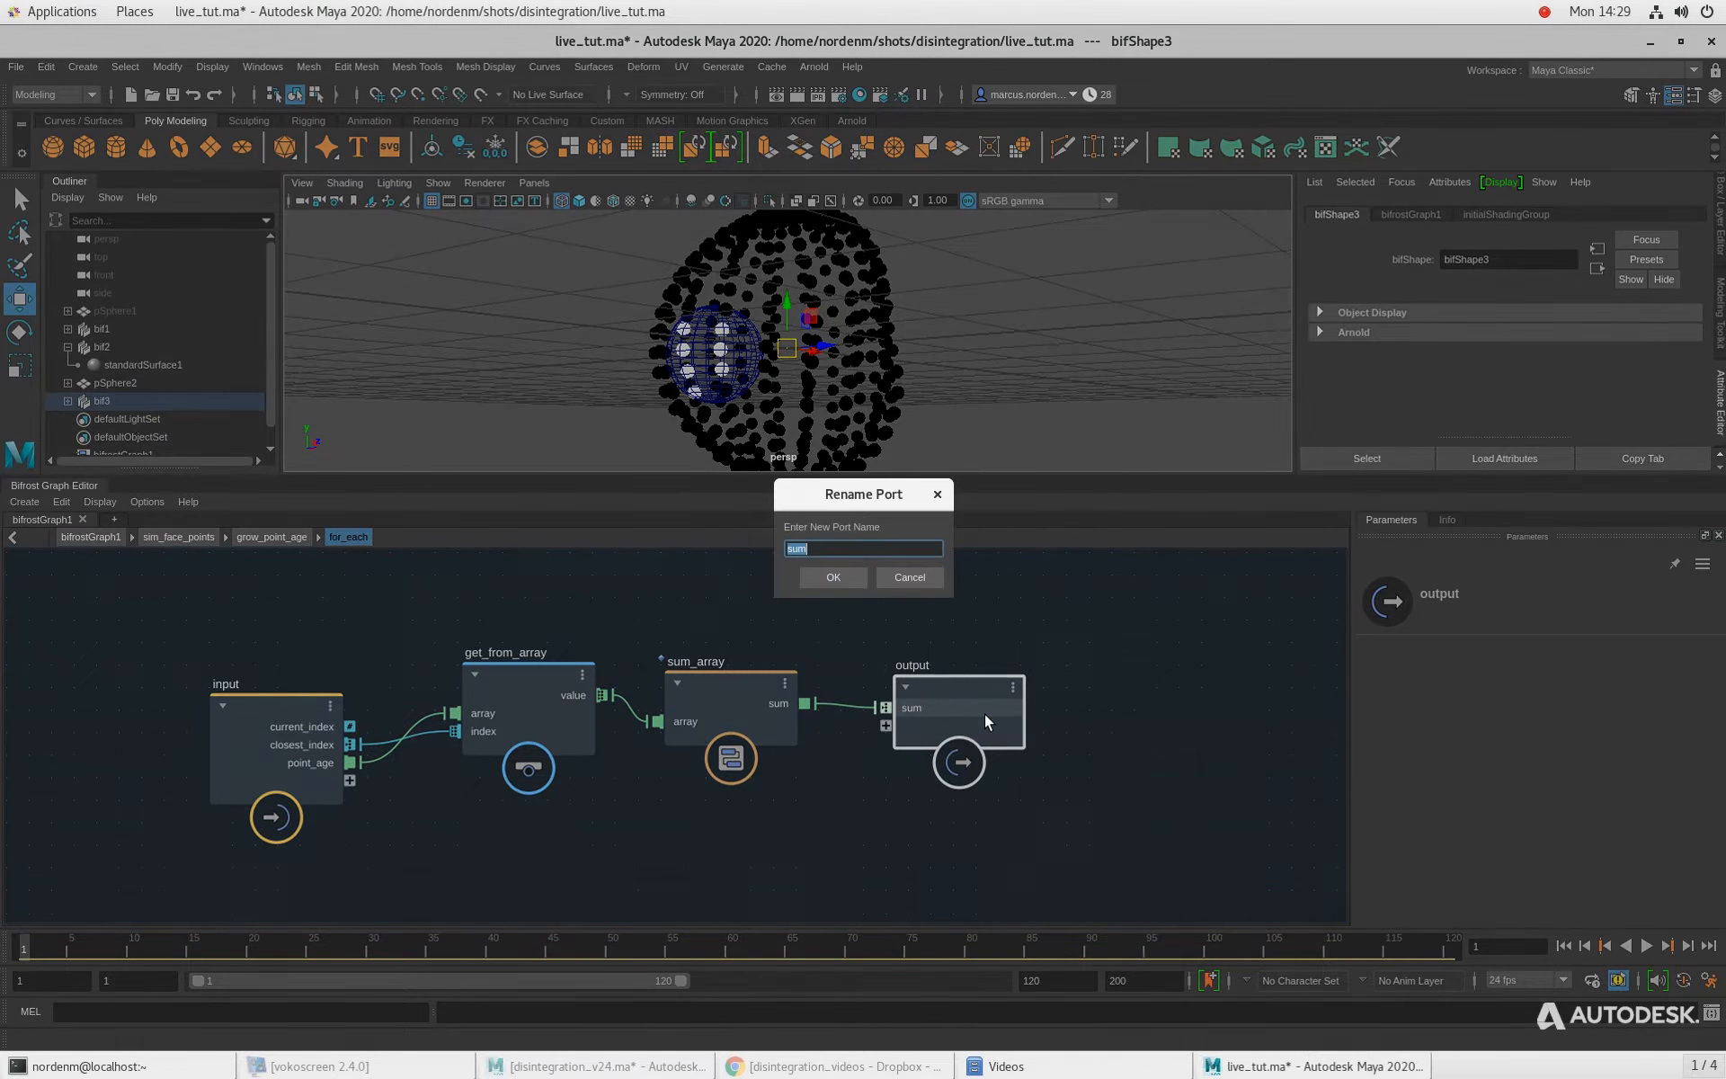
{"action": "type", "text": "point_"}
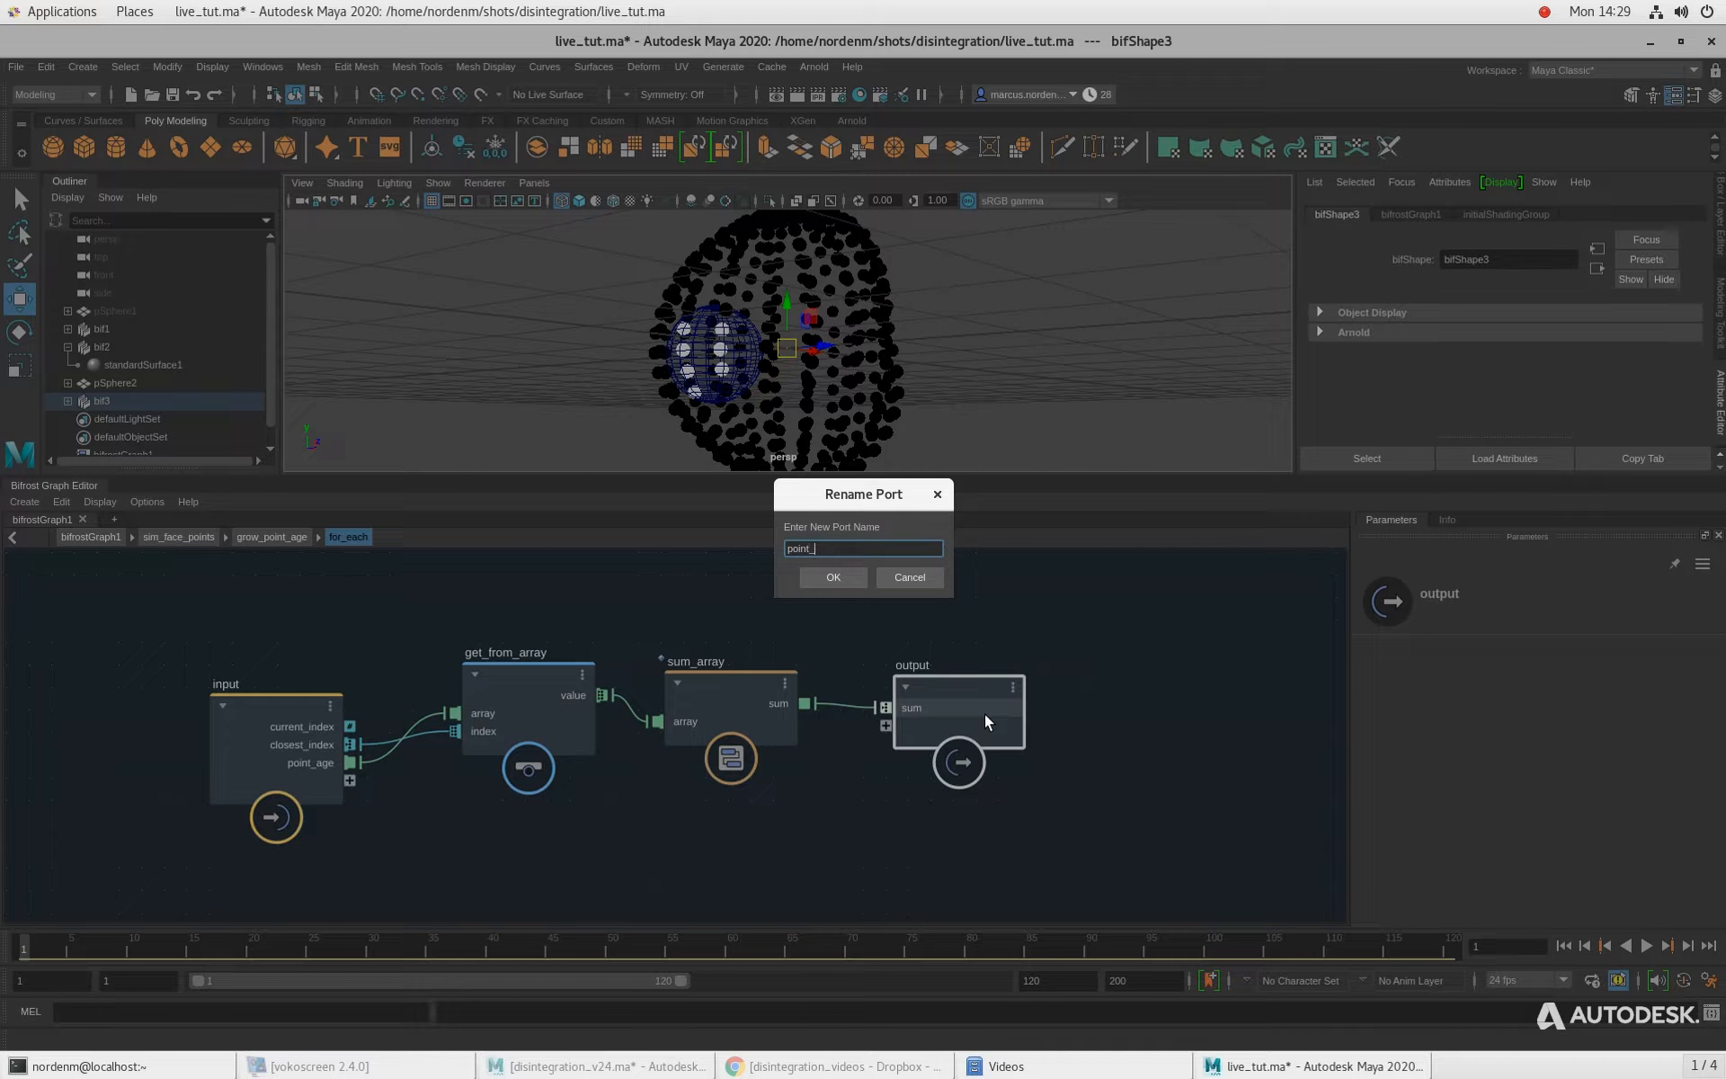
{"action": "type", "text": "age_sum"}
{"action": "key", "text": "Return"}
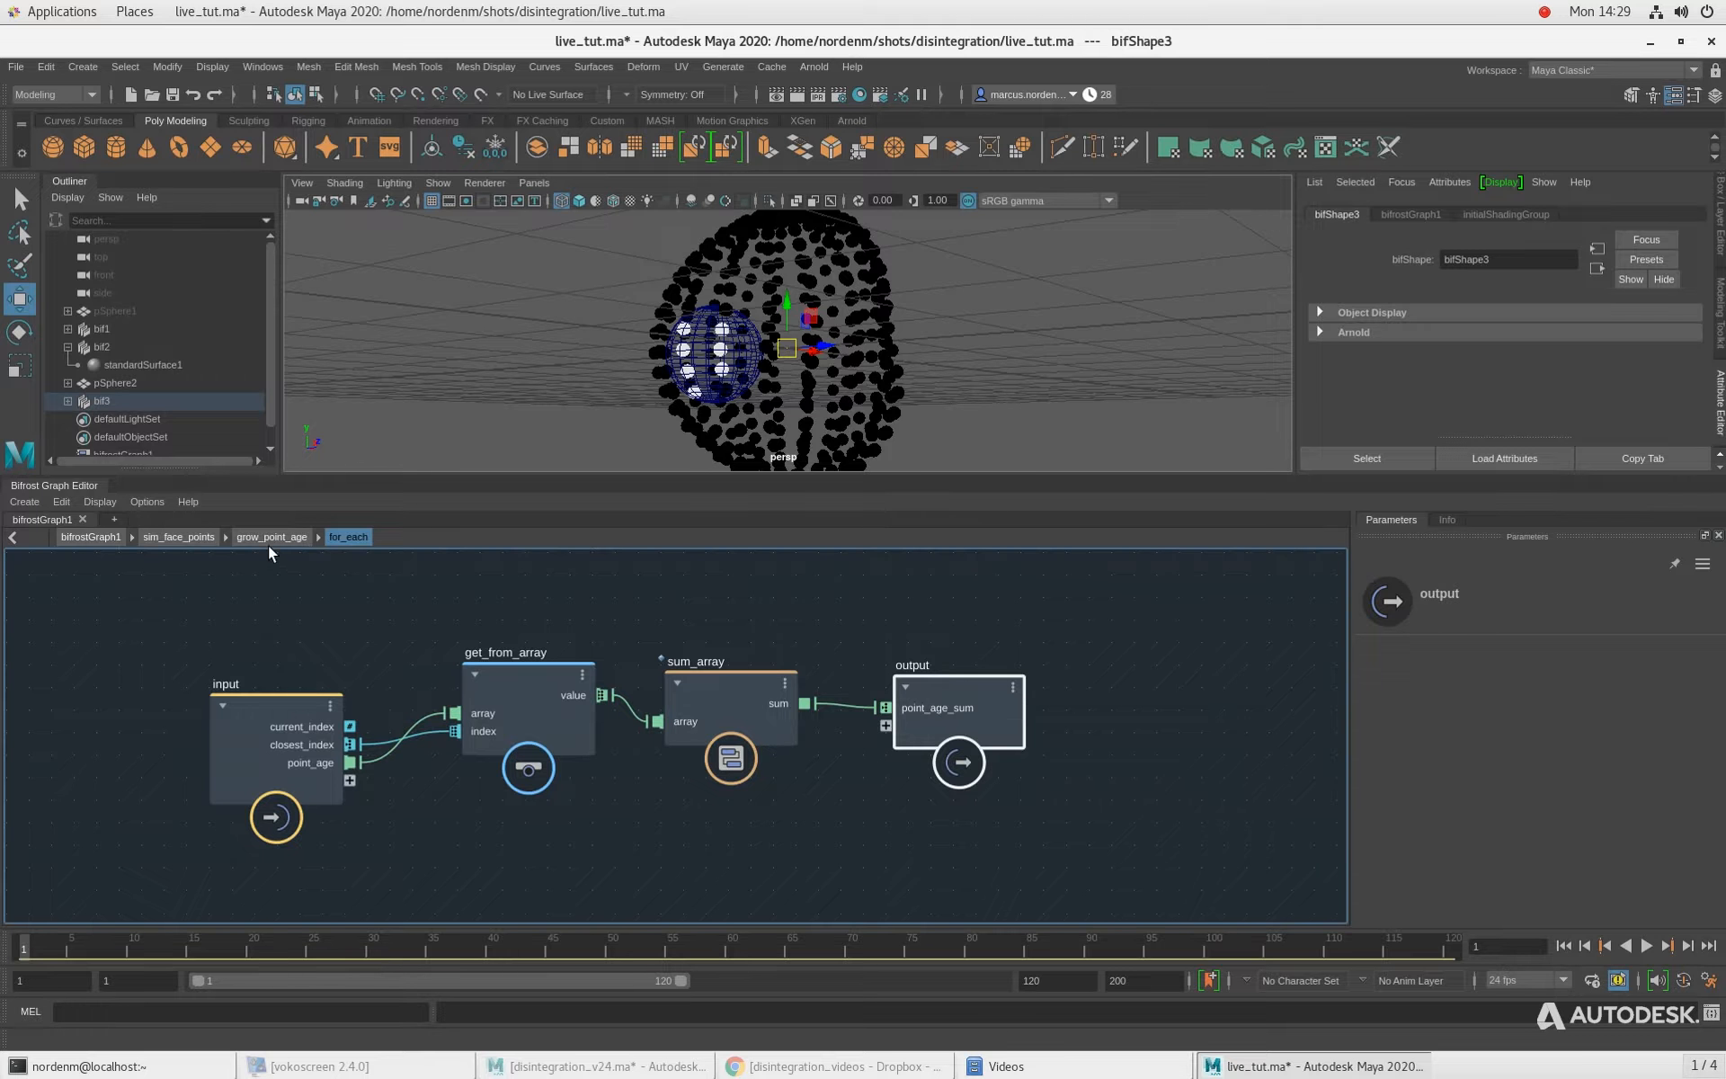
Step: Return to the grow_point_age graph and move the for_each node down slightly
{"action": "left_click", "coordinate": [271, 536]}
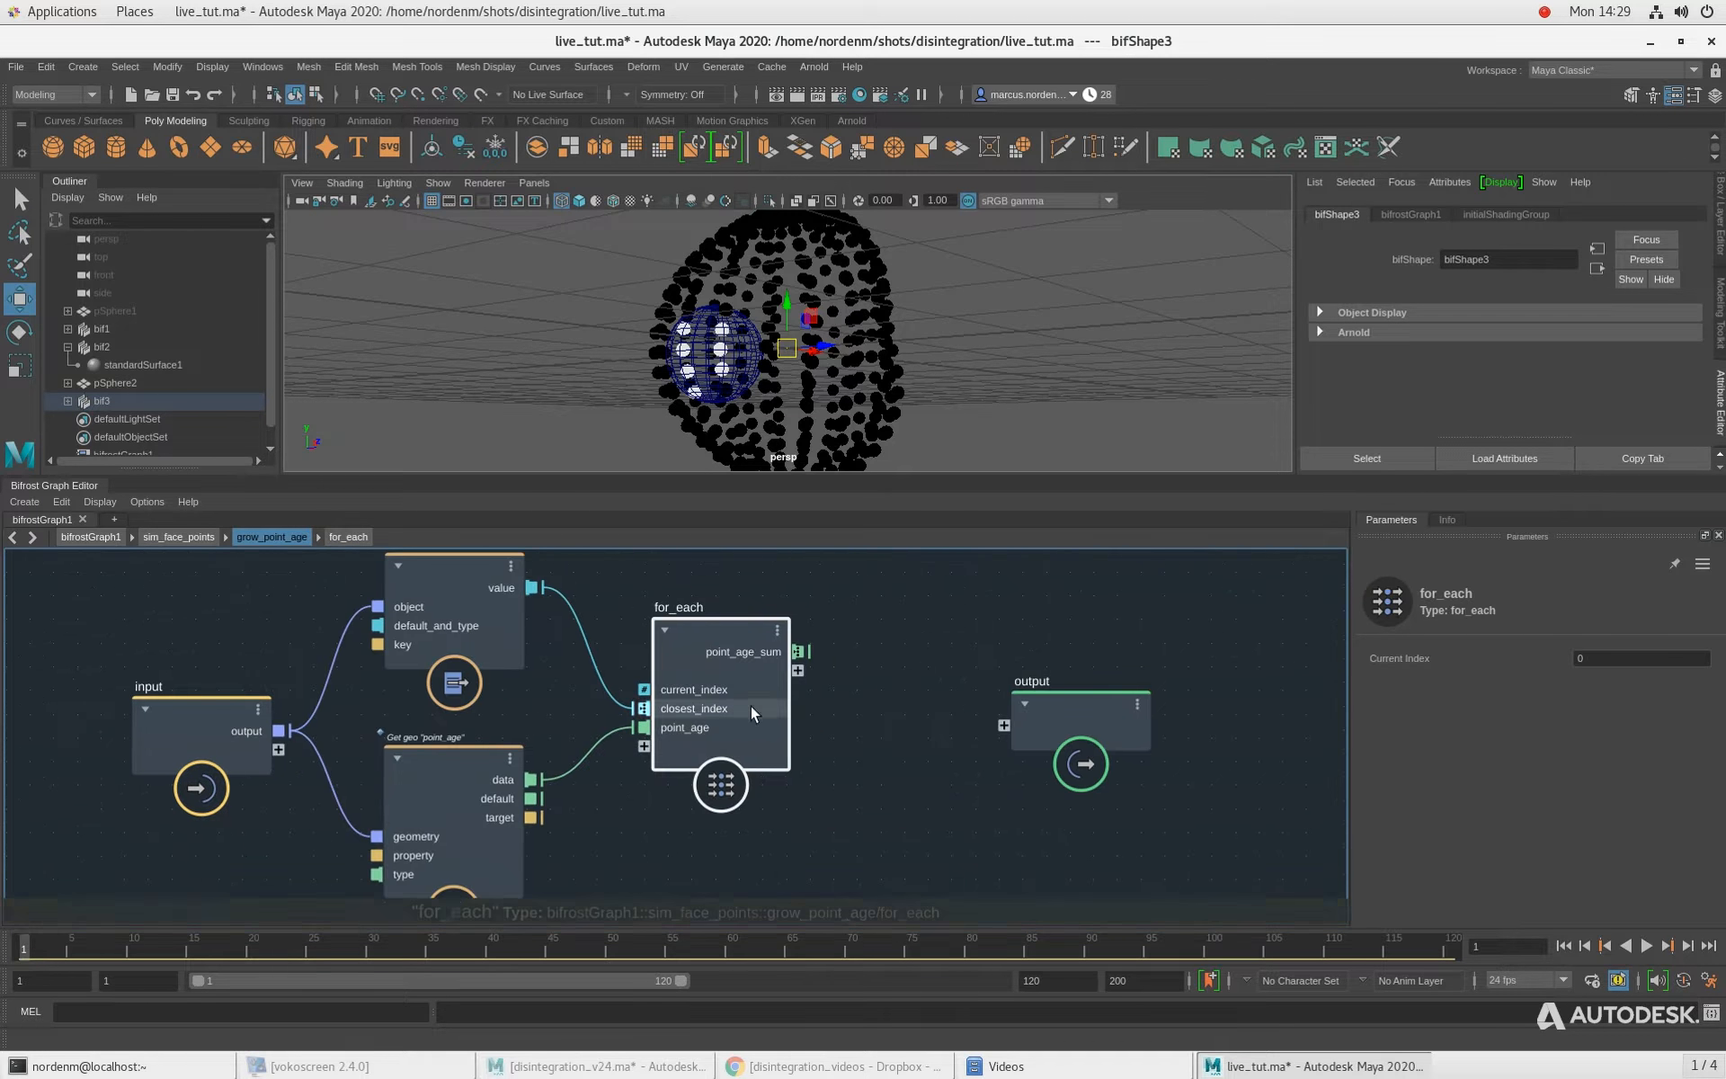
{"action": "left_click_drag", "start_coordinate": [727, 654], "coordinate": [726, 682]}
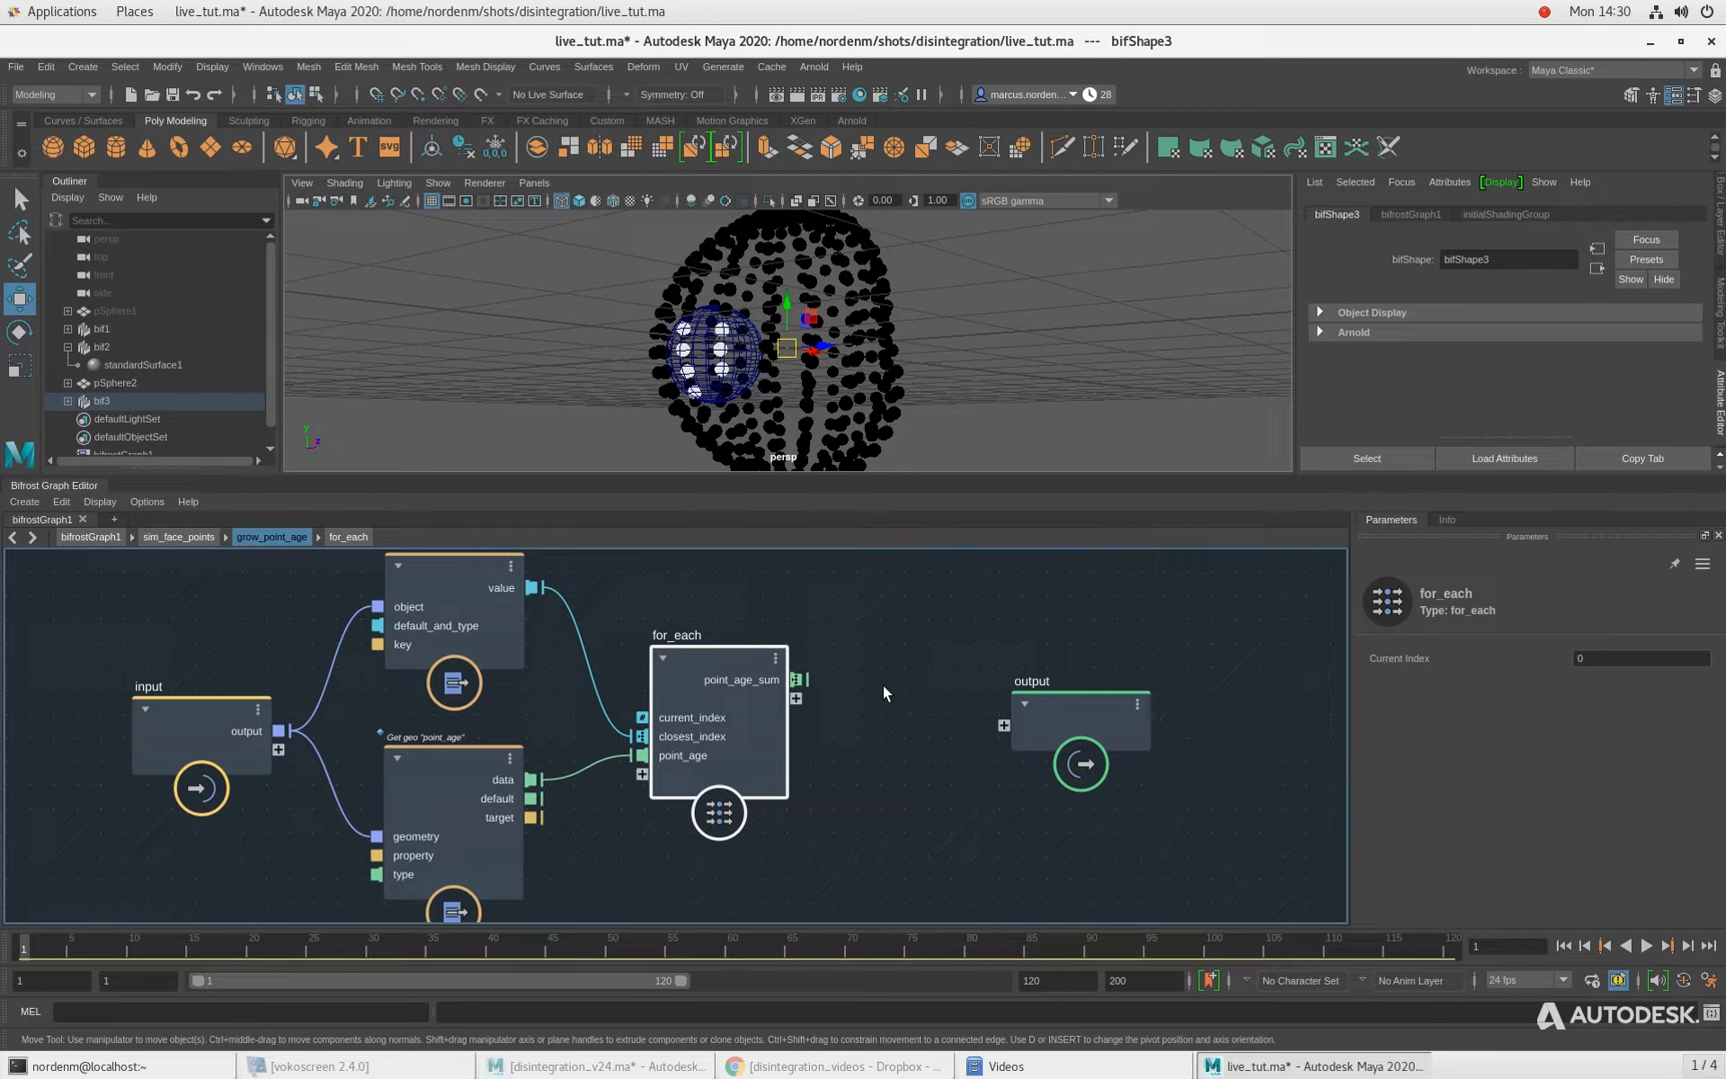
{"action": "scroll", "coordinate": [886, 724], "scroll_direction": "down", "scroll_amount": 1}
{"action": "middle_click_drag", "start_coordinate": [909, 827], "coordinate": [902, 851], "text": "alt"}
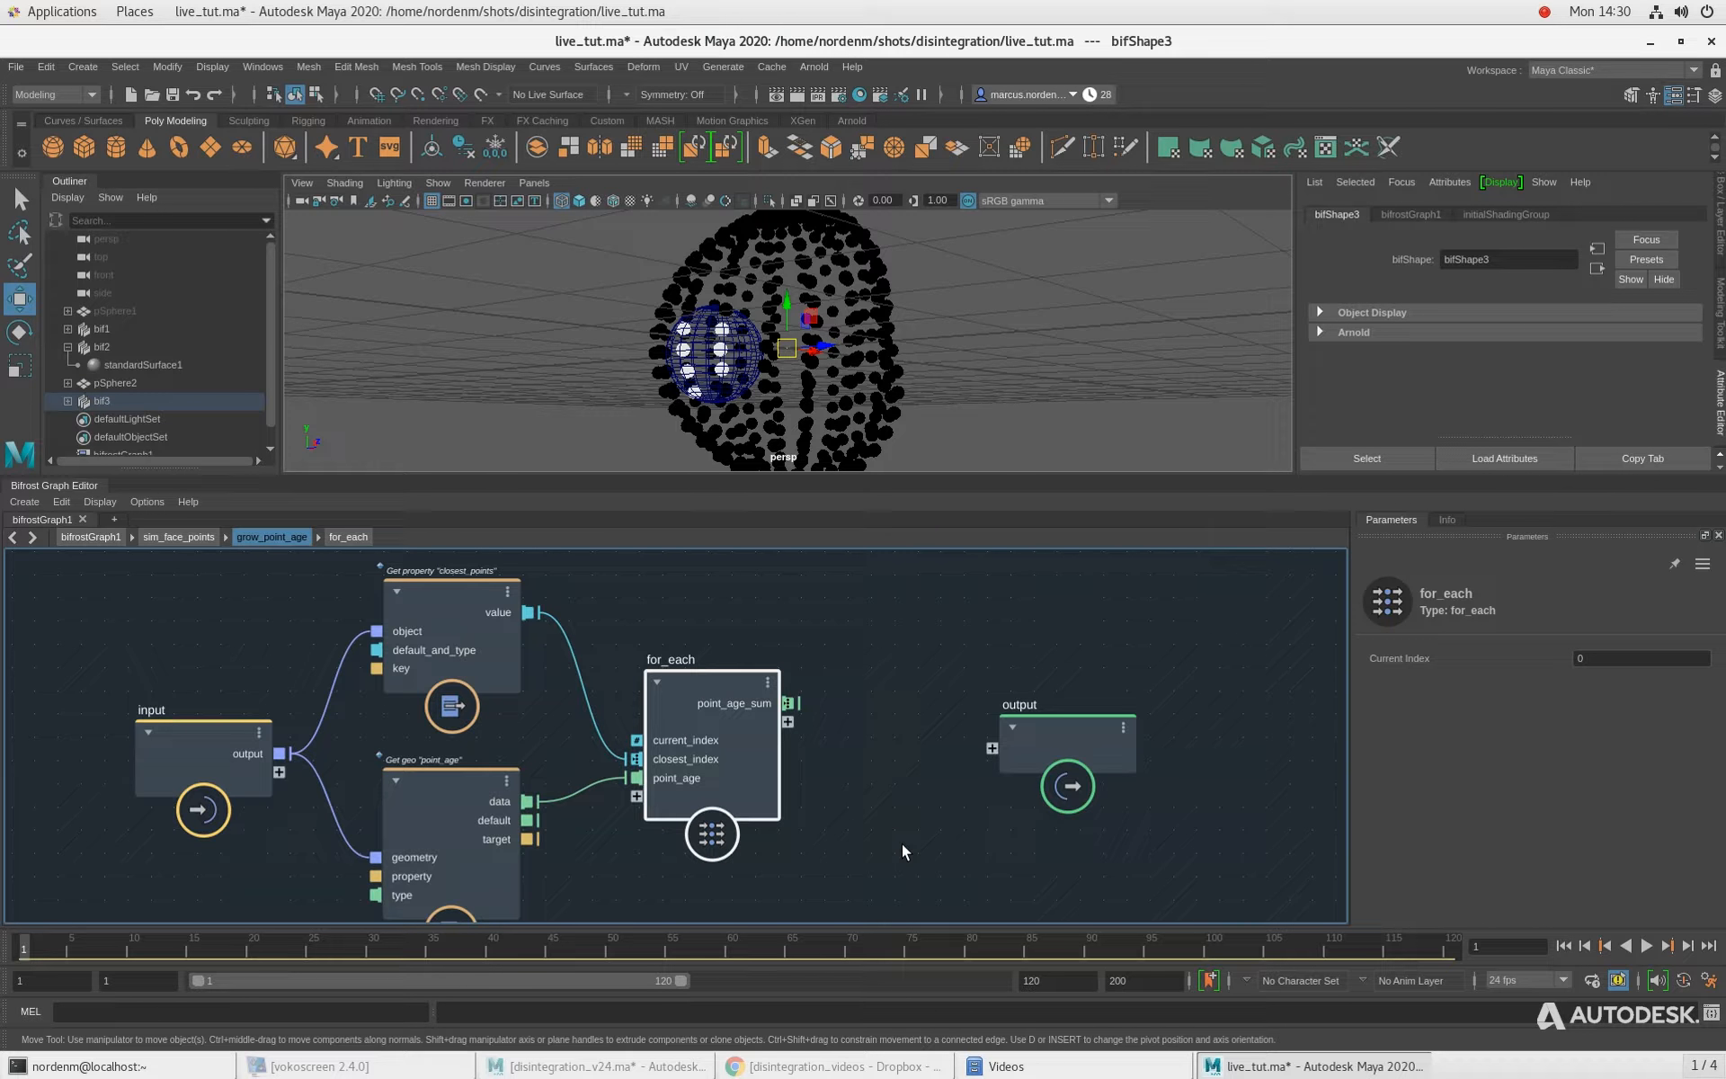
{"action": "middle_click_drag", "start_coordinate": [608, 860], "coordinate": [614, 823], "text": "alt"}
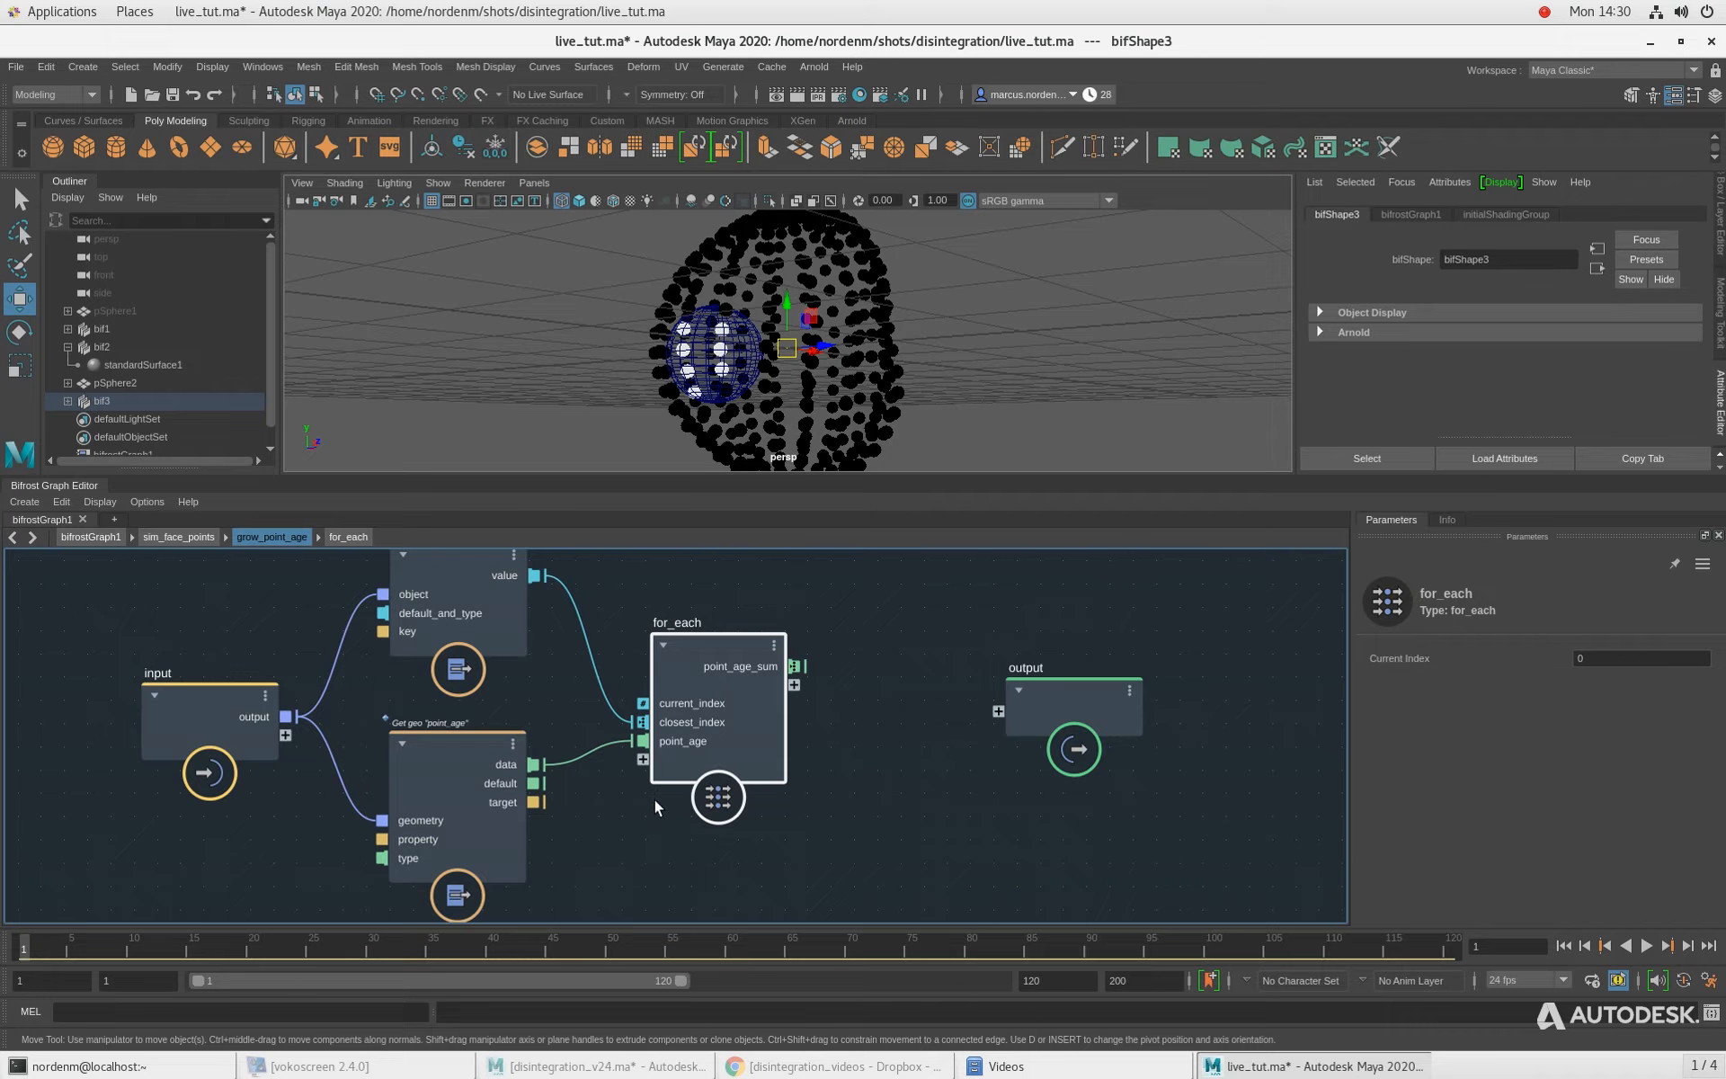
{"action": "double_click", "coordinate": [710, 651]}
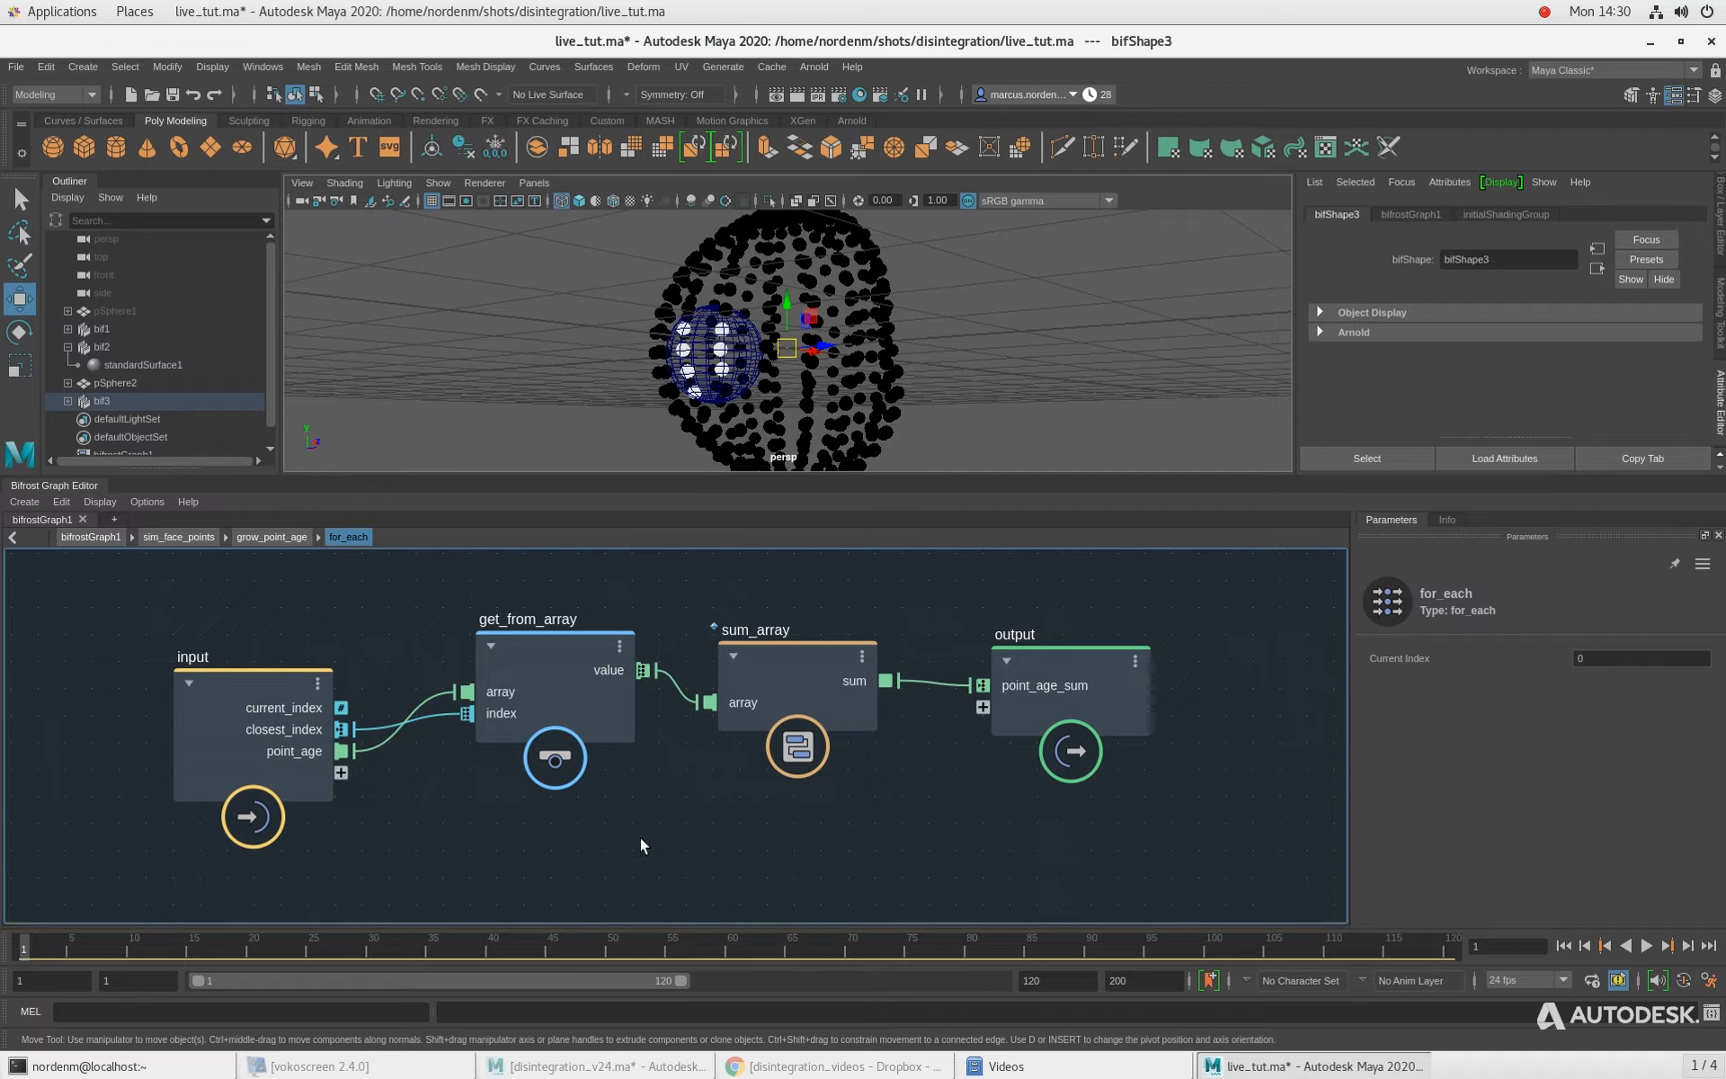
{"action": "left_click", "coordinate": [283, 535]}
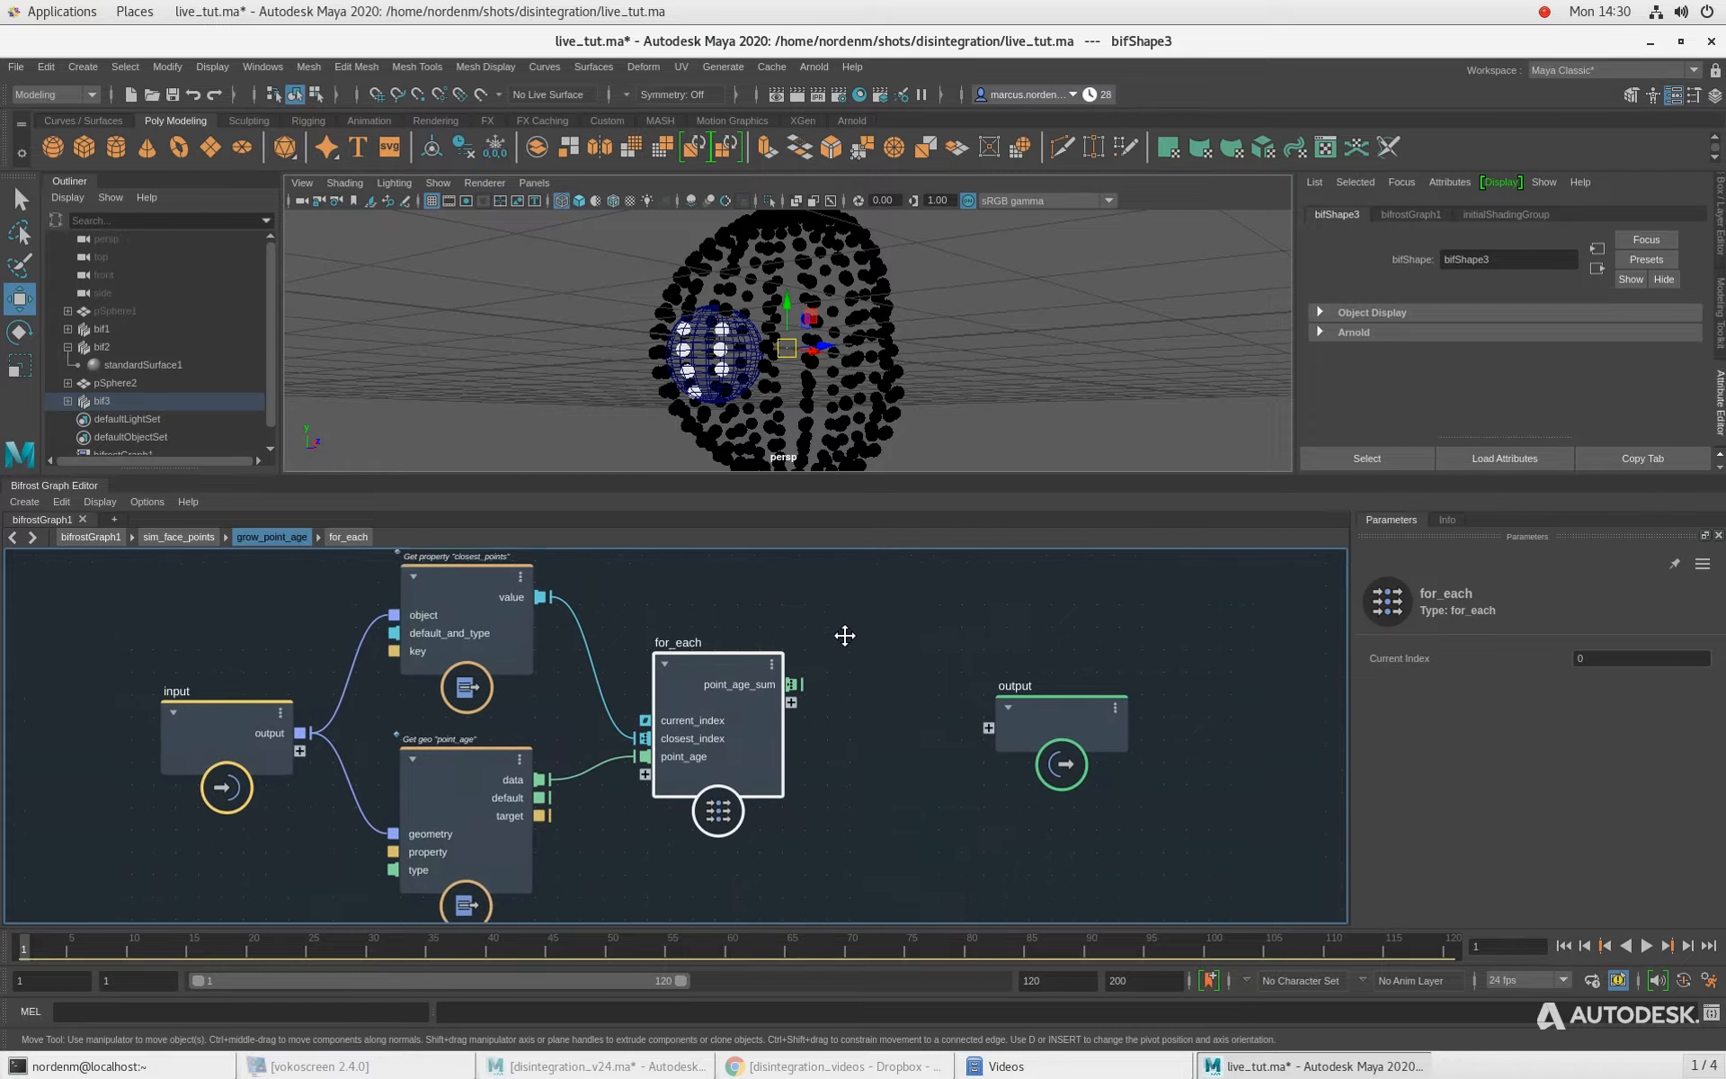
Step: Reopen for_each and add a divide node below the connection between sum_array and output
{"action": "double_click", "coordinate": [707, 683]}
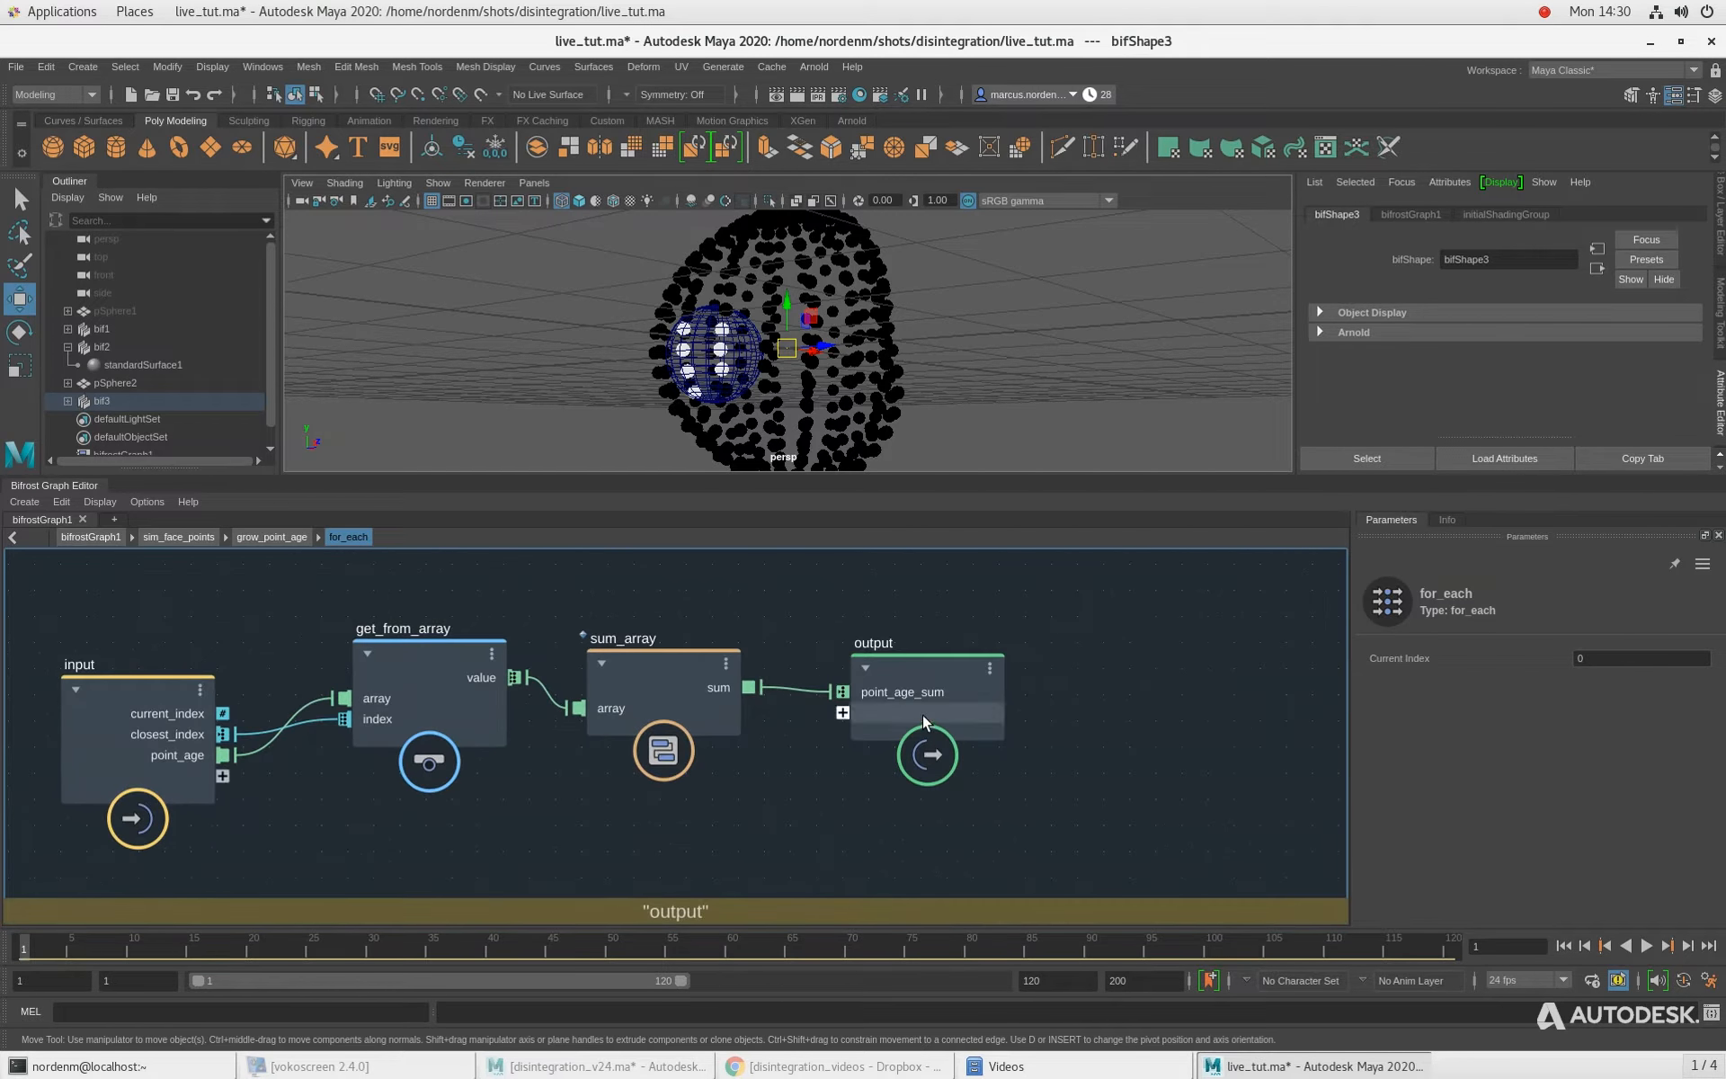
{"action": "key", "text": "Tab"}
{"action": "type", "text": "div"}
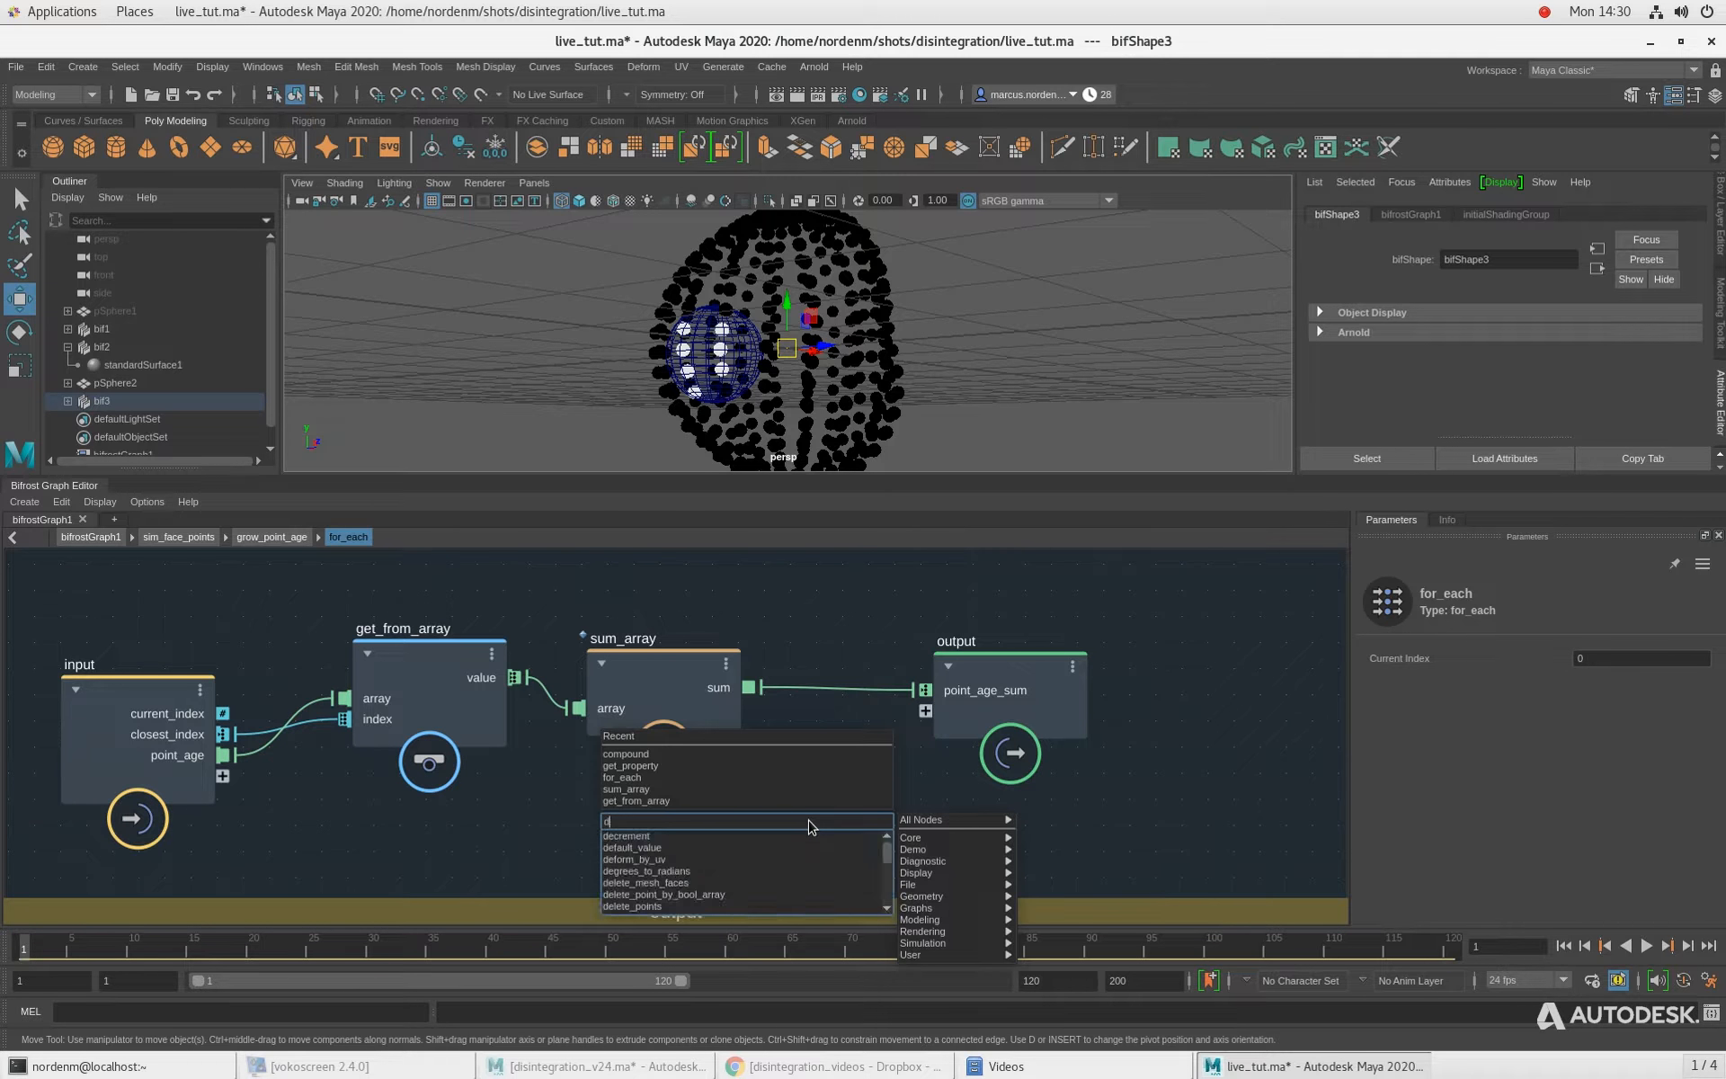
{"action": "key", "text": "Down"}
{"action": "key", "text": "Down"}
{"action": "key", "text": "Return"}
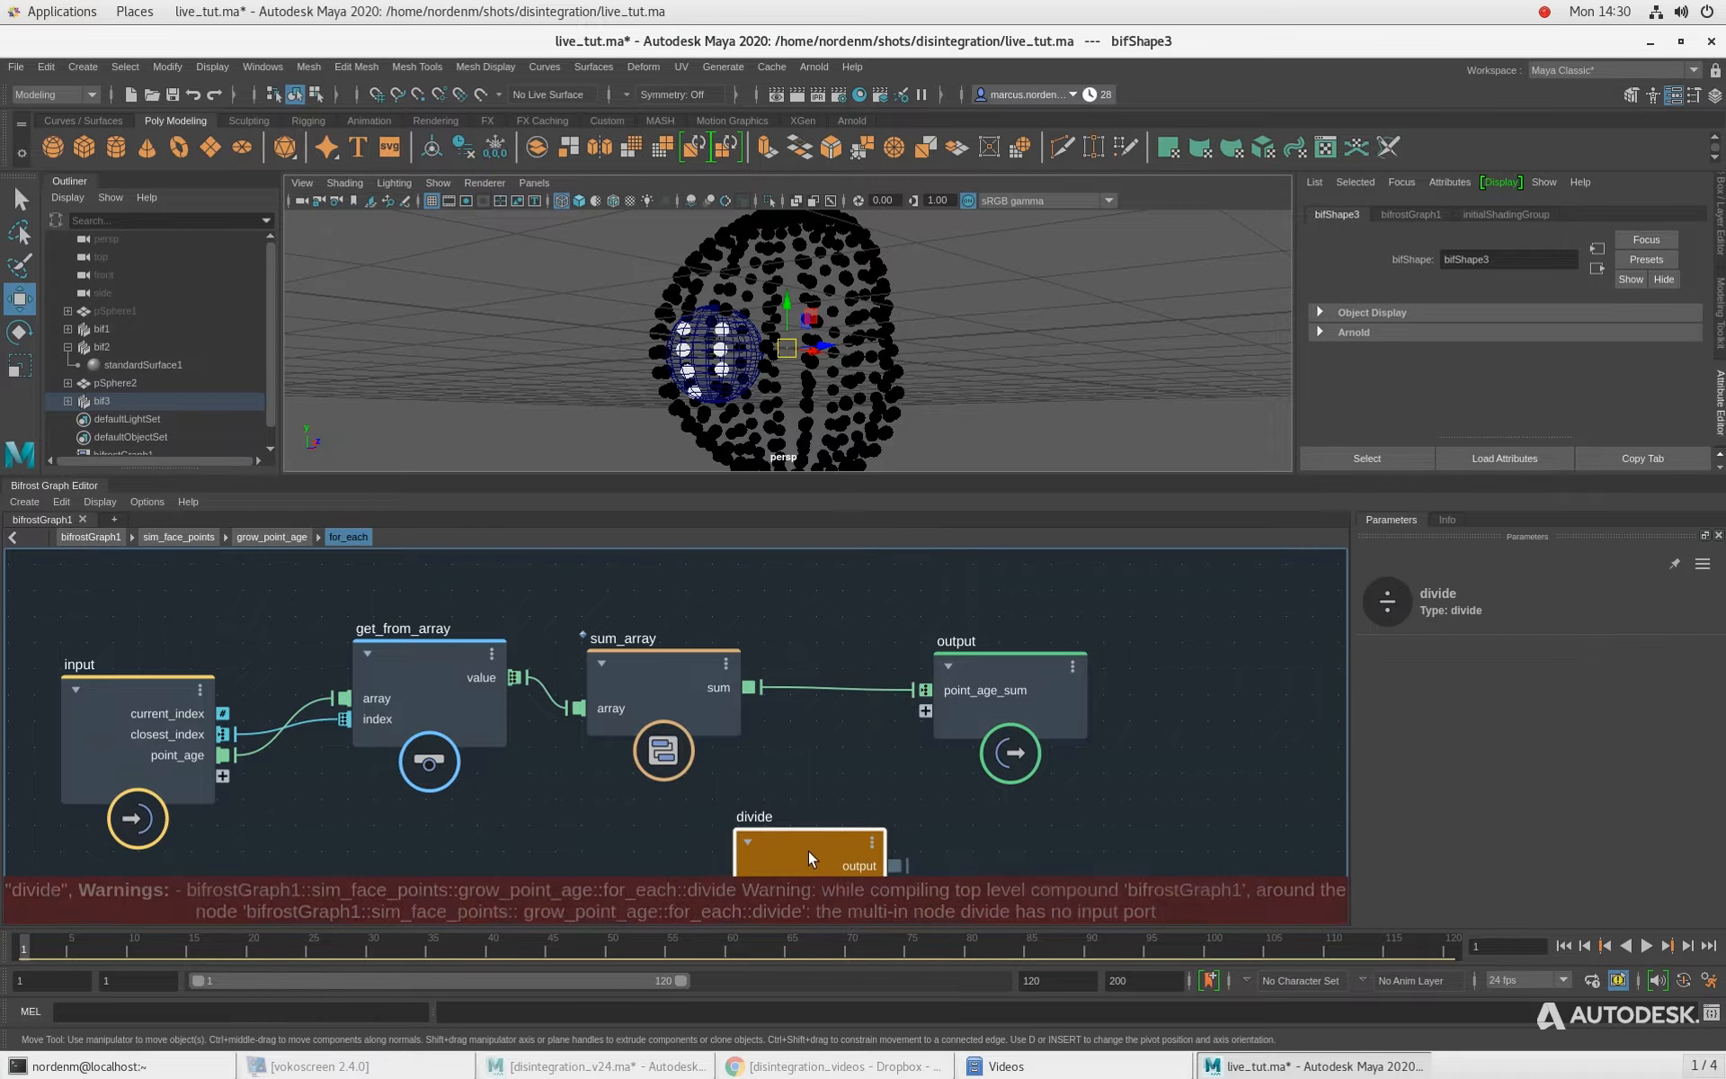
Step: Connect sum_array's sum to the divide node as its first input and move the output node farther away to make room
{"action": "left_click_drag", "start_coordinate": [807, 850], "coordinate": [924, 816]}
{"action": "left_click_drag", "start_coordinate": [753, 689], "coordinate": [833, 855]}
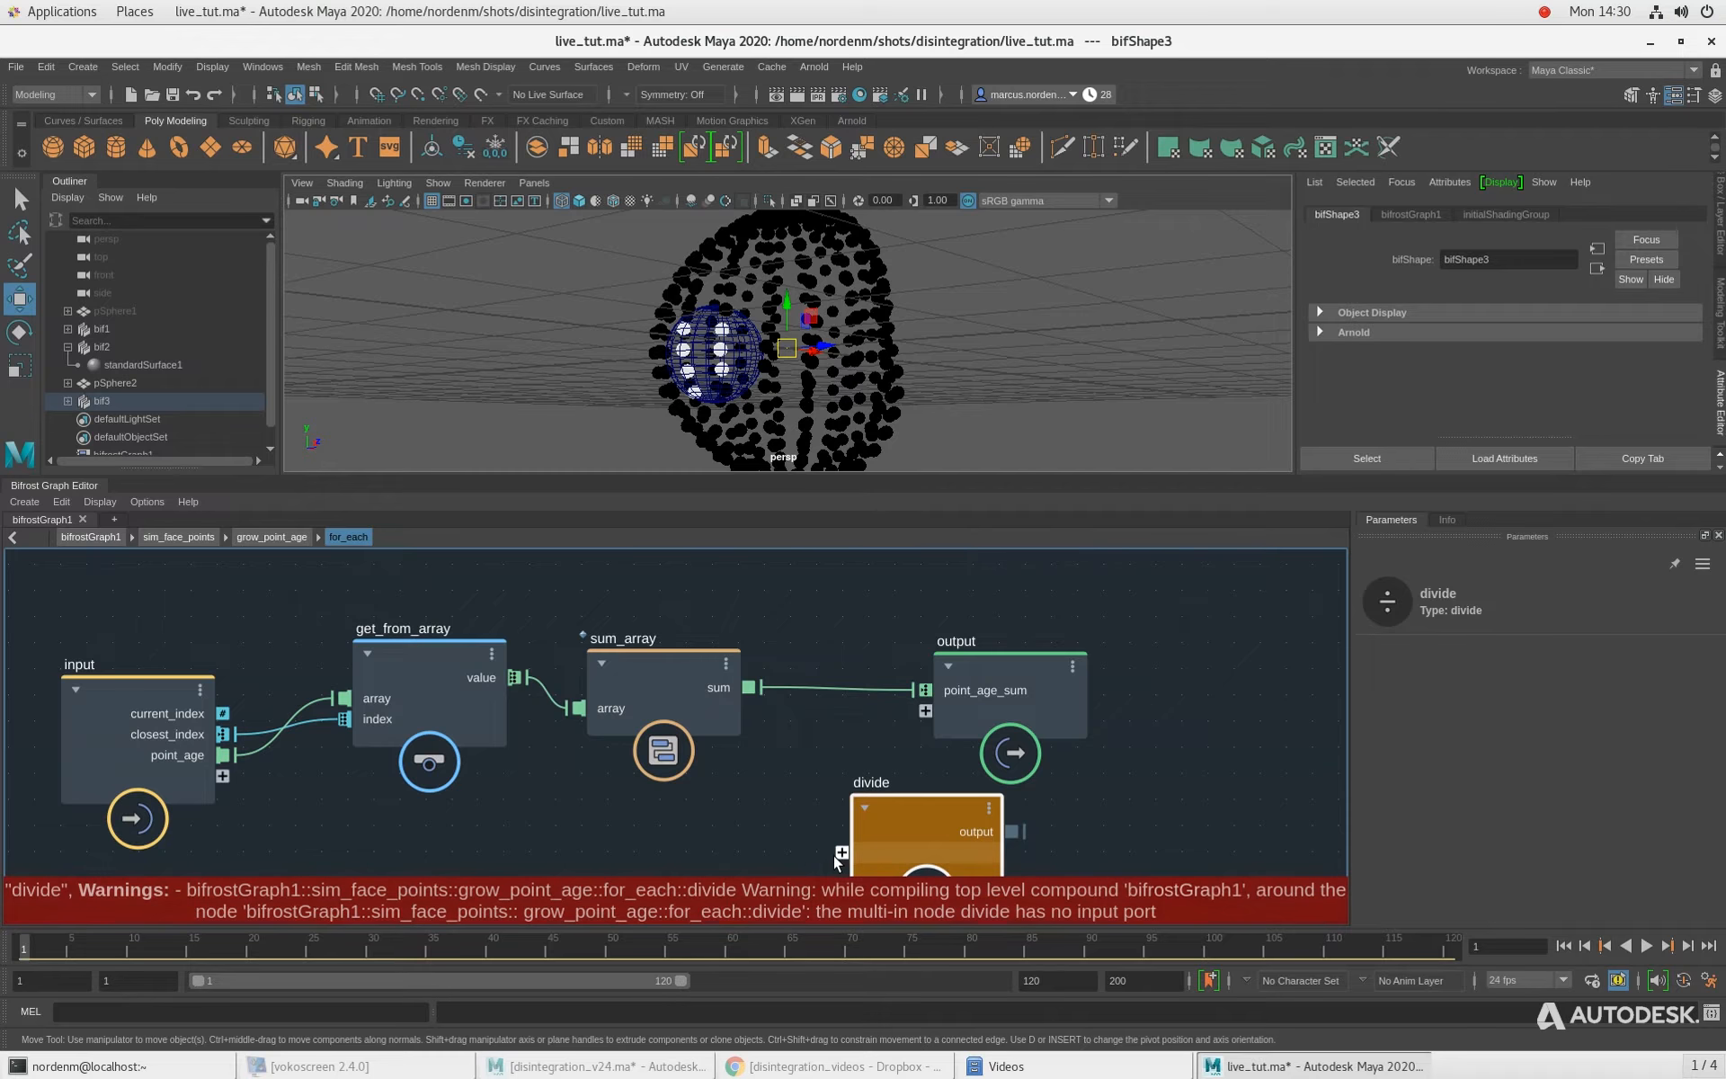
{"action": "left_click_drag", "start_coordinate": [1038, 696], "coordinate": [1165, 700]}
{"action": "left_click_drag", "start_coordinate": [931, 827], "coordinate": [935, 785]}
{"action": "middle_click_drag", "start_coordinate": [657, 839], "coordinate": [684, 781], "text": "alt"}
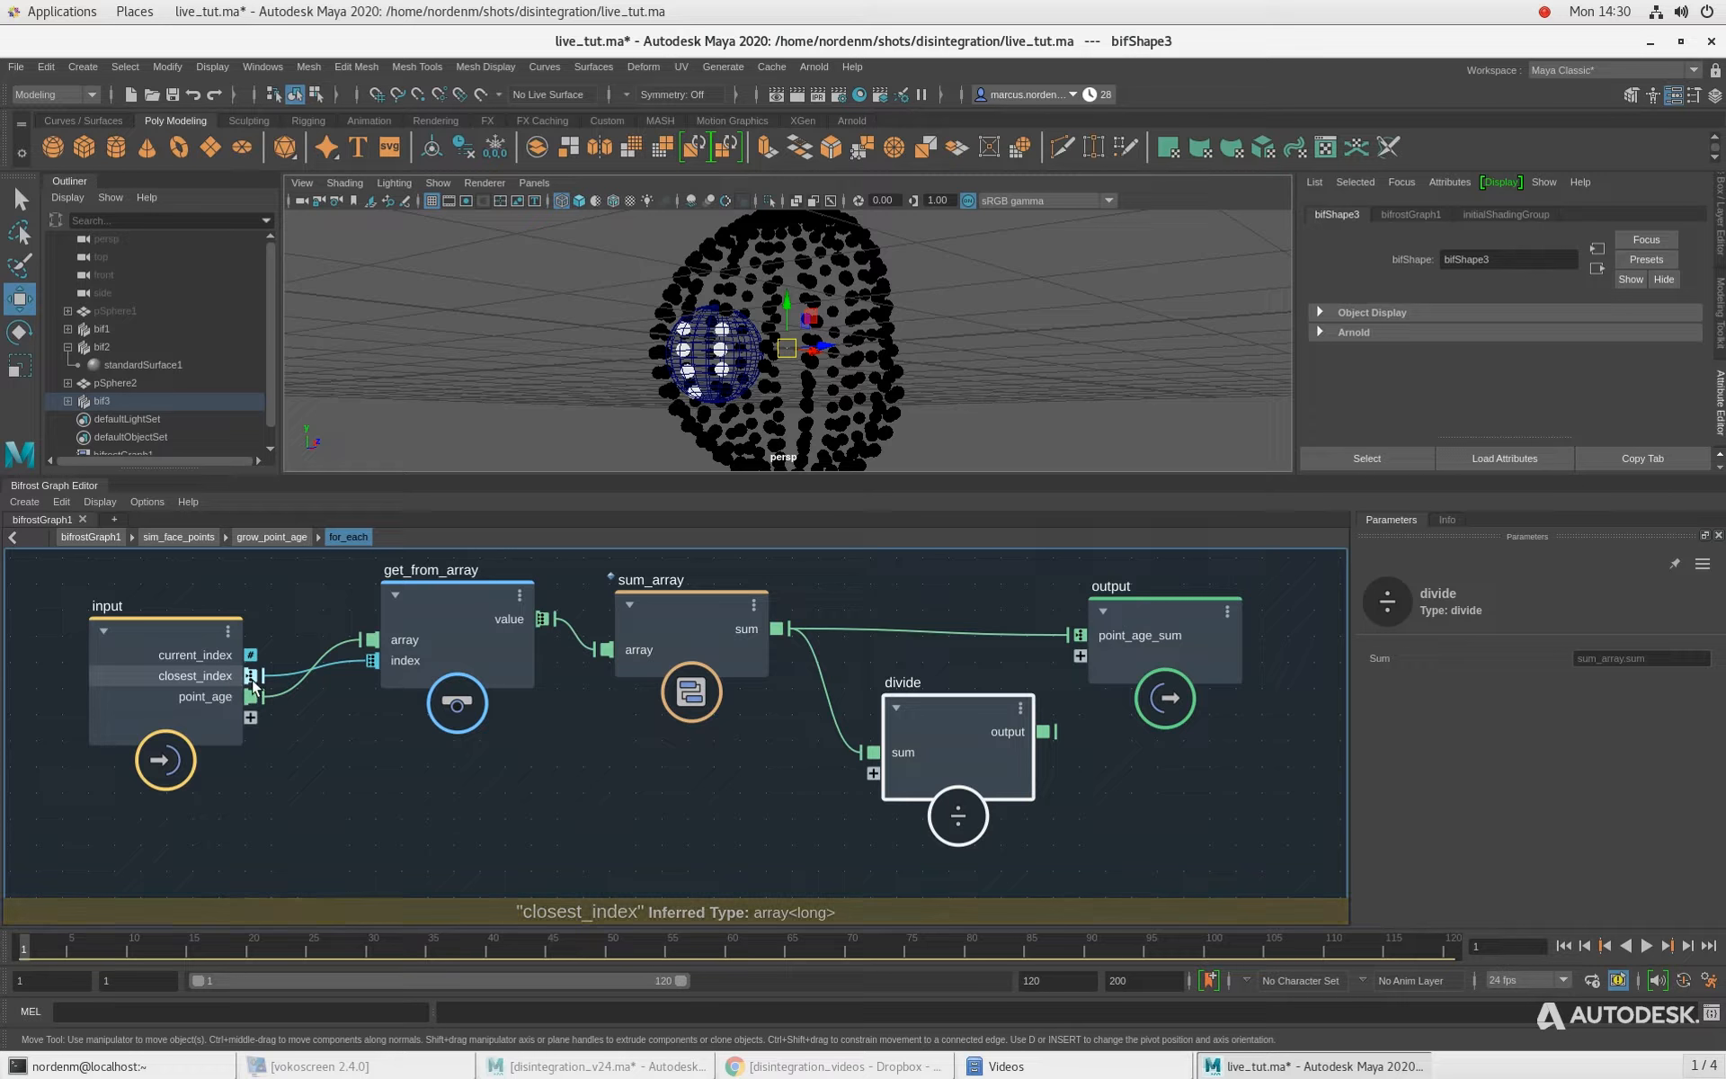
Step: Add an array_size node below get_from_array and connect closest_index to its array input
{"action": "left_click", "coordinate": [461, 761]}
{"action": "key", "text": "Tab"}
{"action": "type", "text": "array_s"}
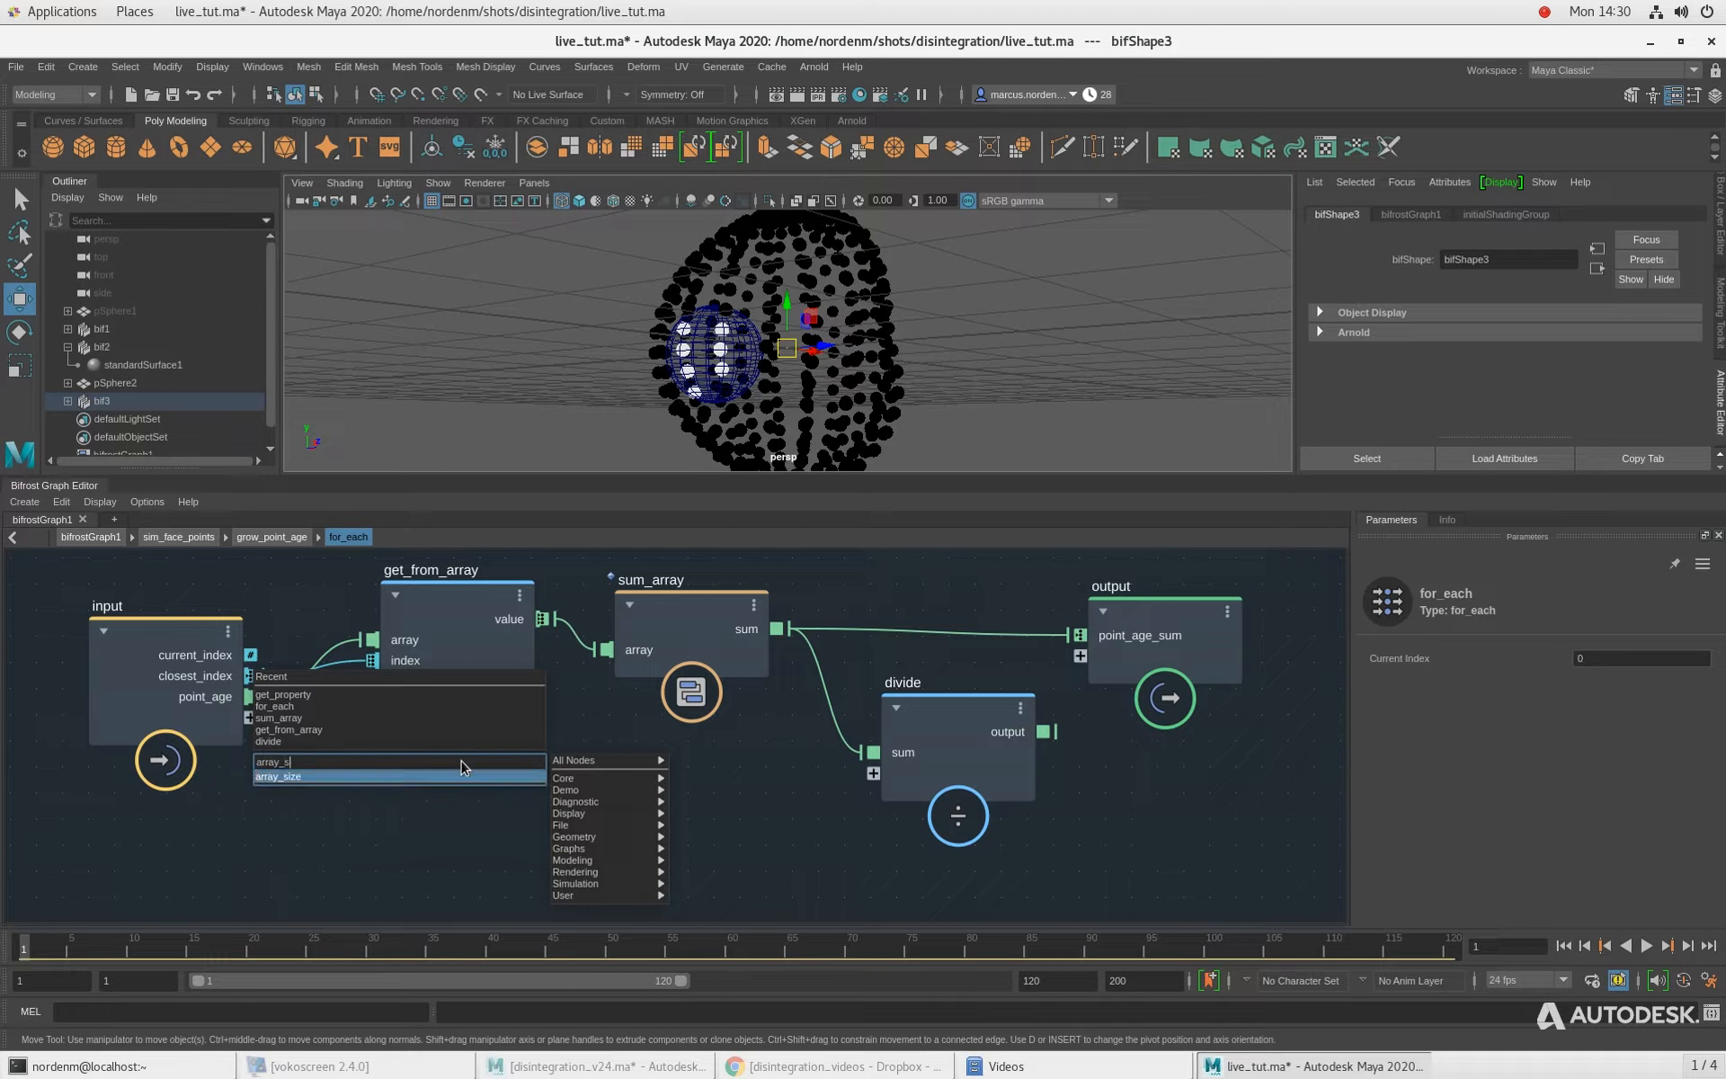
{"action": "key", "text": "Return"}
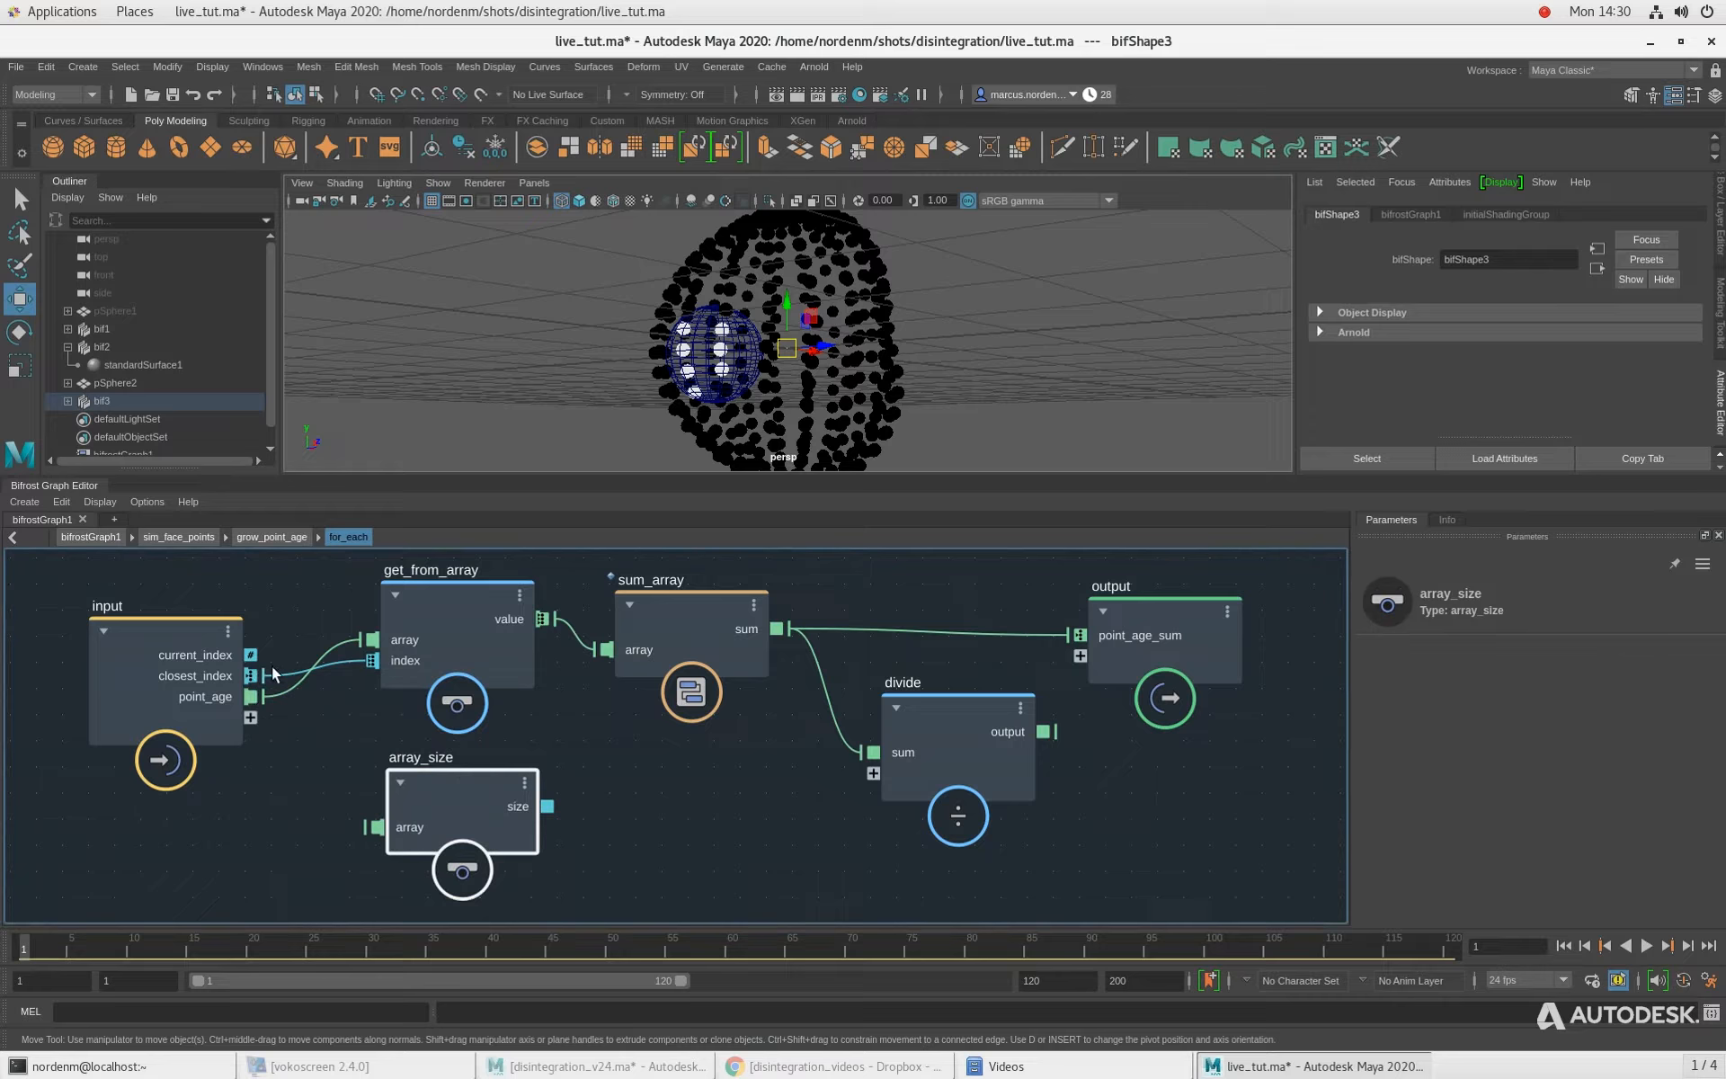
{"action": "left_click_drag", "start_coordinate": [251, 676], "coordinate": [450, 822]}
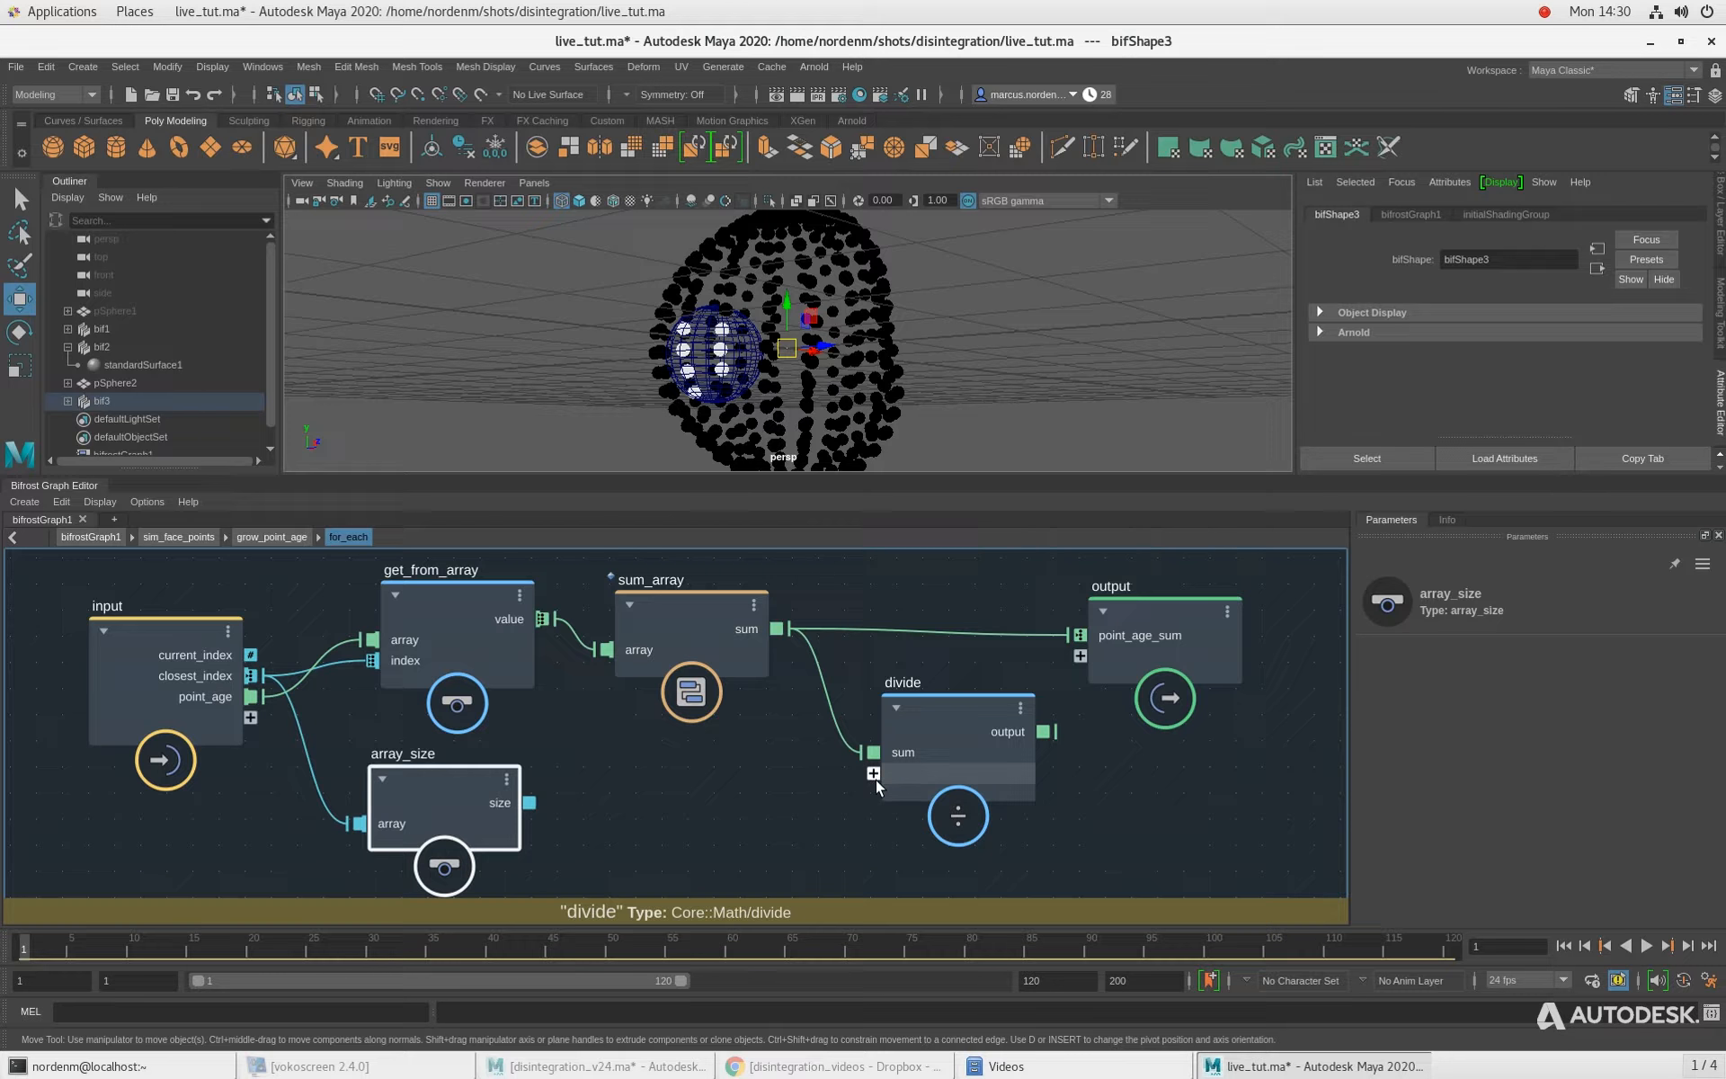
{"action": "left_click", "coordinate": [667, 807]}
{"action": "key", "text": "Tab"}
{"action": "type", "text": "to"}
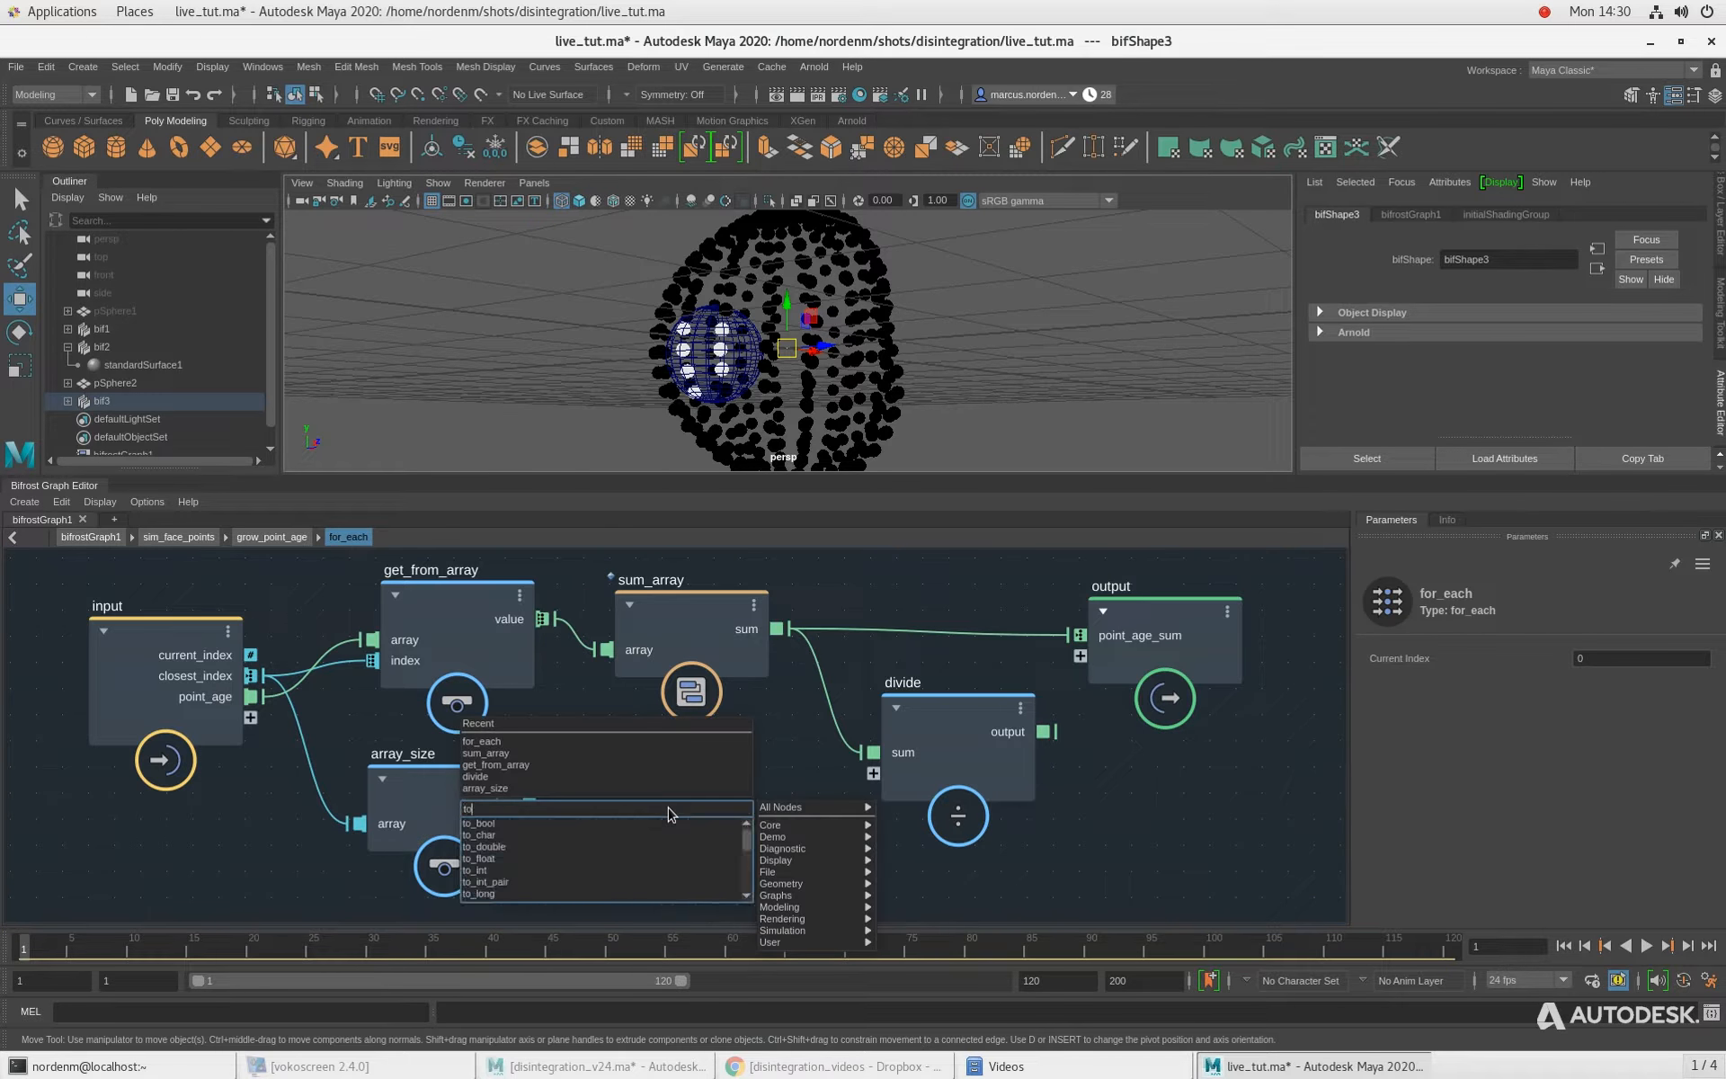
{"action": "type", "text": "_int"}
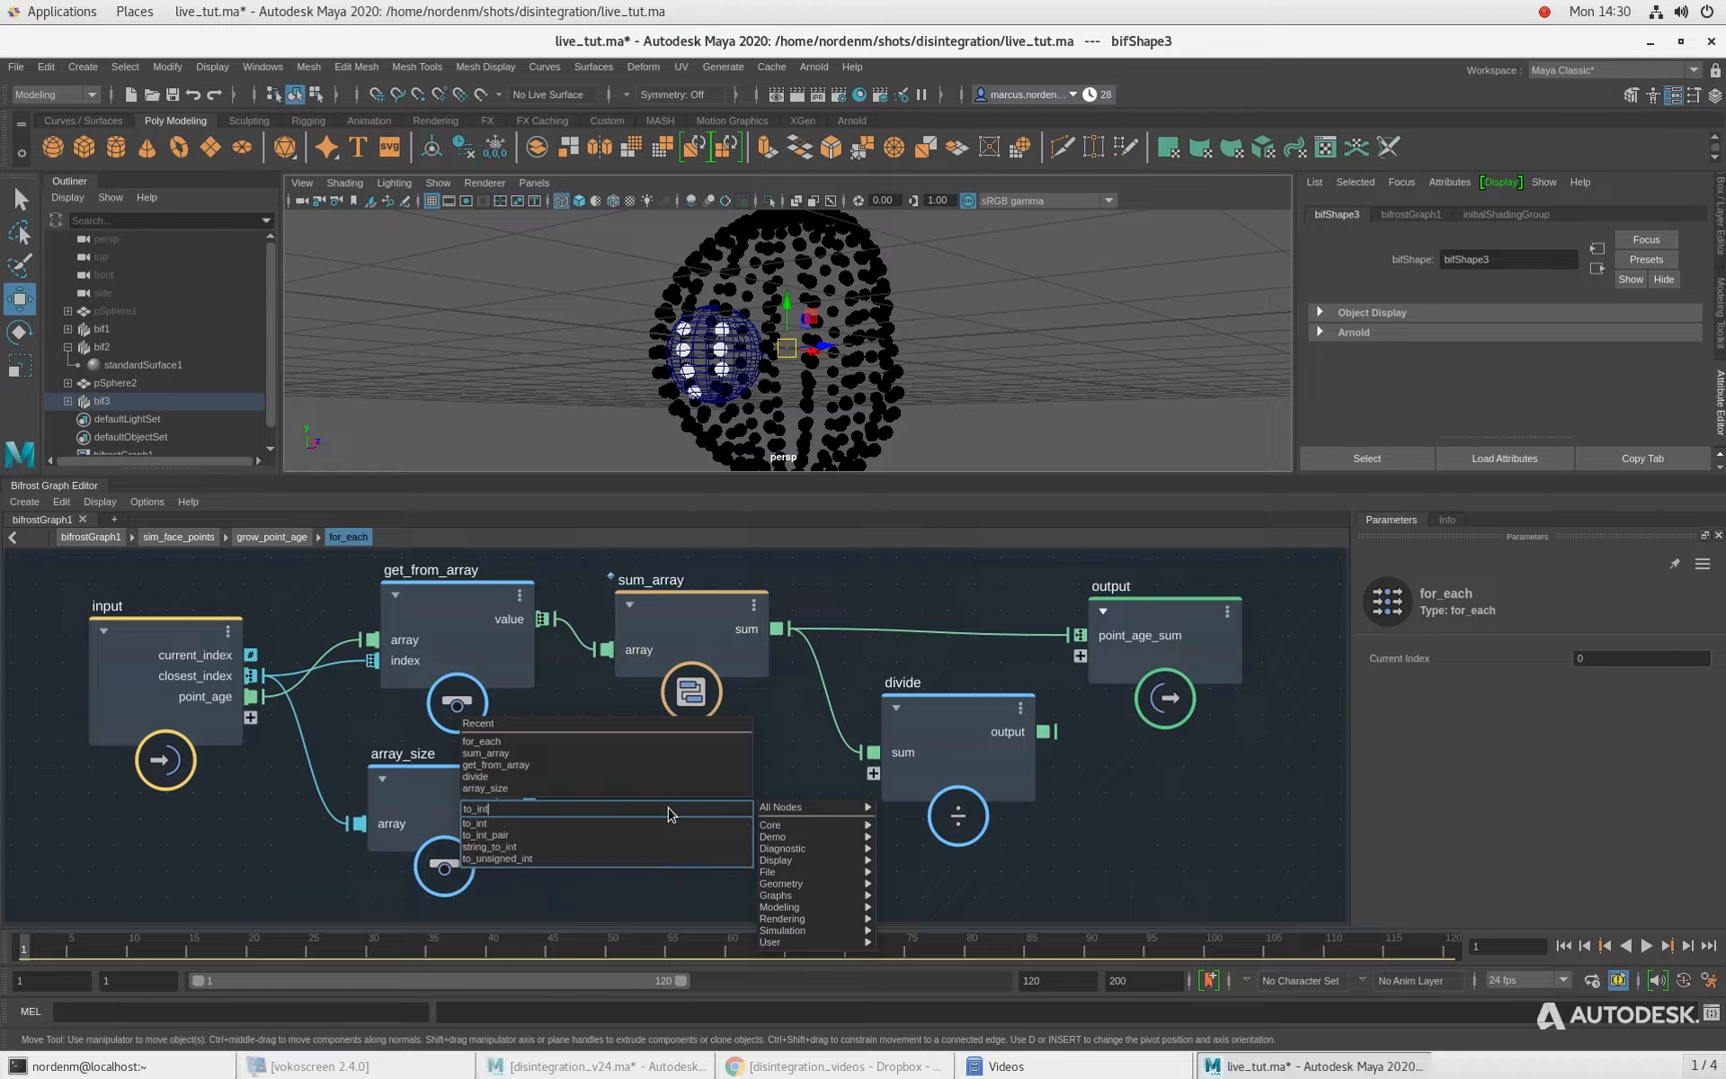
{"action": "key", "text": "Return"}
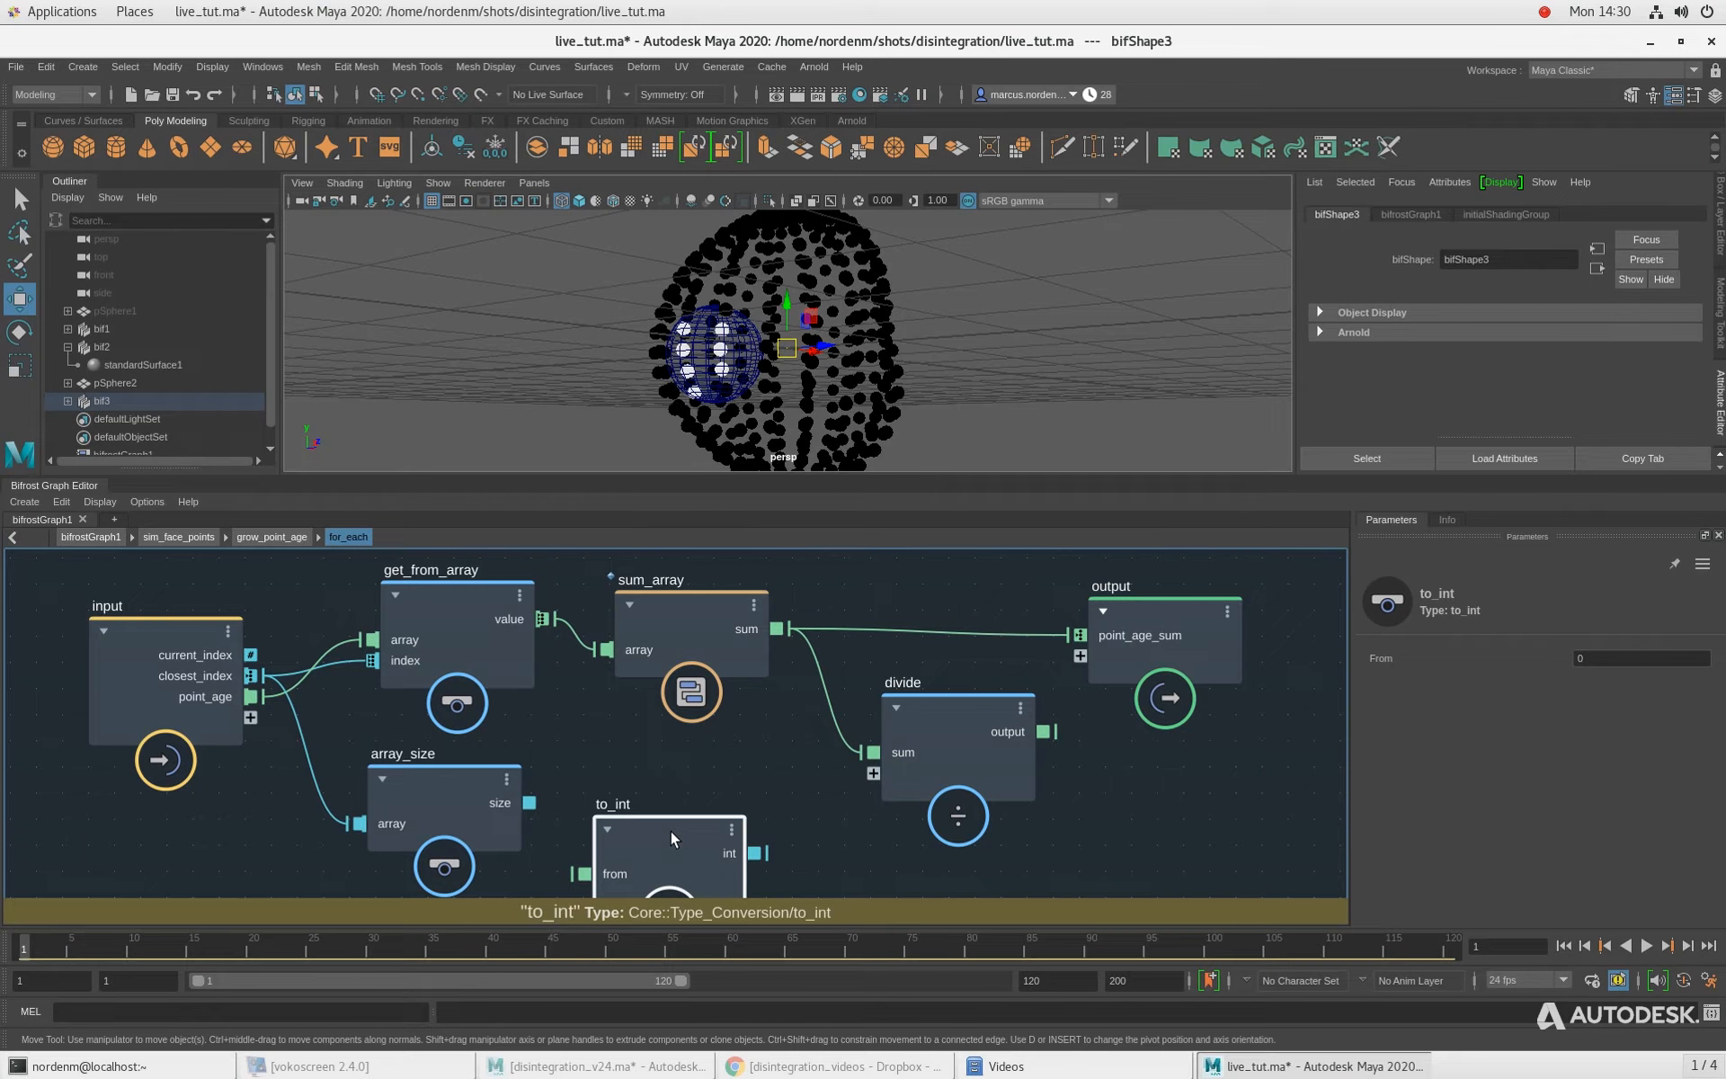
{"action": "key", "text": "Delete"}
Step: Add a to_float node between array_size and divide
{"action": "key", "text": "Tab"}
{"action": "type", "text": "to_fl"}
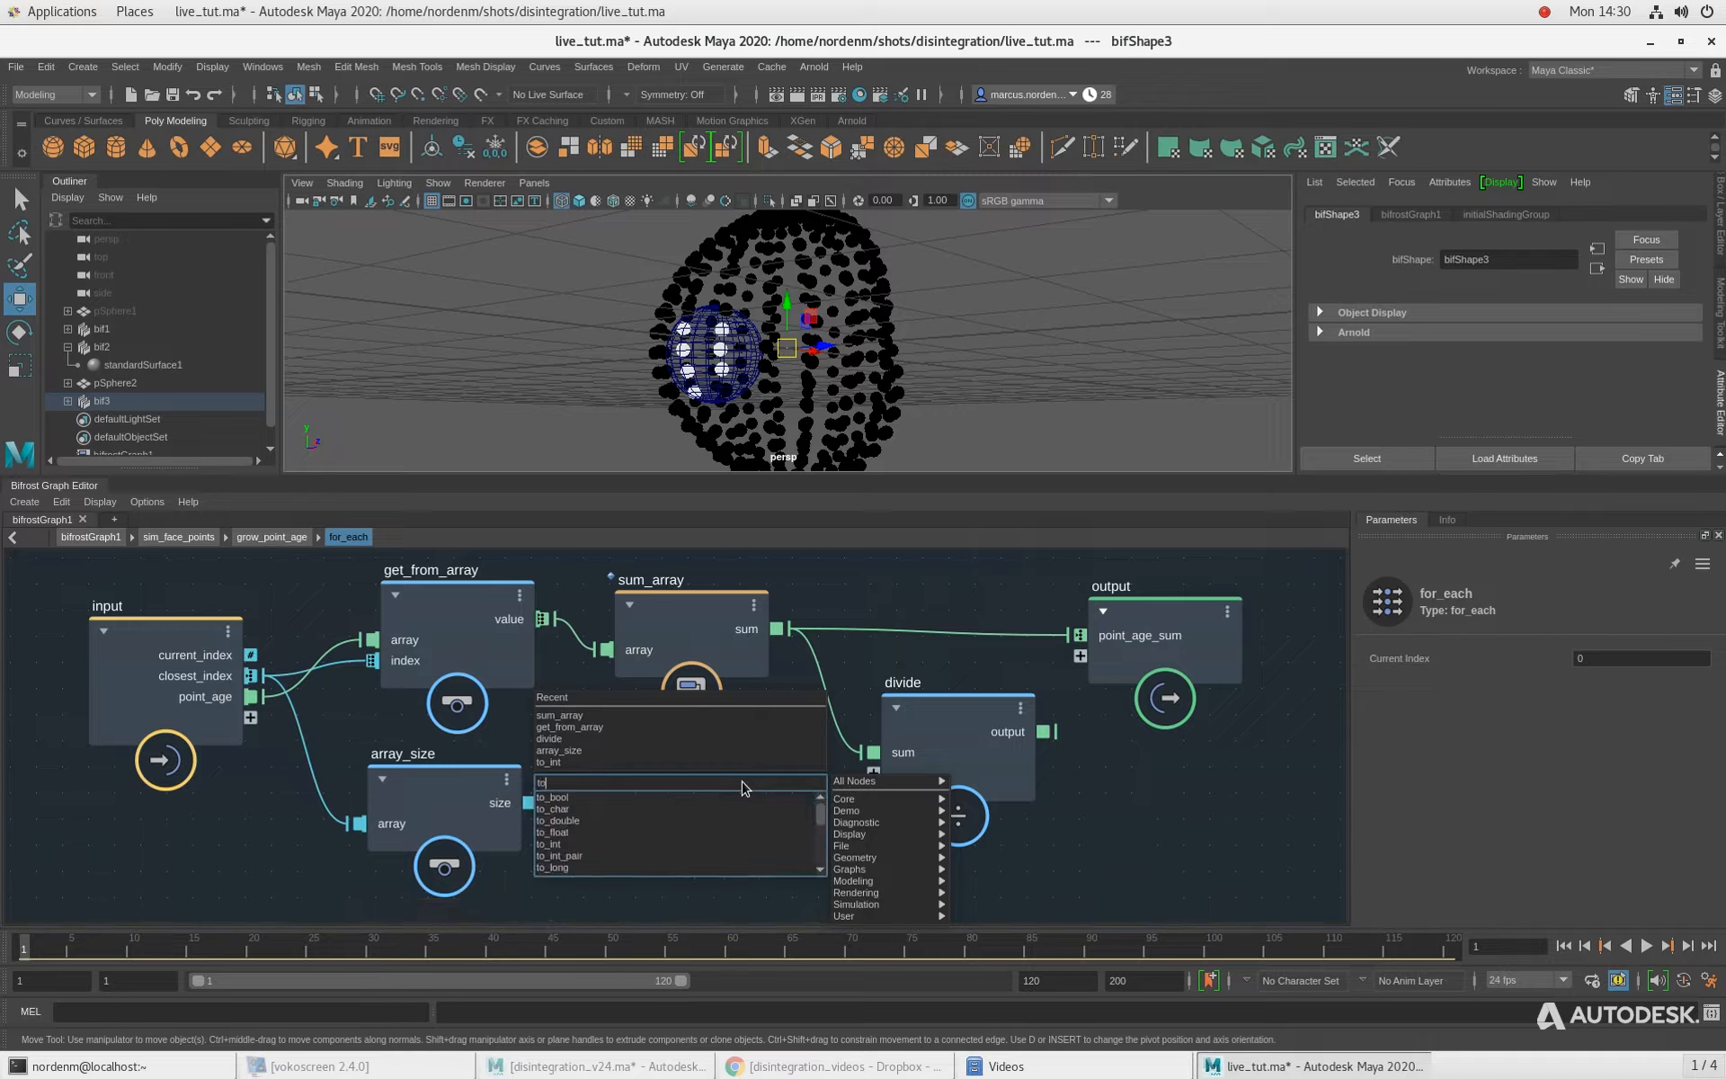
{"action": "key", "text": "Return"}
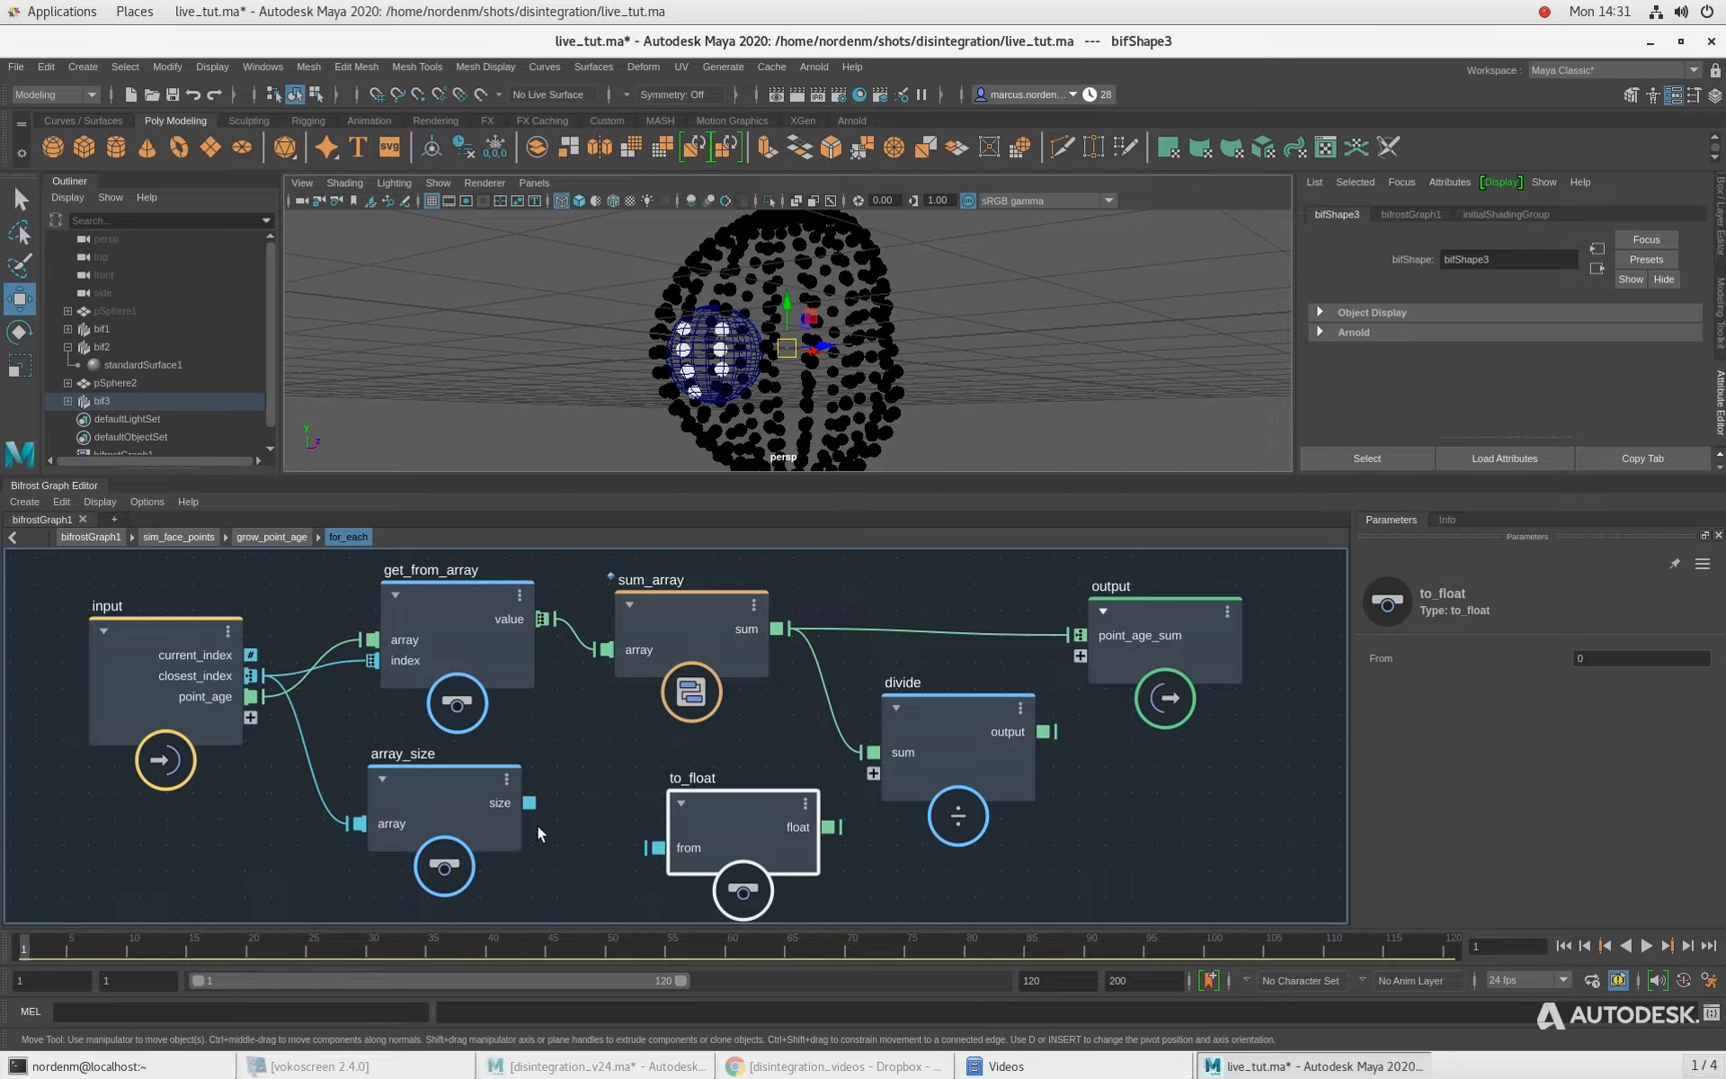
Step: Wire array_size's size through to_float and connect the resulting float to divide as its second input
{"action": "left_click_drag", "start_coordinate": [531, 801], "coordinate": [872, 774]}
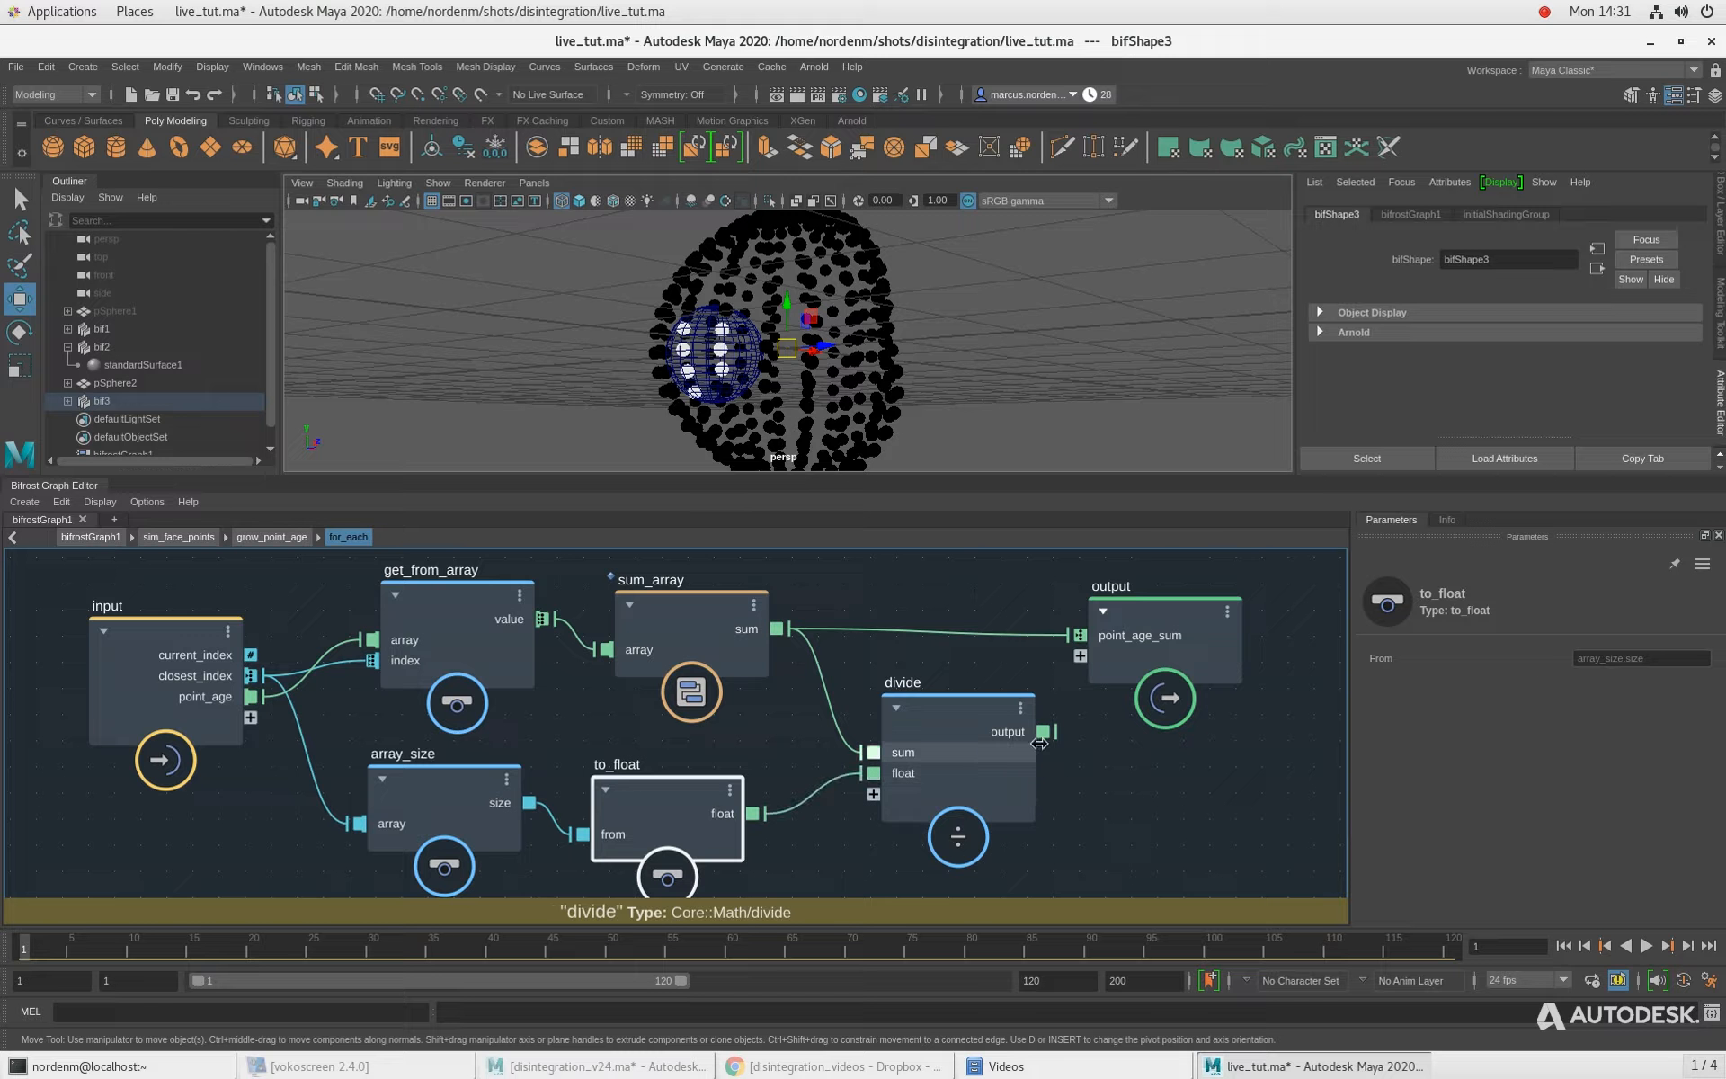
{"action": "middle_click_drag", "start_coordinate": [1209, 784], "coordinate": [1069, 820], "text": "alt"}
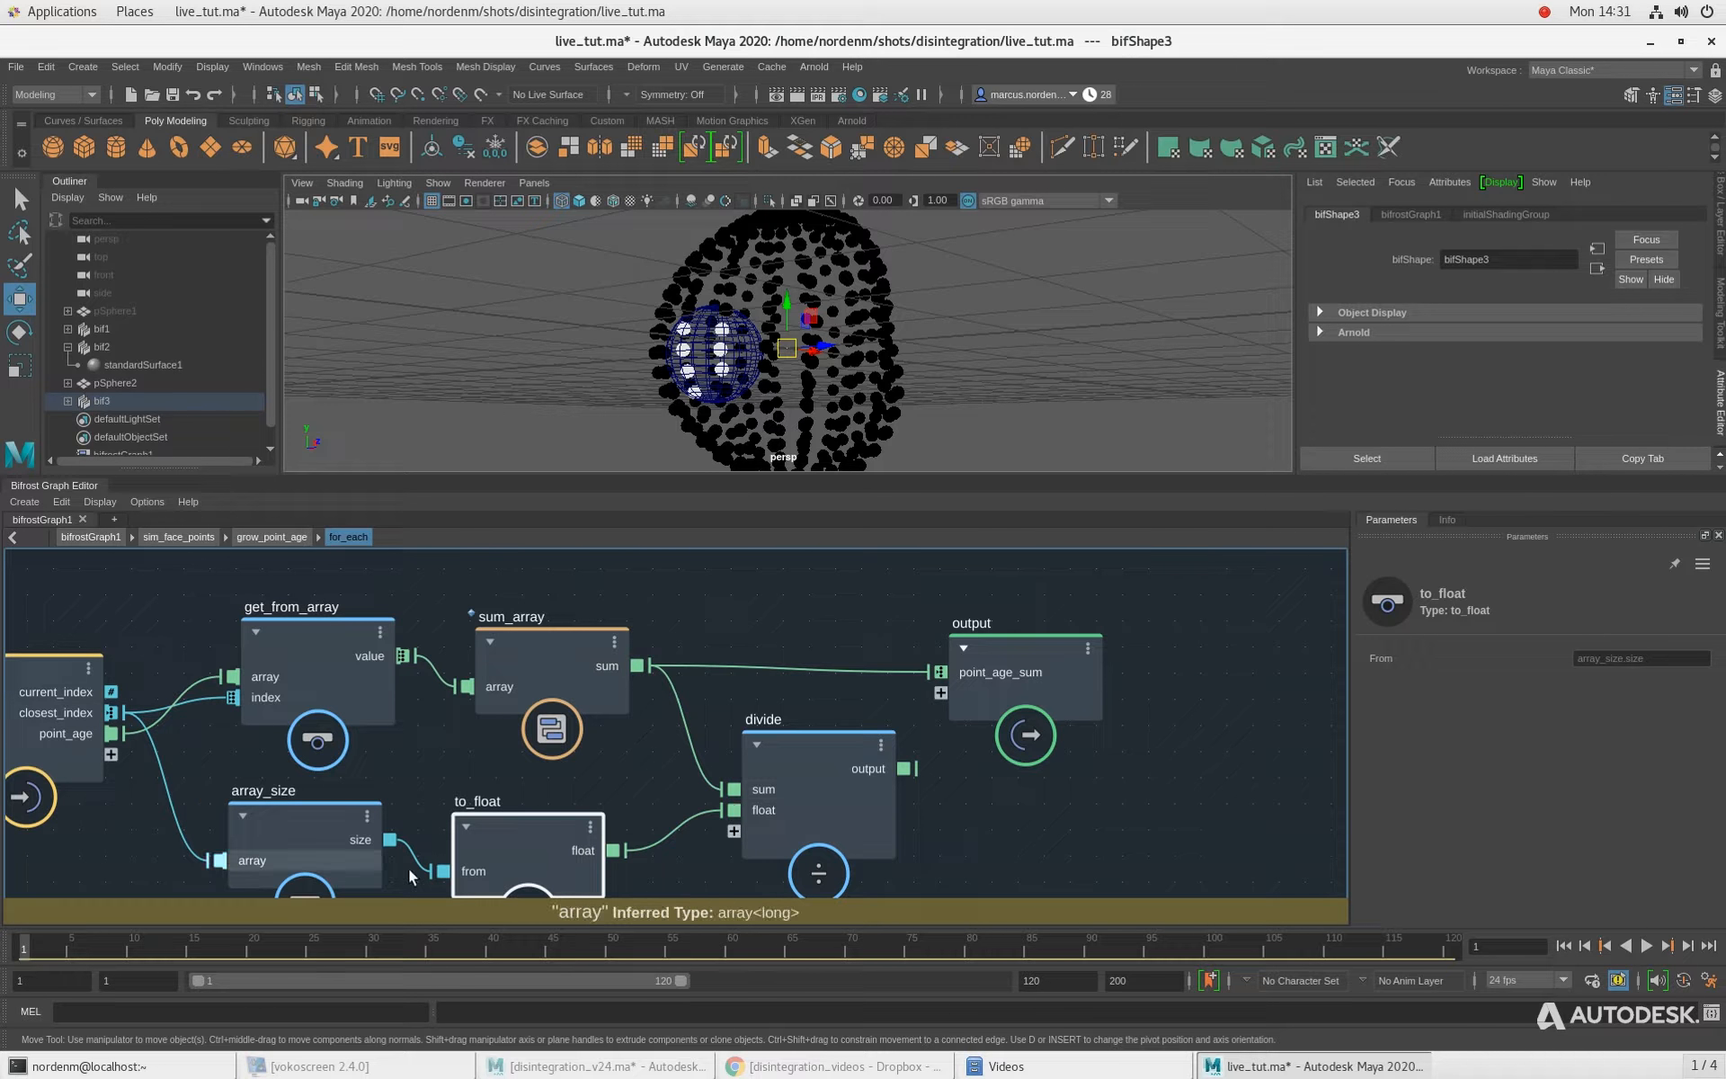
{"action": "left_click_drag", "start_coordinate": [559, 845], "coordinate": [568, 827]}
Step: Feed divide's output into point_age_sum in place of sum_array's direct connection, and delete the extra port on the output node
{"action": "left_click_drag", "start_coordinate": [904, 770], "coordinate": [975, 697]}
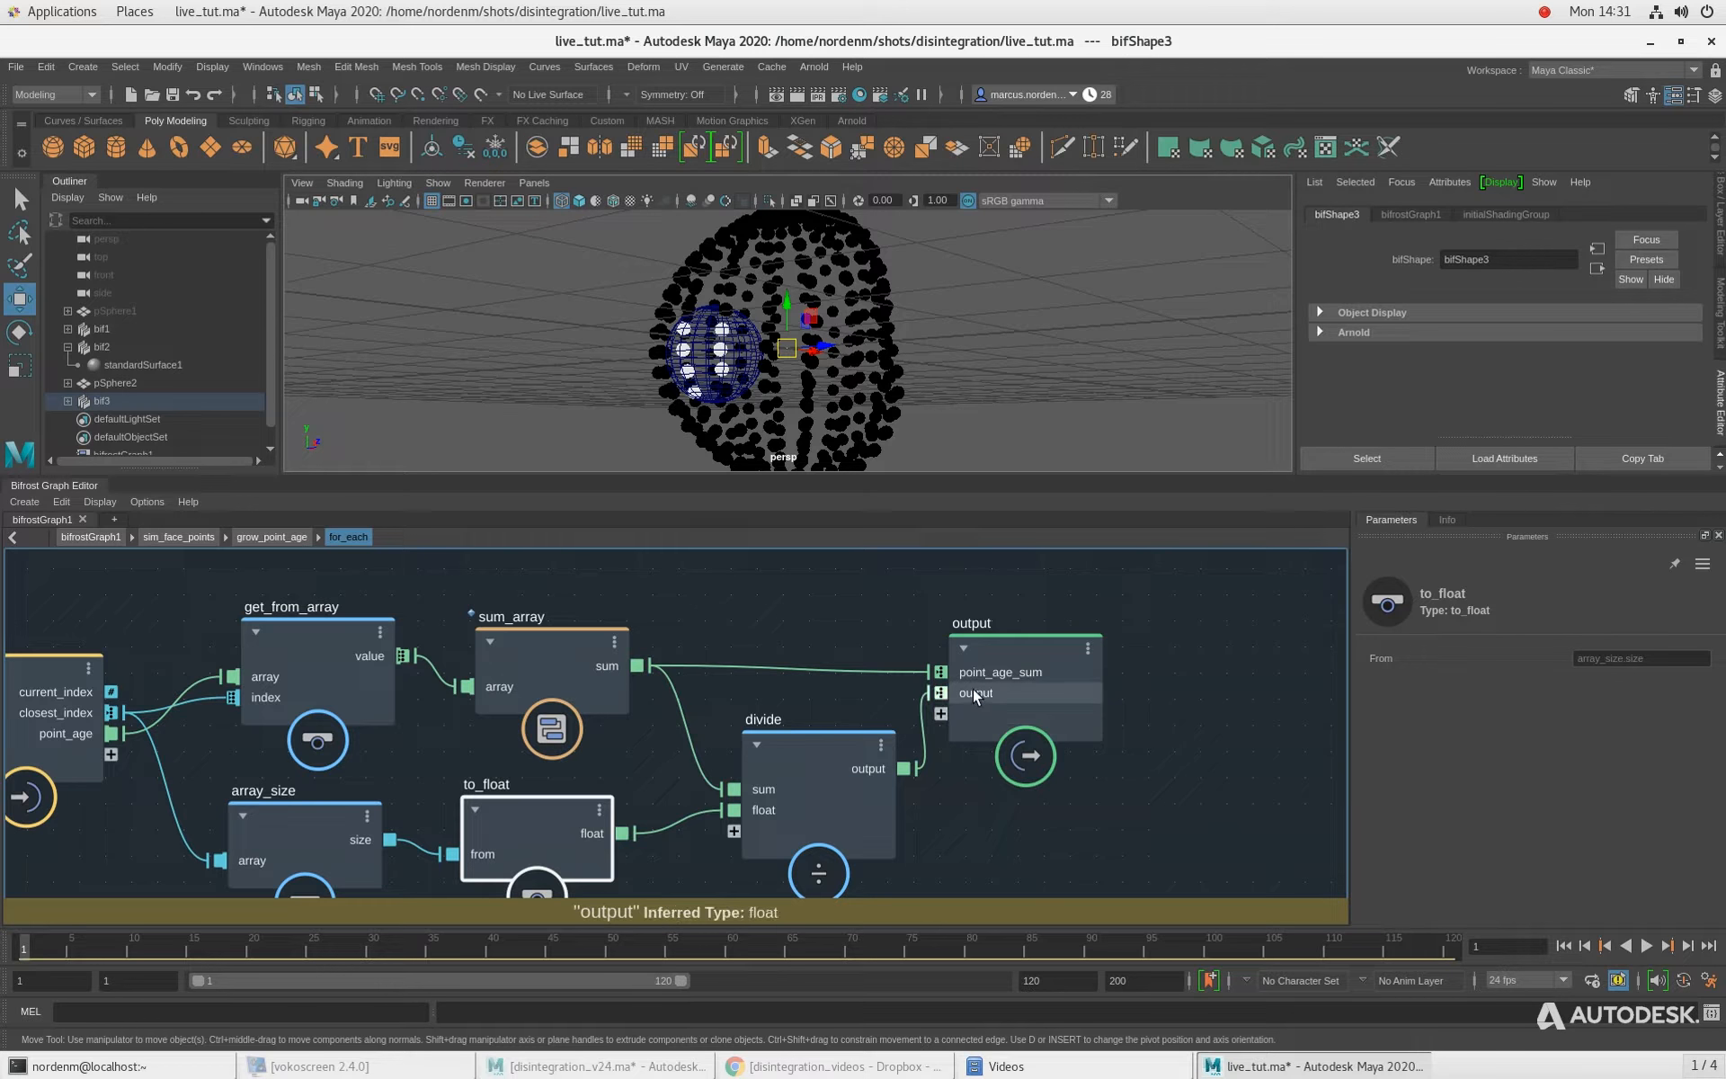
{"action": "right_click", "coordinate": [973, 689]}
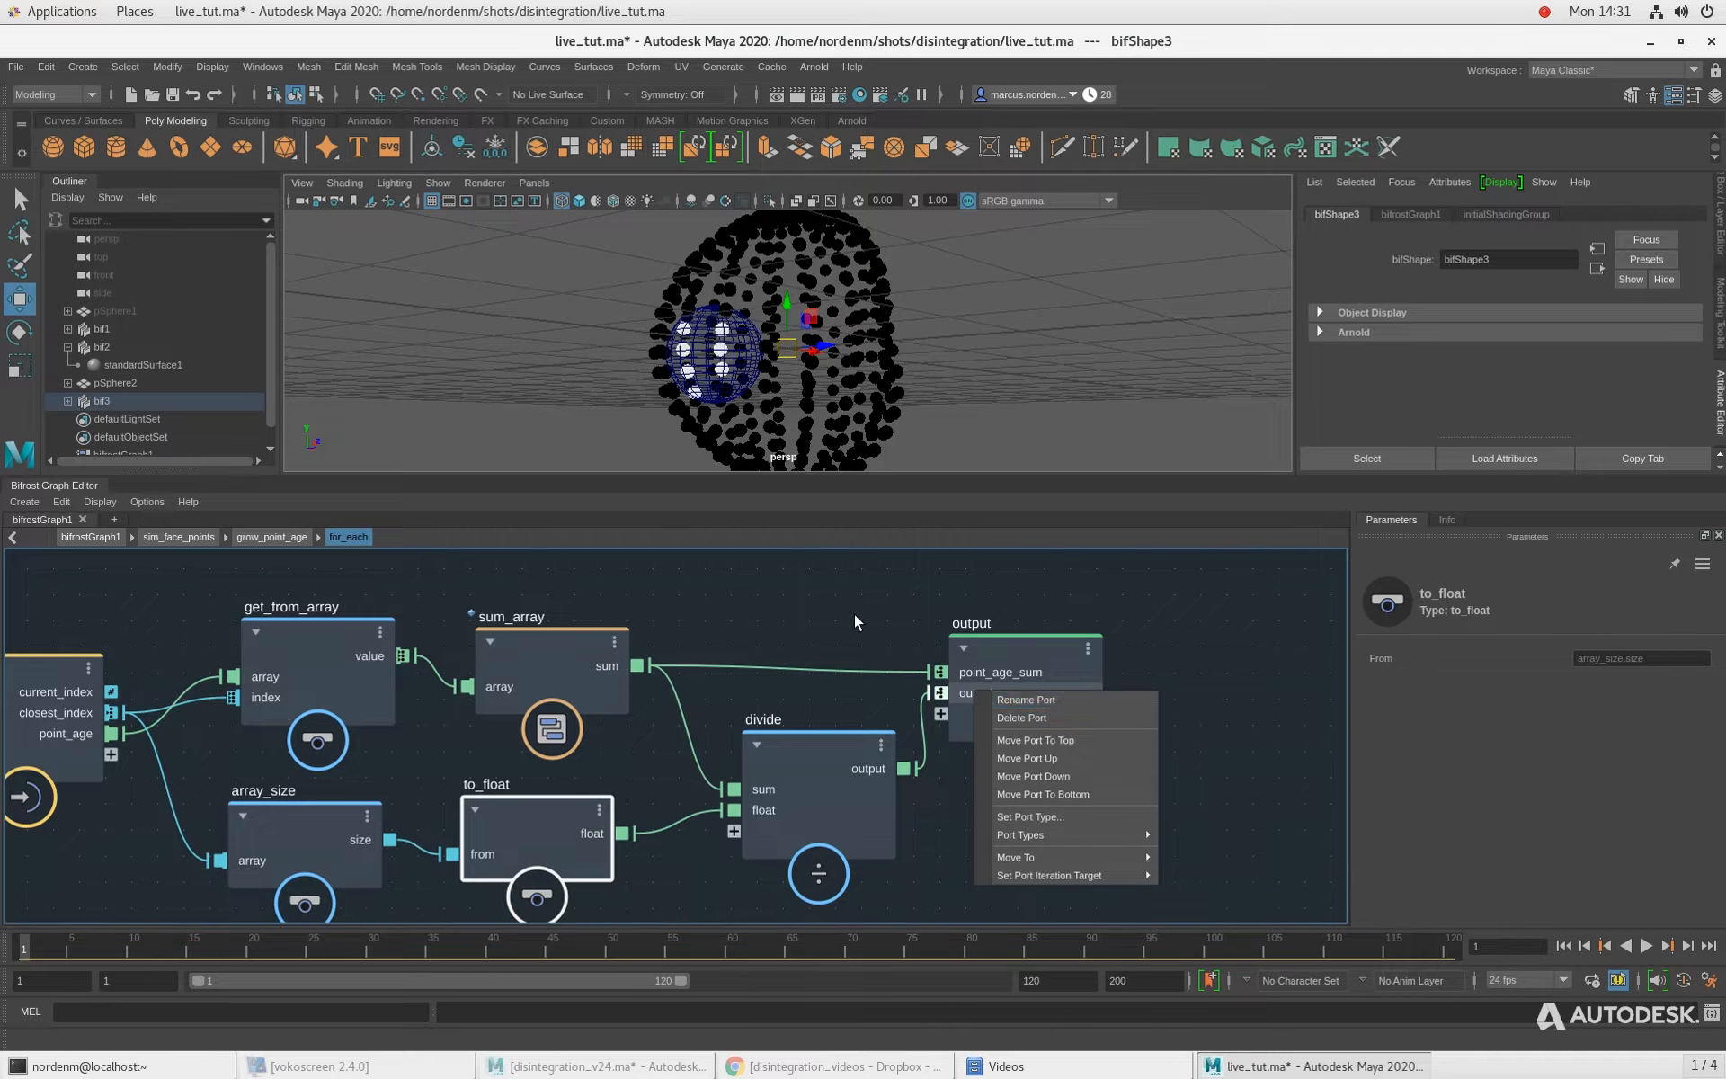
{"action": "left_click", "coordinate": [854, 669]}
{"action": "left_click_drag", "start_coordinate": [1023, 698], "coordinate": [1088, 696]}
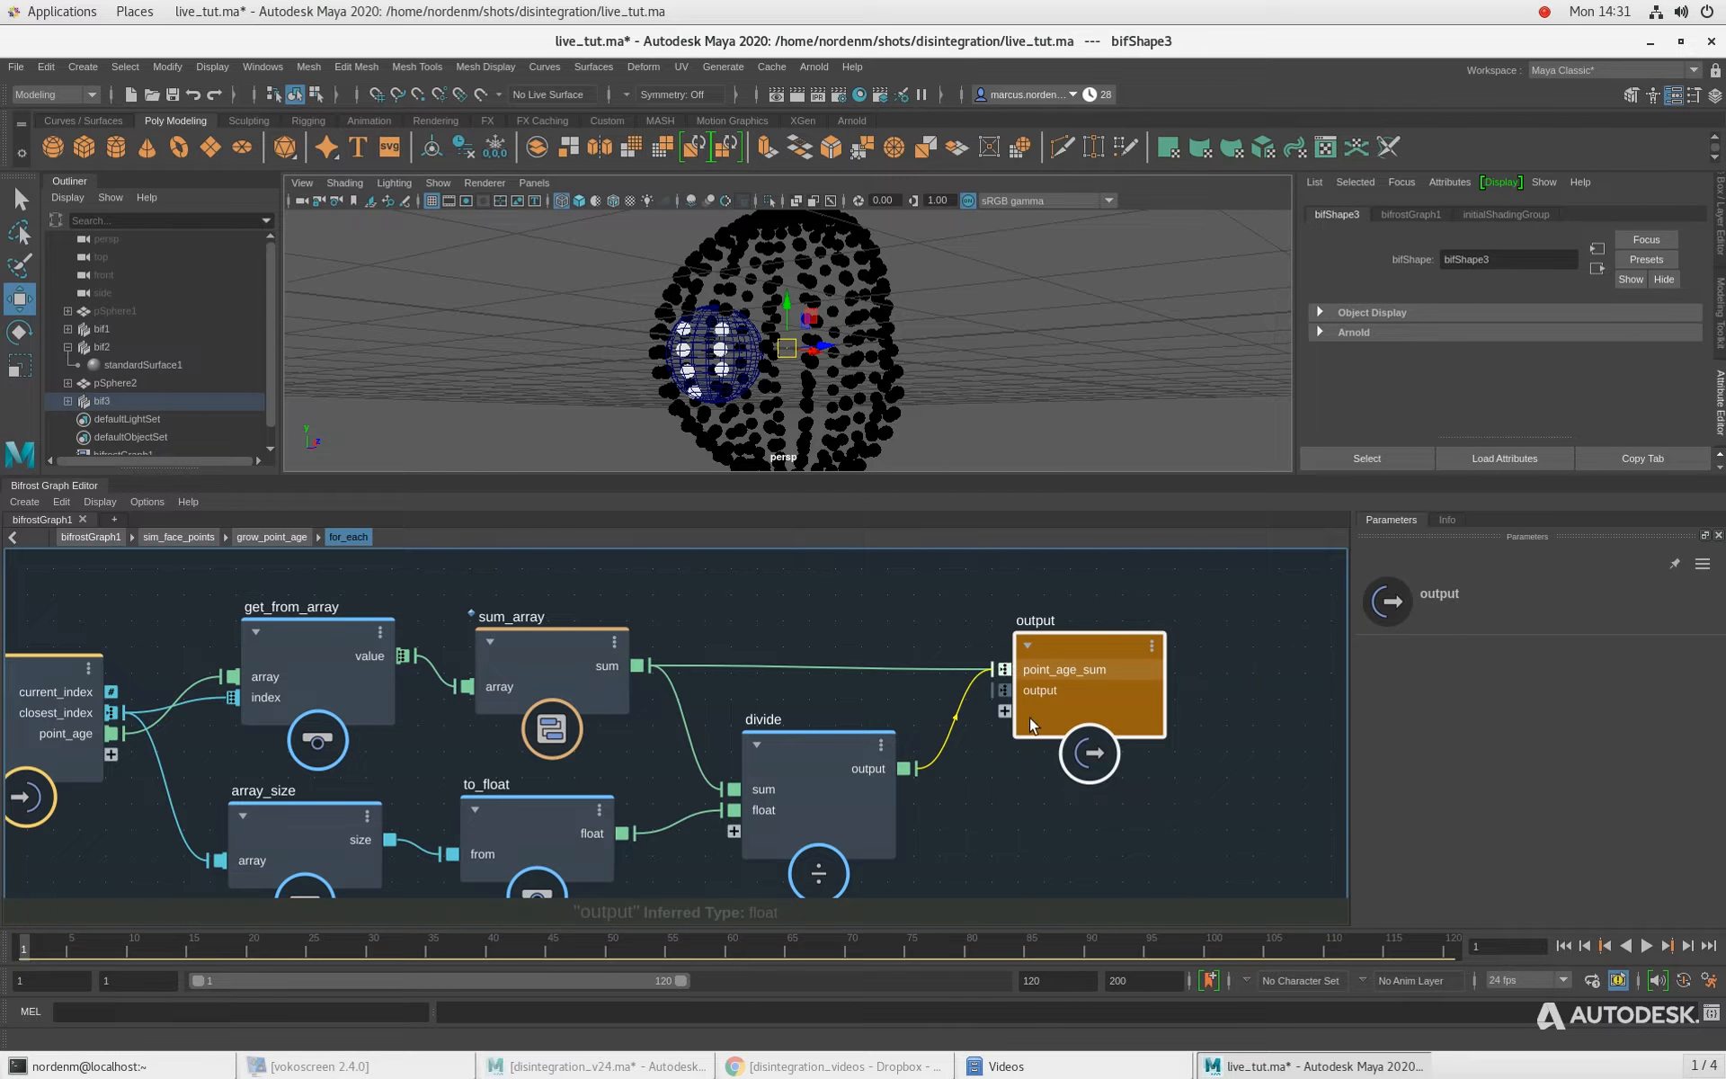
{"action": "right_click", "coordinate": [1038, 692]}
{"action": "left_click", "coordinate": [1074, 706]}
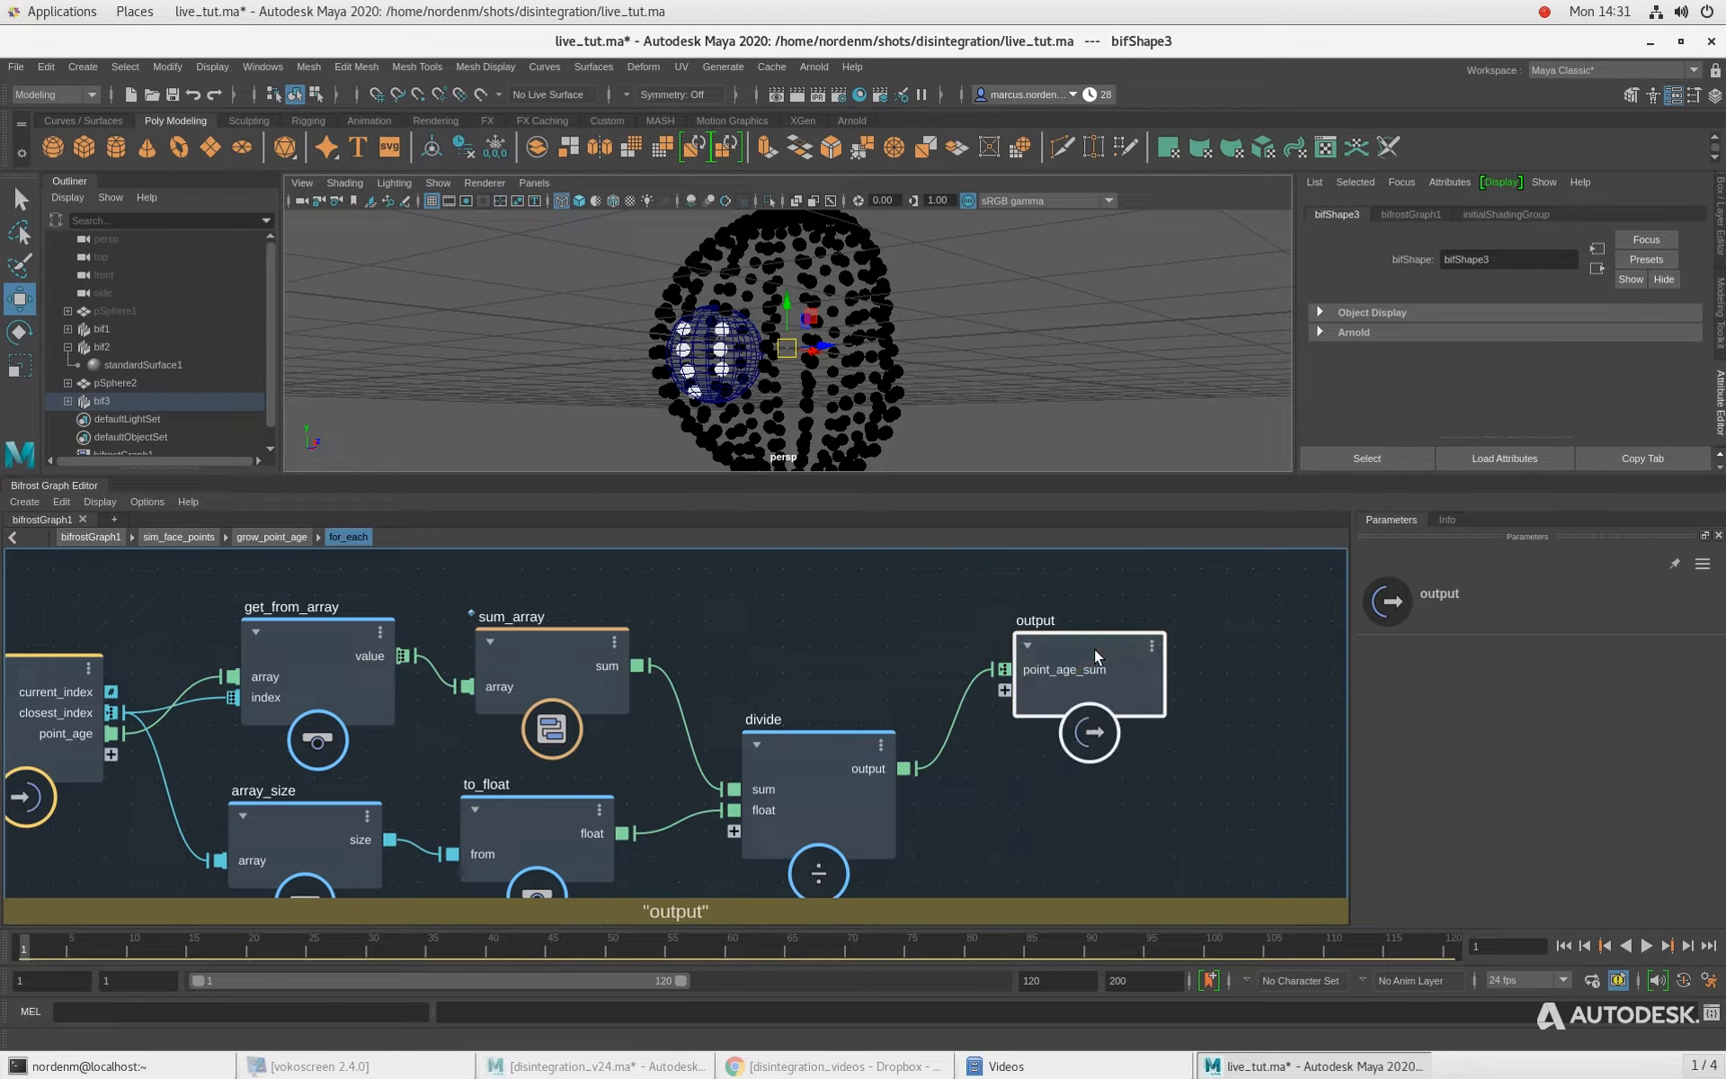
Step: Move the output node level with divide and rename its point_age_sum port to point_age_avg
{"action": "left_click_drag", "start_coordinate": [1094, 649], "coordinate": [1088, 727]}
{"action": "right_click", "coordinate": [1092, 748]}
{"action": "left_click", "coordinate": [1107, 756]}
{"action": "key", "text": "End"}
{"action": "key", "text": "BackSpace"}
{"action": "key", "text": "BackSpace"}
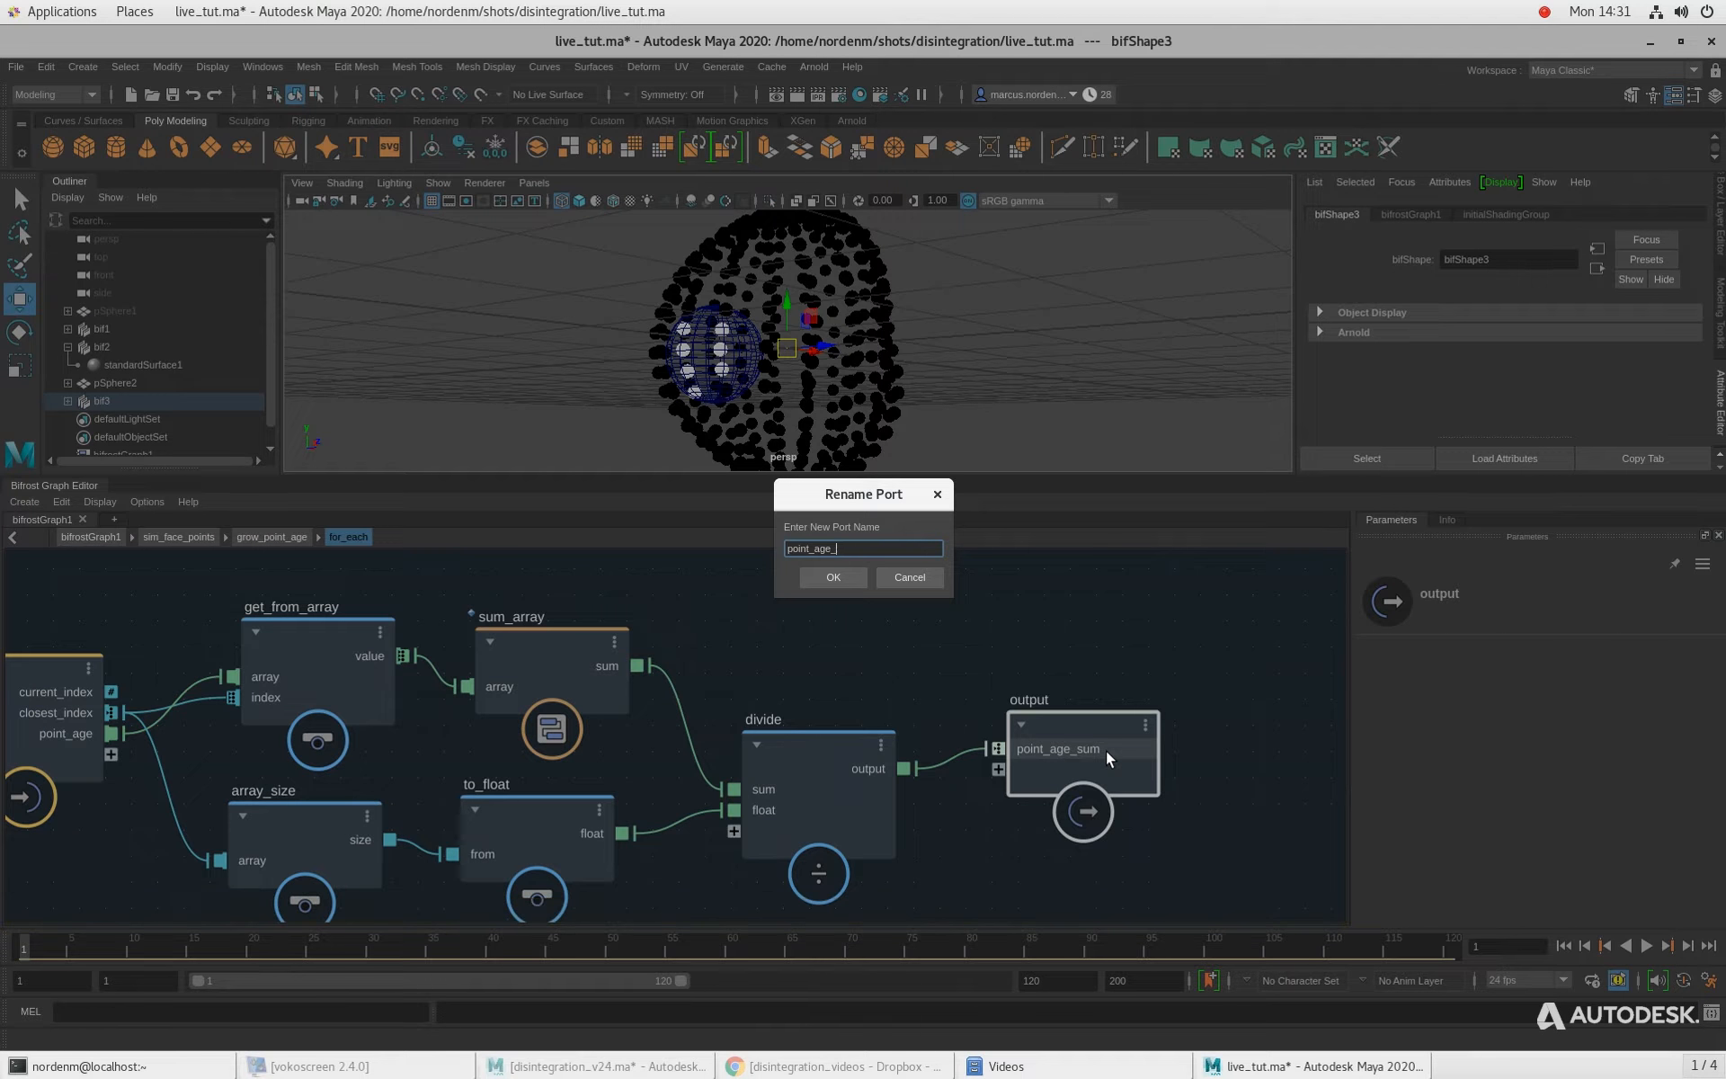
{"action": "type", "text": "avg"}
{"action": "key", "text": "Return"}
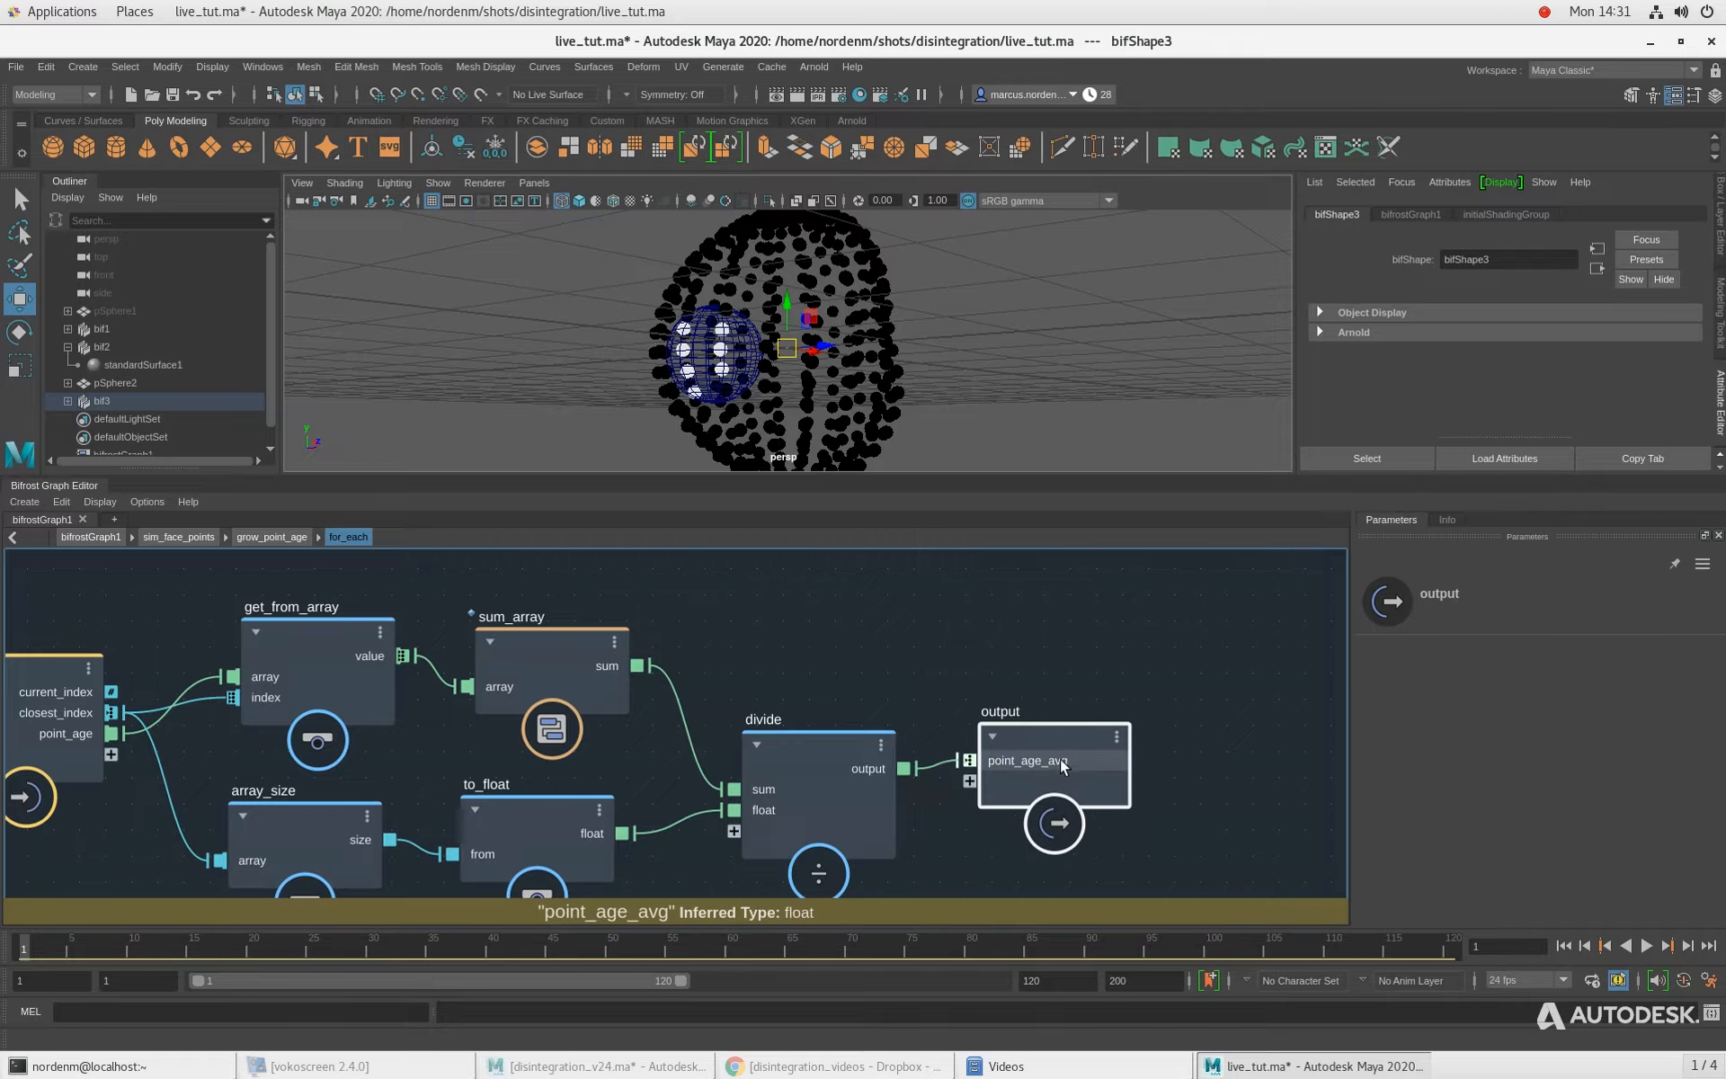
Step: Go back up to the grow_point_age compound and inspect the points around the wireframe sphere in the viewport
{"action": "left_click", "coordinate": [962, 639]}
{"action": "key", "text": "a"}
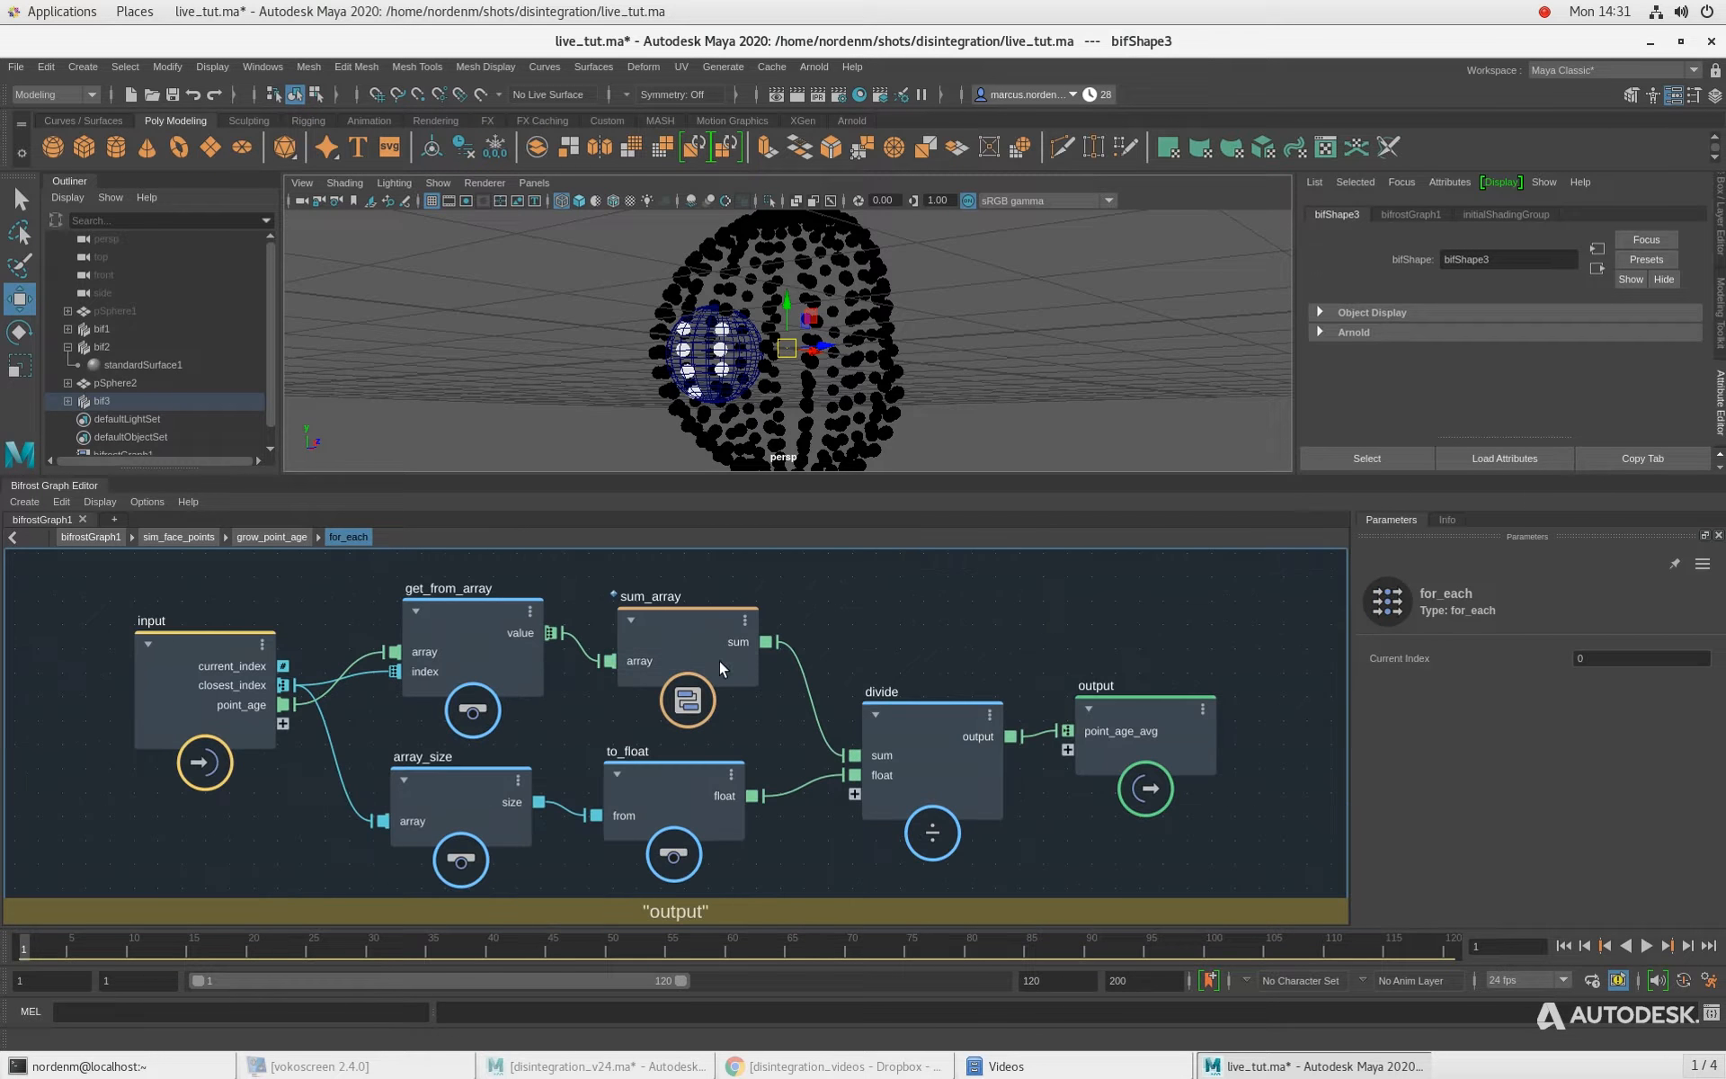
{"action": "left_click", "coordinate": [298, 534]}
{"action": "left_click_drag", "start_coordinate": [706, 702], "coordinate": [702, 693]}
{"action": "middle_click_drag", "start_coordinate": [623, 872], "coordinate": [578, 854]}
{"action": "scroll", "coordinate": [719, 369], "scroll_direction": "up", "scroll_amount": 10}
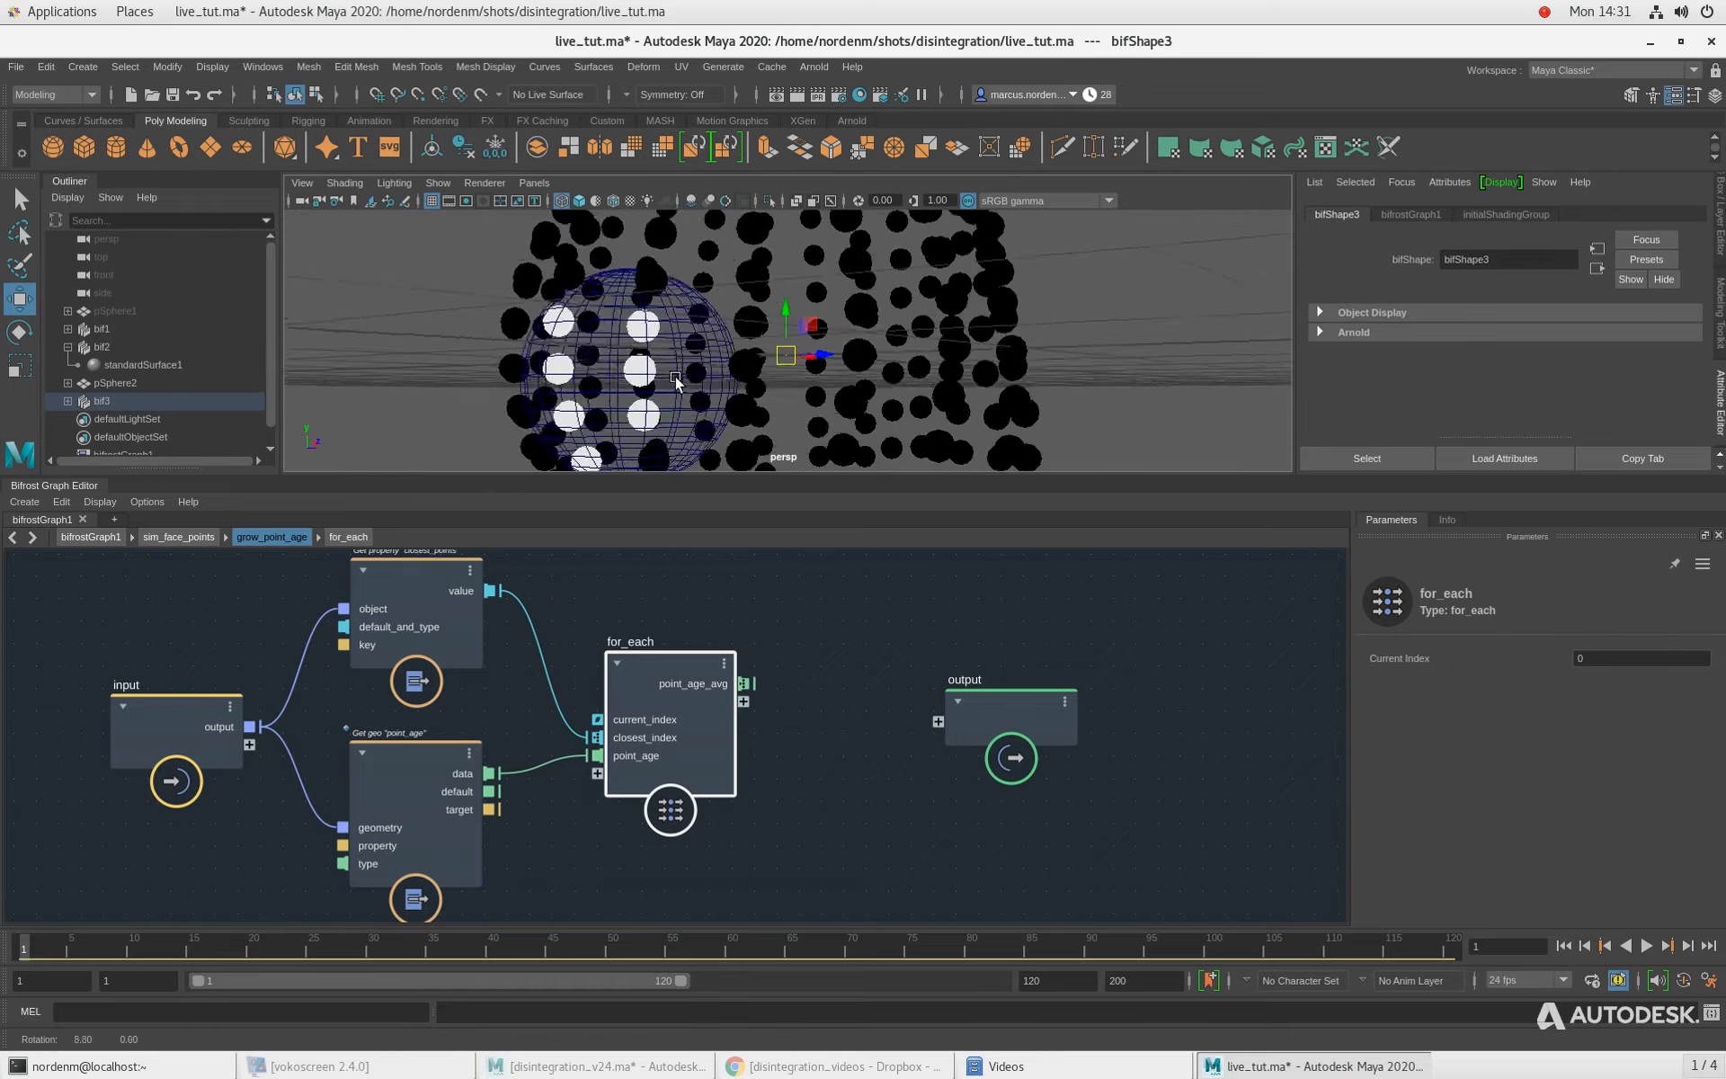
{"action": "left_click_drag", "start_coordinate": [676, 382], "coordinate": [755, 364], "text": "alt"}
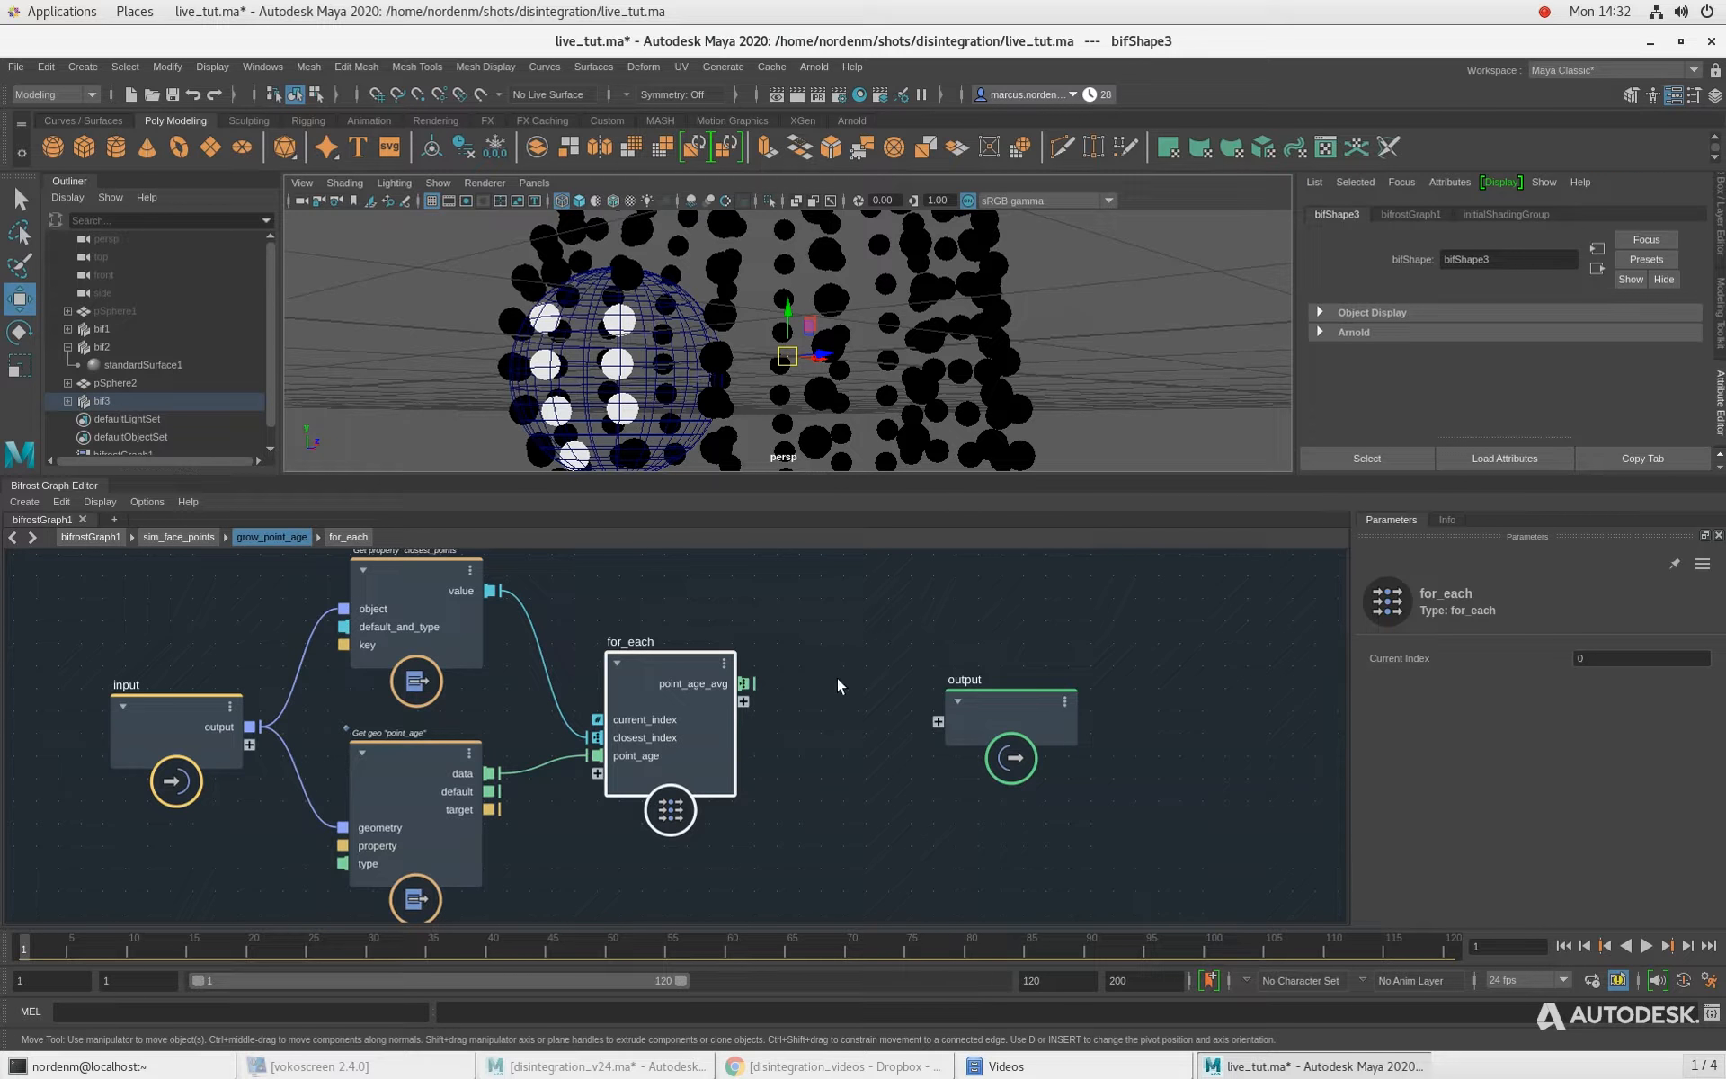
Step: Create an add node between for_each and the output node in grow_point_age
{"action": "scroll", "coordinate": [838, 680], "scroll_direction": "down", "scroll_amount": 1}
{"action": "middle_click_drag", "start_coordinate": [797, 690], "coordinate": [702, 712], "text": "alt"}
{"action": "left_click_drag", "start_coordinate": [886, 733], "coordinate": [925, 725]}
{"action": "left_click", "coordinate": [774, 681]}
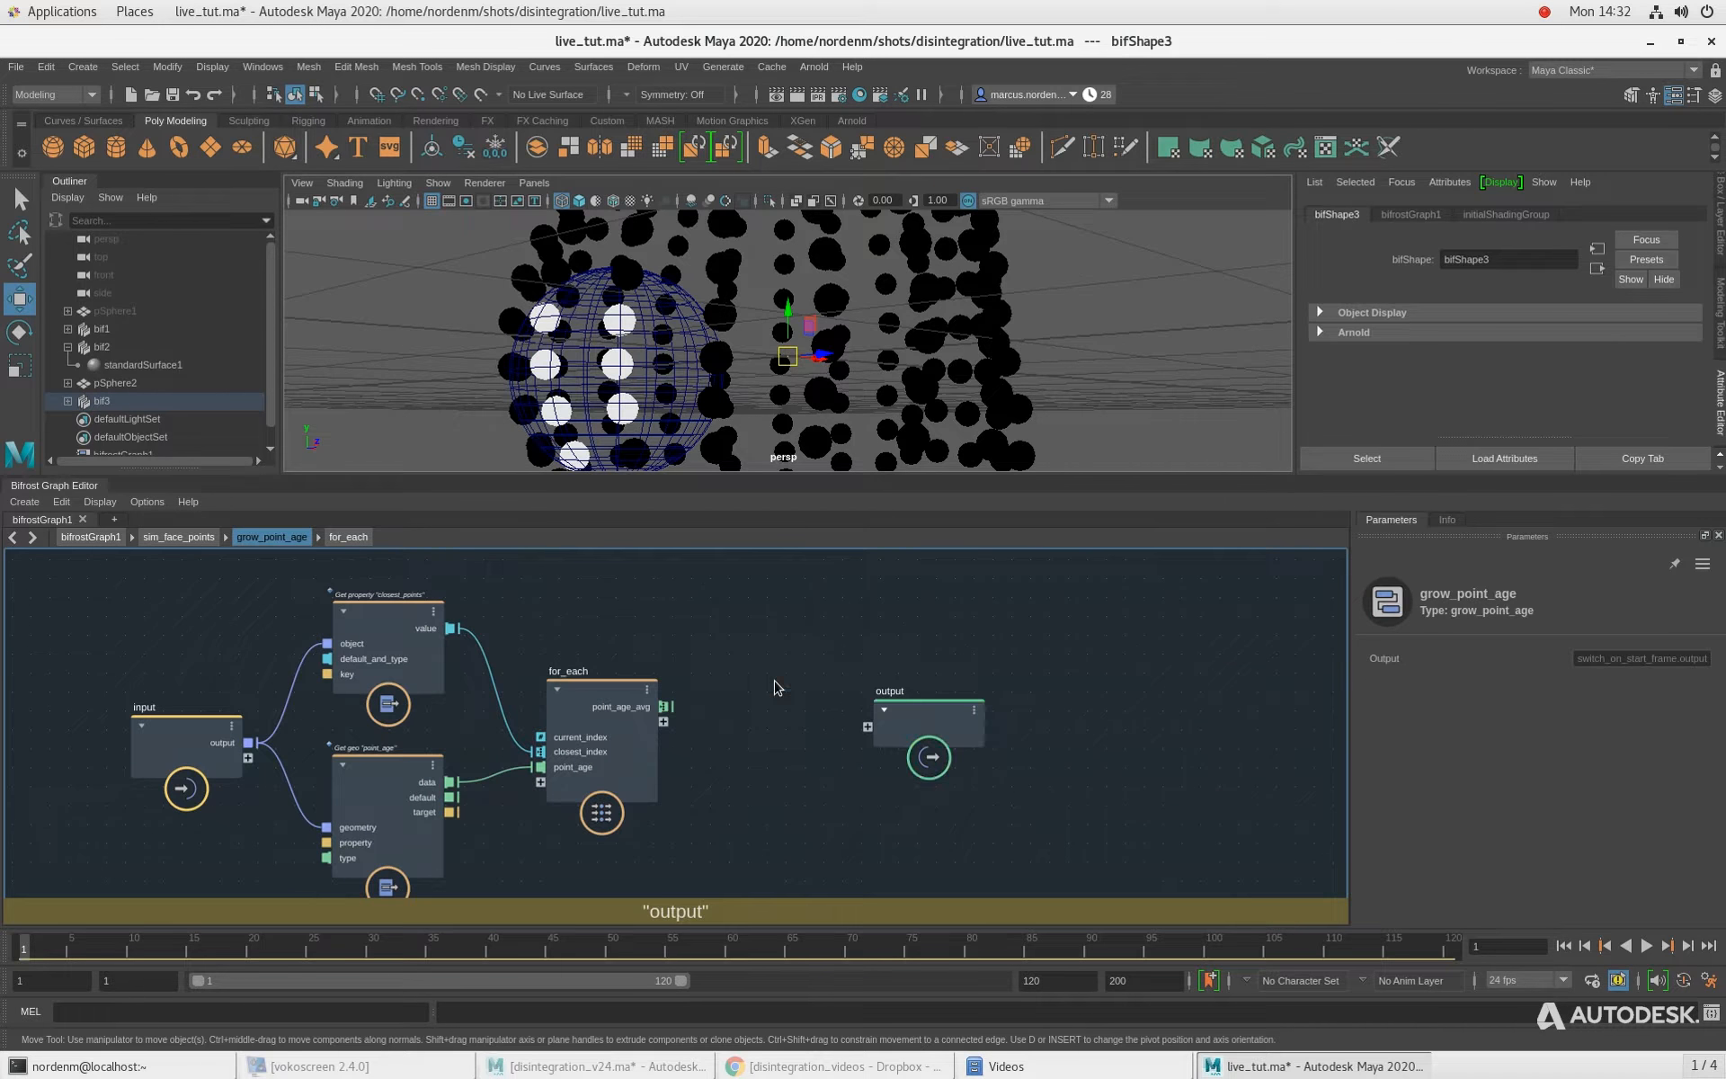
{"action": "key", "text": "Tab"}
{"action": "type", "text": "add"}
{"action": "key", "text": "Return"}
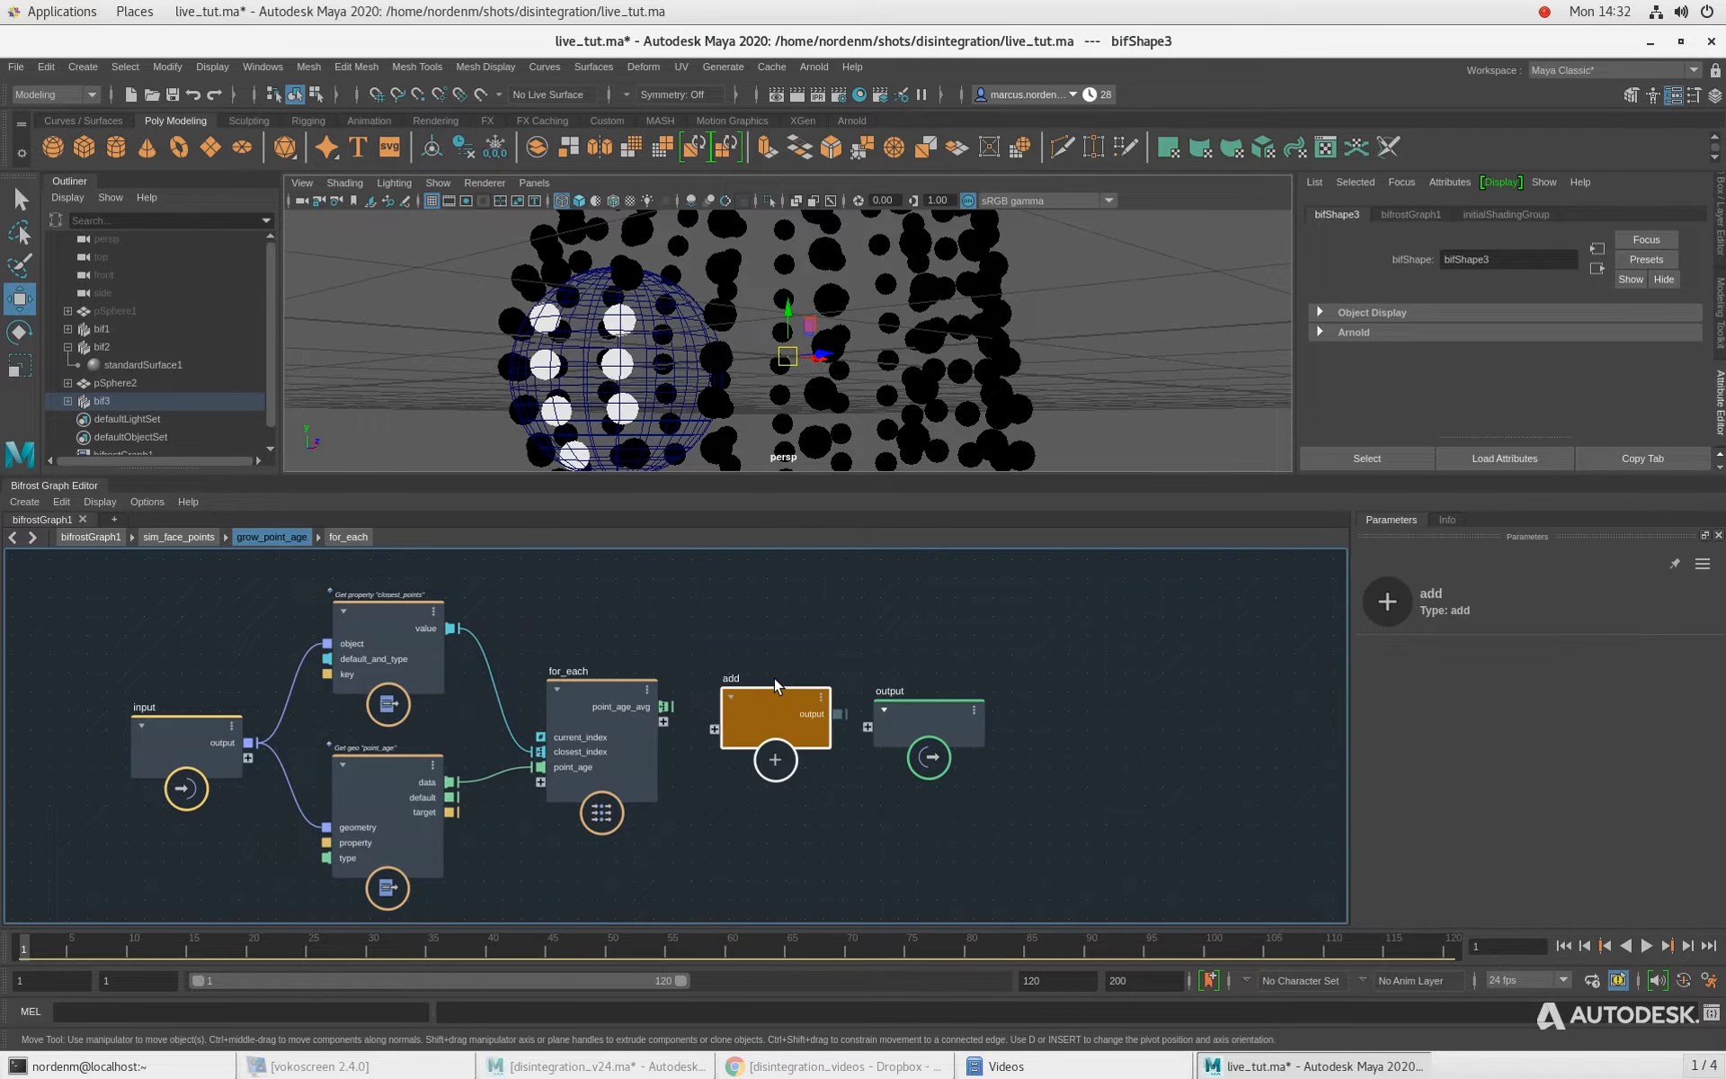
Step: Connect for_each's point_age_avg and the data of the point_age get_geo_property node to the add node
{"action": "middle_click_drag", "start_coordinate": [804, 717], "coordinate": [763, 706], "text": "alt"}
{"action": "left_click_drag", "start_coordinate": [624, 694], "coordinate": [771, 660]}
{"action": "middle_click_drag", "start_coordinate": [603, 855], "coordinate": [617, 837], "text": "alt"}
{"action": "left_click_drag", "start_coordinate": [363, 762], "coordinate": [723, 680]}
{"action": "left_click_drag", "start_coordinate": [576, 677], "coordinate": [562, 637]}
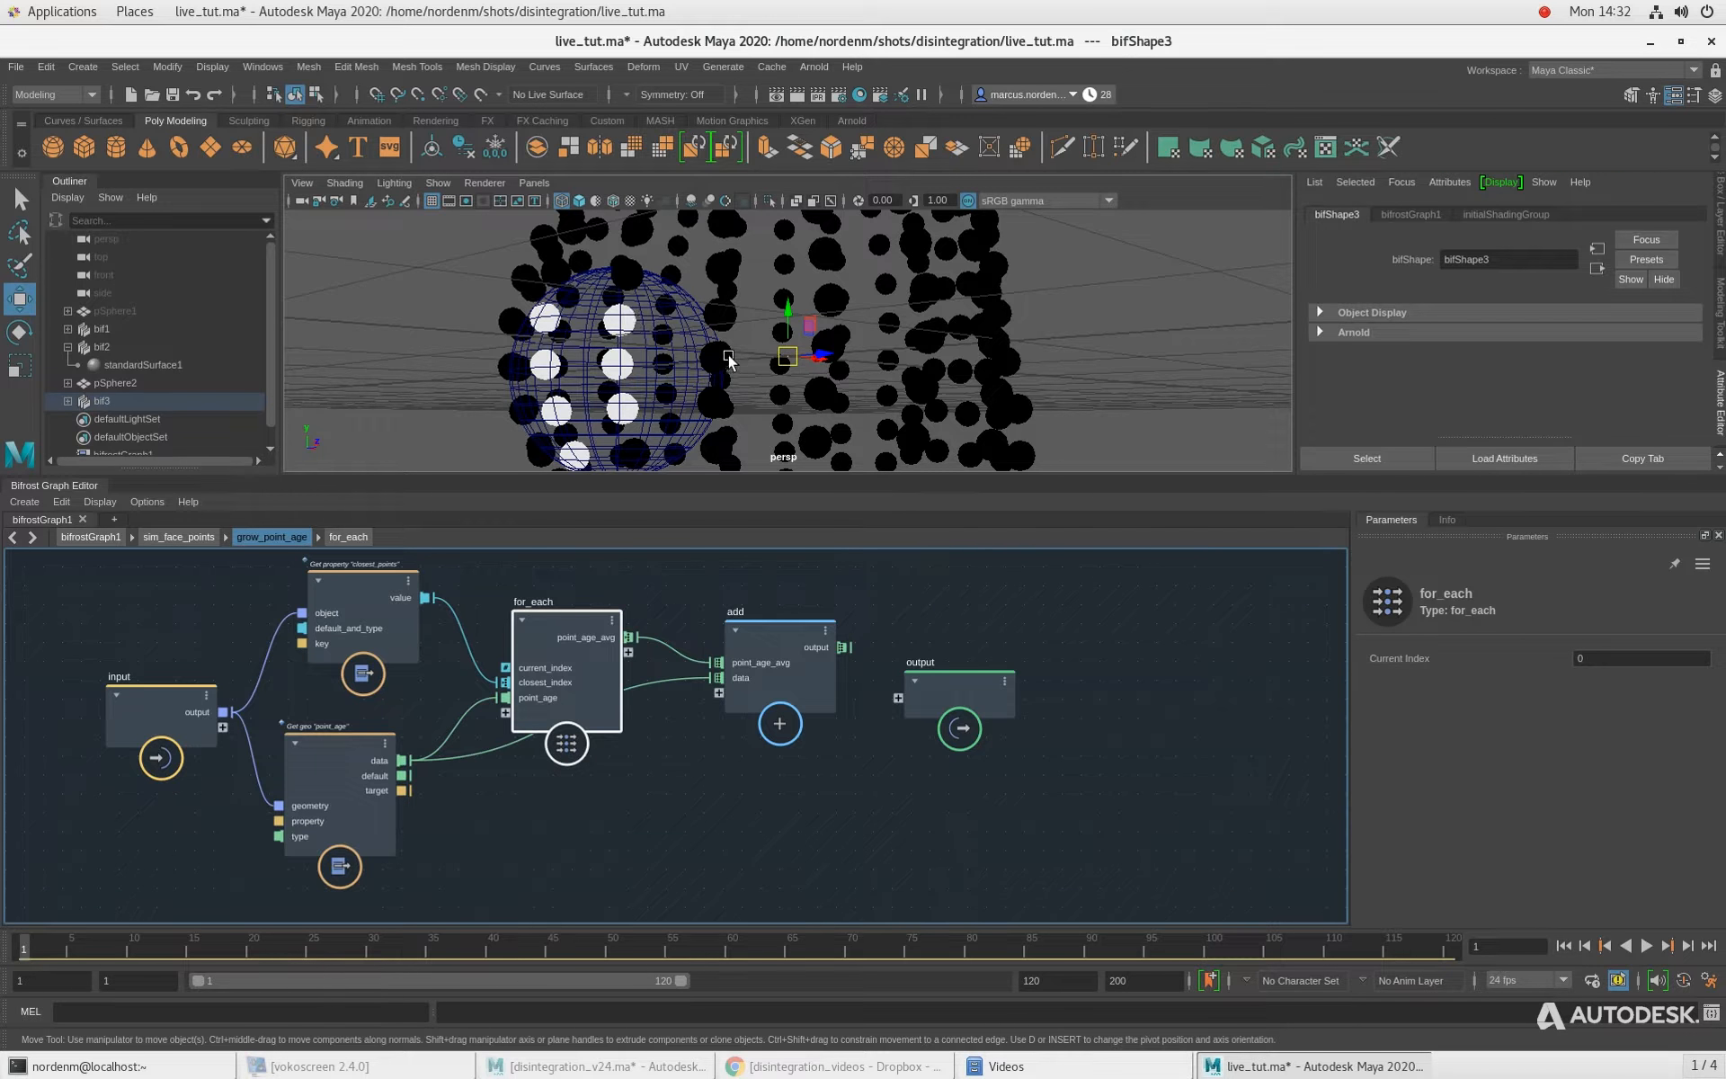
Step: Lower the add node and the point_age get_geo_property node, and move the output node farther away to make room
{"action": "left_click_drag", "start_coordinate": [870, 372], "coordinate": [813, 384], "text": "alt"}
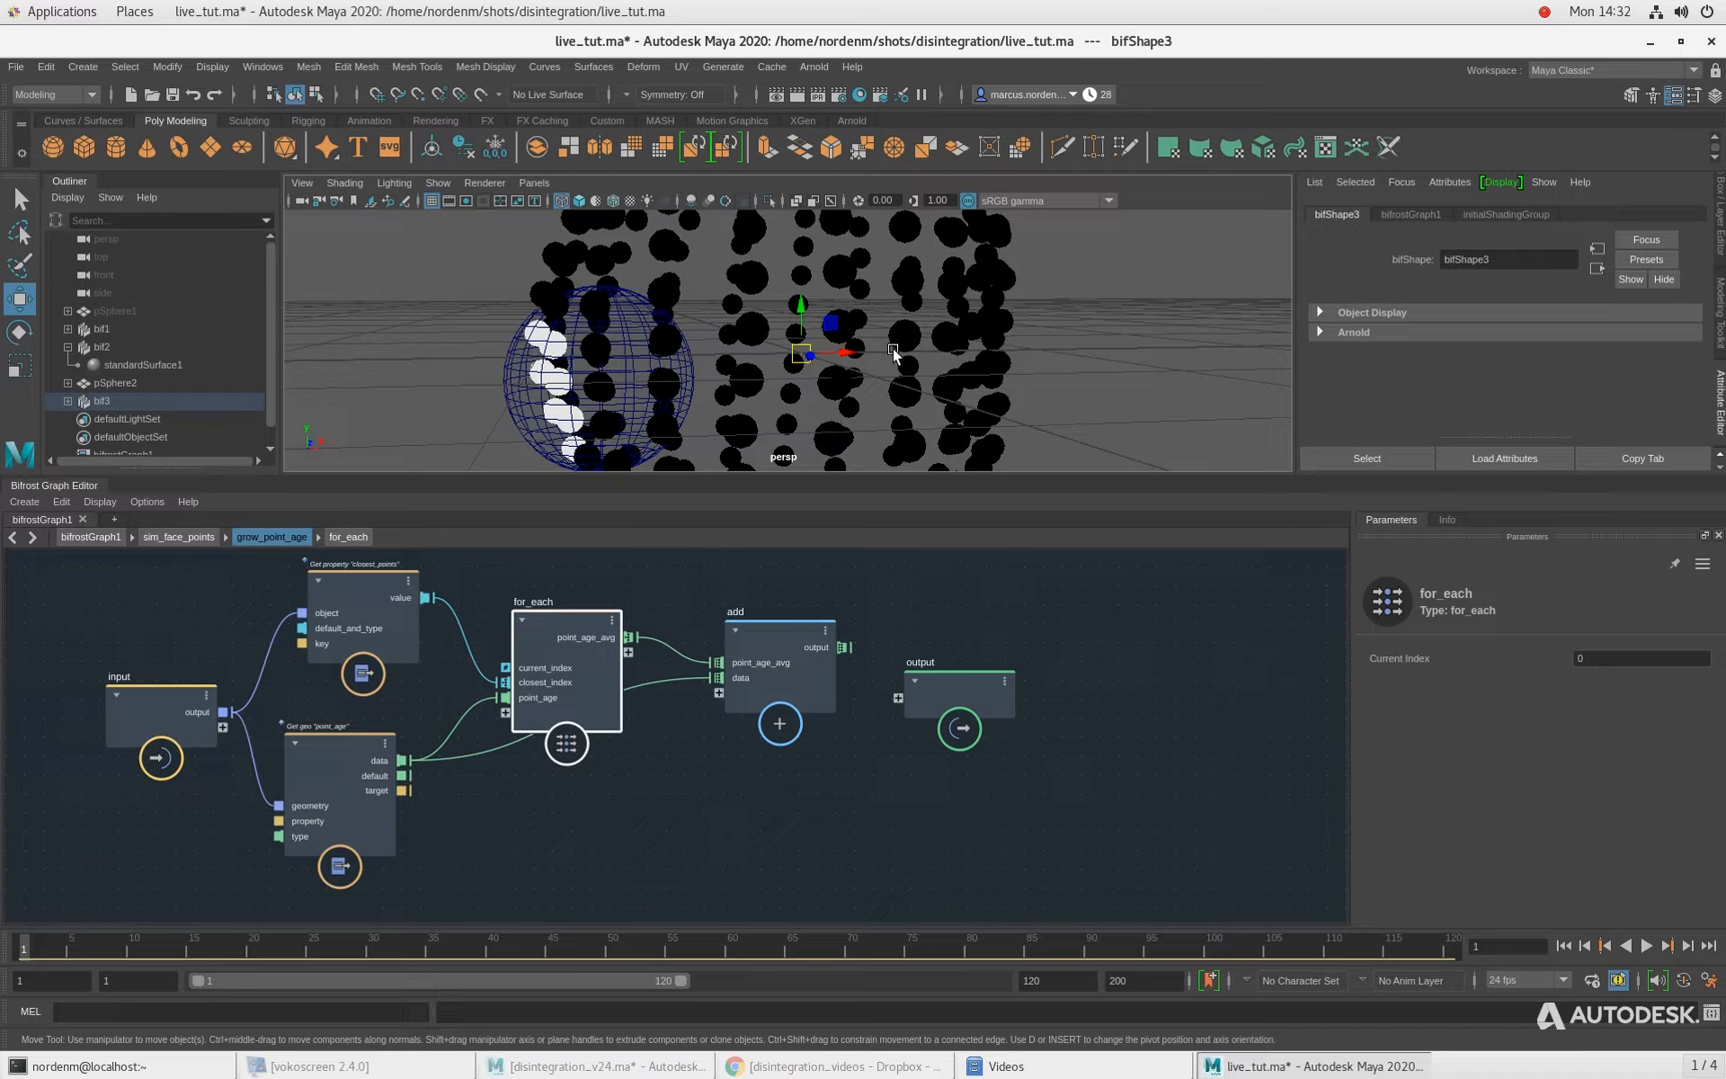
{"action": "left_click_drag", "start_coordinate": [933, 324], "coordinate": [748, 363], "text": "alt"}
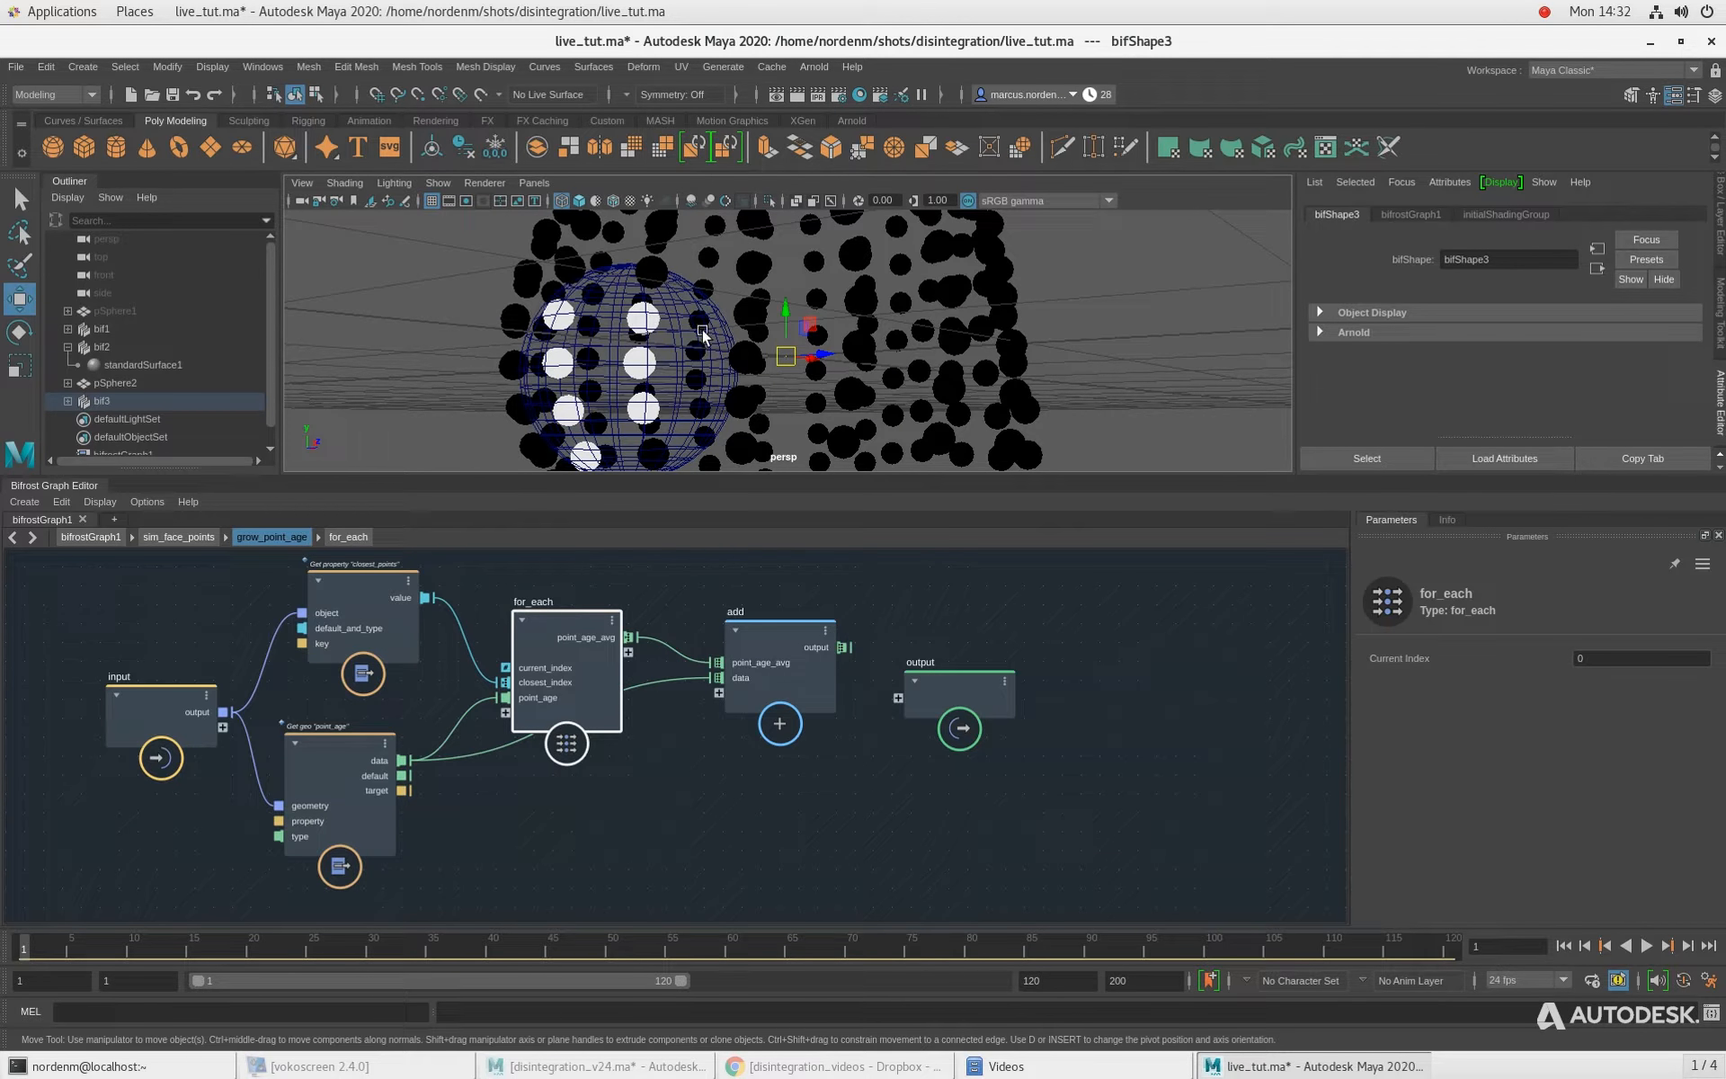
{"action": "left_click_drag", "start_coordinate": [765, 654], "coordinate": [762, 746]}
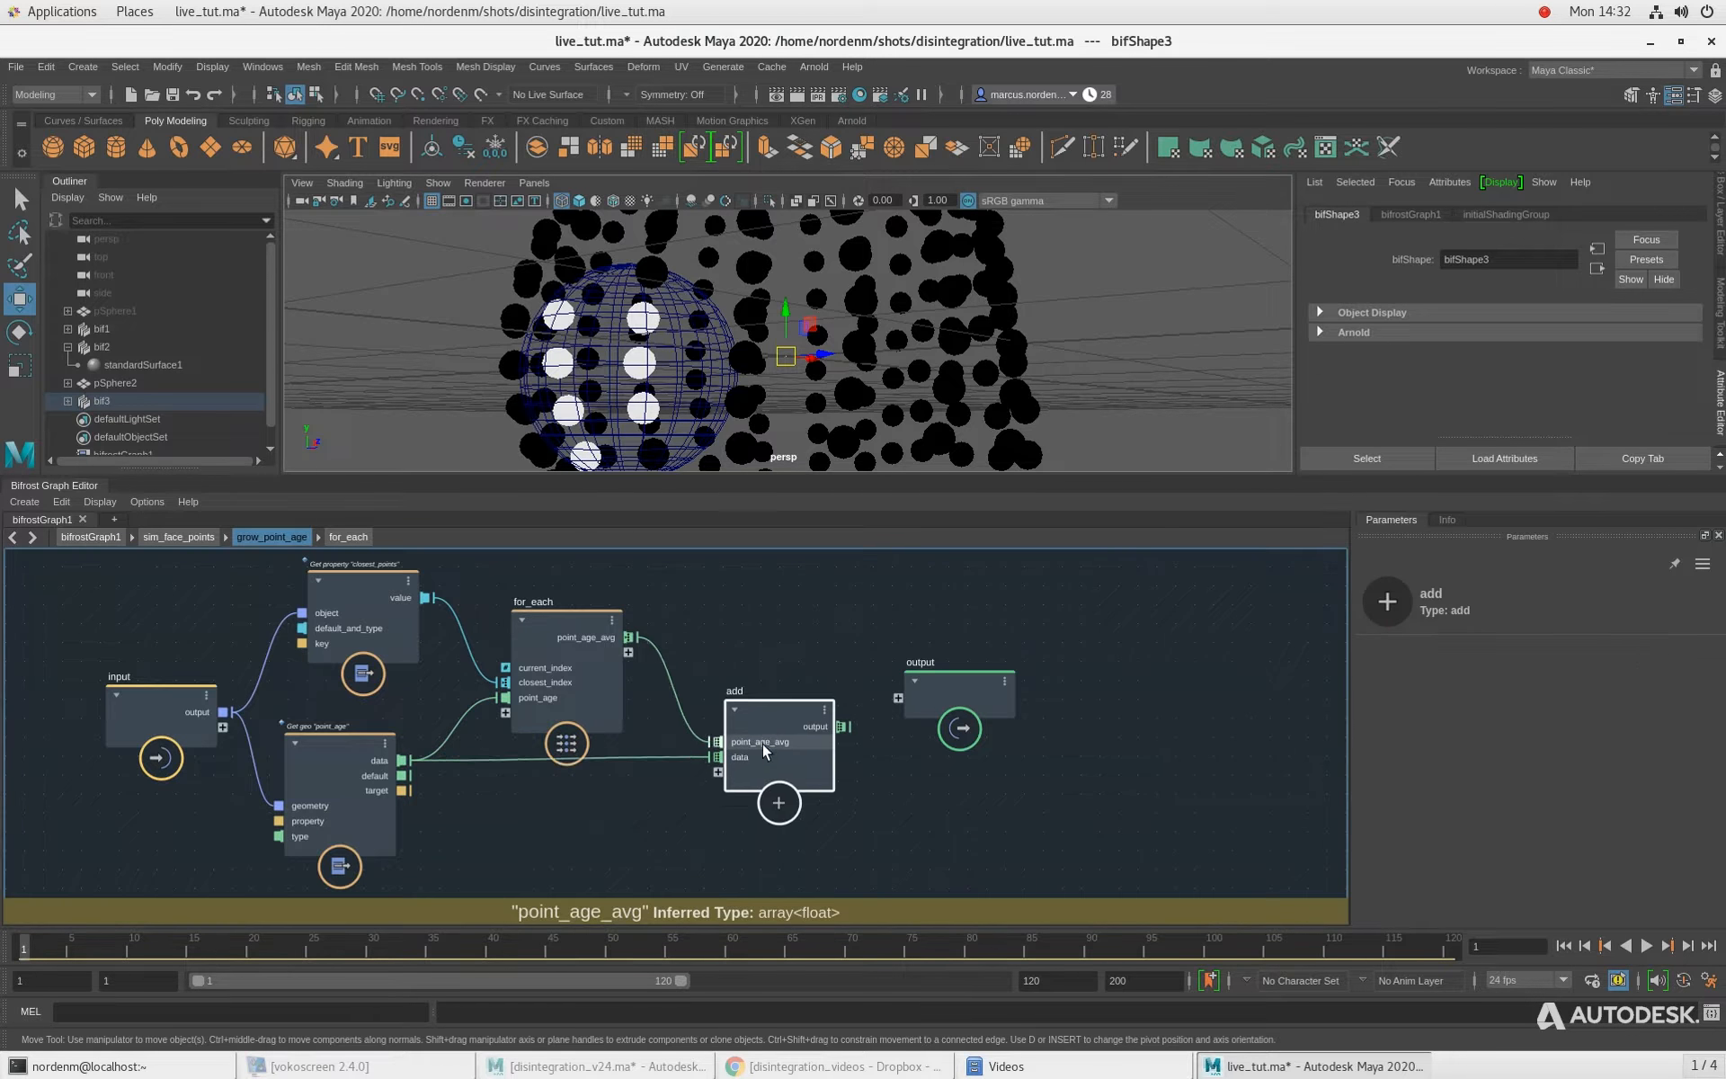
{"action": "left_click_drag", "start_coordinate": [336, 778], "coordinate": [334, 798]}
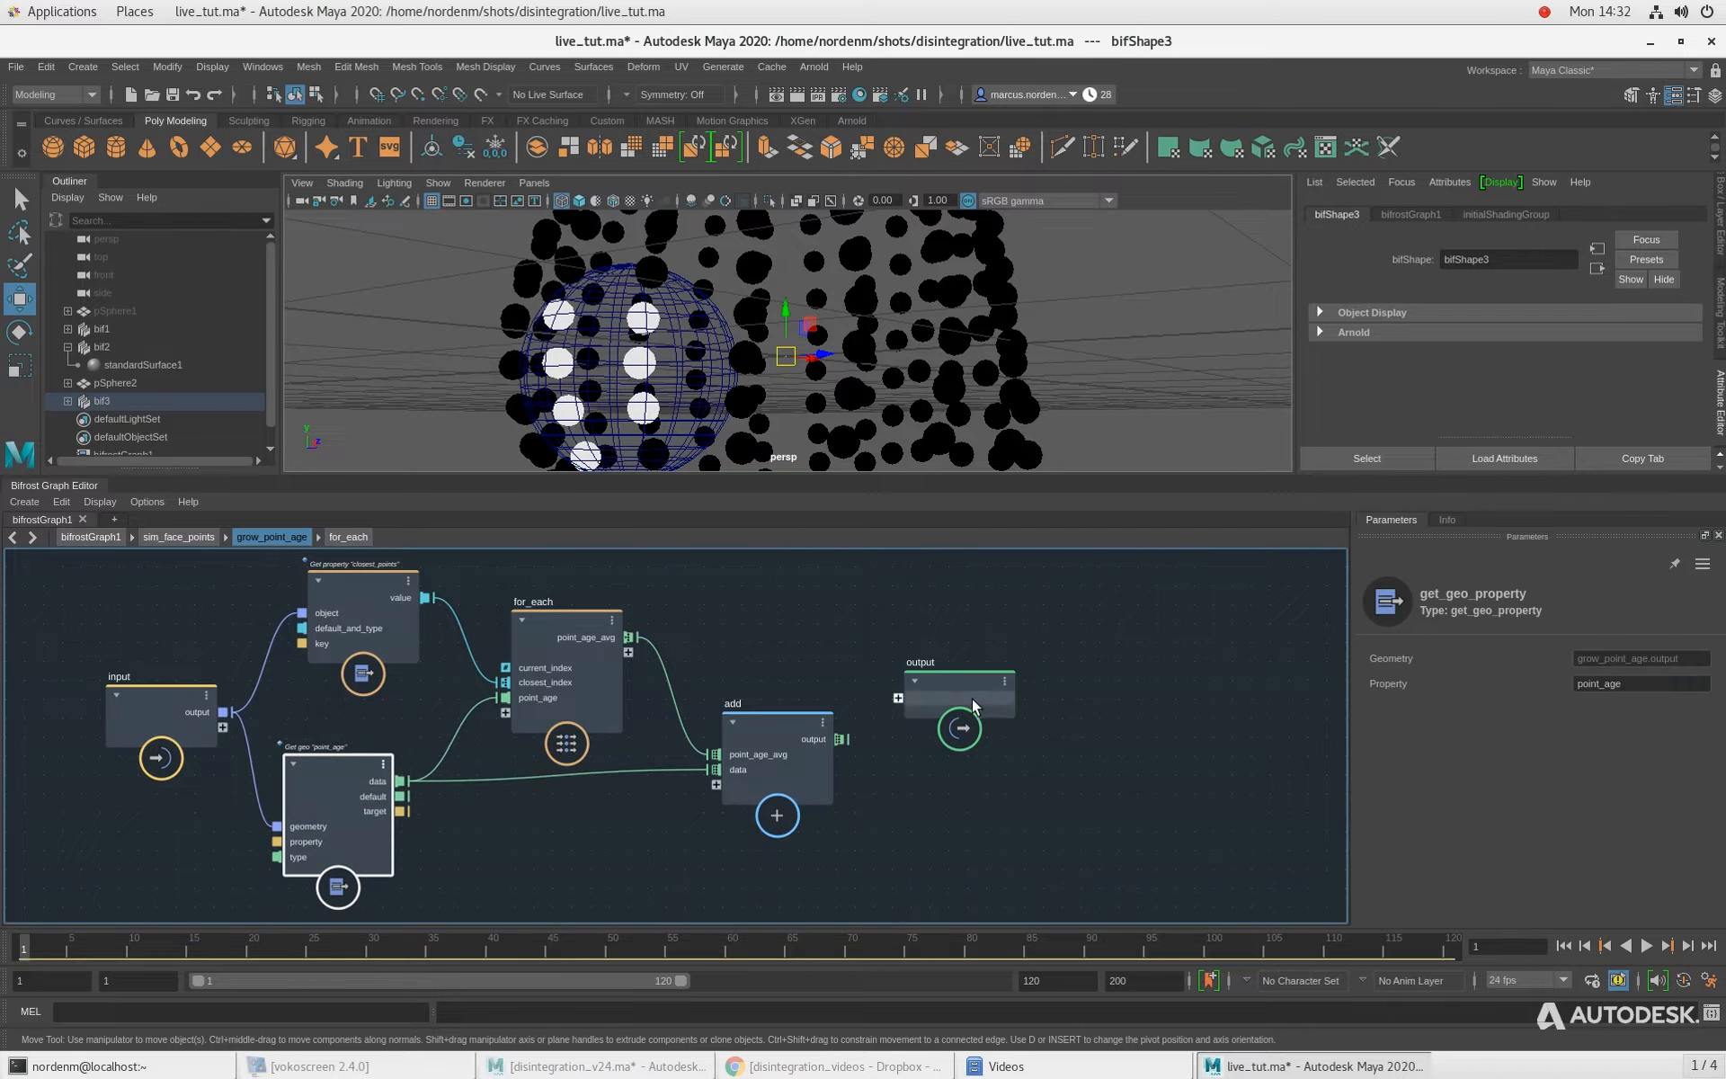
{"action": "left_click_drag", "start_coordinate": [973, 698], "coordinate": [1071, 694]}
Step: Create a set_geo_property node between add and output and set its property to point_age
{"action": "middle_click_drag", "start_coordinate": [846, 671], "coordinate": [806, 664], "text": "alt"}
{"action": "left_click", "coordinate": [813, 648]}
{"action": "key", "text": "Tab"}
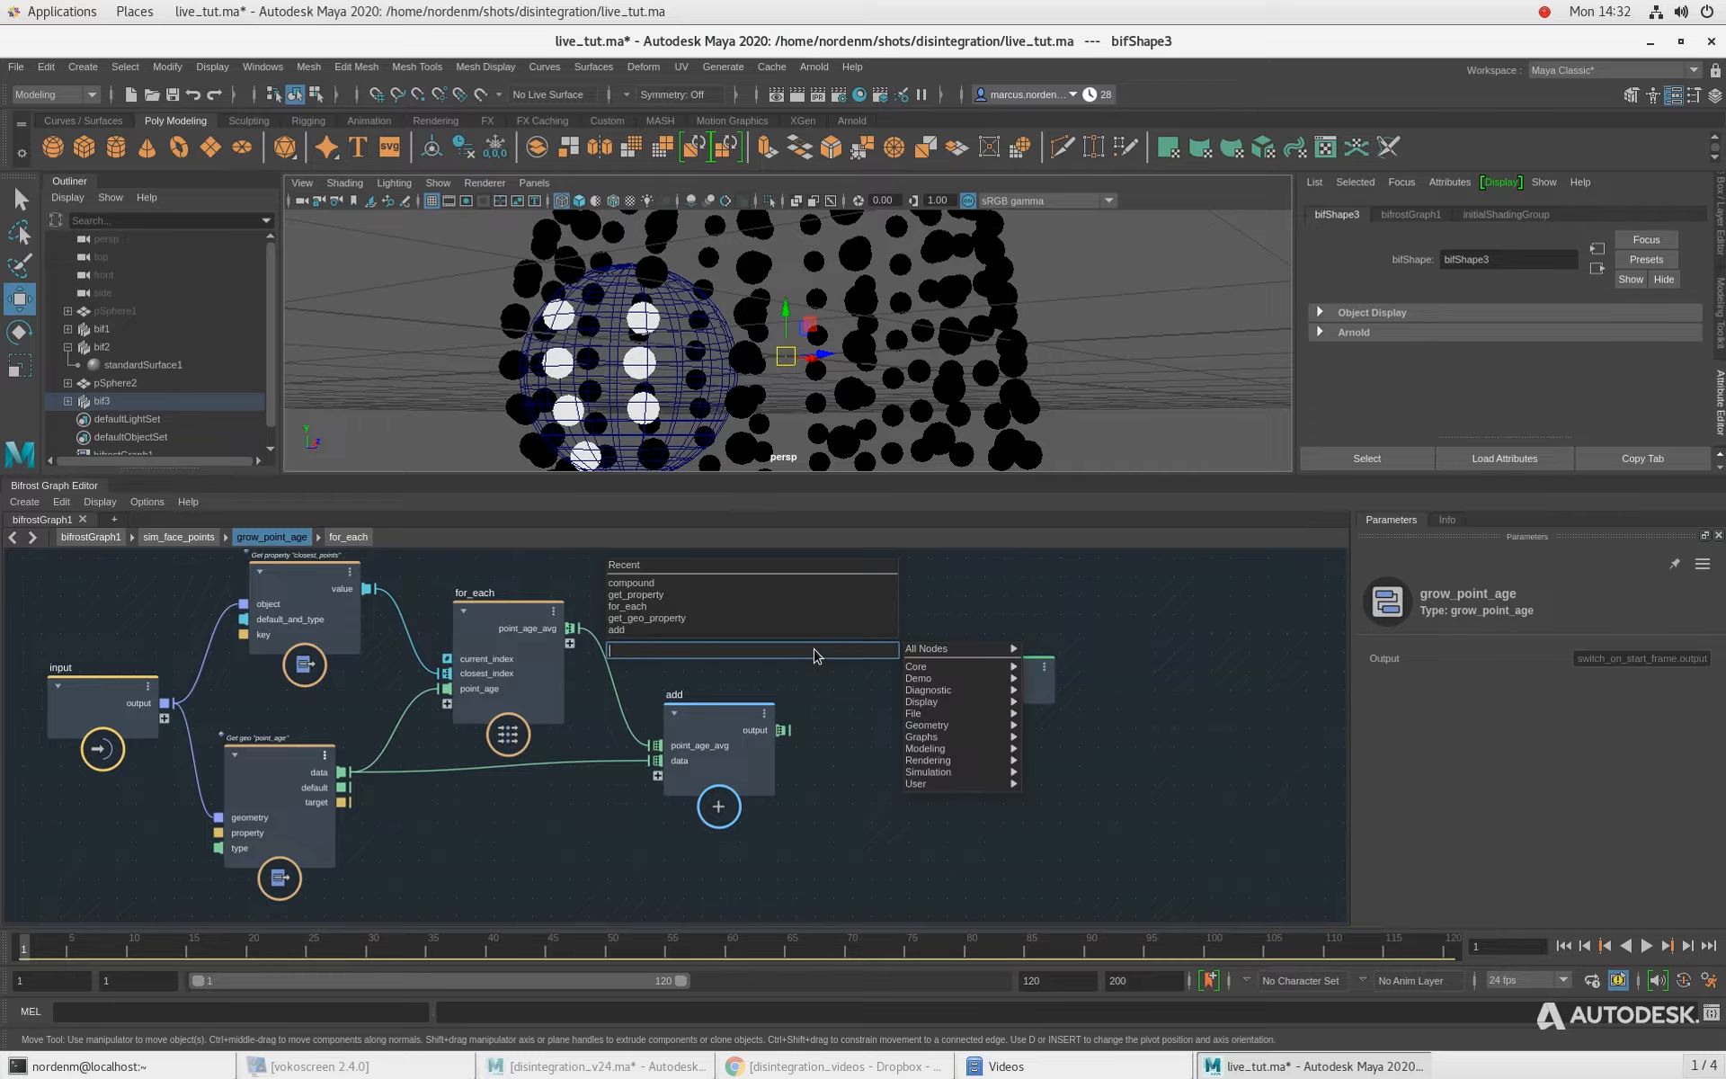
{"action": "type", "text": "set_po"}
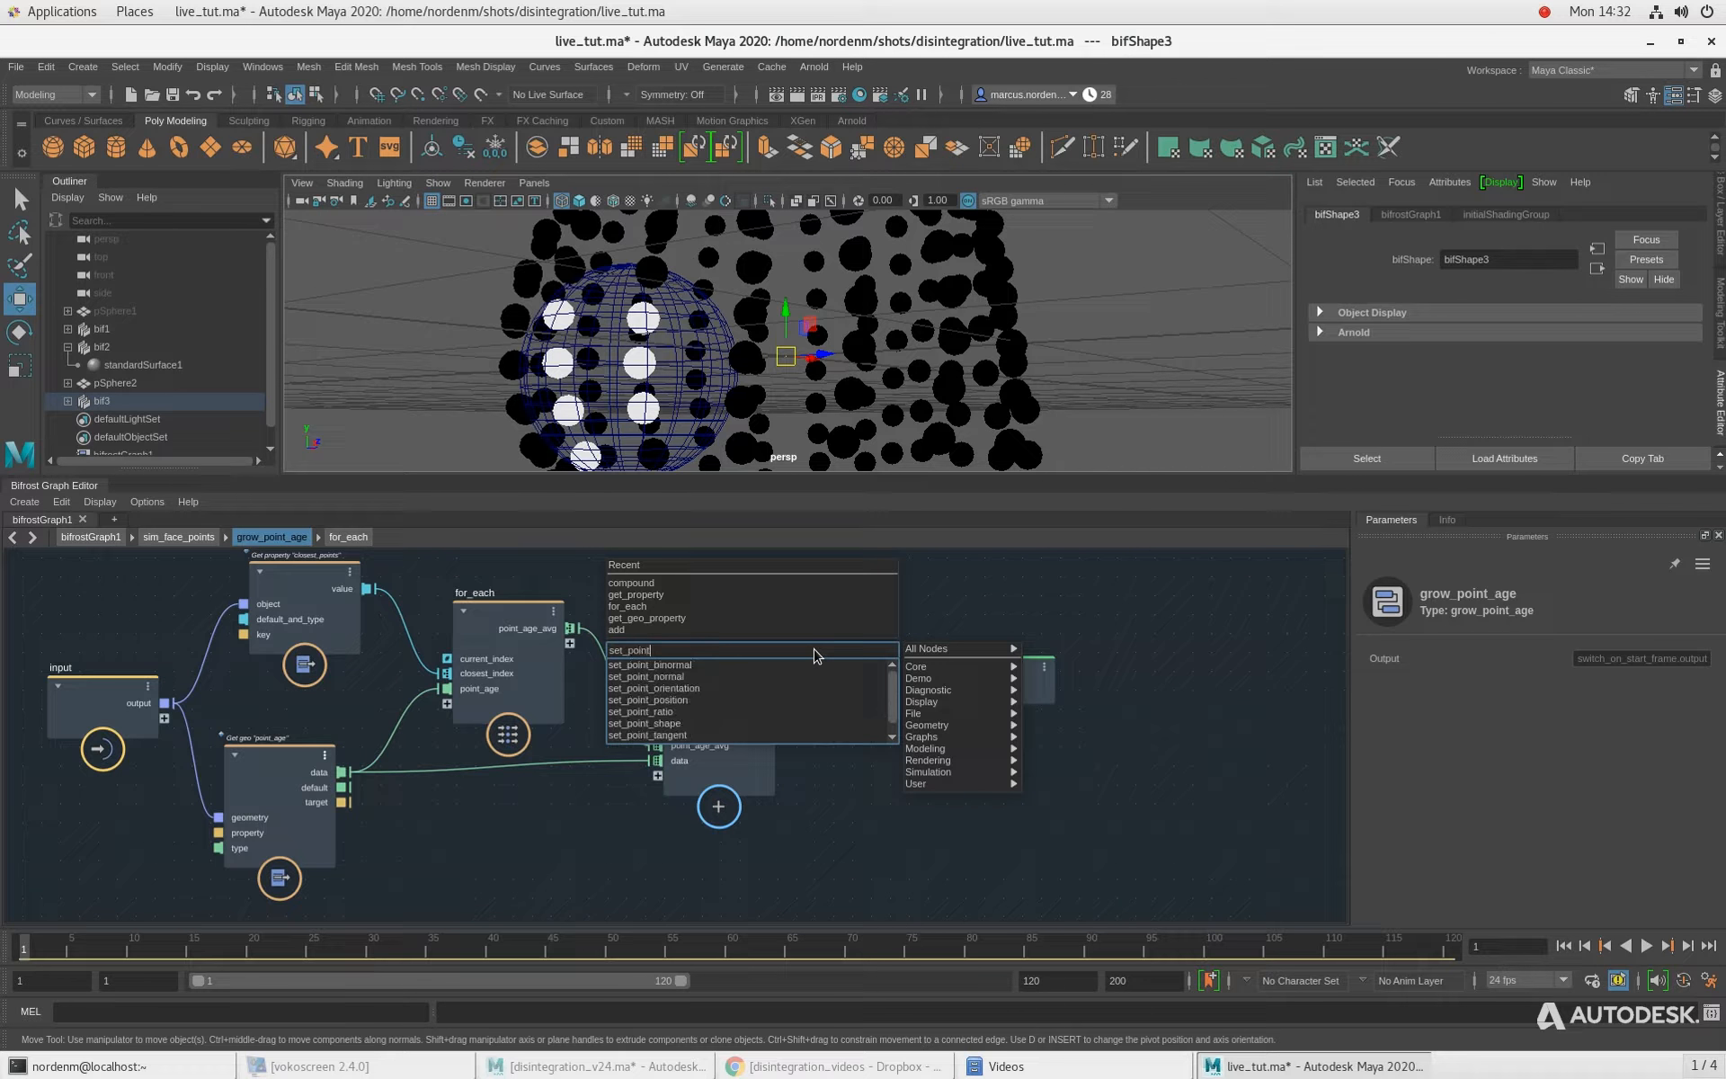
{"action": "type", "text": "in"}
{"action": "key", "text": "BackSpace"}
{"action": "key", "text": "BackSpace"}
{"action": "key", "text": "BackSpace"}
{"action": "key", "text": "BackSpace"}
{"action": "type", "text": "ge"}
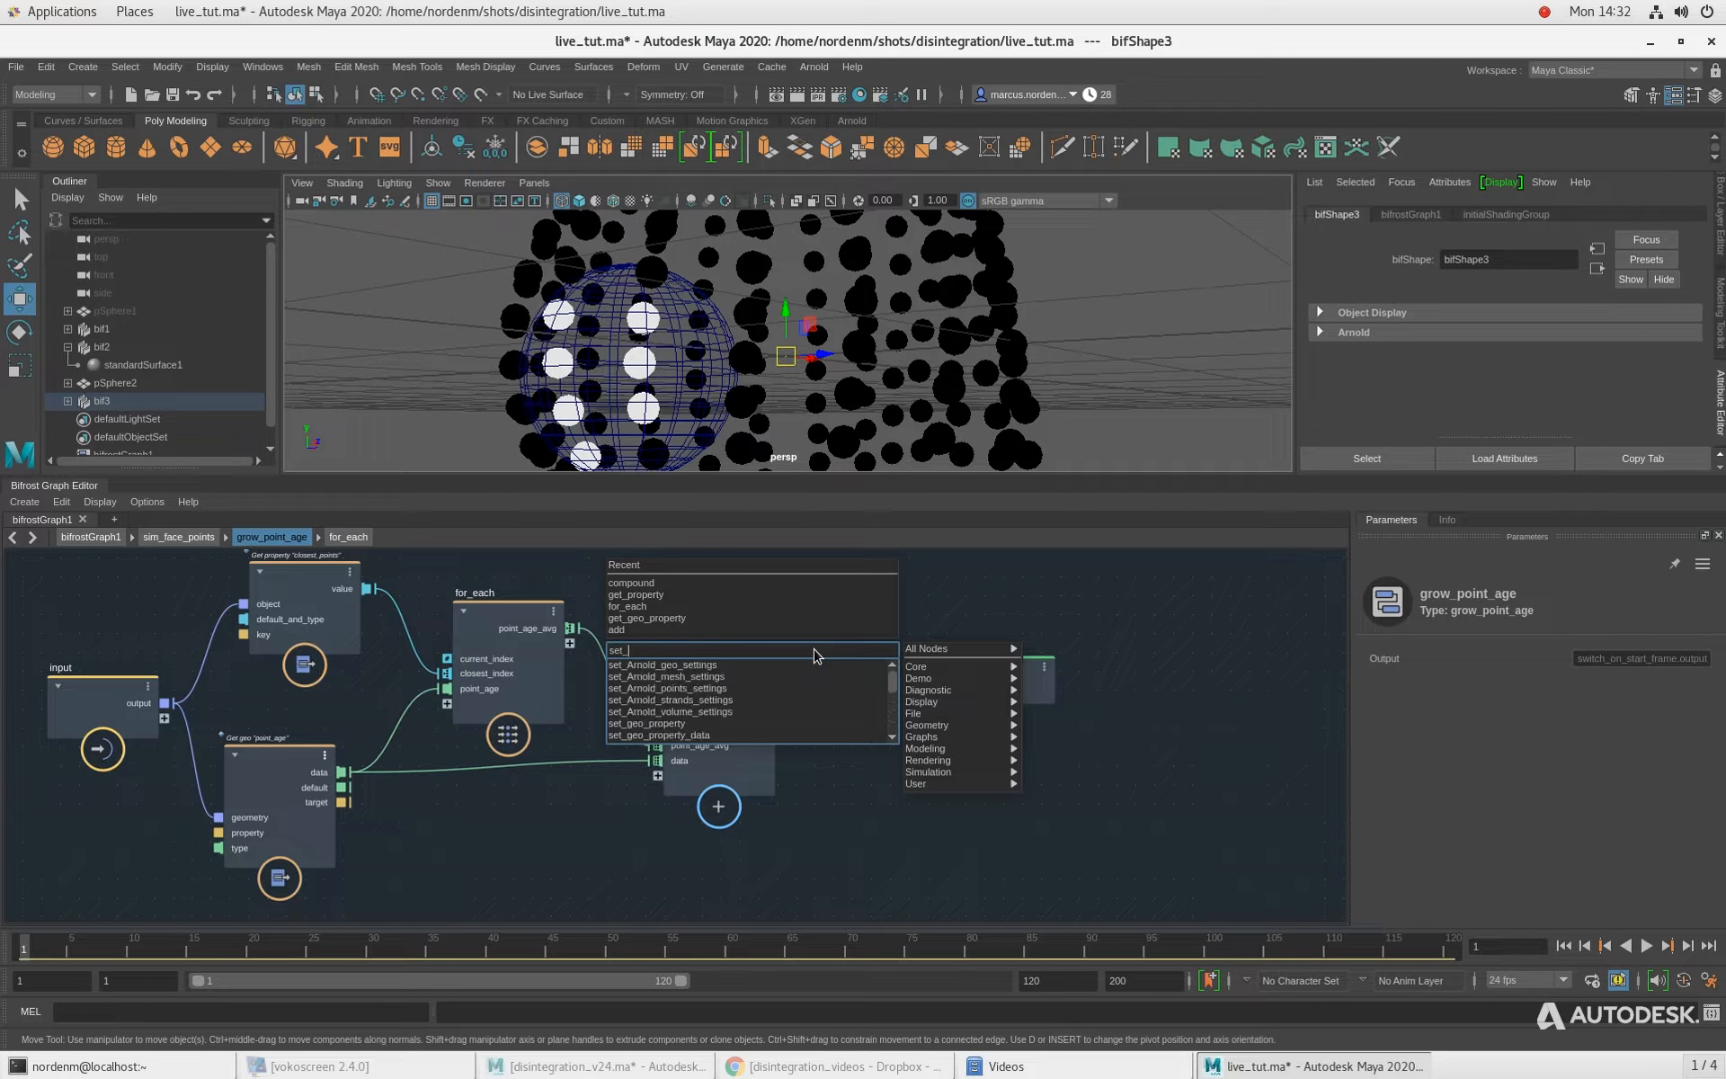
{"action": "type", "text": "o"}
{"action": "left_click", "coordinate": [809, 665]}
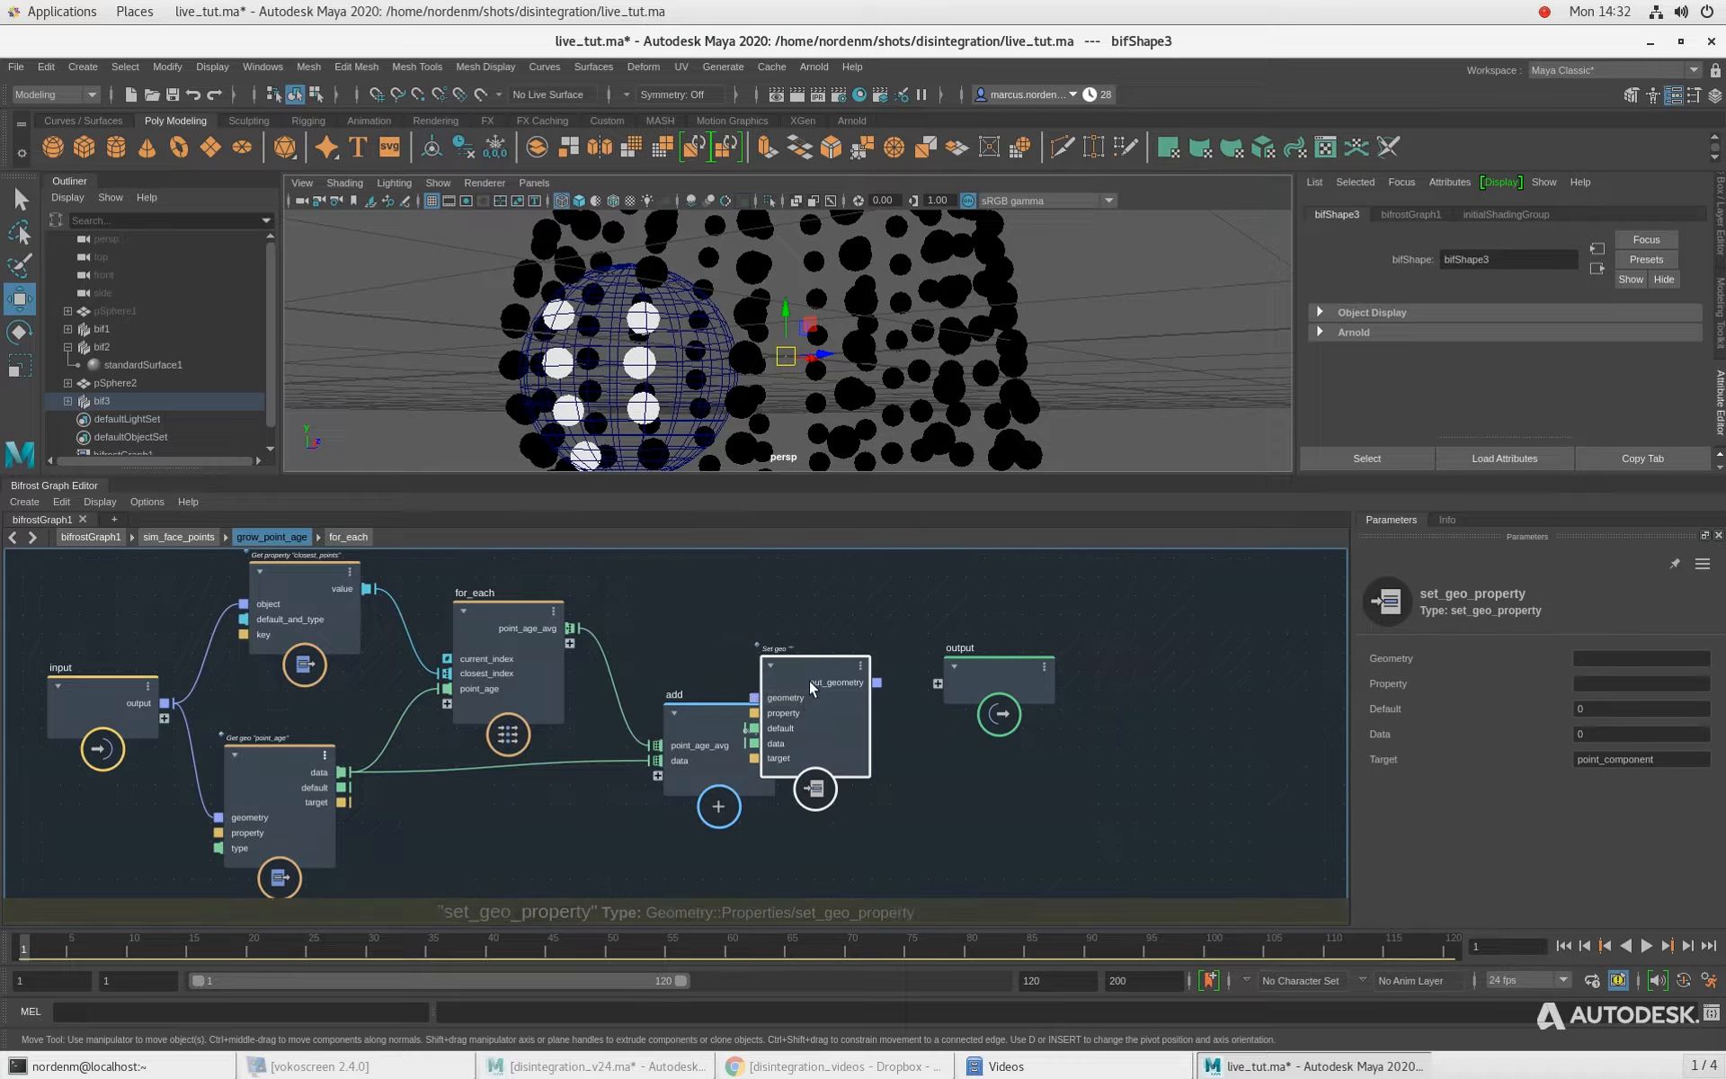
{"action": "left_click", "coordinate": [1610, 682]}
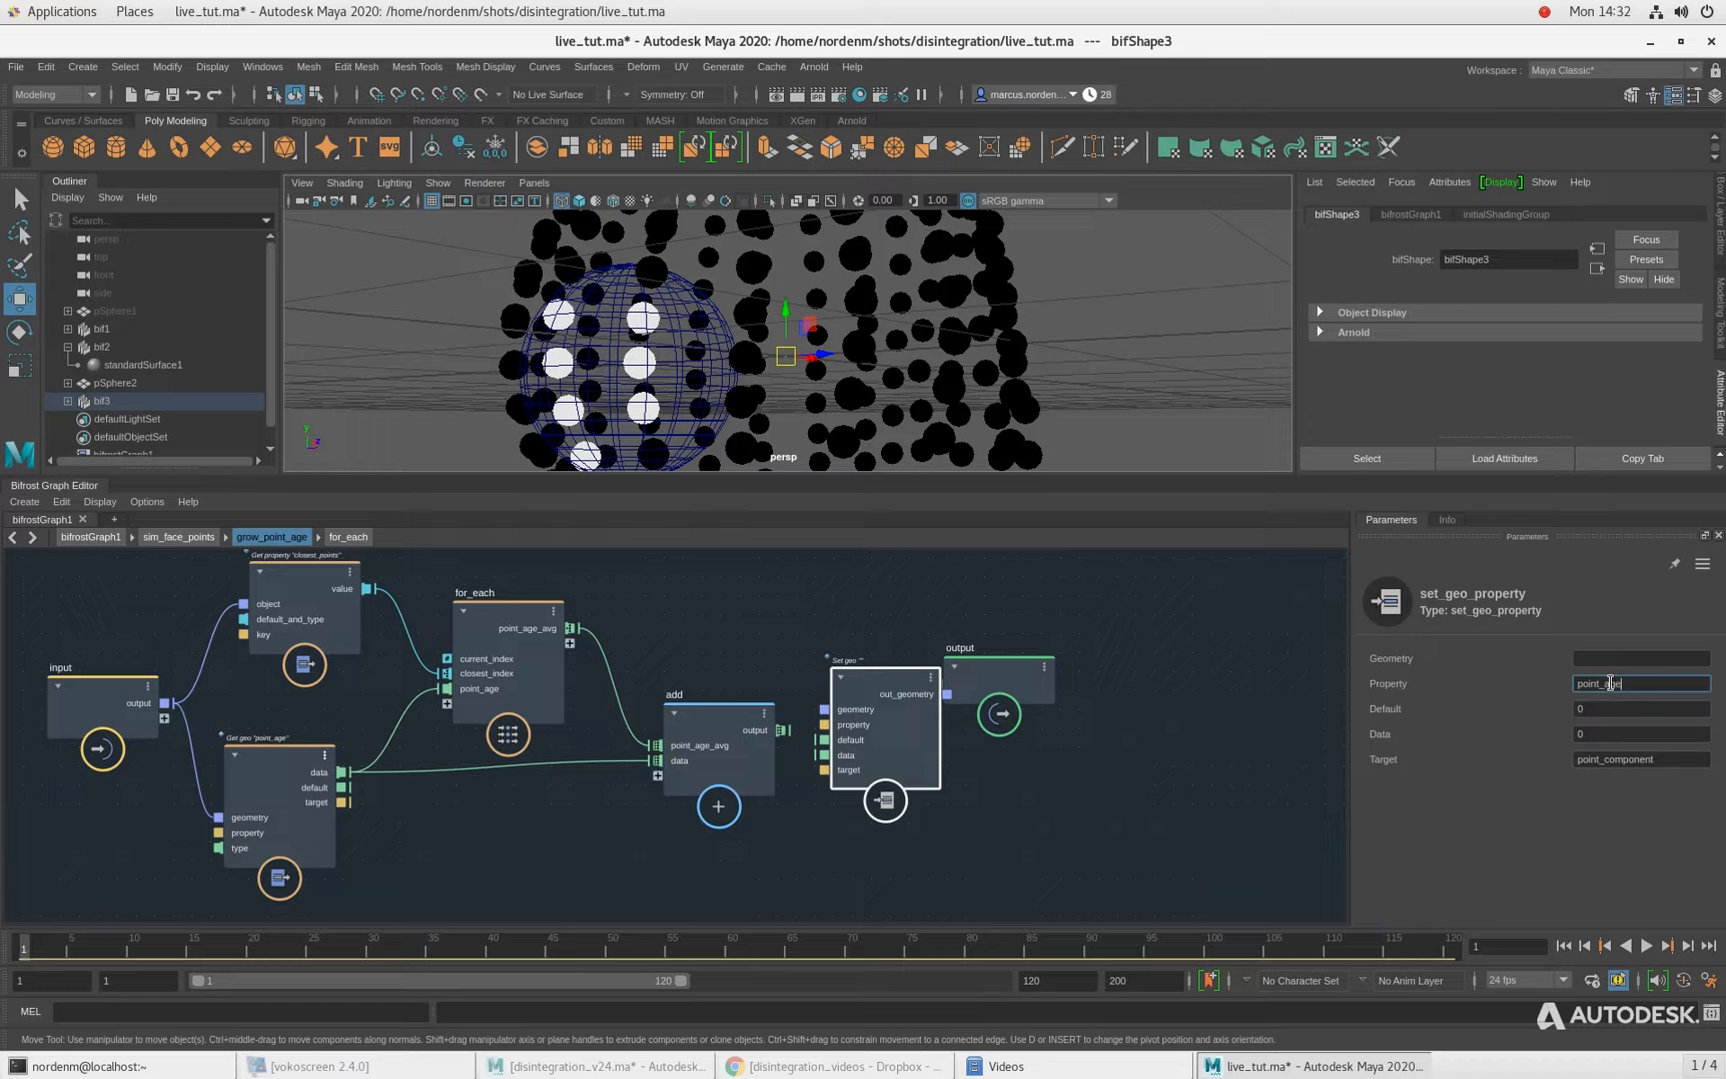
{"action": "left_click", "coordinate": [1103, 758]}
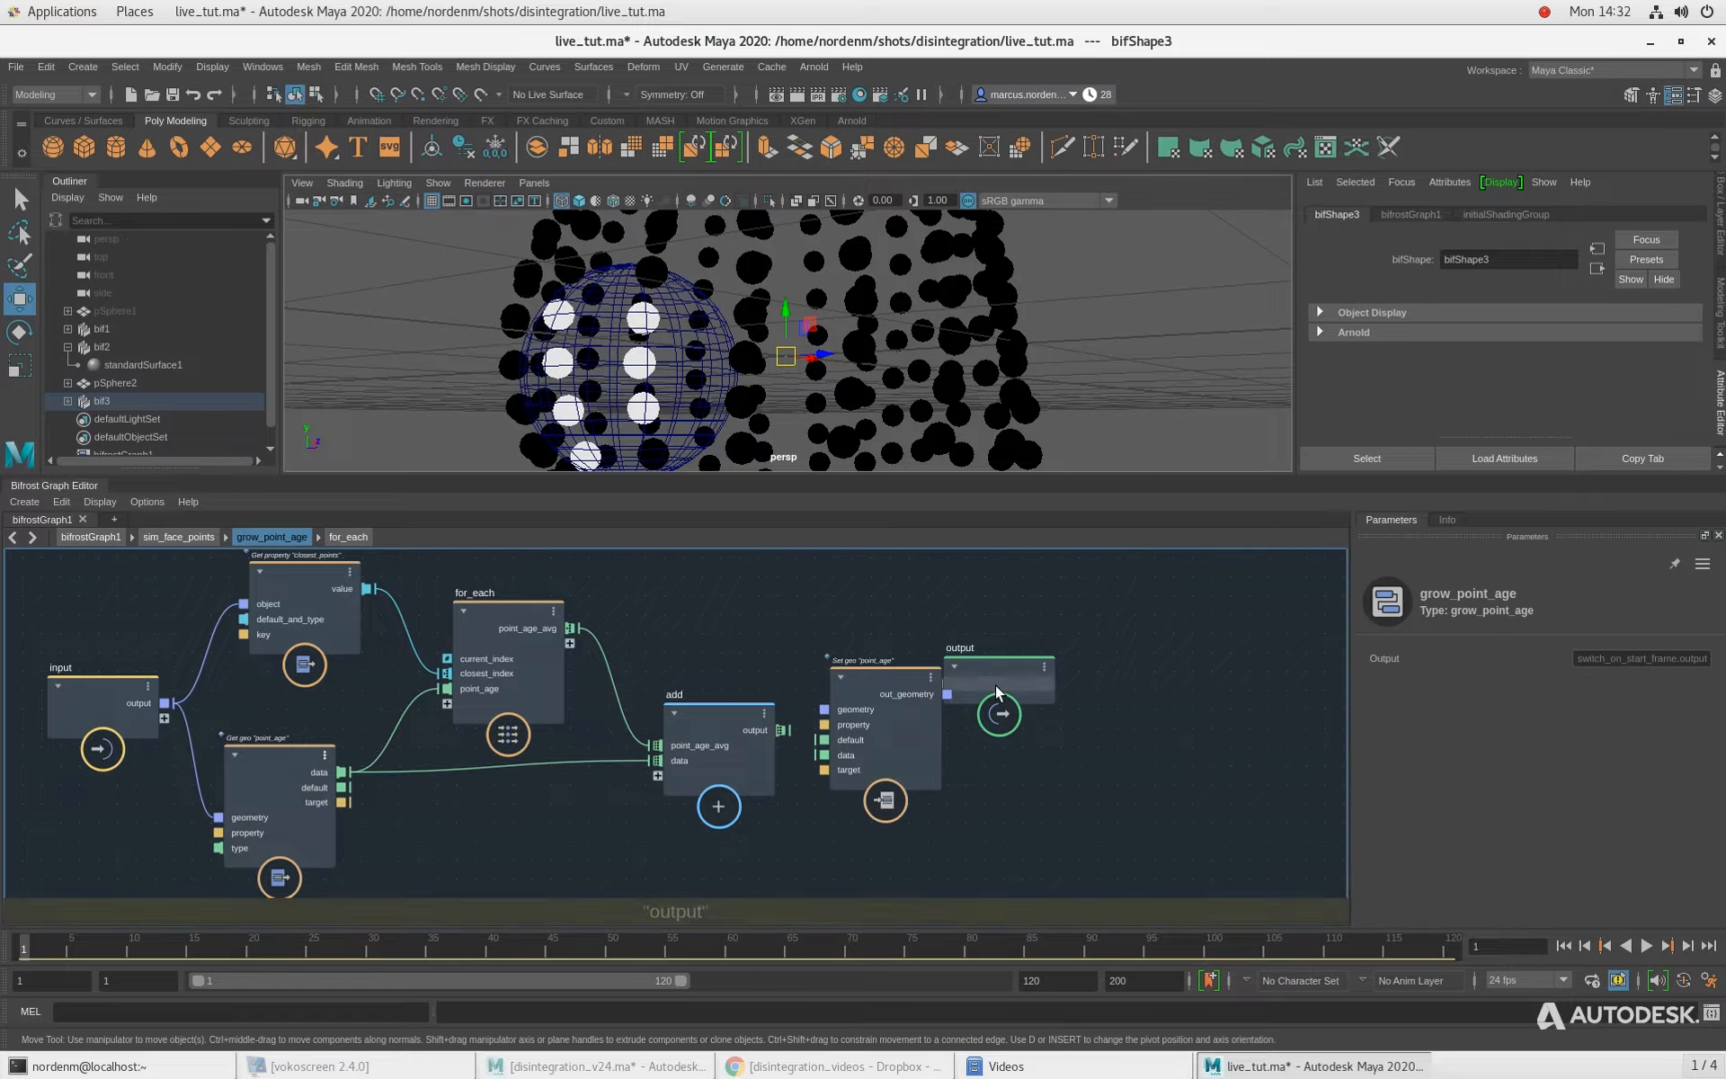
Step: Space out the output and set_geo_property nodes and connect add's output to set_geo_property's data input
{"action": "left_click_drag", "start_coordinate": [995, 683], "coordinate": [1088, 692]}
{"action": "left_click_drag", "start_coordinate": [856, 775], "coordinate": [872, 785]}
{"action": "left_click_drag", "start_coordinate": [780, 729], "coordinate": [843, 765]}
{"action": "middle_click_drag", "start_coordinate": [680, 654], "coordinate": [723, 677], "text": "alt"}
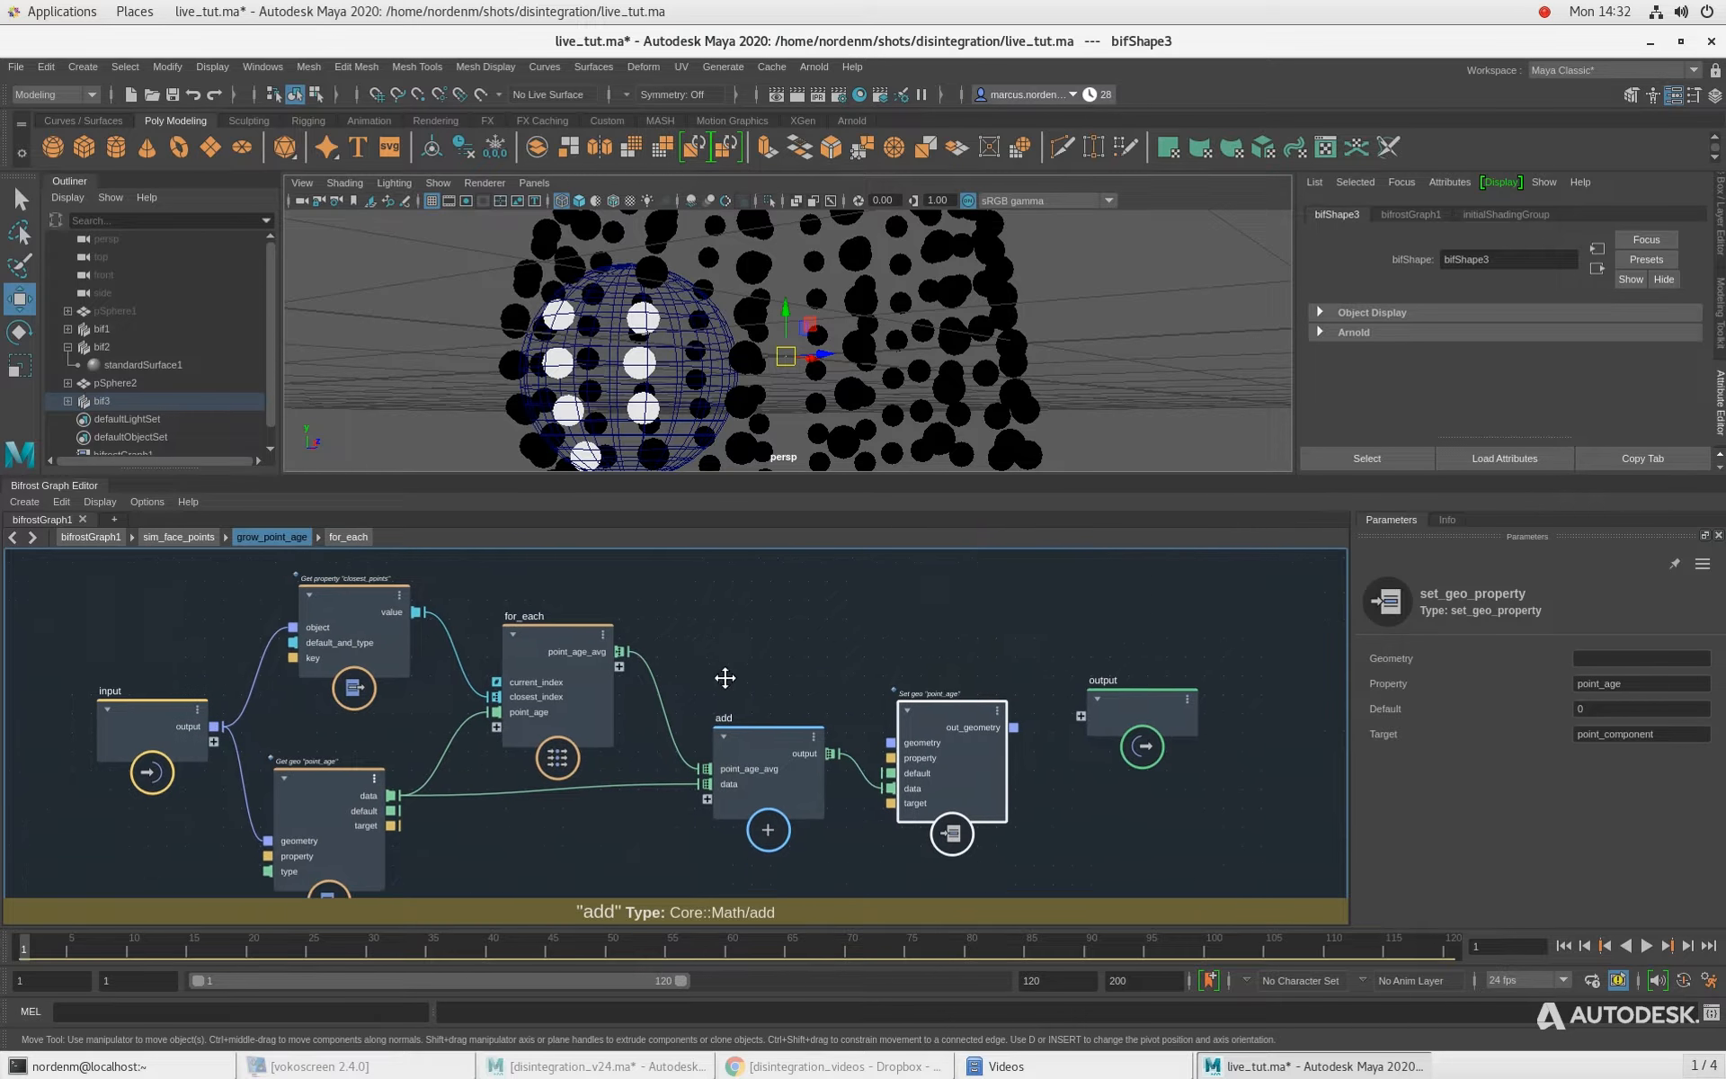
Step: Connect the input node's geometry to set_geo_property's geometry and pass its out_geometry to the output node
{"action": "left_click_drag", "start_coordinate": [209, 727], "coordinate": [953, 667]}
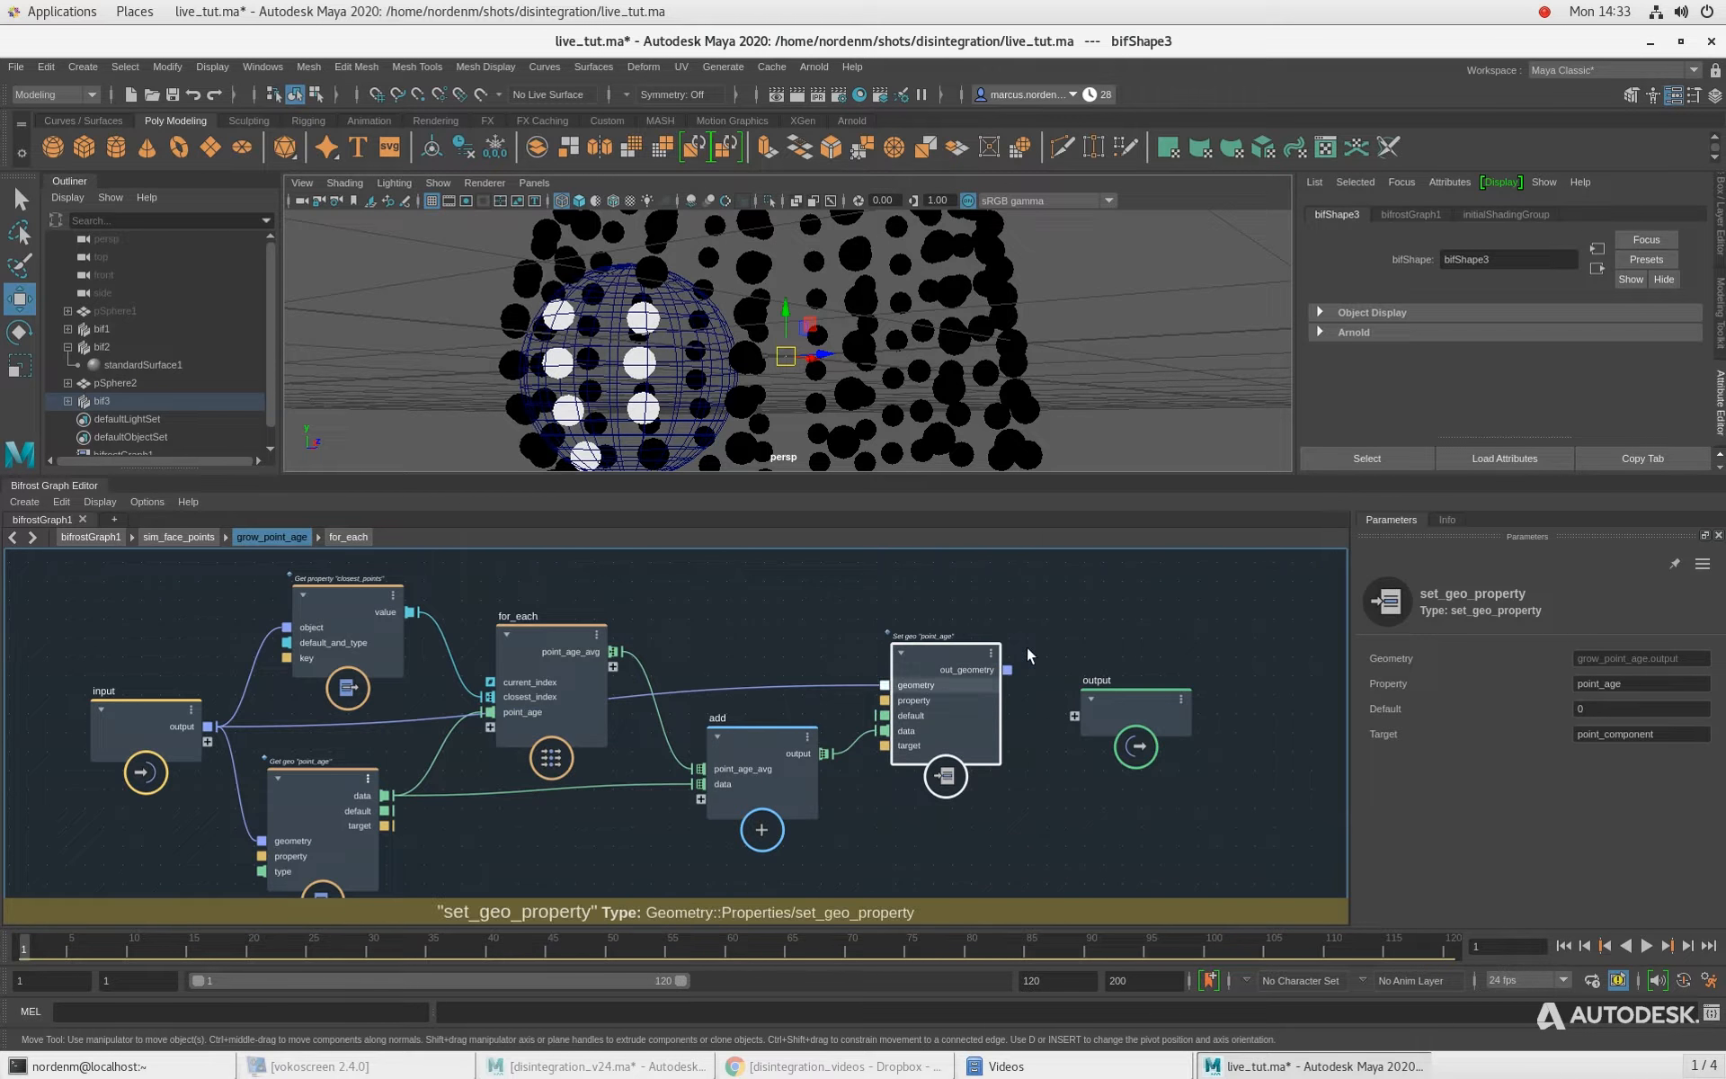
{"action": "left_click_drag", "start_coordinate": [1134, 725], "coordinate": [1158, 688]}
{"action": "left_click_drag", "start_coordinate": [1007, 669], "coordinate": [1136, 634]}
Step: Go up to sim_face_points and connect grow_point_age's out_geometry to get_point_position's geometry, placing grow_point_age in line between its neighbours
{"action": "left_click", "coordinate": [206, 536]}
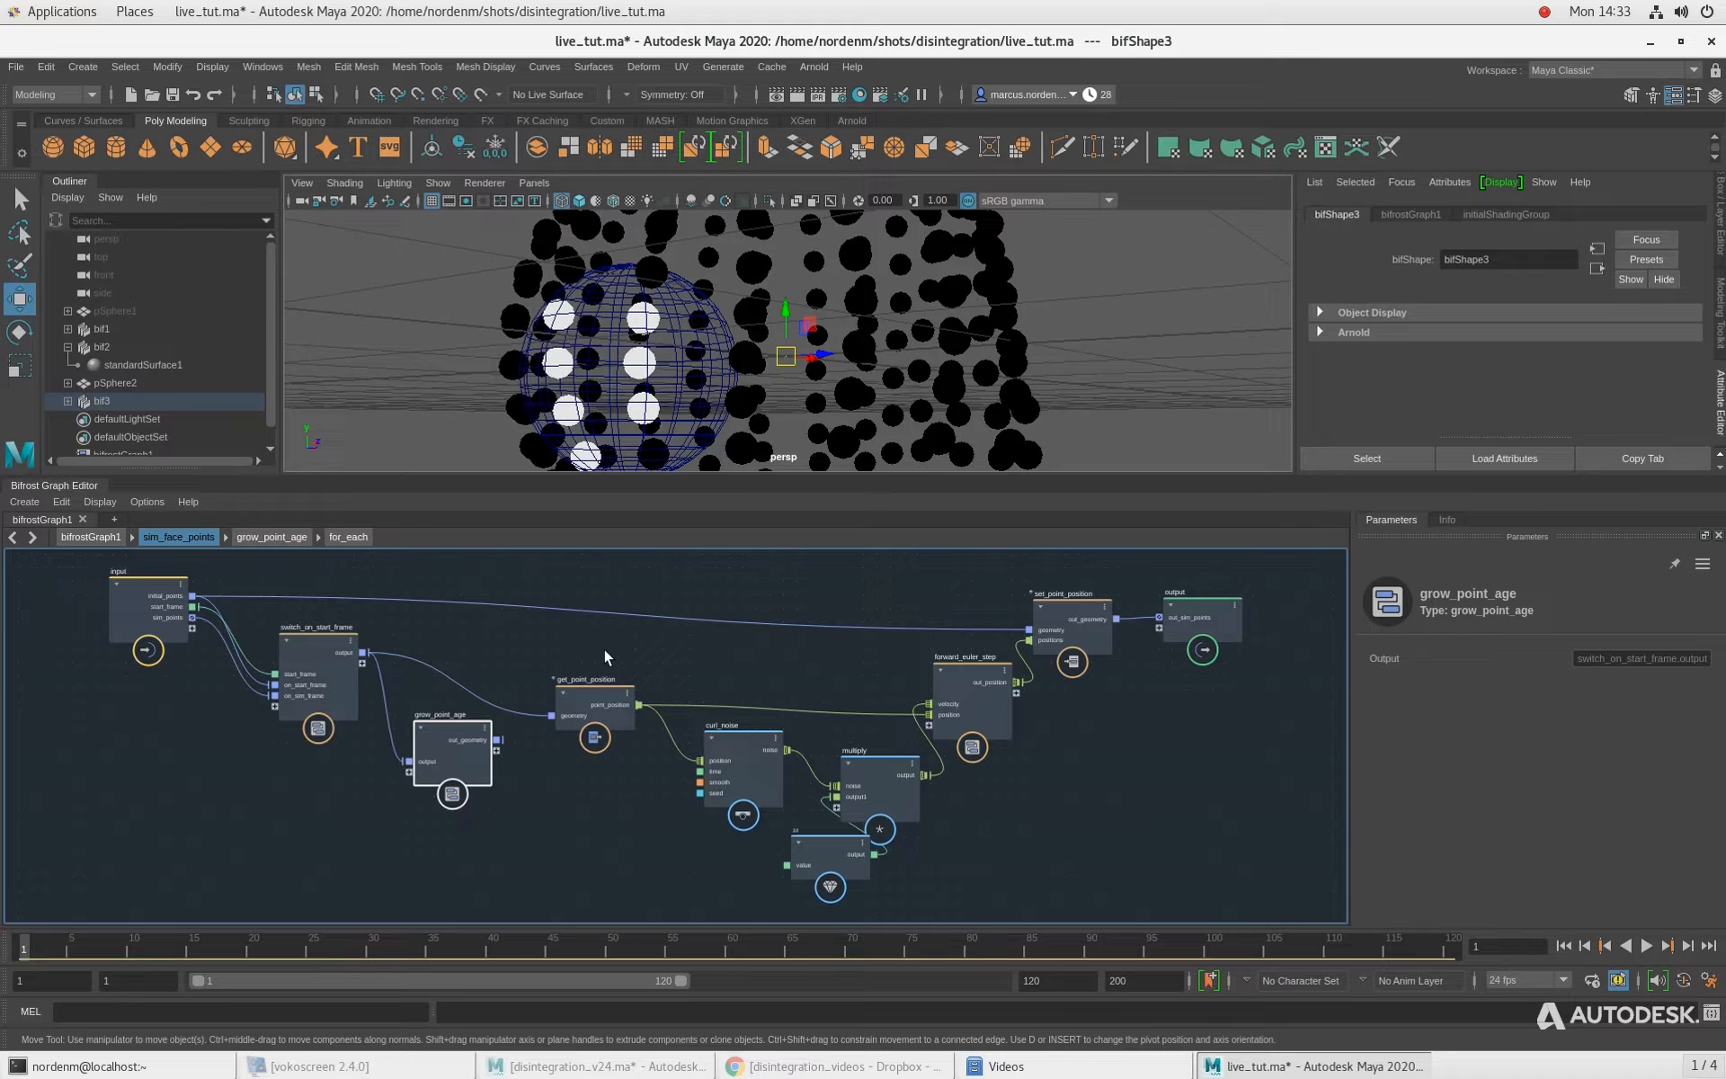
{"action": "scroll", "coordinate": [466, 670], "scroll_direction": "up", "scroll_amount": 3}
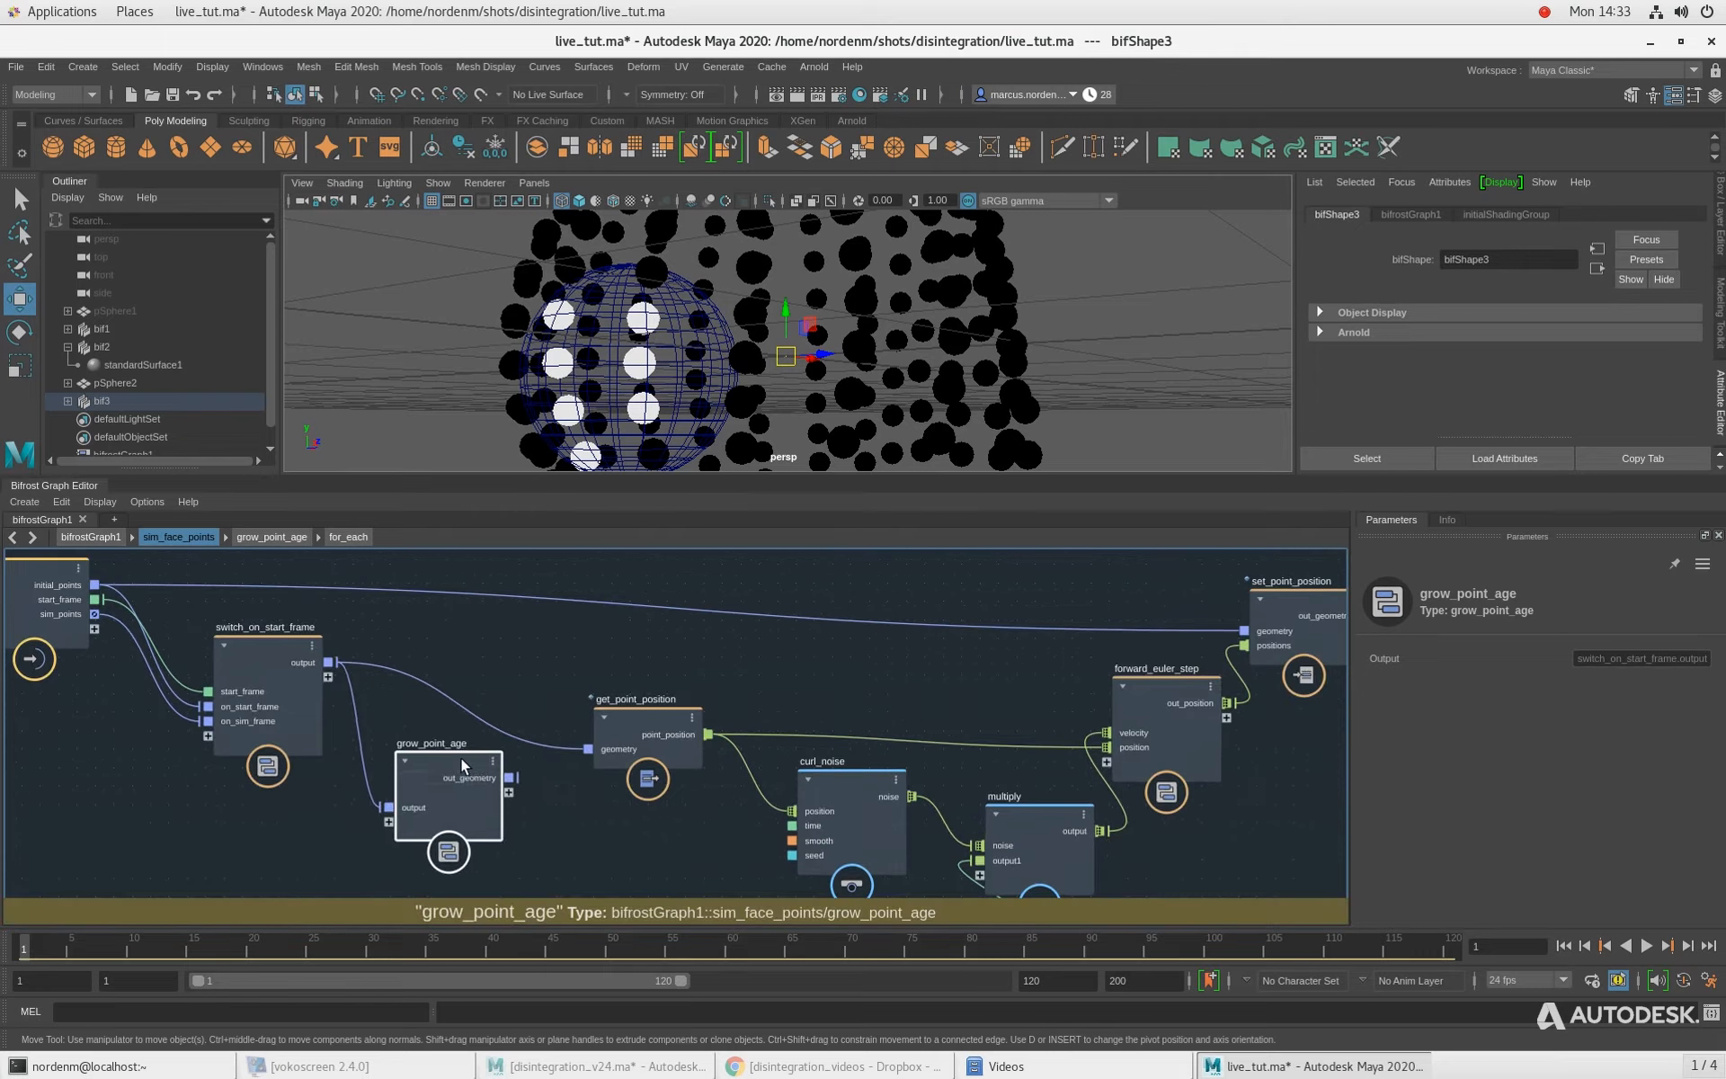
{"action": "left_click_drag", "start_coordinate": [509, 765], "coordinate": [588, 748]}
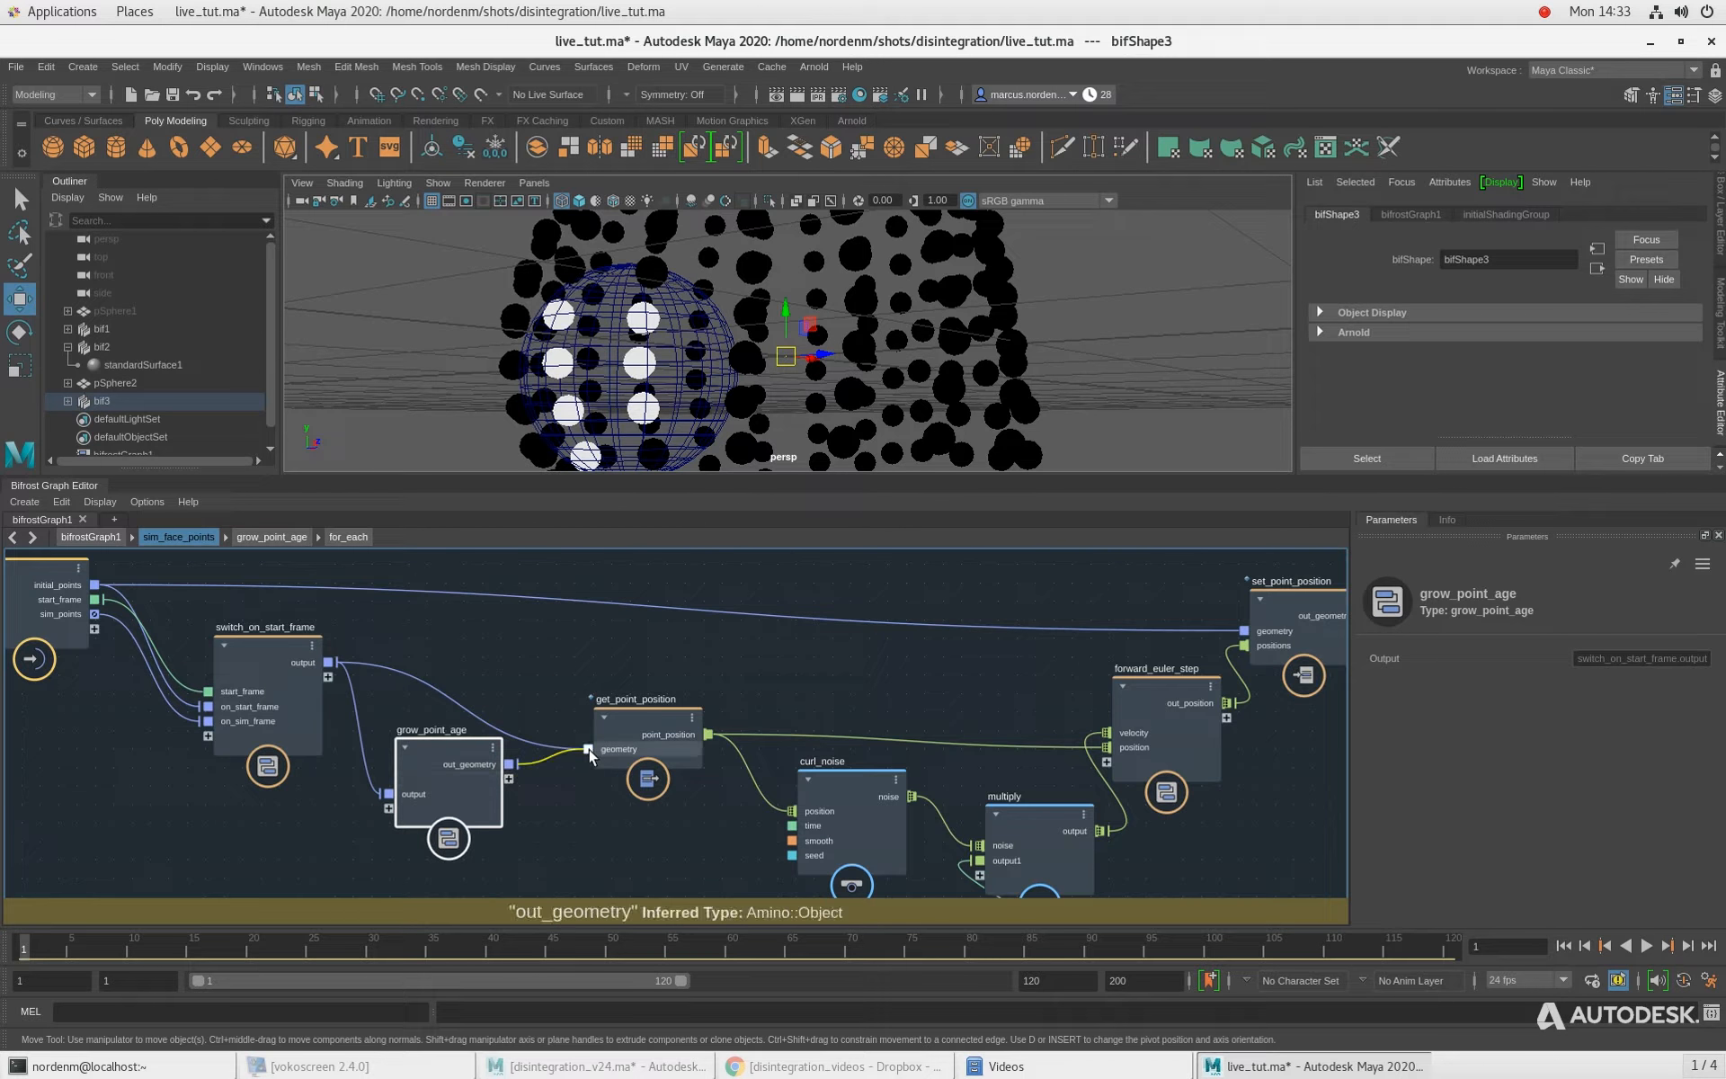
{"action": "left_click_drag", "start_coordinate": [436, 759], "coordinate": [444, 692]}
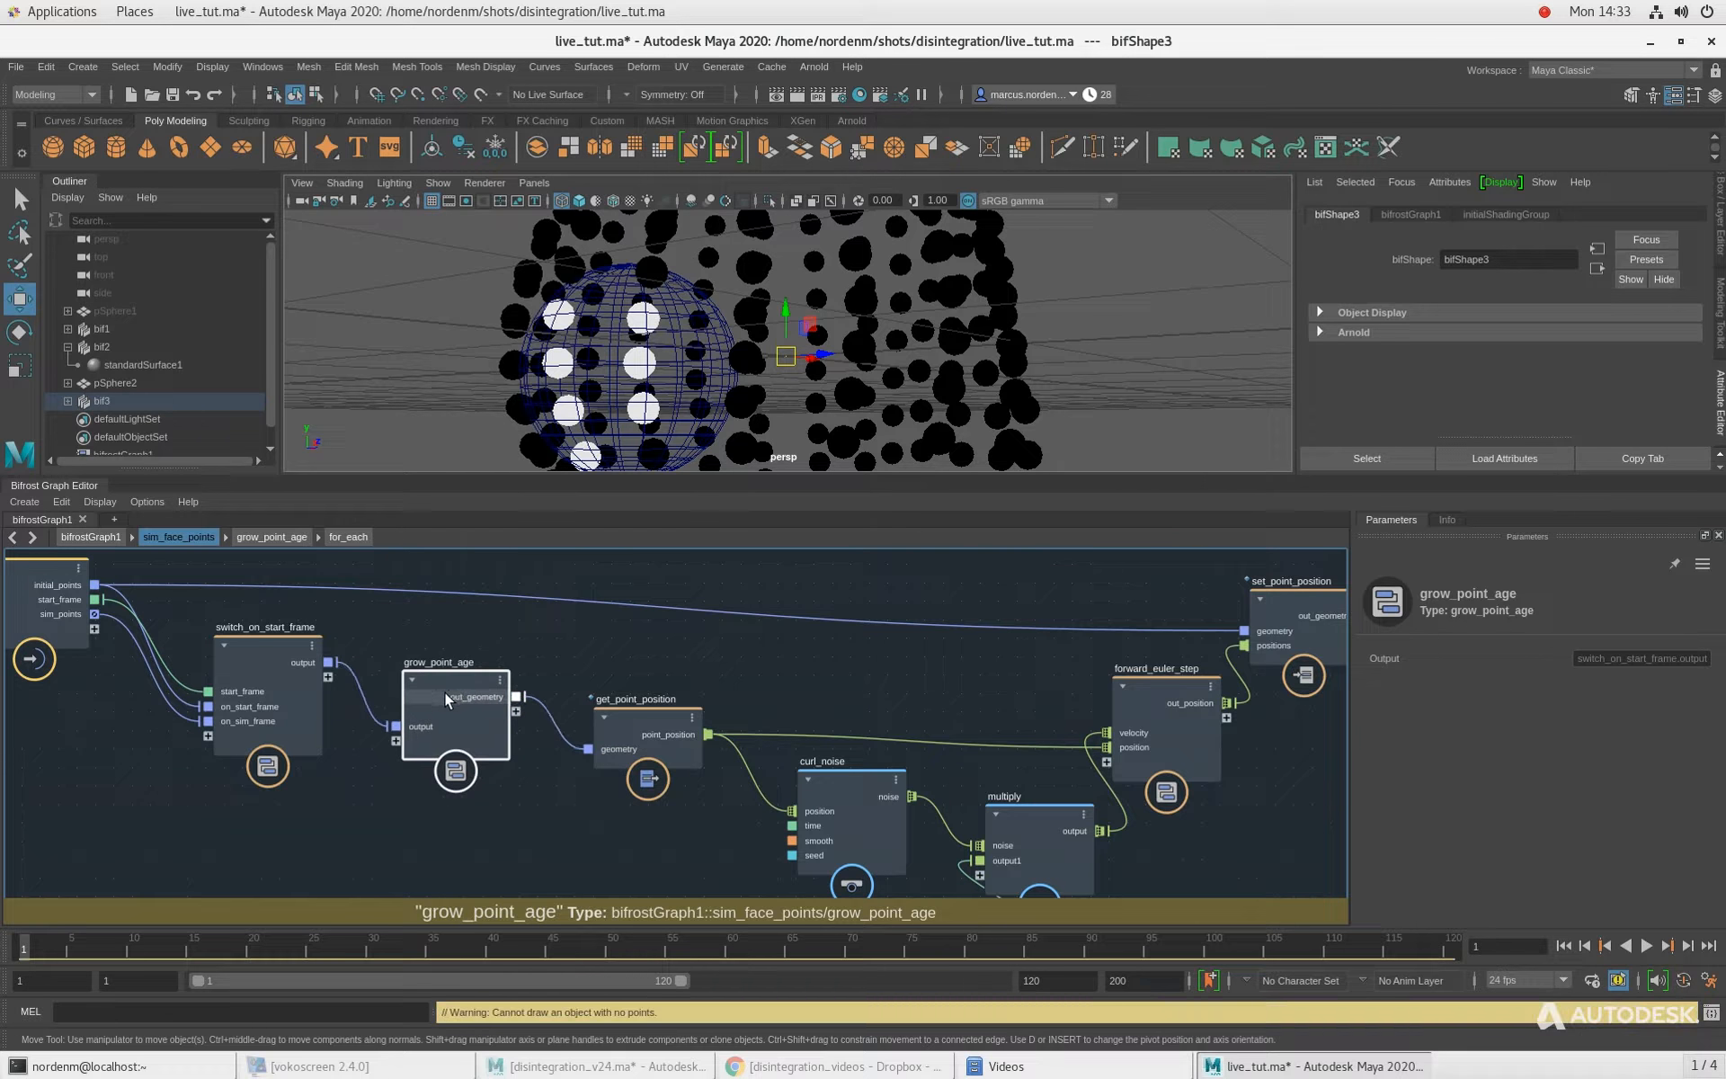
Step: Examine the sim_face_points network, following the points from input through switch_on_start_frame and grow_point_age to the output
{"action": "scroll", "coordinate": [547, 648], "scroll_direction": "down", "scroll_amount": 1}
{"action": "right_click_drag", "start_coordinate": [548, 649], "coordinate": [520, 649], "text": "alt"}
{"action": "middle_click_drag", "start_coordinate": [592, 656], "coordinate": [533, 653], "text": "alt"}
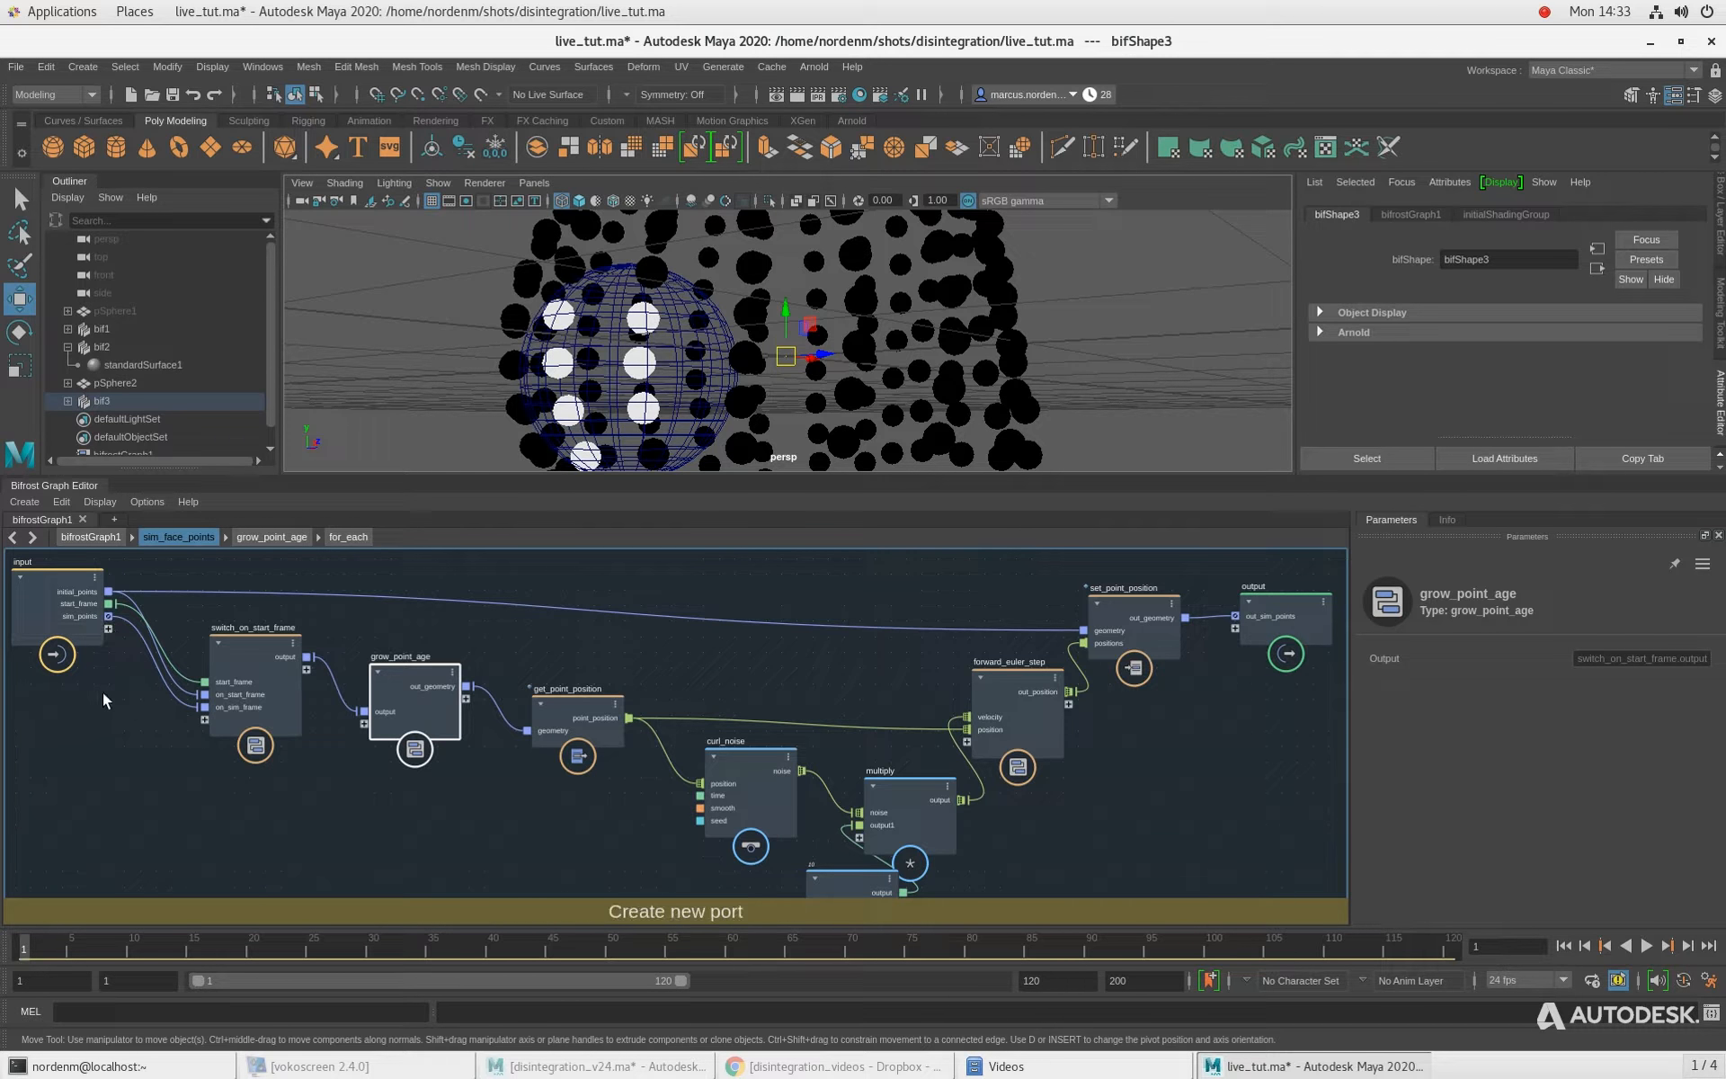
{"action": "scroll", "coordinate": [97, 623], "scroll_direction": "up", "scroll_amount": 2}
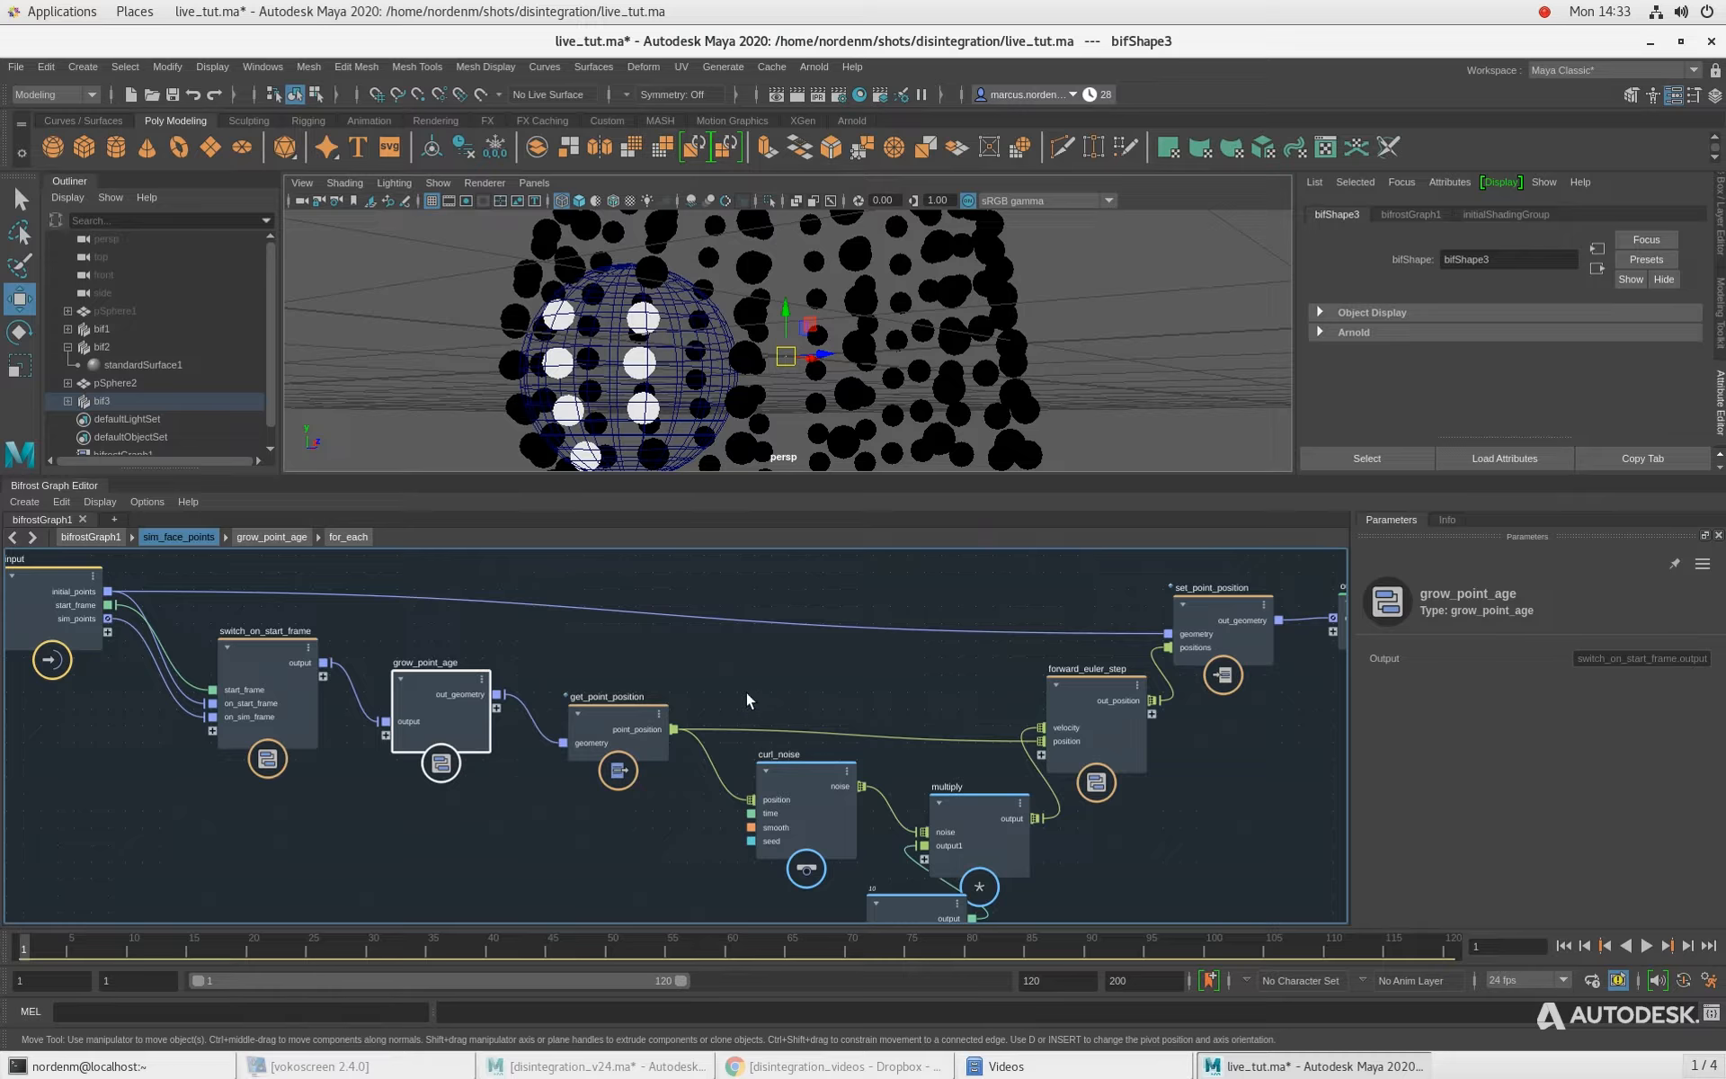
{"action": "scroll", "coordinate": [424, 707], "scroll_direction": "down", "scroll_amount": 2}
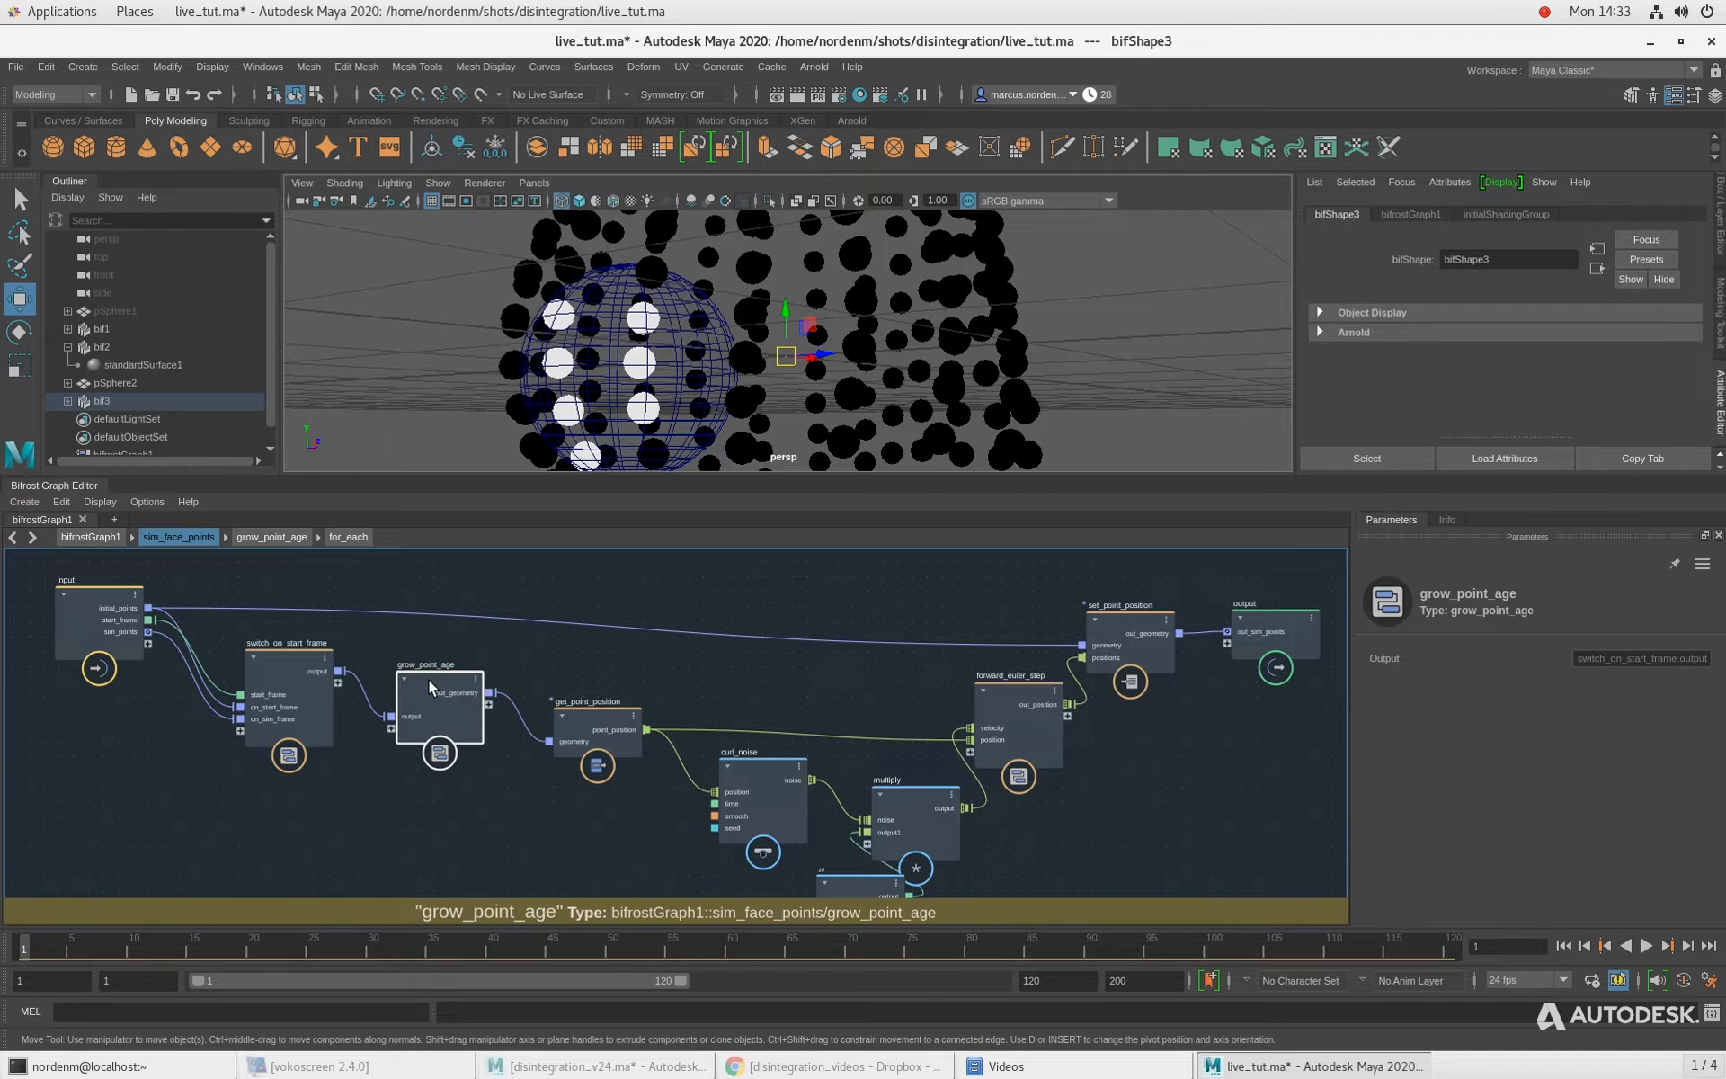
{"action": "scroll", "coordinate": [421, 701], "scroll_direction": "up", "scroll_amount": 1}
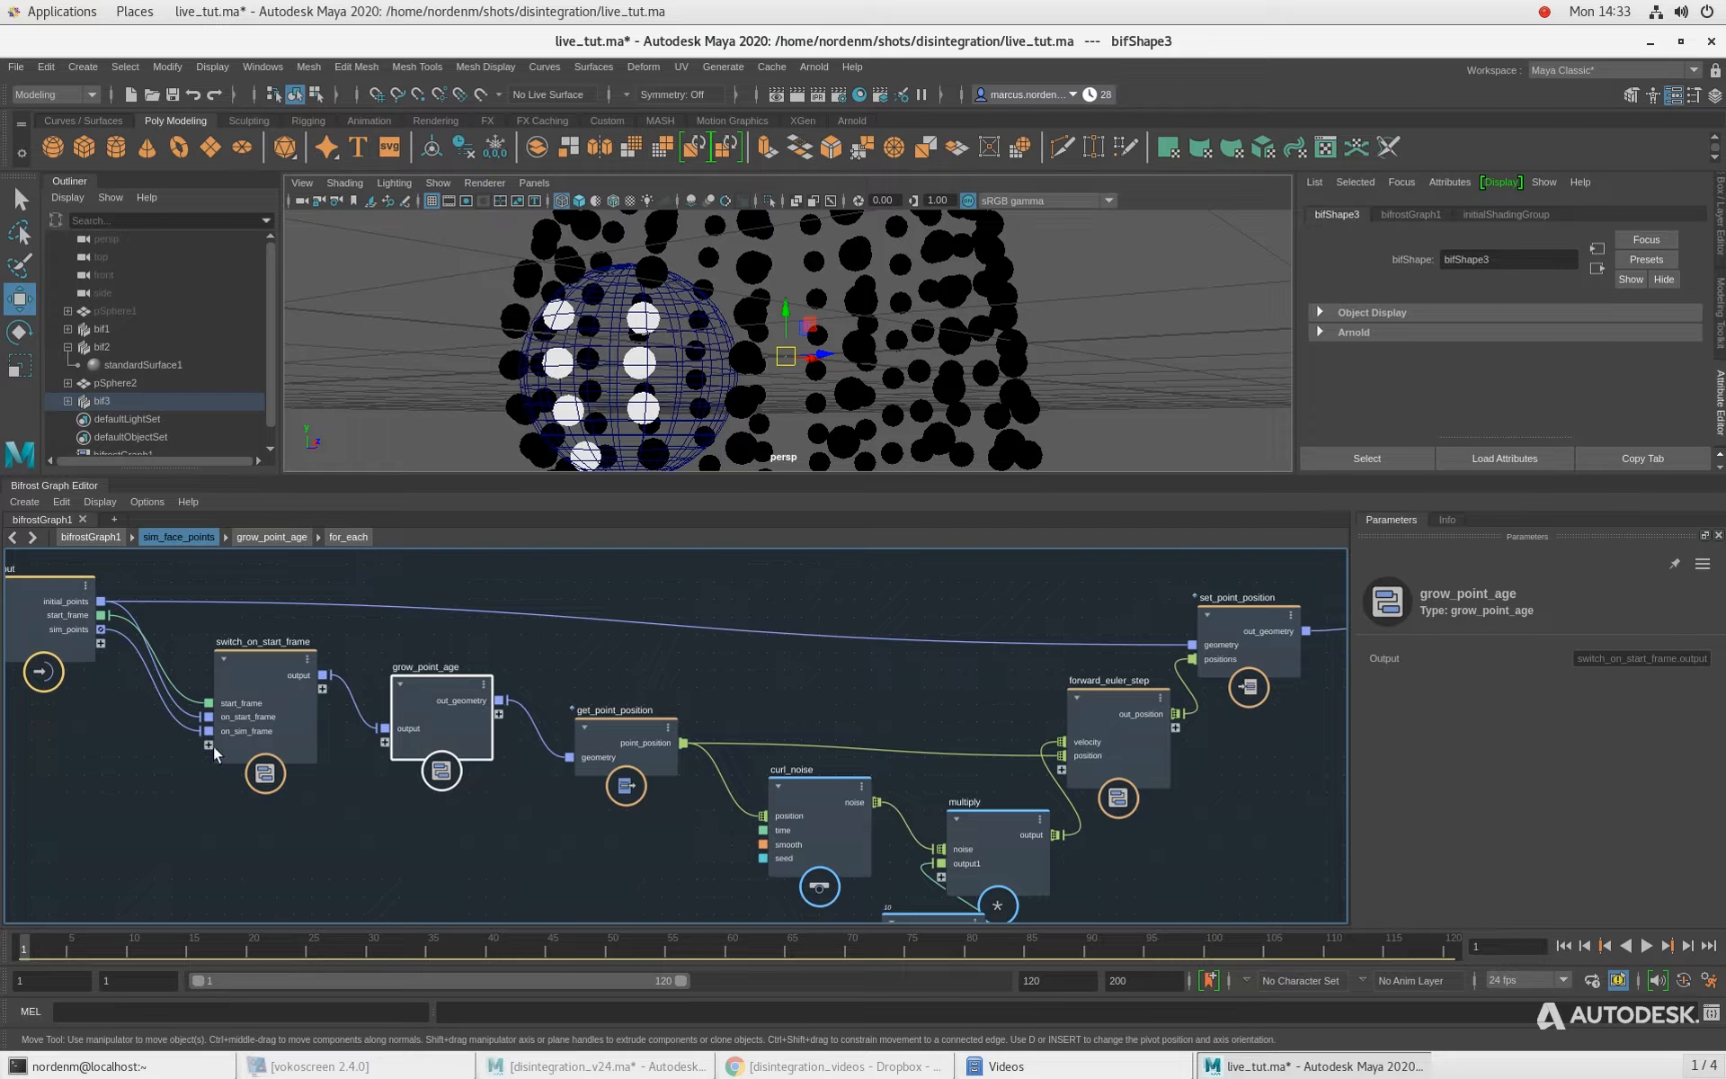
{"action": "middle_click_drag", "start_coordinate": [135, 740], "coordinate": [146, 789]}
{"action": "scroll", "coordinate": [141, 781], "scroll_direction": "up", "scroll_amount": 3}
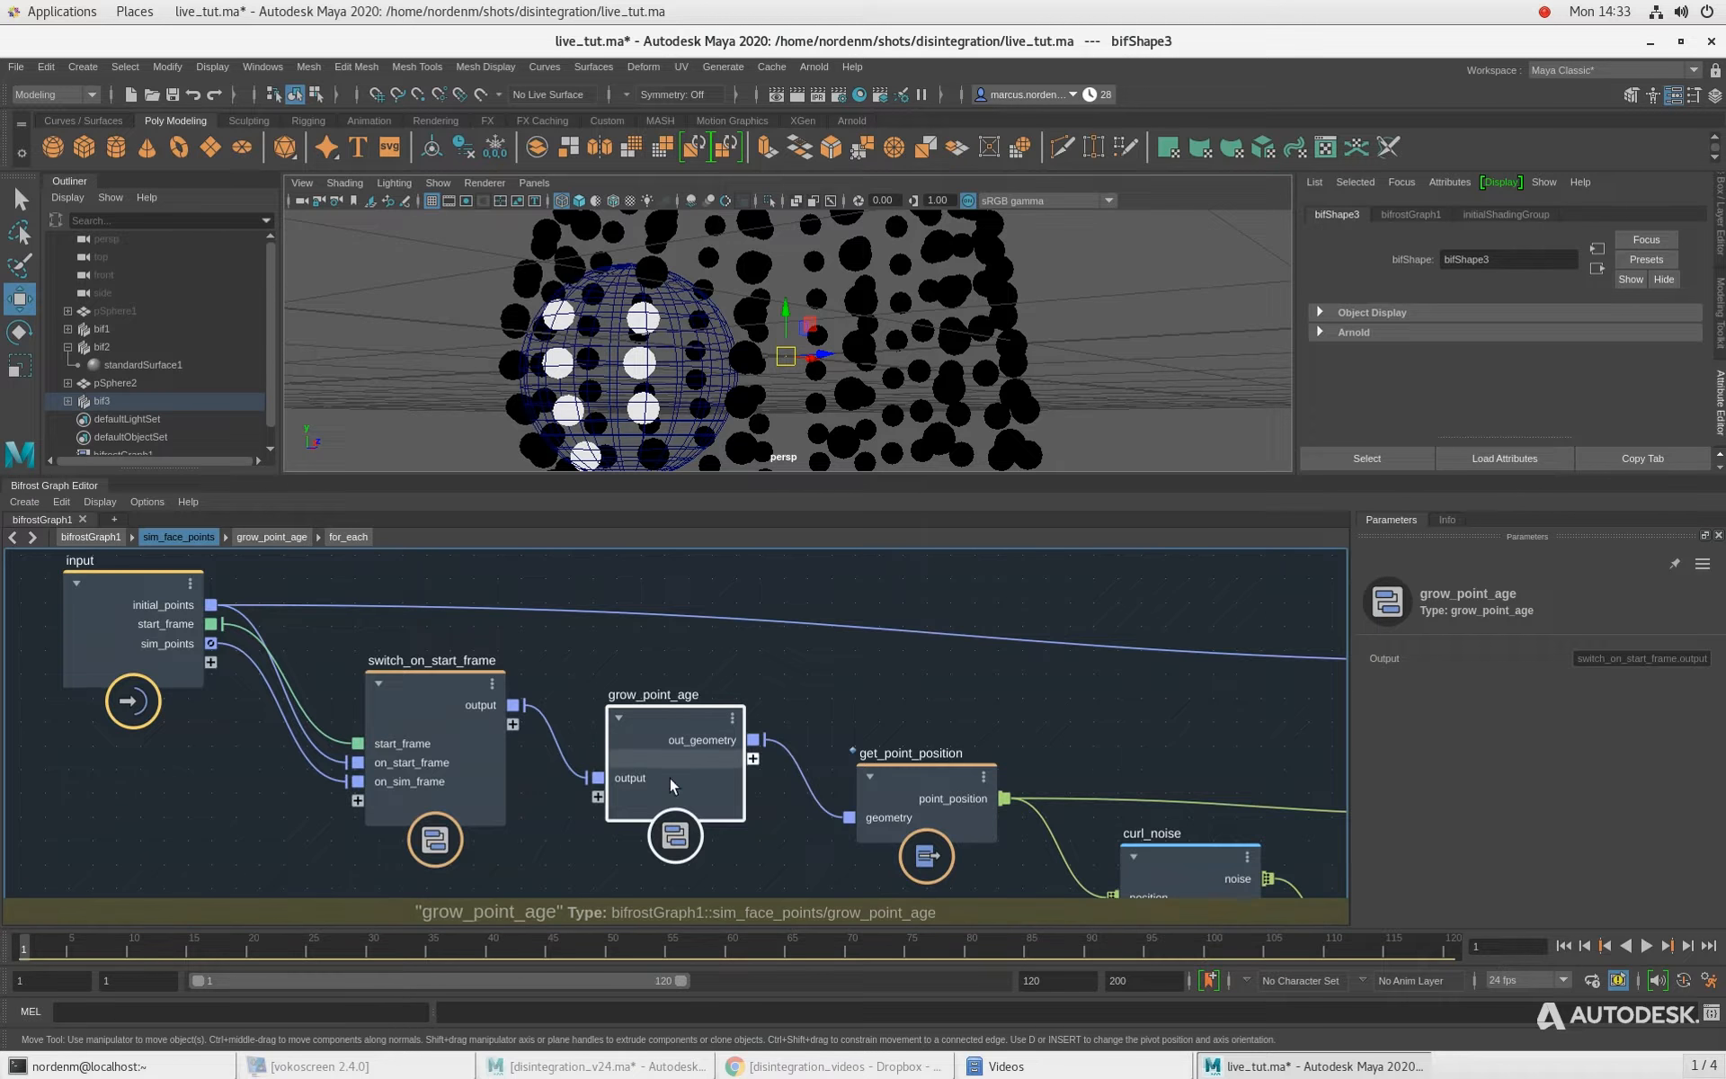
Step: Play the simulation with grow_point_age in the sim_face_points network and return to the first frame
{"action": "scroll", "coordinate": [235, 645], "scroll_direction": "down", "scroll_amount": 3}
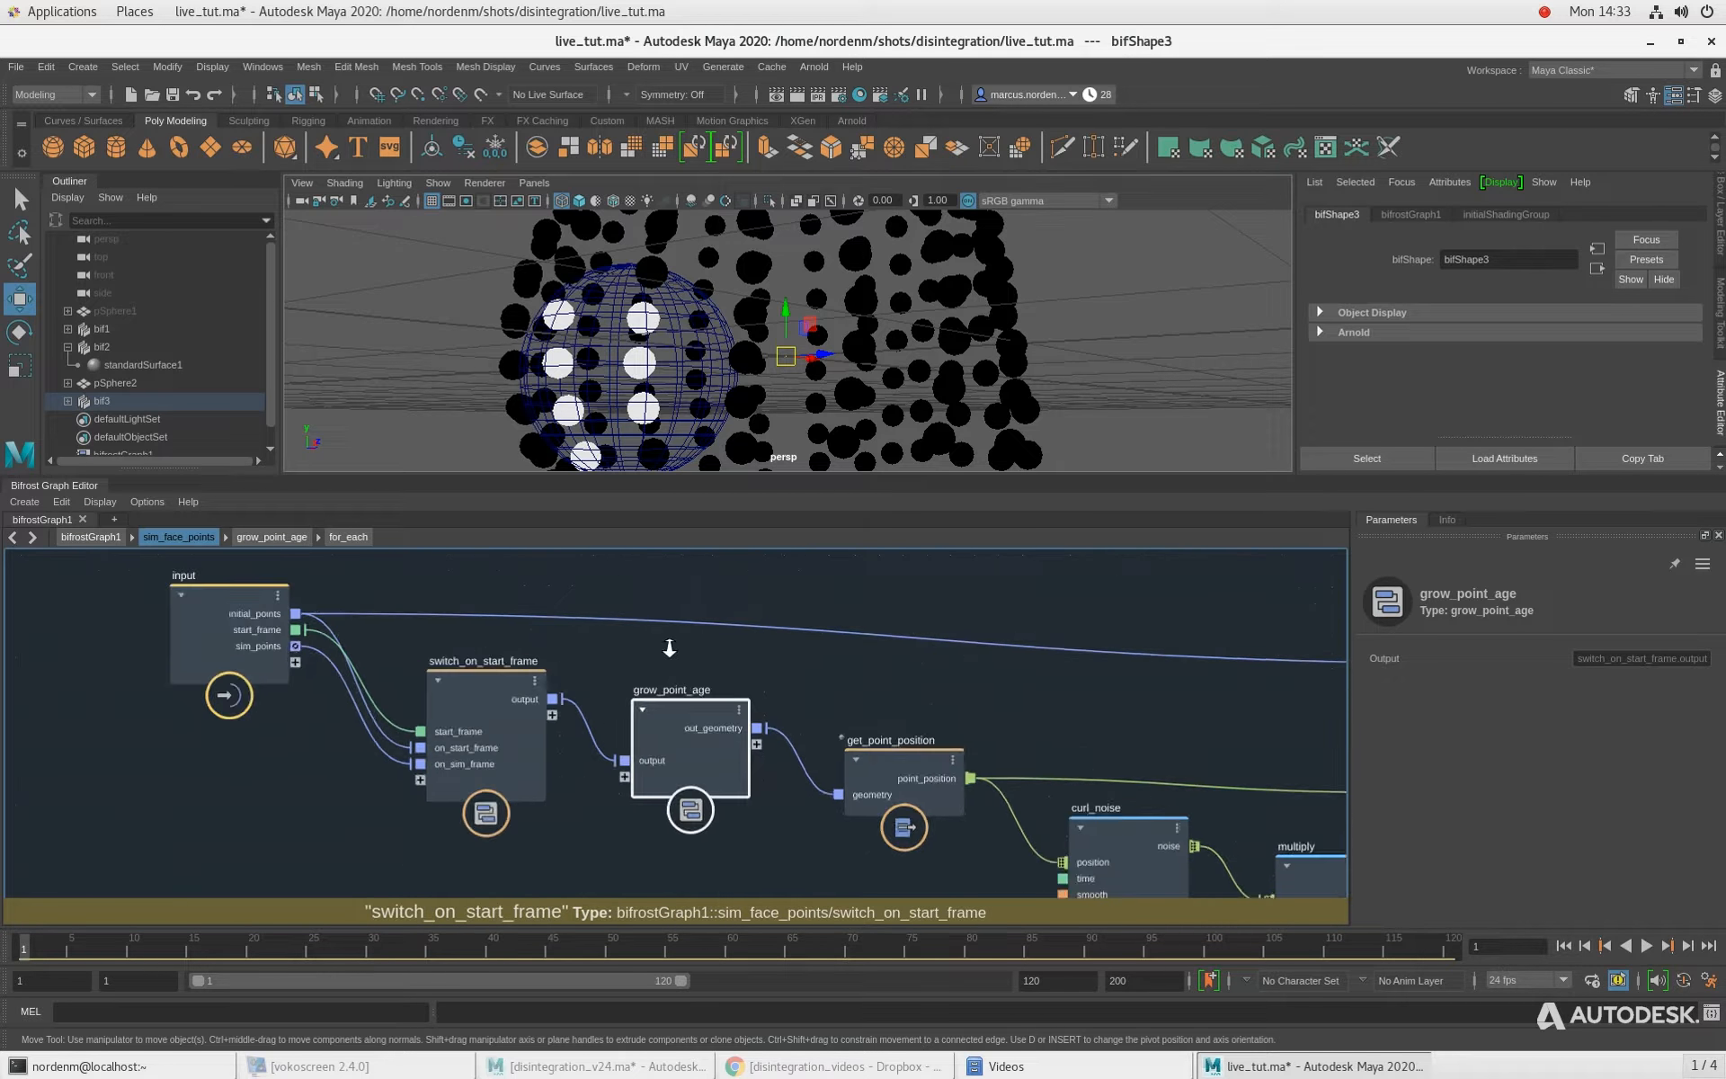
{"action": "middle_click_drag", "start_coordinate": [607, 705], "coordinate": [449, 705]}
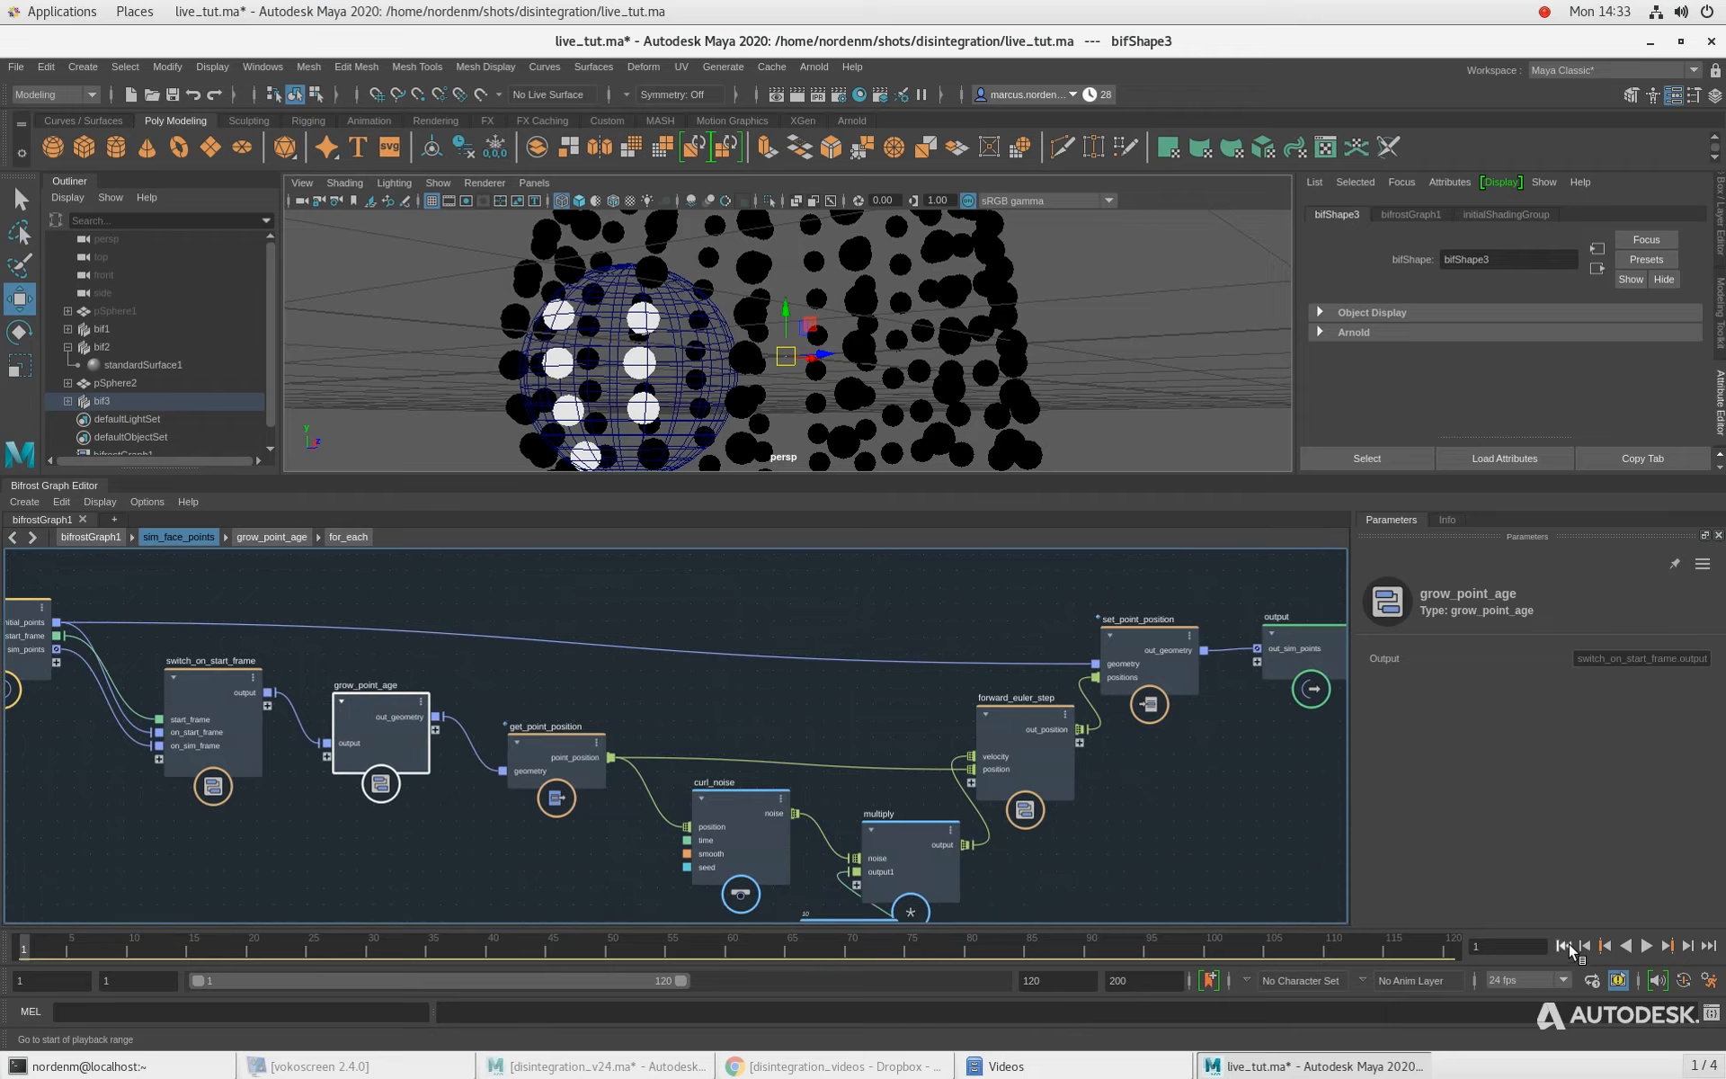
{"action": "scroll", "coordinate": [1214, 825], "scroll_direction": "down", "scroll_amount": 2}
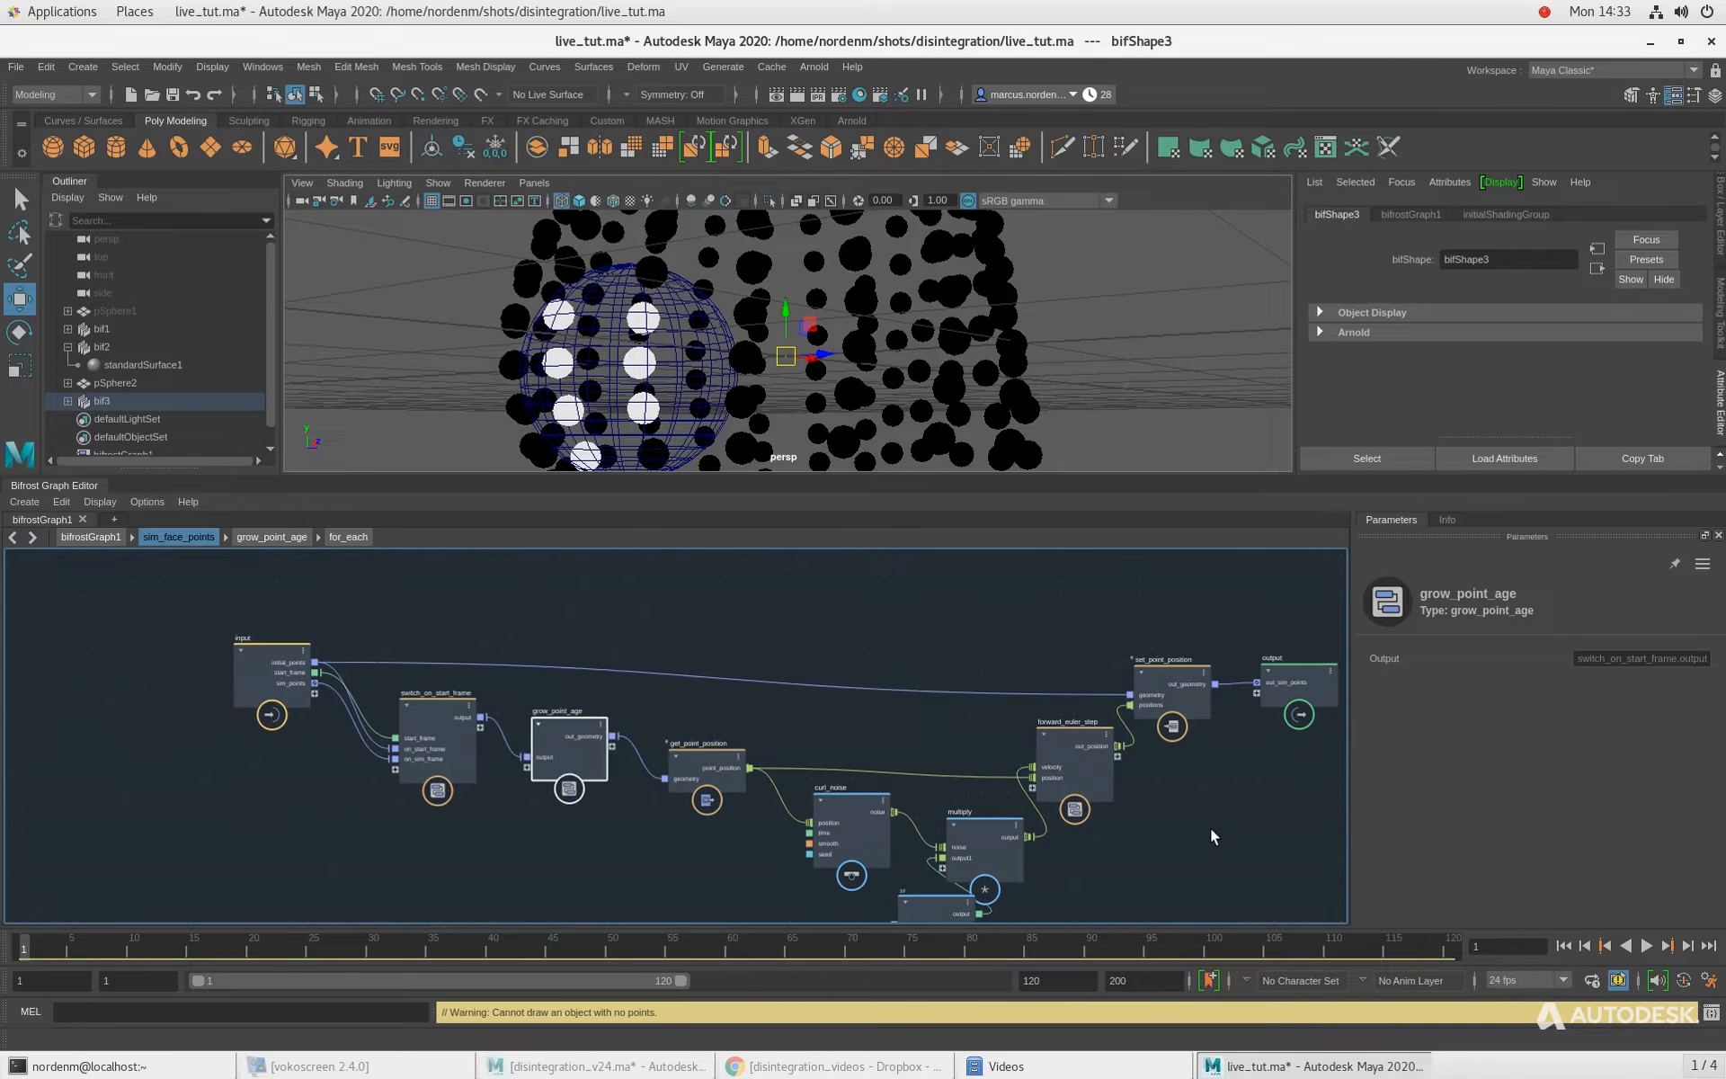
{"action": "left_click", "coordinate": [1644, 945]}
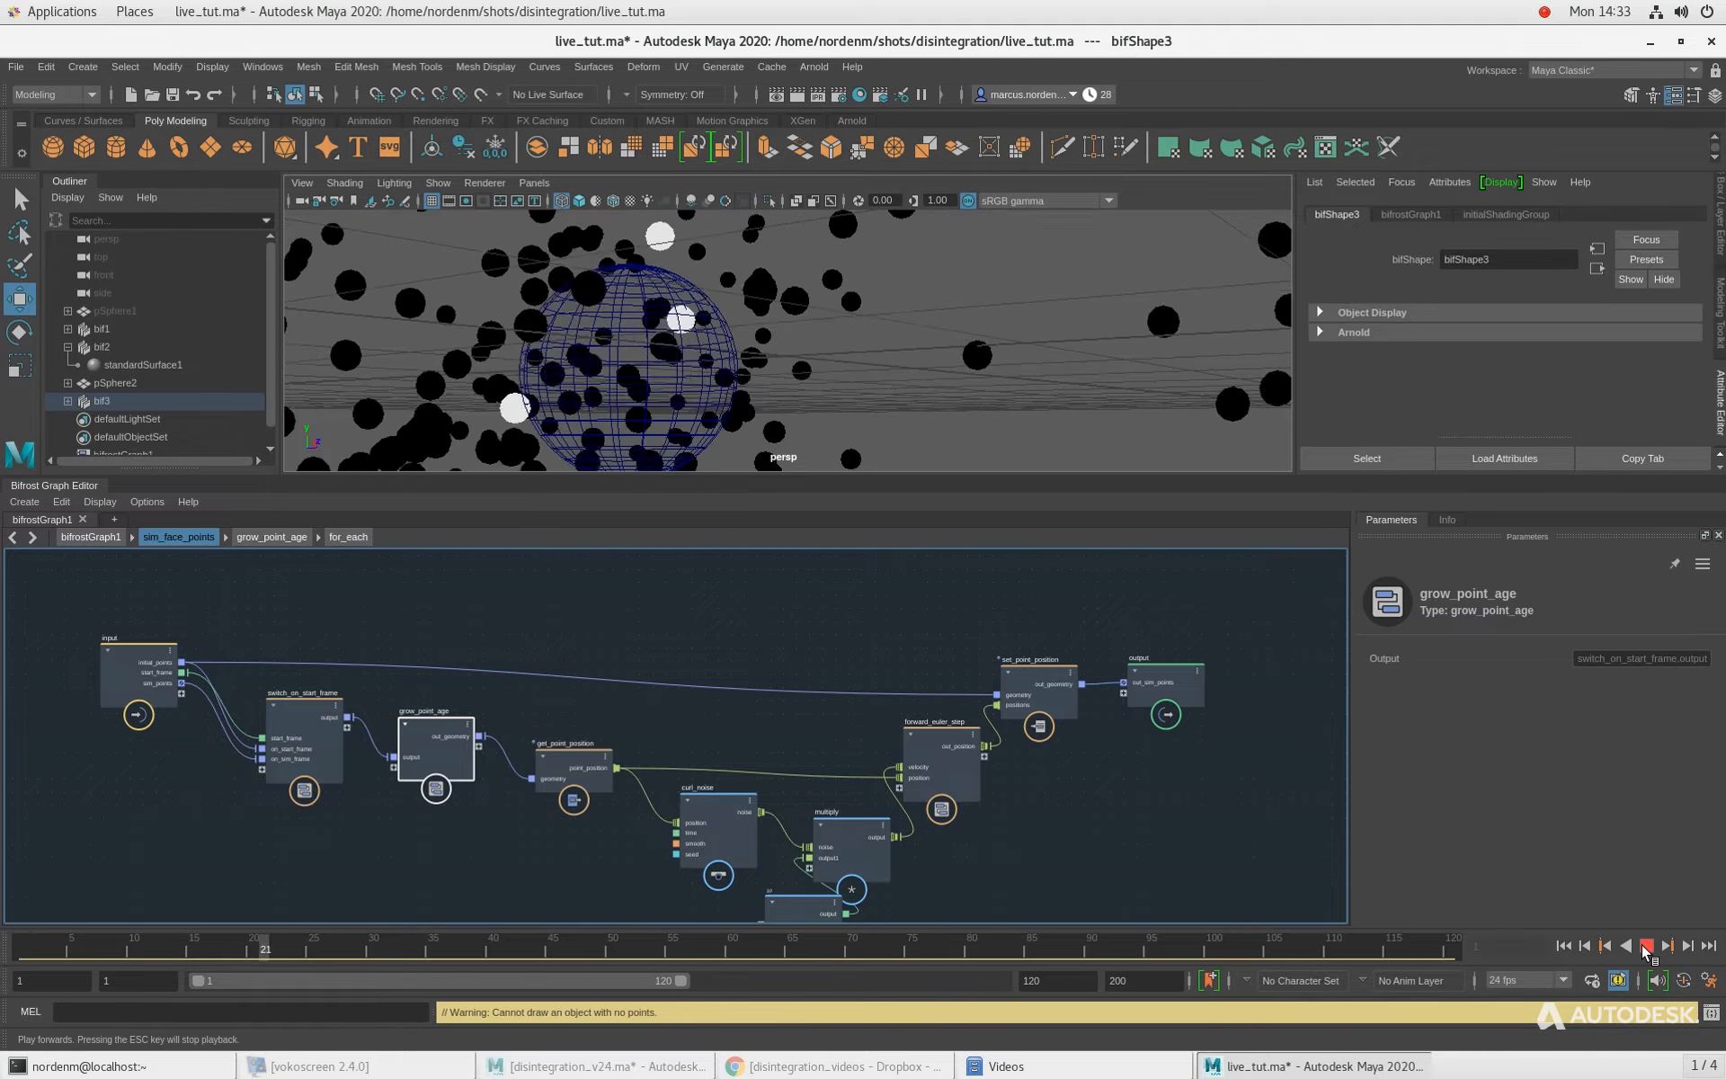
{"action": "left_click", "coordinate": [1575, 946]}
{"action": "scroll", "coordinate": [906, 639], "scroll_direction": "down", "scroll_amount": 2}
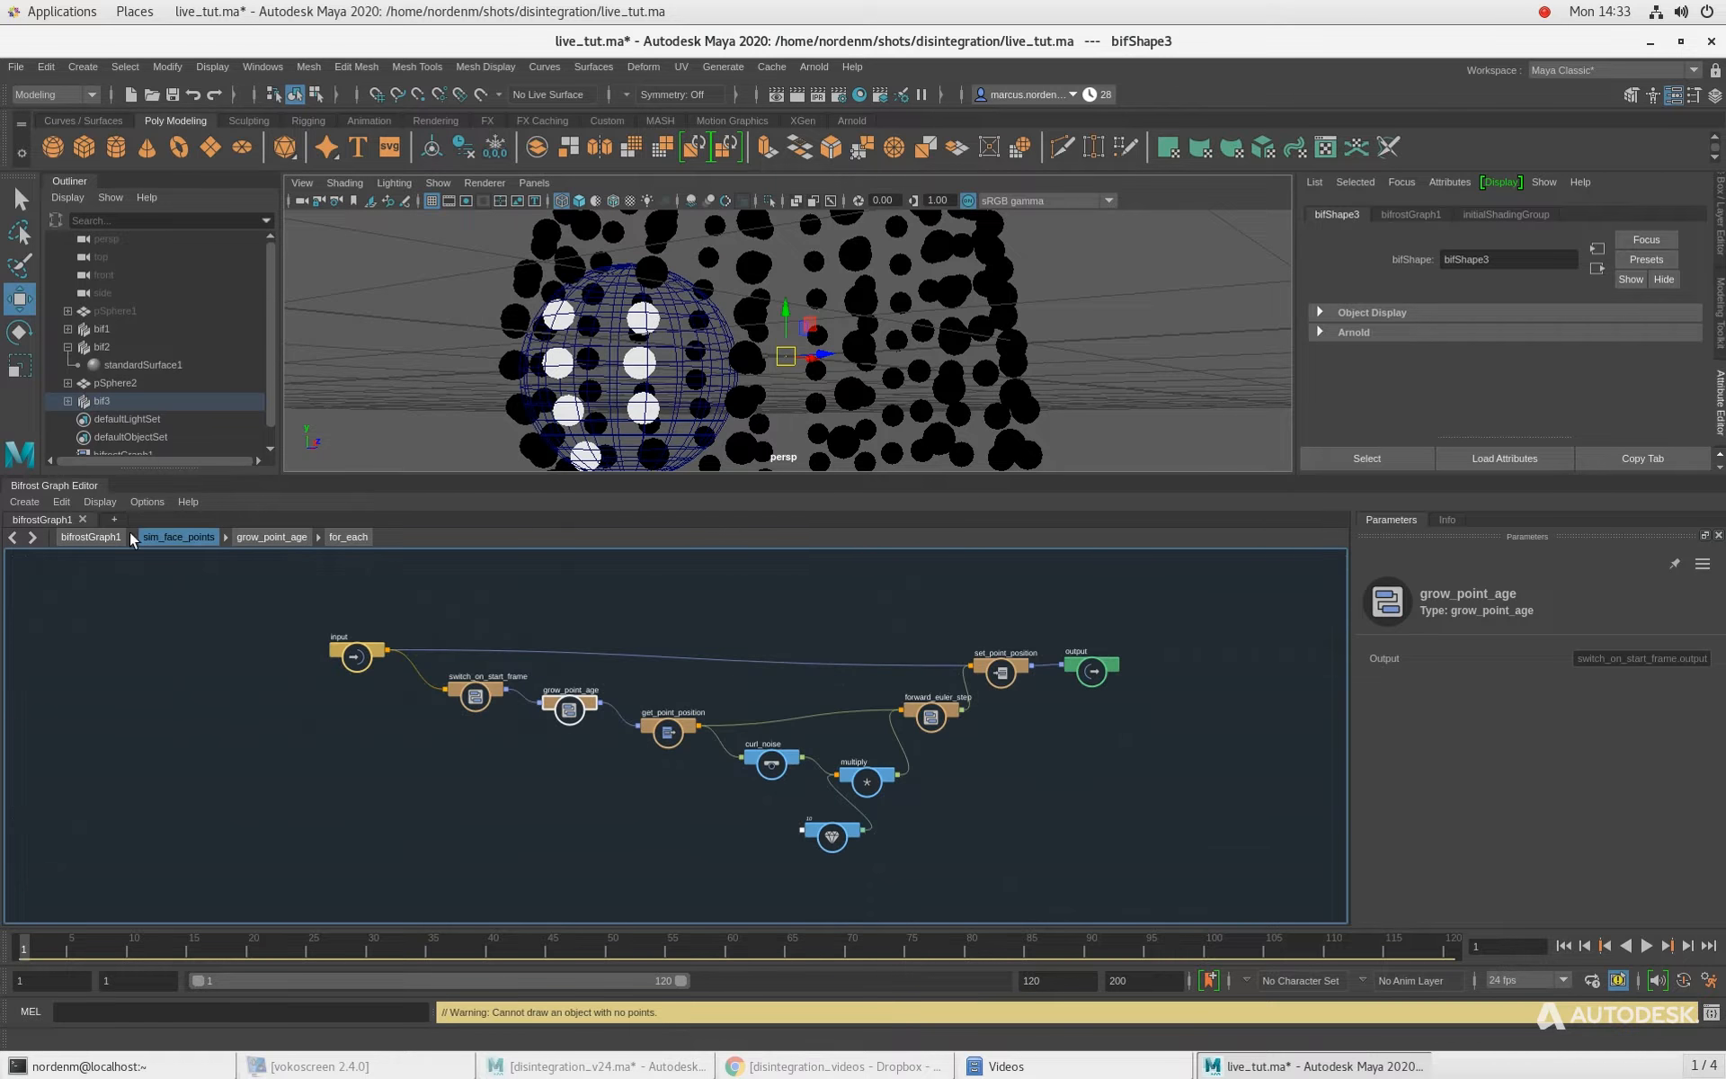
Step: Go up to bifrostGraph1 and examine how the closest_points set_property node feeds sim_face_points, along with the spheres' points
{"action": "left_click", "coordinate": [90, 537]}
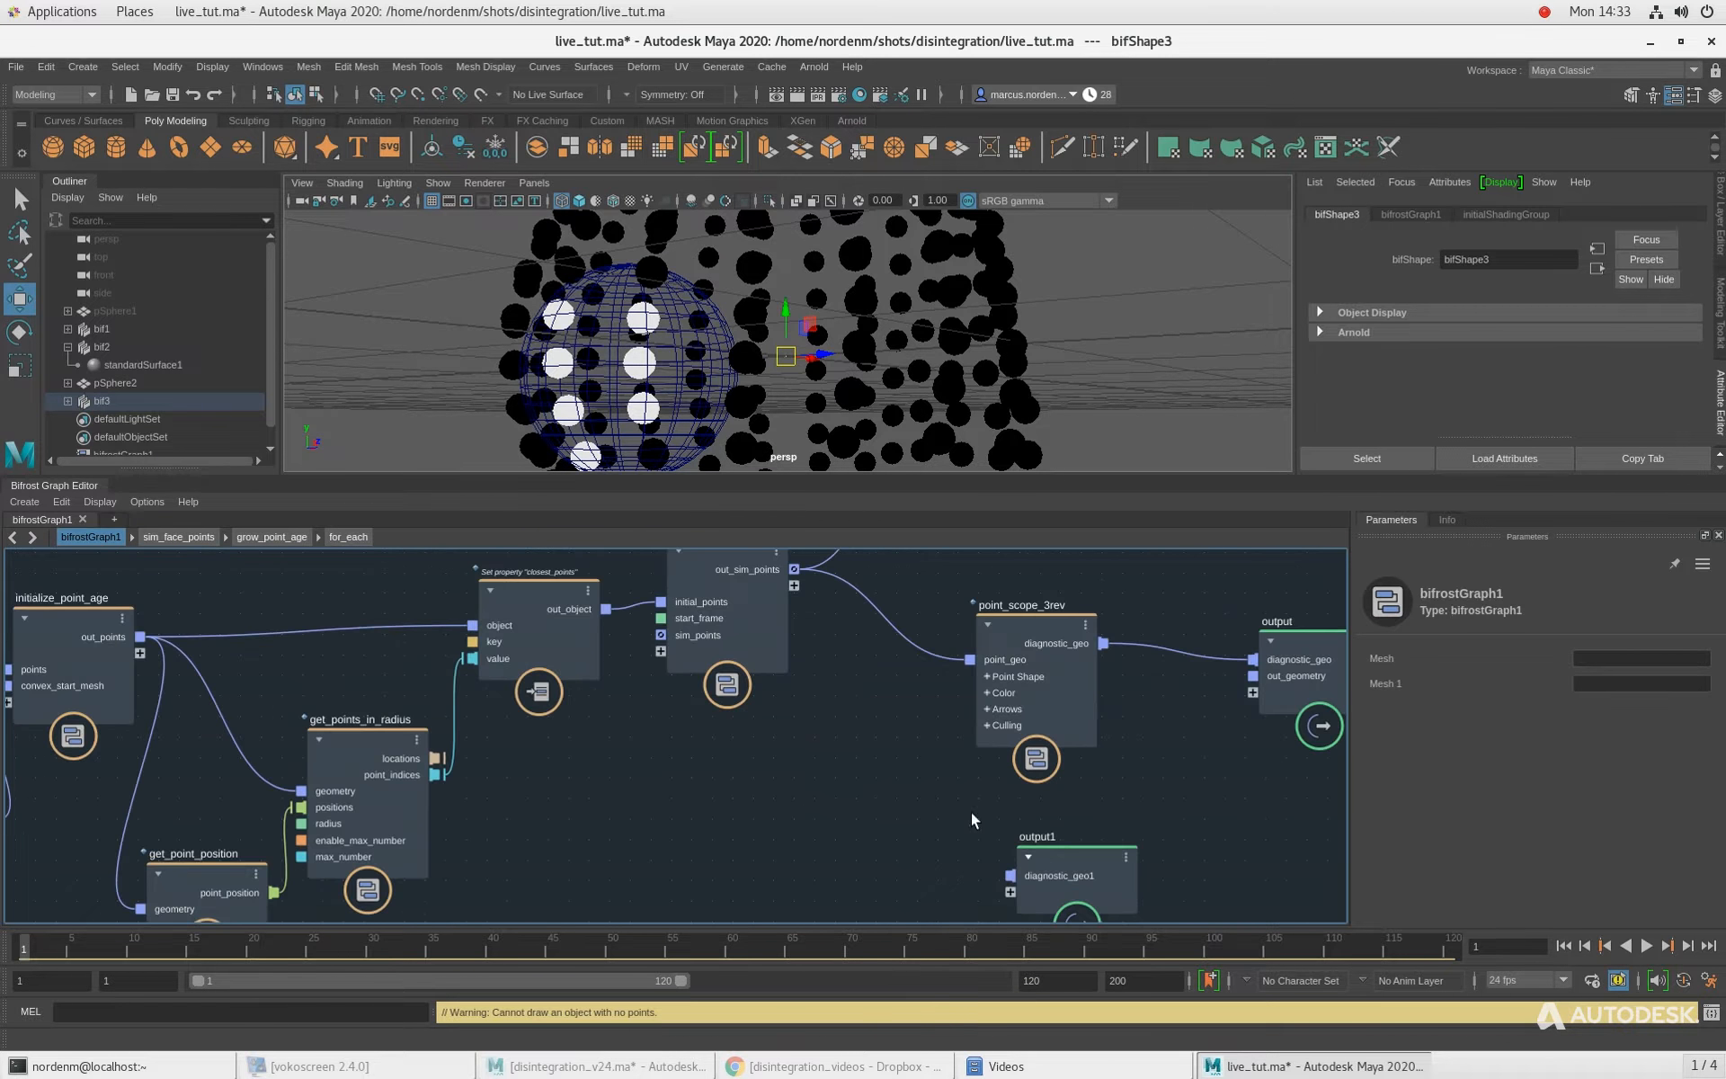
{"action": "middle_click_drag", "start_coordinate": [903, 775], "coordinate": [803, 851], "text": "alt"}
{"action": "left_click_drag", "start_coordinate": [699, 696], "coordinate": [698, 714]}
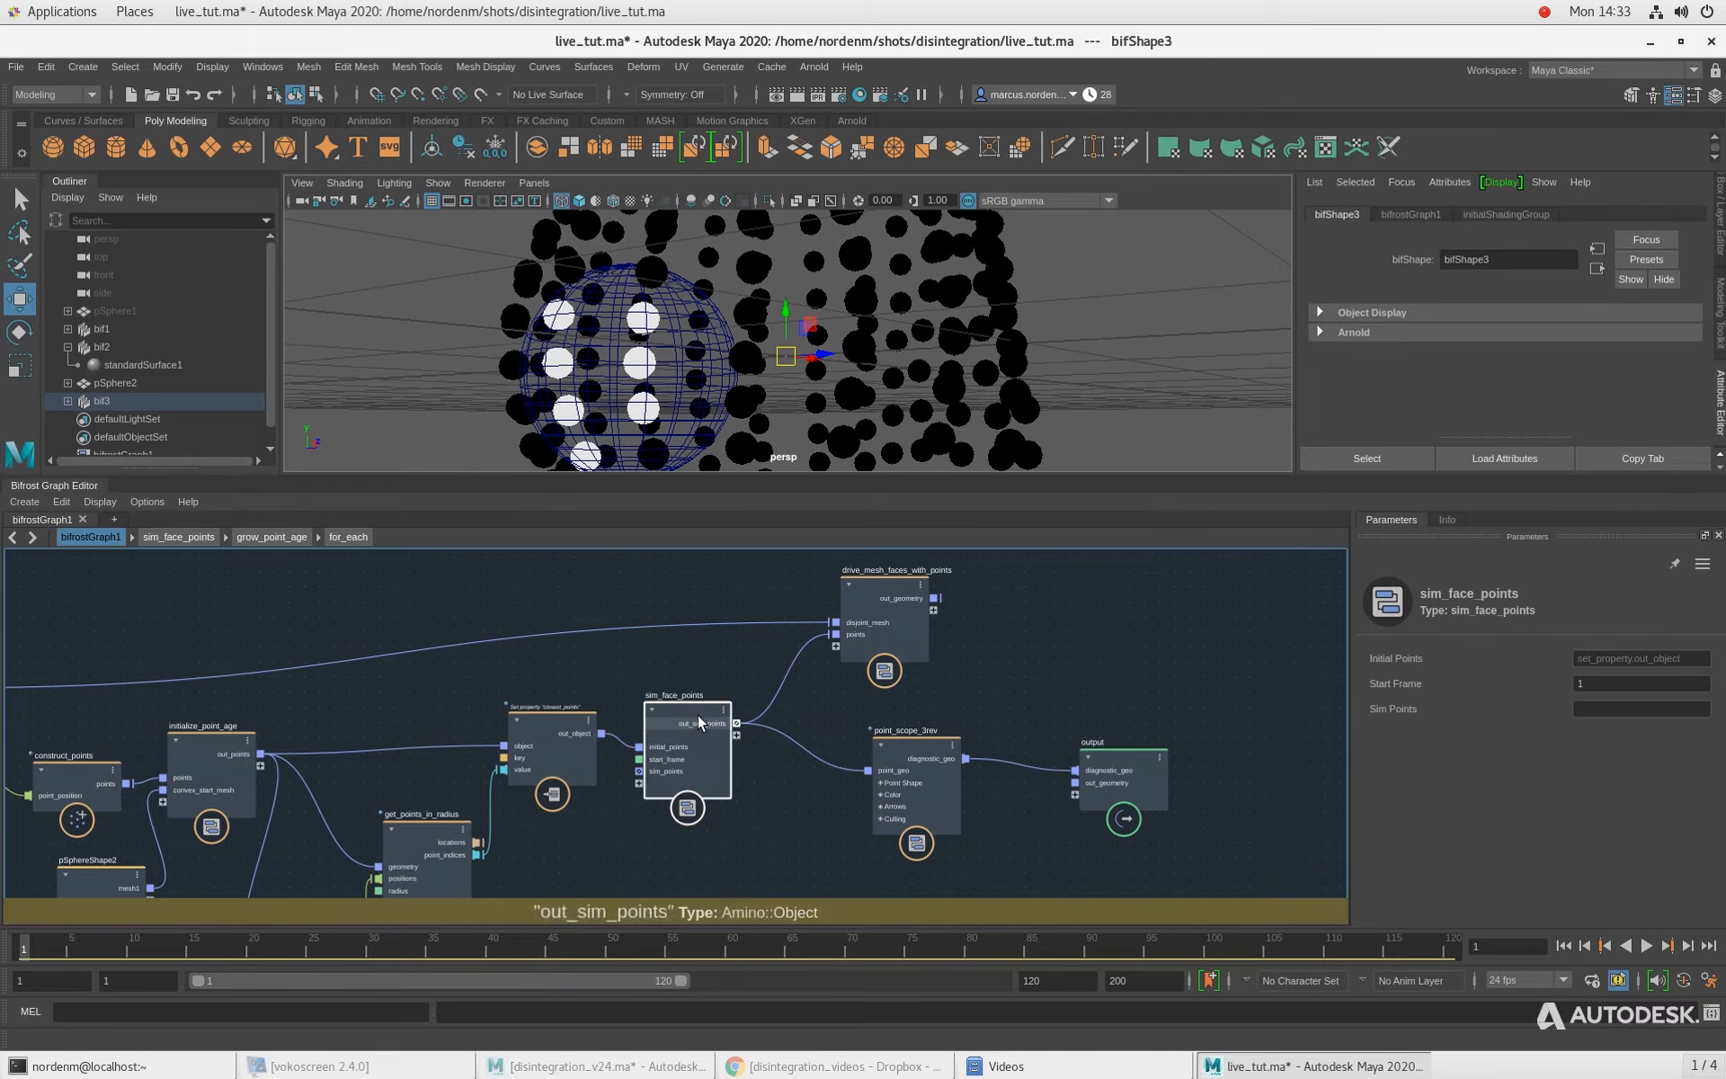
{"action": "middle_click_drag", "start_coordinate": [579, 872], "coordinate": [565, 820], "text": "alt"}
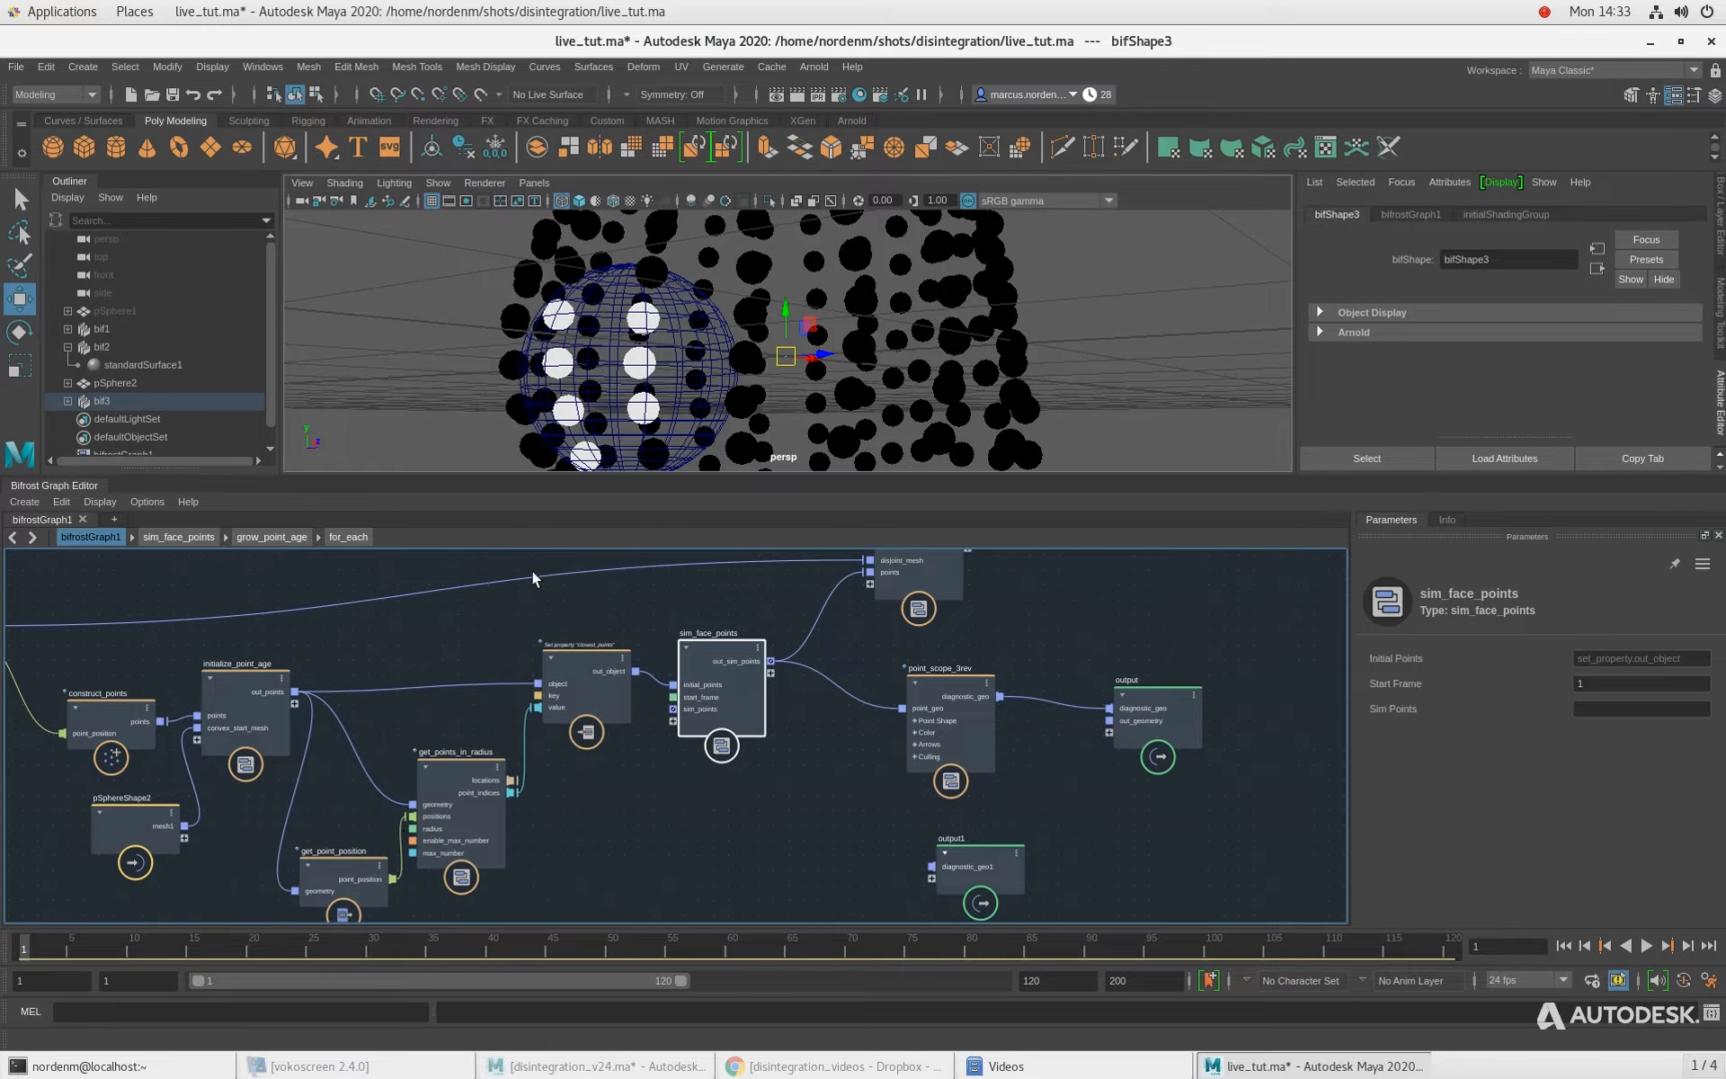
{"action": "scroll", "coordinate": [883, 341], "scroll_direction": "down", "scroll_amount": 5}
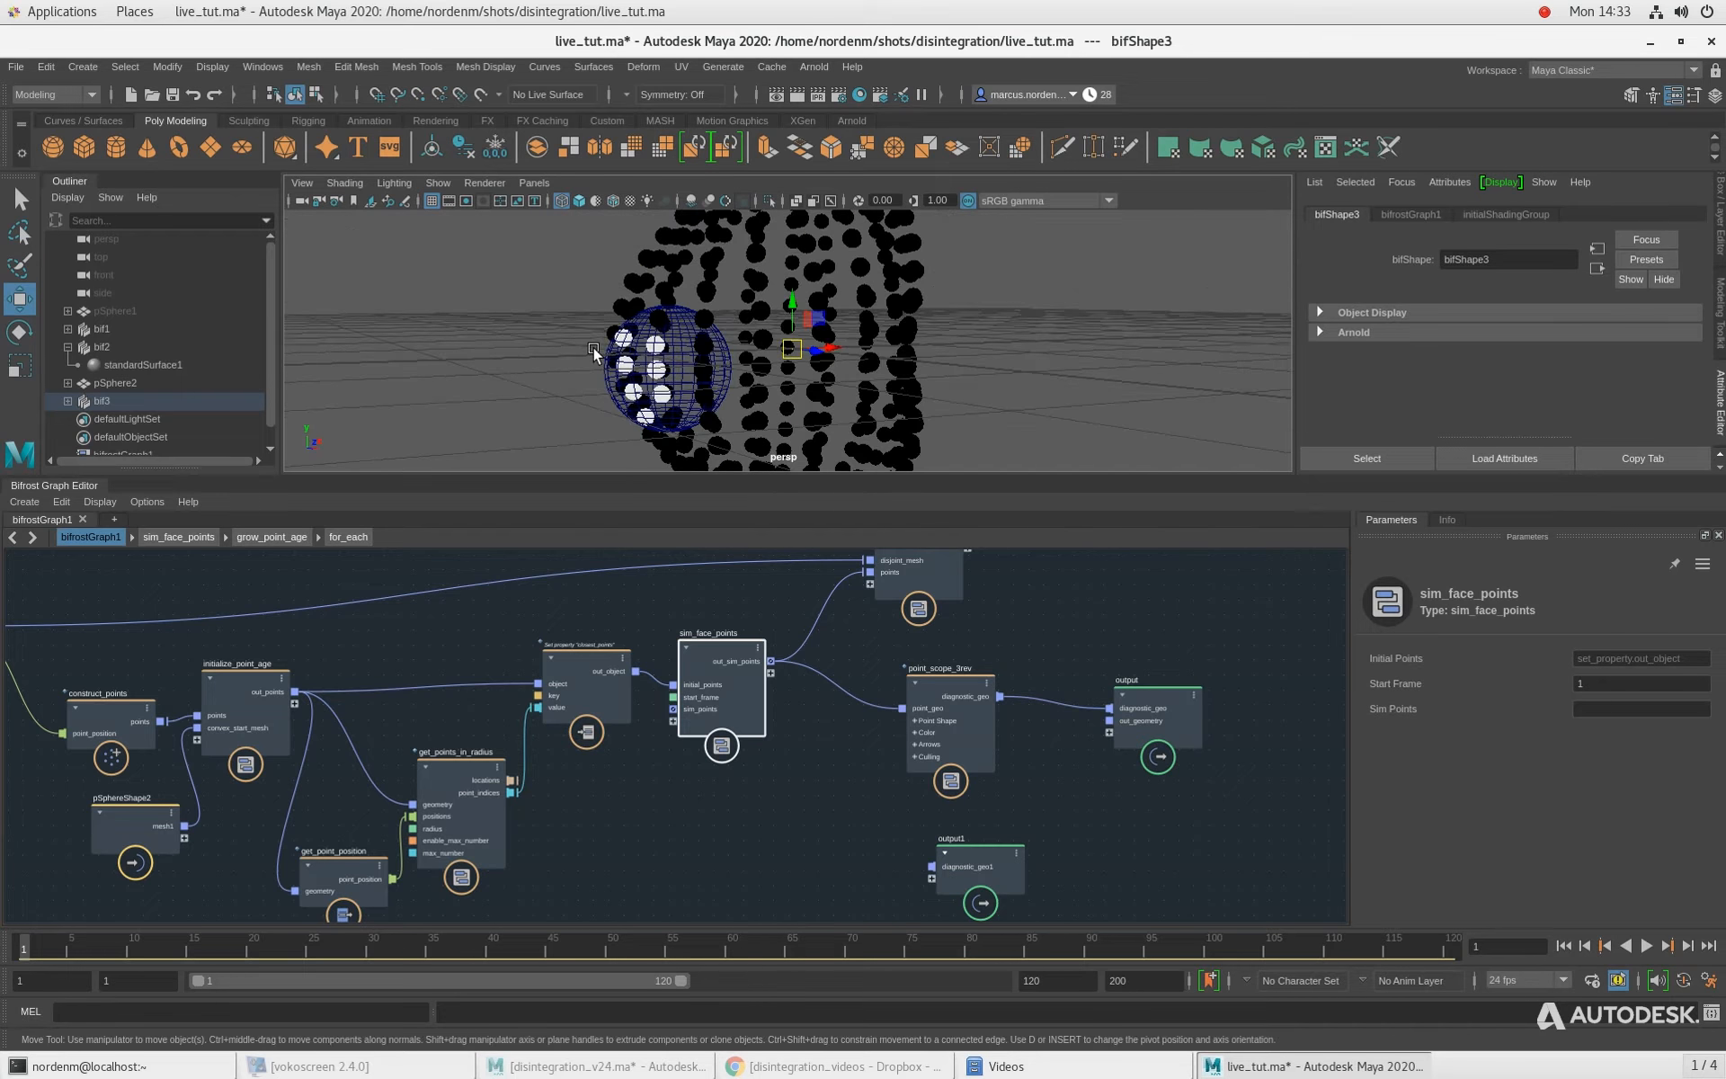
{"action": "left_click", "coordinate": [573, 638]}
{"action": "left_click", "coordinate": [579, 663]}
{"action": "scroll", "coordinate": [579, 663], "scroll_direction": "up", "scroll_amount": 3}
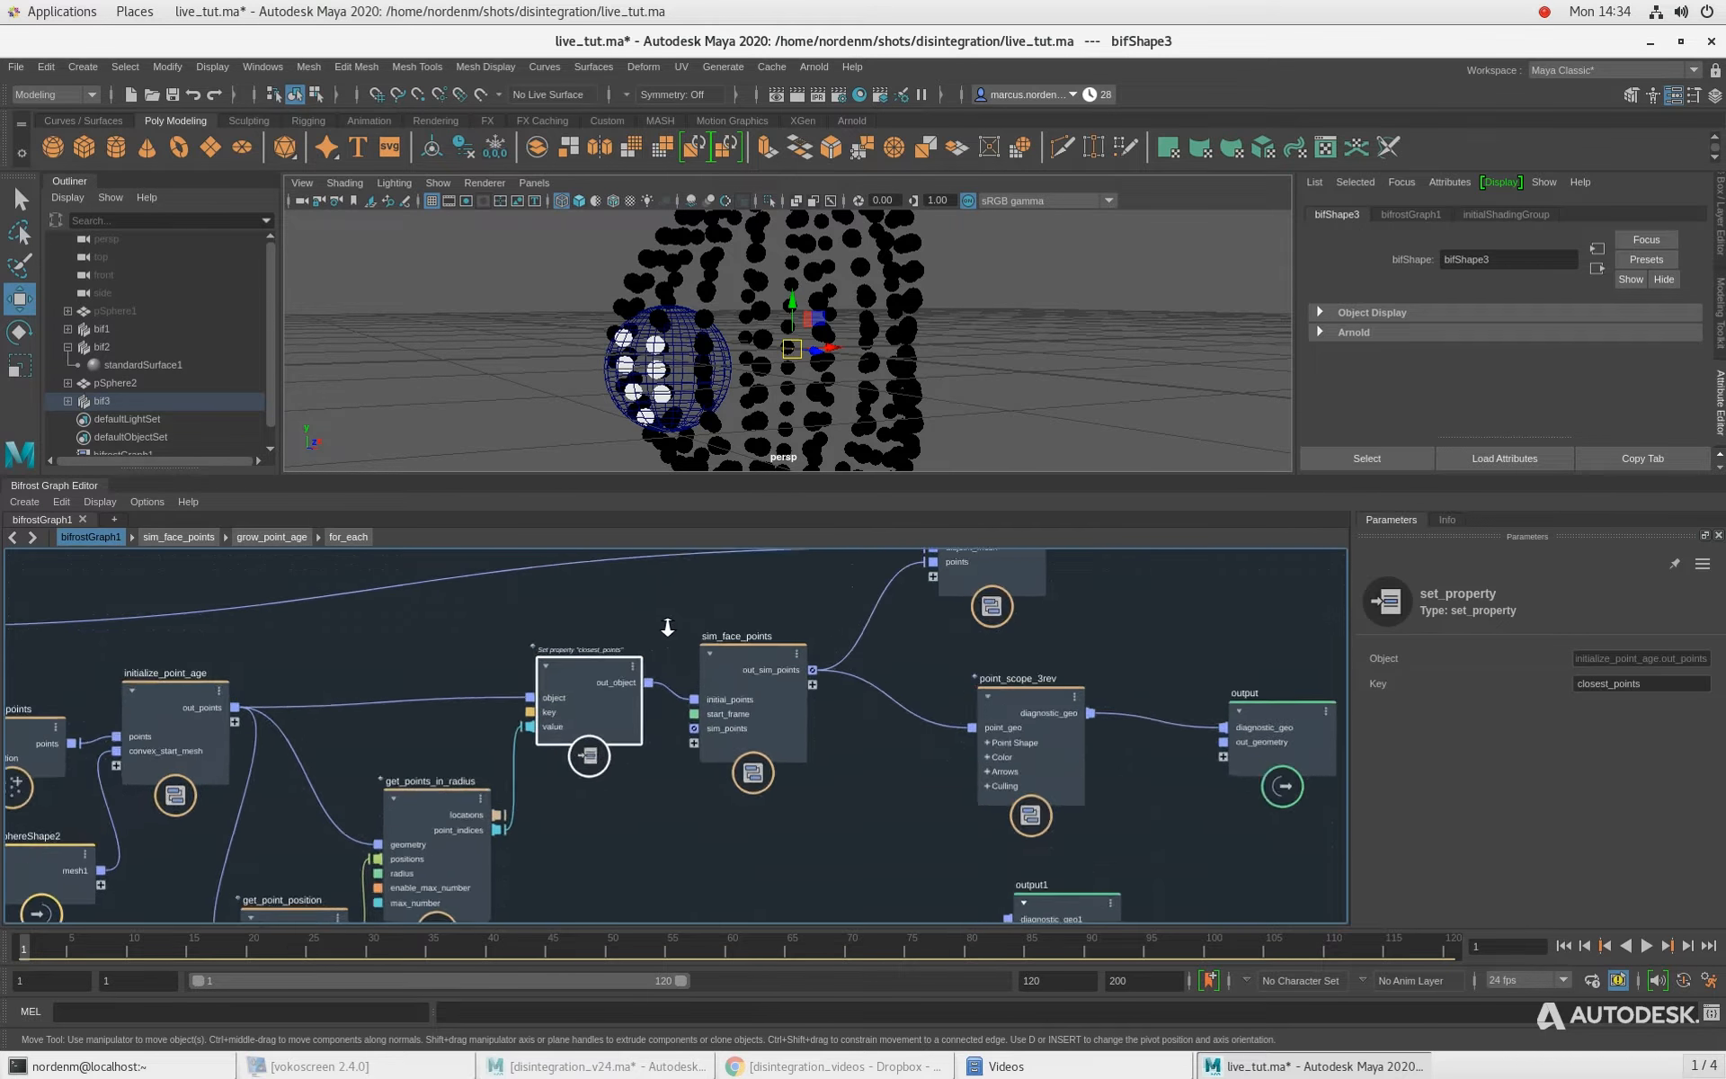
{"action": "left_click", "coordinate": [800, 669]}
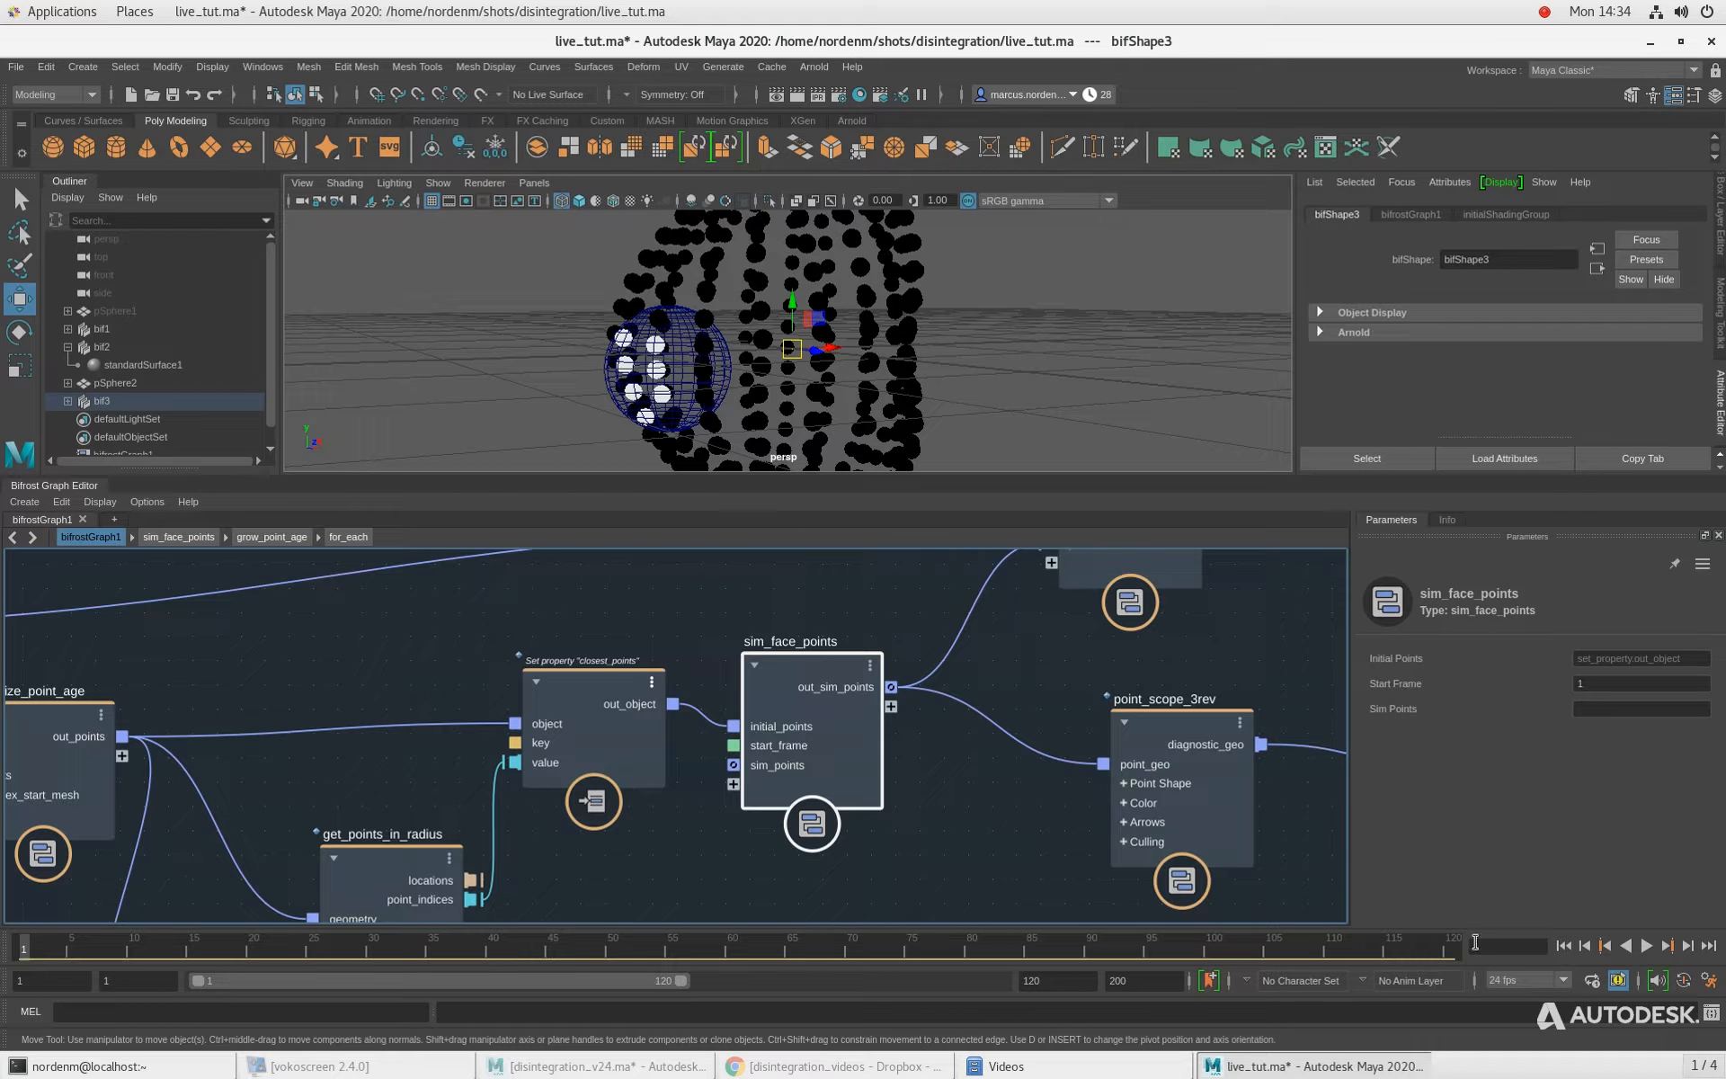
Step: Step through the simulation frame by frame from the first frame to frame 39, examining the points' colours, and return to the start
{"action": "left_click", "coordinate": [1565, 946]}
{"action": "scroll", "coordinate": [643, 397], "scroll_direction": "down", "scroll_amount": 4}
{"action": "left_click_drag", "start_coordinate": [643, 396], "coordinate": [698, 398], "text": "alt"}
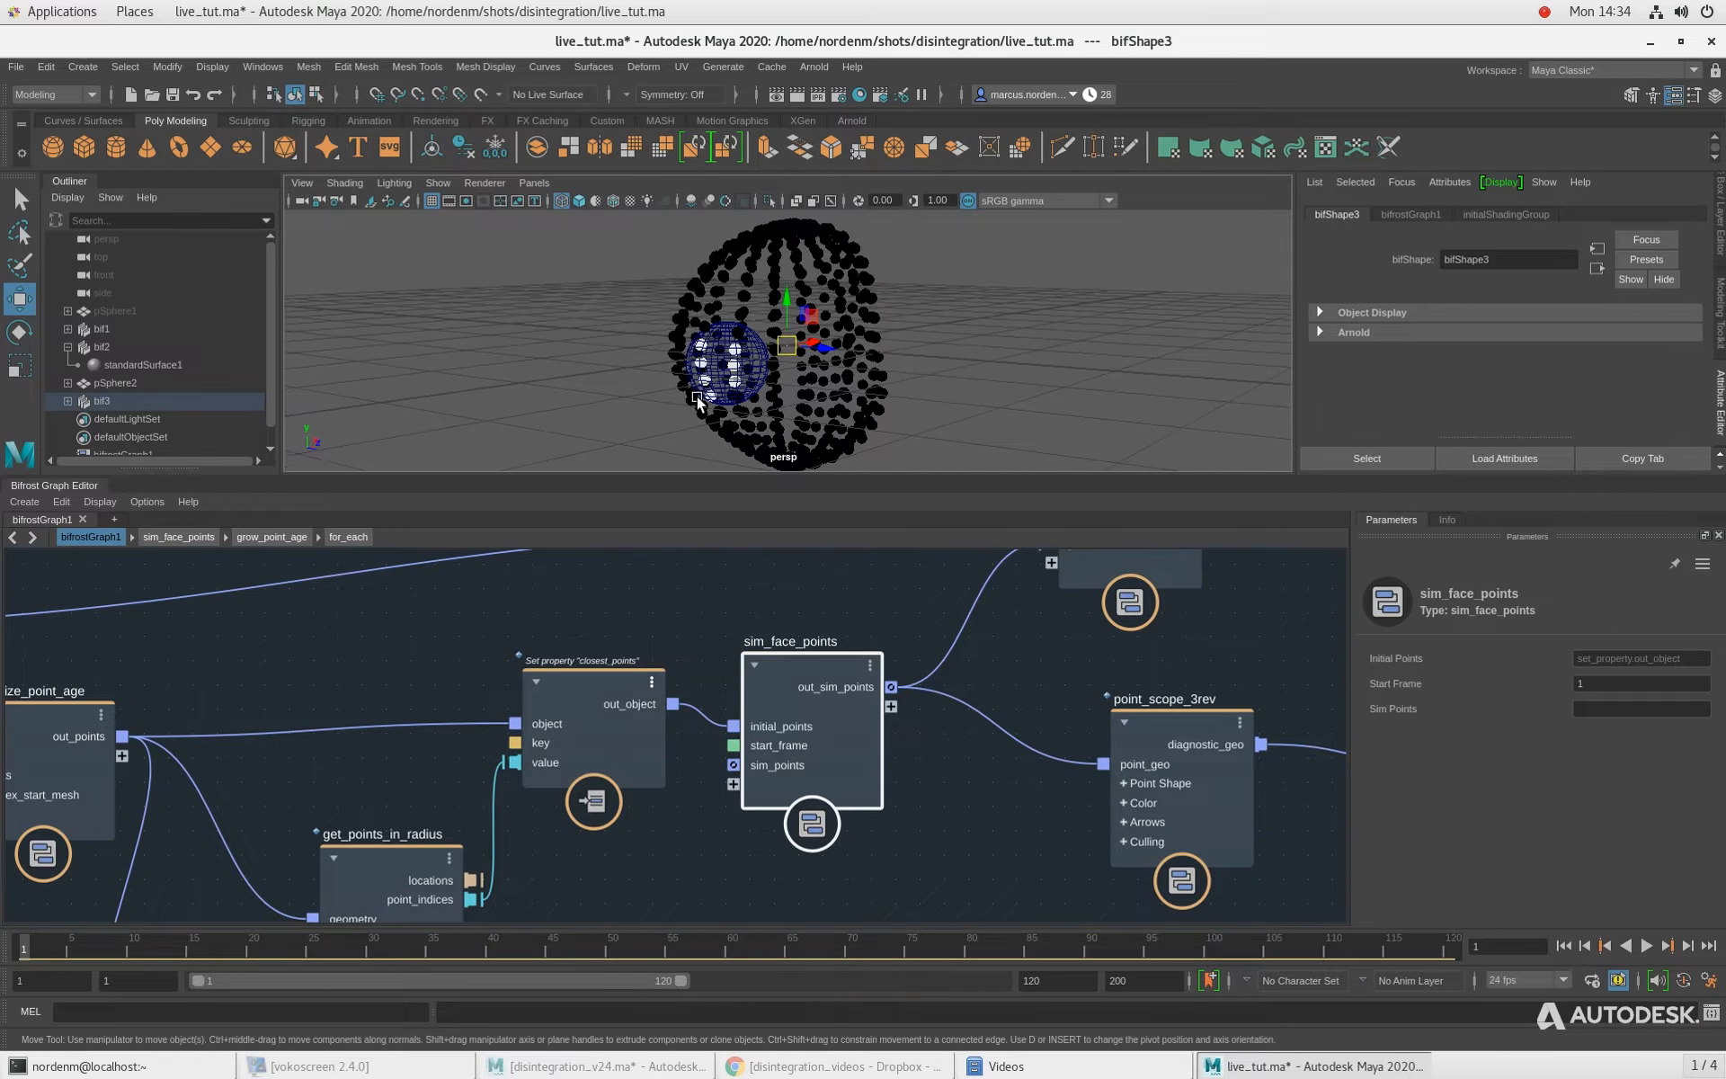
{"action": "left_click", "coordinate": [1687, 946]}
{"action": "left_click", "coordinate": [1688, 945]}
{"action": "left_click", "coordinate": [1688, 946]}
{"action": "left_click", "coordinate": [1688, 946]}
{"action": "left_click", "coordinate": [1688, 945]}
{"action": "left_click", "coordinate": [1687, 946]}
{"action": "left_click", "coordinate": [1688, 946]}
{"action": "left_click", "coordinate": [1688, 945]}
{"action": "left_click", "coordinate": [1687, 946]}
{"action": "left_click", "coordinate": [1688, 946]}
{"action": "left_click", "coordinate": [1687, 946]}
{"action": "left_click", "coordinate": [1688, 946]}
{"action": "left_click", "coordinate": [1687, 946]}
{"action": "left_click", "coordinate": [1687, 945]}
{"action": "left_click", "coordinate": [1687, 945]}
{"action": "left_click", "coordinate": [1687, 946]}
{"action": "left_click", "coordinate": [1688, 946]}
{"action": "left_click", "coordinate": [1688, 946]}
{"action": "left_click", "coordinate": [1688, 946]}
{"action": "left_click", "coordinate": [1688, 946]}
{"action": "left_click", "coordinate": [1687, 946]}
{"action": "left_click", "coordinate": [1688, 946]}
{"action": "left_click", "coordinate": [1687, 946]}
{"action": "left_click", "coordinate": [1687, 946]}
{"action": "left_click", "coordinate": [1688, 945]}
{"action": "left_click", "coordinate": [1687, 946]}
{"action": "left_click", "coordinate": [1688, 945]}
{"action": "left_click", "coordinate": [1688, 945]}
{"action": "left_click", "coordinate": [1688, 946]}
{"action": "left_click", "coordinate": [1687, 946]}
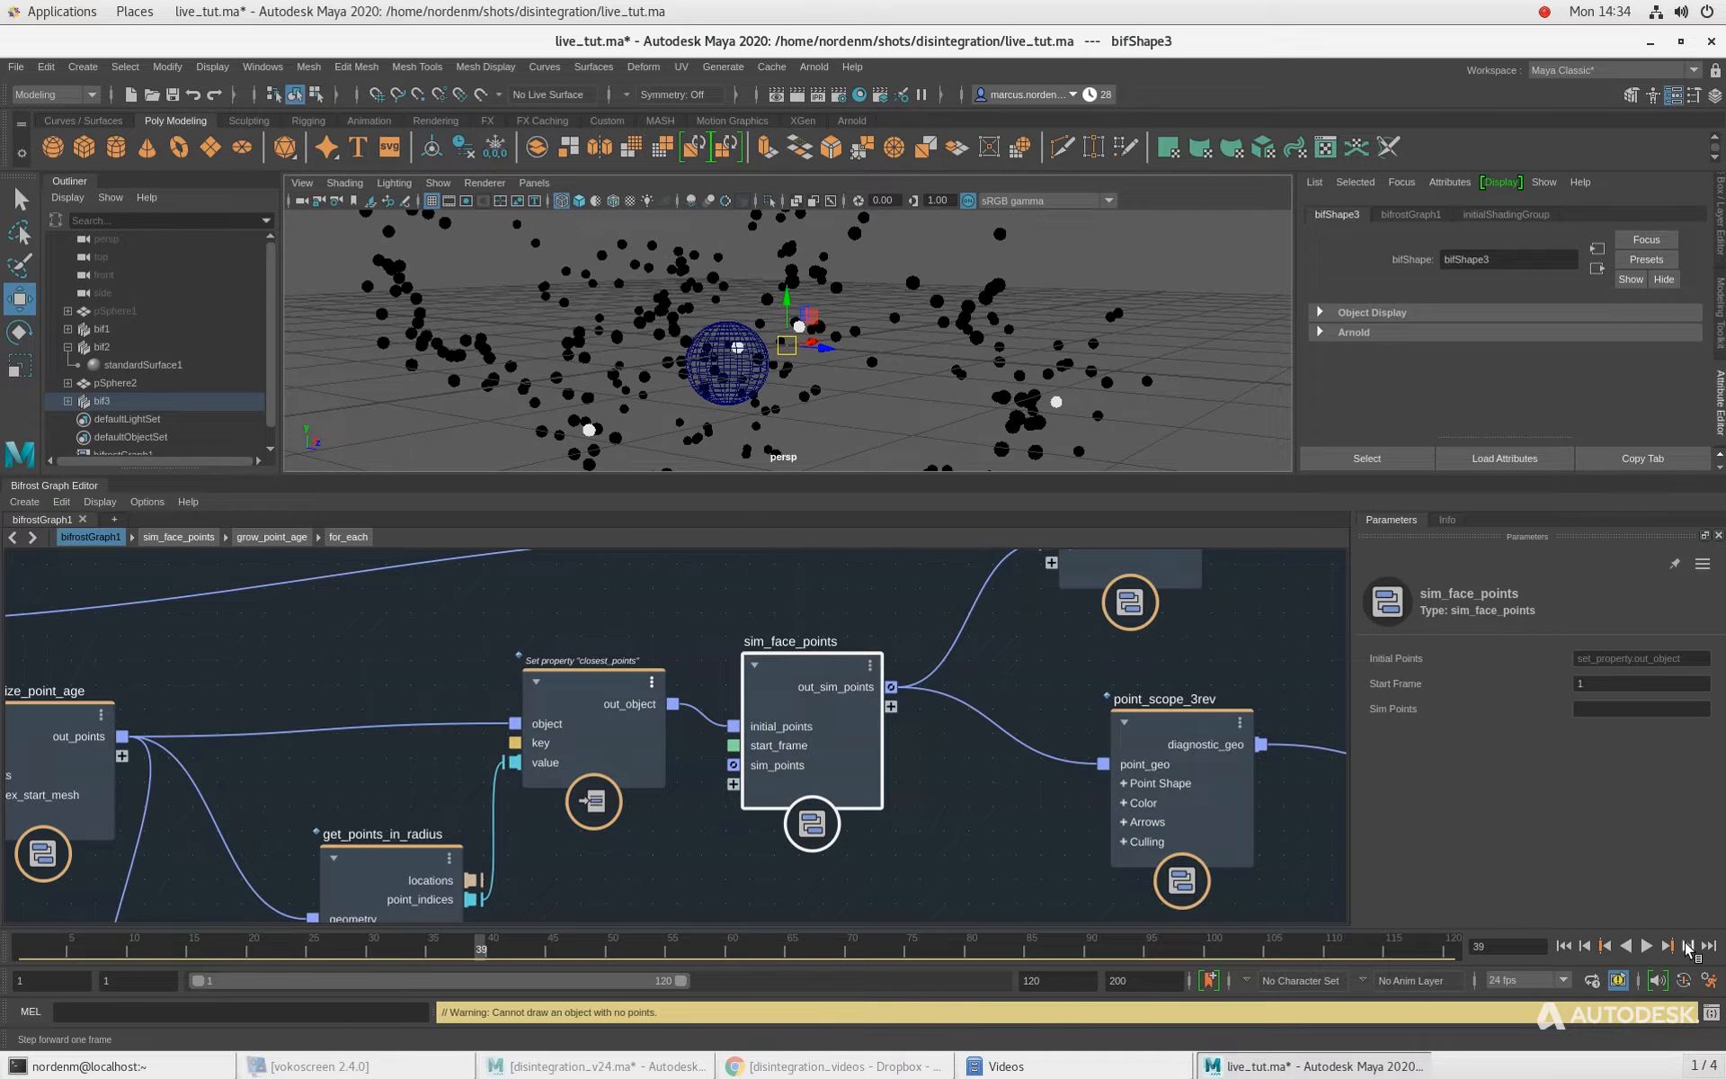
{"action": "left_click", "coordinate": [1564, 945]}
Step: Open sim_face_points, move the float value node away from multiply, and select switch_on_start_frame to review its inputs
{"action": "double_click", "coordinate": [807, 677]}
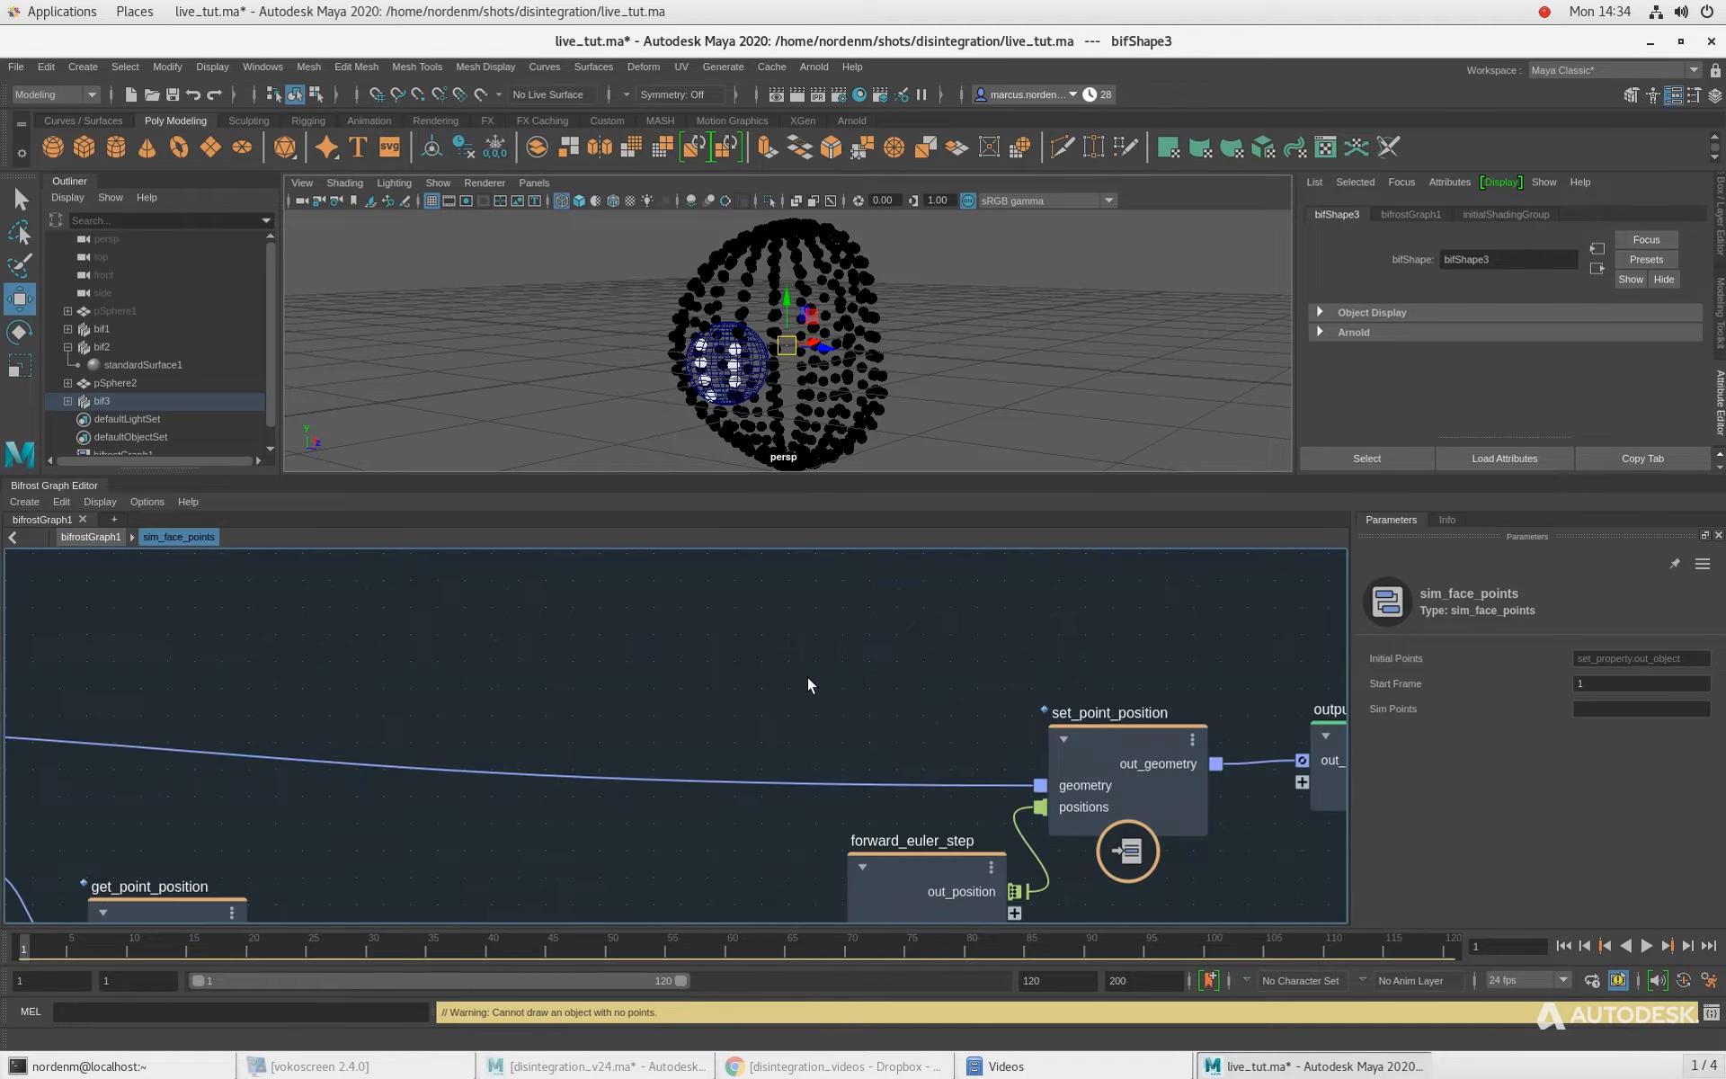
{"action": "key", "text": "a"}
{"action": "left_click_drag", "start_coordinate": [819, 852], "coordinate": [827, 880]}
{"action": "middle_click_drag", "start_coordinate": [827, 880], "coordinate": [730, 890], "text": "alt"}
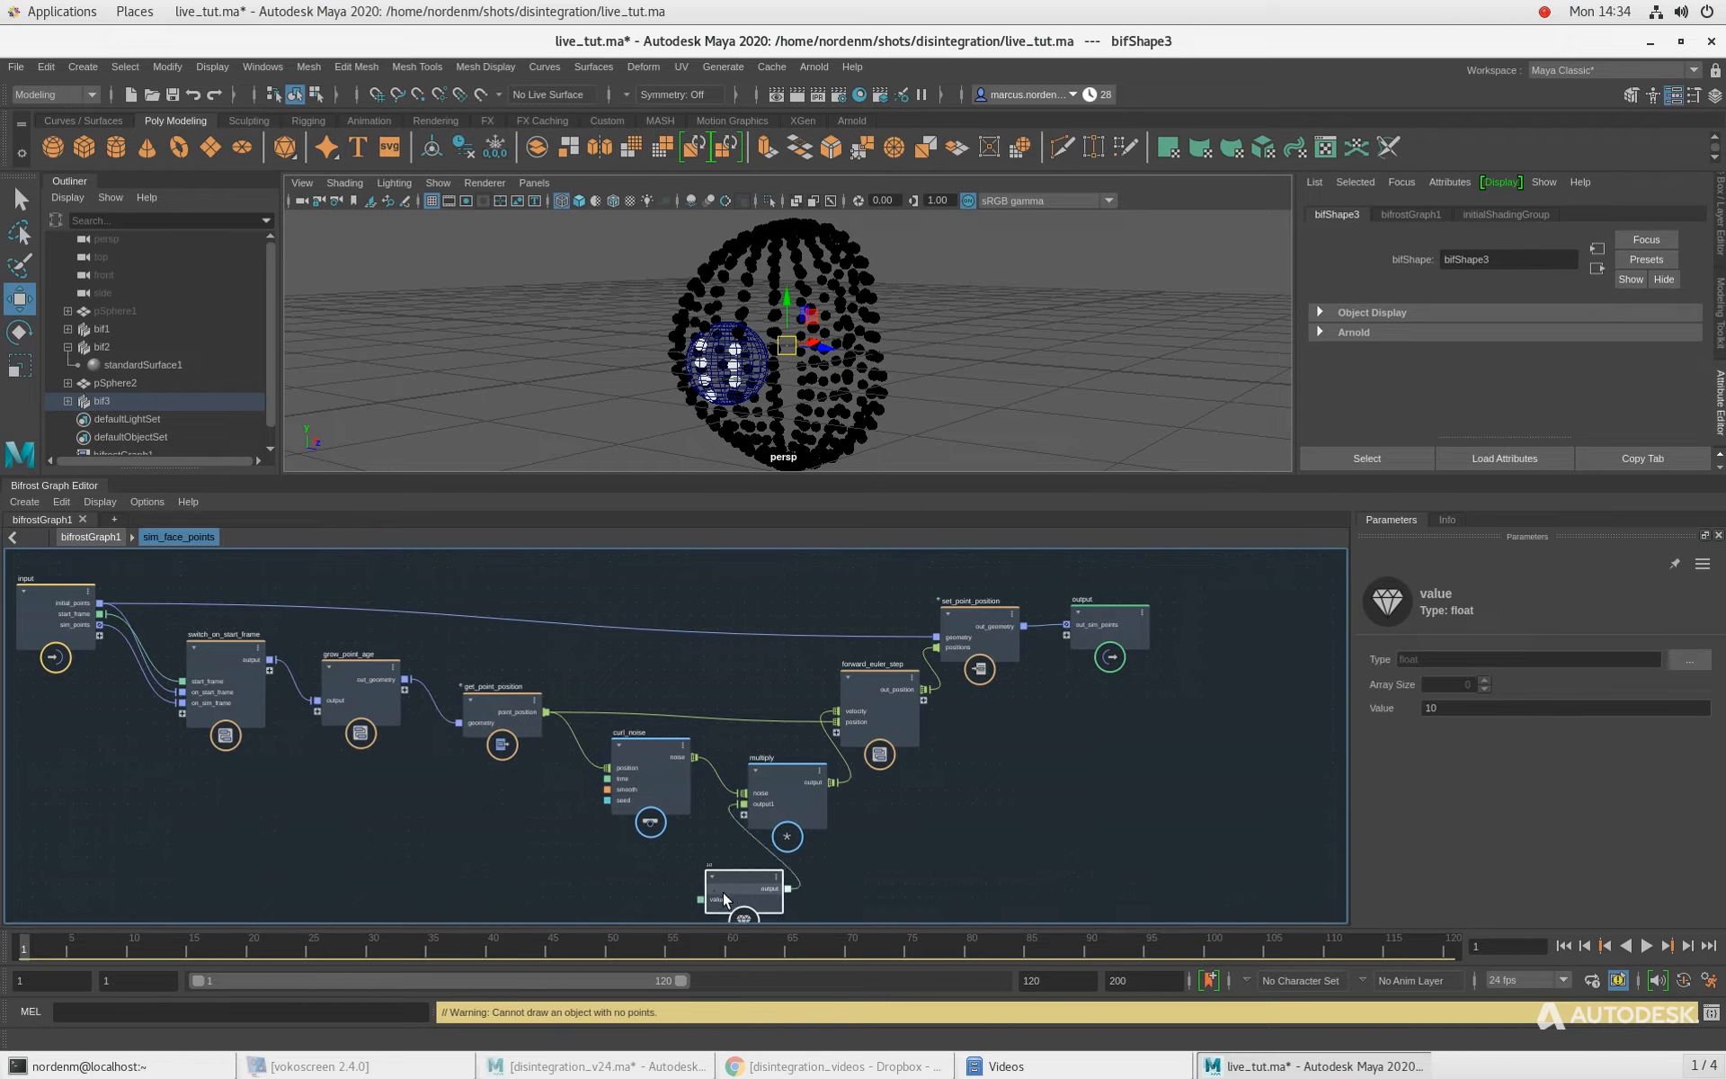
{"action": "left_click_drag", "start_coordinate": [723, 893], "coordinate": [623, 899]}
{"action": "middle_click_drag", "start_coordinate": [433, 841], "coordinate": [644, 857], "text": "alt"}
{"action": "right_click_drag", "start_coordinate": [379, 805], "coordinate": [598, 838], "text": "alt"}
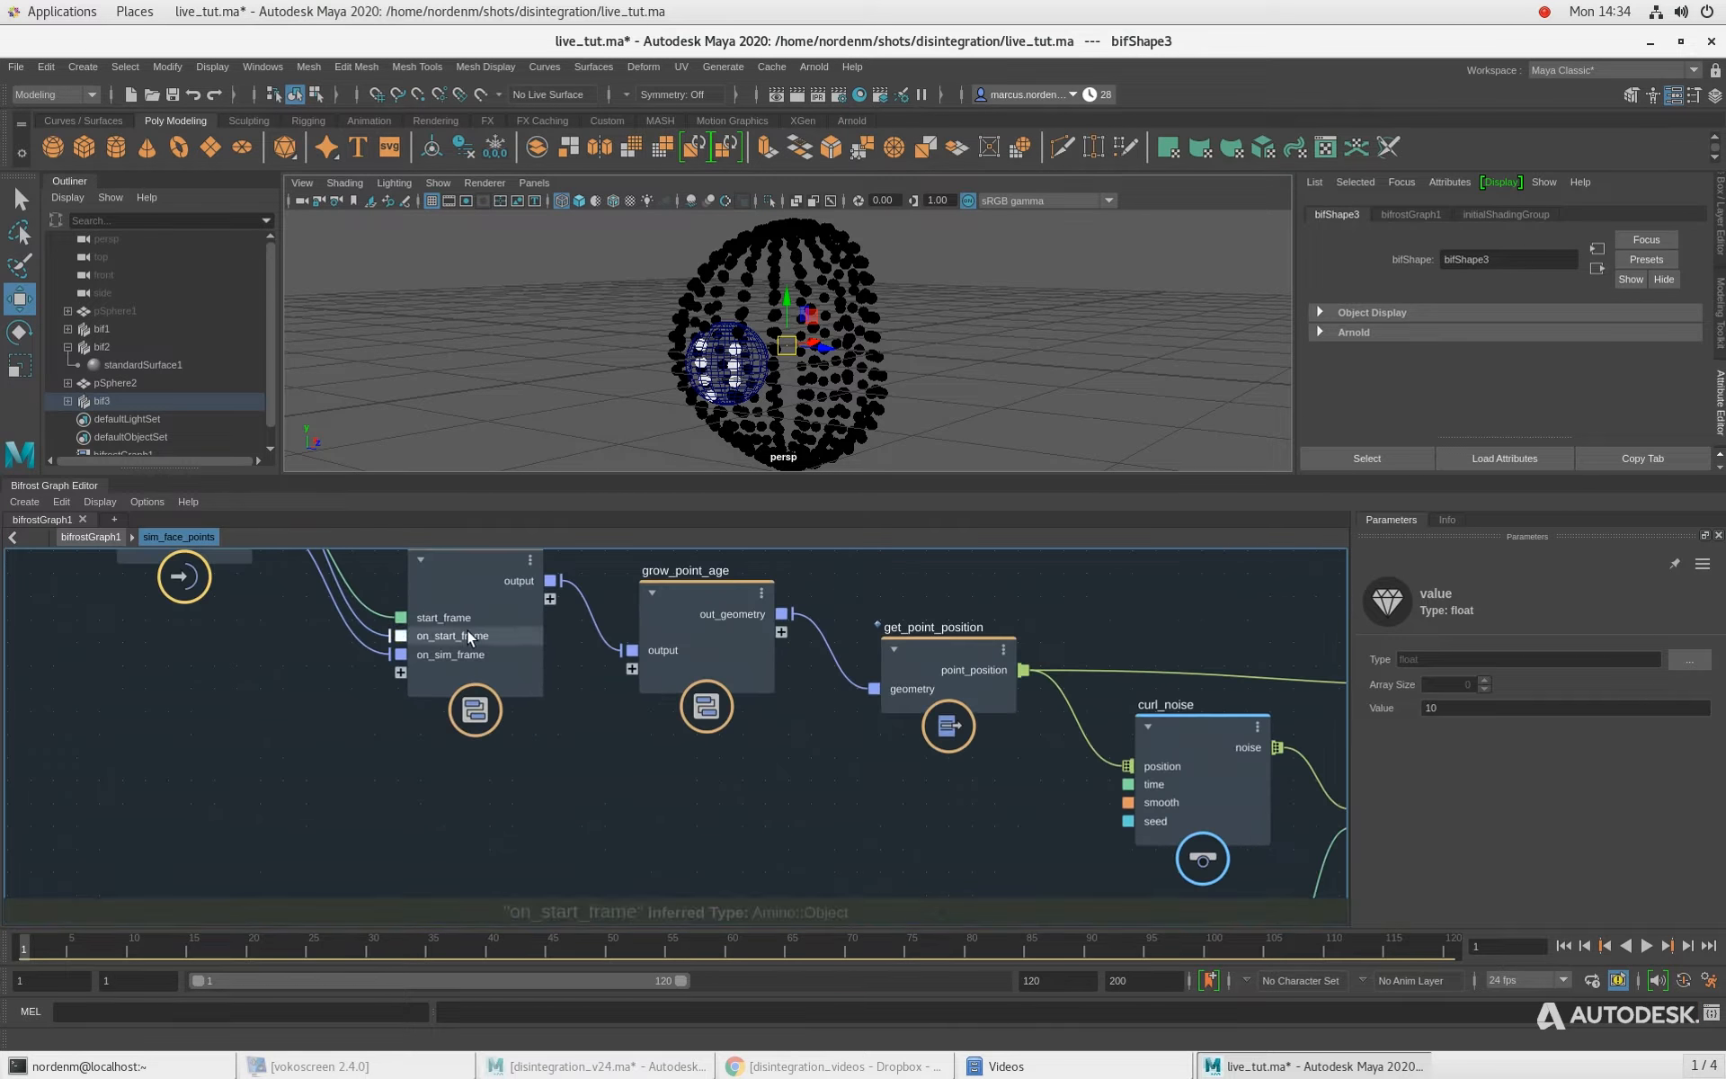
{"action": "left_click", "coordinate": [437, 576]}
{"action": "middle_click_drag", "start_coordinate": [732, 723], "coordinate": [712, 833], "text": "alt"}
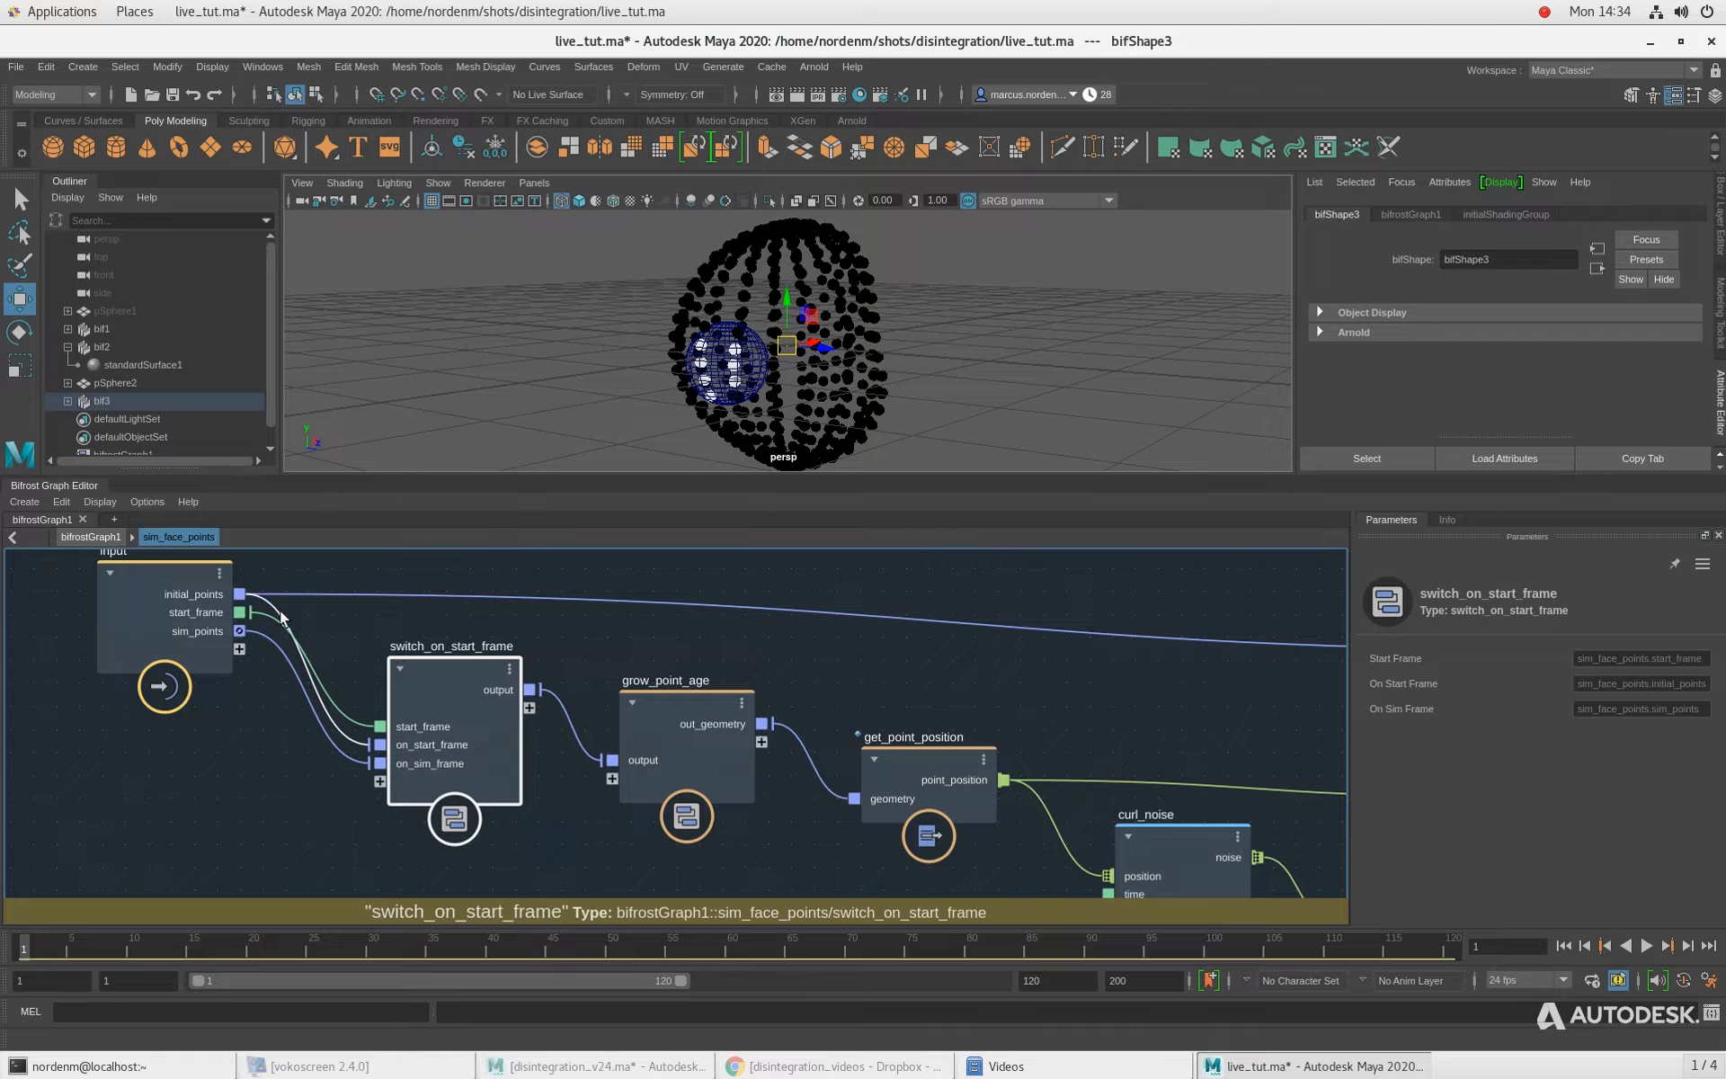
Step: Open grow_point_age and move its input node and the closest_points get_property node farther from for_each
{"action": "double_click", "coordinate": [678, 710]}
{"action": "key", "text": "a"}
{"action": "left_click", "coordinate": [369, 570]}
{"action": "left_click_drag", "start_coordinate": [370, 570], "coordinate": [365, 572]}
{"action": "middle_click_drag", "start_coordinate": [644, 849], "coordinate": [687, 881], "text": "alt"}
{"action": "left_click_drag", "start_coordinate": [262, 734], "coordinate": [103, 729]}
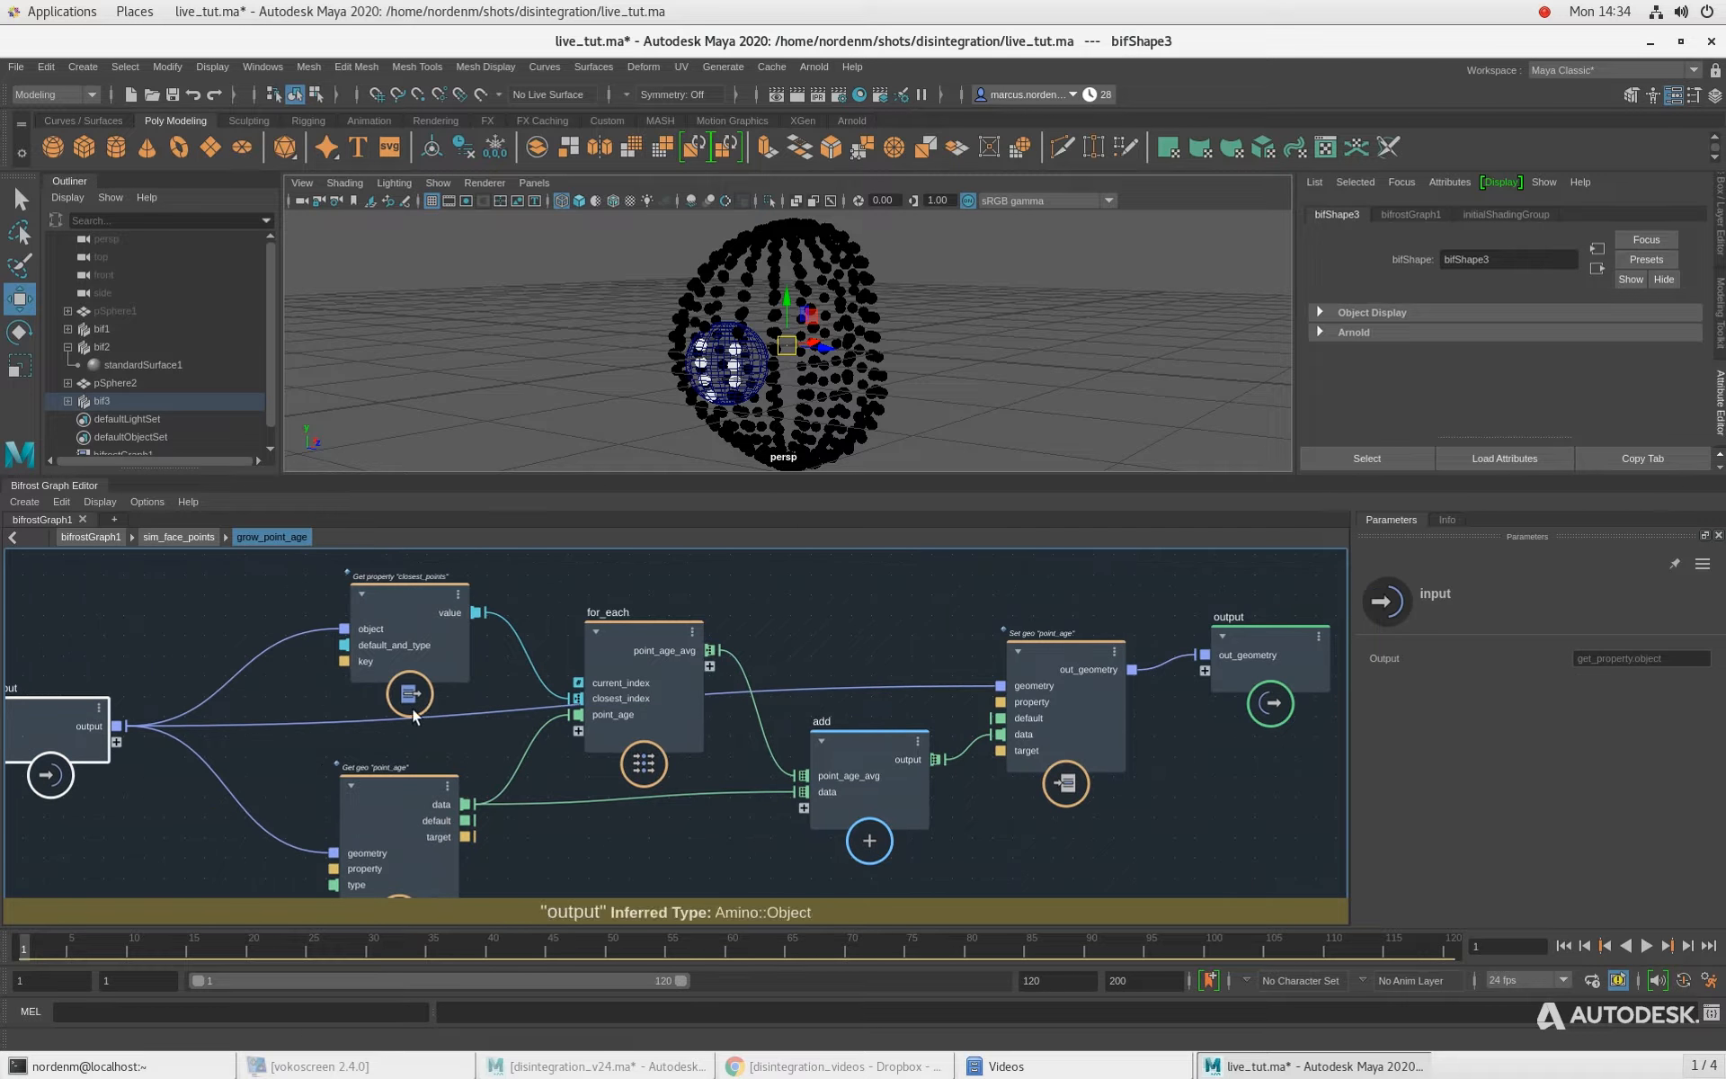
{"action": "left_click_drag", "start_coordinate": [412, 709], "coordinate": [311, 662]}
Step: Check the closest_points data with a temporary watchpoint on the connection from get_property's value to for_each's closest_index
{"action": "right_click", "coordinate": [406, 627]}
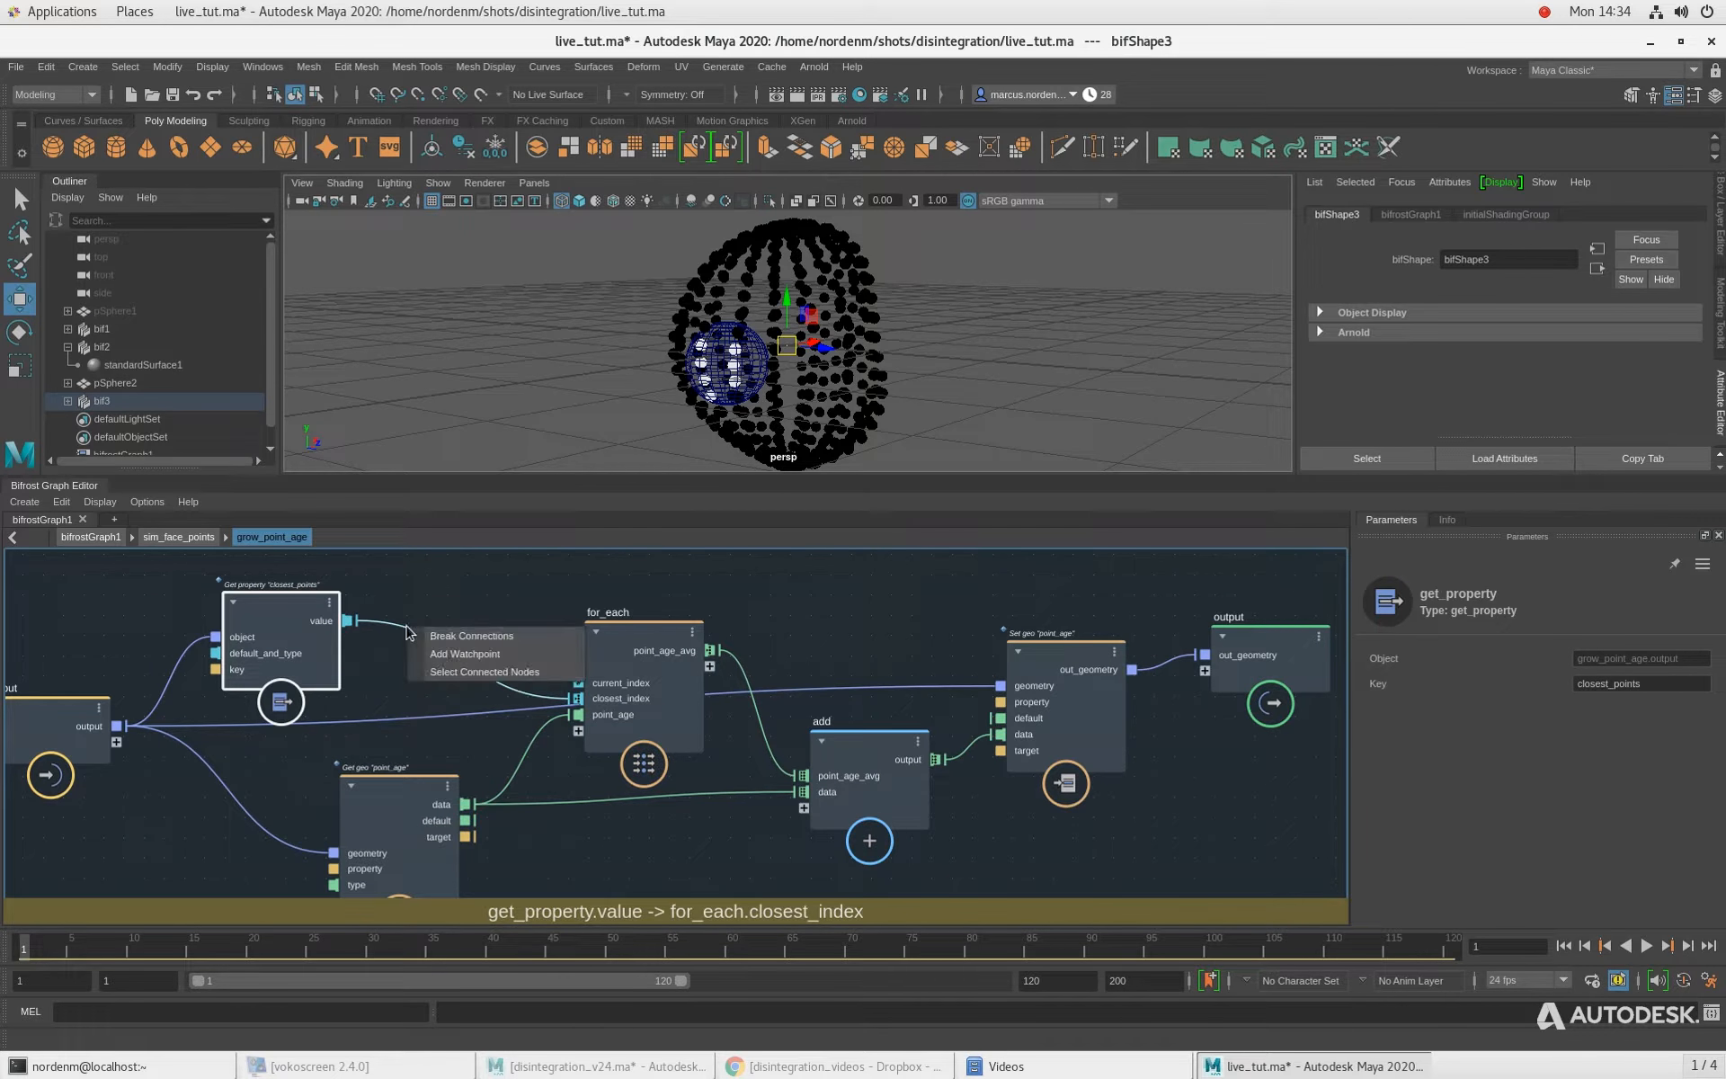
{"action": "left_click", "coordinate": [436, 655]}
{"action": "scroll", "coordinate": [409, 595], "scroll_direction": "up", "scroll_amount": 2}
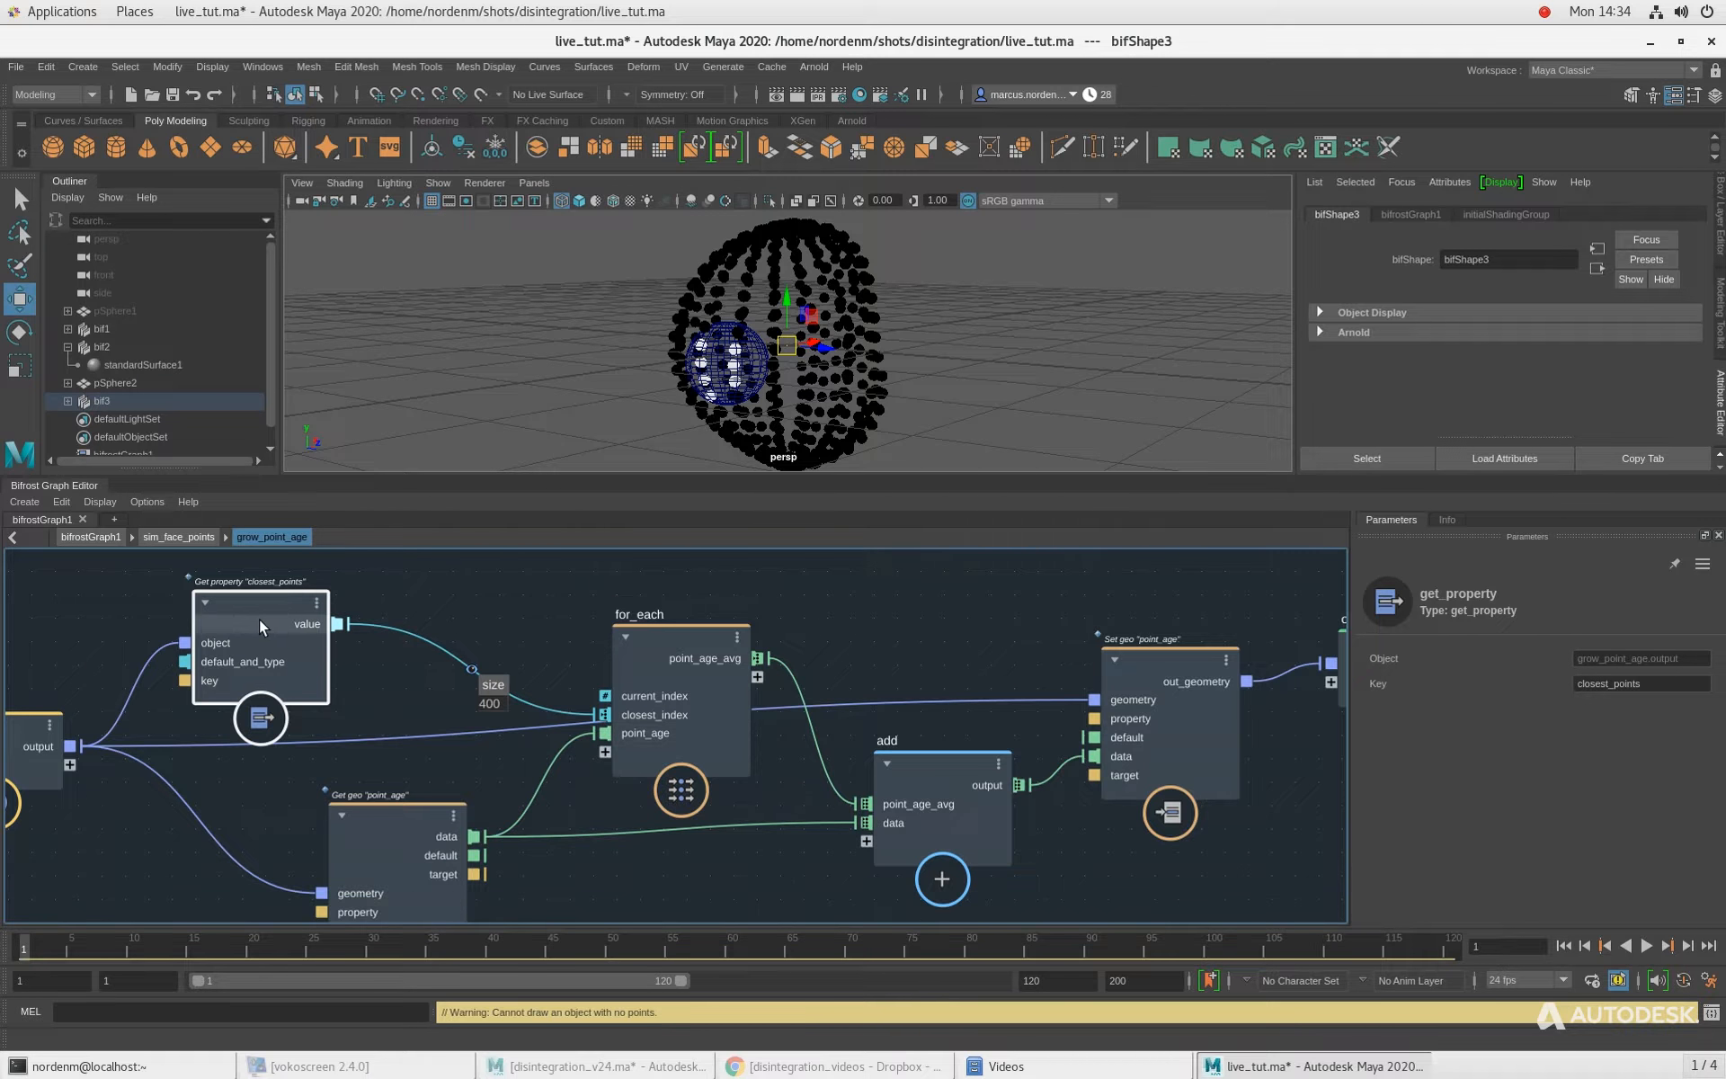
{"action": "left_click_drag", "start_coordinate": [259, 618], "coordinate": [256, 620]}
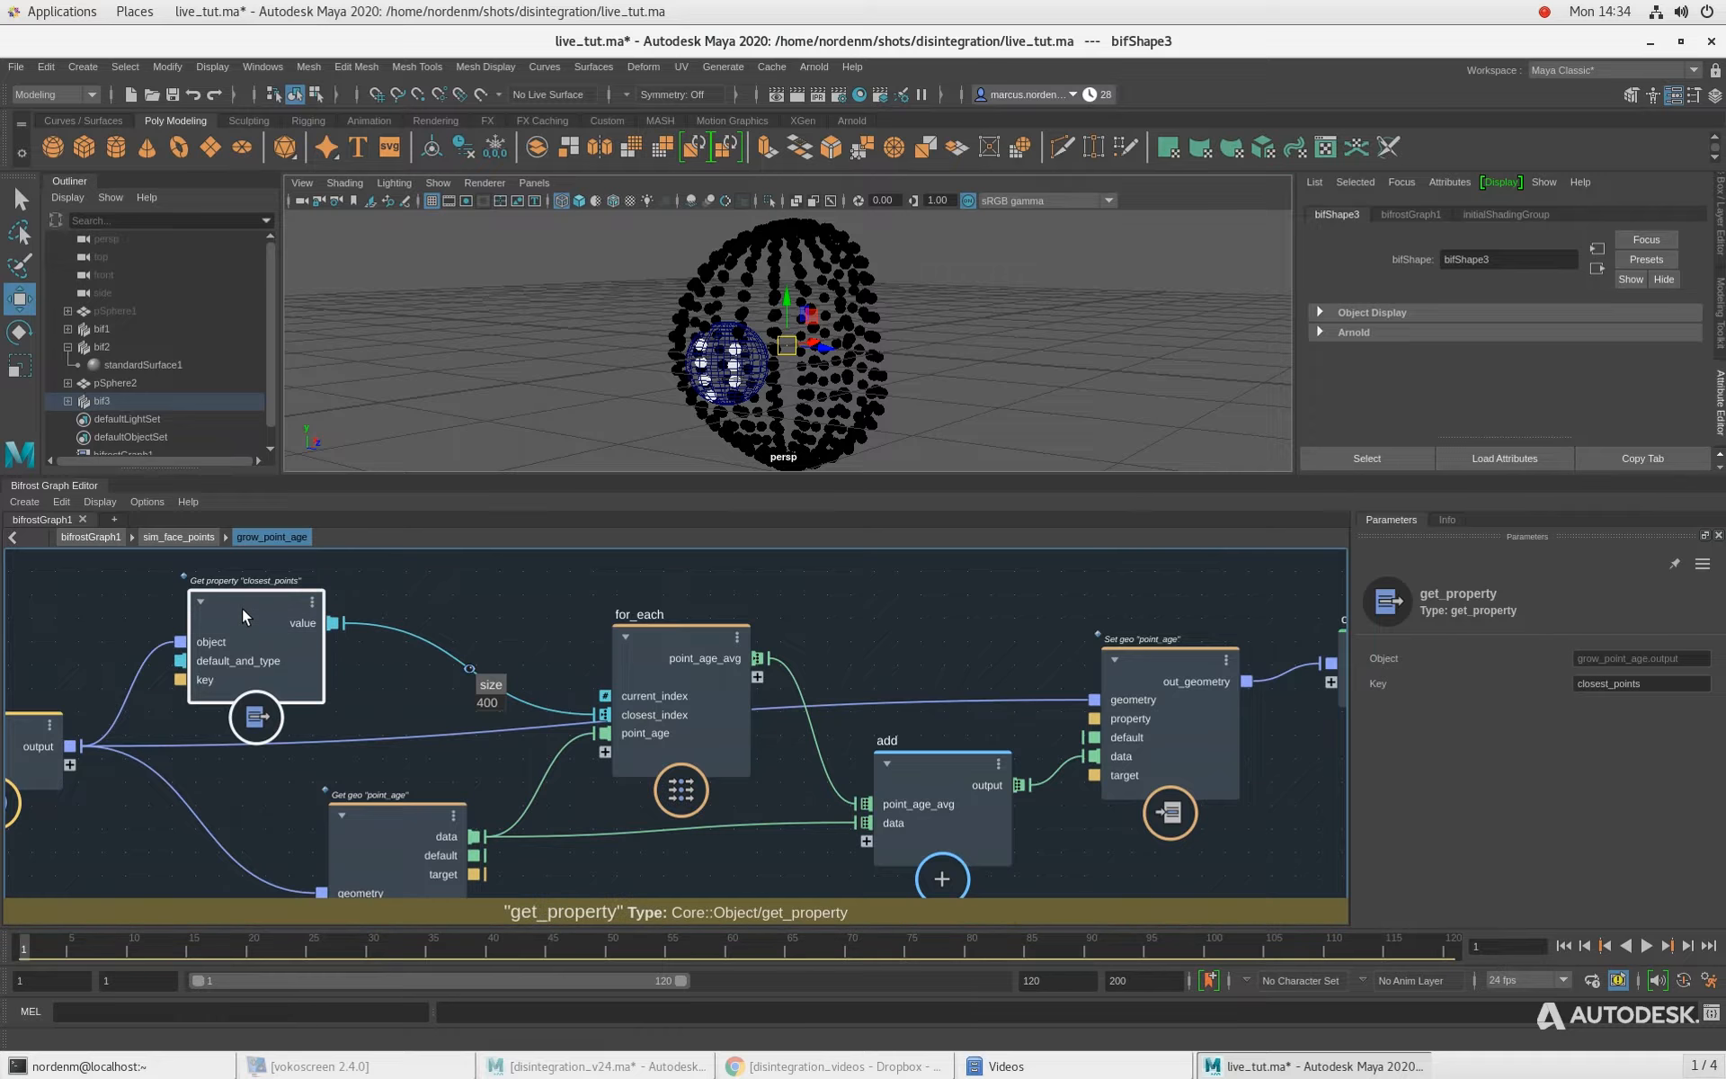
{"action": "right_click", "coordinate": [468, 666]}
{"action": "left_click", "coordinate": [494, 694]}
Step: Move for_each away from add and check point_age_avg with a temporary watchpoint on their connection while playing the simulation
{"action": "left_click_drag", "start_coordinate": [228, 610], "coordinate": [284, 600]}
{"action": "left_click_drag", "start_coordinate": [703, 637], "coordinate": [607, 607]}
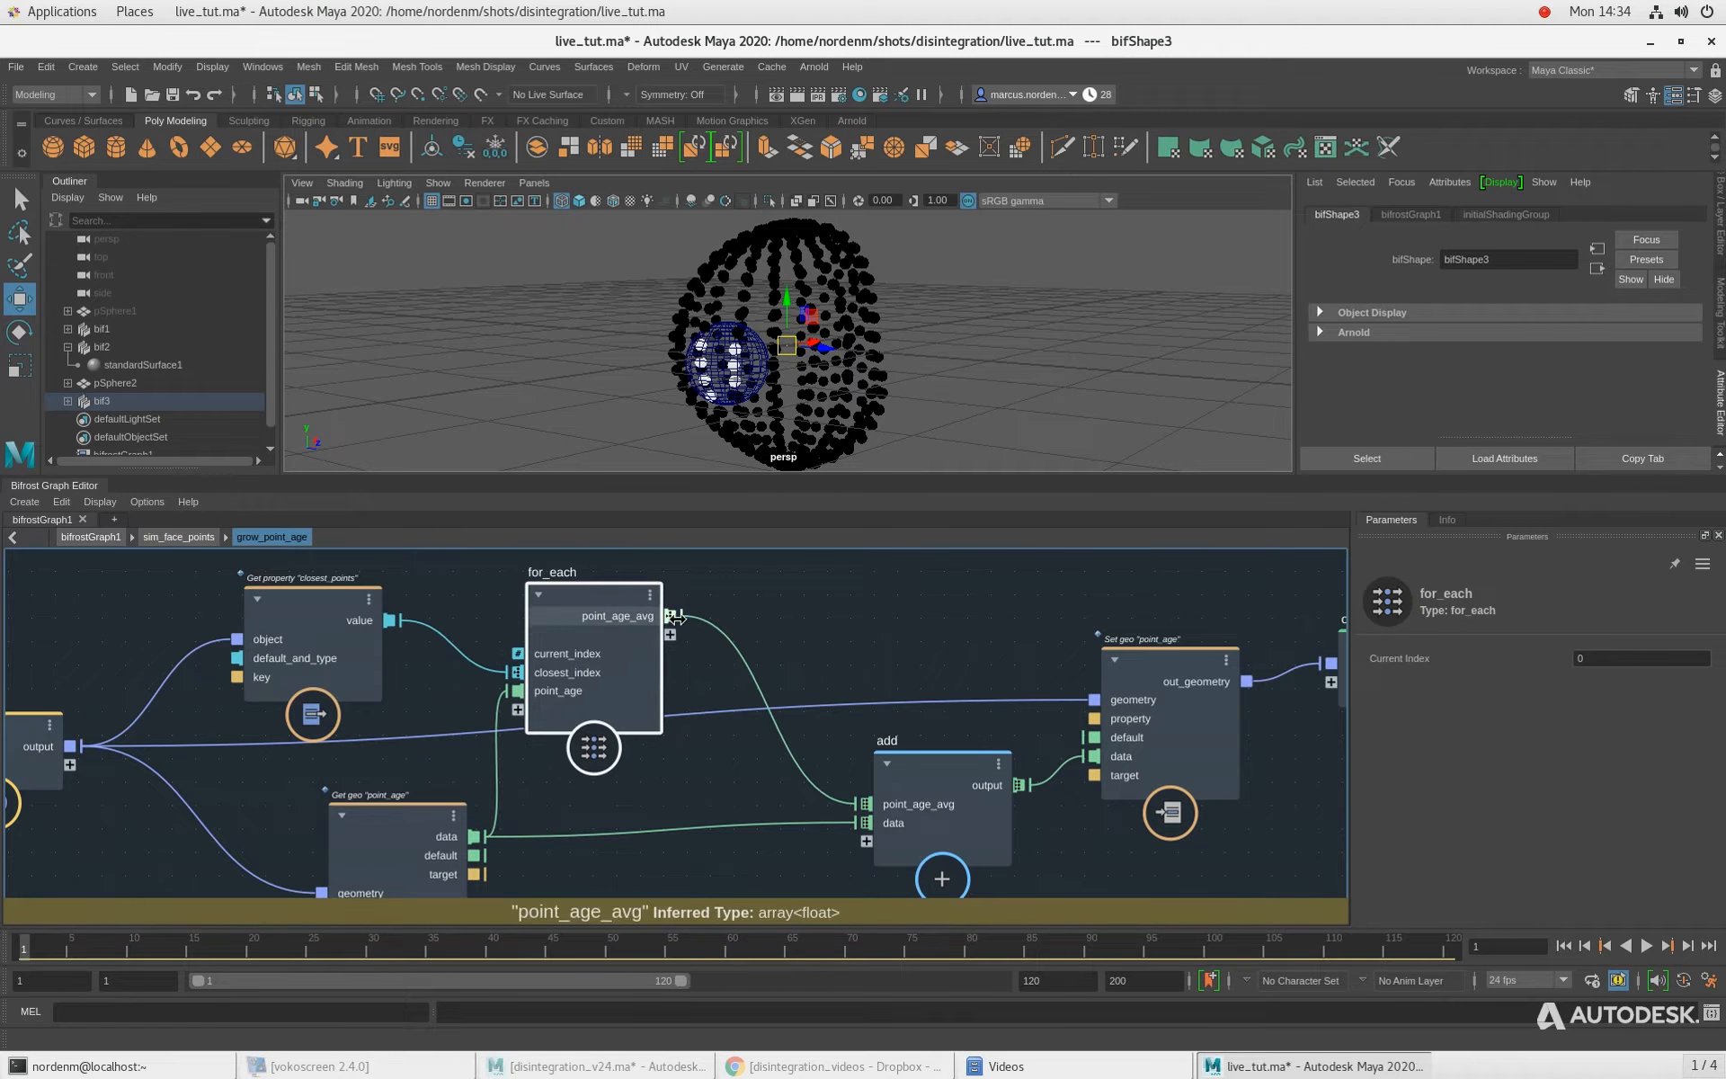
{"action": "right_click", "coordinate": [734, 642]}
{"action": "left_click", "coordinate": [792, 667]}
{"action": "mouse_move", "coordinate": [790, 730]}
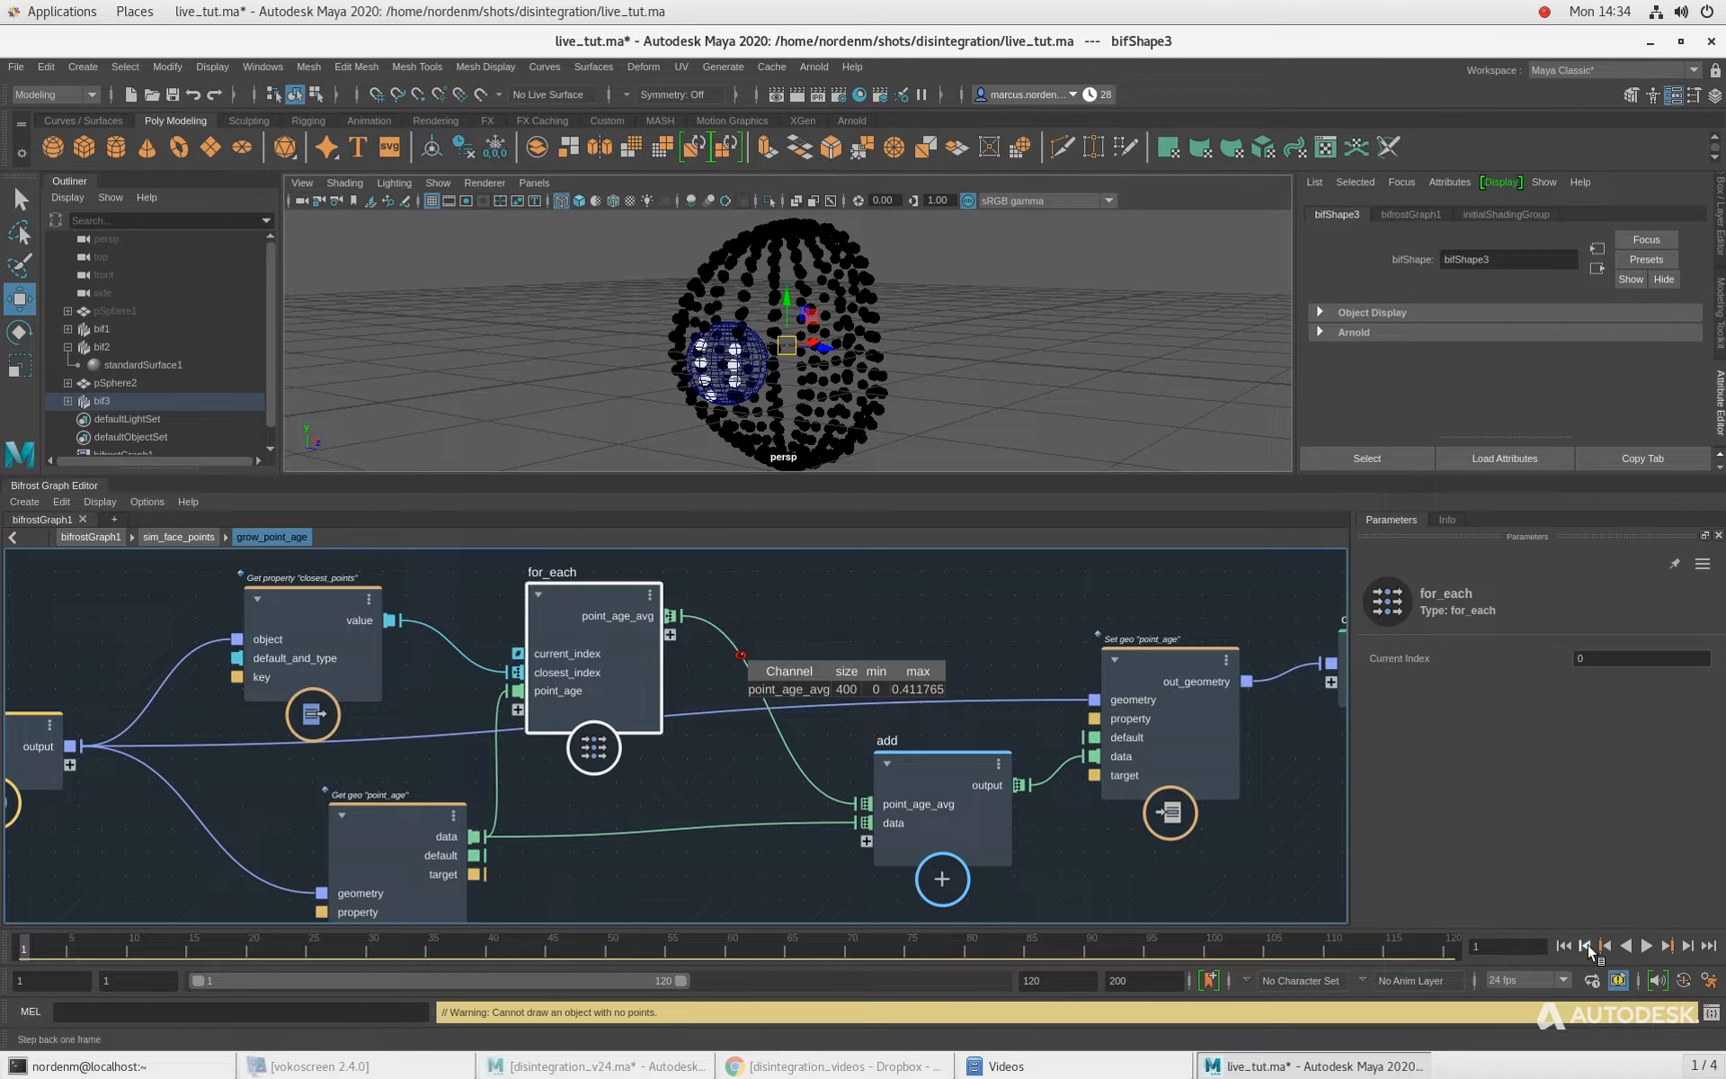
{"action": "left_click", "coordinate": [1646, 945]}
{"action": "left_click", "coordinate": [1646, 945]}
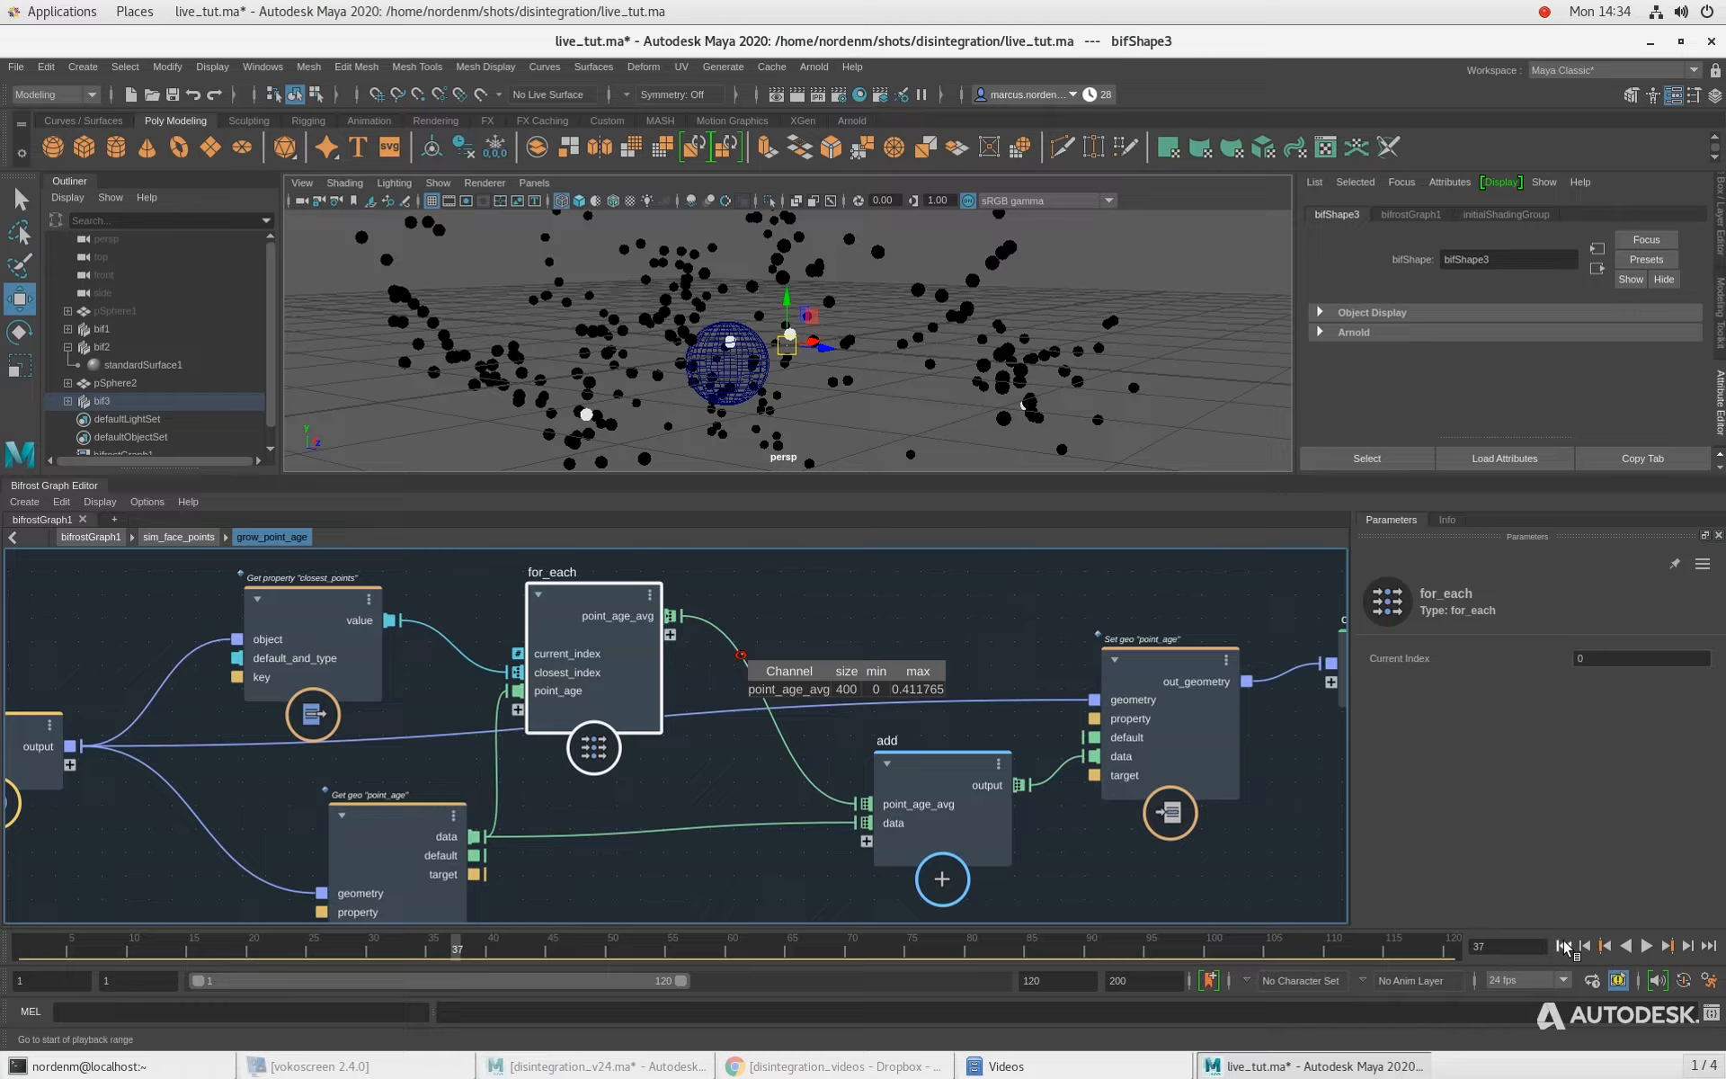
{"action": "left_click", "coordinate": [1564, 945]}
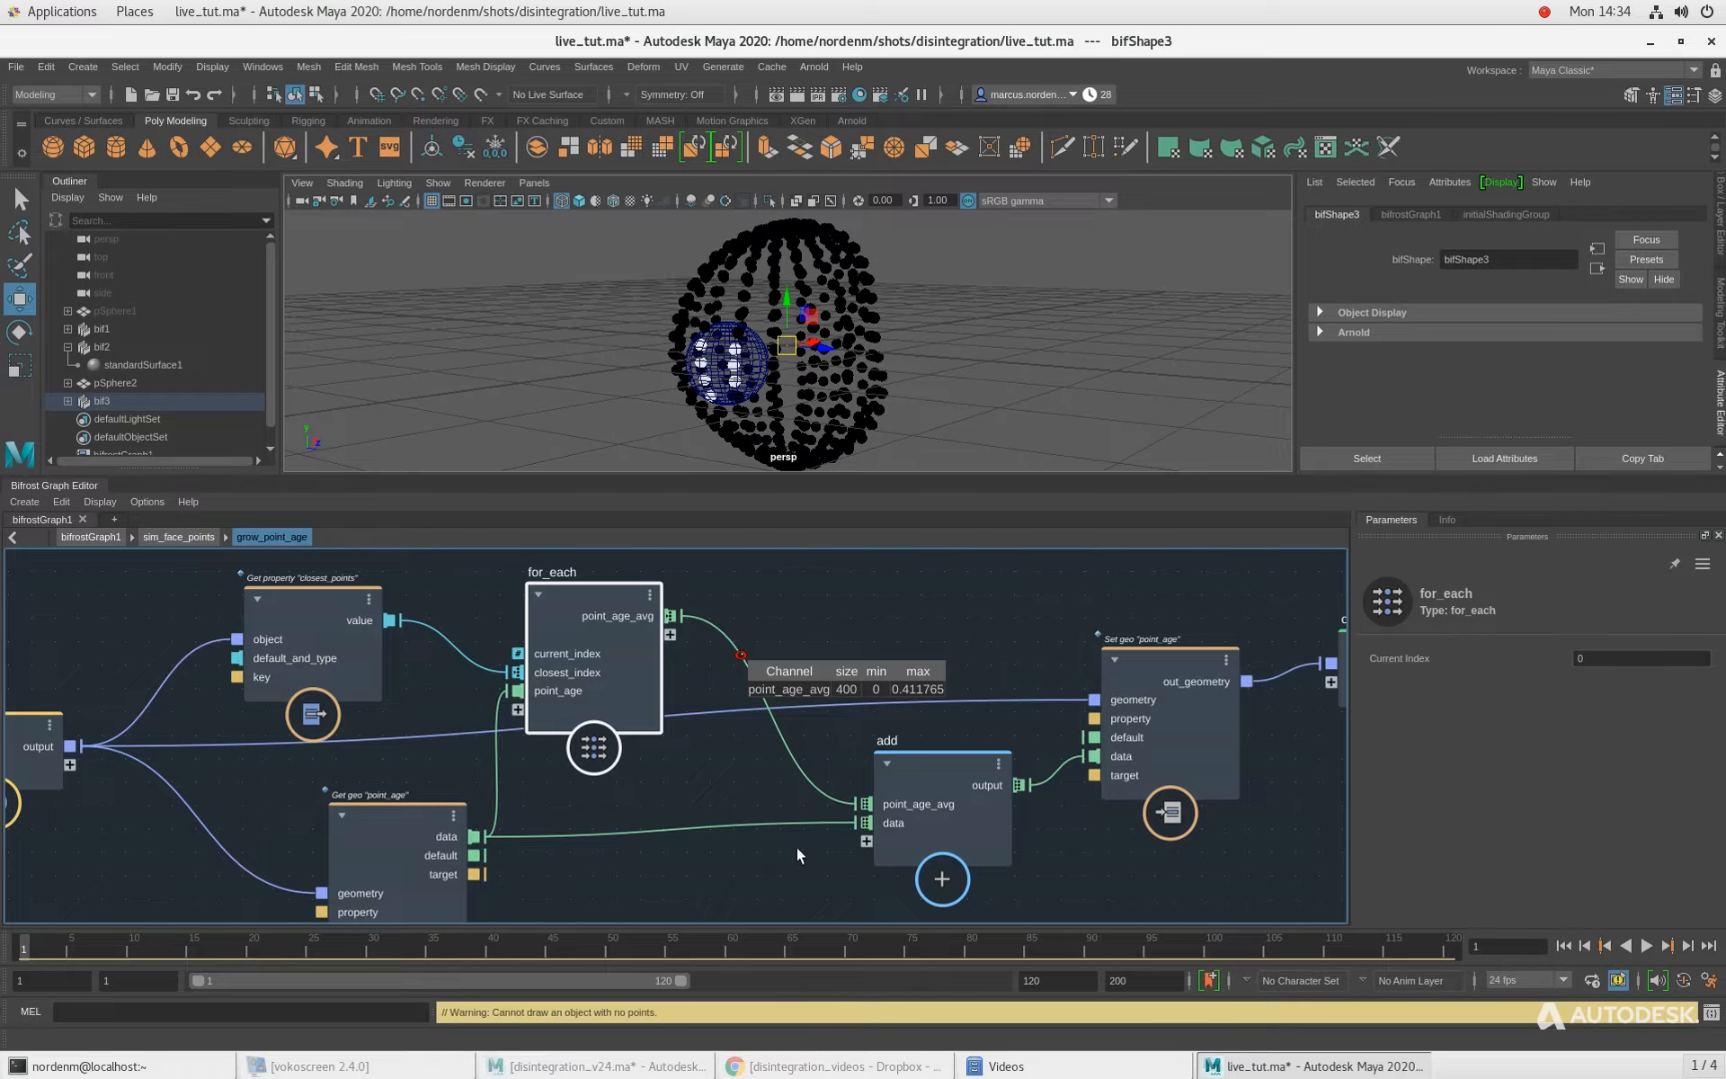
{"action": "right_click", "coordinate": [741, 656]}
{"action": "left_click", "coordinate": [762, 685]}
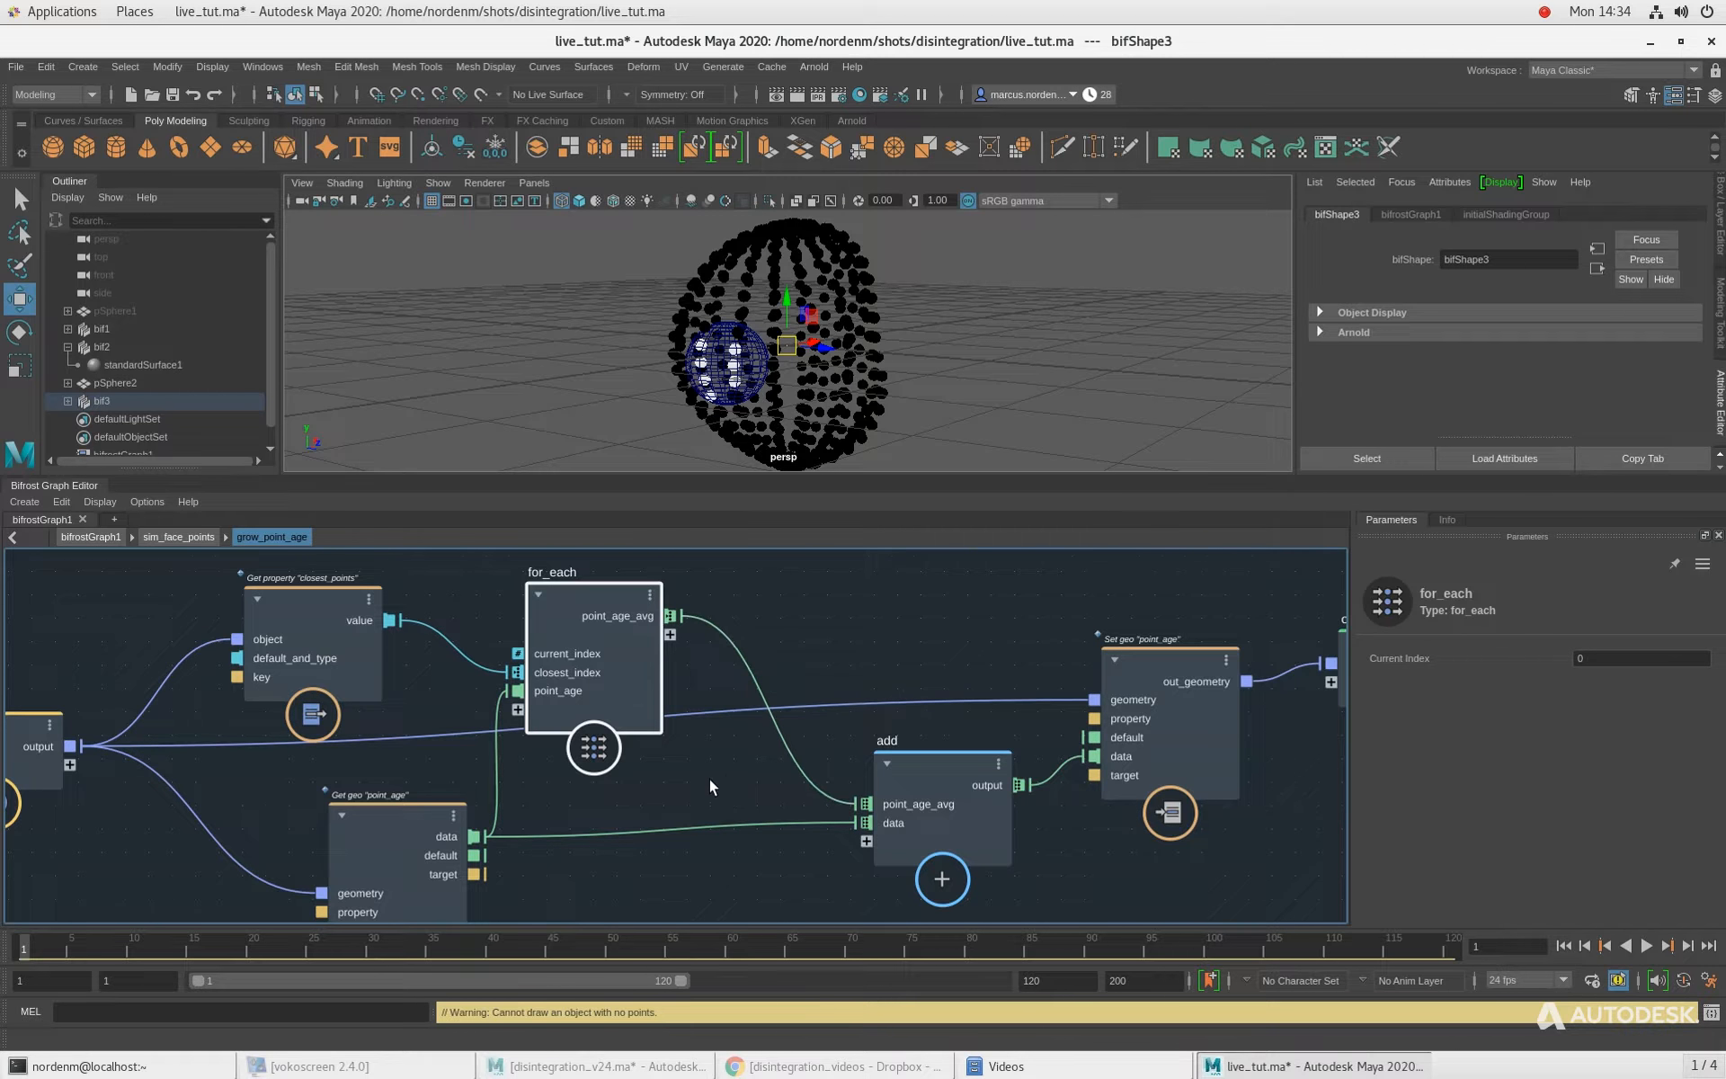
Step: Add a watchpoint to the connection from the point_age get_geo_property's data output to add's data input
{"action": "scroll", "coordinate": [720, 725], "scroll_direction": "down", "scroll_amount": 1}
{"action": "left_click_drag", "start_coordinate": [376, 793], "coordinate": [286, 791]}
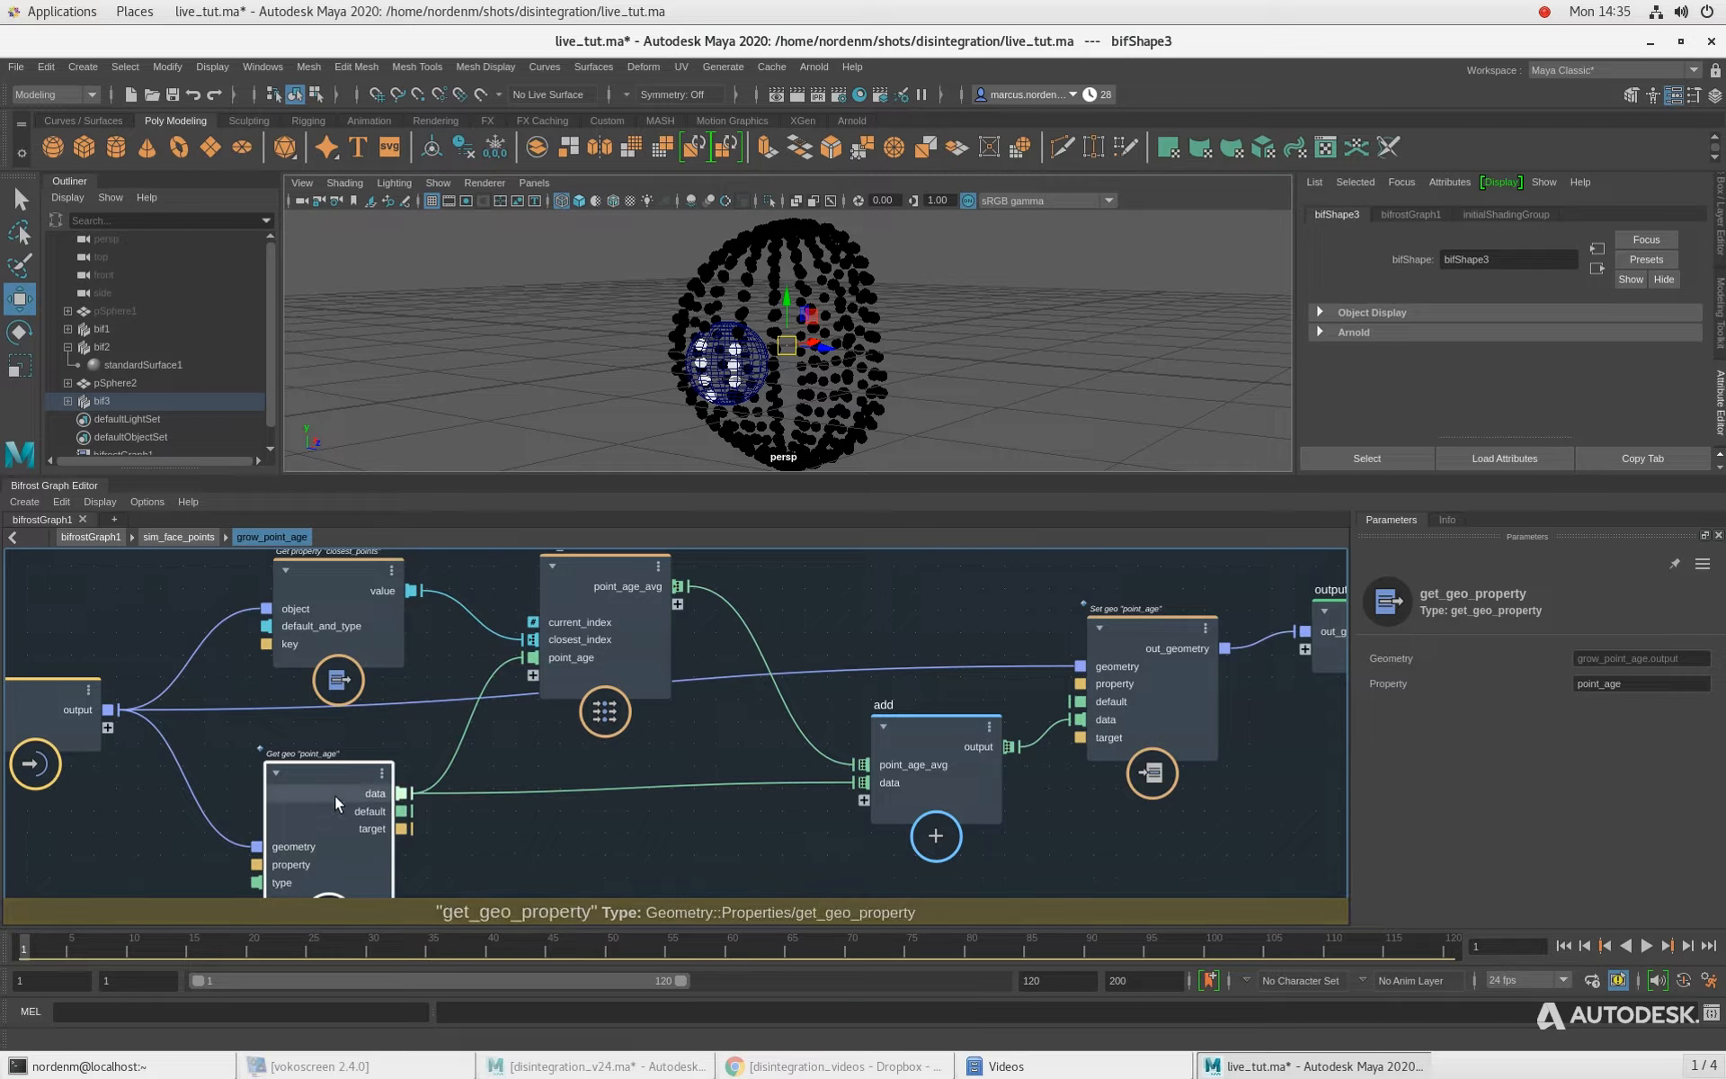
{"action": "middle_click_drag", "start_coordinate": [160, 835], "coordinate": [190, 819], "text": "alt"}
{"action": "right_click", "coordinate": [572, 773]}
{"action": "left_click", "coordinate": [647, 801]}
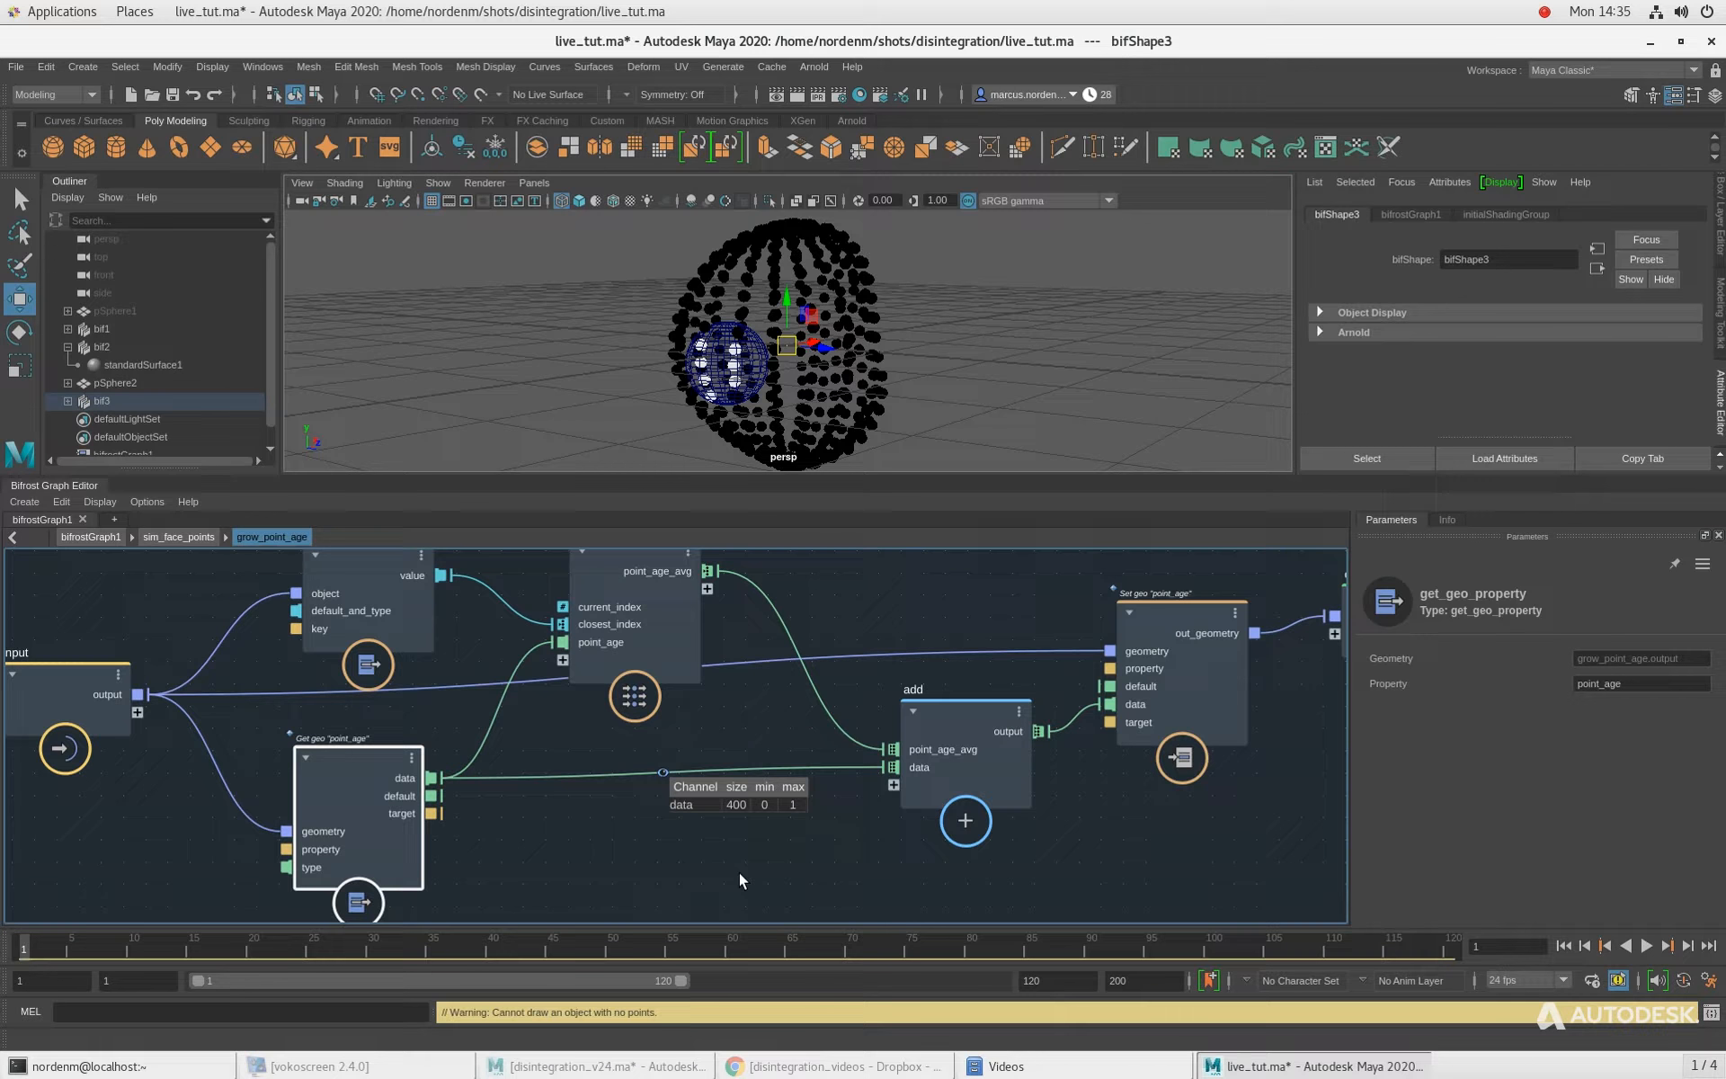
{"action": "middle_click_drag", "start_coordinate": [597, 825], "coordinate": [572, 829], "text": "alt"}
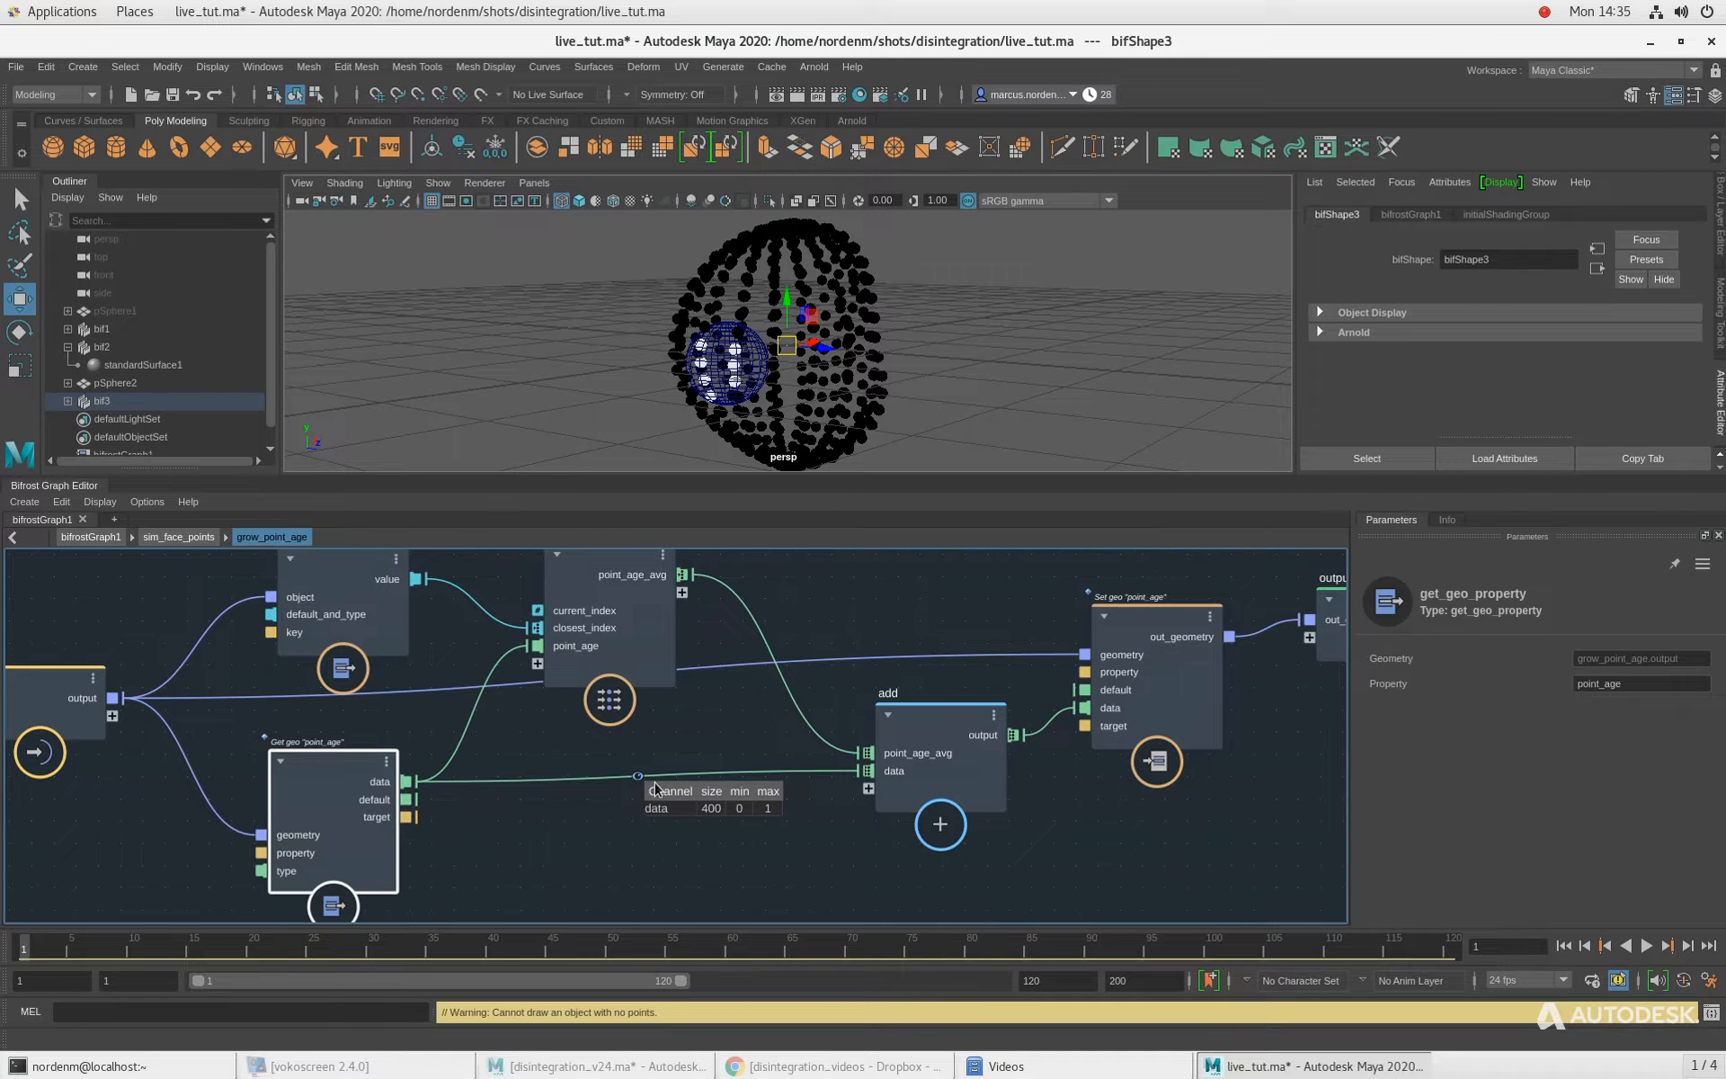
Step: Space out the output and set_geo_property nodes and add a watchpoint to the connection from add's output to set_geo_property's data
{"action": "middle_click_drag", "start_coordinate": [1053, 796], "coordinate": [760, 874], "text": "alt"}
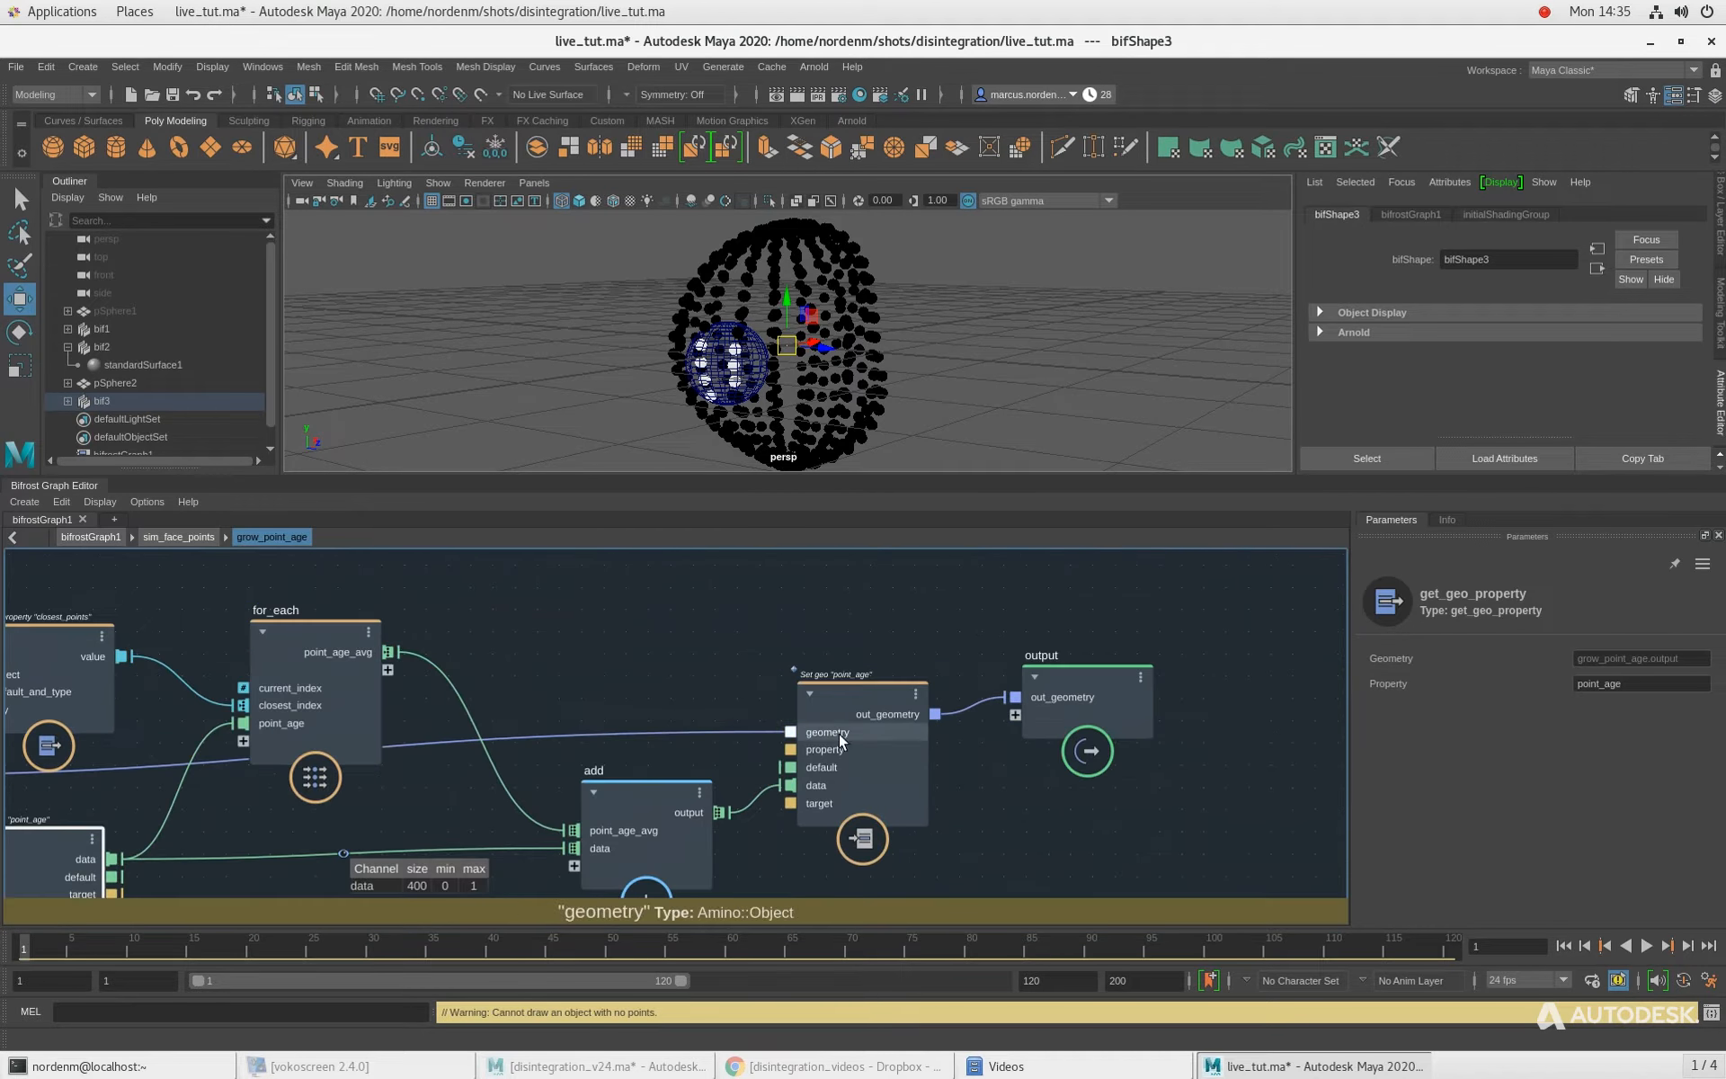
{"action": "left_click_drag", "start_coordinate": [1076, 683], "coordinate": [1195, 682]}
{"action": "left_click_drag", "start_coordinate": [839, 717], "coordinate": [858, 718]}
{"action": "middle_click_drag", "start_coordinate": [729, 646], "coordinate": [701, 616], "text": "alt"}
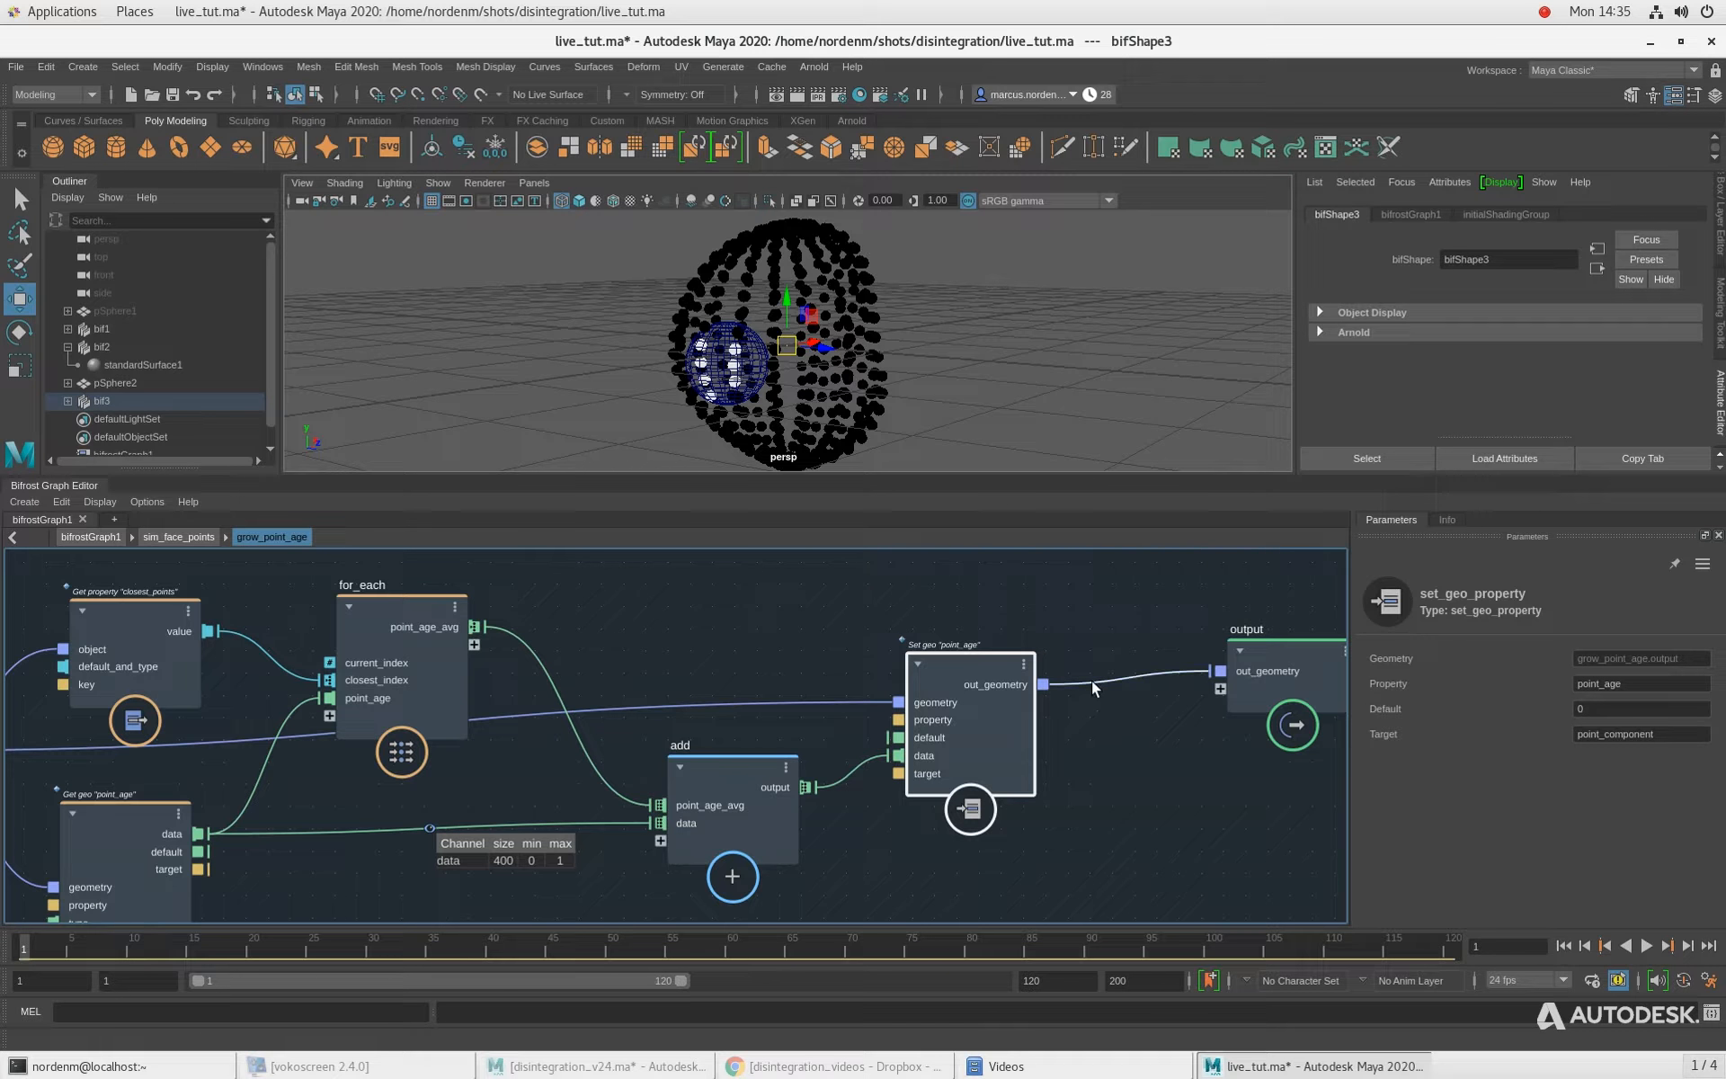
{"action": "left_click_drag", "start_coordinate": [994, 714], "coordinate": [1100, 699]}
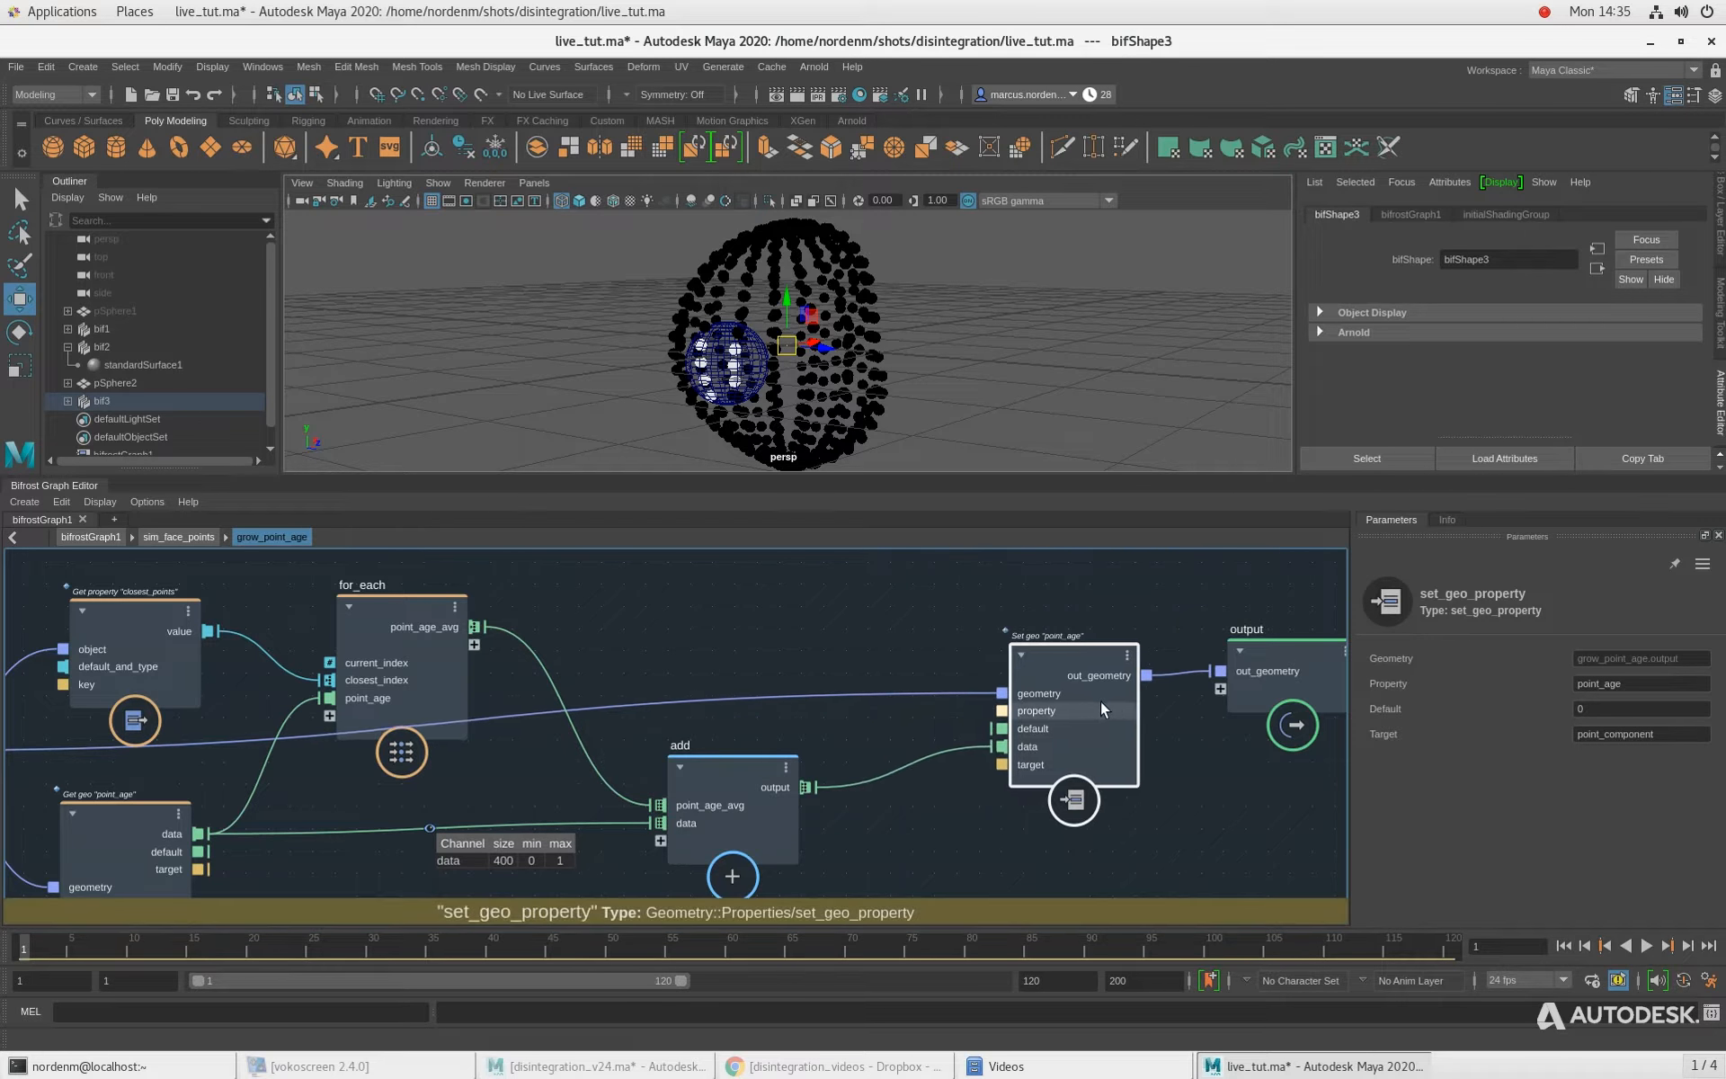
{"action": "right_click", "coordinate": [876, 779]}
{"action": "left_click", "coordinate": [934, 806]}
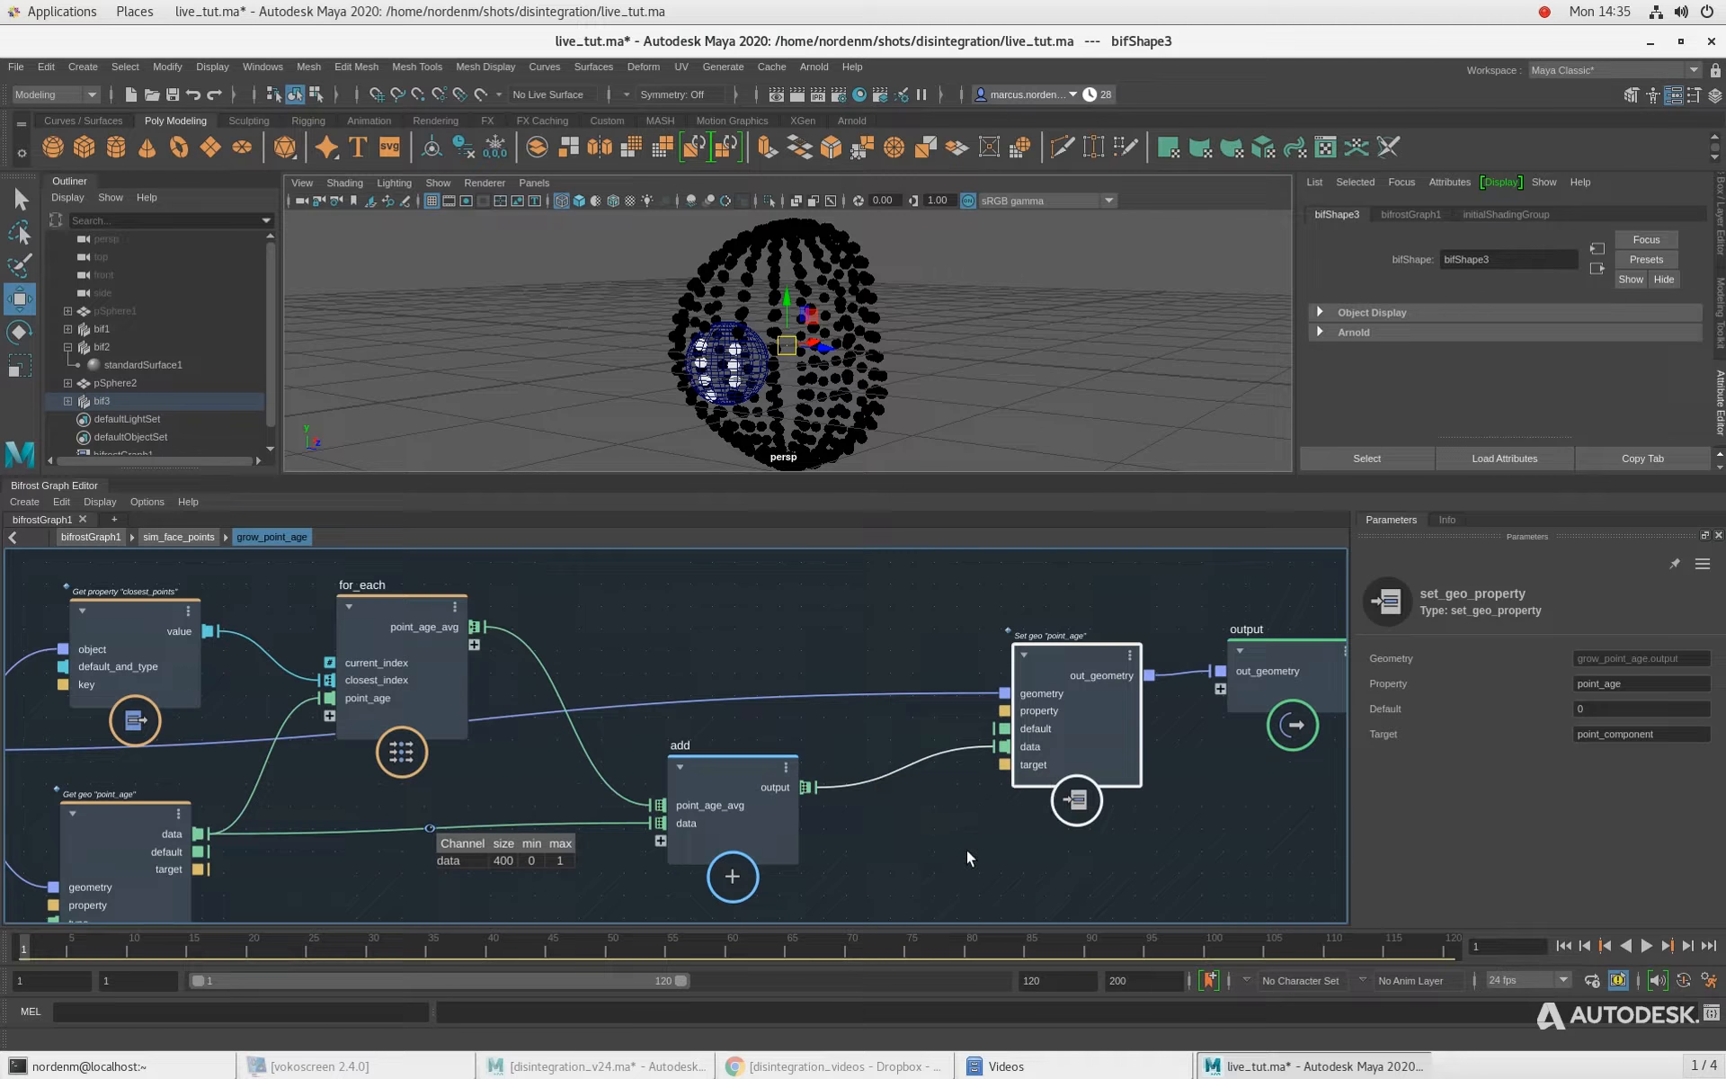
{"action": "left_click_drag", "start_coordinate": [1078, 732], "coordinate": [1050, 676]}
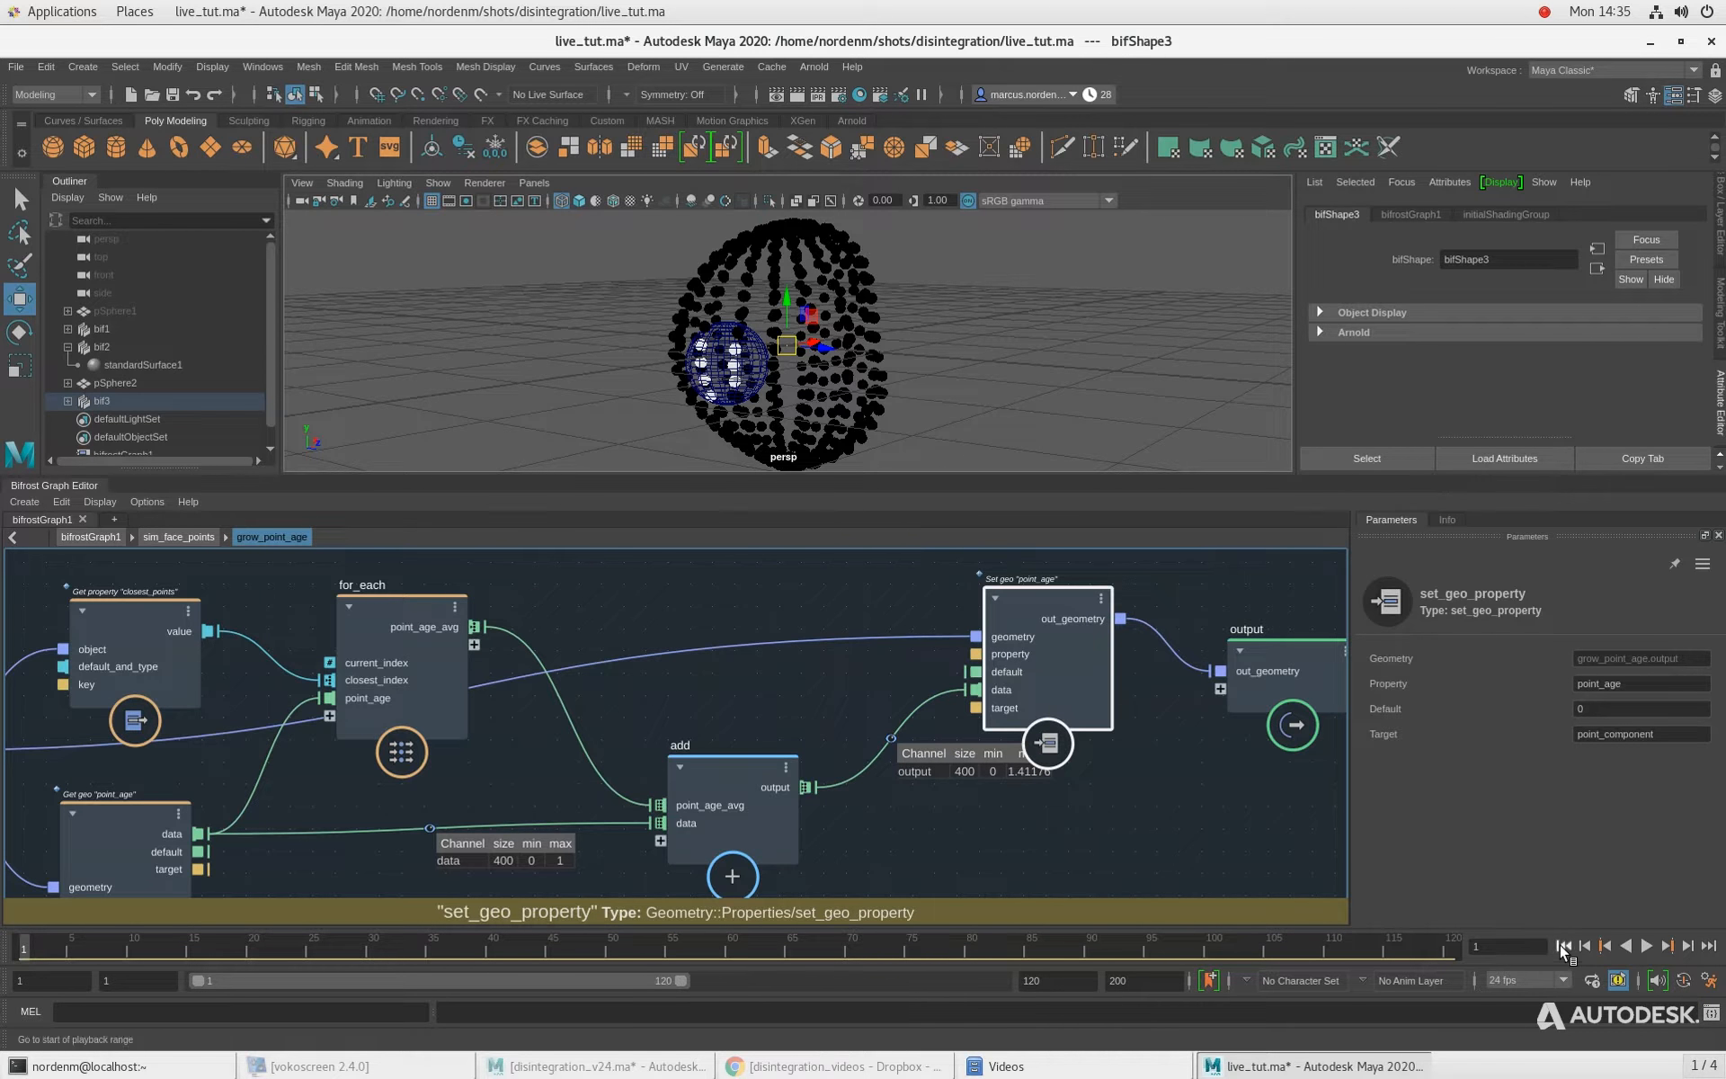
Step: Step the simulation forward to frame 18 and examine the watchpoint values before and after add, moving set_geo_property clear of the readout
{"action": "left_click", "coordinate": [1686, 945]}
{"action": "left_click", "coordinate": [1686, 946]}
{"action": "left_click", "coordinate": [1686, 946]}
{"action": "left_click", "coordinate": [1686, 946]}
{"action": "left_click", "coordinate": [1686, 946]}
{"action": "left_click", "coordinate": [1685, 946]}
{"action": "left_click", "coordinate": [1686, 946]}
{"action": "left_click", "coordinate": [1686, 946]}
{"action": "left_click", "coordinate": [1686, 946]}
{"action": "left_click", "coordinate": [1685, 946]}
{"action": "left_click", "coordinate": [1686, 945]}
{"action": "left_click", "coordinate": [1686, 946]}
{"action": "left_click", "coordinate": [1685, 946]}
{"action": "left_click", "coordinate": [1685, 946]}
{"action": "left_click", "coordinate": [1686, 945]}
{"action": "left_click", "coordinate": [1685, 946]}
{"action": "left_click_drag", "start_coordinate": [1093, 664], "coordinate": [1077, 636]}
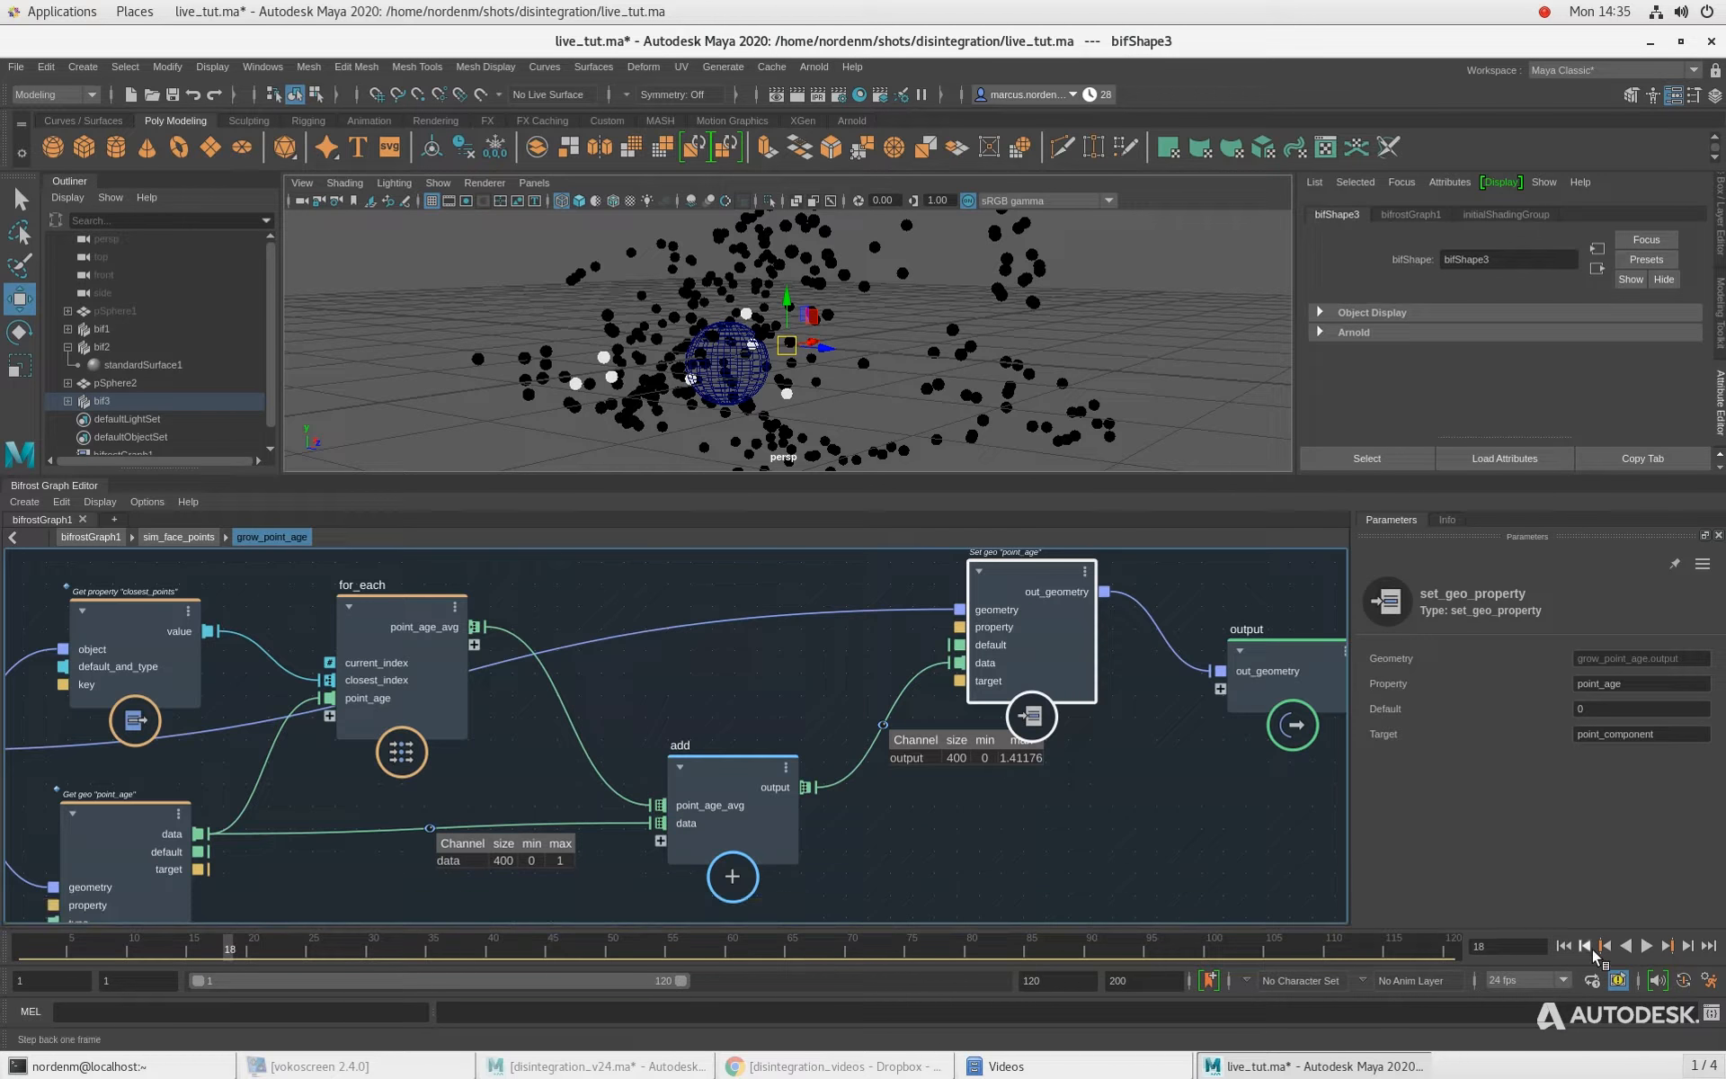
Step: Play the simulation again from the first frame and examine the watchpoint after add, moving set_geo_property clear of its readout
{"action": "left_click", "coordinate": [1647, 946]}
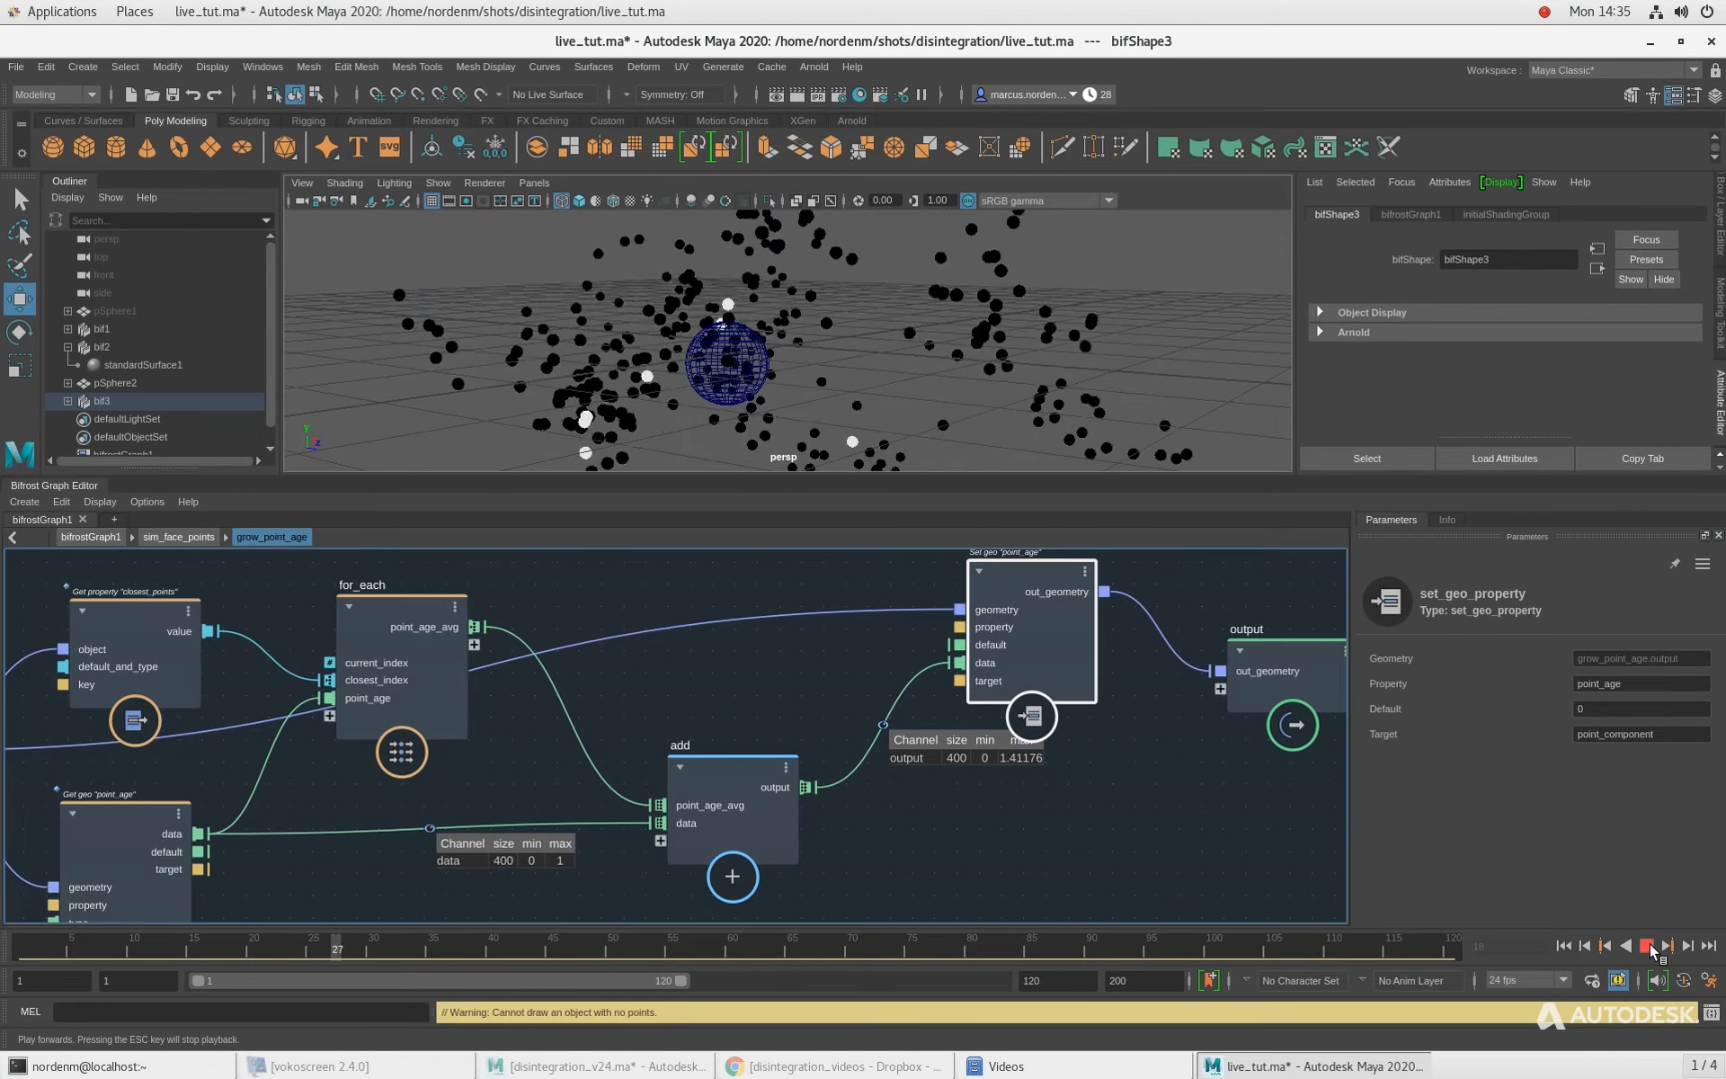
{"action": "left_click", "coordinate": [1564, 947]}
{"action": "scroll", "coordinate": [1051, 814], "scroll_direction": "down", "scroll_amount": 2}
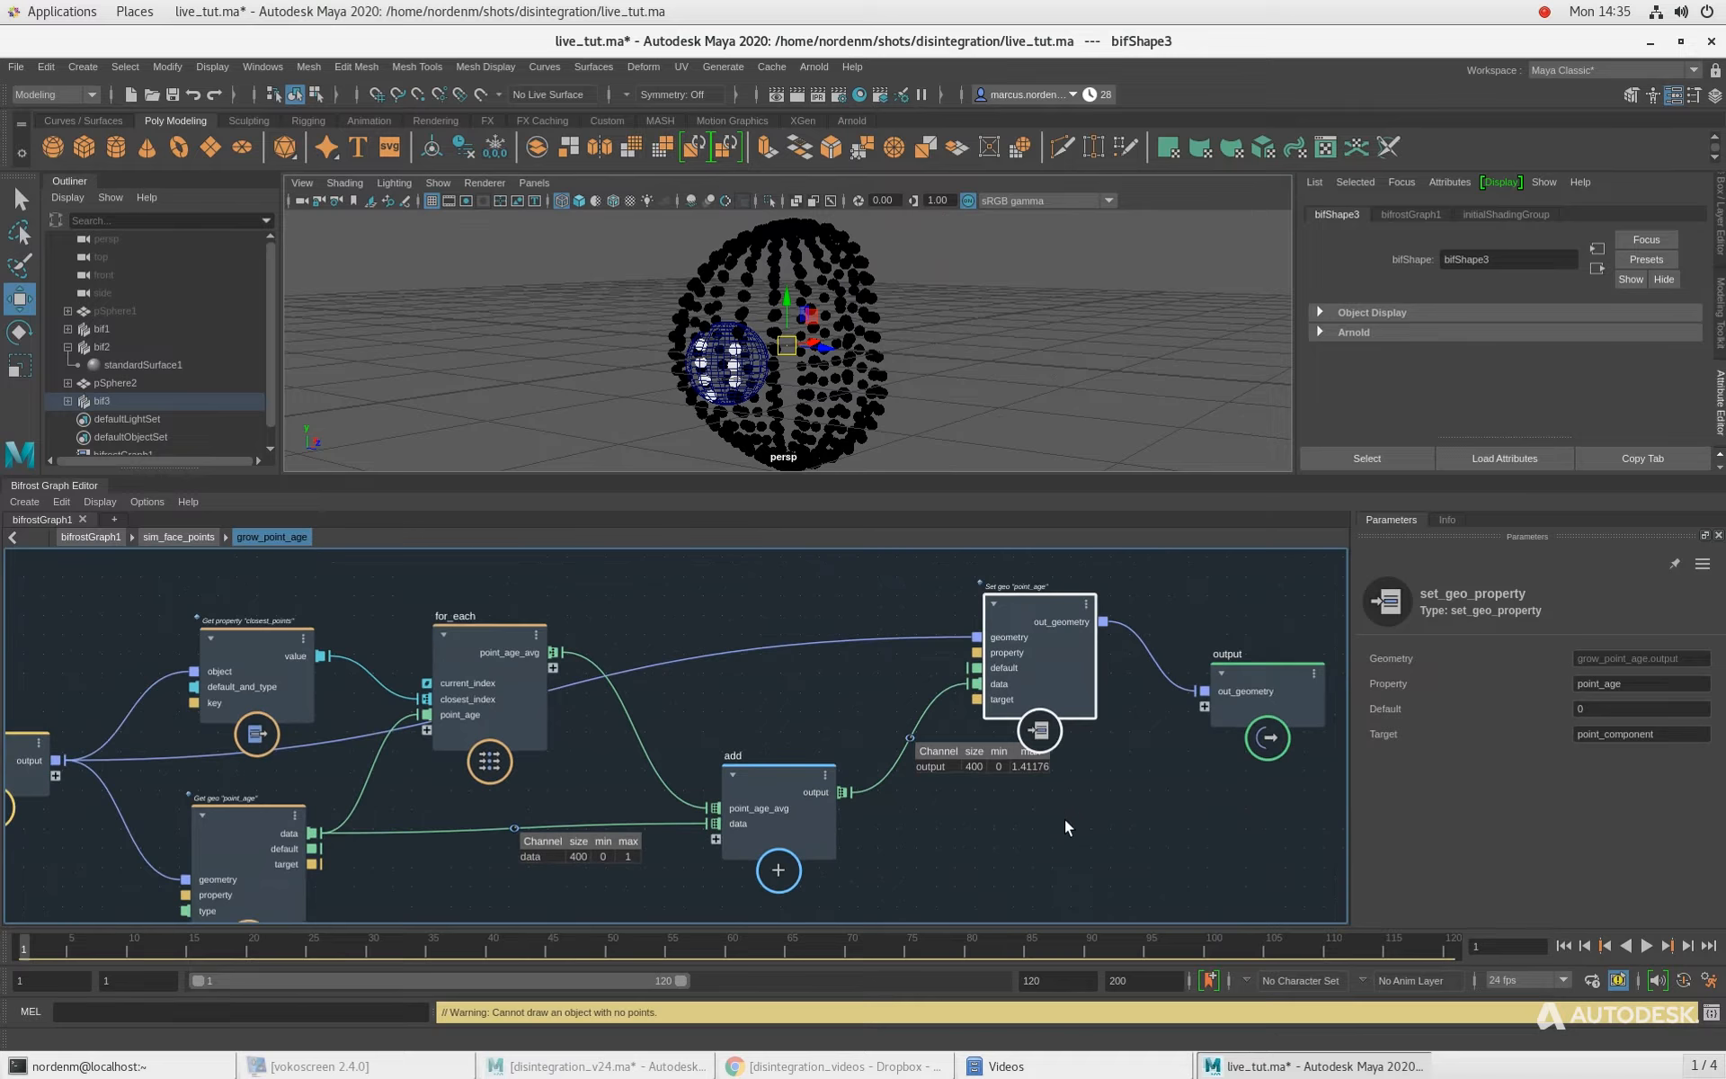
{"action": "middle_click_drag", "start_coordinate": [1065, 819], "coordinate": [1065, 834]}
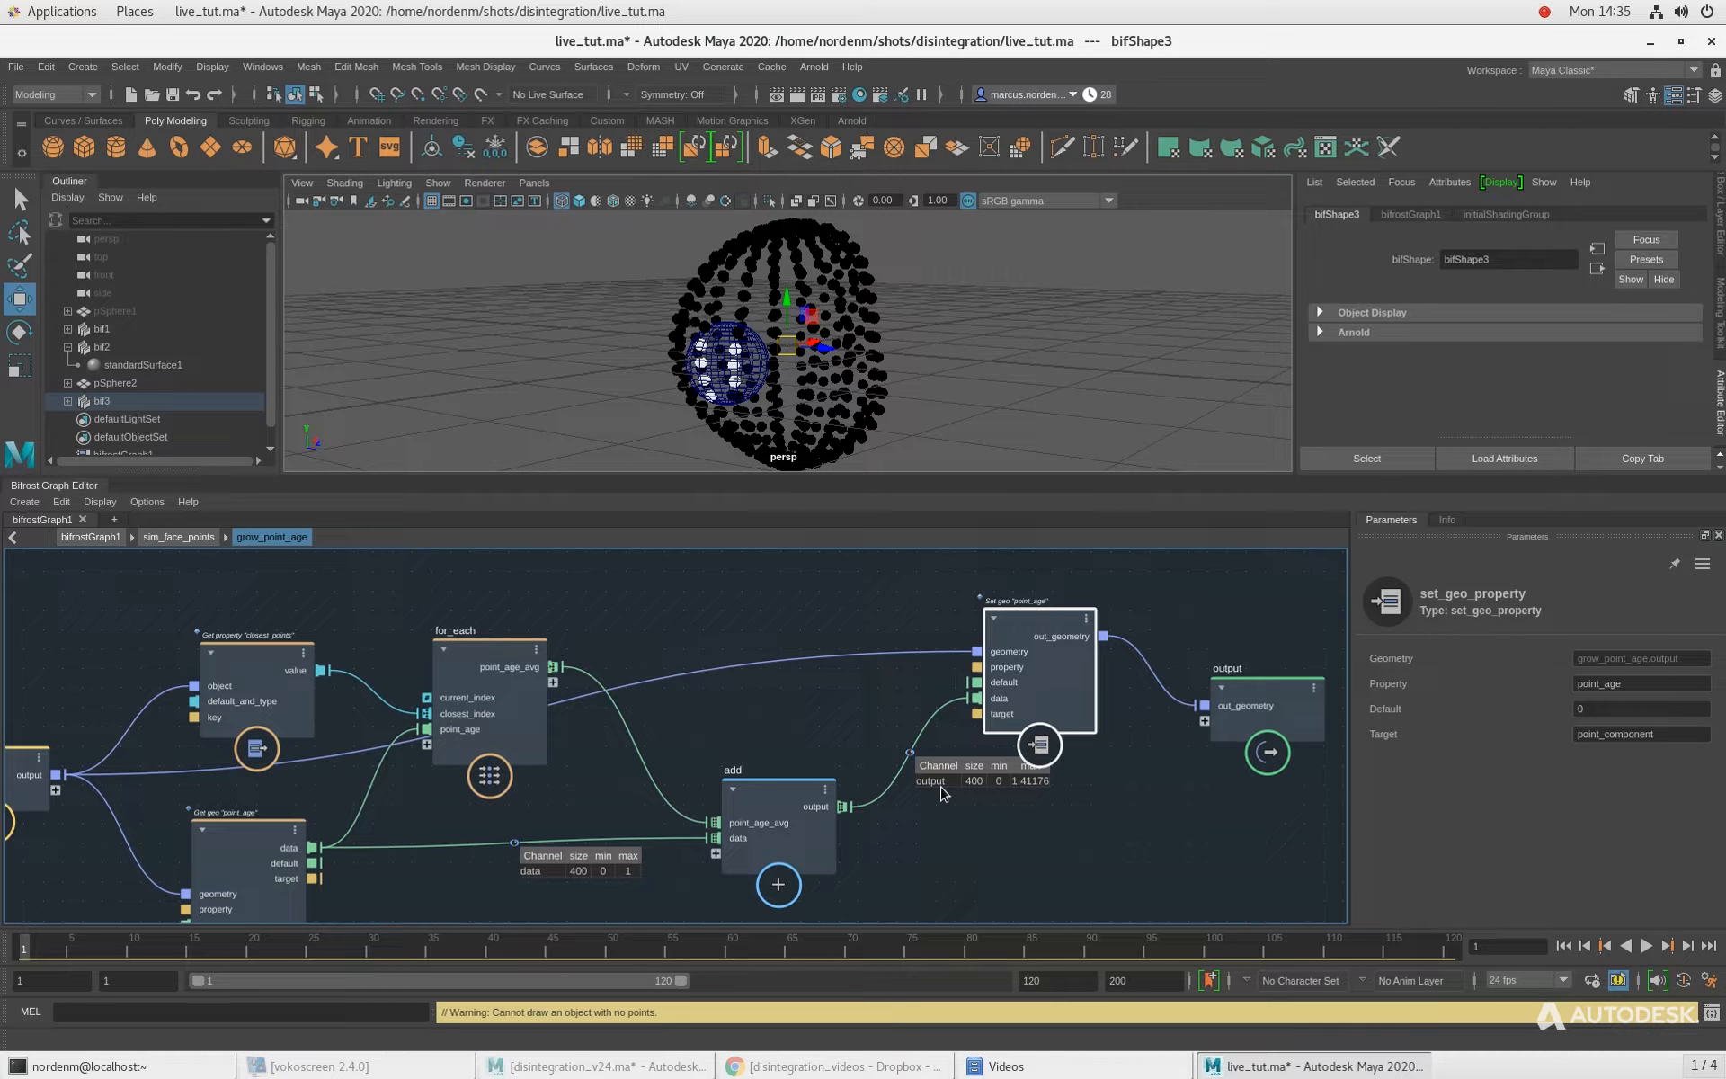
{"action": "left_click_drag", "start_coordinate": [1014, 692], "coordinate": [975, 649]}
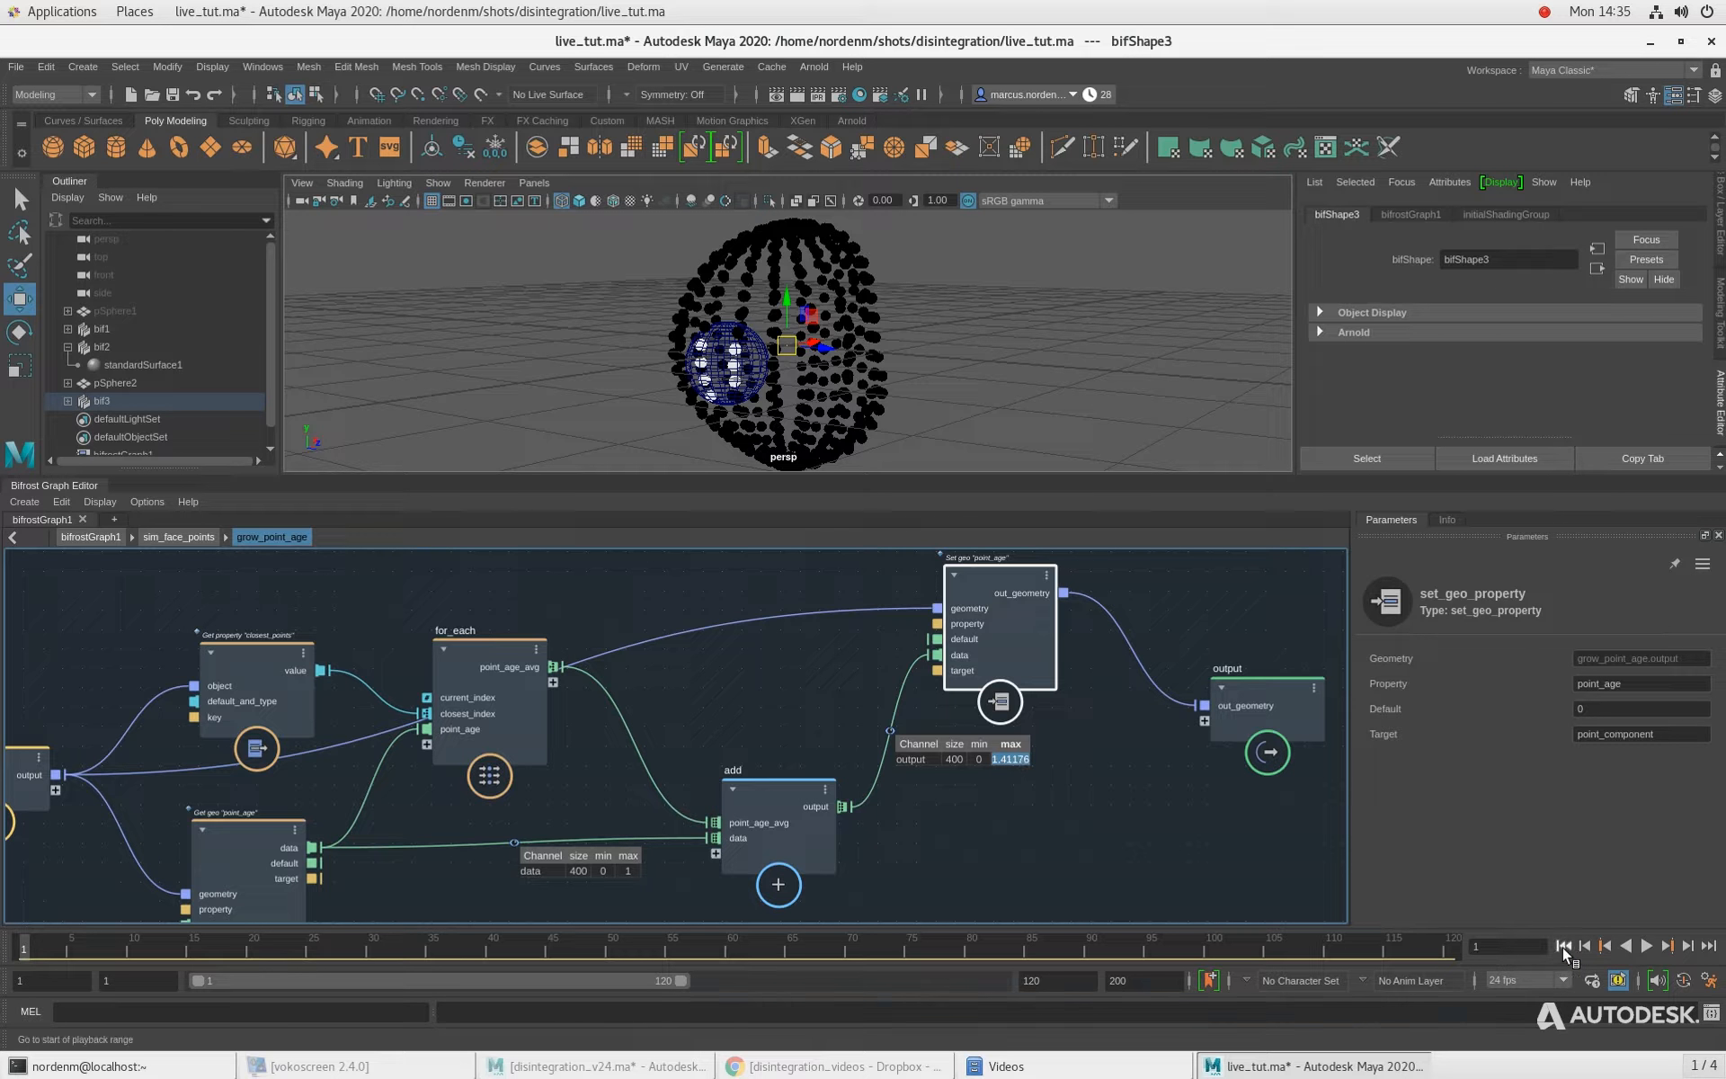
{"action": "left_click", "coordinate": [1646, 947]}
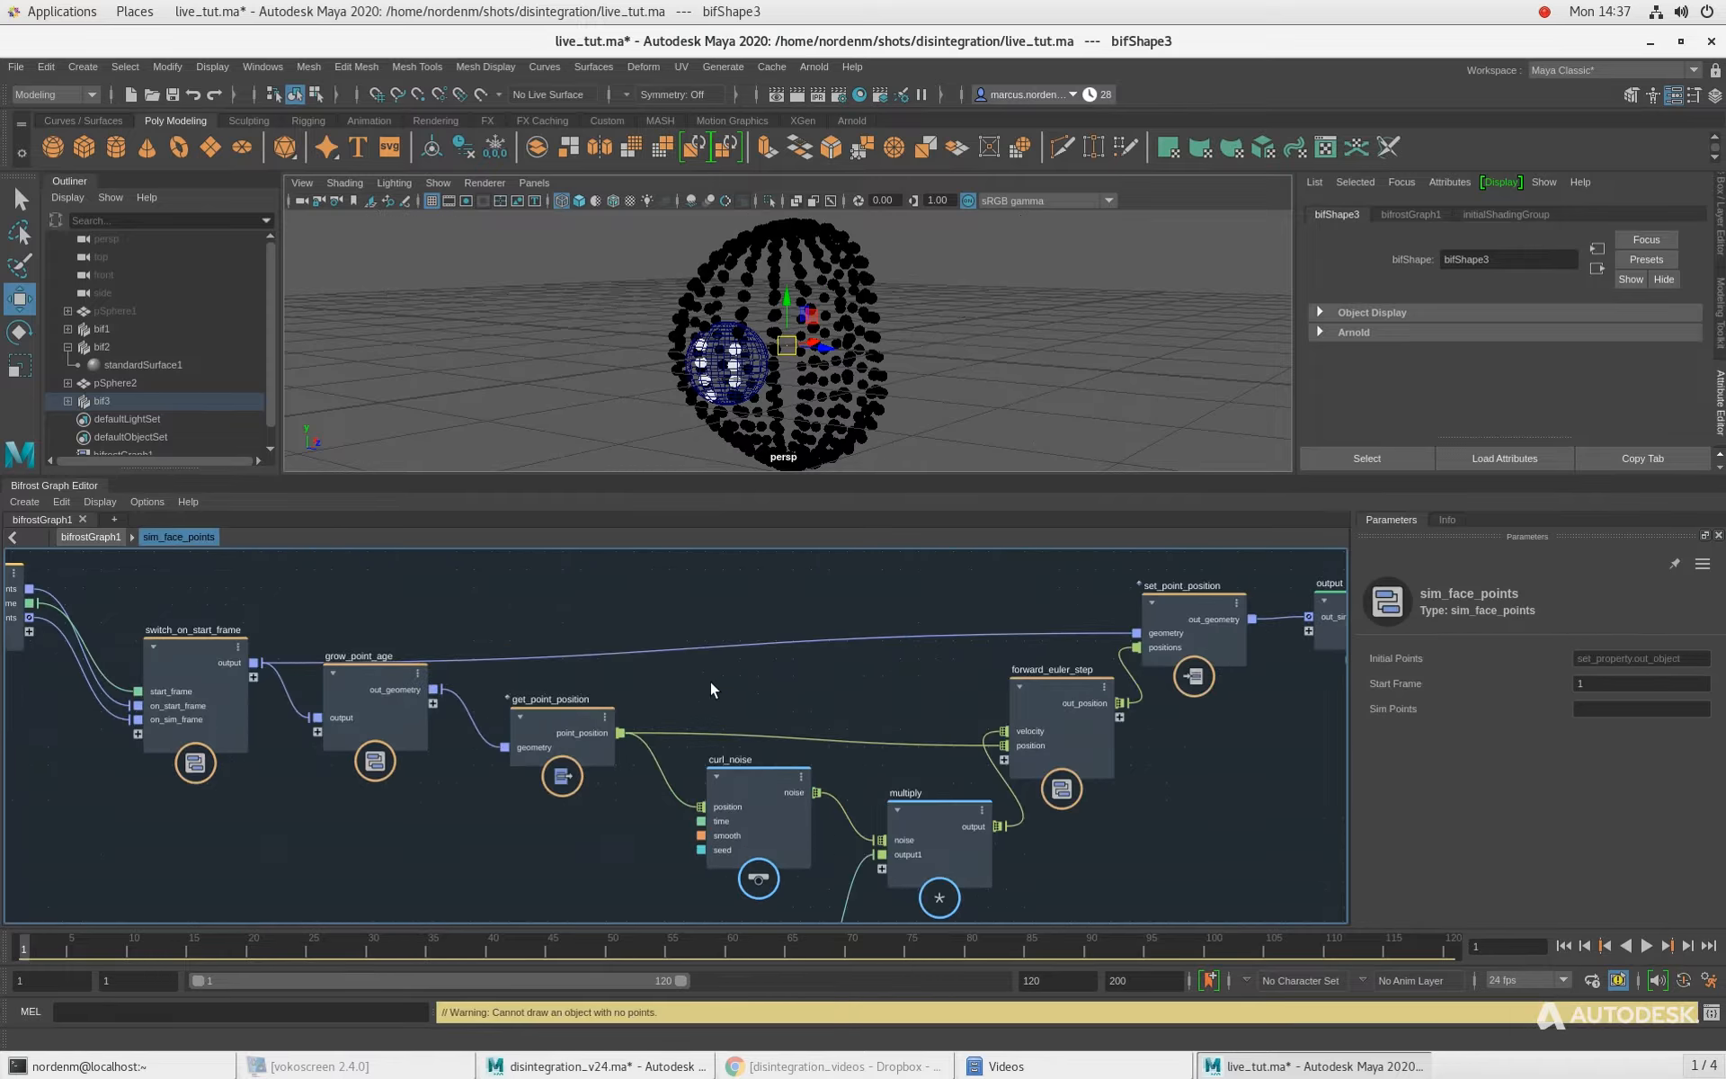
Step: Inspect the contents of grow_point_age and trace its geometry connections through the sim_face_points compound
{"action": "middle_click_drag", "start_coordinate": [670, 688], "coordinate": [642, 688], "text": "alt"}
{"action": "left_click_drag", "start_coordinate": [178, 649], "coordinate": [176, 620]}
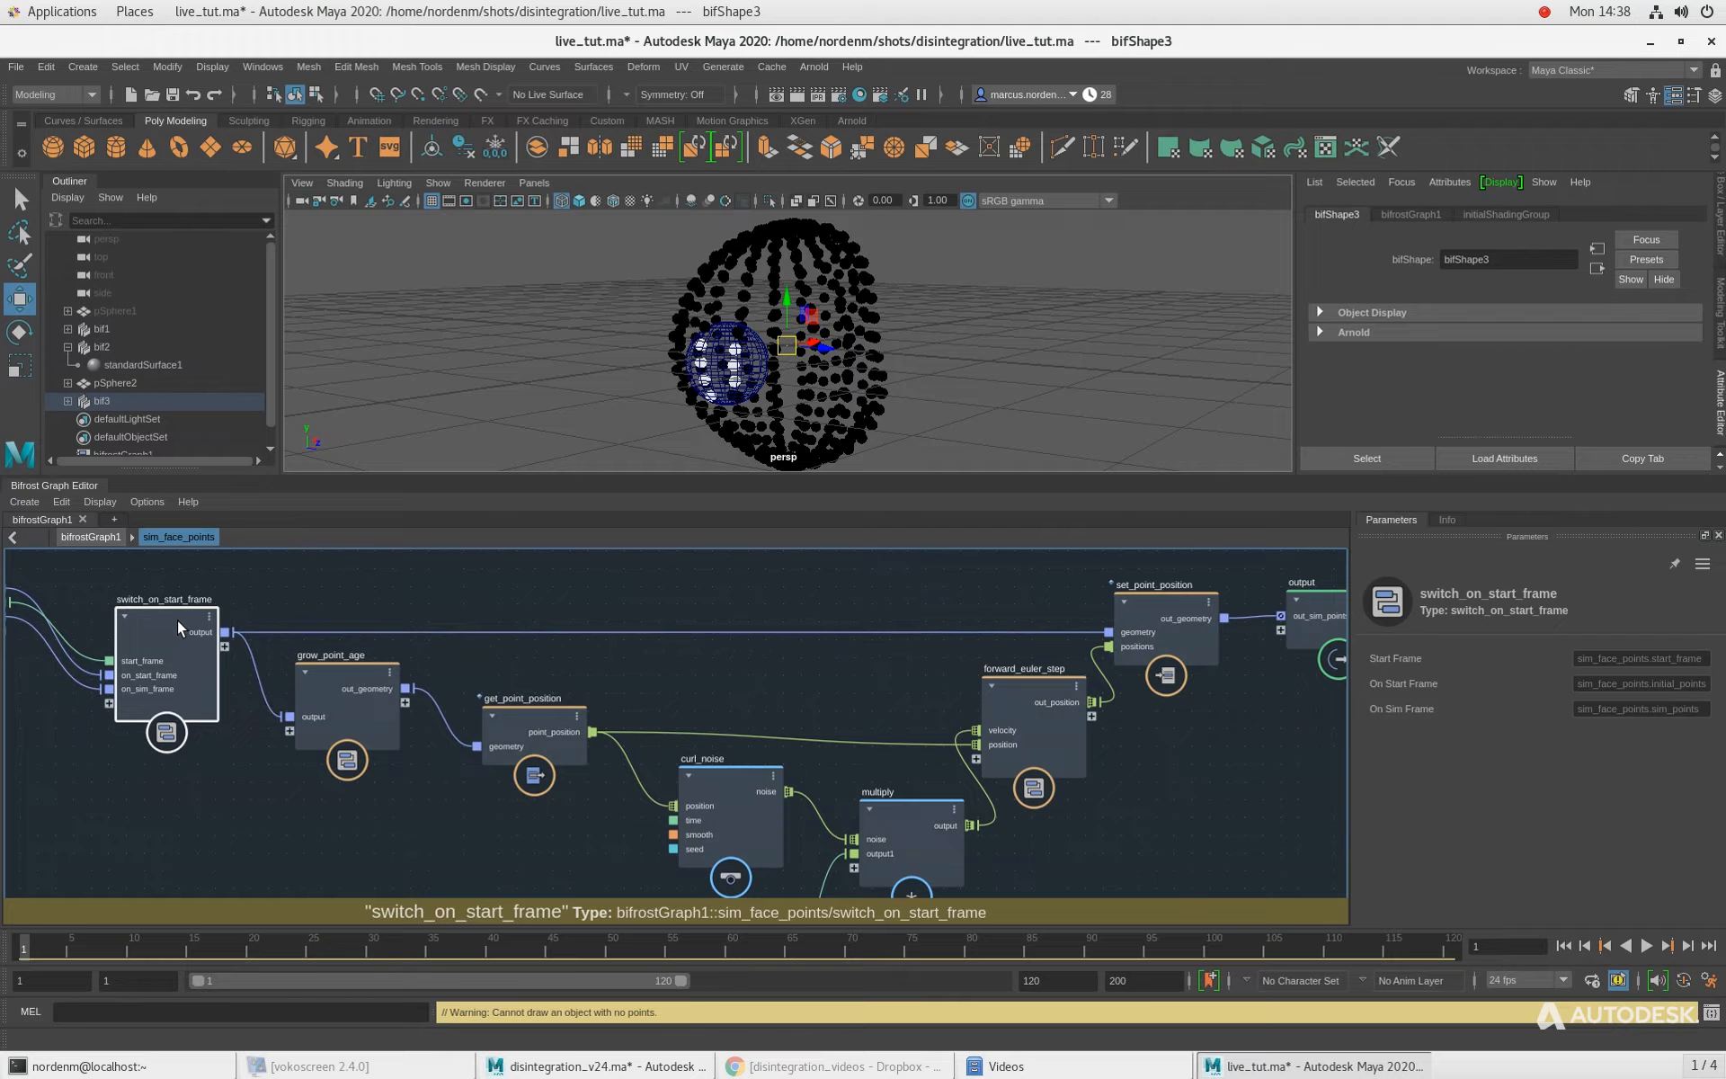
{"action": "double_click", "coordinate": [351, 673]}
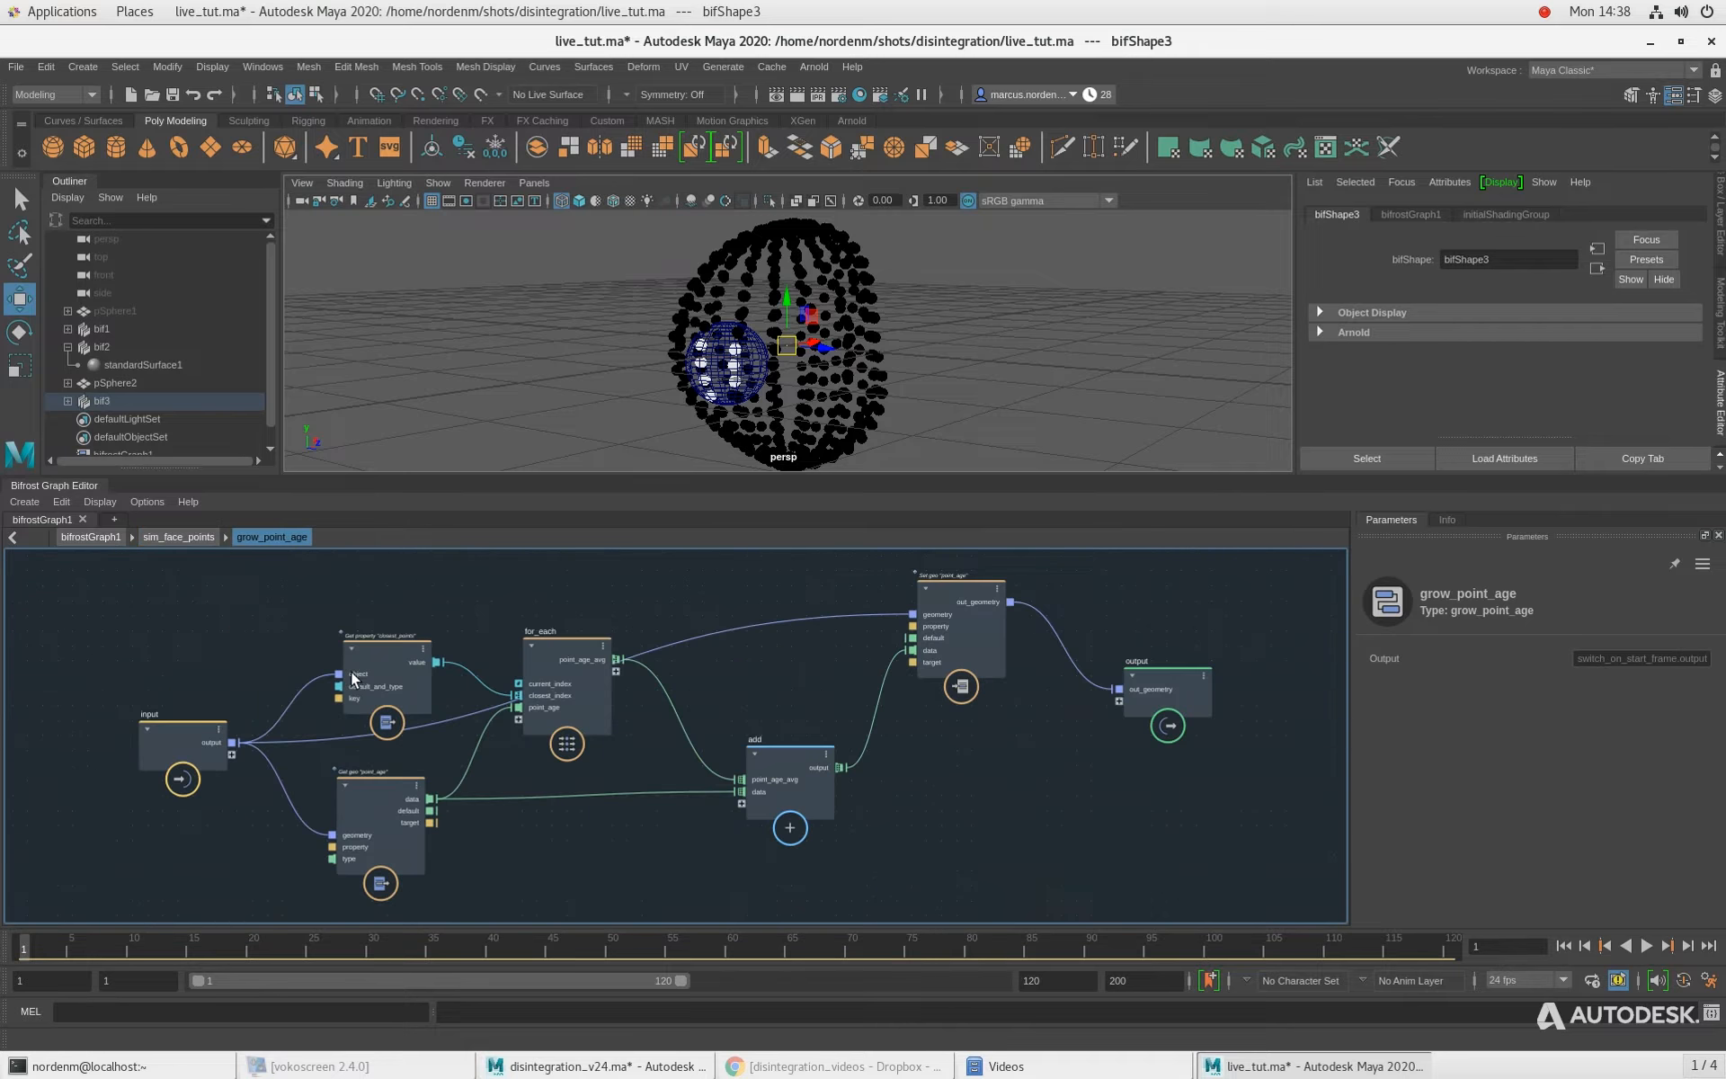
{"action": "left_click", "coordinate": [185, 537]}
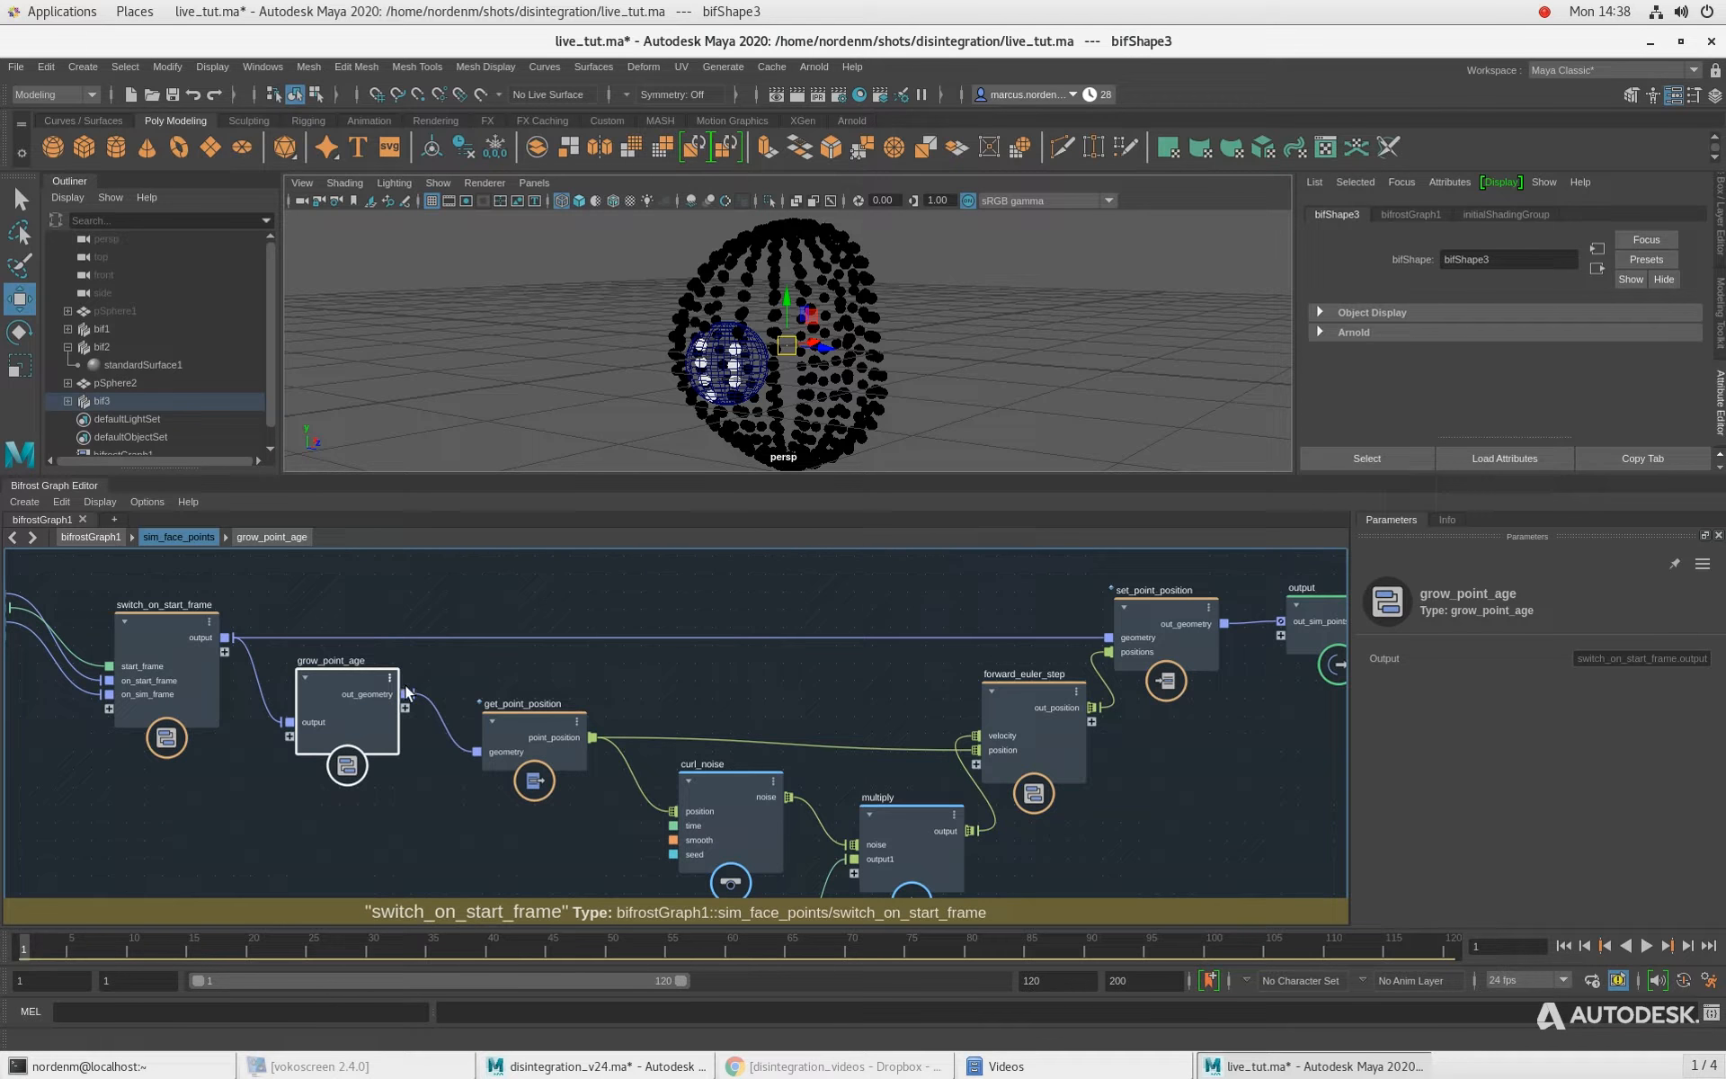
{"action": "middle_click_drag", "start_coordinate": [536, 601], "coordinate": [572, 602]}
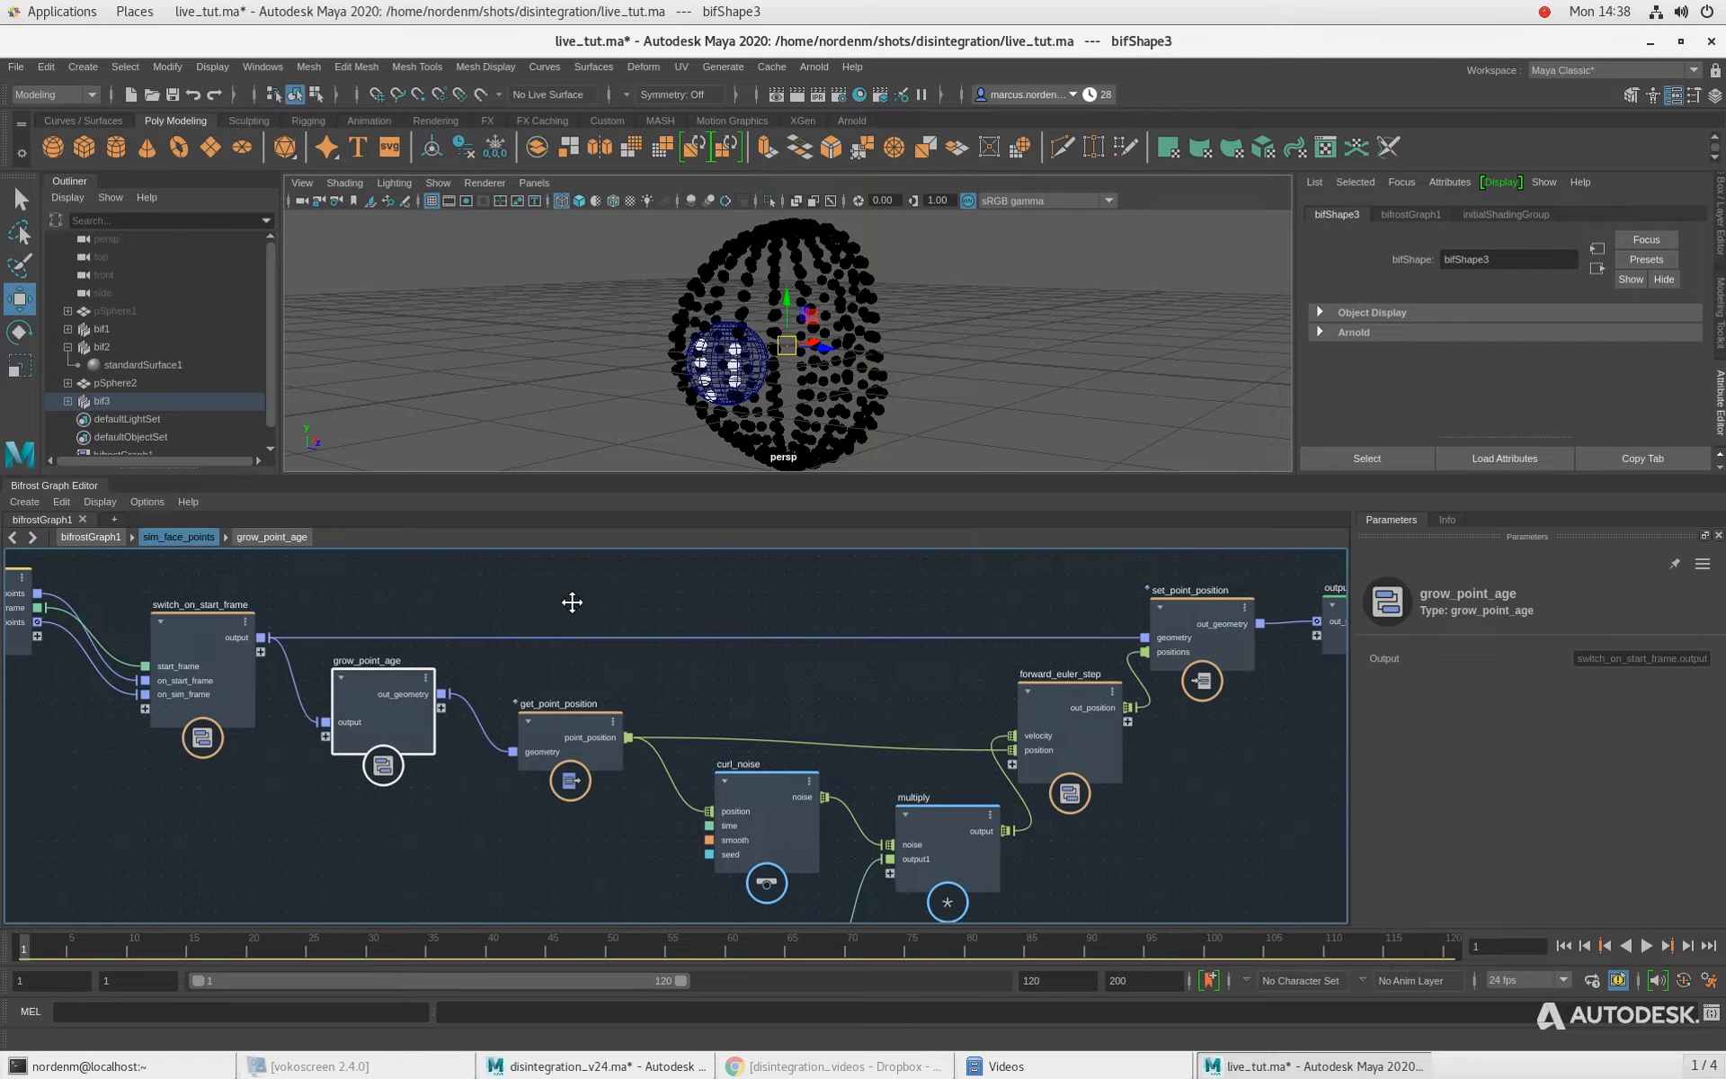
{"action": "left_click_drag", "start_coordinate": [392, 678], "coordinate": [401, 681]}
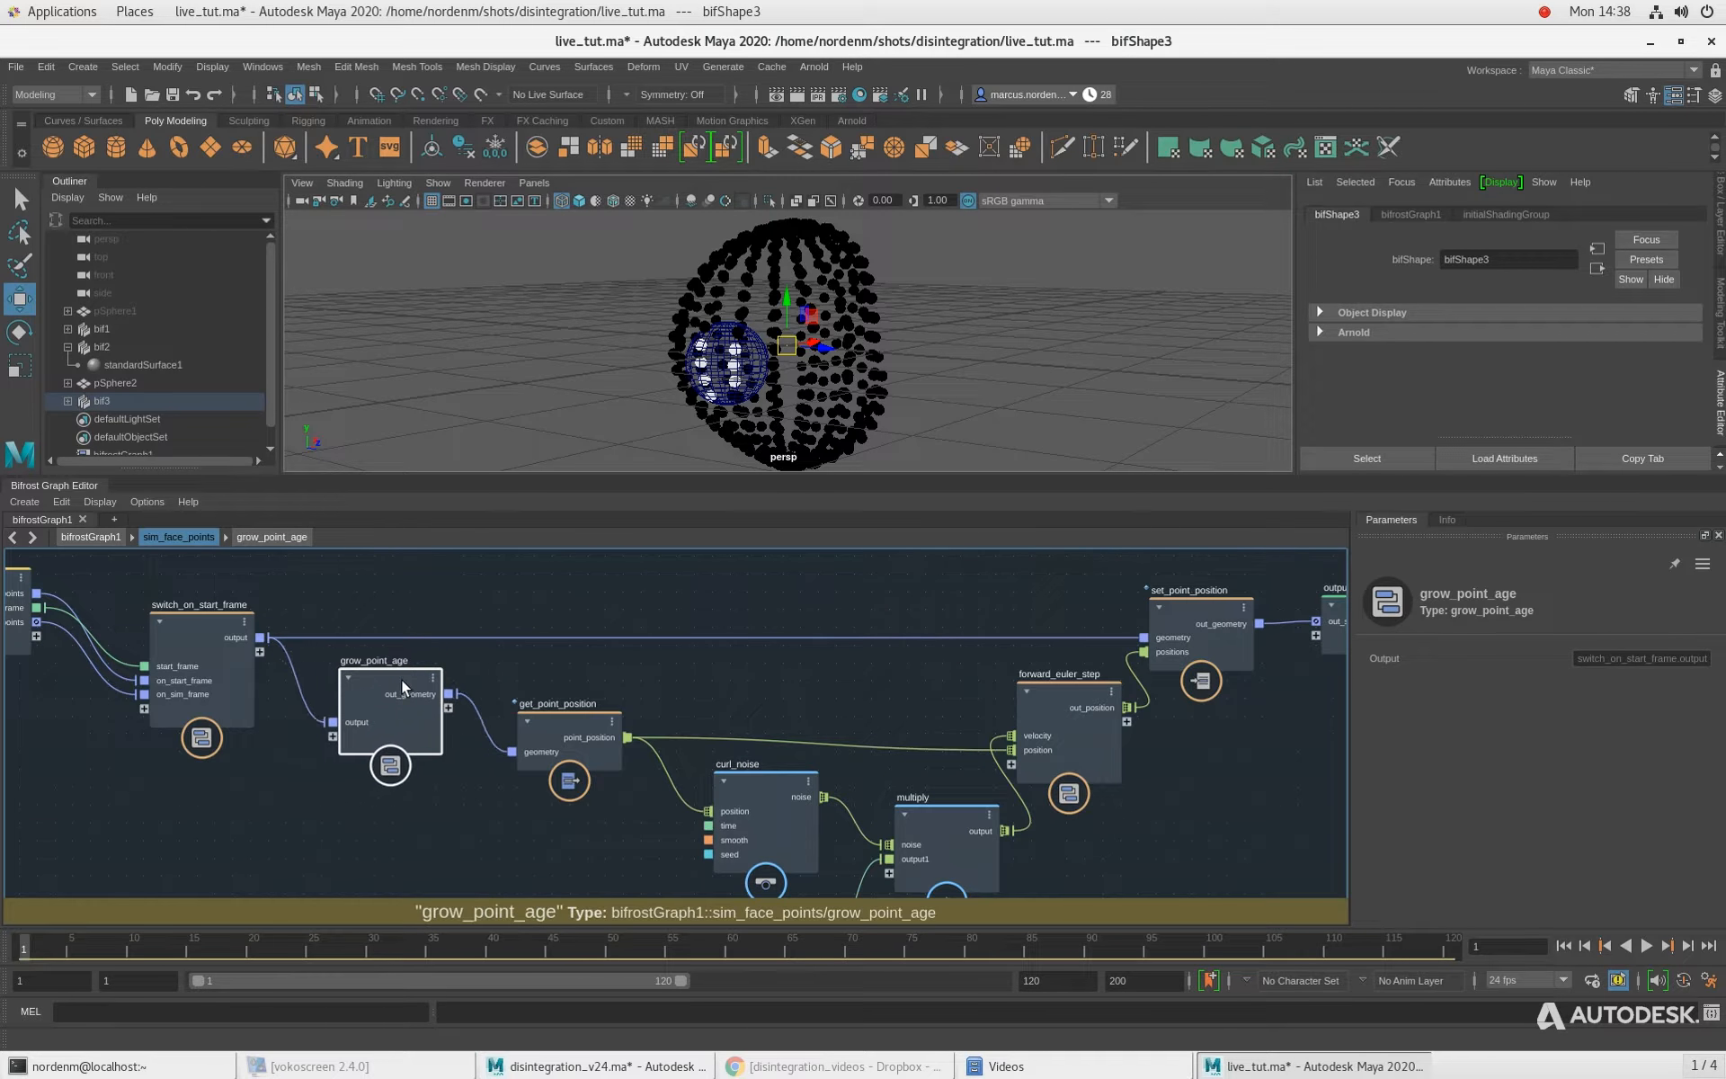
{"action": "left_click", "coordinate": [570, 716]}
{"action": "middle_click_drag", "start_coordinate": [829, 731], "coordinate": [771, 667]}
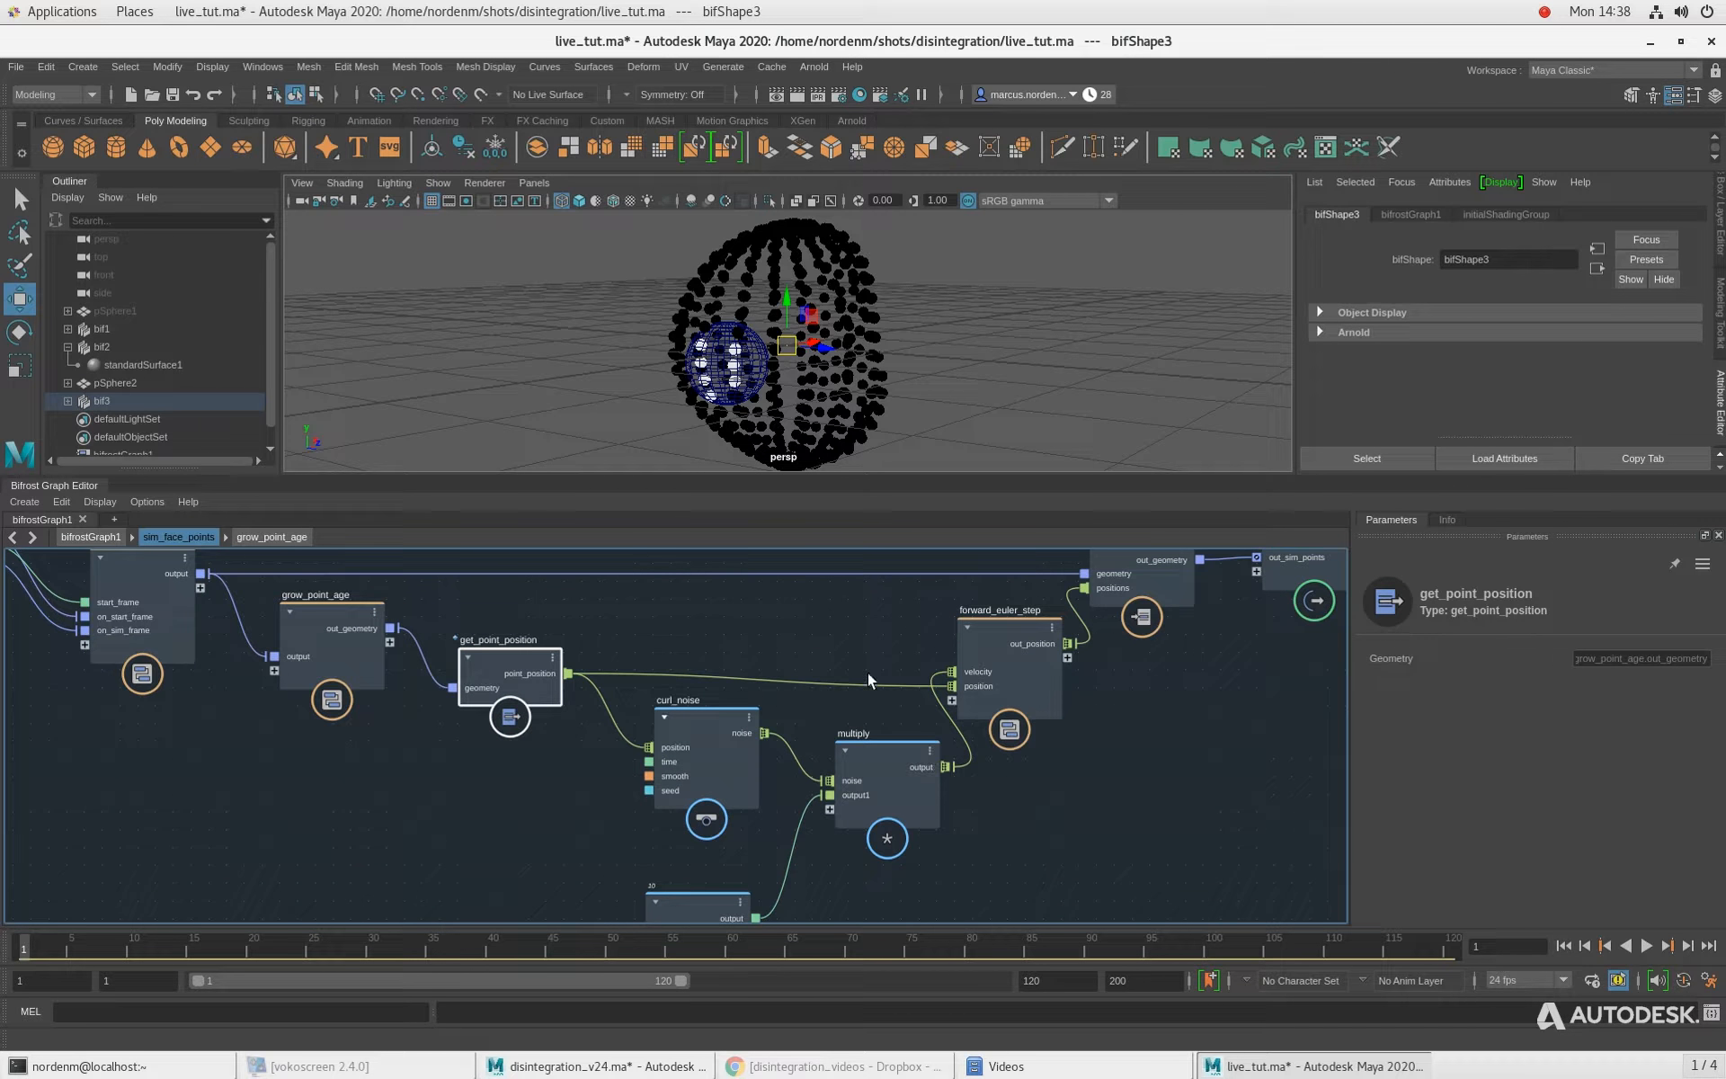
{"action": "middle_click_drag", "start_coordinate": [874, 640], "coordinate": [843, 694]}
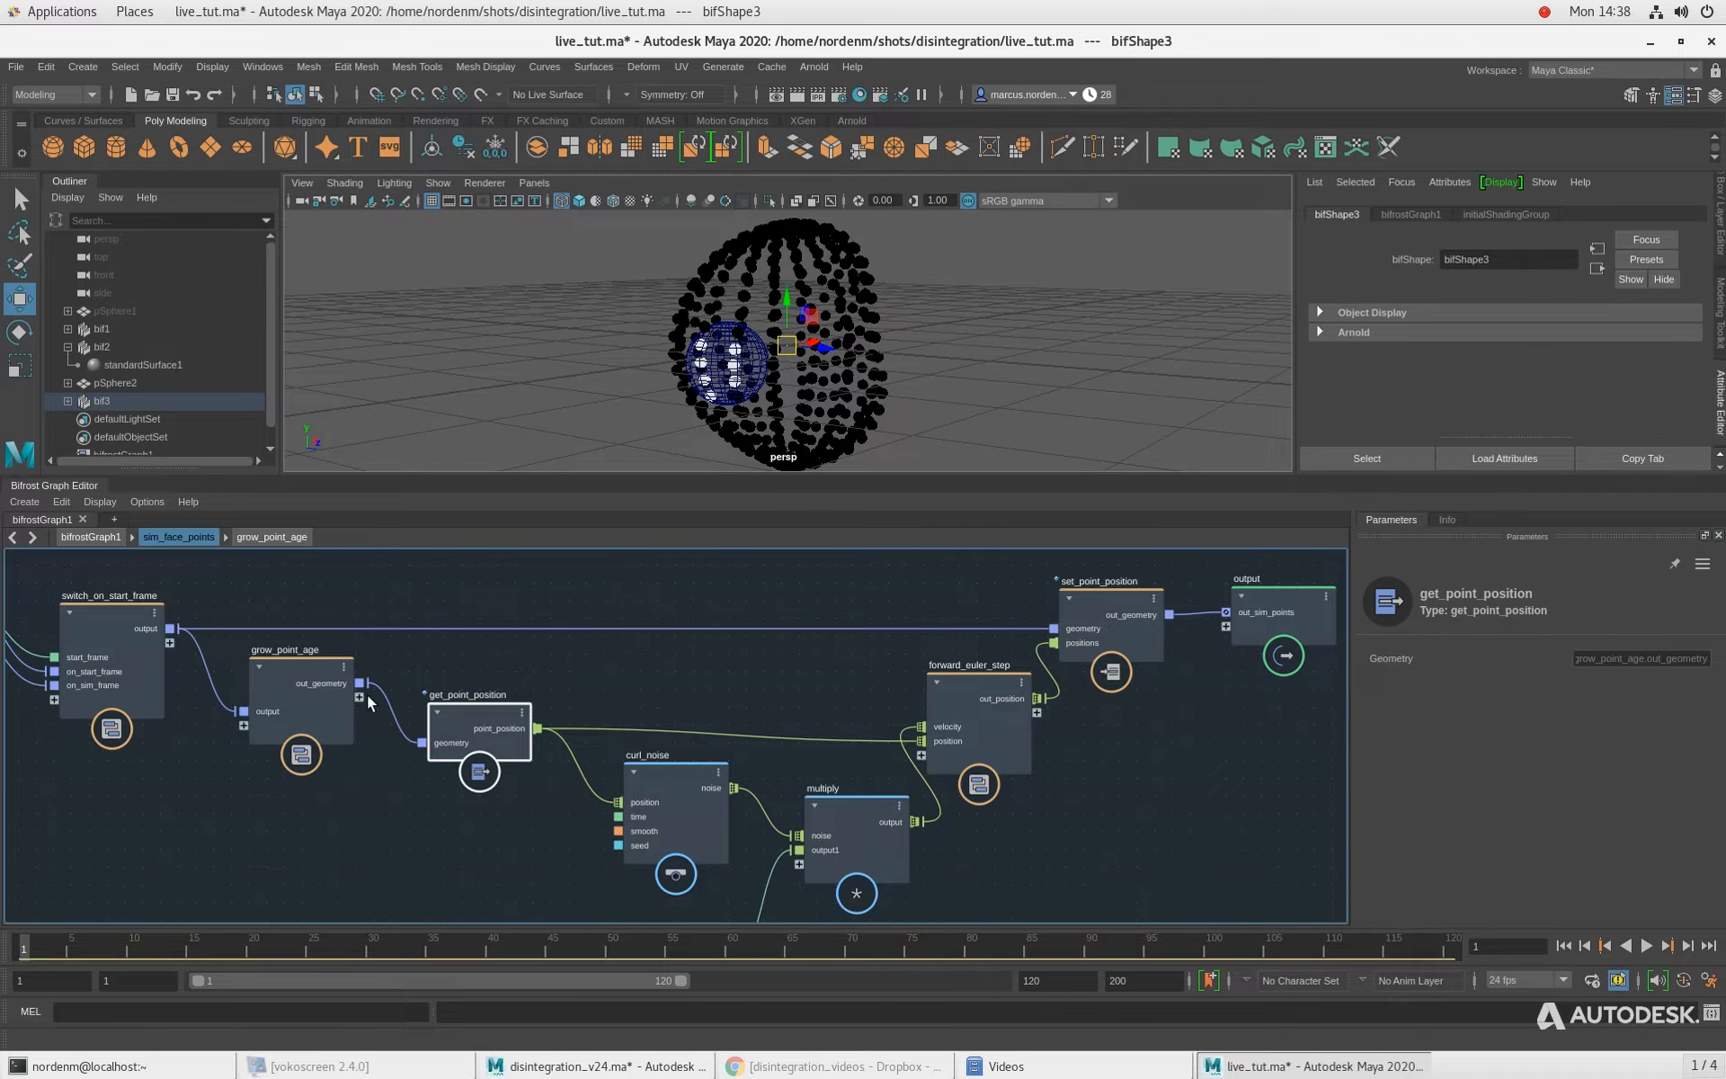
Step: Connect grow_point_age's out_geometry to set_point_position's geometry and line up grow_point_age with switch_on_start_frame
{"action": "left_click_drag", "start_coordinate": [364, 688], "coordinate": [1066, 630]}
{"action": "left_click_drag", "start_coordinate": [283, 663], "coordinate": [296, 612]}
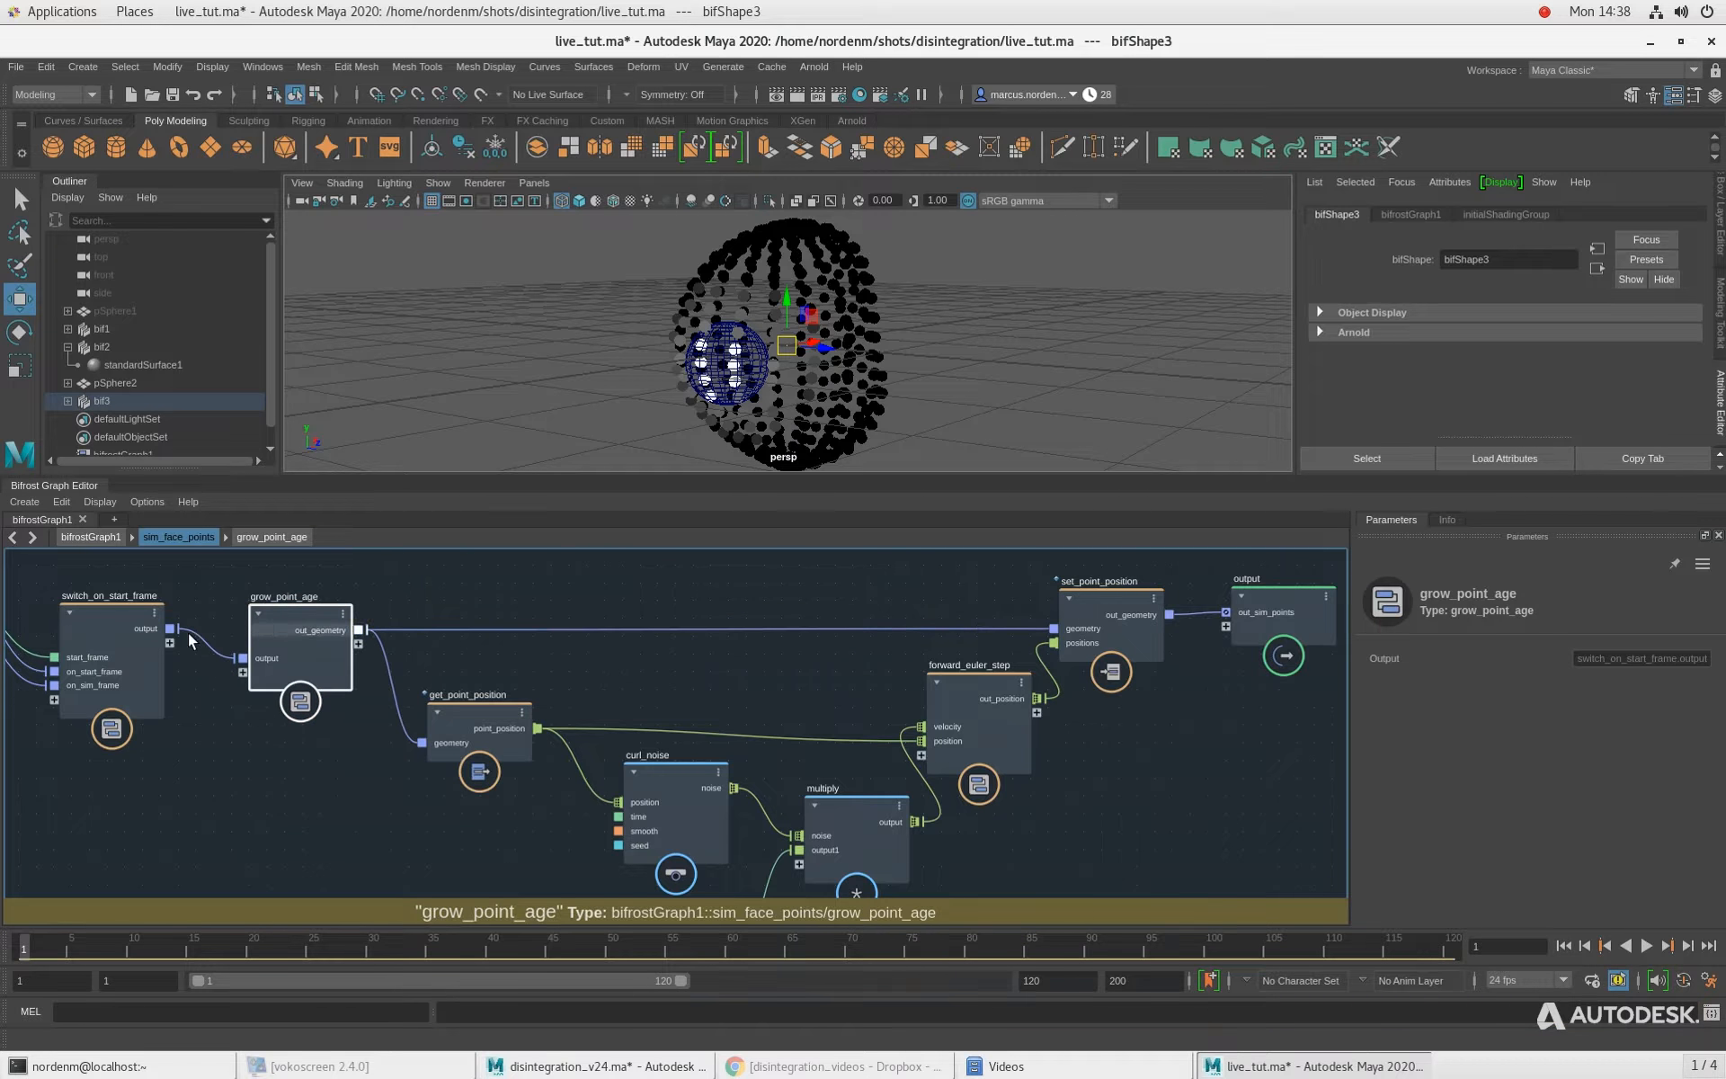
{"action": "left_click", "coordinate": [94, 626]}
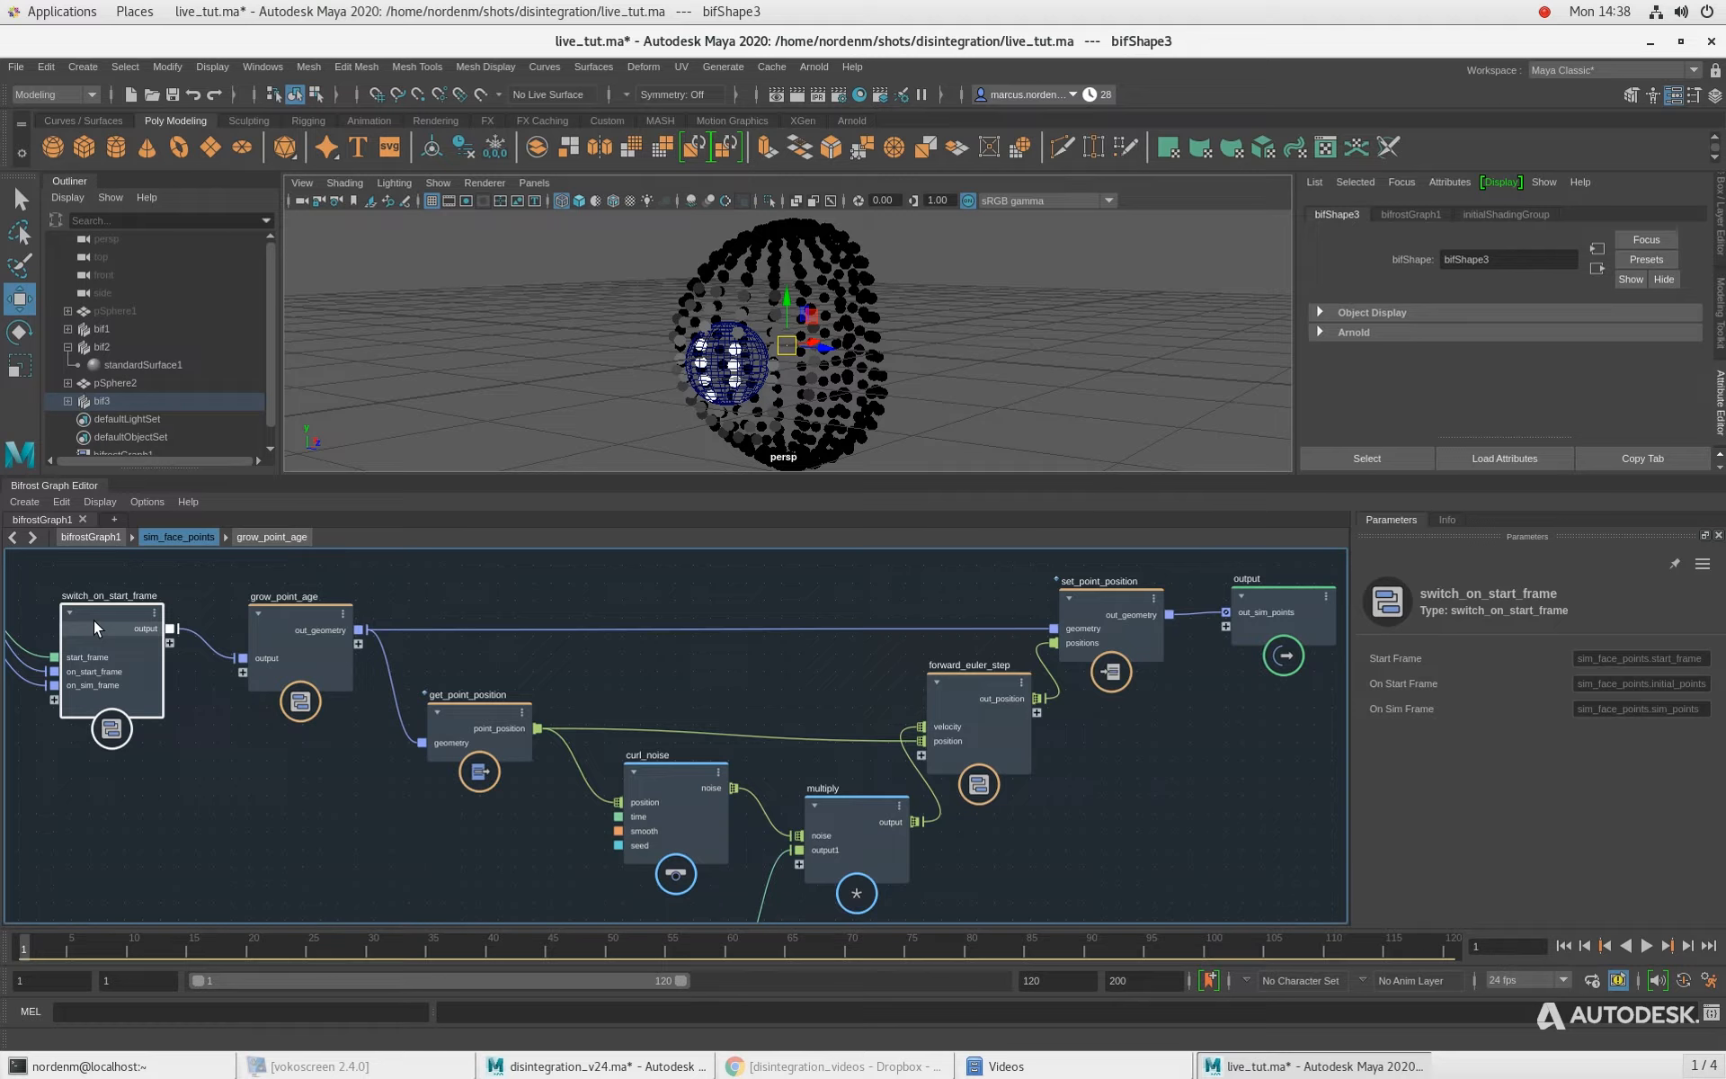
{"action": "left_click", "coordinate": [298, 608]}
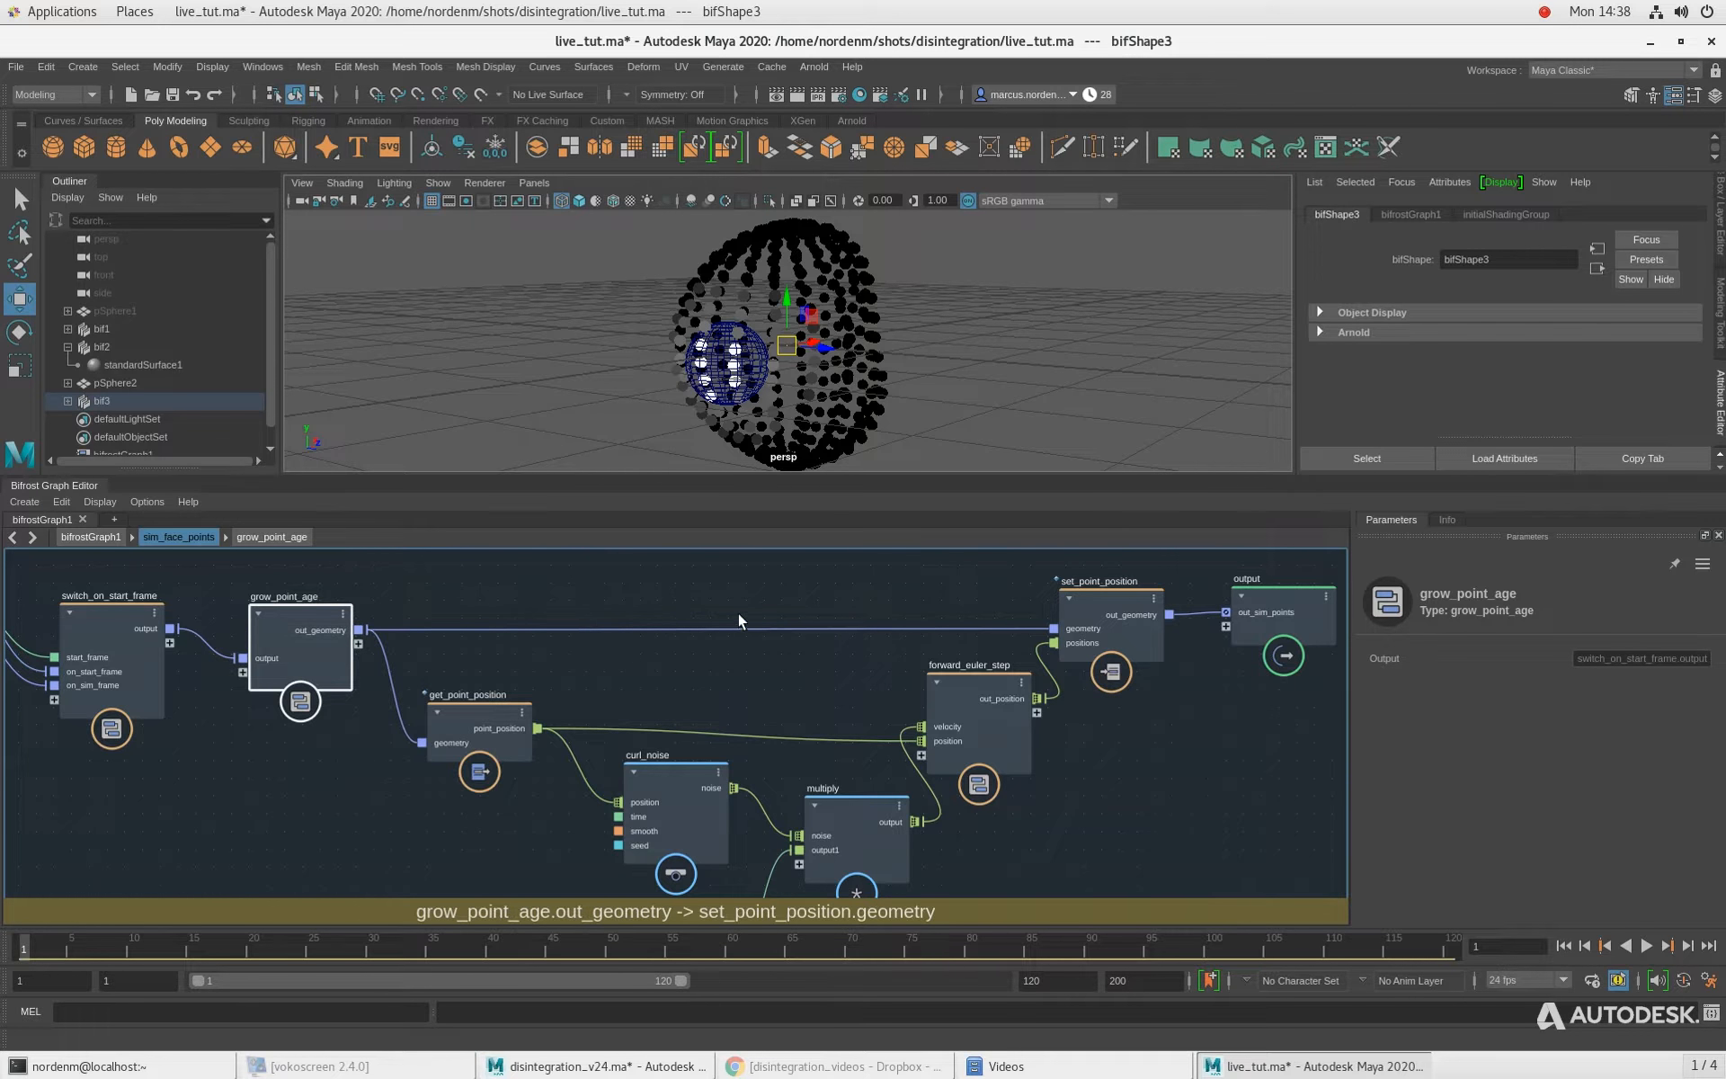
{"action": "left_click", "coordinate": [1113, 604]}
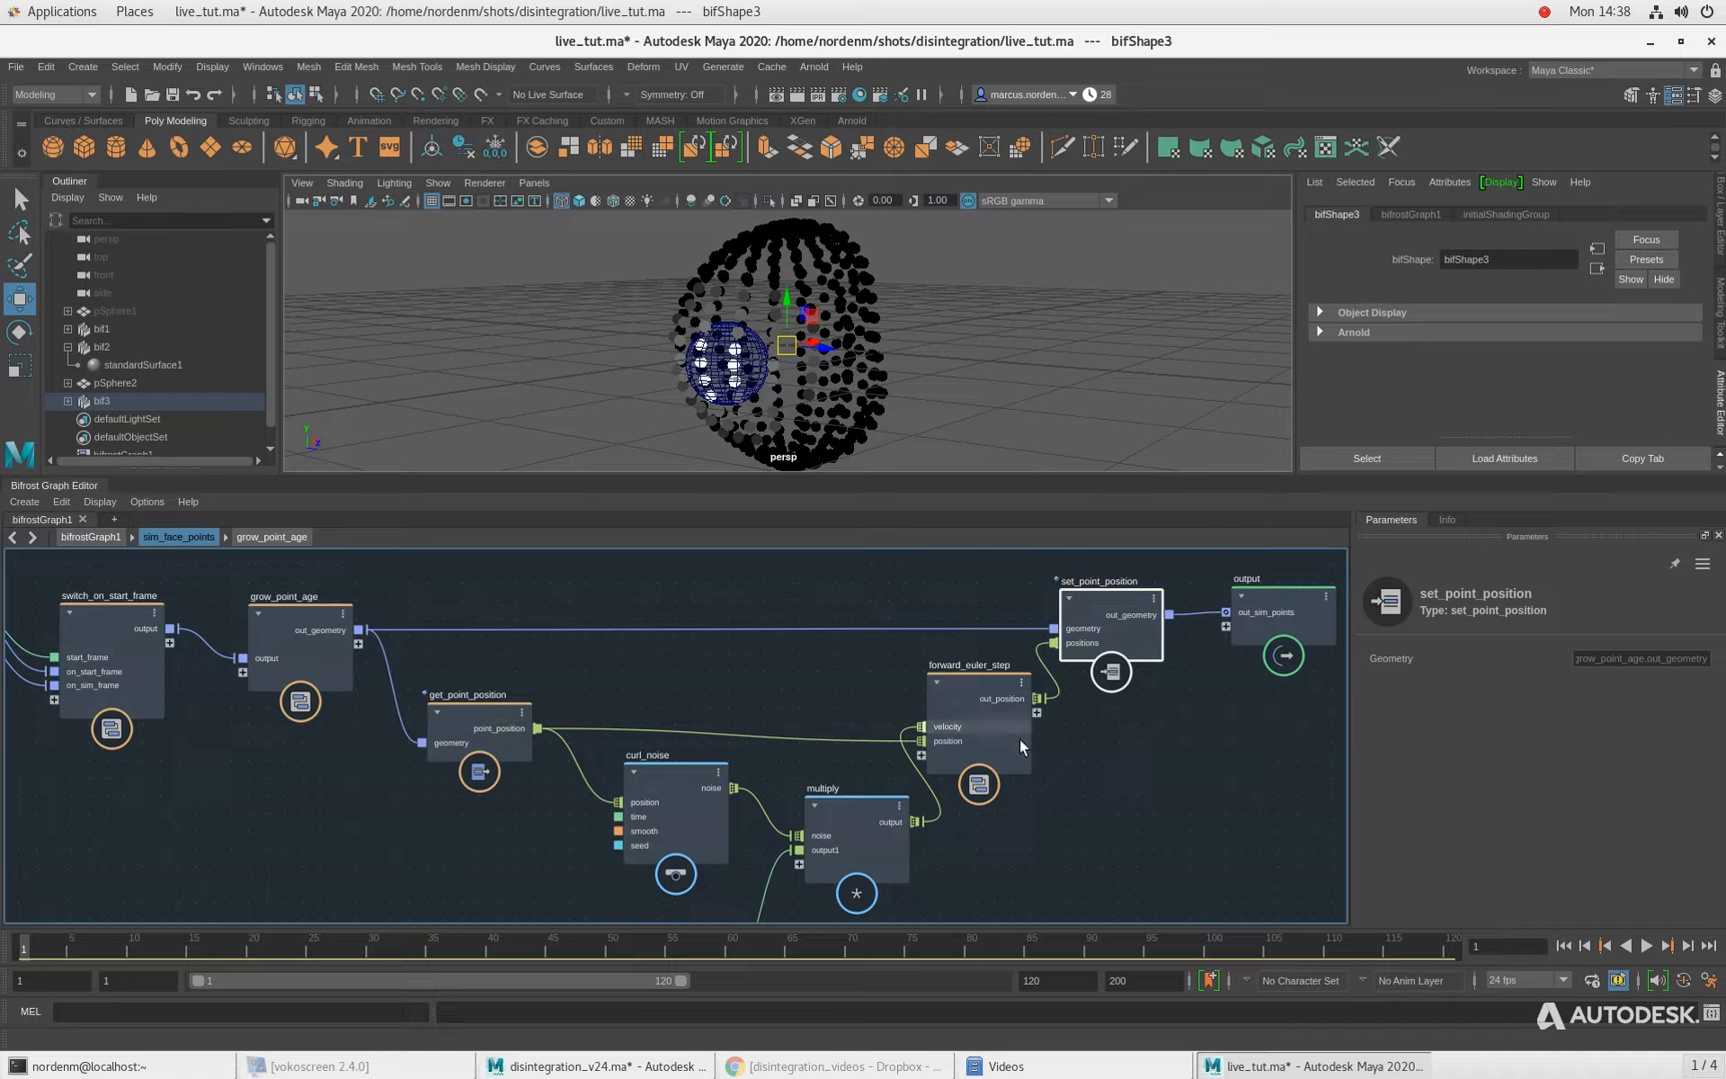
Step: Play the simulation to check how the point colours develop, returning to the first frame after each run
{"action": "left_click", "coordinate": [1647, 946]}
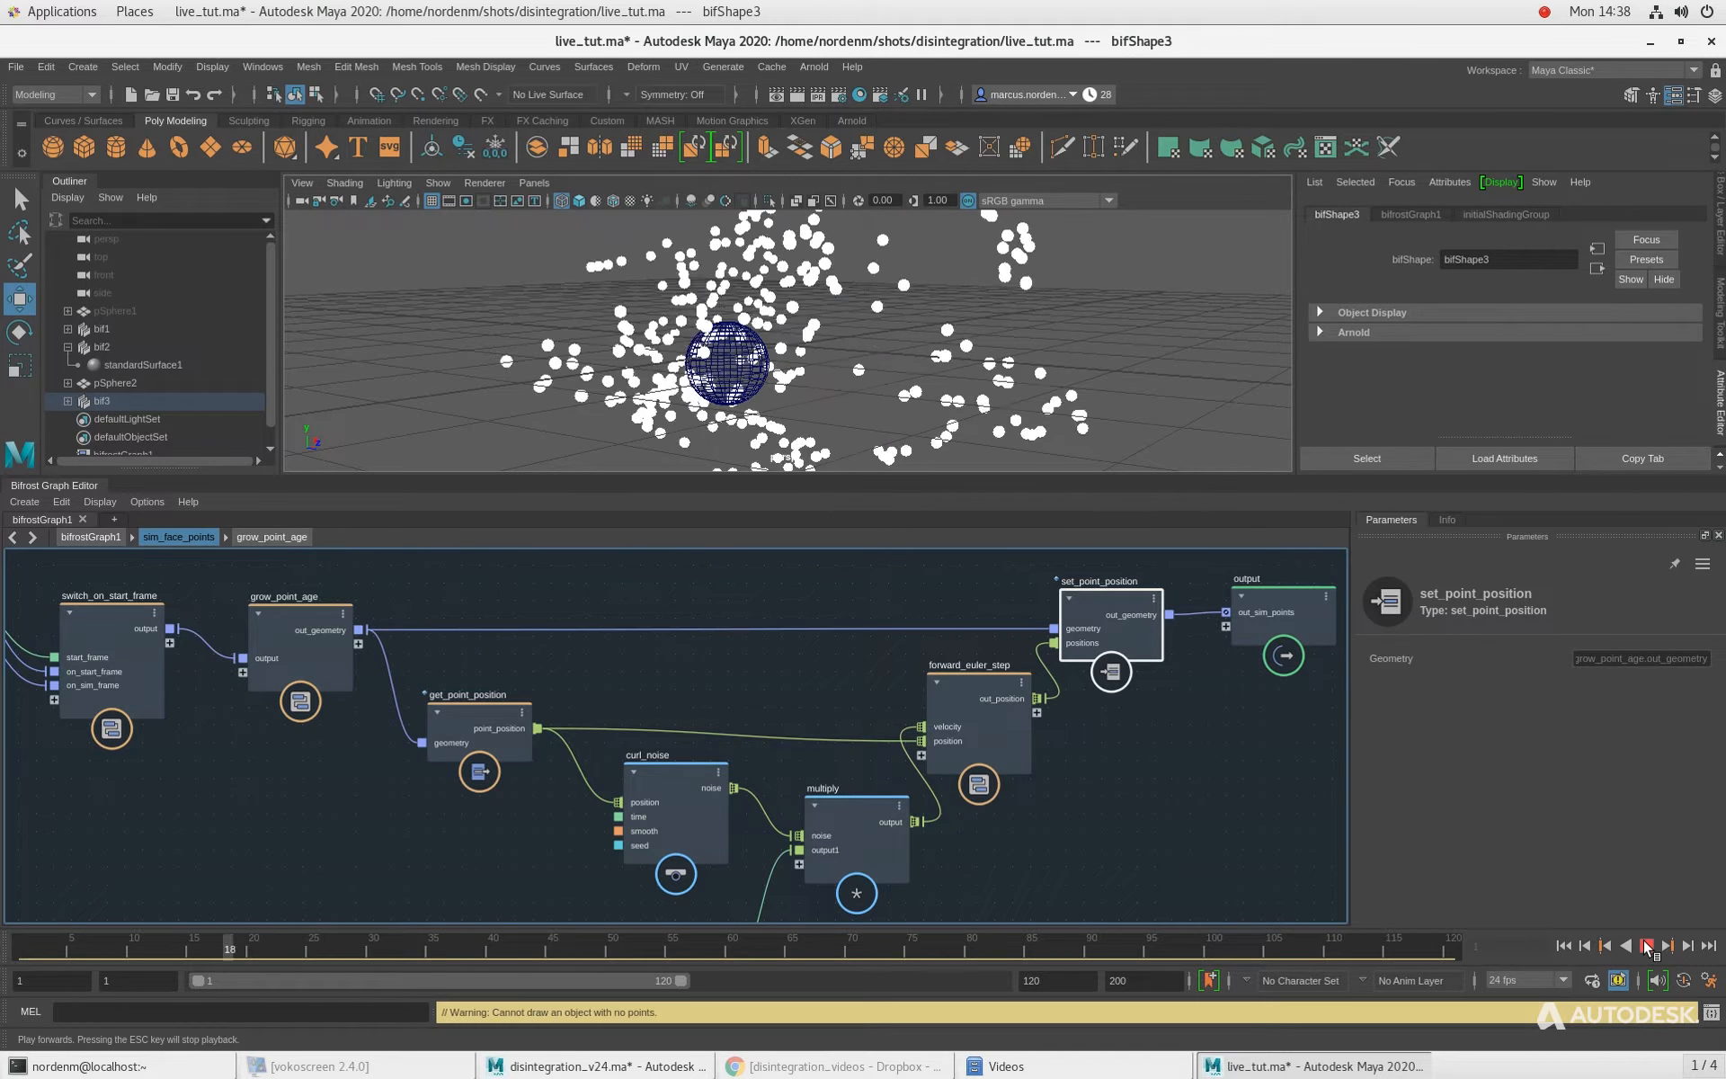
{"action": "left_click", "coordinate": [1647, 946]}
{"action": "key", "text": "ctrl+z"}
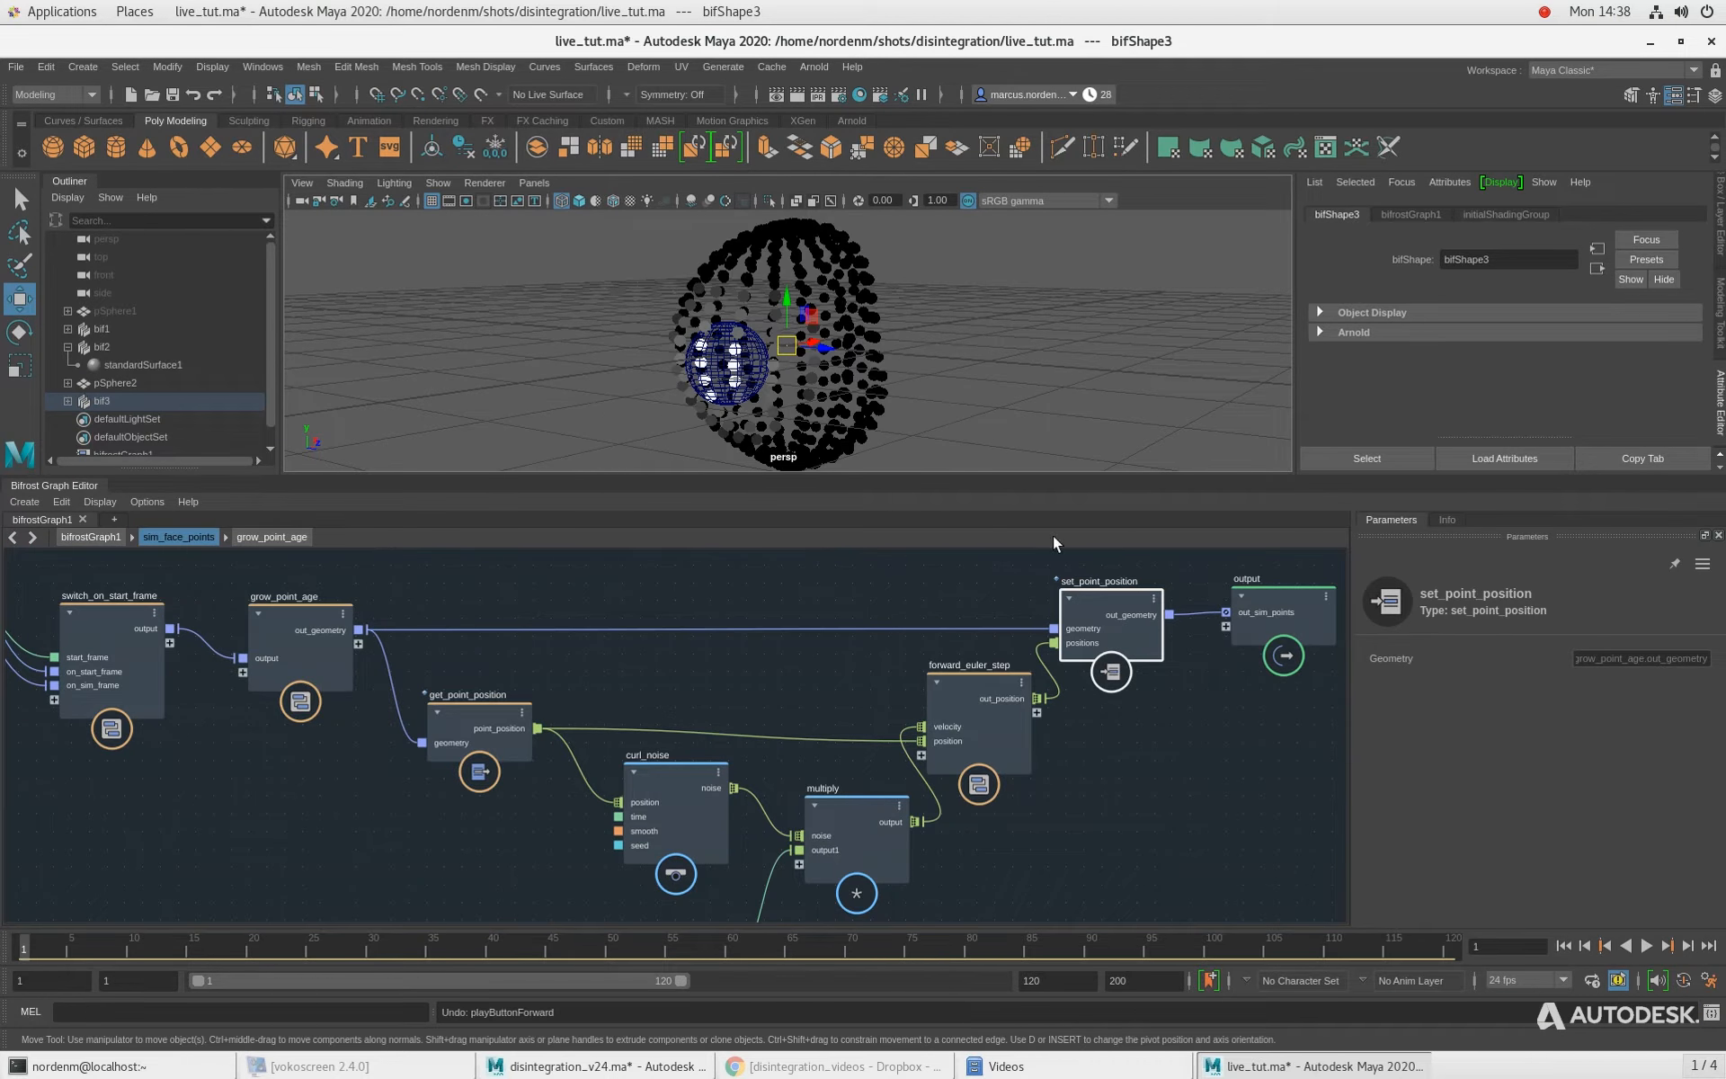
{"action": "left_click", "coordinate": [1564, 949]}
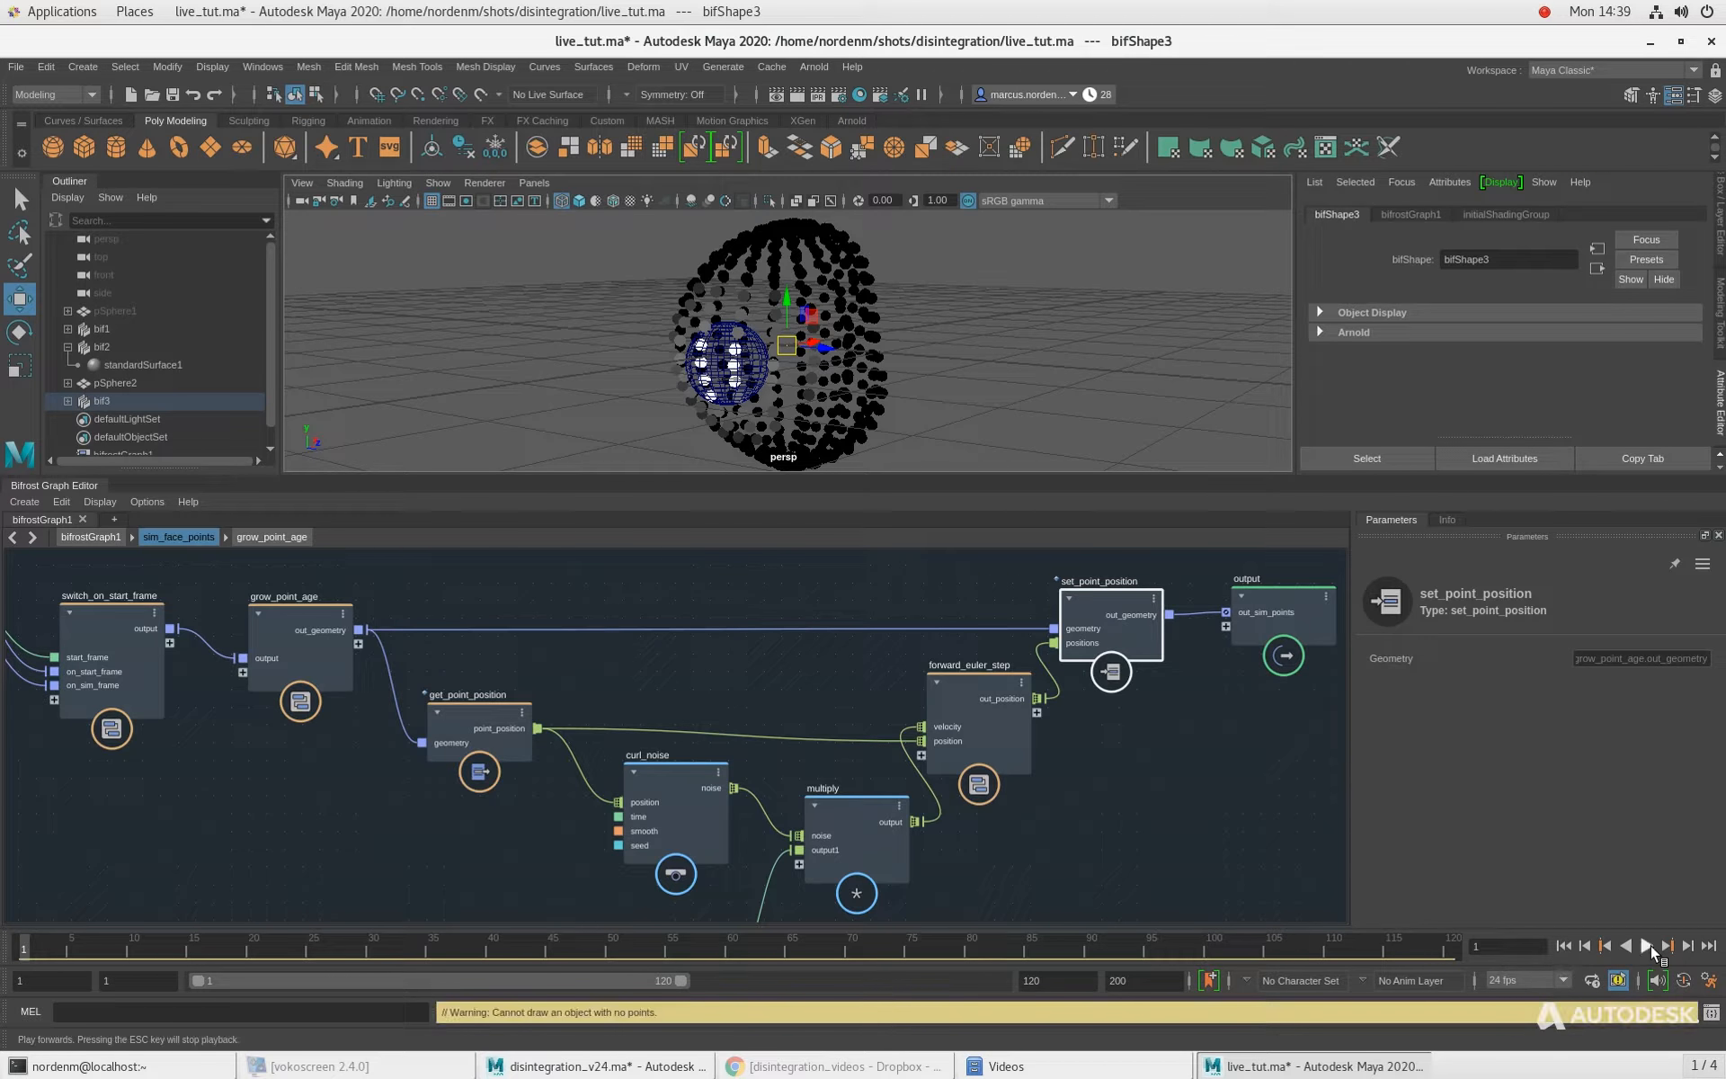
{"action": "left_click", "coordinate": [1643, 946]}
{"action": "left_click", "coordinate": [1564, 945]}
Step: Step the simulation forward frame by frame past frame 12 to examine the age spreading, and return to the first frame
{"action": "left_click_drag", "start_coordinate": [683, 353], "coordinate": [645, 344], "text": "alt"}
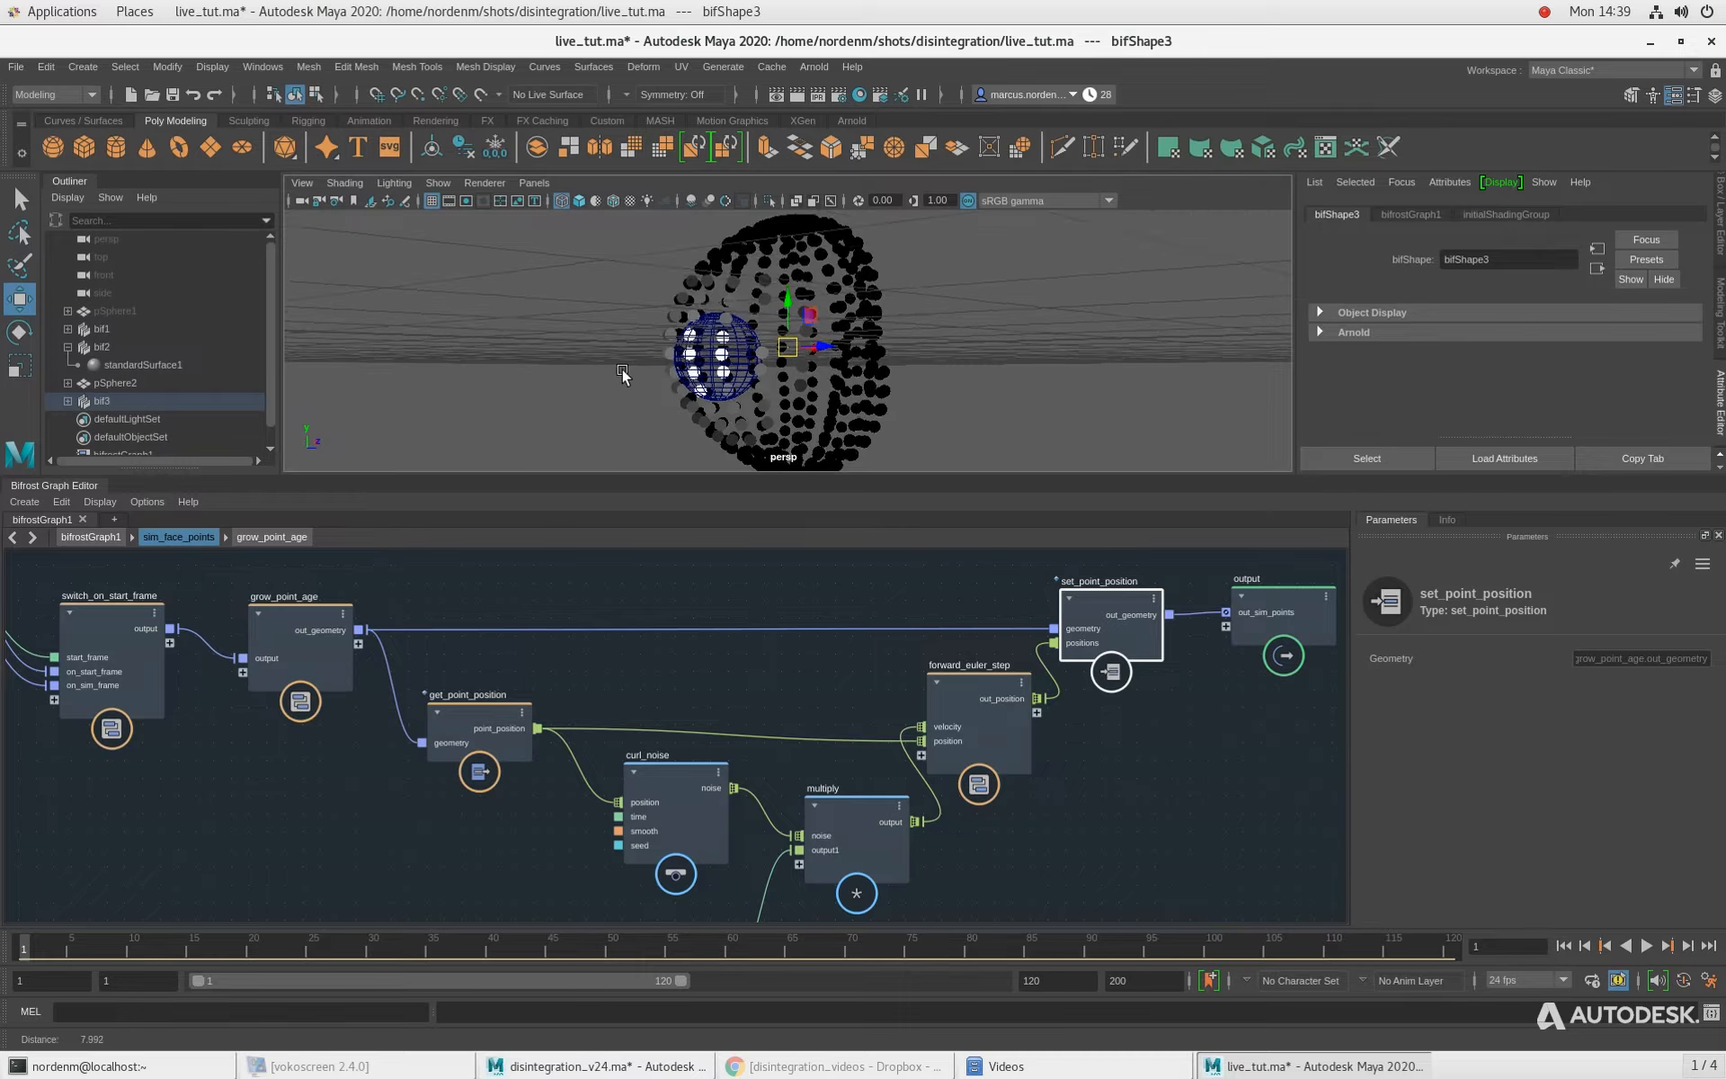
{"action": "right_click_drag", "start_coordinate": [623, 377], "coordinate": [661, 285], "text": "alt"}
{"action": "right_click_drag", "start_coordinate": [586, 382], "coordinate": [431, 336], "text": "alt"}
{"action": "left_click_drag", "start_coordinate": [431, 336], "coordinate": [400, 355], "text": "alt"}
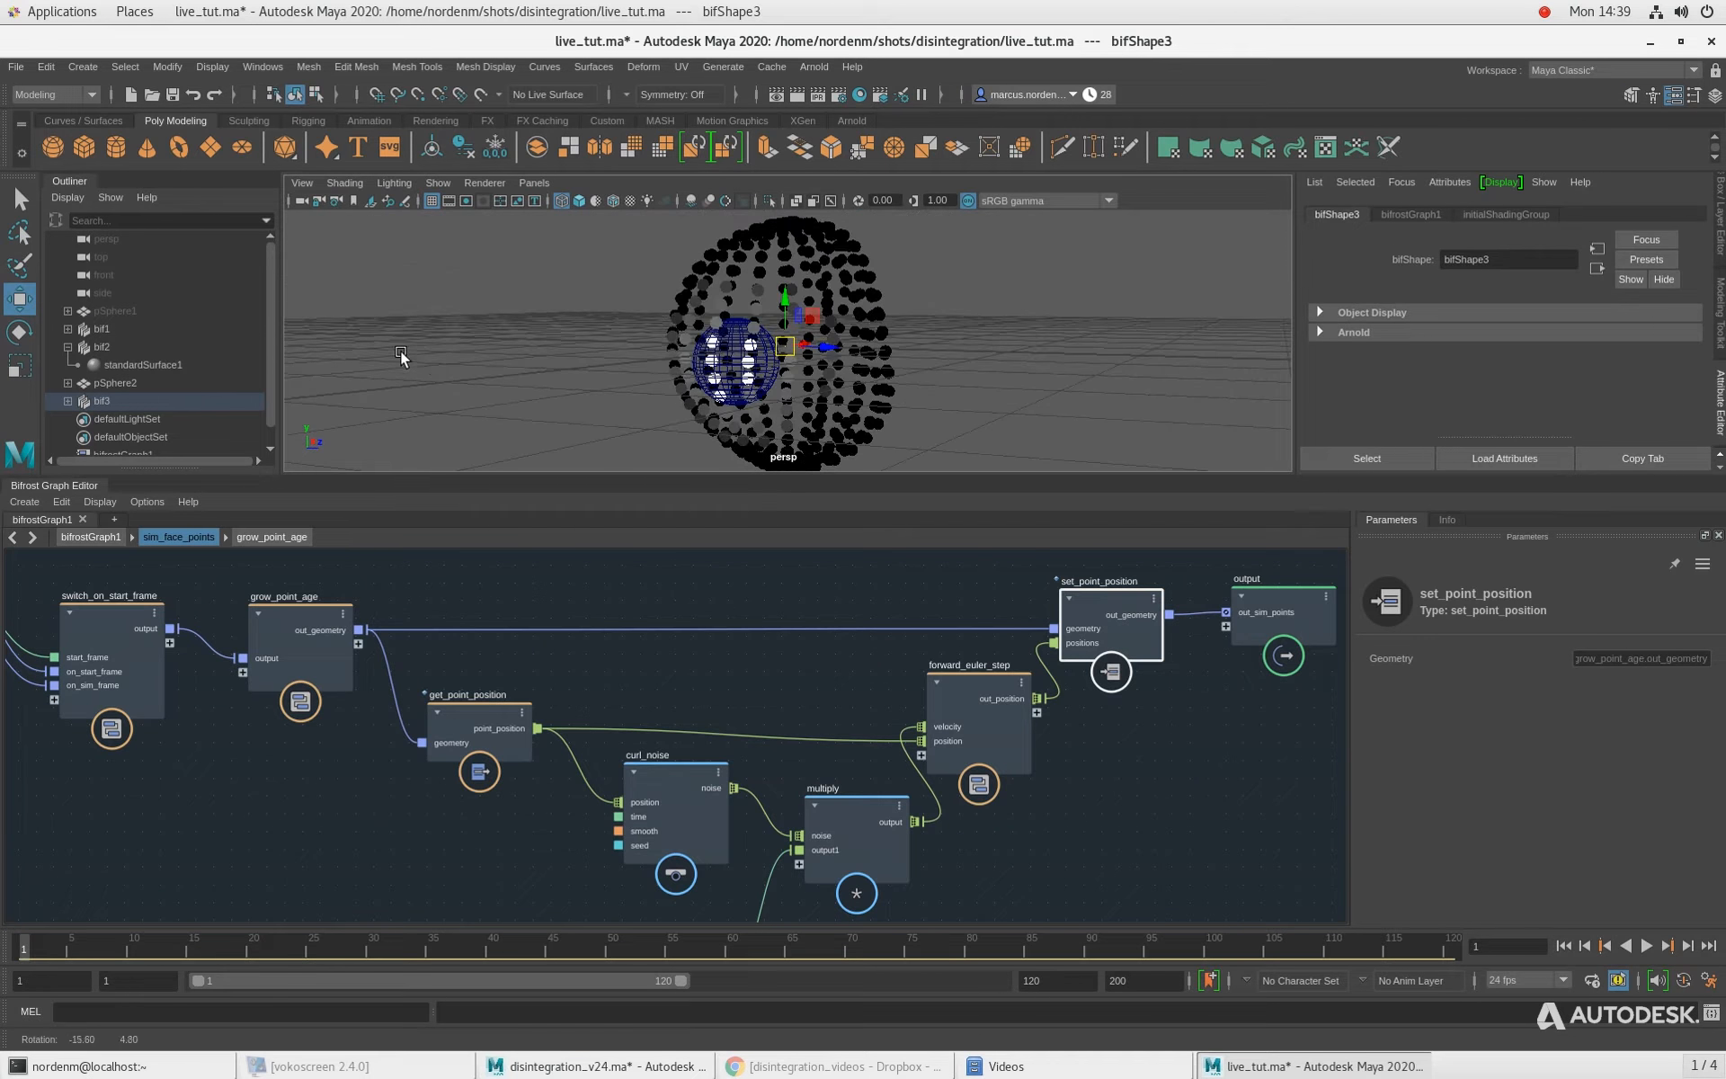
{"action": "left_click", "coordinate": [1687, 945]}
{"action": "left_click", "coordinate": [1687, 945]}
{"action": "left_click", "coordinate": [1687, 945]}
{"action": "left_click", "coordinate": [1687, 946]}
{"action": "left_click", "coordinate": [1688, 945]}
{"action": "left_click", "coordinate": [1688, 946]}
{"action": "left_click", "coordinate": [1687, 946]}
{"action": "left_click", "coordinate": [1687, 946]}
{"action": "left_click", "coordinate": [1688, 946]}
{"action": "left_click", "coordinate": [1688, 945]}
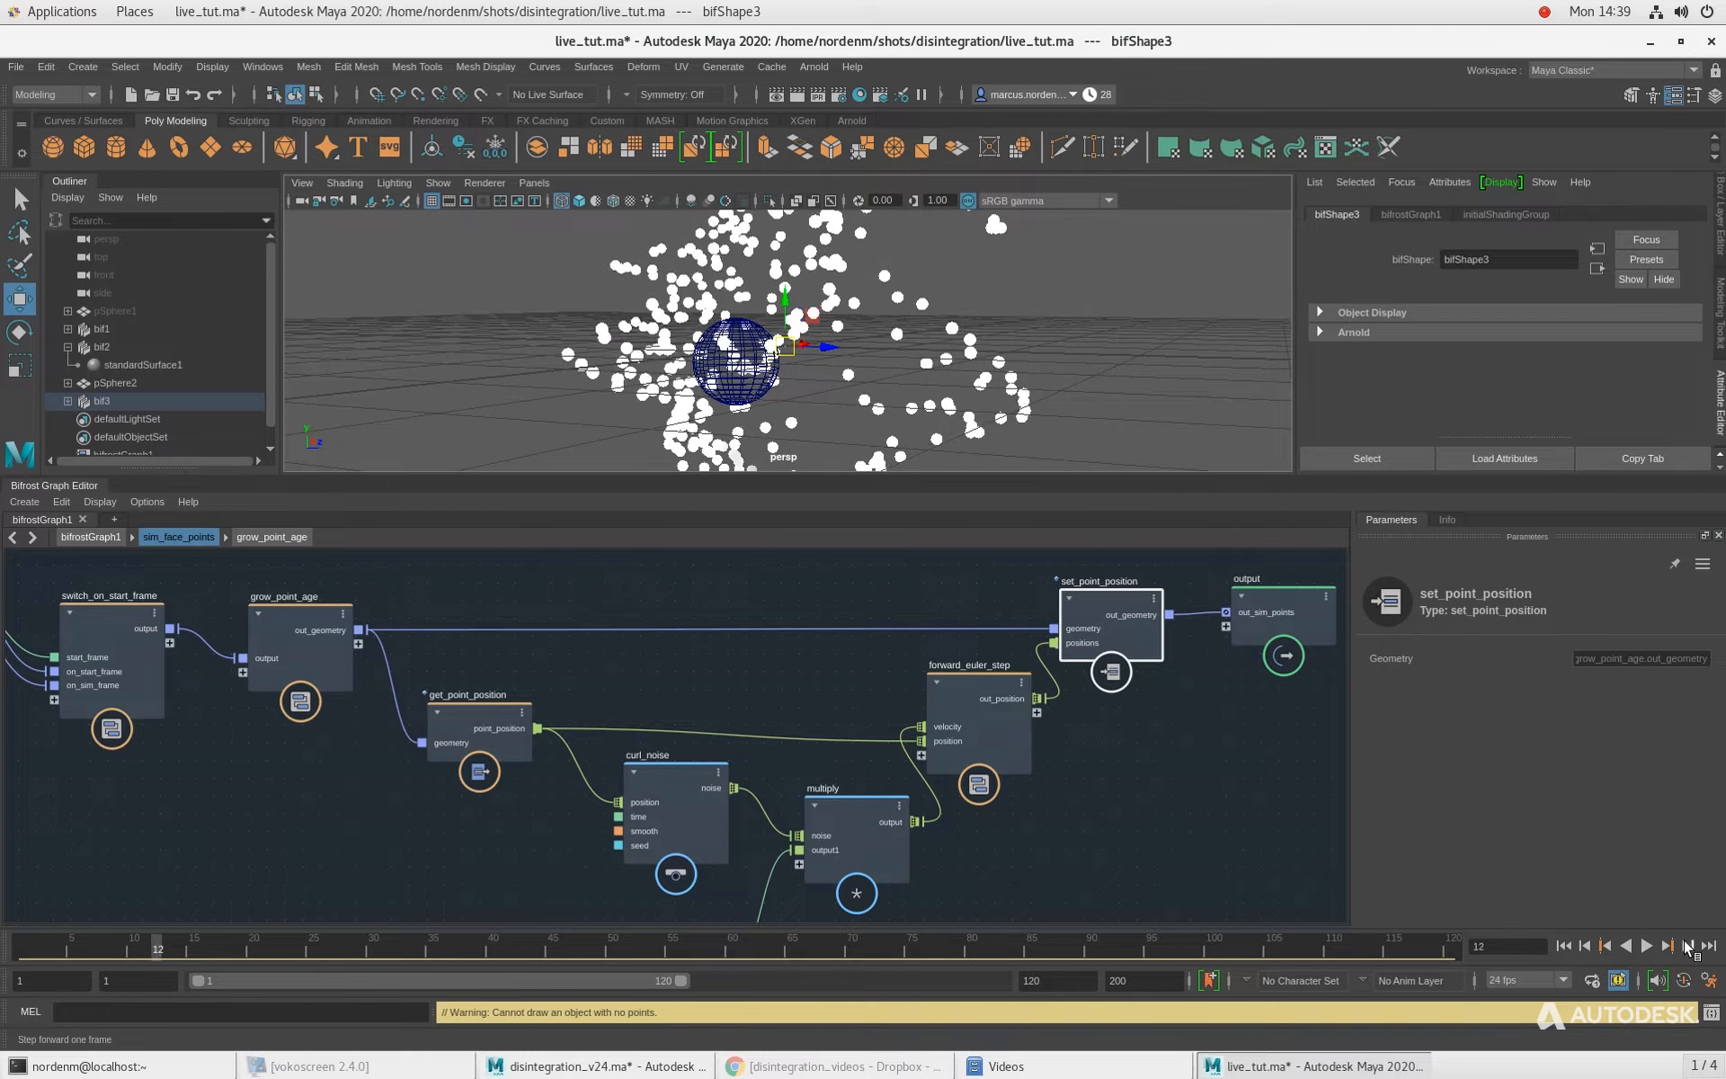
{"action": "left_click", "coordinate": [1687, 946]}
{"action": "left_click", "coordinate": [1688, 945]}
{"action": "left_click", "coordinate": [1687, 946]}
{"action": "left_click", "coordinate": [1563, 946]}
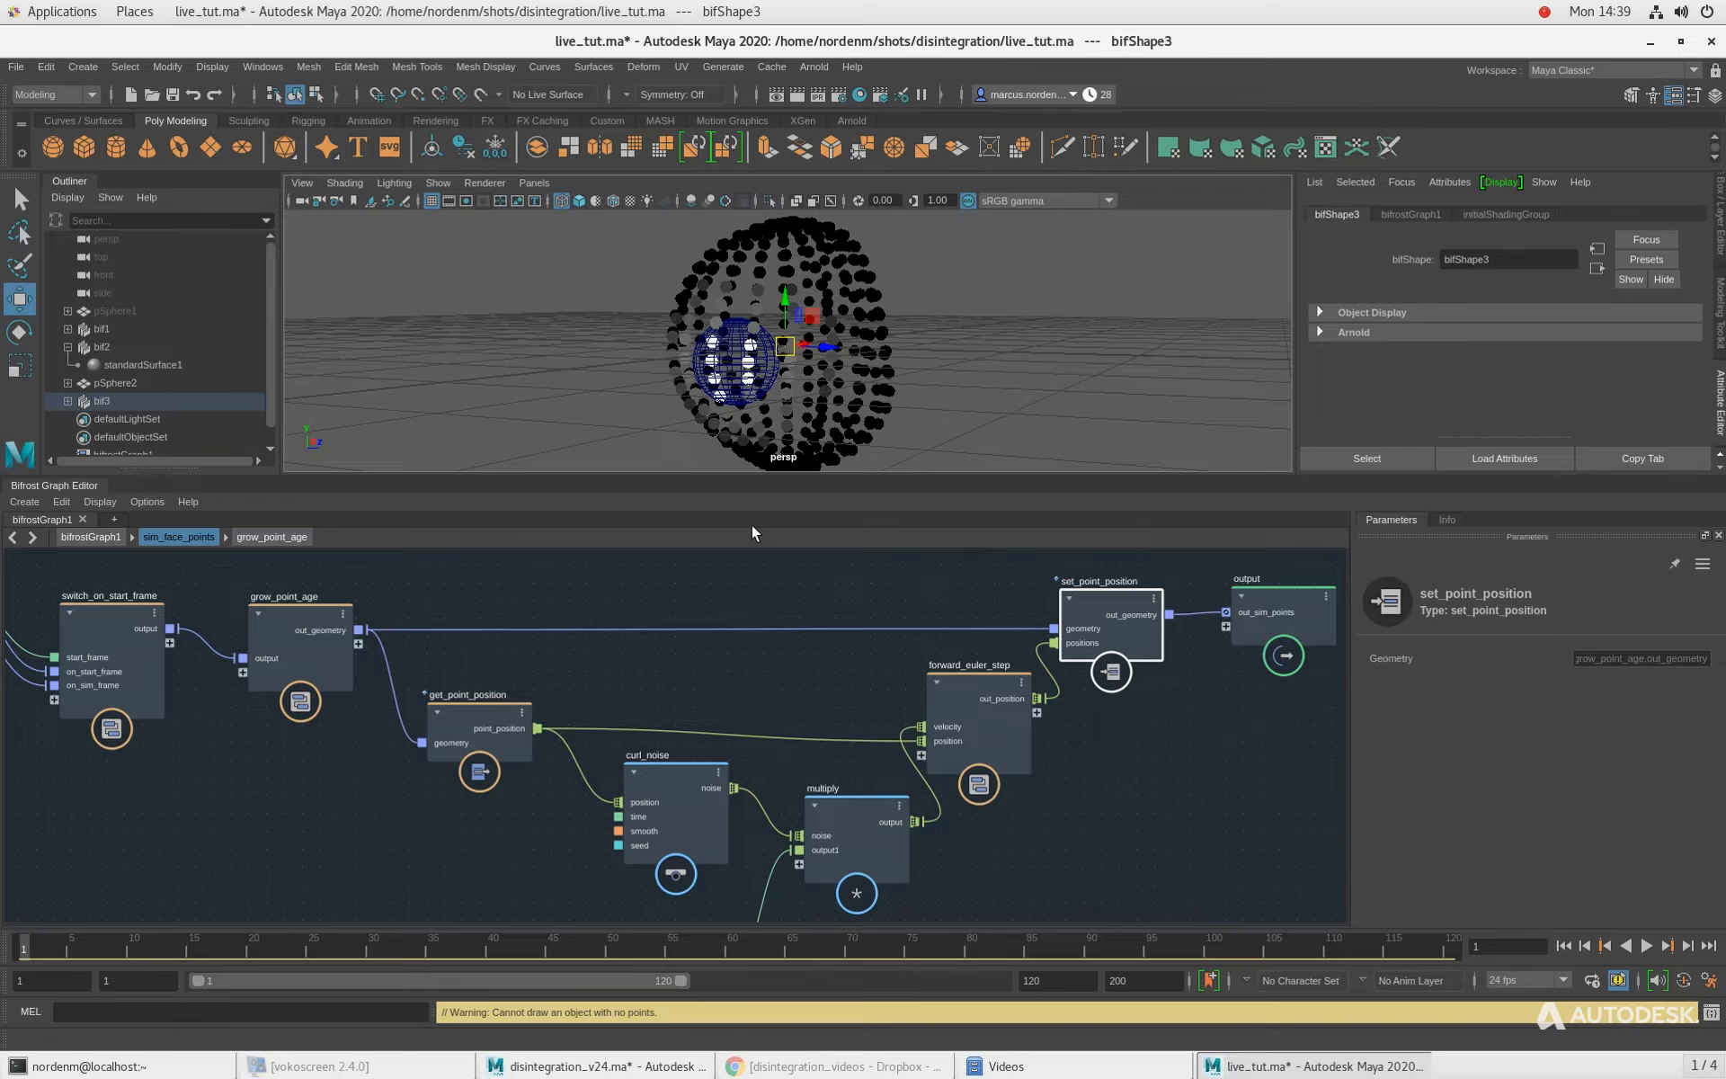
Step: Unhide pSphere1 and open the attributes of its polySphere1 history node
{"action": "left_click_drag", "start_coordinate": [647, 422], "coordinate": [510, 422], "text": "alt"}
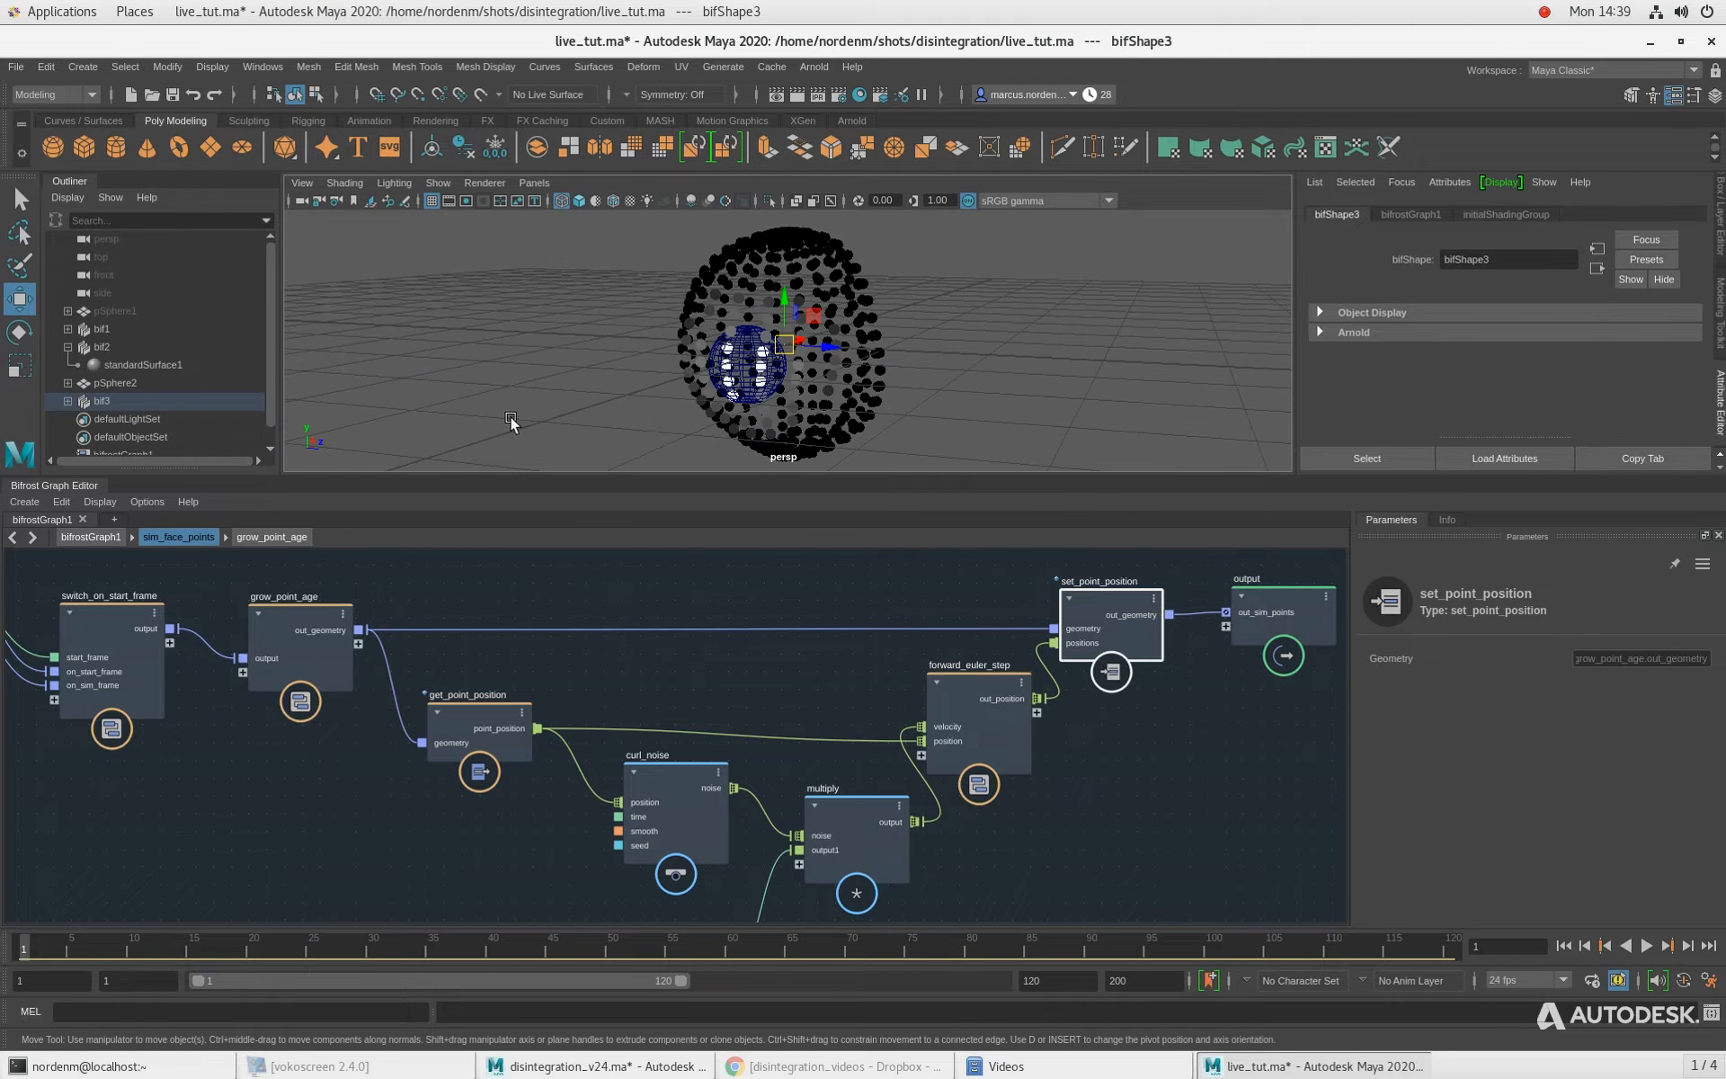
{"action": "left_click", "coordinate": [136, 312]}
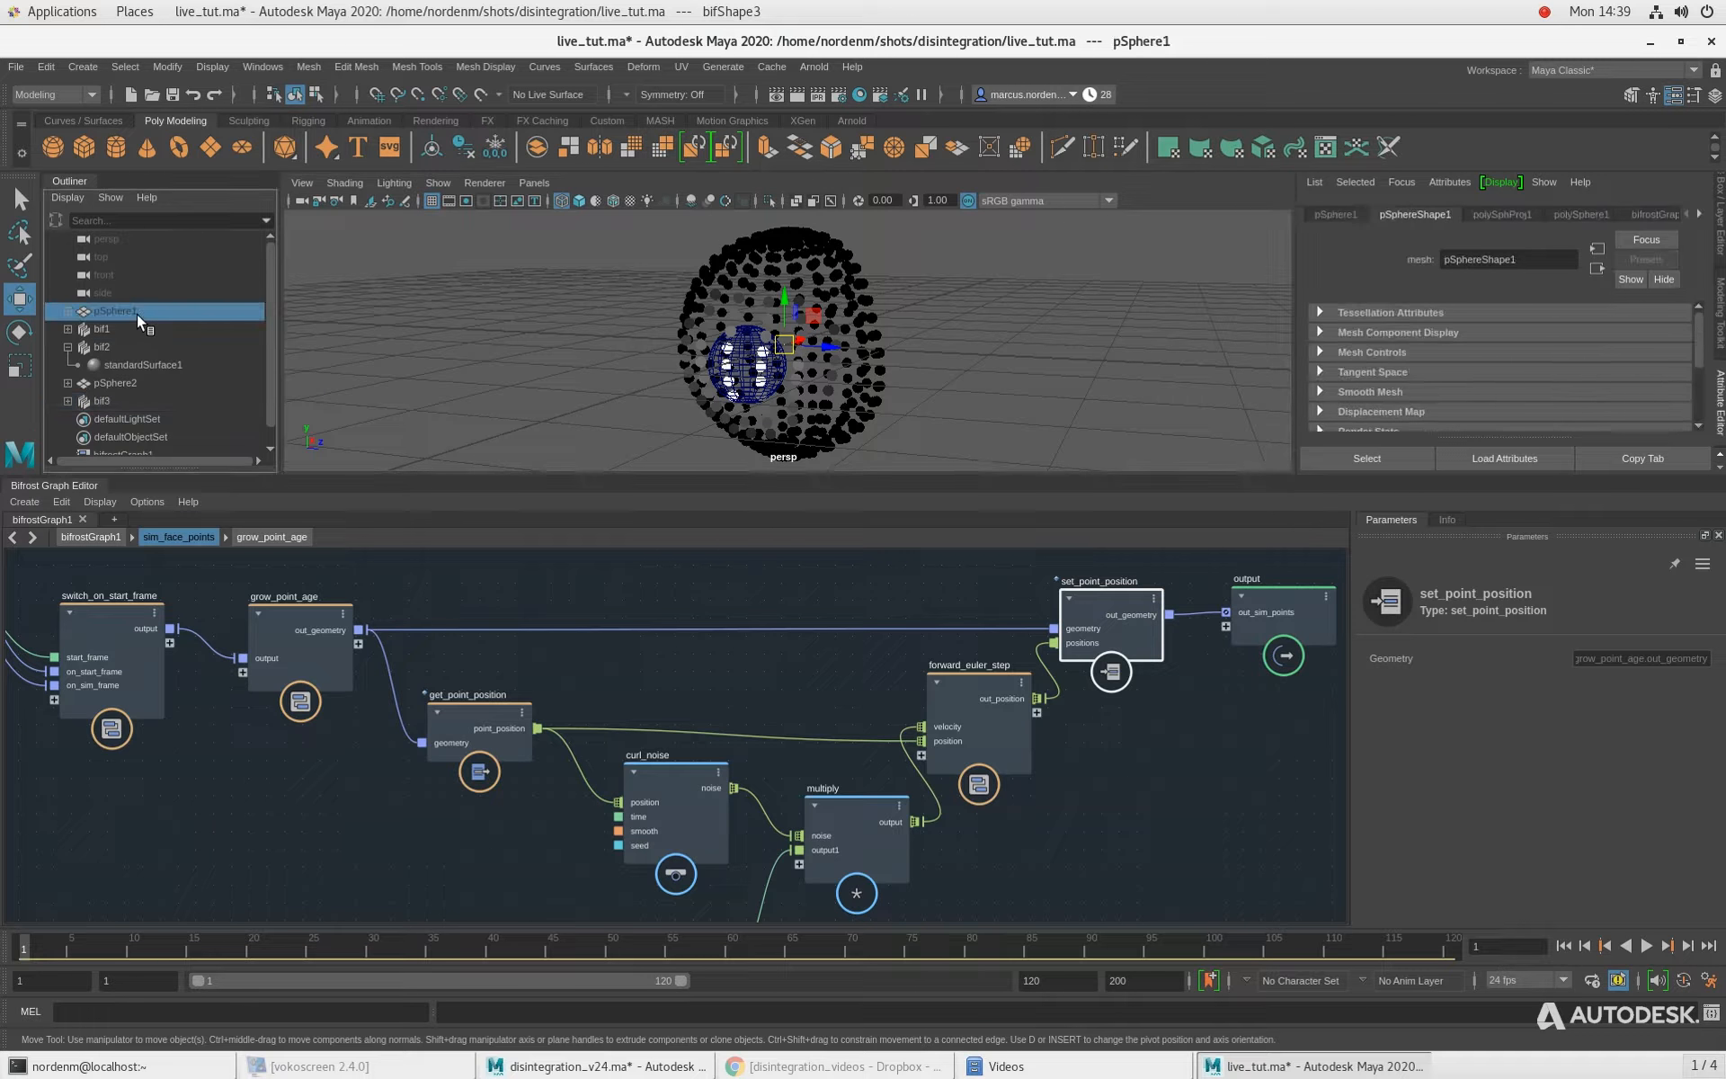
{"action": "key", "text": "shift+h"}
{"action": "left_click_drag", "start_coordinate": [705, 328], "coordinate": [669, 321], "text": "alt"}
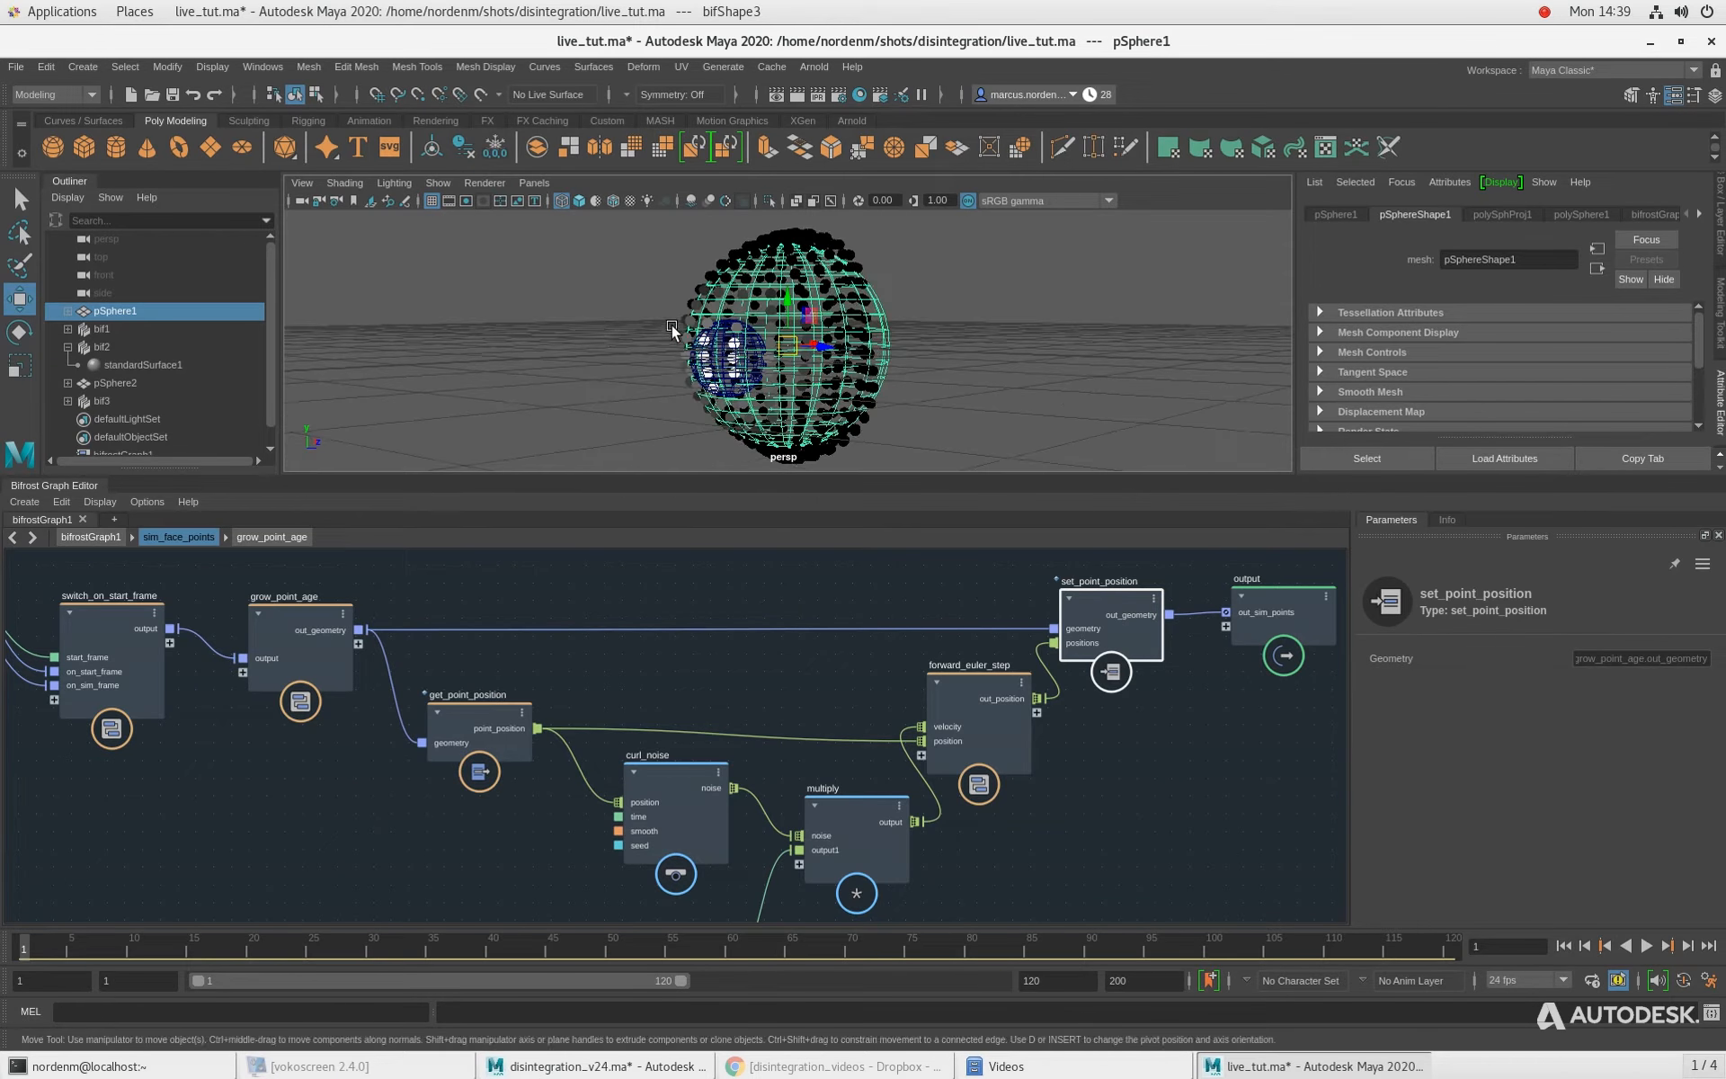
{"action": "right_click_drag", "start_coordinate": [571, 321], "coordinate": [824, 357], "text": "alt"}
{"action": "left_click_drag", "start_coordinate": [826, 361], "coordinate": [1061, 276], "text": "alt"}
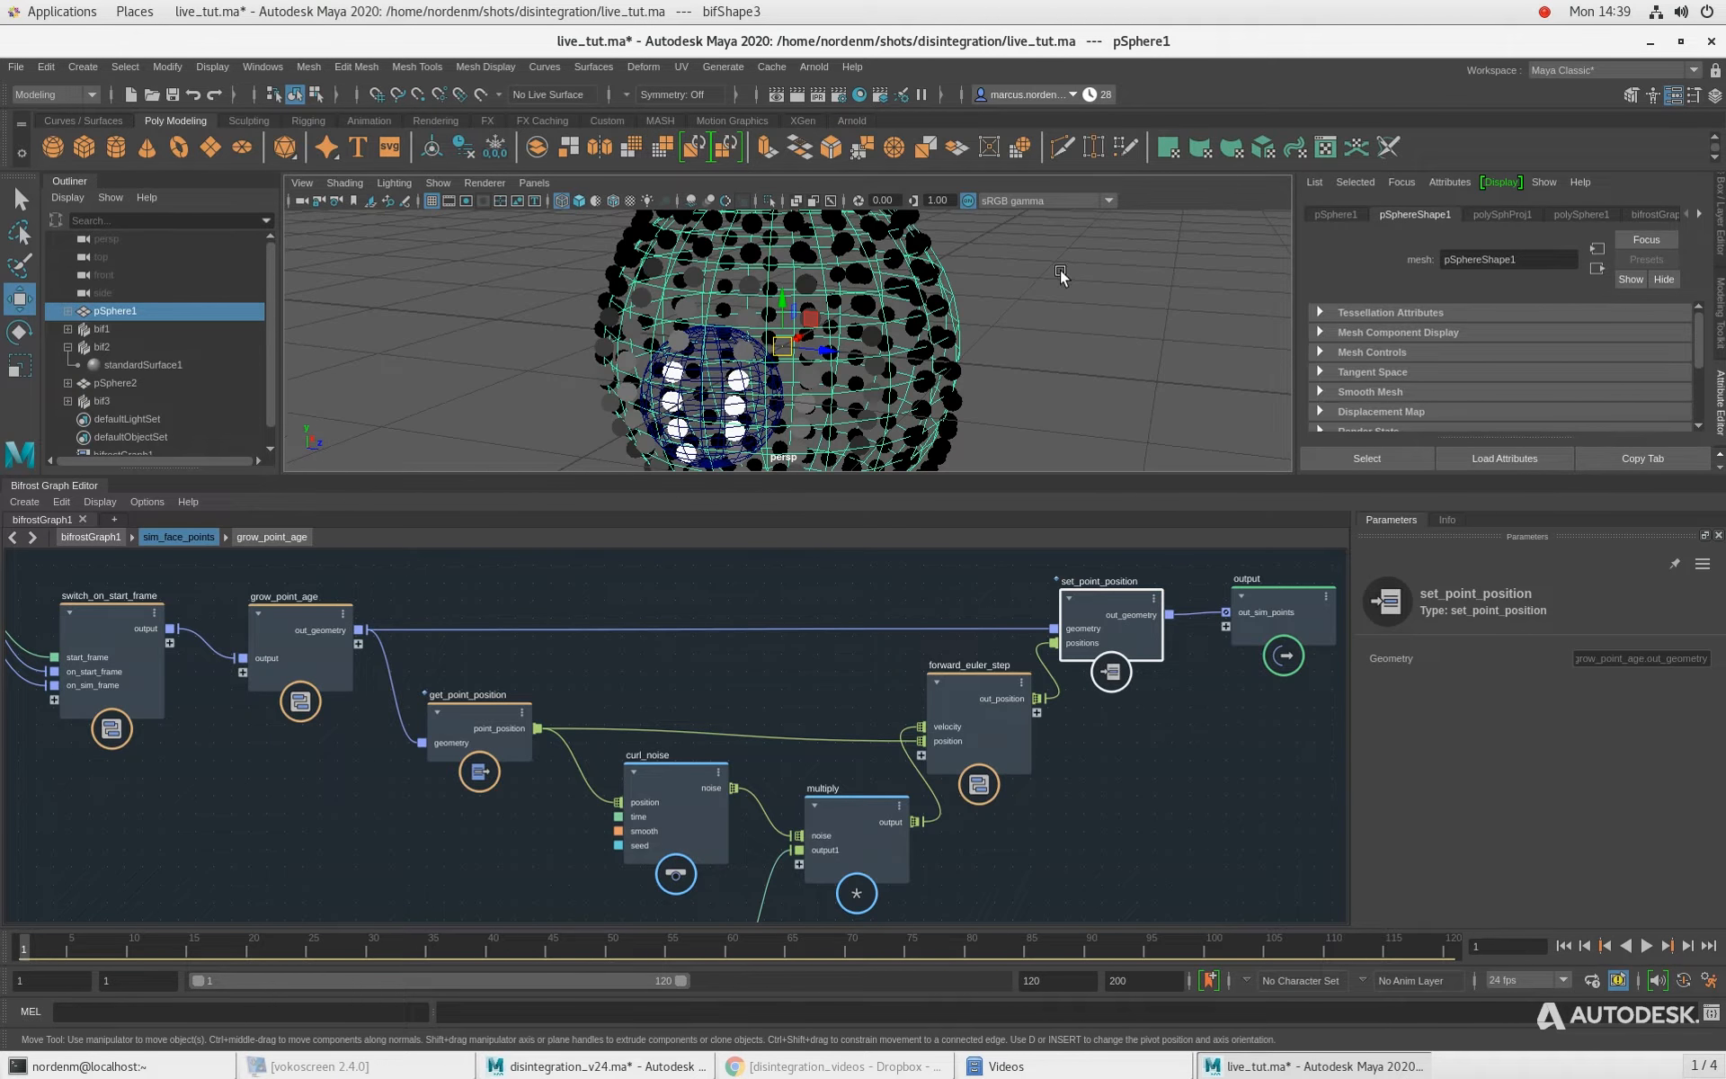
{"action": "left_click", "coordinate": [1330, 214]}
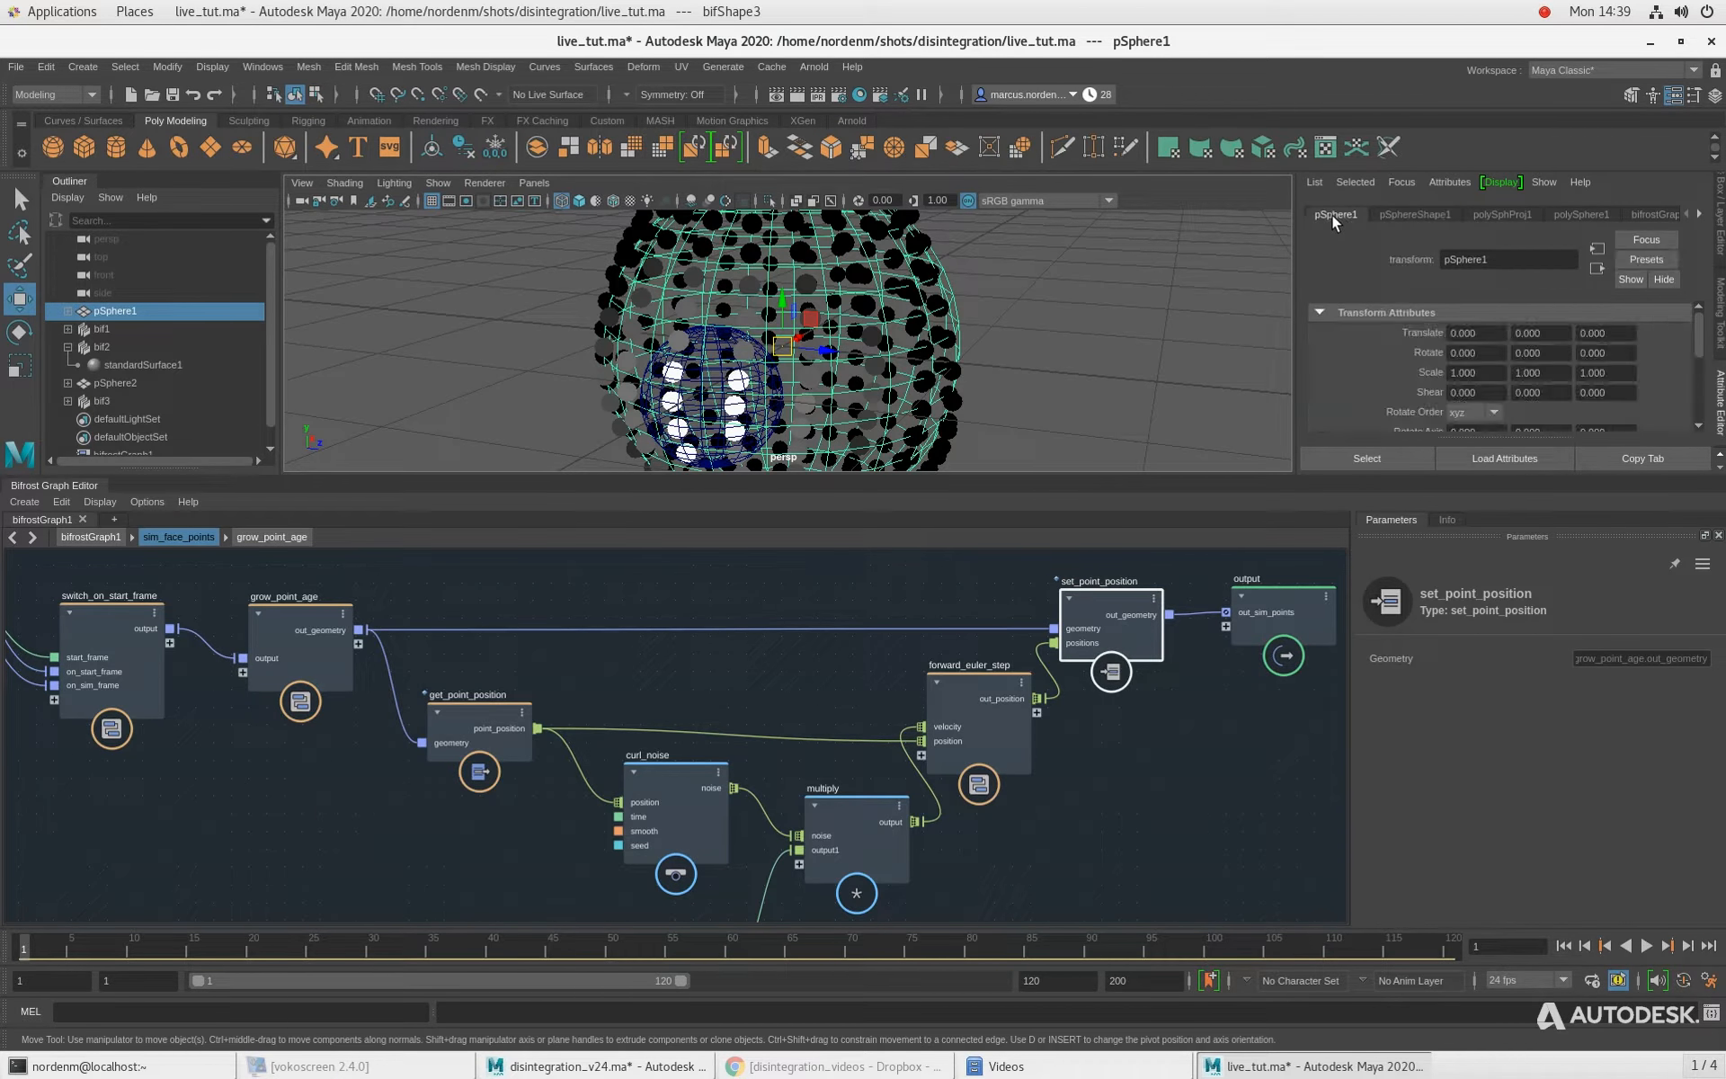
{"action": "left_click", "coordinate": [1479, 212]}
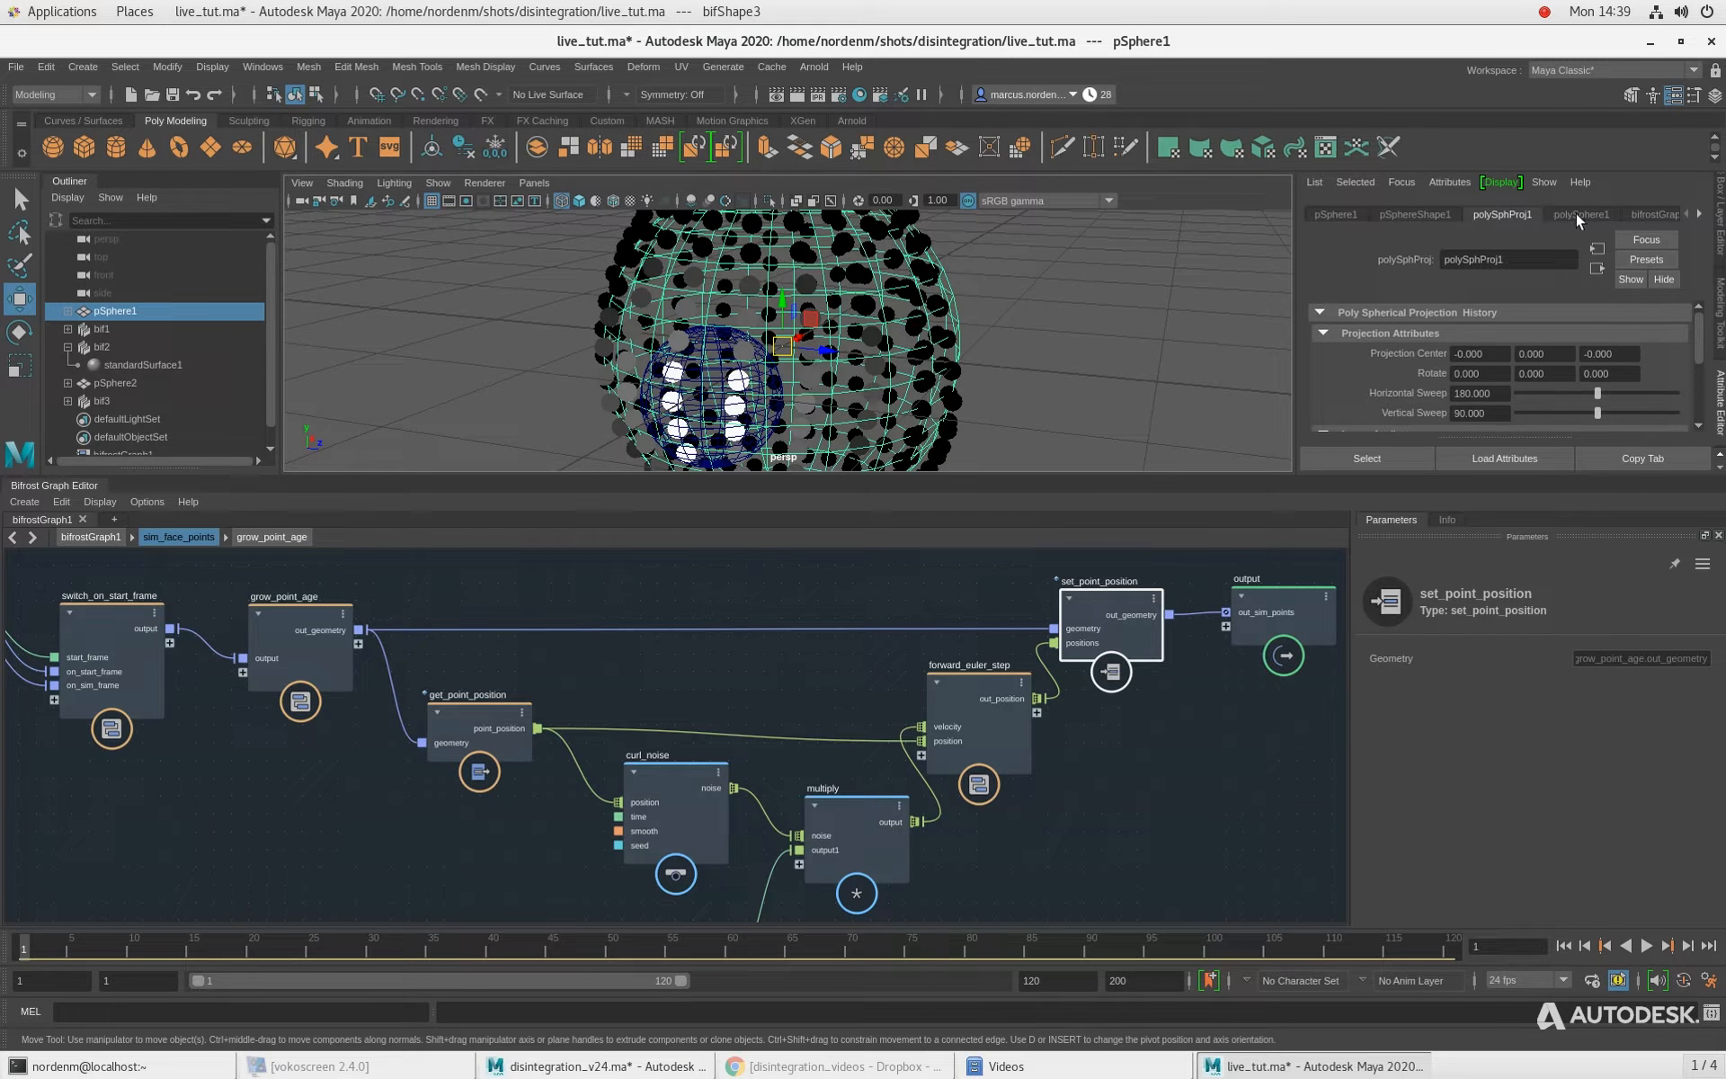
{"action": "left_click", "coordinate": [1577, 213]}
Step: Set polySphere1's Subdivisions Axis and Subdivisions Height to 100
{"action": "double_click", "coordinate": [1488, 354]}
{"action": "type", "text": "100"}
{"action": "key", "text": "Tab"}
{"action": "type", "text": "100"}
{"action": "key", "text": "Return"}
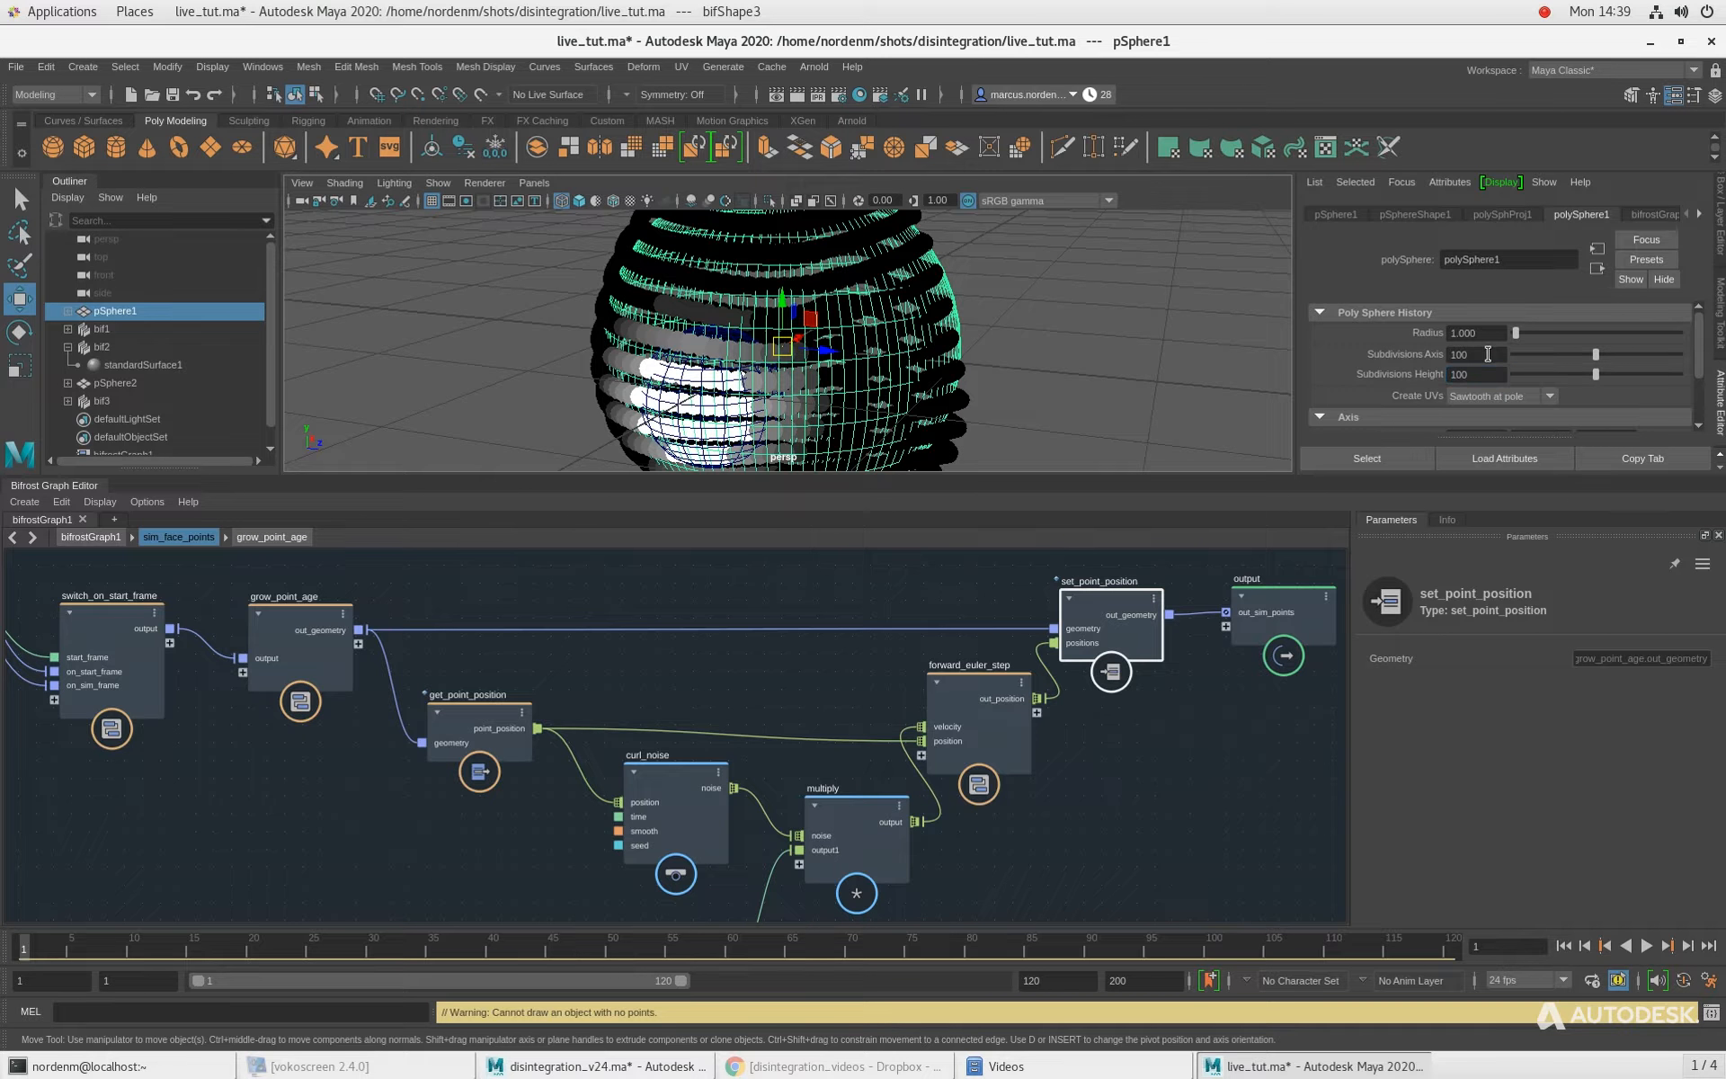
Step: Set polySphere1's Subdivisions Axis and Subdivisions Height to 60
{"action": "double_click", "coordinate": [1481, 353]}
{"action": "type", "text": "60"}
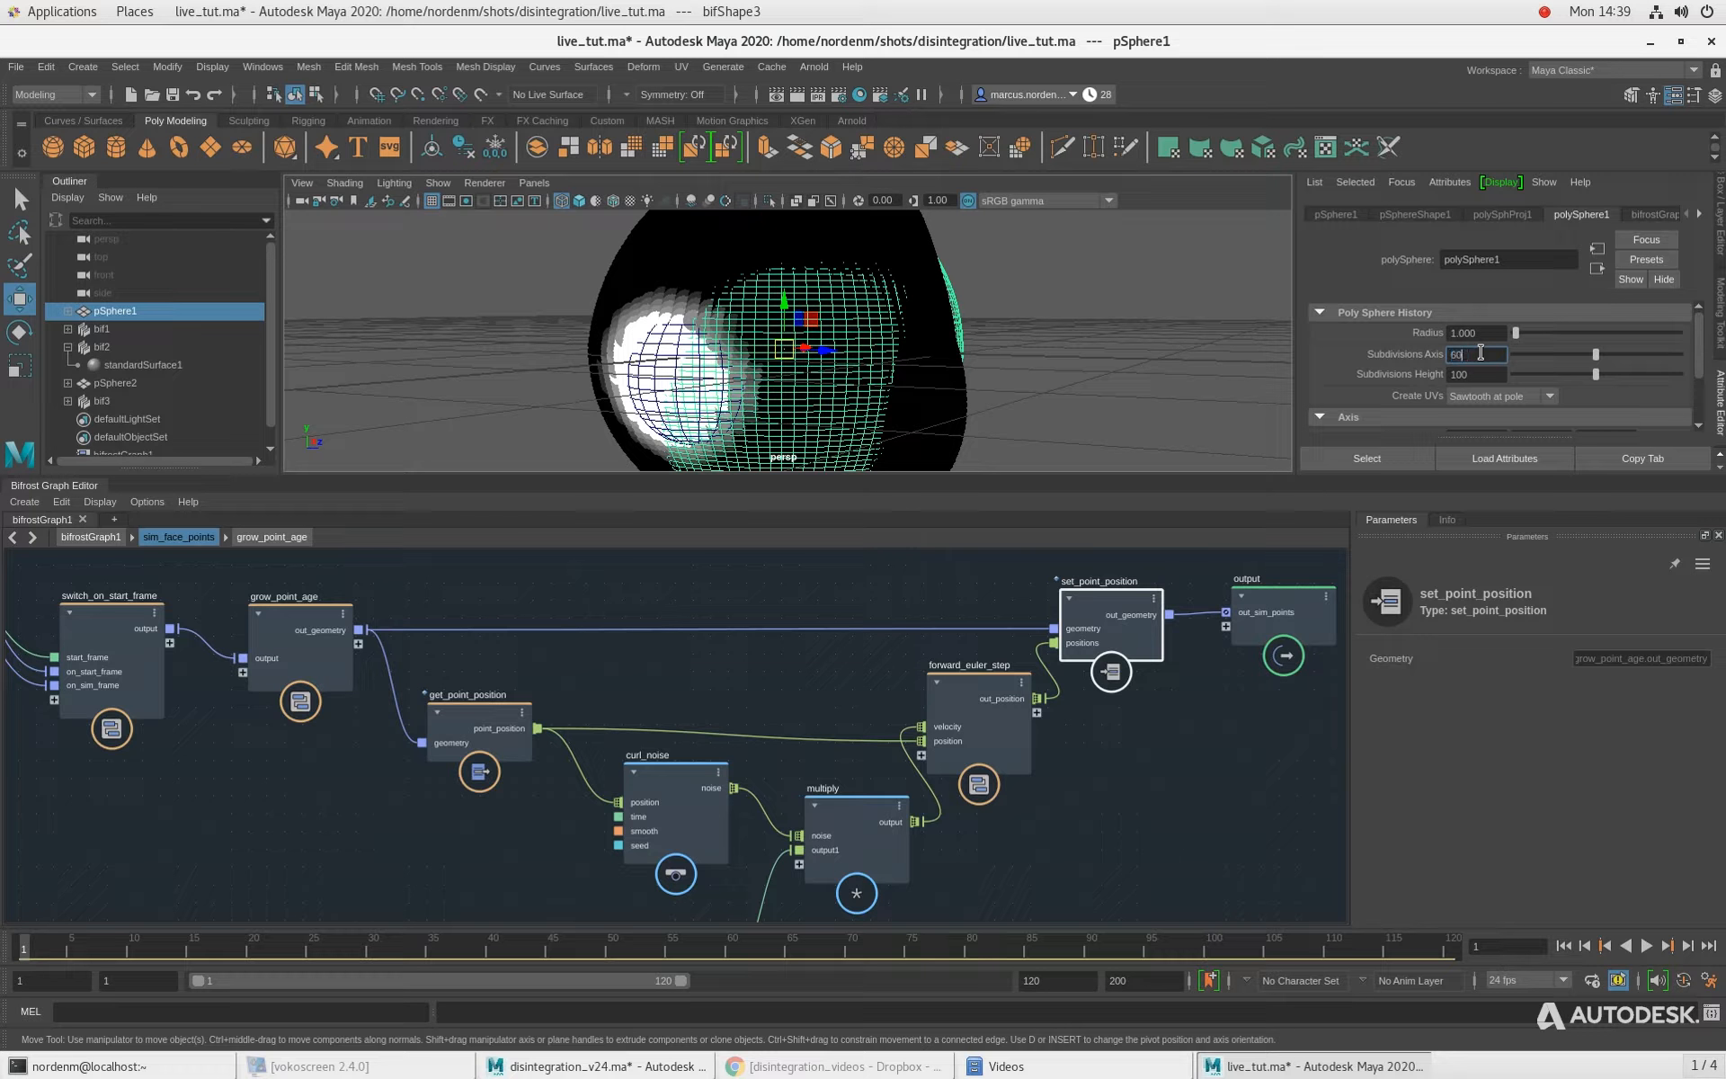
{"action": "key", "text": "Tab"}
{"action": "type", "text": "60"}
{"action": "key", "text": "Return"}
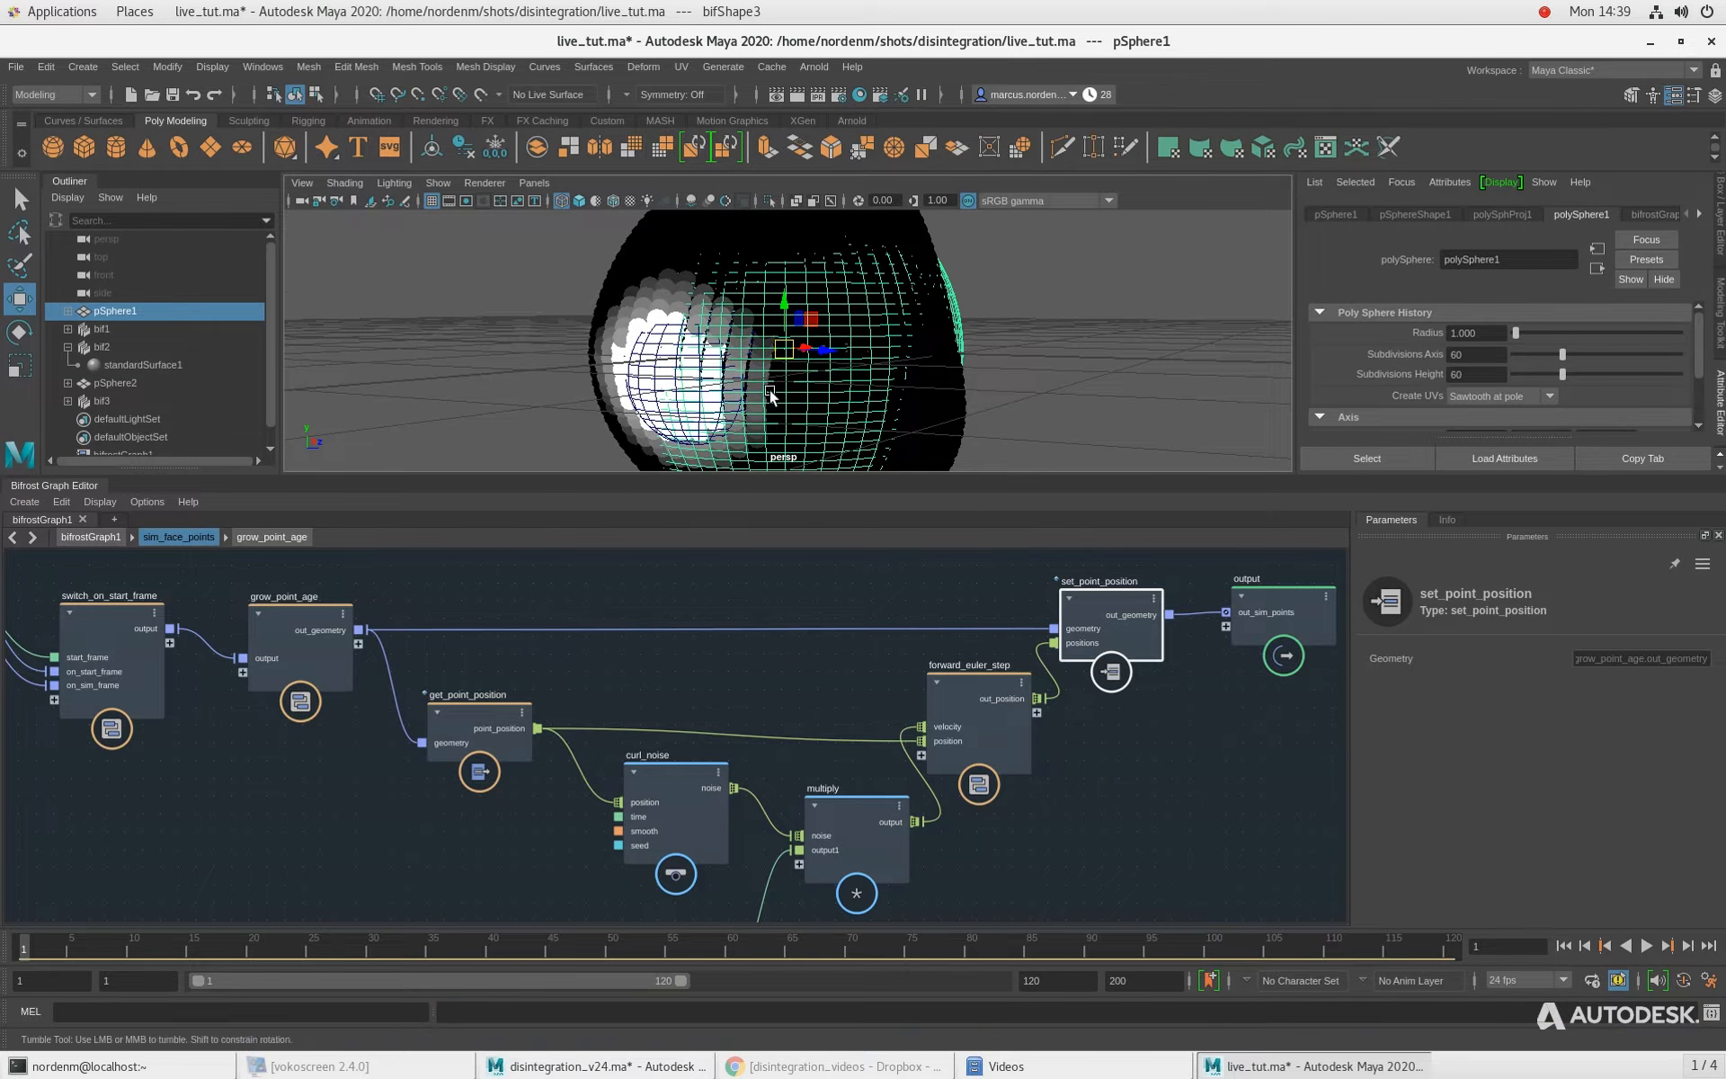
Step: Hide pSphere1 so that only the denser points and the smaller sphere are displayed
{"action": "left_click_drag", "start_coordinate": [771, 395], "coordinate": [634, 566], "text": "alt"}
{"action": "scroll", "coordinate": [791, 402], "scroll_direction": "down", "scroll_amount": 3}
{"action": "left_click_drag", "start_coordinate": [791, 402], "coordinate": [816, 405], "text": "alt"}
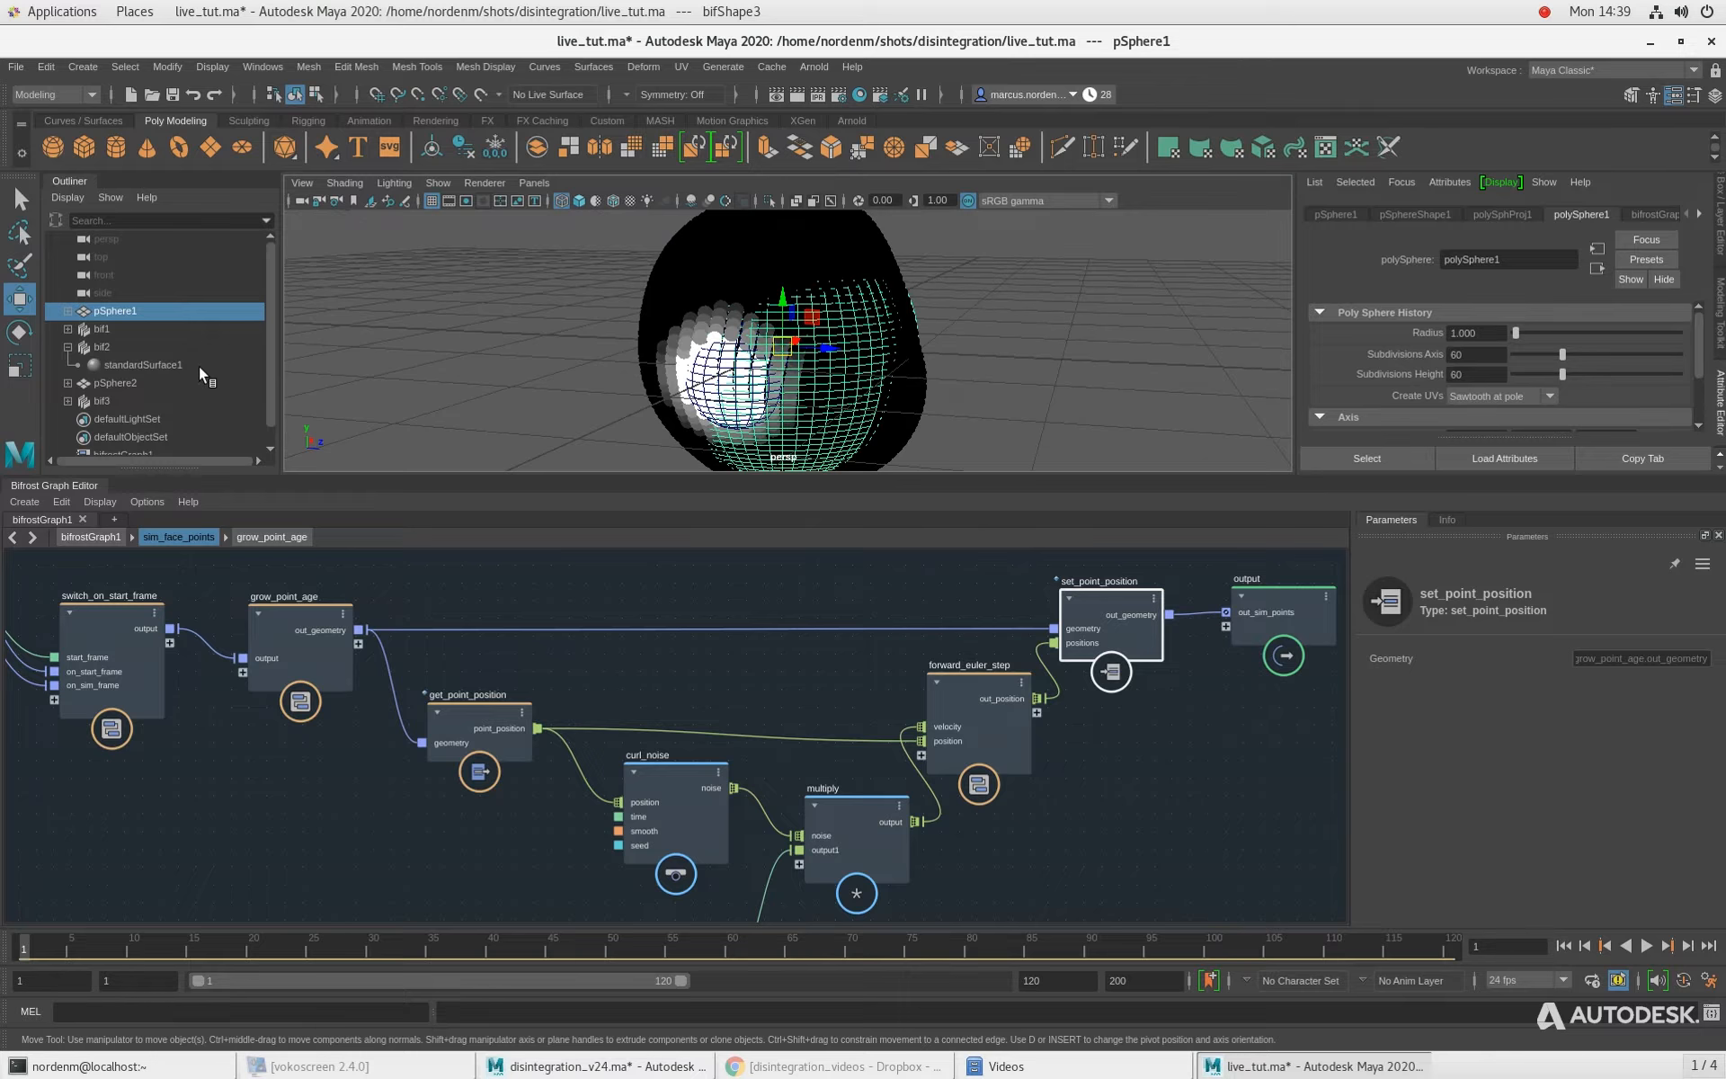
{"action": "left_click", "coordinate": [130, 311]}
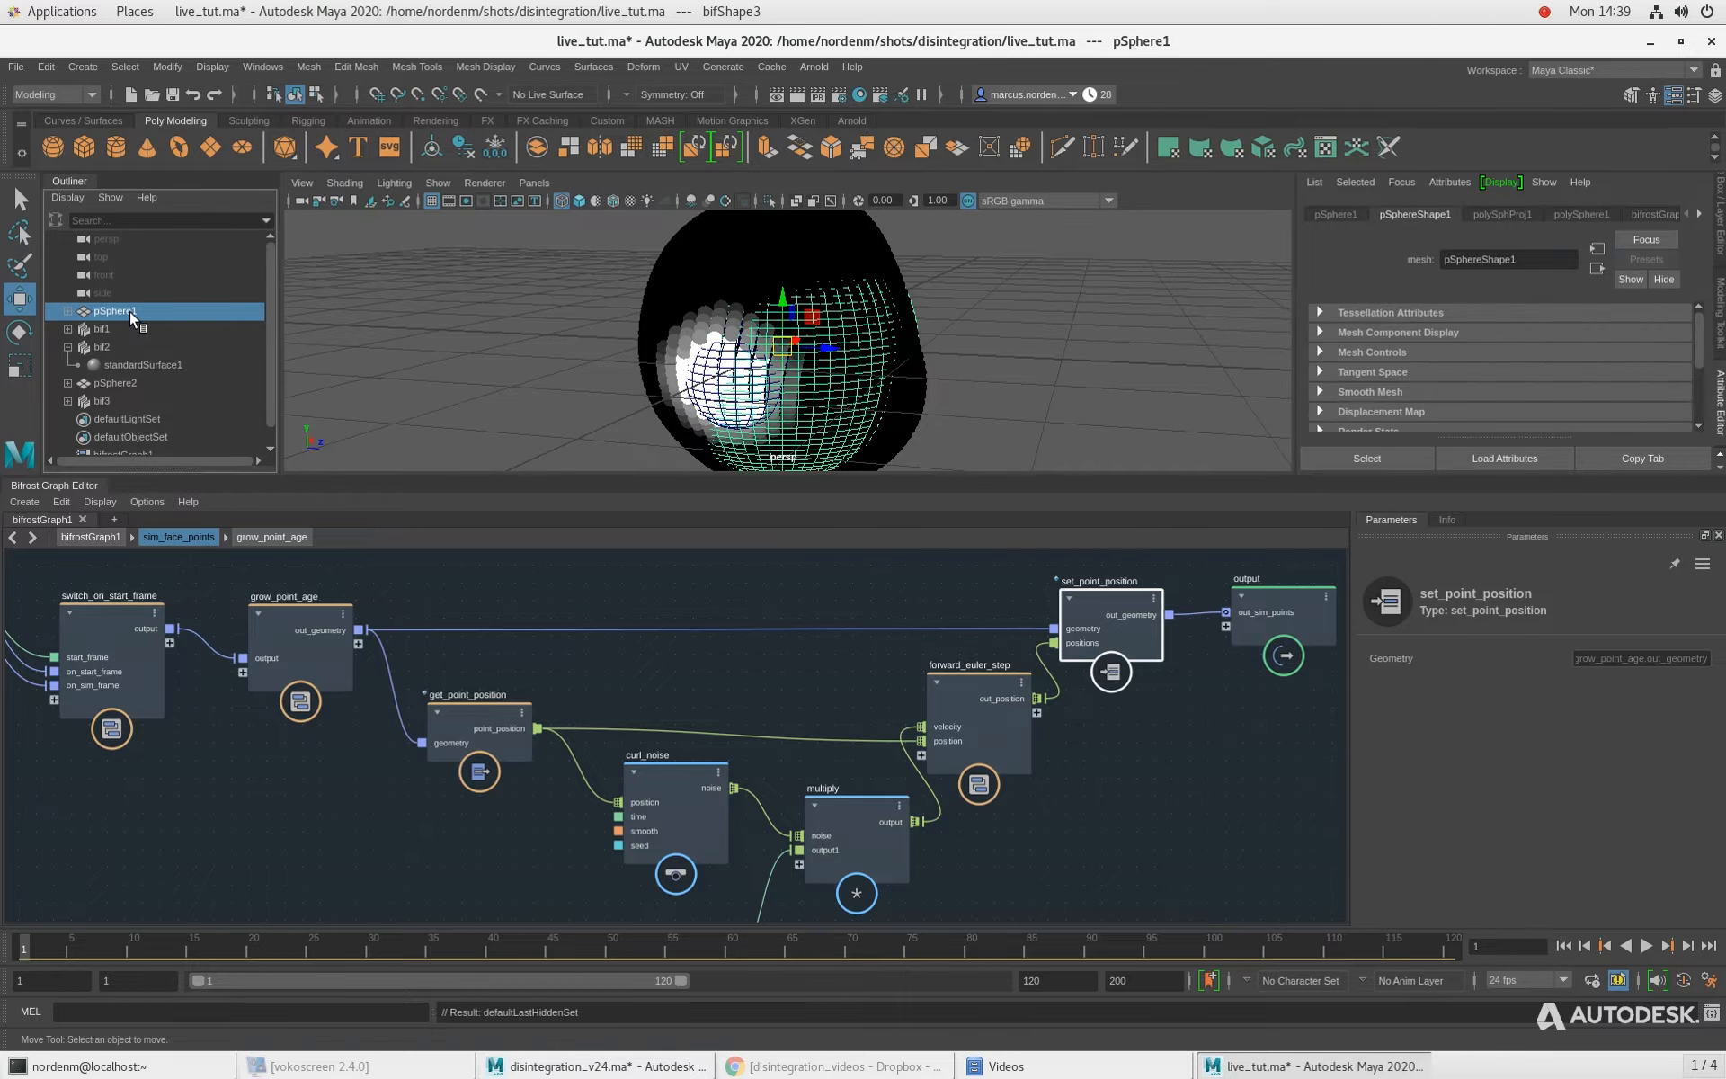
{"action": "key", "text": "ctrl+h"}
{"action": "left_click_drag", "start_coordinate": [757, 351], "coordinate": [724, 355], "text": "alt"}
{"action": "scroll", "coordinate": [731, 370], "scroll_direction": "up", "scroll_amount": 4}
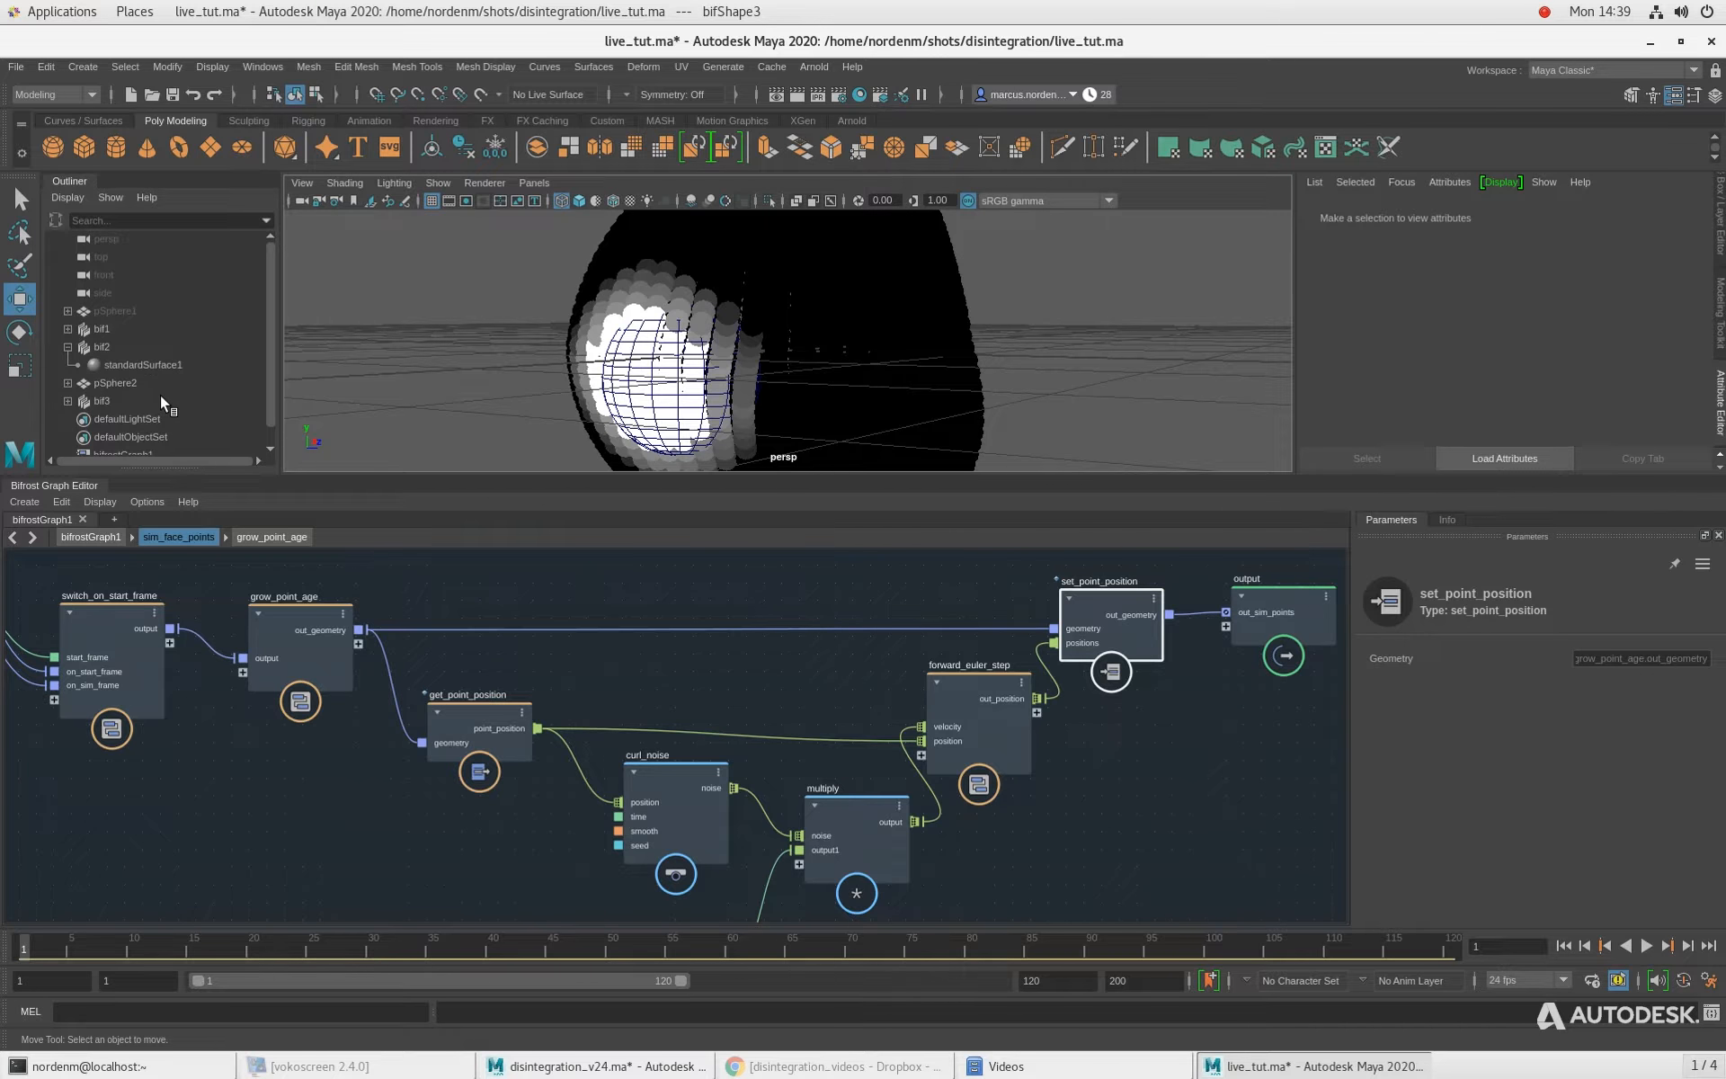
Step: Hide pSphere2 and set the Default Size of point_scope_3rev in the top-level bifrostGraph1 to 0.02
{"action": "left_click", "coordinate": [116, 383]}
{"action": "key", "text": "ctrl+h"}
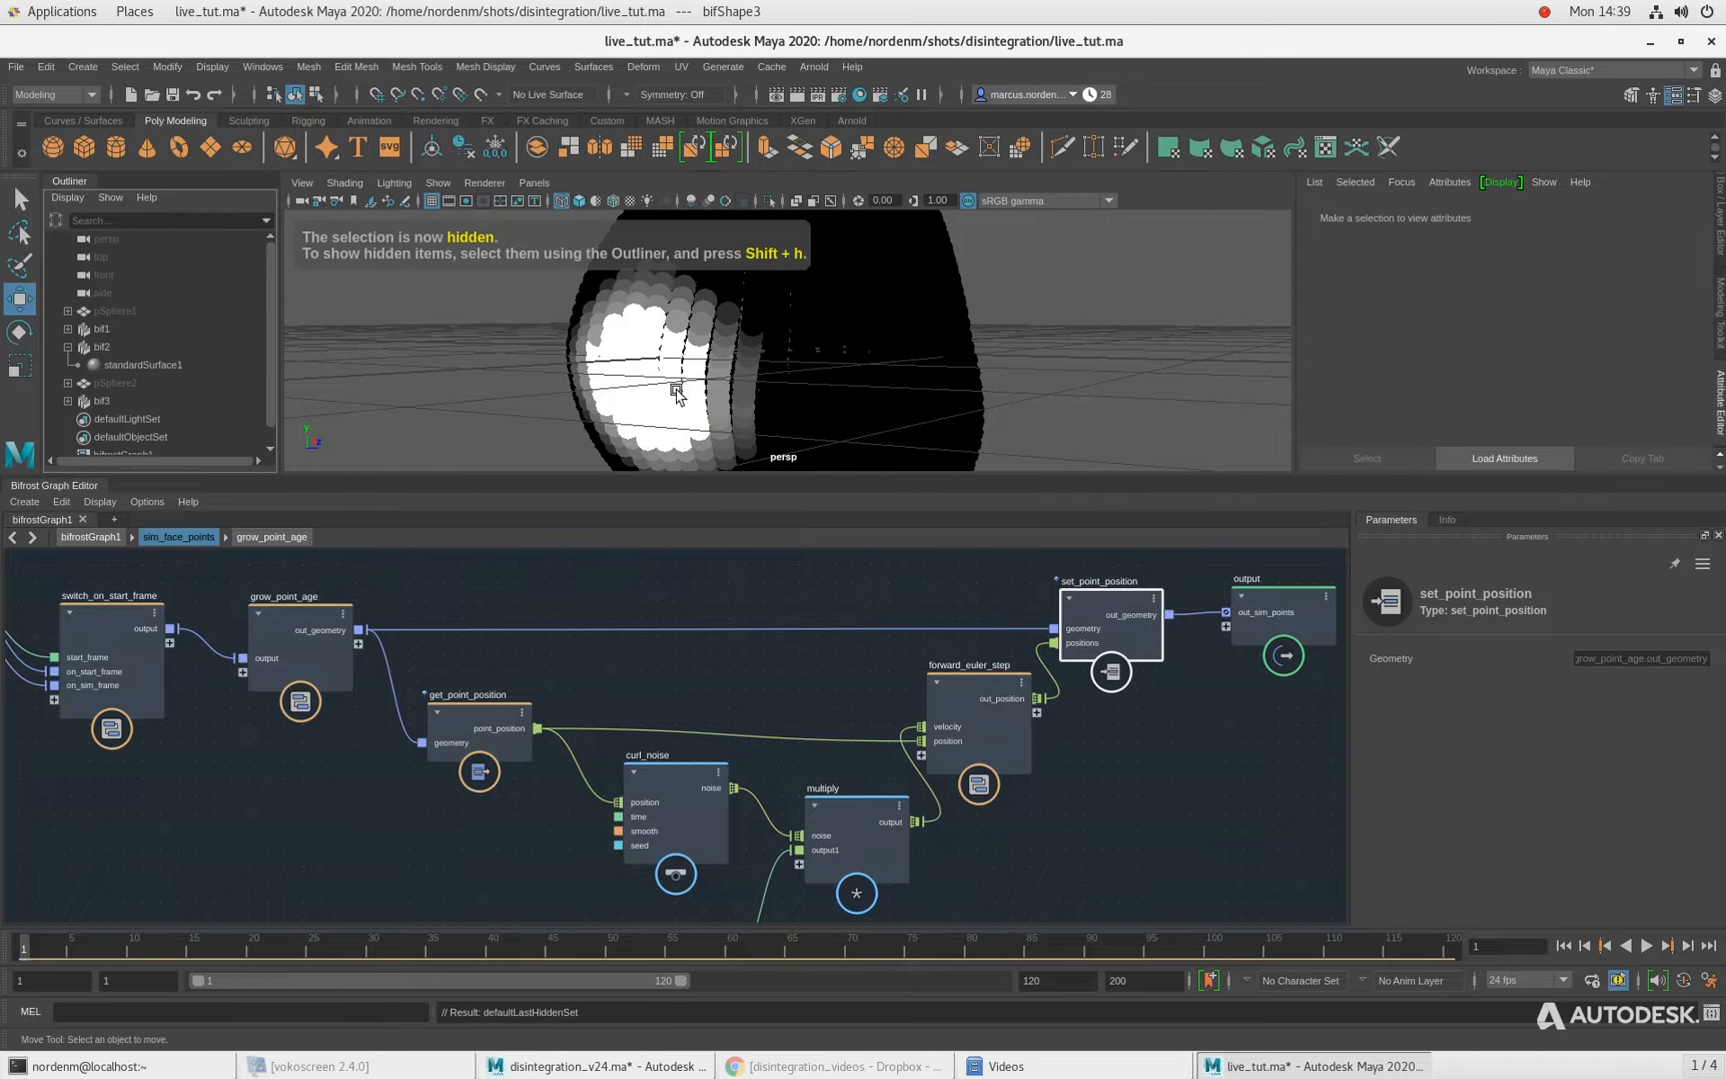
{"action": "left_click", "coordinate": [97, 540]}
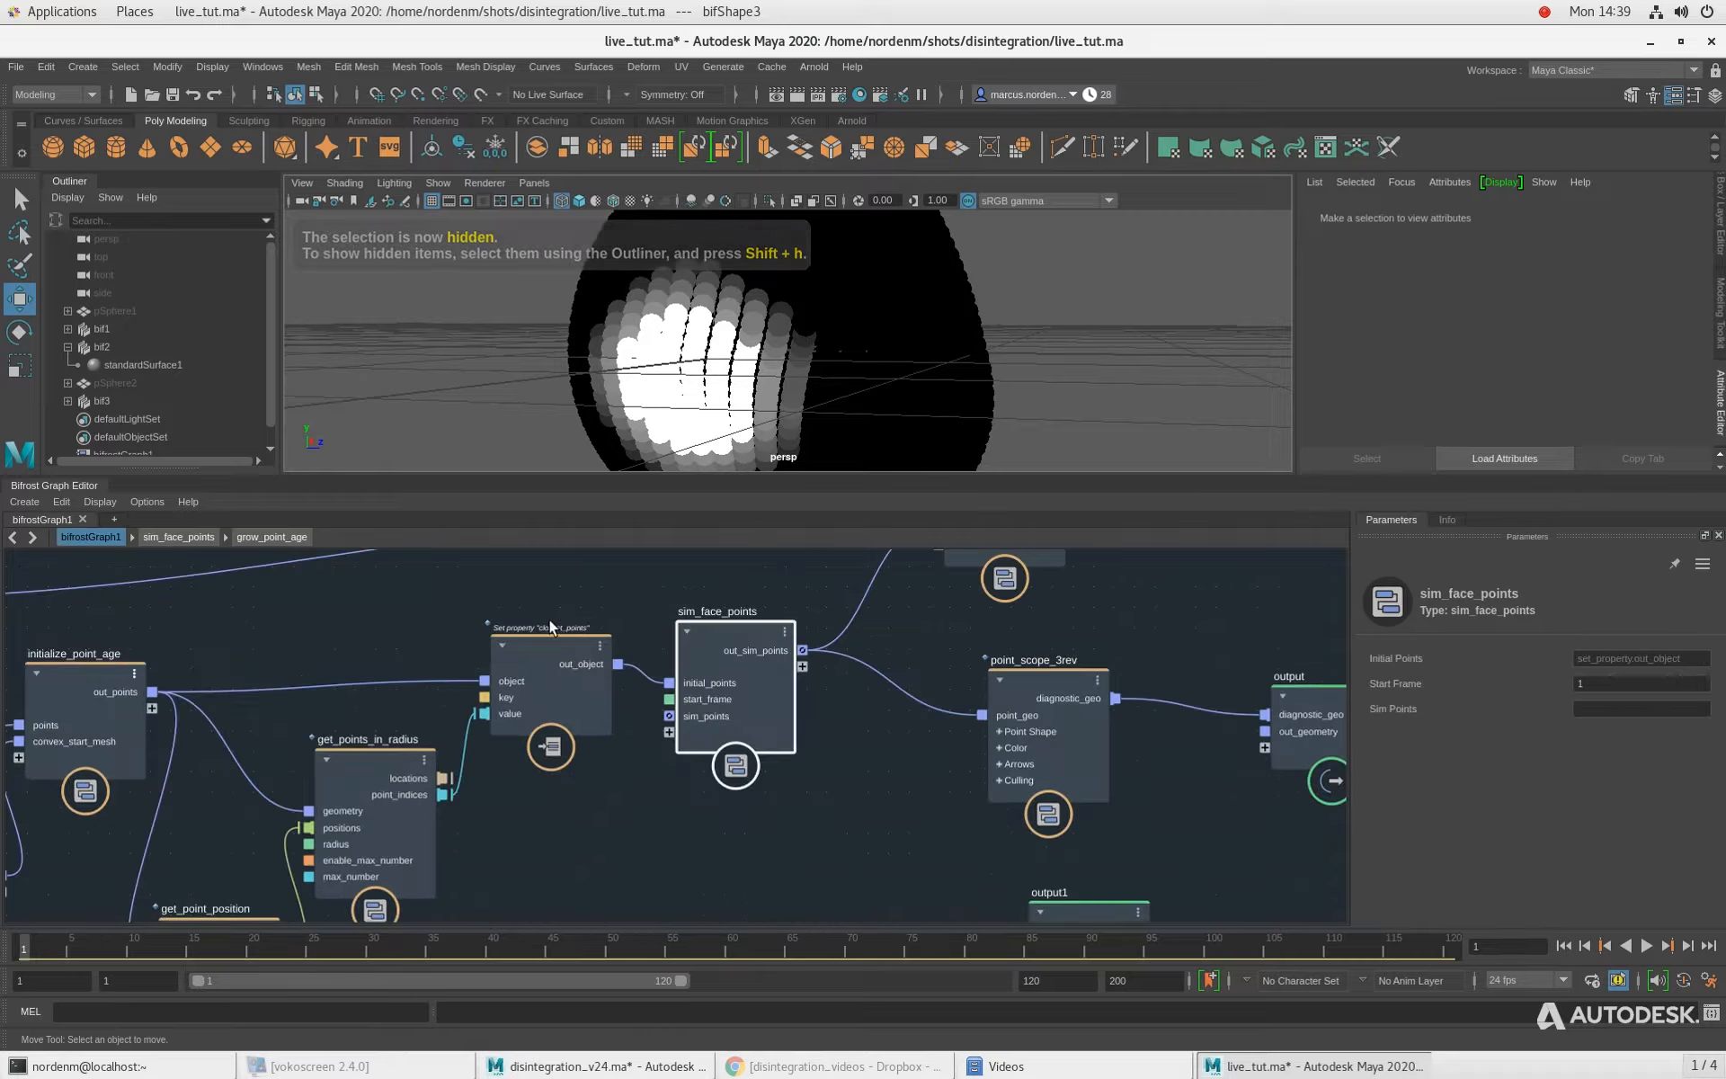
{"action": "right_click_drag", "start_coordinate": [888, 830], "coordinate": [770, 828], "text": "alt"}
{"action": "middle_click_drag", "start_coordinate": [771, 828], "coordinate": [591, 816], "text": "alt"}
{"action": "left_click_drag", "start_coordinate": [817, 731], "coordinate": [804, 734]}
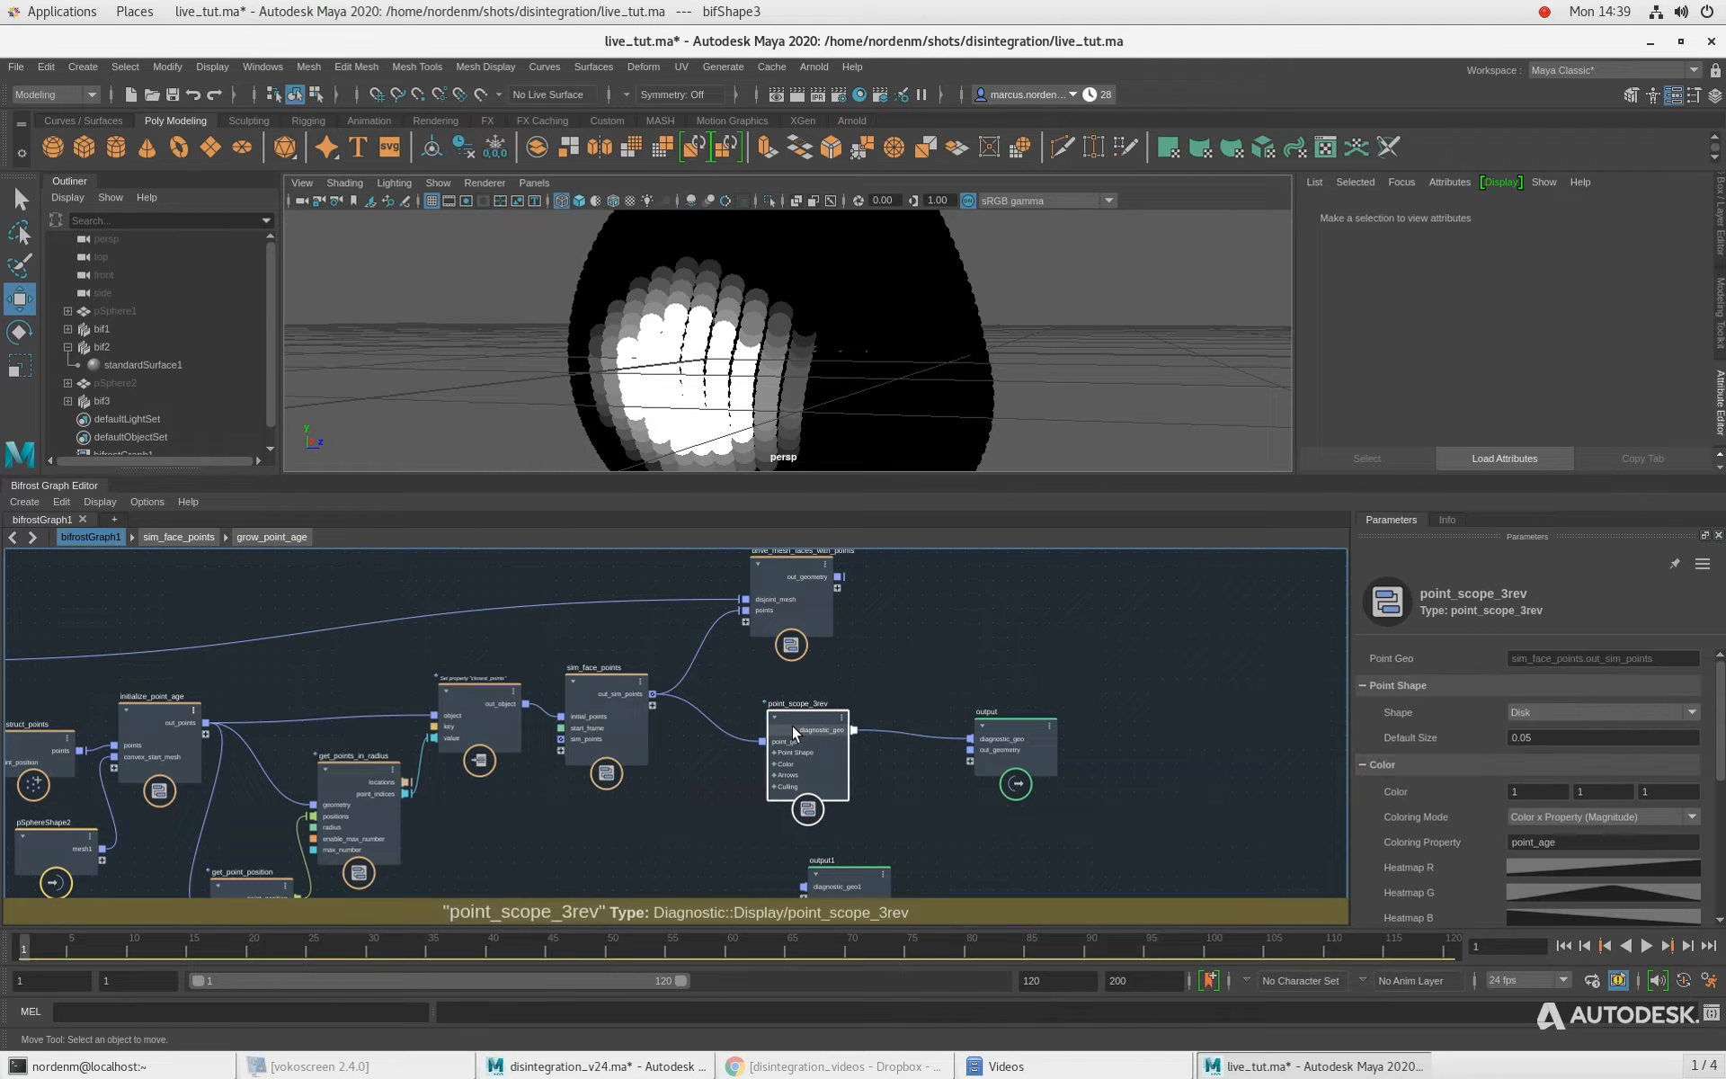
{"action": "left_click", "coordinate": [1559, 738]}
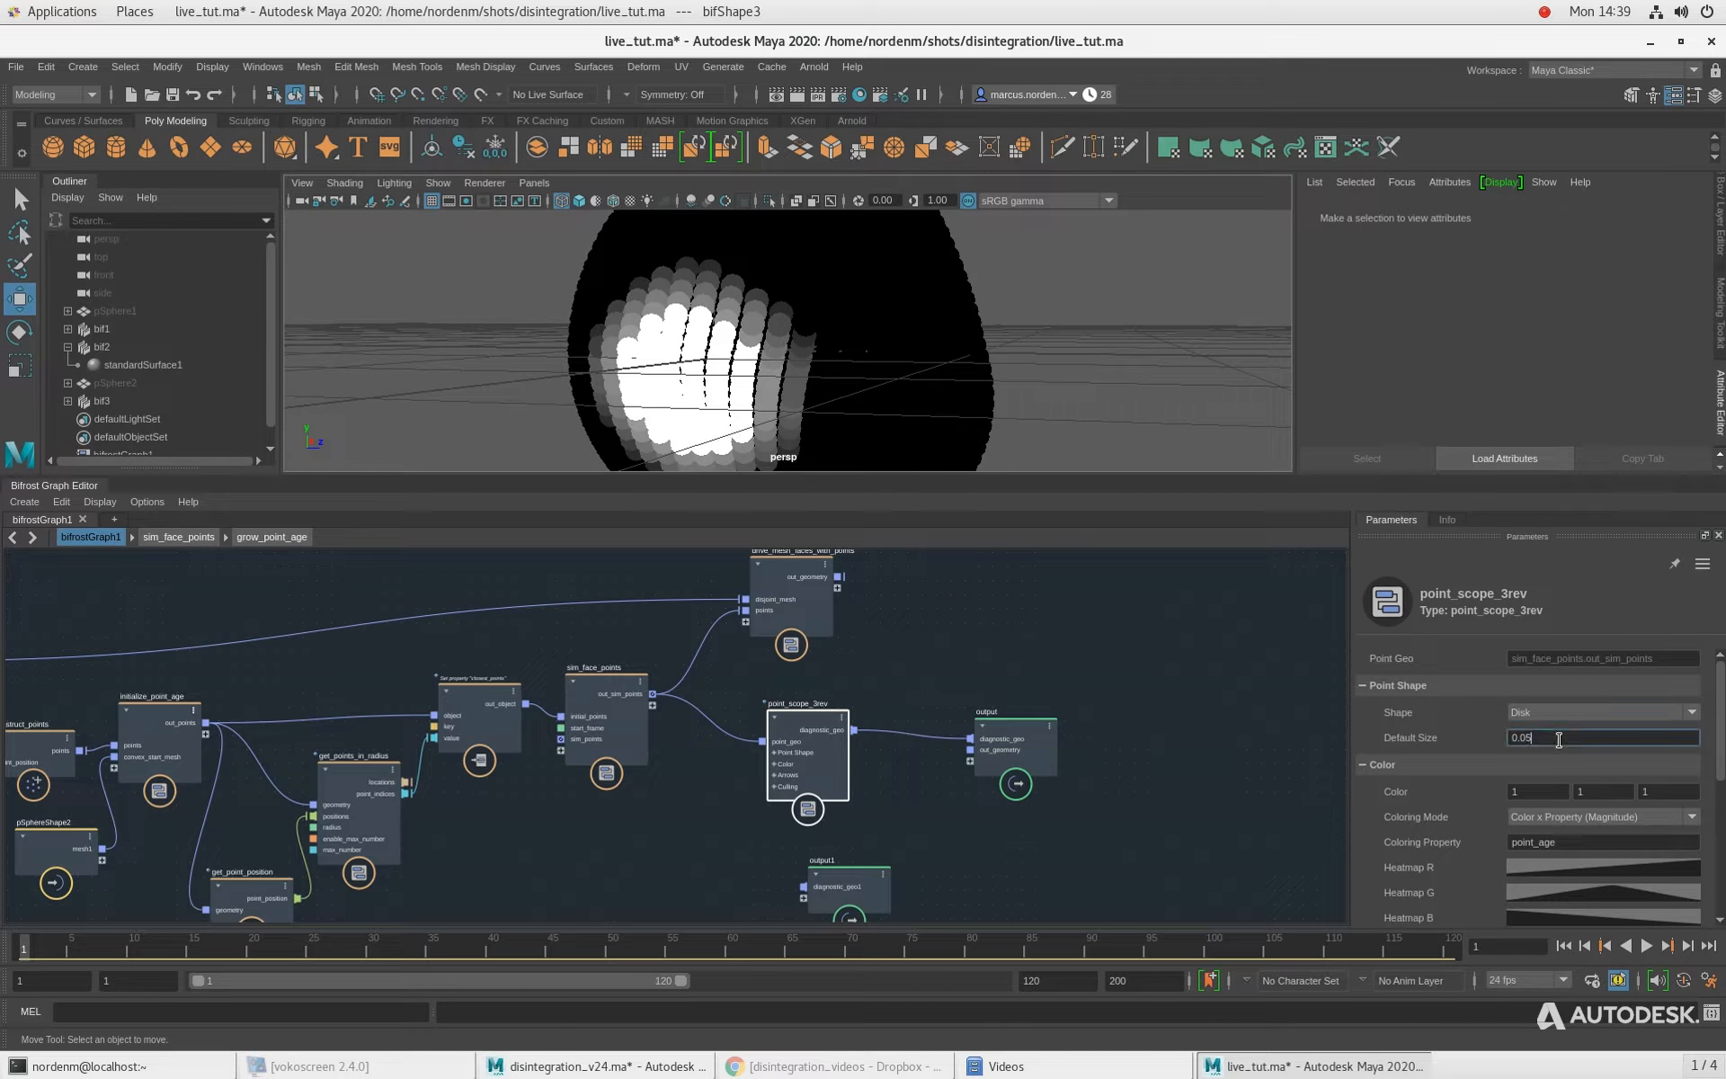
{"action": "key", "text": "Return"}
Step: Play the simulation, then rewind it and advance frame by frame to frame 16 to examine how the points spread
{"action": "left_click_drag", "start_coordinate": [946, 365], "coordinate": [748, 352], "text": "alt"}
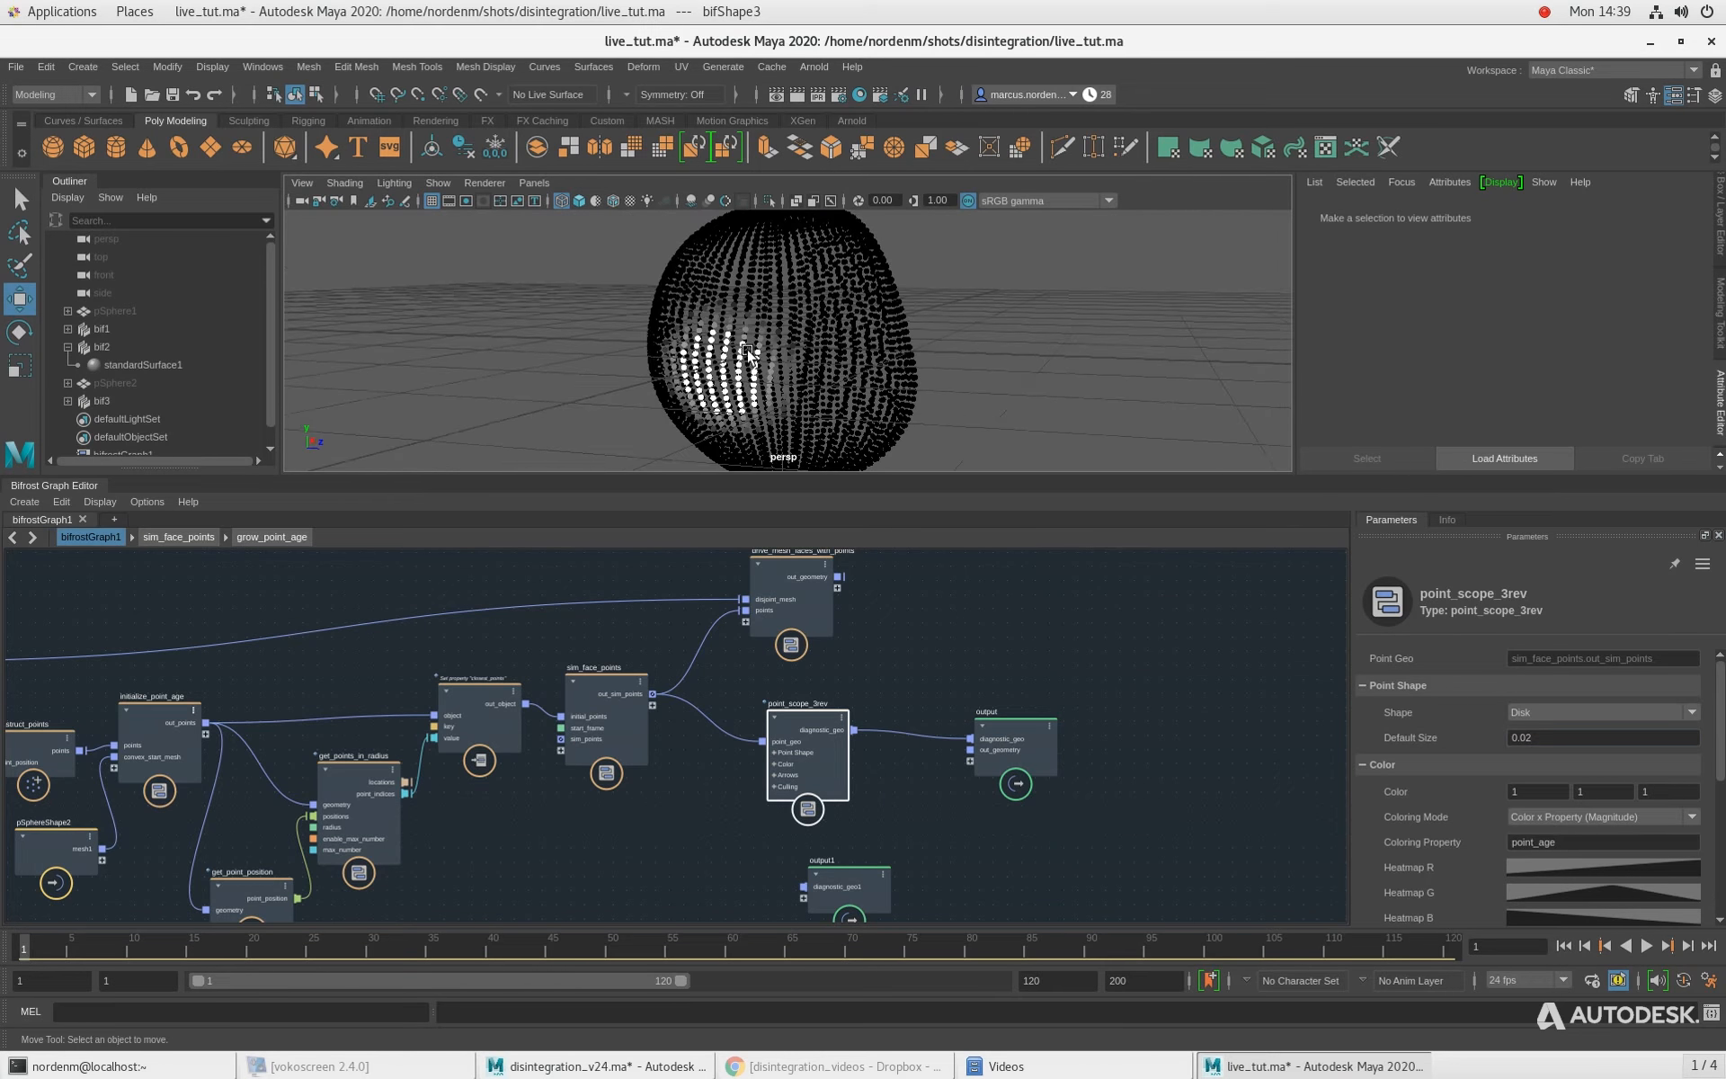
{"action": "left_click", "coordinate": [1646, 946]}
{"action": "left_click", "coordinate": [1646, 947]}
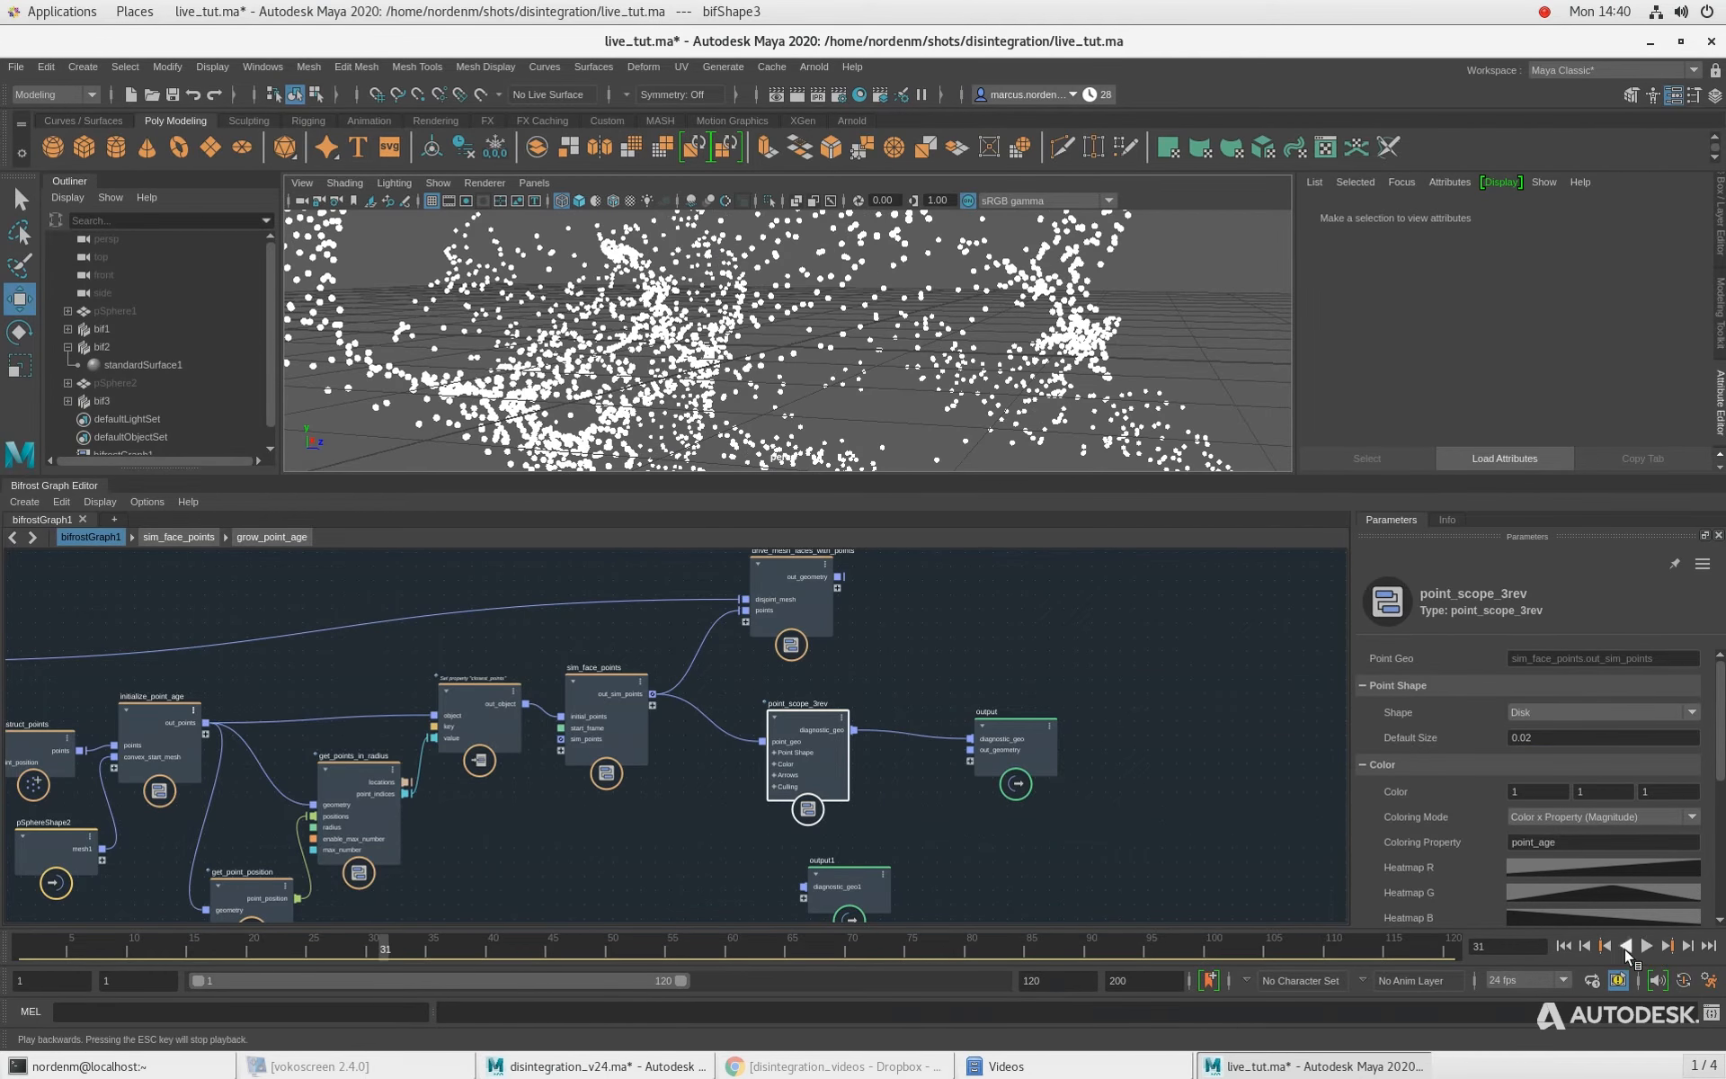
{"action": "left_click", "coordinate": [1564, 946]}
{"action": "left_click", "coordinate": [1687, 946]}
{"action": "left_click", "coordinate": [1686, 946]}
{"action": "left_click", "coordinate": [1686, 946]}
{"action": "left_click", "coordinate": [1687, 946]}
{"action": "left_click", "coordinate": [1687, 946]}
{"action": "left_click", "coordinate": [1686, 946]}
{"action": "left_click", "coordinate": [1682, 946]}
{"action": "left_click", "coordinate": [1682, 946]}
{"action": "left_click", "coordinate": [1682, 945]}
{"action": "left_click", "coordinate": [1682, 946]}
{"action": "left_click", "coordinate": [1682, 946]}
{"action": "left_click", "coordinate": [1682, 946]}
{"action": "left_click", "coordinate": [1682, 946]}
{"action": "left_click", "coordinate": [1682, 946]}
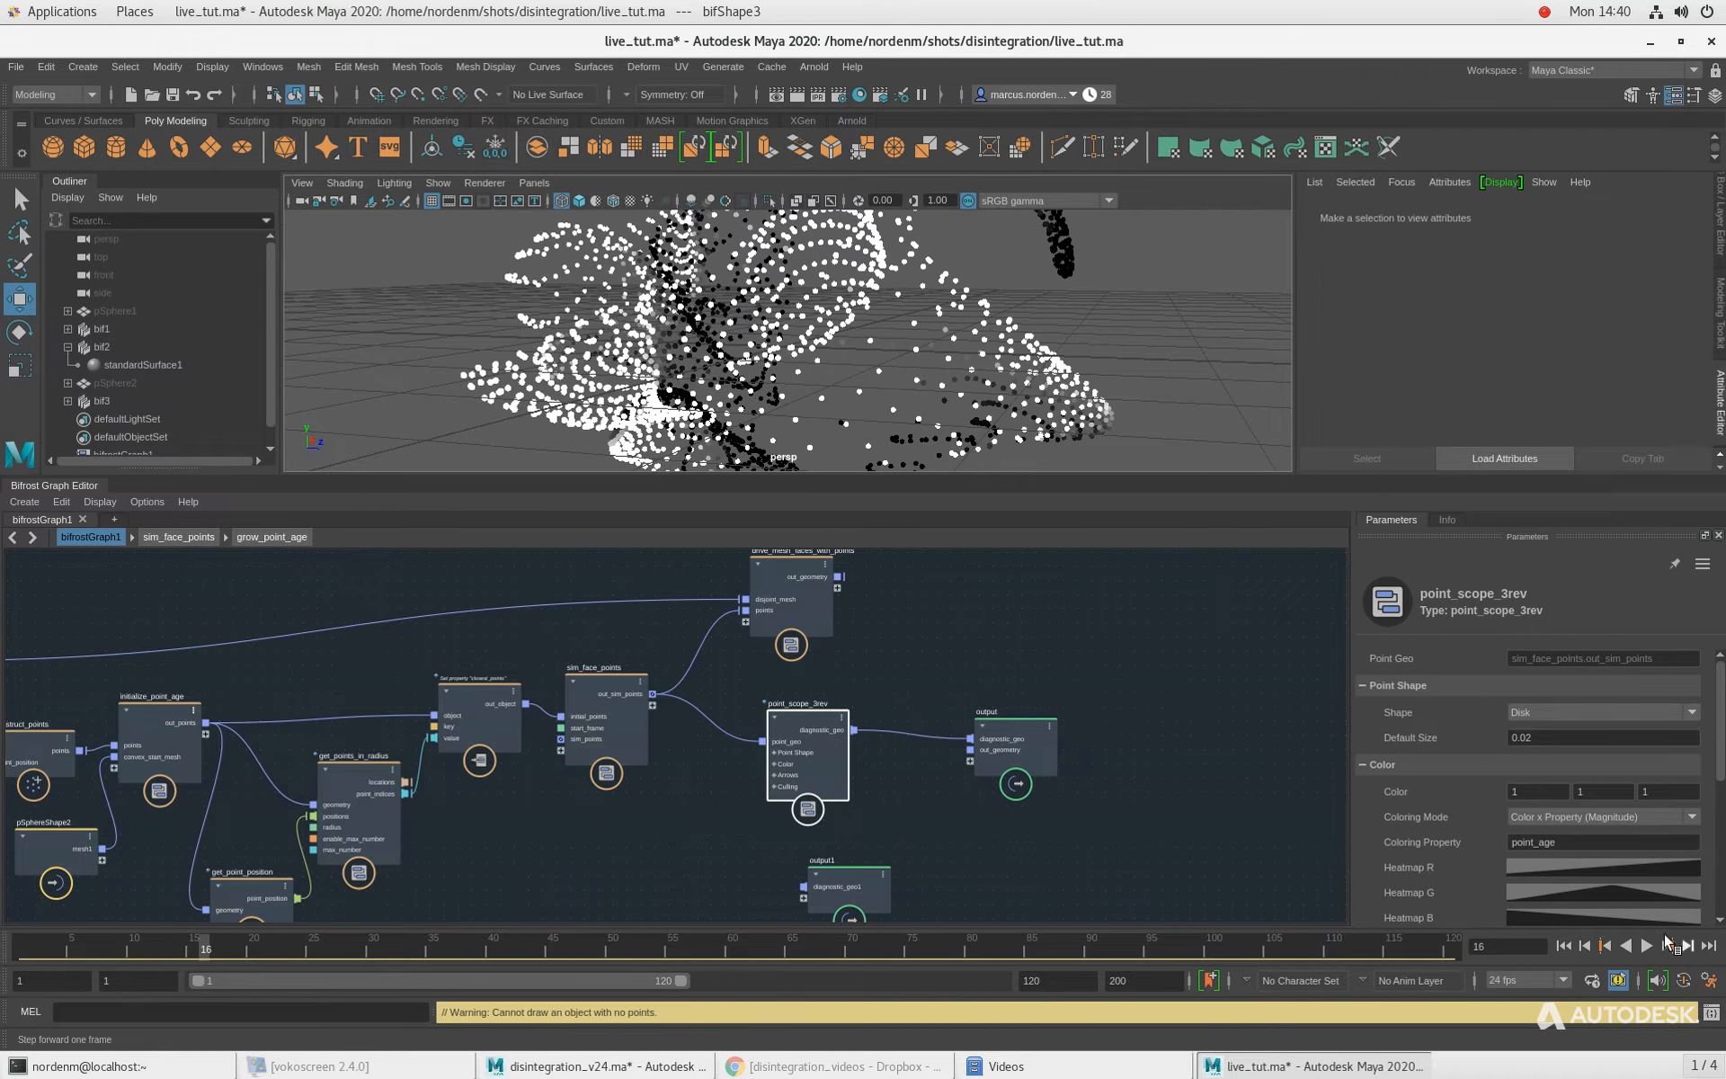
{"action": "left_click_drag", "start_coordinate": [950, 317], "coordinate": [868, 361], "text": "alt"}
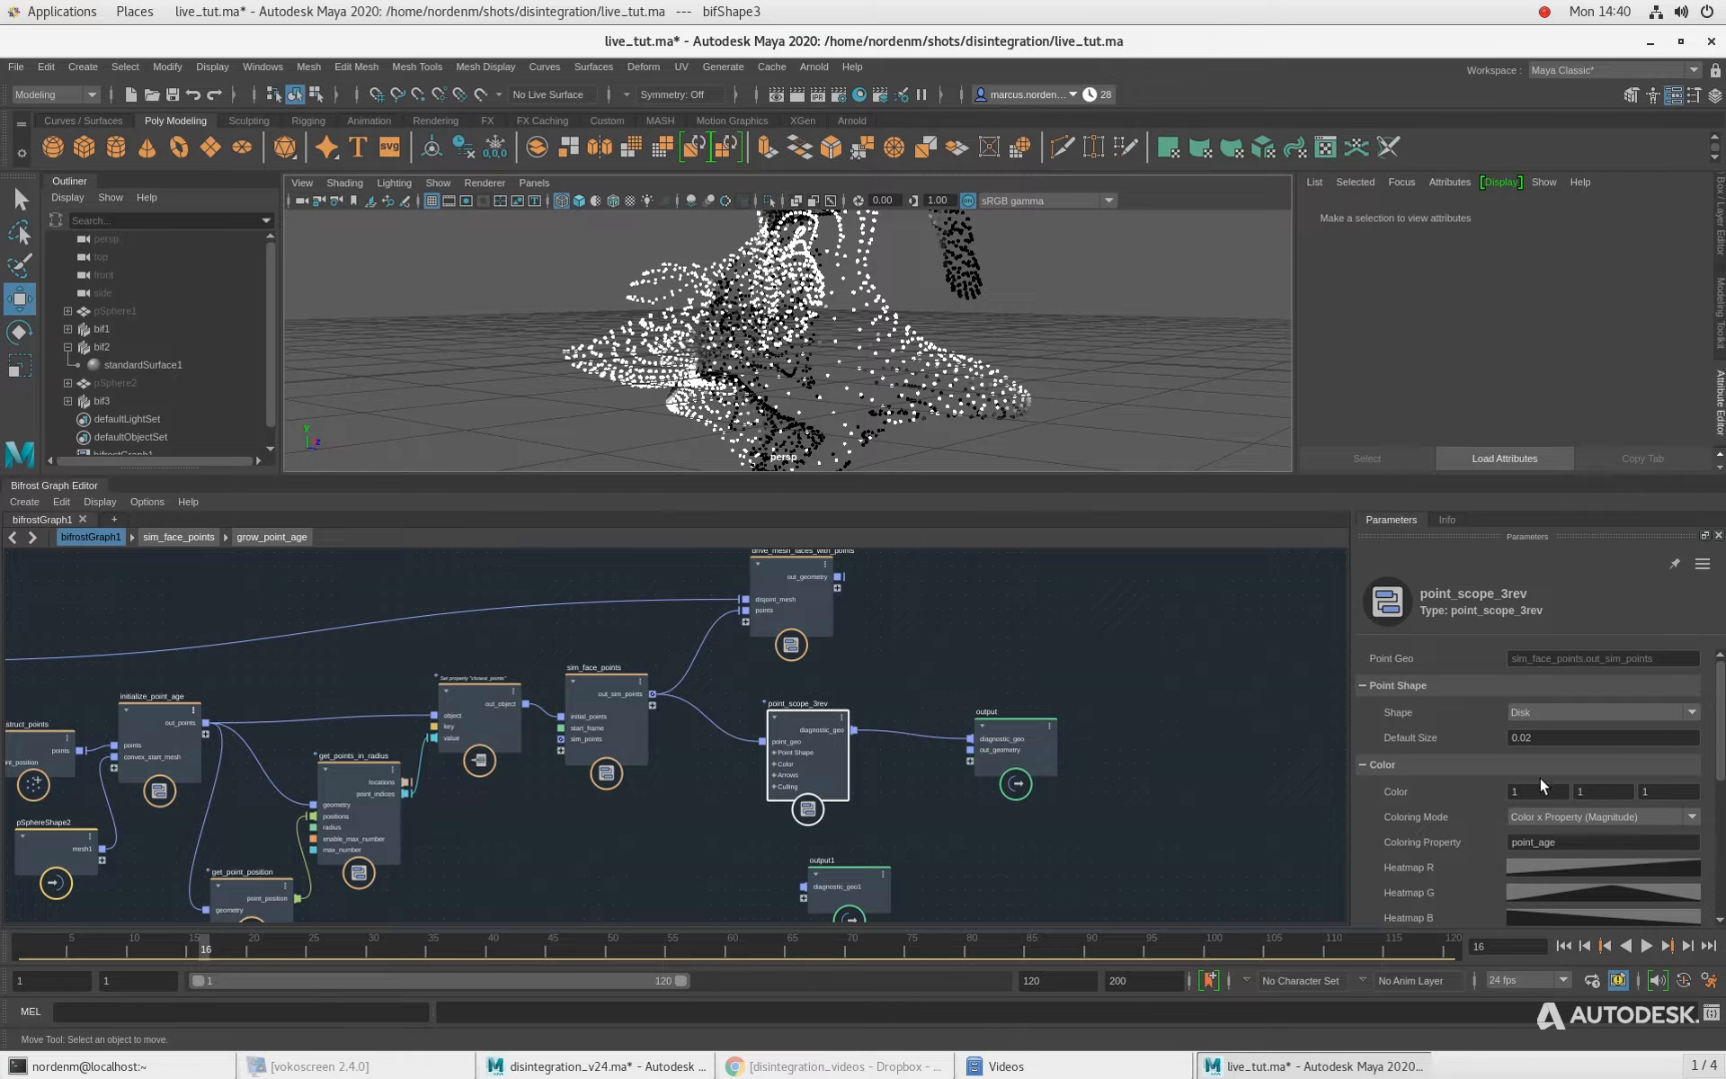
Step: Rewind the simulation, advance it to frame 6 and examine the point ages around the sphere
{"action": "left_click", "coordinate": [1564, 946]}
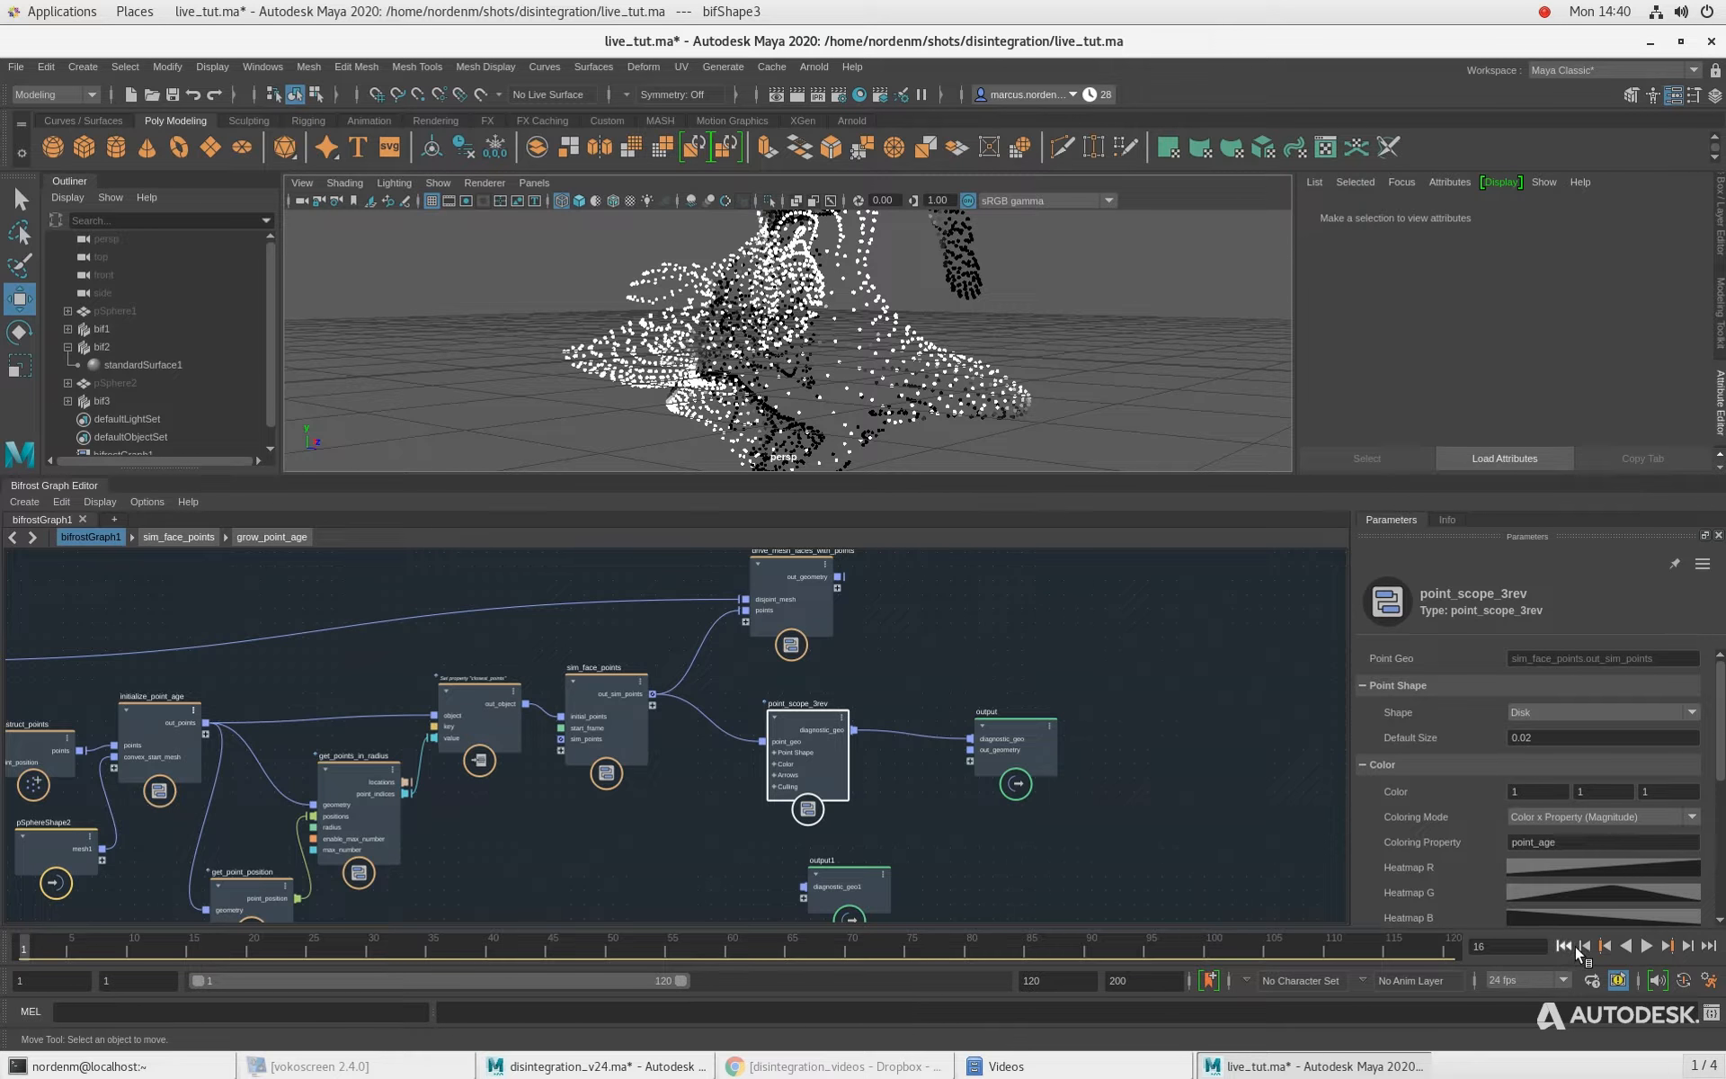
{"action": "left_click", "coordinate": [1686, 946]}
{"action": "left_click", "coordinate": [1687, 946]}
{"action": "left_click", "coordinate": [1687, 945]}
{"action": "left_click", "coordinate": [1686, 949]}
{"action": "left_click_drag", "start_coordinate": [850, 390], "coordinate": [660, 284], "text": "alt"}
{"action": "left_click_drag", "start_coordinate": [973, 397], "coordinate": [1120, 471], "text": "alt"}
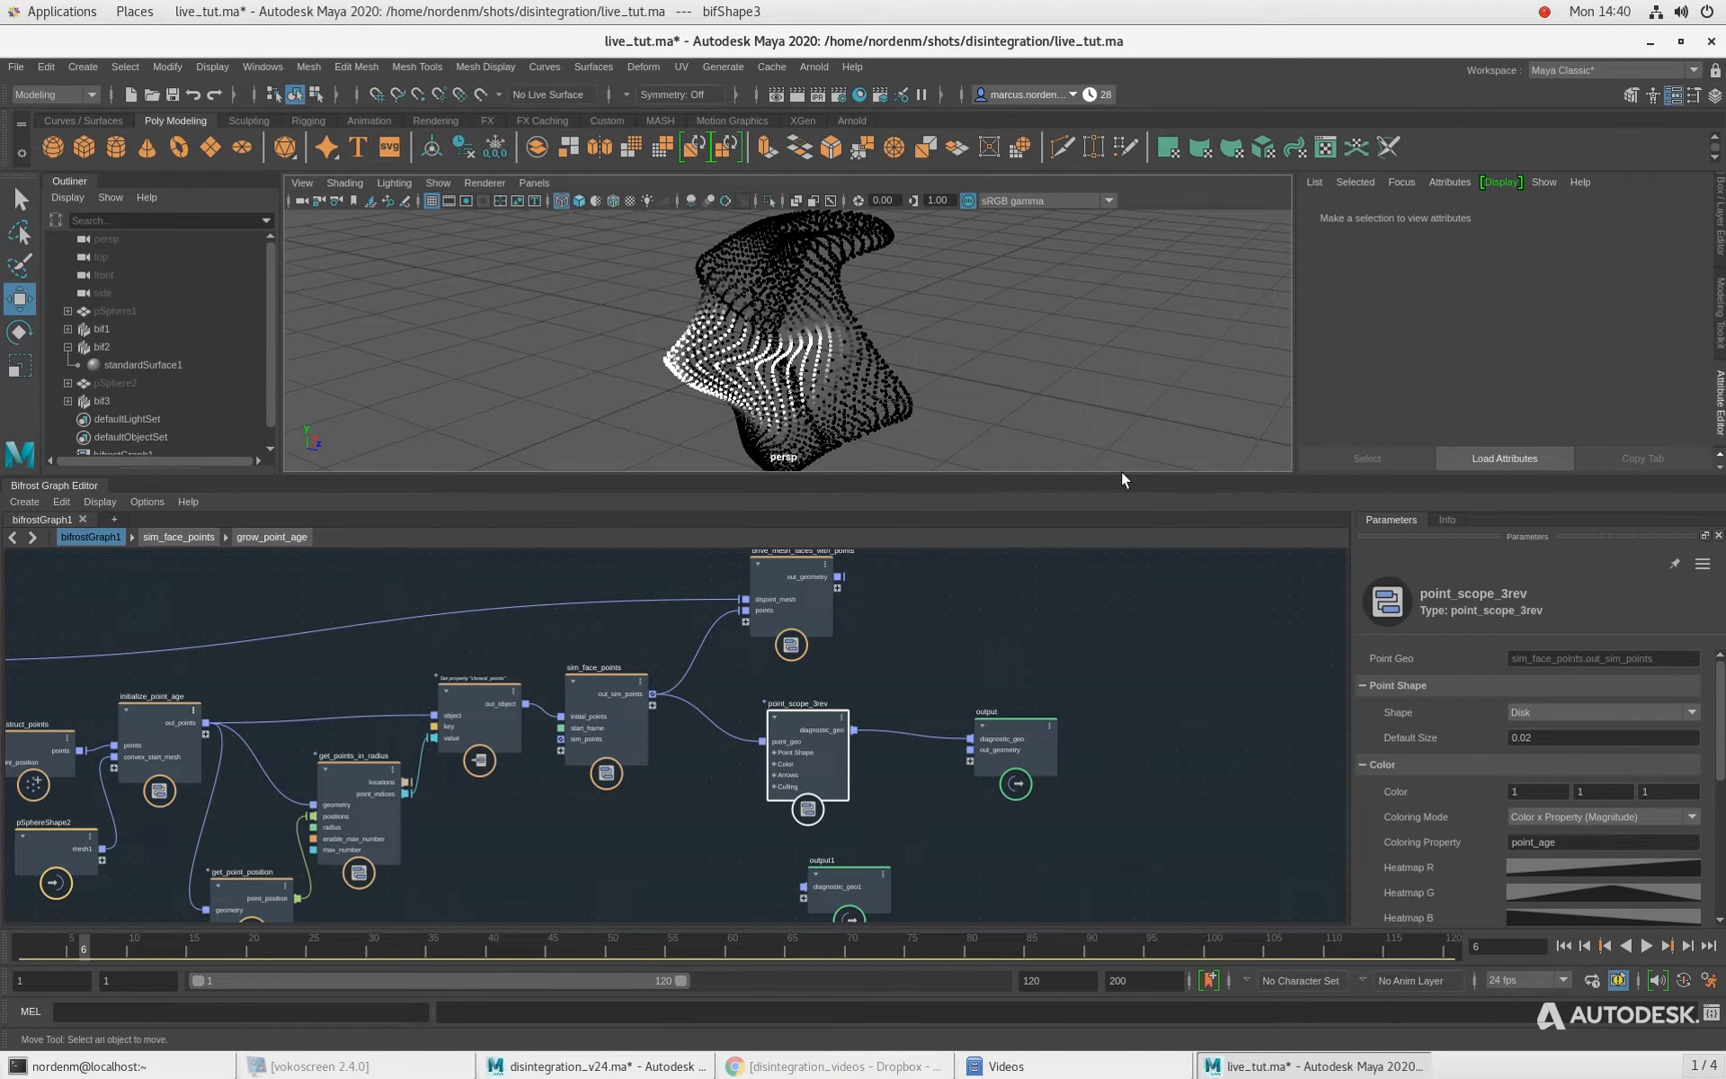
Step: Advance the simulation frame by frame from frame 6 to frame 19 to examine the spreading point ages
{"action": "left_click", "coordinate": [1688, 946]}
{"action": "left_click", "coordinate": [1688, 946]}
{"action": "left_click", "coordinate": [1688, 945]}
{"action": "left_click", "coordinate": [1688, 946]}
{"action": "left_click", "coordinate": [1689, 945]}
{"action": "left_click", "coordinate": [1688, 946]}
{"action": "left_click", "coordinate": [1689, 946]}
{"action": "left_click", "coordinate": [1688, 946]}
{"action": "left_click", "coordinate": [1689, 946]}
{"action": "left_click", "coordinate": [1688, 946]}
{"action": "left_click", "coordinate": [1688, 946]}
{"action": "left_click", "coordinate": [1688, 946]}
{"action": "left_click", "coordinate": [1689, 945]}
Step: Inspect the parameters of the get_points_in_radius node and its place in bifrostGraph1
{"action": "middle_click_drag", "start_coordinate": [591, 879], "coordinate": [859, 803]}
{"action": "scroll", "coordinate": [688, 807], "scroll_direction": "up", "scroll_amount": 2}
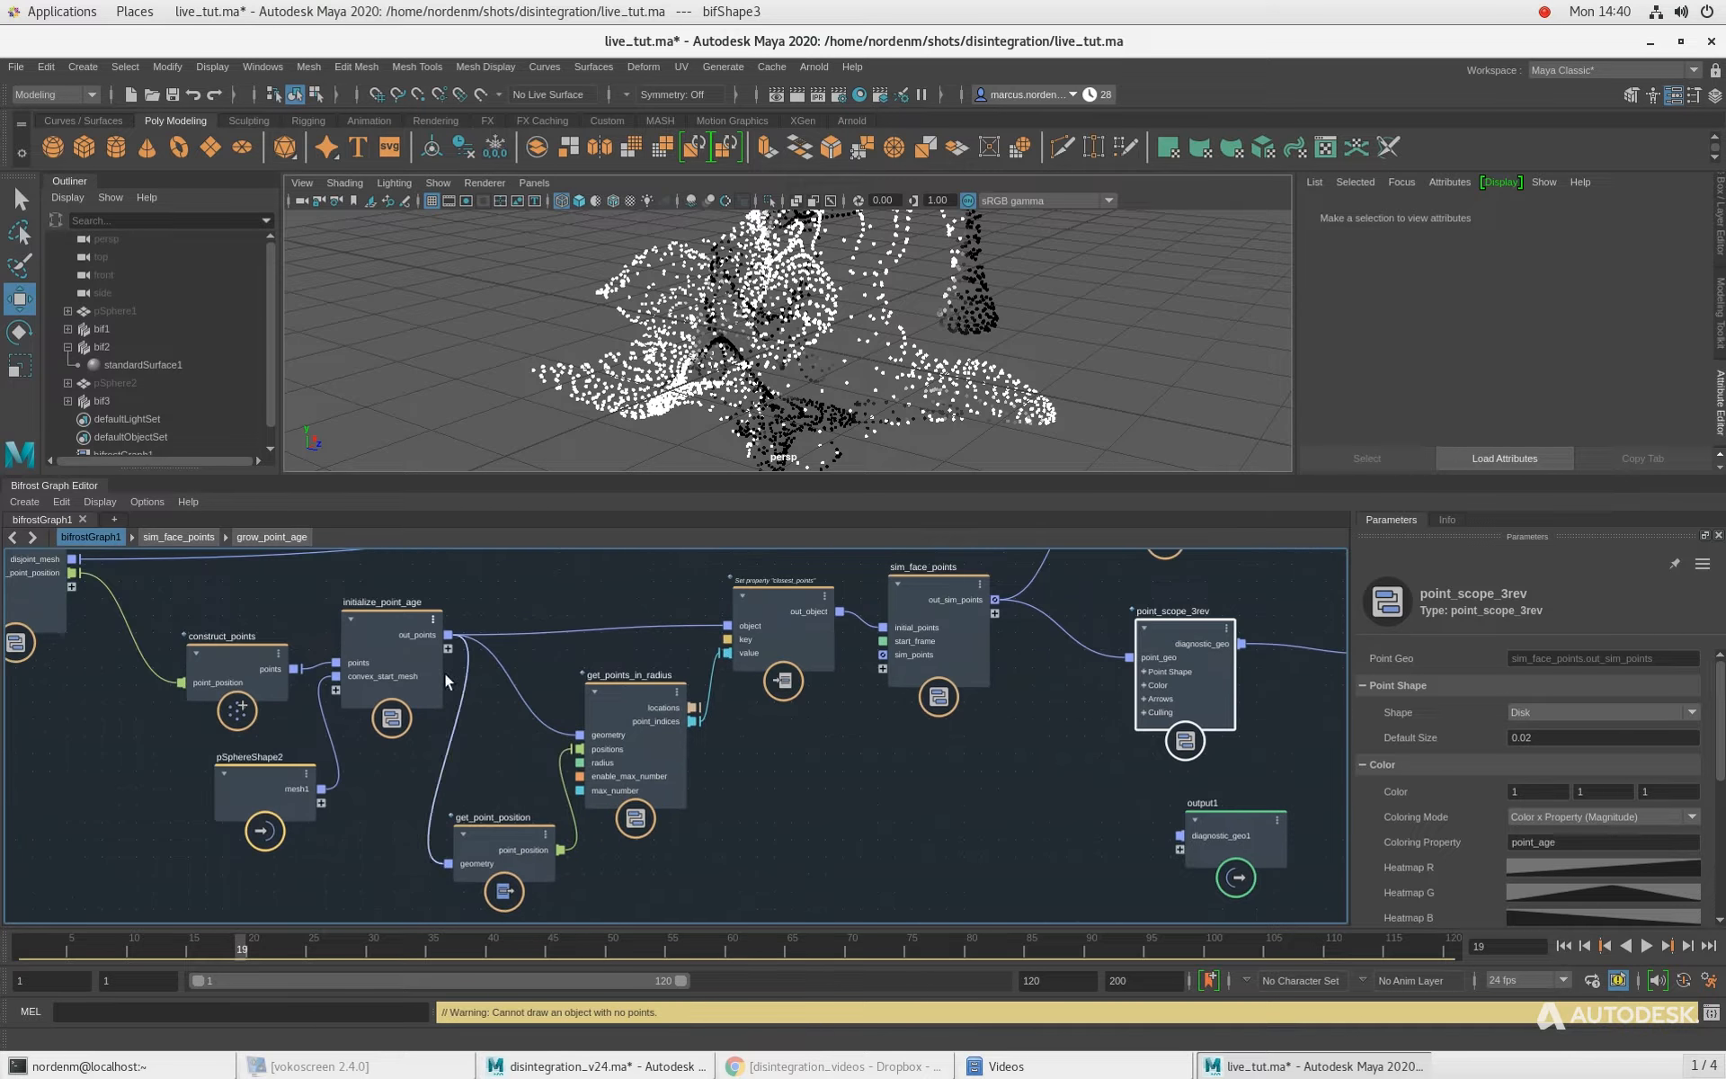
{"action": "left_click", "coordinate": [608, 686]}
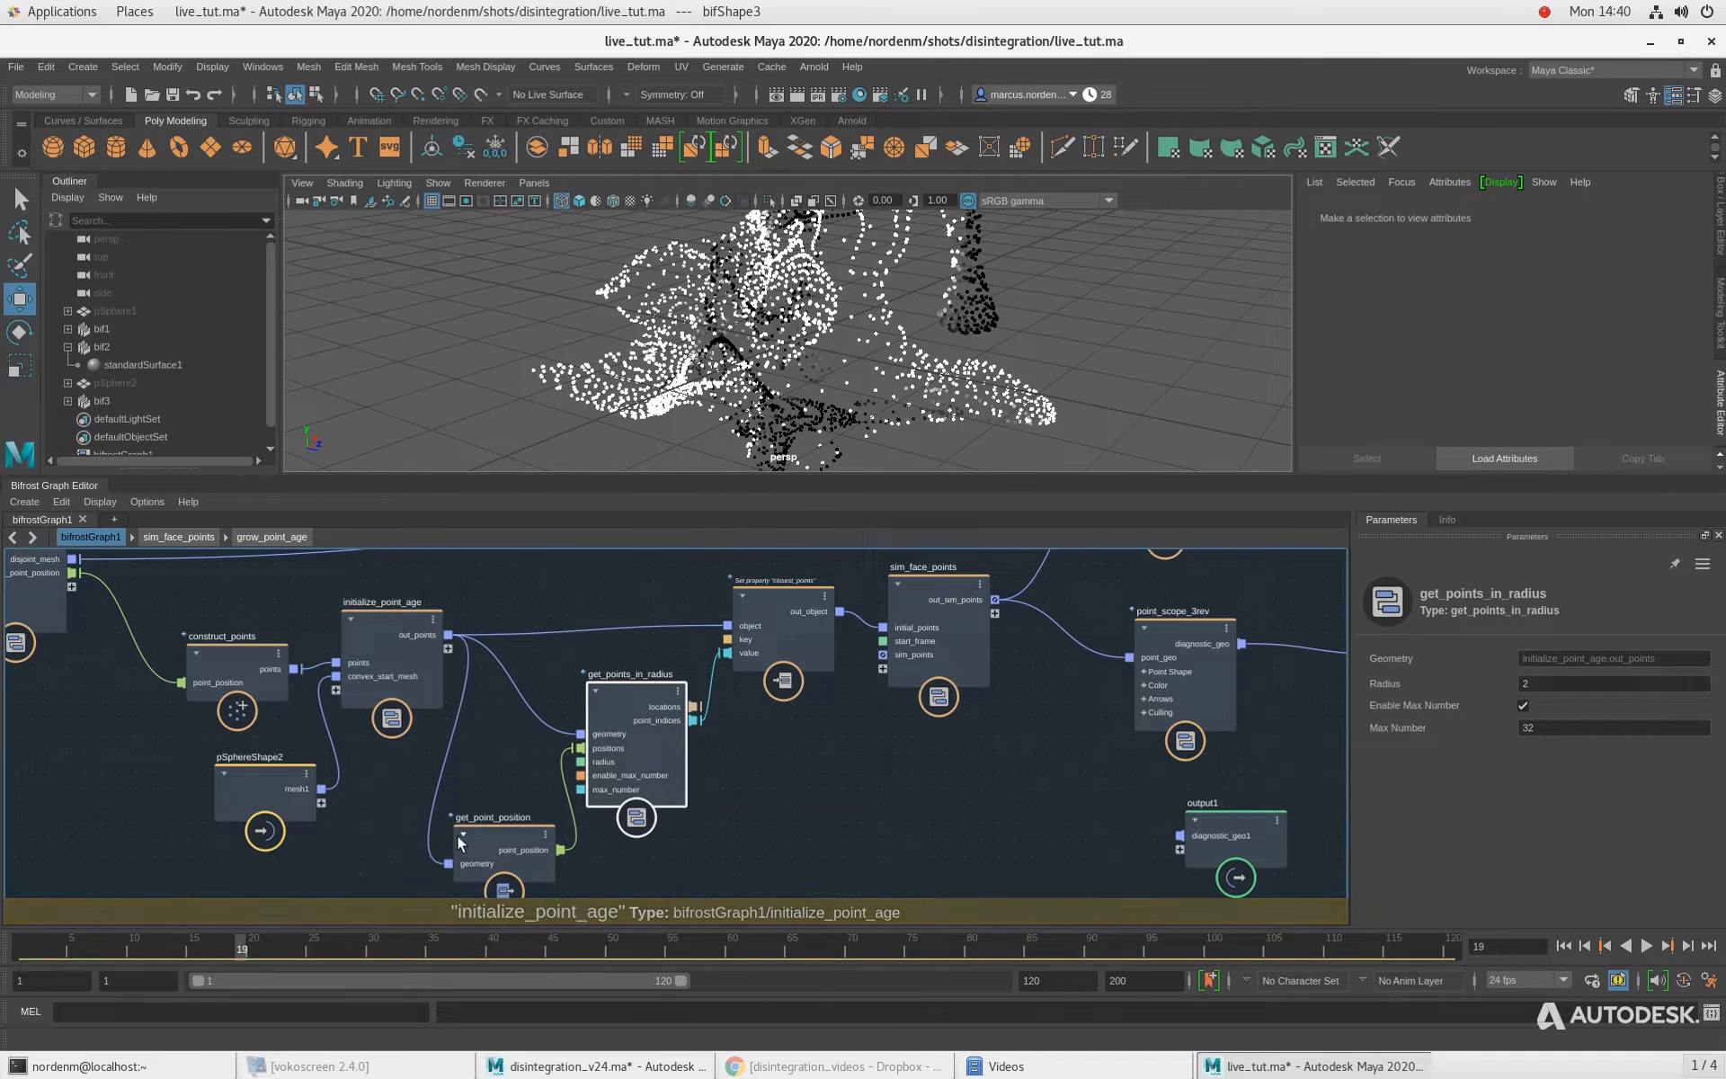
{"action": "middle_click_drag", "start_coordinate": [721, 788], "coordinate": [647, 812]}
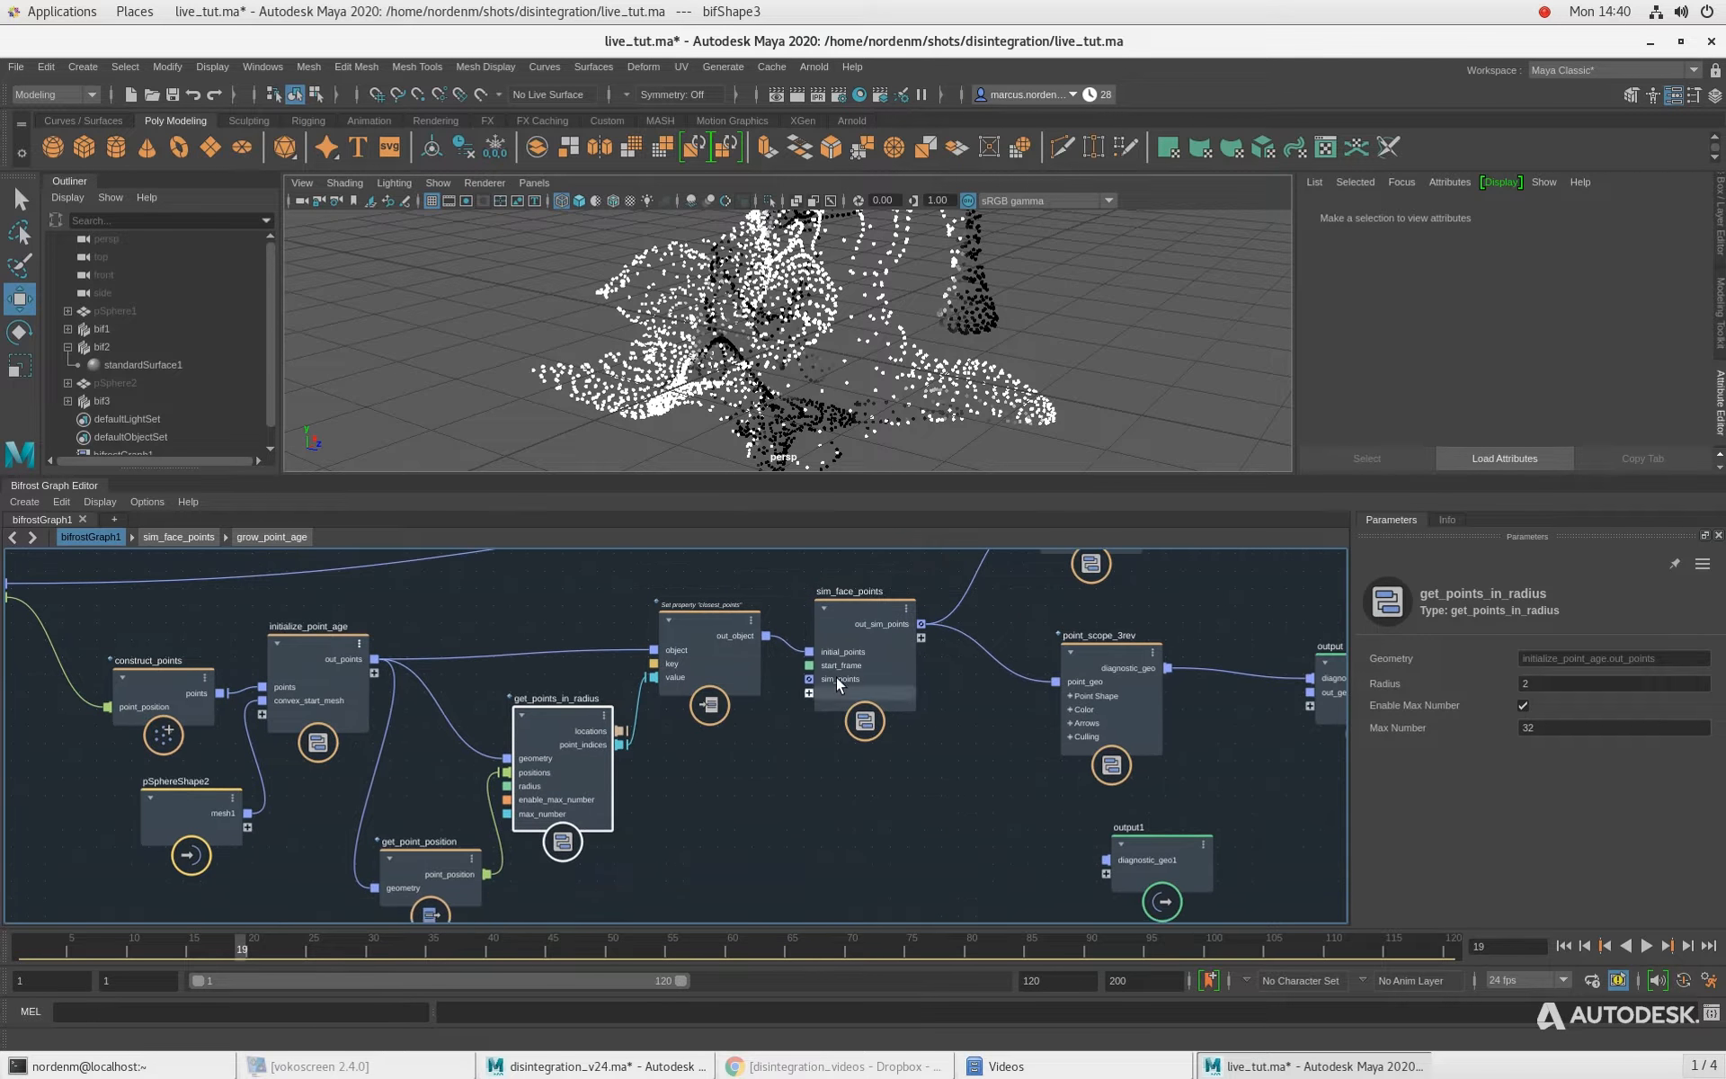
{"action": "scroll", "coordinate": [791, 796], "scroll_direction": "down", "scroll_amount": 3}
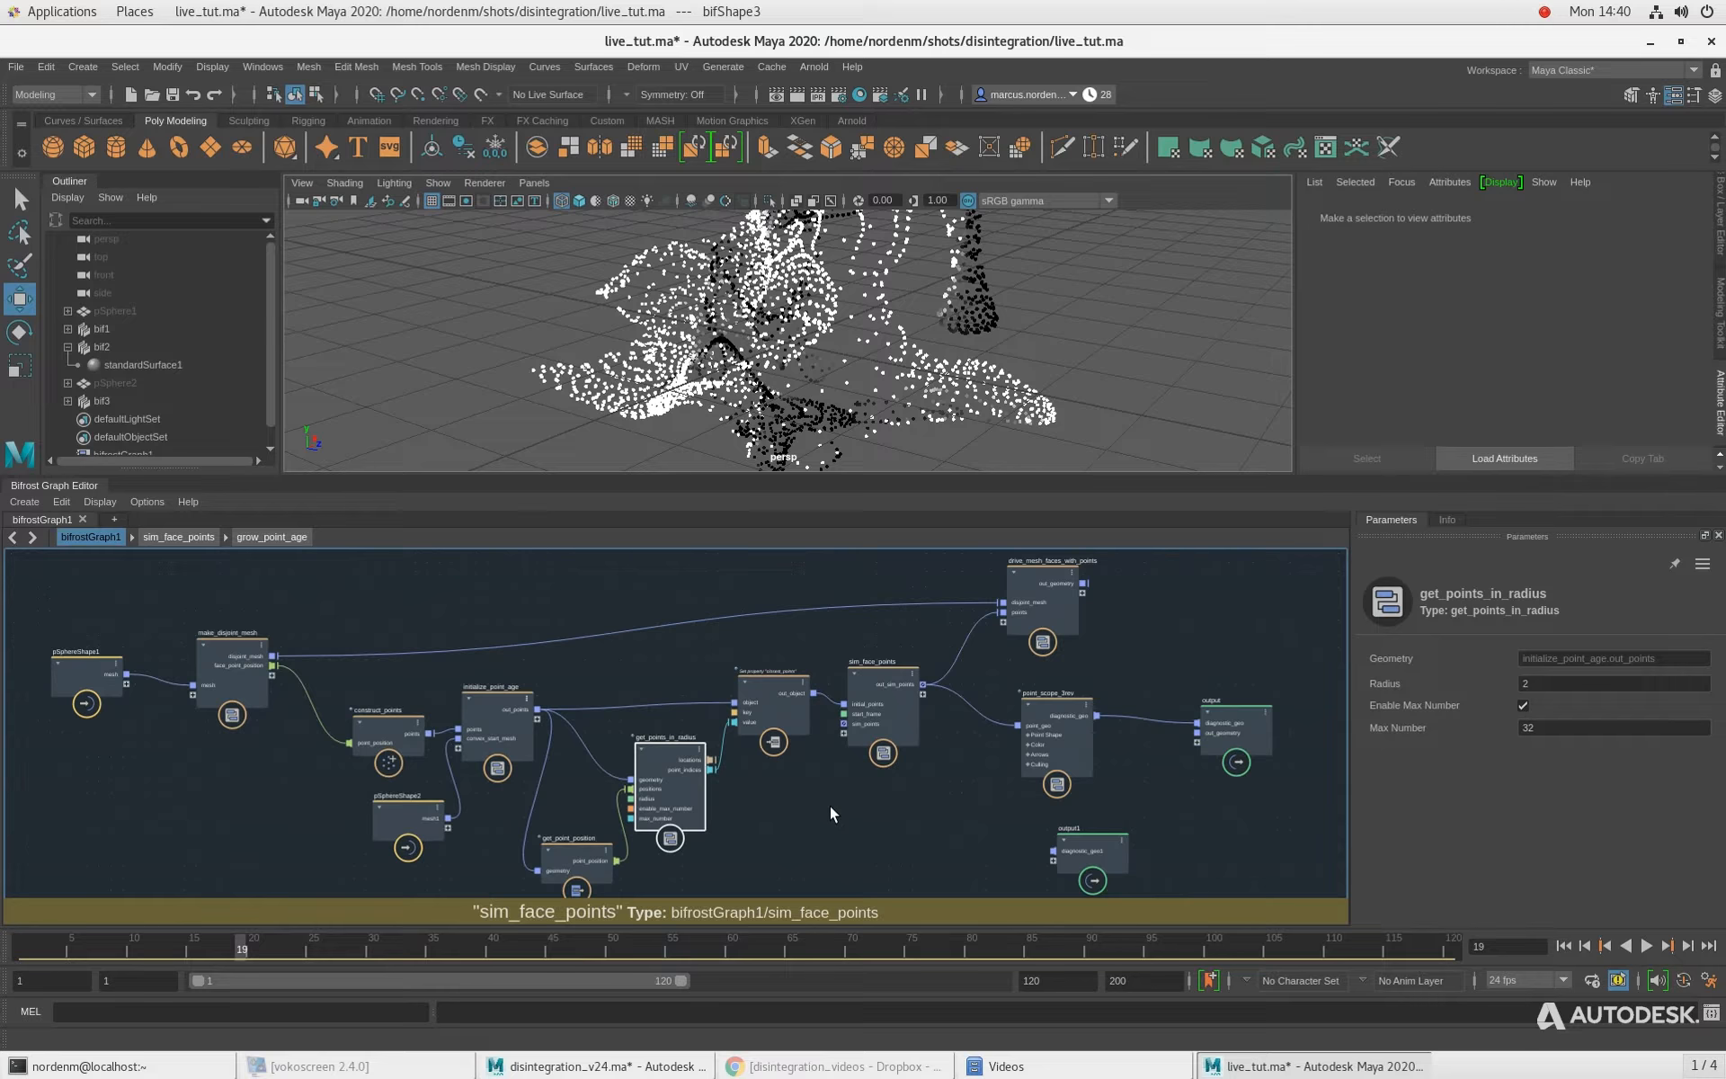
Step: Rewind to frame 1, examine the points up close and advance a few frames to check the early growth
{"action": "left_click", "coordinate": [1564, 946]}
{"action": "left_click_drag", "start_coordinate": [816, 349], "coordinate": [750, 364], "text": "alt"}
{"action": "right_click_drag", "start_coordinate": [754, 370], "coordinate": [867, 395], "text": "alt"}
{"action": "left_click_drag", "start_coordinate": [868, 396], "coordinate": [819, 386], "text": "alt"}
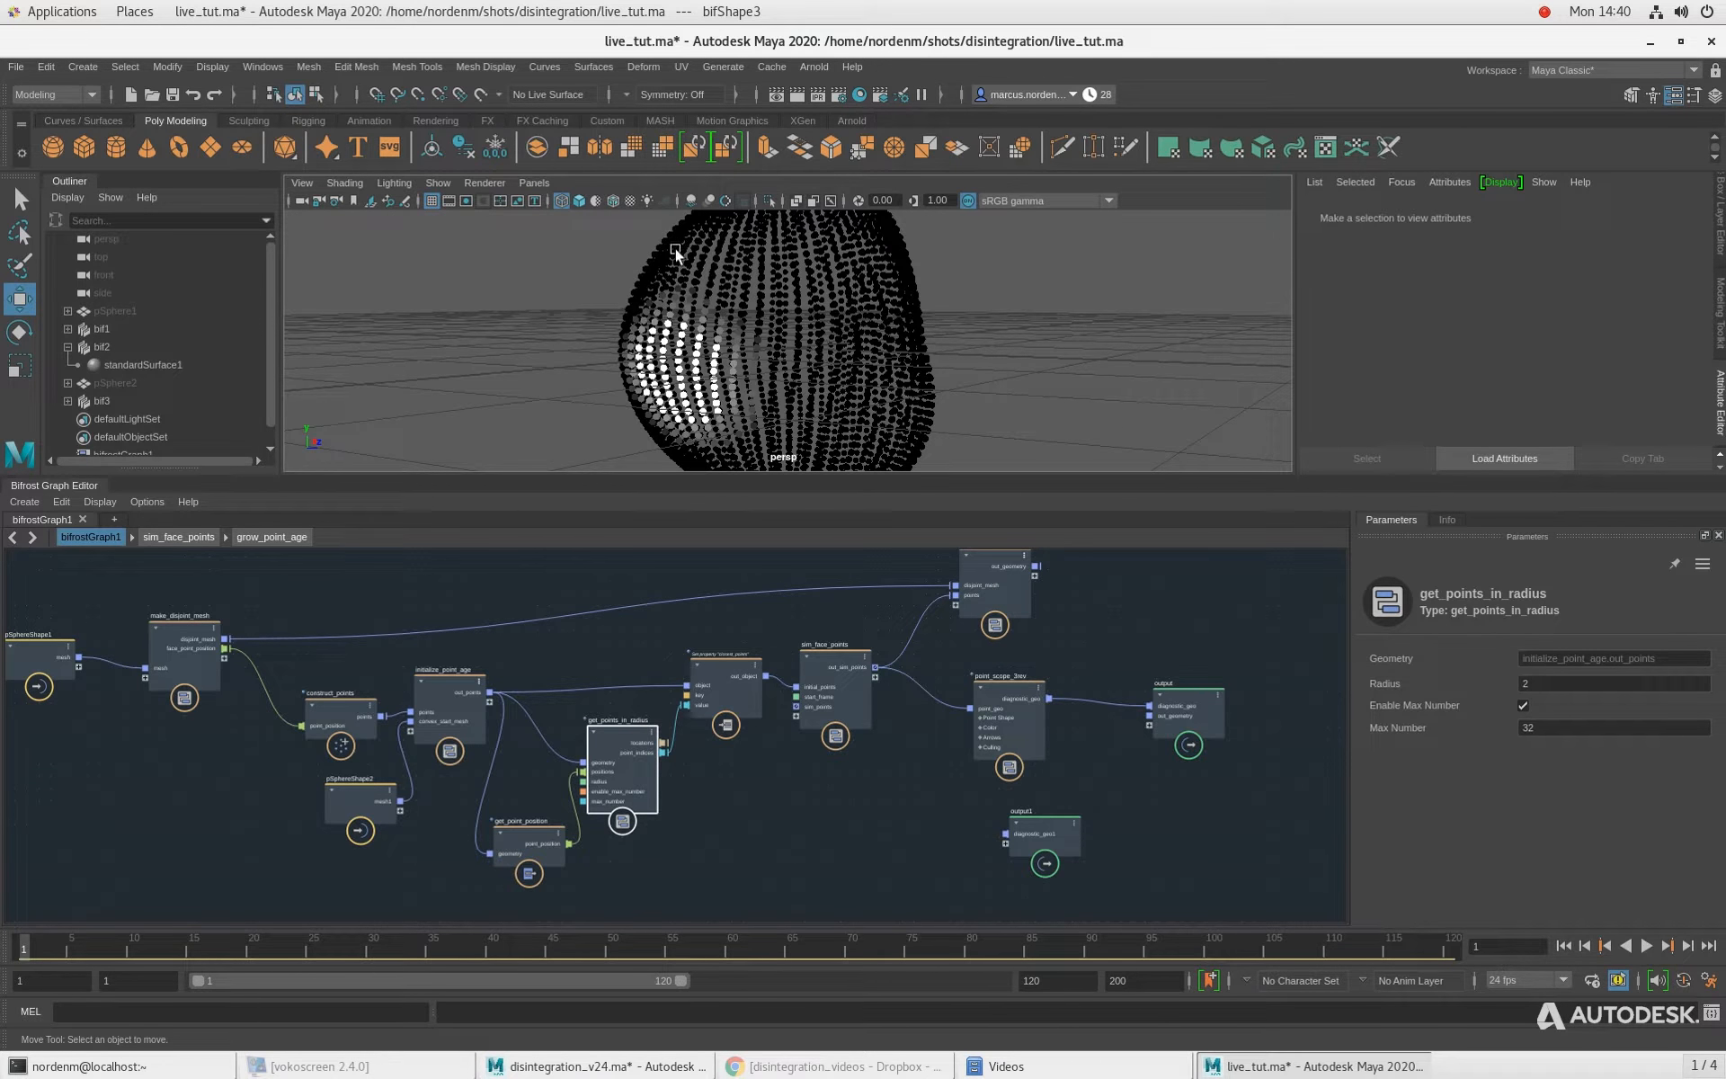
{"action": "right_click_drag", "start_coordinate": [840, 380], "coordinate": [787, 372], "text": "alt"}
{"action": "left_click_drag", "start_coordinate": [787, 372], "coordinate": [802, 399], "text": "alt"}
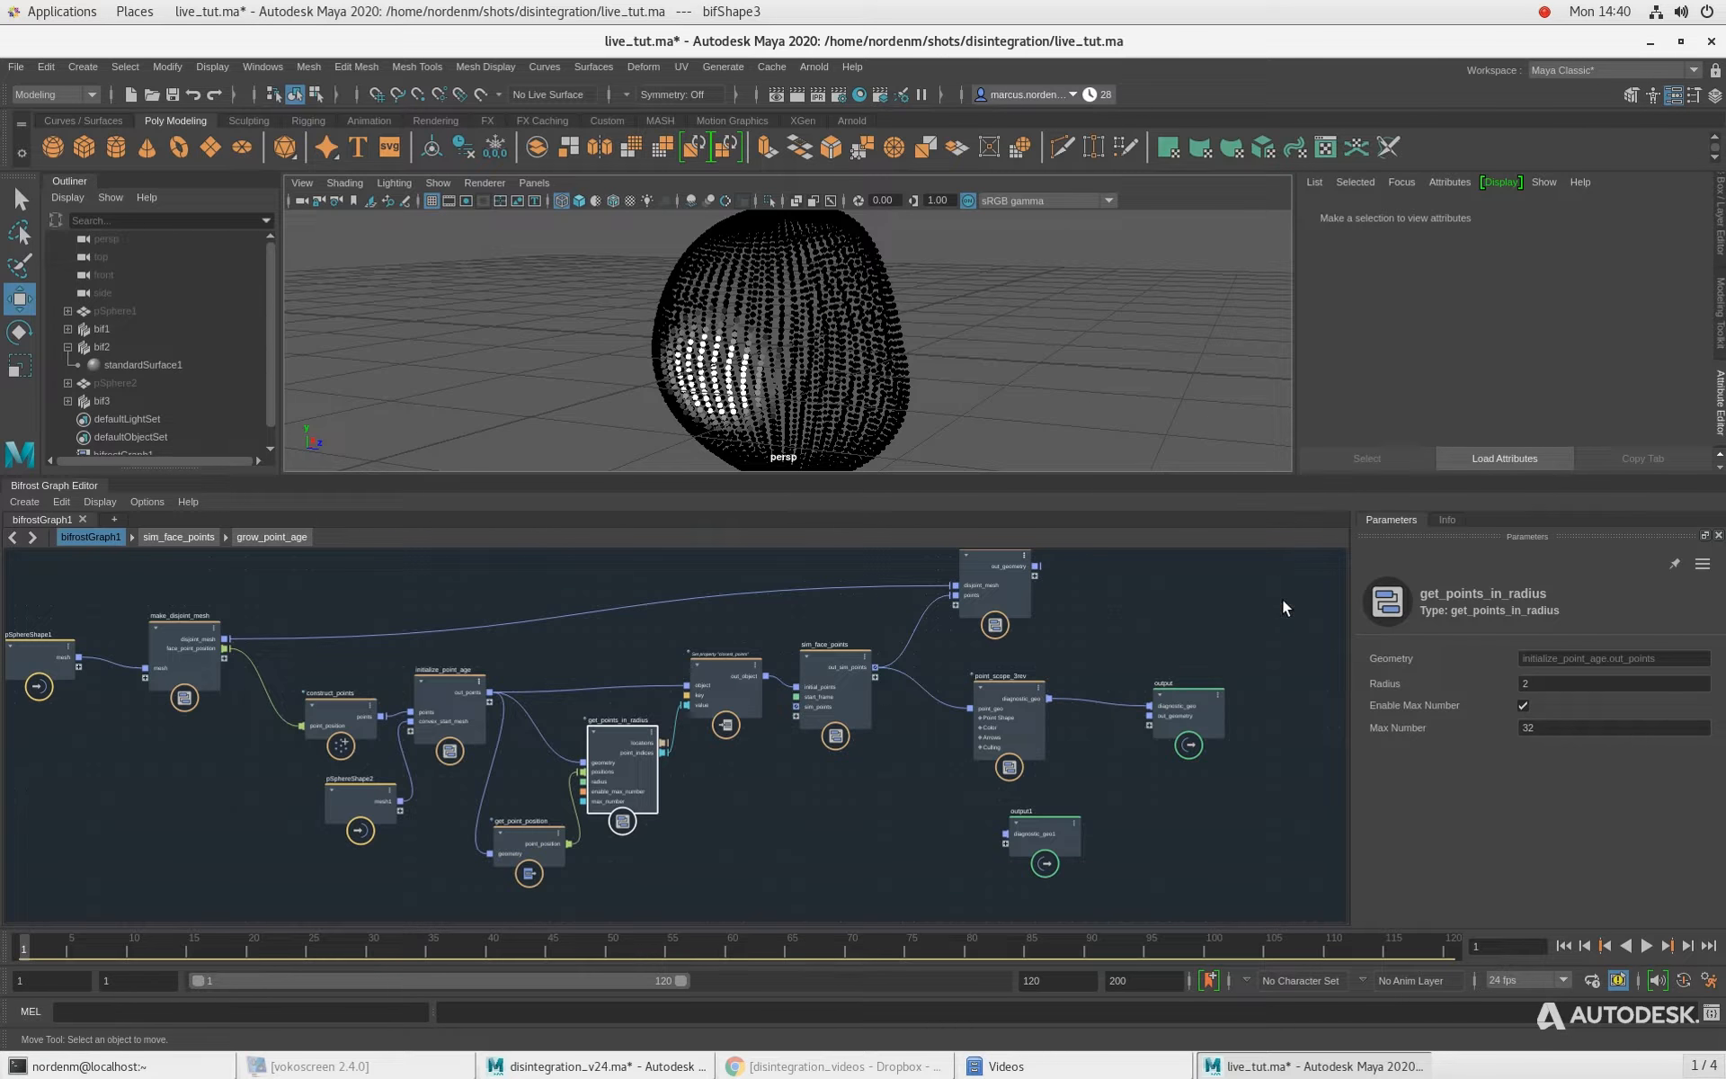
{"action": "left_click", "coordinate": [1687, 946]}
{"action": "left_click", "coordinate": [1687, 946]}
{"action": "left_click", "coordinate": [1687, 946]}
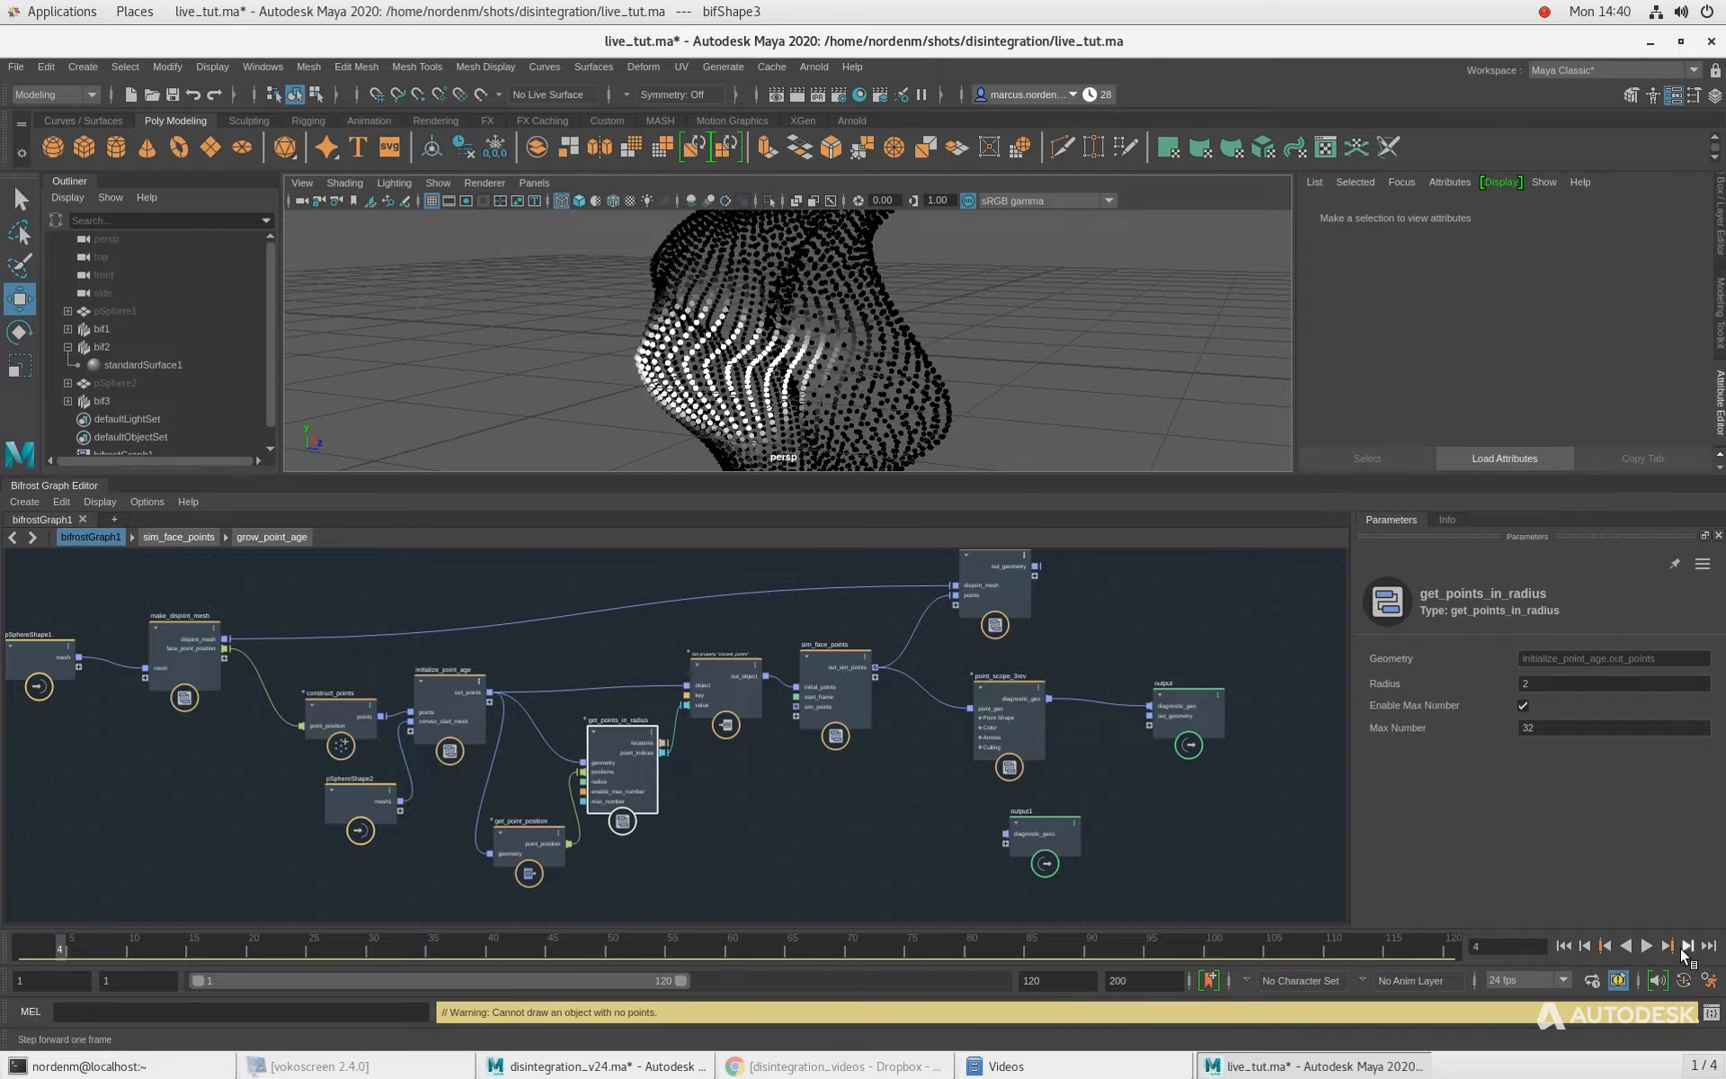
{"action": "left_click", "coordinate": [1687, 946]}
Step: Return the simulation to frame 1 and examine the white starting points from different angles
{"action": "left_click", "coordinate": [1564, 949]}
{"action": "left_click_drag", "start_coordinate": [854, 359], "coordinate": [744, 350], "text": "alt"}
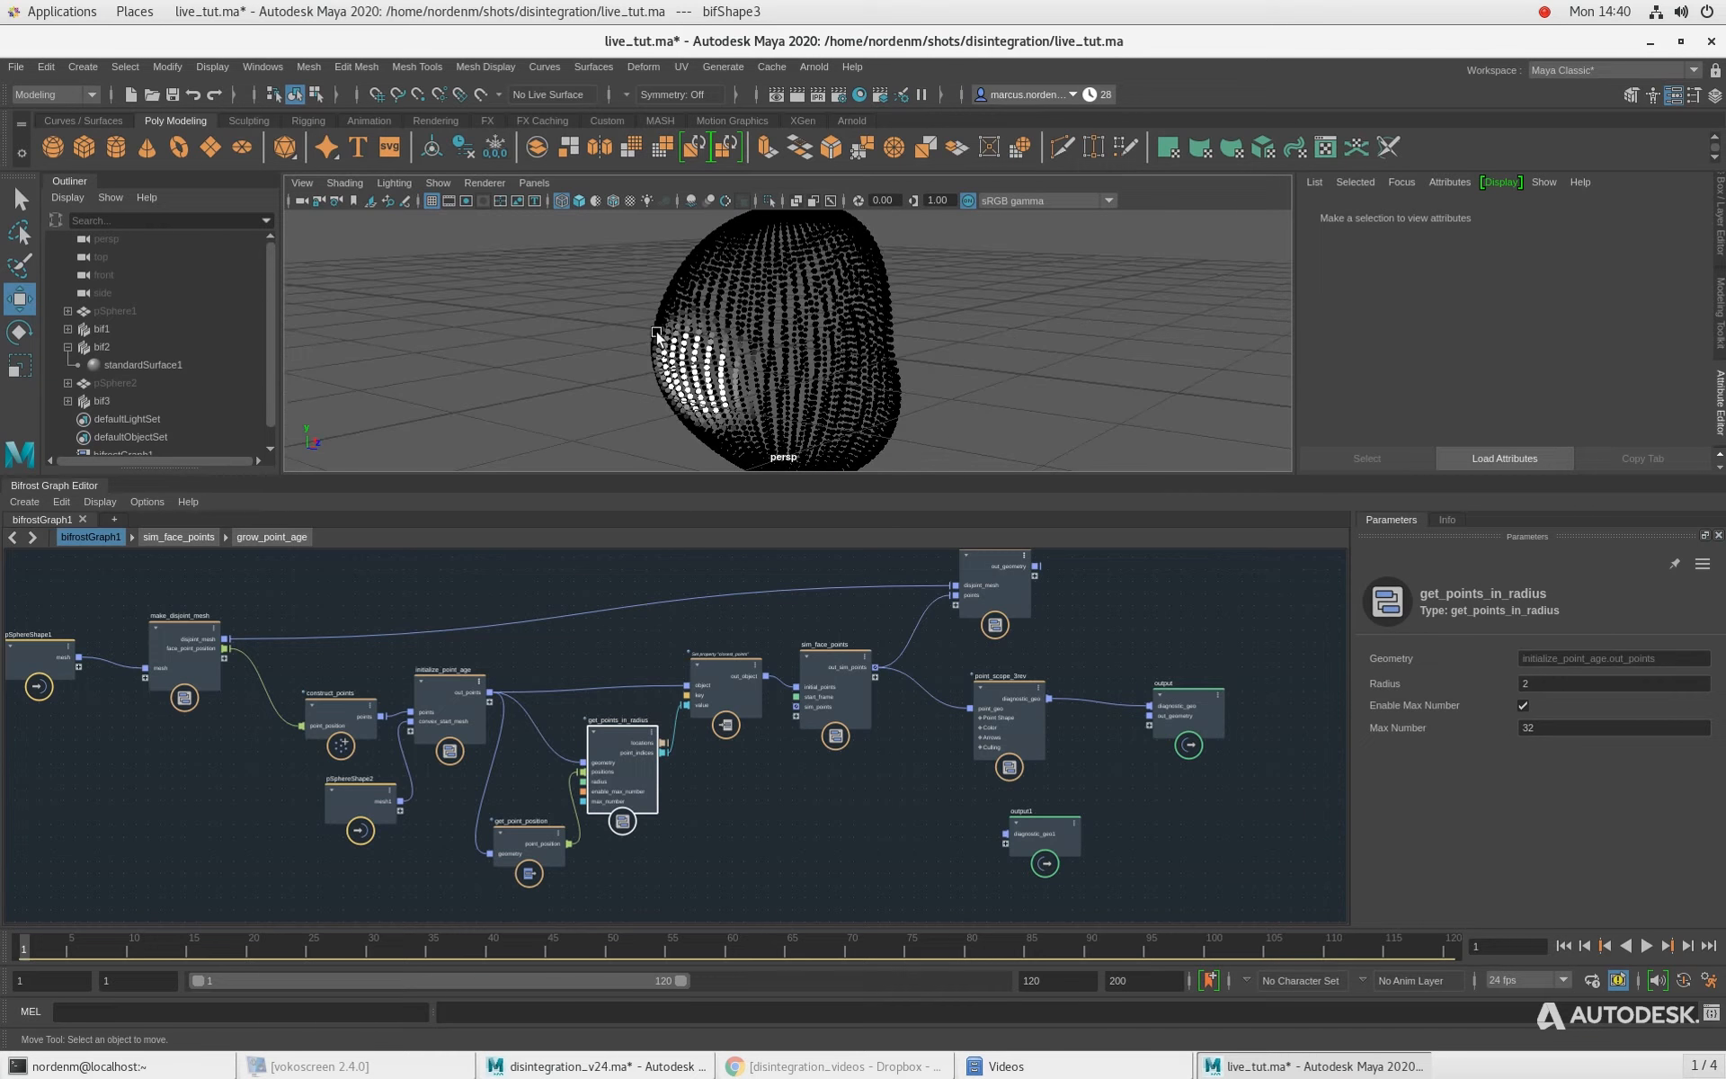
{"action": "left_click_drag", "start_coordinate": [844, 327], "coordinate": [837, 351], "text": "alt"}
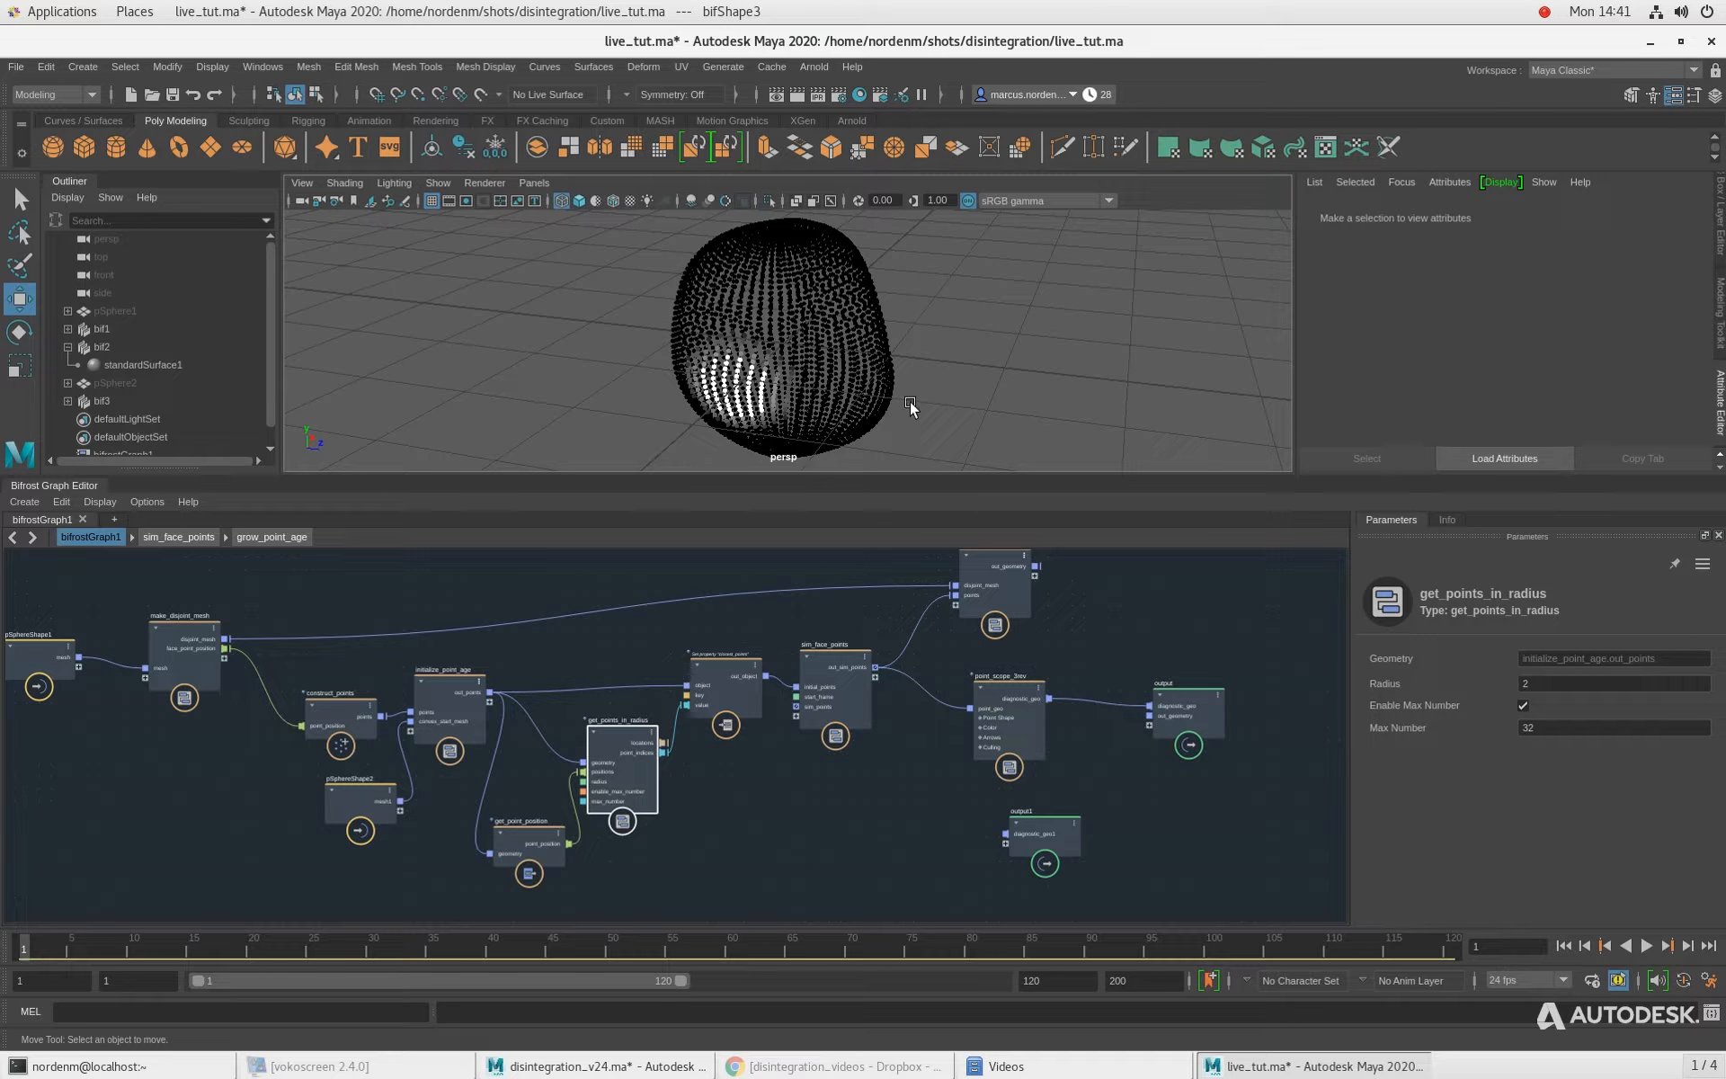
{"action": "left_click_drag", "start_coordinate": [861, 360], "coordinate": [859, 405], "text": "alt"}
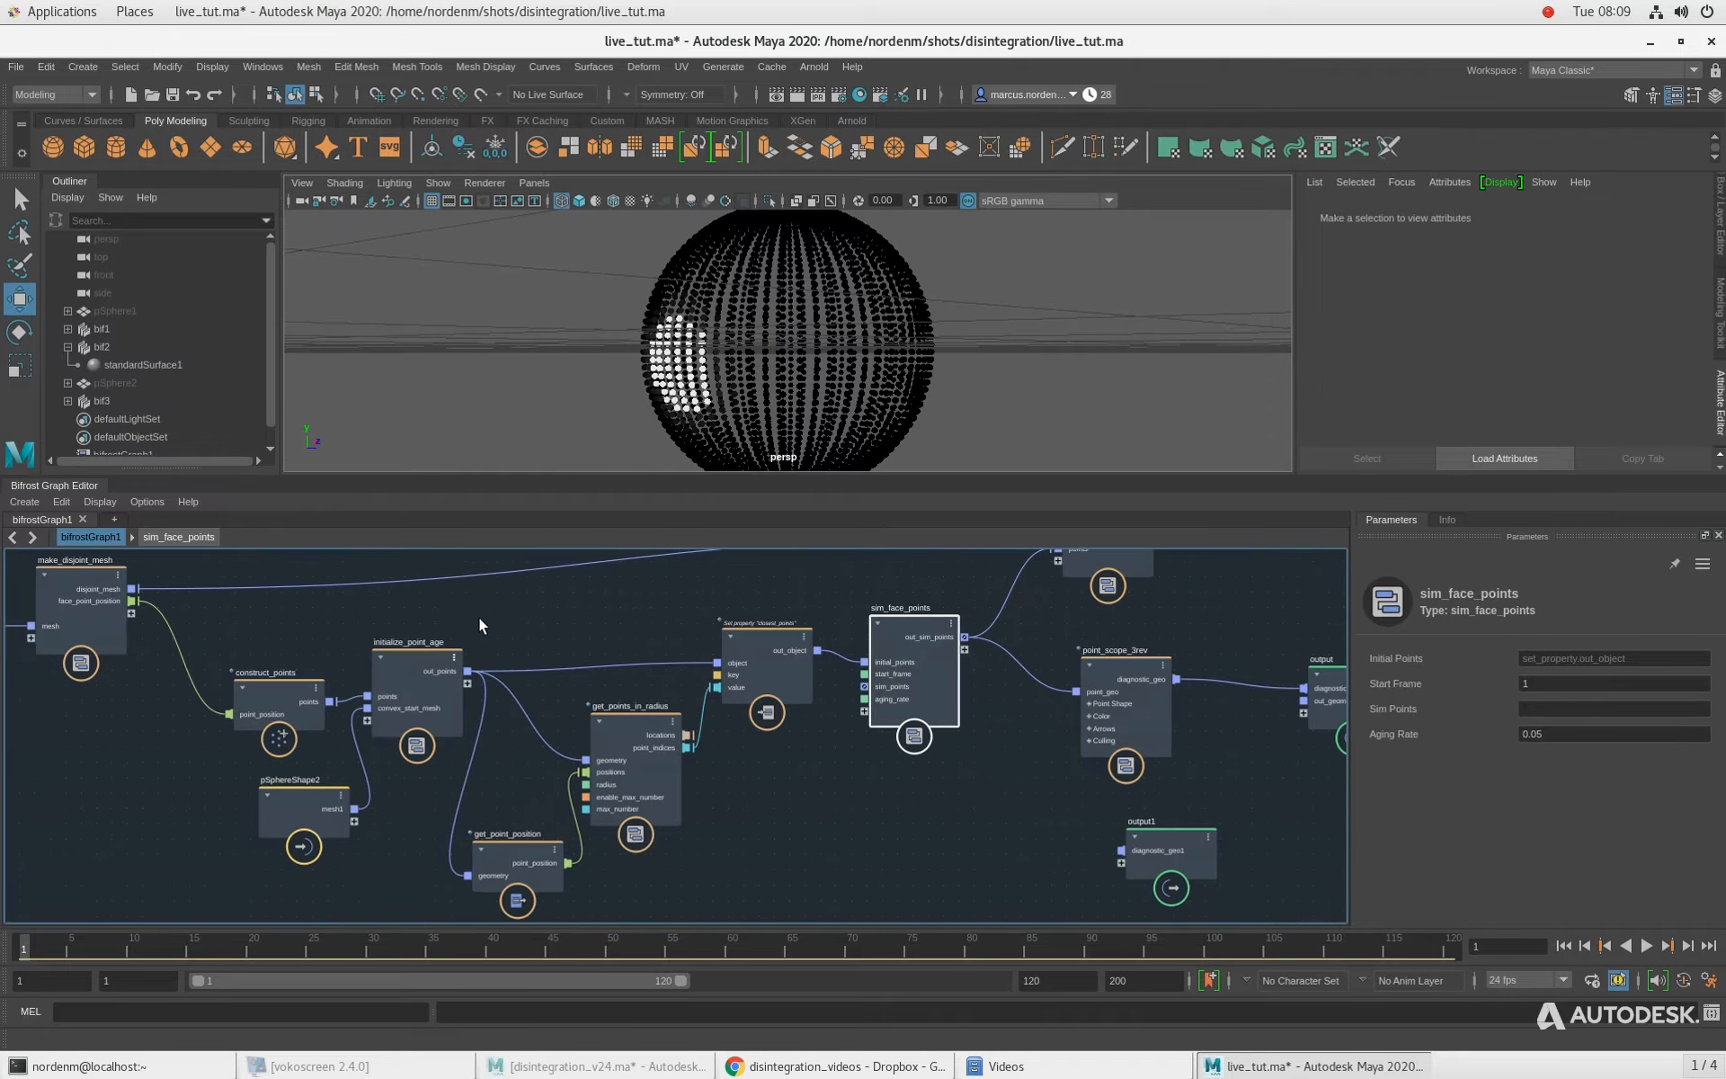
Step: Look inside the initialize_point_age compound and return to bifrostGraph1
{"action": "scroll", "coordinate": [478, 617], "scroll_direction": "up", "scroll_amount": 2}
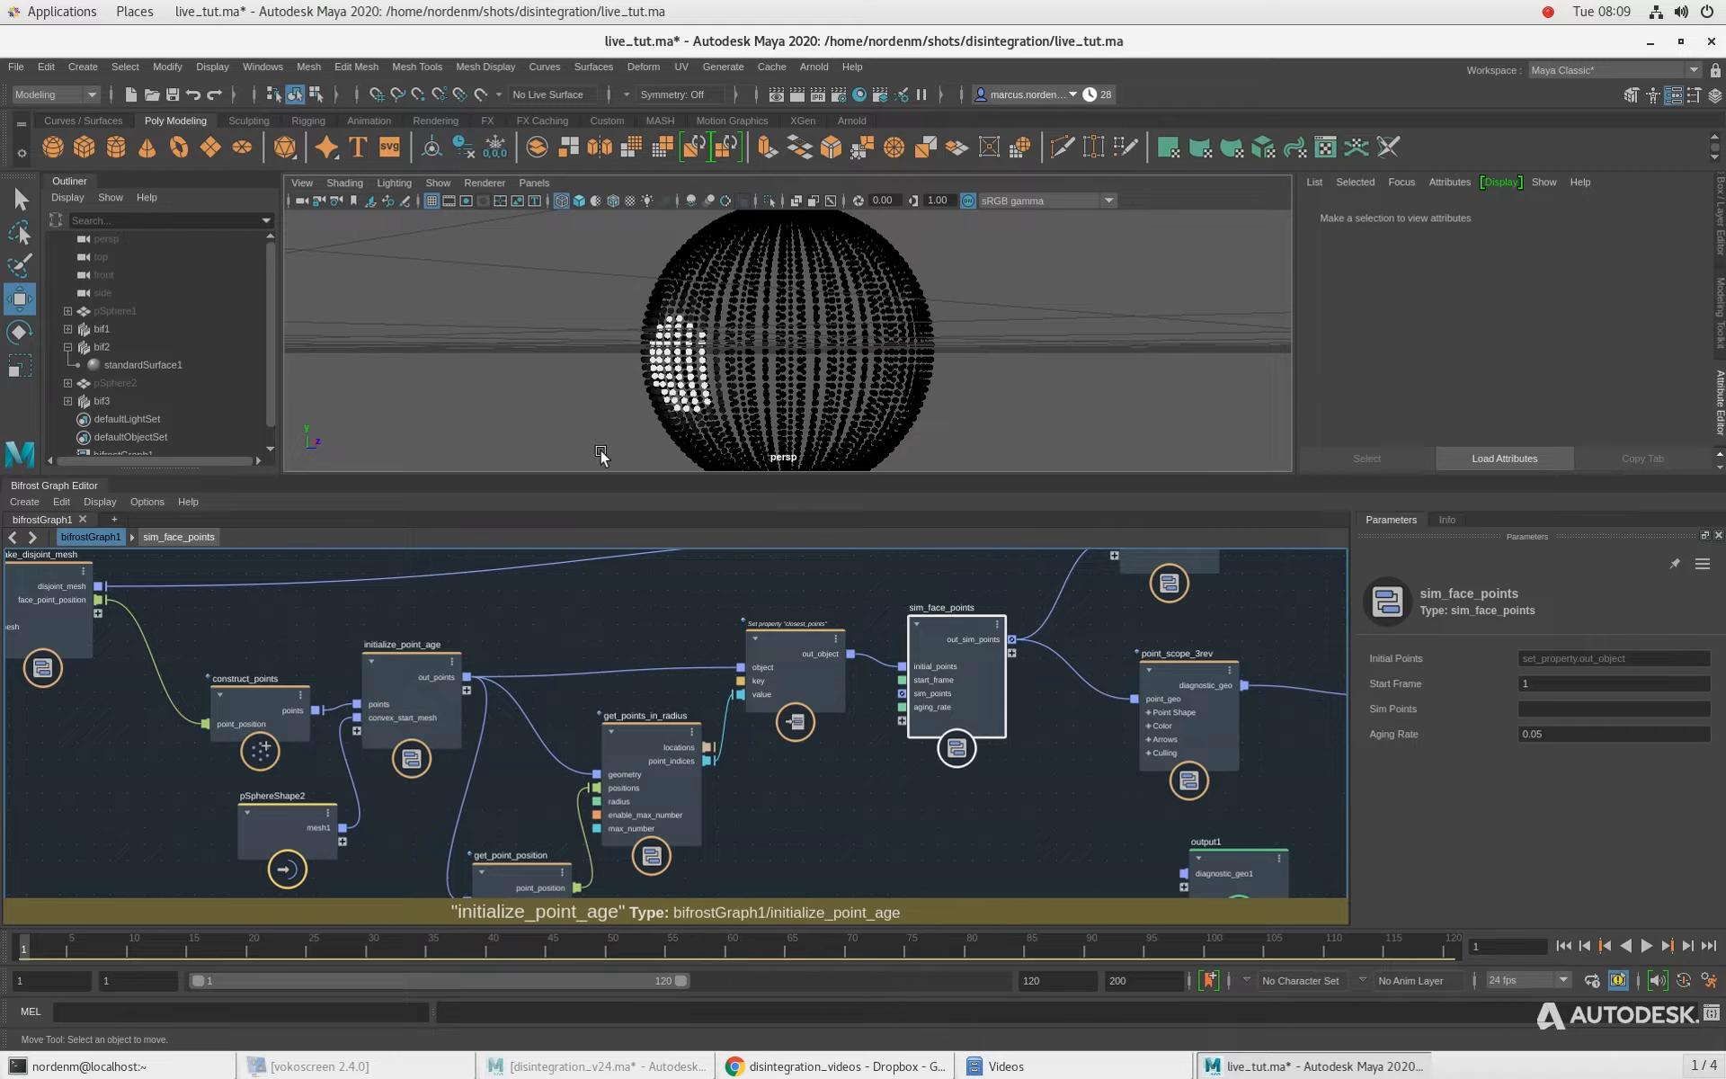
{"action": "scroll", "coordinate": [450, 657], "scroll_direction": "up", "scroll_amount": 1}
{"action": "left_click", "coordinate": [404, 660]}
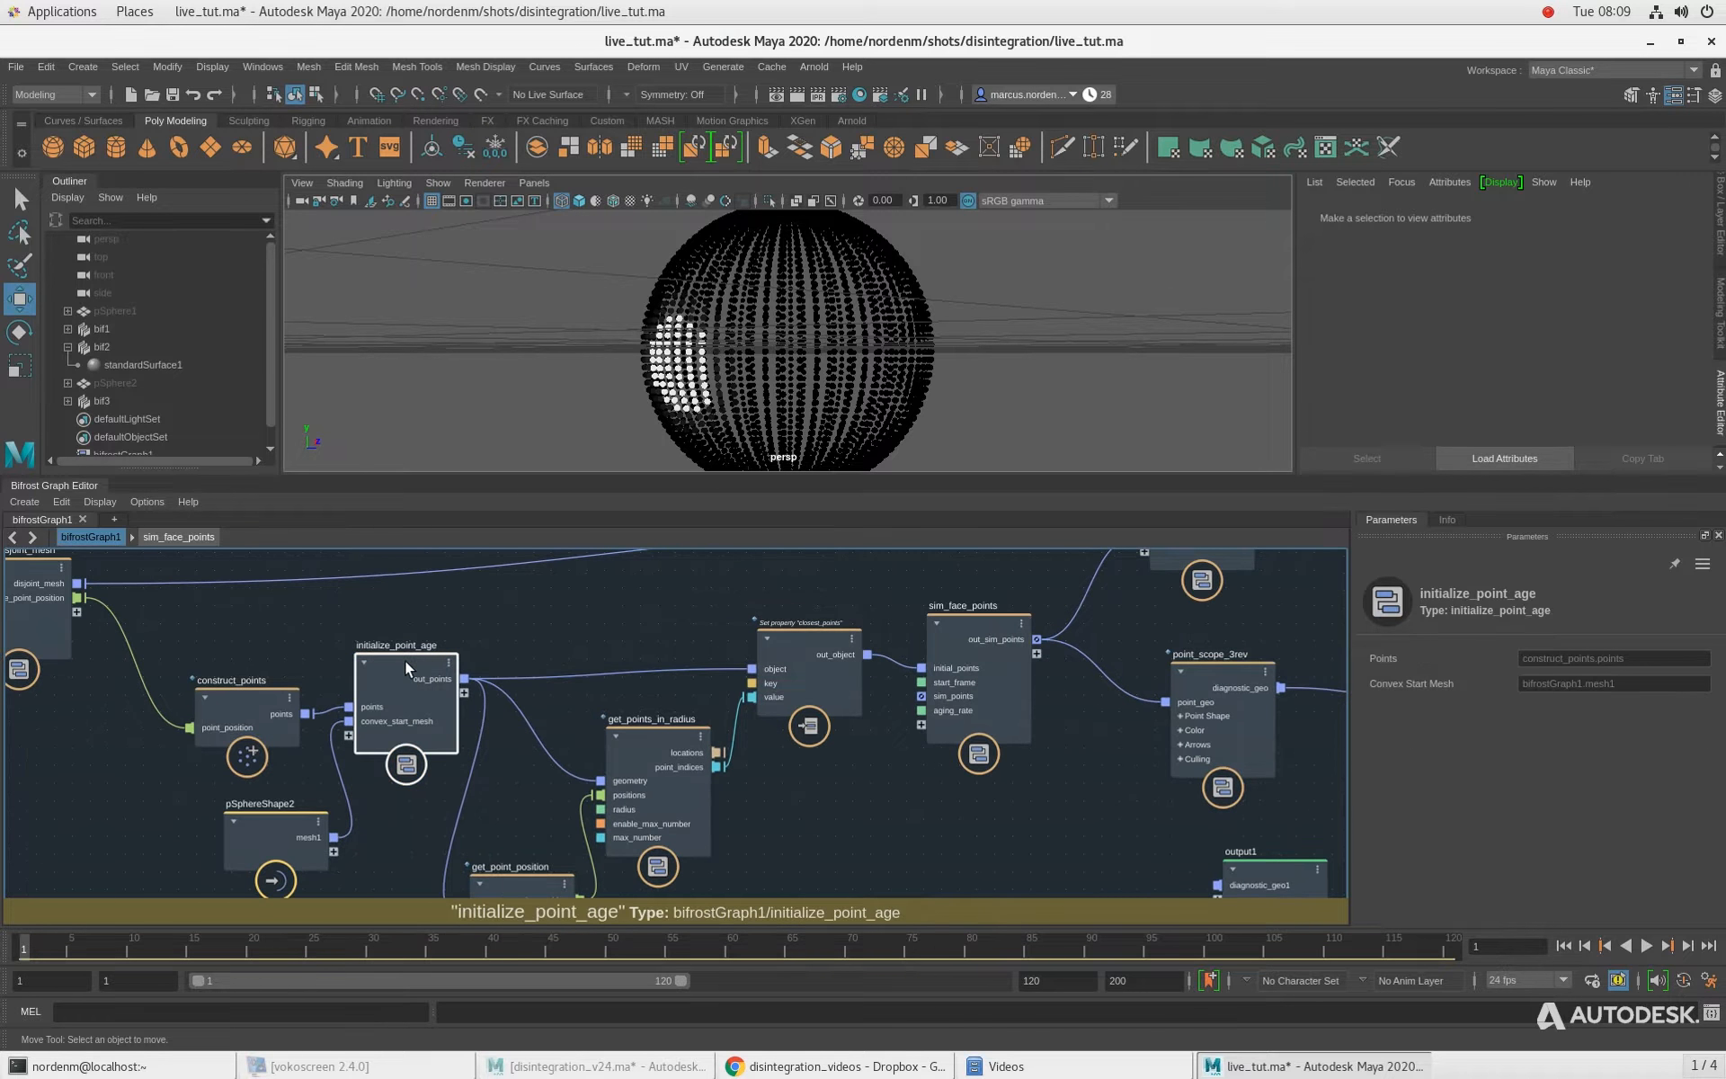
{"action": "double_click", "coordinate": [405, 659]}
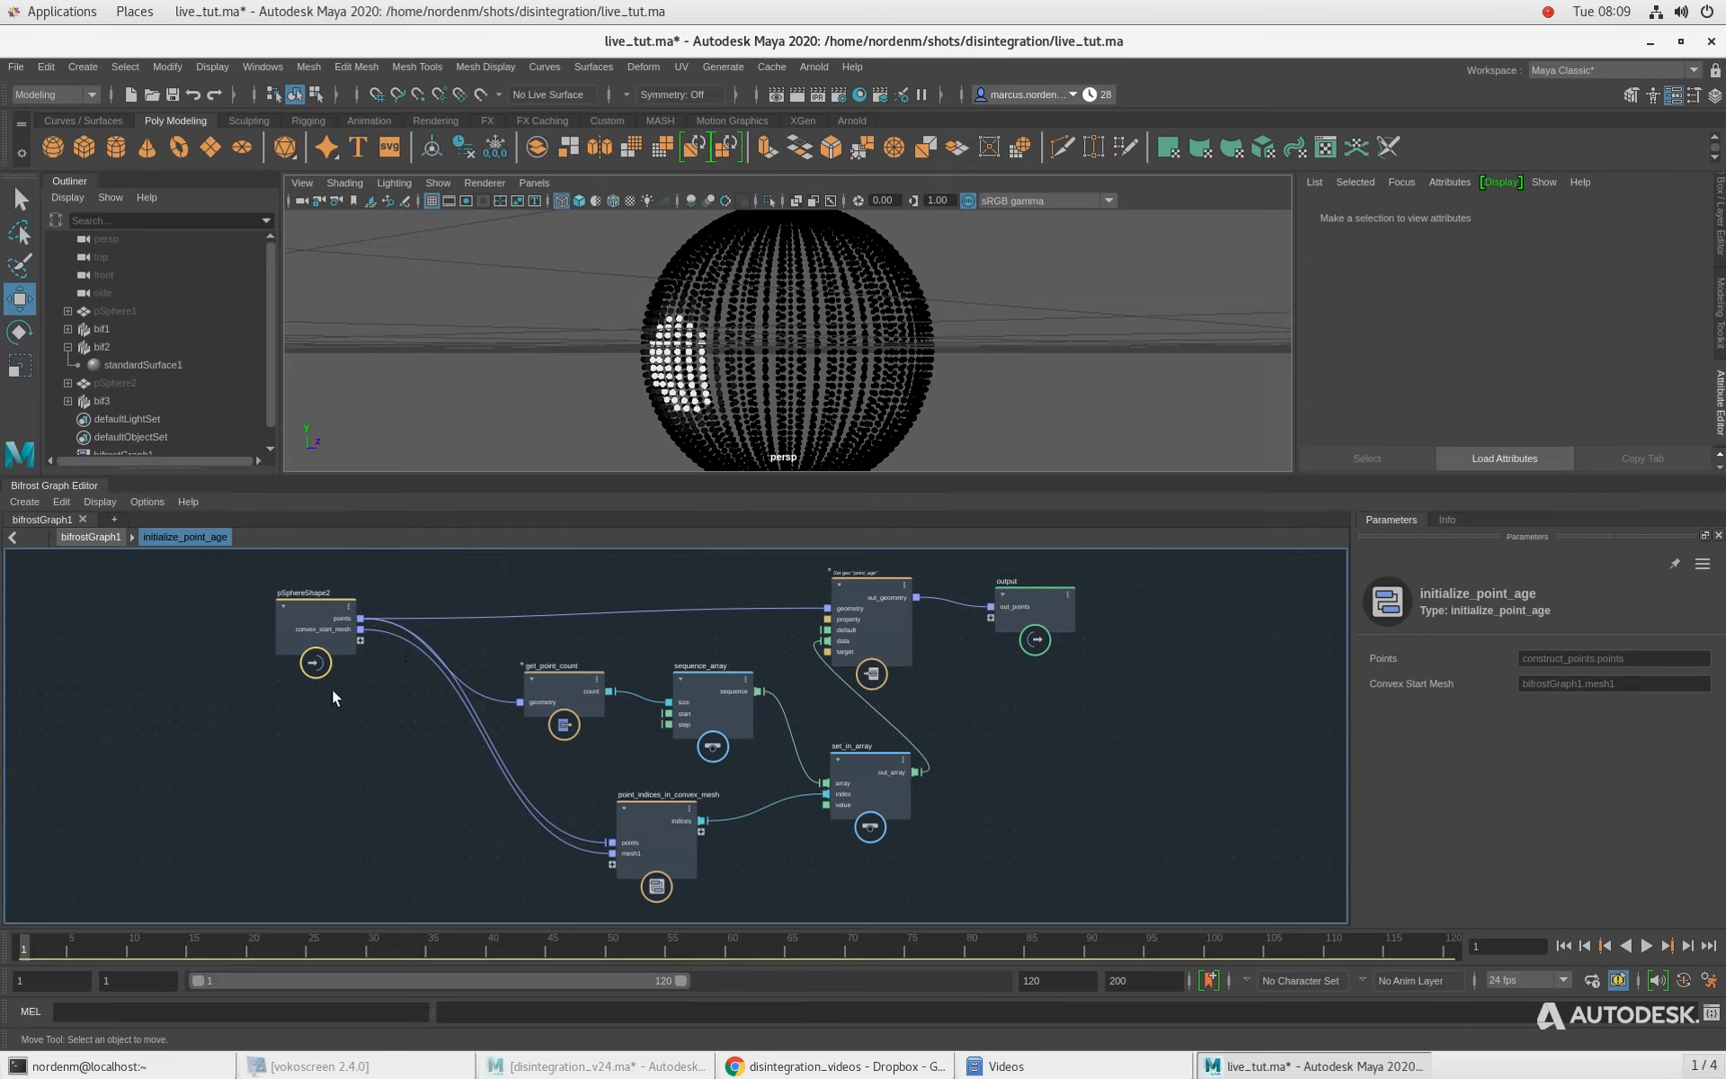
{"action": "left_click", "coordinate": [91, 536]}
Step: Add a set_geo_property node near construct_points in bifrostGraph1 and set its Property to point_noise
{"action": "middle_click_drag", "start_coordinate": [335, 619], "coordinate": [459, 695]}
{"action": "left_click", "coordinate": [277, 720]}
{"action": "scroll", "coordinate": [336, 651], "scroll_direction": "up", "scroll_amount": 1}
{"action": "left_click", "coordinate": [198, 641]}
{"action": "left_click", "coordinate": [461, 644]}
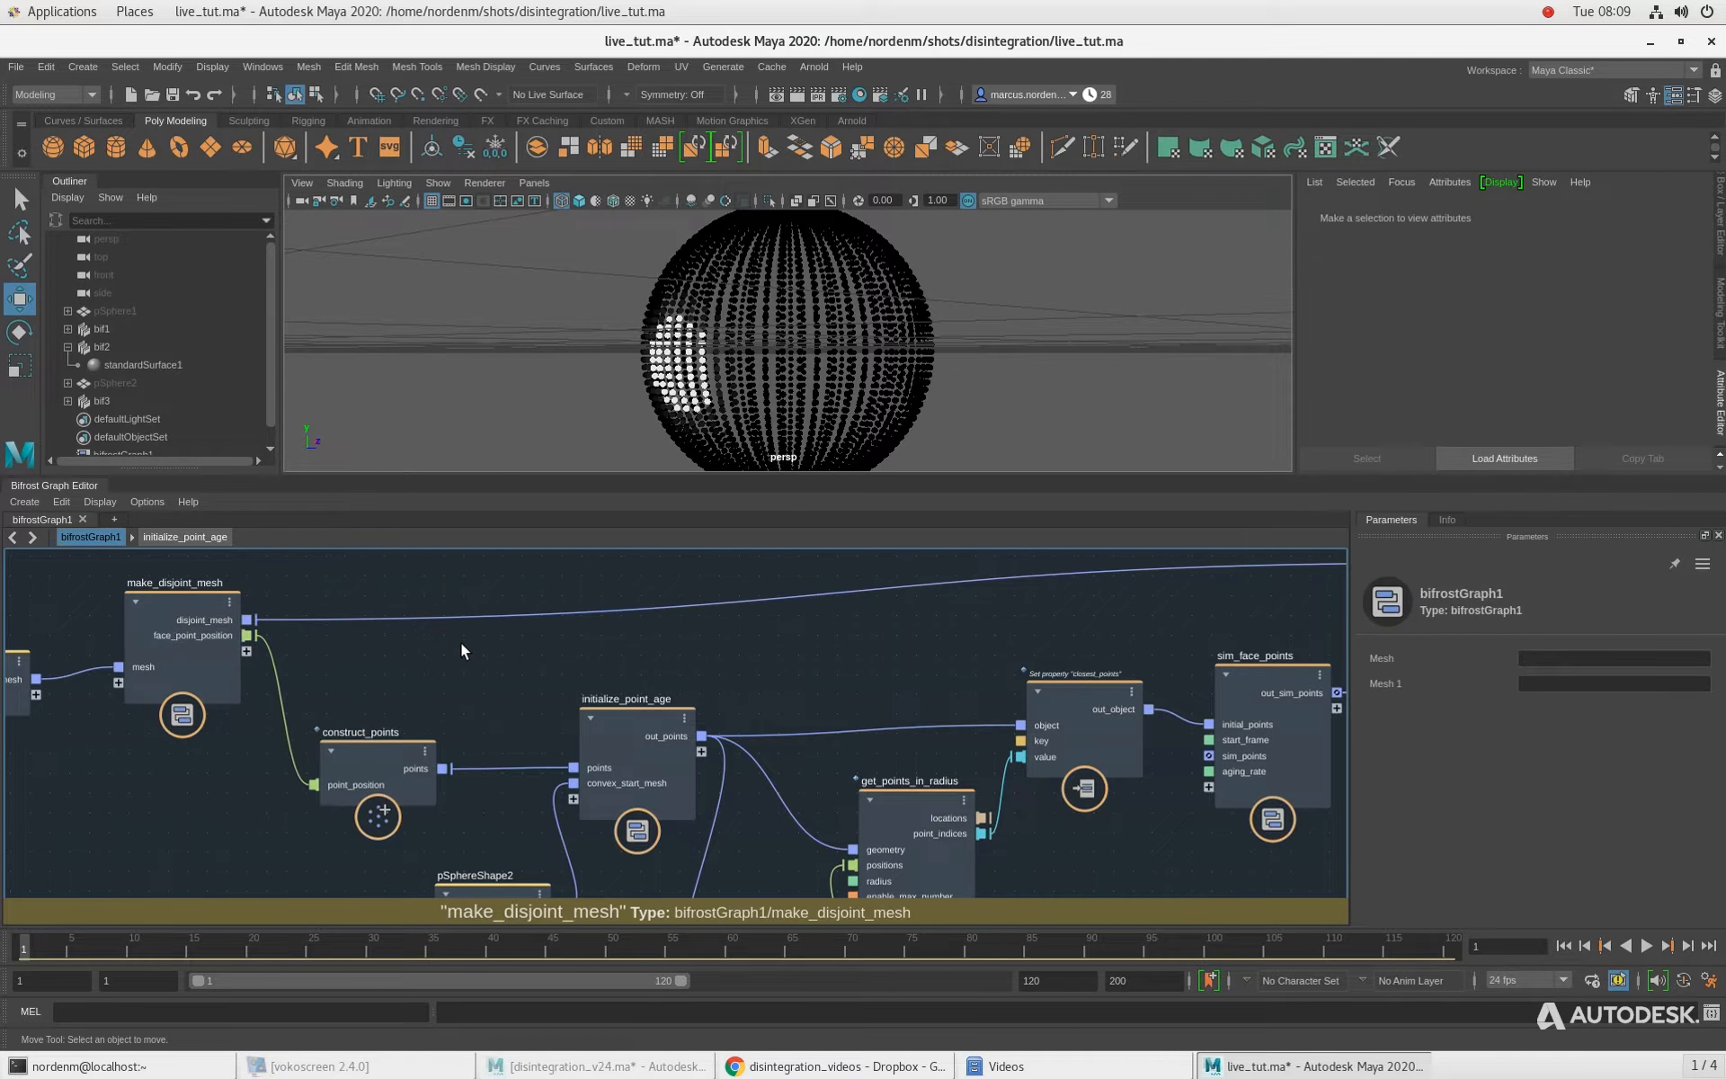
{"action": "key", "text": "Tab"}
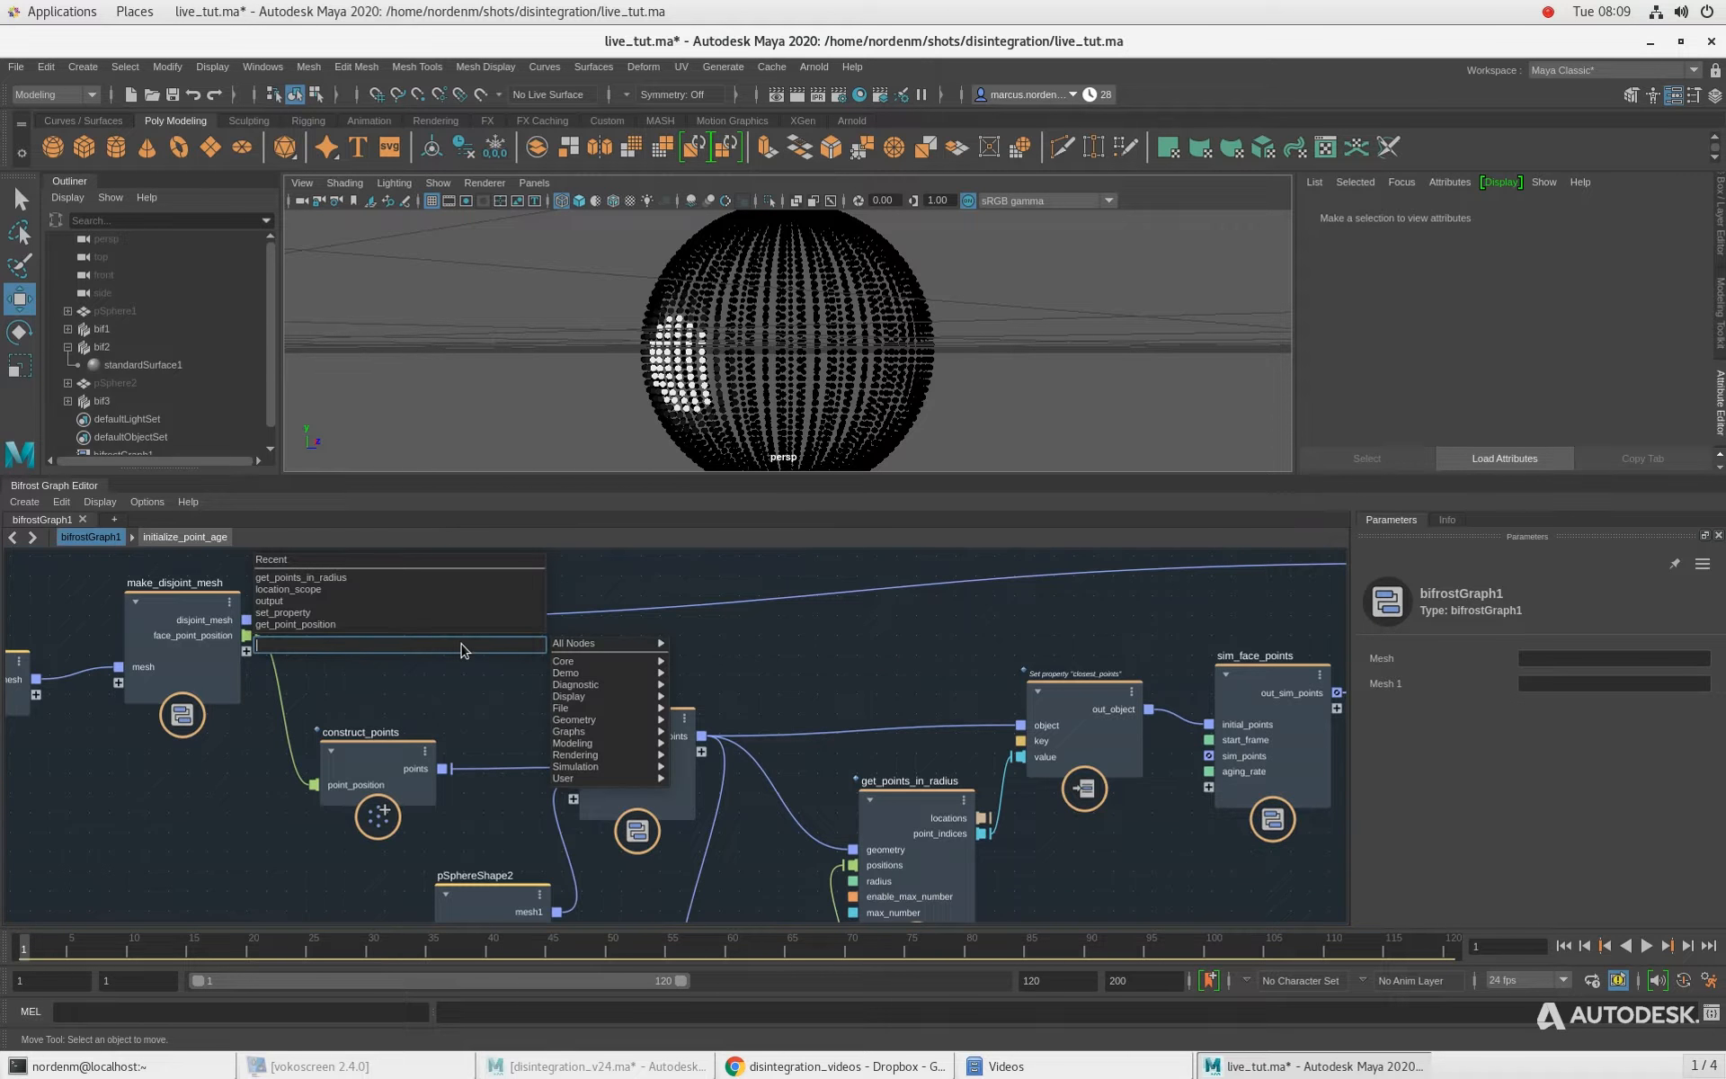
{"action": "type", "text": "set_geo"}
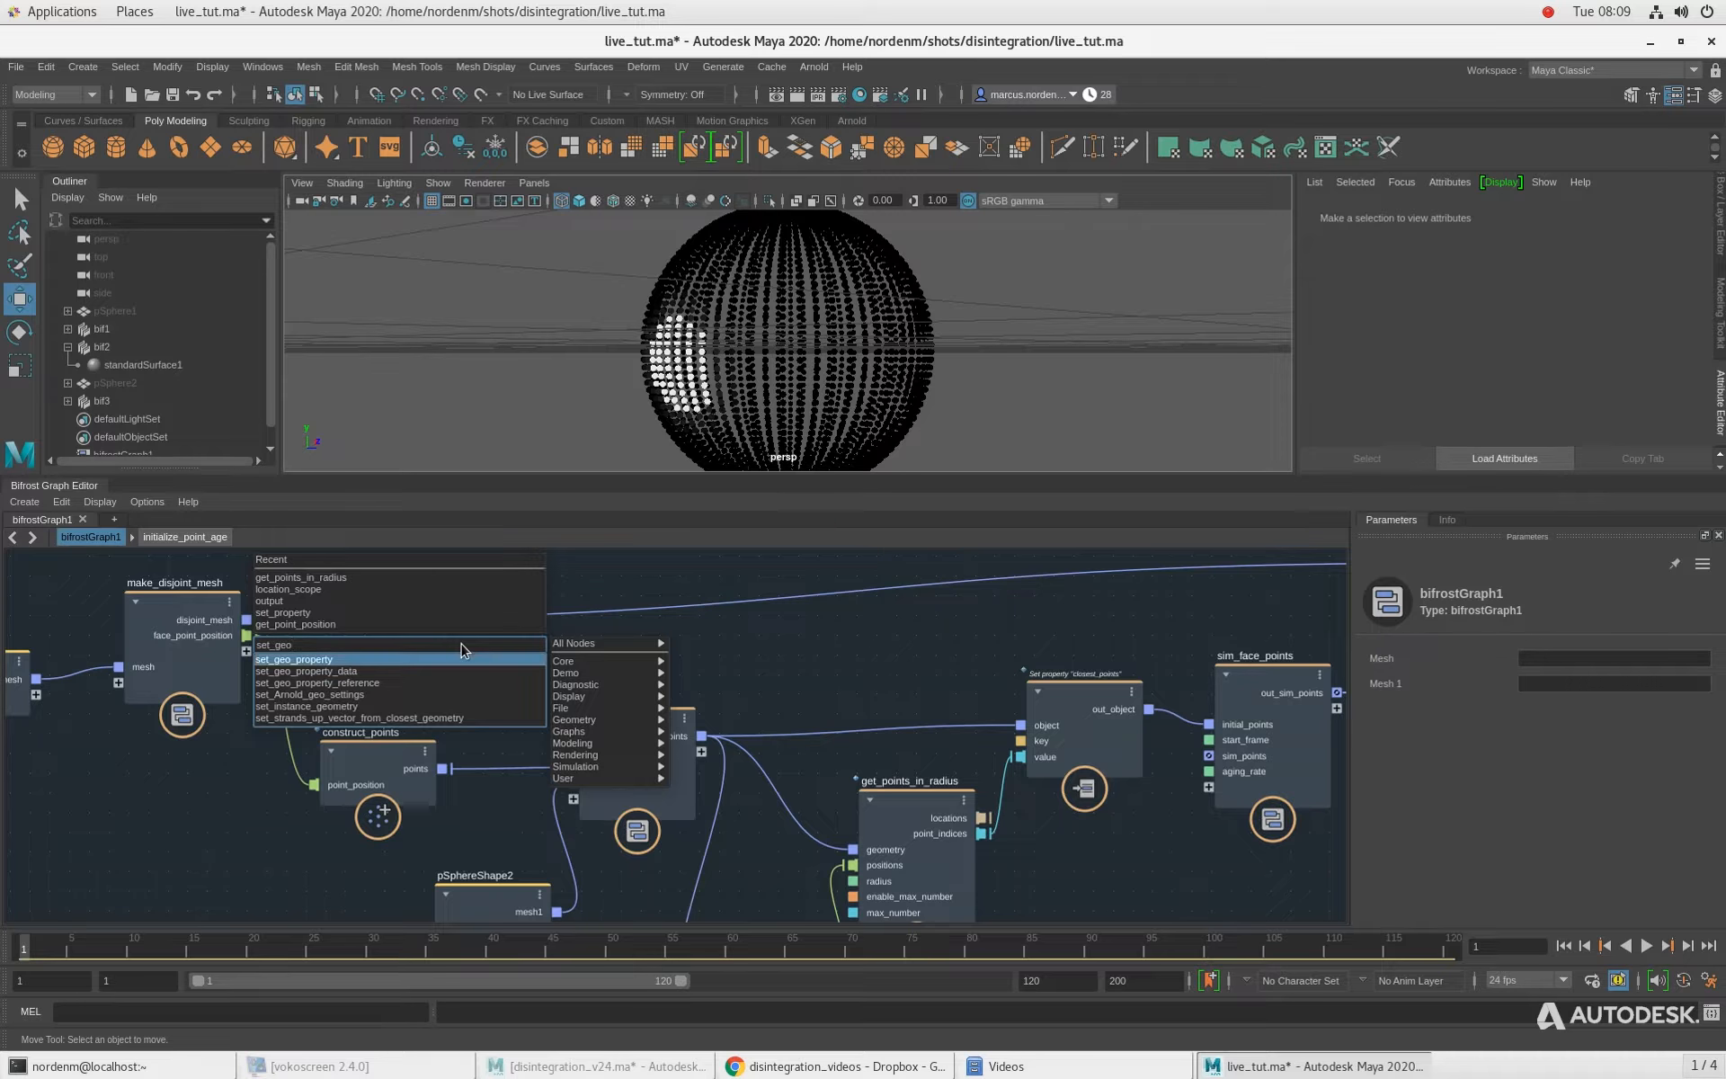
{"action": "key", "text": "Return"}
{"action": "left_click_drag", "start_coordinate": [444, 685], "coordinate": [543, 666]}
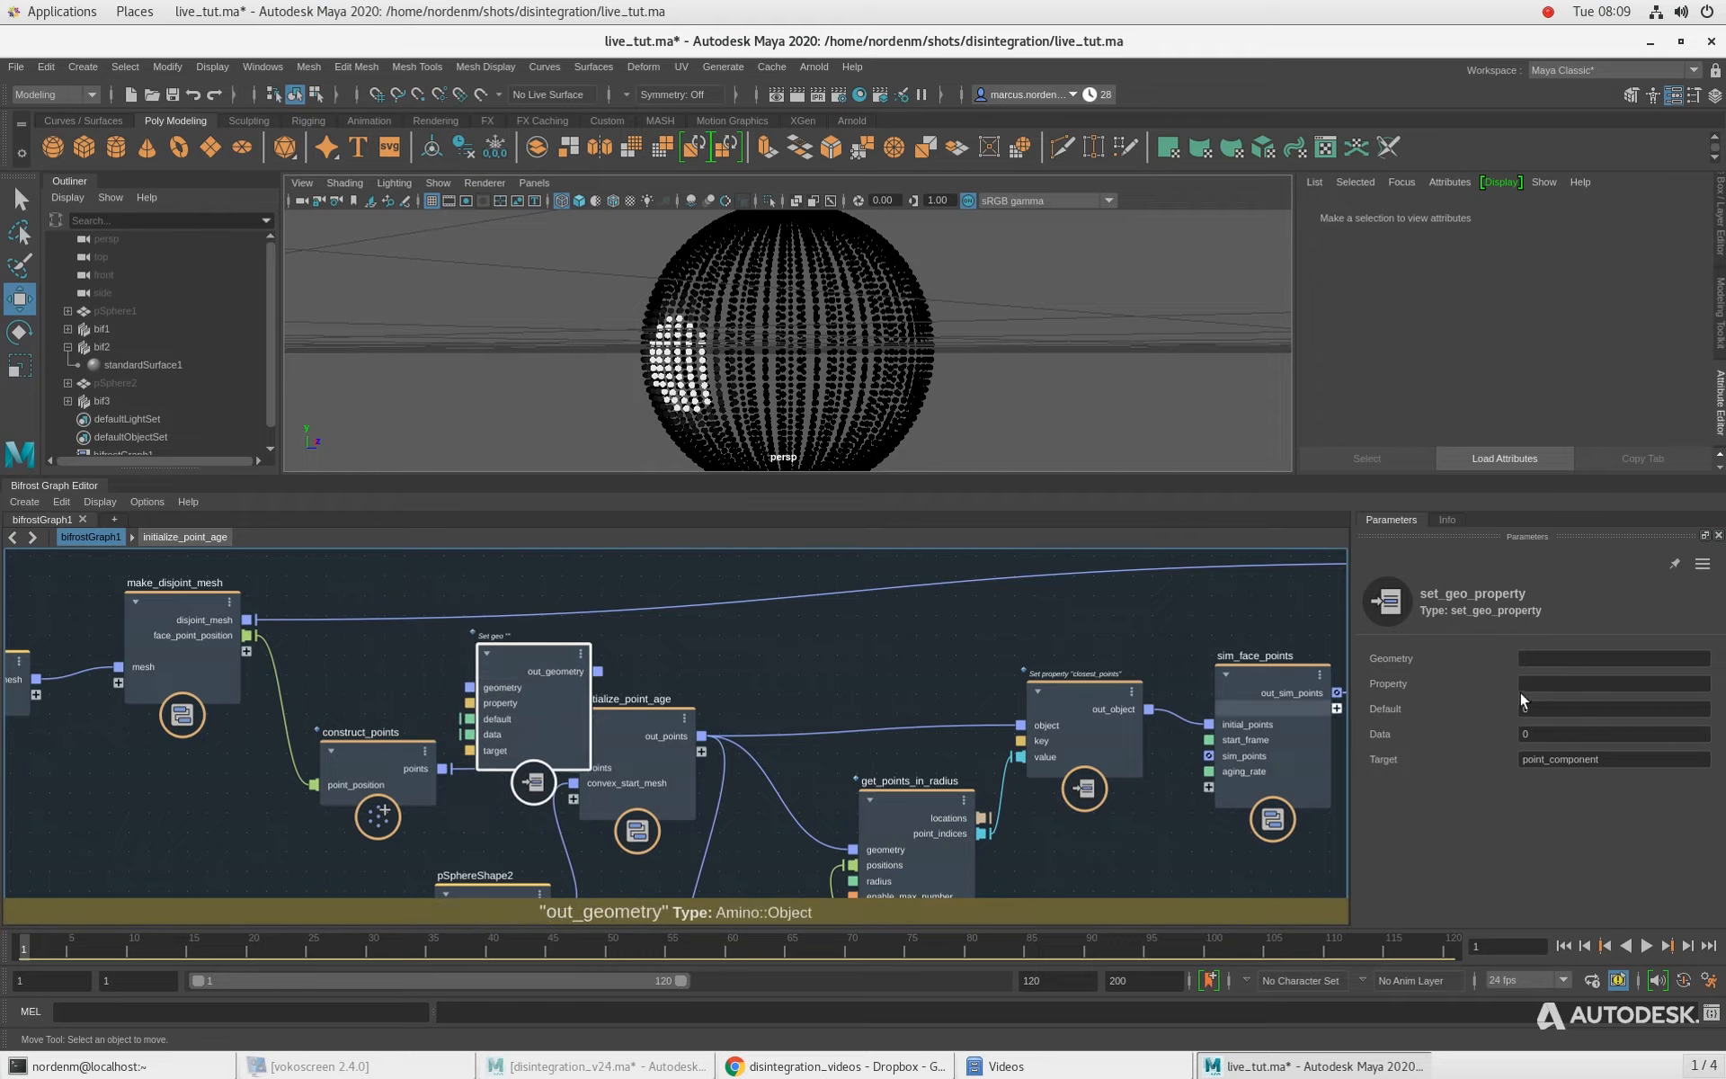
{"action": "left_click", "coordinate": [1557, 689]}
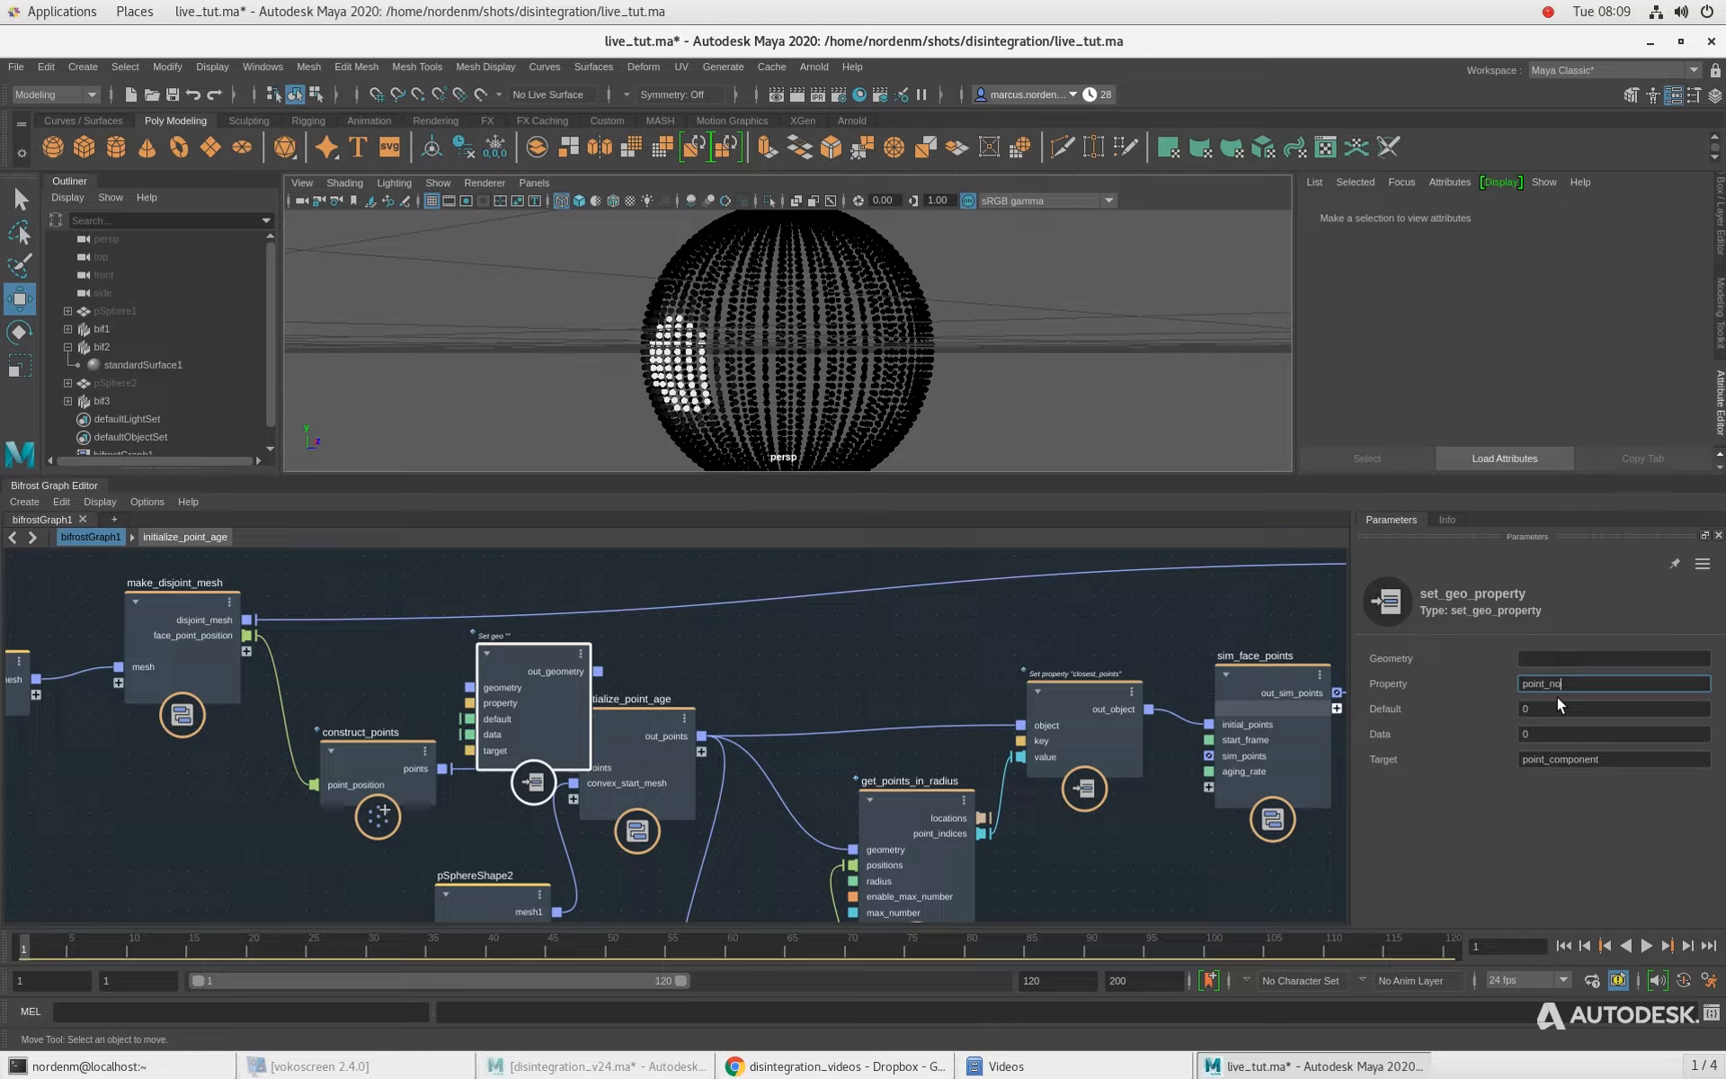
{"action": "key", "text": "Return"}
Step: Rearrange the pSphereShape1, make_disjoint_mesh, construct_points and initialize_point_age nodes to make room for the point_noise set_geo_property node
{"action": "left_click_drag", "start_coordinate": [51, 692], "coordinate": [9, 694]}
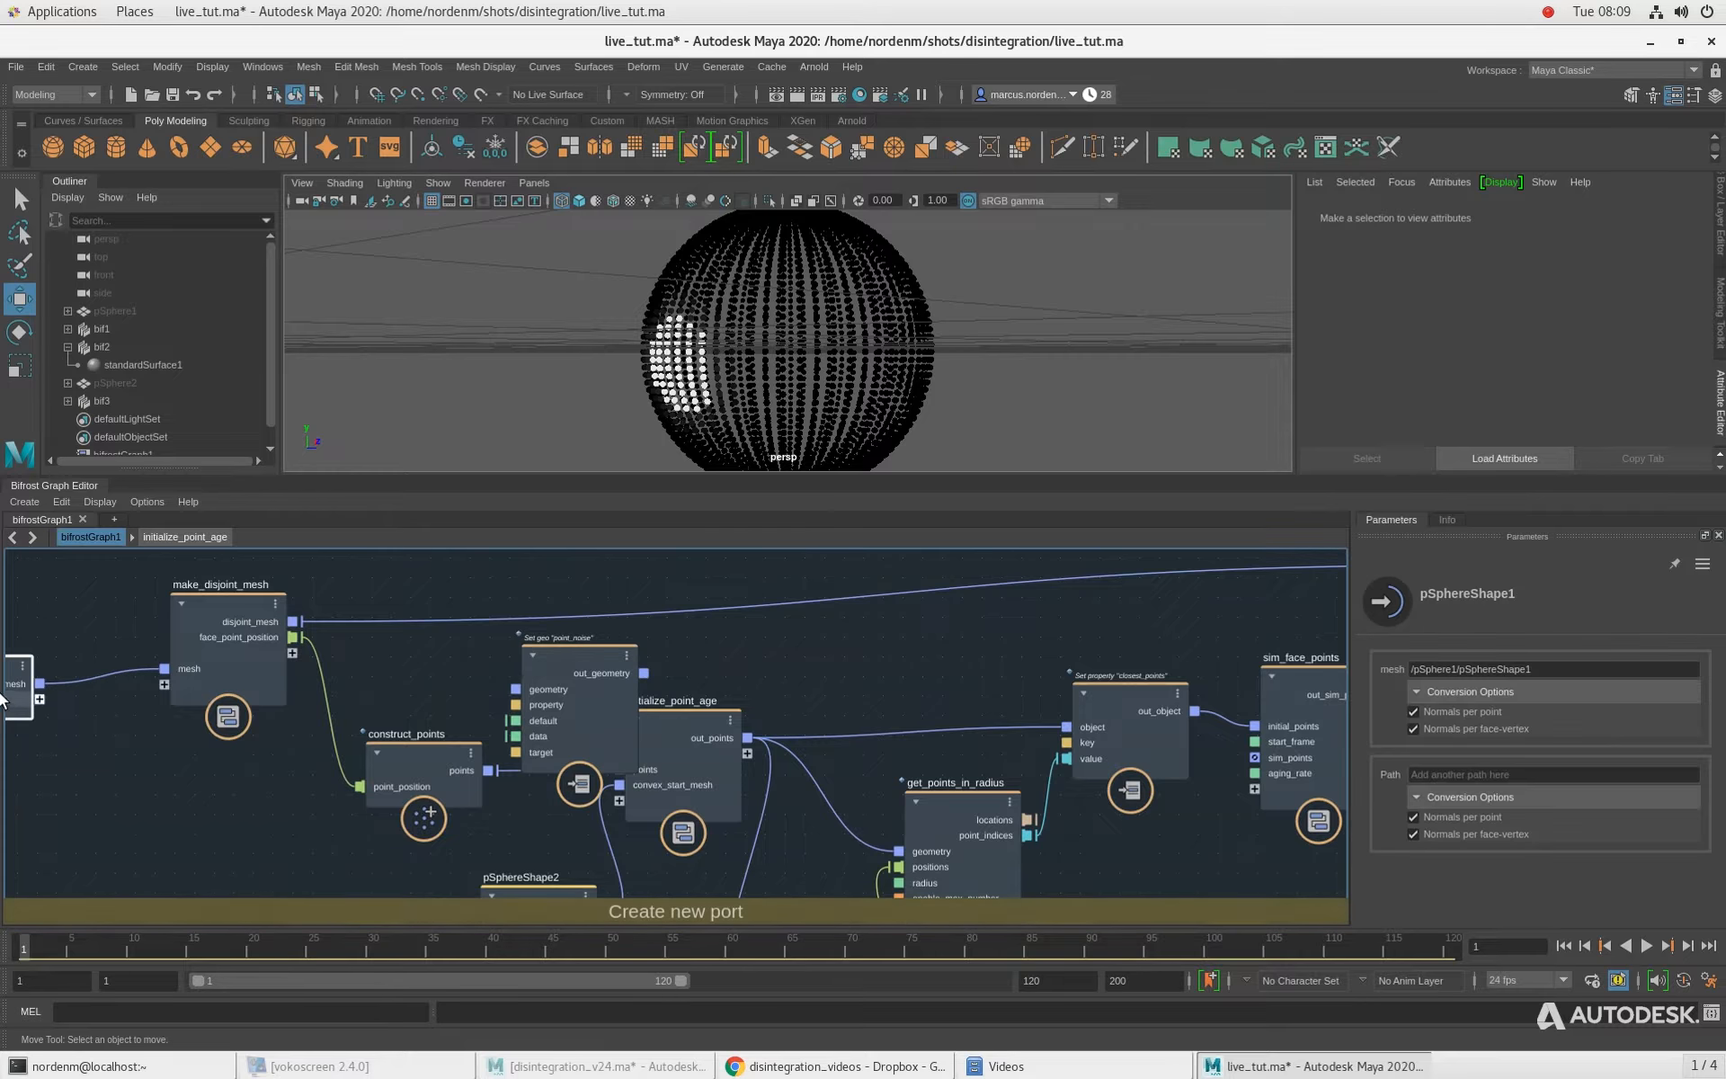
{"action": "left_click_drag", "start_coordinate": [207, 647], "coordinate": [132, 637]}
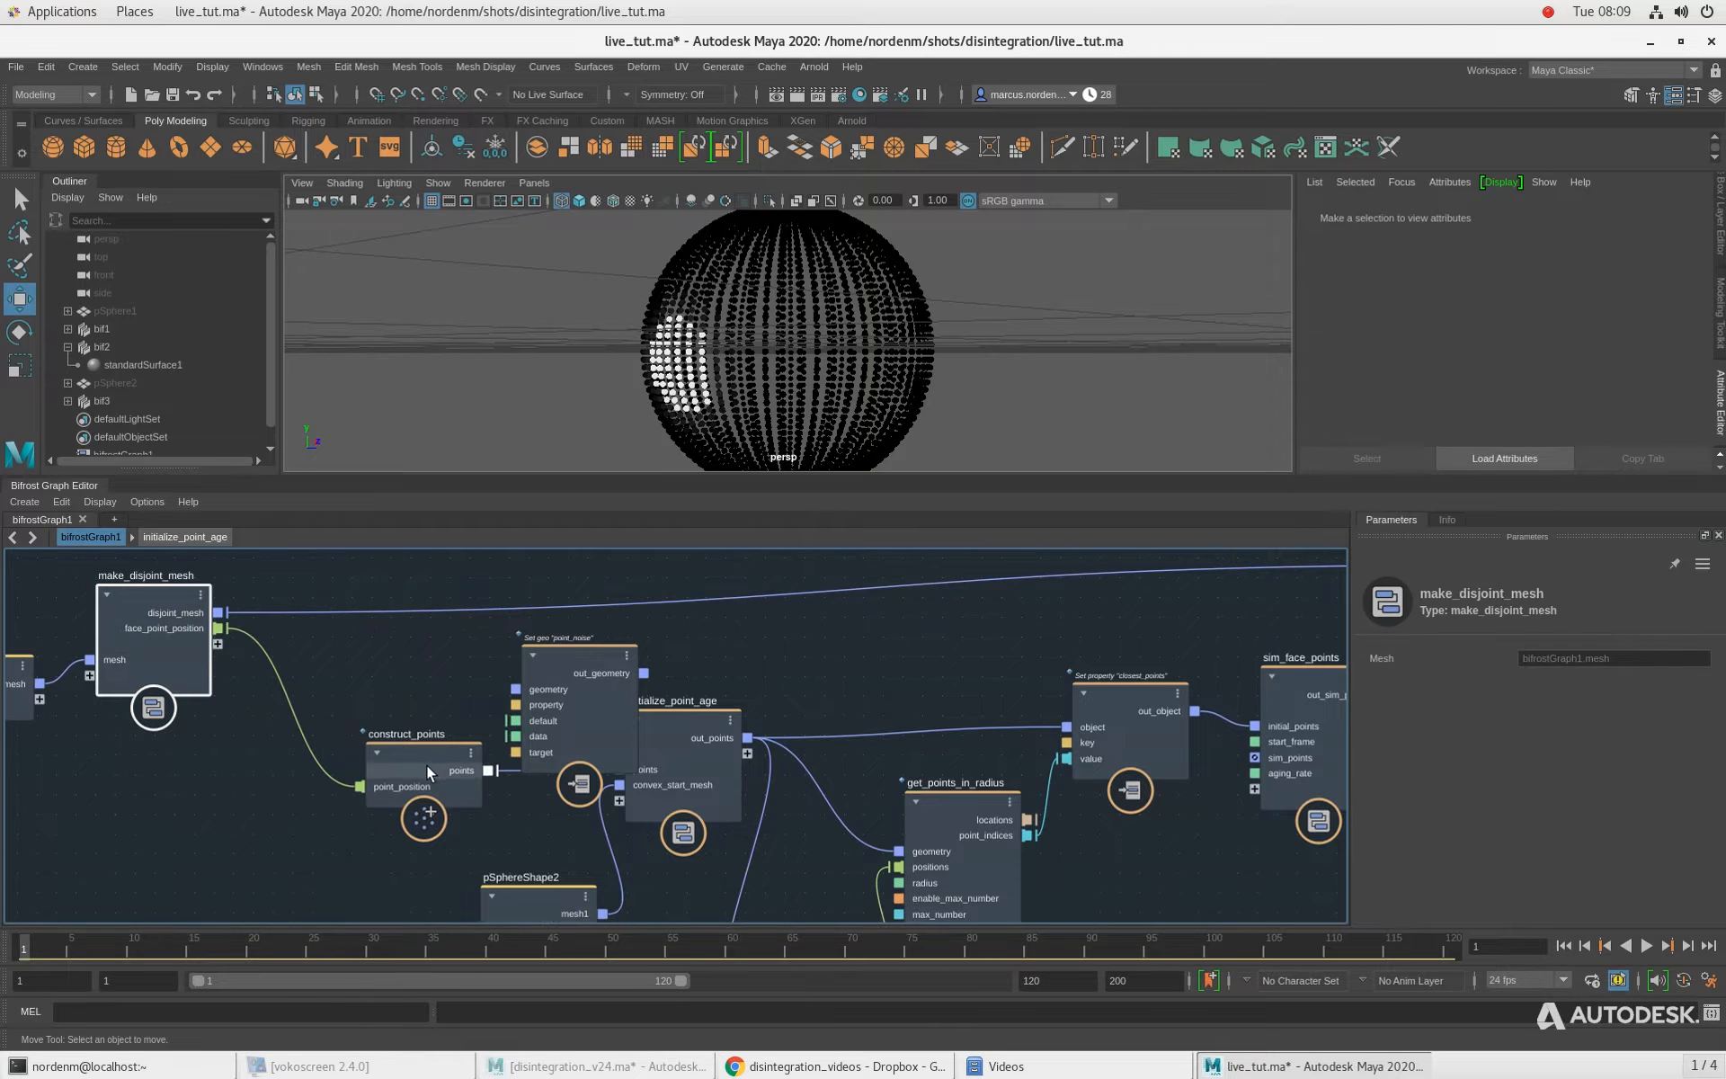
{"action": "left_click_drag", "start_coordinate": [426, 765], "coordinate": [374, 783]}
{"action": "left_click_drag", "start_coordinate": [555, 685], "coordinate": [501, 680]}
{"action": "left_click_drag", "start_coordinate": [651, 736], "coordinate": [679, 748]}
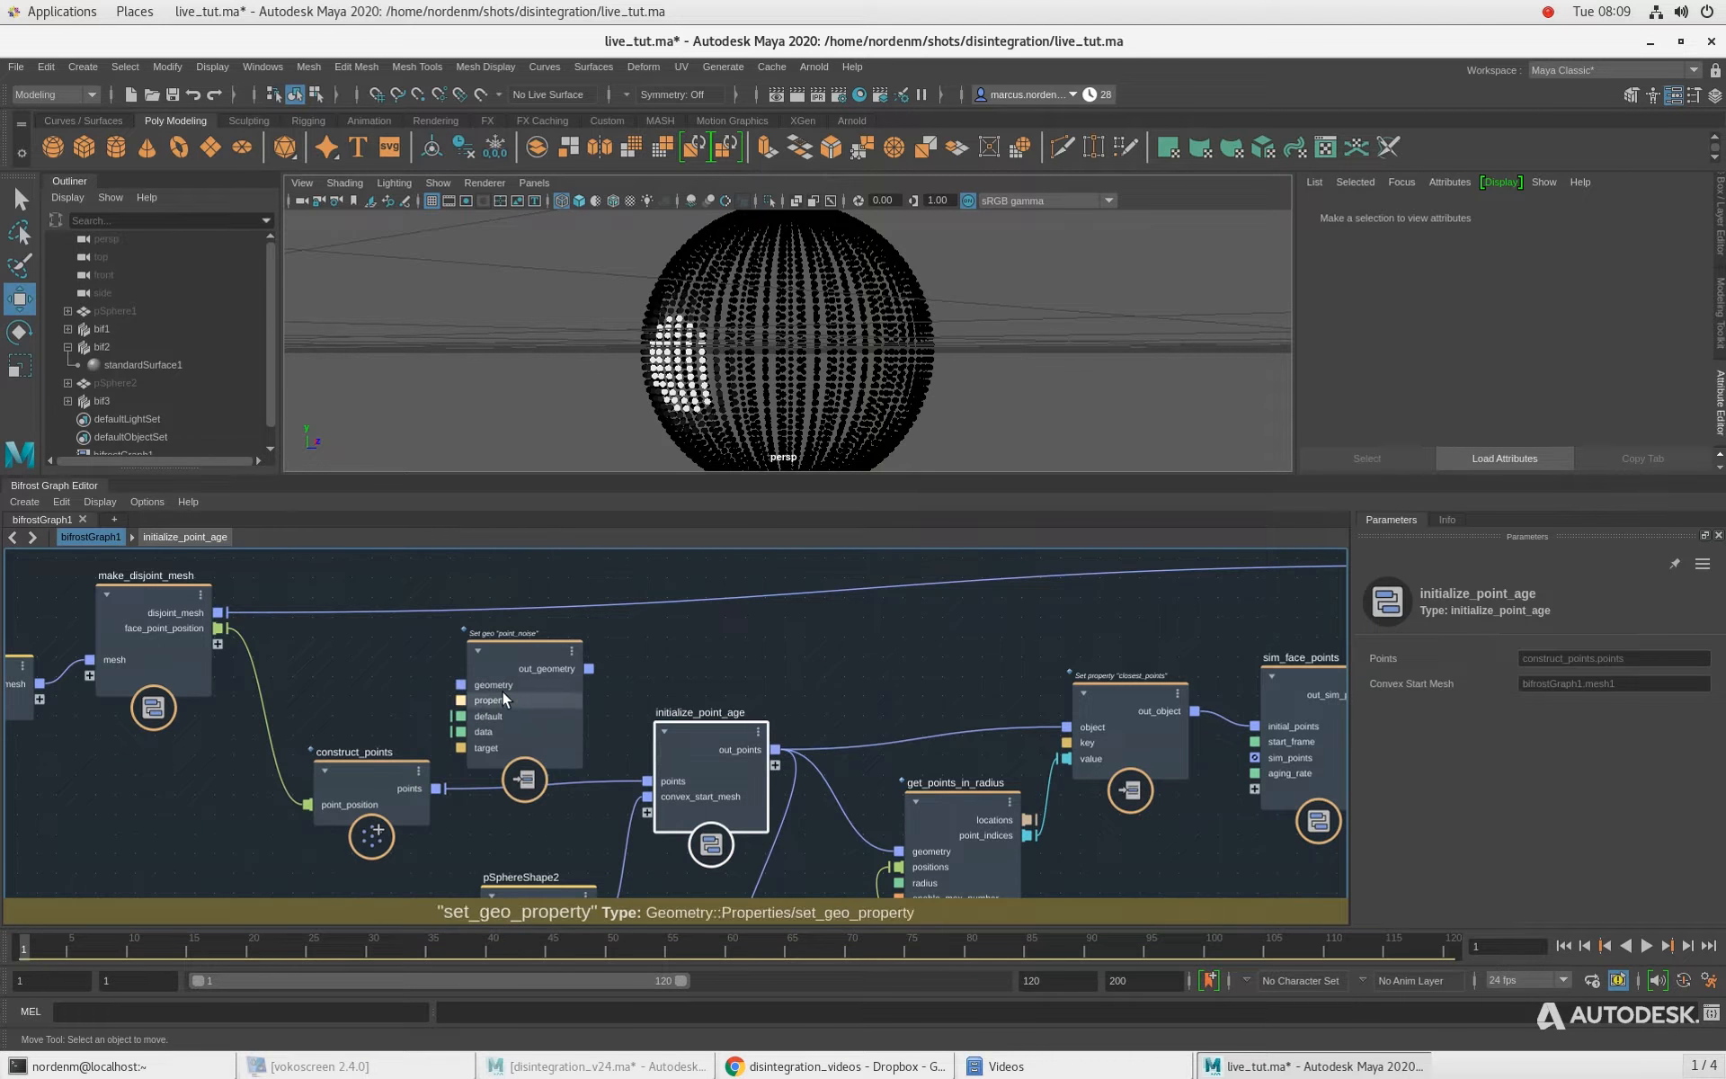
{"action": "left_click_drag", "start_coordinate": [502, 690], "coordinate": [514, 687]}
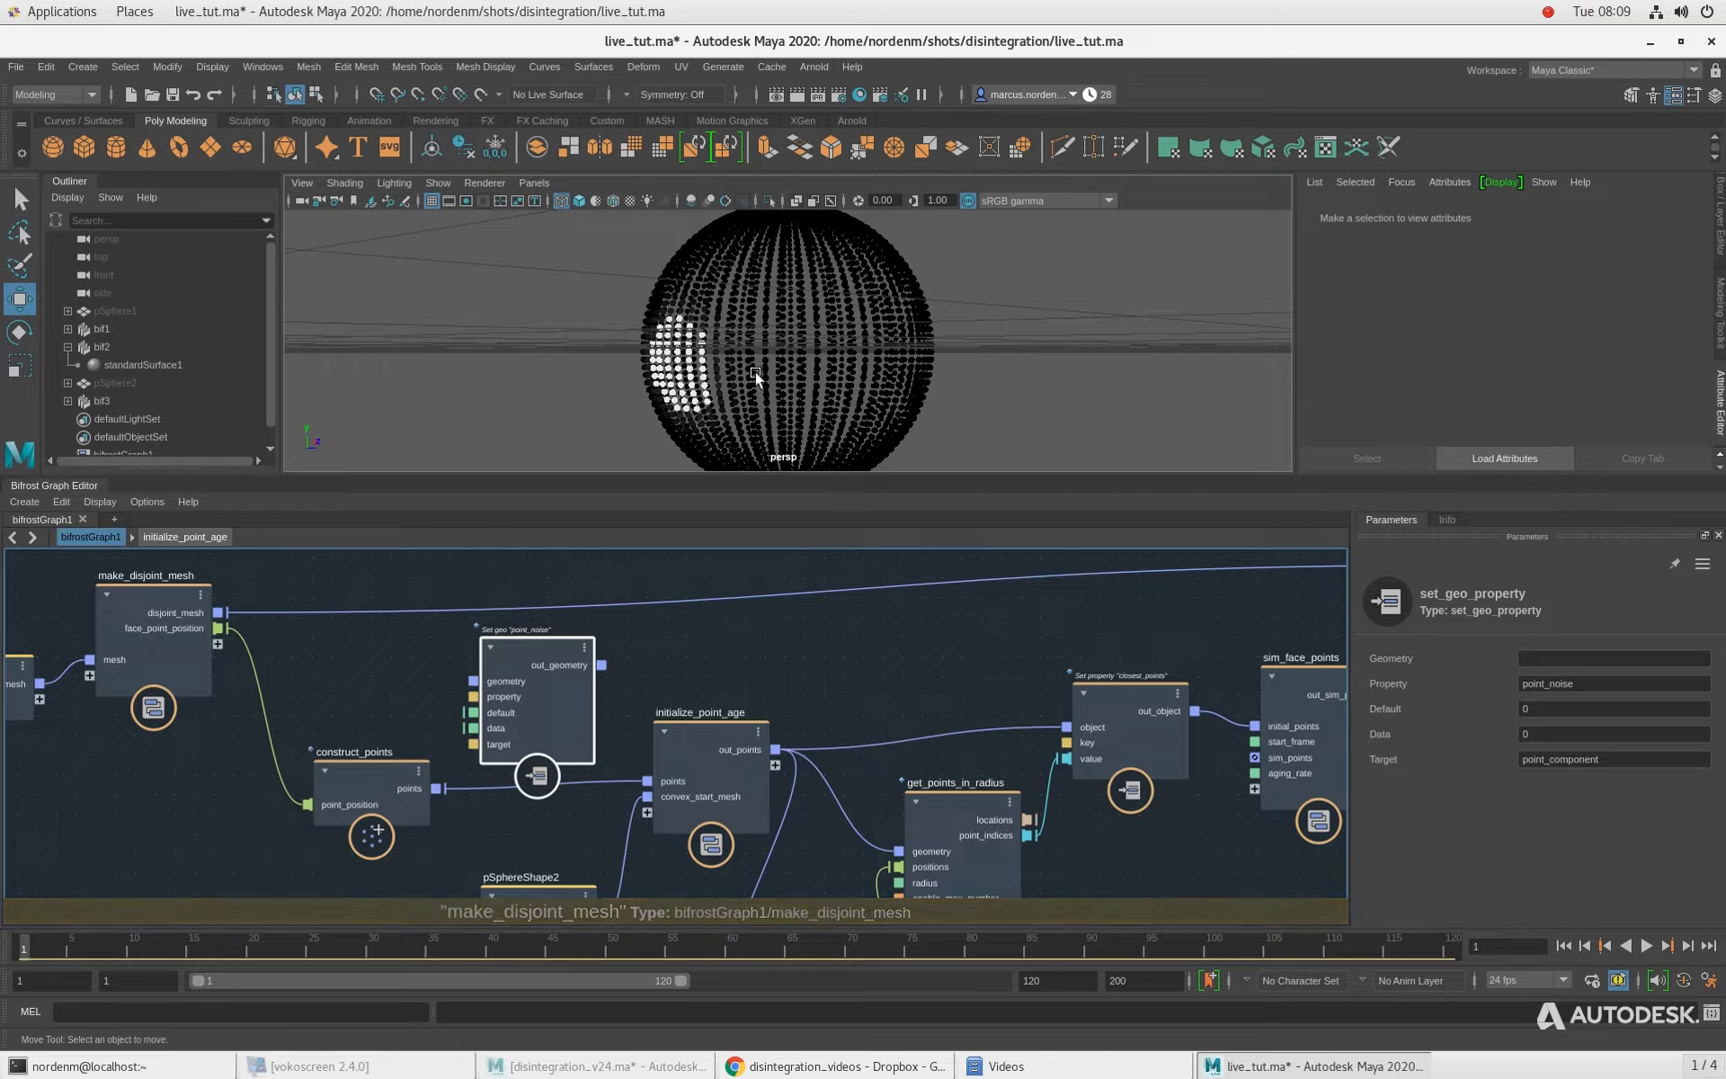
{"action": "left_click_drag", "start_coordinate": [347, 771], "coordinate": [298, 752]}
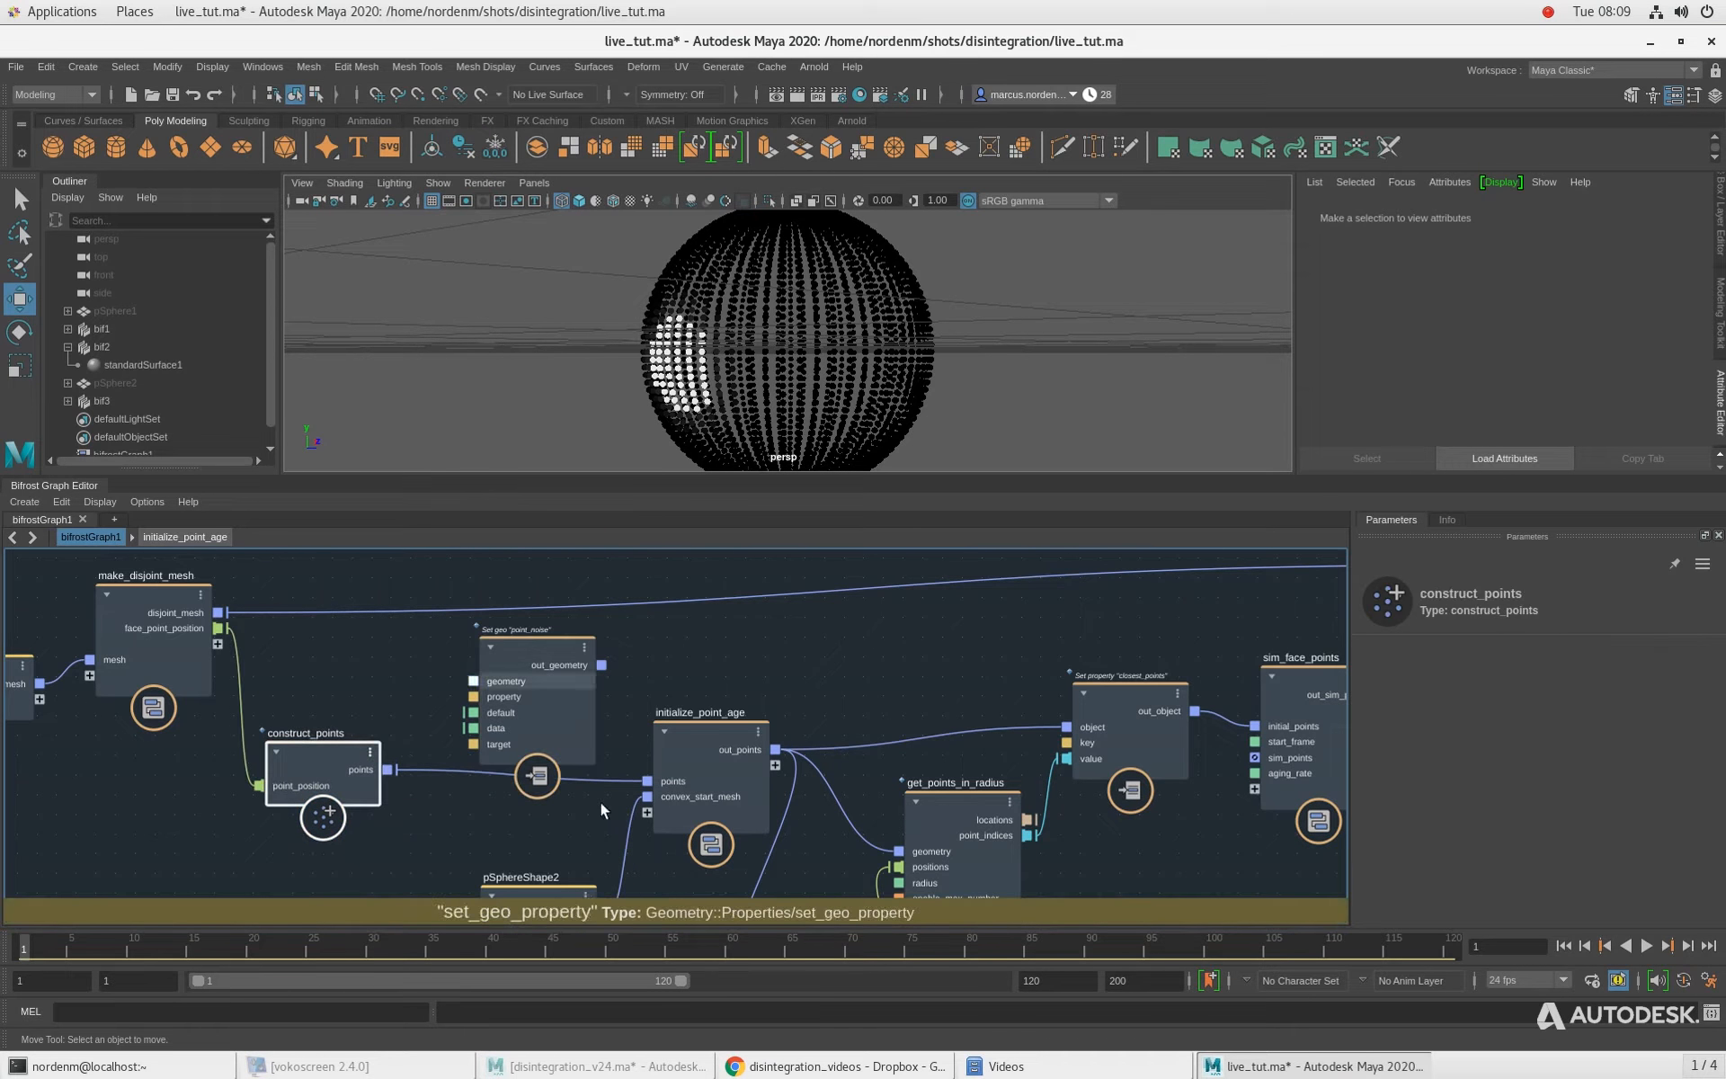
Step: Connect the points output of construct_points to the geometry input of the point_noise set_geo_property node
{"action": "left_click_drag", "start_coordinate": [387, 769], "coordinate": [475, 681]}
{"action": "left_click", "coordinate": [543, 653]}
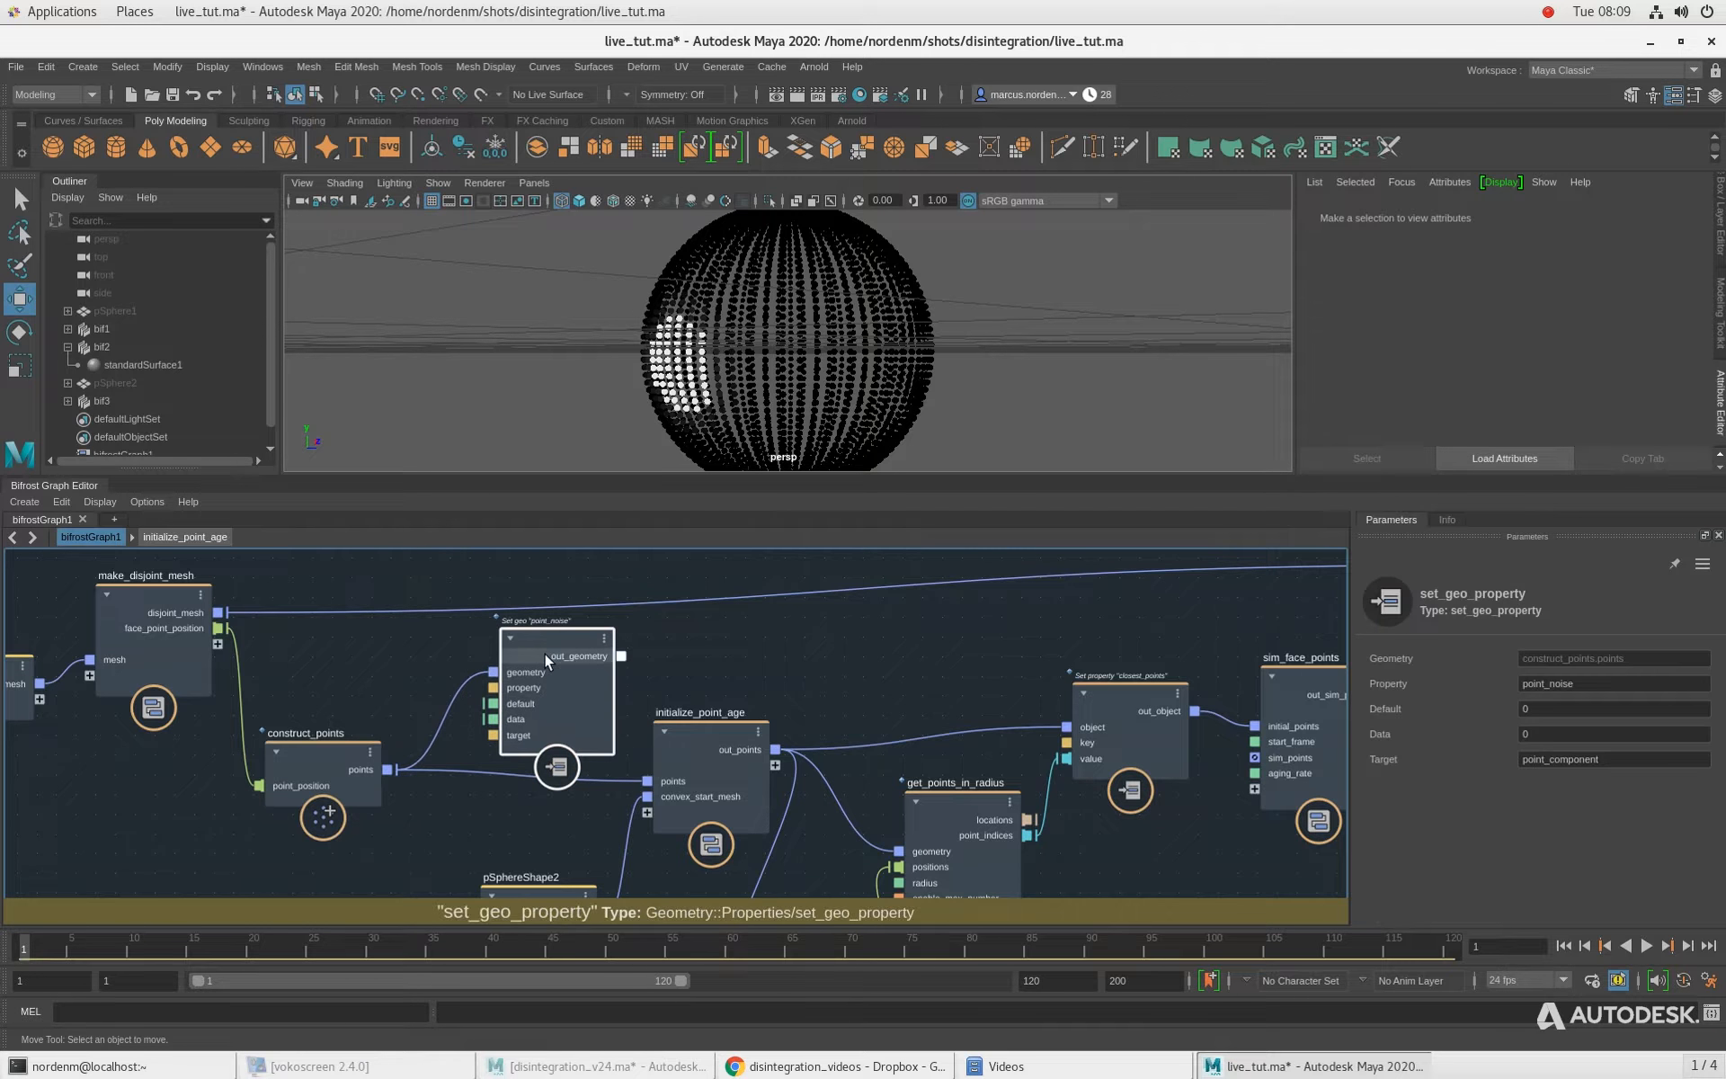
{"action": "middle_click_drag", "start_coordinate": [417, 820], "coordinate": [520, 819]}
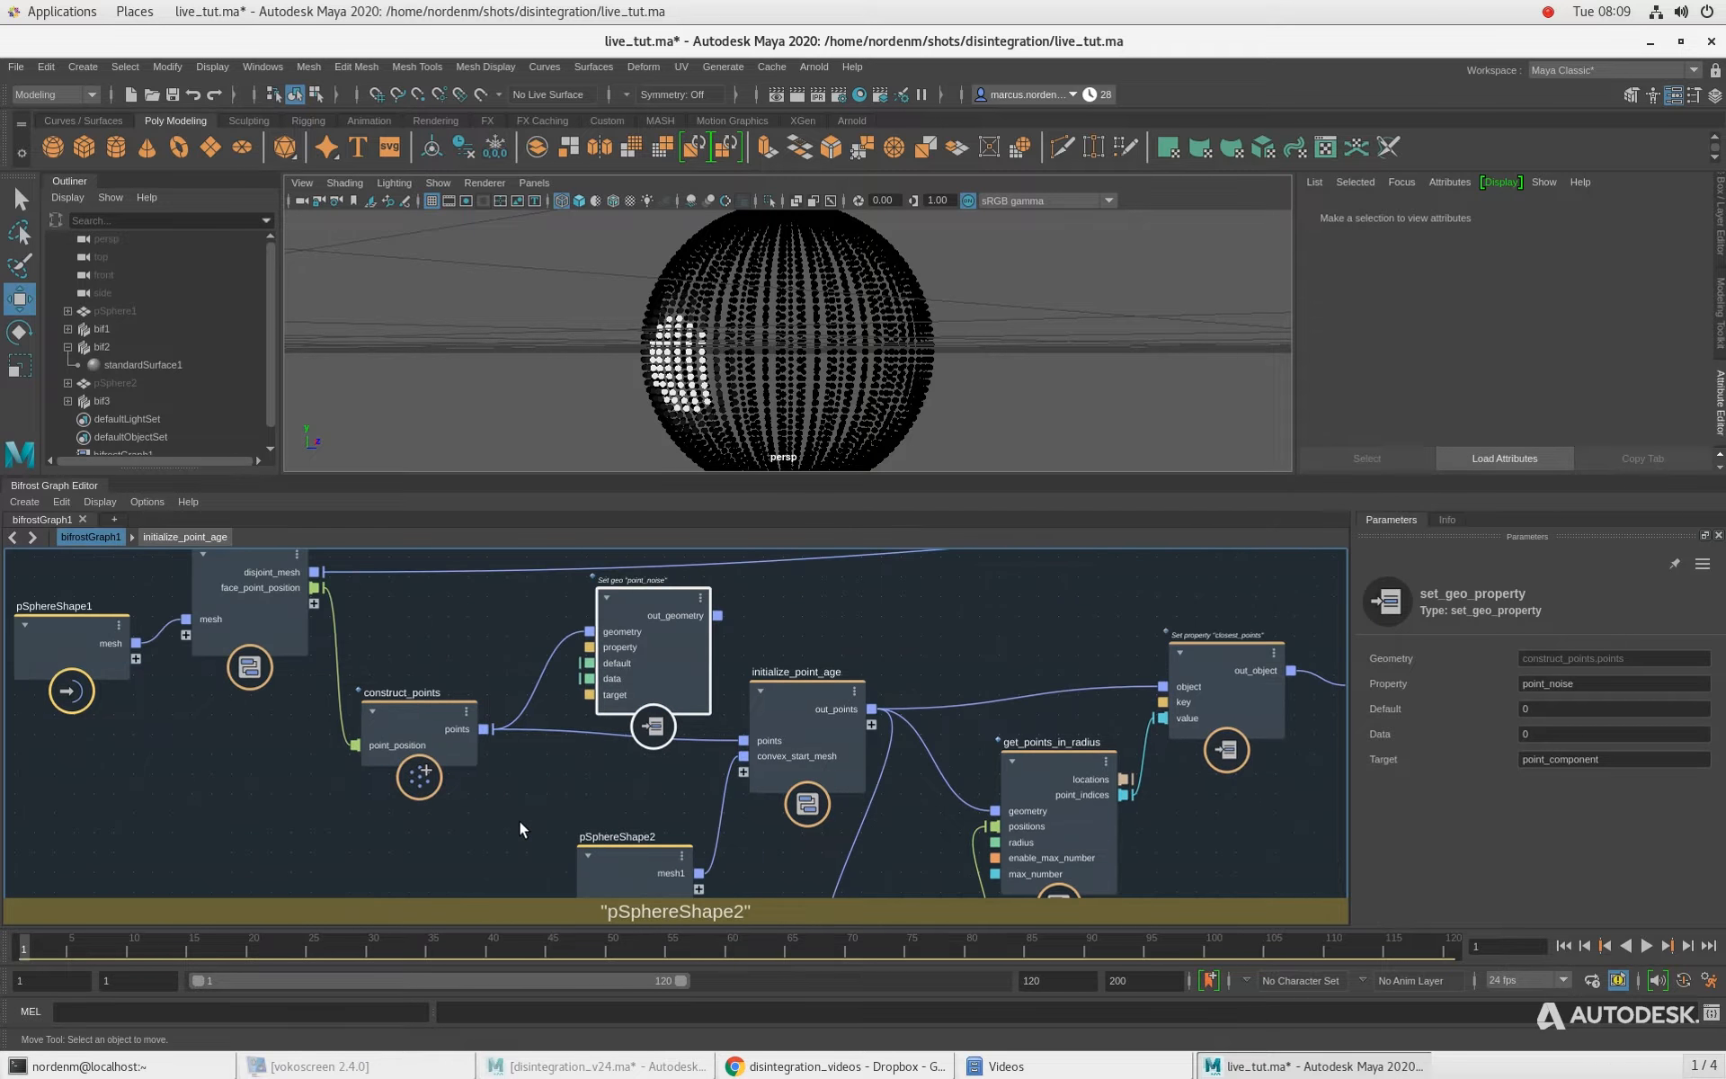
Step: Add a get_point_position node below construct_points in bifrostGraph1
{"action": "left_click", "coordinate": [374, 855]}
{"action": "key", "text": "Tab"}
{"action": "type", "text": "get_poin"}
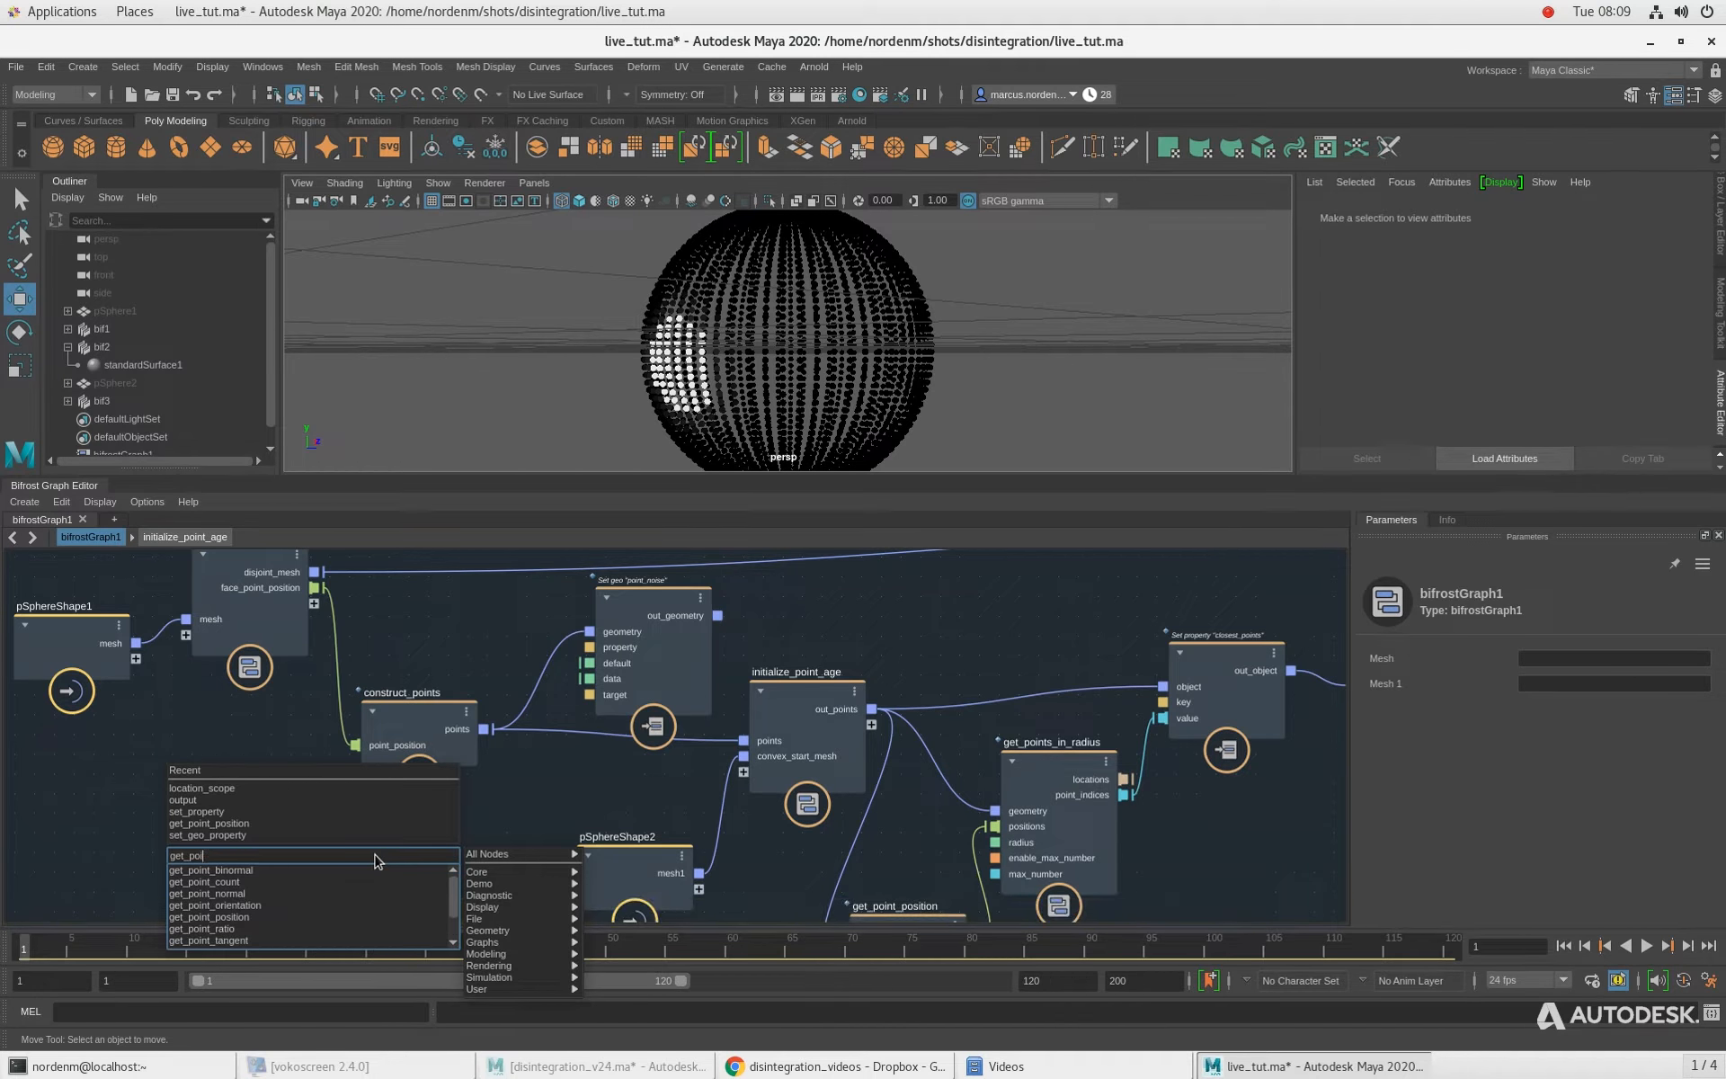
{"action": "key", "text": "BackSpace"}
{"action": "key", "text": "BackSpace"}
{"action": "key", "text": "BackSpace"}
{"action": "key", "text": "BackSpace"}
{"action": "key", "text": "BackSpace"}
{"action": "key", "text": "BackSpace"}
{"action": "key", "text": "BackSpace"}
{"action": "type", "text": "get_po"}
{"action": "key", "text": "Down"}
{"action": "key", "text": "Down"}
{"action": "key", "text": "Down"}
{"action": "key", "text": "Down"}
{"action": "key", "text": "Down"}
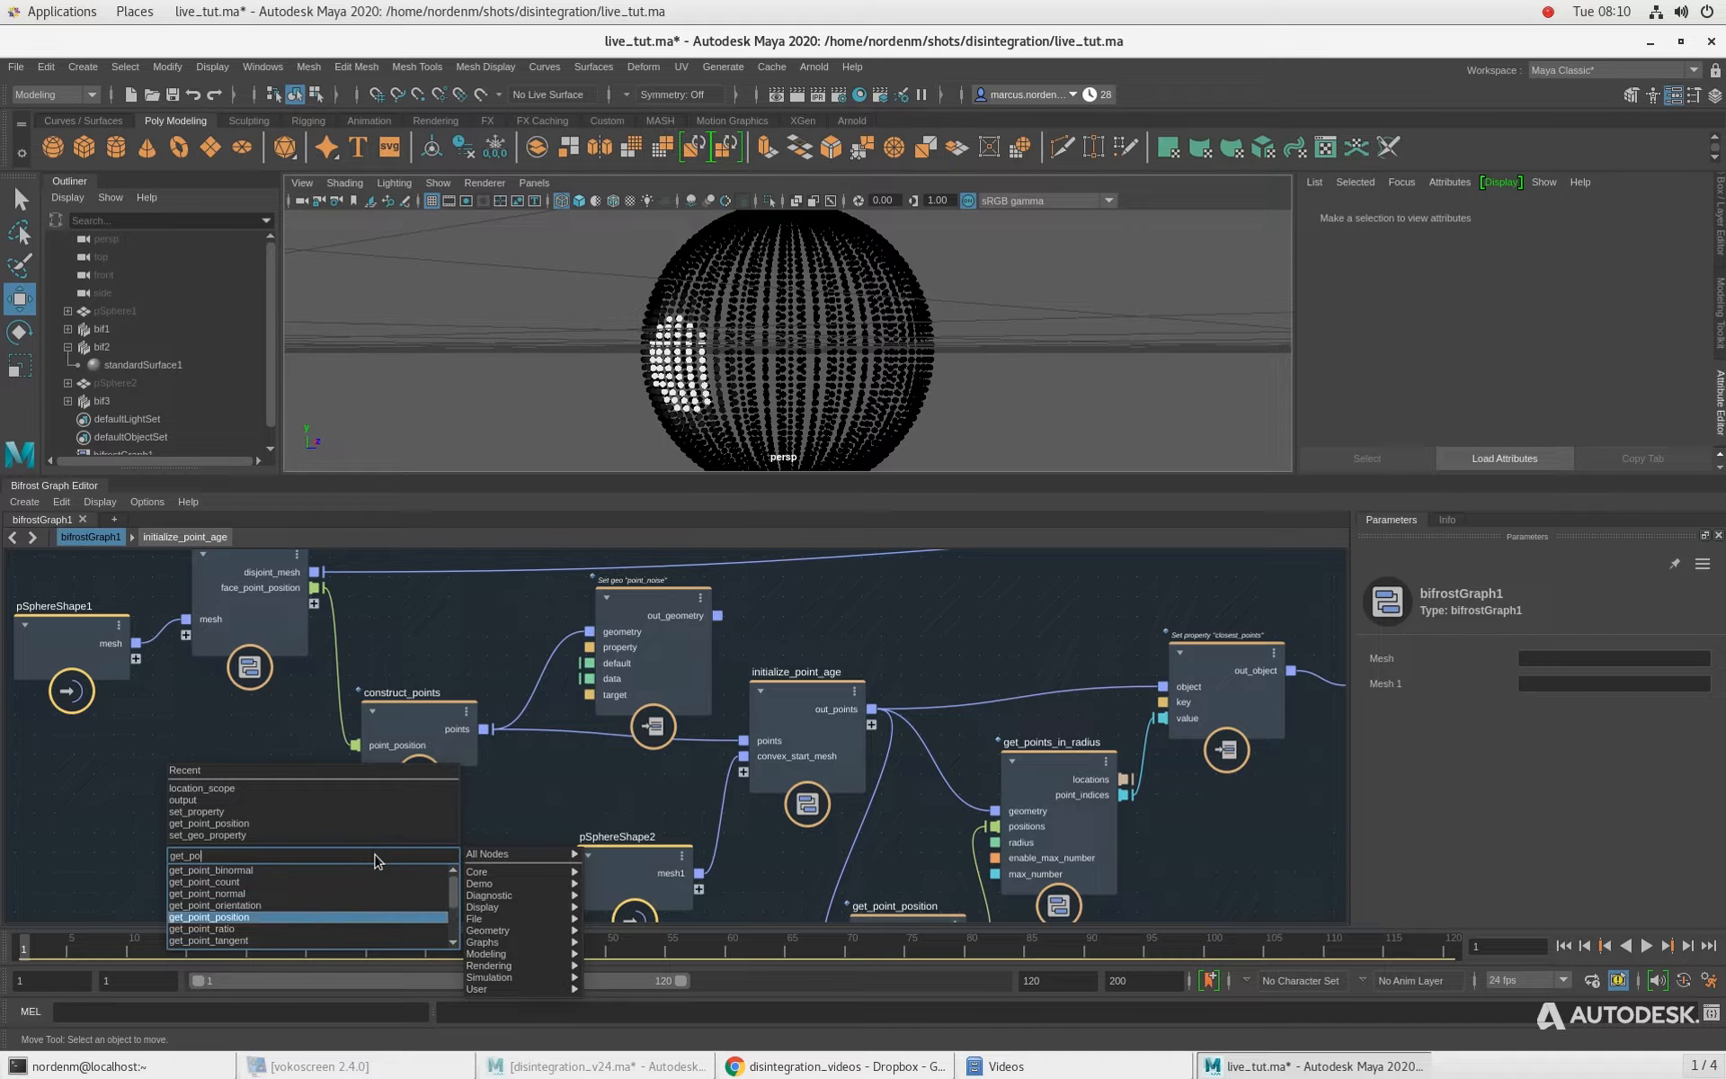
{"action": "key", "text": "Return"}
Step: Connect the points output of construct_points to the new get_point_position node's geometry input and space the two nodes apart
{"action": "left_click_drag", "start_coordinate": [421, 860], "coordinate": [558, 791]}
{"action": "left_click_drag", "start_coordinate": [475, 743], "coordinate": [444, 837]}
{"action": "middle_click_drag", "start_coordinate": [589, 801], "coordinate": [575, 801]}
{"action": "scroll", "coordinate": [575, 802], "scroll_direction": "down", "scroll_amount": 1}
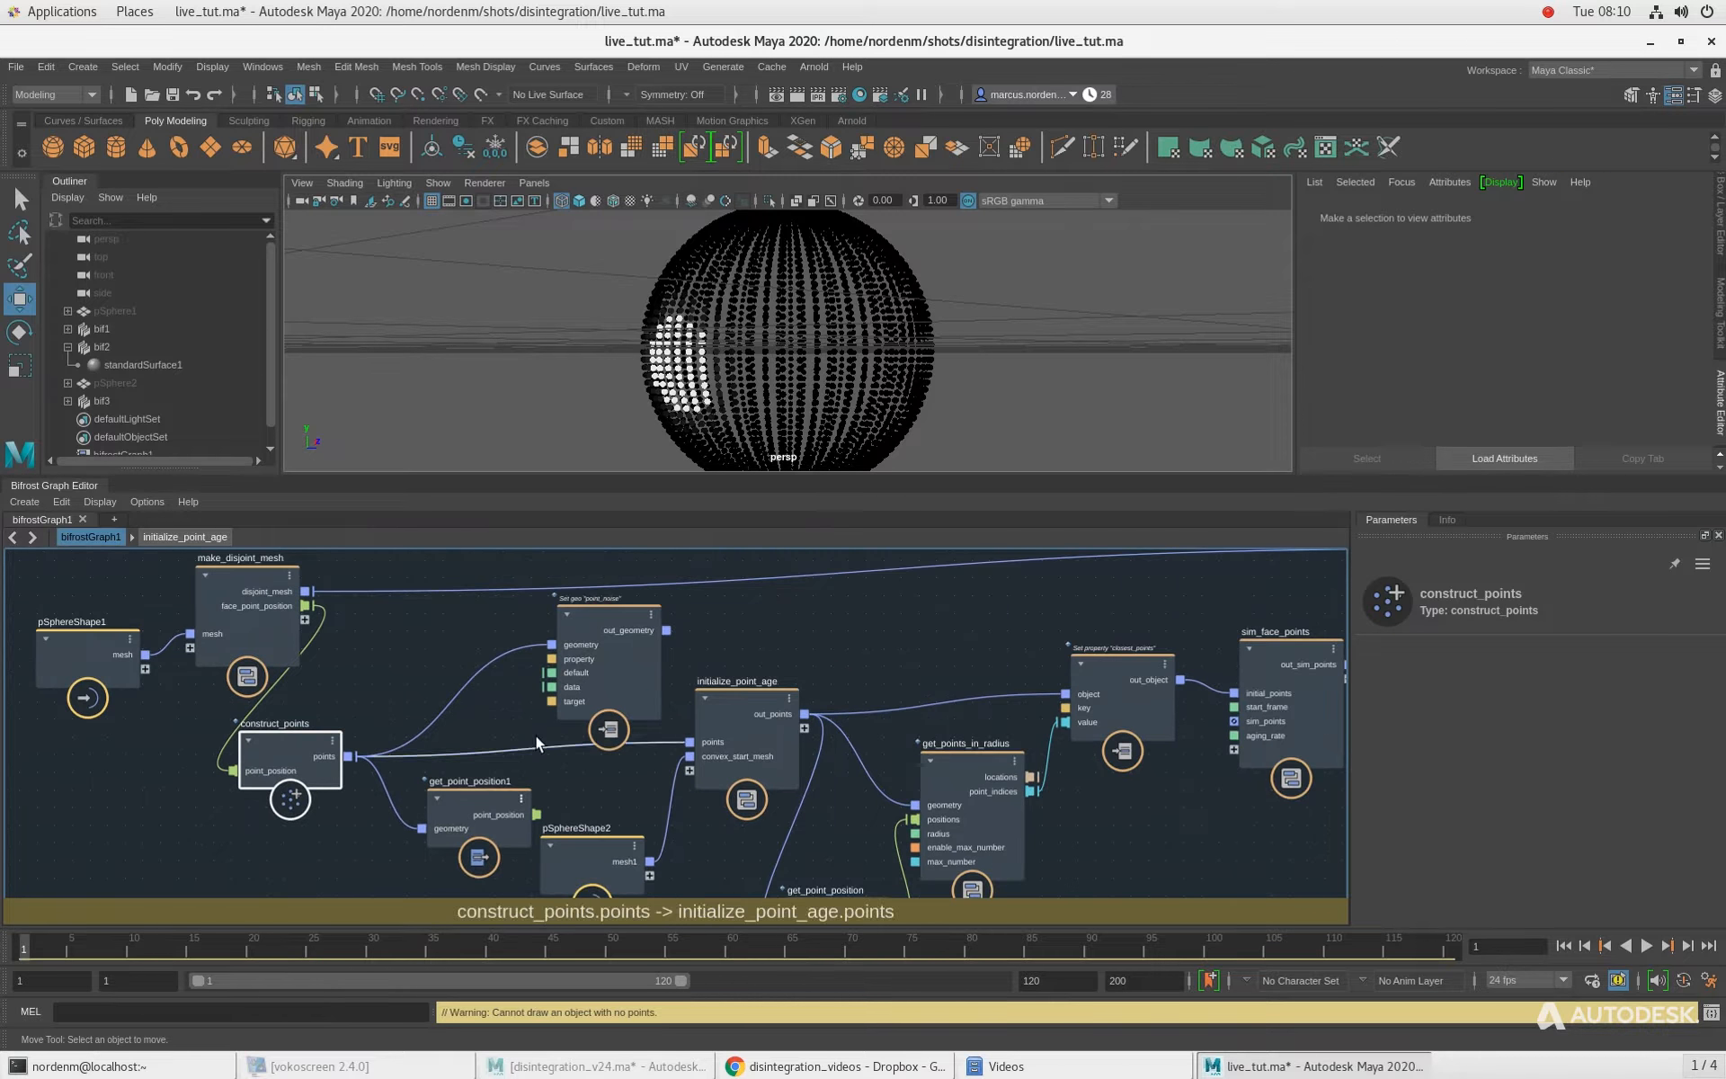
Step: Group the point_noise set_geo_property and get_point_position1 nodes into a compound named initialize_point_noise
{"action": "left_click", "coordinate": [392, 642]}
{"action": "left_click", "coordinate": [468, 797]}
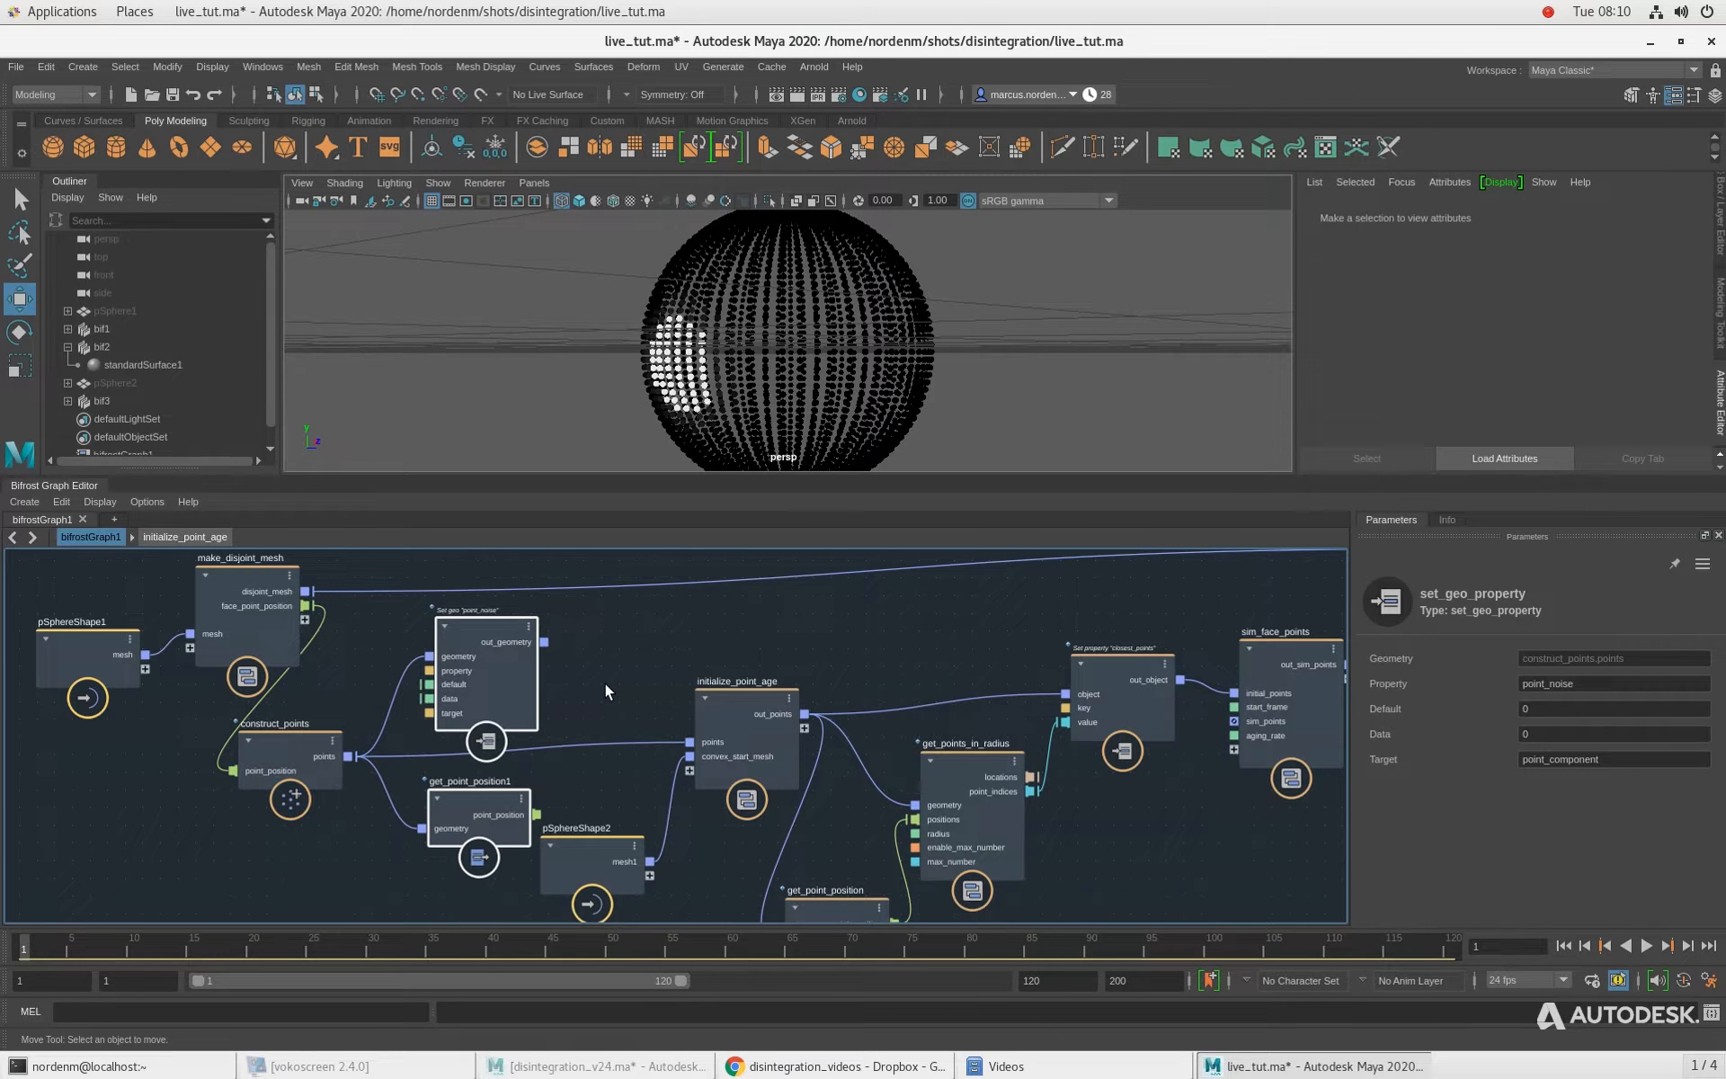
{"action": "key", "text": "ctrl+g"}
{"action": "double_click", "coordinate": [475, 654]}
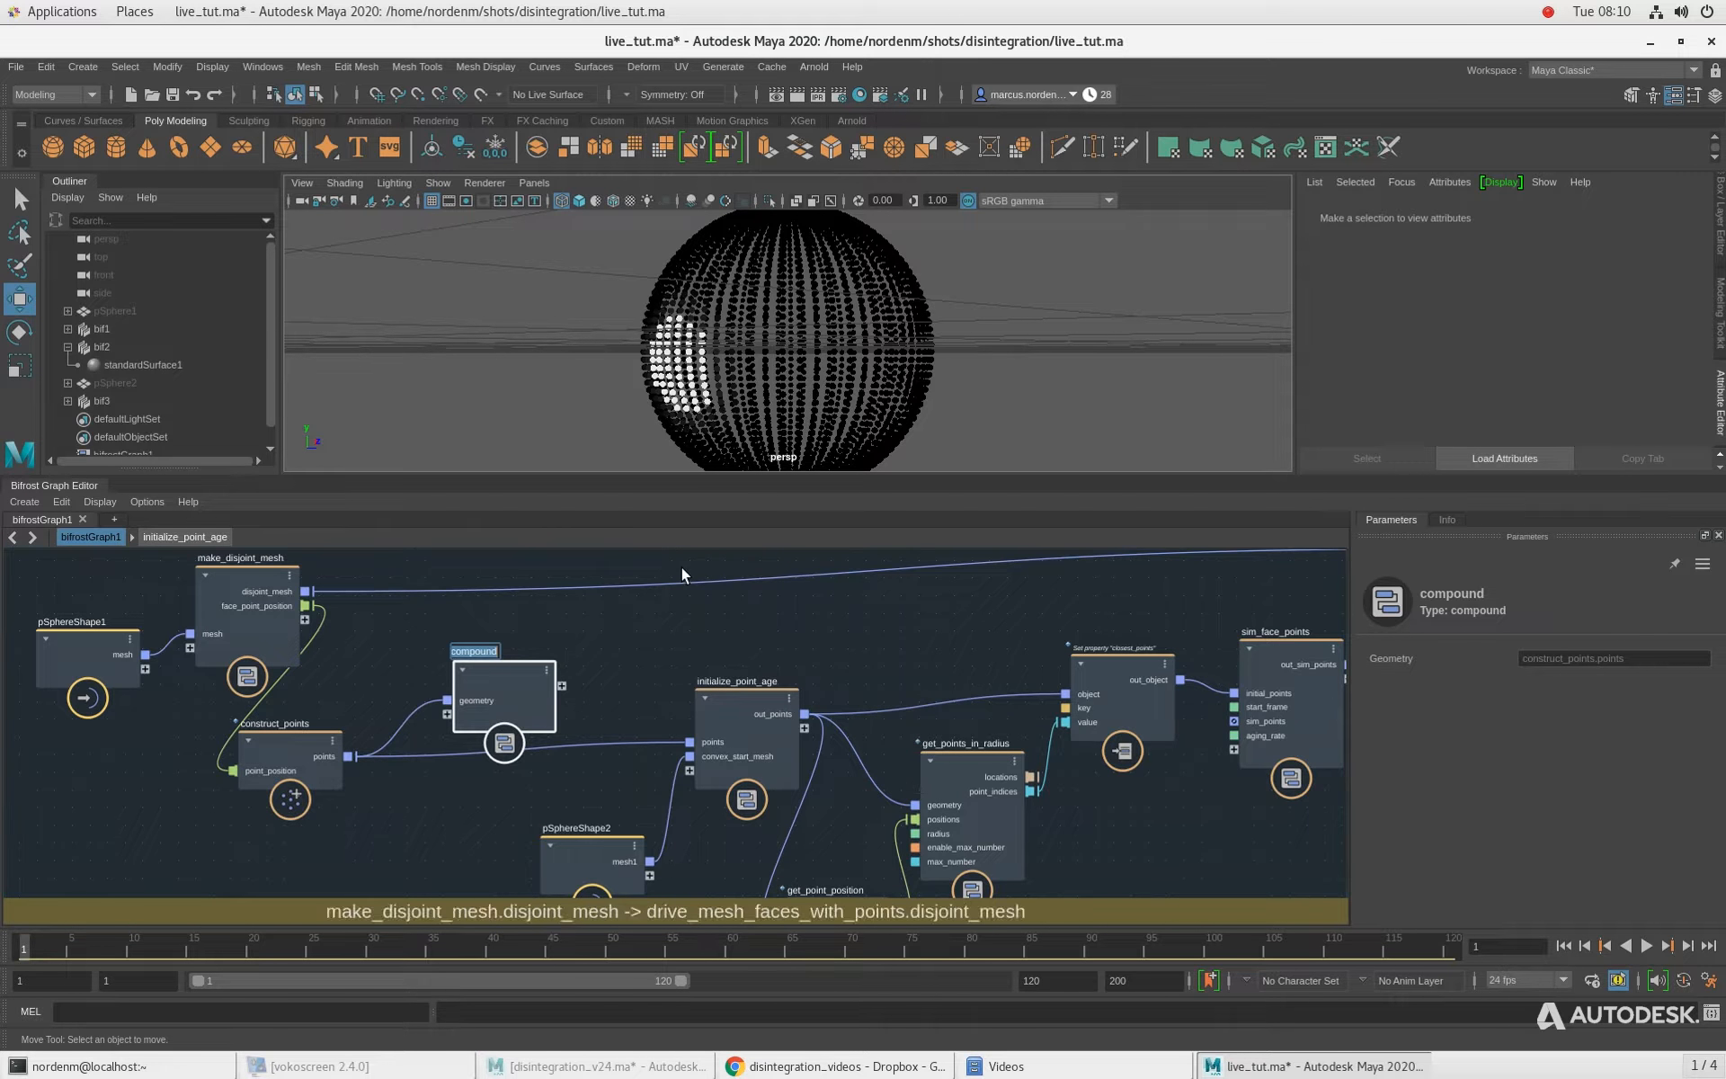
{"action": "type", "text": "initial"}
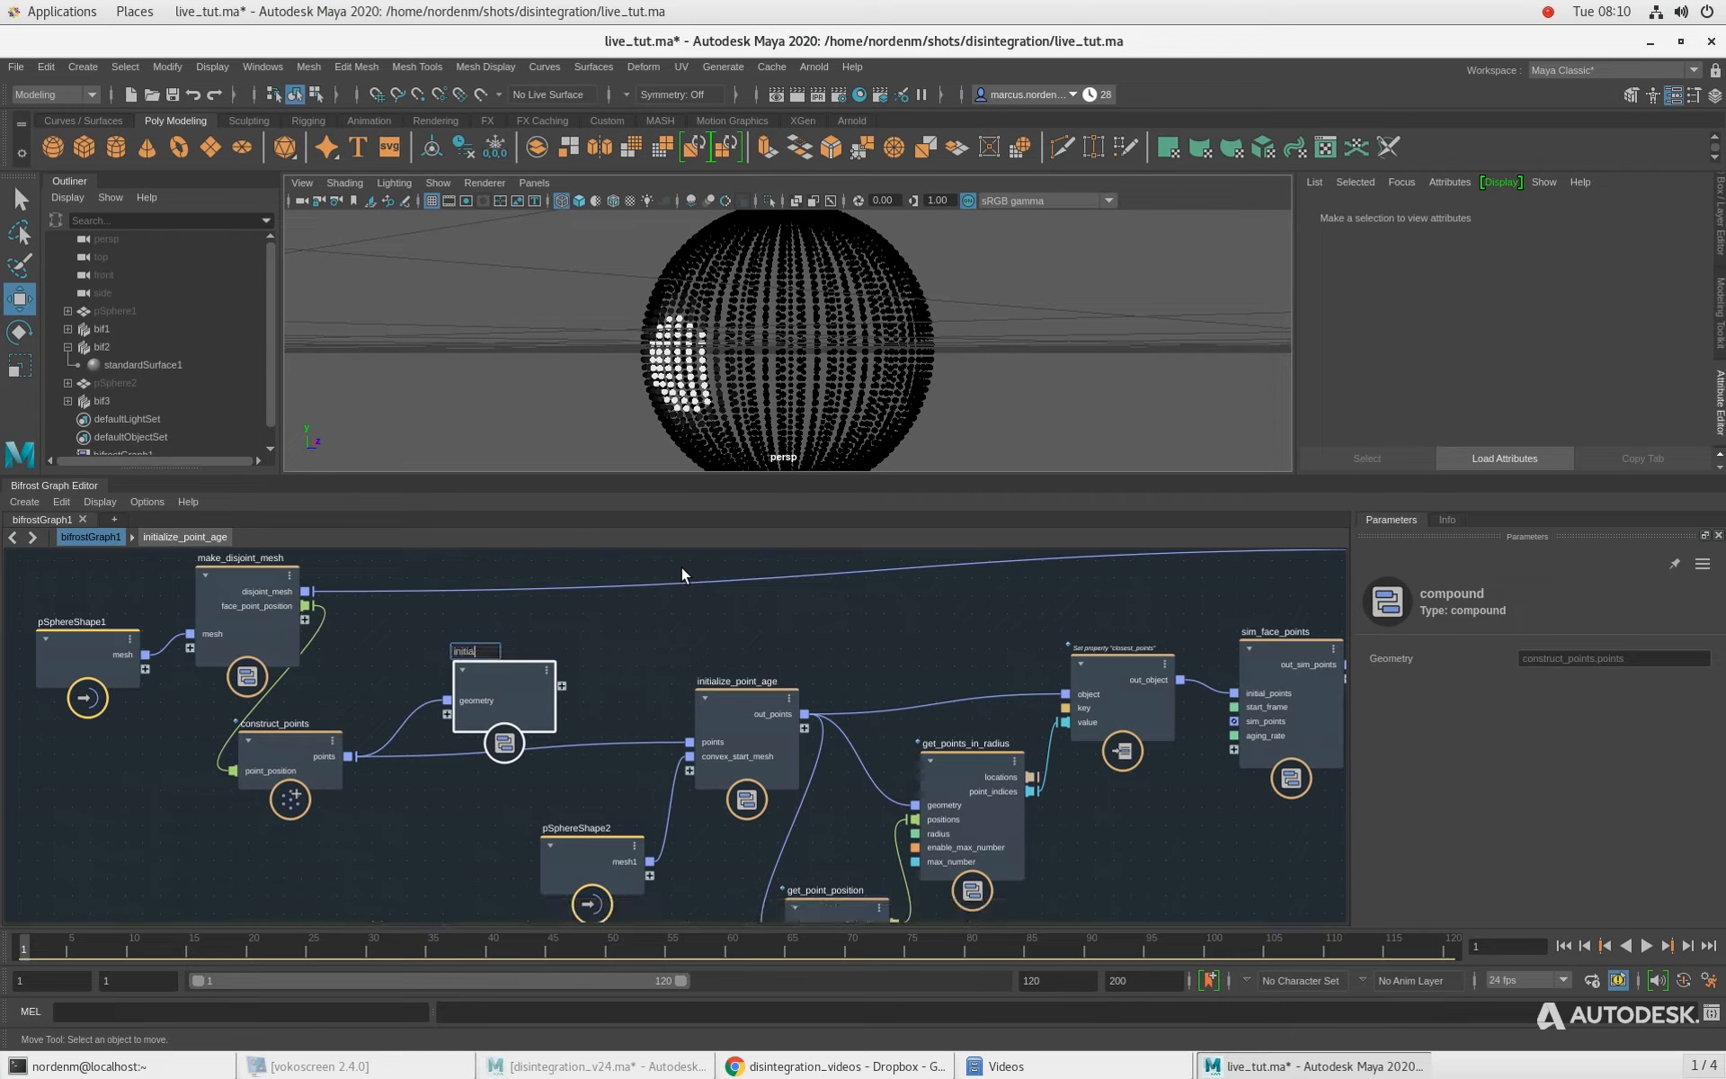
{"action": "type", "text": "ize_point_noips"}
{"action": "key", "text": "BackSpace"}
{"action": "key", "text": "BackSpace"}
{"action": "type", "text": "se"}
{"action": "key", "text": "Return"}
Step: Inside initialize_point_noise, add a fractal_noise node and connect point_position from get_point_position1 to its position input
{"action": "double_click", "coordinate": [526, 688]}
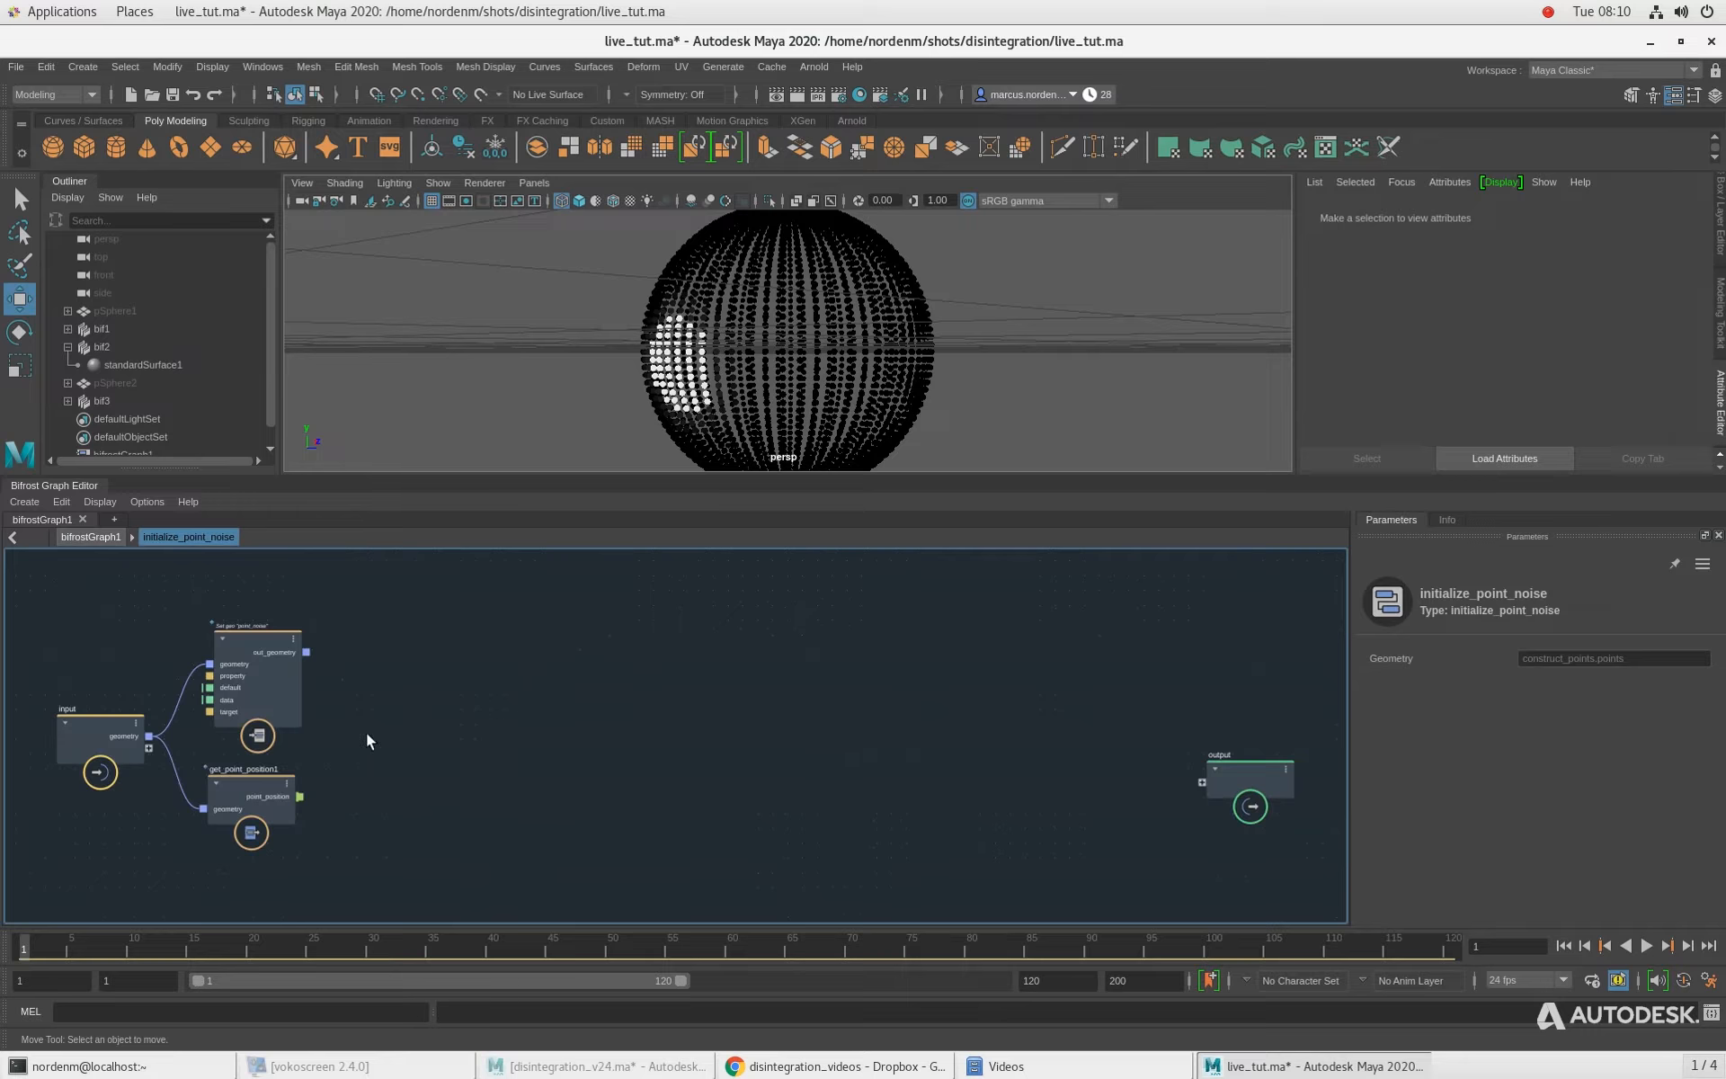
{"action": "scroll", "coordinate": [420, 732], "scroll_direction": "up", "scroll_amount": 2}
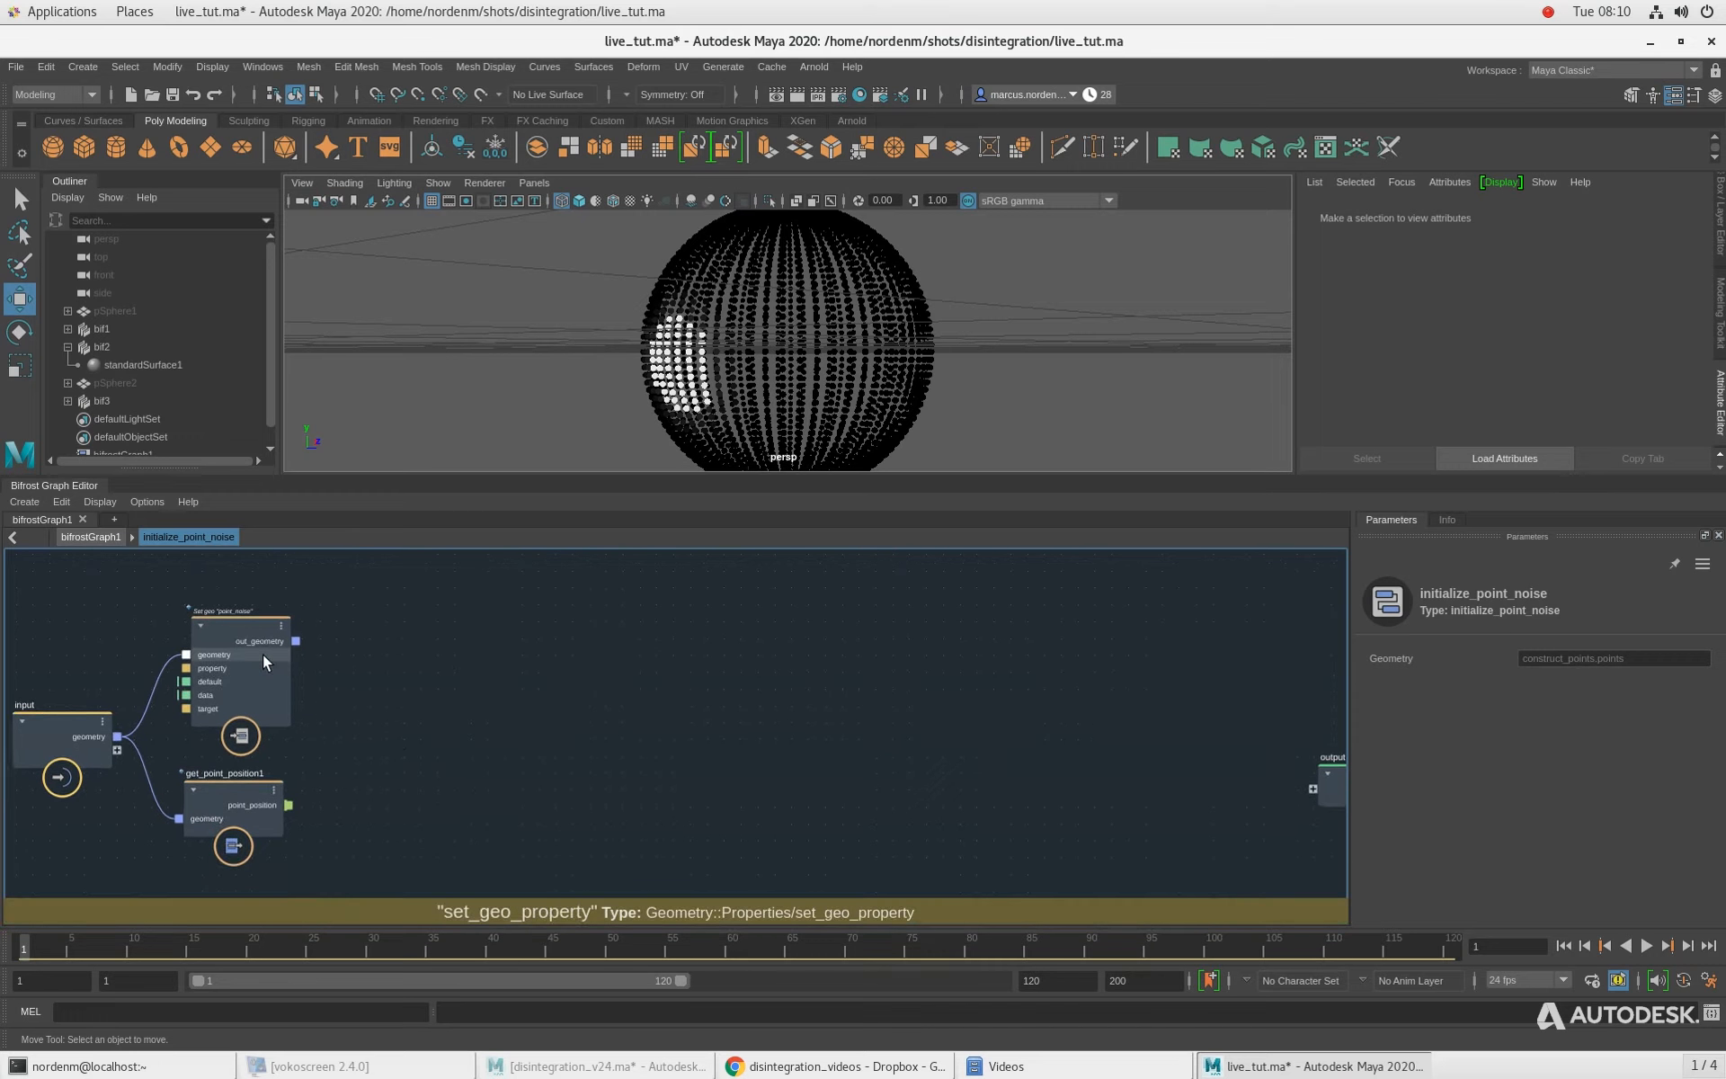
{"action": "key", "text": "Tab"}
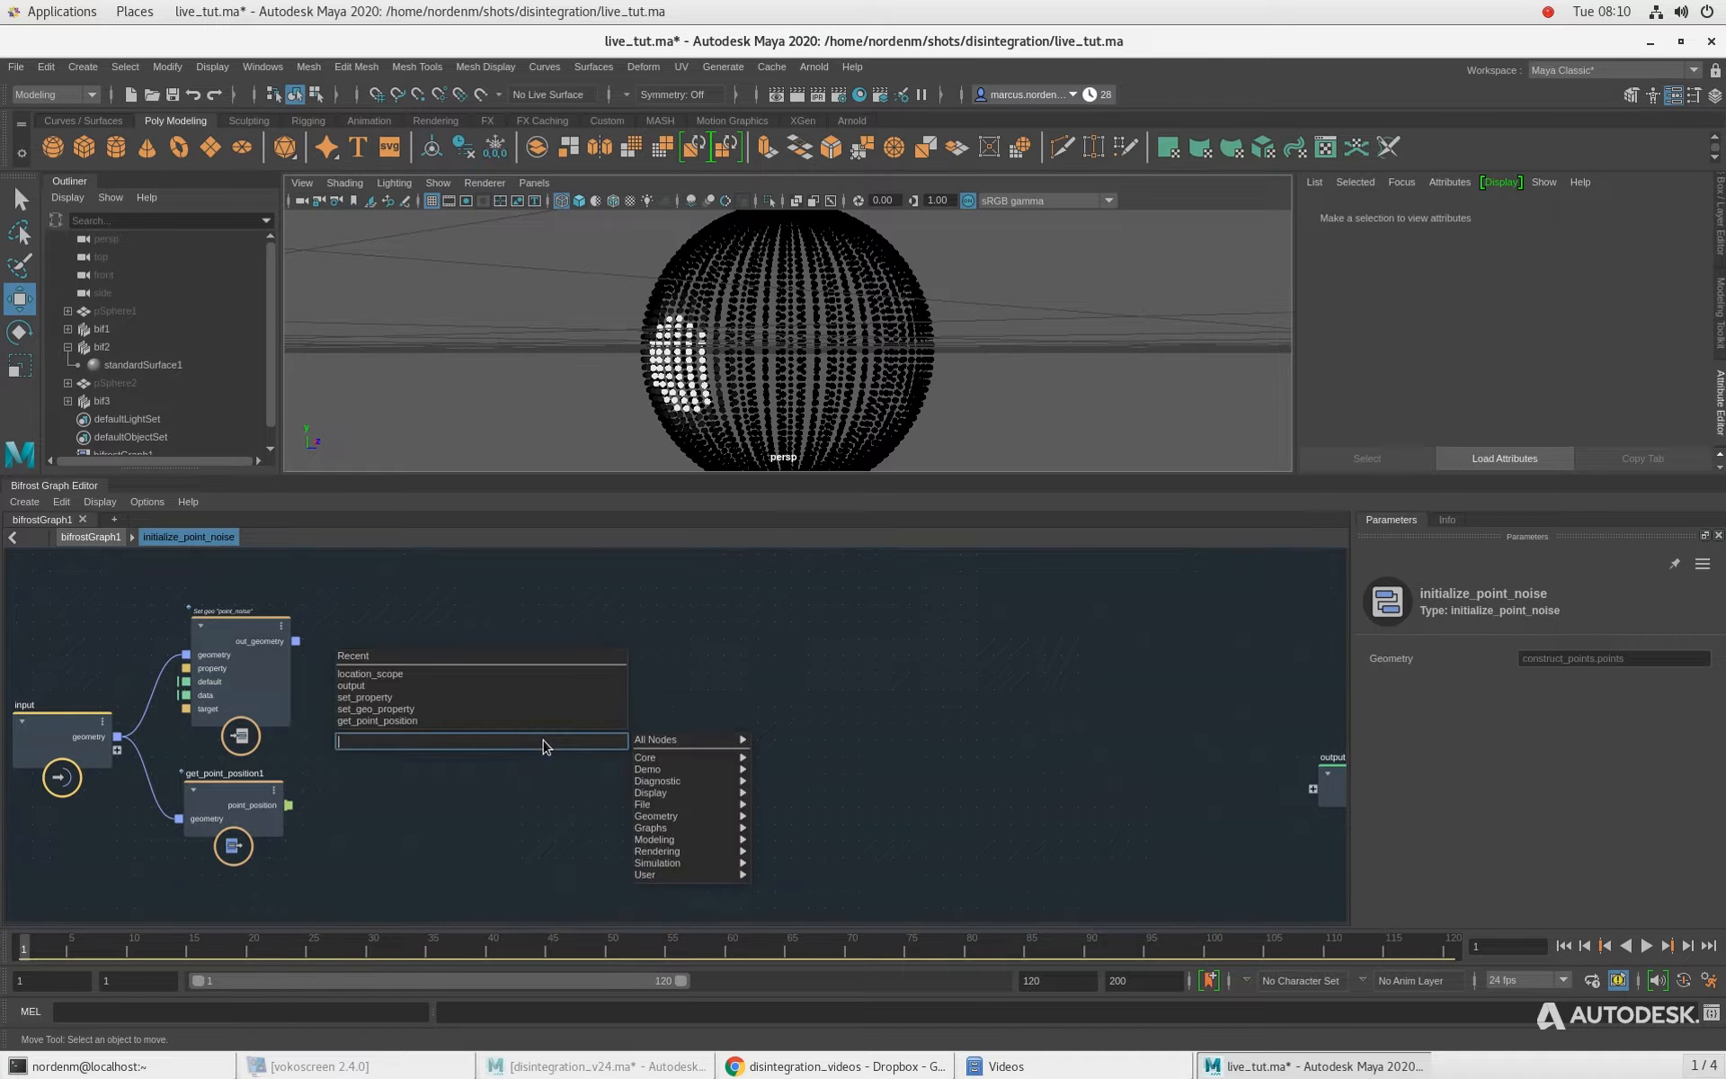
{"action": "type", "text": "frac"}
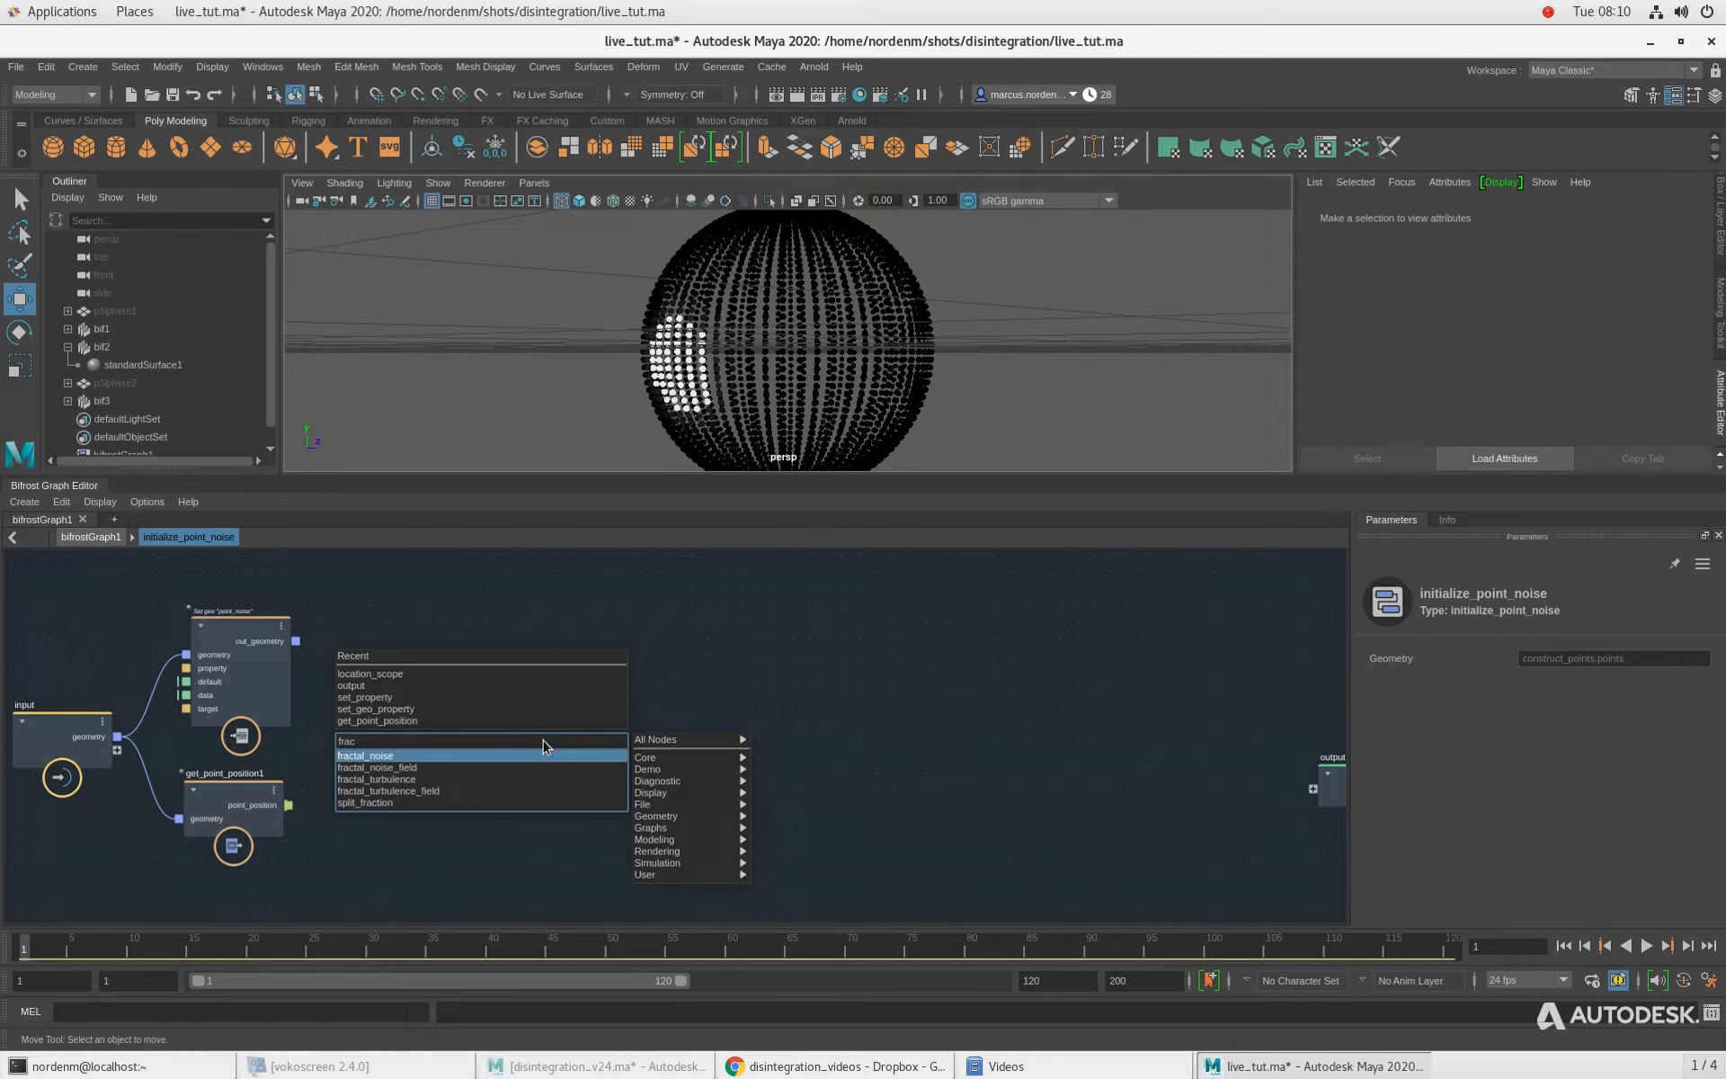
{"action": "key", "text": "Return"}
{"action": "left_click_drag", "start_coordinate": [553, 774], "coordinate": [530, 701]}
{"action": "scroll", "coordinate": [404, 714], "scroll_direction": "up", "scroll_amount": 2}
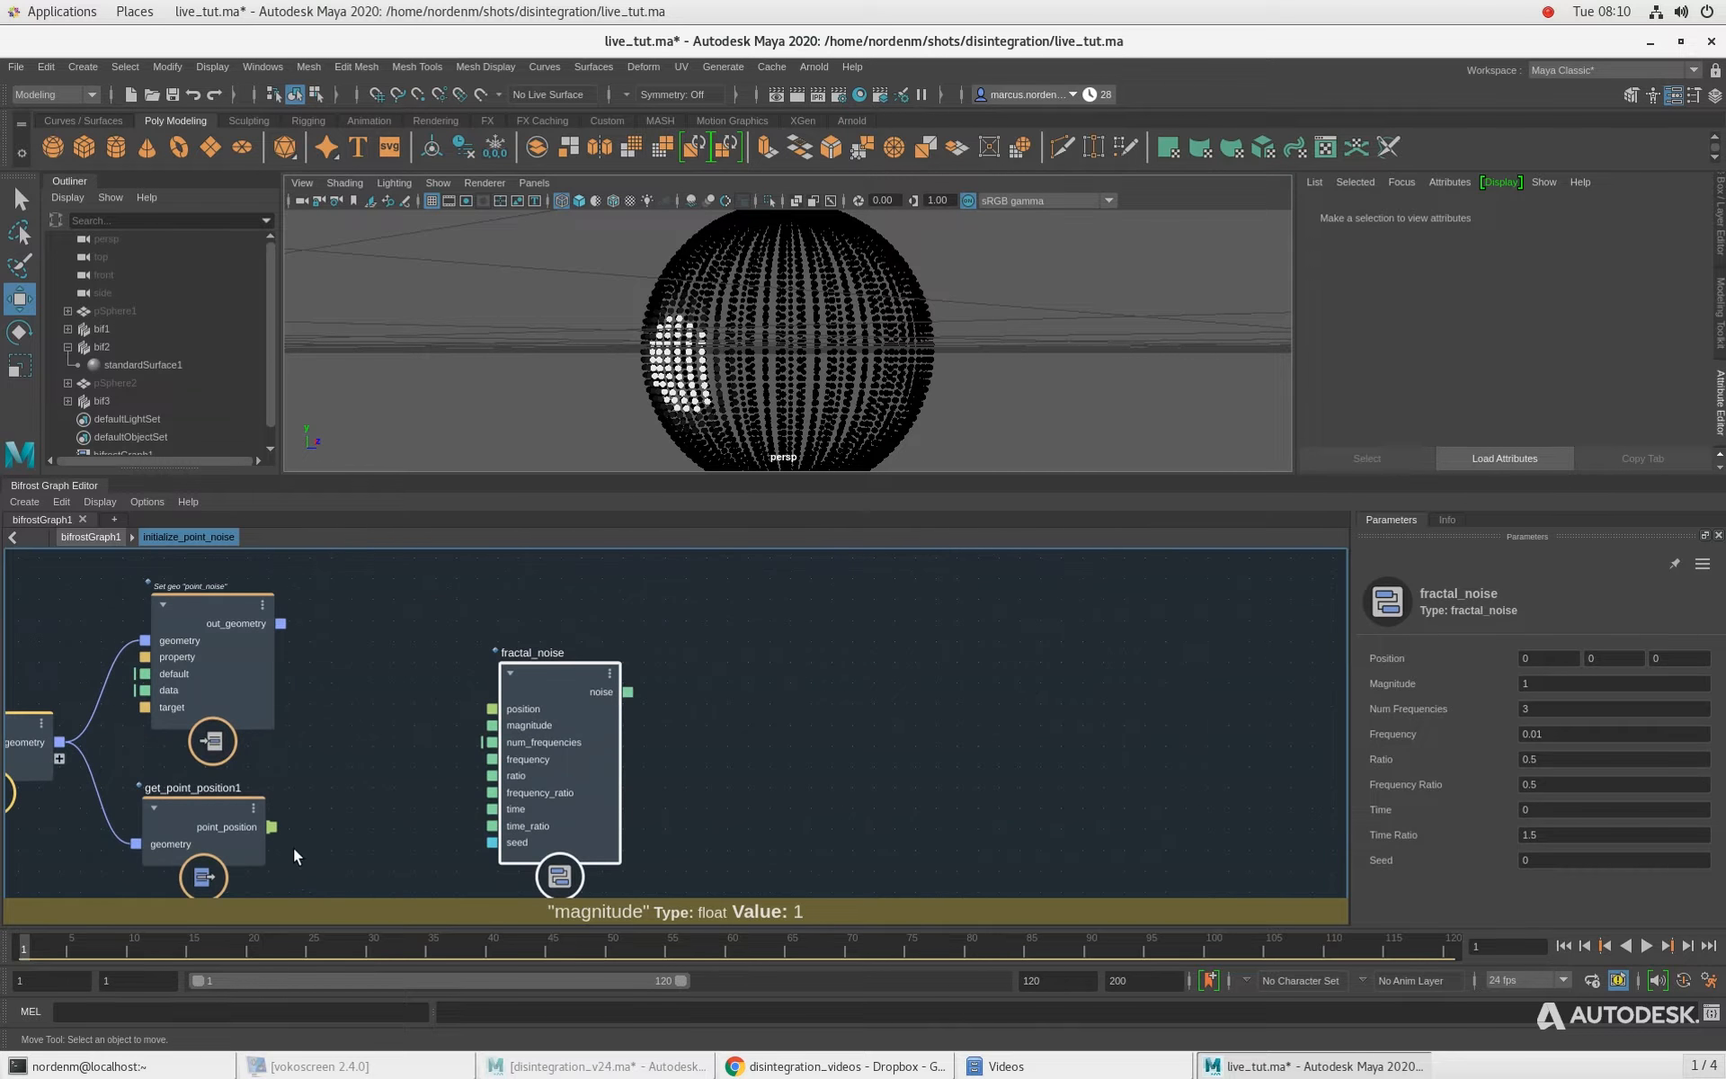
{"action": "left_click_drag", "start_coordinate": [272, 826], "coordinate": [527, 677]}
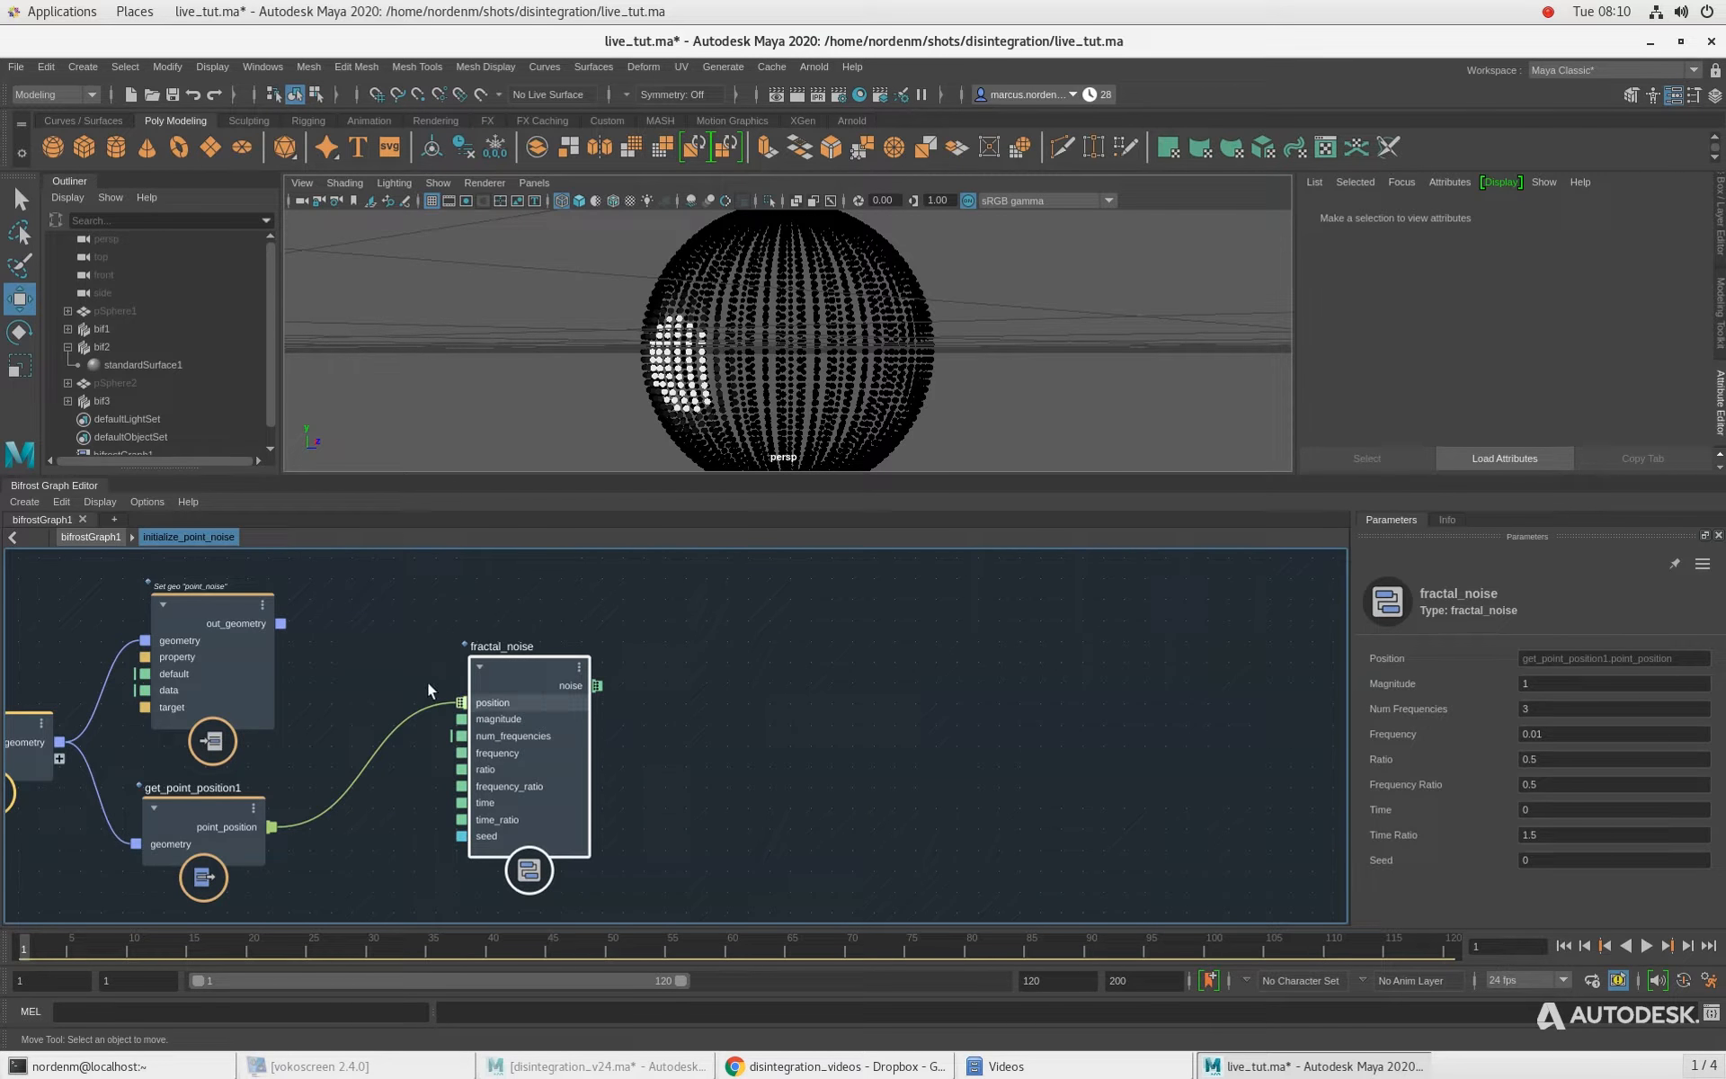
{"action": "left_click", "coordinate": [811, 683]}
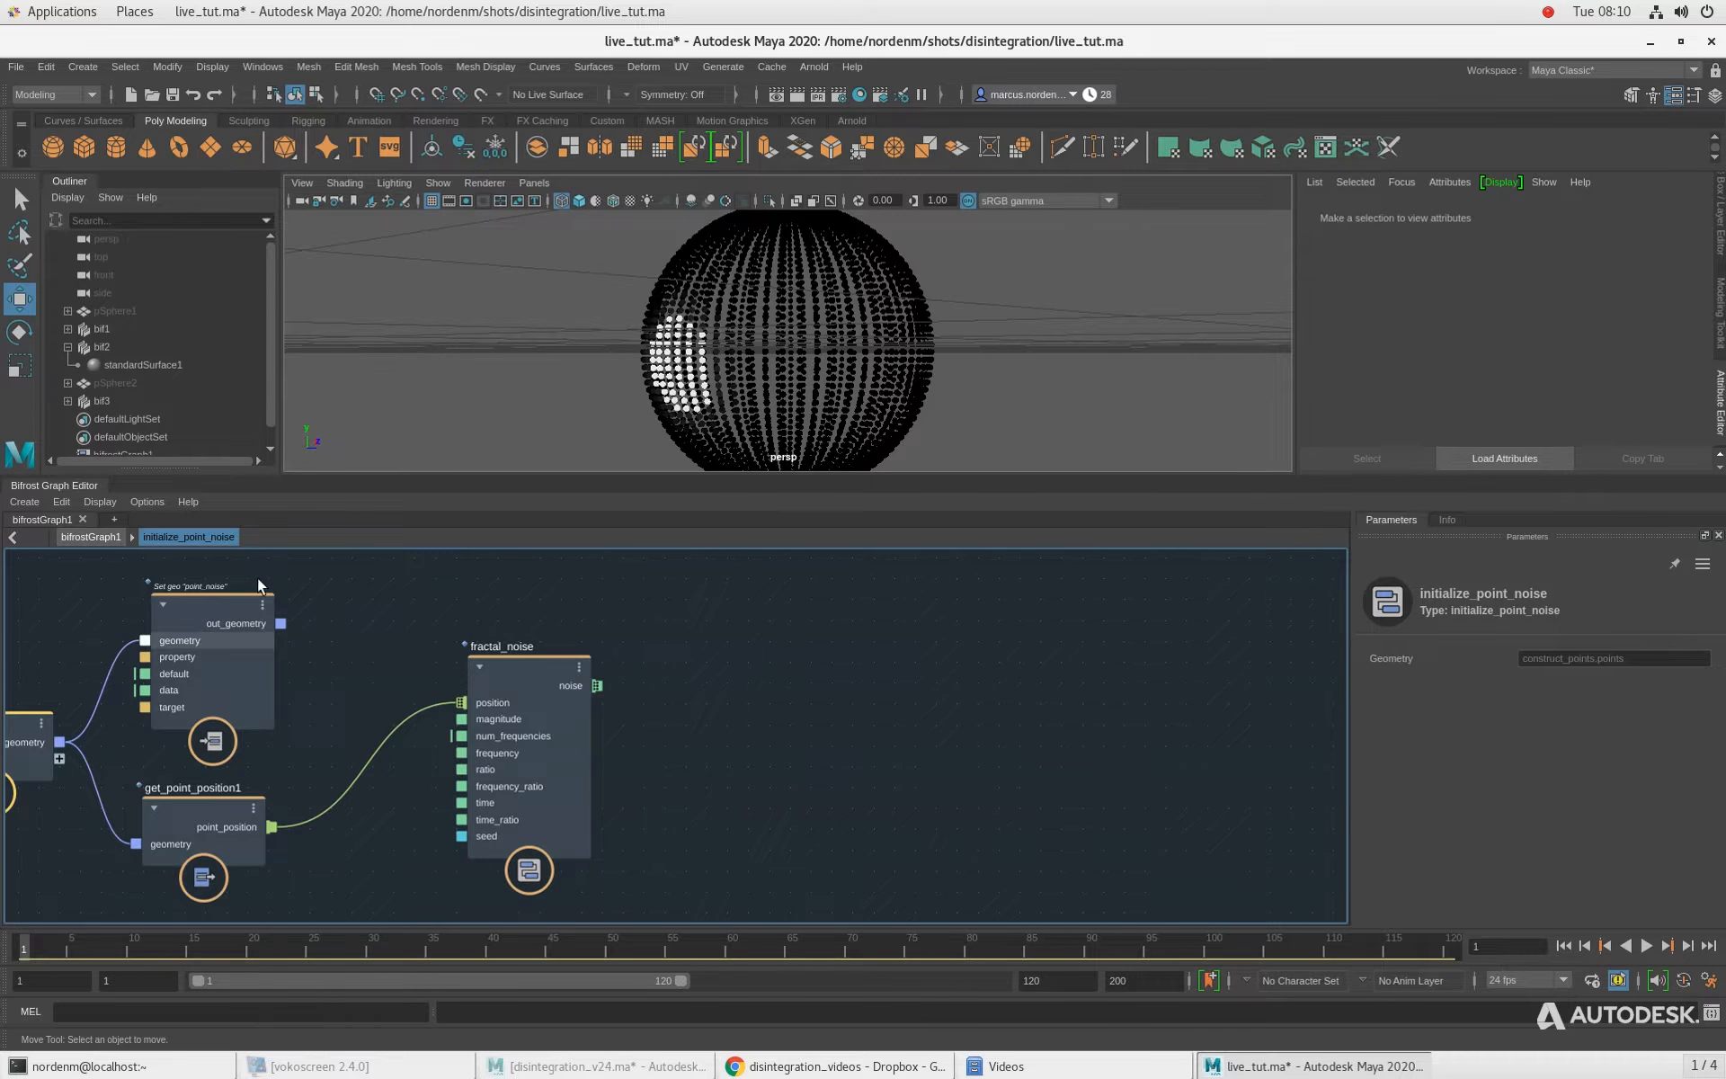
Step: Place the point_noise set_geo_property node after fractal_noise and connect the noise output to its data input
{"action": "left_click_drag", "start_coordinate": [257, 583], "coordinate": [933, 594]}
{"action": "left_click_drag", "start_coordinate": [516, 738], "coordinate": [455, 800]}
{"action": "left_click_drag", "start_coordinate": [167, 841], "coordinate": [215, 778]}
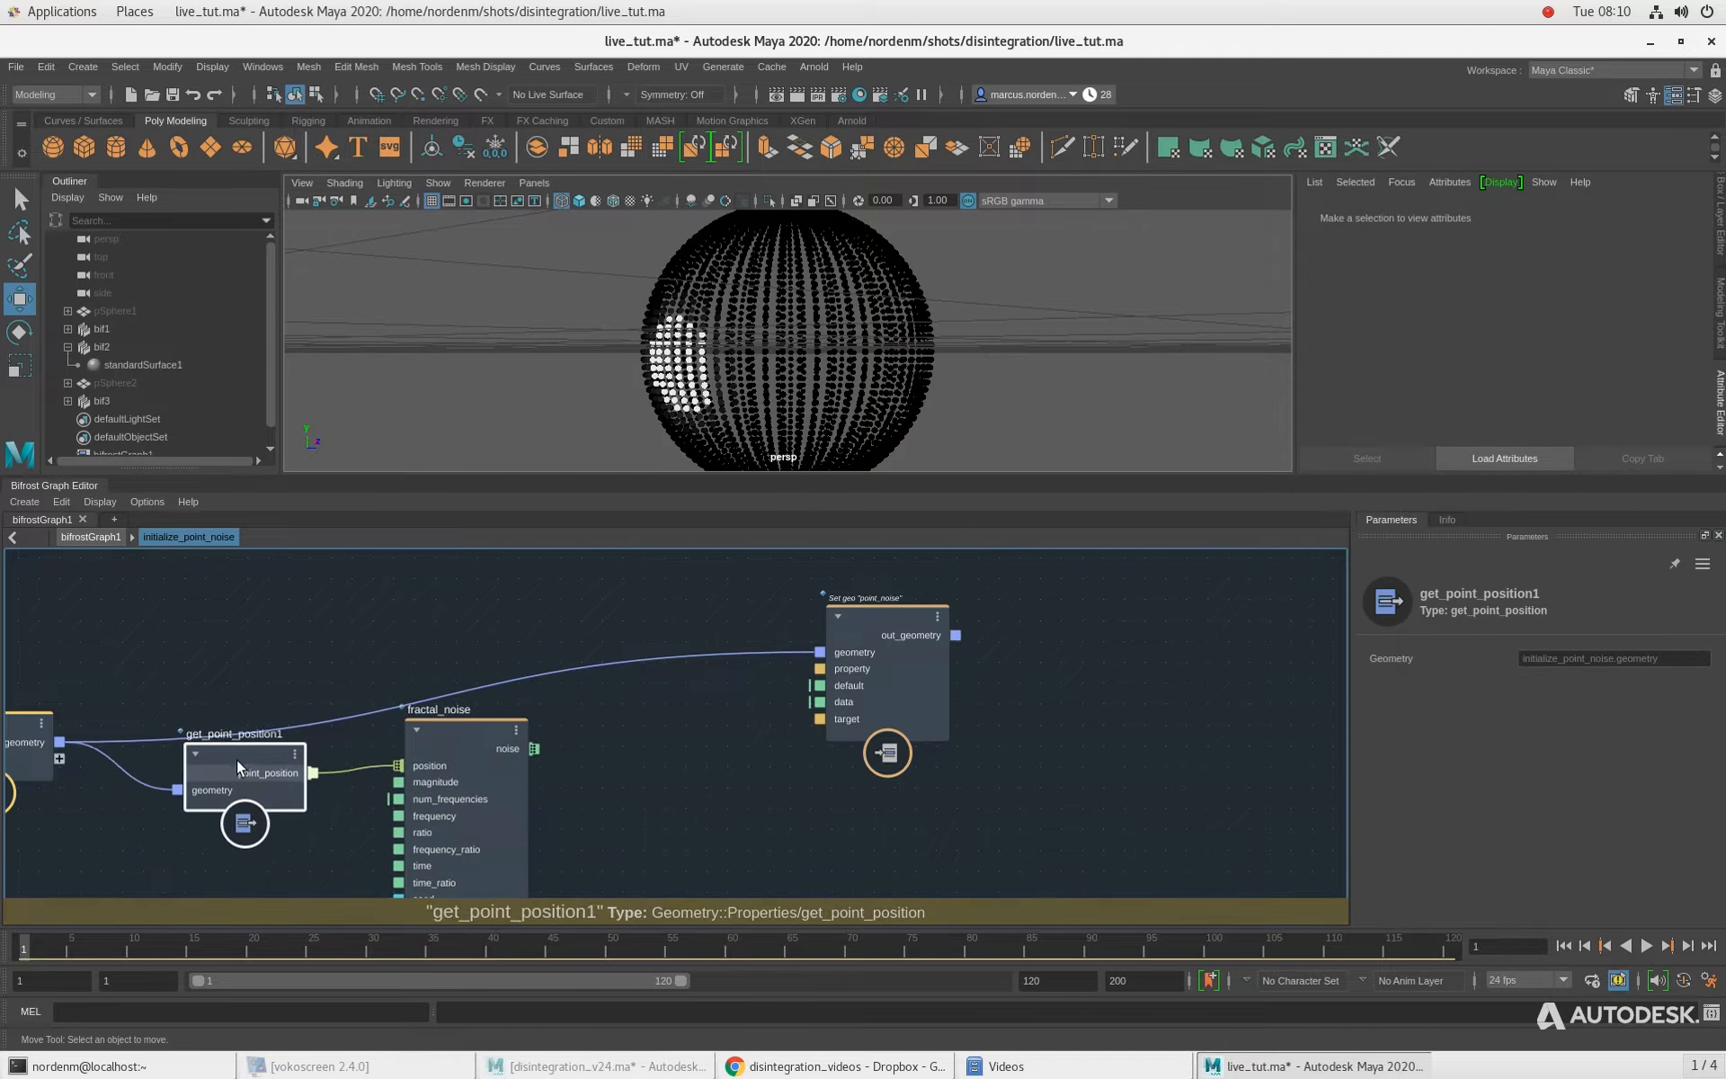
{"action": "left_click_drag", "start_coordinate": [458, 737], "coordinate": [447, 778]}
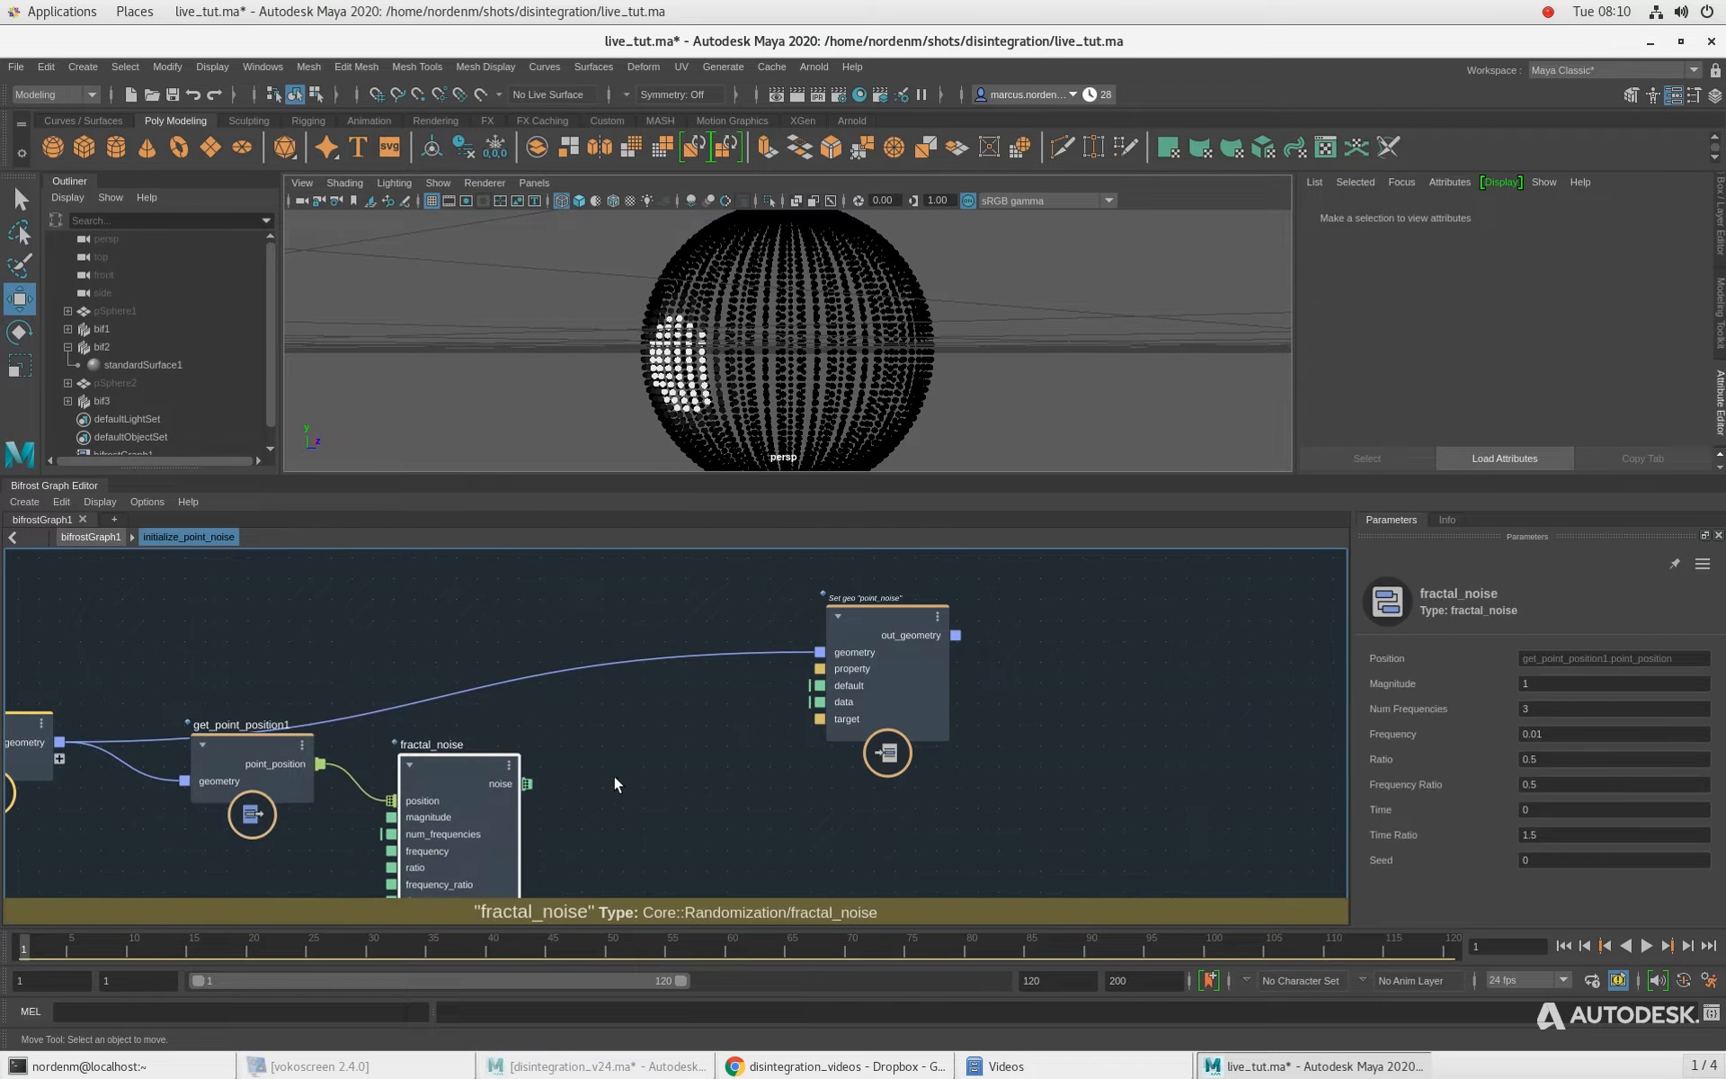
{"action": "middle_click_drag", "start_coordinate": [613, 775], "coordinate": [631, 733]}
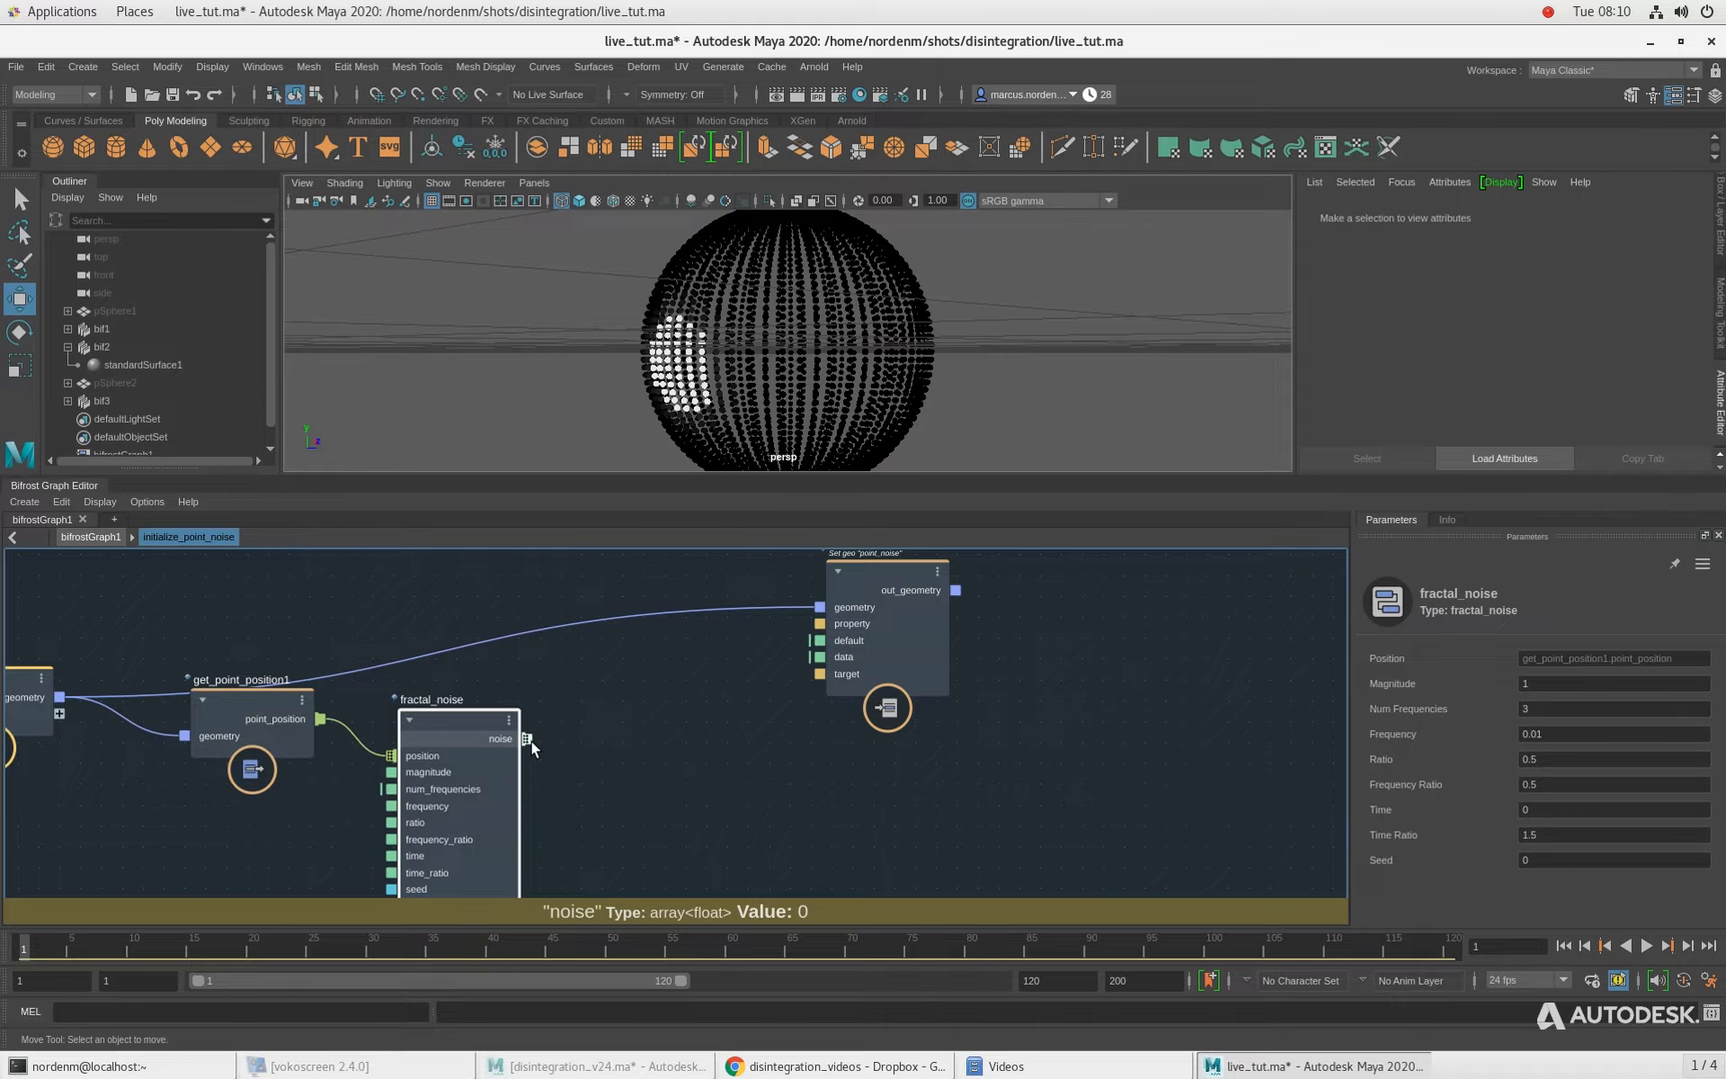
{"action": "left_click", "coordinate": [808, 662]}
{"action": "left_click_drag", "start_coordinate": [527, 738], "coordinate": [654, 649]}
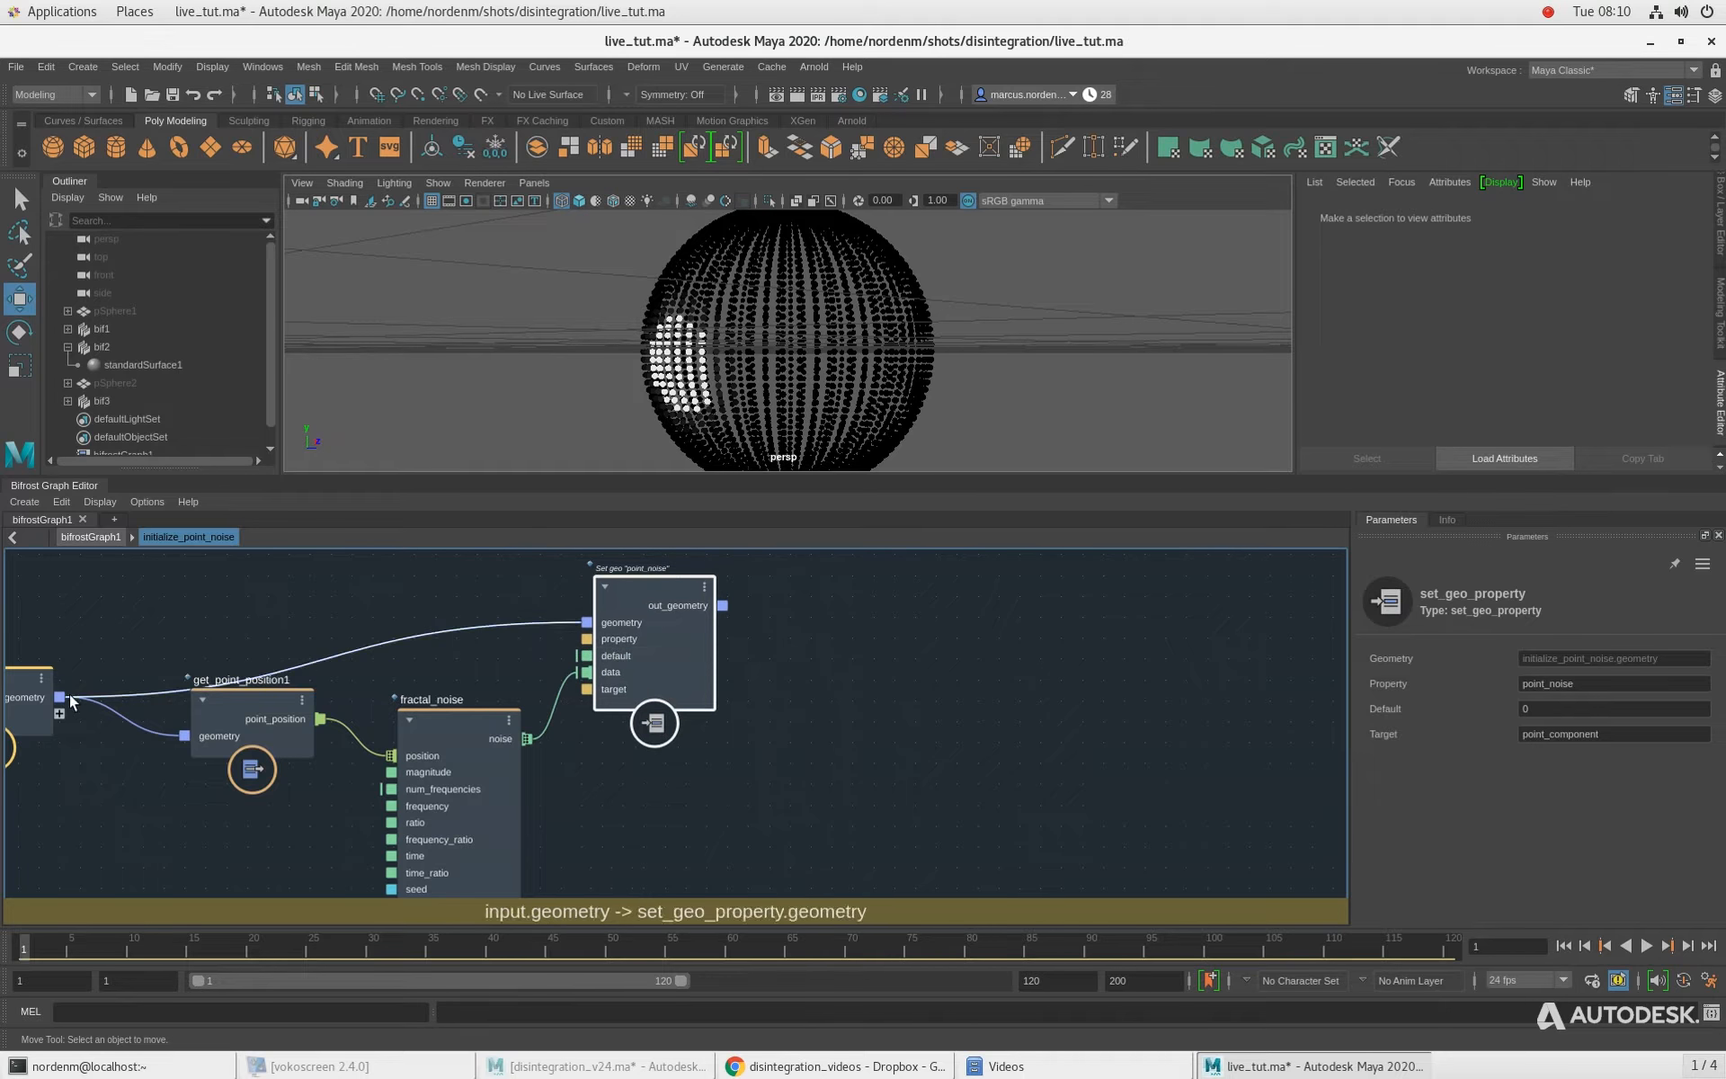
Step: Tidy the input, get_point_position1 and fractal_noise nodes into a neat row and check the set_geo_property parameters
{"action": "left_click_drag", "start_coordinate": [36, 696], "coordinate": [63, 621]}
{"action": "left_click_drag", "start_coordinate": [239, 691], "coordinate": [225, 664]}
{"action": "left_click_drag", "start_coordinate": [471, 738], "coordinate": [455, 697]}
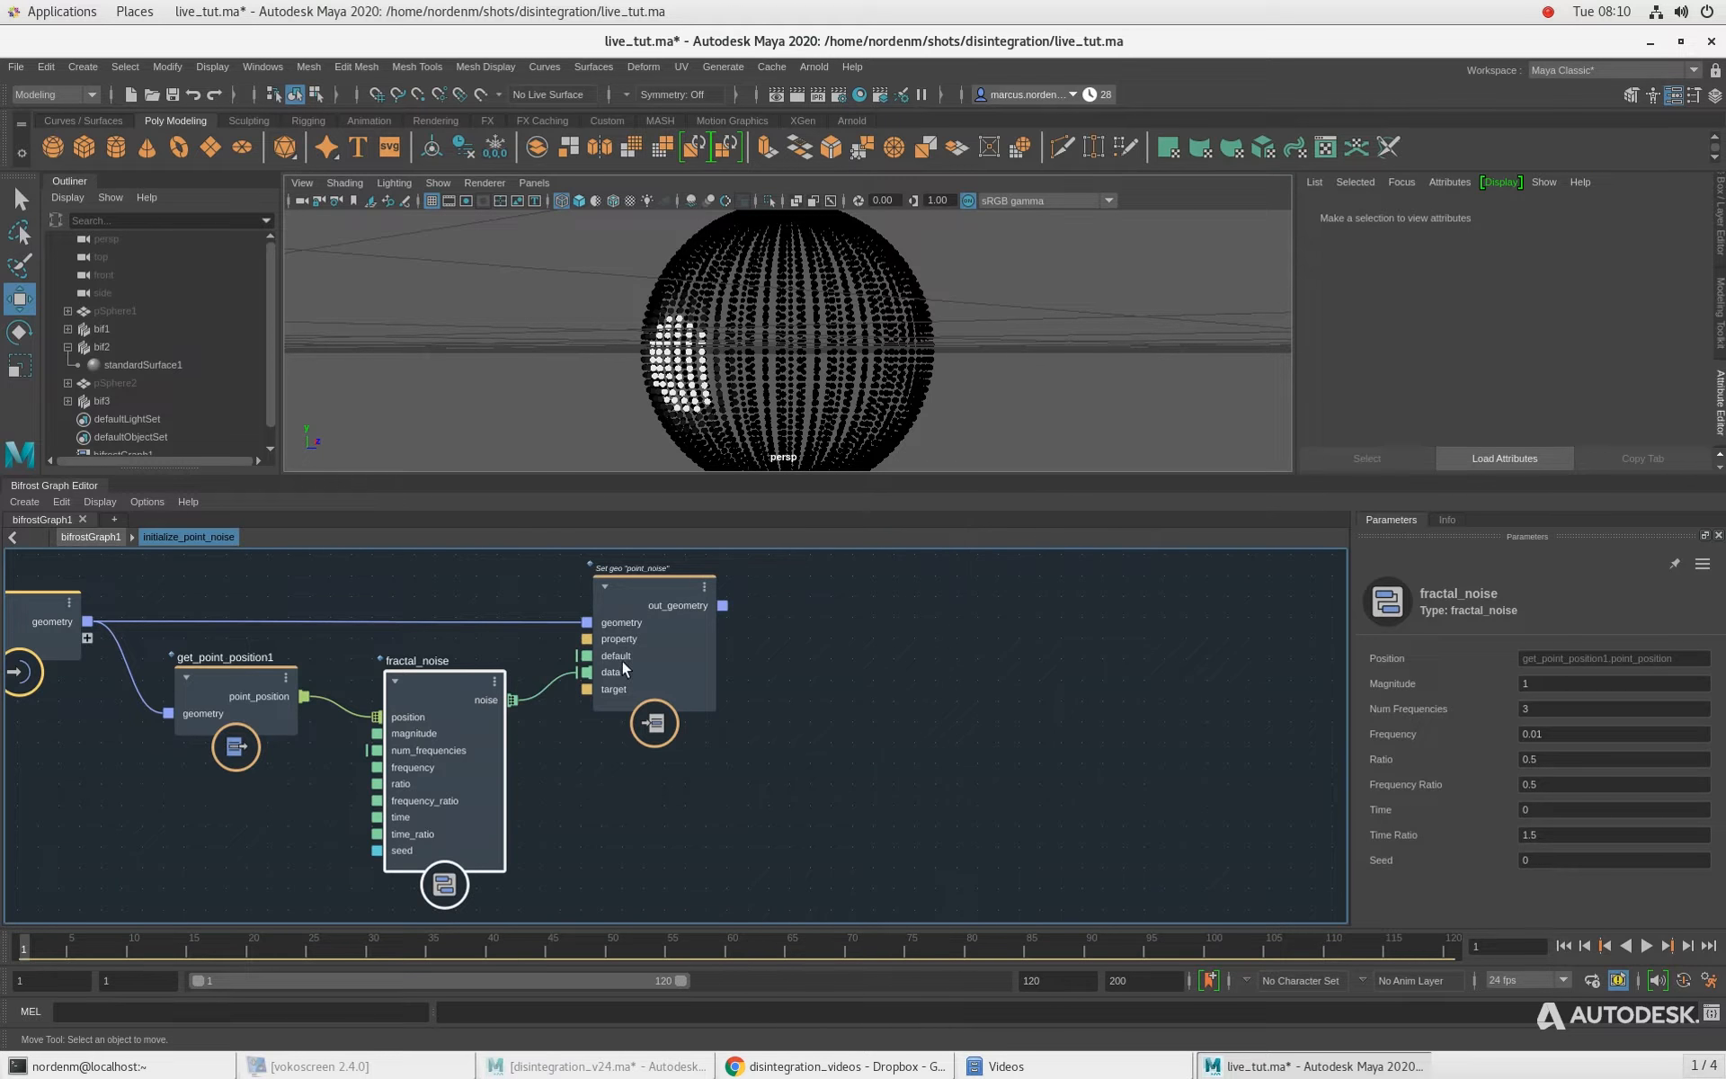
{"action": "left_click", "coordinate": [633, 588]}
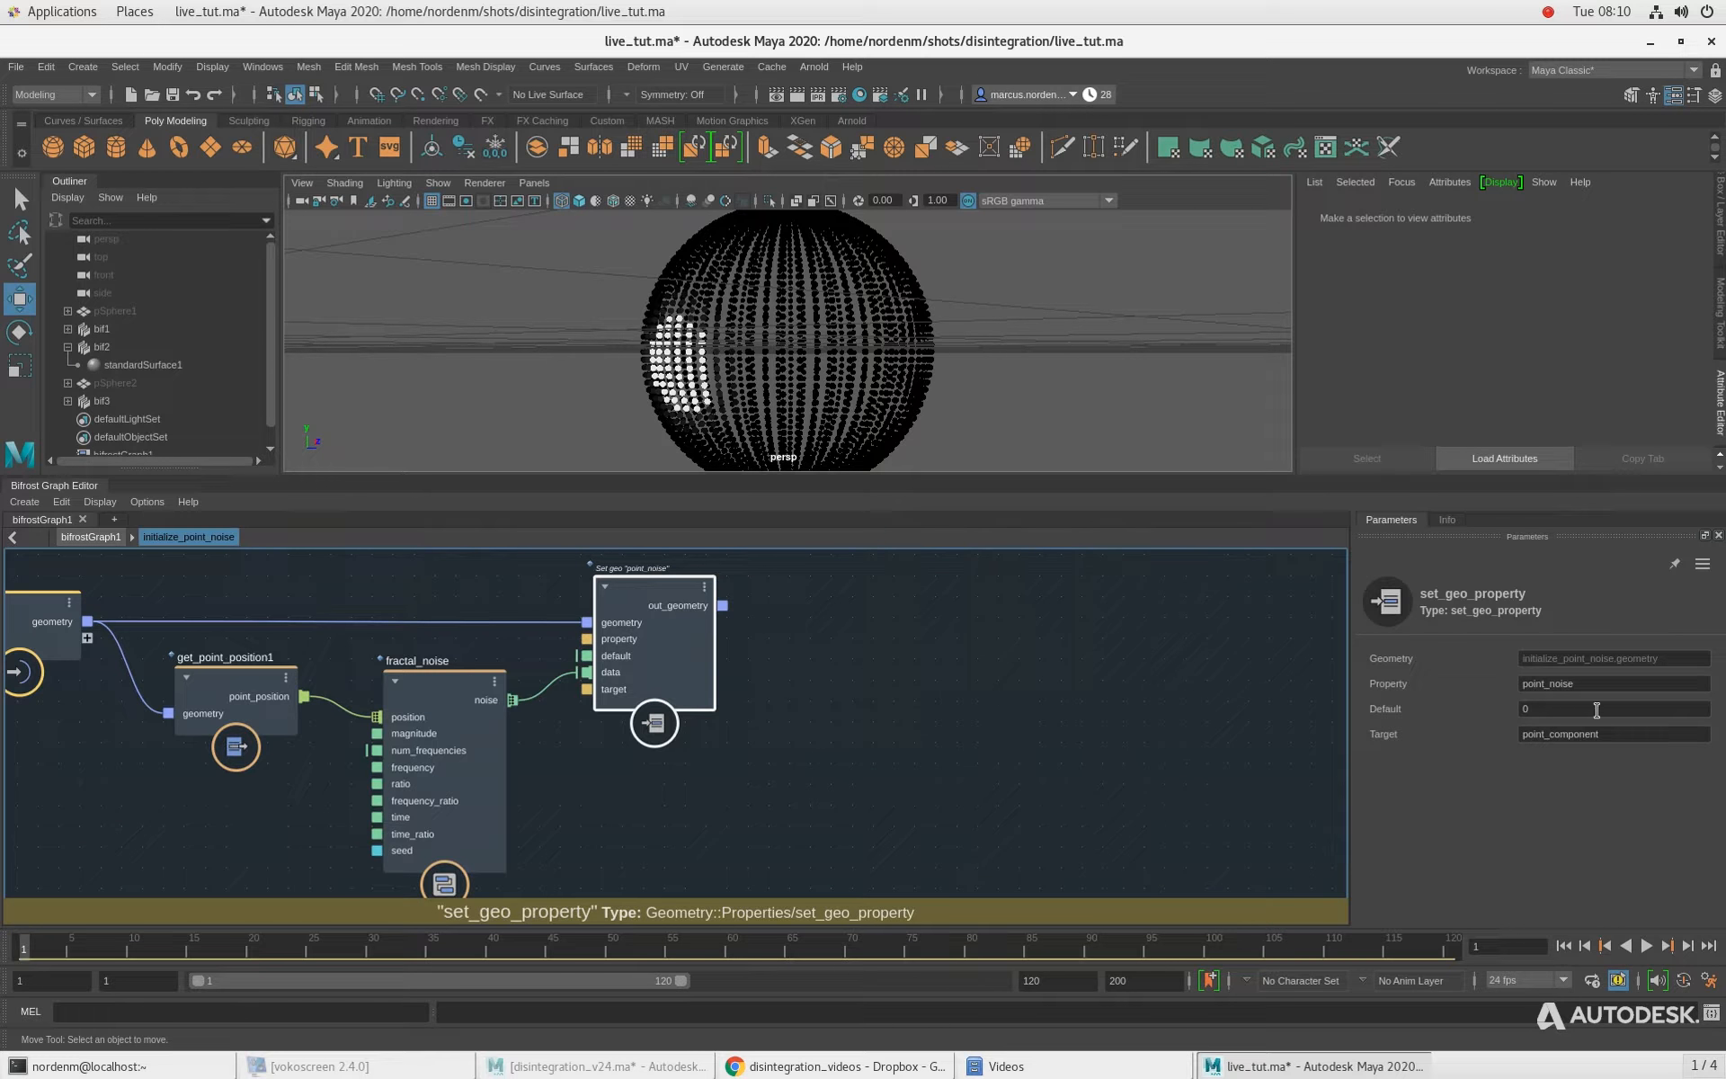
{"action": "left_click", "coordinate": [1007, 706]}
Step: Connect out_geometry of set_geo_property to the compound's output node, moved close beside it, and return to bifrostGraph1
{"action": "key", "text": "a"}
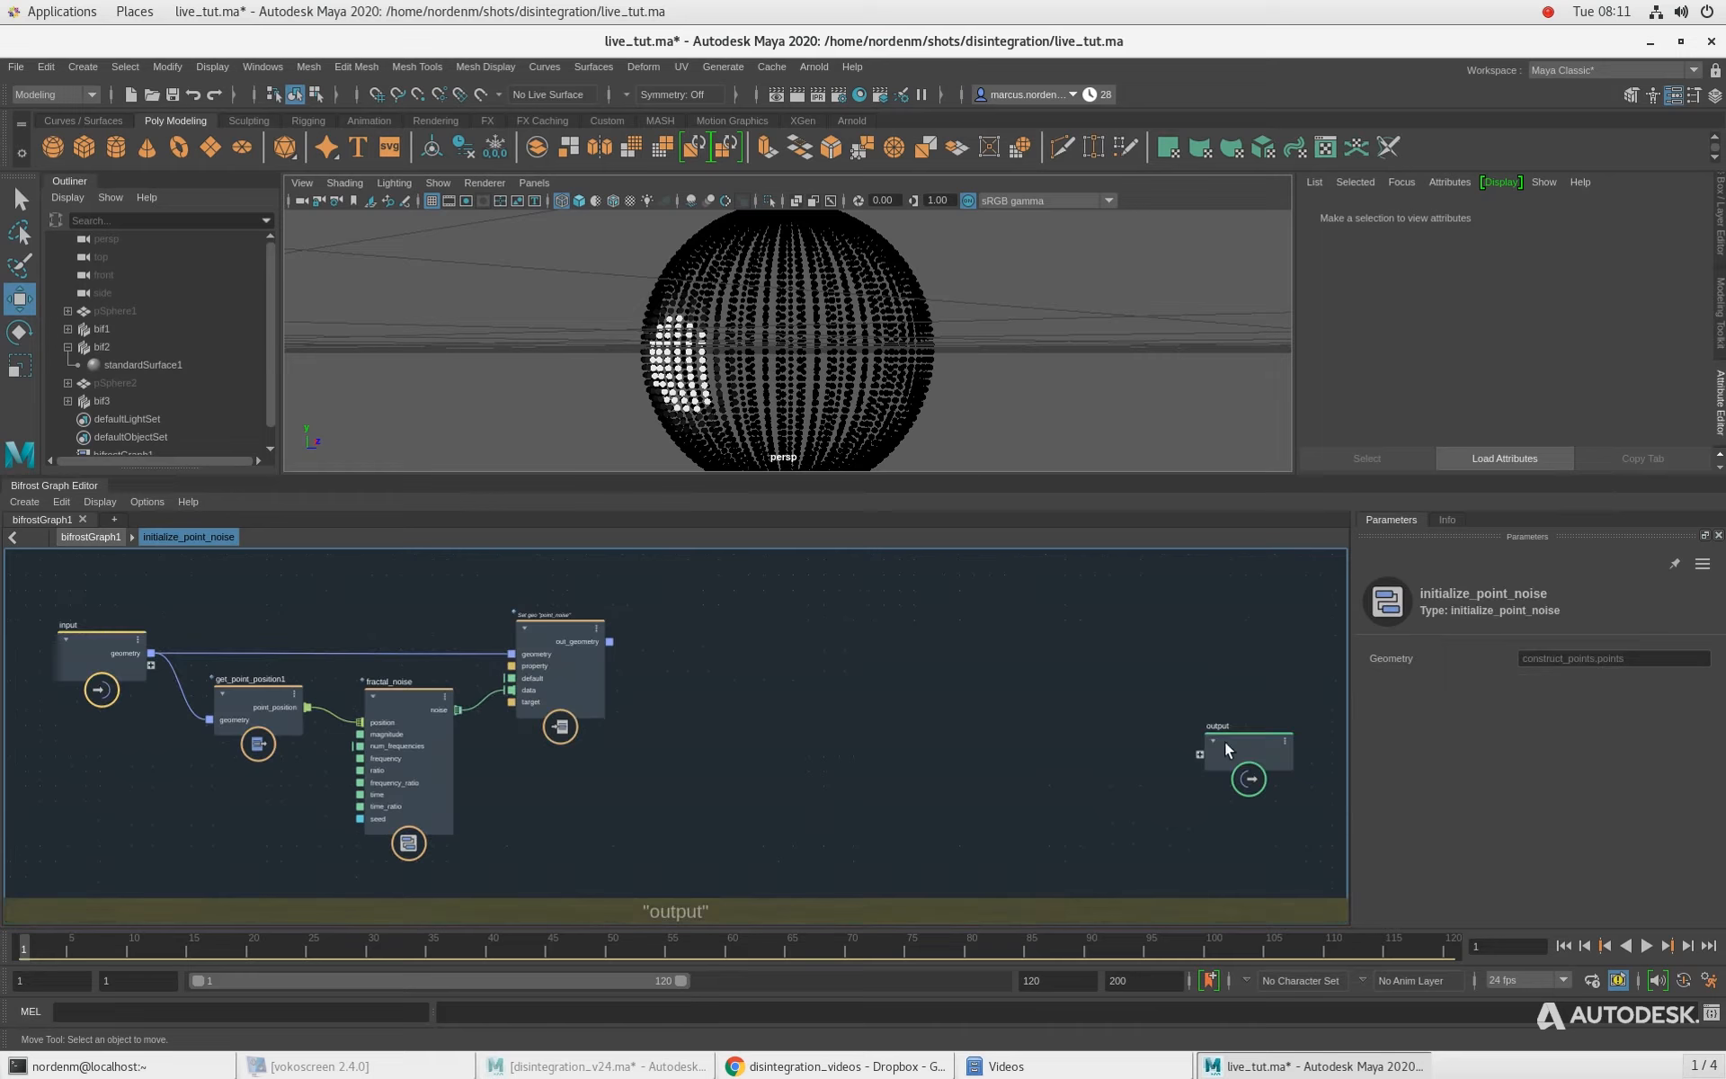
{"action": "left_click_drag", "start_coordinate": [1224, 740], "coordinate": [768, 615]}
{"action": "left_click", "coordinate": [602, 638]}
{"action": "mouse_move", "coordinate": [618, 639]}
{"action": "left_mouse_down"}
{"action": "mouse_move", "coordinate": [773, 623]}
{"action": "mouse_move", "coordinate": [654, 651]}
{"action": "mouse_move", "coordinate": [605, 640]}
{"action": "left_mouse_up"}
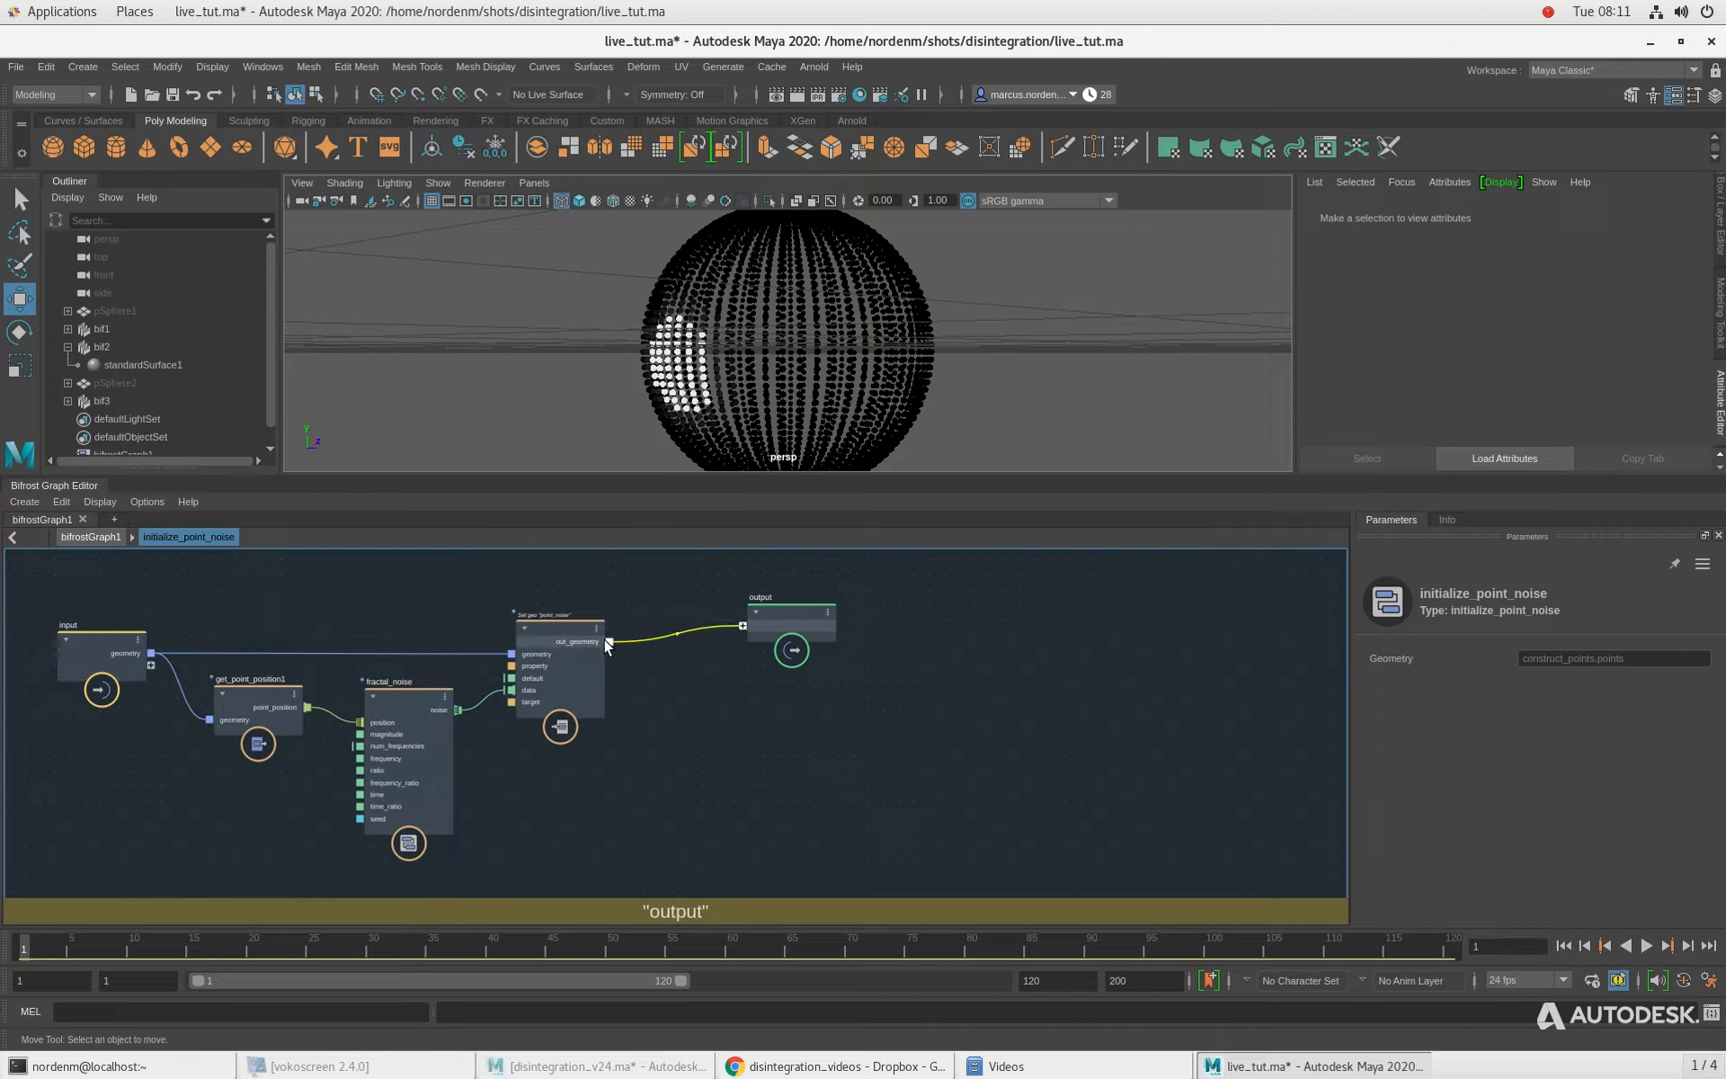
{"action": "left_click_drag", "start_coordinate": [818, 622], "coordinate": [780, 644]}
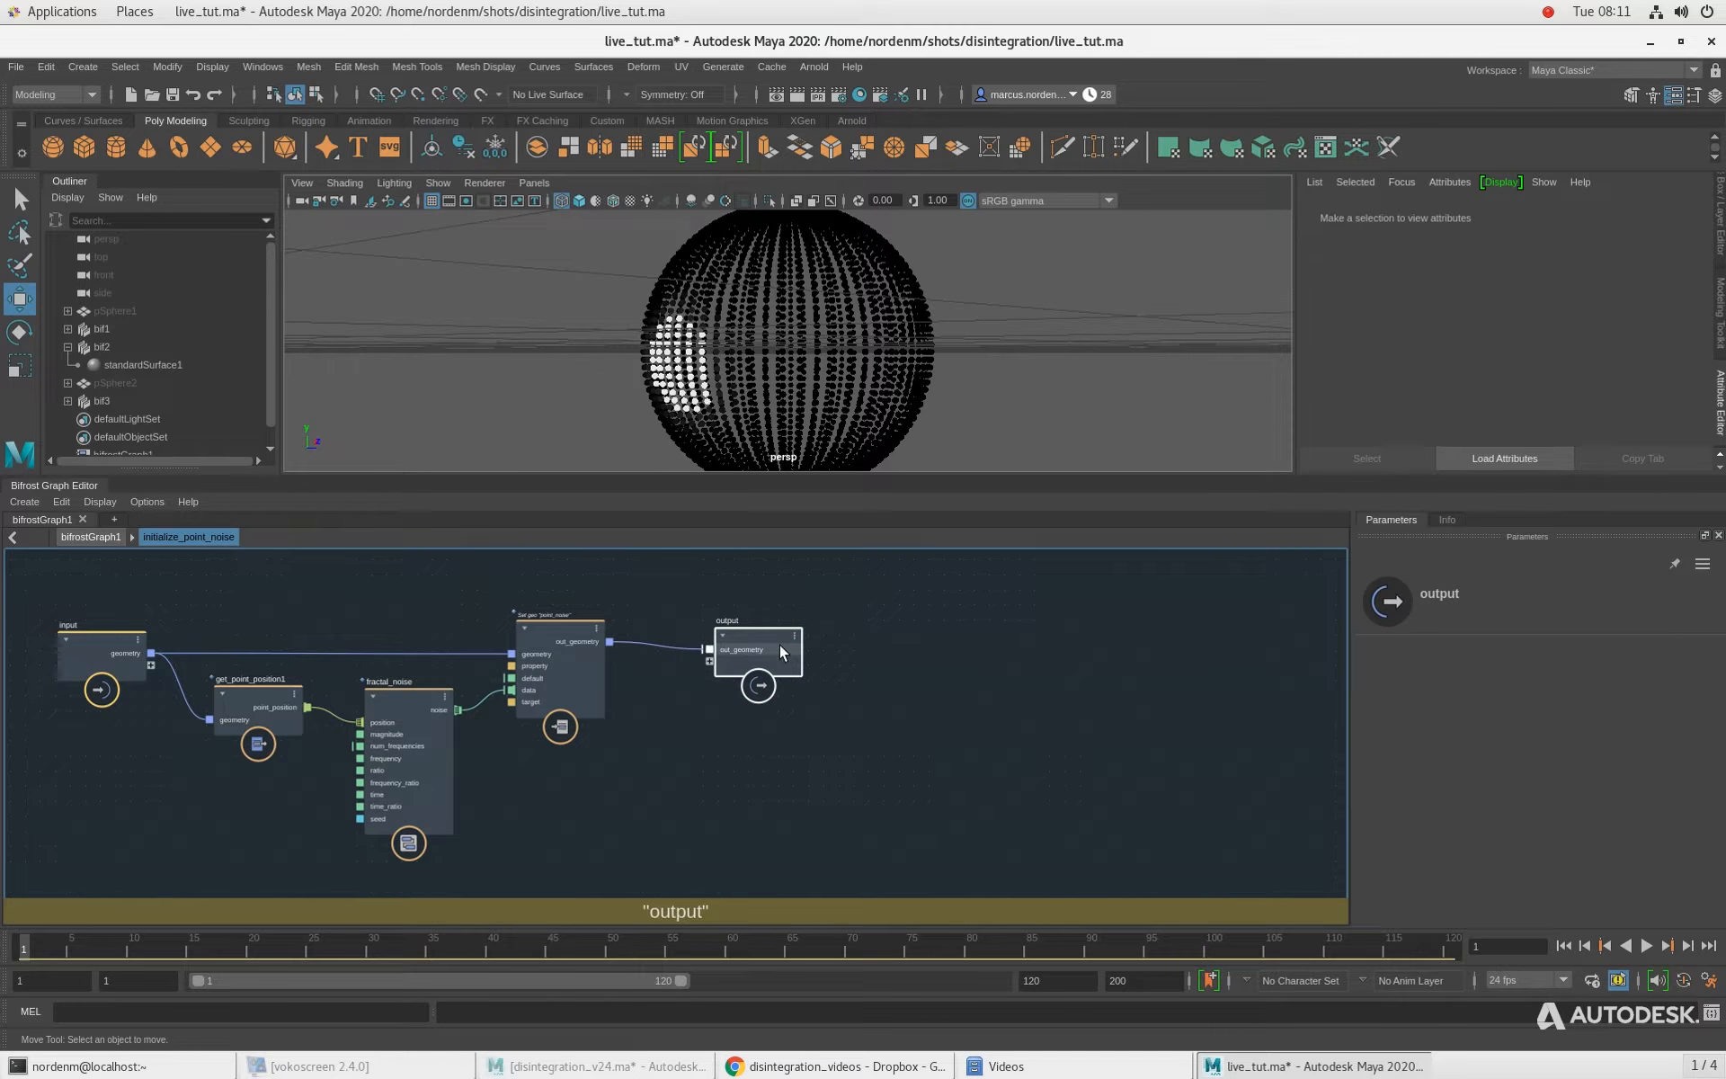
{"action": "left_click", "coordinate": [89, 537]}
{"action": "scroll", "coordinate": [637, 643], "scroll_direction": "down", "scroll_amount": 3}
{"action": "middle_click_drag", "start_coordinate": [617, 638], "coordinate": [594, 692], "text": "alt"}
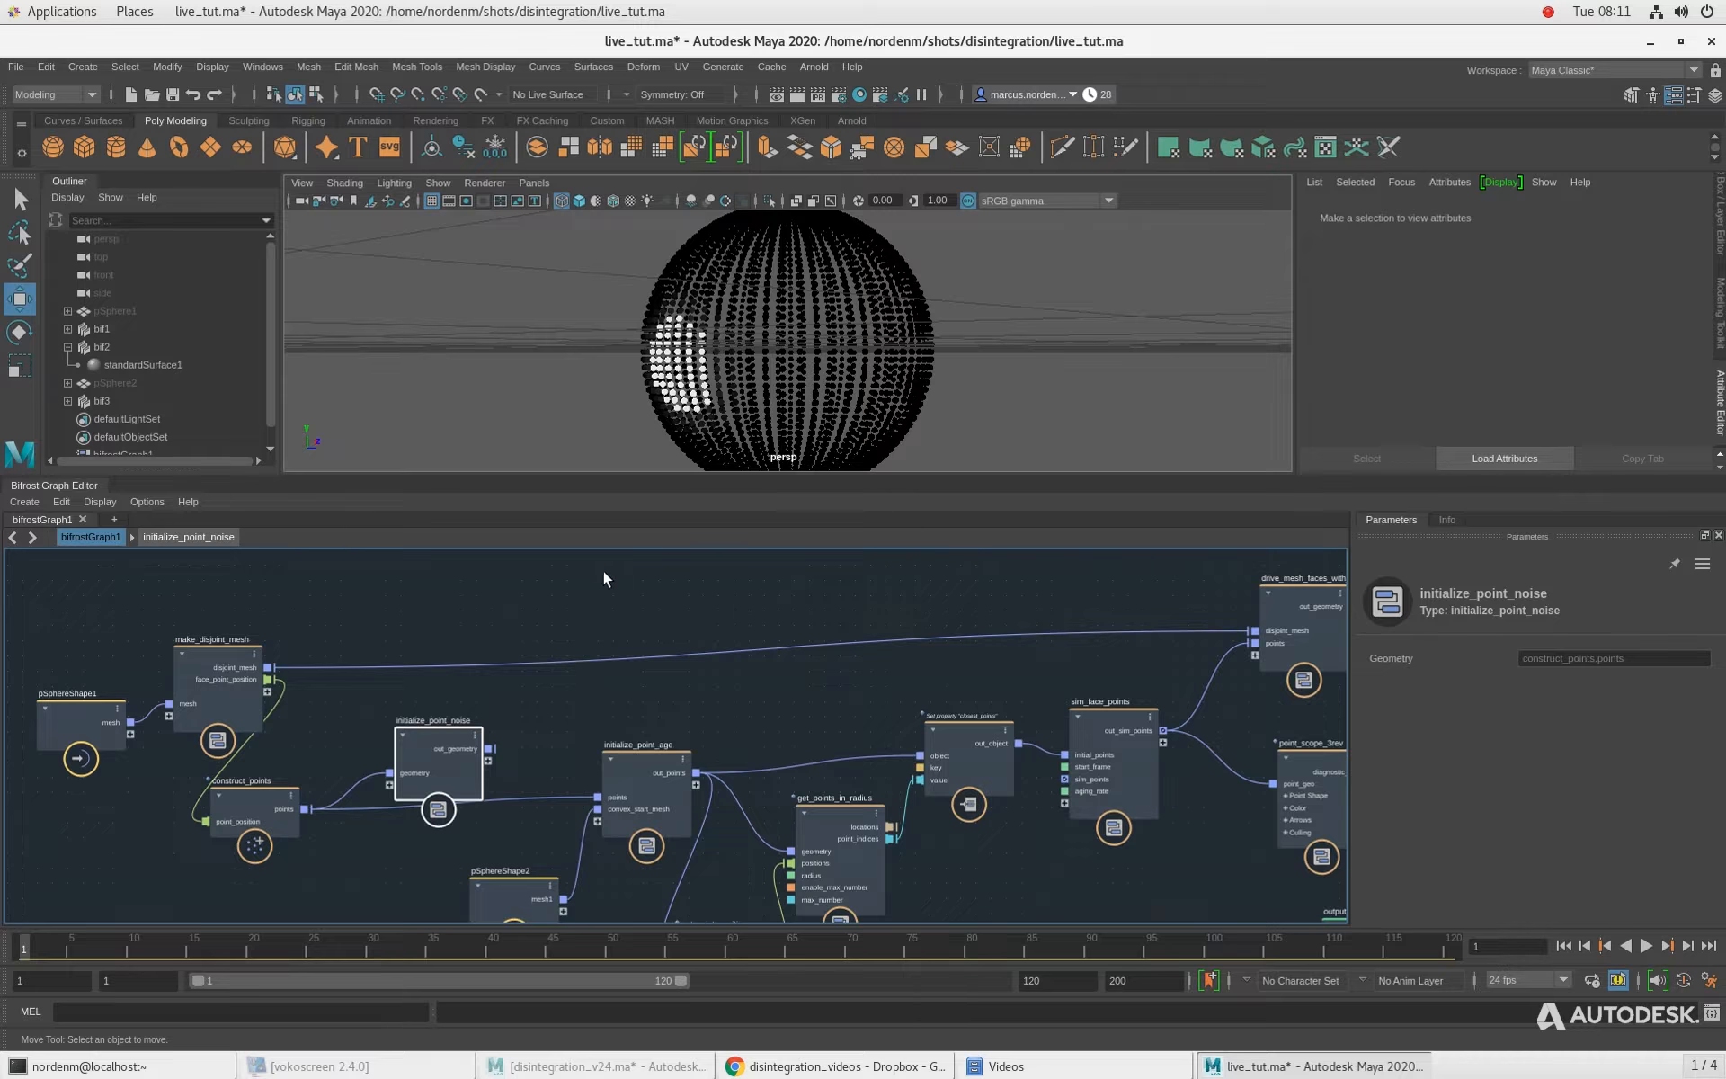
{"action": "left_click", "coordinate": [571, 627]}
{"action": "key", "text": "Tab"}
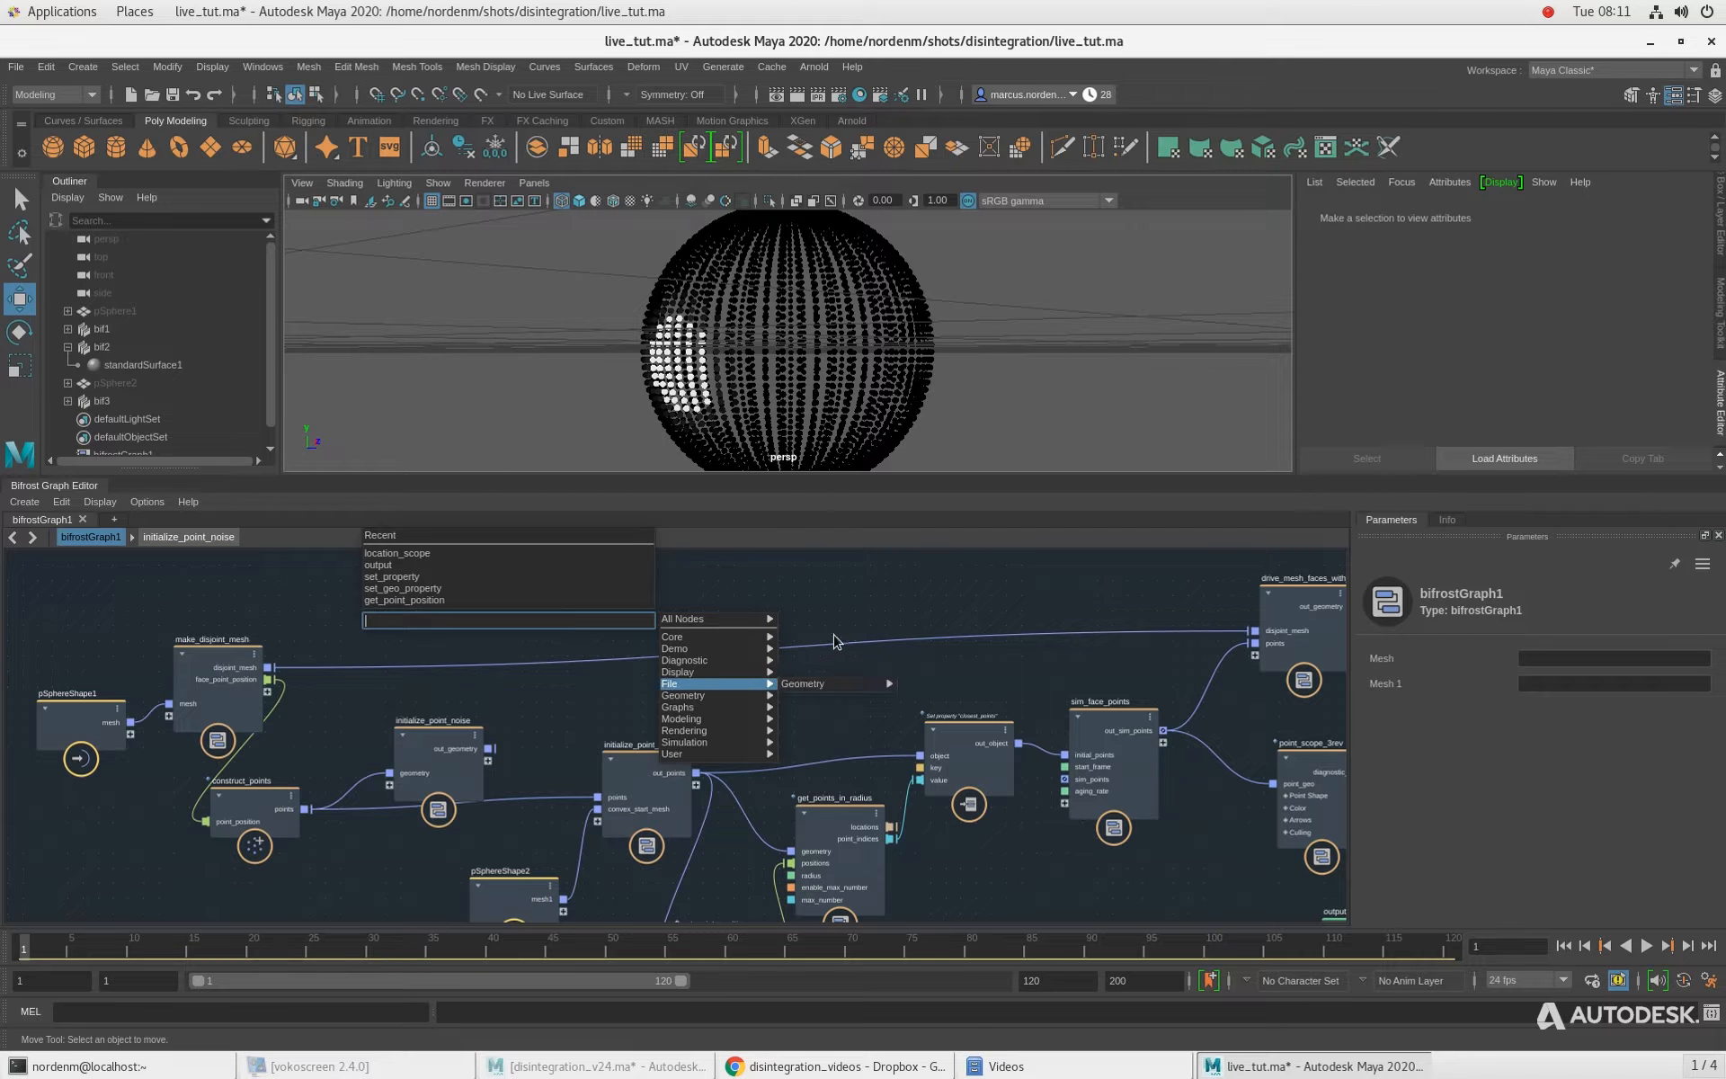
{"action": "key", "text": "Escape"}
Step: Disconnect the point_geo input of point_scope_3rev from sim_face_points
{"action": "middle_click_drag", "start_coordinate": [1054, 654], "coordinate": [985, 638], "text": "alt"}
{"action": "mouse_move", "coordinate": [1248, 763]}
{"action": "left_mouse_down"}
{"action": "mouse_move", "coordinate": [1130, 764]}
{"action": "mouse_move", "coordinate": [1220, 778]}
{"action": "left_mouse_up"}
{"action": "middle_click_drag", "start_coordinate": [1307, 808], "coordinate": [980, 775], "text": "alt"}
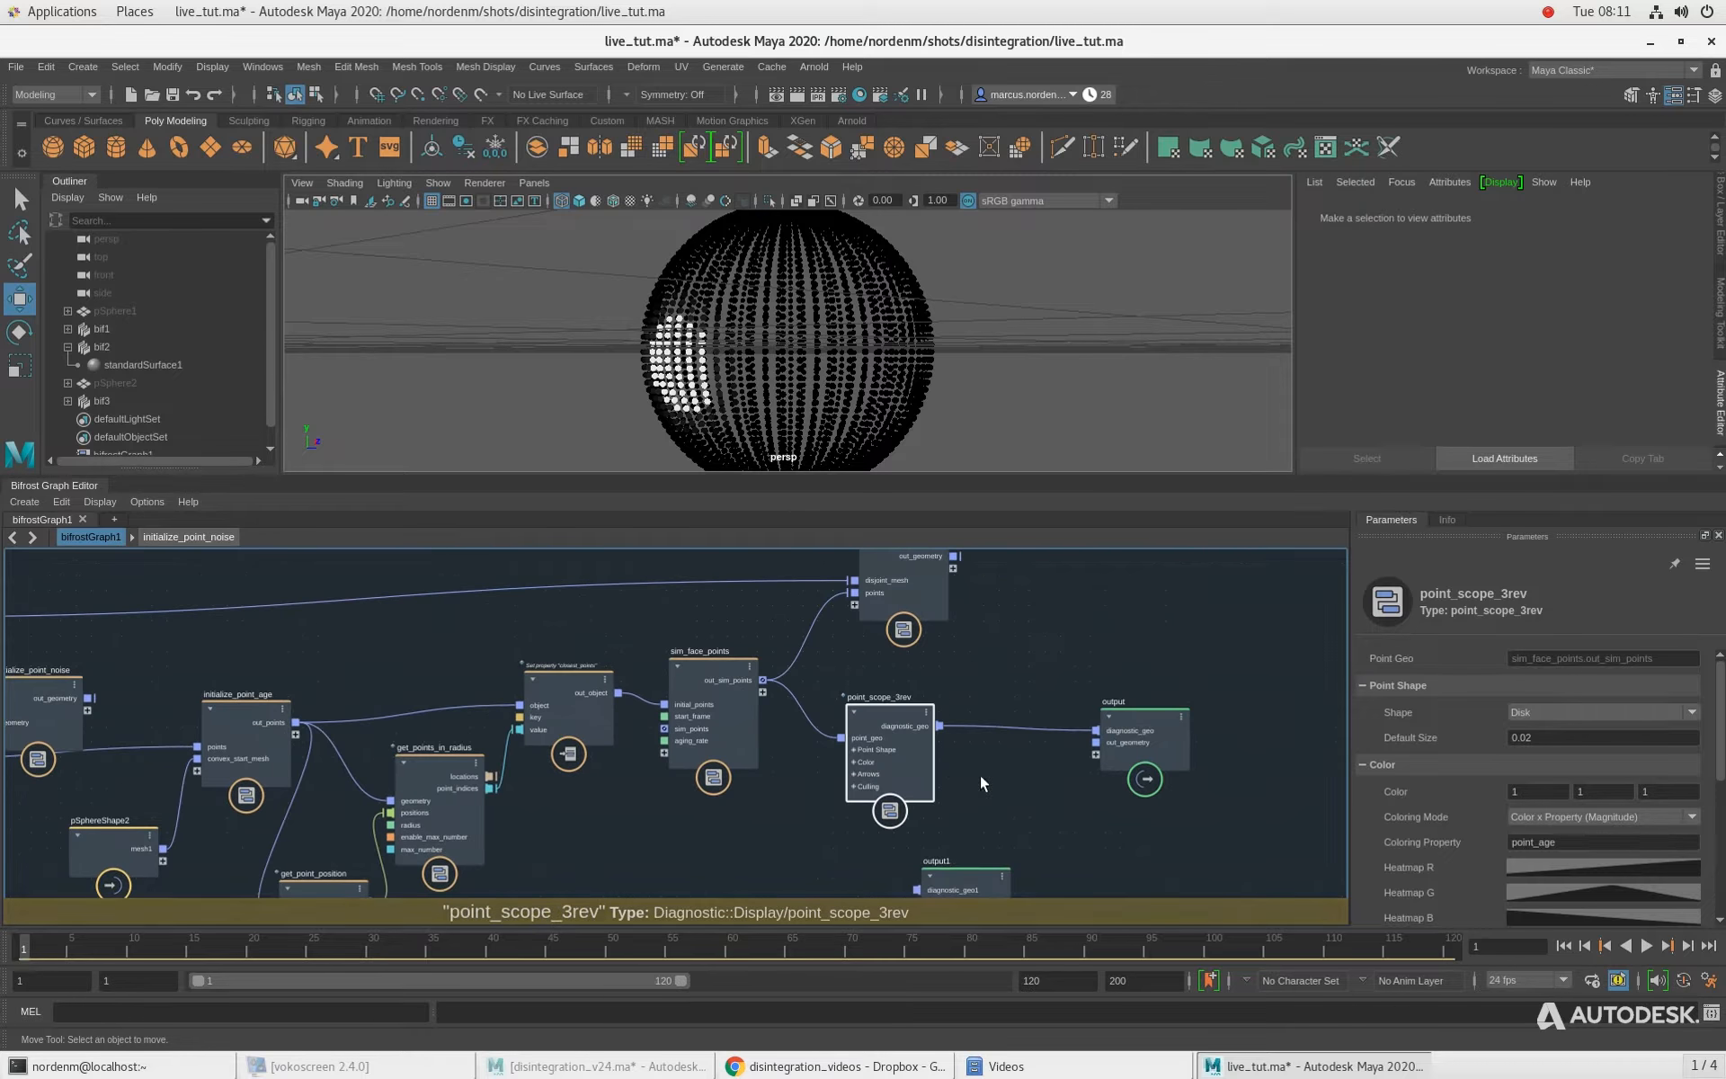
{"action": "left_click_drag", "start_coordinate": [816, 715], "coordinate": [790, 776], "text": "ctrl+alt+shift"}
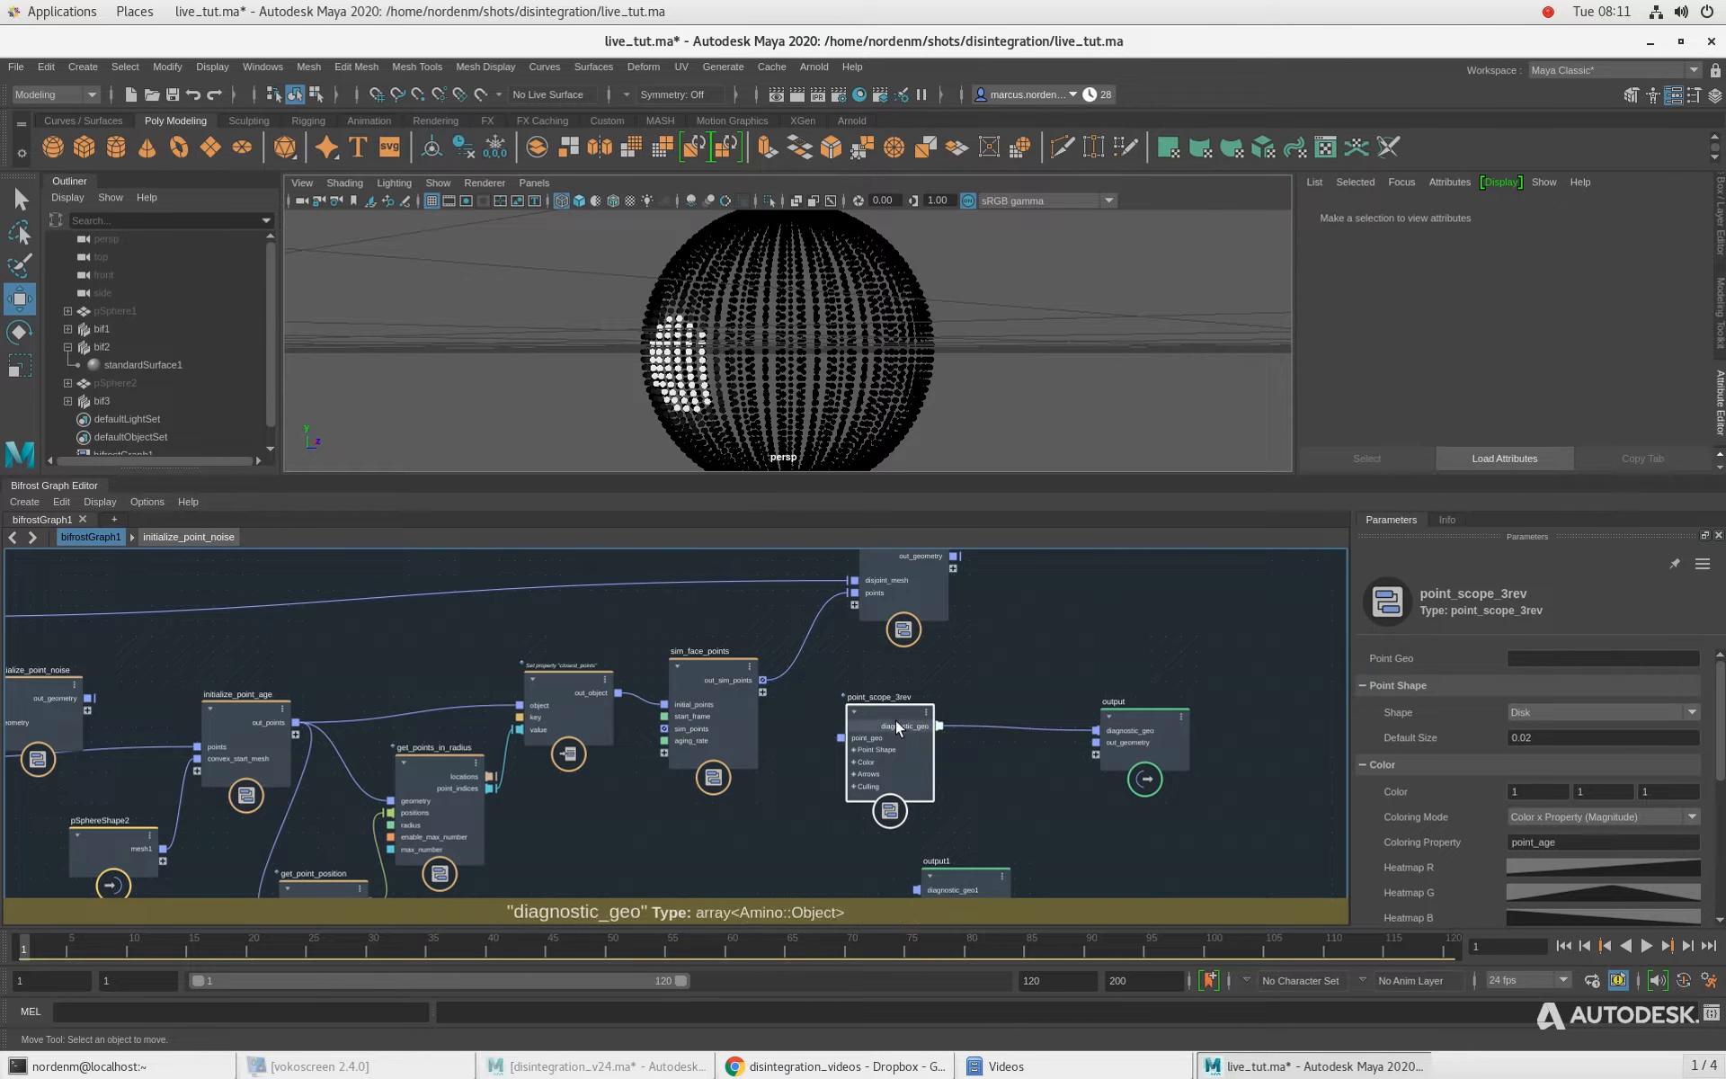
Step: Move point_scope_3rev beside initialize_point_noise and connect the compound's out_geometry to its point_geo input
{"action": "left_click_drag", "start_coordinate": [901, 720], "coordinate": [455, 703]}
{"action": "middle_click_drag", "start_coordinate": [454, 703], "coordinate": [823, 781], "text": "alt"}
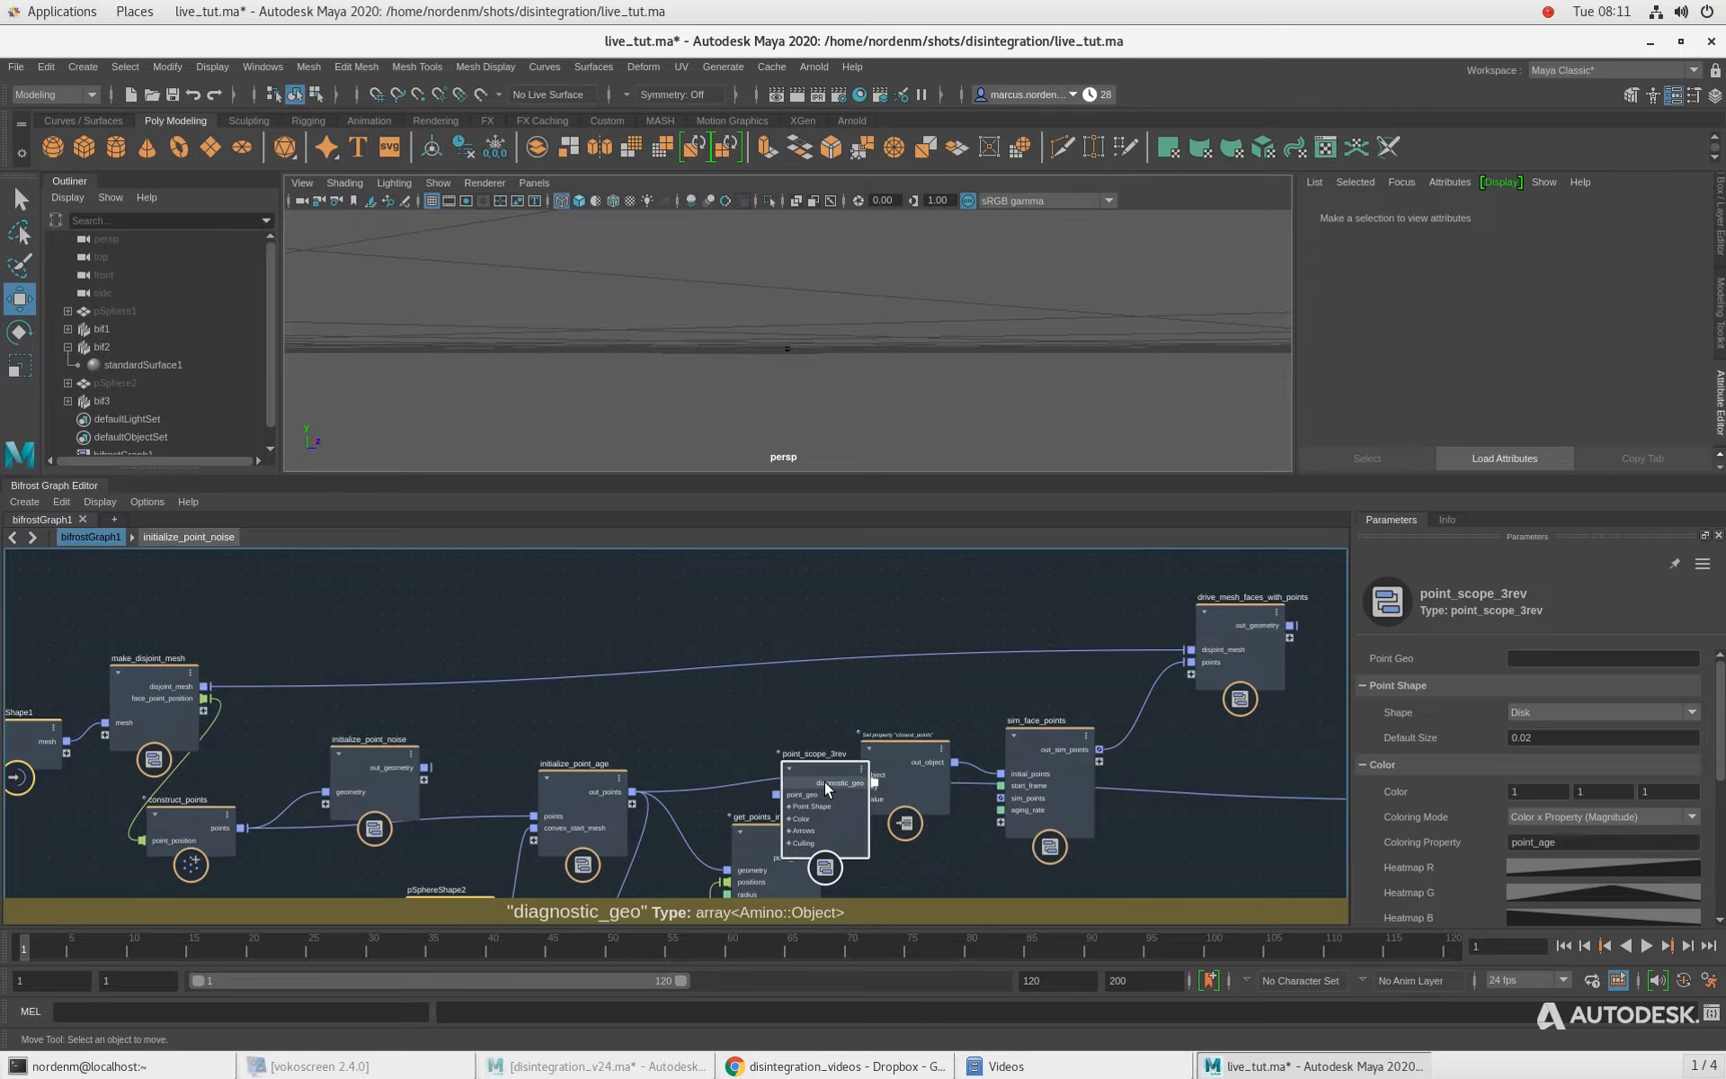
{"action": "left_click_drag", "start_coordinate": [823, 781], "coordinate": [460, 608]}
{"action": "scroll", "coordinate": [252, 620], "scroll_direction": "up", "scroll_amount": 1}
{"action": "left_click_drag", "start_coordinate": [394, 776], "coordinate": [423, 620]}
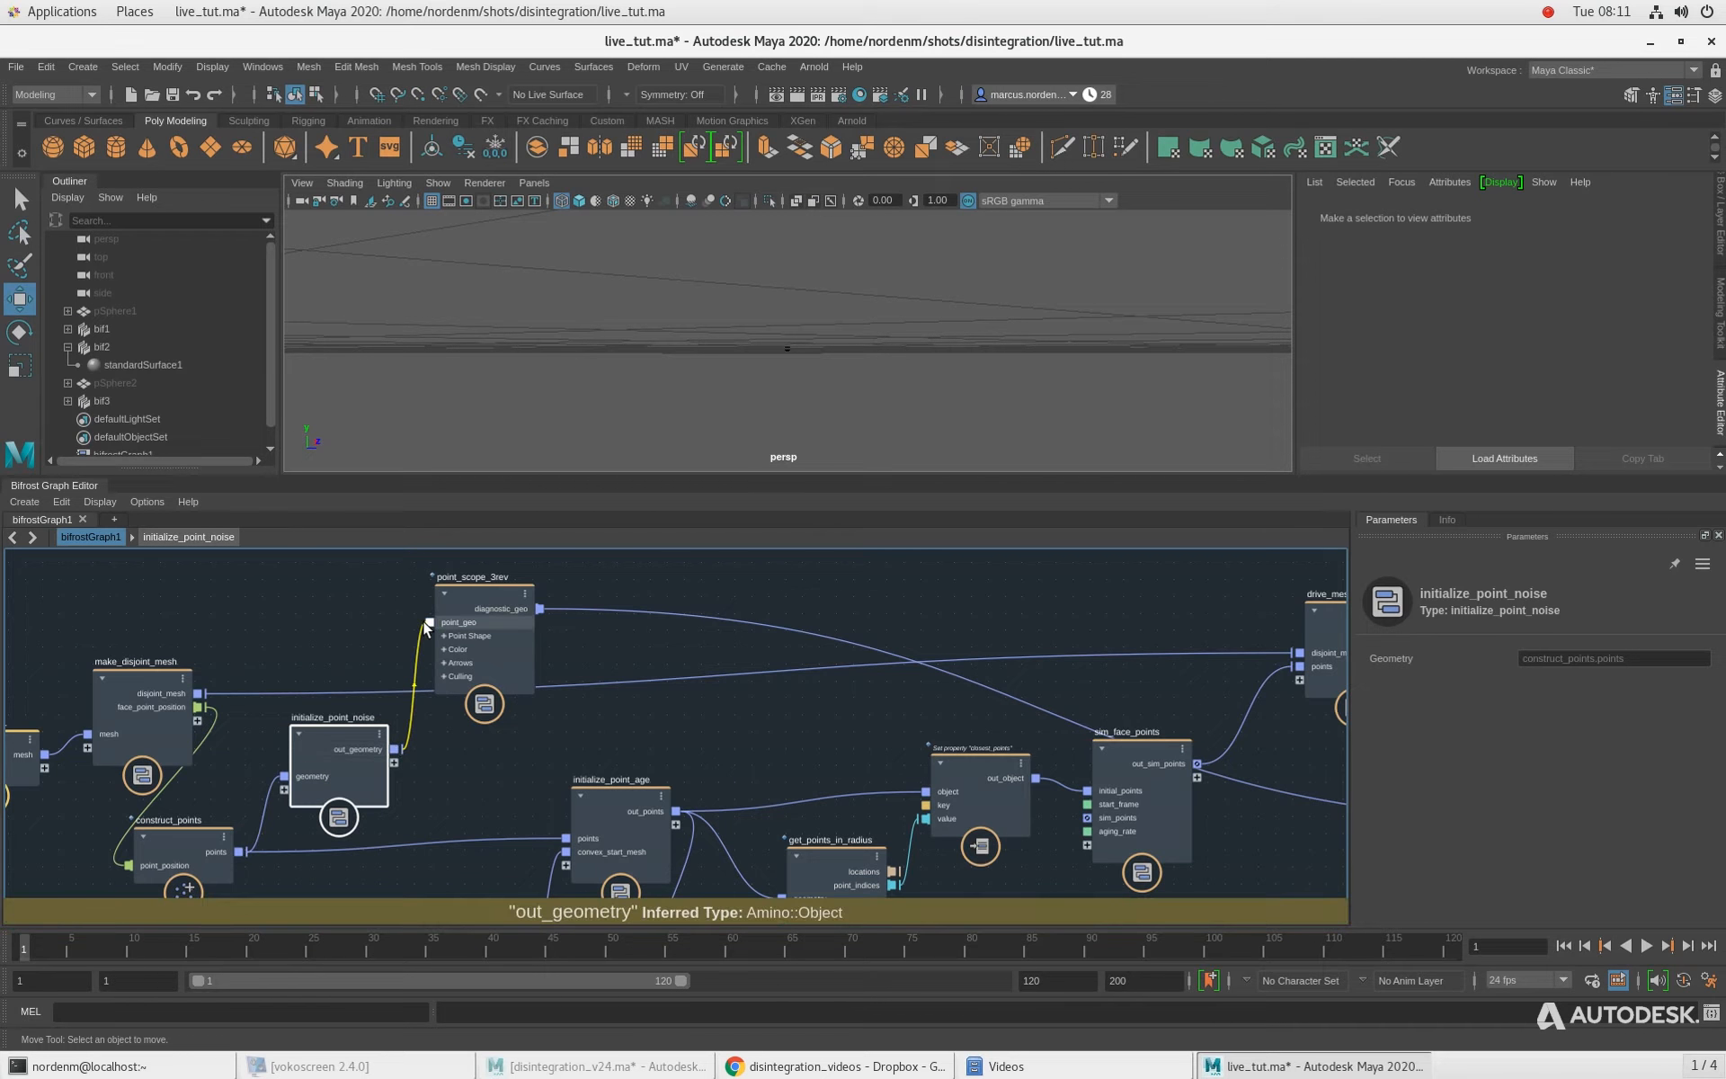